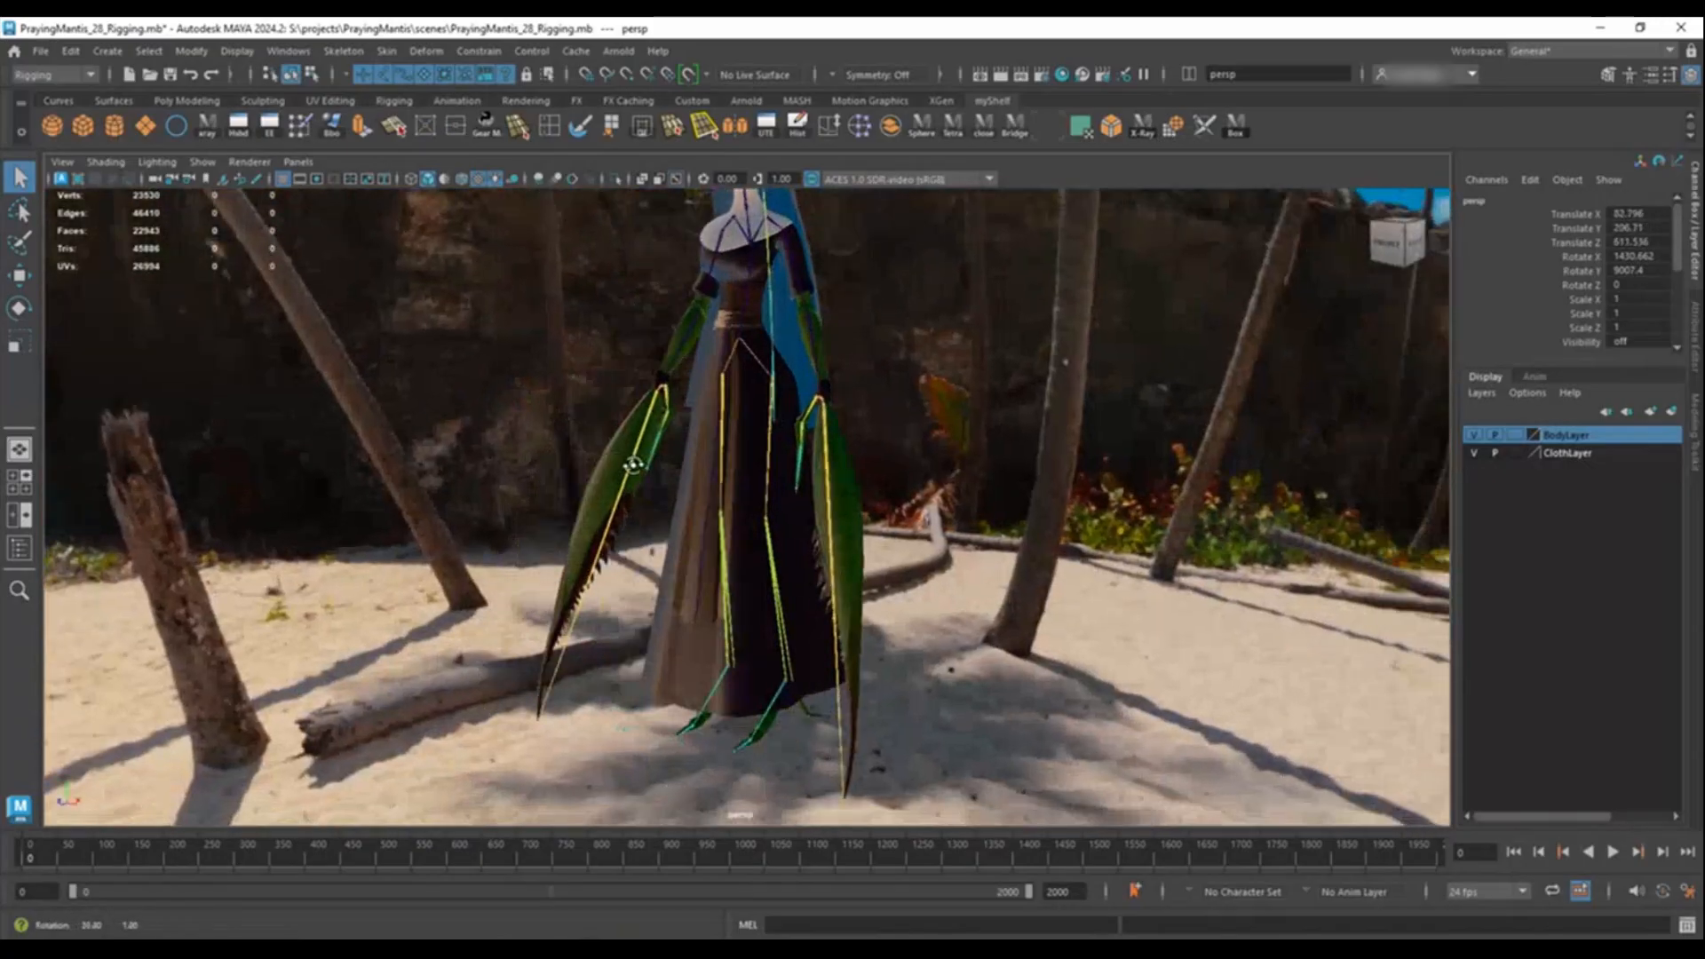
- Examine the mantis character and its joint skeleton from several angles and distances
{"action": "right_click_drag", "start_coordinate": [577, 511], "coordinate": [562, 526], "text": "alt"}
{"action": "left_click_drag", "start_coordinate": [563, 527], "coordinate": [459, 396], "text": "alt"}
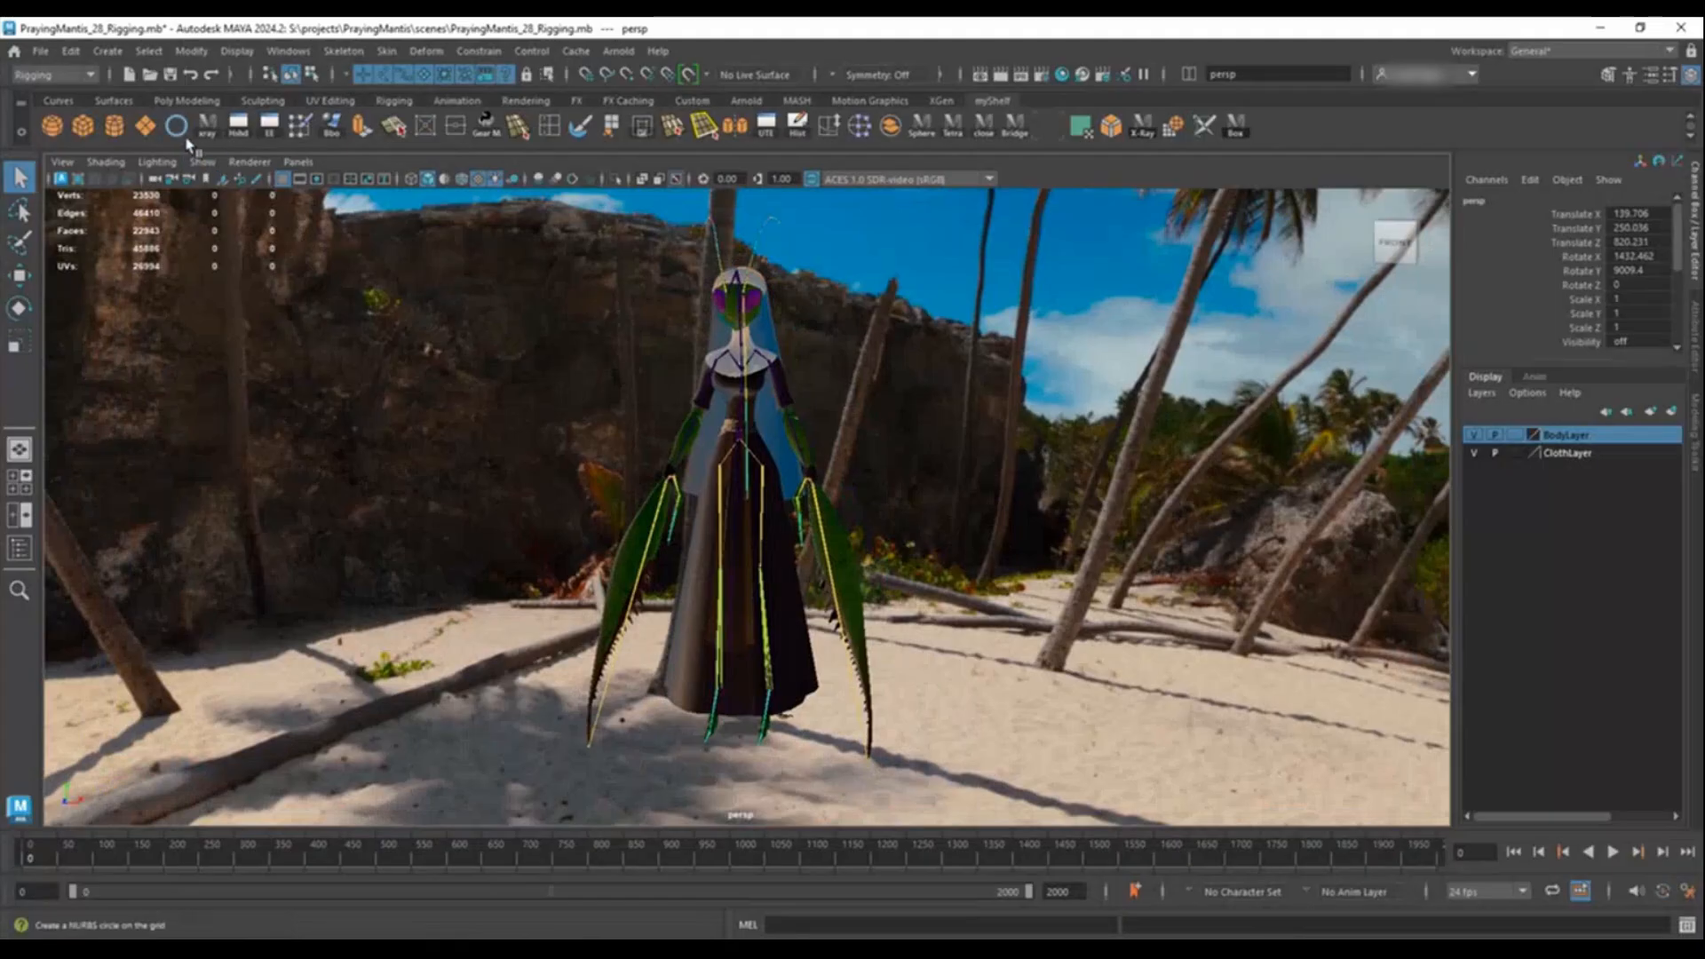
{"action": "right_click_drag", "start_coordinate": [595, 452], "coordinate": [810, 563], "text": "alt"}
{"action": "left_click_drag", "start_coordinate": [810, 563], "coordinate": [497, 353], "text": "alt"}
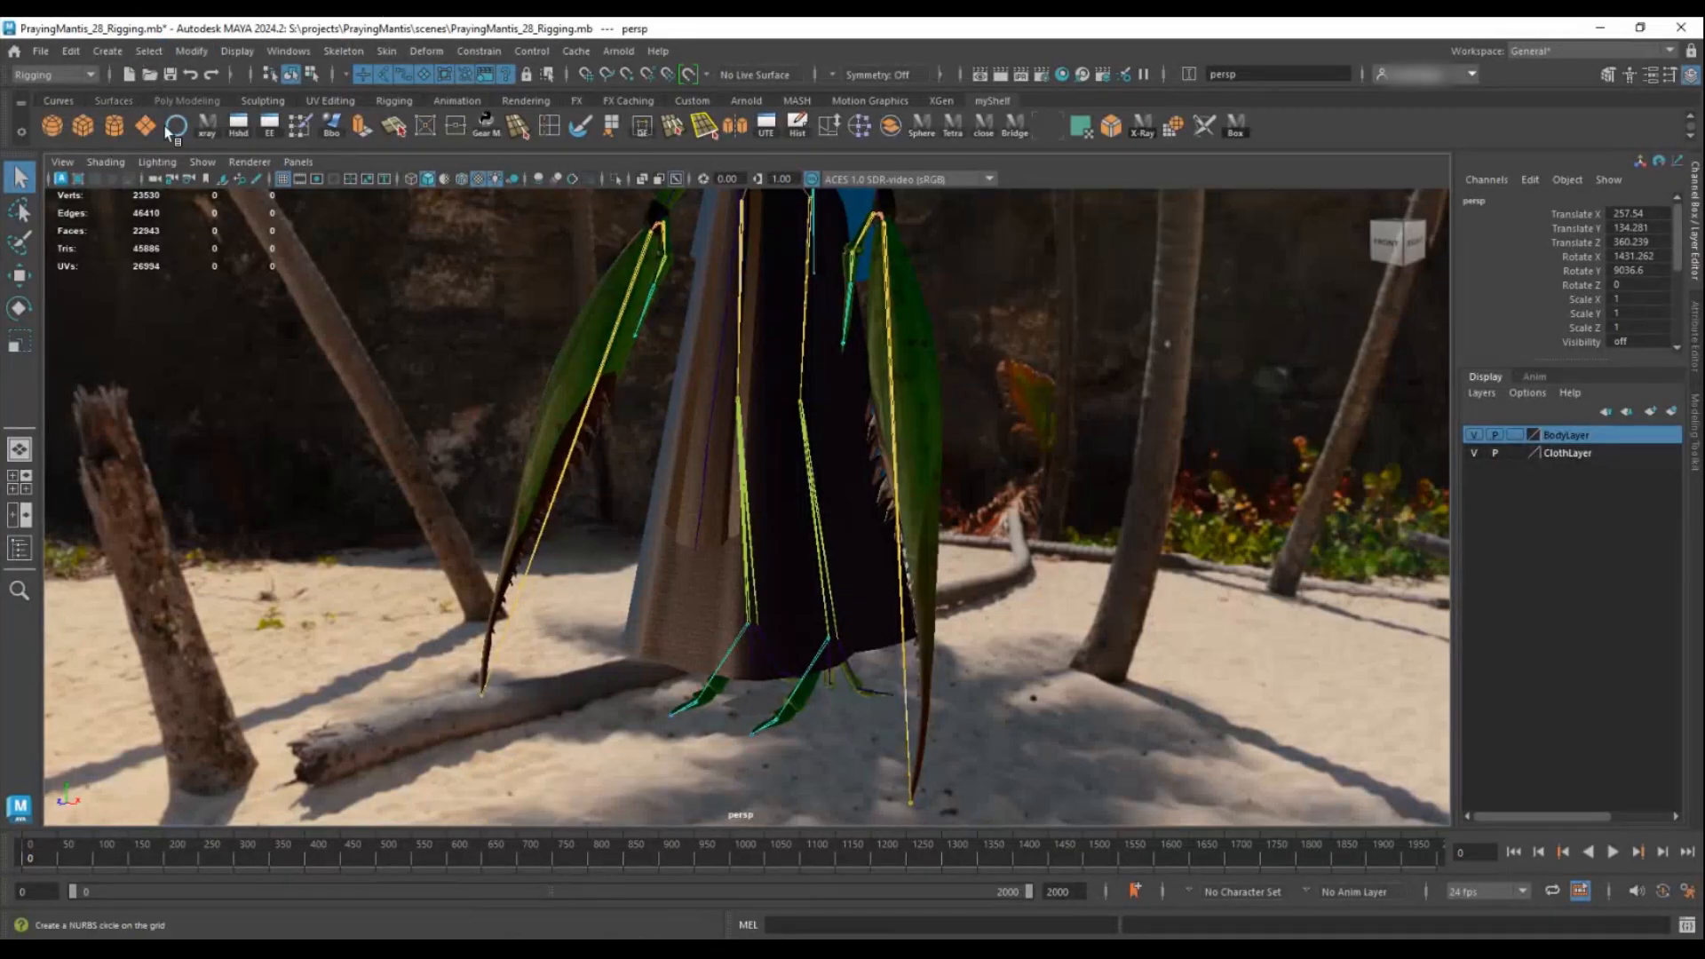
{"action": "right_click_drag", "start_coordinate": [746, 543], "coordinate": [573, 507], "text": "alt"}
{"action": "left_click_drag", "start_coordinate": [571, 506], "coordinate": [524, 478], "text": "alt"}
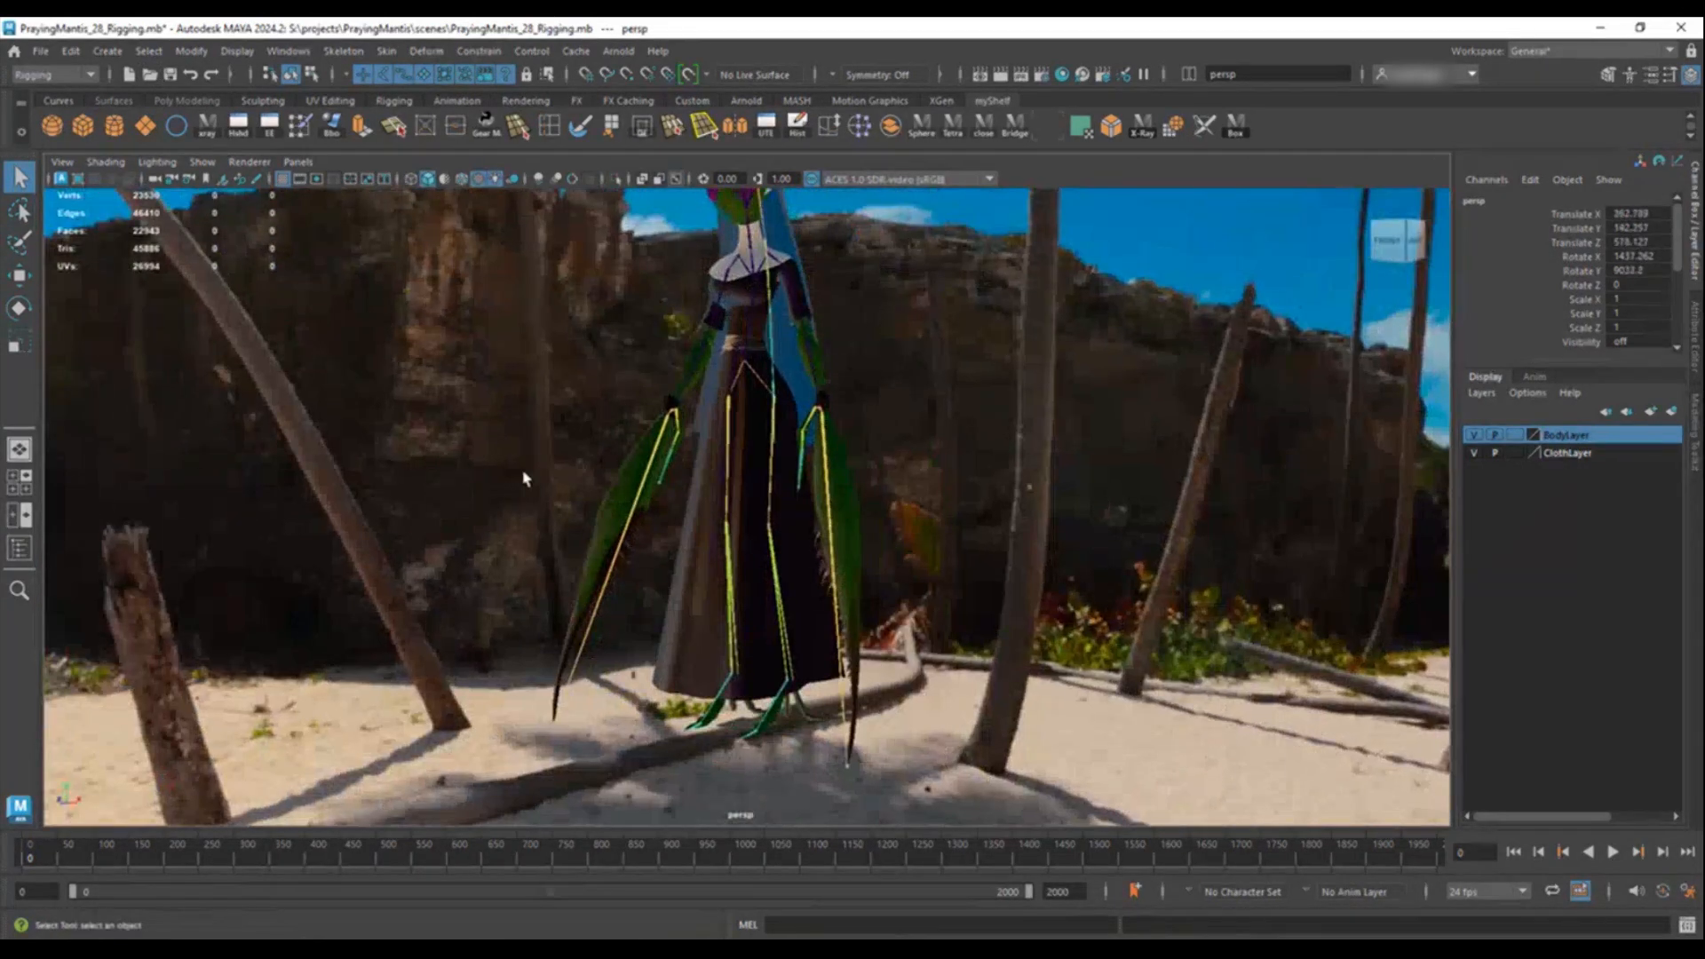
{"action": "right_click_drag", "start_coordinate": [748, 461], "coordinate": [605, 415], "text": "alt"}
{"action": "left_click_drag", "start_coordinate": [785, 464], "coordinate": [533, 360], "text": "alt"}
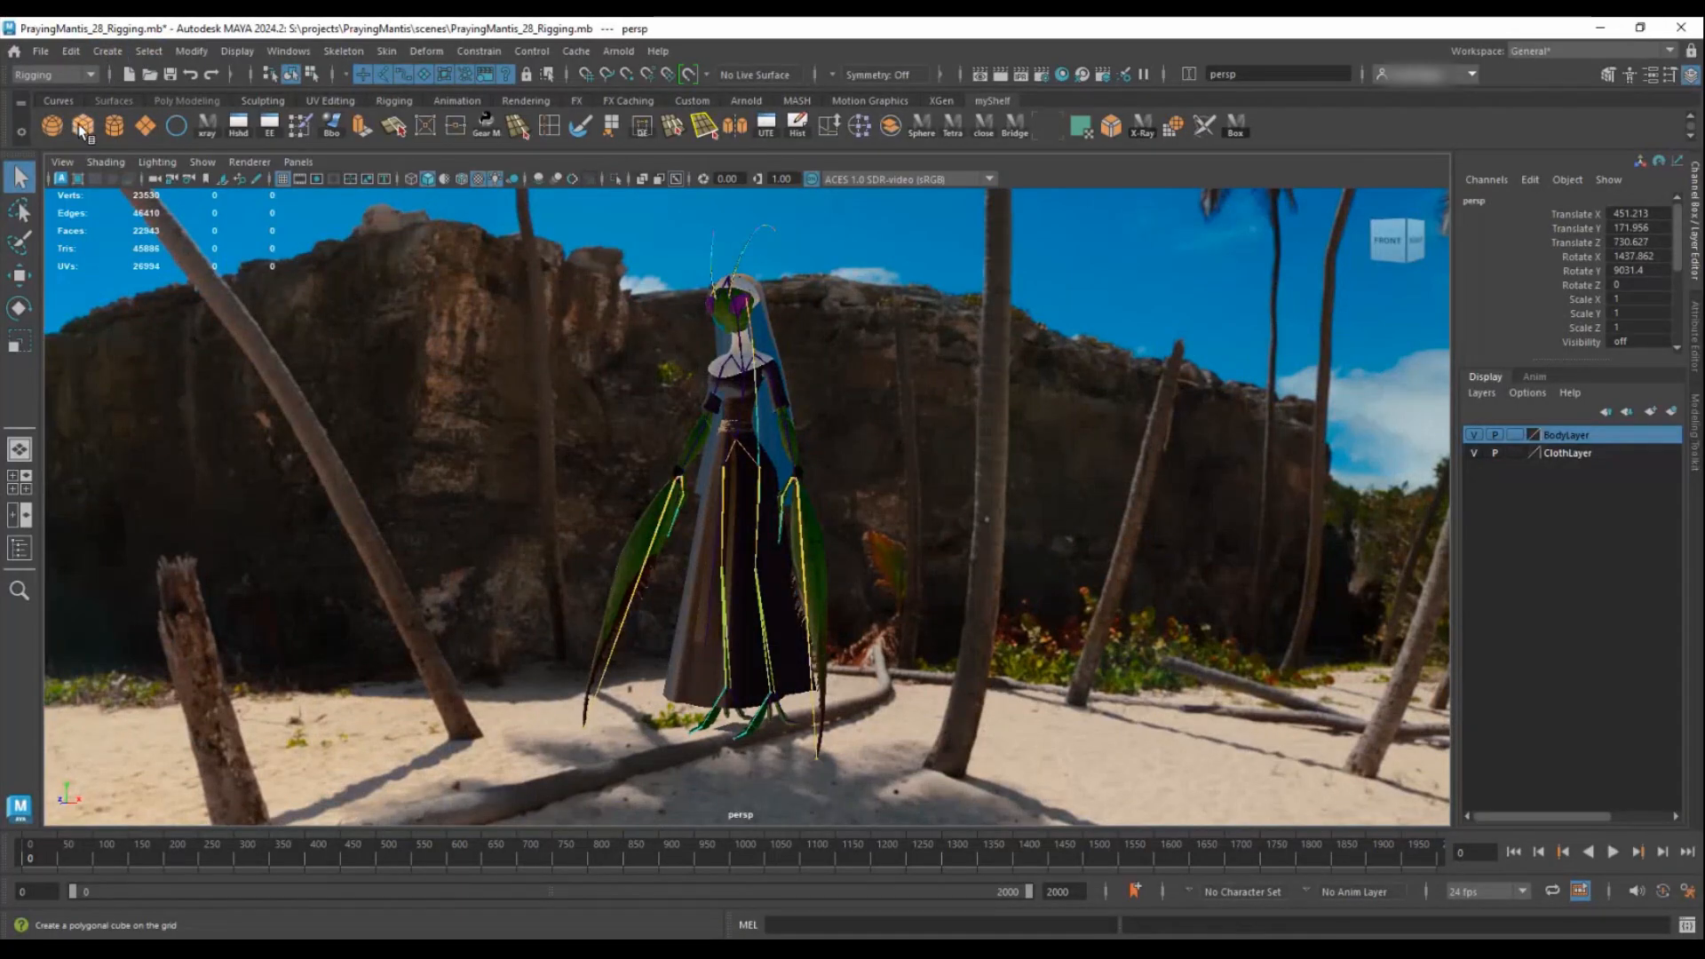
- Create a NURBS square at the origin and frame it in the view
{"action": "left_click", "coordinate": [107, 51]}
{"action": "mouse_move", "coordinate": [148, 98]}
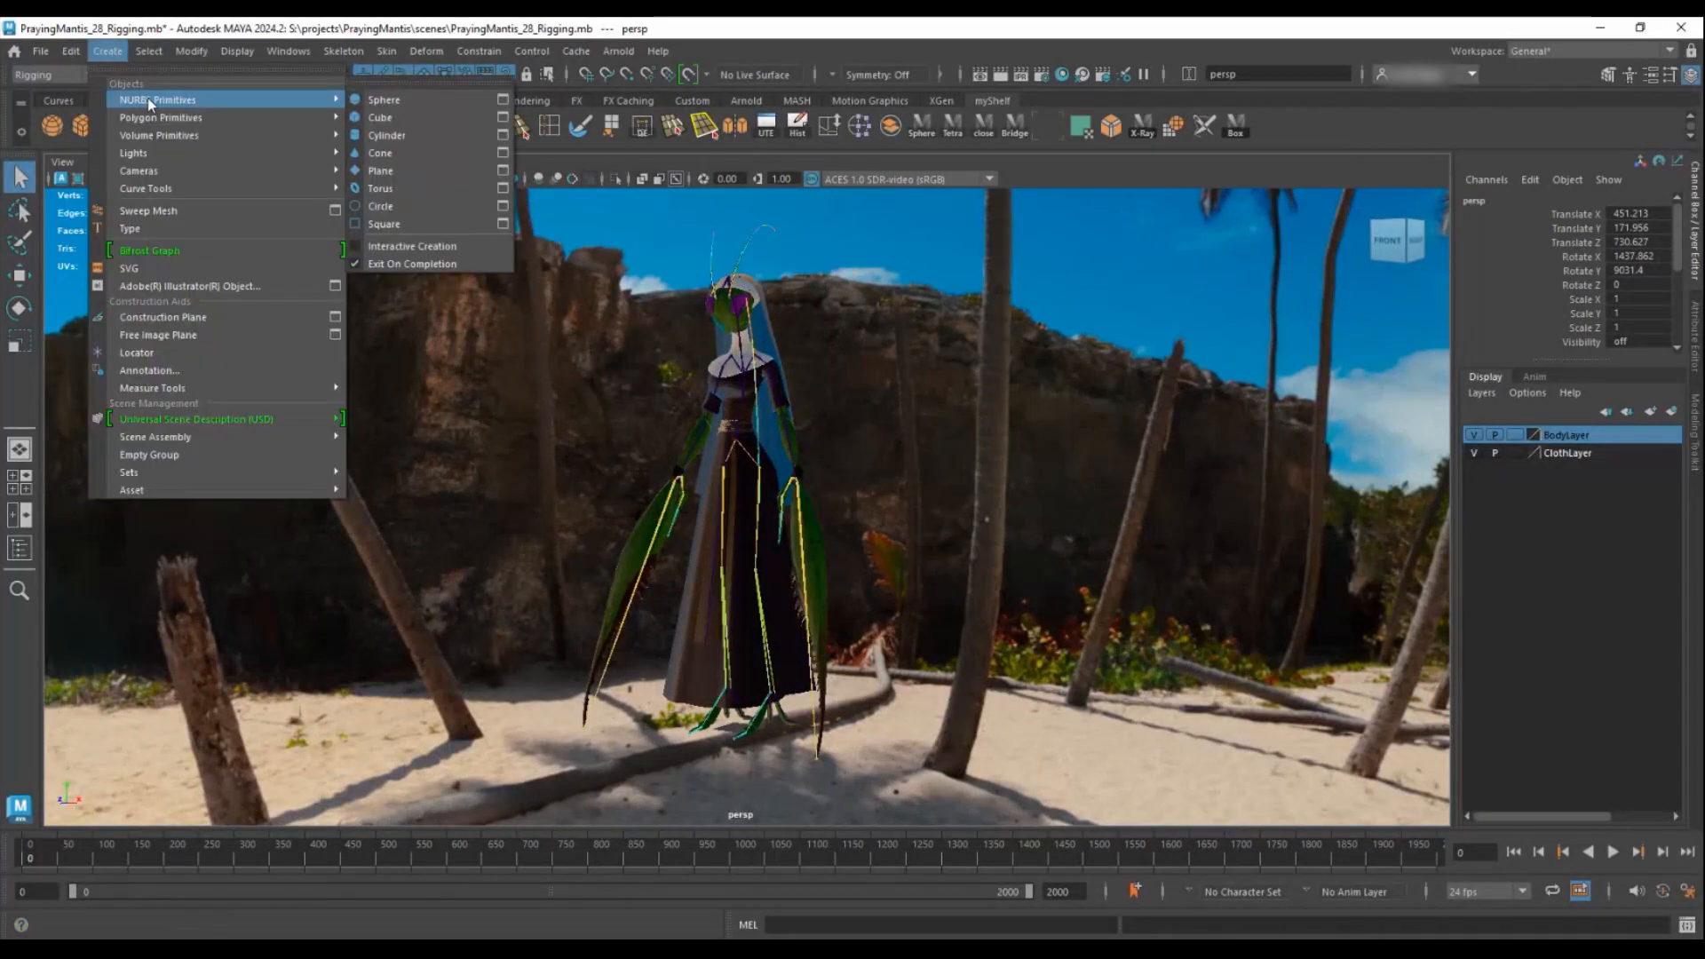
{"action": "left_click", "coordinate": [400, 225]}
{"action": "key", "text": "f"}
{"action": "left_click_drag", "start_coordinate": [669, 585], "coordinate": [531, 557], "text": "alt"}
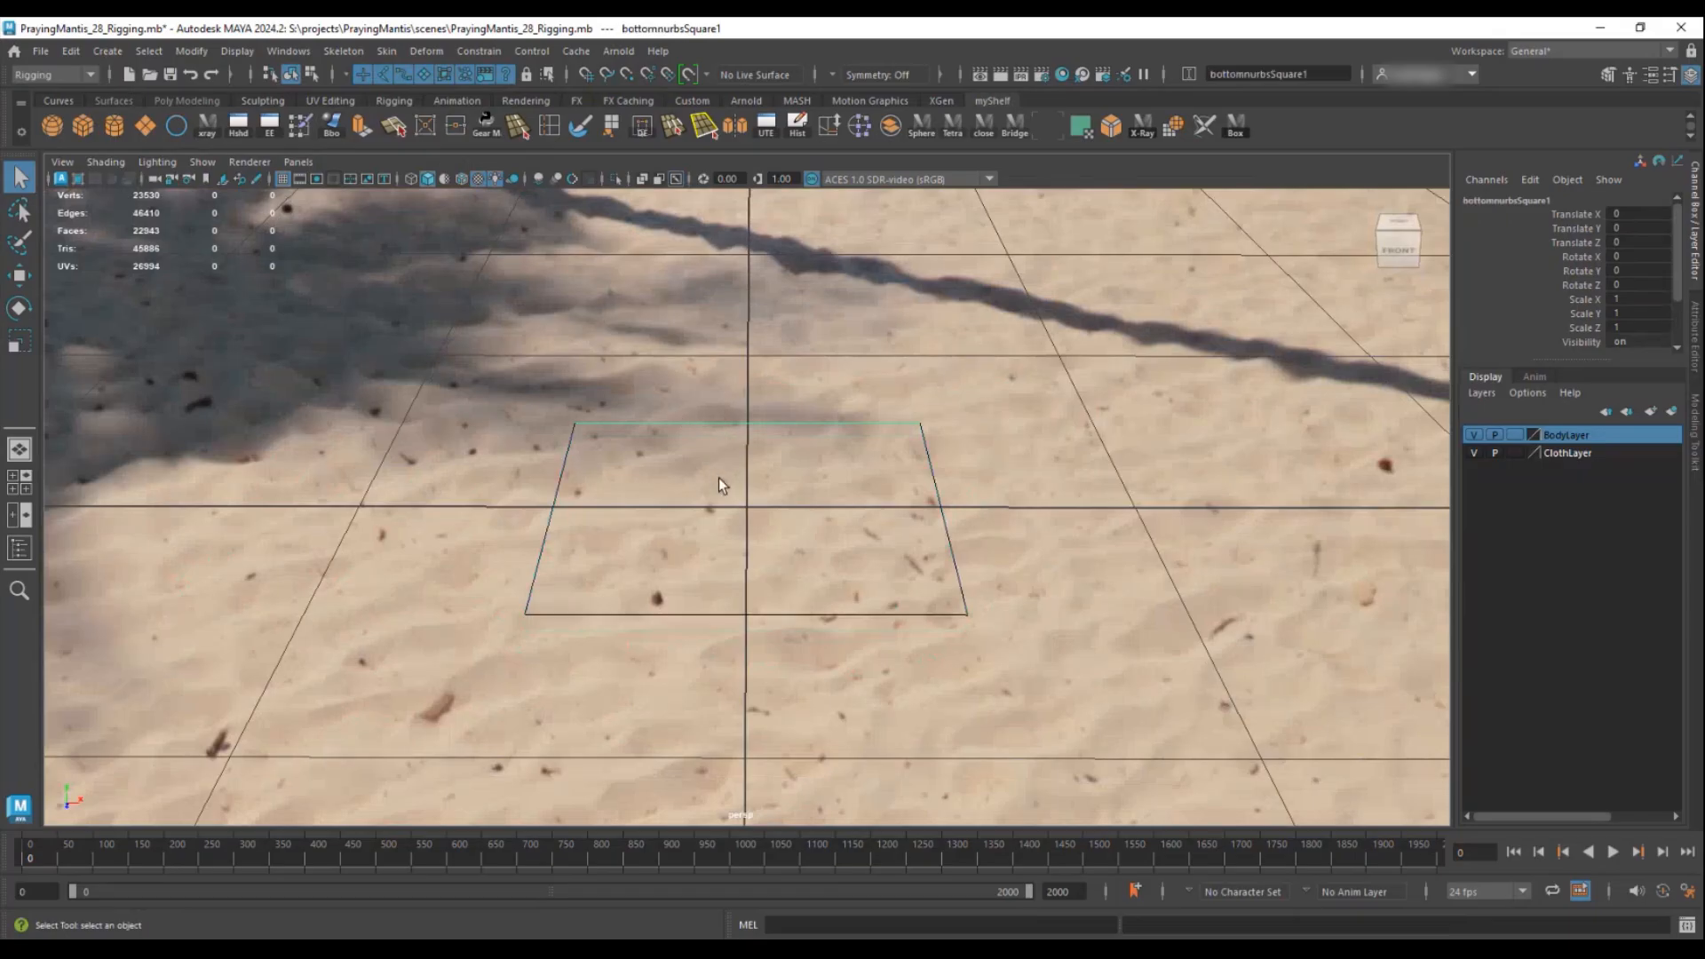
- Try moving the NURBS square's bottom side, and delete the square
{"action": "key", "text": "w"}
{"action": "left_click_drag", "start_coordinate": [747, 533], "coordinate": [700, 476]}
{"action": "key", "text": "g"}
{"action": "left_click_drag", "start_coordinate": [937, 500], "coordinate": [841, 482], "text": "alt"}
{"action": "key", "text": "Delete"}
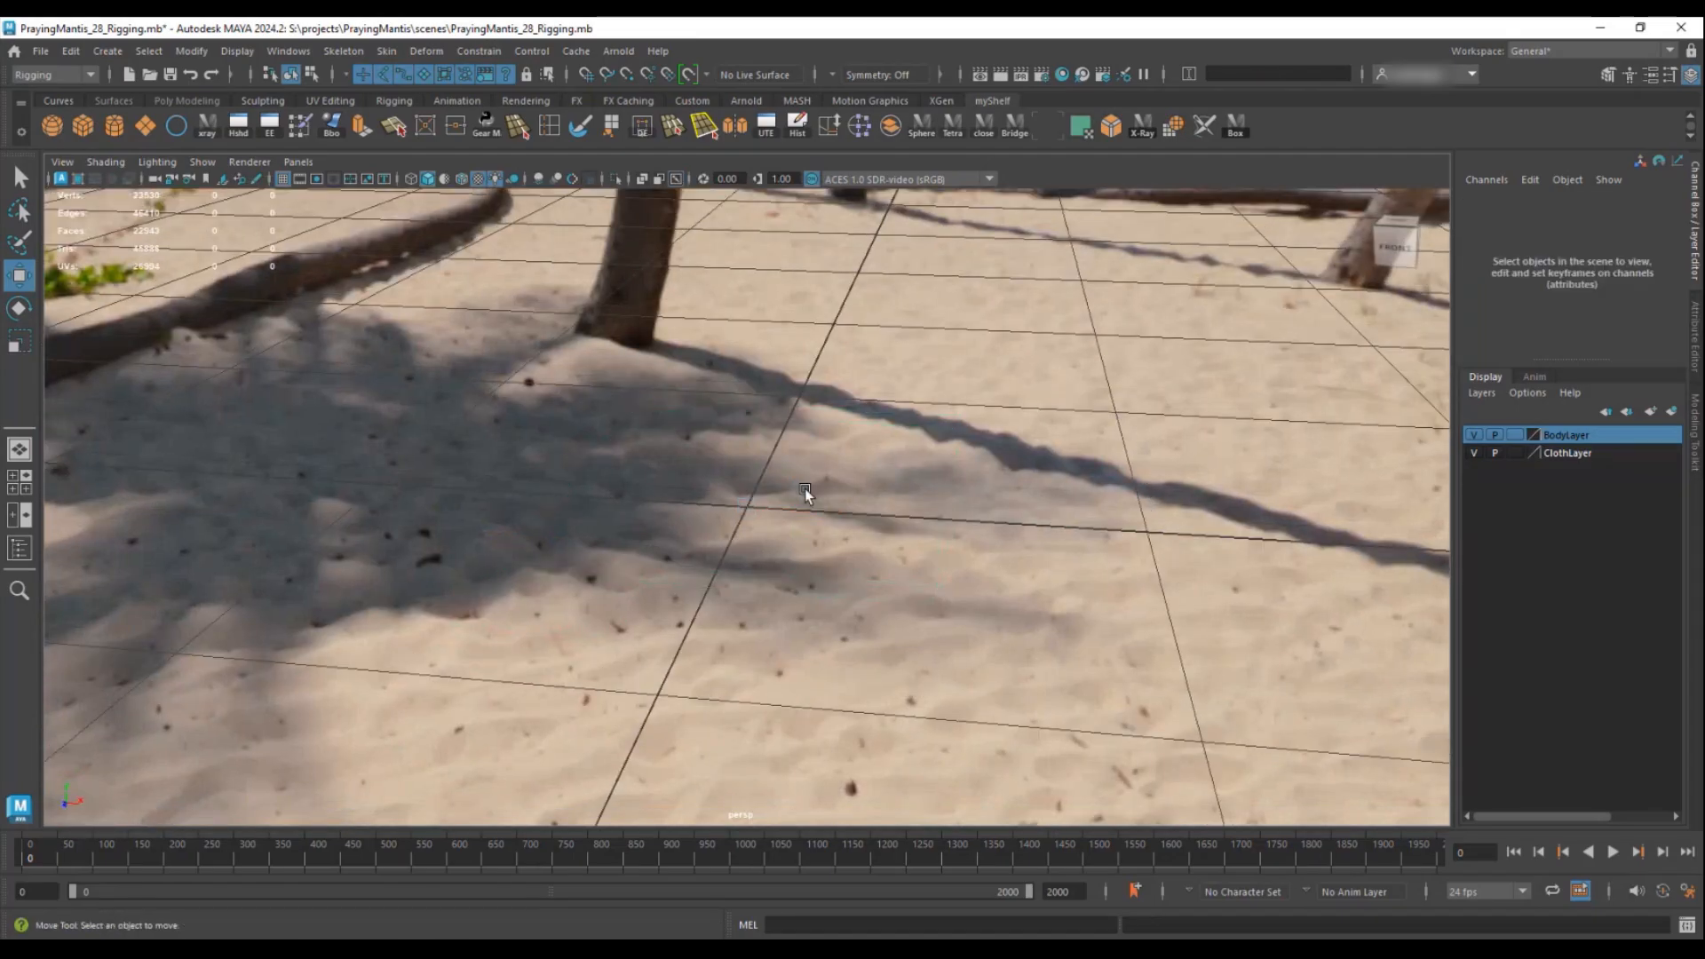
- Create a polygon cube at the origin and scale it uniformly to about 6.83
{"action": "scroll", "coordinate": [834, 421], "scroll_direction": "down", "scroll_amount": 10}
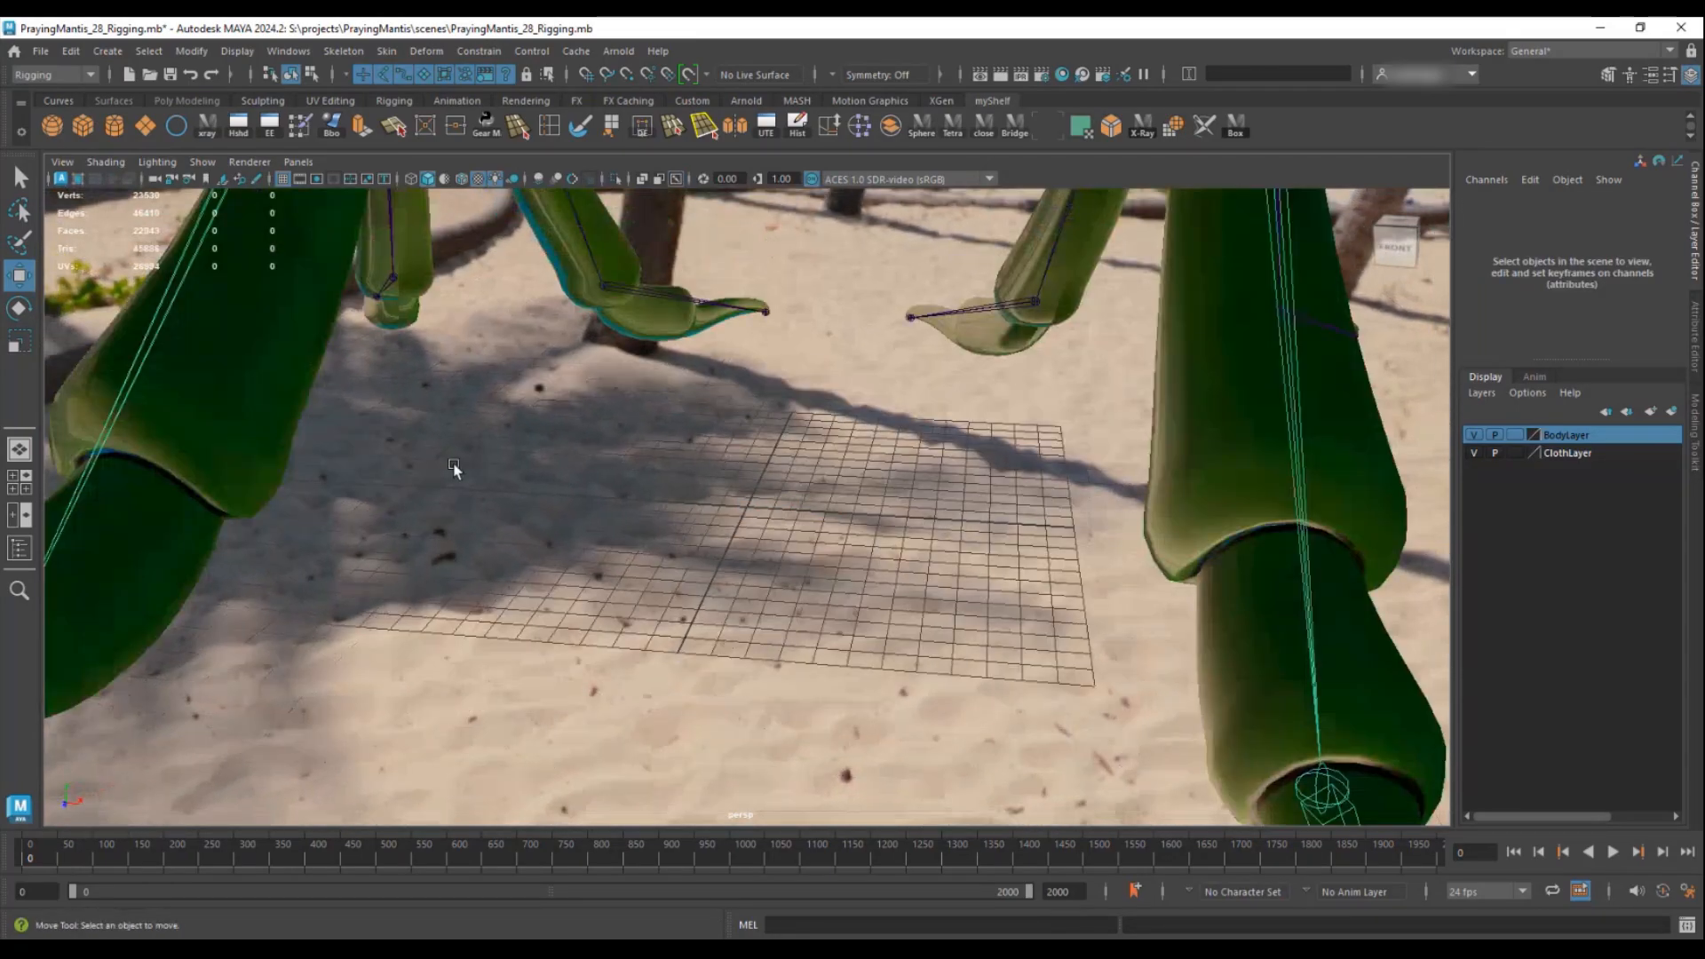
{"action": "left_click_drag", "start_coordinate": [716, 517], "coordinate": [525, 487], "text": "alt"}
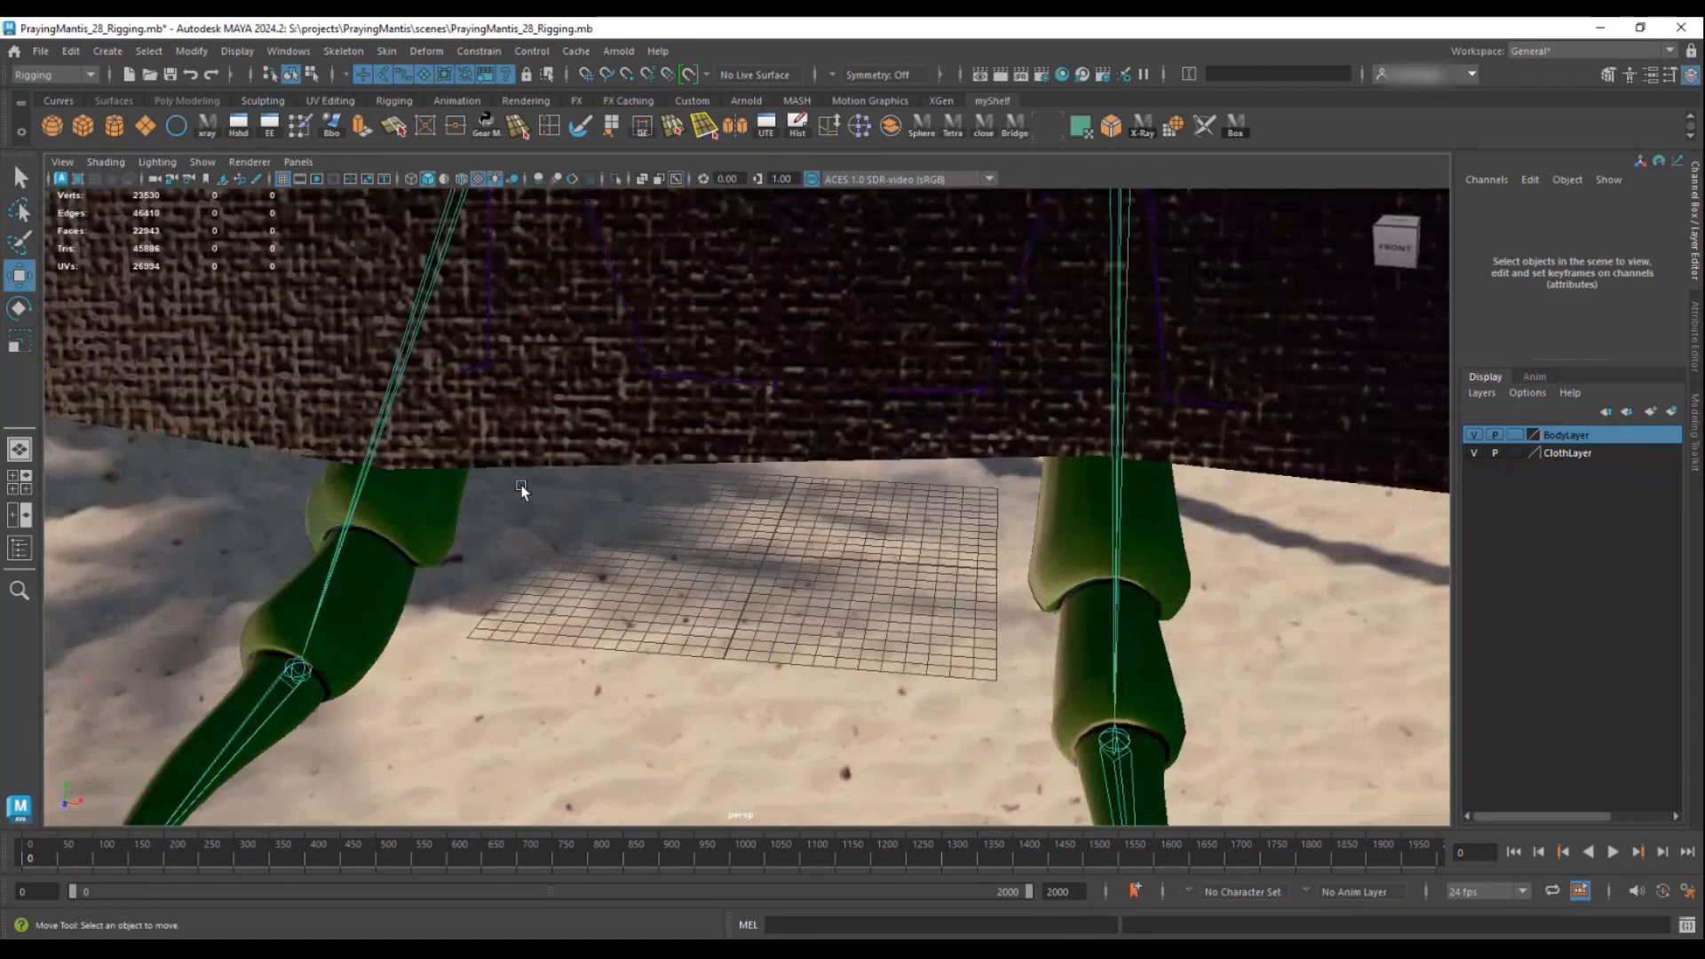
{"action": "left_click", "coordinate": [82, 126]}
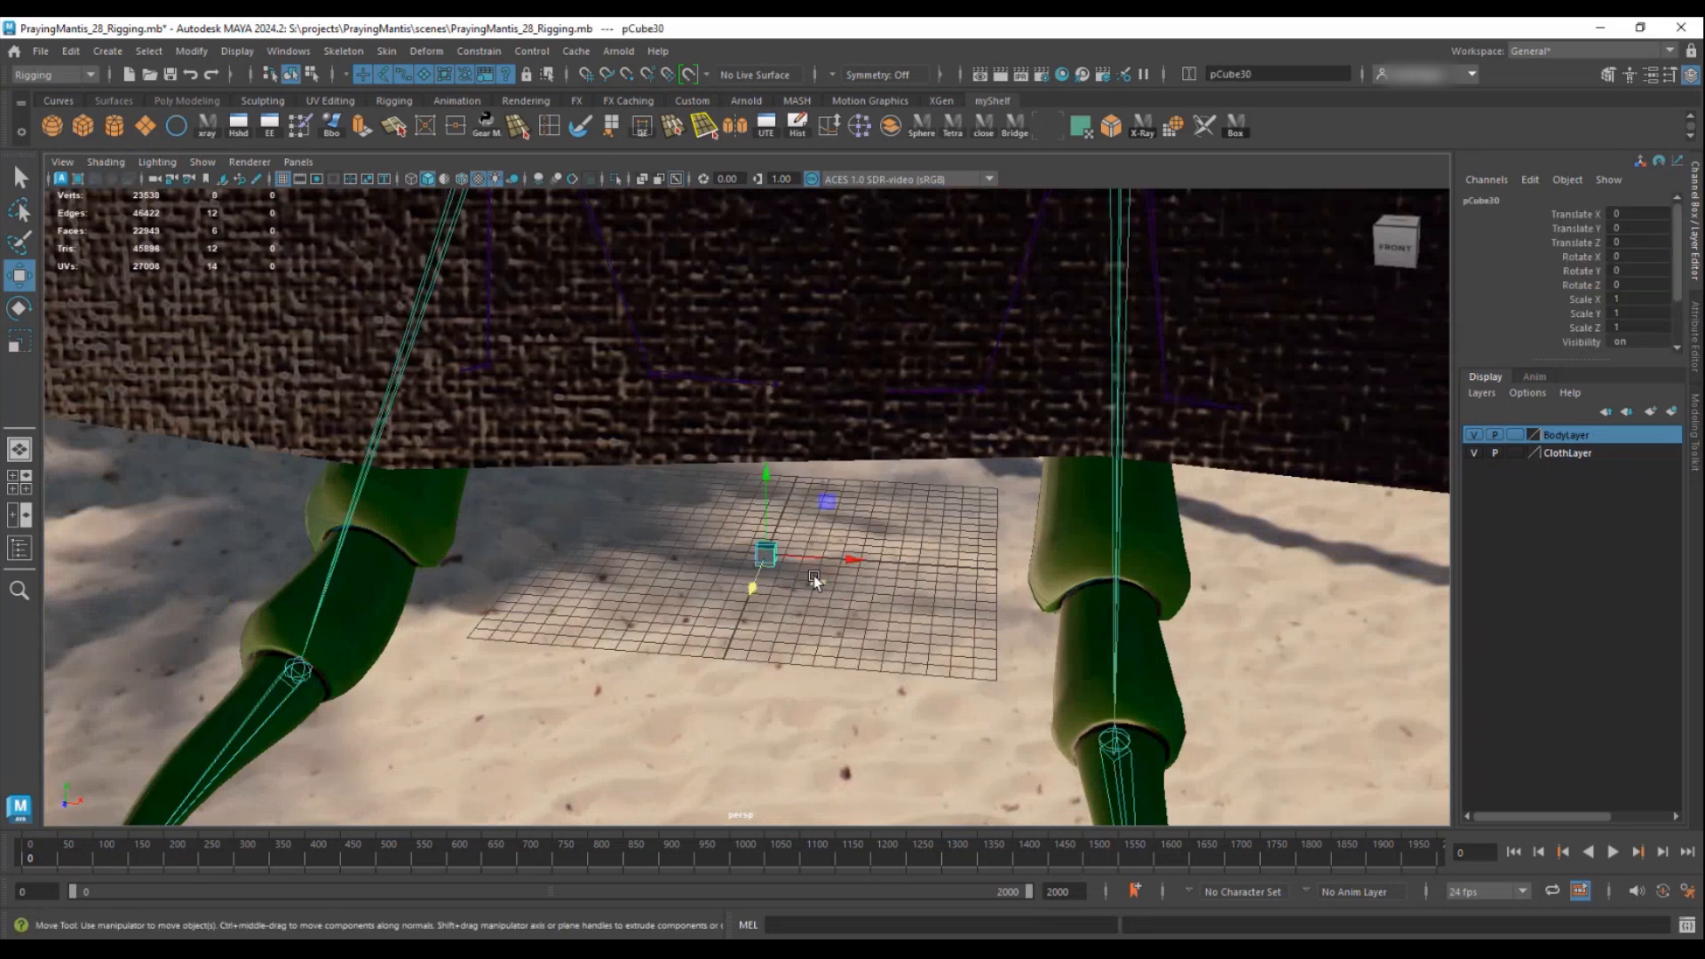
{"action": "key", "text": "r"}
{"action": "mouse_move", "coordinate": [844, 581]}
{"action": "middle_mouse_down"}
{"action": "mouse_move", "coordinate": [947, 556]}
{"action": "mouse_move", "coordinate": [861, 553]}
{"action": "middle_mouse_up"}
{"action": "mouse_move", "coordinate": [823, 564]}
{"action": "left_mouse_down", "text": "alt"}
{"action": "mouse_move", "coordinate": [784, 525]}
{"action": "mouse_move", "coordinate": [829, 557]}
{"action": "mouse_move", "coordinate": [826, 533]}
{"action": "left_mouse_up", "text": "alt"}
{"action": "right_click_drag", "start_coordinate": [826, 533], "coordinate": [872, 574], "text": "alt"}
{"action": "left_click_drag", "start_coordinate": [871, 574], "coordinate": [884, 528], "text": "alt"}
{"action": "right_click_drag", "start_coordinate": [884, 528], "coordinate": [944, 571], "text": "alt"}
{"action": "left_click_drag", "start_coordinate": [944, 572], "coordinate": [883, 470], "text": "alt"}
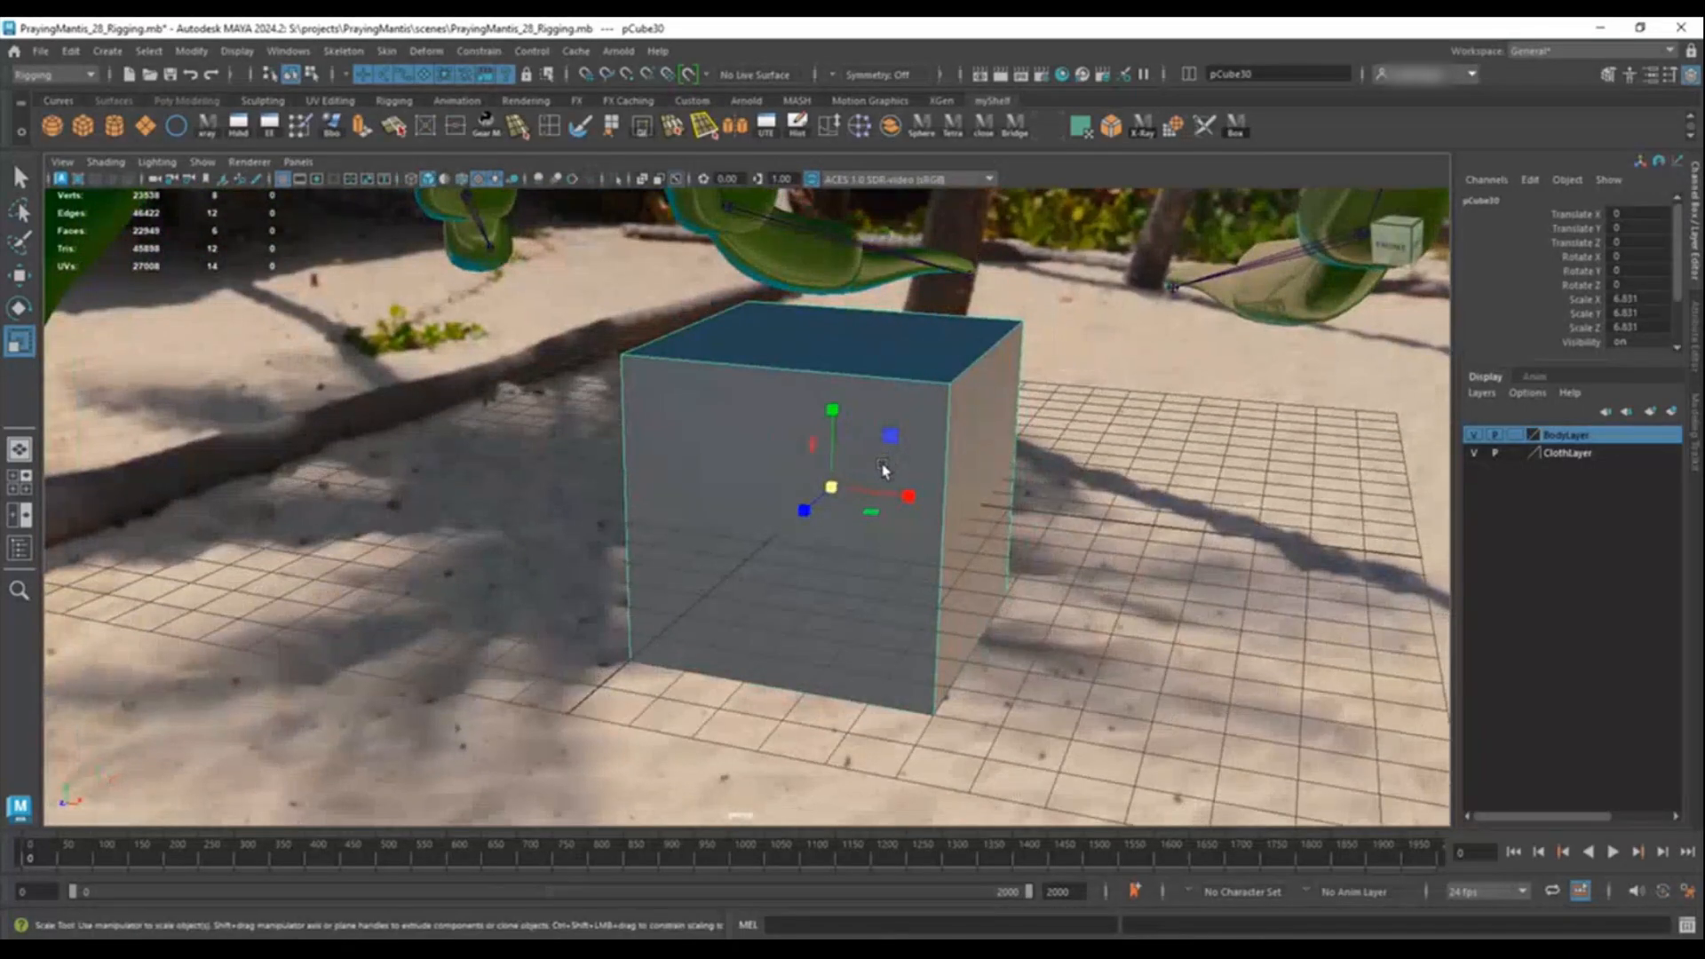
- Draw a freehand curved loop of edit points on the ground beside the cube with the EP Curve tool
{"action": "middle_click_drag", "start_coordinate": [884, 470], "coordinate": [866, 459], "text": "alt"}
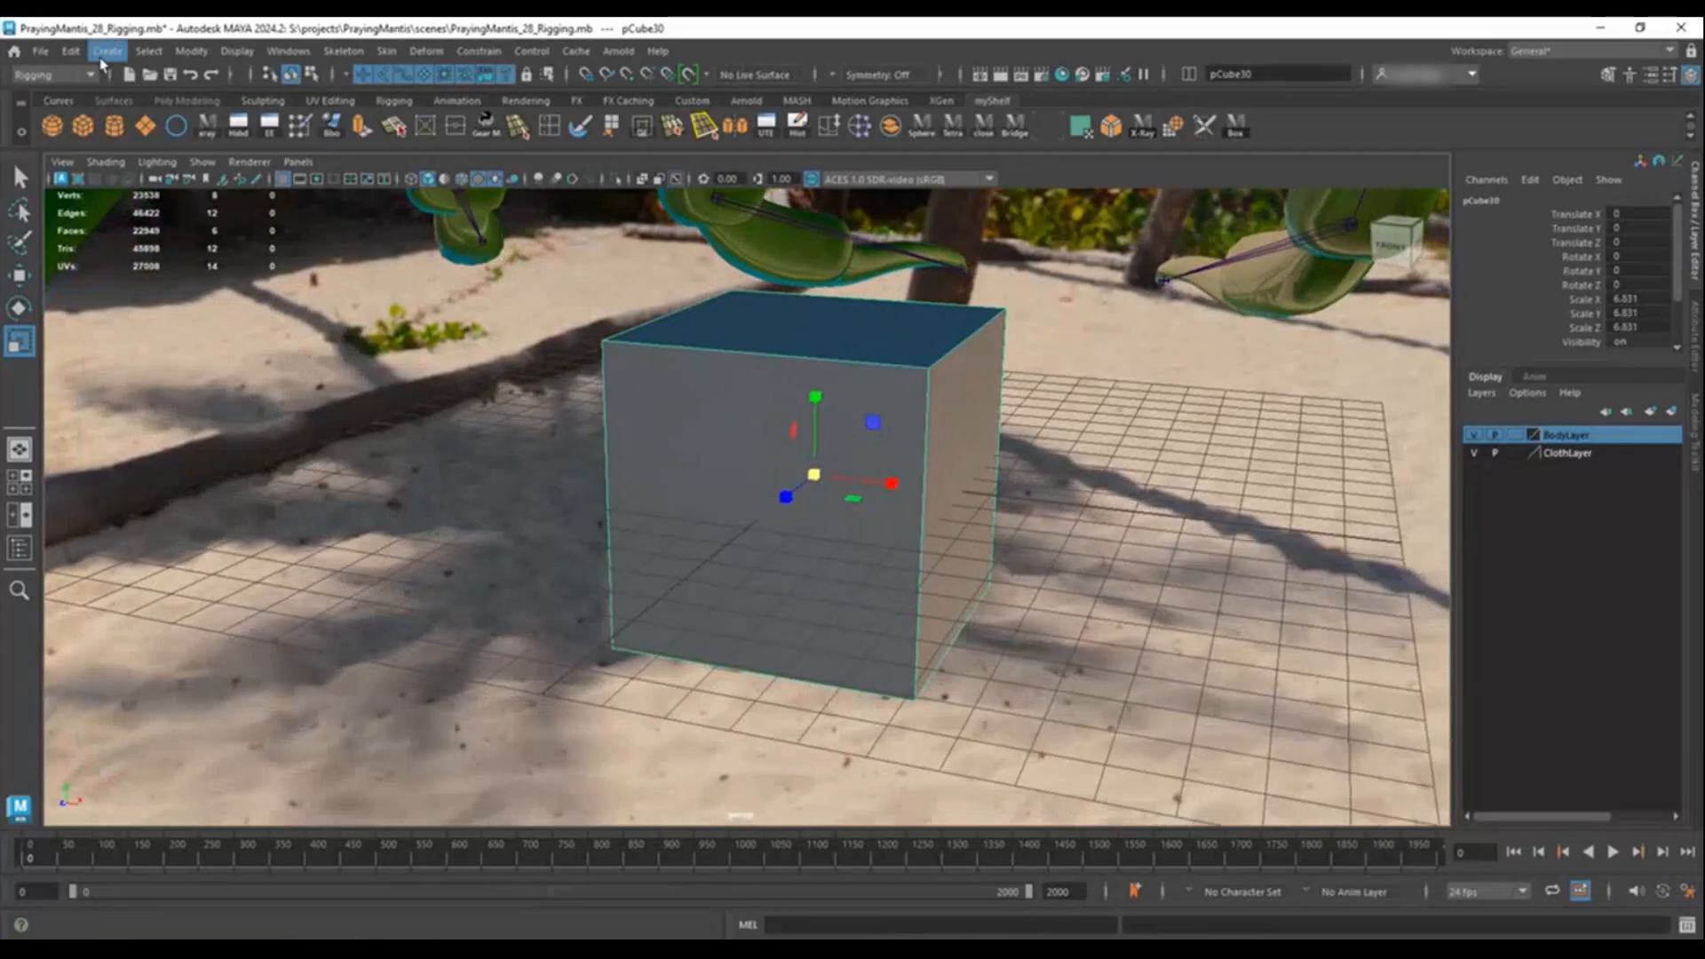
{"action": "left_click_drag", "start_coordinate": [830, 480], "coordinate": [780, 473], "text": "alt"}
{"action": "middle_click_drag", "start_coordinate": [780, 473], "coordinate": [782, 488], "text": "alt"}
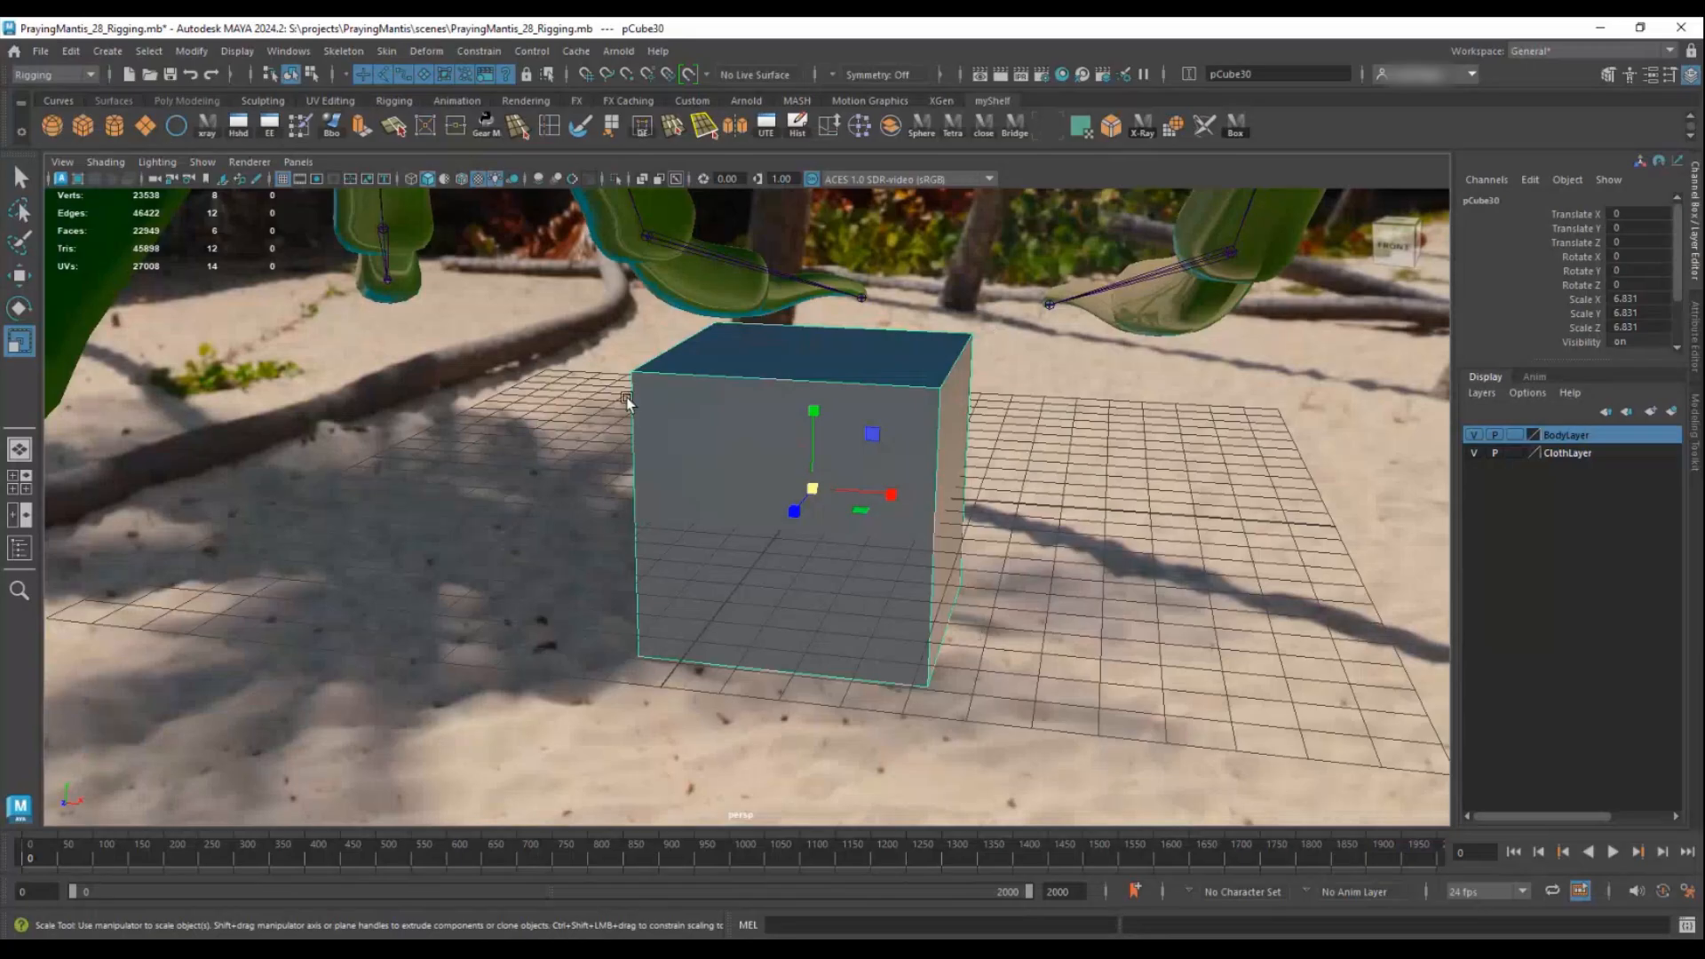
{"action": "left_click", "coordinate": [108, 52]}
{"action": "mouse_move", "coordinate": [128, 191]}
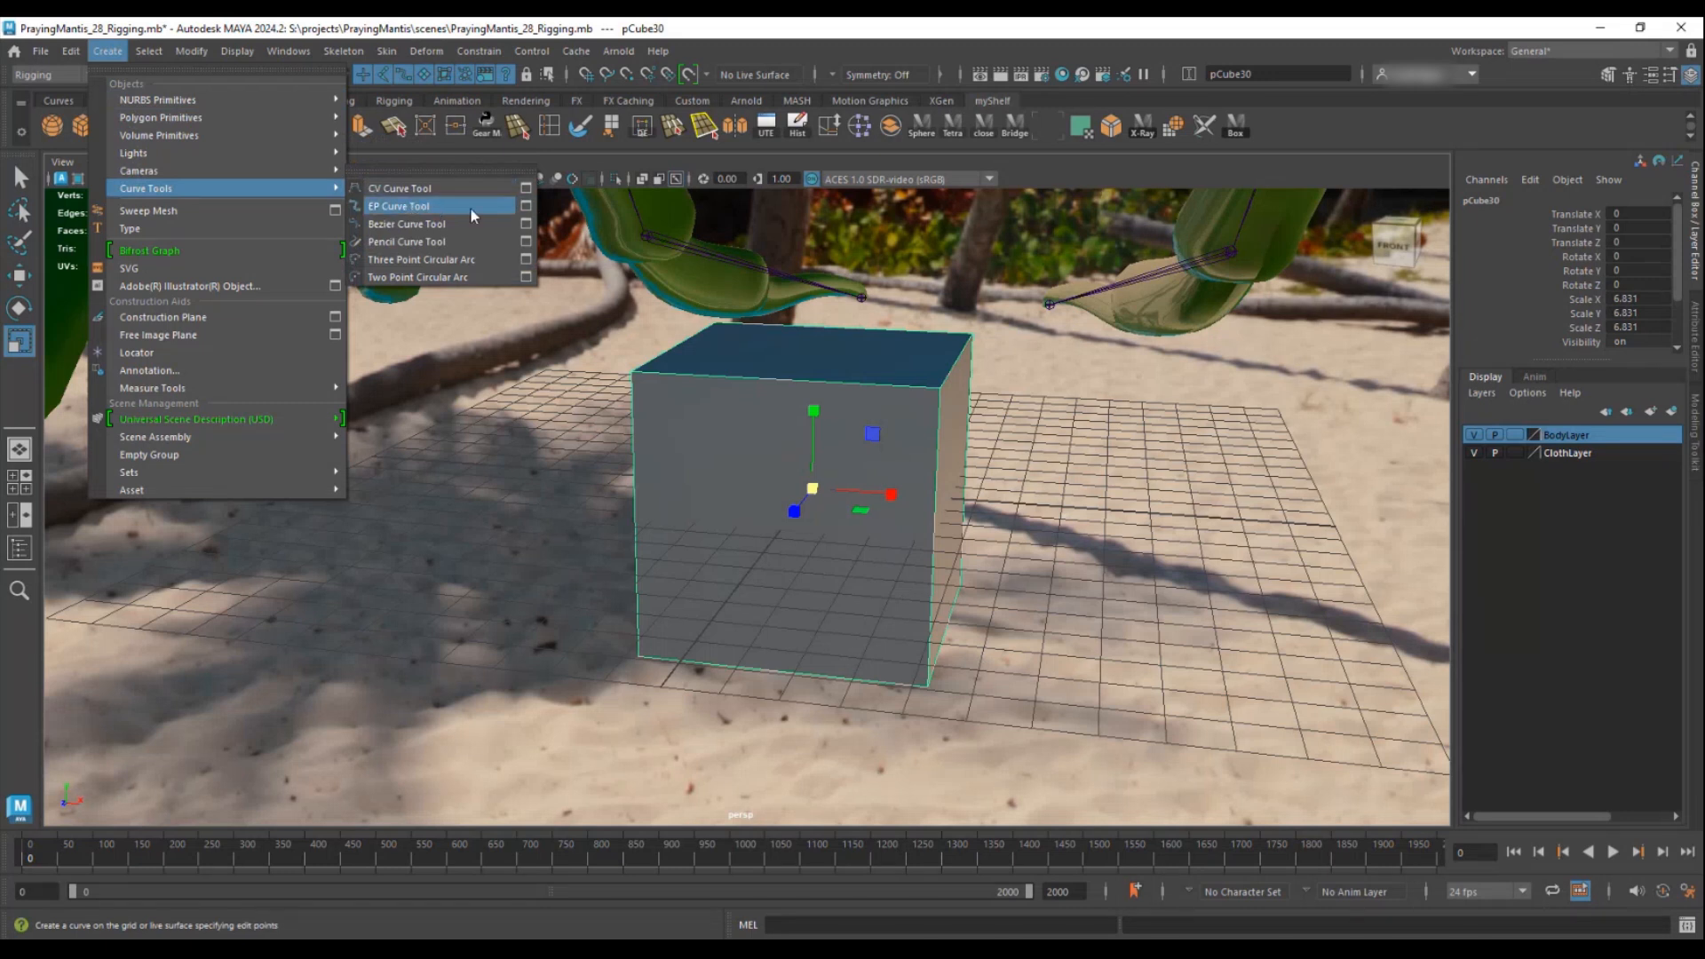
{"action": "left_click", "coordinate": [471, 209]}
{"action": "left_click", "coordinate": [427, 588]}
{"action": "left_click", "coordinate": [477, 525]}
{"action": "left_click", "coordinate": [554, 655]}
{"action": "left_click", "coordinate": [393, 715]}
{"action": "left_click", "coordinate": [299, 666]}
{"action": "left_click", "coordinate": [266, 568]}
{"action": "left_click", "coordinate": [322, 504]}
{"action": "left_click", "coordinate": [450, 455]}
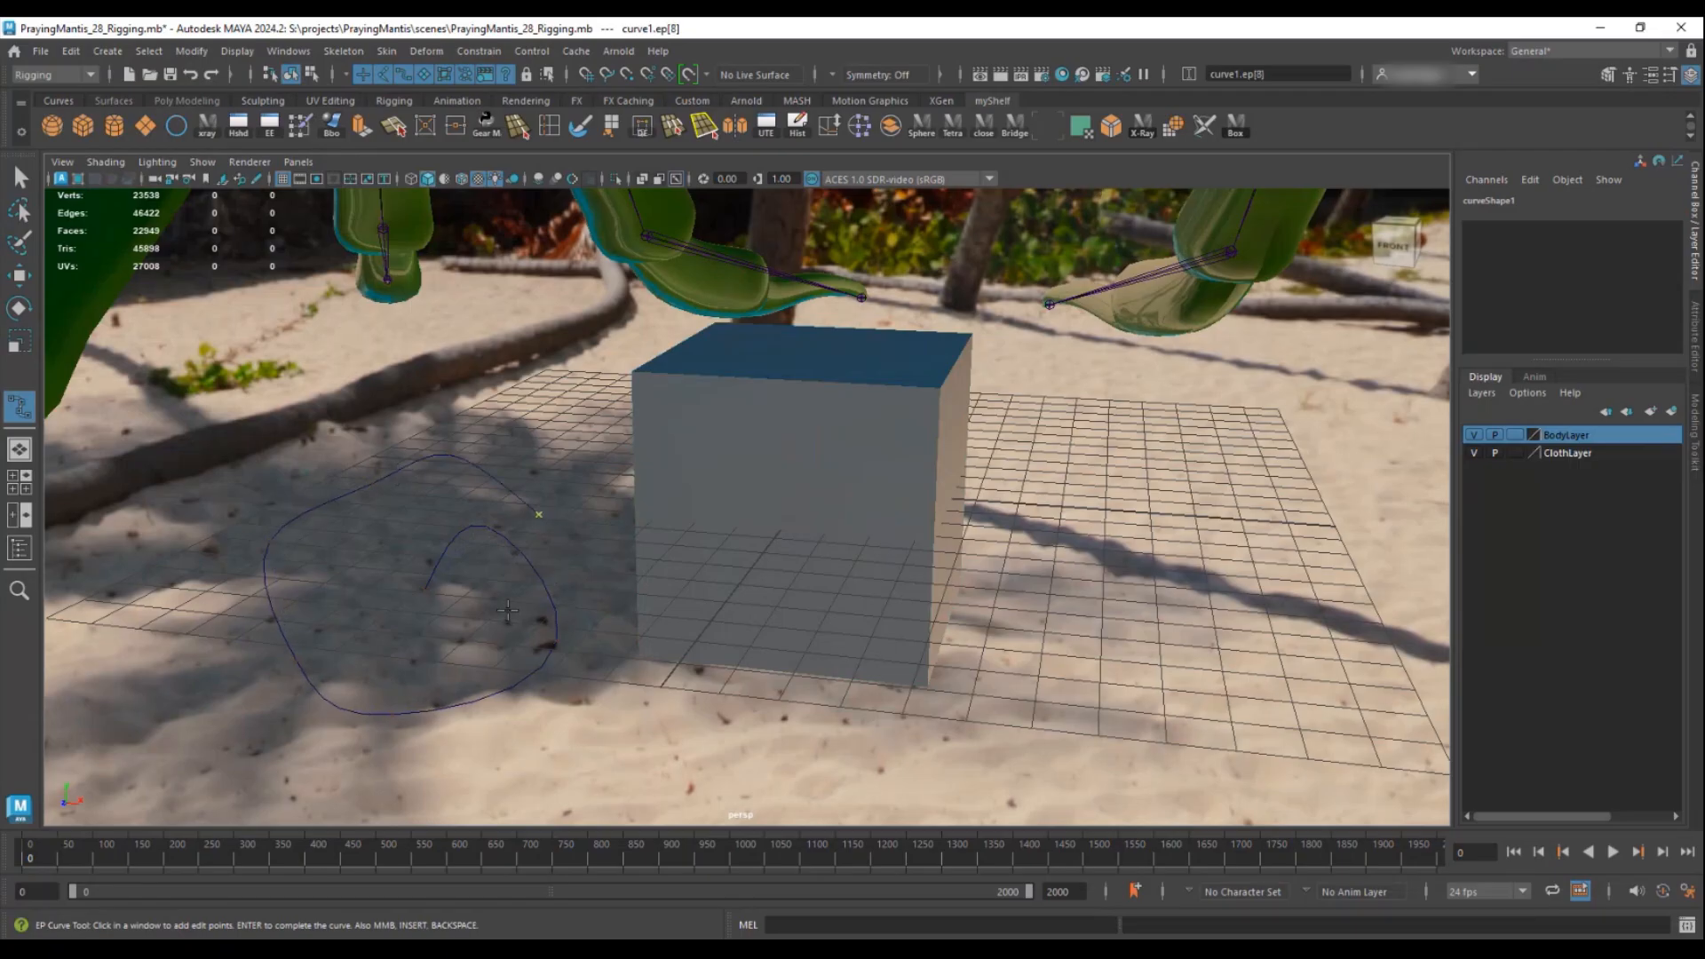
{"action": "key", "text": "Return"}
- Delete the freehand curve drawn beside the cube
{"action": "key", "text": "w"}
{"action": "left_click_drag", "start_coordinate": [382, 563], "coordinate": [471, 391], "text": "alt"}
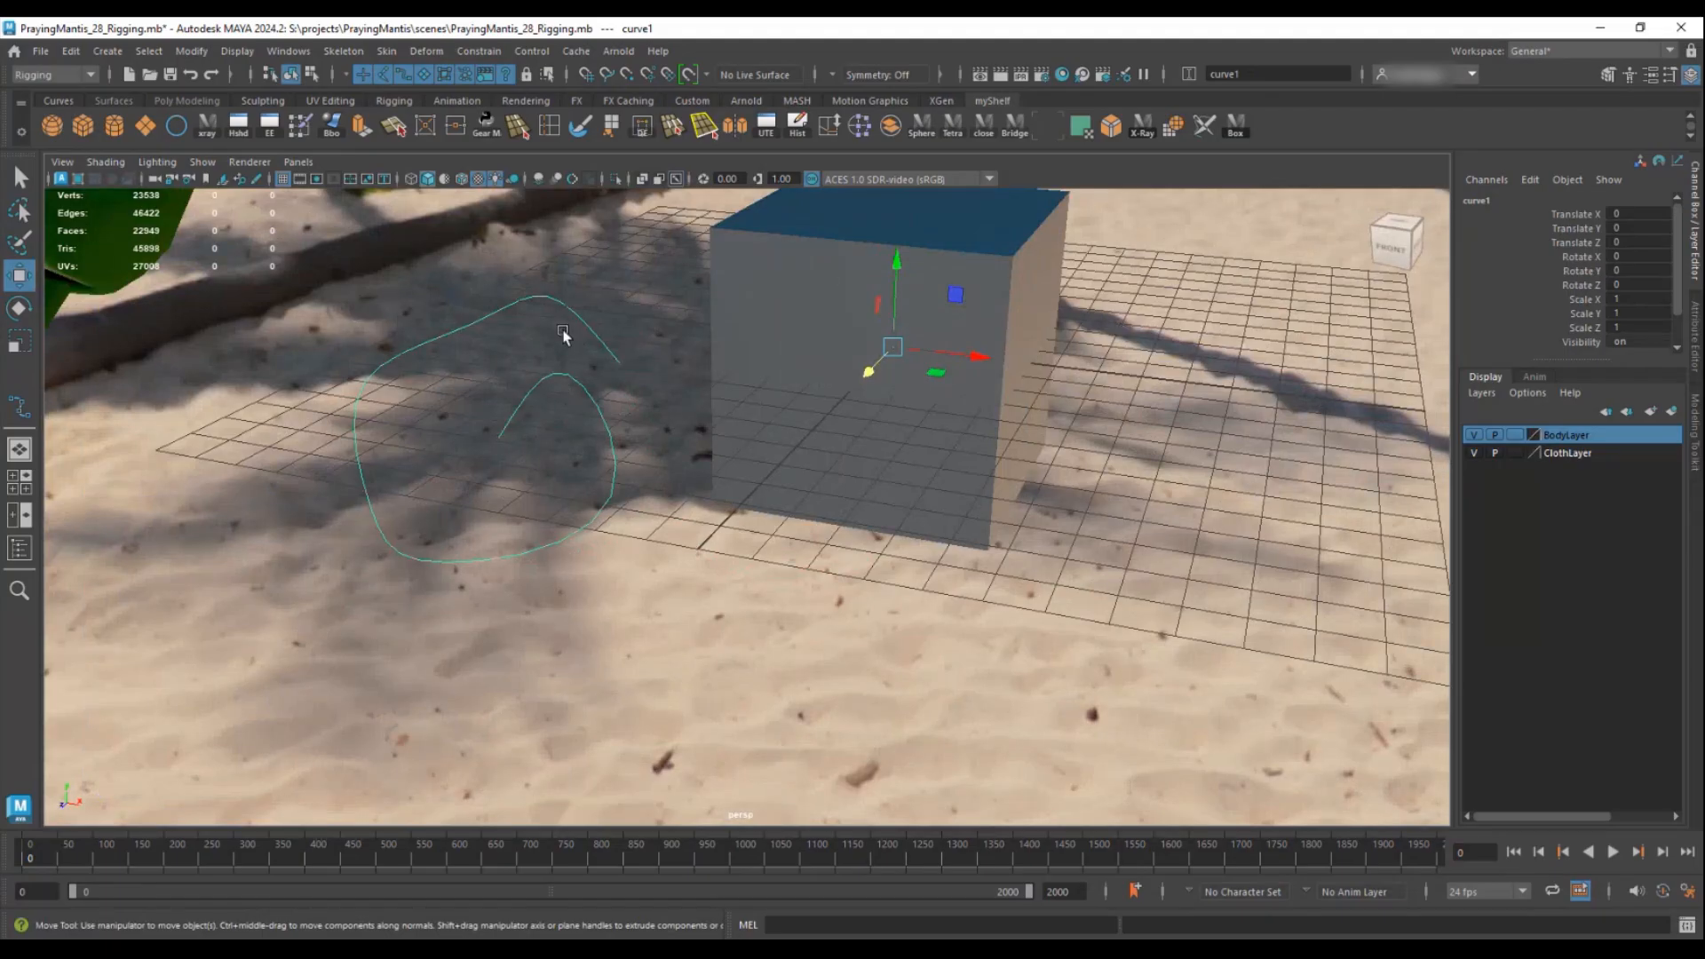
{"action": "key", "text": "Delete"}
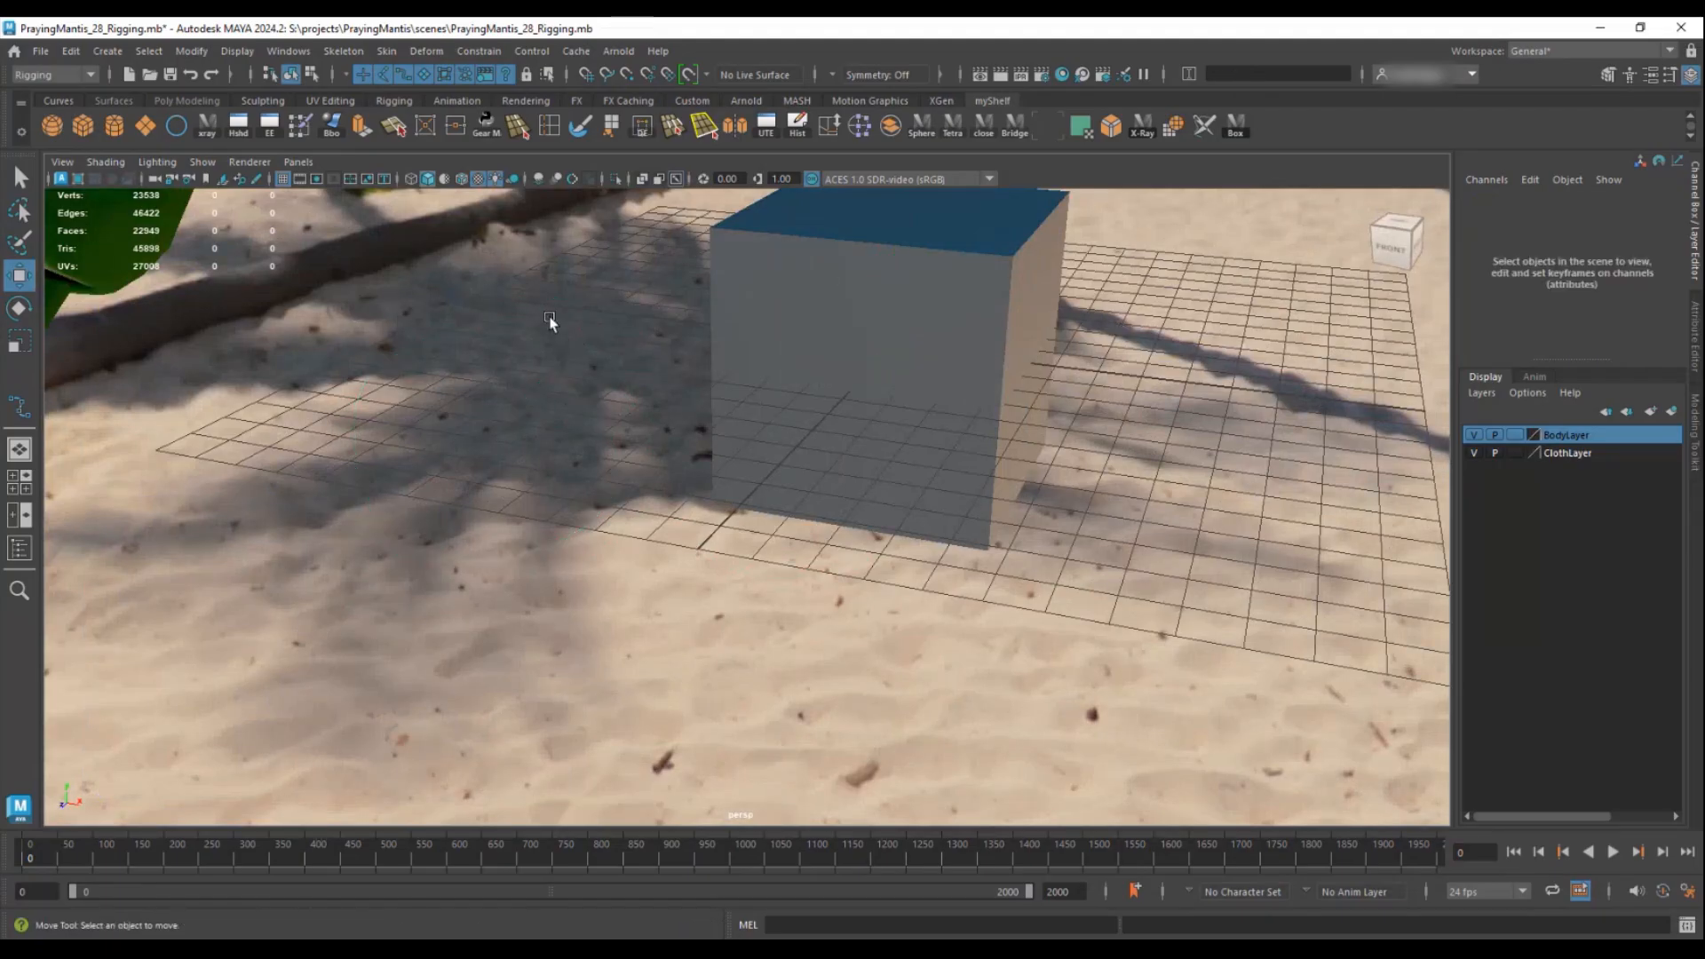
- Start the EP Curve tool with its curve degree set to 1 Linear
{"action": "left_click", "coordinate": [113, 52]}
{"action": "mouse_move", "coordinate": [217, 190]}
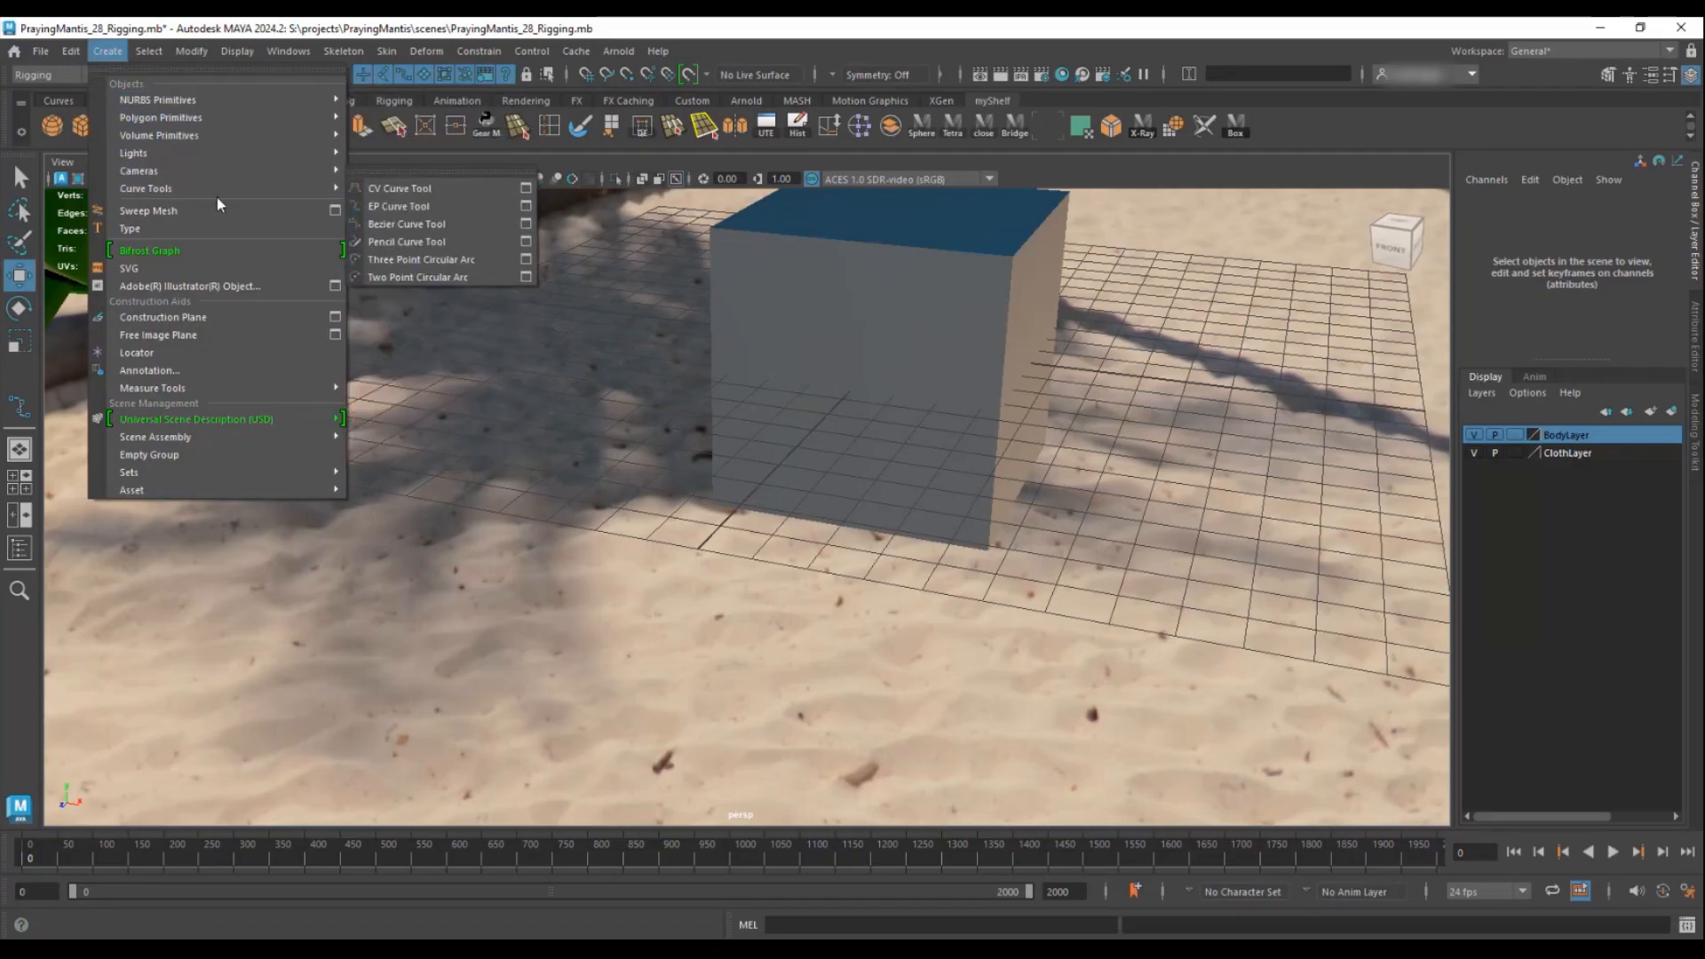
{"action": "left_click", "coordinate": [525, 207]}
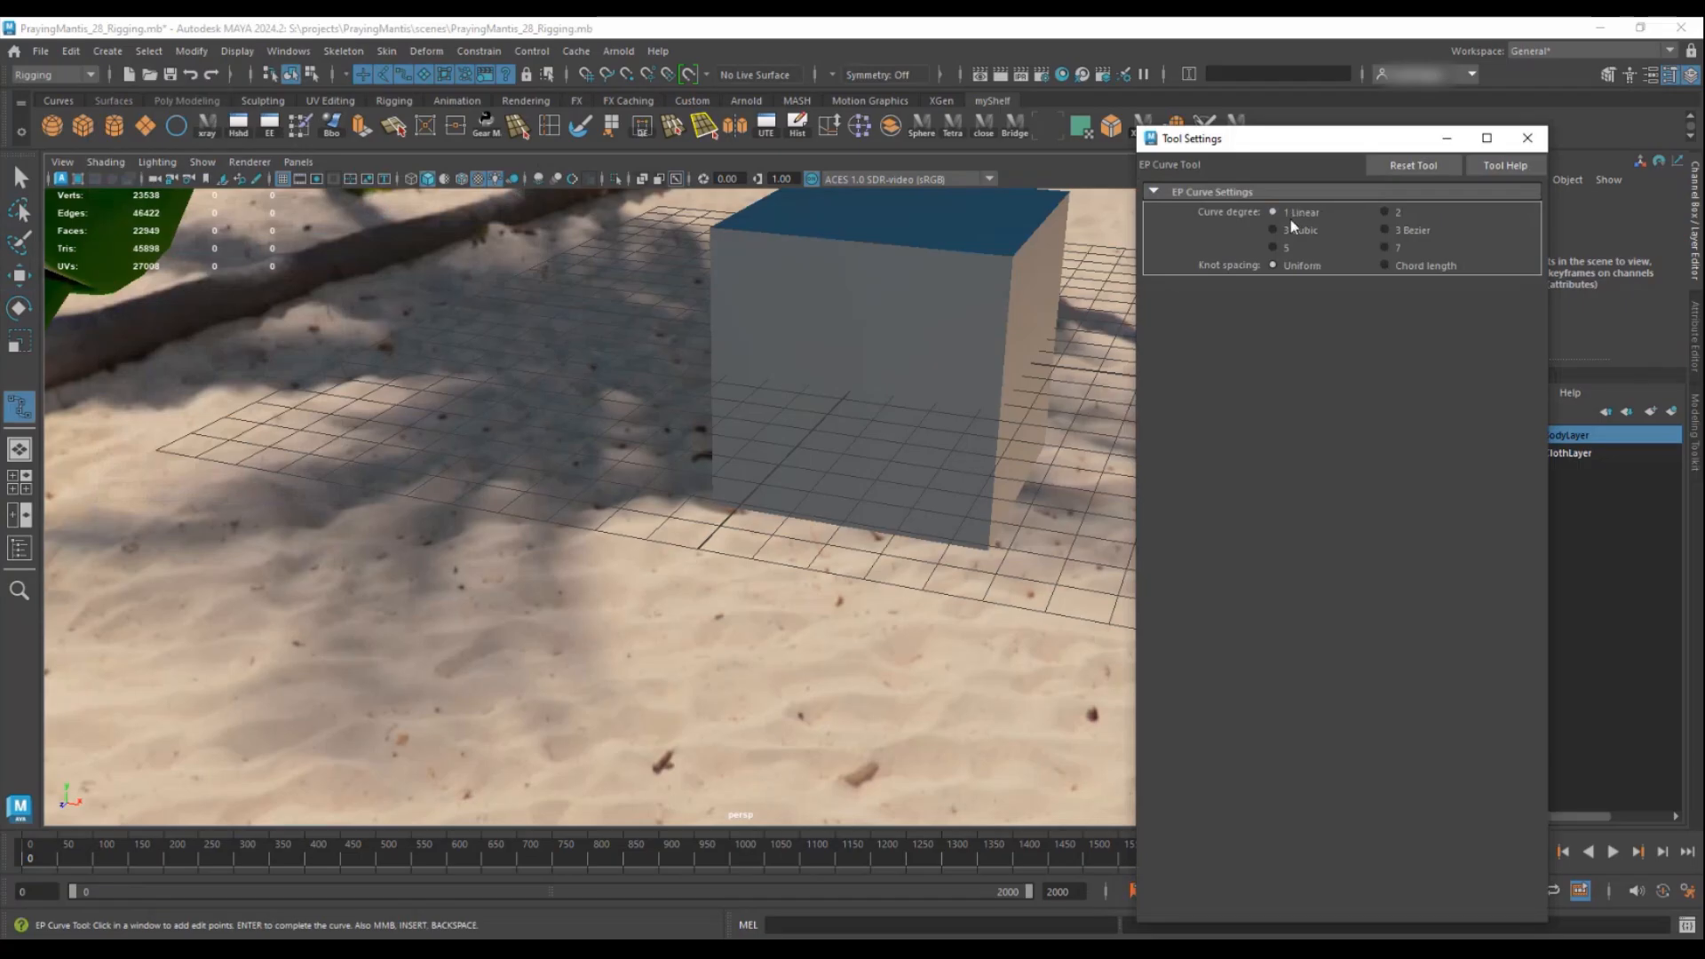
- Trace the four edges of the cube's front face with the linear EP curve, snapping each point to a vertex
{"action": "left_click_drag", "start_coordinate": [947, 364], "coordinate": [779, 426], "text": "alt"}
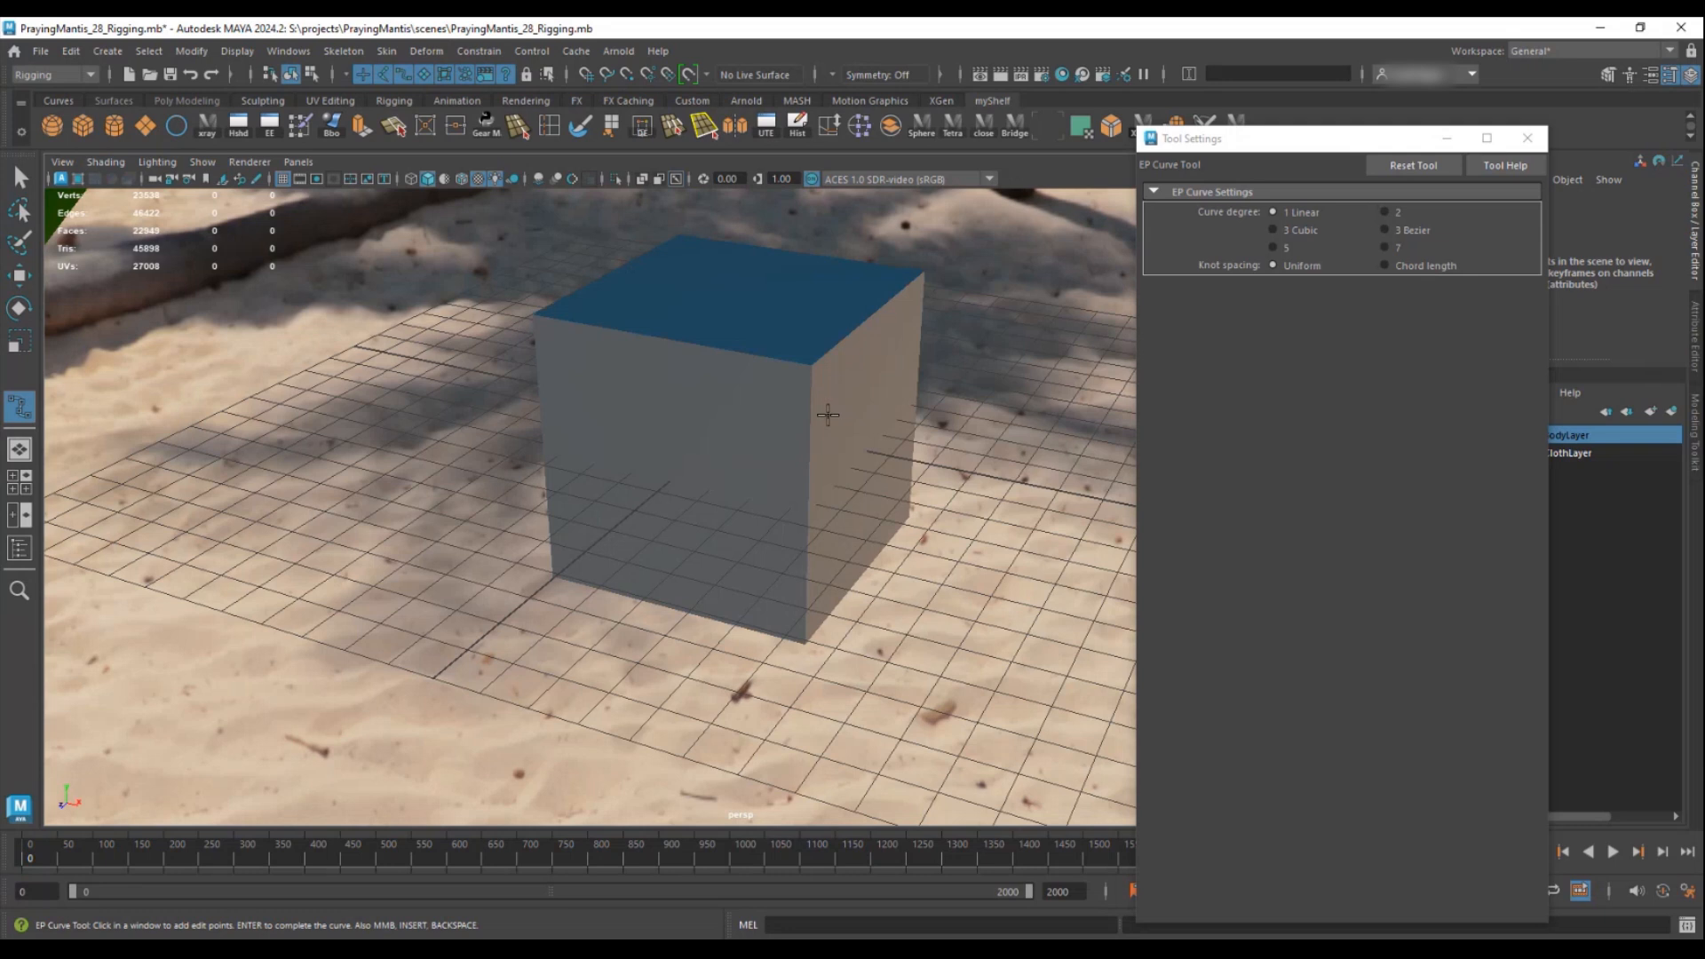
{"action": "left_click", "coordinate": [809, 364]}
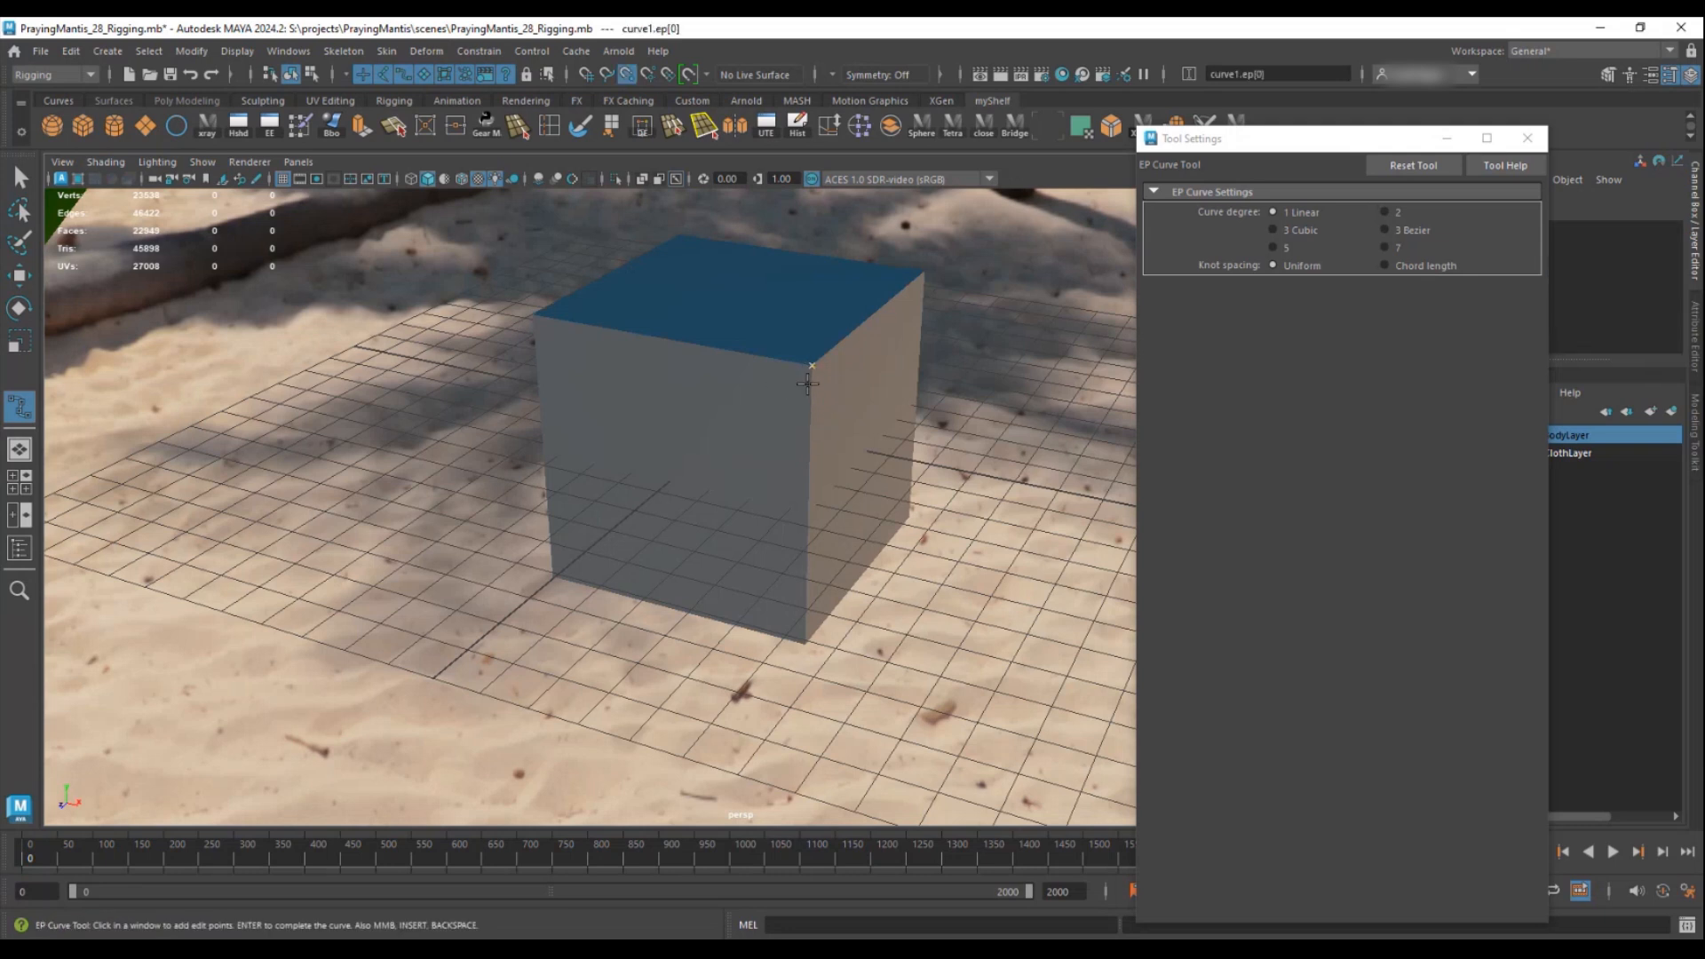
{"action": "left_click", "coordinate": [532, 313]}
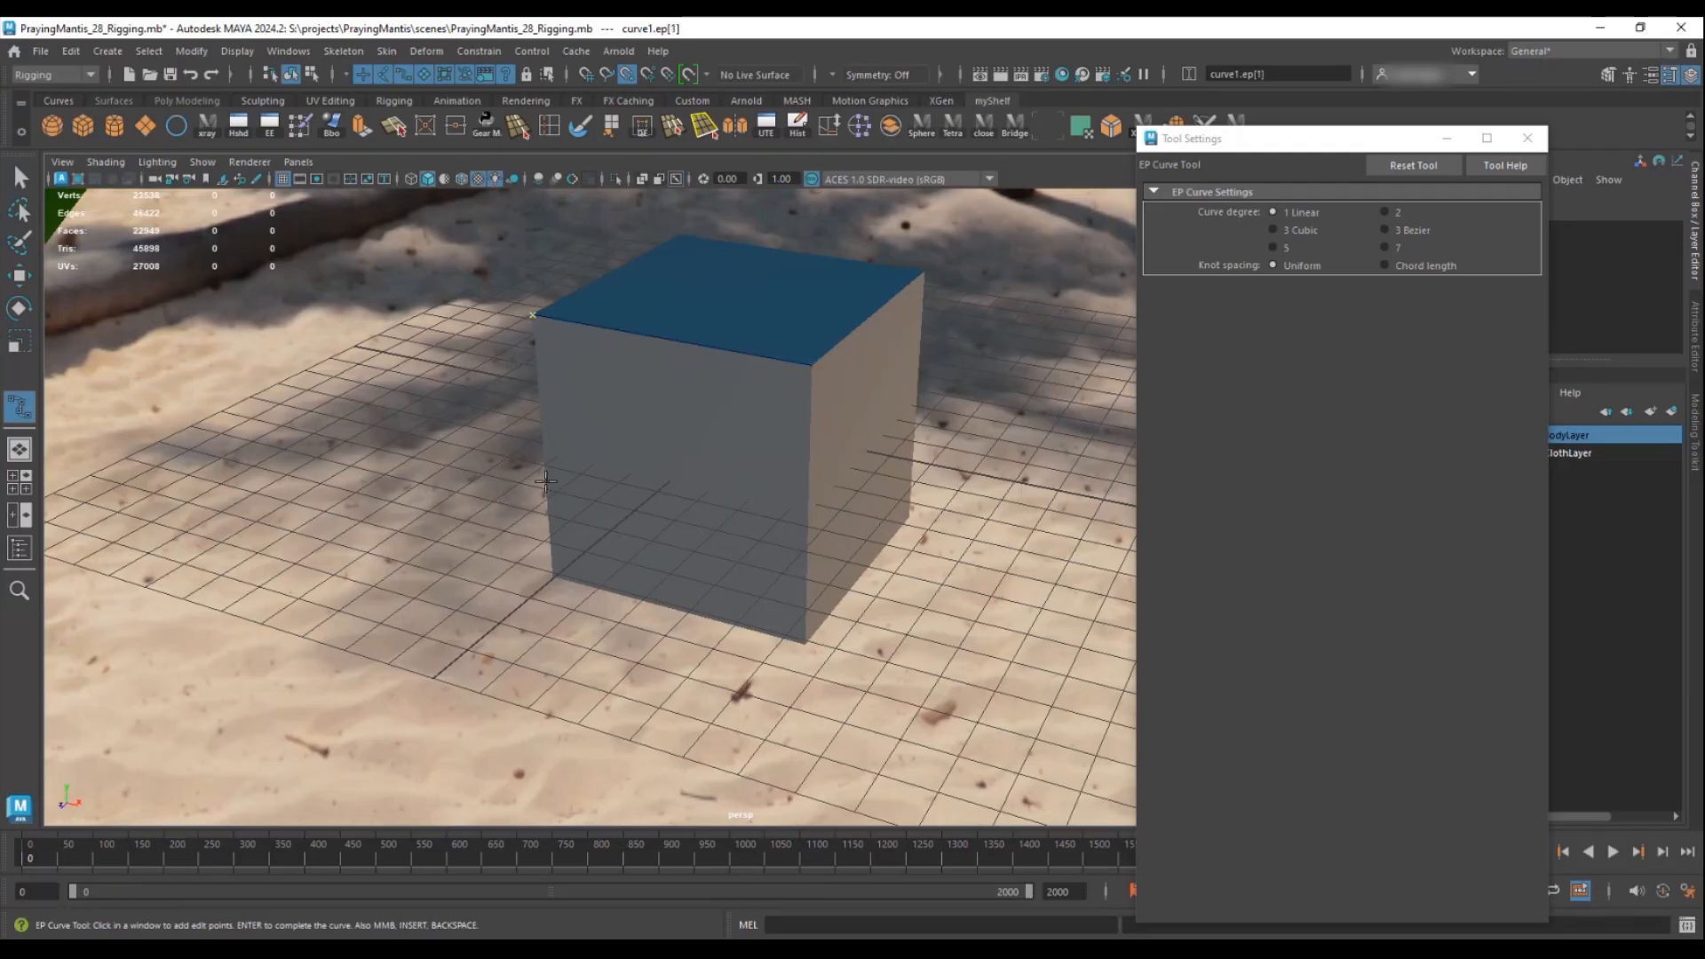
{"action": "left_click", "coordinate": [553, 575]}
{"action": "left_click", "coordinate": [805, 641]}
{"action": "left_click", "coordinate": [810, 365]}
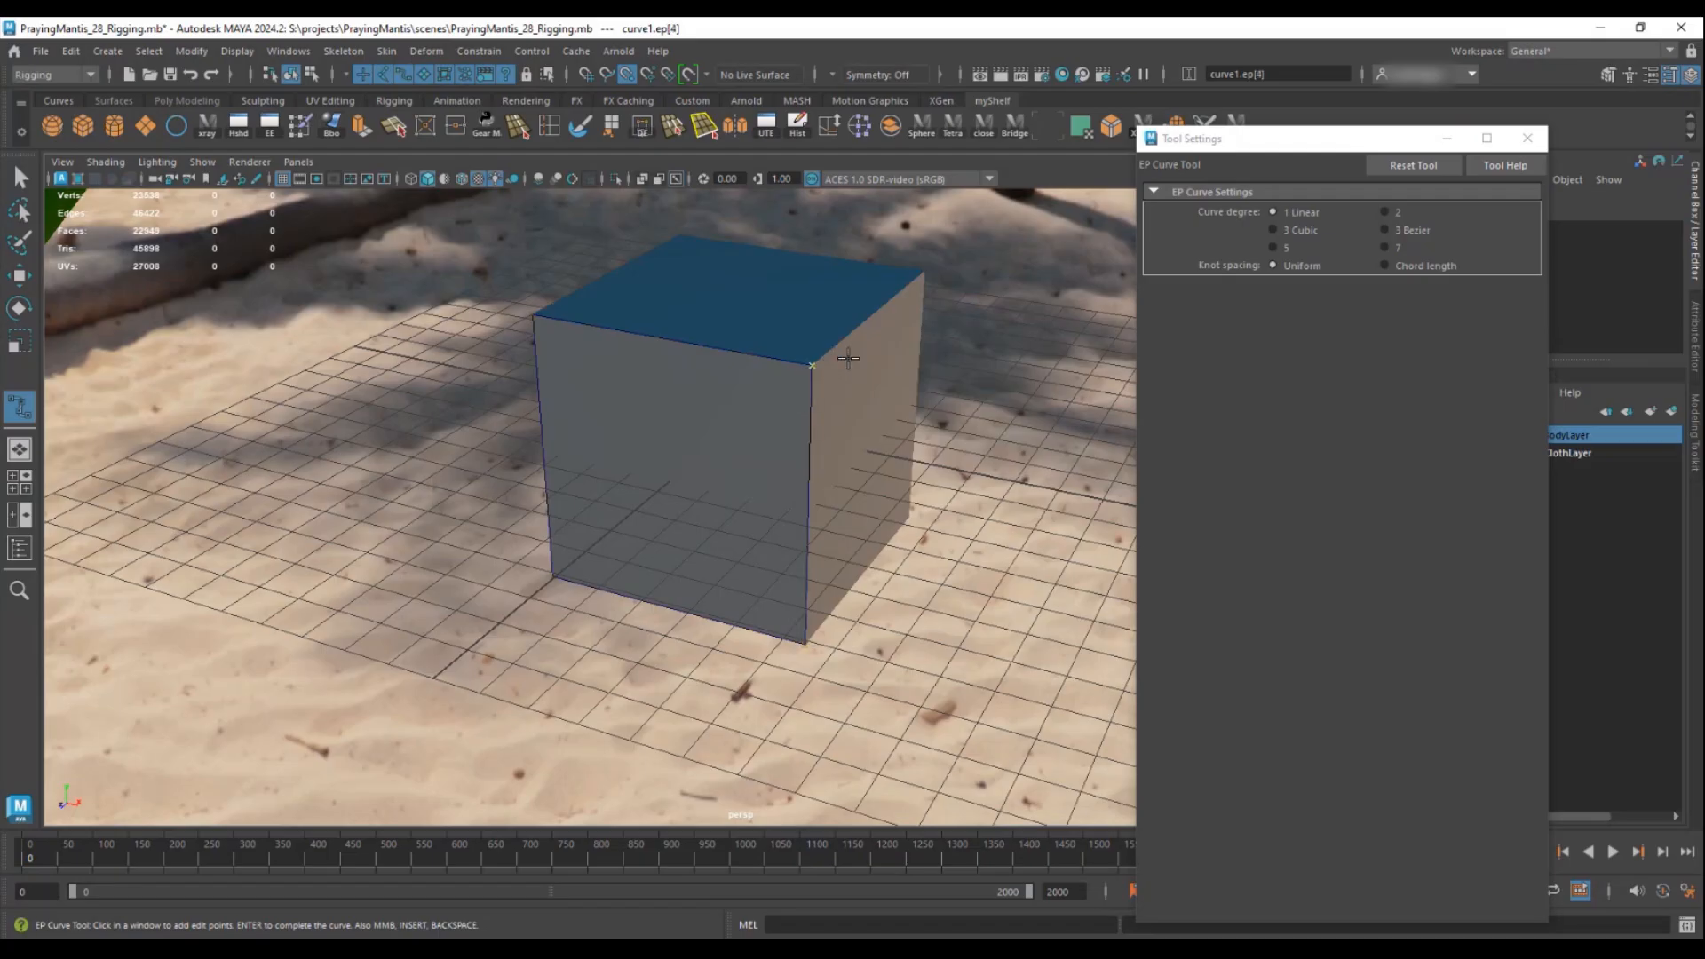
- Continue the curve around the edges of the cube's top face, snapped to its corners
{"action": "left_click", "coordinate": [923, 269]}
{"action": "left_click", "coordinate": [814, 362]}
{"action": "left_click", "coordinate": [923, 269]}
- Continue the curve around the adjacent side face of the cube, ending at its far upper corner
{"action": "left_click_drag", "start_coordinate": [972, 402], "coordinate": [650, 403], "text": "alt"}
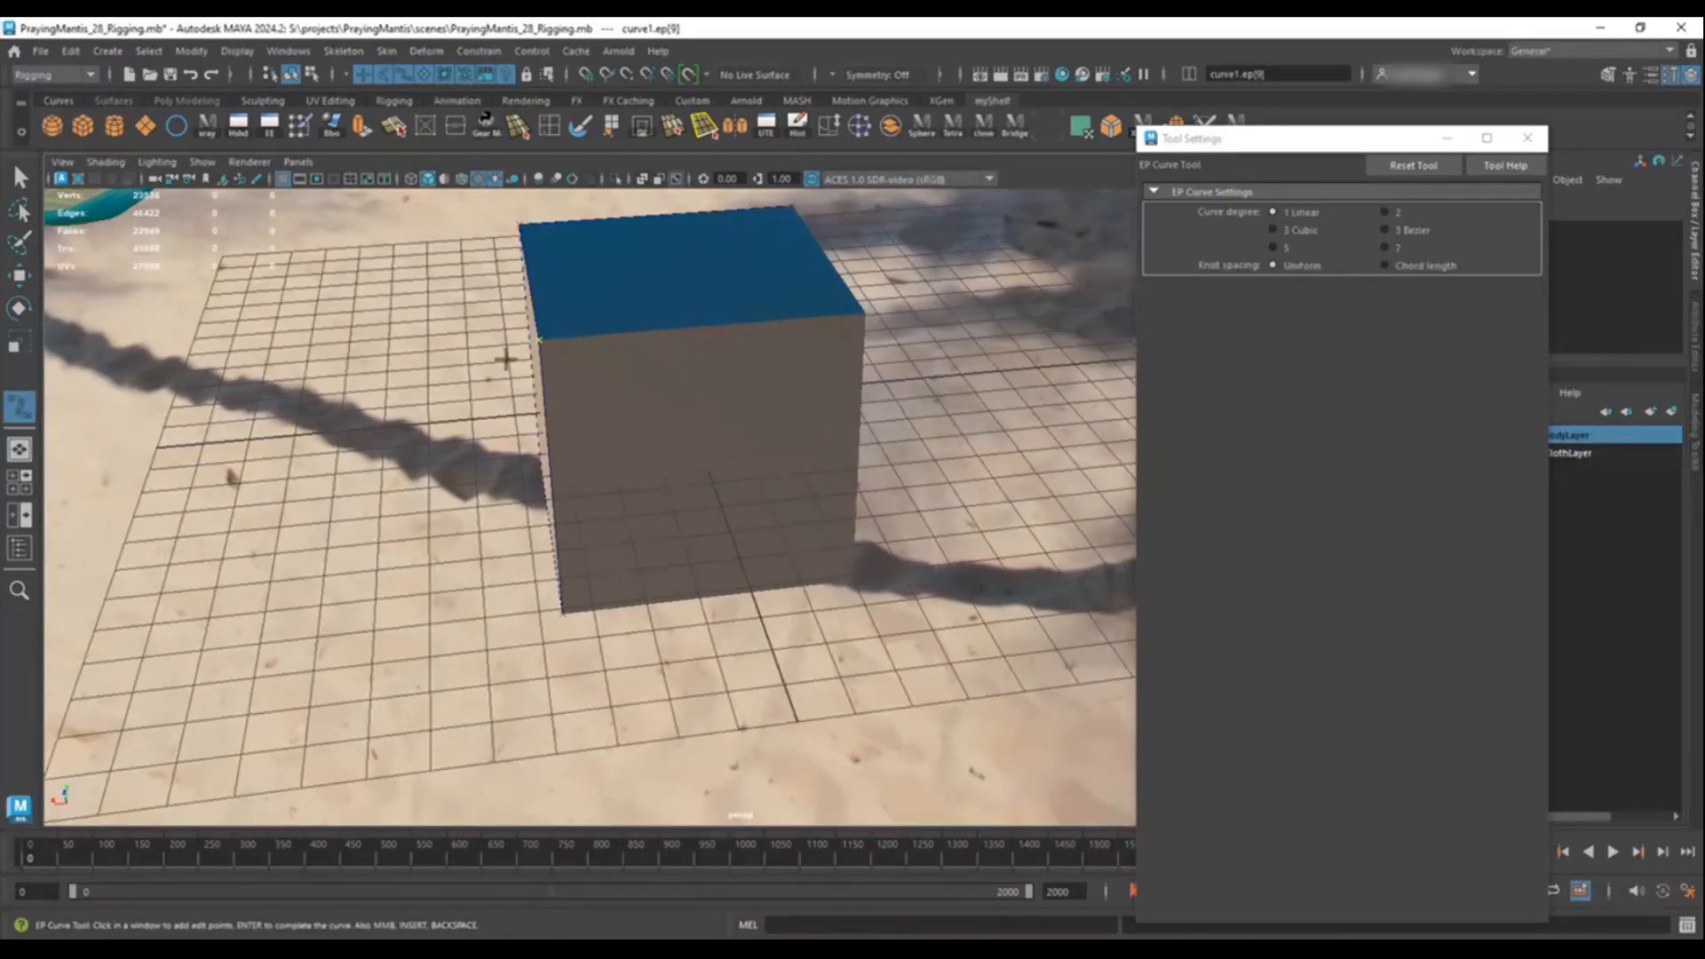
{"action": "left_click", "coordinate": [866, 308]}
{"action": "left_click", "coordinate": [854, 577]}
{"action": "left_click", "coordinate": [563, 614]}
{"action": "left_click", "coordinate": [533, 352]}
{"action": "left_click", "coordinate": [869, 313]}
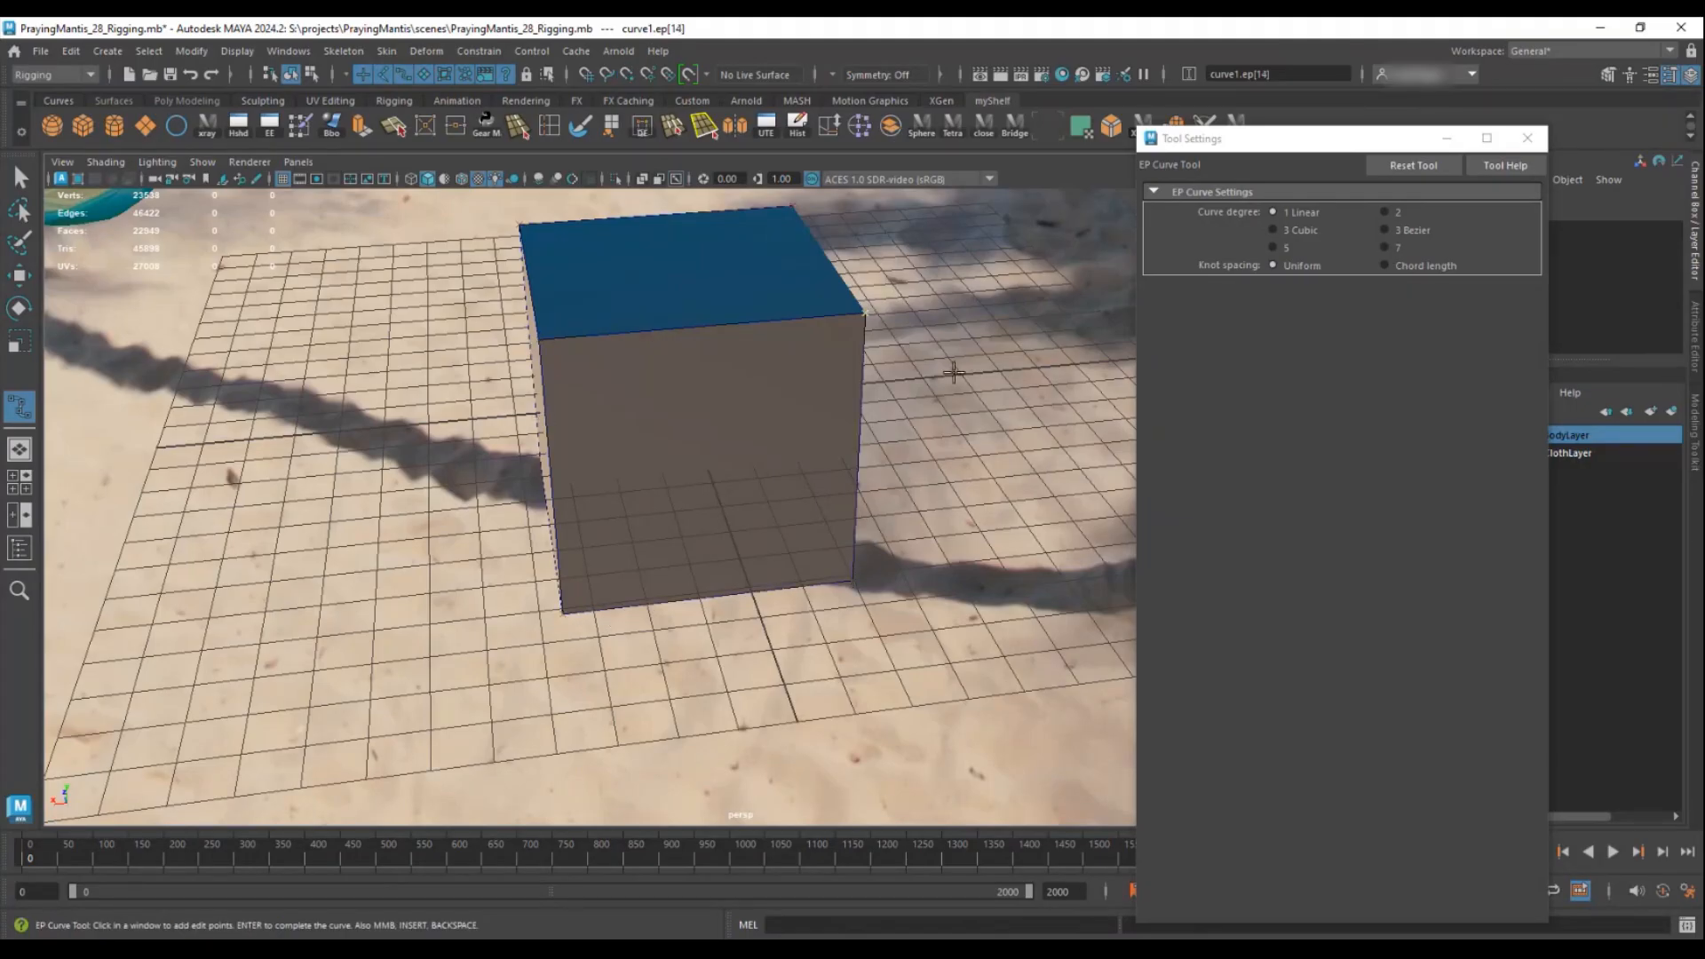
- Trace the cube's remaining back edges with snapped points and complete the curve
{"action": "left_click_drag", "start_coordinate": [954, 373], "coordinate": [720, 383], "text": "alt"}
{"action": "left_click", "coordinate": [933, 282]}
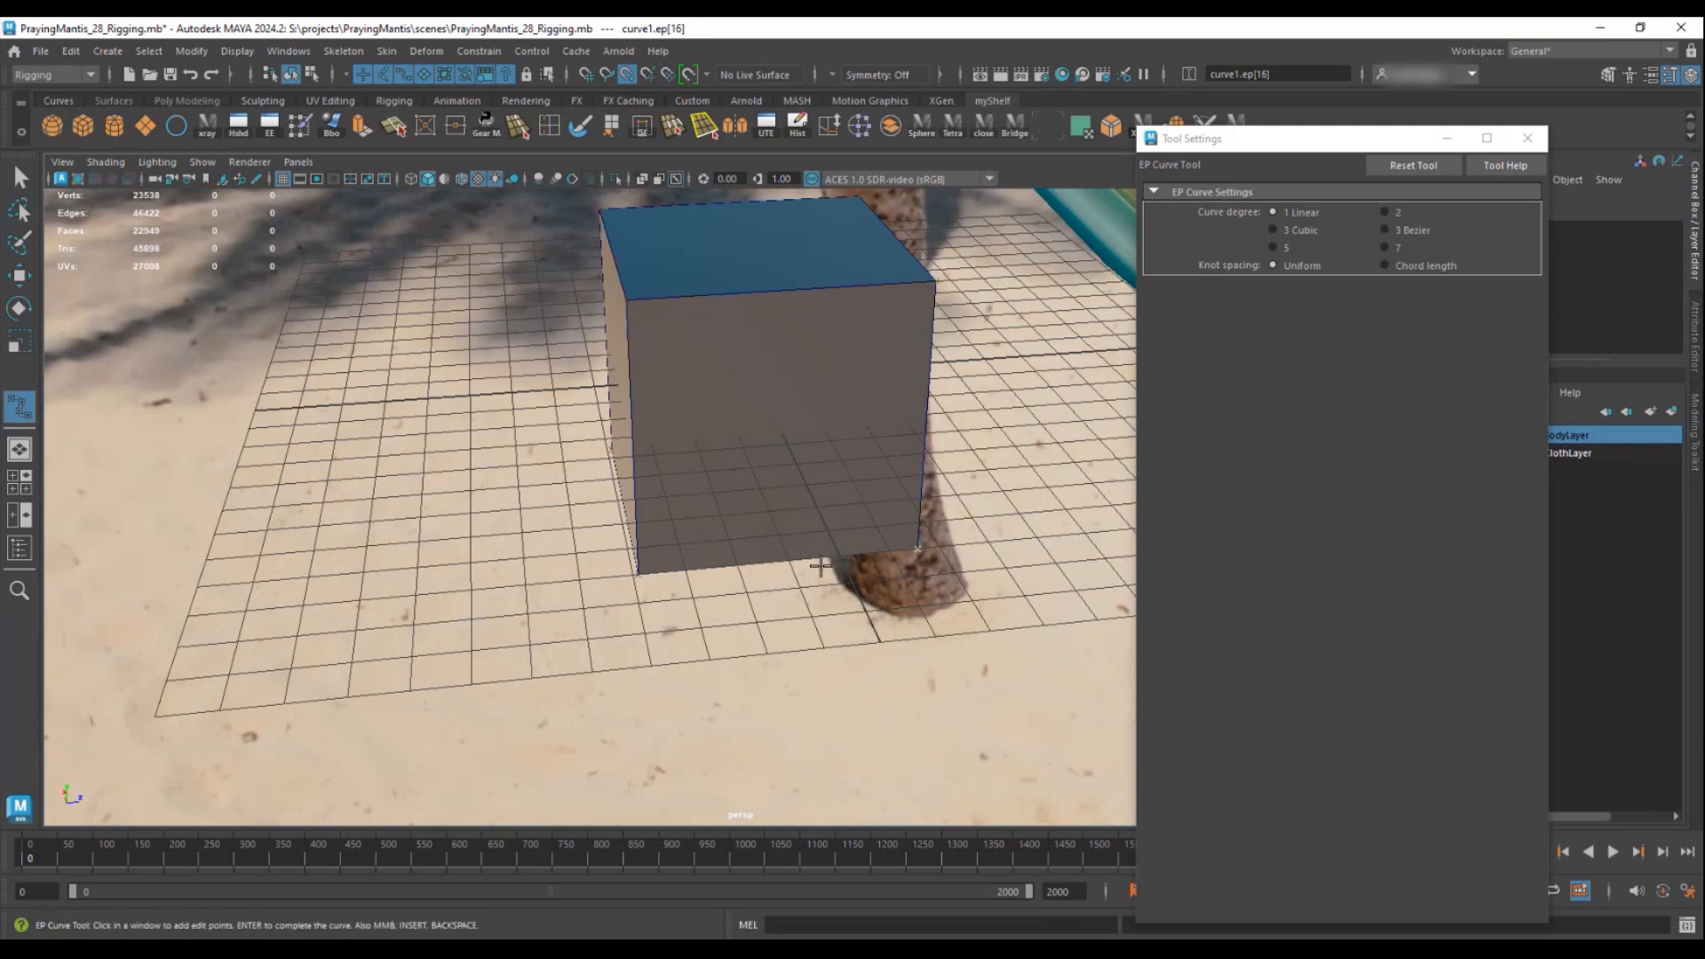
{"action": "key", "text": "Return"}
{"action": "key", "text": "w"}
- Delete the polygon cube inside the traced curve
{"action": "left_click_drag", "start_coordinate": [883, 338], "coordinate": [1041, 407], "text": "alt"}
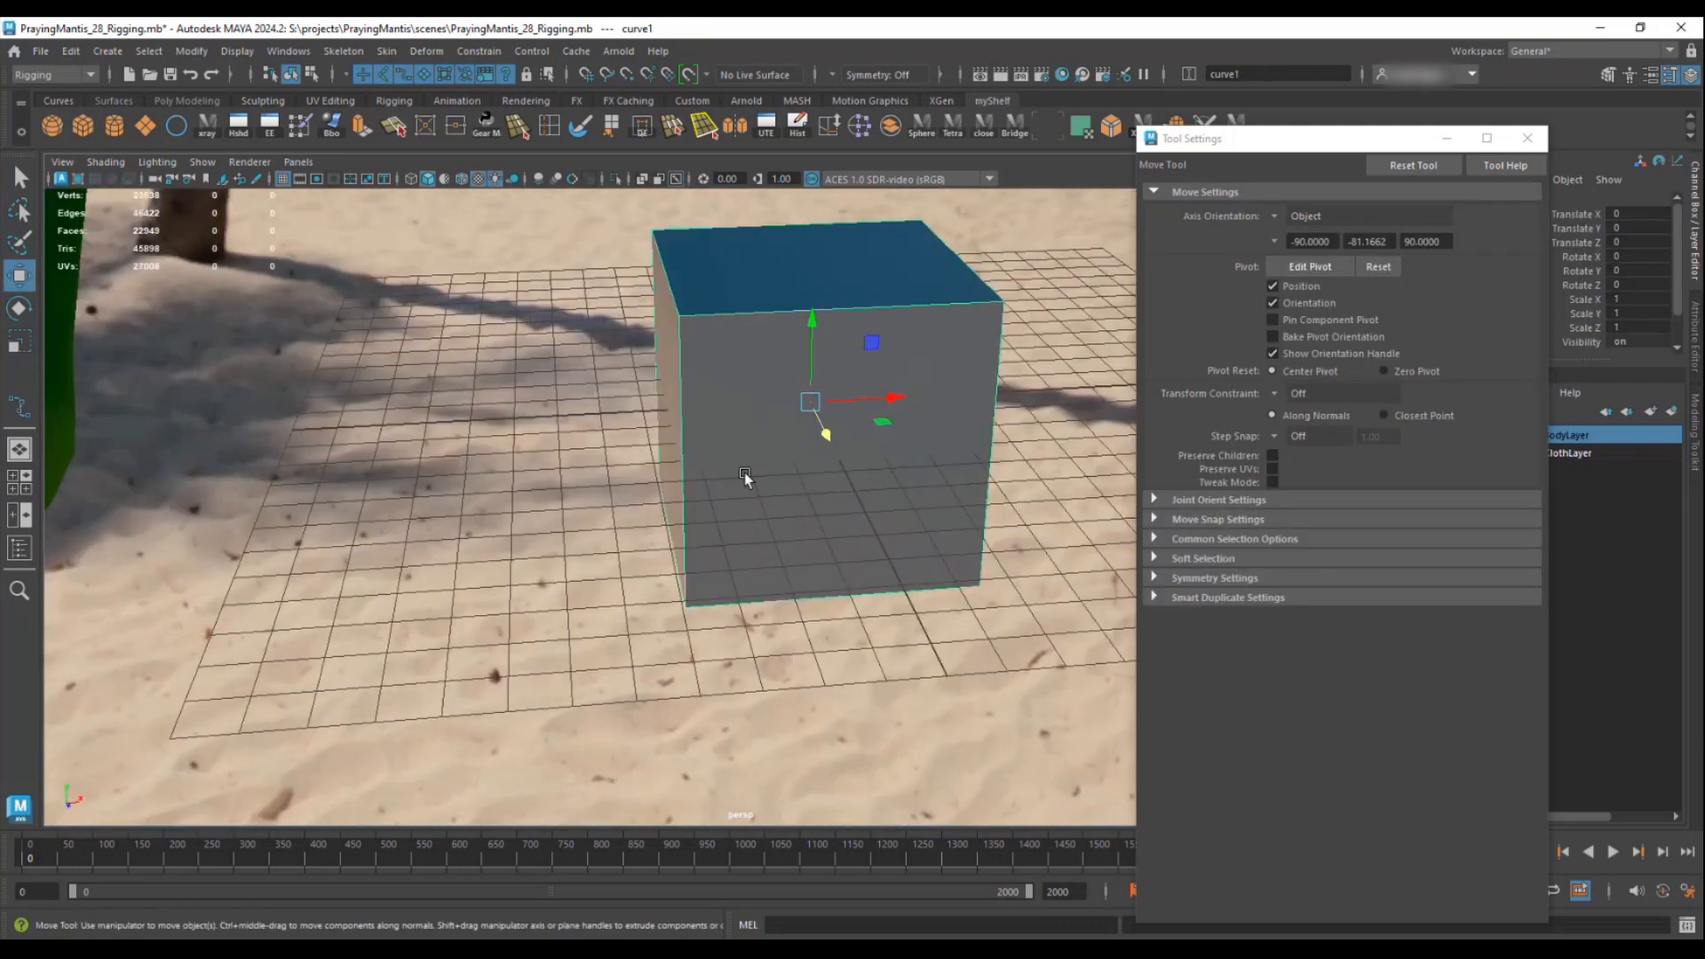
{"action": "left_click_drag", "start_coordinate": [1119, 338], "coordinate": [866, 268], "text": "alt"}
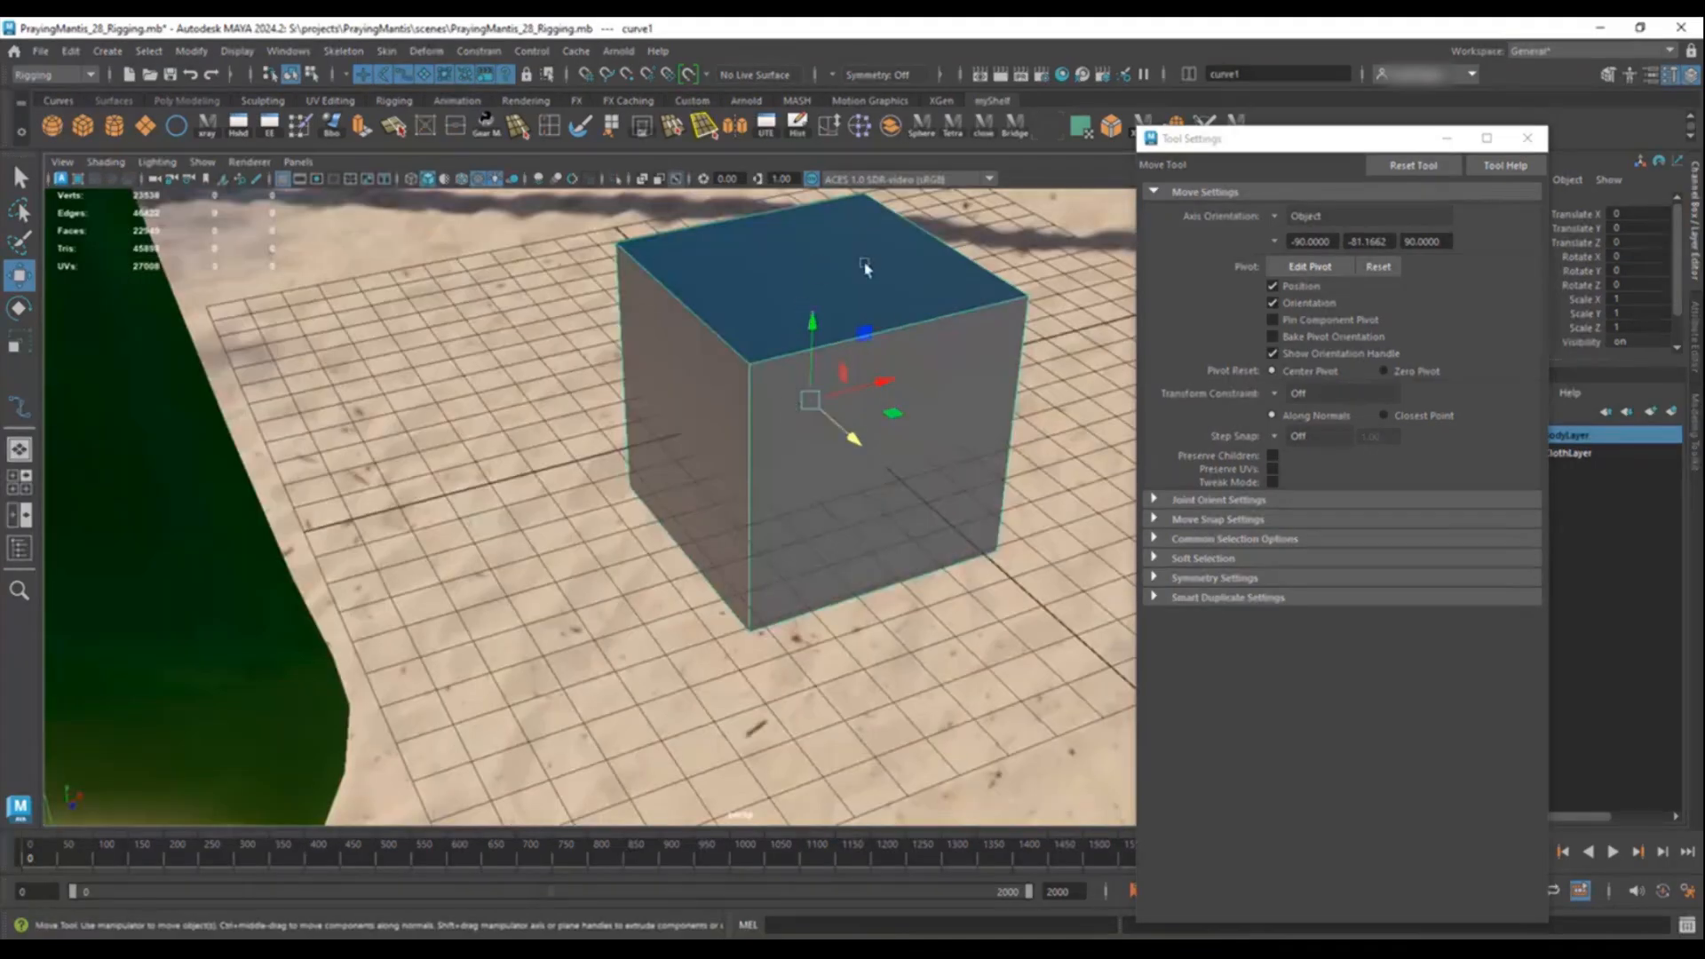
{"action": "mouse_move", "coordinate": [810, 507]}
{"action": "left_mouse_down", "text": "alt"}
{"action": "mouse_move", "coordinate": [799, 461]}
{"action": "mouse_move", "coordinate": [803, 492]}
{"action": "left_mouse_up", "text": "alt"}
{"action": "left_click", "coordinate": [780, 457]}
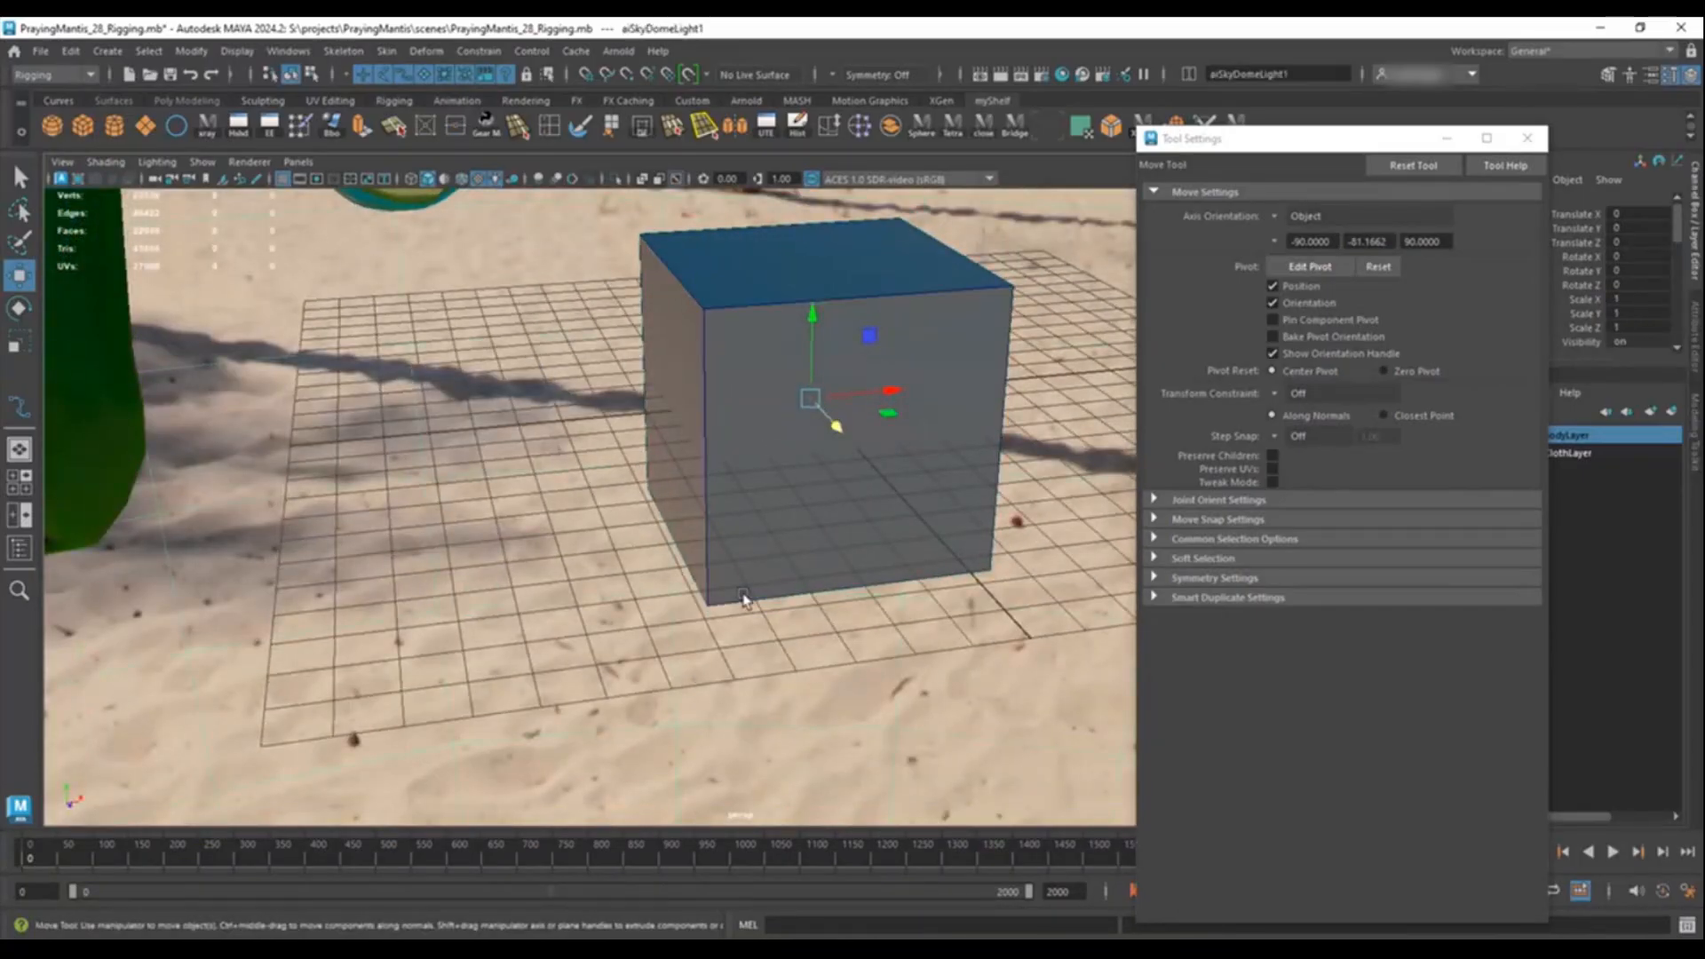
{"action": "key", "text": "Delete"}
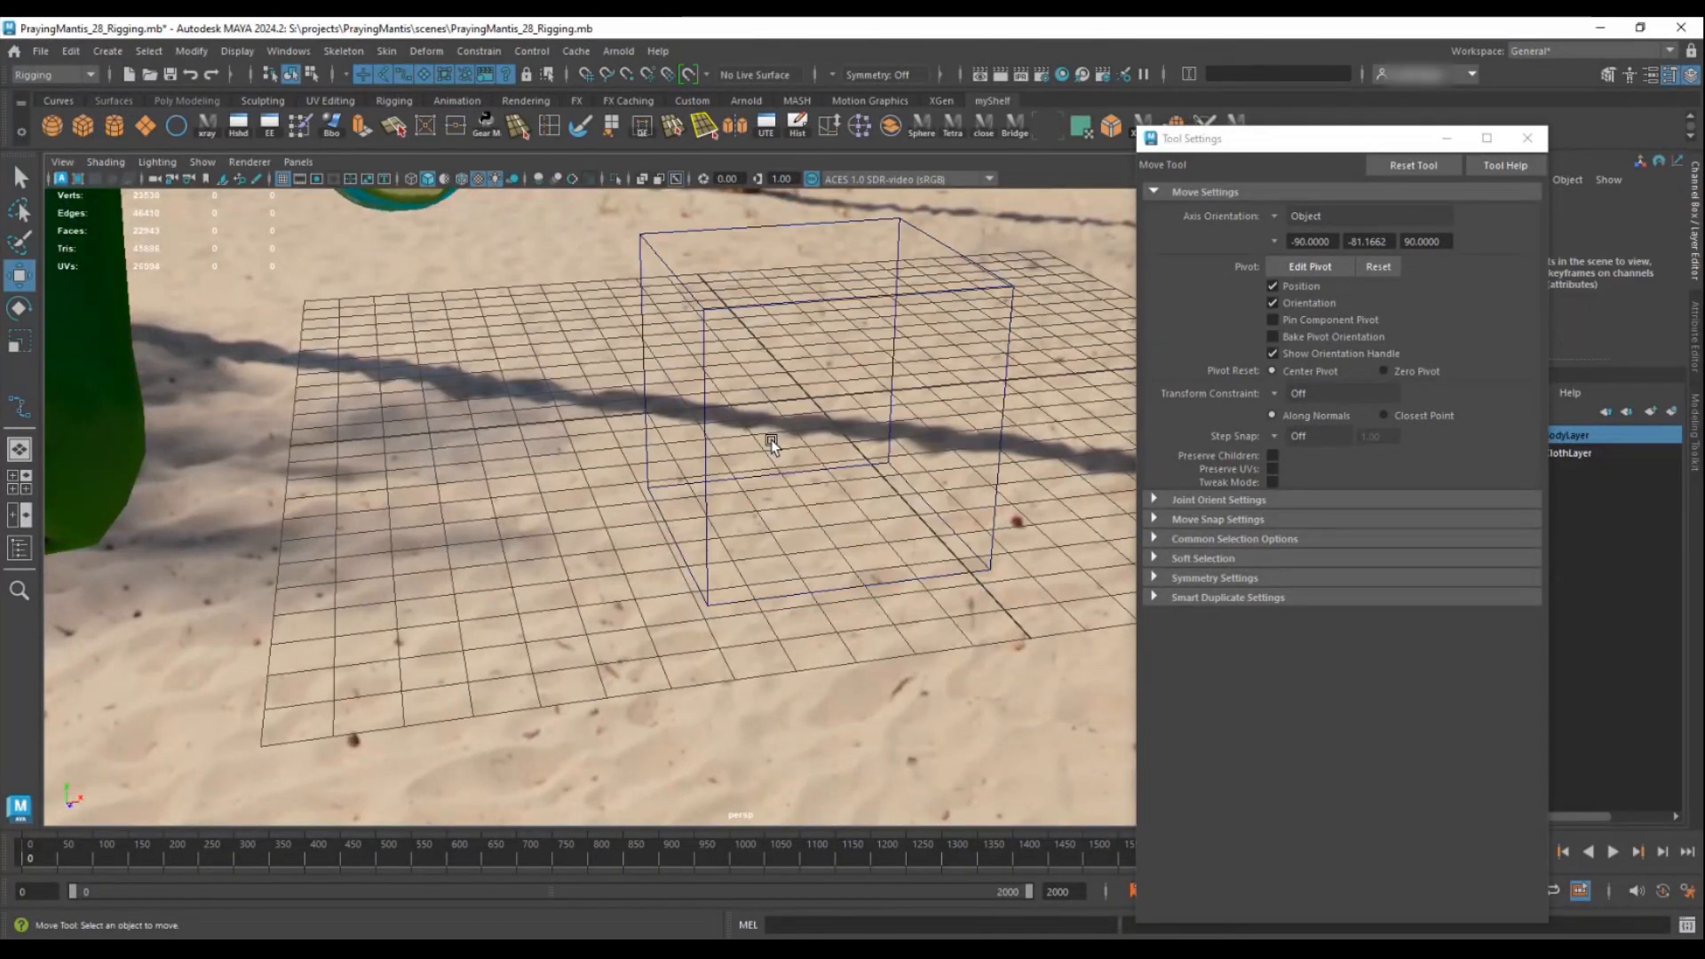
- Select the cube-shaped curve and close the tool settings window
{"action": "left_click", "coordinate": [744, 303]}
{"action": "left_click_drag", "start_coordinate": [697, 382], "coordinate": [1121, 457], "text": "alt"}
{"action": "right_click_drag", "start_coordinate": [1121, 457], "coordinate": [718, 488], "text": "alt"}
{"action": "left_click_drag", "start_coordinate": [718, 488], "coordinate": [604, 421], "text": "alt"}
{"action": "middle_click_drag", "start_coordinate": [604, 422], "coordinate": [672, 524], "text": "alt"}
{"action": "right_click_drag", "start_coordinate": [673, 524], "coordinate": [573, 498], "text": "alt"}
{"action": "left_click", "coordinate": [1528, 139]}
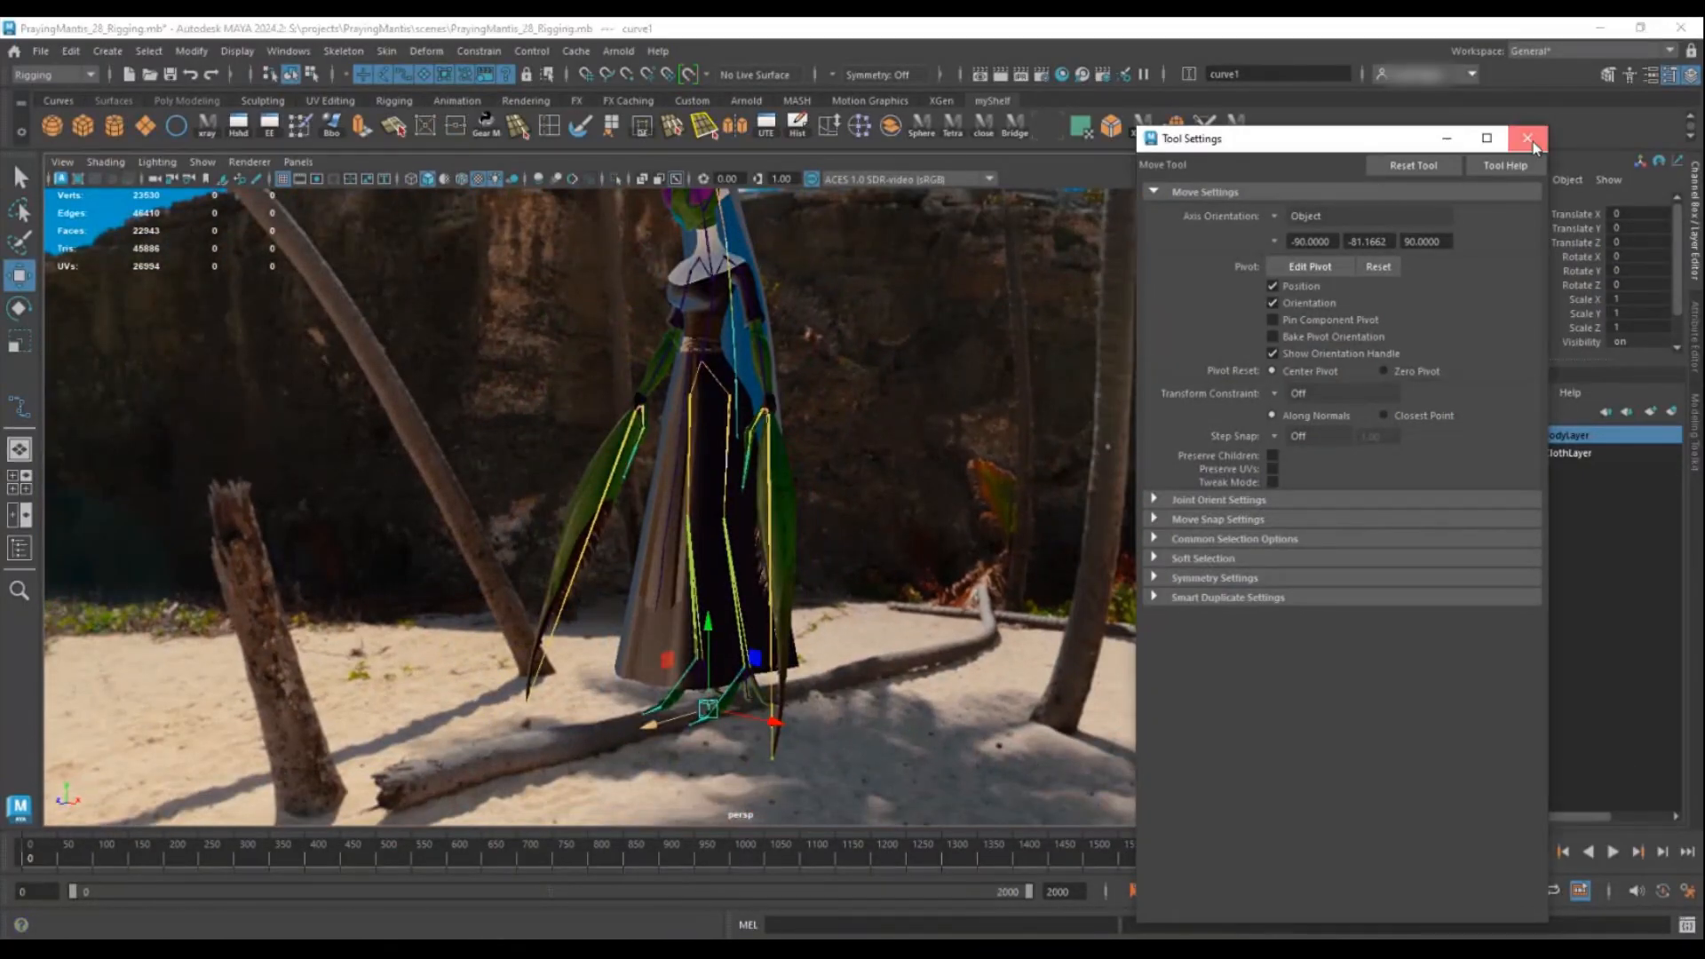
- Hide the ClothLayer and BodyLayer display layers
{"action": "left_click_drag", "start_coordinate": [622, 382], "coordinate": [675, 373], "text": "alt"}
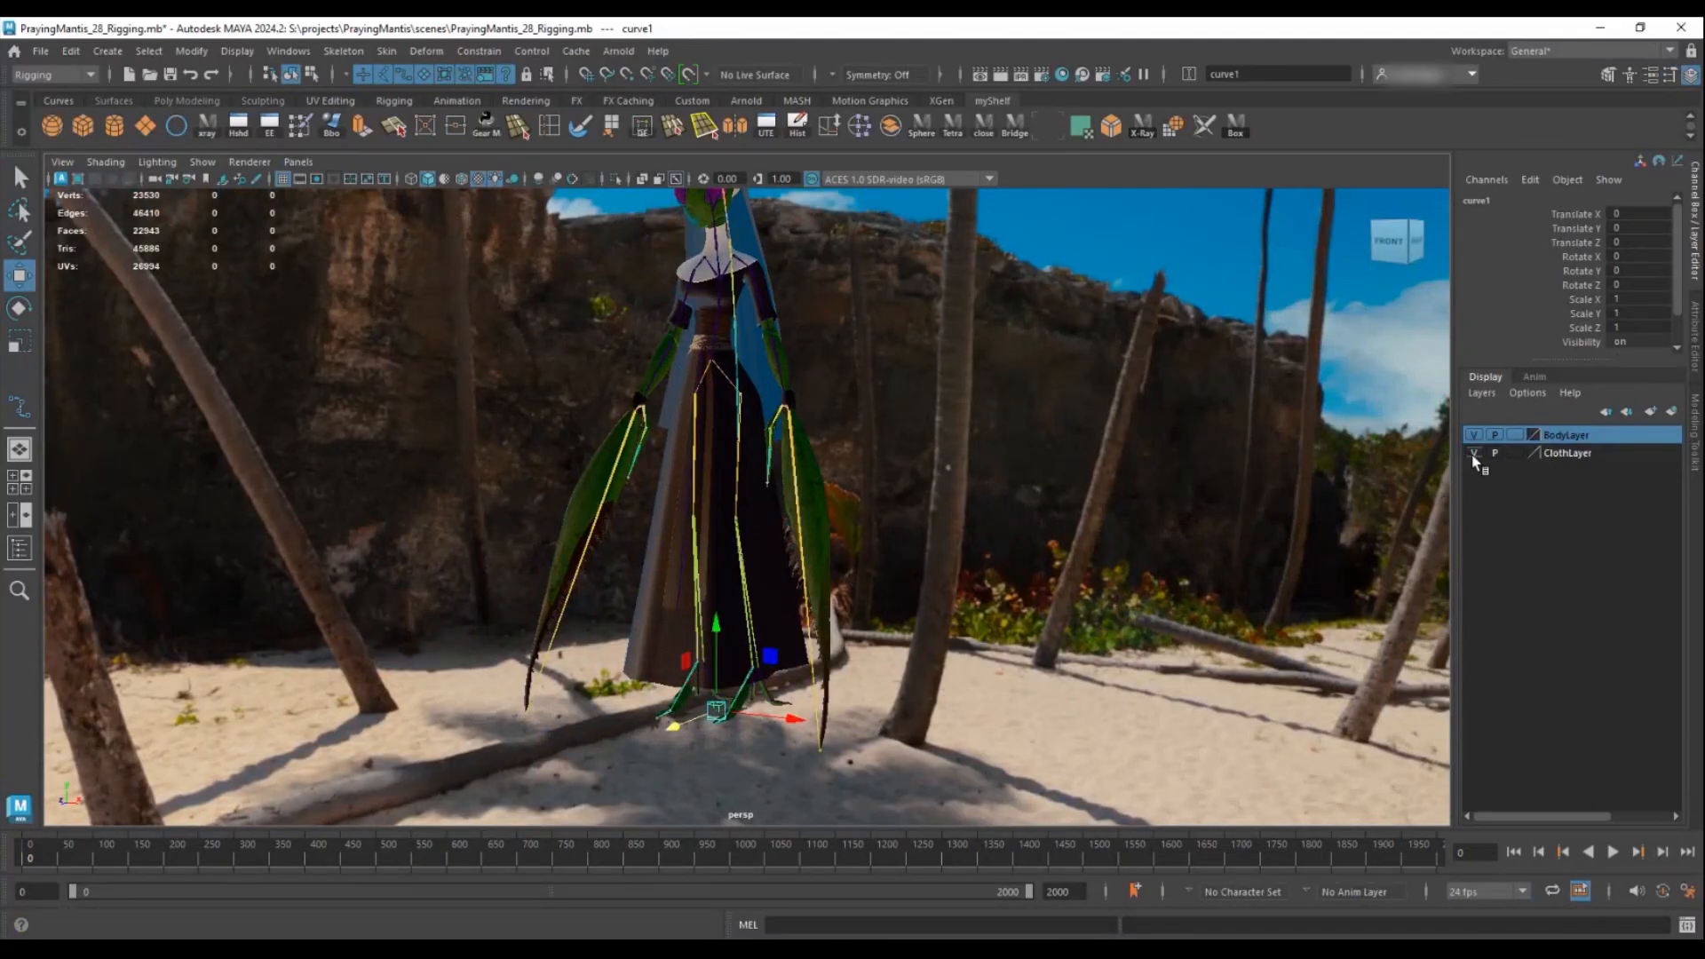
{"action": "left_click_drag", "start_coordinate": [892, 450], "coordinate": [769, 466], "text": "alt"}
{"action": "right_click_drag", "start_coordinate": [769, 465], "coordinate": [898, 465], "text": "alt"}
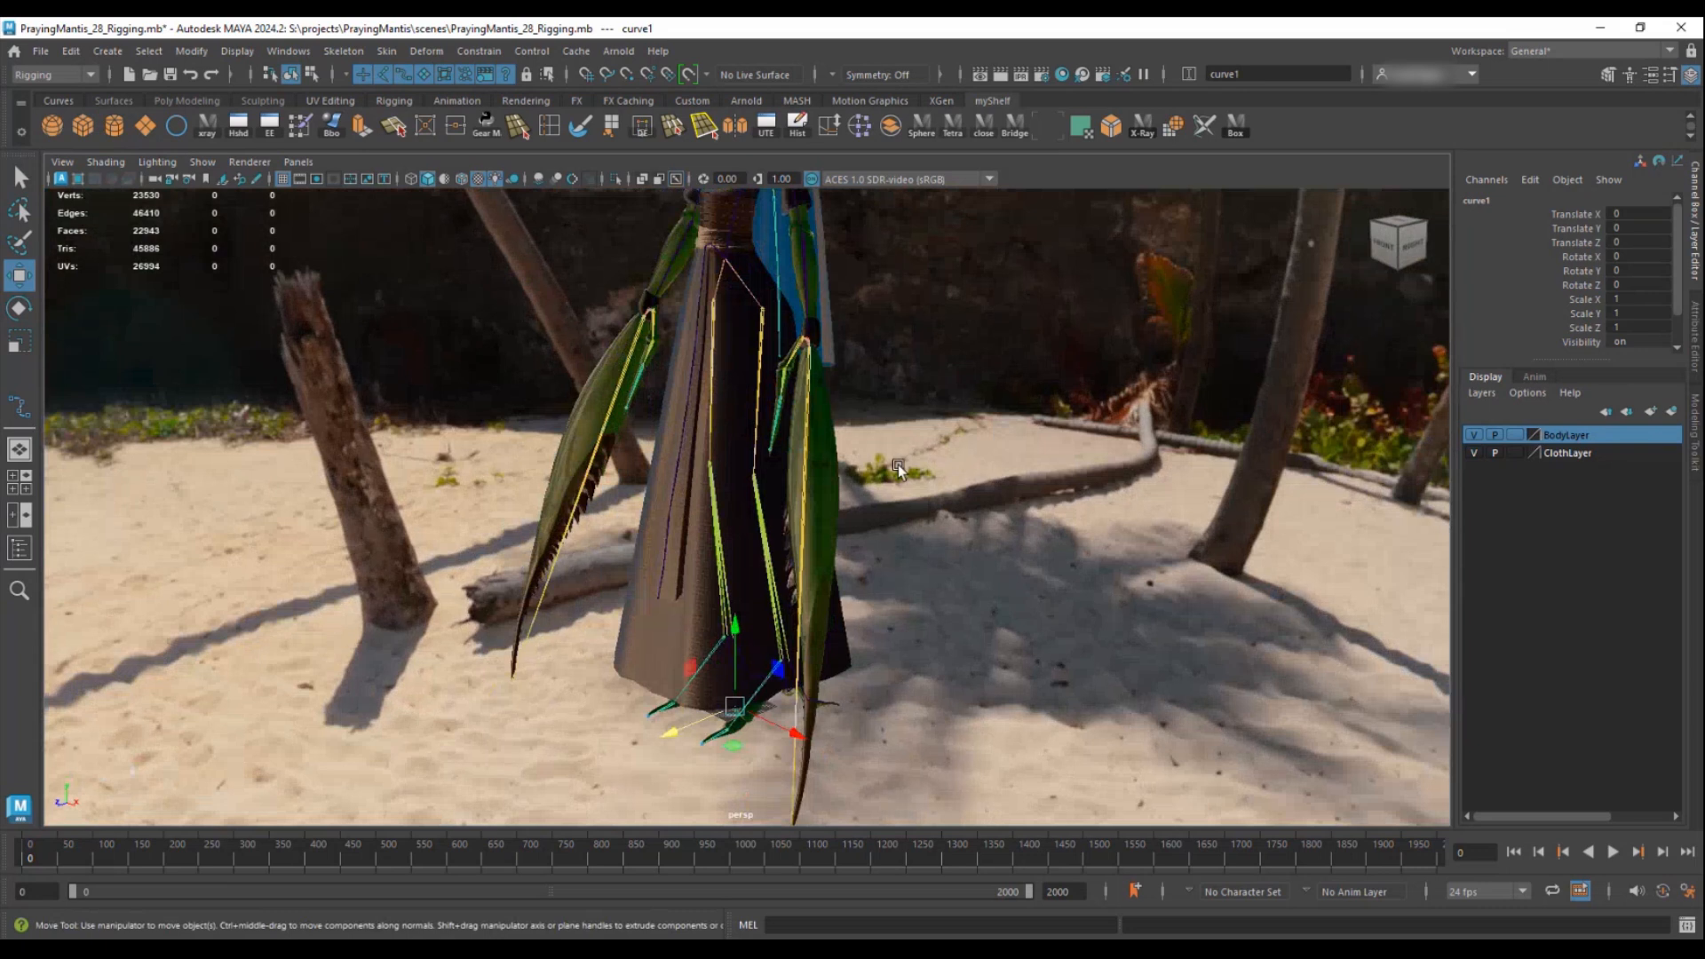
{"action": "left_click_drag", "start_coordinate": [826, 466], "coordinate": [901, 464], "text": "alt"}
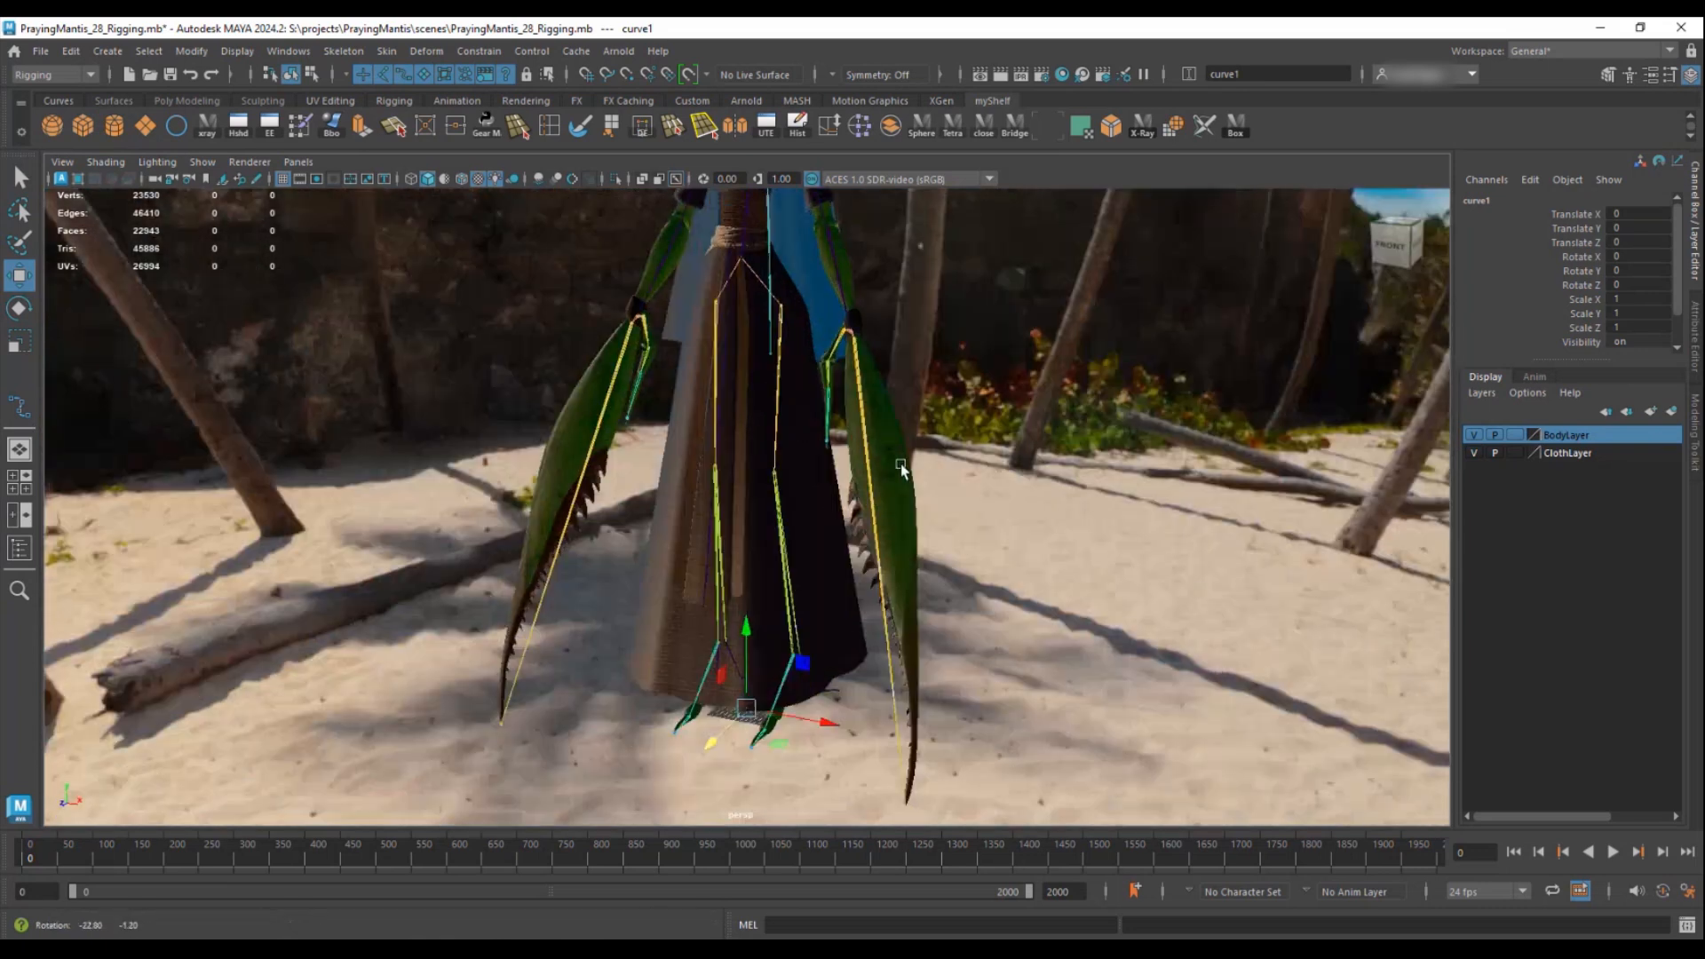
{"action": "left_click", "coordinate": [1474, 454]}
{"action": "left_click", "coordinate": [1475, 435]}
- Create a NURBS circle at the origin between the skeleton's feet
{"action": "left_click_drag", "start_coordinate": [1038, 418], "coordinate": [721, 428], "text": "alt"}
{"action": "mouse_move", "coordinate": [968, 526]}
{"action": "left_mouse_down", "text": "alt"}
{"action": "mouse_move", "coordinate": [1004, 559]}
{"action": "mouse_move", "coordinate": [987, 537]}
{"action": "left_mouse_up", "text": "alt"}
{"action": "scroll", "coordinate": [988, 537], "scroll_direction": "up", "scroll_amount": 3}
{"action": "left_click", "coordinate": [175, 125]}
{"action": "left_click_drag", "start_coordinate": [605, 439], "coordinate": [827, 619], "text": "alt"}
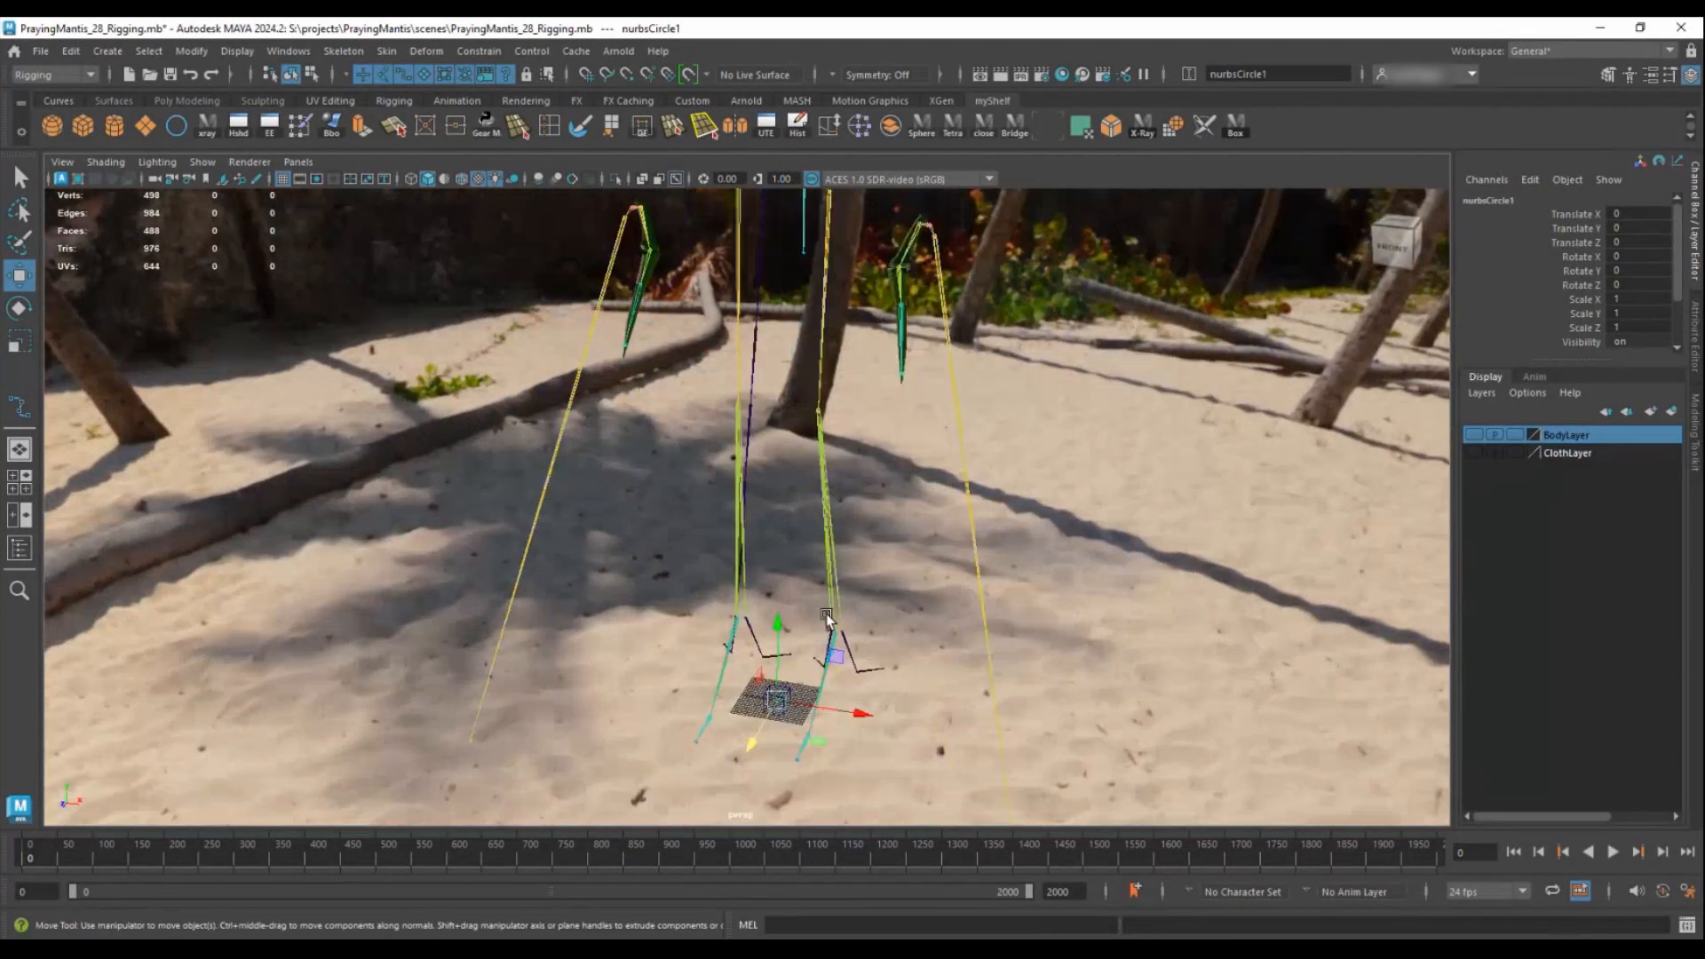
- Move the NURBS circle up from the feet and snap it onto the skeleton's hips joint
{"action": "scroll", "coordinate": [782, 711], "scroll_direction": "down", "scroll_amount": 2}
{"action": "middle_click_drag", "start_coordinate": [798, 223], "coordinate": [789, 330], "text": "alt"}
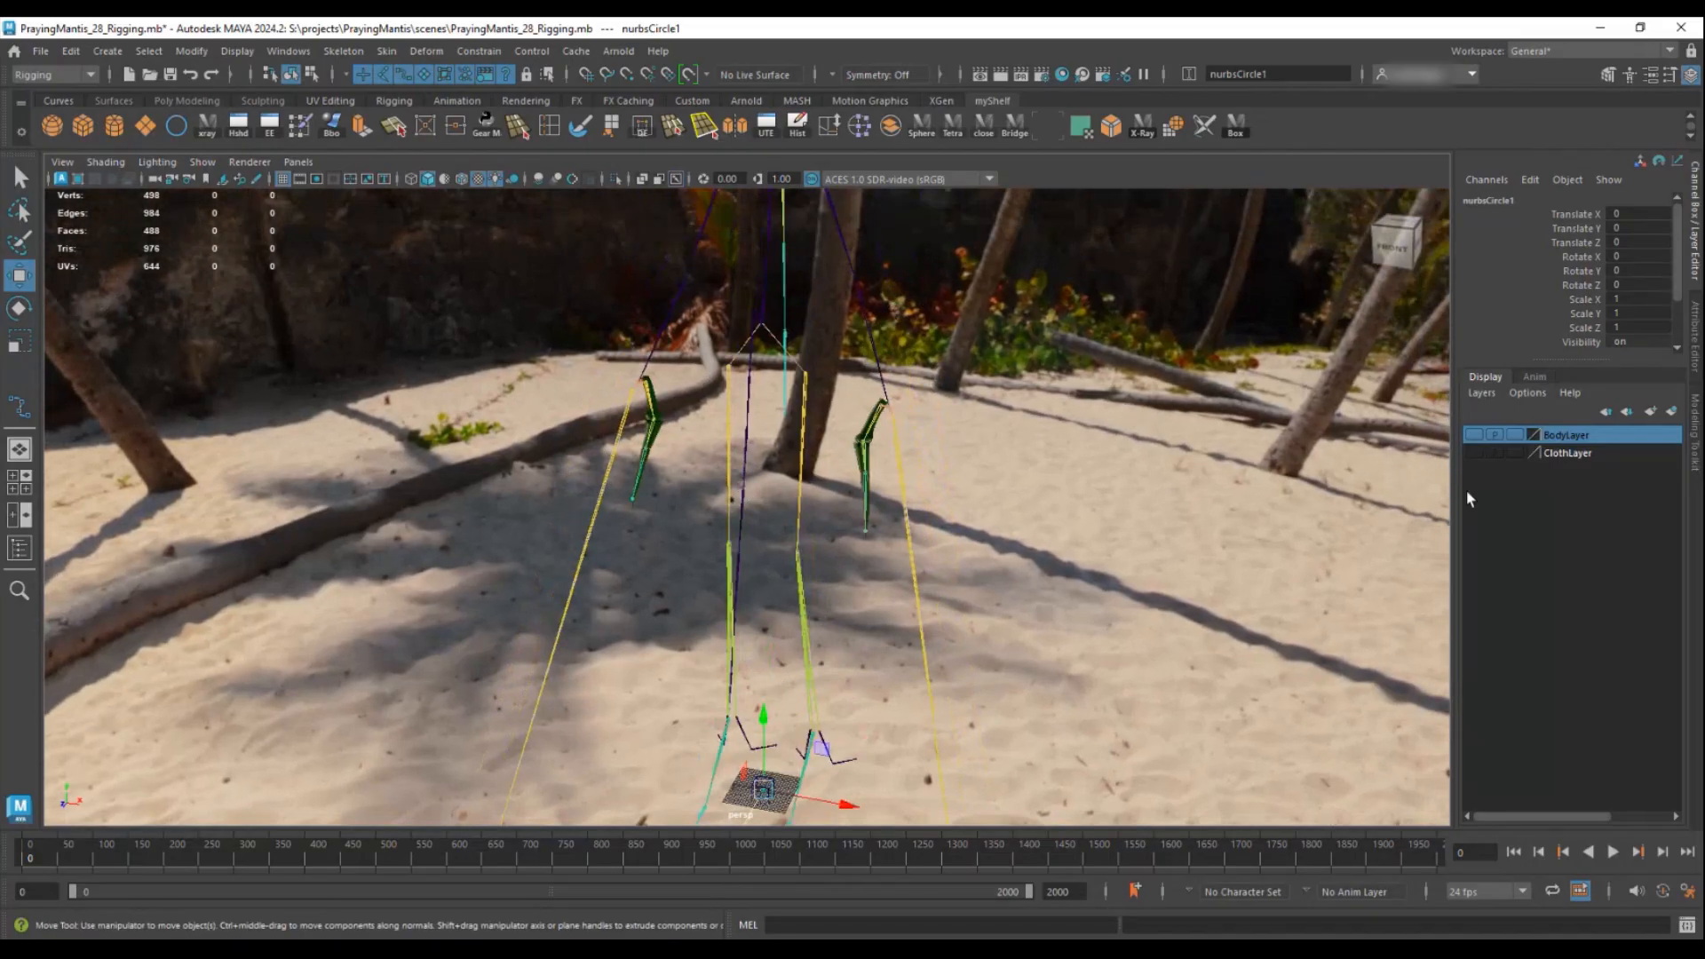
{"action": "key", "text": "v"}
{"action": "left_click_drag", "start_coordinate": [764, 791], "coordinate": [767, 681]}
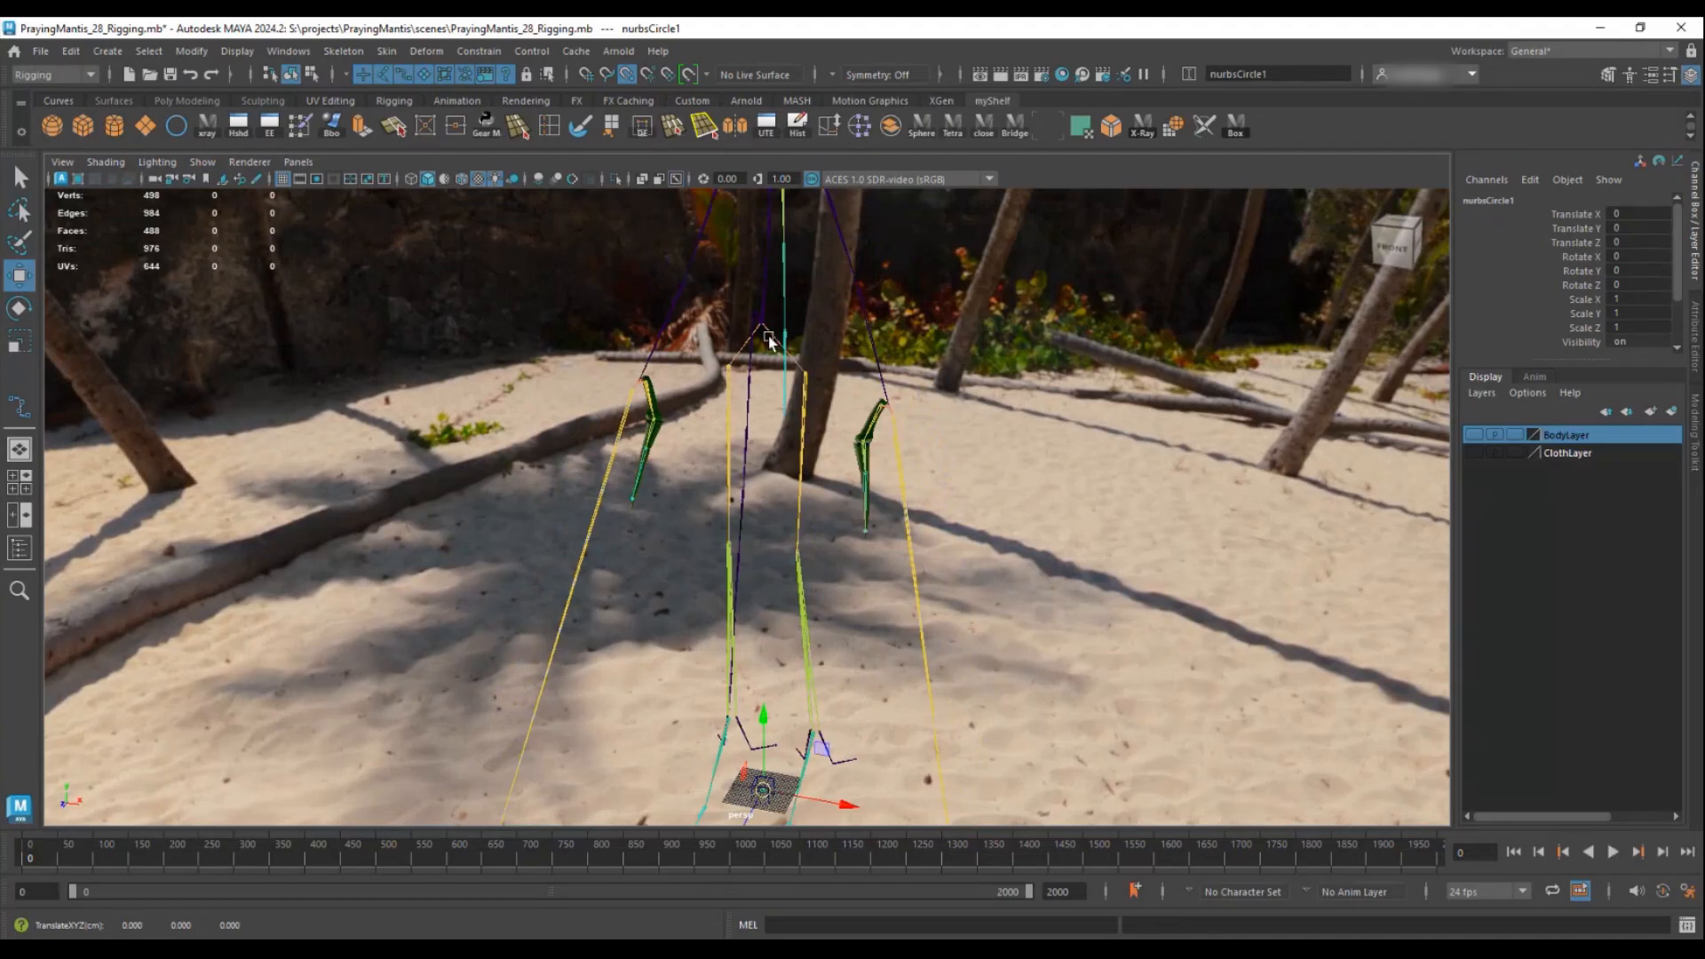
{"action": "key", "text": "v"}
{"action": "left_click_drag", "start_coordinate": [756, 789], "coordinate": [761, 322]}
{"action": "left_click_drag", "start_coordinate": [876, 462], "coordinate": [871, 487], "text": "alt"}
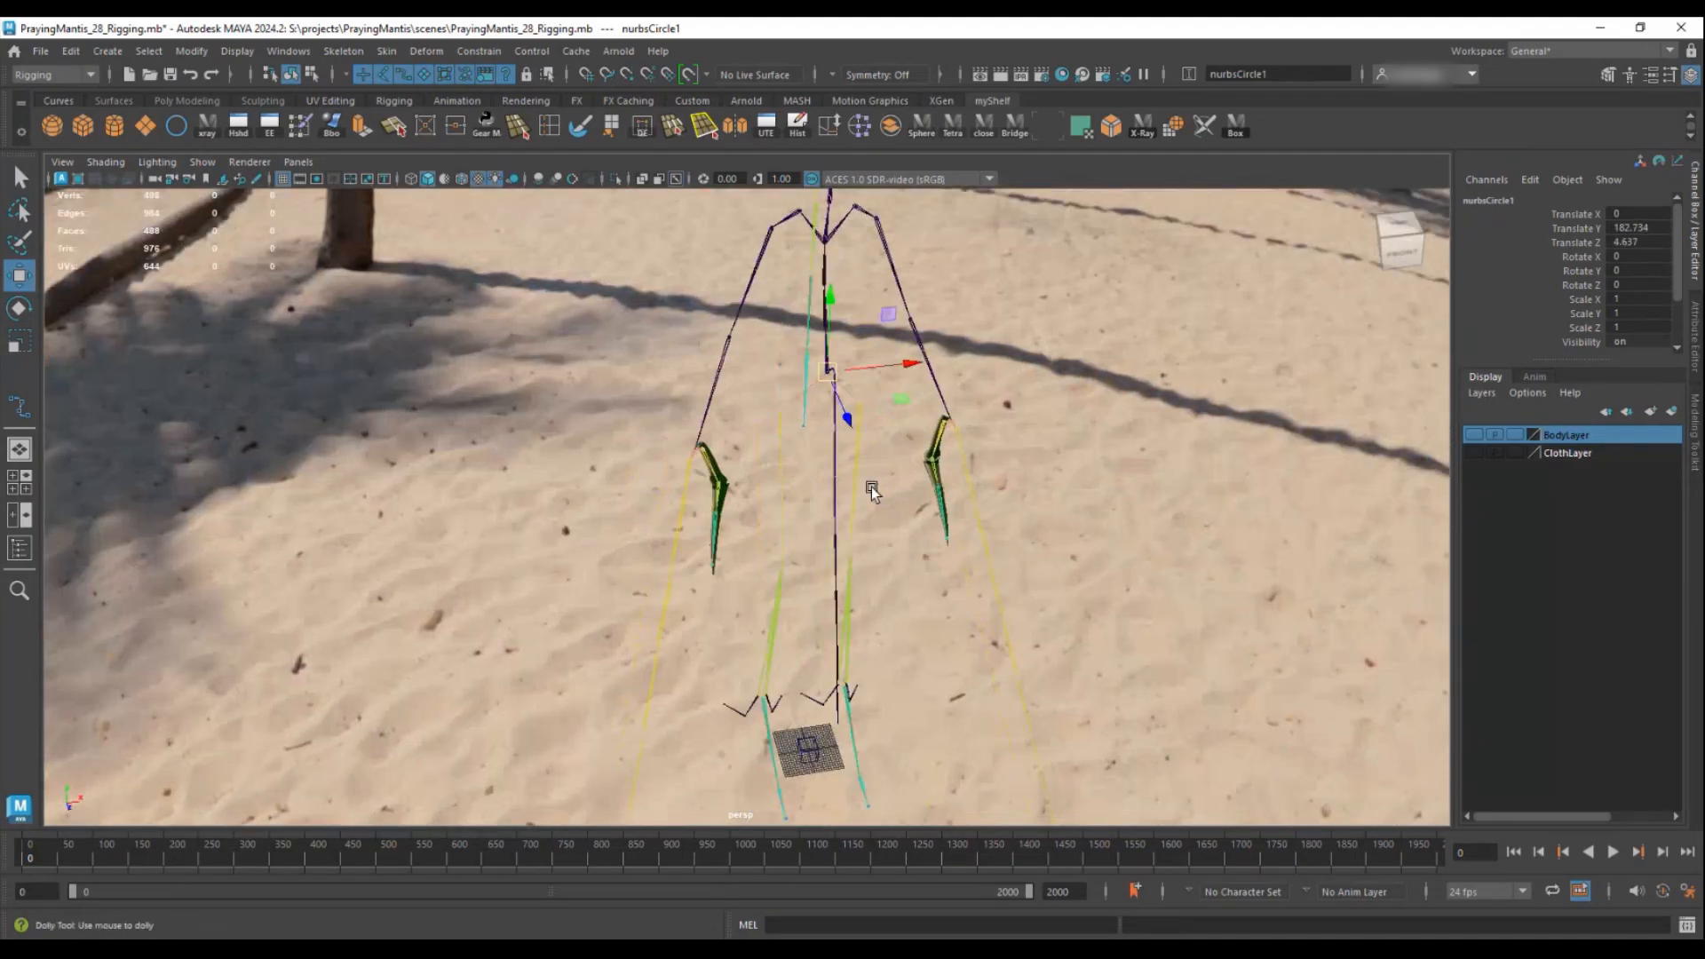
{"action": "middle_click_drag", "start_coordinate": [871, 487], "coordinate": [898, 620], "text": "alt"}
{"action": "scroll", "coordinate": [898, 620], "scroll_direction": "up", "scroll_amount": 7}
{"action": "left_click_drag", "start_coordinate": [904, 595], "coordinate": [865, 475], "text": "alt"}
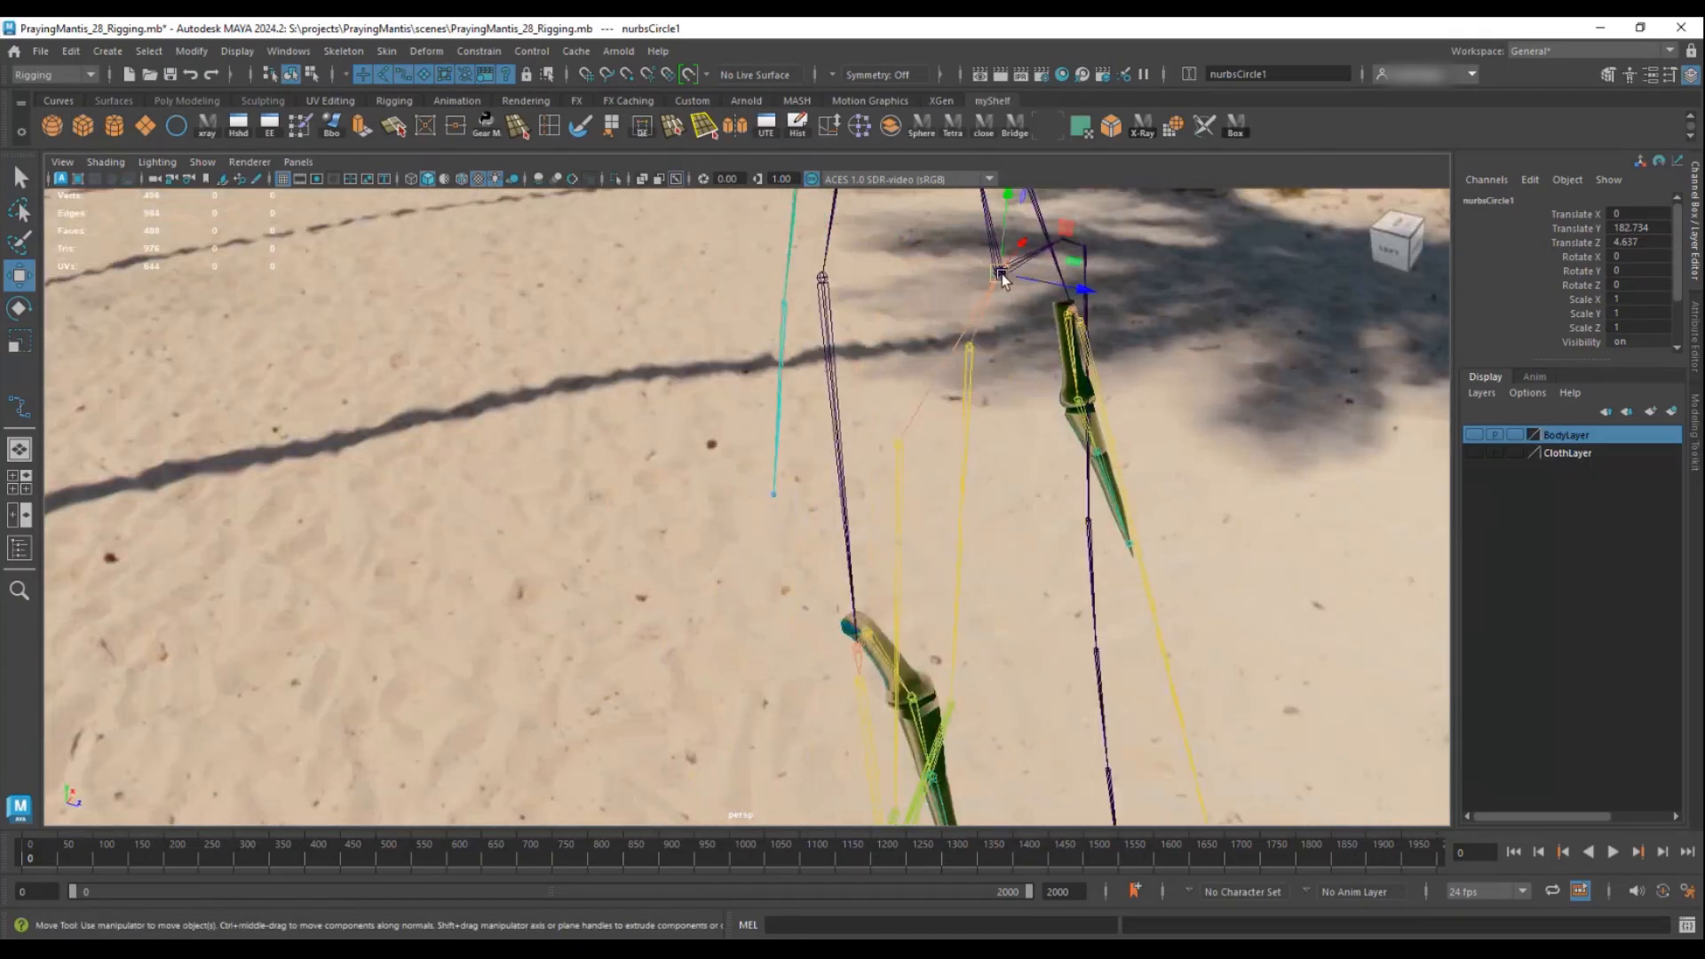
{"action": "left_click_drag", "start_coordinate": [955, 322], "coordinate": [1388, 462], "text": "alt"}
{"action": "left_click_drag", "start_coordinate": [826, 454], "coordinate": [787, 453], "text": "alt"}
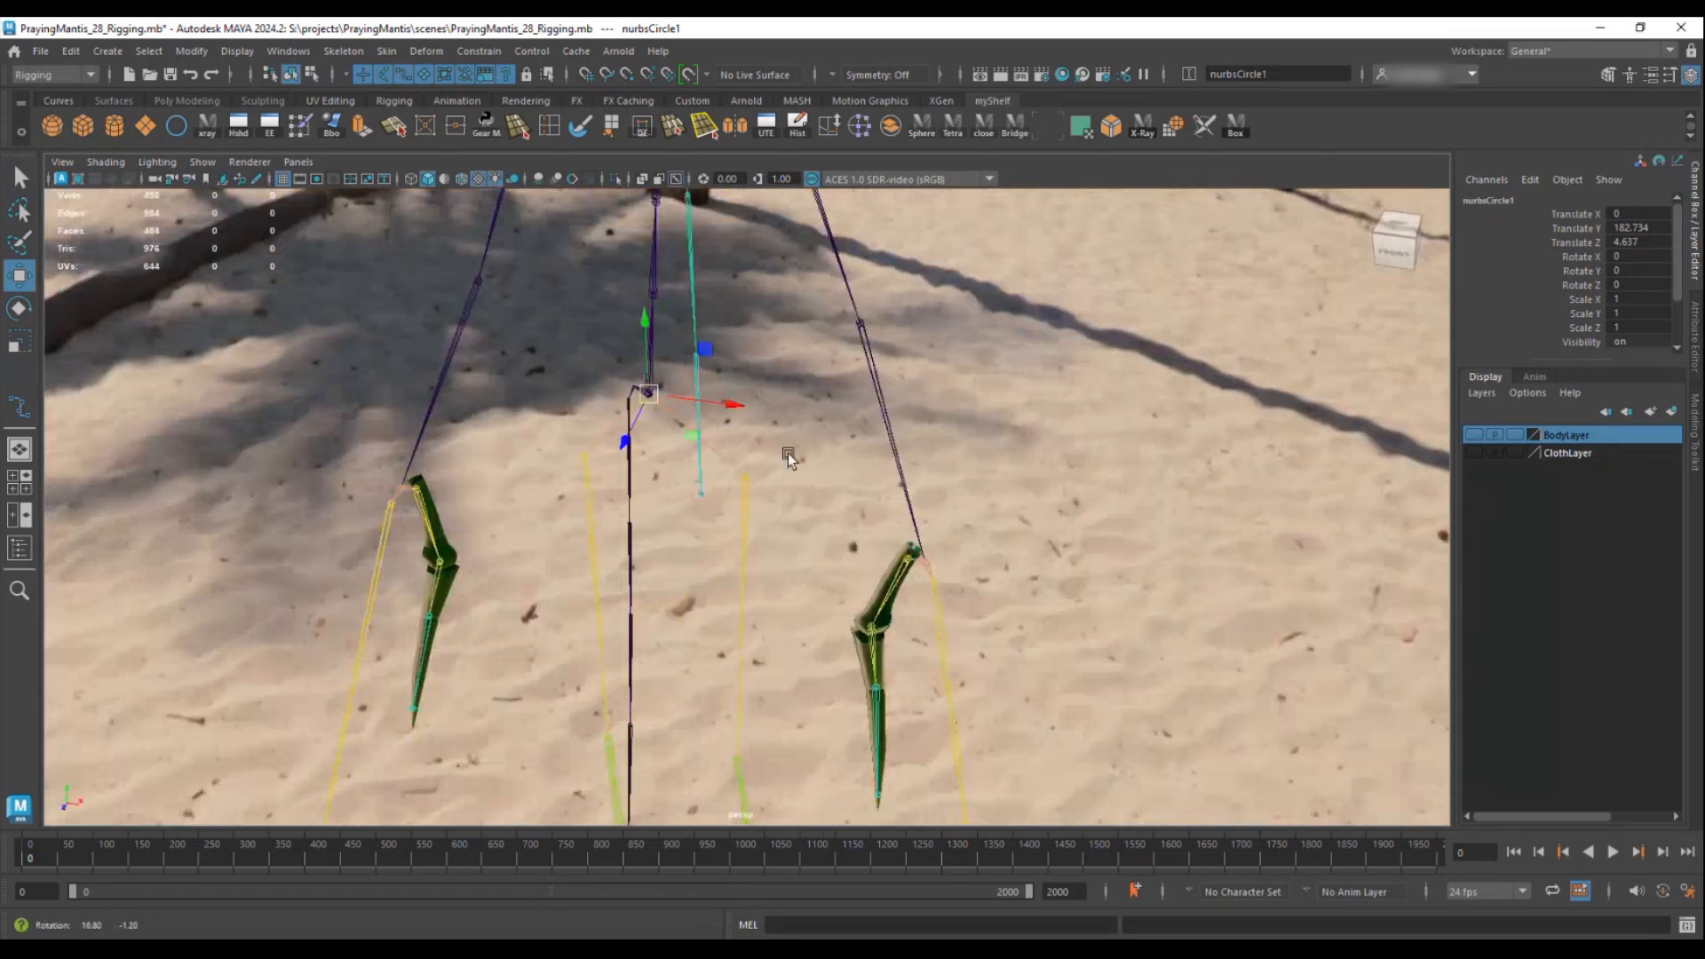
- Show the ClothLayer and scale the hips circle uniformly to about 28.117 so it surrounds the dress
{"action": "left_click", "coordinate": [1474, 453]}
{"action": "scroll", "coordinate": [1061, 453], "scroll_direction": "up", "scroll_amount": 5}
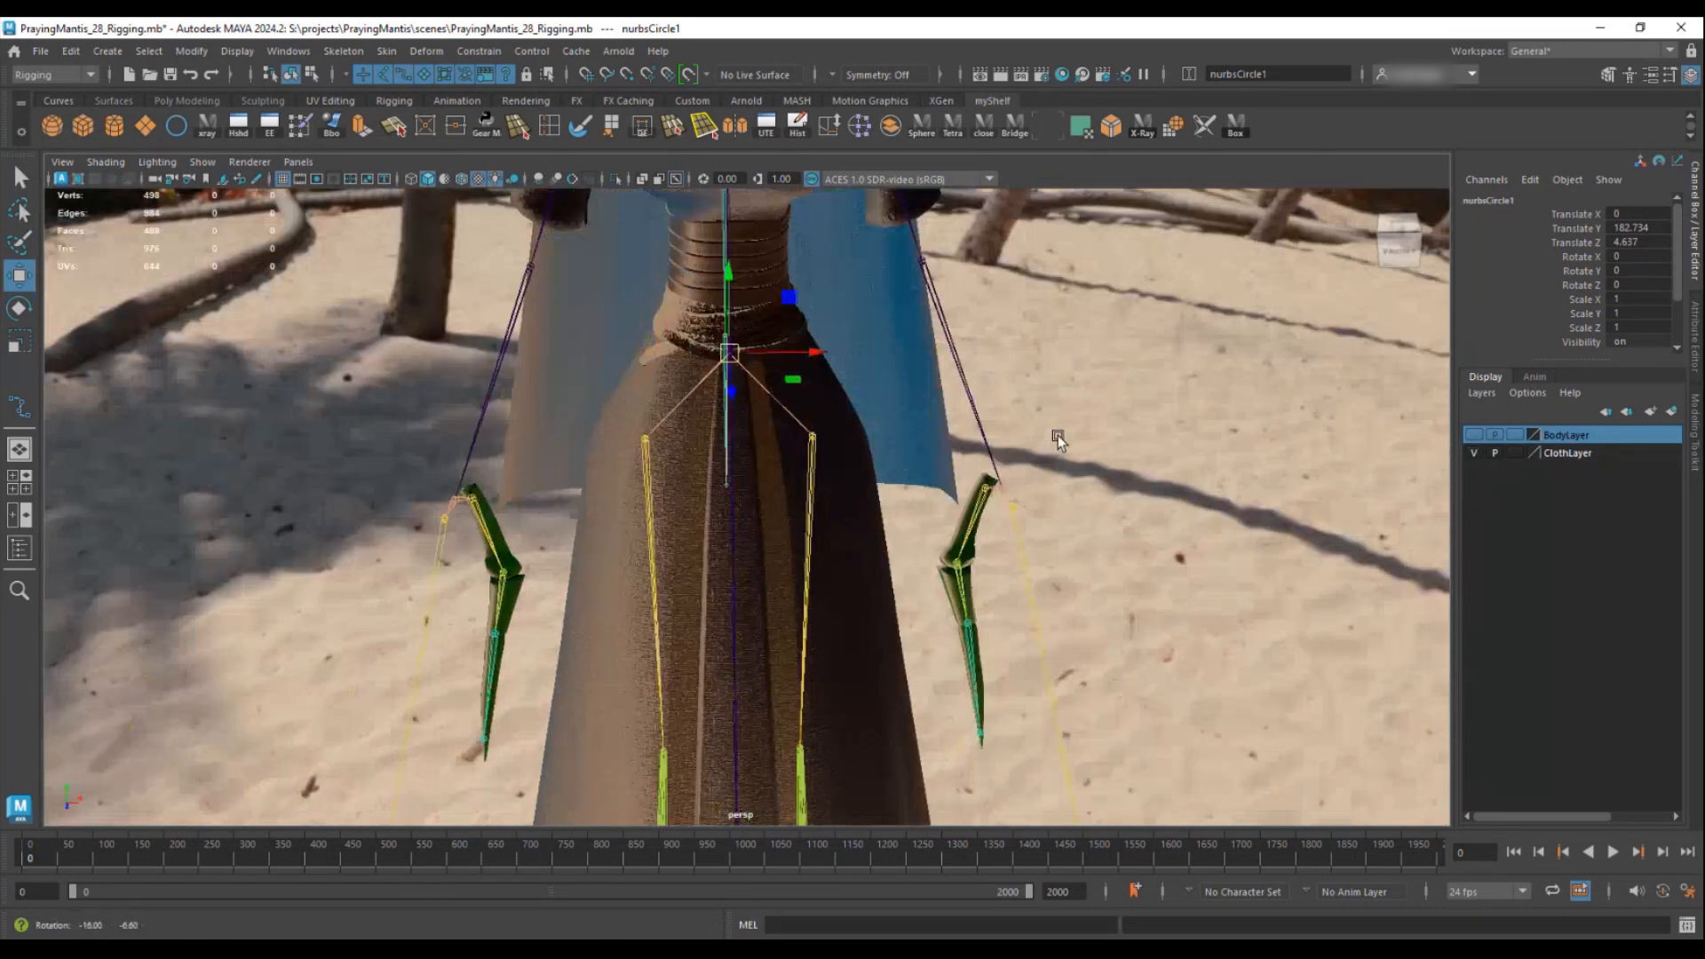
{"action": "key", "text": "r"}
{"action": "left_click_drag", "start_coordinate": [747, 306], "coordinate": [860, 389]}
{"action": "right_click_drag", "start_coordinate": [860, 385], "coordinate": [894, 479], "text": "alt"}
{"action": "left_click_drag", "start_coordinate": [894, 479], "coordinate": [856, 476], "text": "alt"}
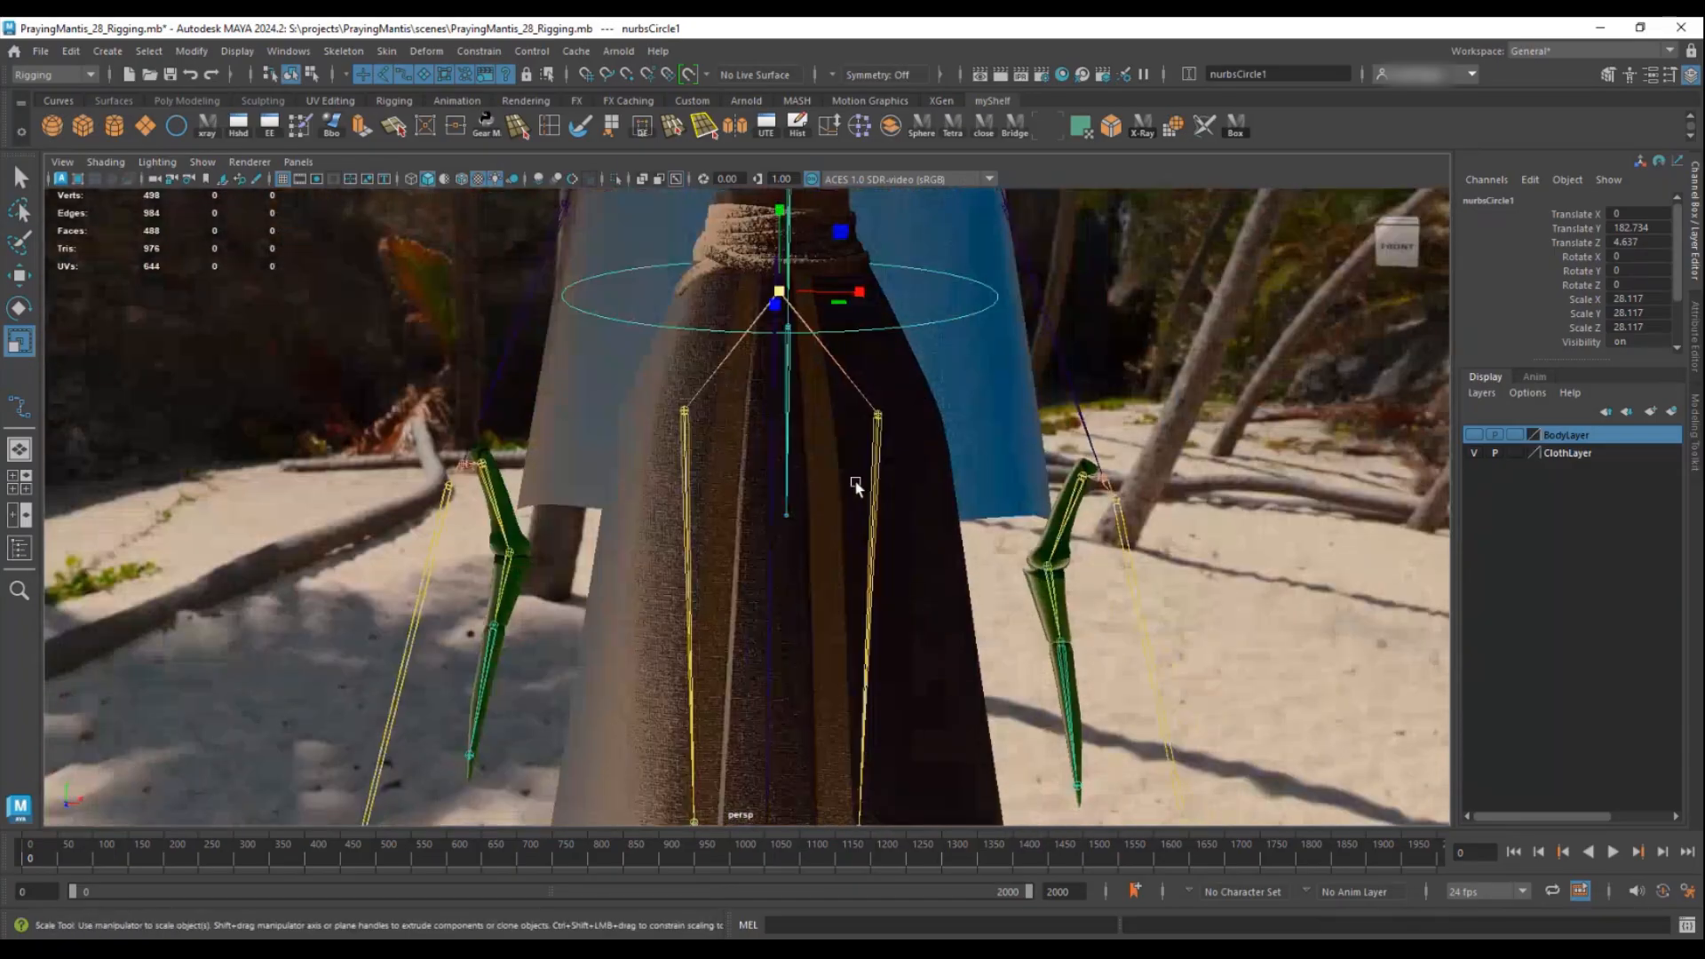
- Inspect the joints at the hips by selecting joint1 and its parent, the hips joint
{"action": "left_click", "coordinate": [835, 365]}
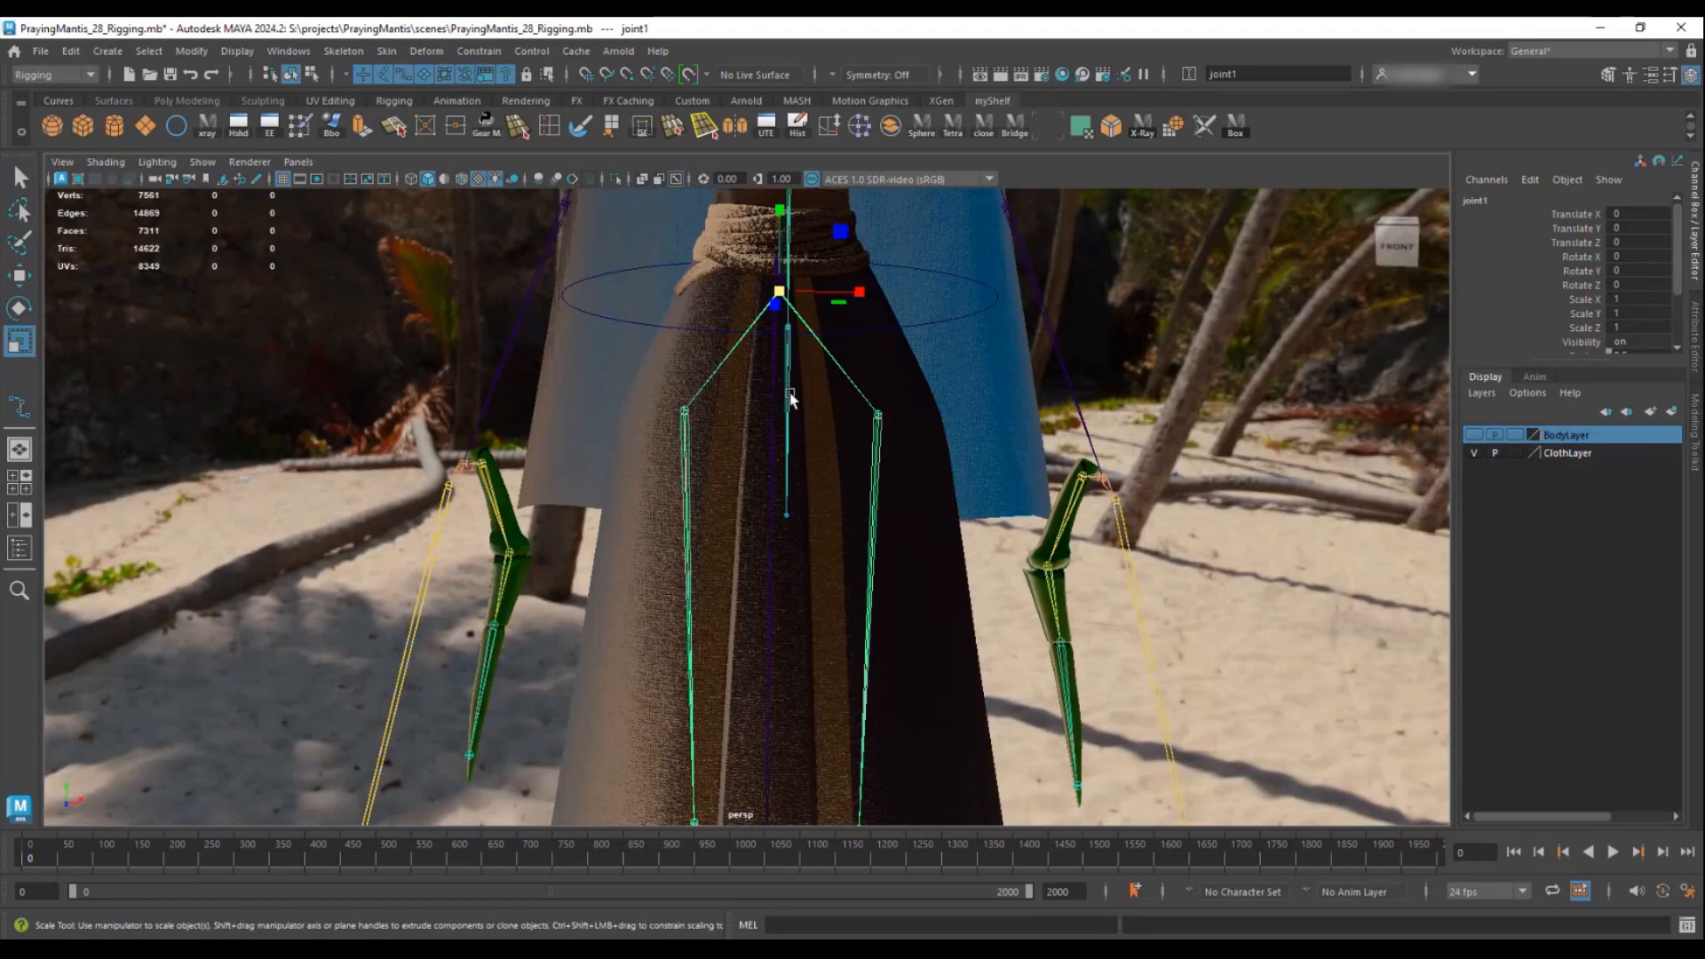
{"action": "key", "text": "e"}
{"action": "left_click_drag", "start_coordinate": [829, 327], "coordinate": [833, 250]}
{"action": "key", "text": "Up"}
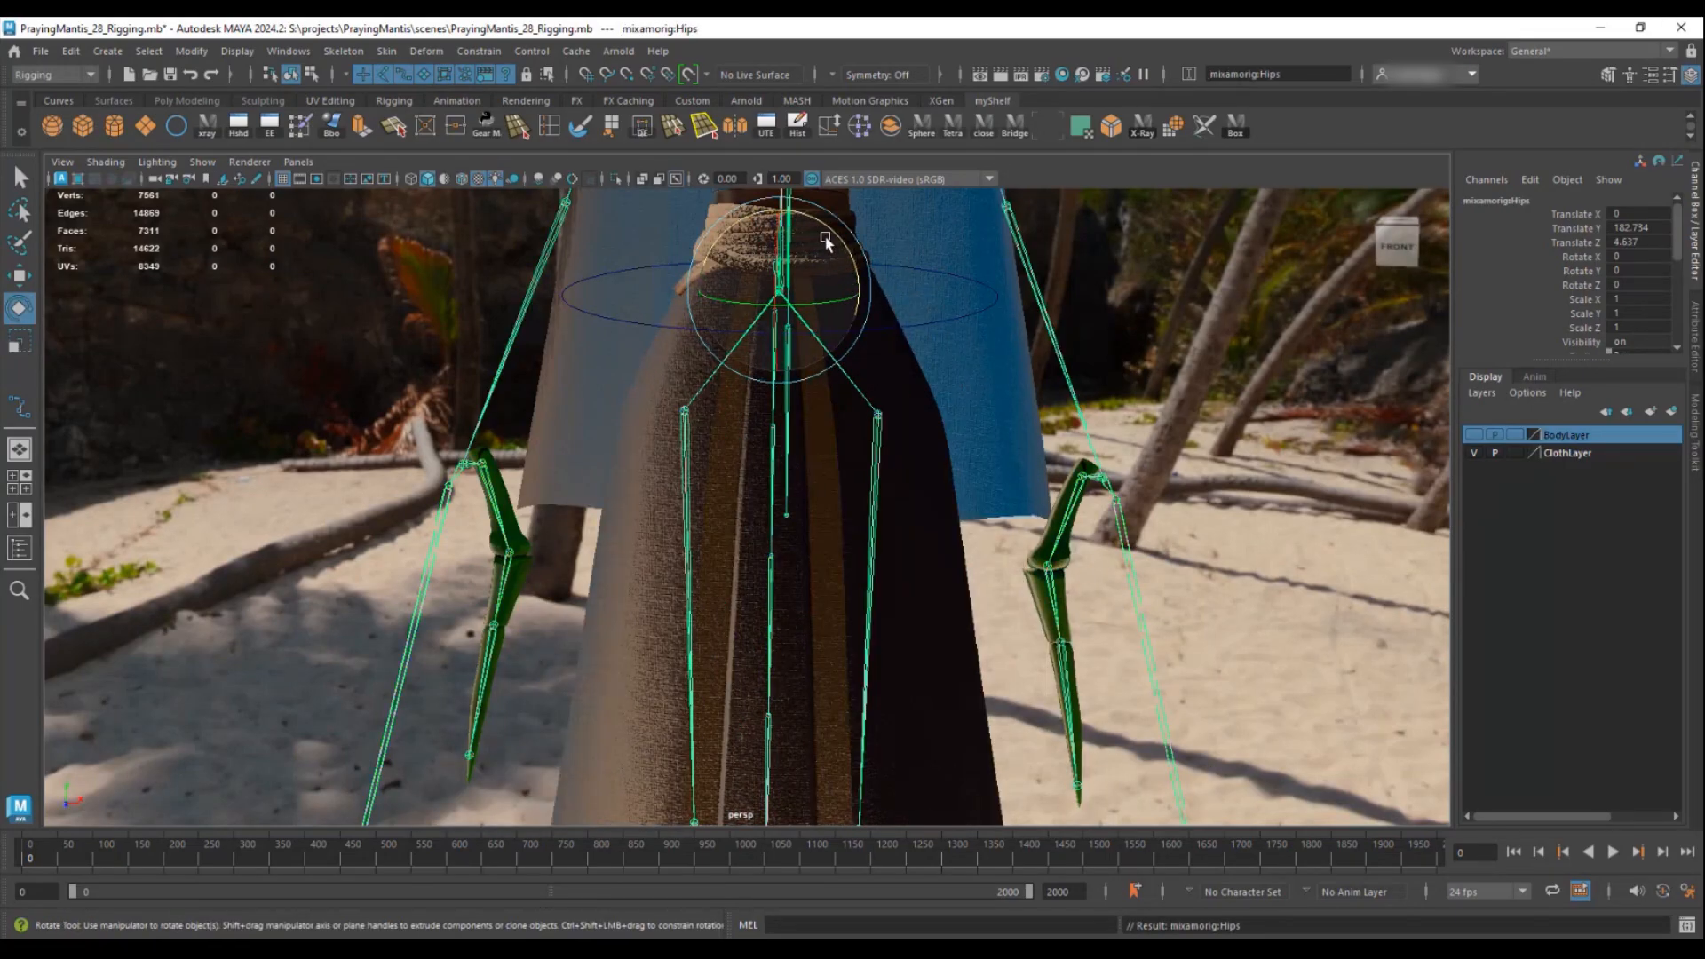
- Duplicate the hips circle and scale the copy down to about 22.592 inside the original
{"action": "left_click", "coordinate": [915, 268]}
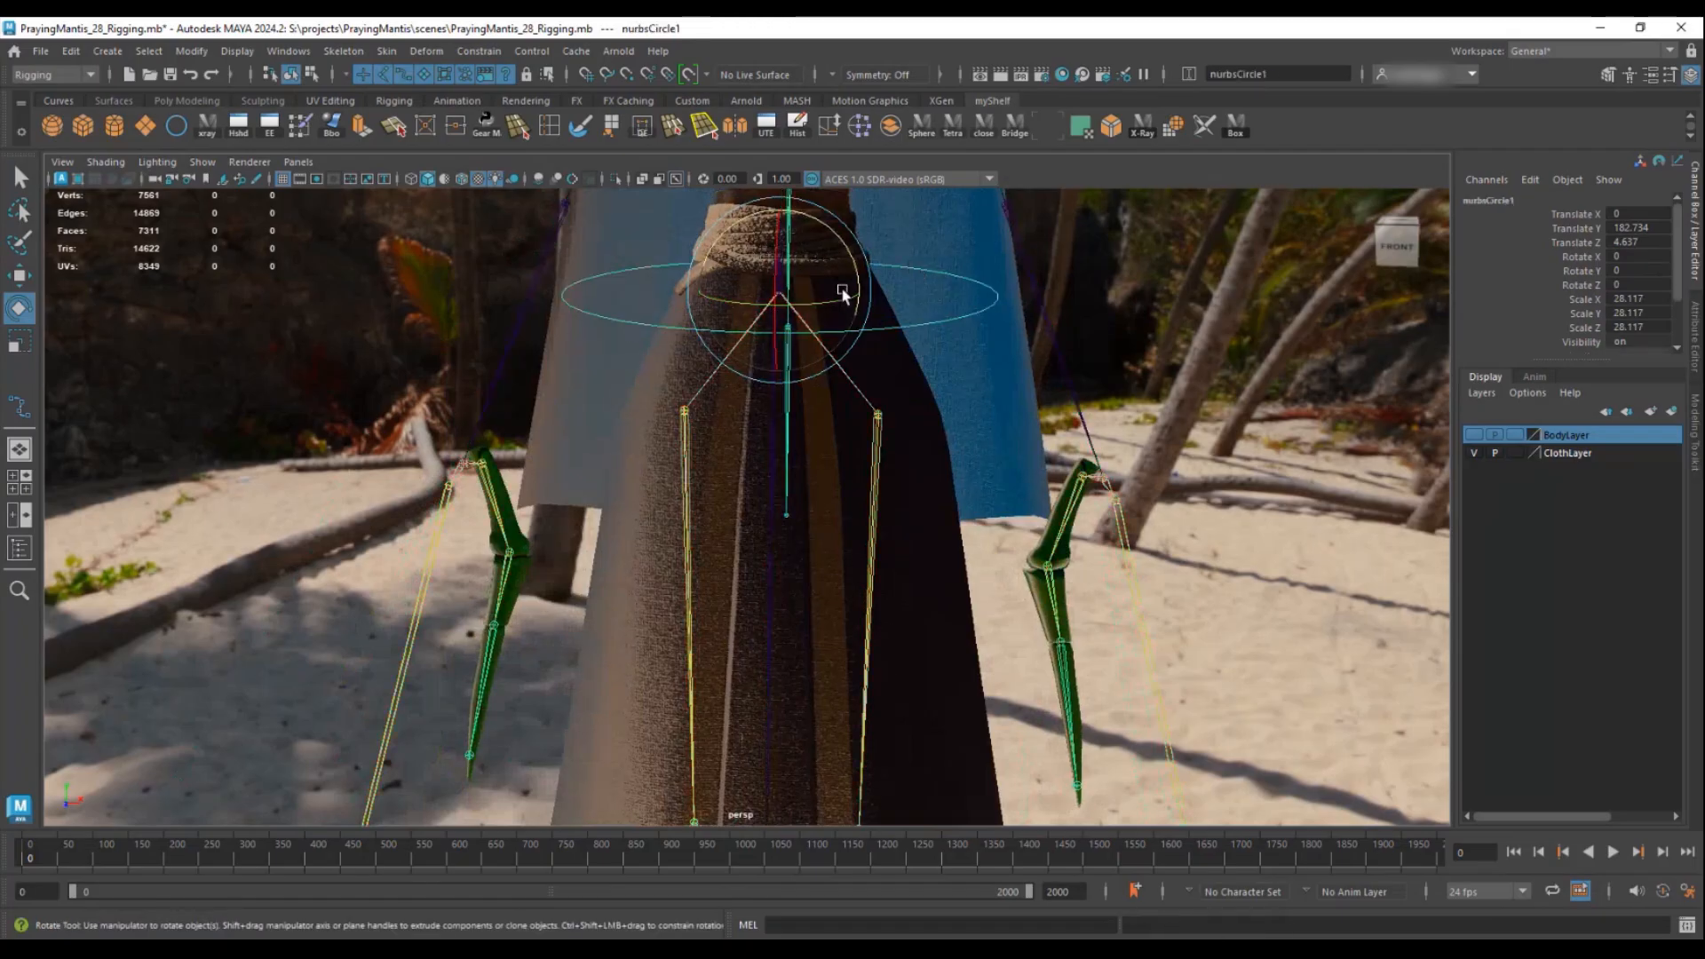
{"action": "key", "text": "ctrl+d"}
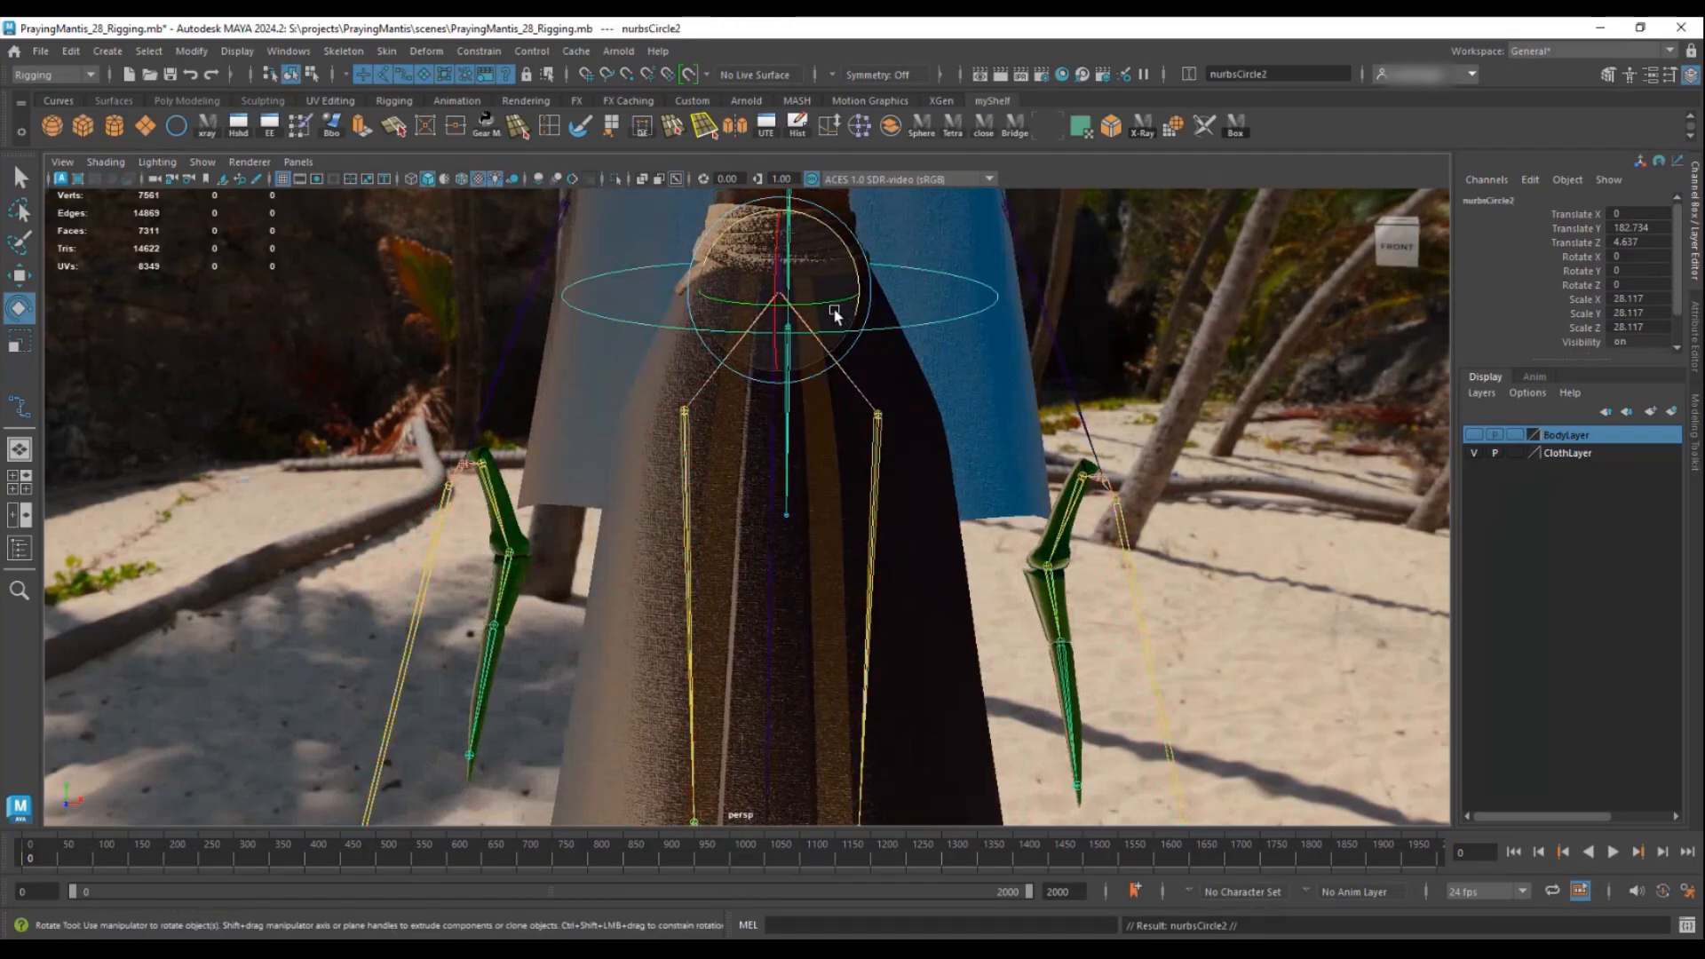
{"action": "key", "text": "r"}
{"action": "left_click_drag", "start_coordinate": [779, 292], "coordinate": [643, 323]}
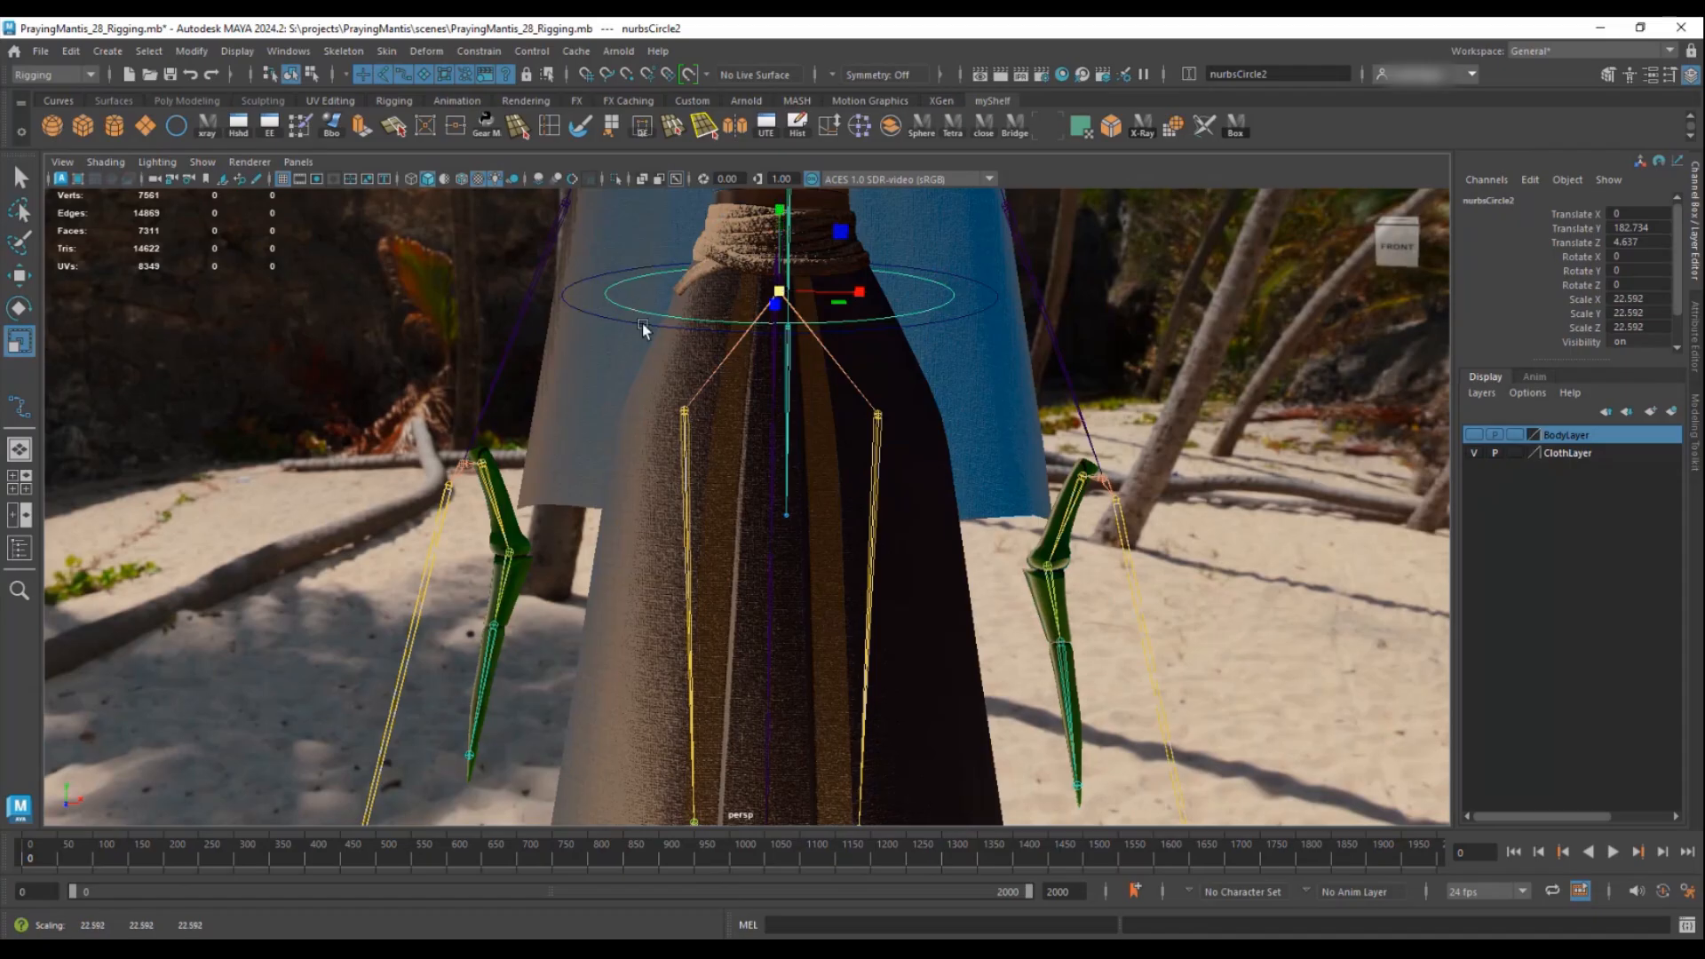
- Freeze the transformations of both hips circles and delete their construction history
{"action": "left_click", "coordinate": [586, 310], "text": "shift"}
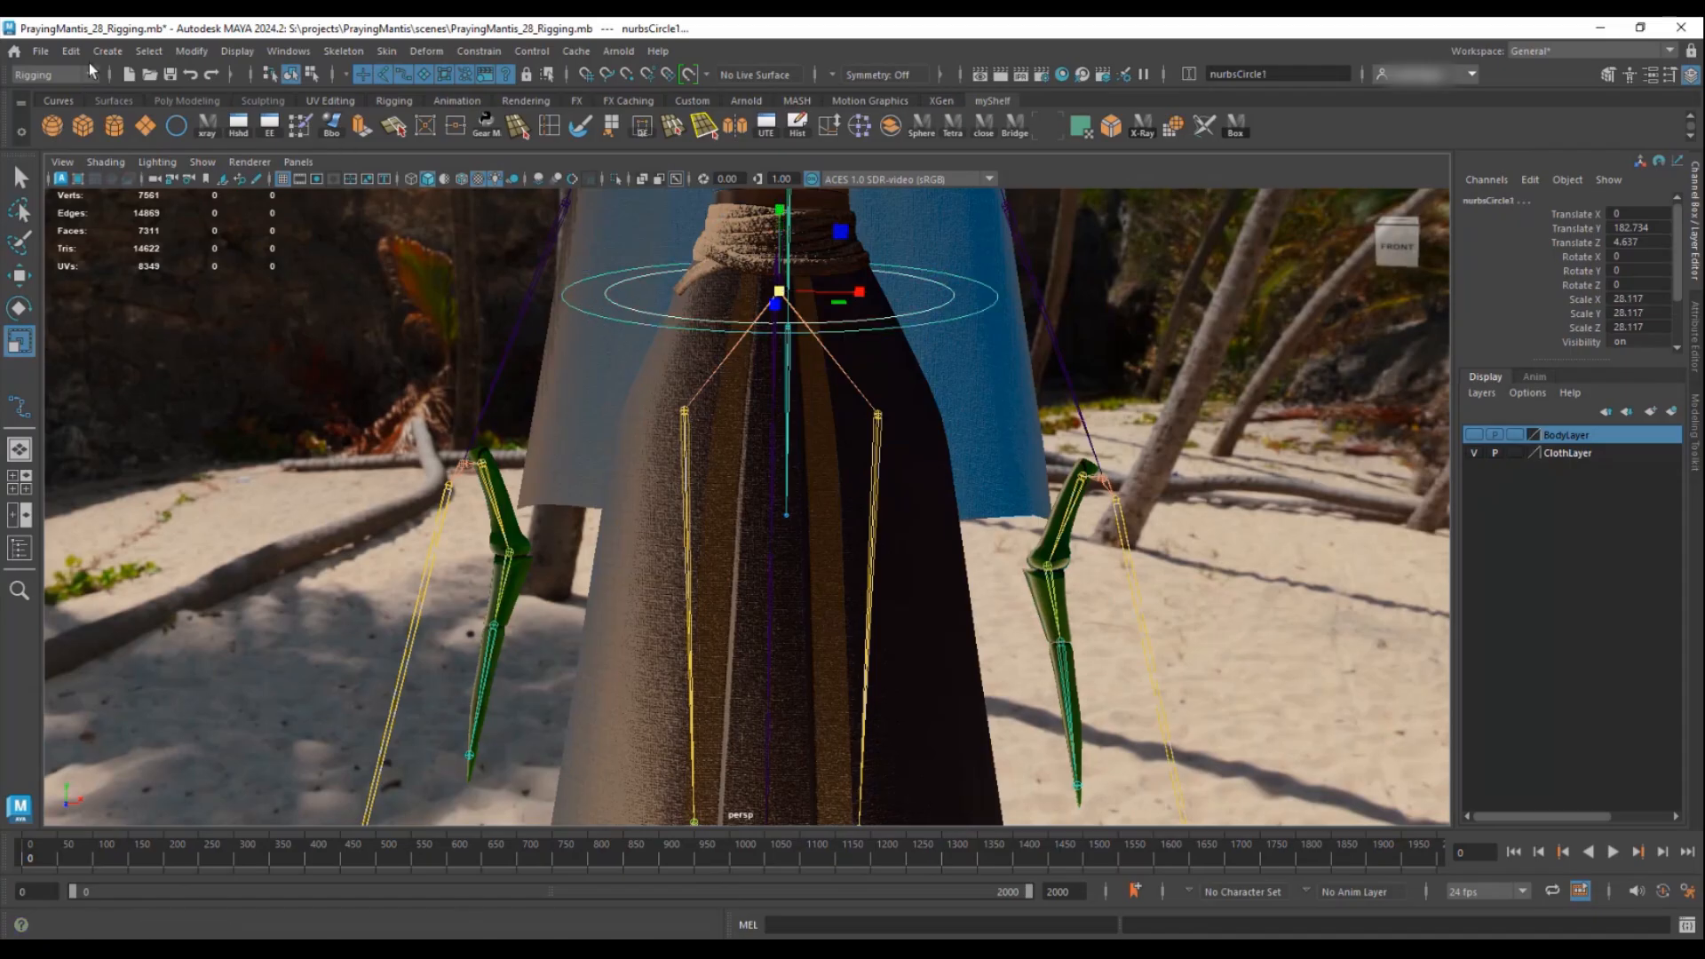
{"action": "left_click", "coordinate": [206, 53]}
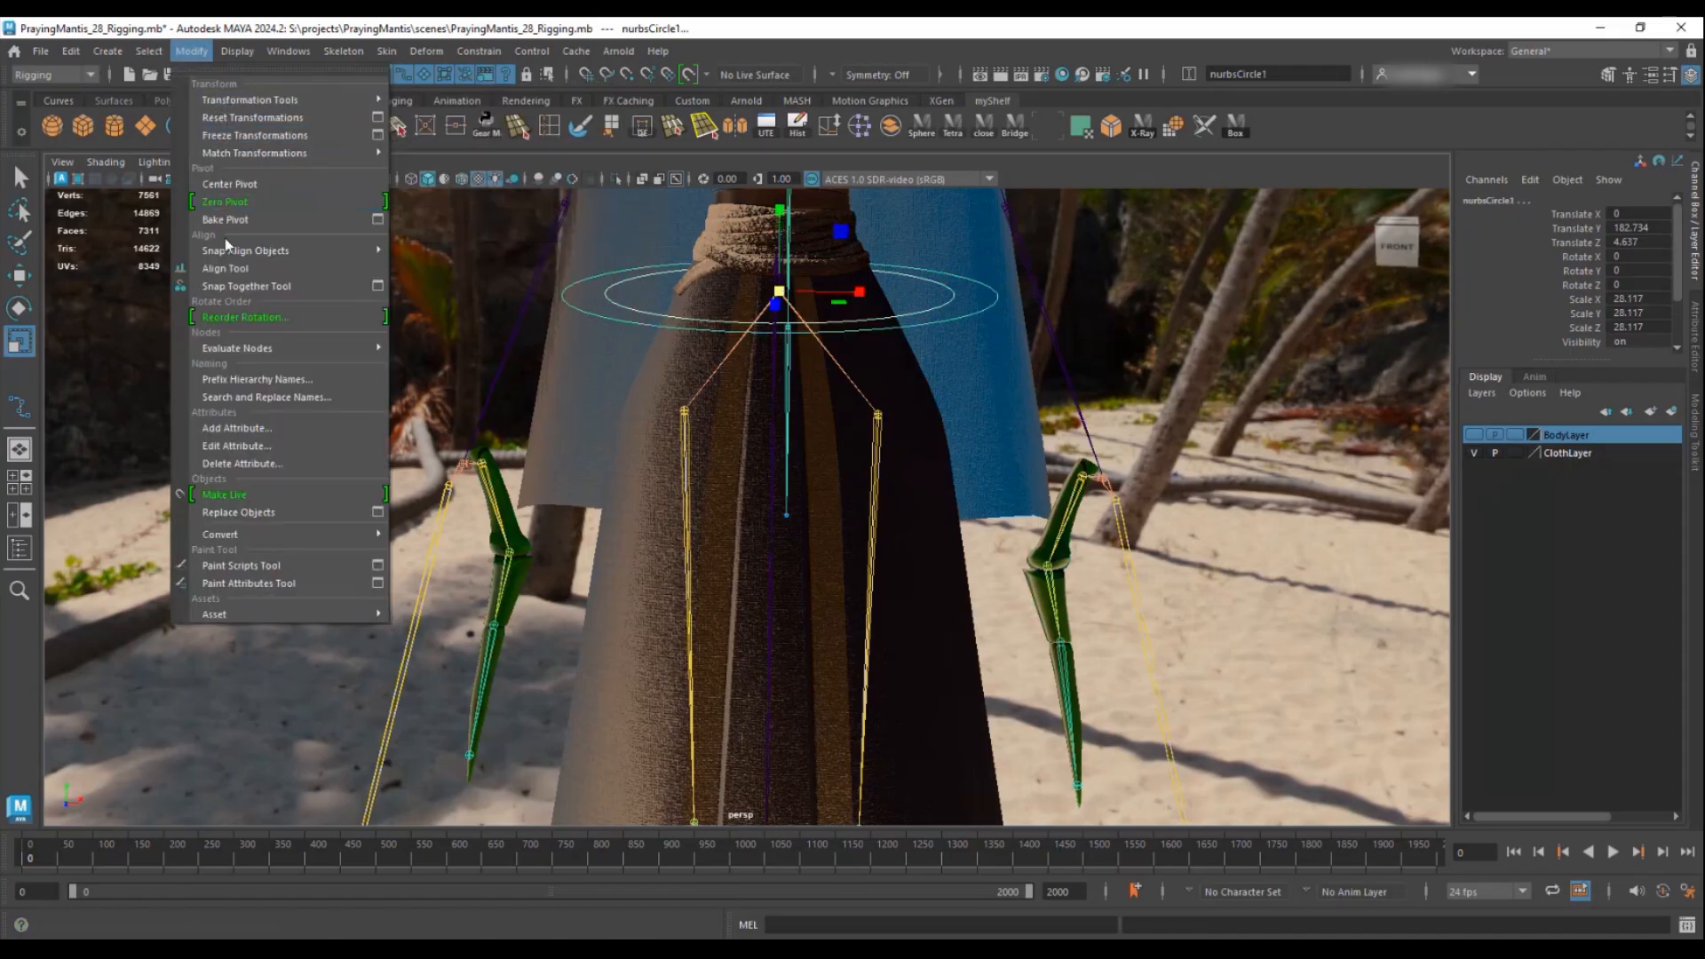
{"action": "left_click", "coordinate": [227, 135]}
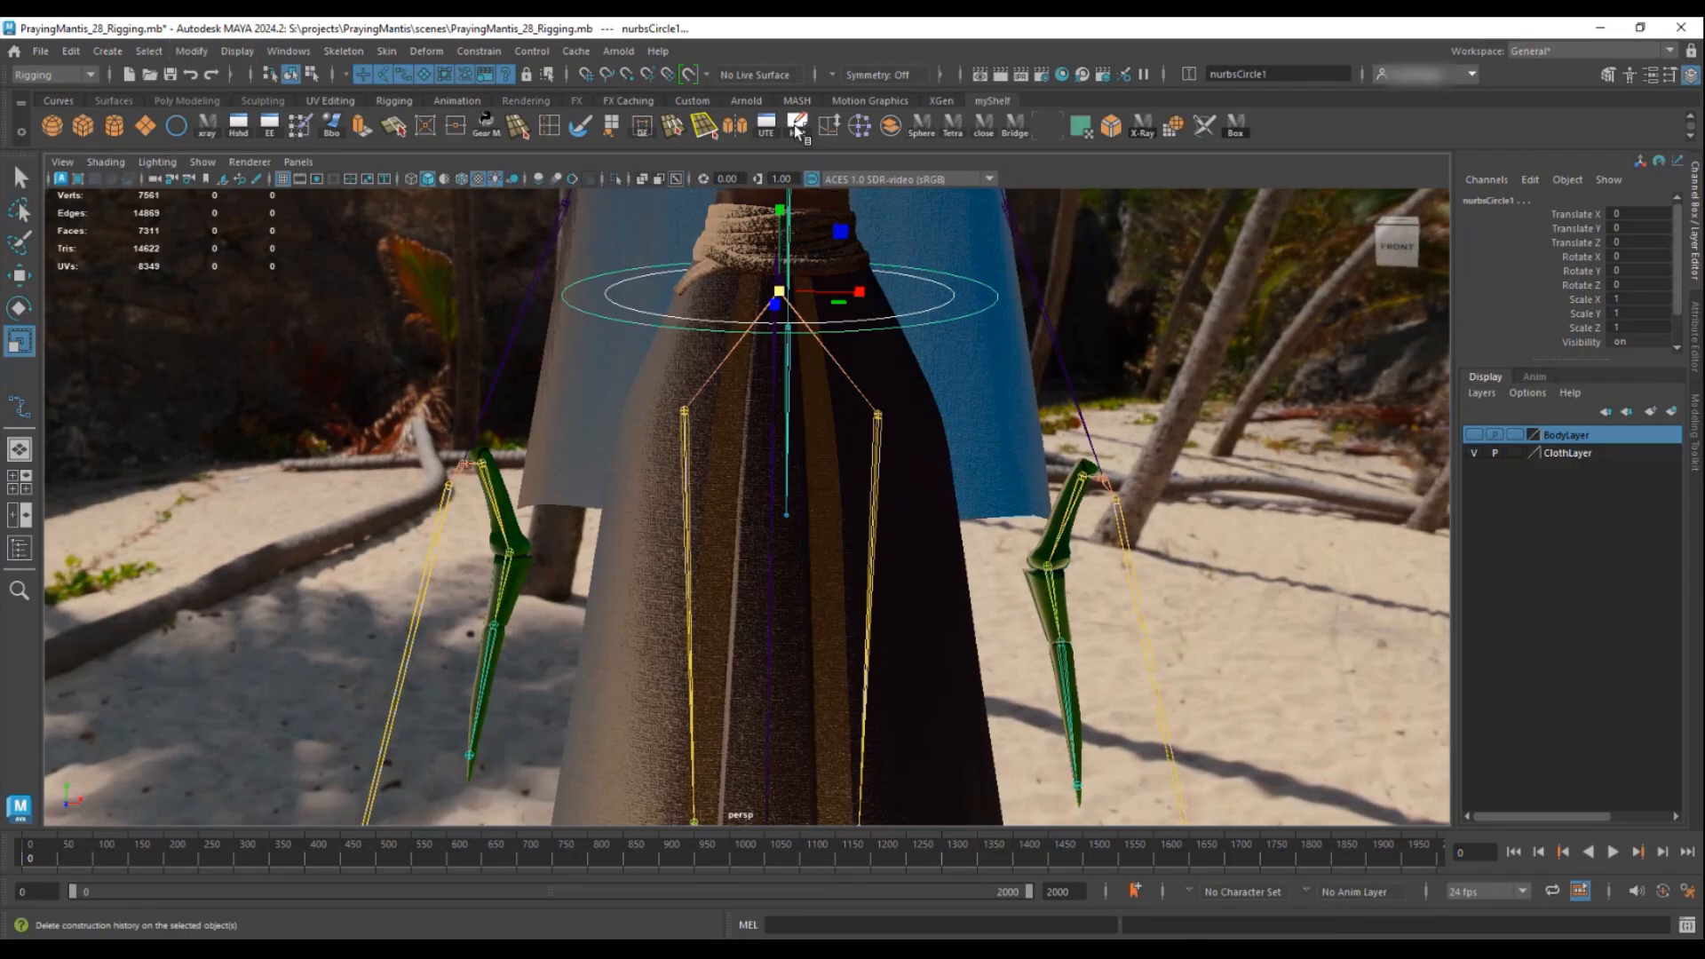
{"action": "left_click", "coordinate": [180, 56]}
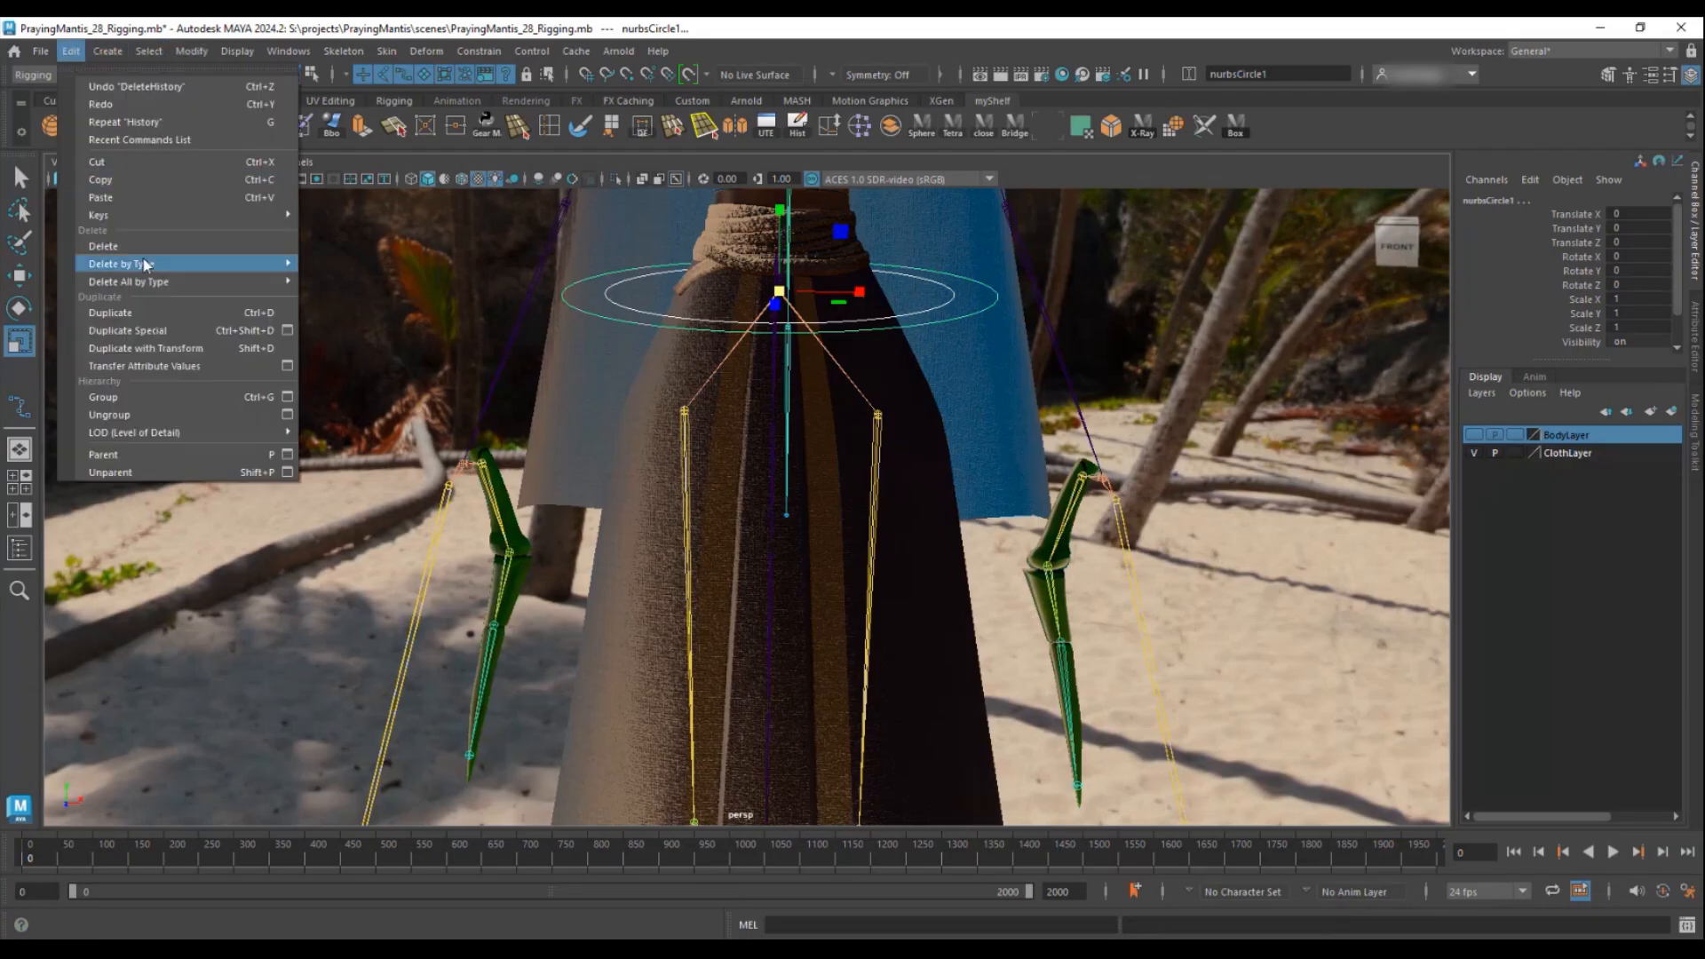
{"action": "left_click", "coordinate": [877, 26]}
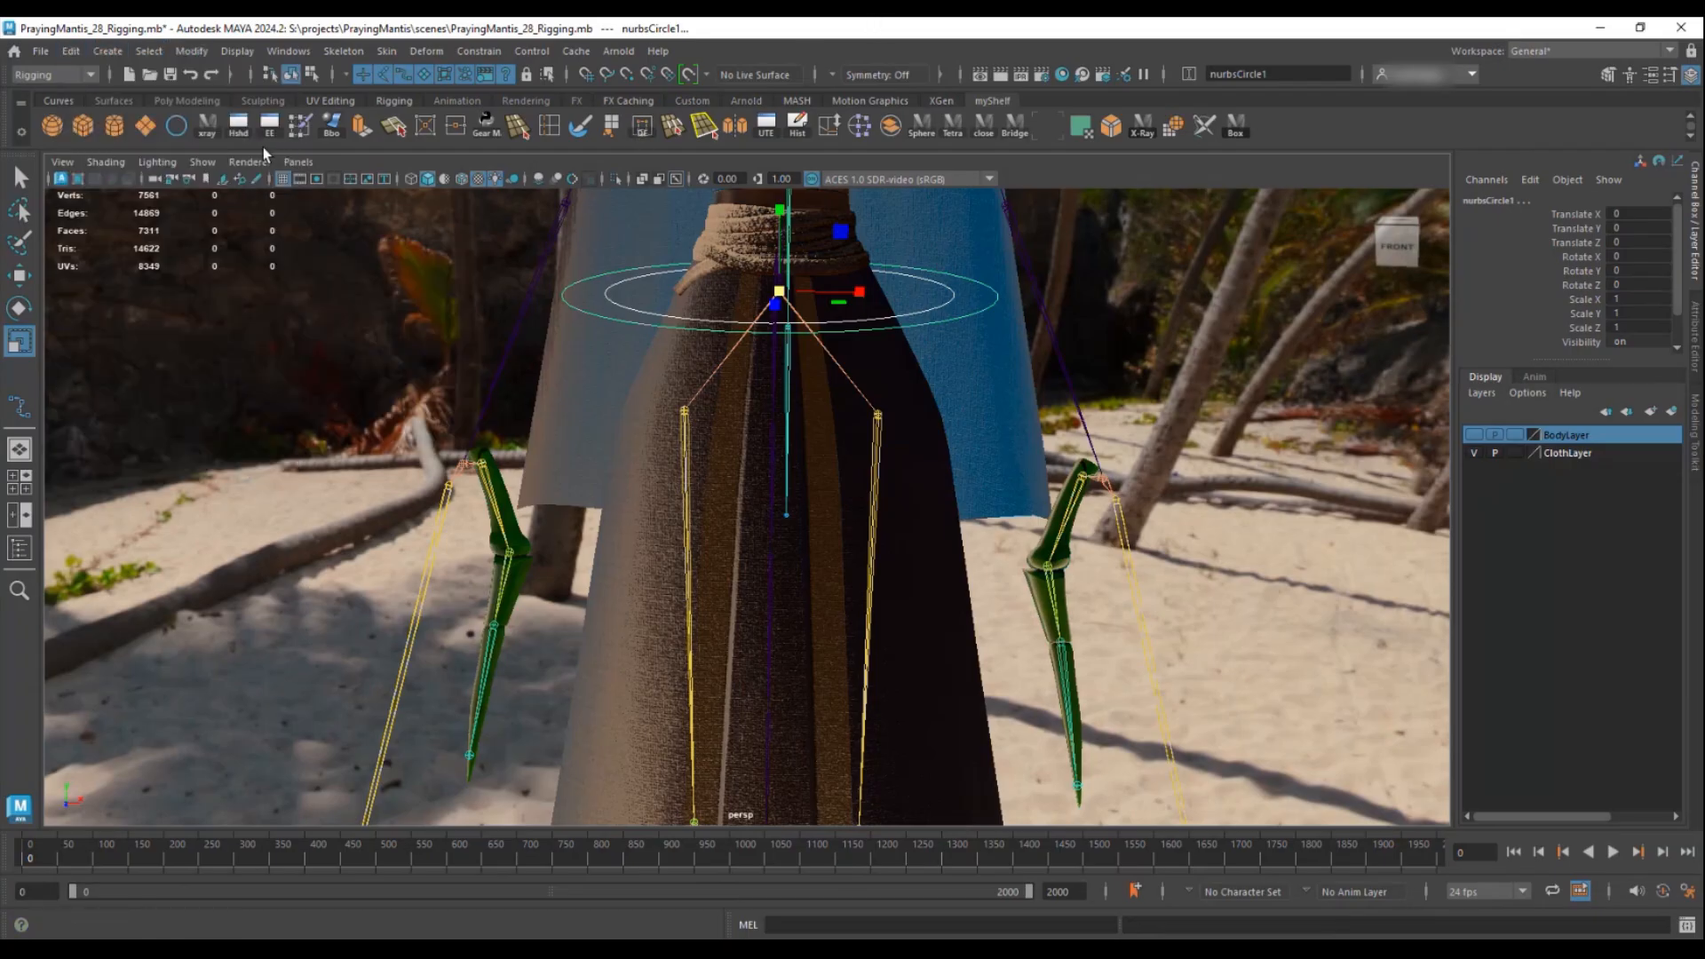
- Add the Freeze Transformations command to the custom shelf
{"action": "left_click_drag", "start_coordinate": [806, 256], "coordinate": [639, 266], "text": "alt"}
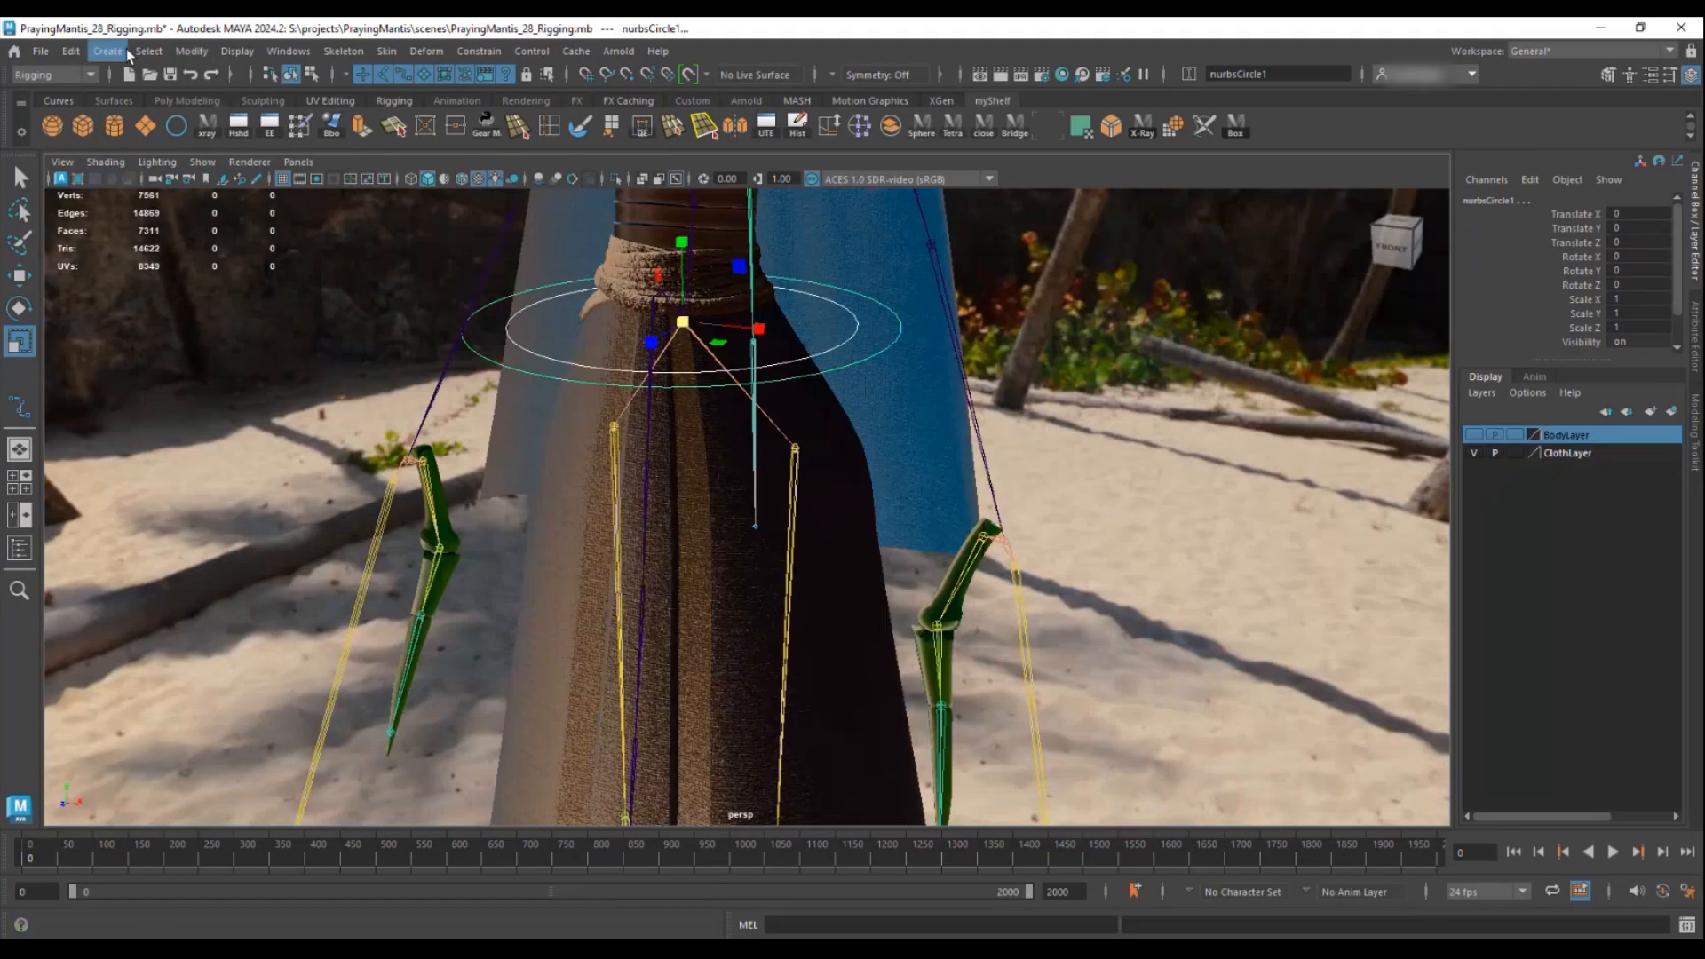
{"action": "left_click", "coordinate": [191, 51]}
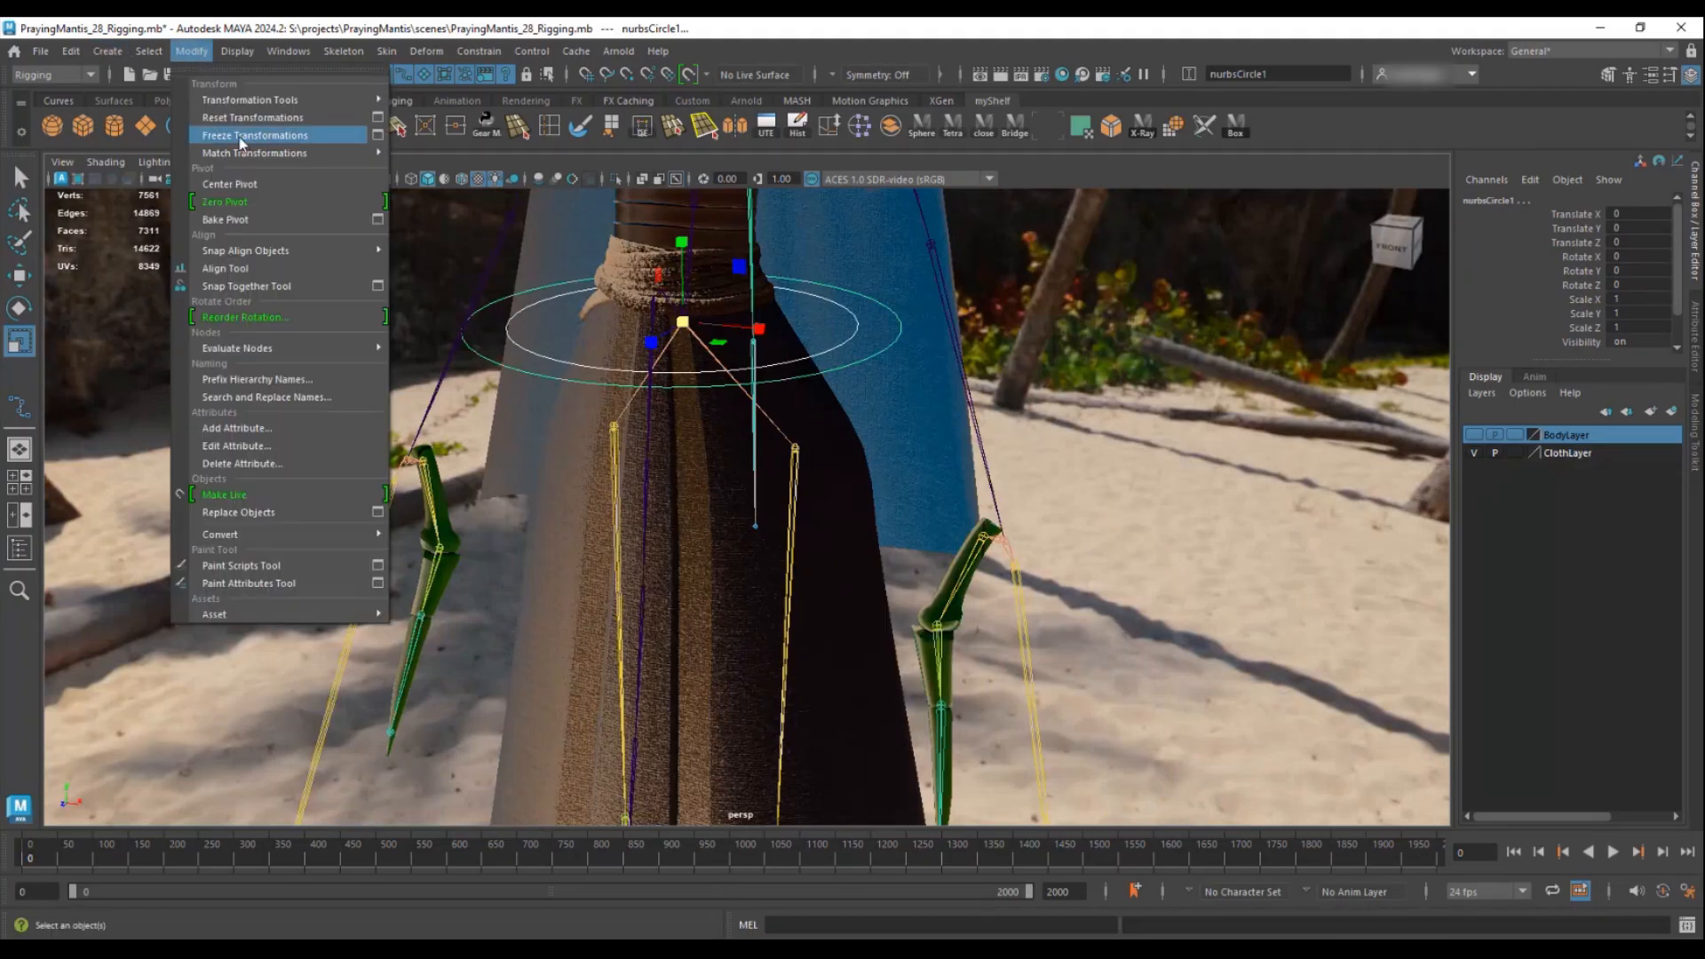
{"action": "left_click", "coordinate": [240, 142], "text": "ctrl+shift"}
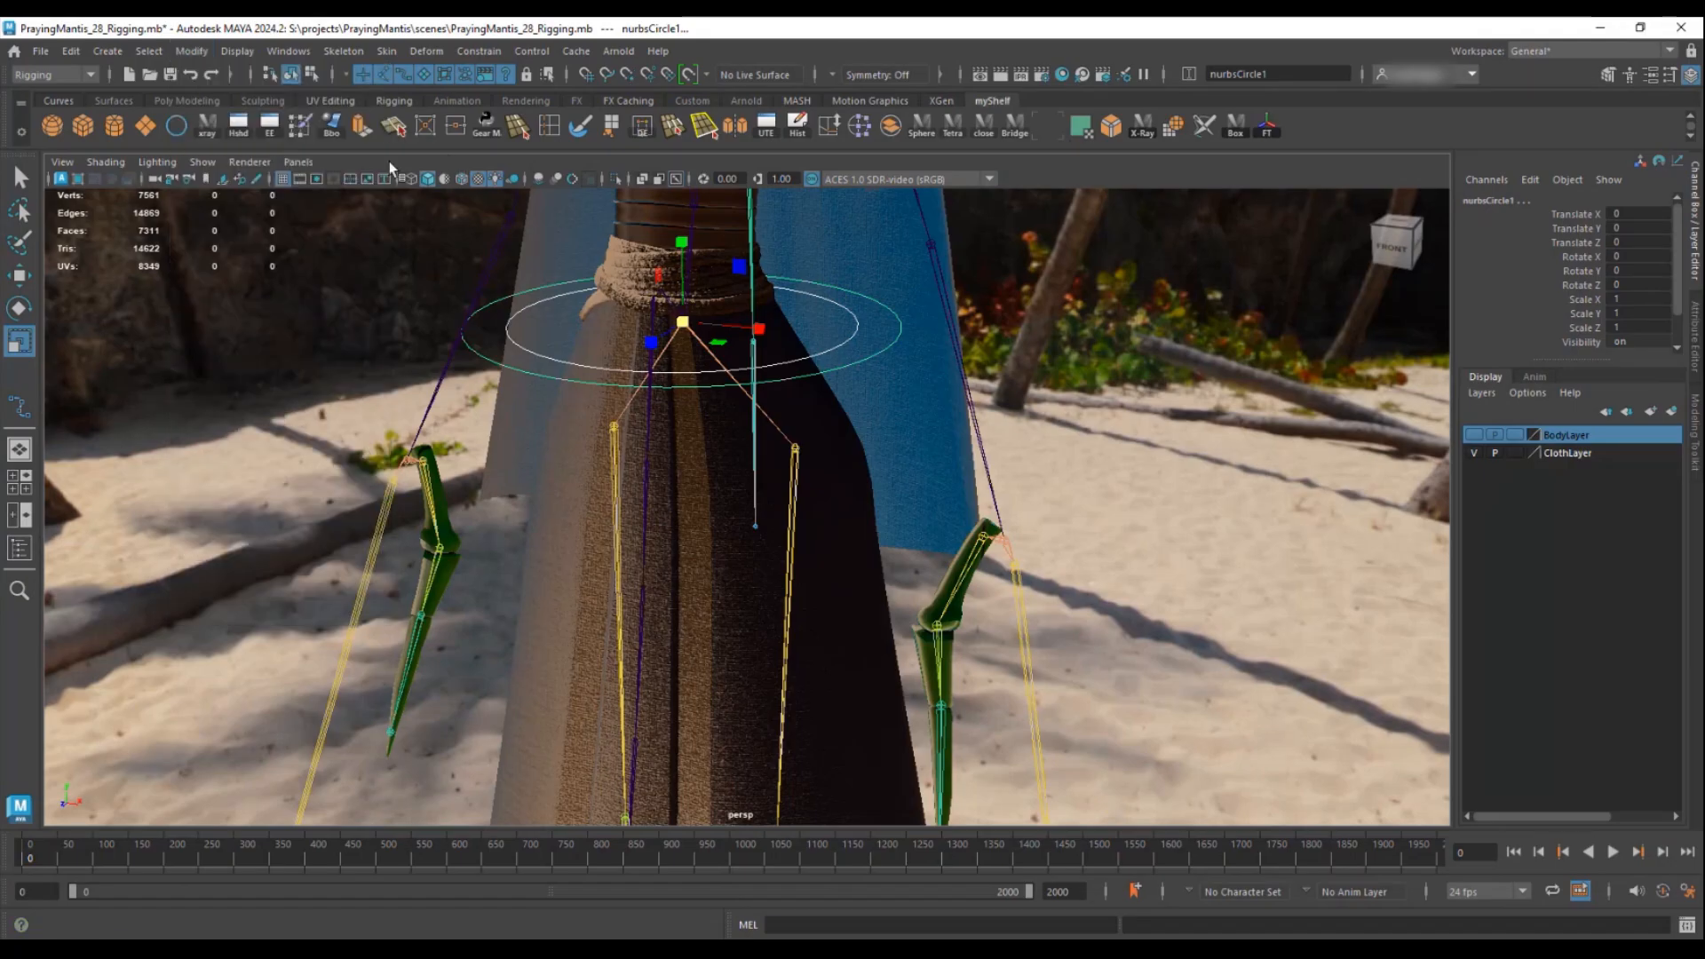
- Rename the outer hips circle as RootCtrl
{"action": "mouse_move", "coordinate": [860, 340]}
{"action": "left_mouse_down", "text": "alt"}
{"action": "mouse_move", "coordinate": [705, 335]}
{"action": "mouse_move", "coordinate": [855, 343]}
{"action": "left_mouse_up", "text": "alt"}
{"action": "right_click_drag", "start_coordinate": [854, 343], "coordinate": [886, 471], "text": "alt"}
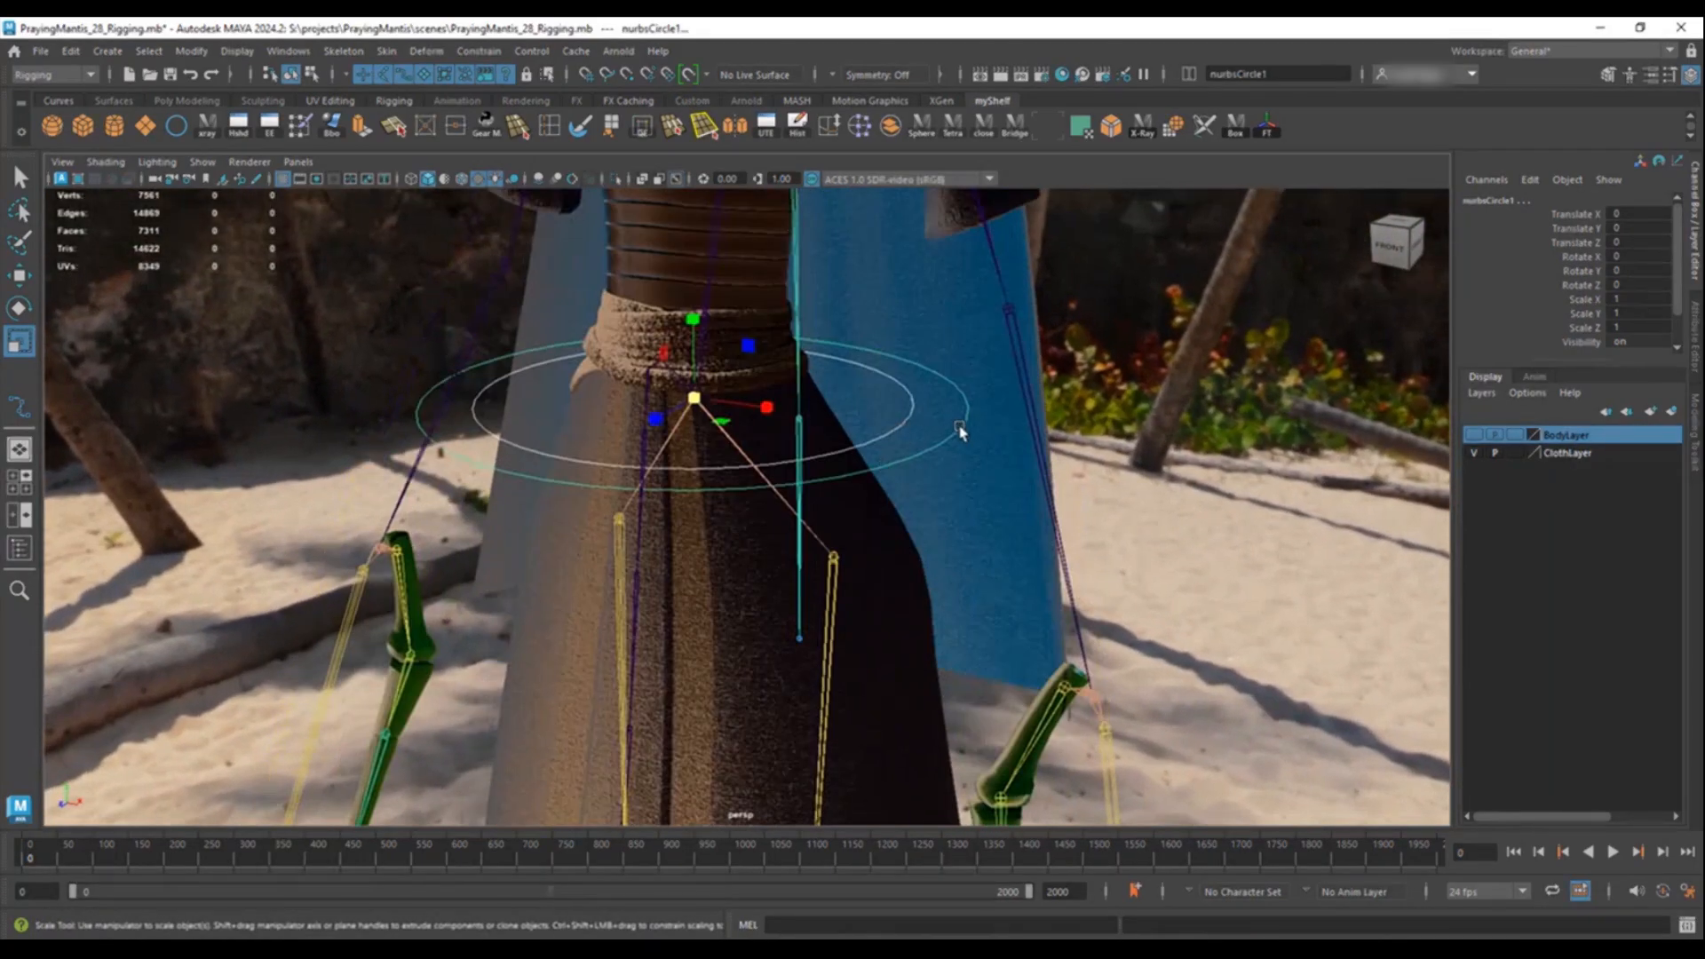
{"action": "double_click", "coordinate": [1501, 199]}
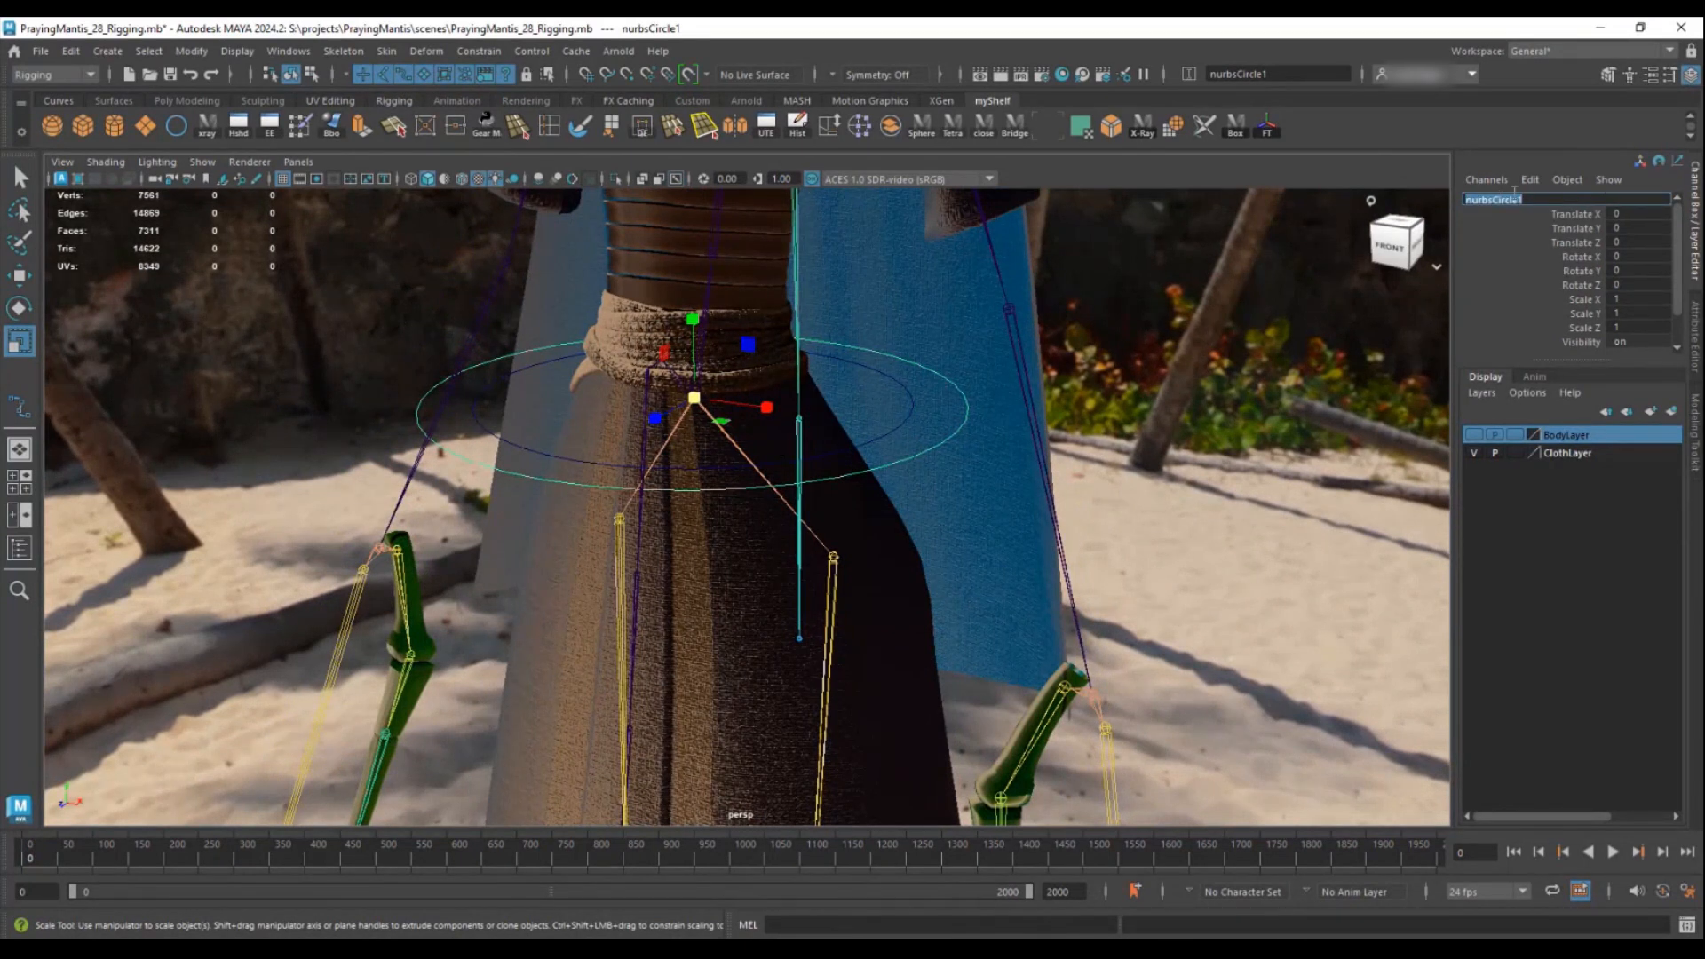
{"action": "type", "text": "RootCt"}
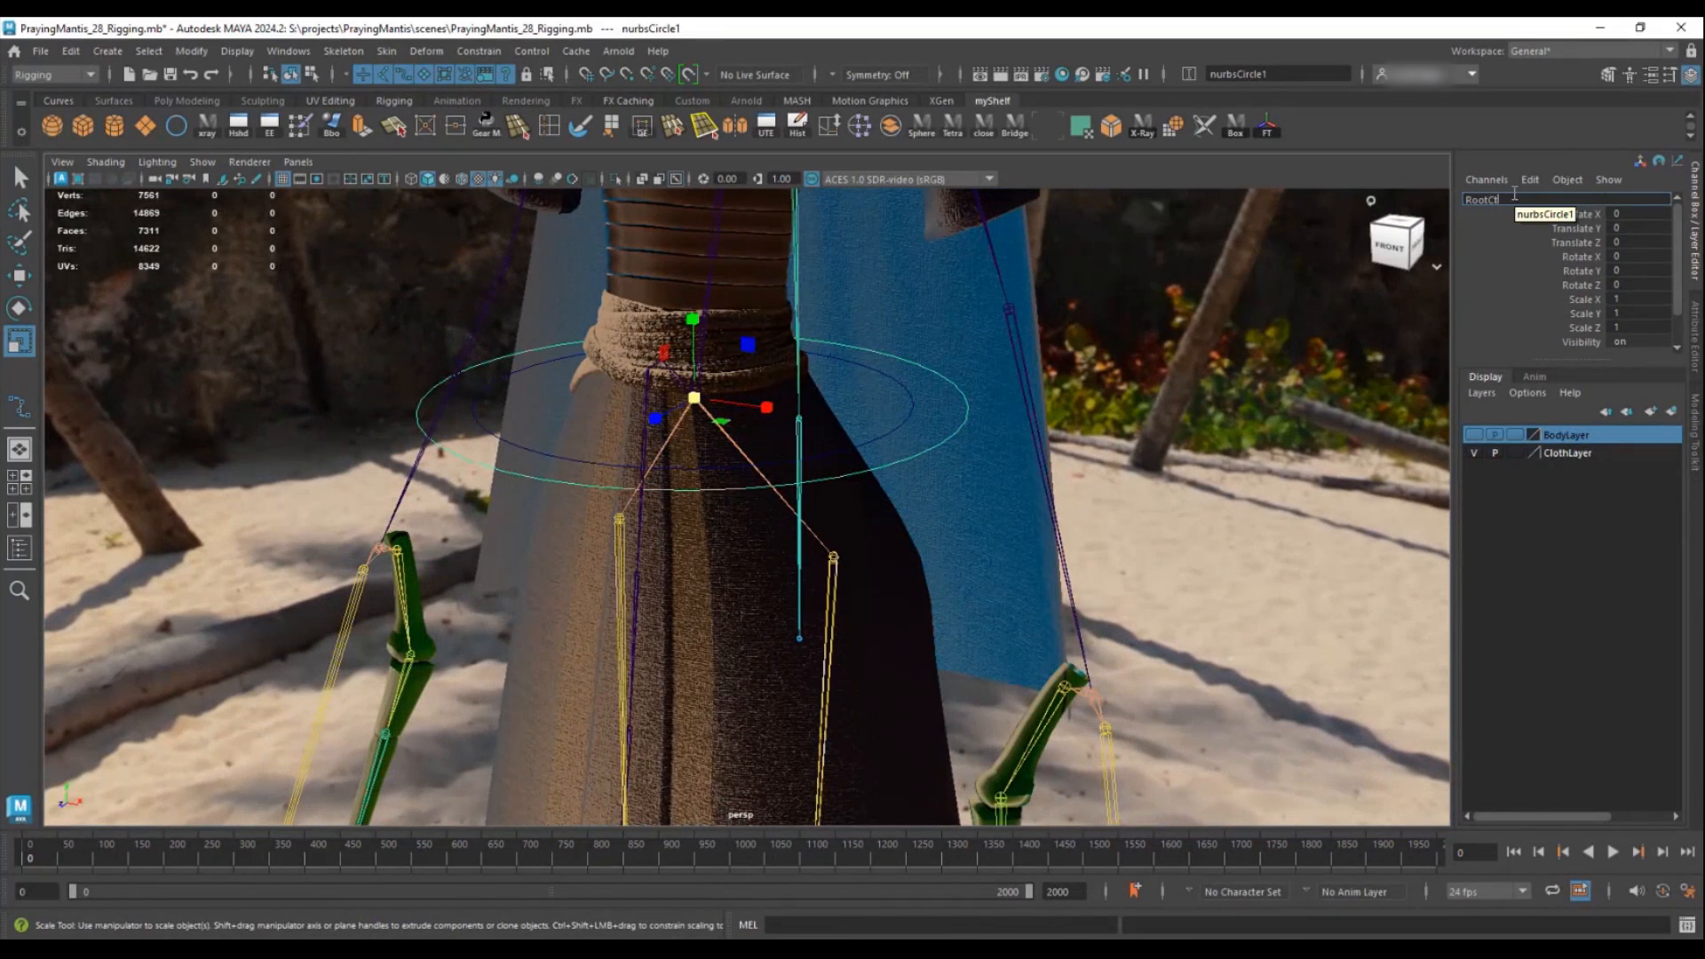
{"action": "type", "text": "rl"}
{"action": "key", "text": "Return"}
- Rename the inner hips circle as HipsOverridedCtrl
{"action": "left_click", "coordinate": [899, 423]}
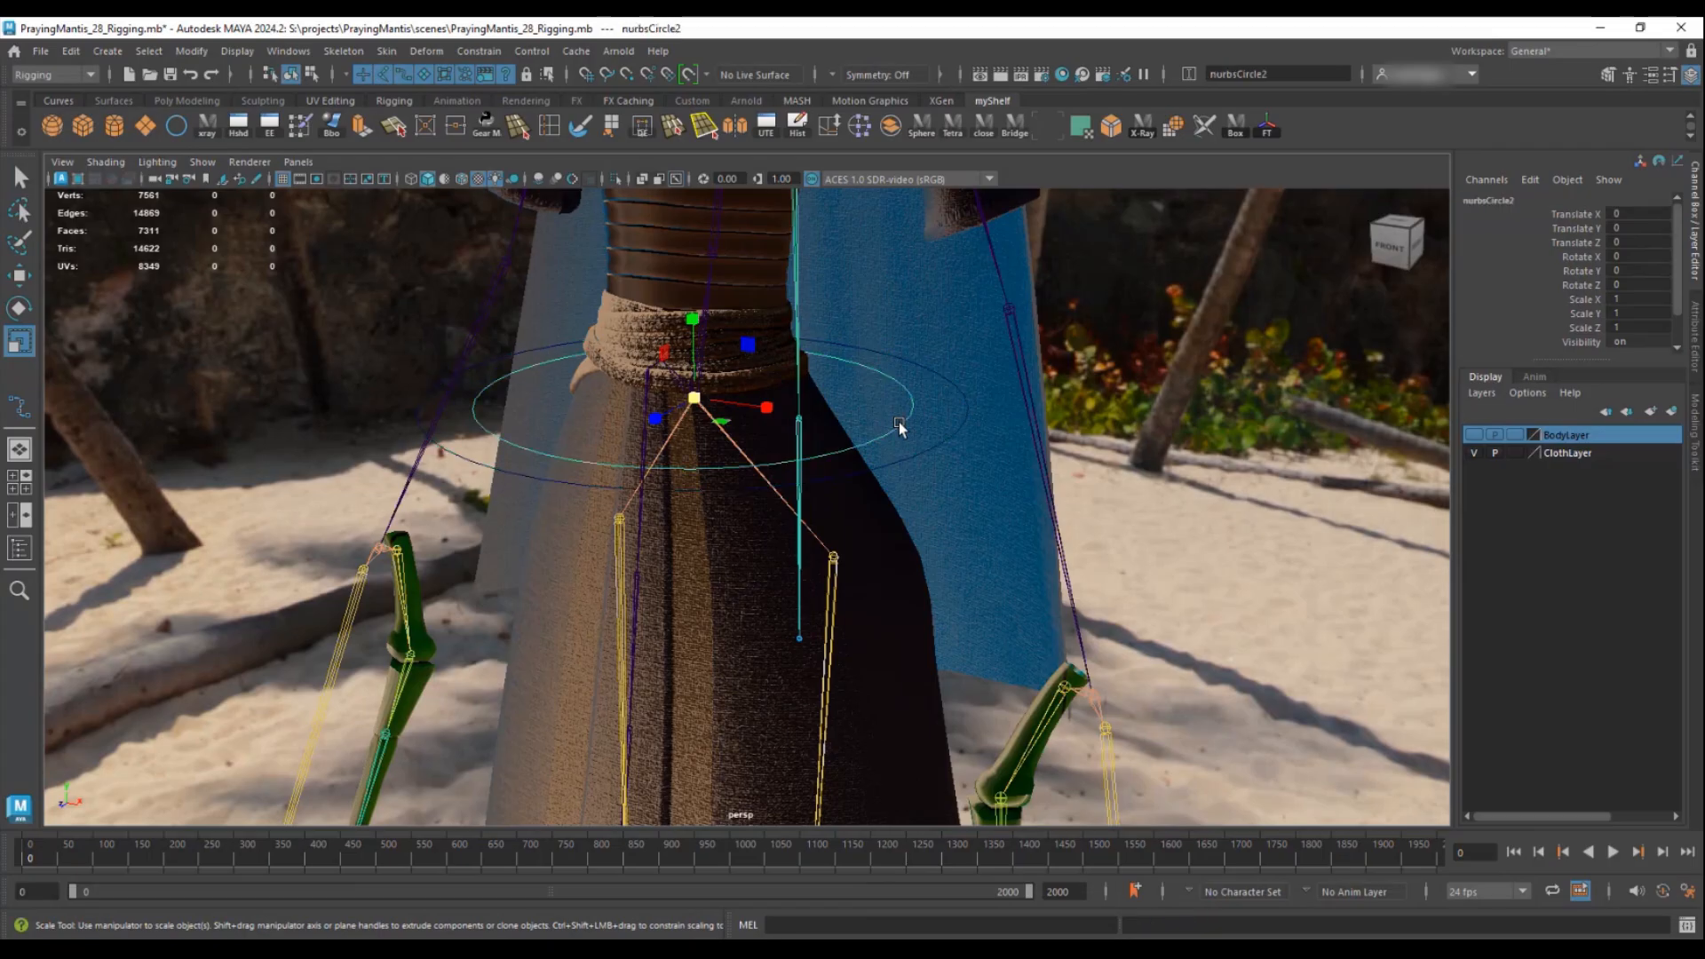
{"action": "double_click", "coordinate": [1499, 200]}
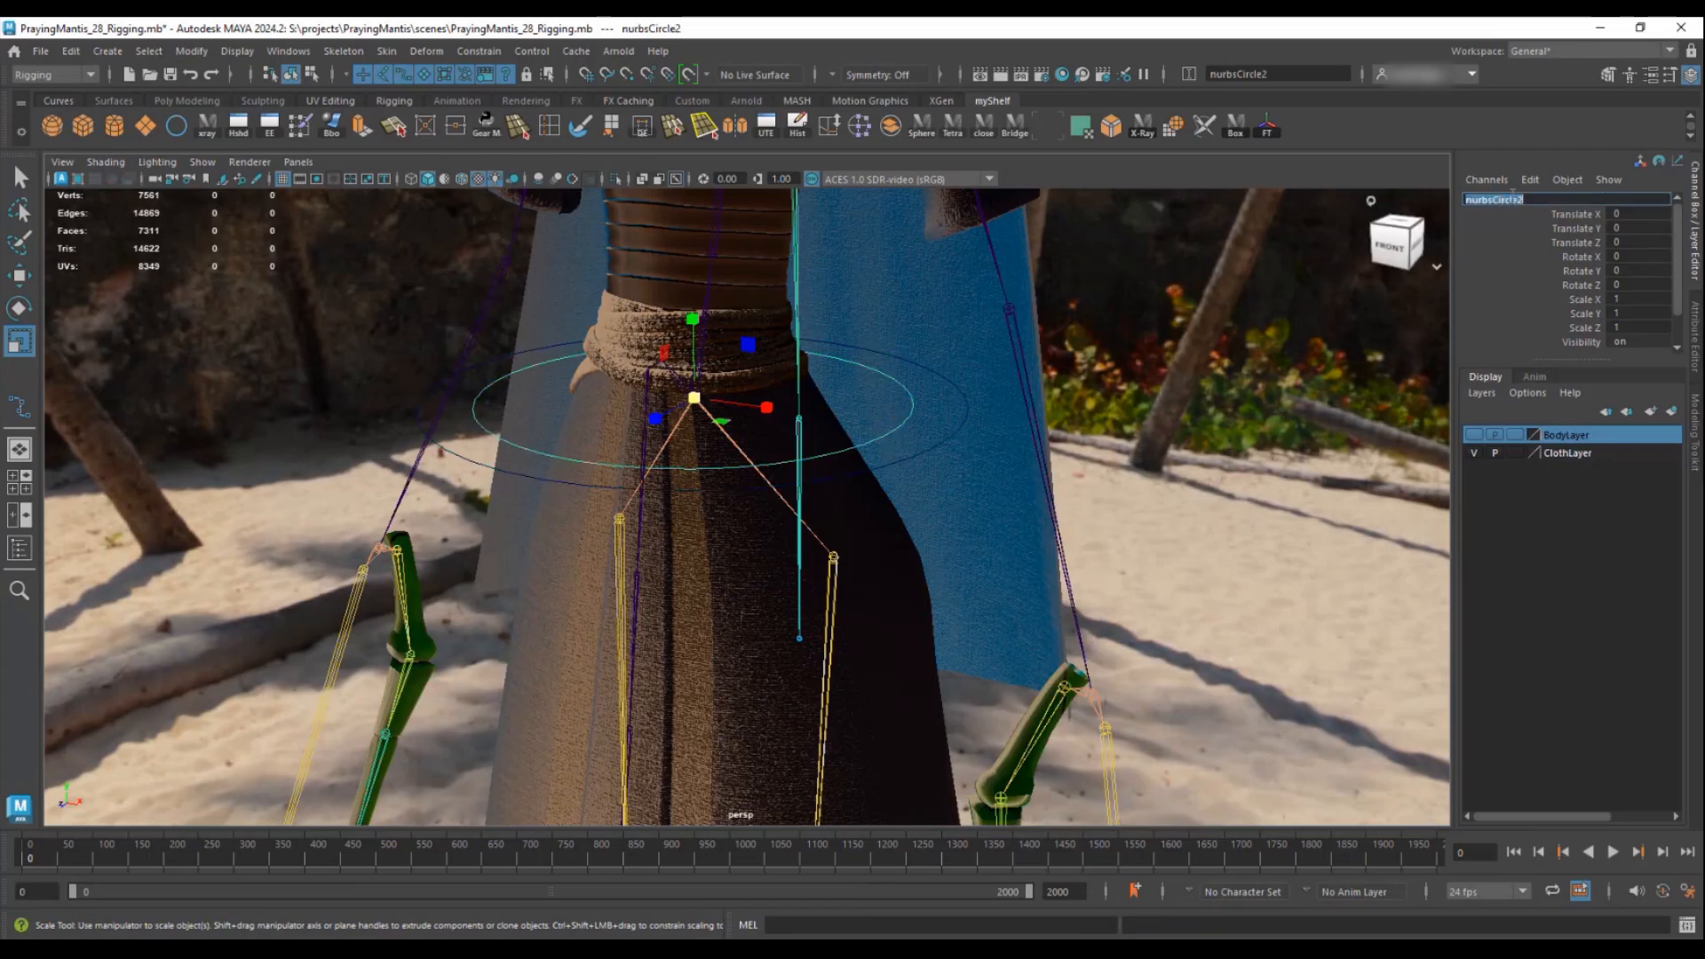
{"action": "type", "text": "HipsOverridedCtrl"}
{"action": "key", "text": "Return"}
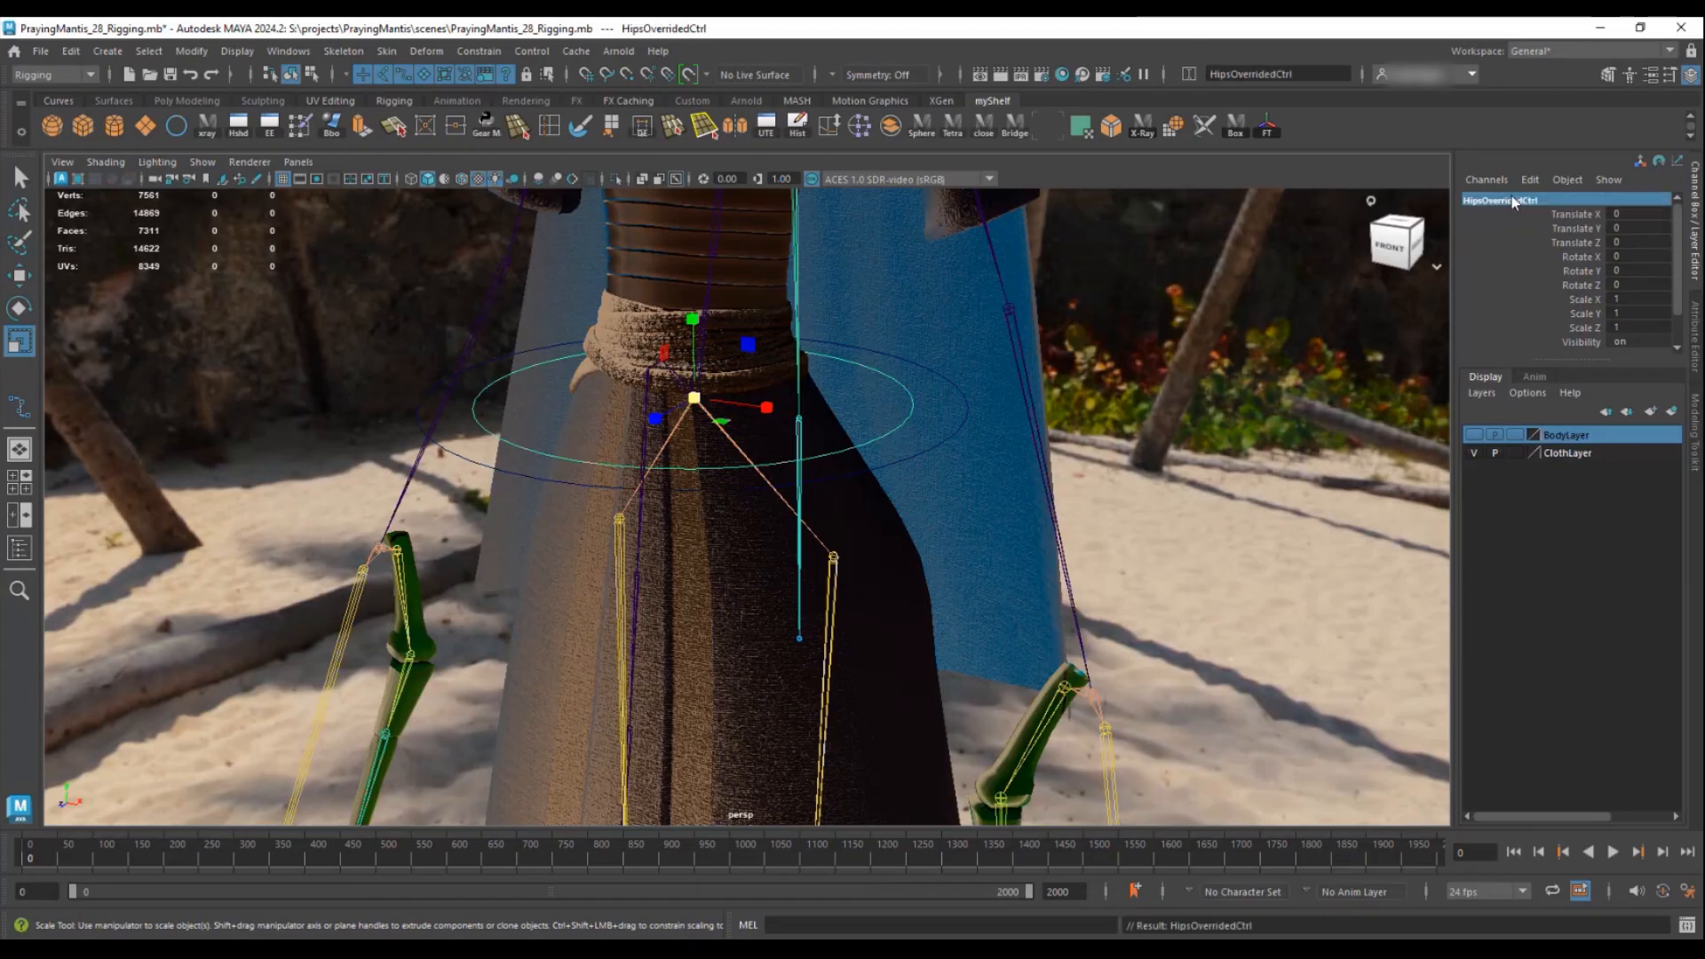
- Parent HipsOverridedCtrl under RootCtrl and select RootCtrl
{"action": "left_click", "coordinate": [939, 378]}
{"action": "left_click", "coordinate": [931, 397]}
{"action": "left_click", "coordinate": [951, 388]}
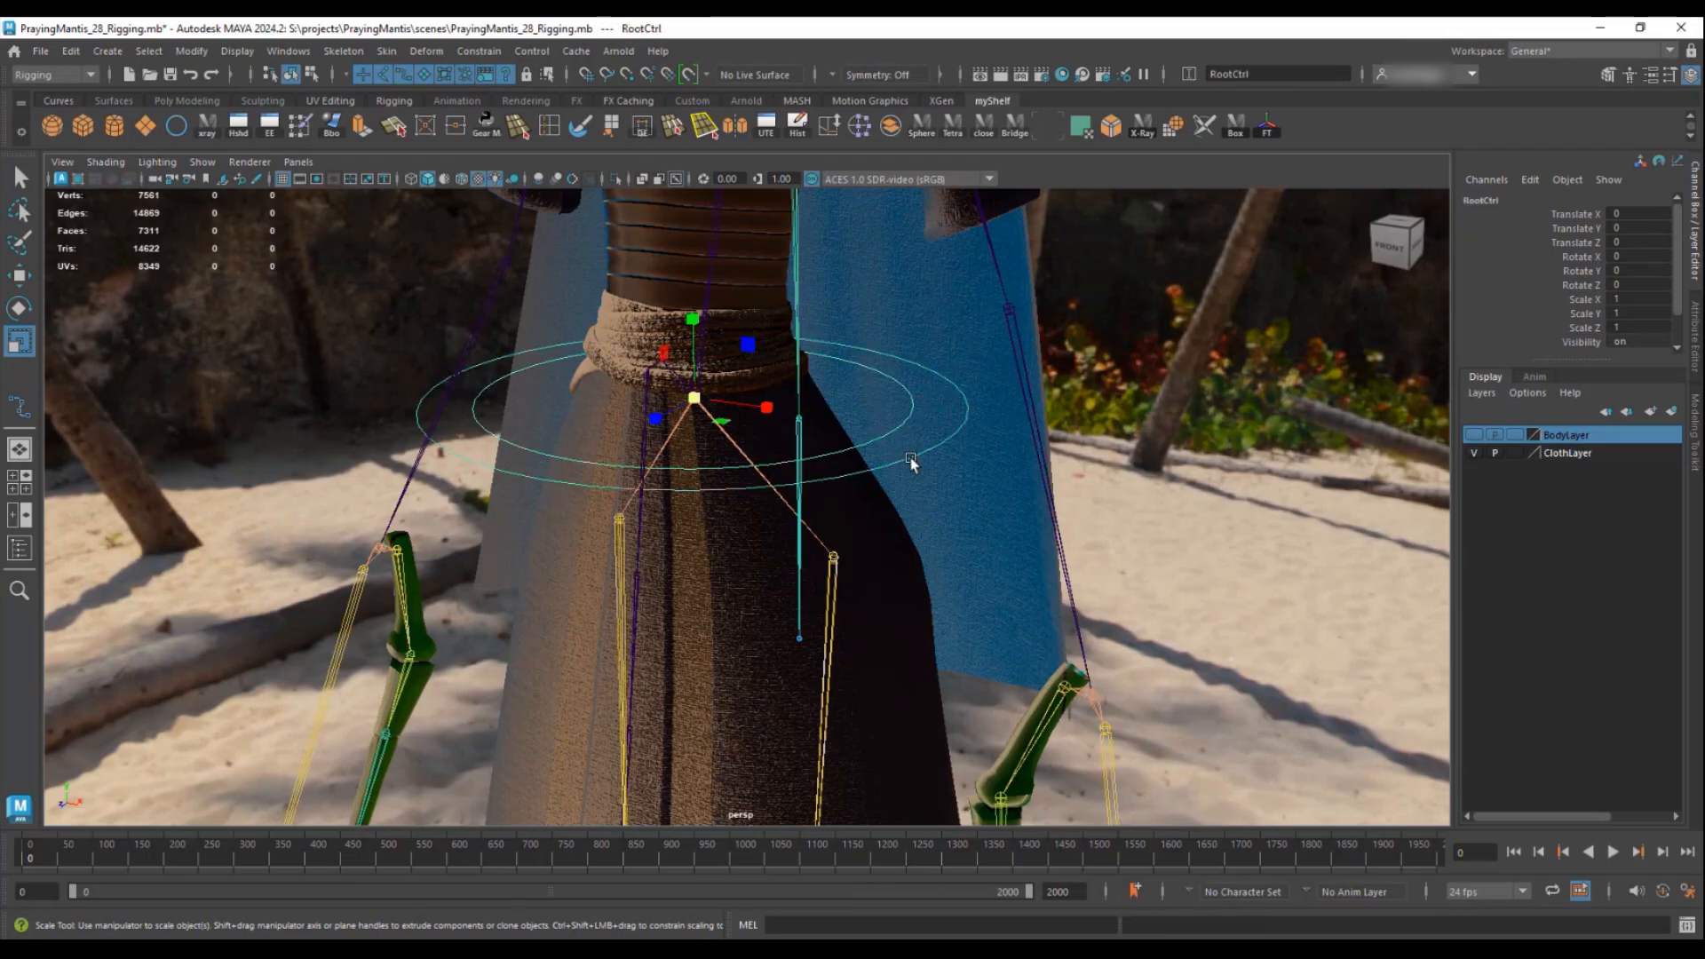
- Test the parenting by moving RootCtrl, and undo the move
{"action": "left_click_drag", "start_coordinate": [911, 462], "coordinate": [1003, 465], "text": "alt"}
{"action": "key", "text": "w"}
{"action": "left_click_drag", "start_coordinate": [768, 410], "coordinate": [752, 378]}
{"action": "key", "text": "ctrl+z"}
{"action": "key", "text": "ctrl+z"}
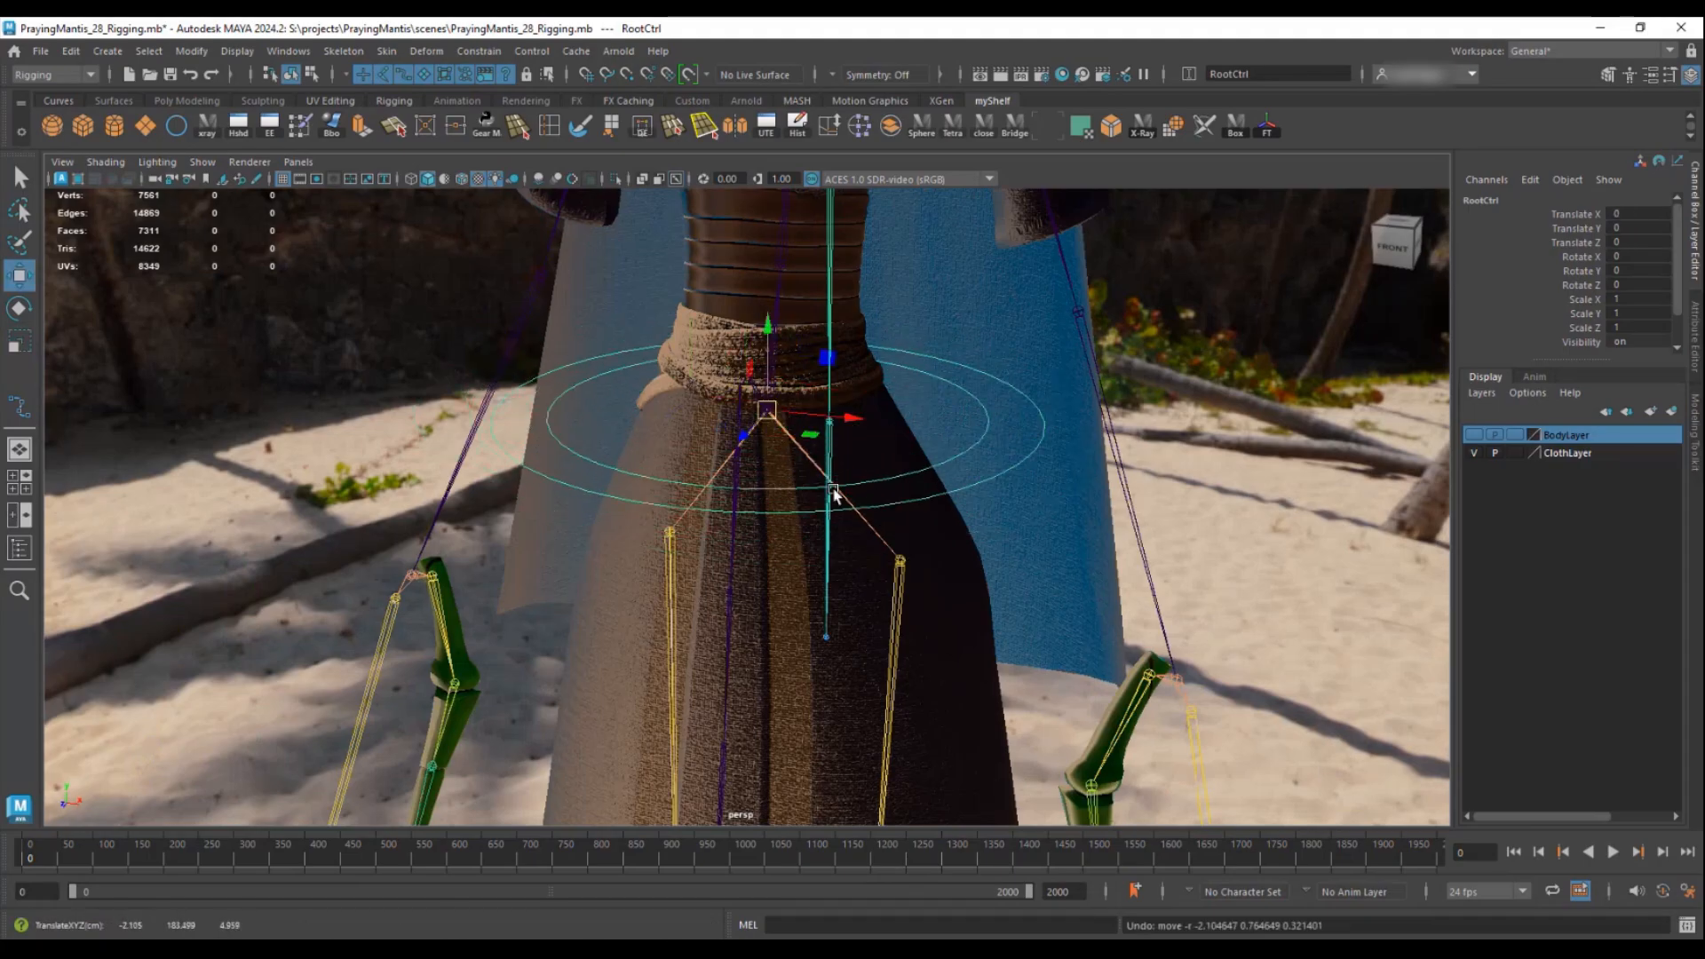
- Hide the ClothLayer and add the hips joint to the selection alongside RootCtrl
{"action": "left_click", "coordinate": [1466, 458]}
{"action": "left_click", "coordinate": [1473, 455]}
{"action": "mouse_move", "coordinate": [1154, 454]}
{"action": "left_mouse_down", "text": "alt"}
{"action": "mouse_move", "coordinate": [1176, 457]}
{"action": "mouse_move", "coordinate": [1135, 453]}
{"action": "left_mouse_up", "text": "alt"}
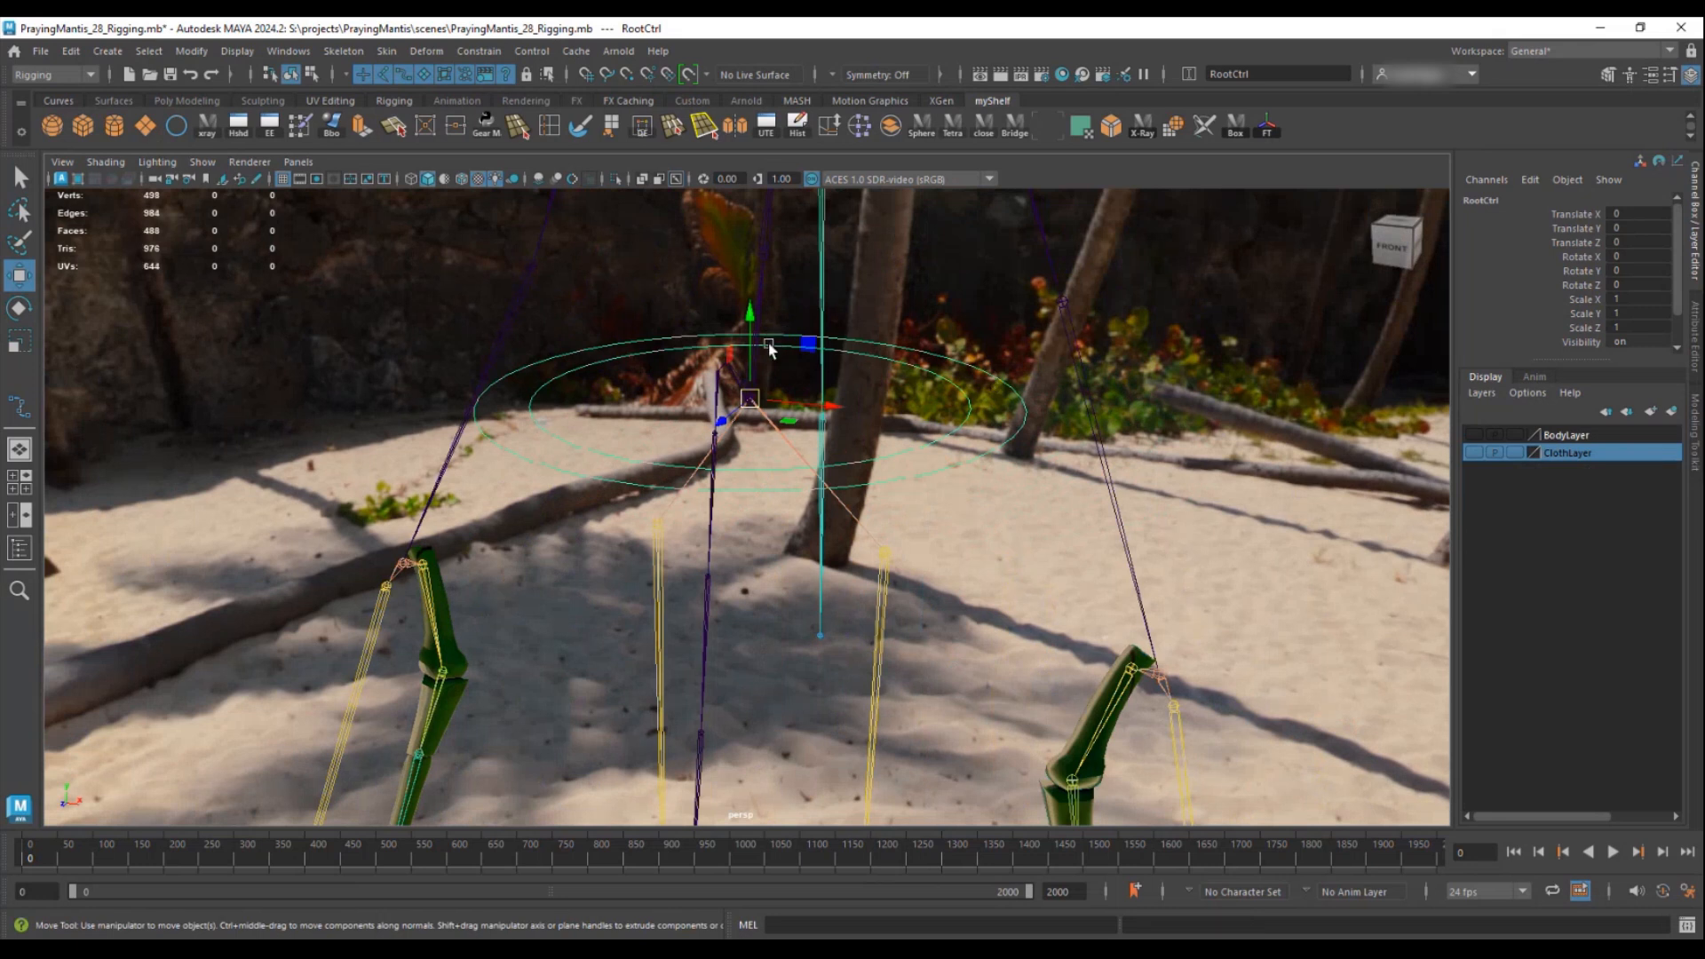
{"action": "key", "text": "q"}
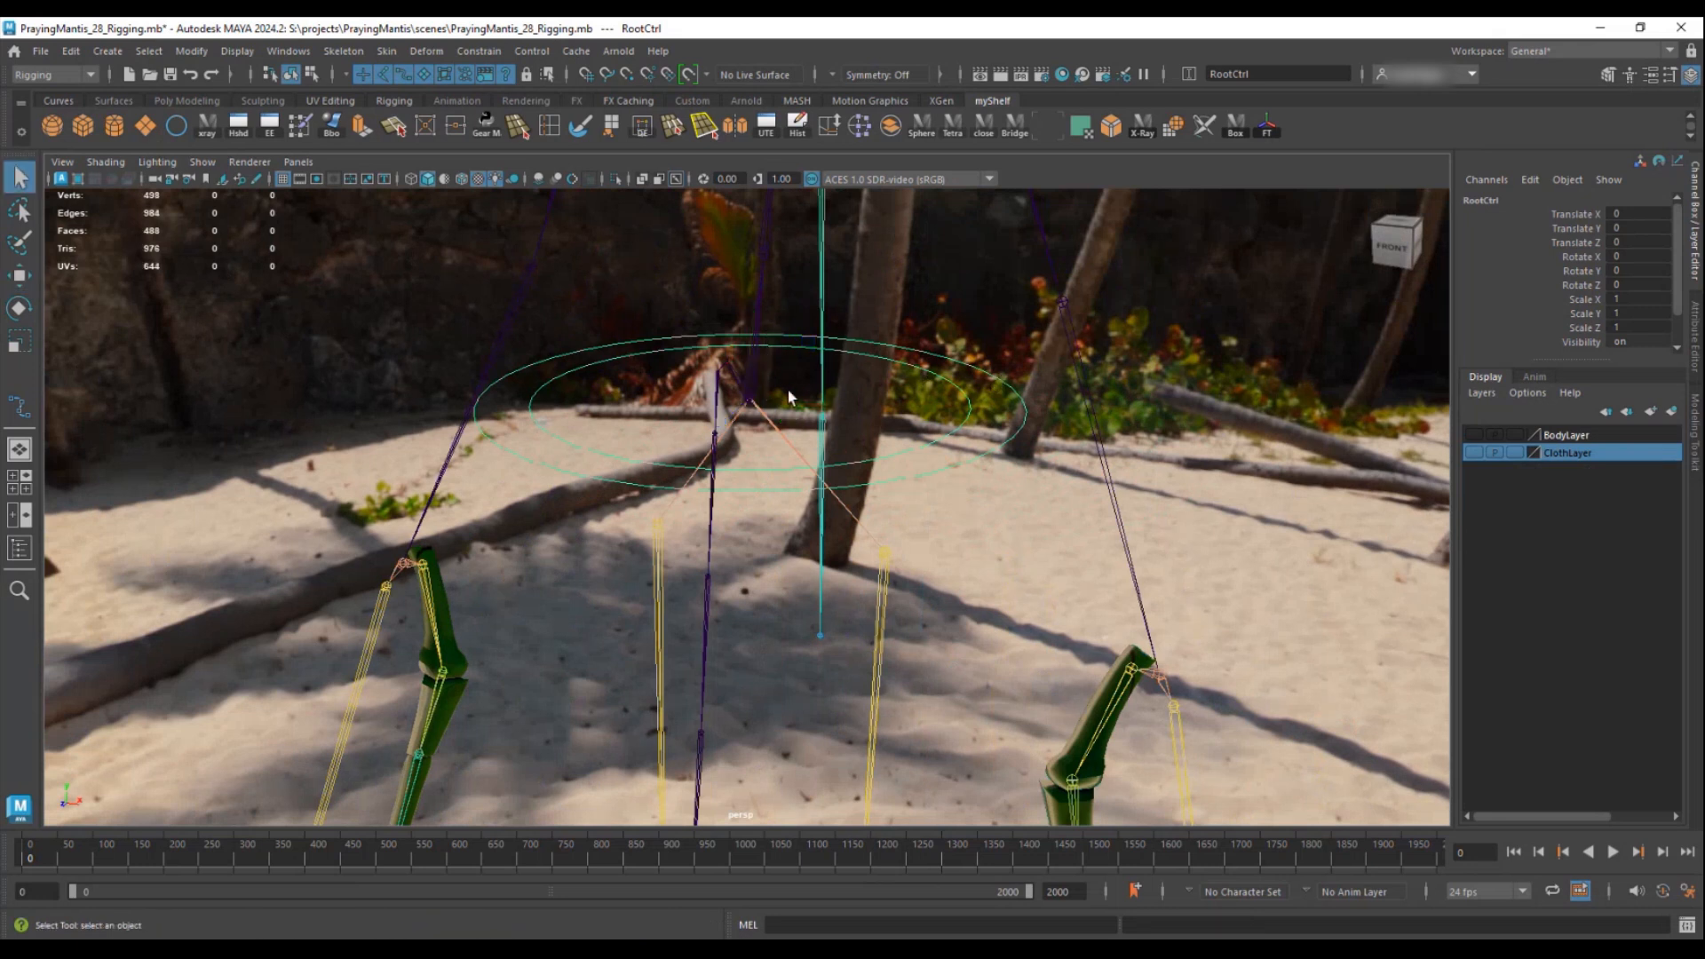
{"action": "left_click", "coordinate": [748, 379]}
{"action": "left_click_drag", "start_coordinate": [754, 384], "coordinate": [724, 428], "text": "alt"}
{"action": "right_click_drag", "start_coordinate": [722, 421], "coordinate": [795, 467], "text": "alt"}
{"action": "middle_click_drag", "start_coordinate": [796, 467], "coordinate": [810, 524], "text": "alt"}
{"action": "right_click_drag", "start_coordinate": [839, 480], "coordinate": [648, 457], "text": "alt"}
{"action": "left_click_drag", "start_coordinate": [649, 457], "coordinate": [648, 447], "text": "alt"}
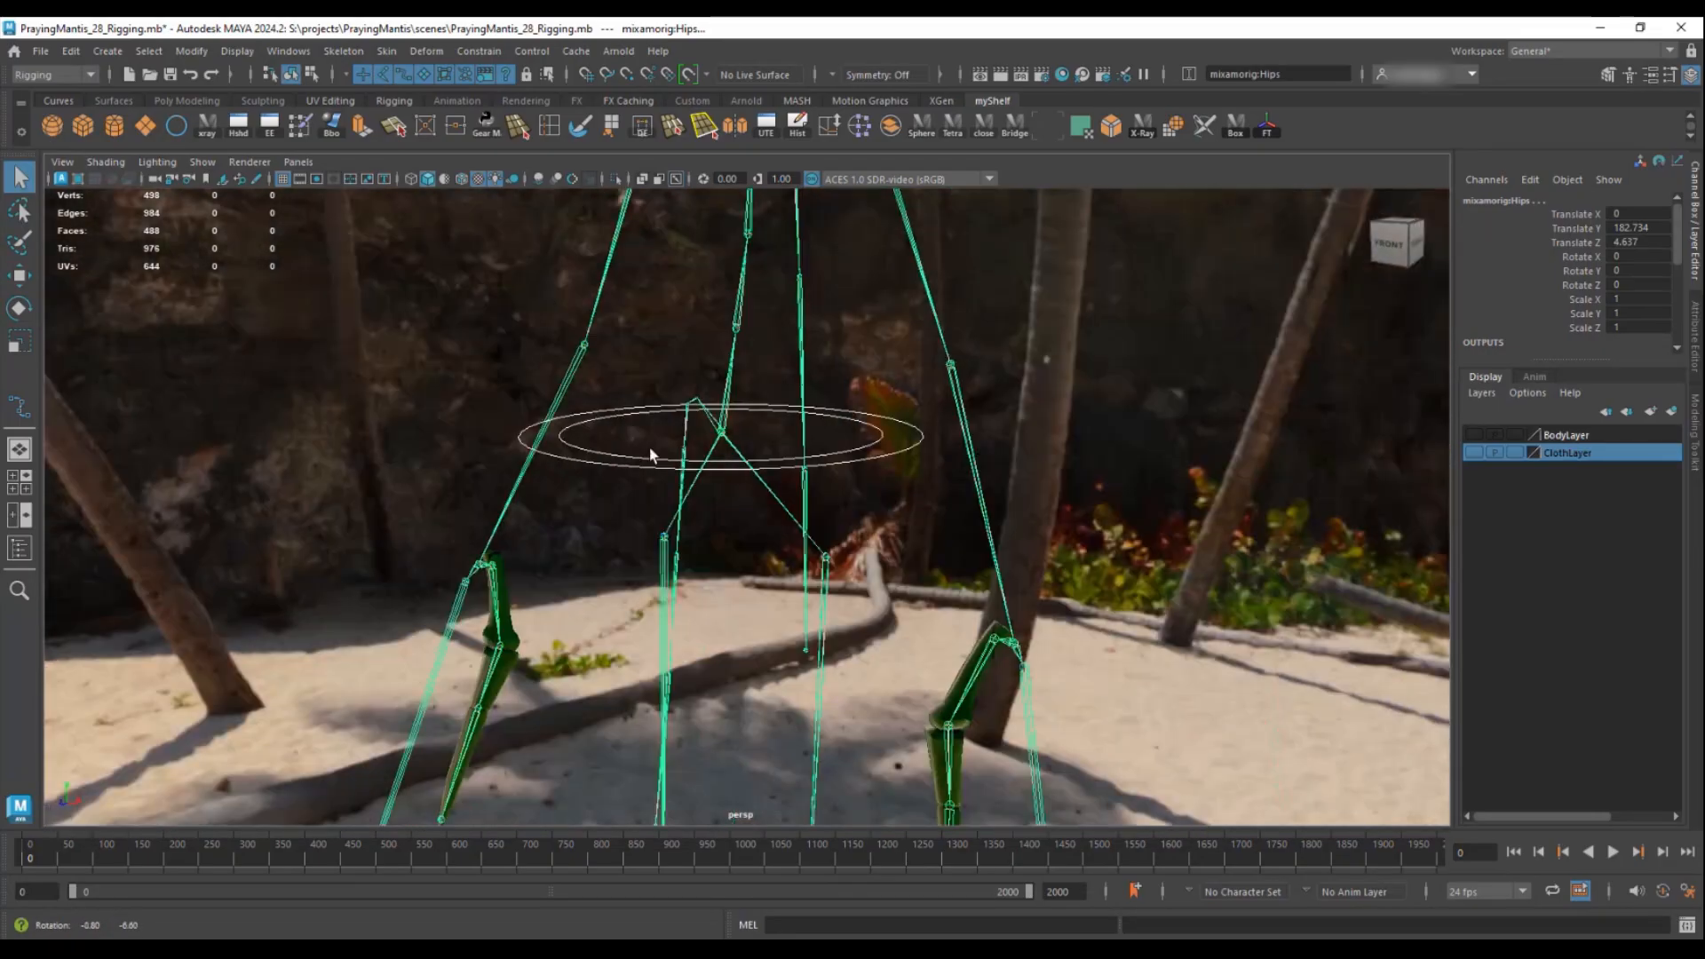
{"action": "right_click_drag", "start_coordinate": [648, 448], "coordinate": [724, 459], "text": "alt"}
{"action": "left_click_drag", "start_coordinate": [725, 459], "coordinate": [698, 494], "text": "alt"}
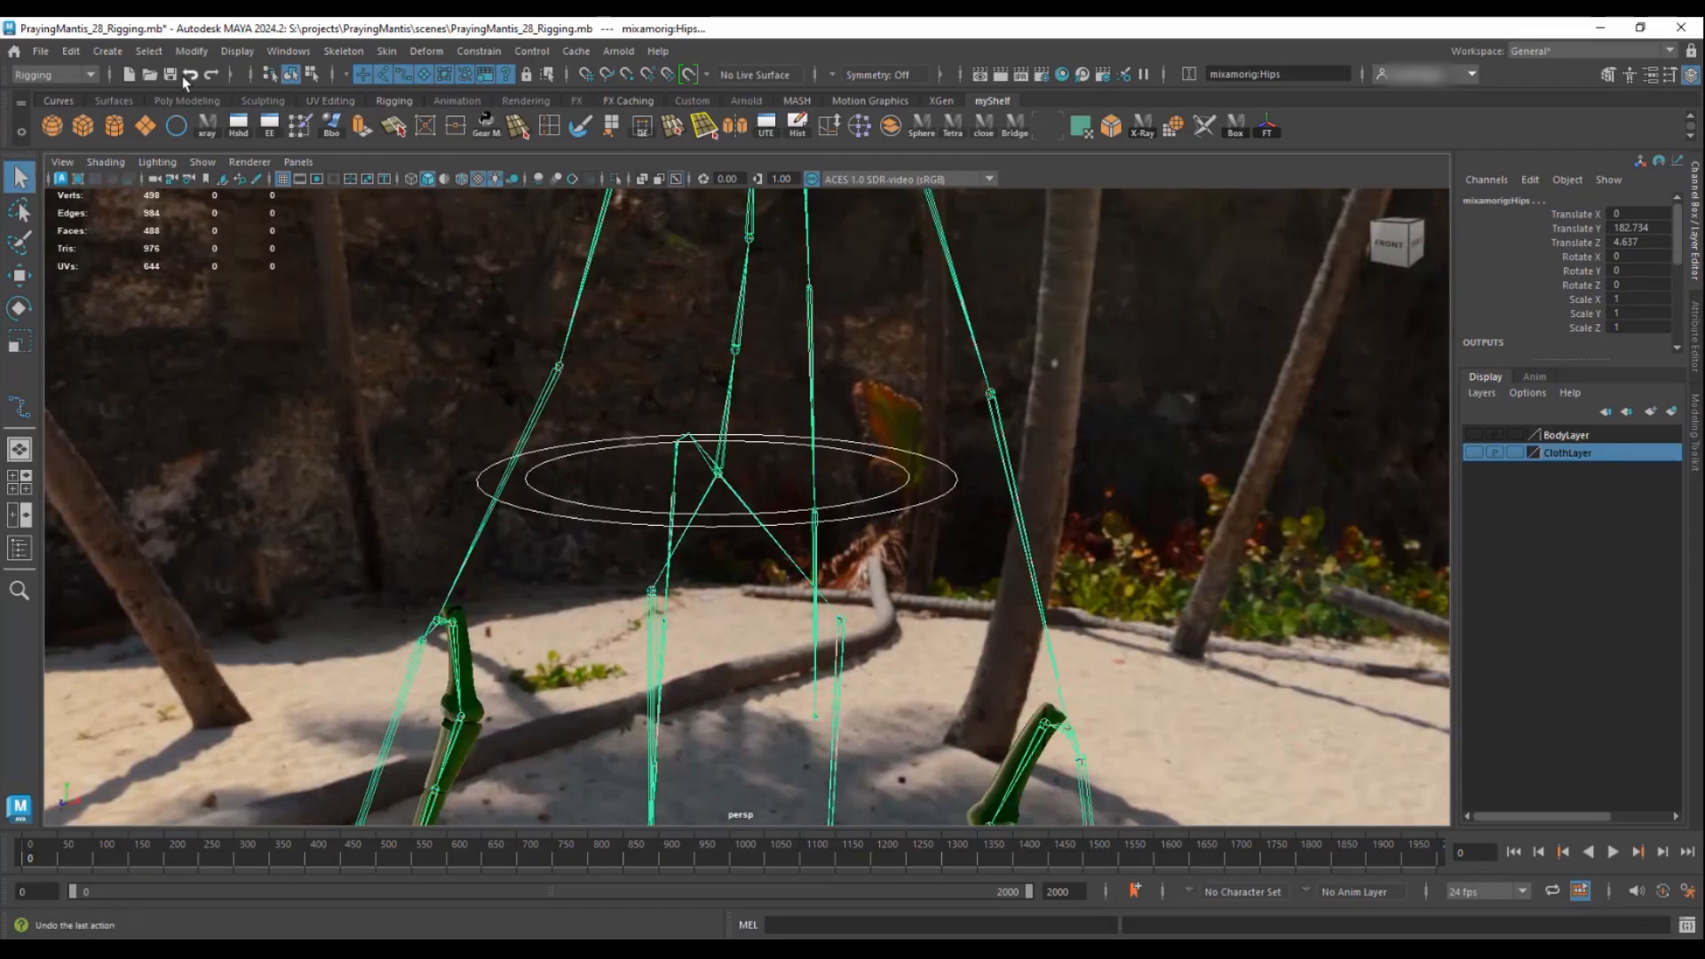
- Select only RootCtrl and open the Outliner to see the control hierarchy
{"action": "left_click", "coordinate": [563, 447]}
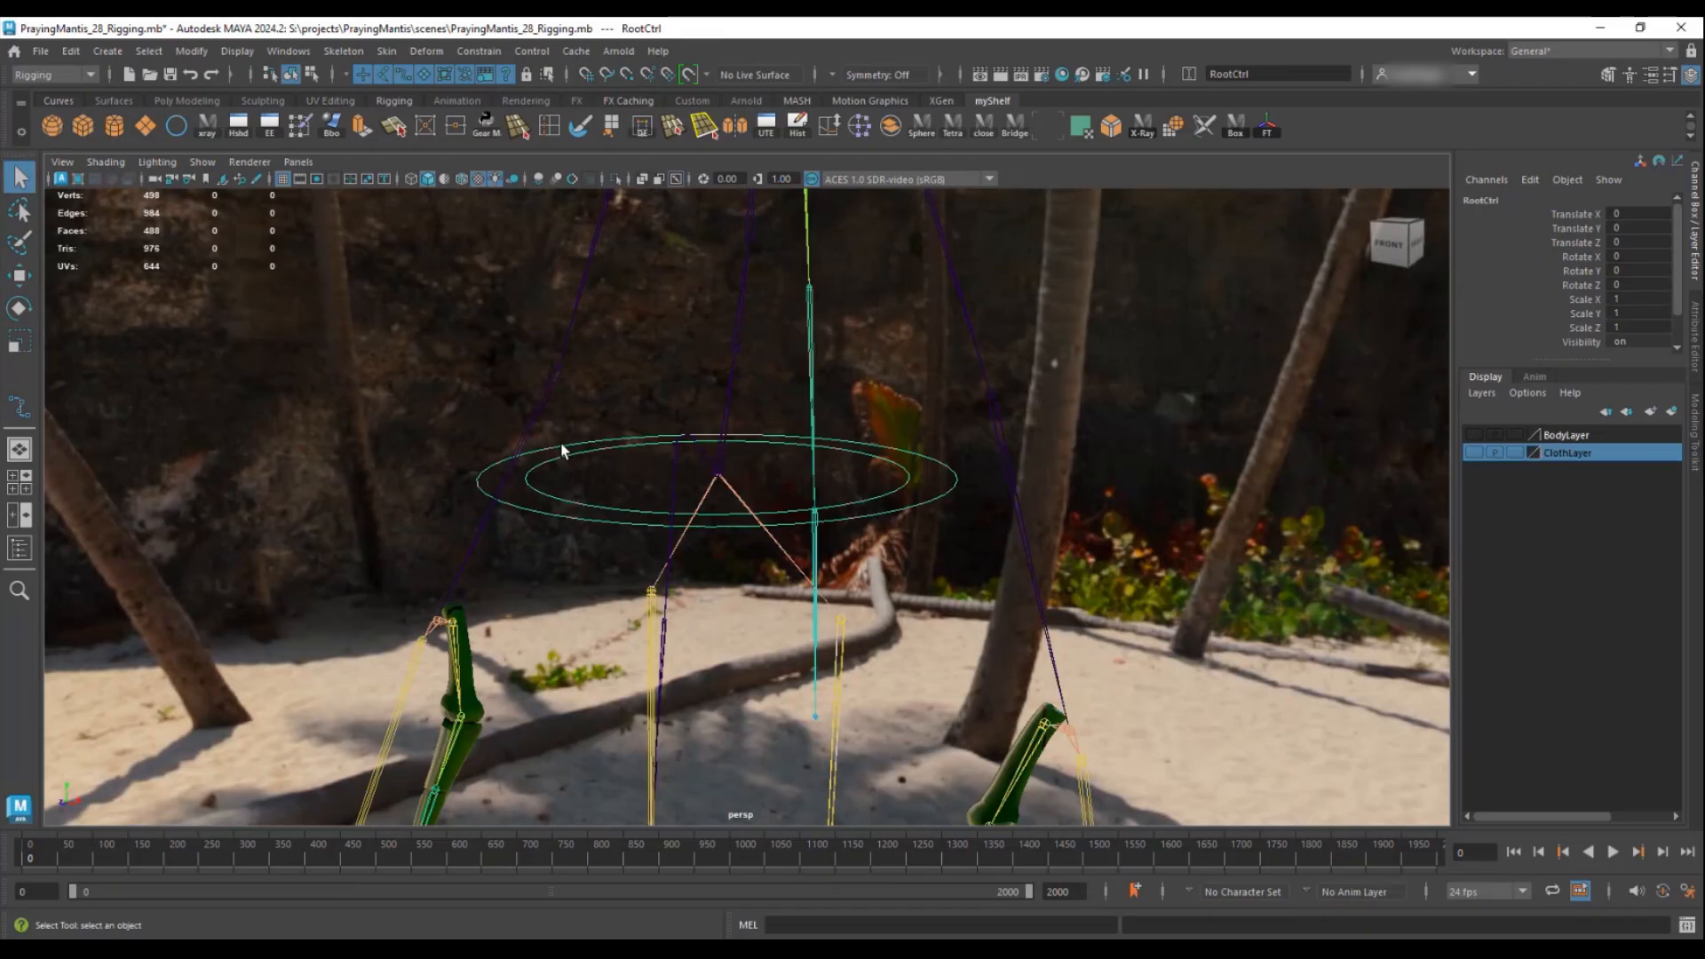
{"action": "left_click", "coordinate": [289, 51]}
{"action": "mouse_move", "coordinate": [299, 141]}
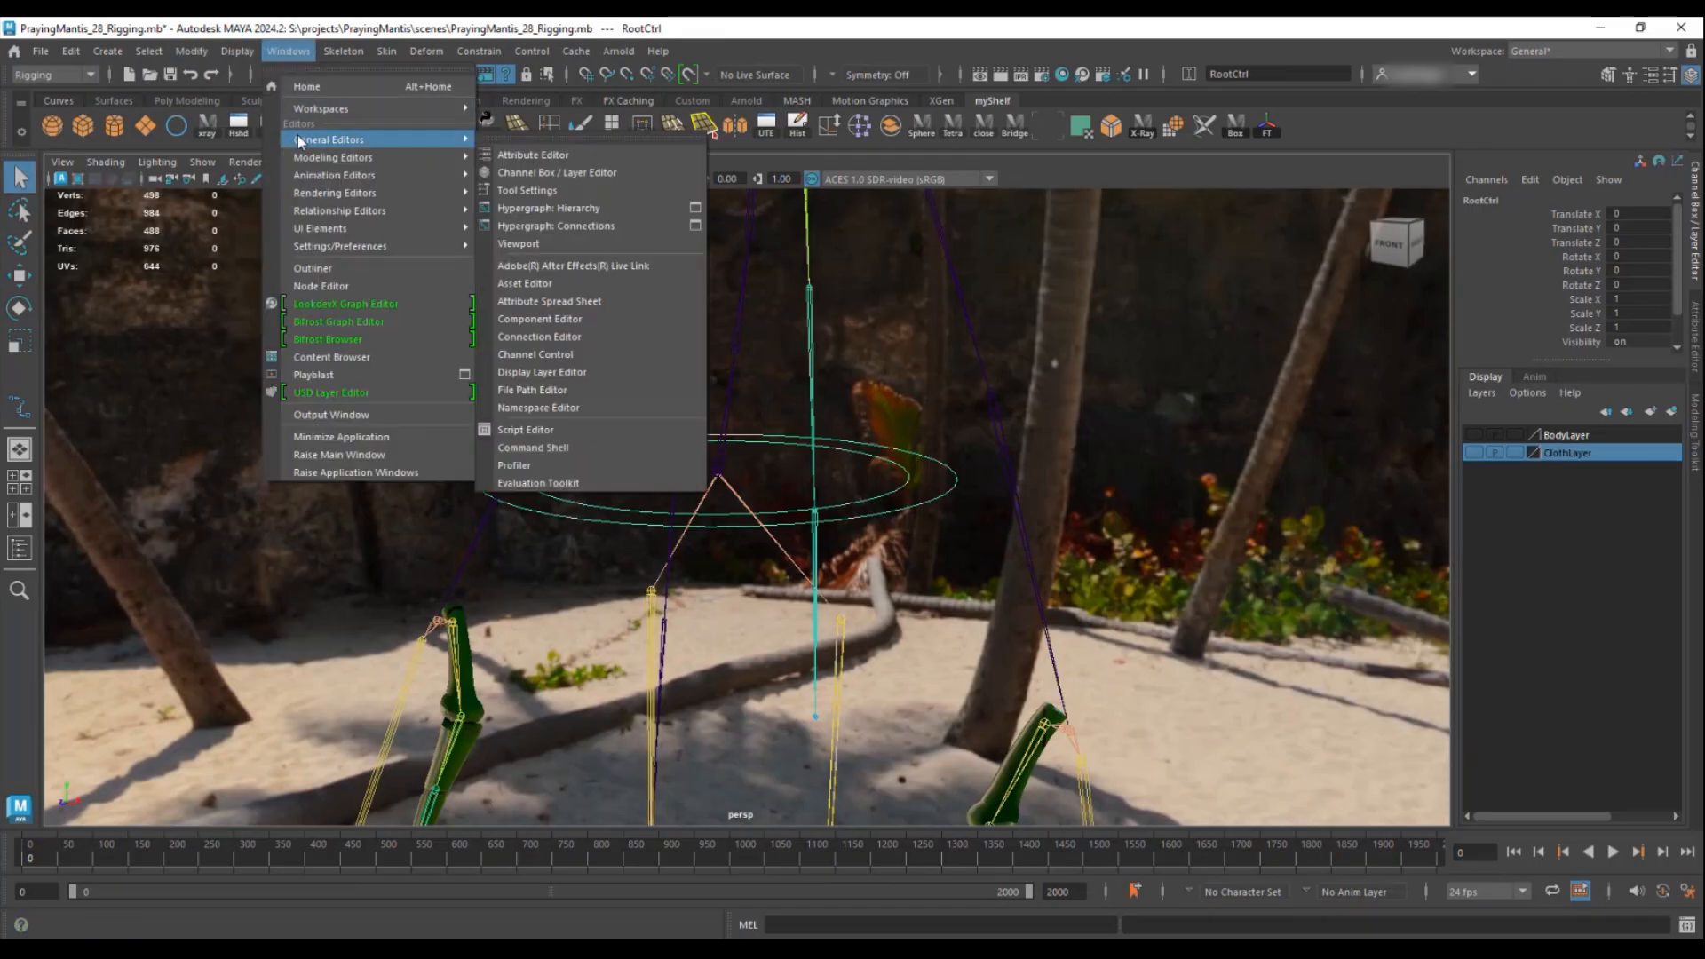
{"action": "left_click", "coordinate": [324, 268]}
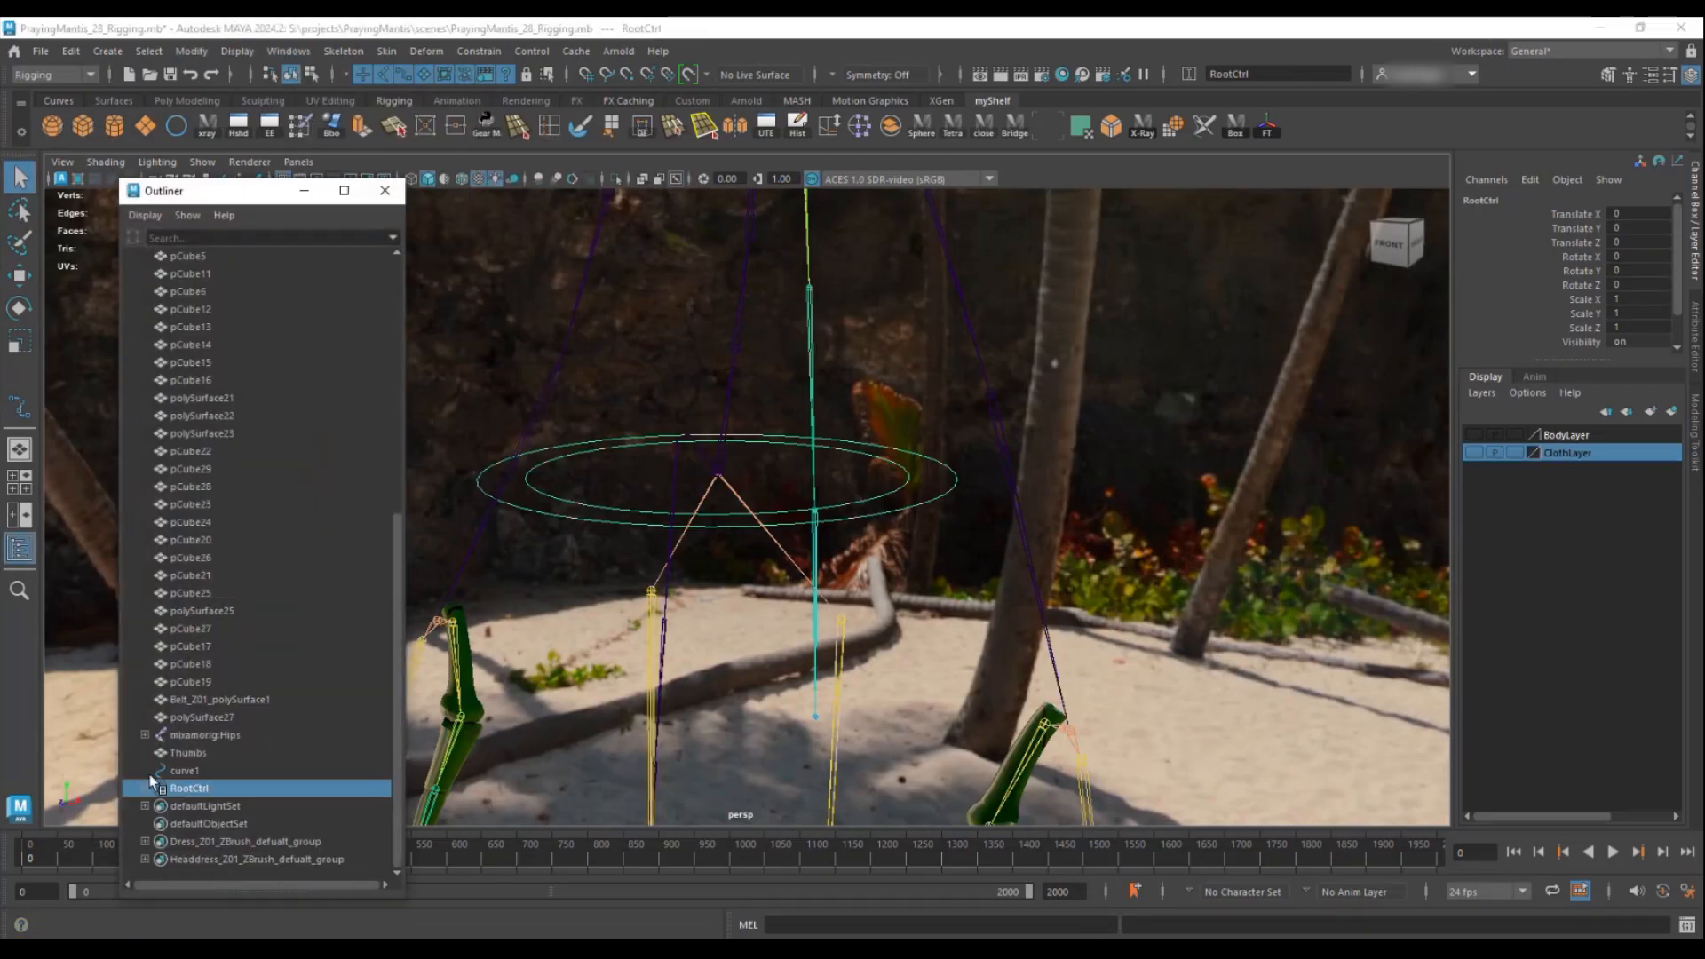
- Expand RootCtrl's hierarchy and parent-constrain the mixamorig:Hips joint to RootCtrl
{"action": "left_click", "coordinate": [146, 788]}
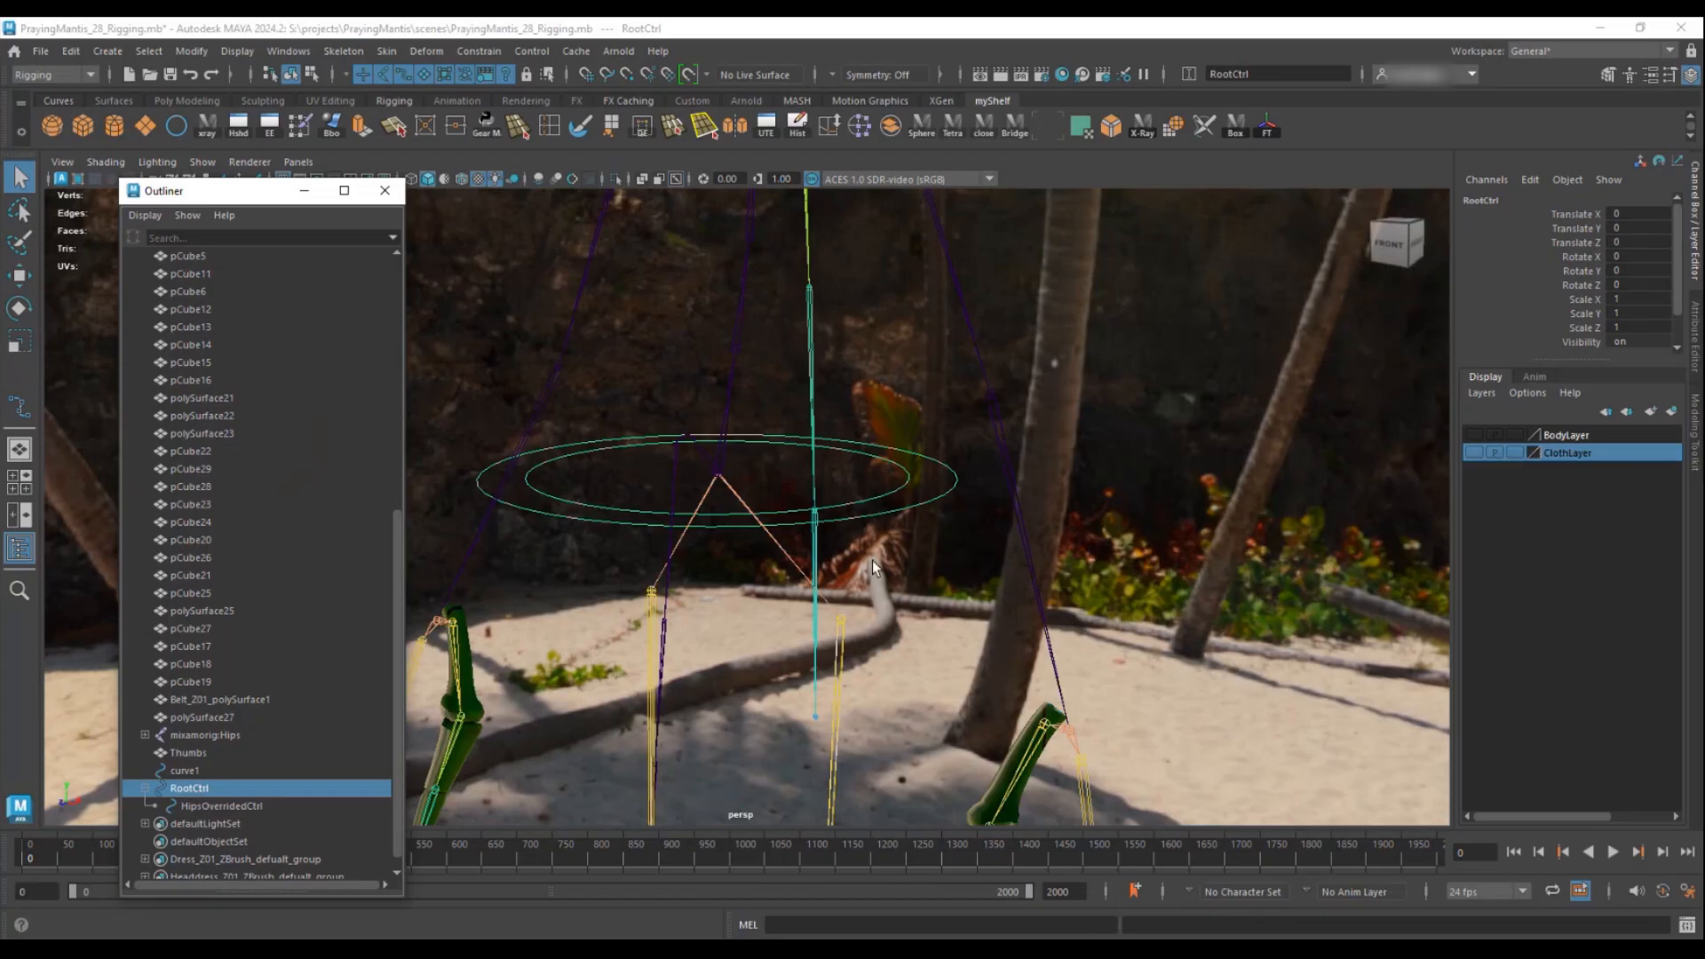
{"action": "left_click", "coordinate": [947, 478]}
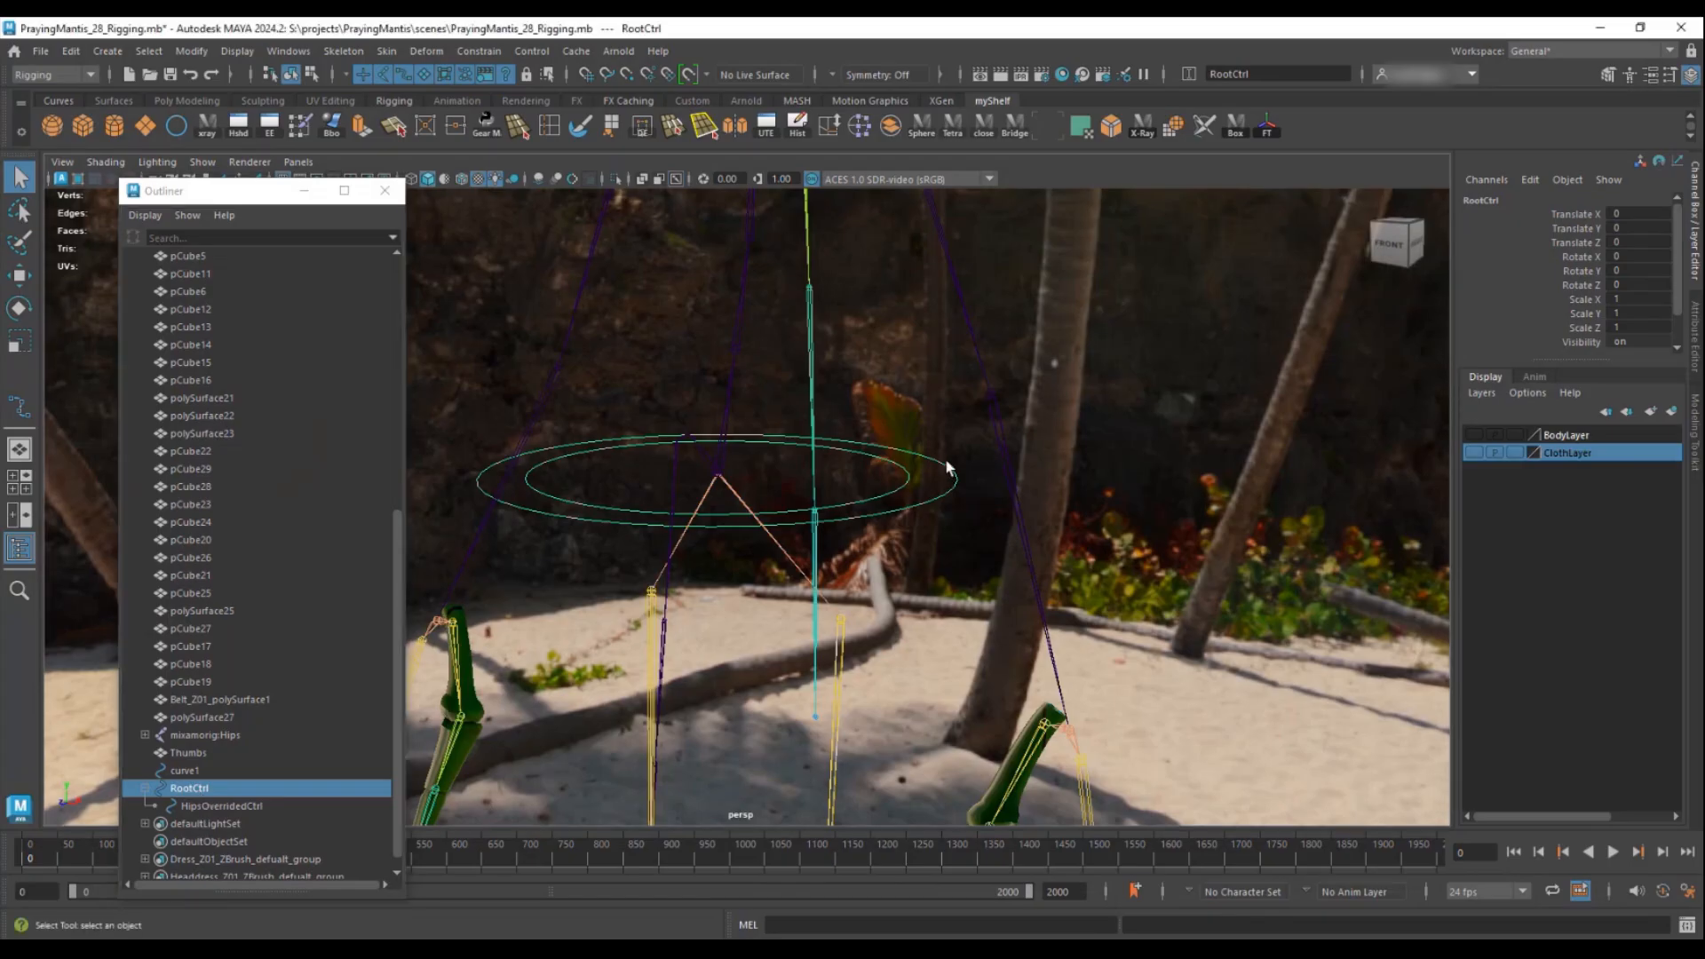
{"action": "left_click", "coordinate": [718, 460], "text": "shift"}
{"action": "left_click_drag", "start_coordinate": [797, 485], "coordinate": [735, 506], "text": "alt"}
{"action": "middle_click_drag", "start_coordinate": [734, 506], "coordinate": [793, 510], "text": "alt"}
{"action": "middle_click_drag", "start_coordinate": [776, 409], "coordinate": [815, 425], "text": "alt"}
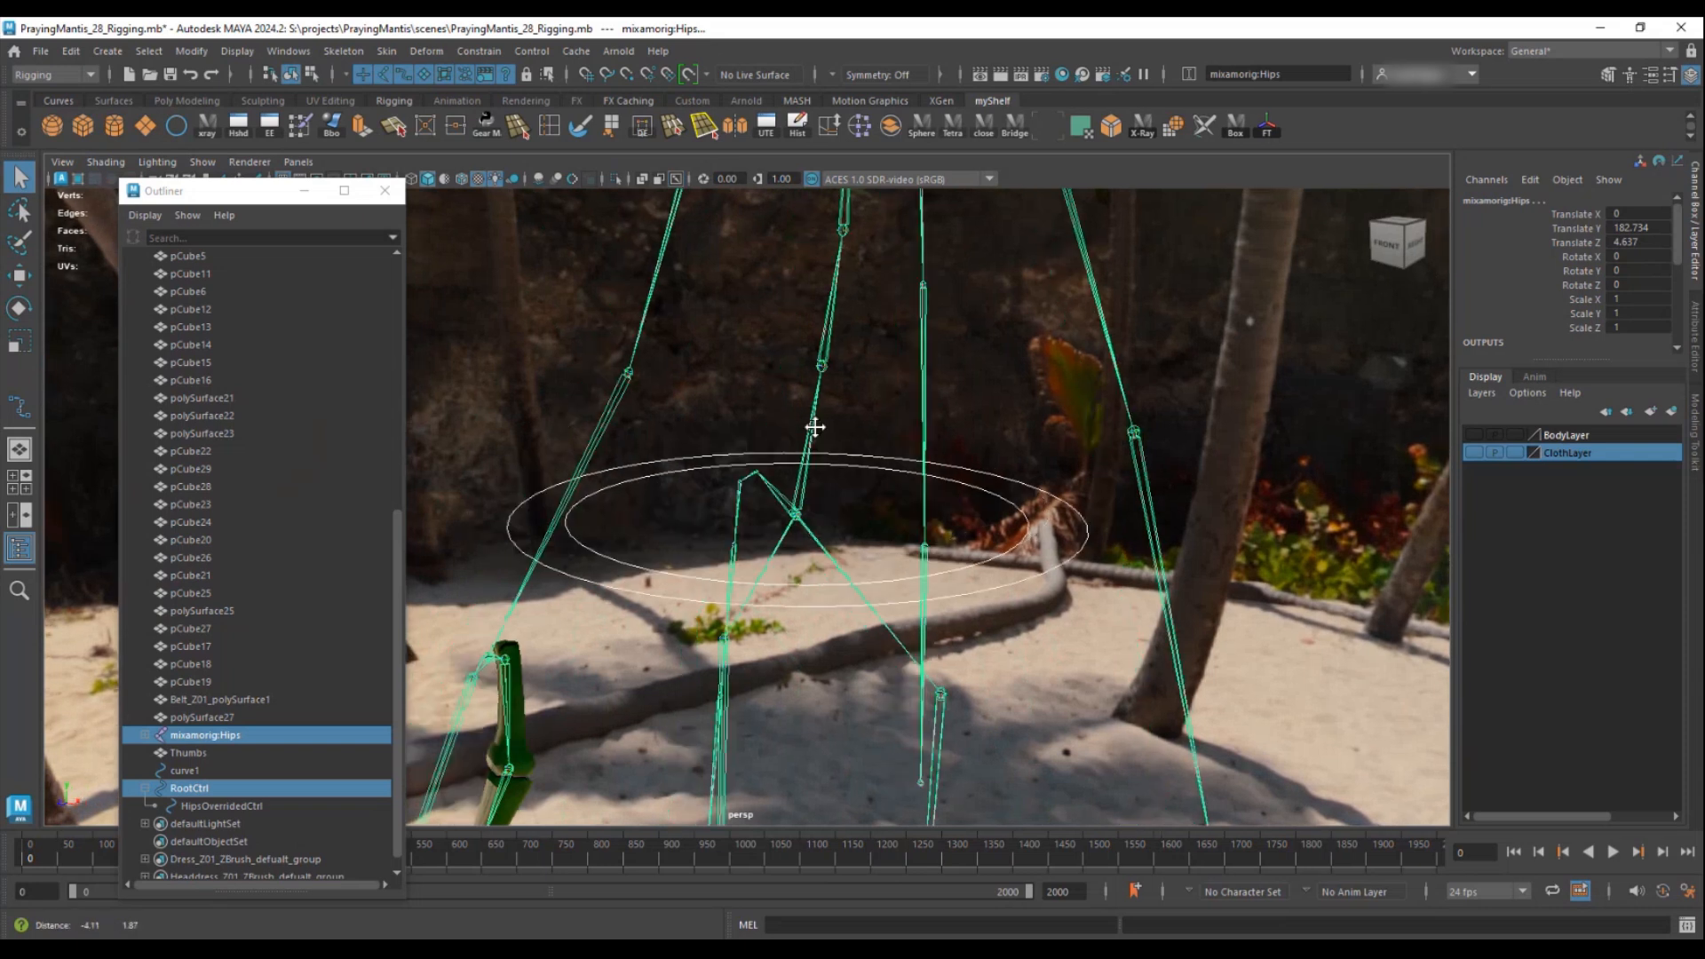
{"action": "right_click_drag", "start_coordinate": [814, 425], "coordinate": [888, 476], "text": "alt"}
{"action": "middle_click_drag", "start_coordinate": [851, 448], "coordinate": [835, 440], "text": "alt"}
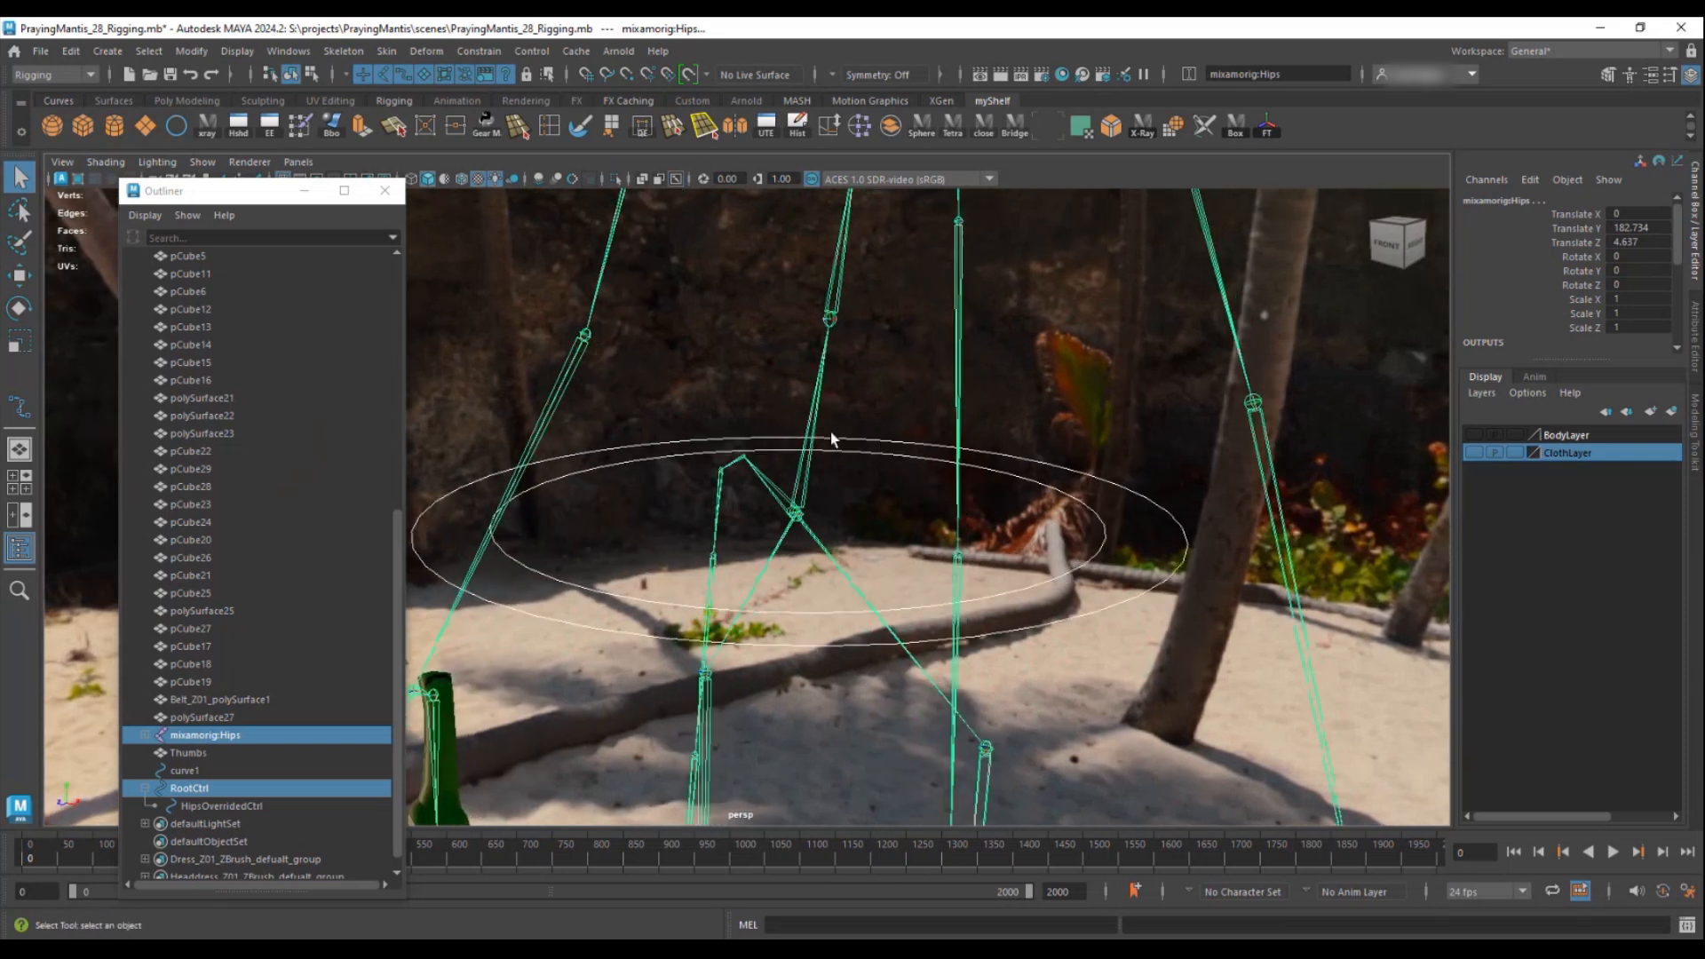
{"action": "left_click", "coordinate": [480, 51]}
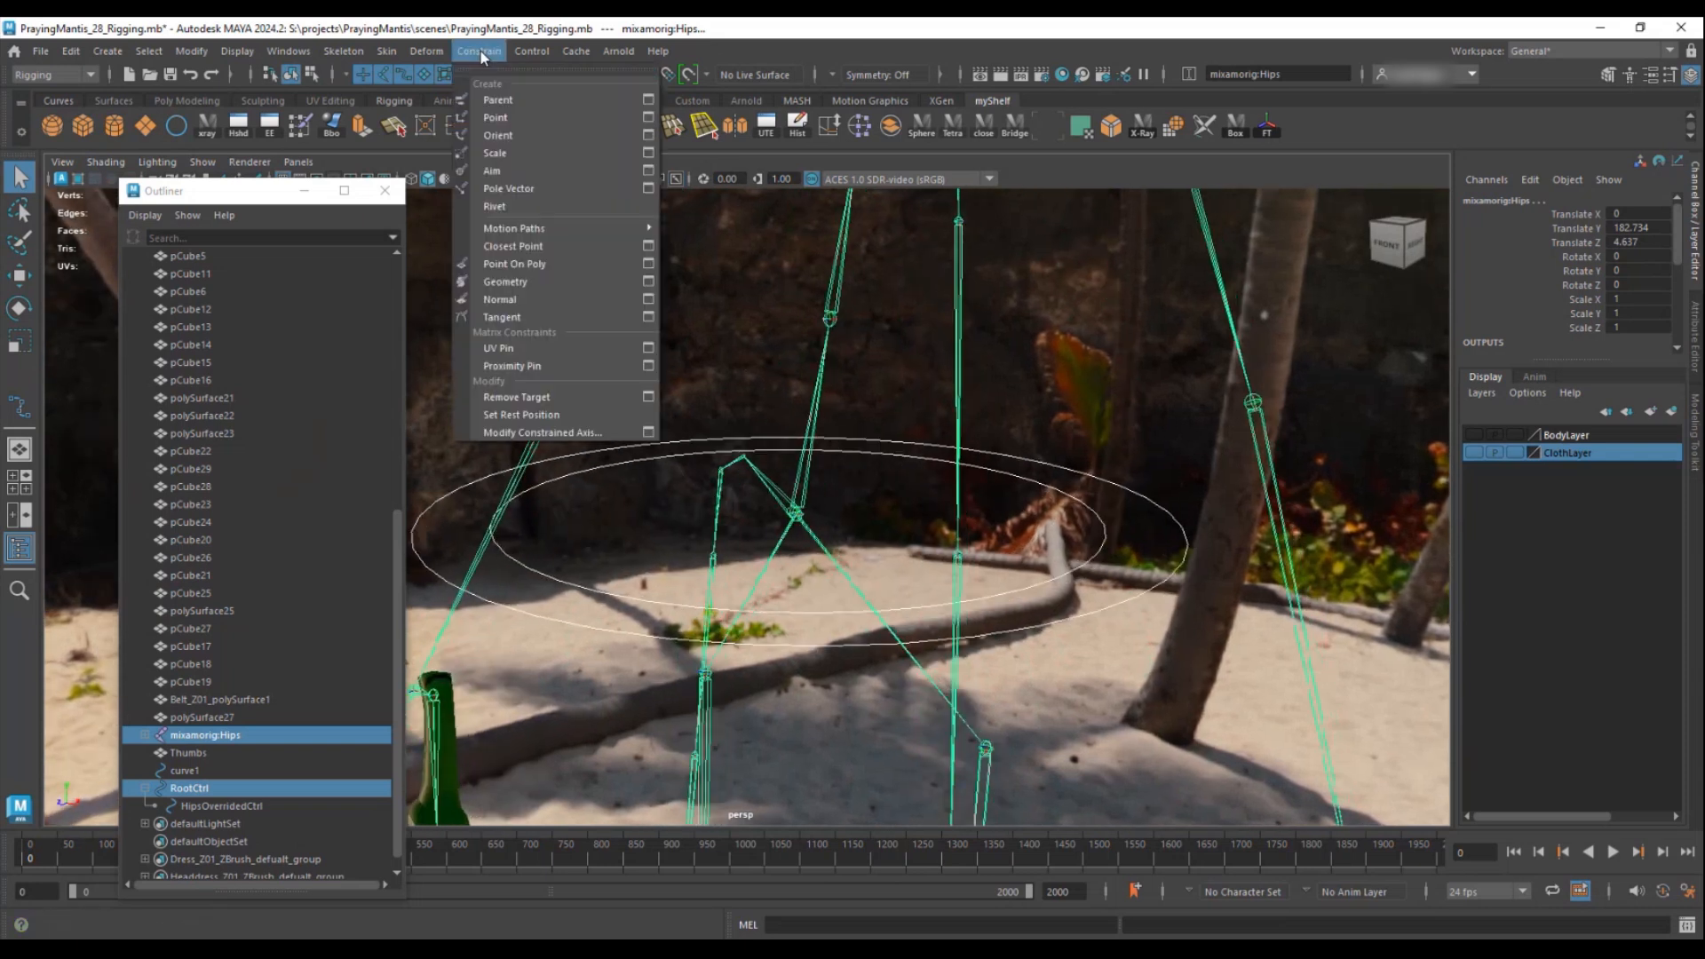
{"action": "left_click", "coordinate": [500, 103]}
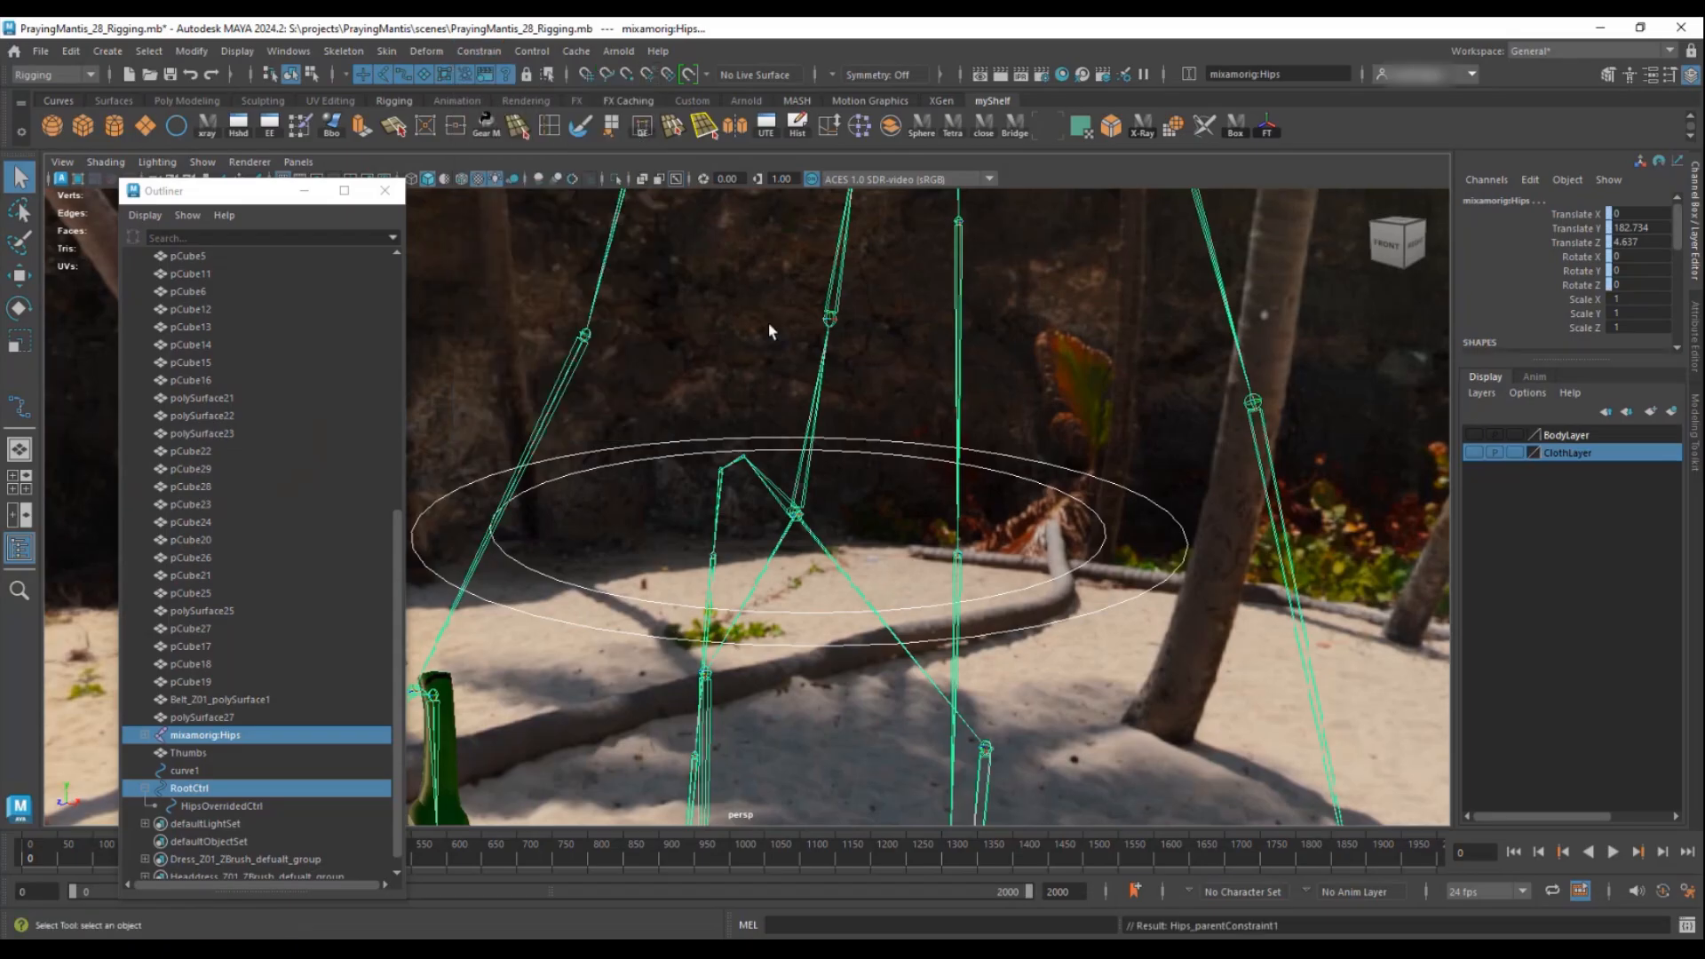
{"action": "right_click_drag", "start_coordinate": [898, 408], "coordinate": [830, 407], "text": "alt"}
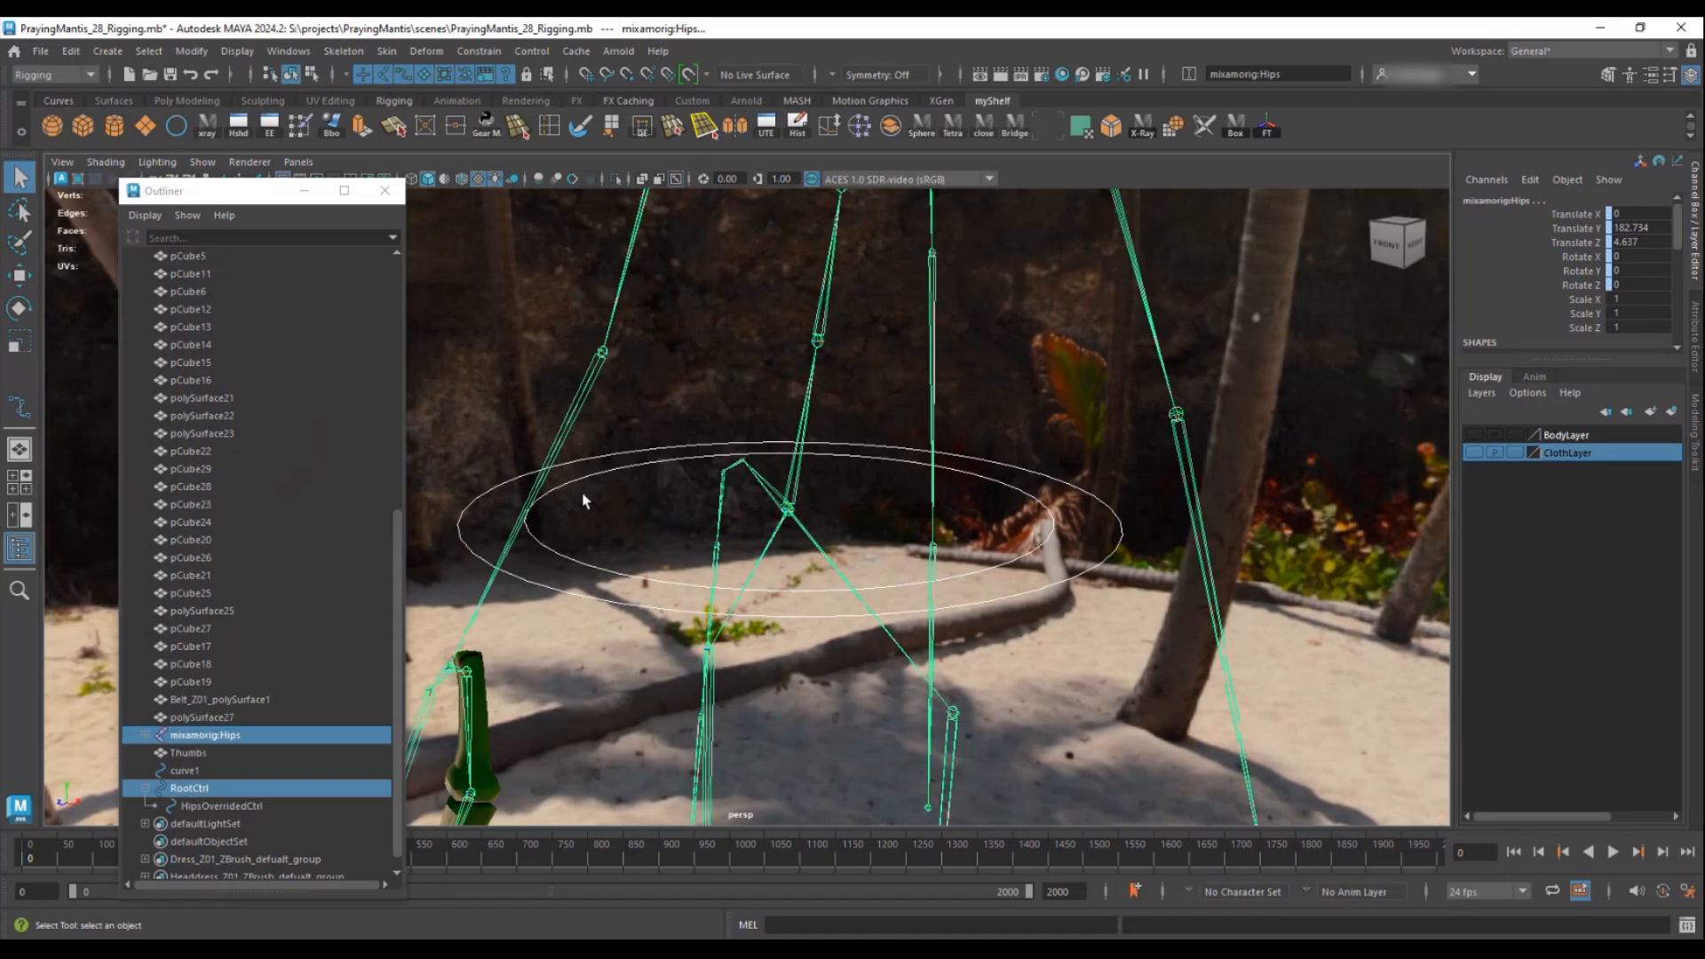
- Test the parent constraint by rotating and moving RootCtrl, and undo both transforms
{"action": "left_click", "coordinate": [602, 461]}
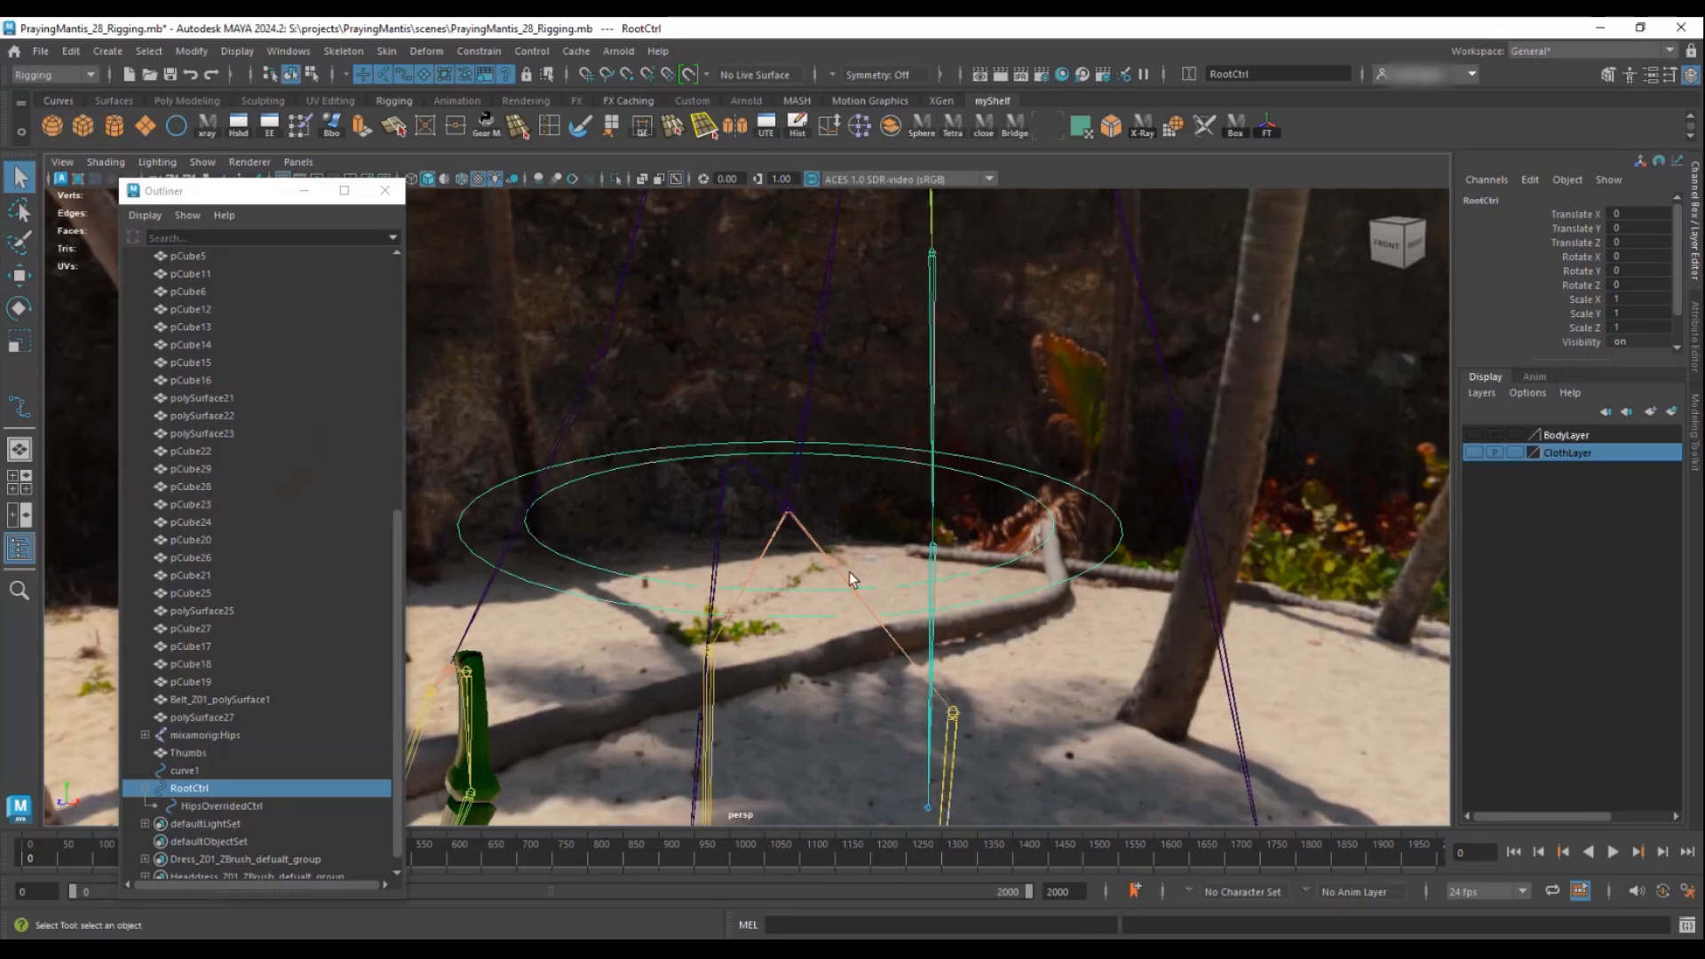
{"action": "key", "text": "e"}
{"action": "left_click_drag", "start_coordinate": [845, 465], "coordinate": [815, 418]}
{"action": "key", "text": "ctrl+z"}
{"action": "key", "text": "ctrl+z"}
{"action": "key", "text": "ctrl+z"}
{"action": "key", "text": "ctrl+z"}
{"action": "key", "text": "ctrl+z"}
{"action": "key", "text": "w"}
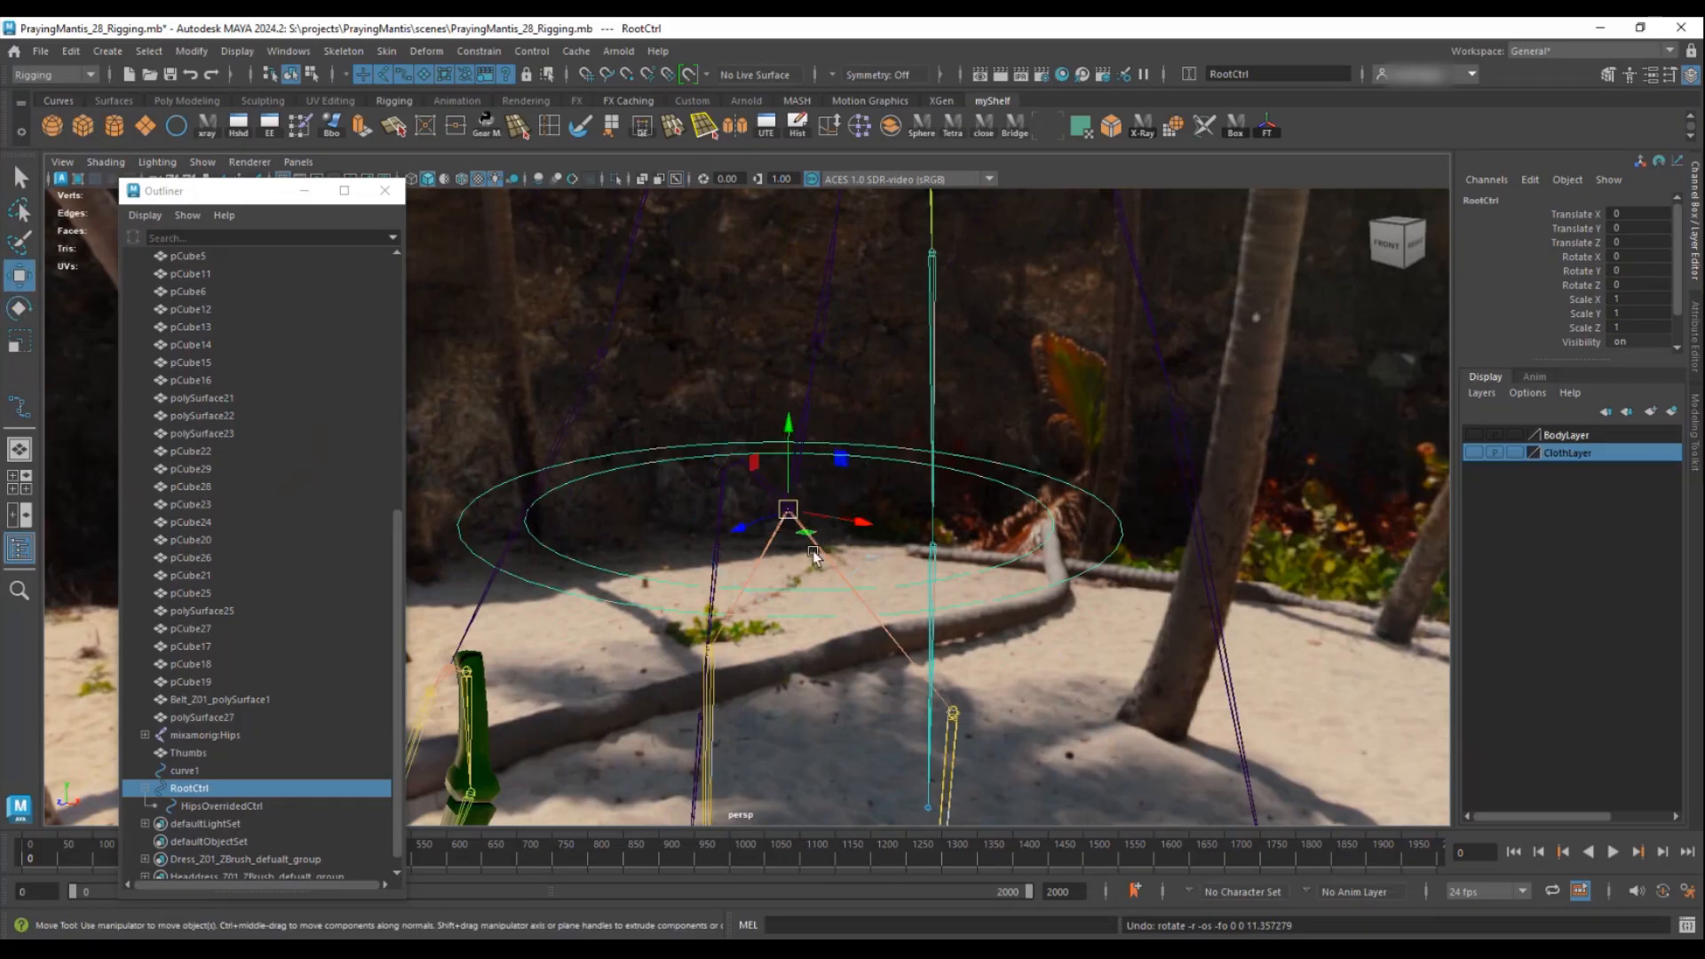
{"action": "mouse_move", "coordinate": [790, 511]}
{"action": "left_mouse_down"}
{"action": "mouse_move", "coordinate": [820, 523]}
{"action": "mouse_move", "coordinate": [792, 525]}
{"action": "left_mouse_up"}
{"action": "key", "text": "ctrl+z"}
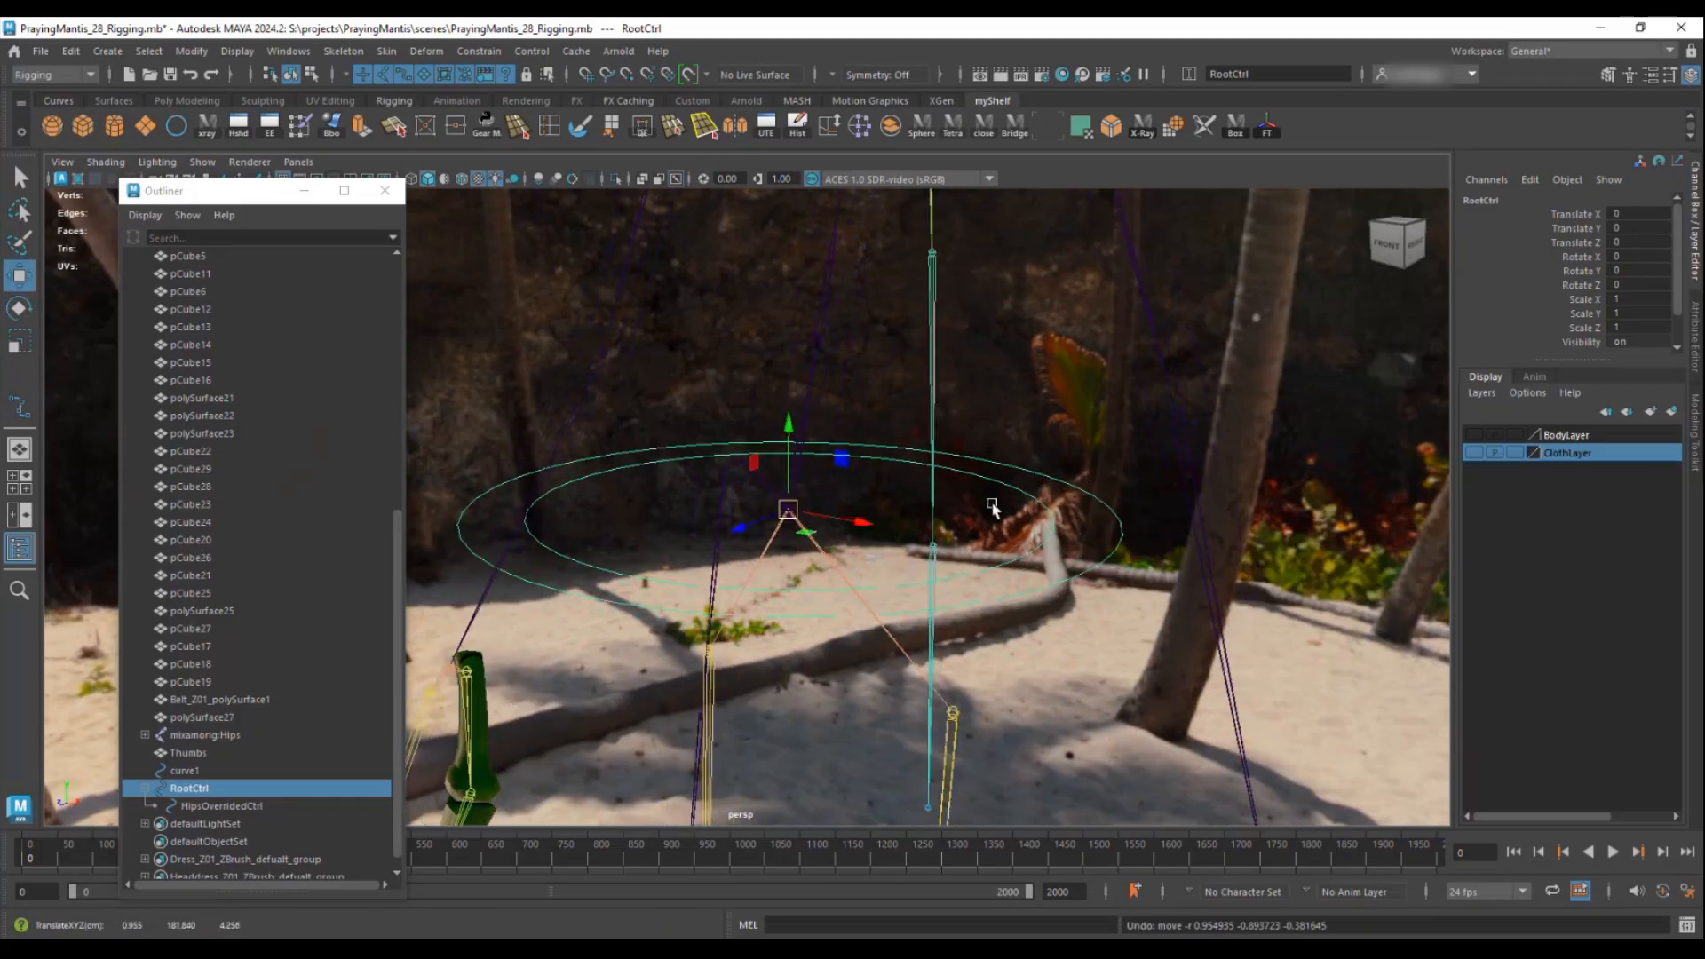
- Orient-constrain joint1 at the hips to its driver HipsOverridedCtrl
{"action": "key", "text": "Down"}
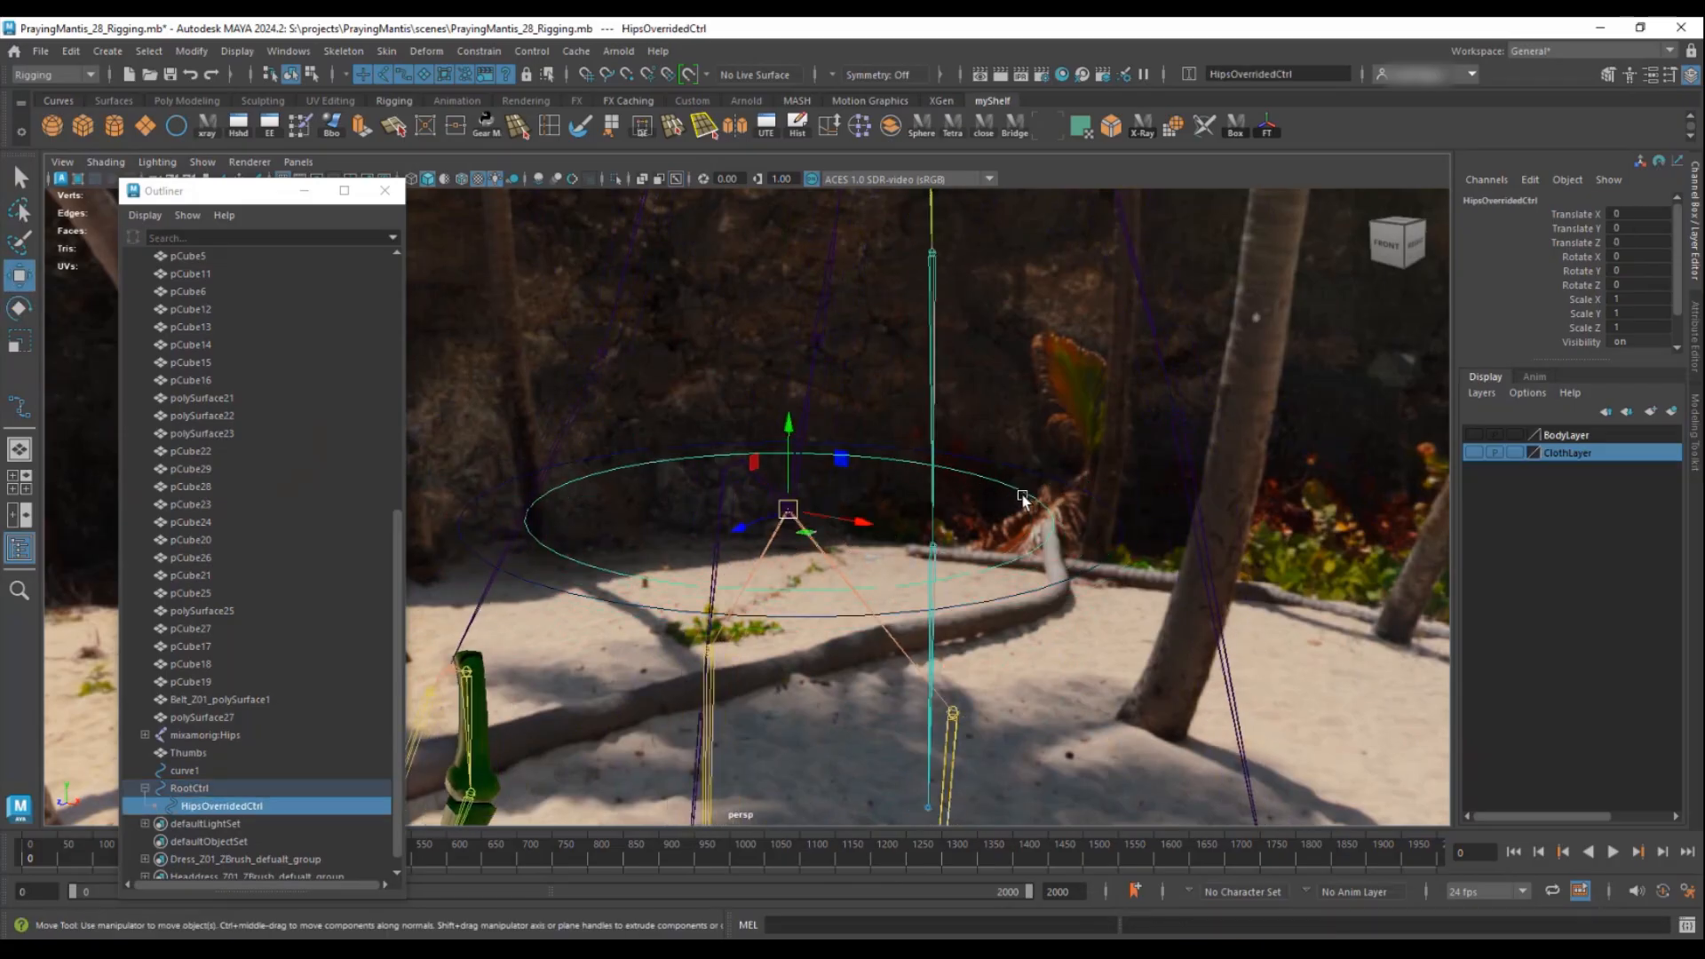
{"action": "key", "text": "q"}
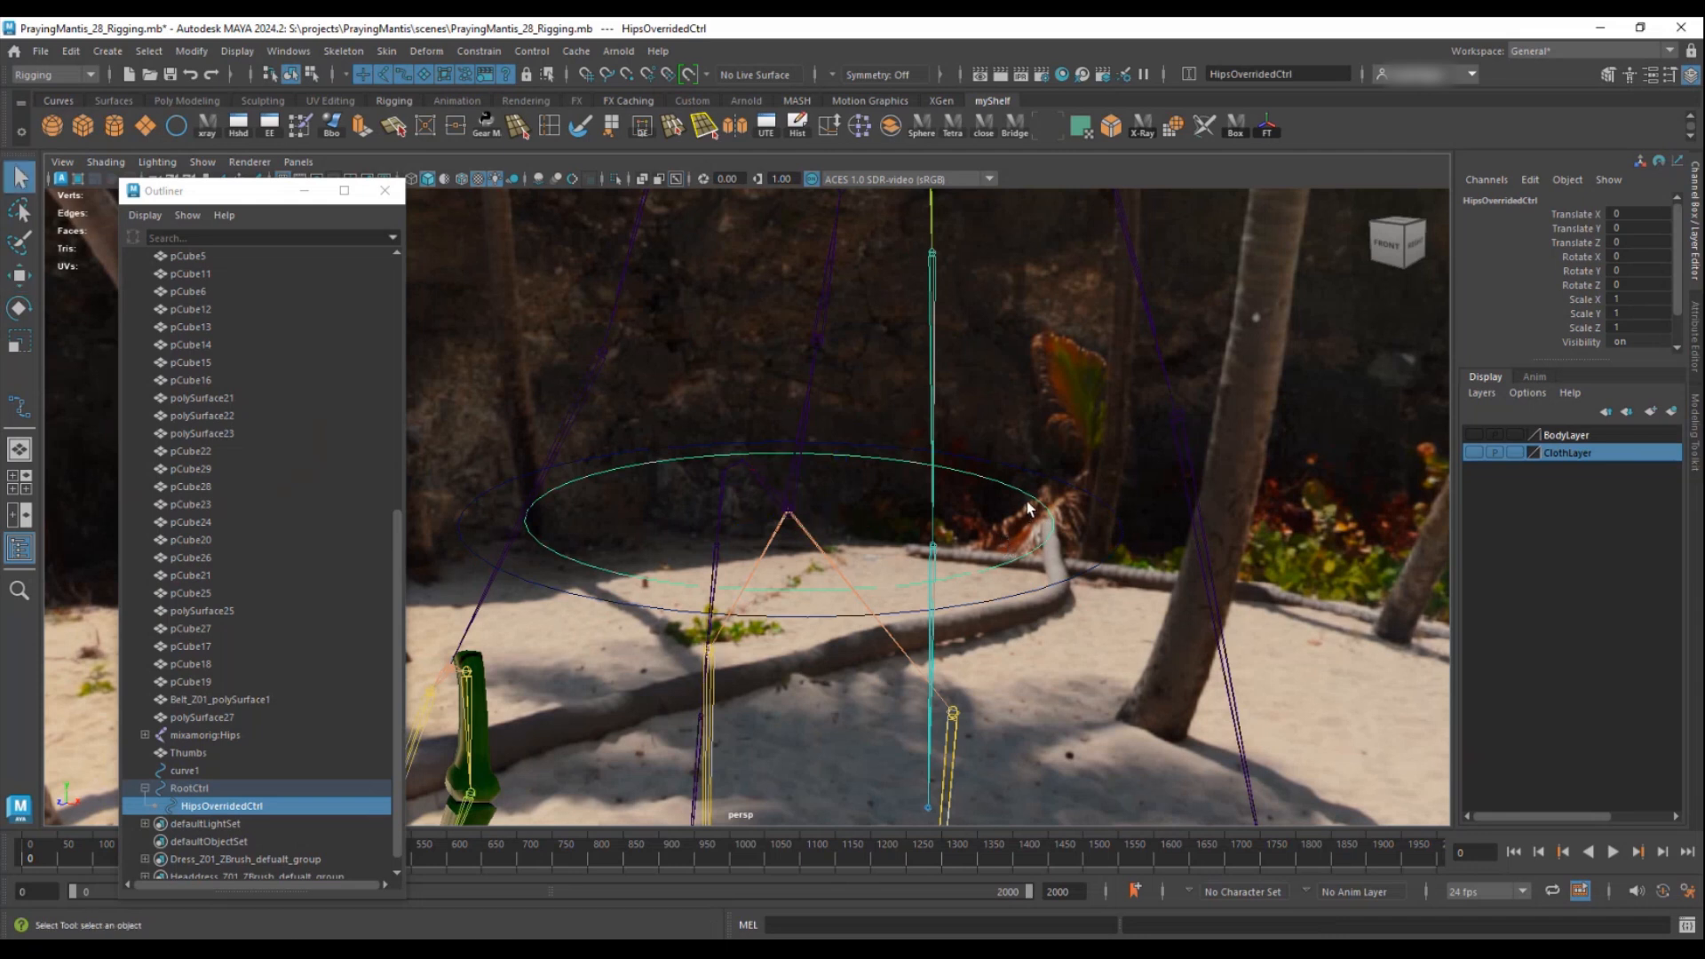
{"action": "left_click", "coordinate": [803, 529]}
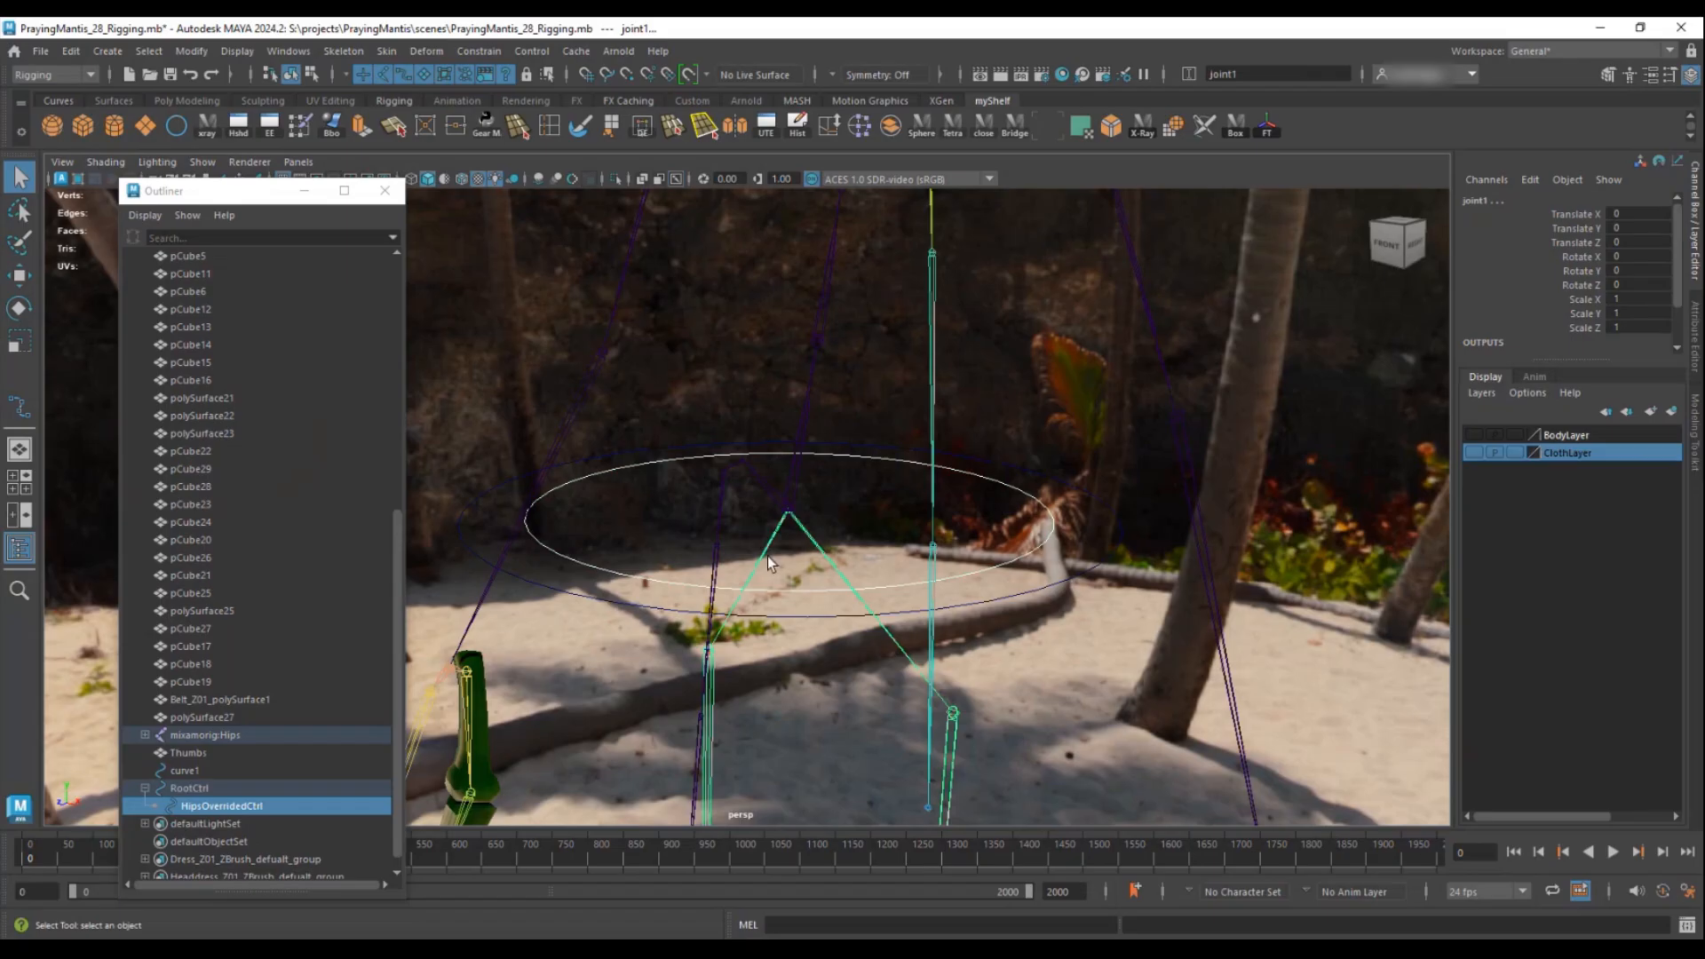
{"action": "left_click", "coordinate": [479, 50]}
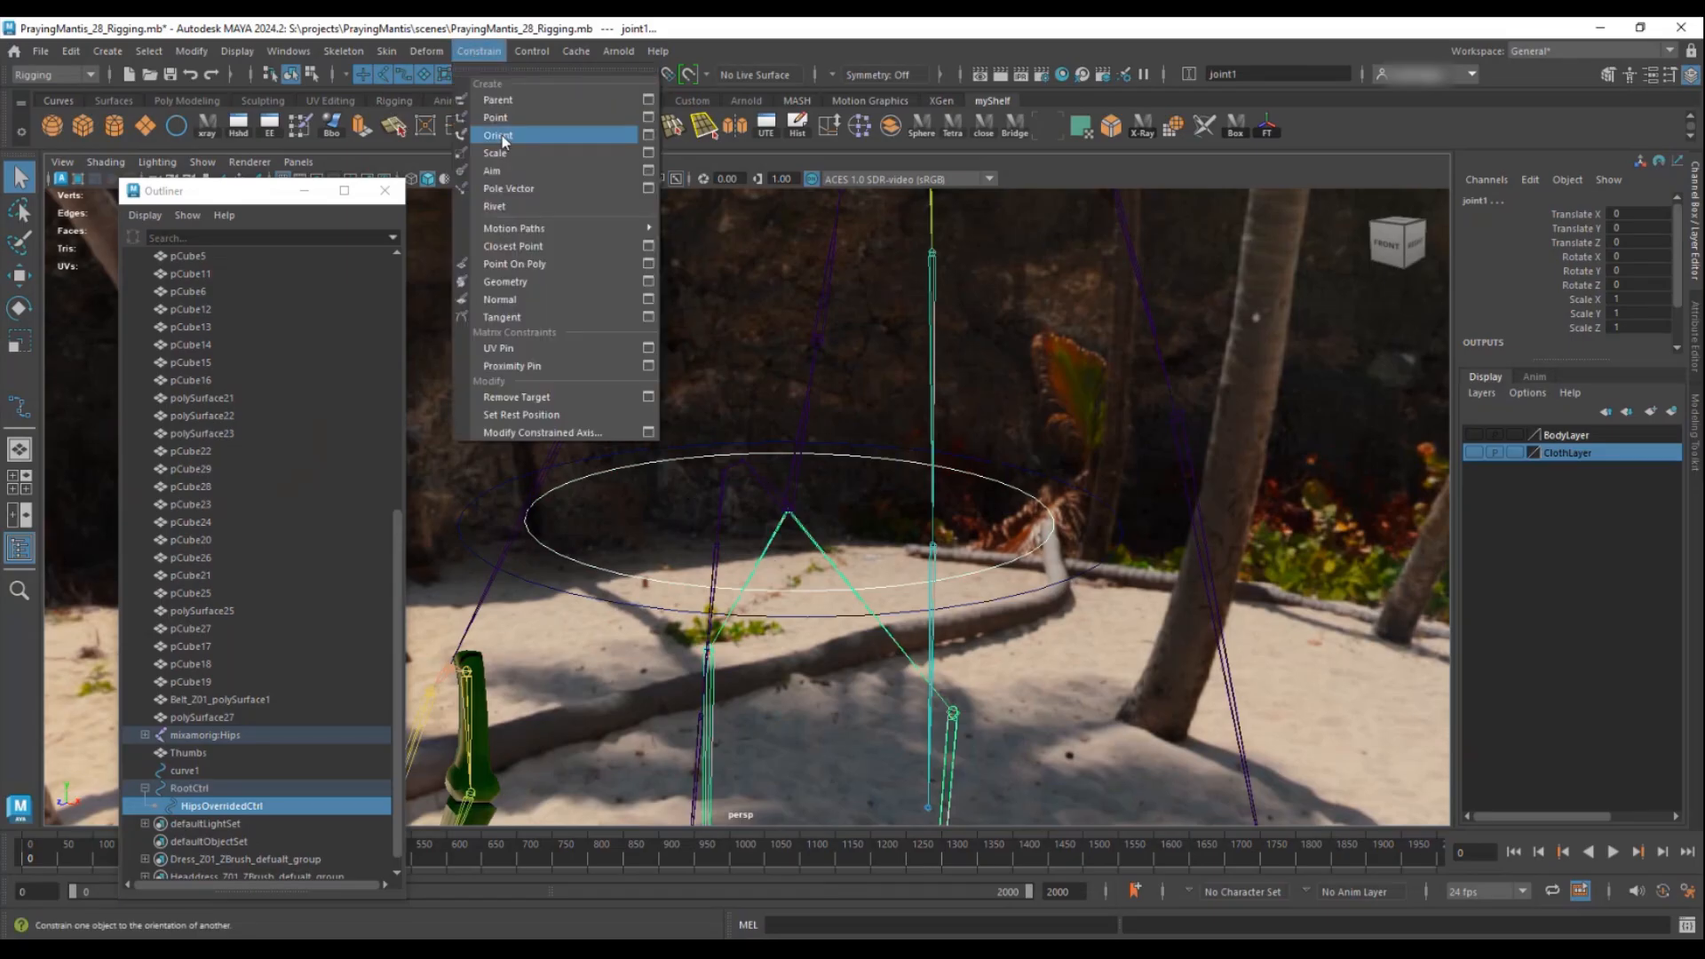
{"action": "left_click", "coordinate": [498, 136]}
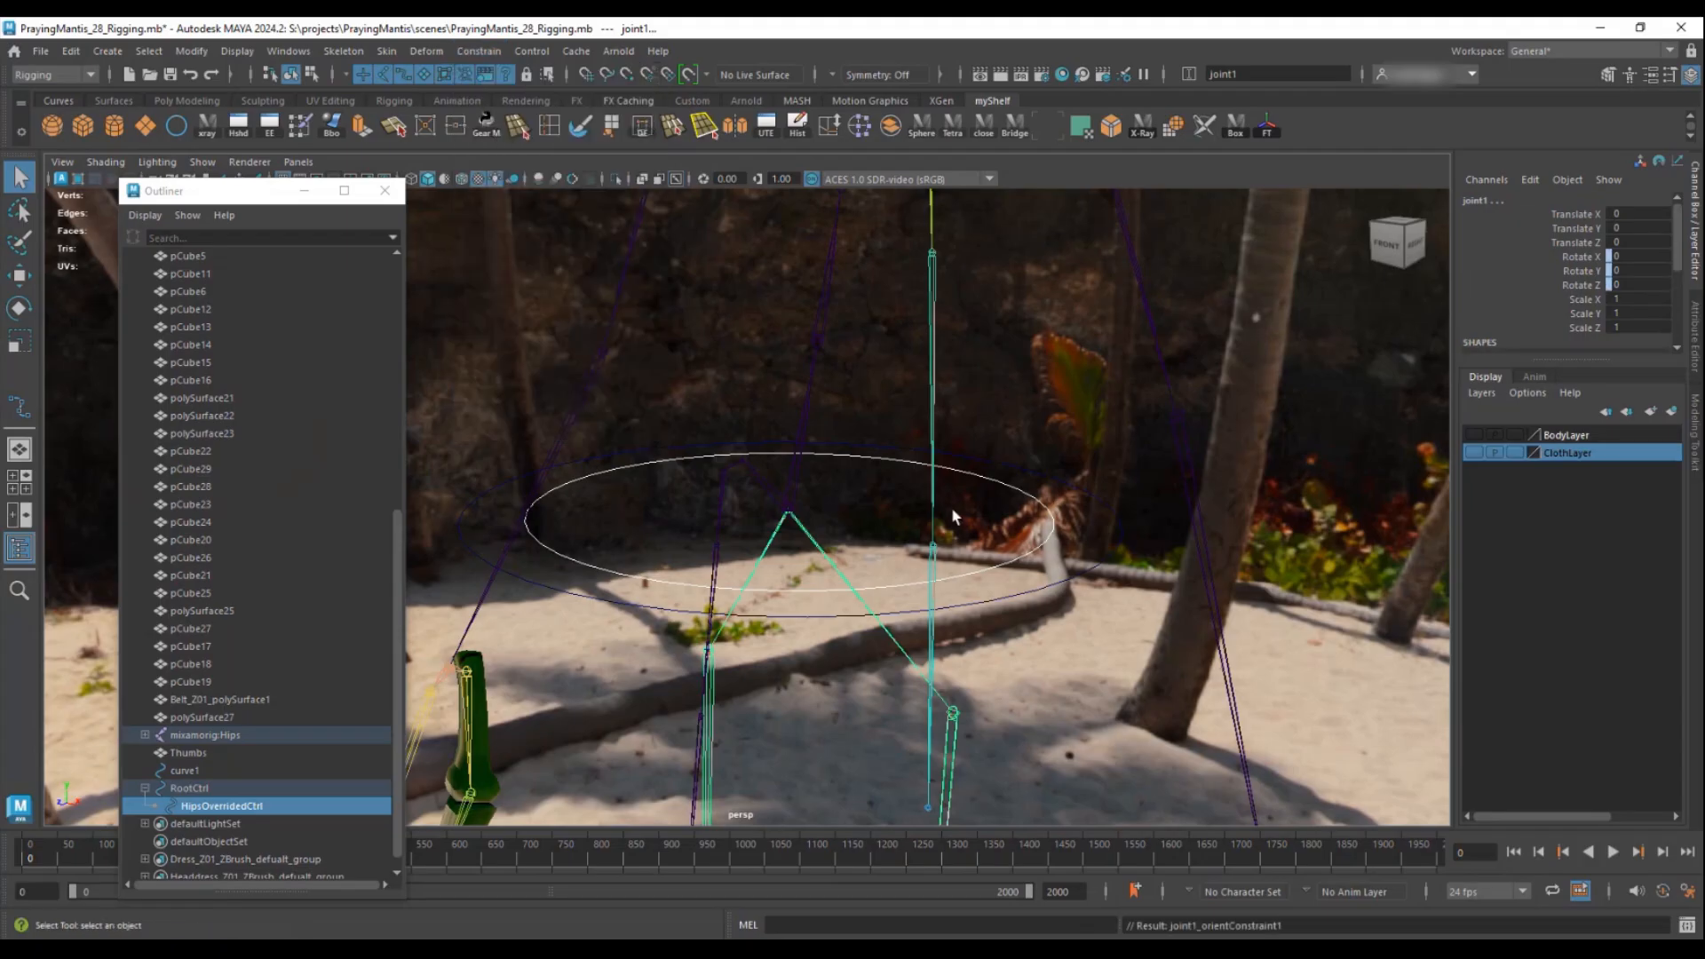
- Test the orient constraint by rotating HipsOverridedCtrl, and undo the rotation
{"action": "left_click", "coordinate": [1048, 513]}
{"action": "key", "text": "e"}
{"action": "mouse_move", "coordinate": [840, 469]}
{"action": "left_mouse_down"}
{"action": "mouse_move", "coordinate": [813, 453]}
{"action": "mouse_move", "coordinate": [825, 493]}
{"action": "left_mouse_up"}
{"action": "key", "text": "ctrl+z"}
{"action": "left_click_drag", "start_coordinate": [982, 531], "coordinate": [1007, 531], "text": "alt"}
{"action": "right_click_drag", "start_coordinate": [1009, 533], "coordinate": [1115, 486], "text": "alt"}
{"action": "left_click_drag", "start_coordinate": [1116, 484], "coordinate": [927, 494], "text": "alt"}
{"action": "middle_click_drag", "start_coordinate": [926, 493], "coordinate": [1047, 559], "text": "alt"}
{"action": "left_click_drag", "start_coordinate": [1047, 560], "coordinate": [1078, 551], "text": "alt"}
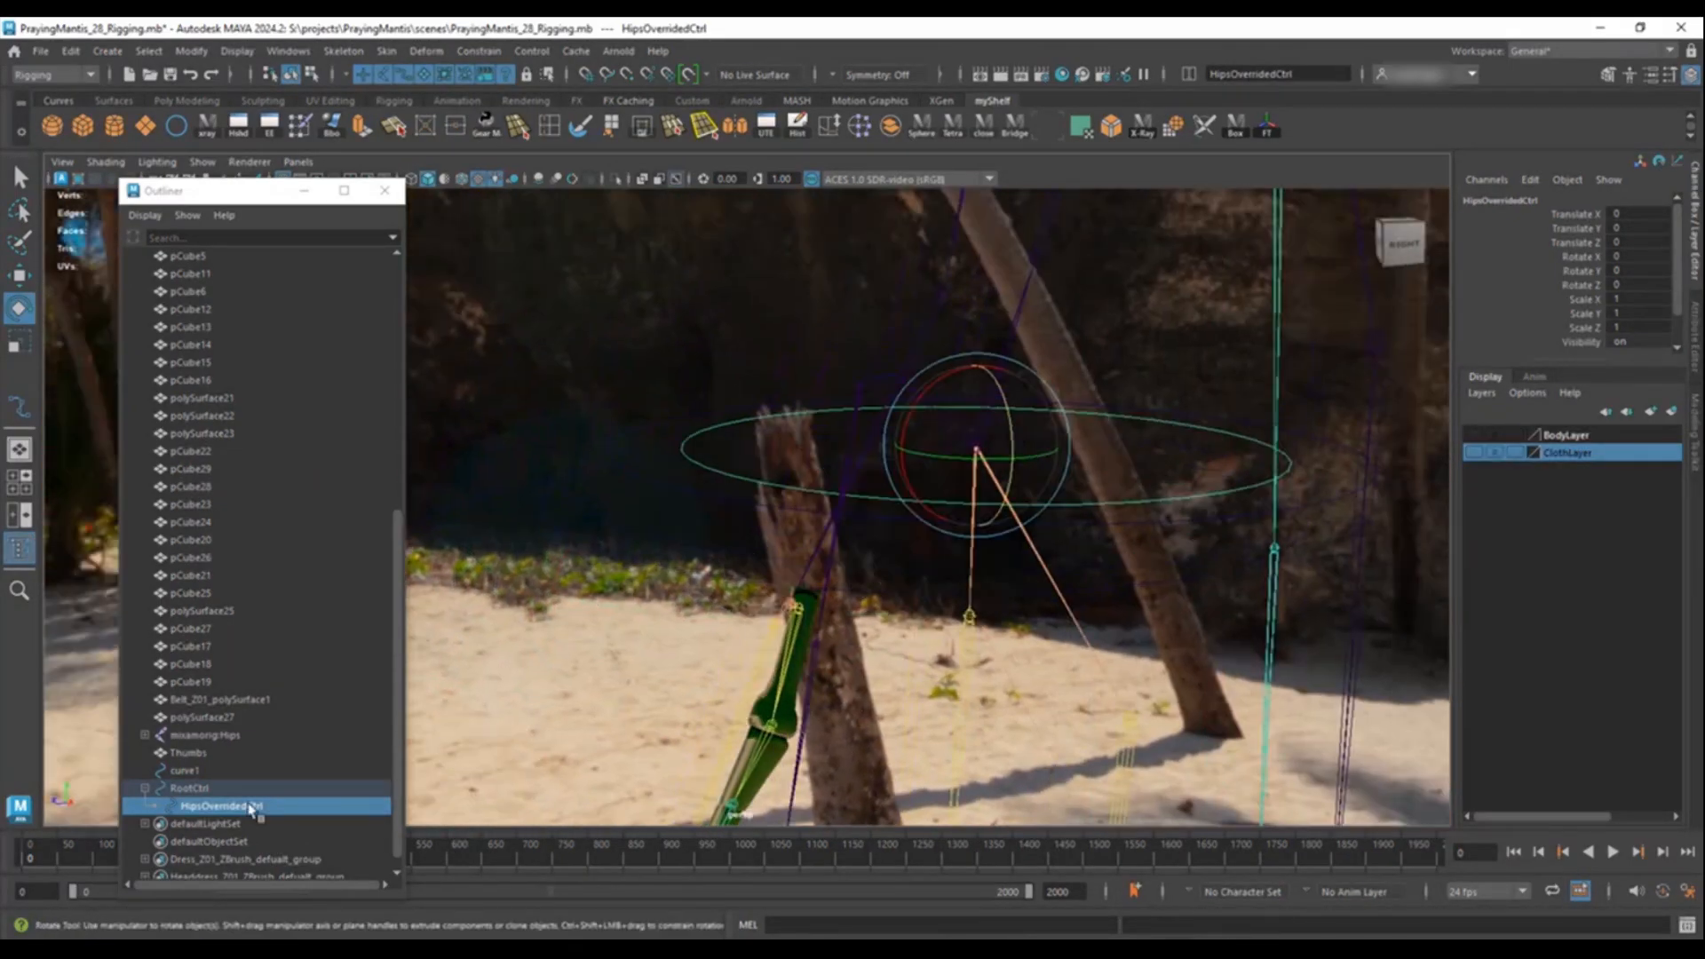
- Put the sky dome light aiSkyDomeLight1 in a new display layer and hide that layer
{"action": "left_click", "coordinate": [1091, 365]}
{"action": "left_click_drag", "start_coordinate": [1091, 382], "coordinate": [1271, 411], "text": "alt"}
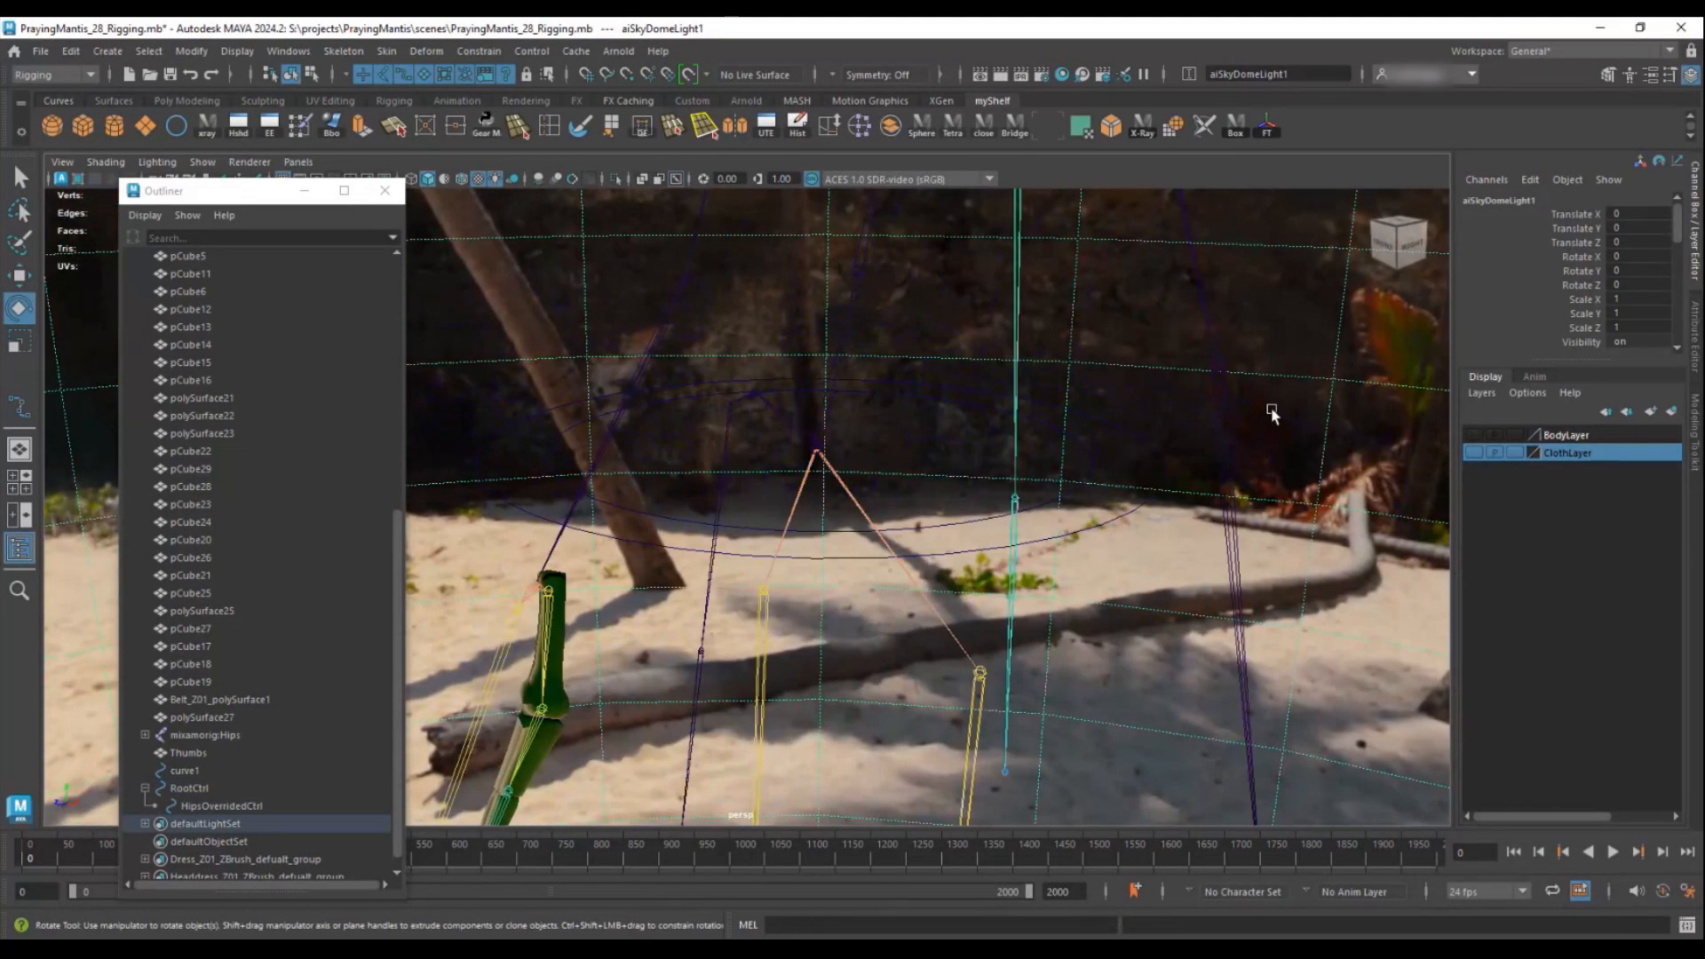
{"action": "left_click", "coordinate": [992, 394]}
{"action": "left_click_drag", "start_coordinate": [989, 391], "coordinate": [1148, 341], "text": "alt"}
{"action": "left_click", "coordinate": [1145, 342]}
{"action": "key", "text": "Delete"}
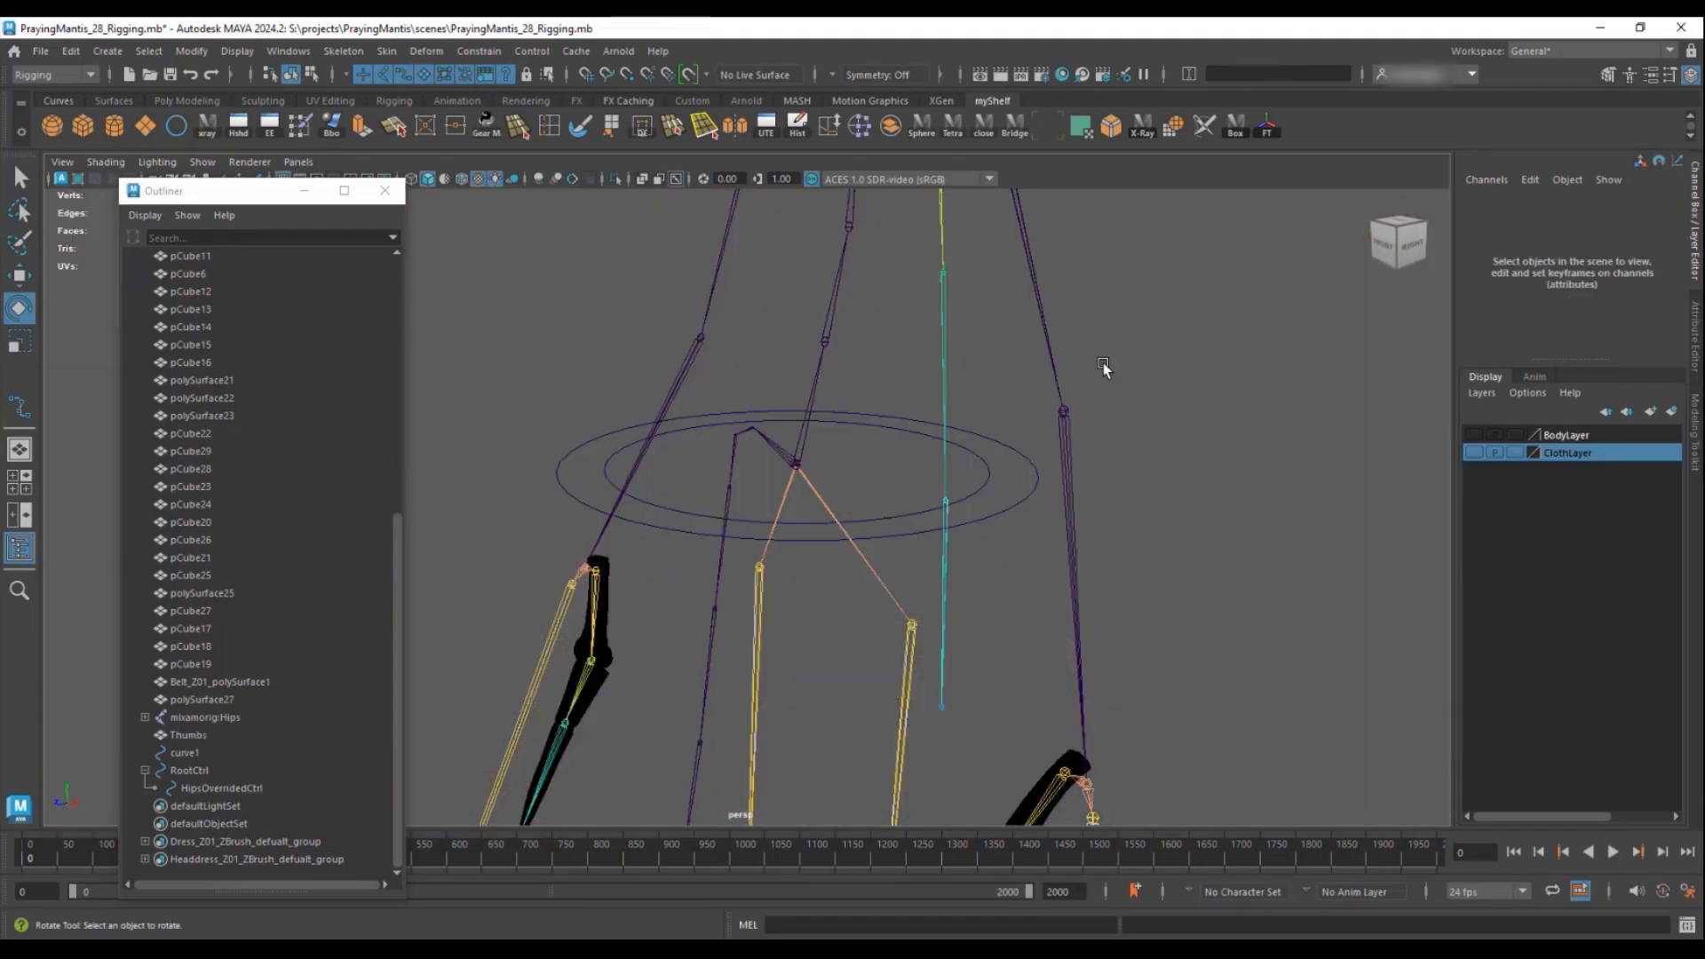
{"action": "key", "text": "ctrl+z"}
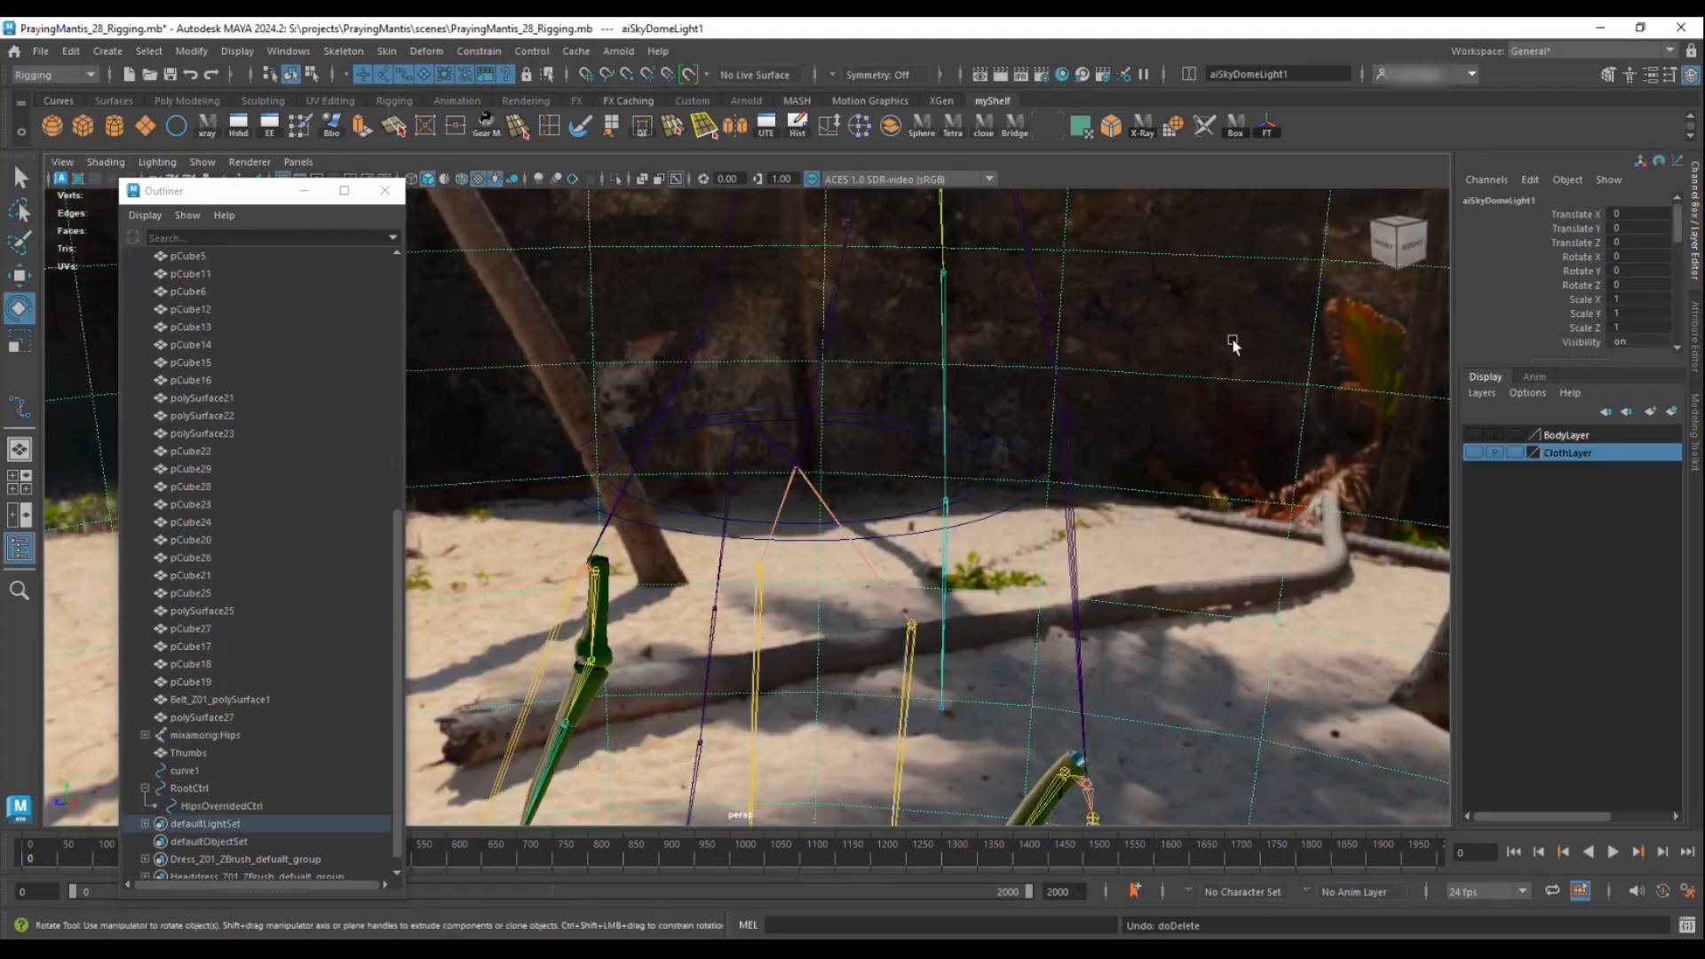
{"action": "left_click", "coordinate": [1672, 411]}
{"action": "left_click", "coordinate": [1477, 437]}
- Select the Thumbs mesh and add it to the hidden BodyLayer
{"action": "left_click_drag", "start_coordinate": [852, 370], "coordinate": [621, 543], "text": "alt"}
{"action": "left_click", "coordinate": [620, 542]}
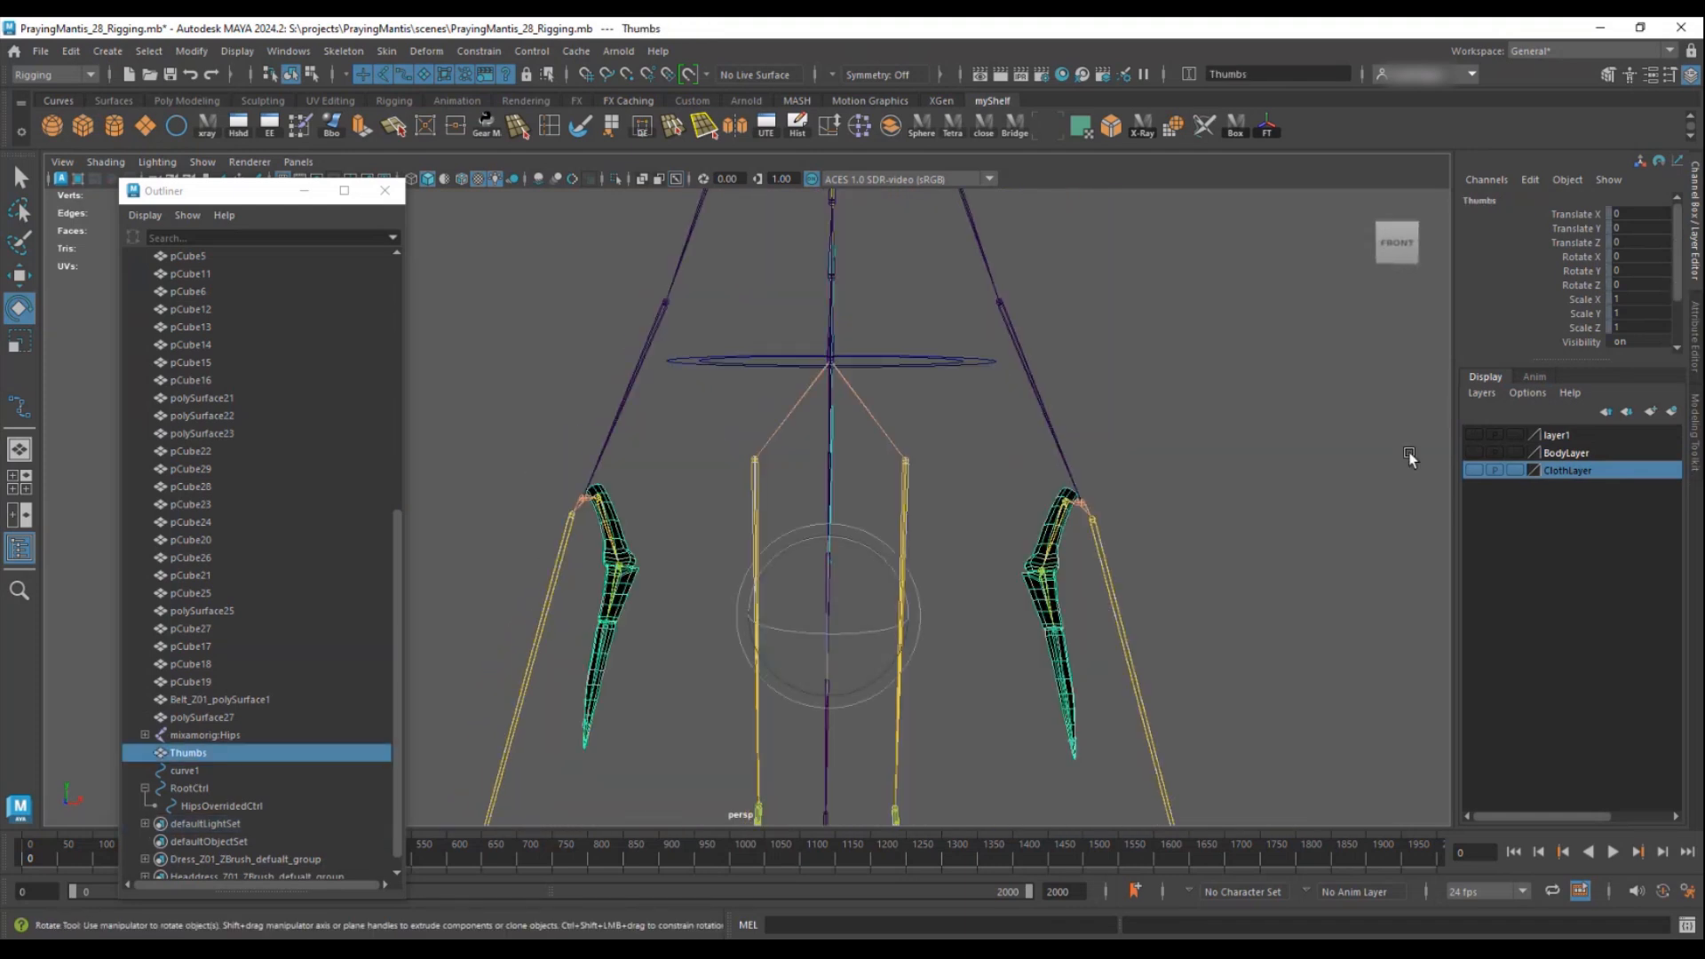
{"action": "right_click", "coordinate": [1563, 452]}
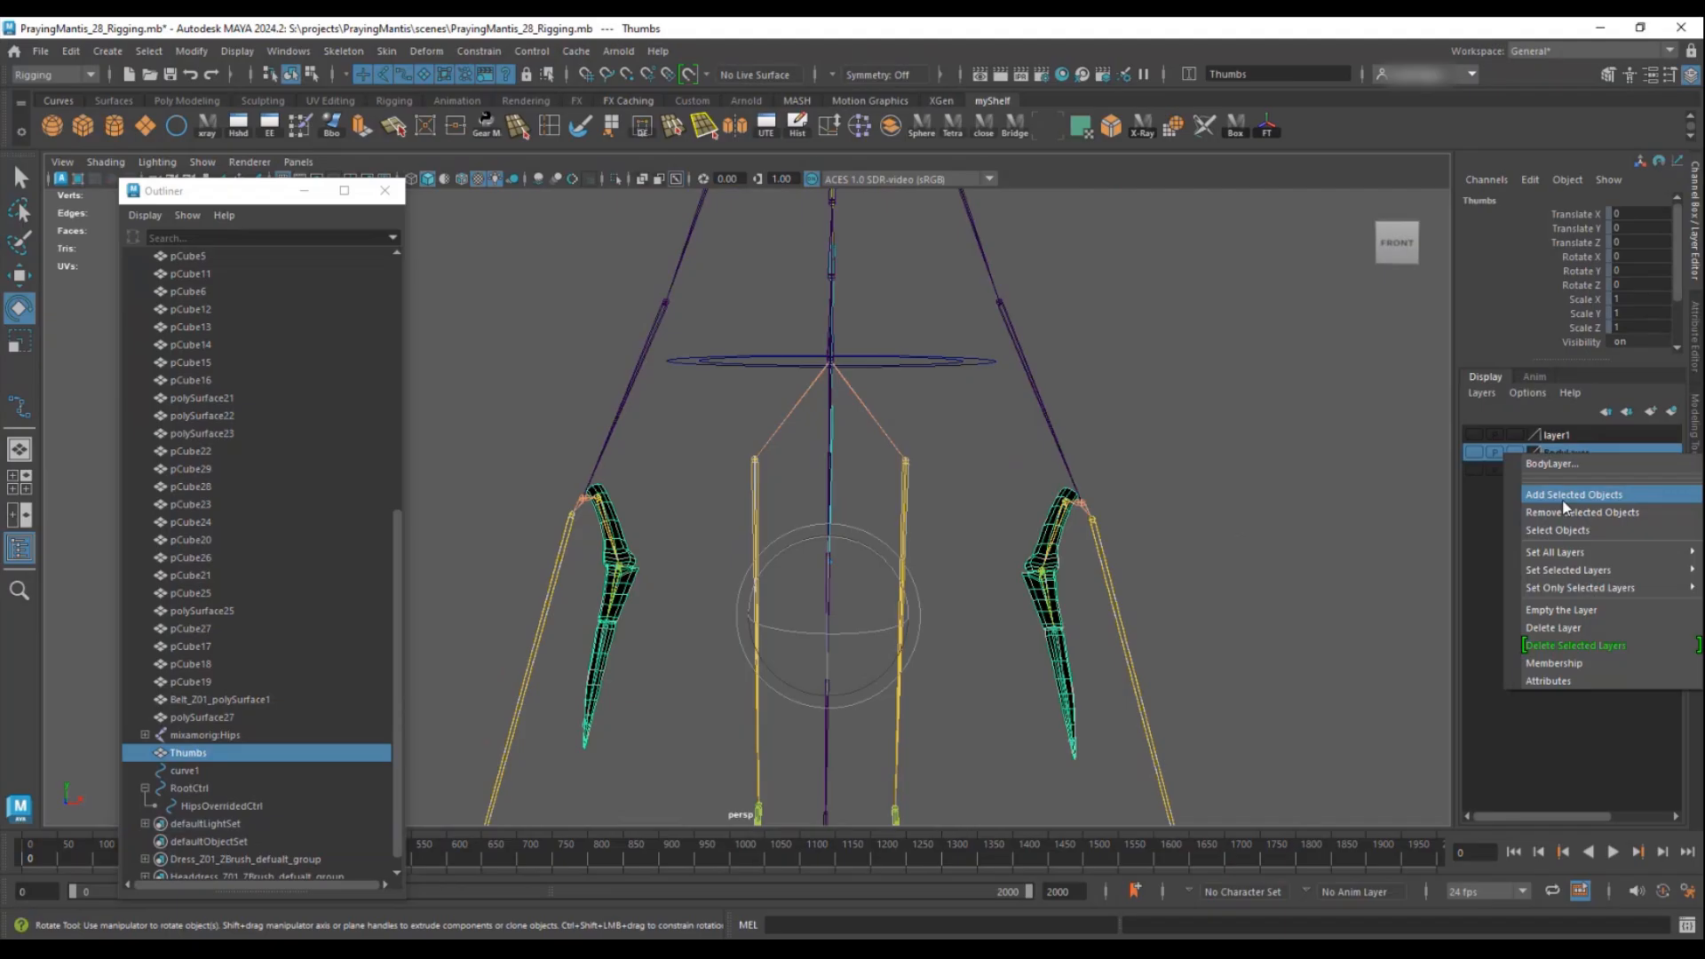
{"action": "left_click", "coordinate": [1565, 494]}
- Select RootCtrl and examine the leg and foot joints from several angles in the perspective view
{"action": "left_click_drag", "start_coordinate": [846, 498], "coordinate": [818, 614], "text": "alt"}
{"action": "left_click", "coordinate": [1116, 464]}
{"action": "left_click_drag", "start_coordinate": [1116, 464], "coordinate": [1023, 521], "text": "alt"}
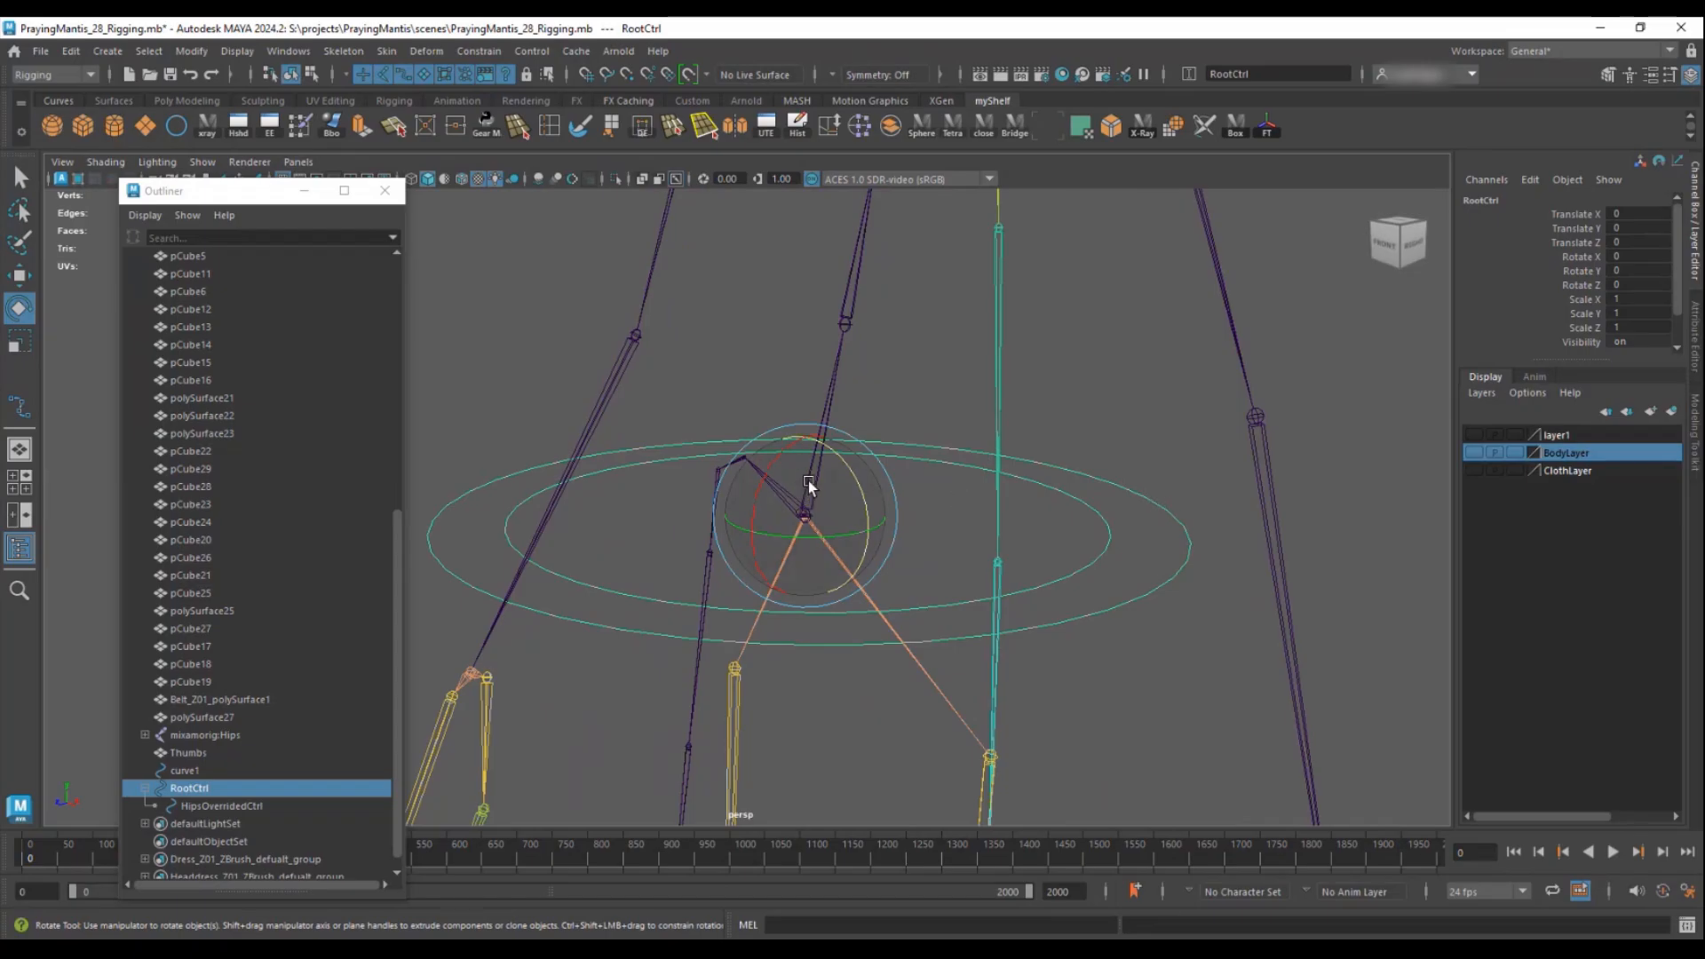
{"action": "left_click_drag", "start_coordinate": [820, 485], "coordinate": [629, 434], "text": "alt"}
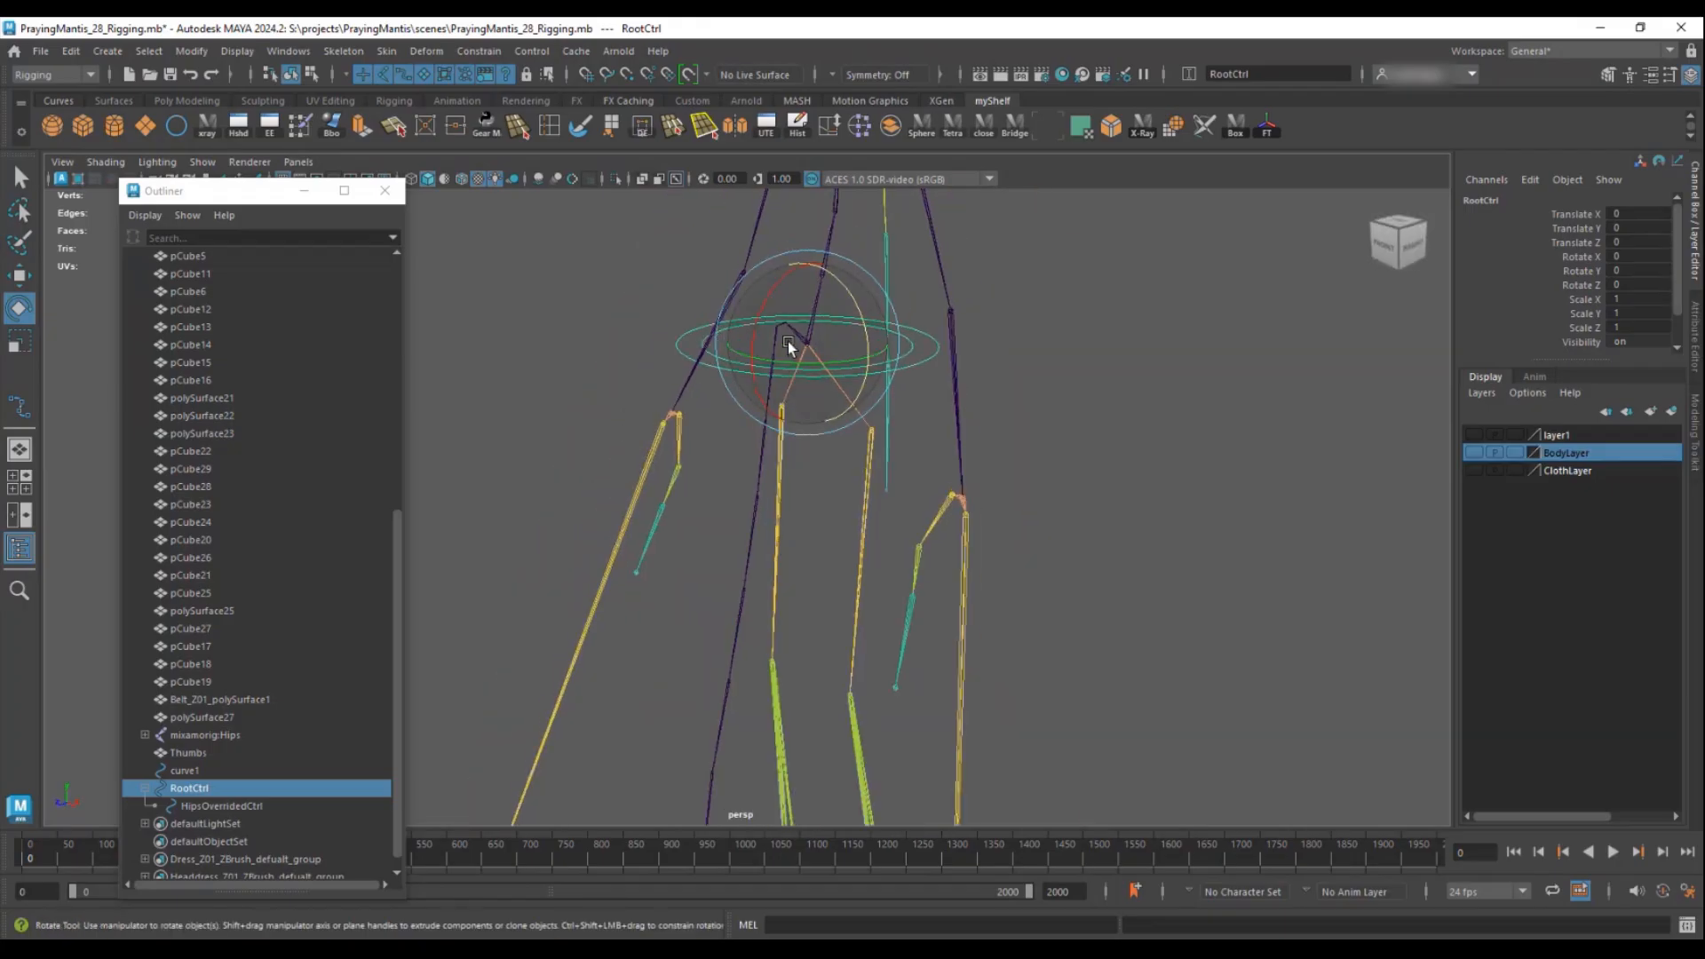
{"action": "left_click_drag", "start_coordinate": [908, 340], "coordinate": [806, 523], "text": "alt"}
{"action": "right_click_drag", "start_coordinate": [807, 523], "coordinate": [707, 454], "text": "alt"}
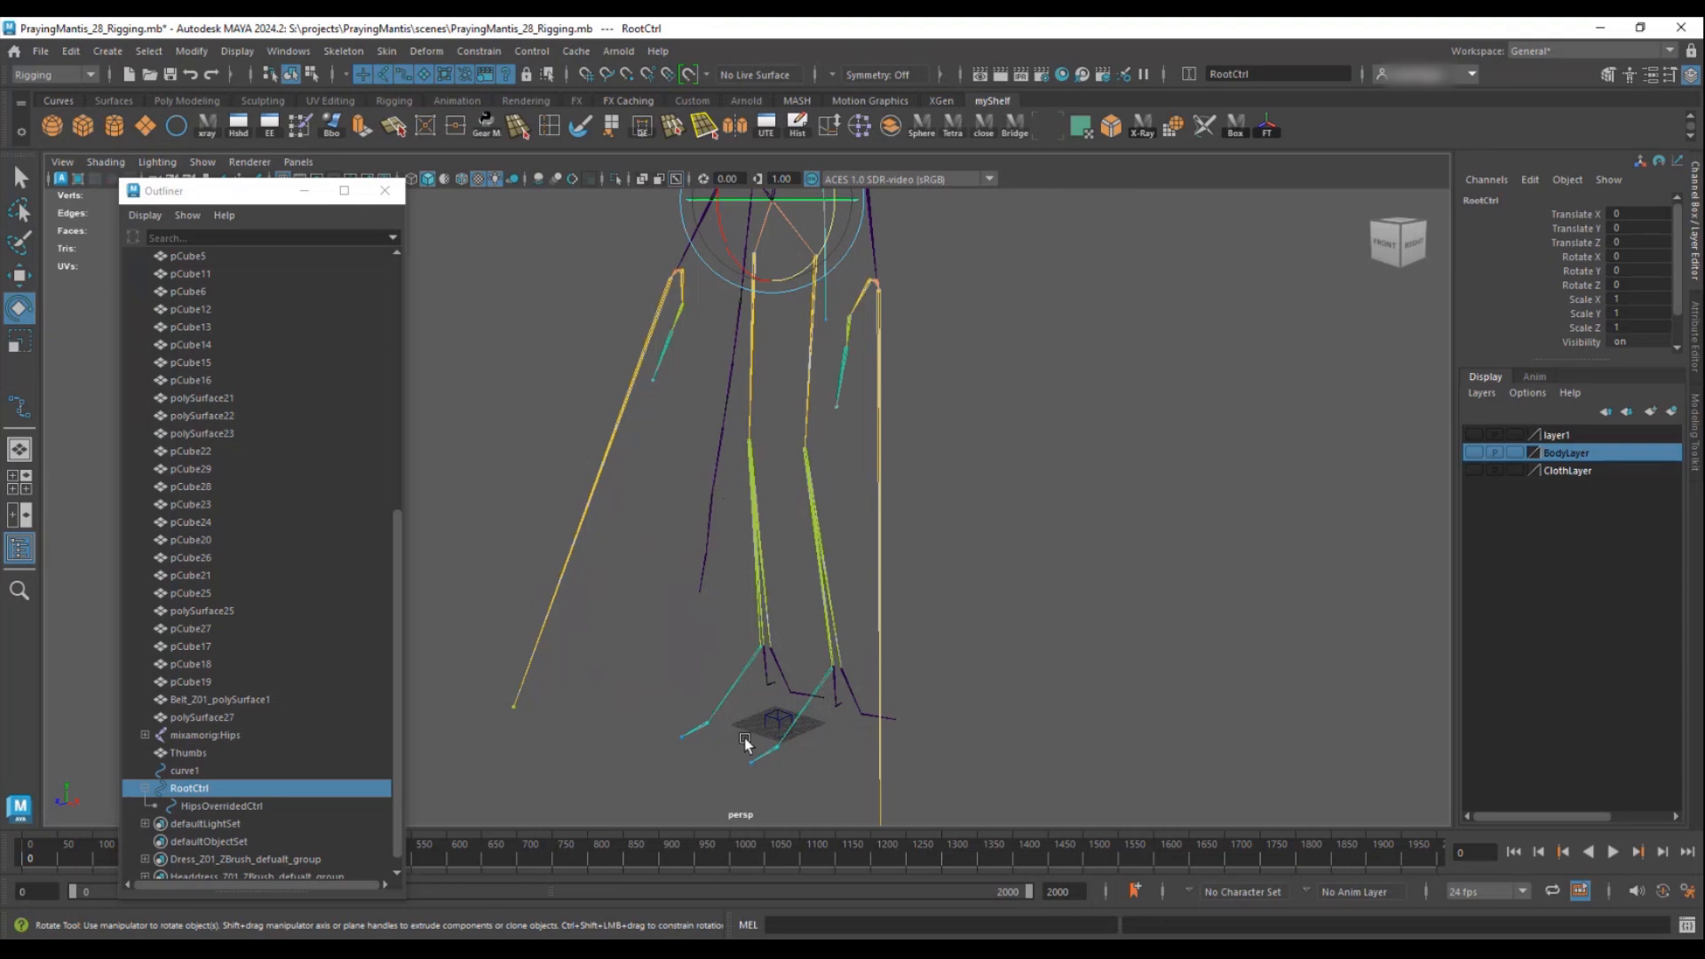
{"action": "left_click_drag", "start_coordinate": [780, 601], "coordinate": [729, 560], "text": "alt"}
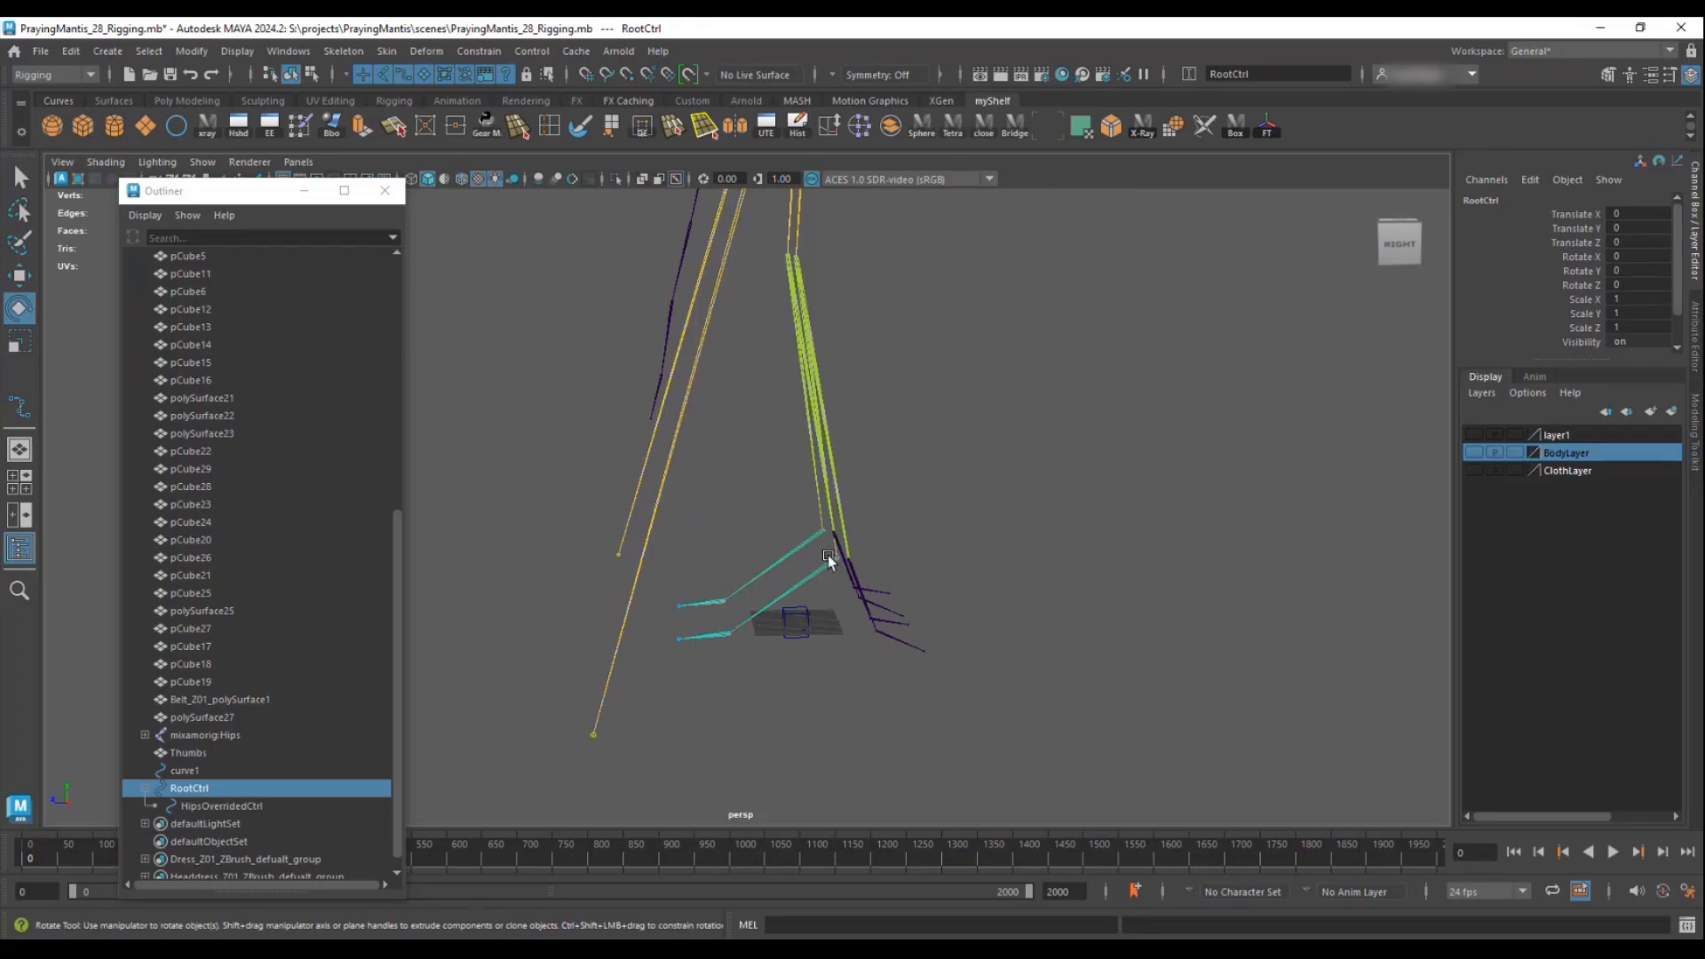
{"action": "left_click_drag", "start_coordinate": [731, 597], "coordinate": [833, 613], "text": "alt"}
{"action": "mouse_move", "coordinate": [744, 643]}
{"action": "right_mouse_down", "text": "alt"}
{"action": "mouse_move", "coordinate": [832, 688]}
{"action": "mouse_move", "coordinate": [771, 601]}
{"action": "mouse_move", "coordinate": [775, 627]}
{"action": "mouse_move", "coordinate": [729, 617]}
{"action": "right_mouse_up", "text": "alt"}
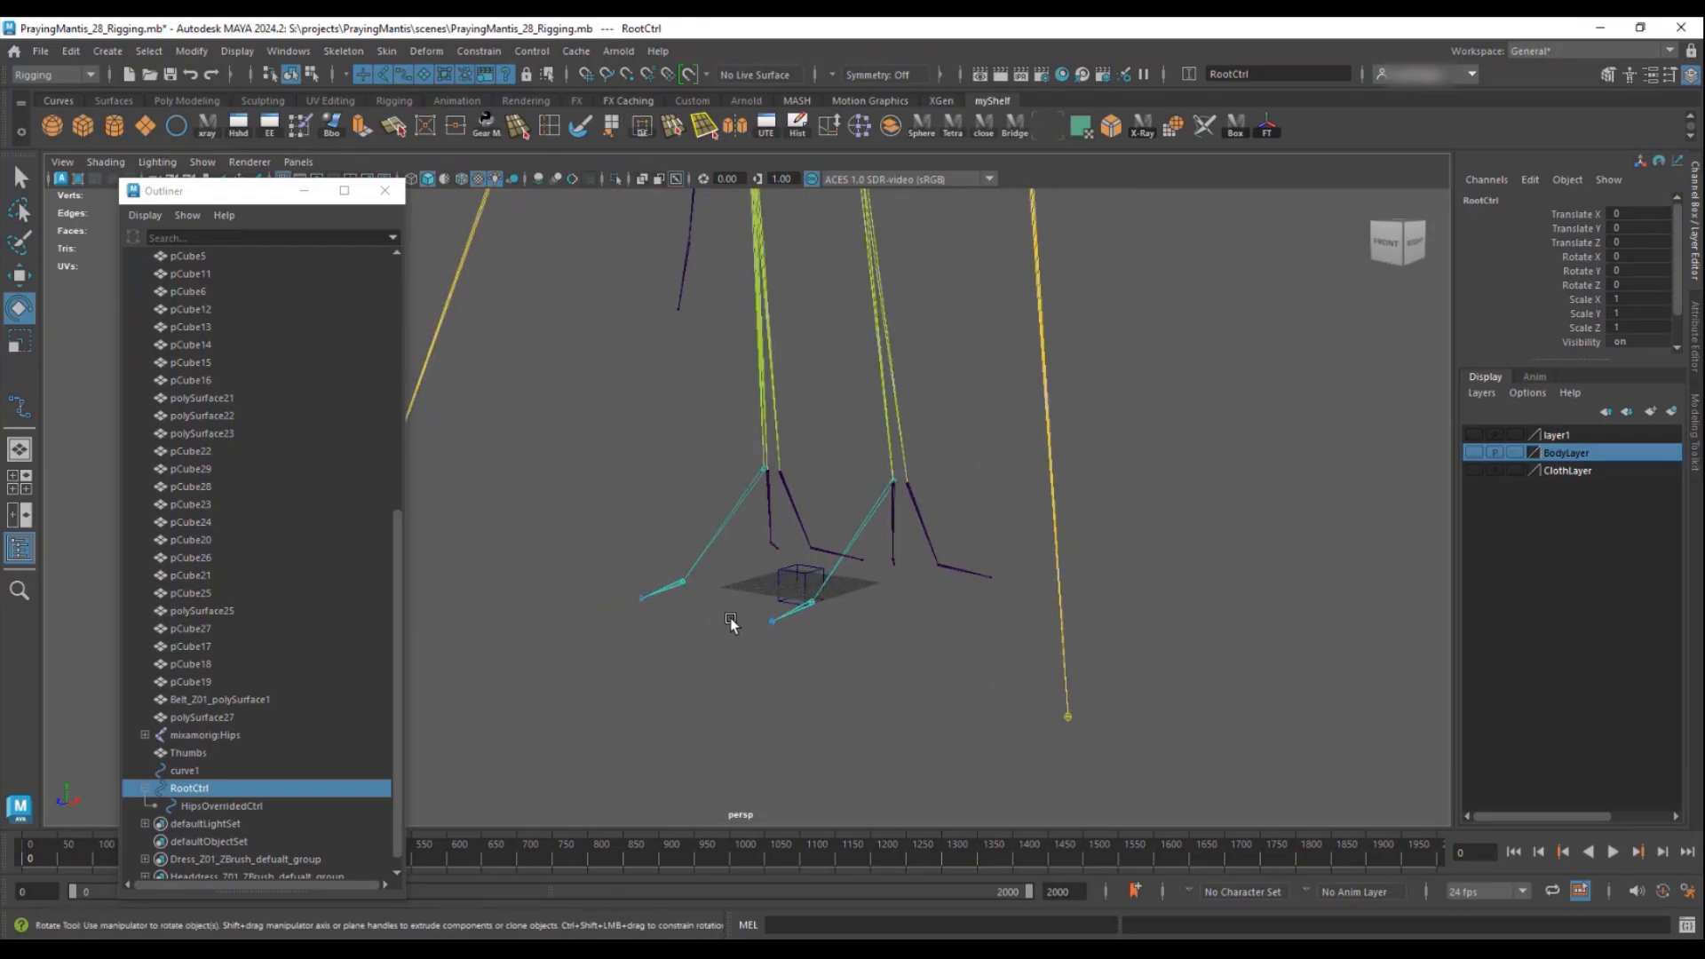
{"action": "left_click_drag", "start_coordinate": [834, 611], "coordinate": [634, 624], "text": "alt"}
{"action": "mouse_move", "coordinate": [997, 647]}
{"action": "left_mouse_down", "text": "alt"}
{"action": "mouse_move", "coordinate": [868, 630]}
{"action": "mouse_move", "coordinate": [1022, 625]}
{"action": "left_mouse_up", "text": "alt"}
{"action": "right_click_drag", "start_coordinate": [1021, 626], "coordinate": [829, 622], "text": "alt"}
{"action": "left_click_drag", "start_coordinate": [829, 622], "coordinate": [890, 662], "text": "alt"}
- Switch to the side view at the feet and show BodyLayer while keeping layer1 and ClothLayer hidden
{"action": "key", "text": "space"}
{"action": "key", "text": "space"}
{"action": "right_click_drag", "start_coordinate": [1218, 732], "coordinate": [443, 613], "text": "alt"}
{"action": "middle_click_drag", "start_coordinate": [444, 613], "coordinate": [908, 419], "text": "alt"}
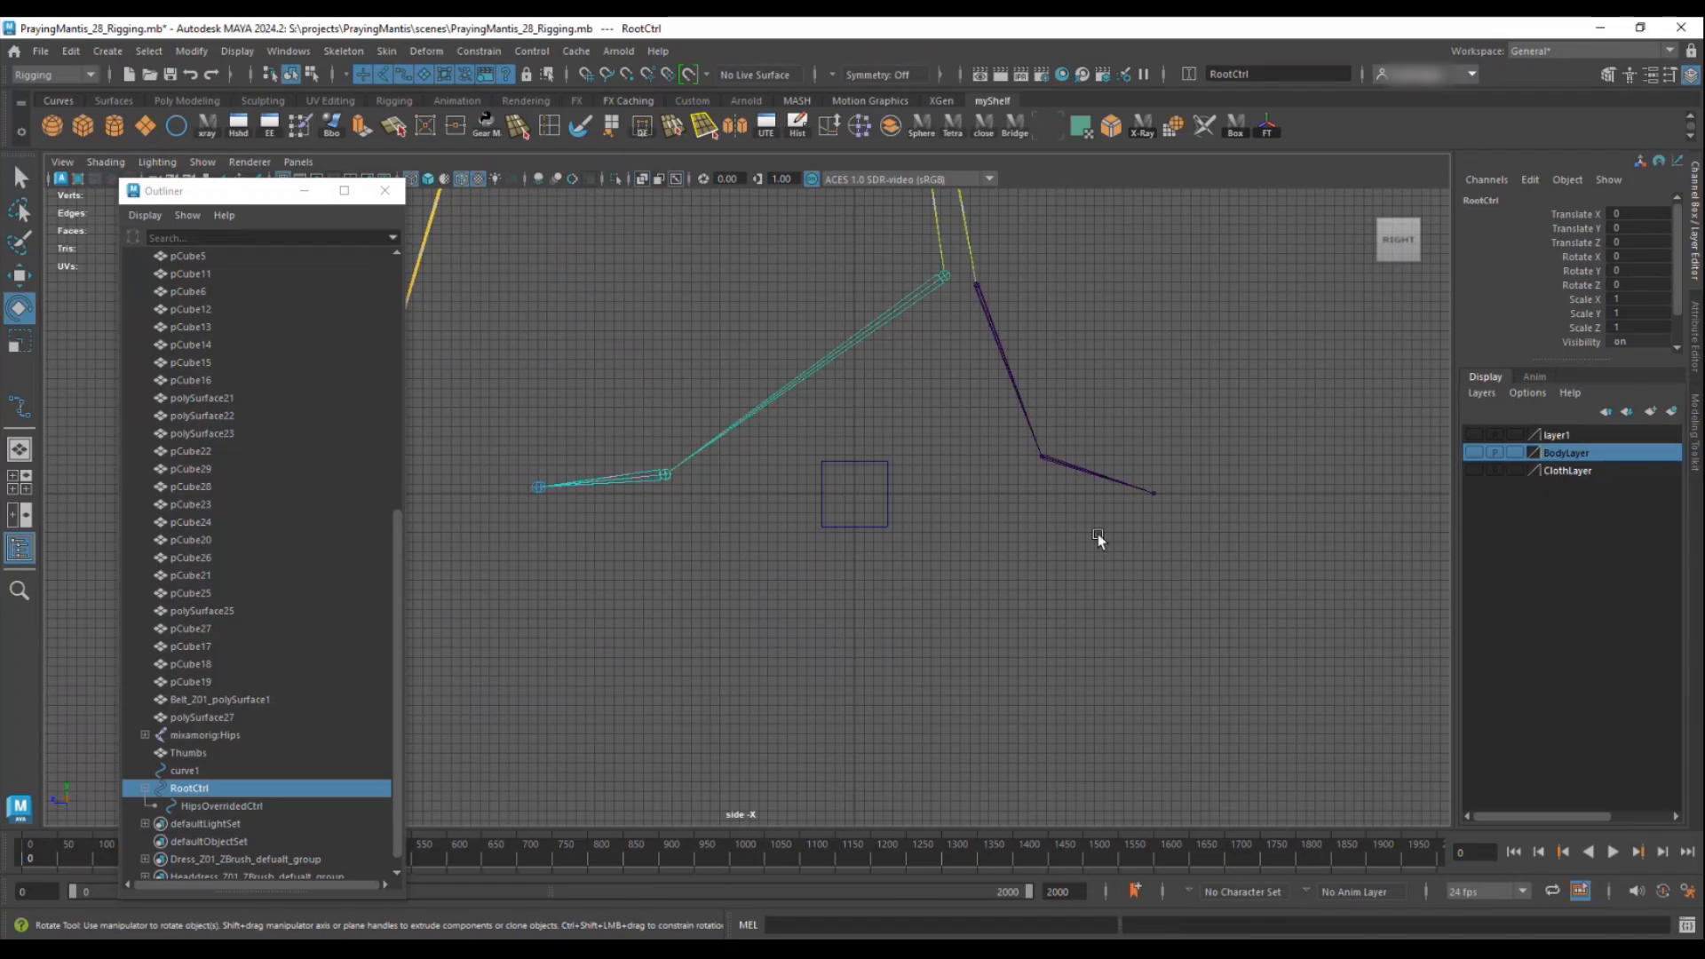
{"action": "left_click", "coordinate": [1474, 470]}
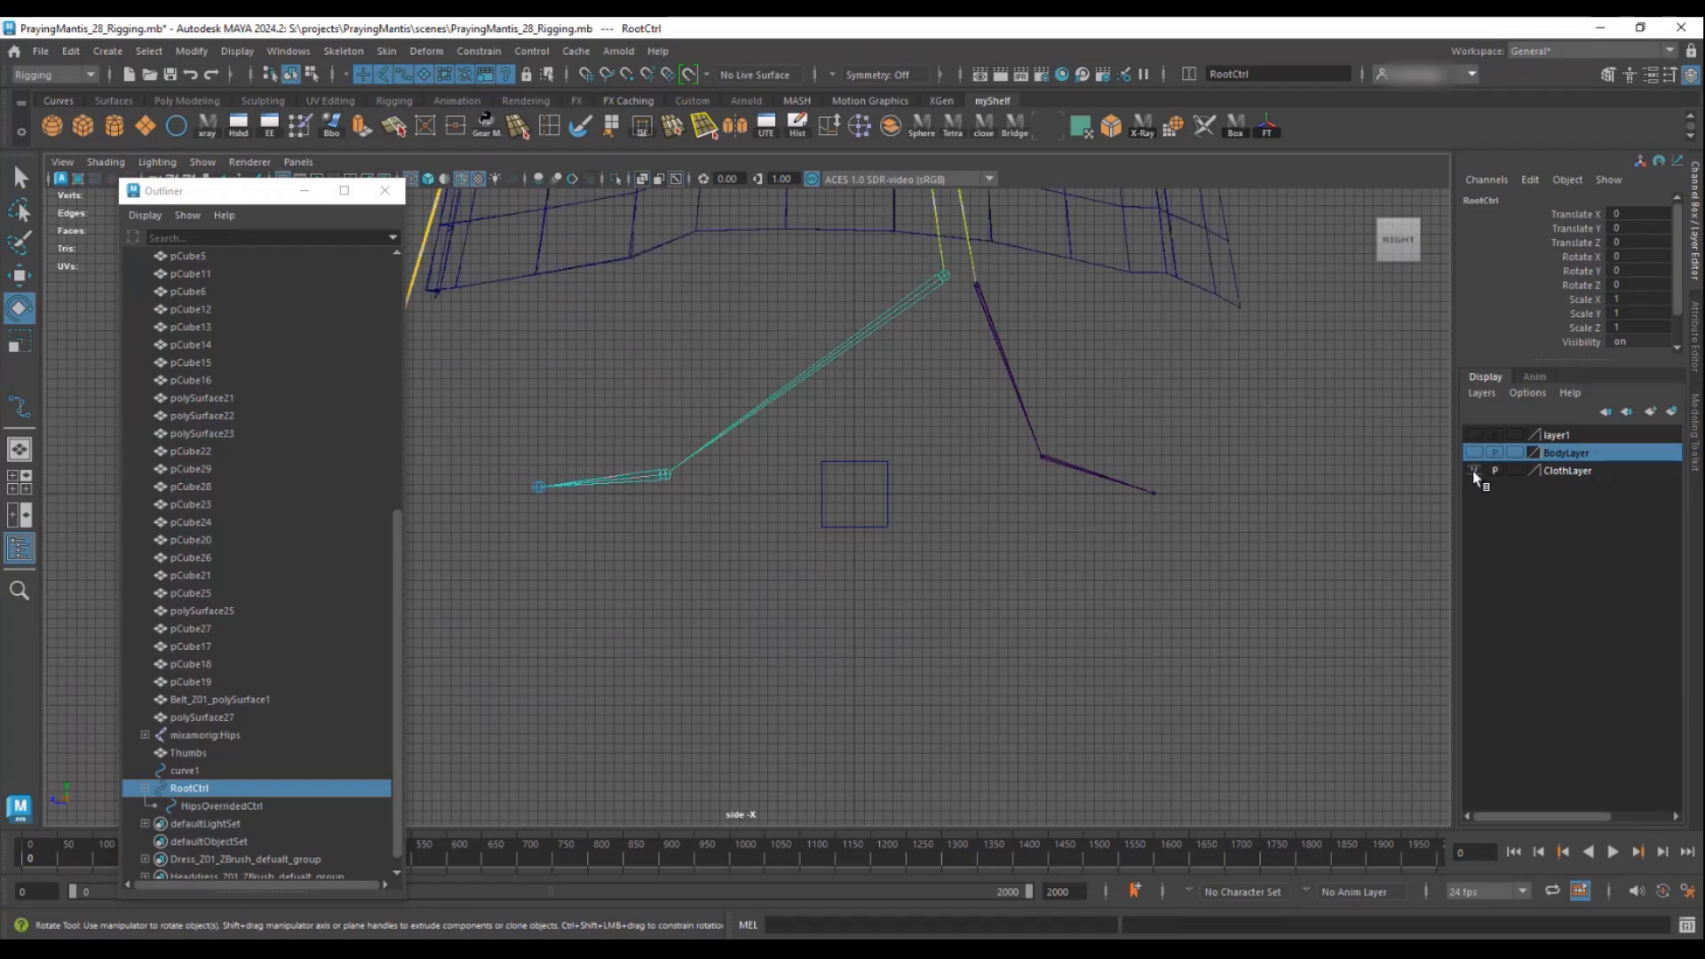
{"action": "left_click", "coordinate": [1474, 436]}
{"action": "left_click", "coordinate": [1474, 455]}
{"action": "left_click", "coordinate": [1474, 435]}
{"action": "left_click", "coordinate": [1475, 471]}
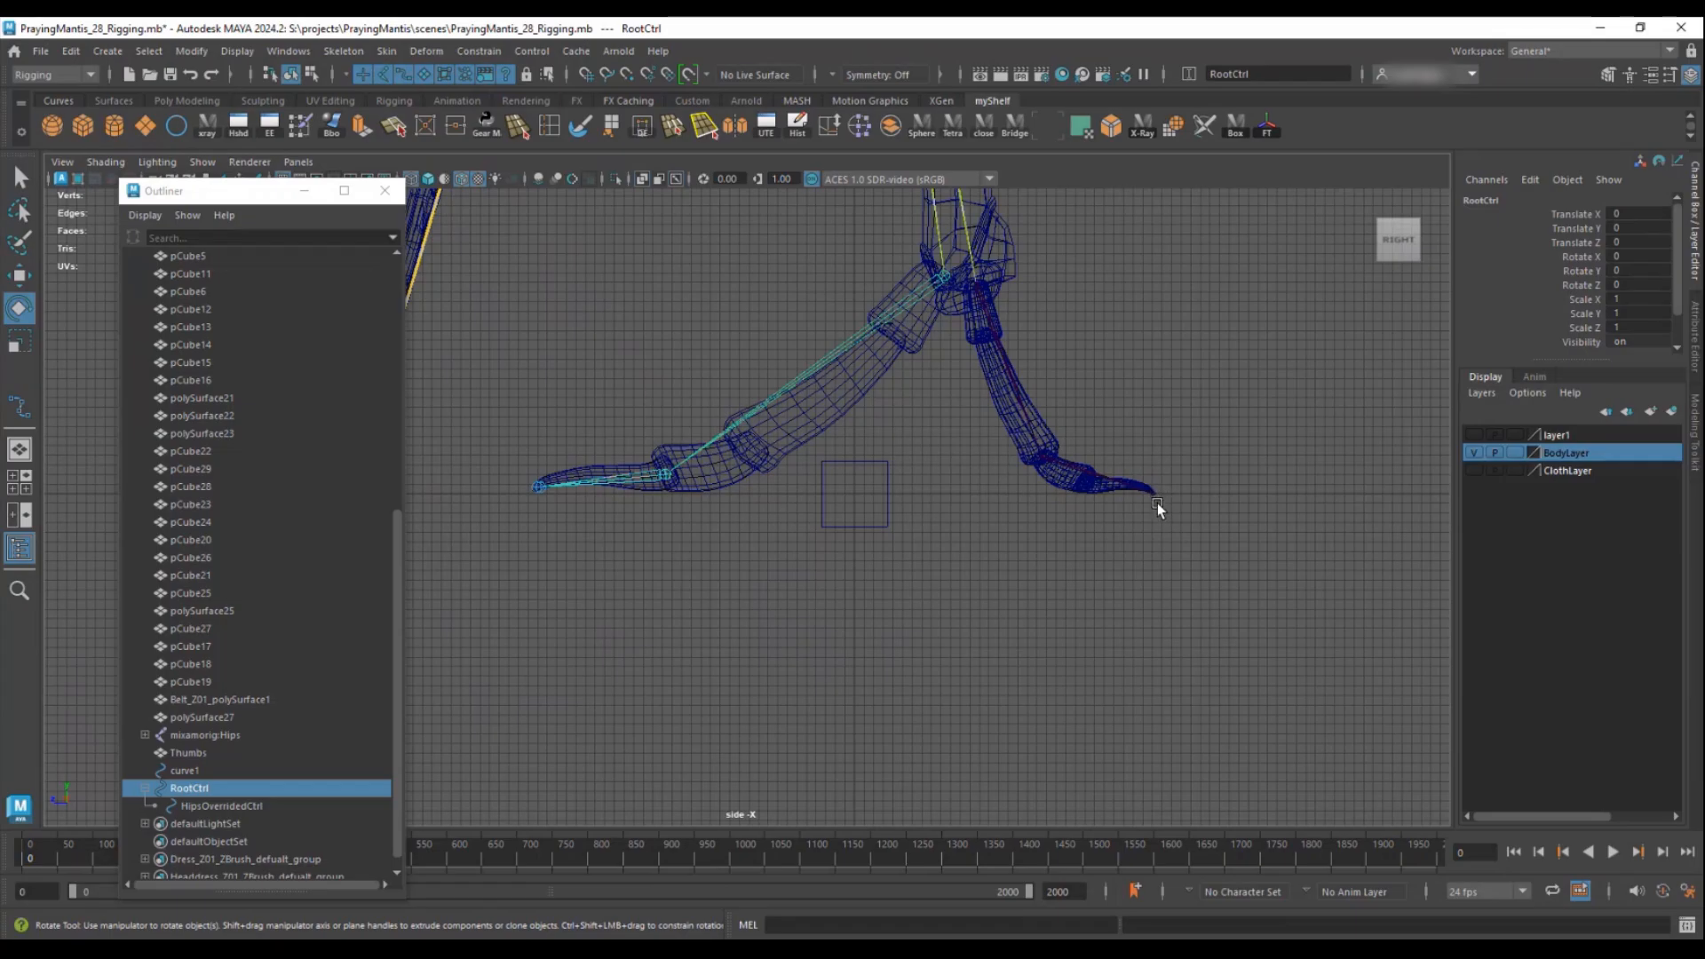
- Create a four-joint chain in the side view from the back heel tip to the front toe tip, the ball and the ankle
{"action": "right_click_drag", "start_coordinate": [994, 462], "coordinate": [561, 338], "text": "alt"}
{"action": "middle_click_drag", "start_coordinate": [561, 338], "coordinate": [598, 595], "text": "alt"}
{"action": "right_click_drag", "start_coordinate": [795, 533], "coordinate": [695, 598], "text": "alt"}
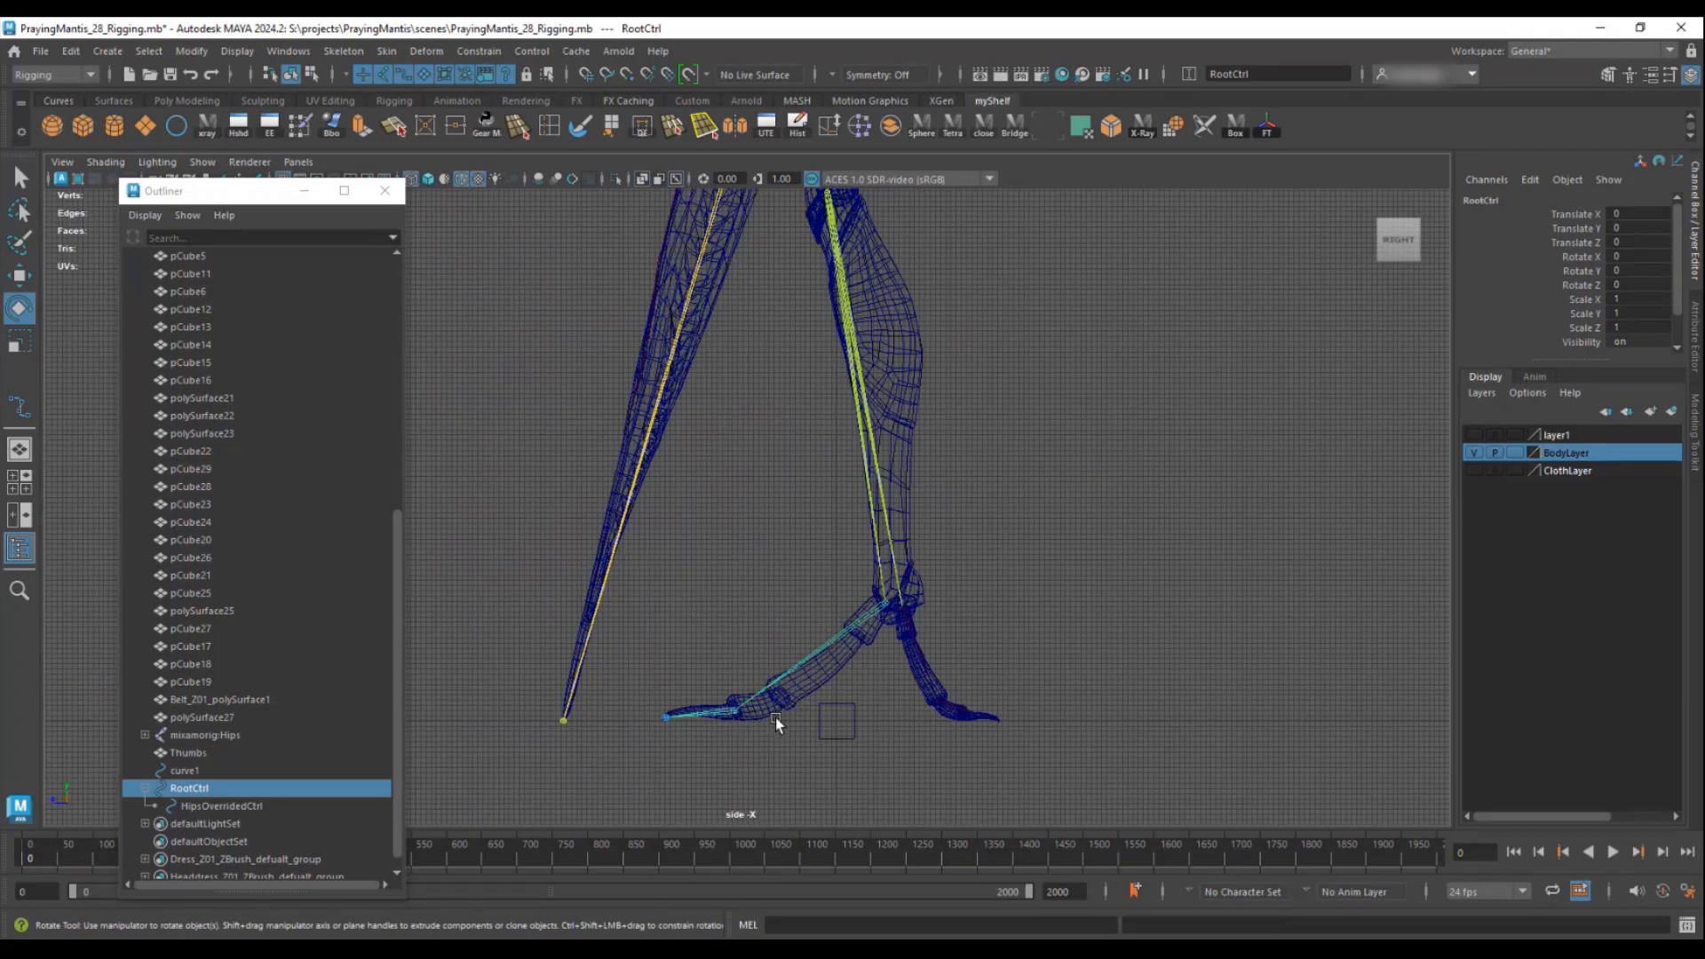
{"action": "middle_click_drag", "start_coordinate": [821, 686], "coordinate": [757, 623], "text": "alt"}
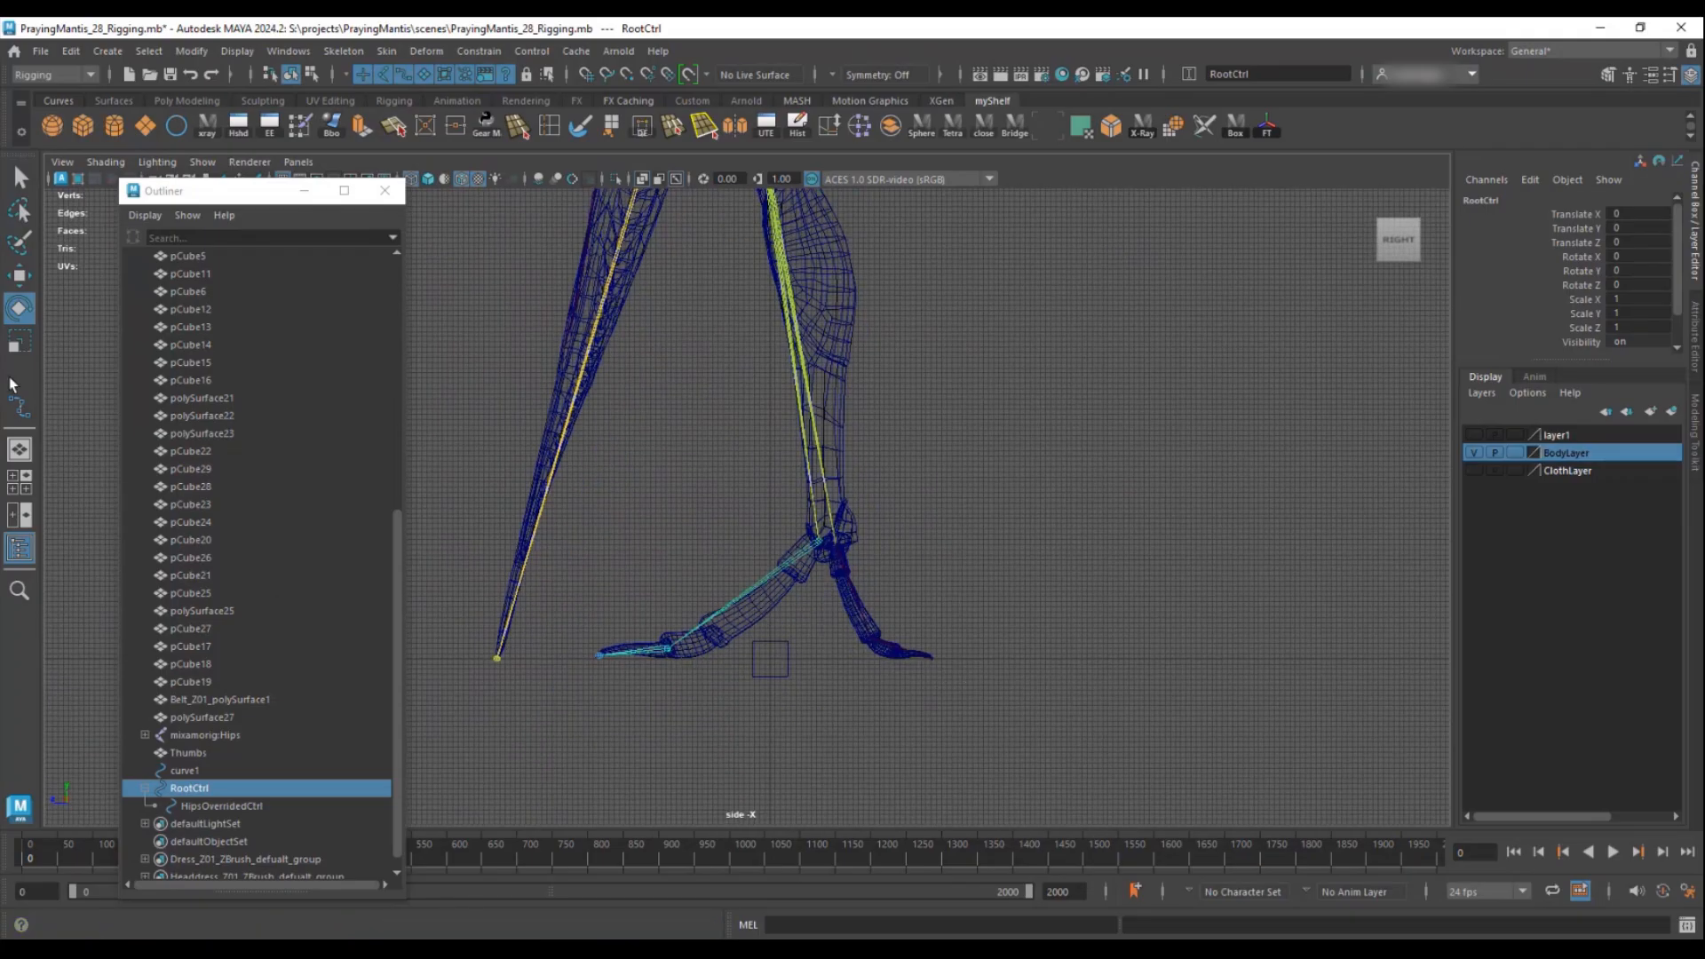
{"action": "left_click", "coordinate": [342, 50]}
{"action": "left_click", "coordinate": [370, 99]}
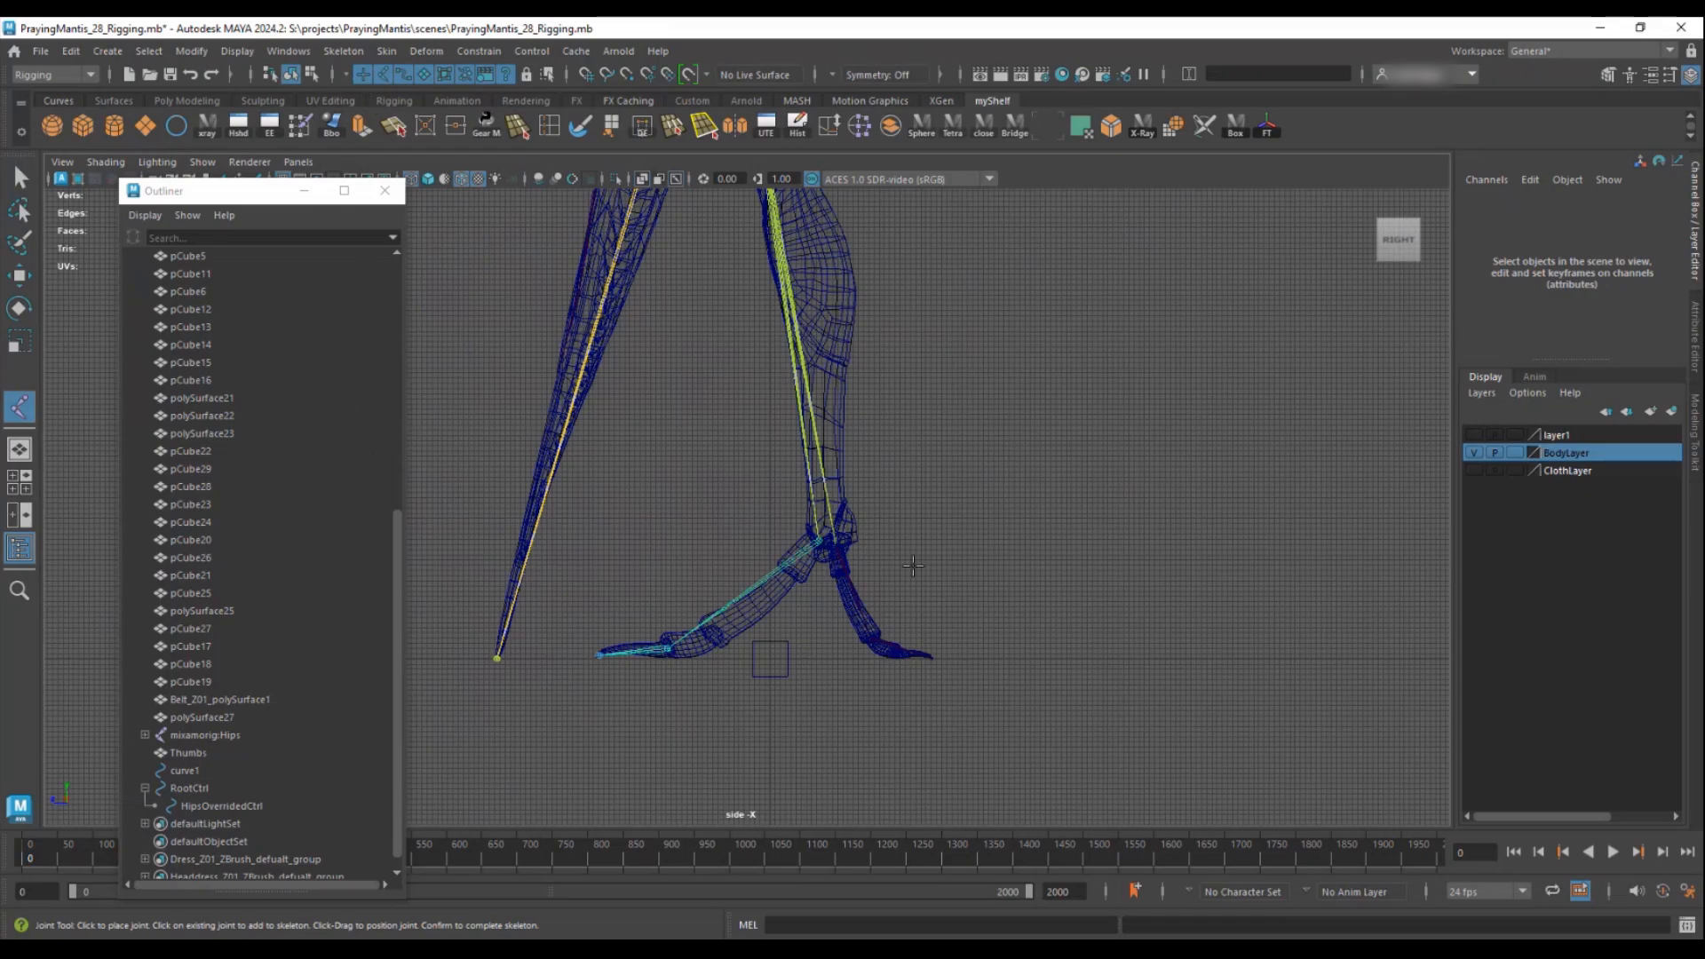
{"action": "scroll", "coordinate": [1231, 494], "scroll_direction": "up", "scroll_amount": 3}
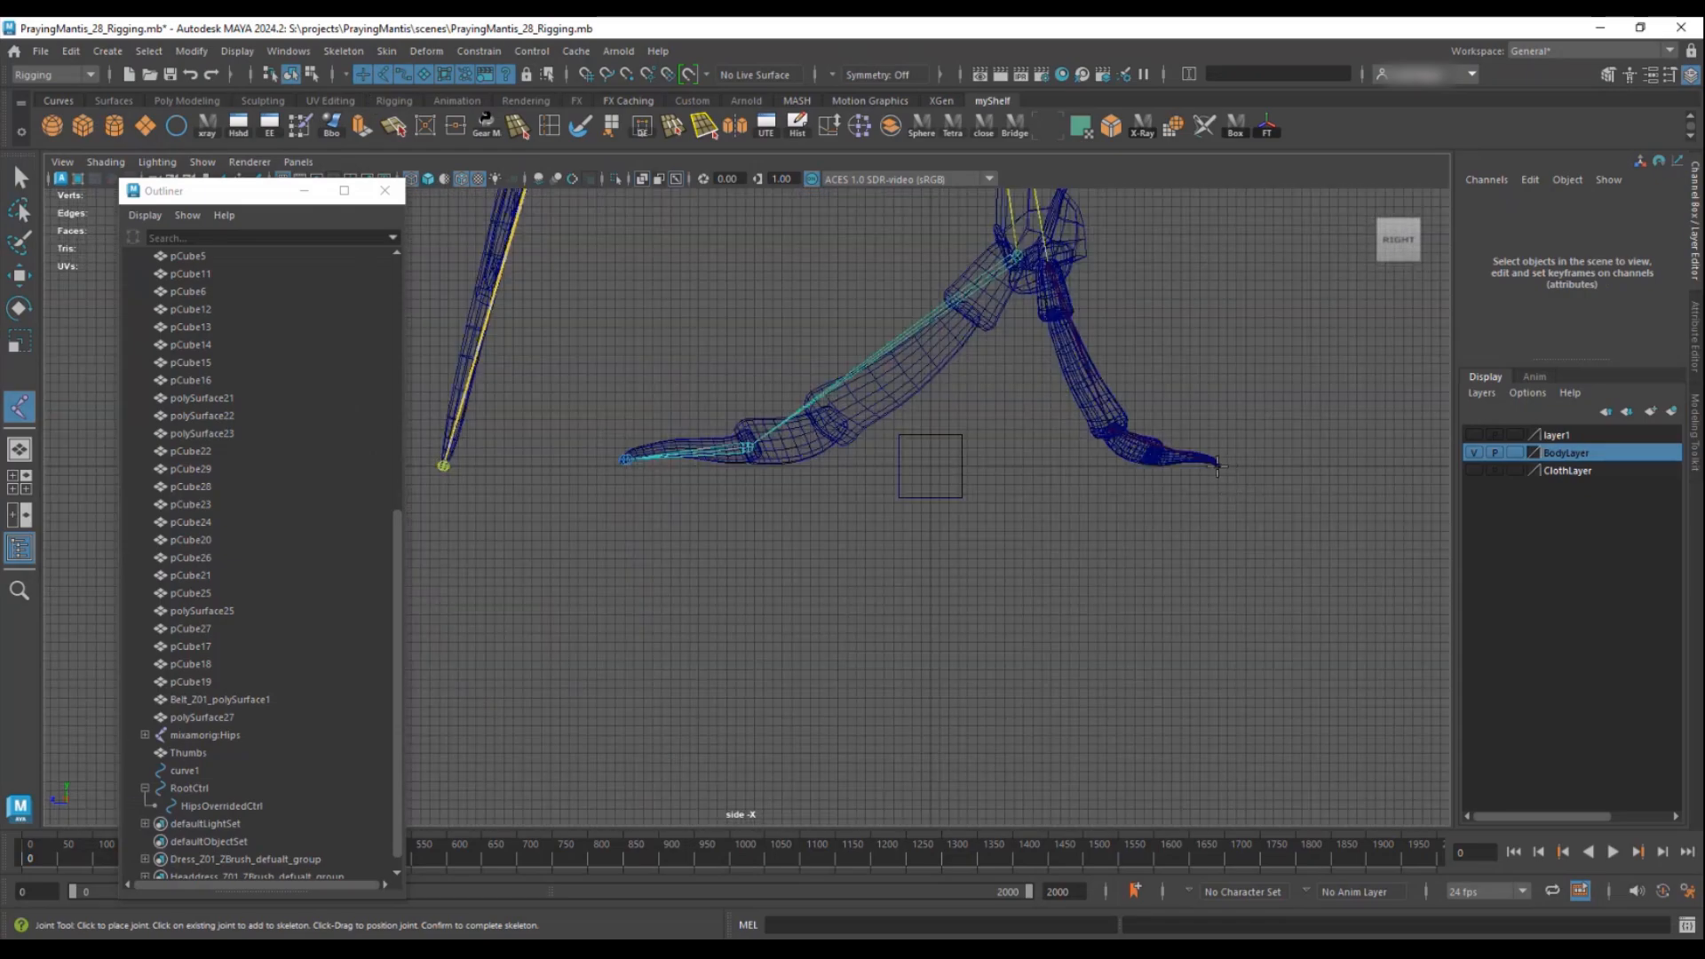
{"action": "left_click", "coordinate": [1218, 467]}
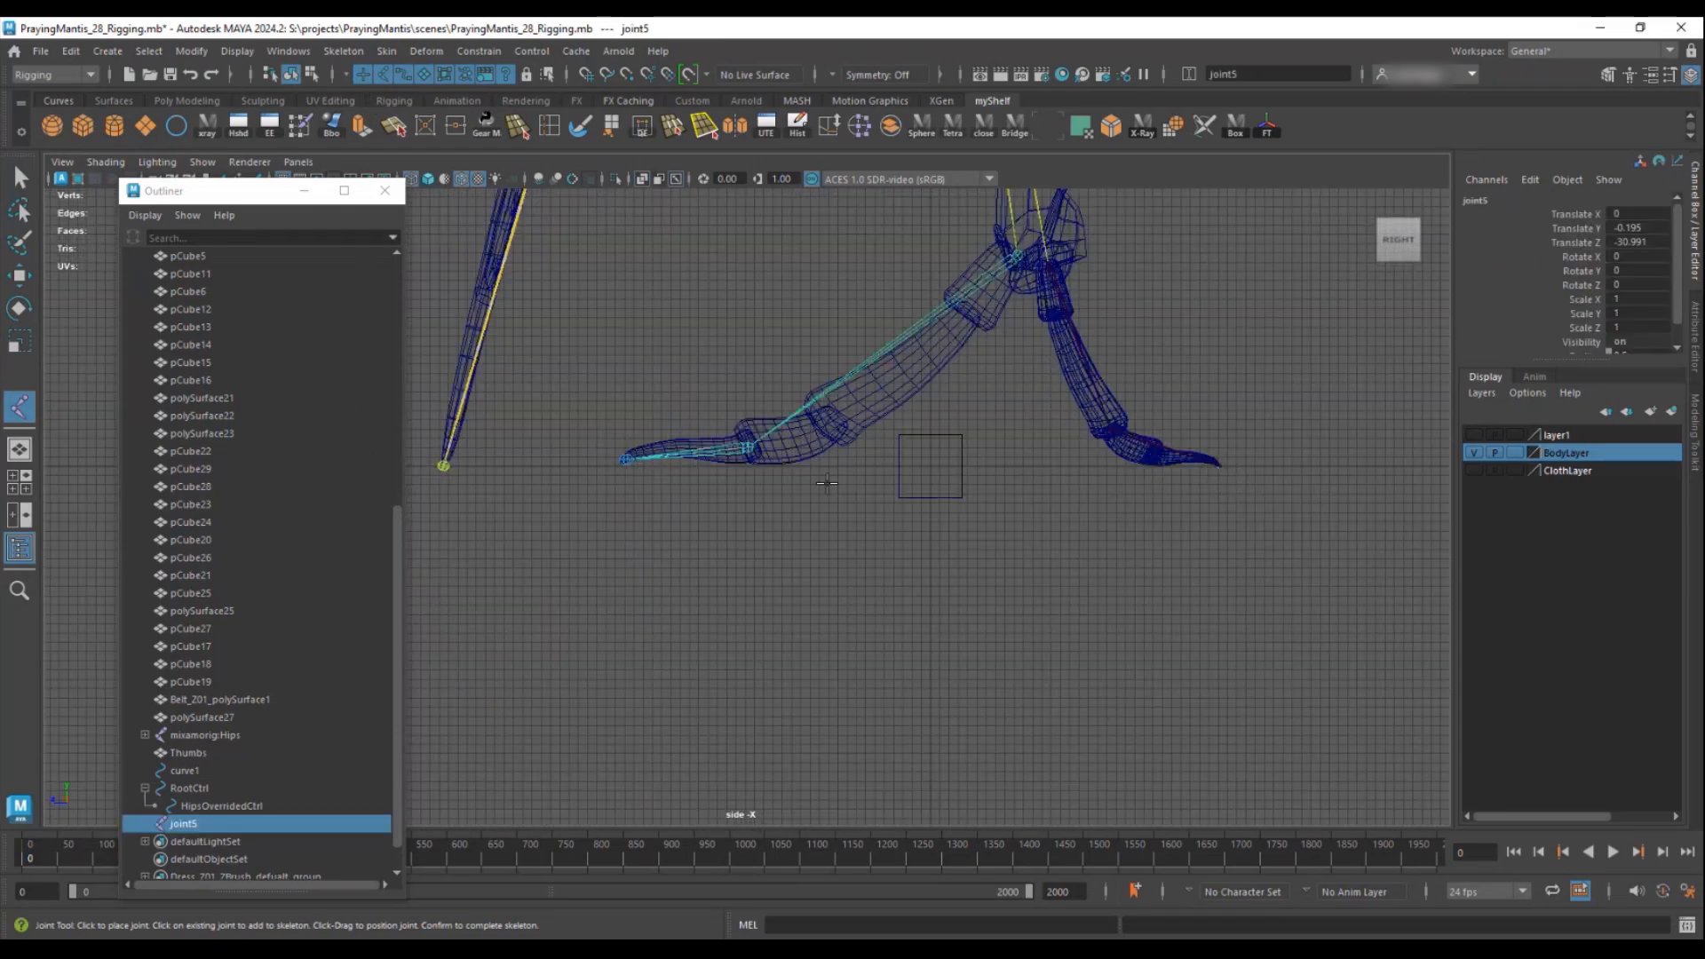
{"action": "left_click", "coordinate": [622, 468]}
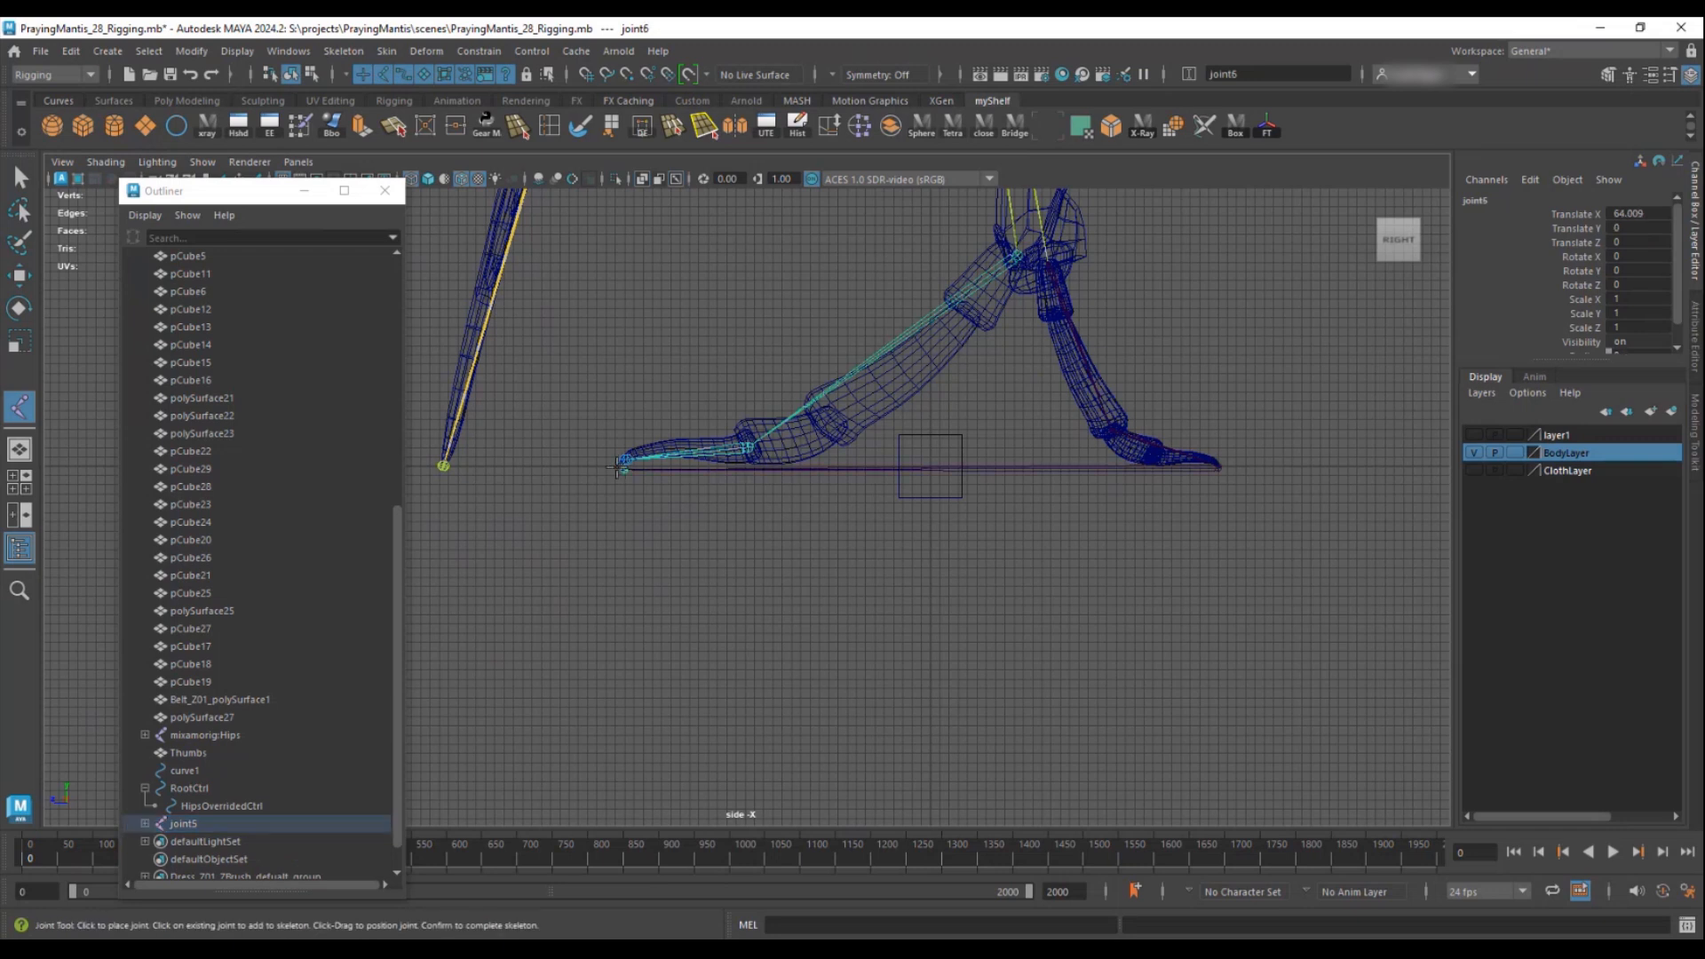
{"action": "left_click", "coordinate": [748, 449]}
{"action": "left_click", "coordinate": [964, 309]}
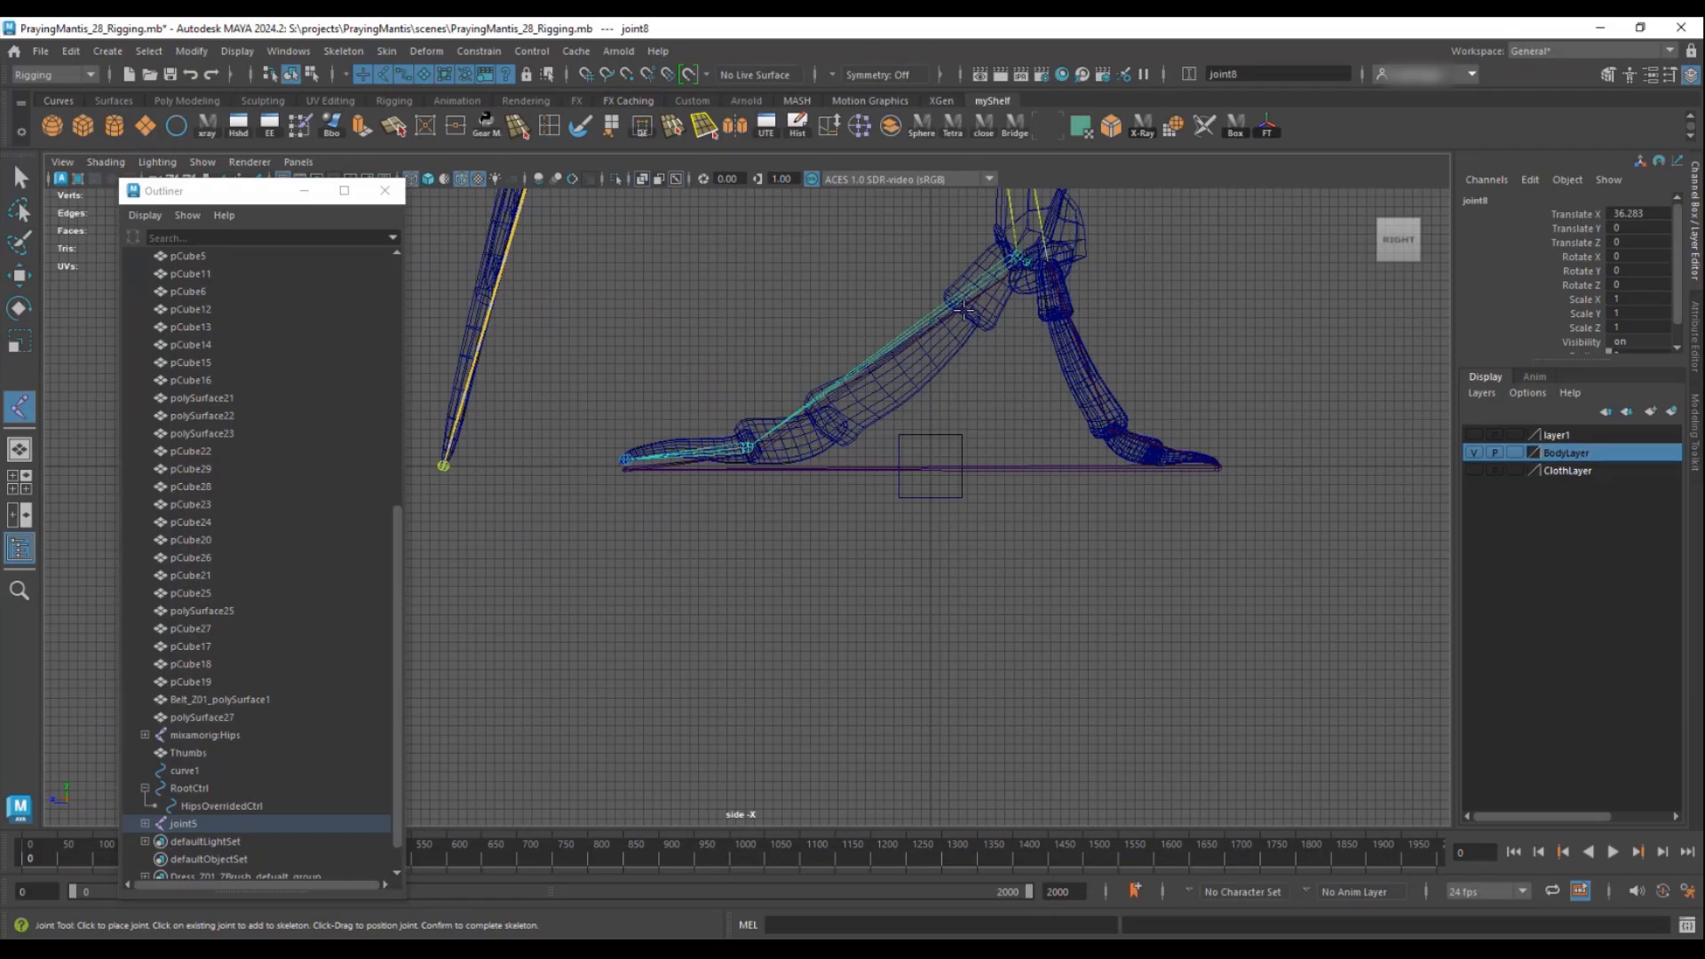
{"action": "key", "text": "w"}
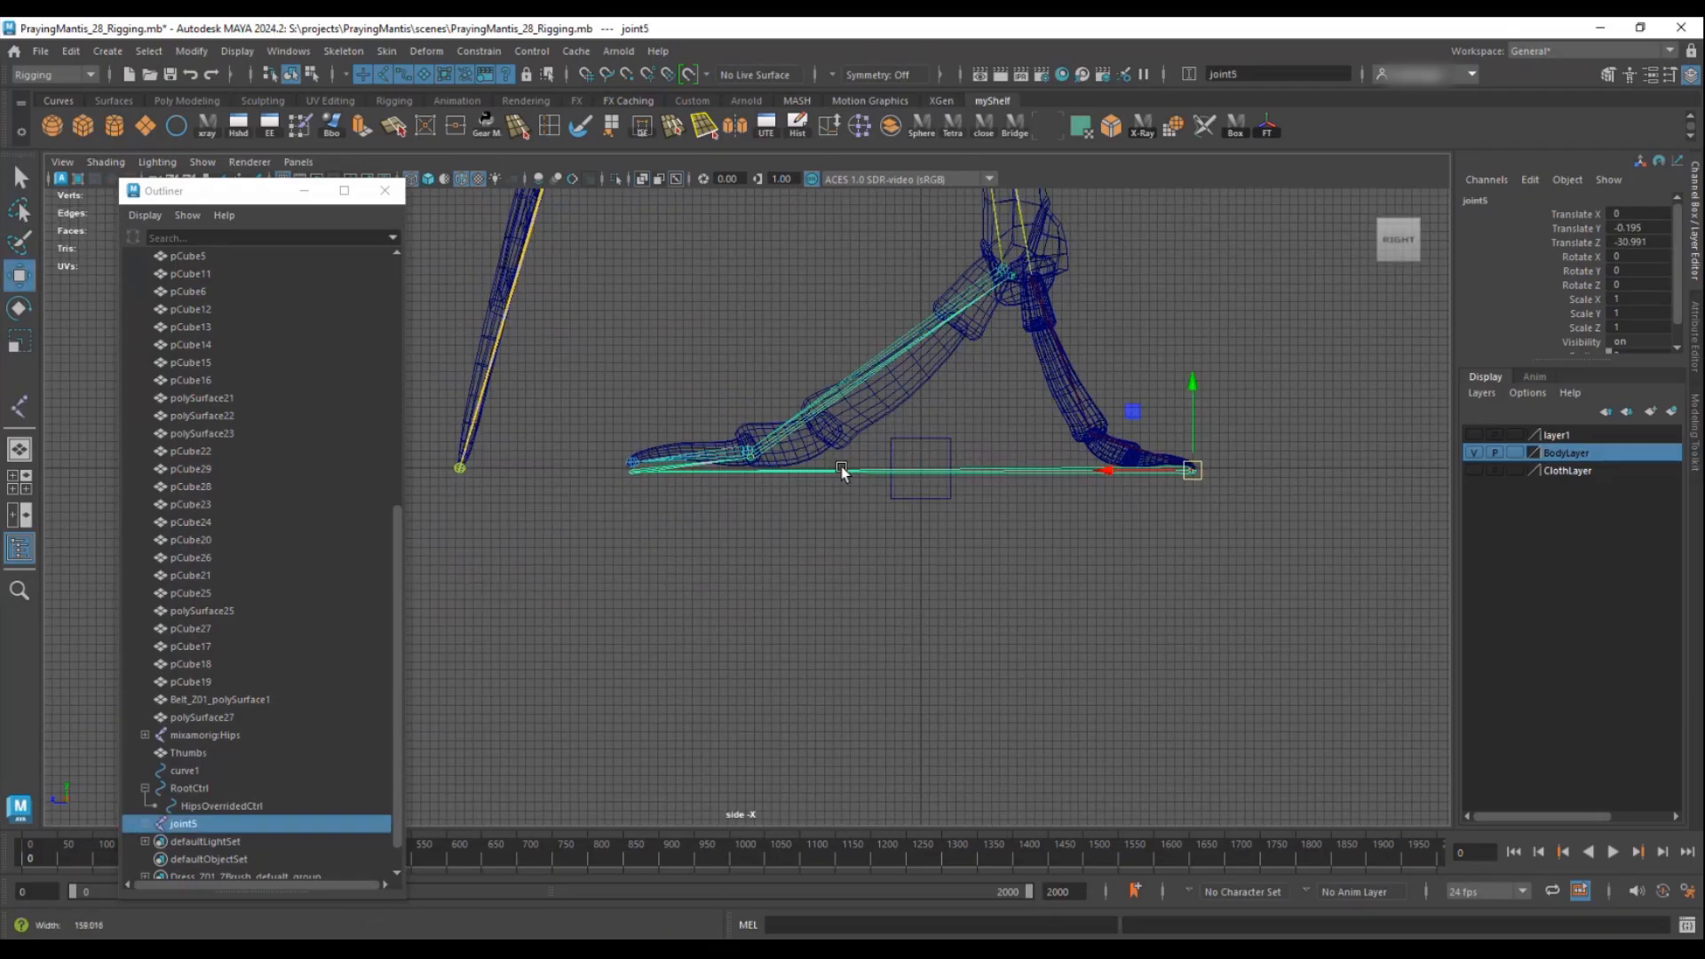
- Move the new joint chain sideways onto the left foot, to about 16.9 in Translate X
{"action": "scroll", "coordinate": [840, 466], "scroll_direction": "up", "scroll_amount": 2}
{"action": "key", "text": "space"}
{"action": "key", "text": "space"}
{"action": "left_click_drag", "start_coordinate": [999, 440], "coordinate": [1002, 618], "text": "alt"}
{"action": "left_click_drag", "start_coordinate": [796, 591], "coordinate": [1026, 487]}
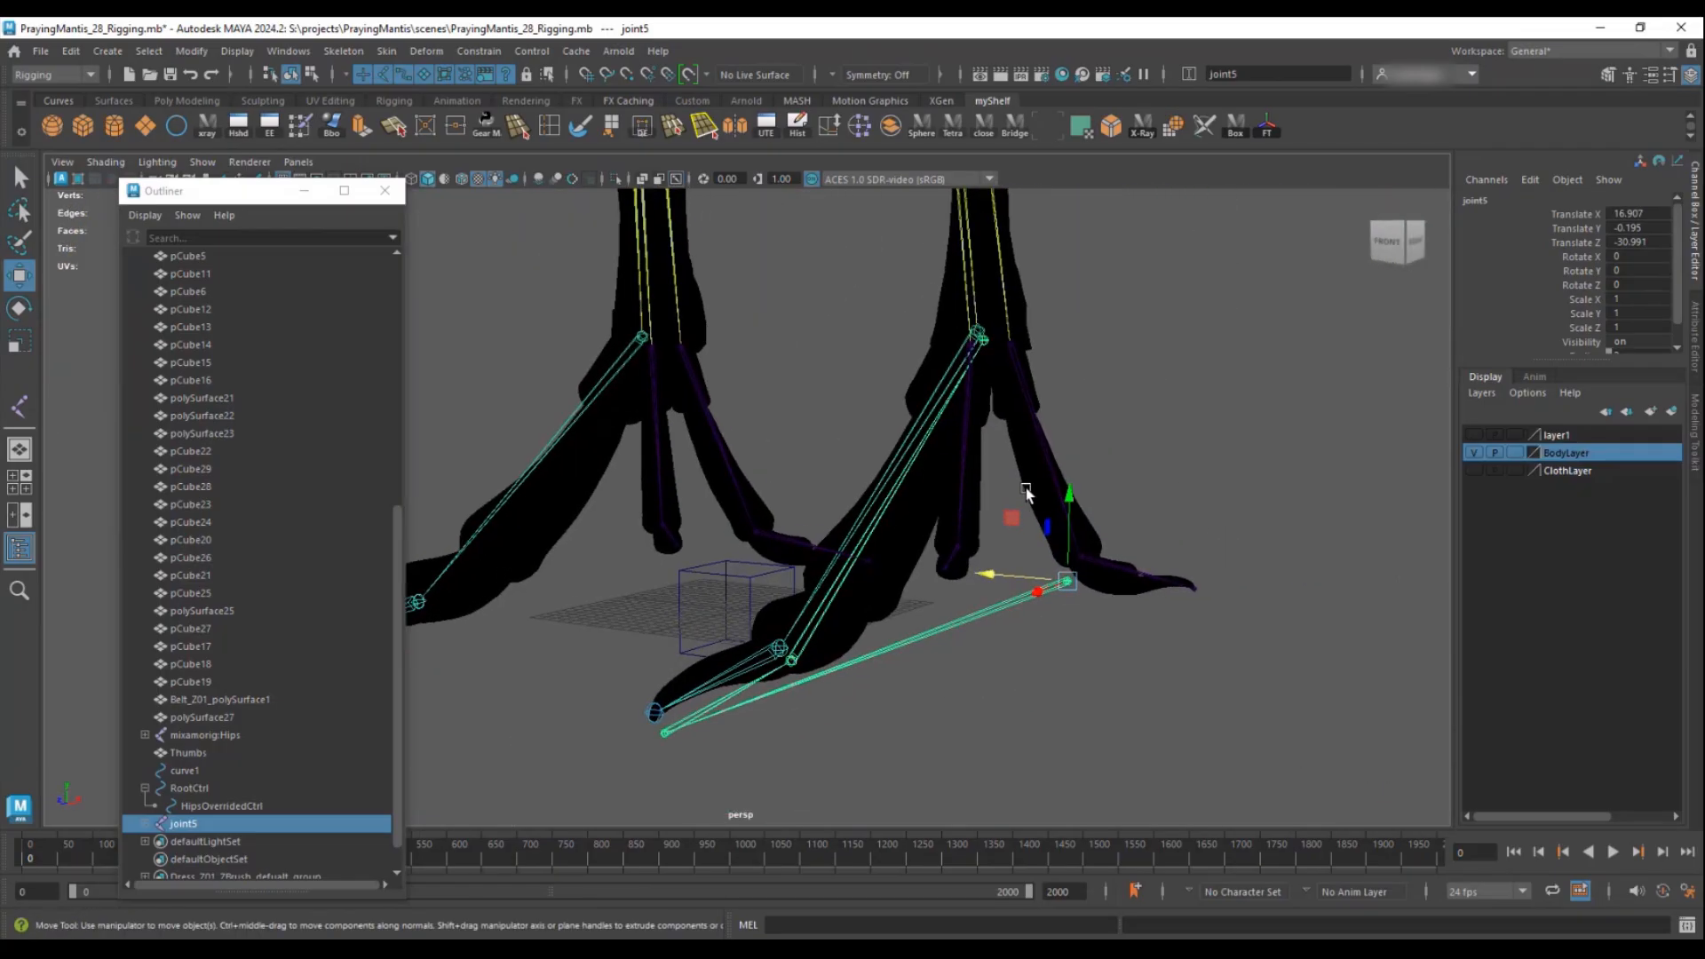
- Rename the chain's root joint L_RF_Heel and its toe joint L_RF_Toe
{"action": "left_click", "coordinate": [1481, 200]}
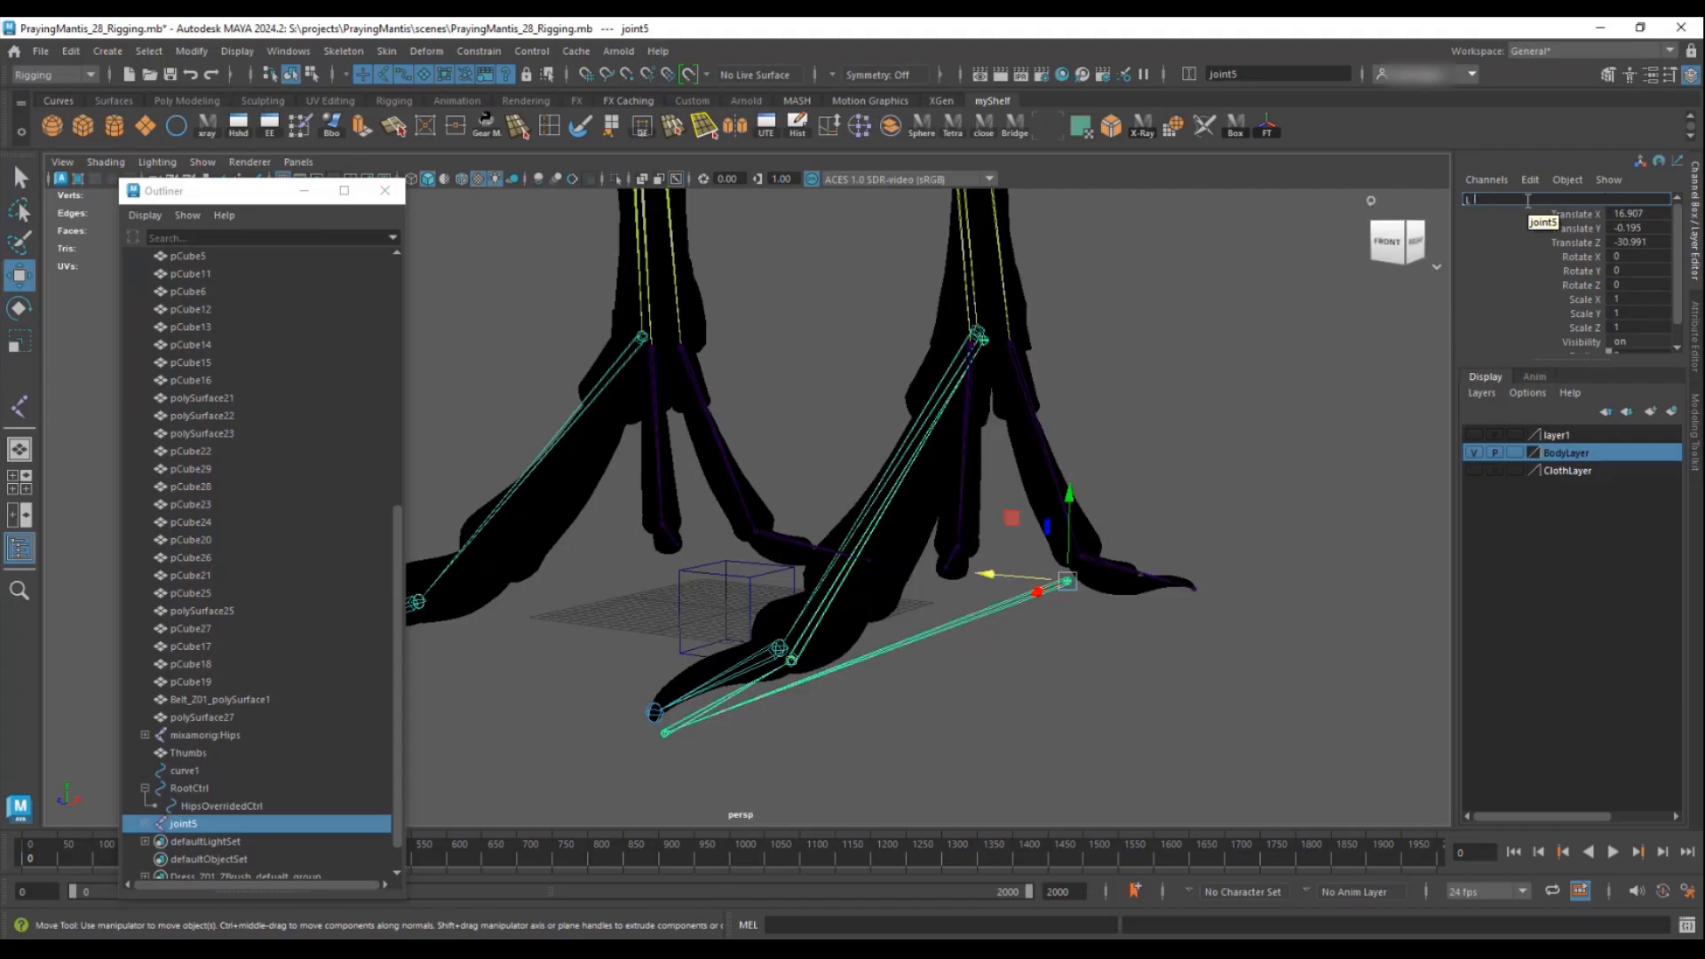
{"action": "type", "text": "L_RF_Heel"}
{"action": "key", "text": "Return"}
{"action": "key", "text": "Down"}
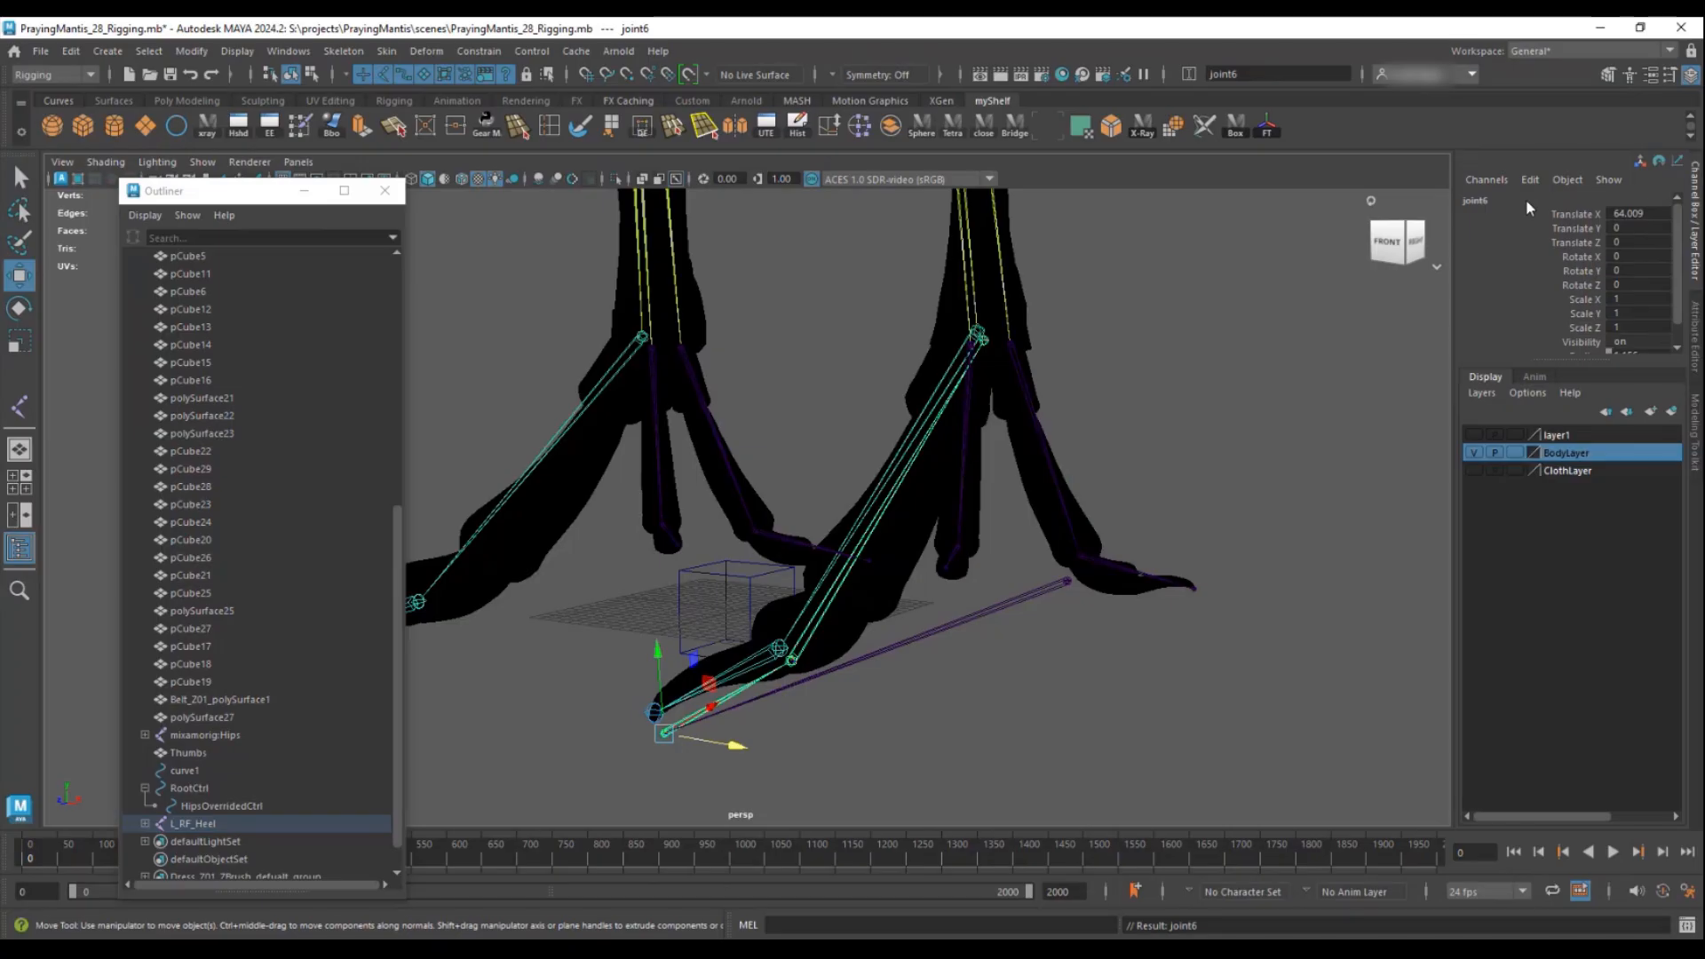
{"action": "left_click", "coordinate": [1515, 200]}
{"action": "type", "text": "L_RF_Toe"}
{"action": "key", "text": "Return"}
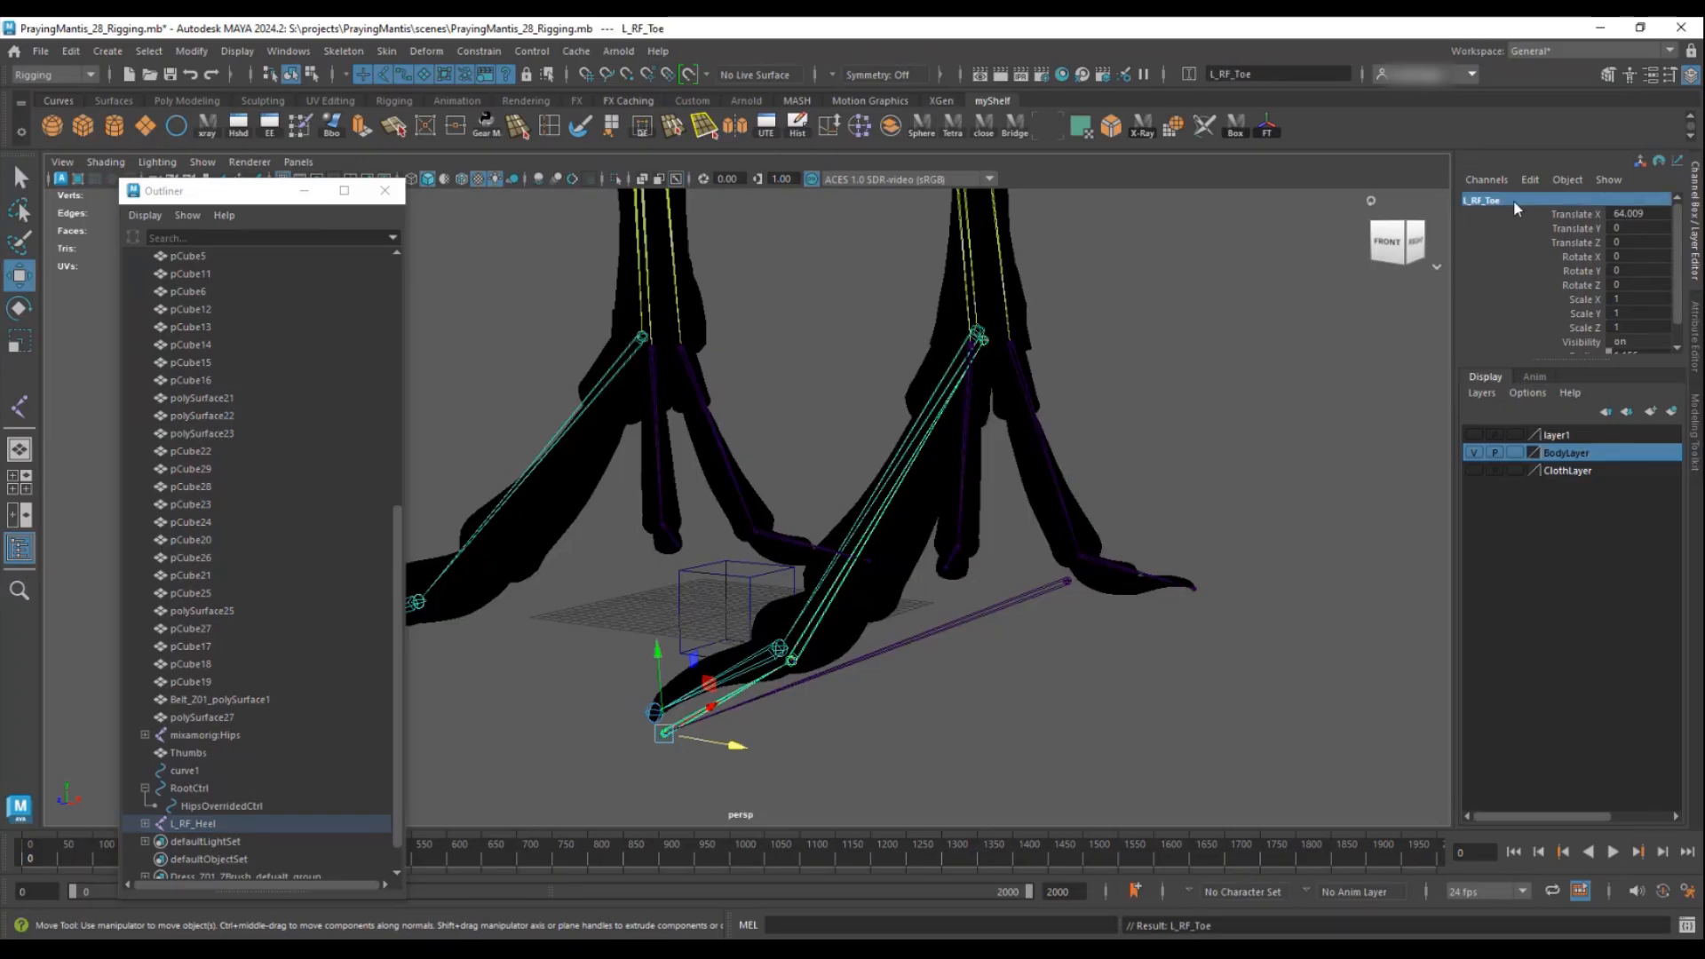
- Rename the ball joint L_RF_Ball and give the chain's last joint a name starting with L_RF_
{"action": "key", "text": "Down"}
{"action": "left_click", "coordinate": [1515, 200]}
{"action": "type", "text": "L_RF"}
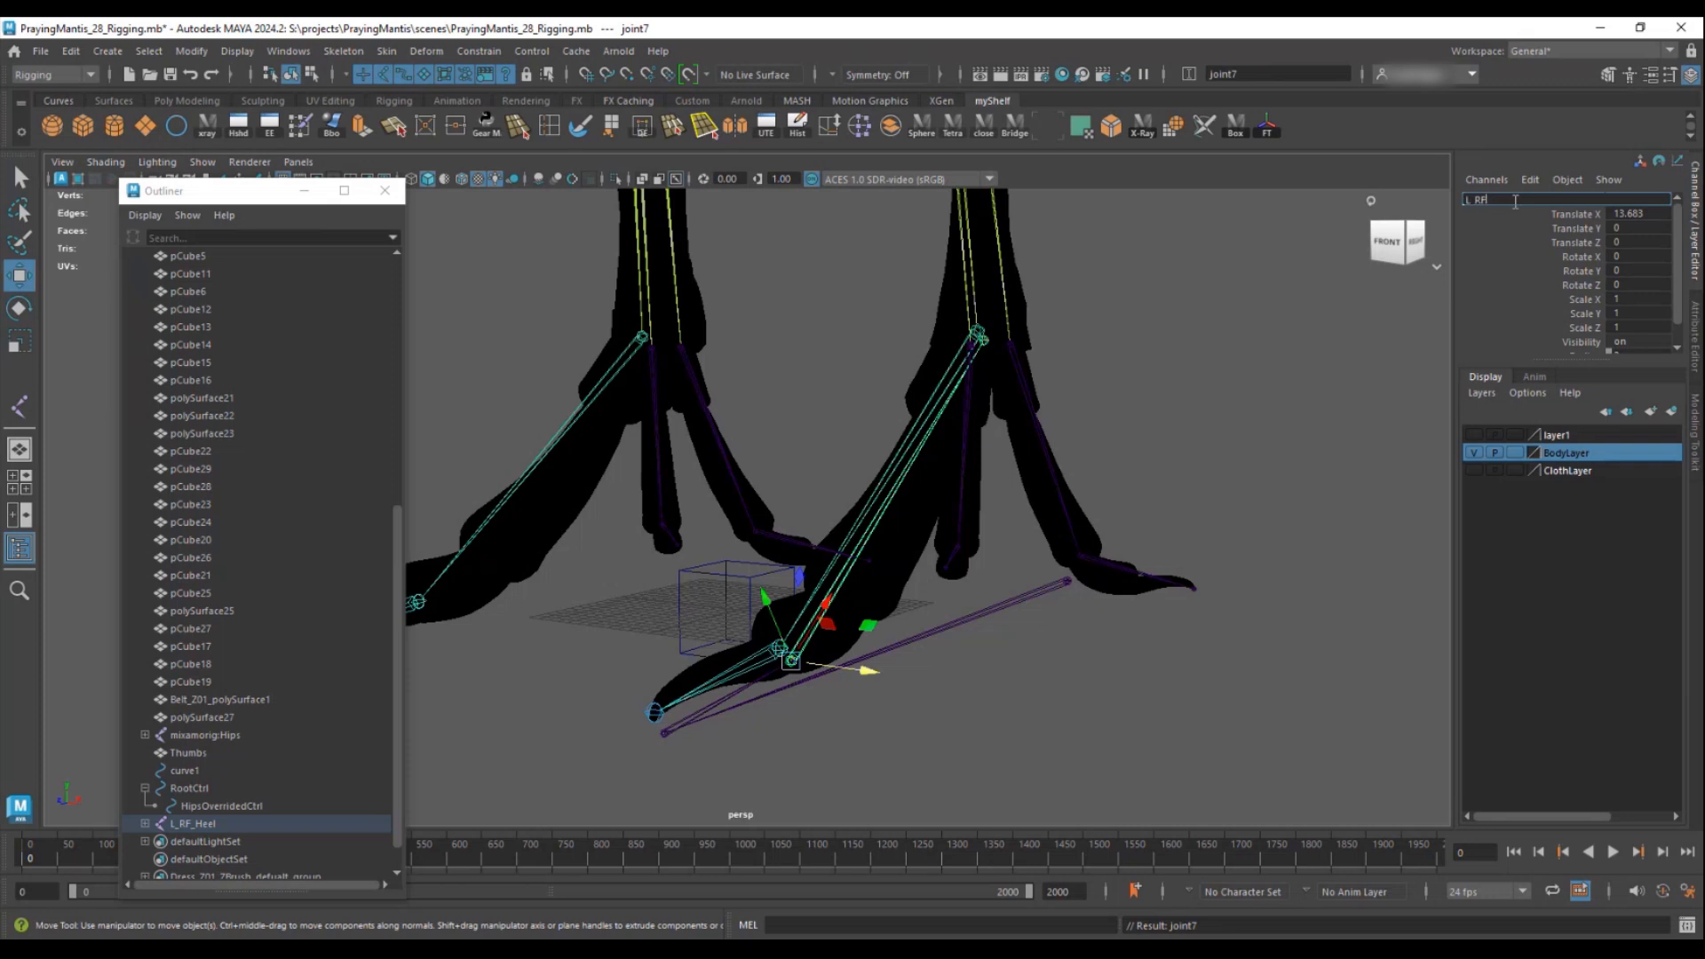
{"action": "type", "text": "_Ball"}
{"action": "key", "text": "Return"}
{"action": "key", "text": "Down"}
{"action": "left_click", "coordinate": [1516, 201]}
{"action": "type", "text": "L_RF_Heel"}
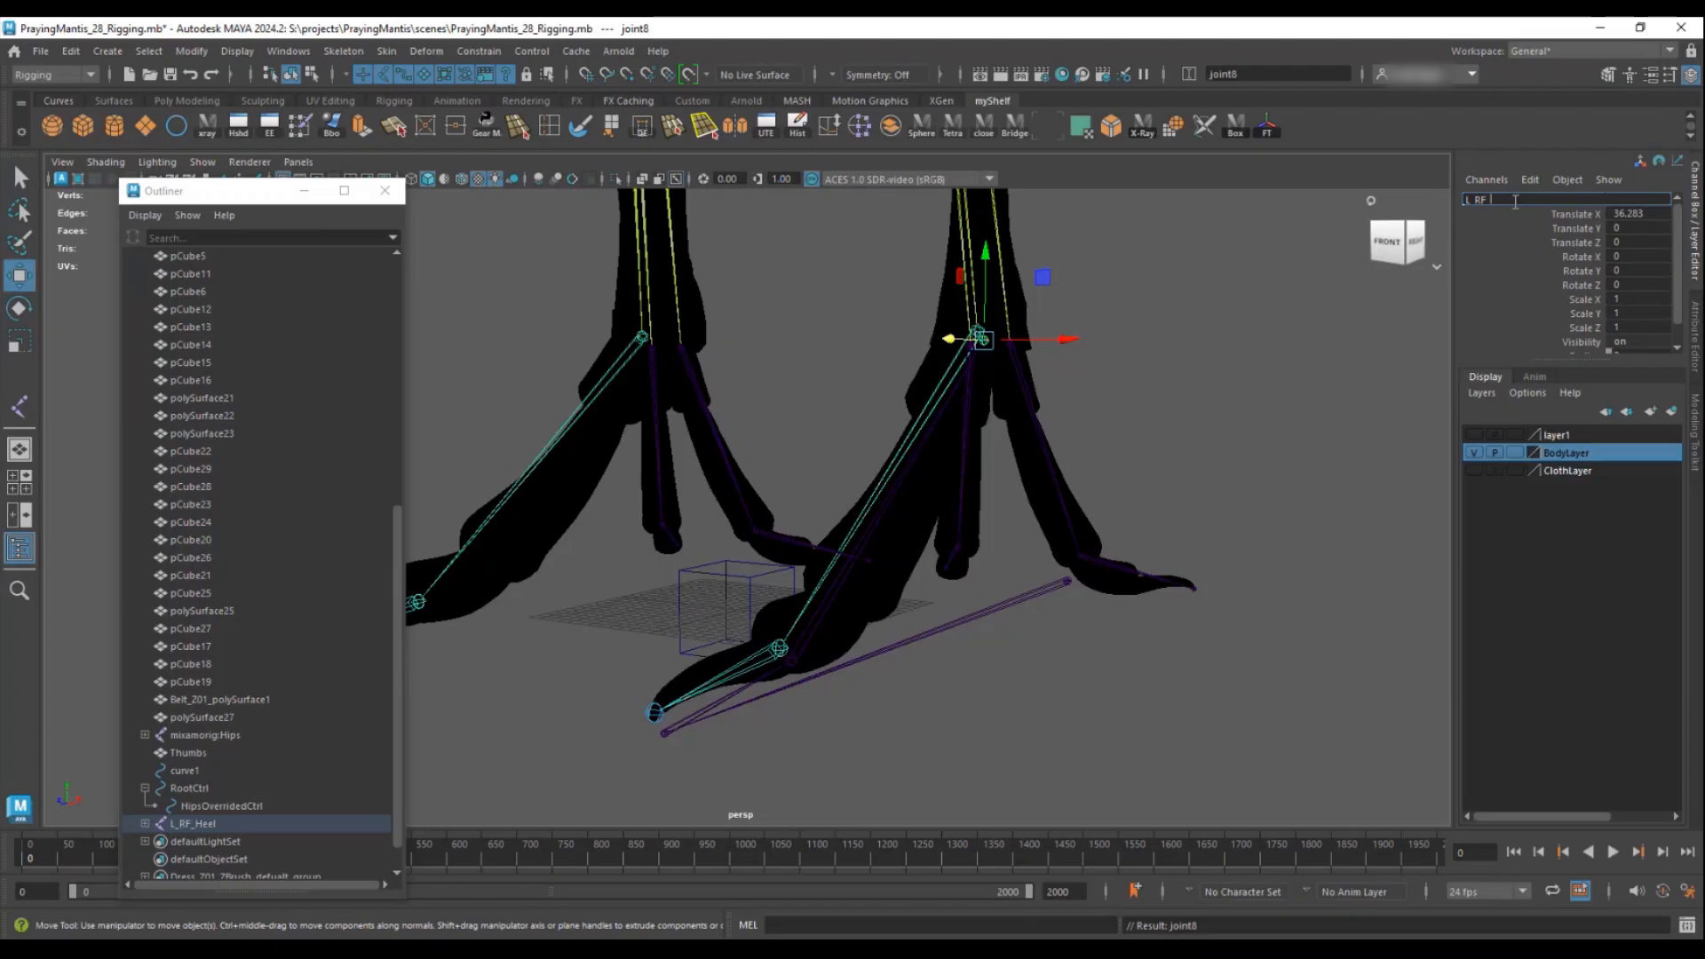
{"action": "key", "text": "Return"}
- Select the root joint L_RF_Heel and hide BodyLayer
{"action": "left_click", "coordinate": [1053, 582]}
{"action": "left_click_drag", "start_coordinate": [1095, 508], "coordinate": [1134, 528], "text": "alt"}
{"action": "right_click_drag", "start_coordinate": [1133, 527], "coordinate": [599, 365], "text": "alt"}
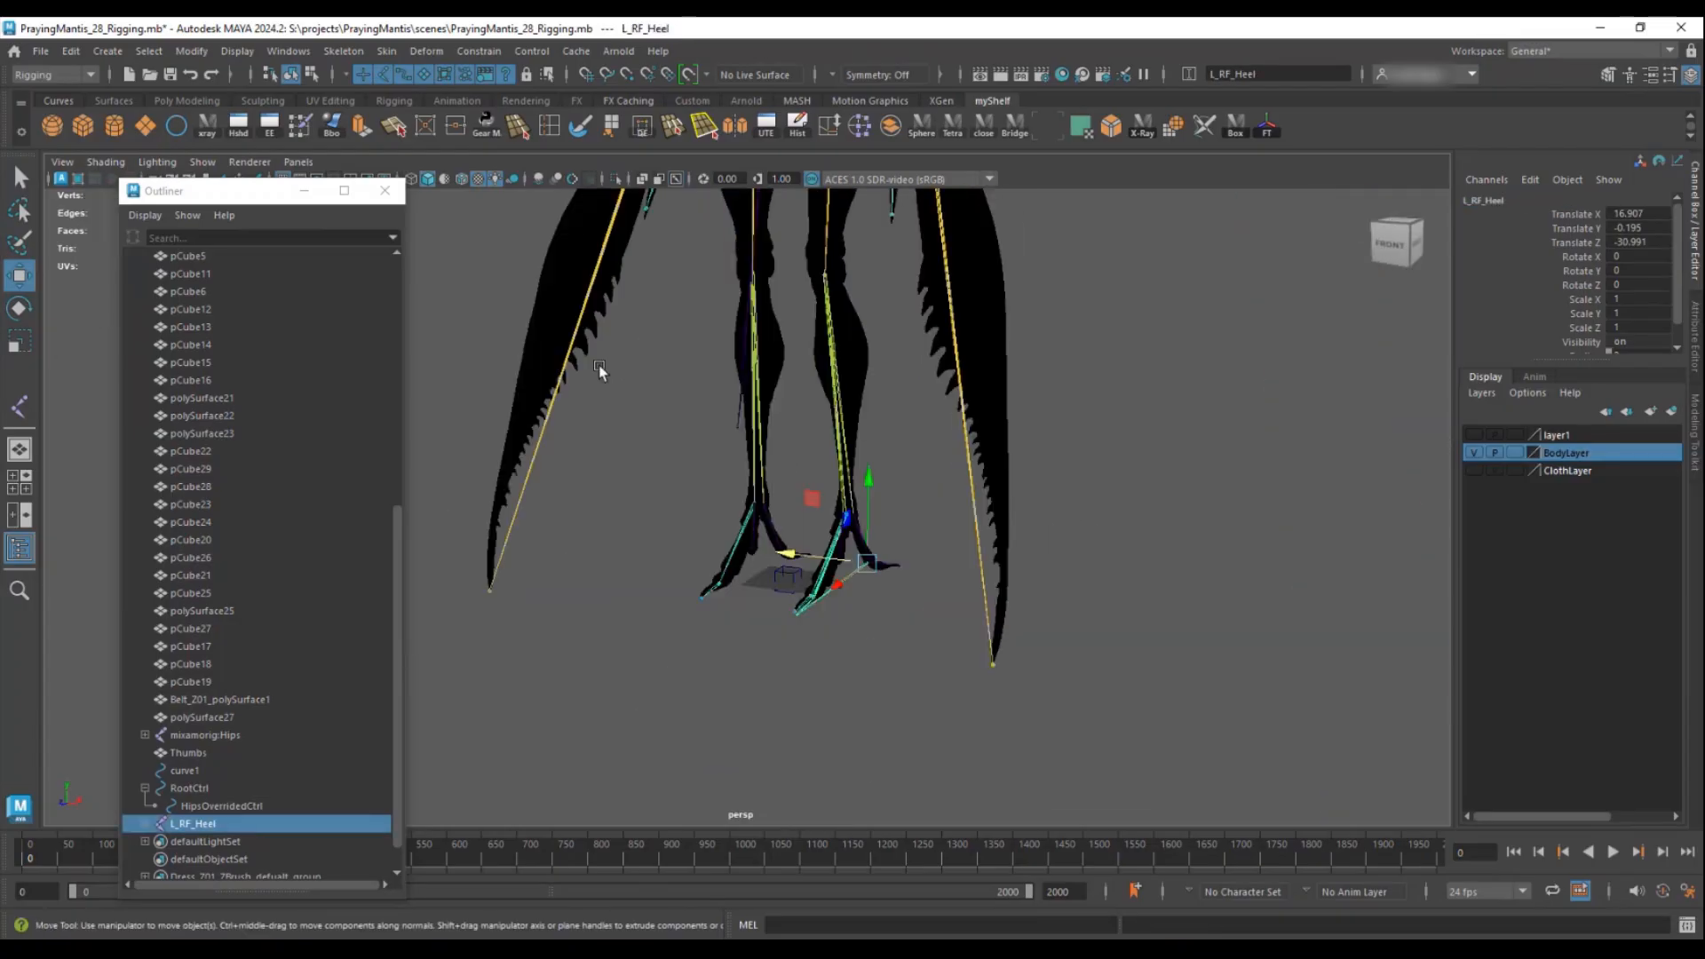
{"action": "left_click", "coordinate": [1474, 453]}
{"action": "left_click_drag", "start_coordinate": [1005, 406], "coordinate": [772, 442], "text": "alt"}
{"action": "middle_click_drag", "start_coordinate": [753, 444], "coordinate": [823, 423], "text": "alt"}
{"action": "right_click_drag", "start_coordinate": [823, 423], "coordinate": [947, 497], "text": "alt"}
{"action": "left_click_drag", "start_coordinate": [947, 496], "coordinate": [842, 434], "text": "alt"}
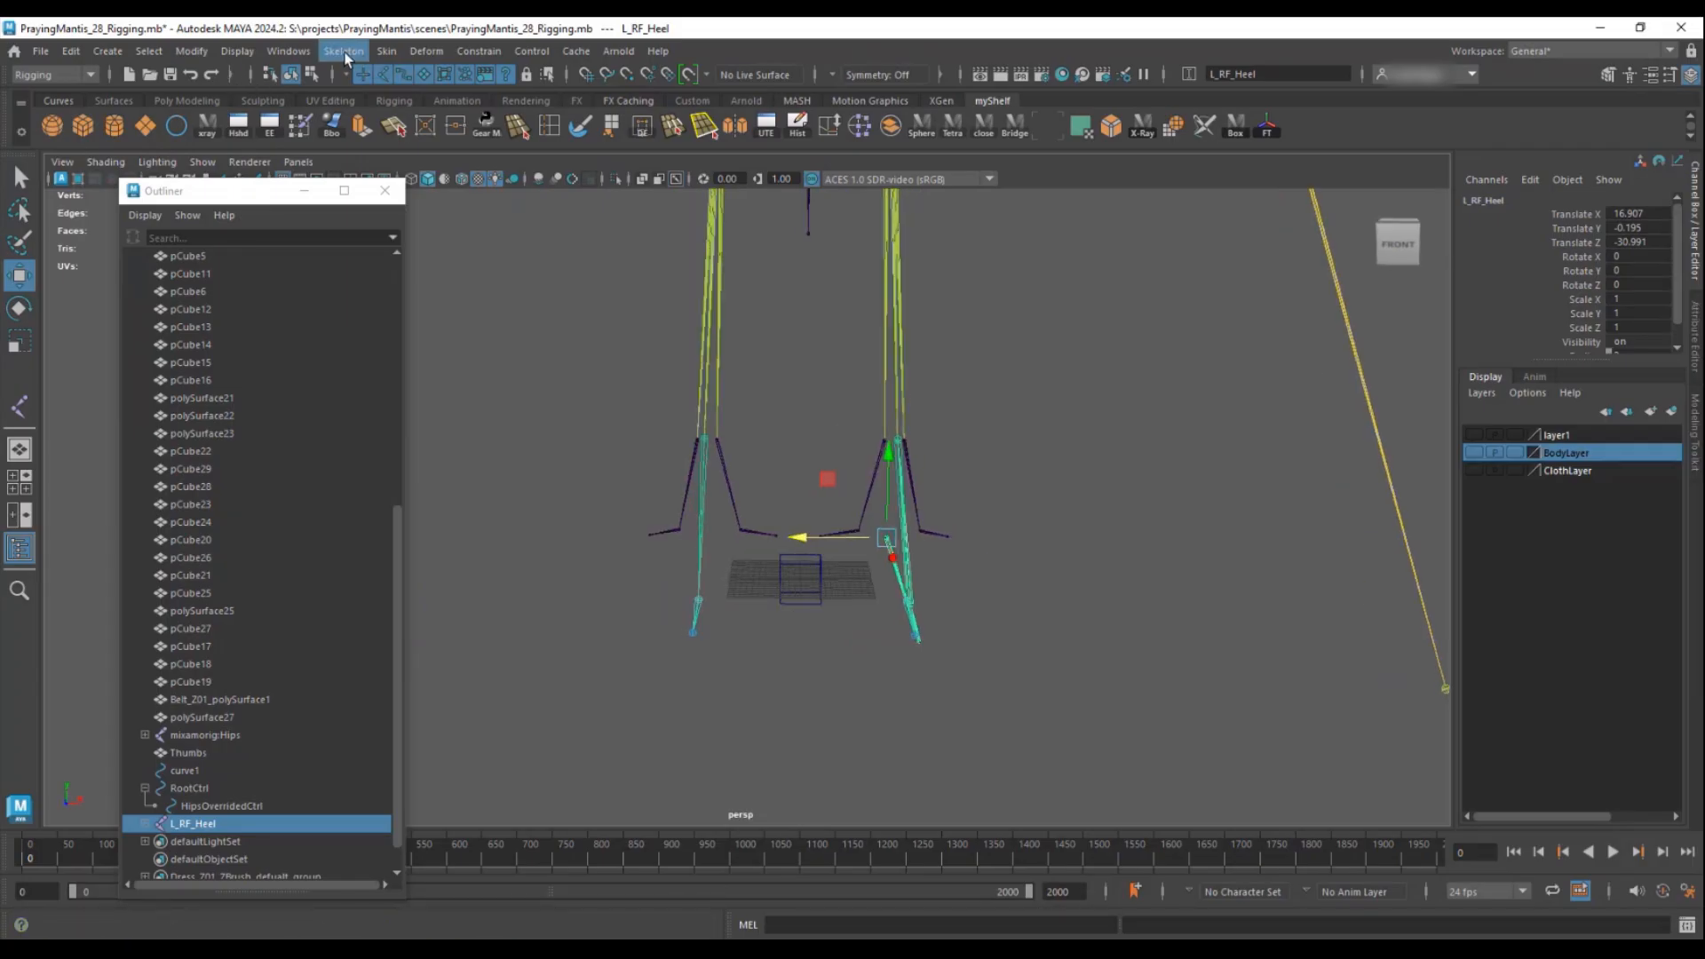
{"action": "mouse_move", "coordinate": [823, 377]}
{"action": "left_mouse_down", "text": "alt"}
{"action": "mouse_move", "coordinate": [786, 365]}
{"action": "mouse_move", "coordinate": [824, 365]}
{"action": "left_mouse_up", "text": "alt"}
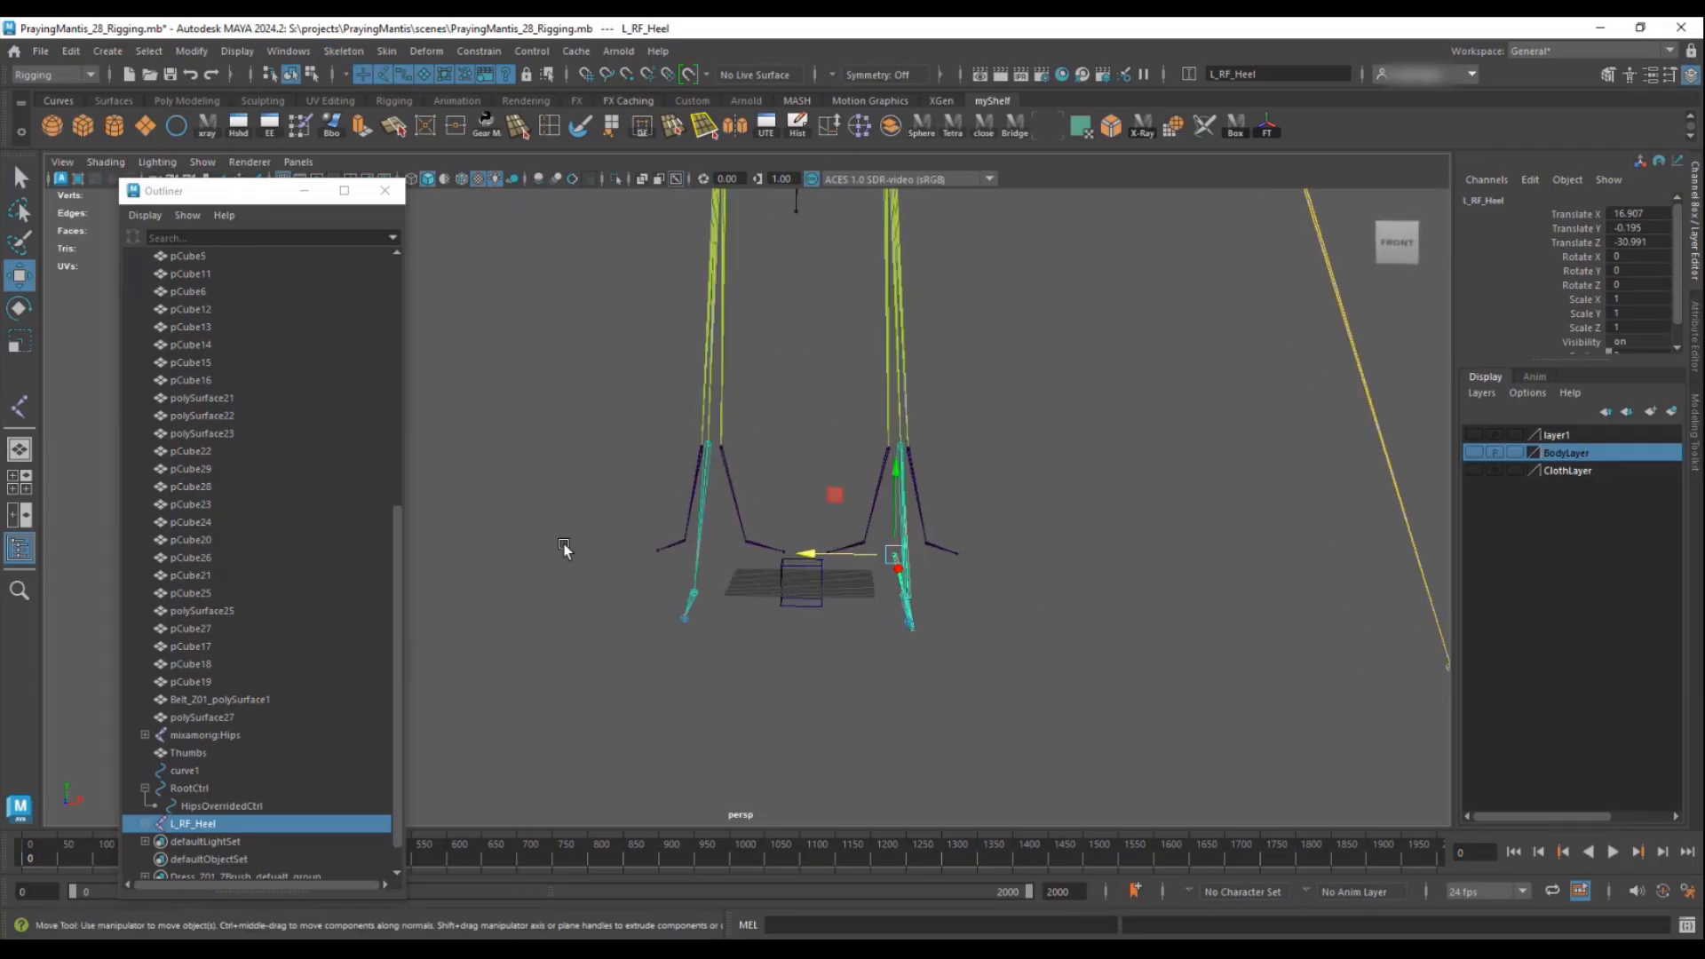
- Mirror the L_RF_Heel chain across YZ with the Behavior function, replacing L with R in the joint names
{"action": "left_click", "coordinate": [344, 52]}
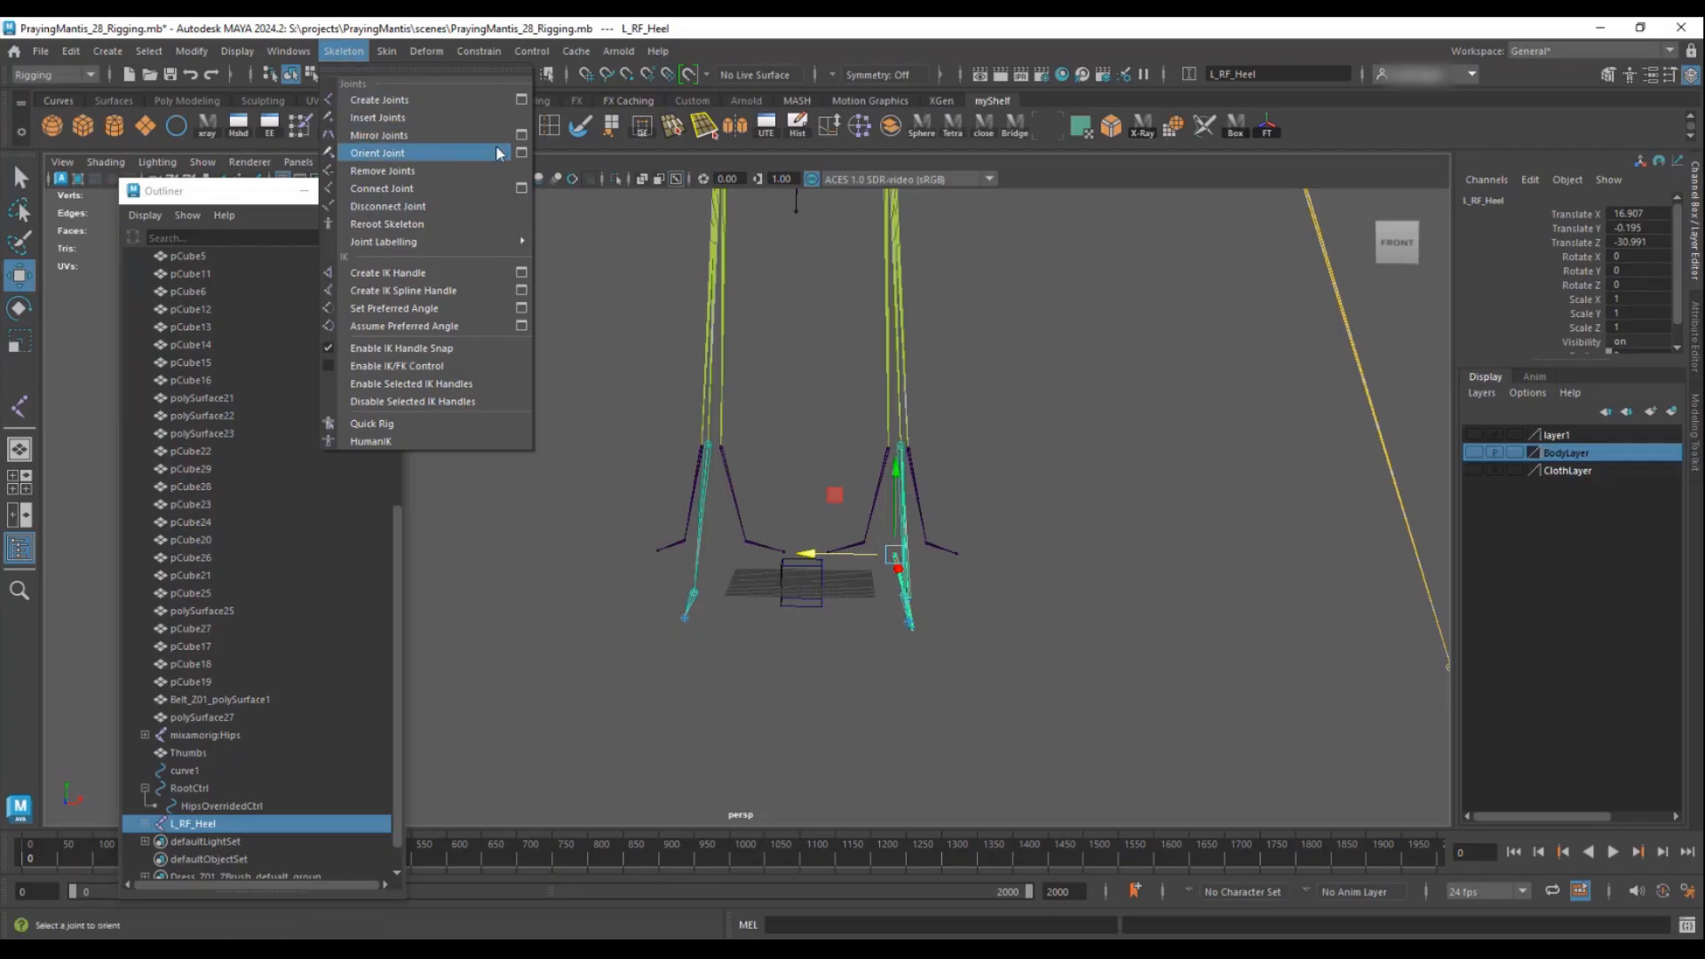
{"action": "left_click", "coordinate": [521, 138]}
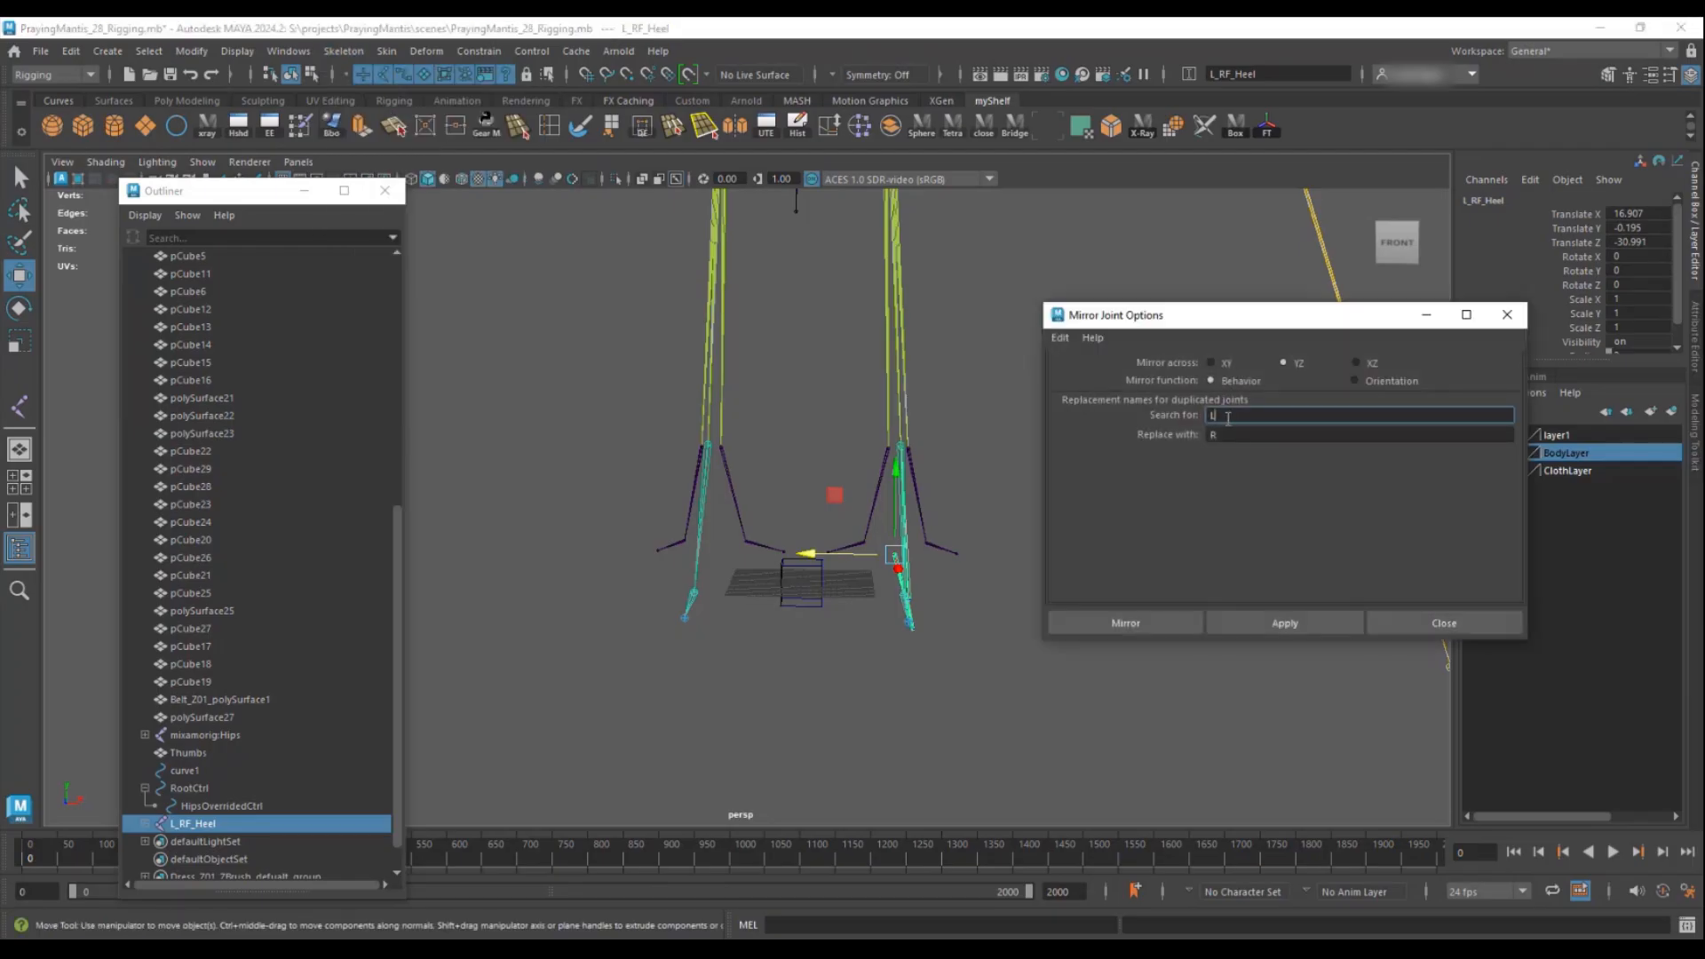
{"action": "left_click", "coordinate": [1128, 622]}
{"action": "left_click_drag", "start_coordinate": [1022, 568], "coordinate": [743, 526], "text": "alt"}
{"action": "scroll", "coordinate": [764, 464], "scroll_direction": "down", "scroll_amount": 1}
{"action": "middle_click_drag", "start_coordinate": [764, 462], "coordinate": [746, 450], "text": "alt"}
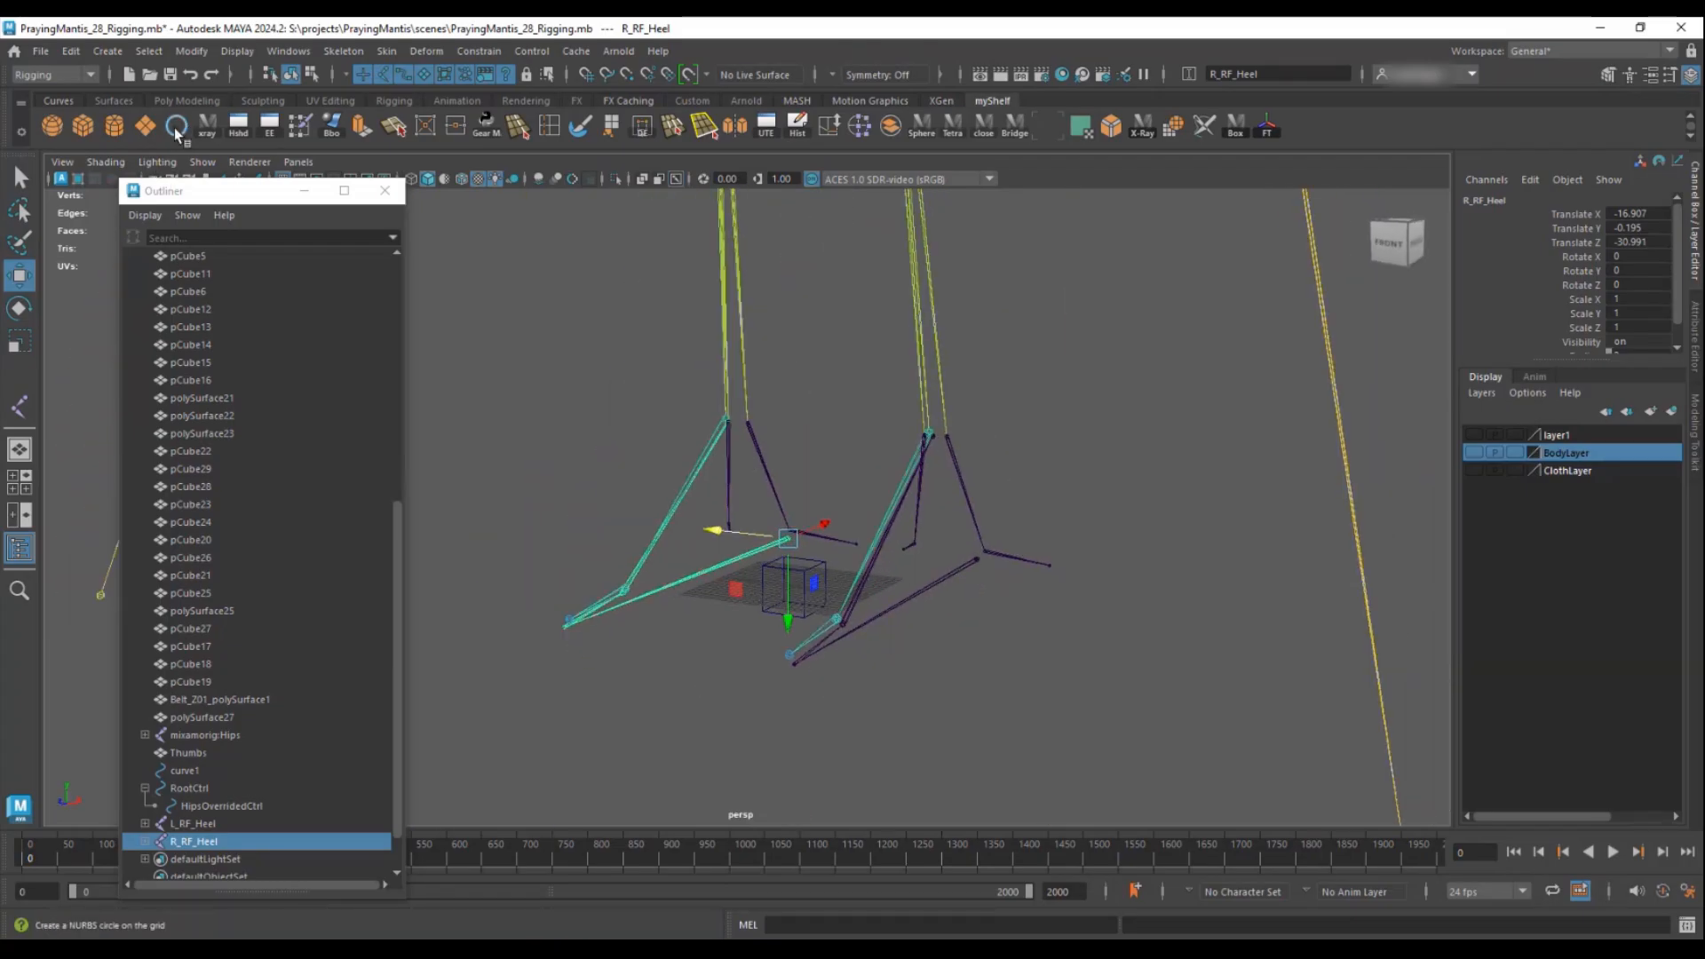
- Create a NURBS circle and scale it up around the left heel joint
{"action": "left_click", "coordinate": [177, 129]}
{"action": "left_click_drag", "start_coordinate": [799, 532], "coordinate": [999, 552], "text": "alt"}
{"action": "key", "text": "r"}
{"action": "left_click_drag", "start_coordinate": [868, 405], "coordinate": [877, 407]}
{"action": "mouse_move", "coordinate": [822, 453]}
{"action": "left_mouse_down", "text": "alt"}
{"action": "mouse_move", "coordinate": [906, 464]}
{"action": "mouse_move", "coordinate": [806, 469]}
{"action": "left_mouse_up", "text": "alt"}
- Switch the heel circle nurbsCircle1 to control vertex editing
{"action": "right_click_drag", "start_coordinate": [795, 476], "coordinate": [739, 477]}
{"action": "left_click_drag", "start_coordinate": [1003, 549], "coordinate": [837, 567], "text": "alt"}
{"action": "left_click", "coordinate": [826, 507]}
{"action": "left_click", "coordinate": [940, 620], "text": "shift"}
{"action": "left_click", "coordinate": [936, 629]}
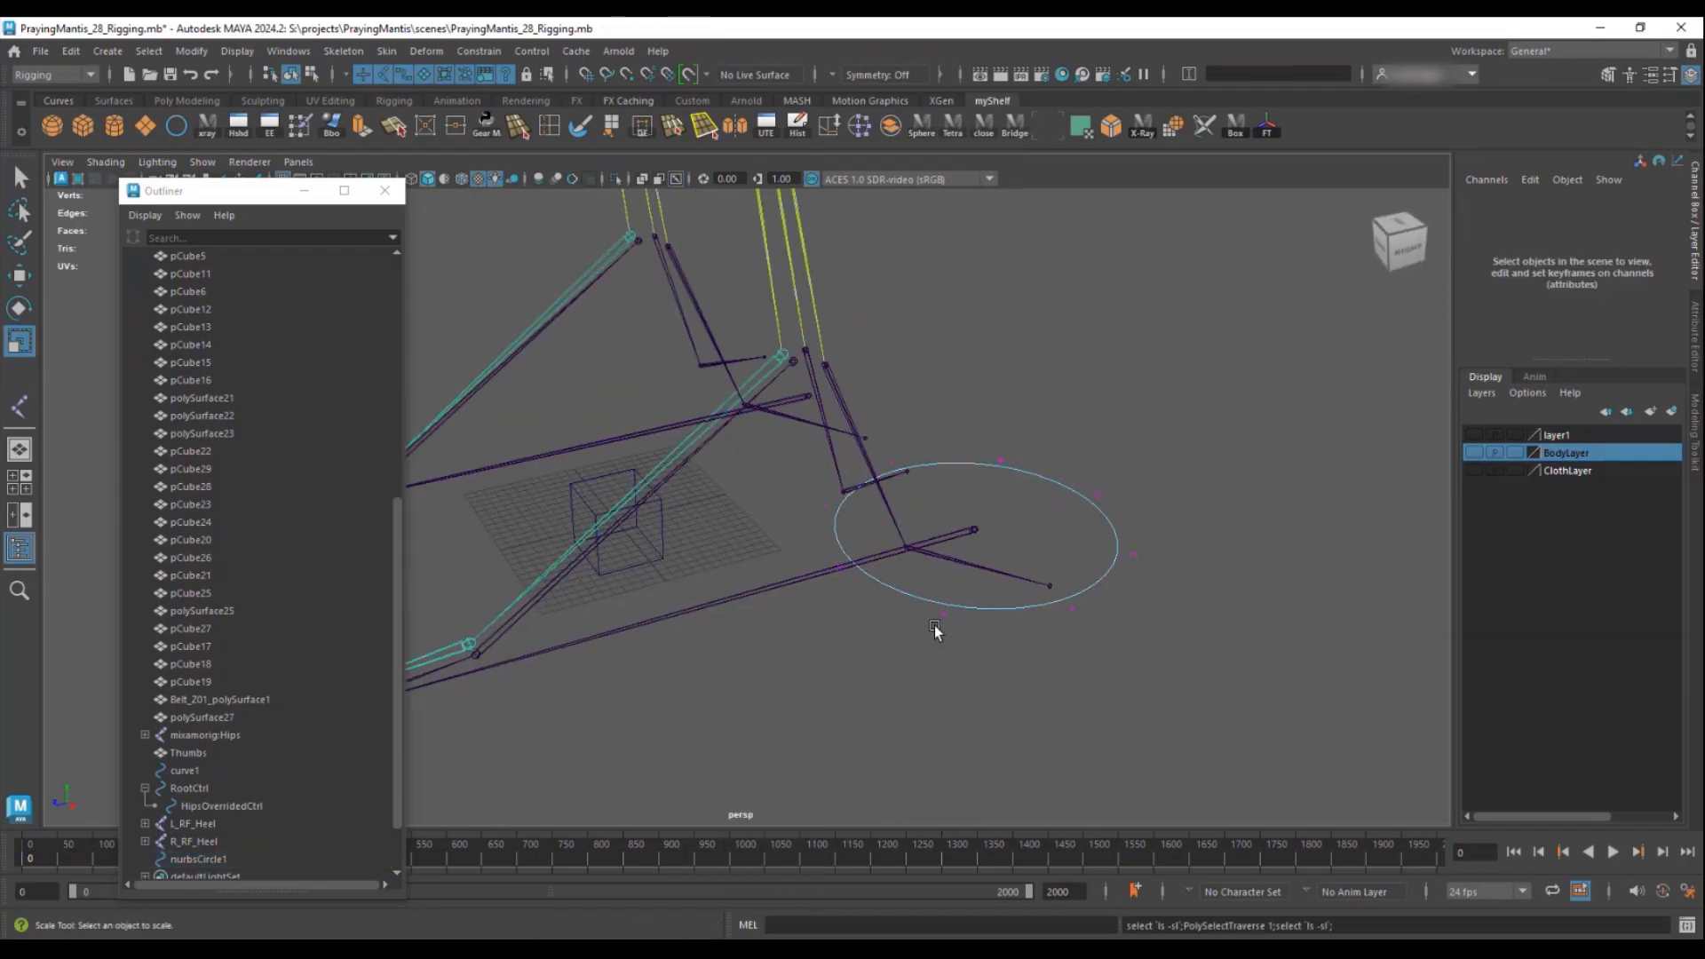
{"action": "left_click", "coordinate": [838, 494]}
{"action": "left_click", "coordinate": [835, 522]}
{"action": "right_click_drag", "start_coordinate": [833, 487], "coordinate": [751, 486]}
{"action": "left_click", "coordinate": [848, 567]}
{"action": "mouse_move", "coordinate": [858, 593]}
{"action": "left_mouse_down", "text": "alt"}
{"action": "mouse_move", "coordinate": [984, 689]}
{"action": "mouse_move", "coordinate": [875, 600]}
{"action": "left_mouse_up", "text": "alt"}
{"action": "scroll", "coordinate": [901, 596], "scroll_direction": "up", "scroll_amount": 3}
{"action": "right_click_drag", "start_coordinate": [919, 593], "coordinate": [839, 489]}
- Select the circle's front control vertices 4 to 6 and move them forward to the toe of the left foot
{"action": "left_click_drag", "start_coordinate": [937, 611], "coordinate": [1080, 704]}
{"action": "key", "text": "Left"}
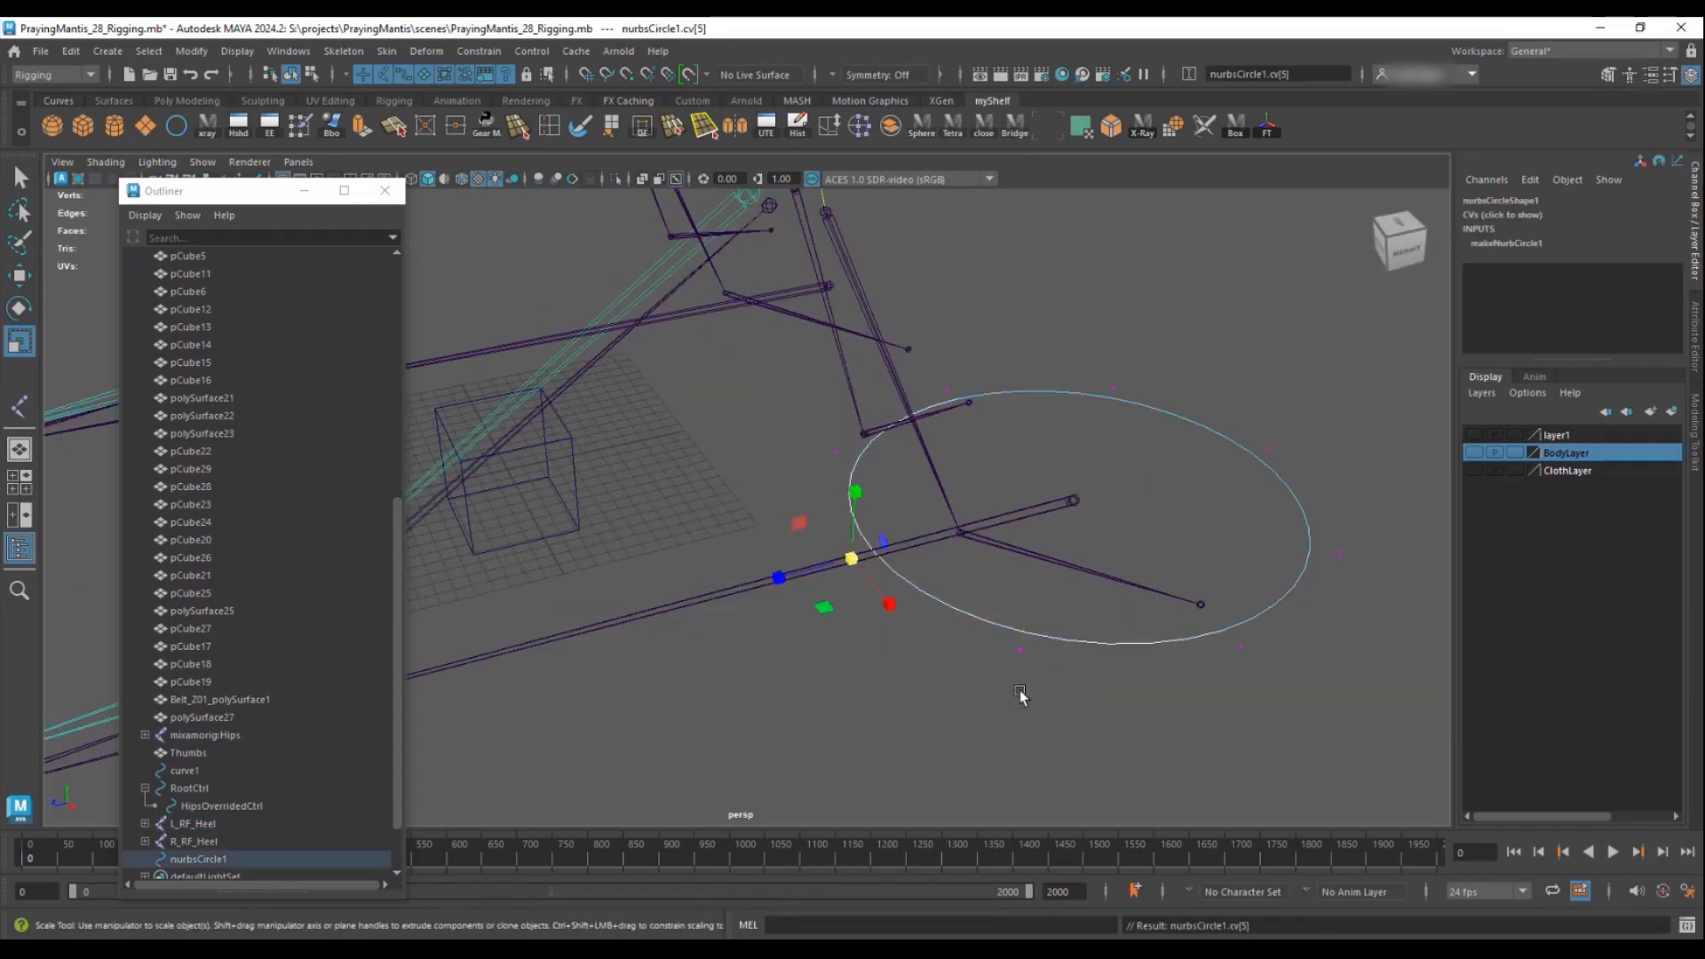
{"action": "left_click_drag", "start_coordinate": [812, 435], "coordinate": [860, 475], "text": "shift"}
{"action": "left_click_drag", "start_coordinate": [982, 622], "coordinate": [1057, 675], "text": "shift"}
{"action": "key", "text": "w"}
{"action": "left_click_drag", "start_coordinate": [842, 566], "coordinate": [343, 655]}
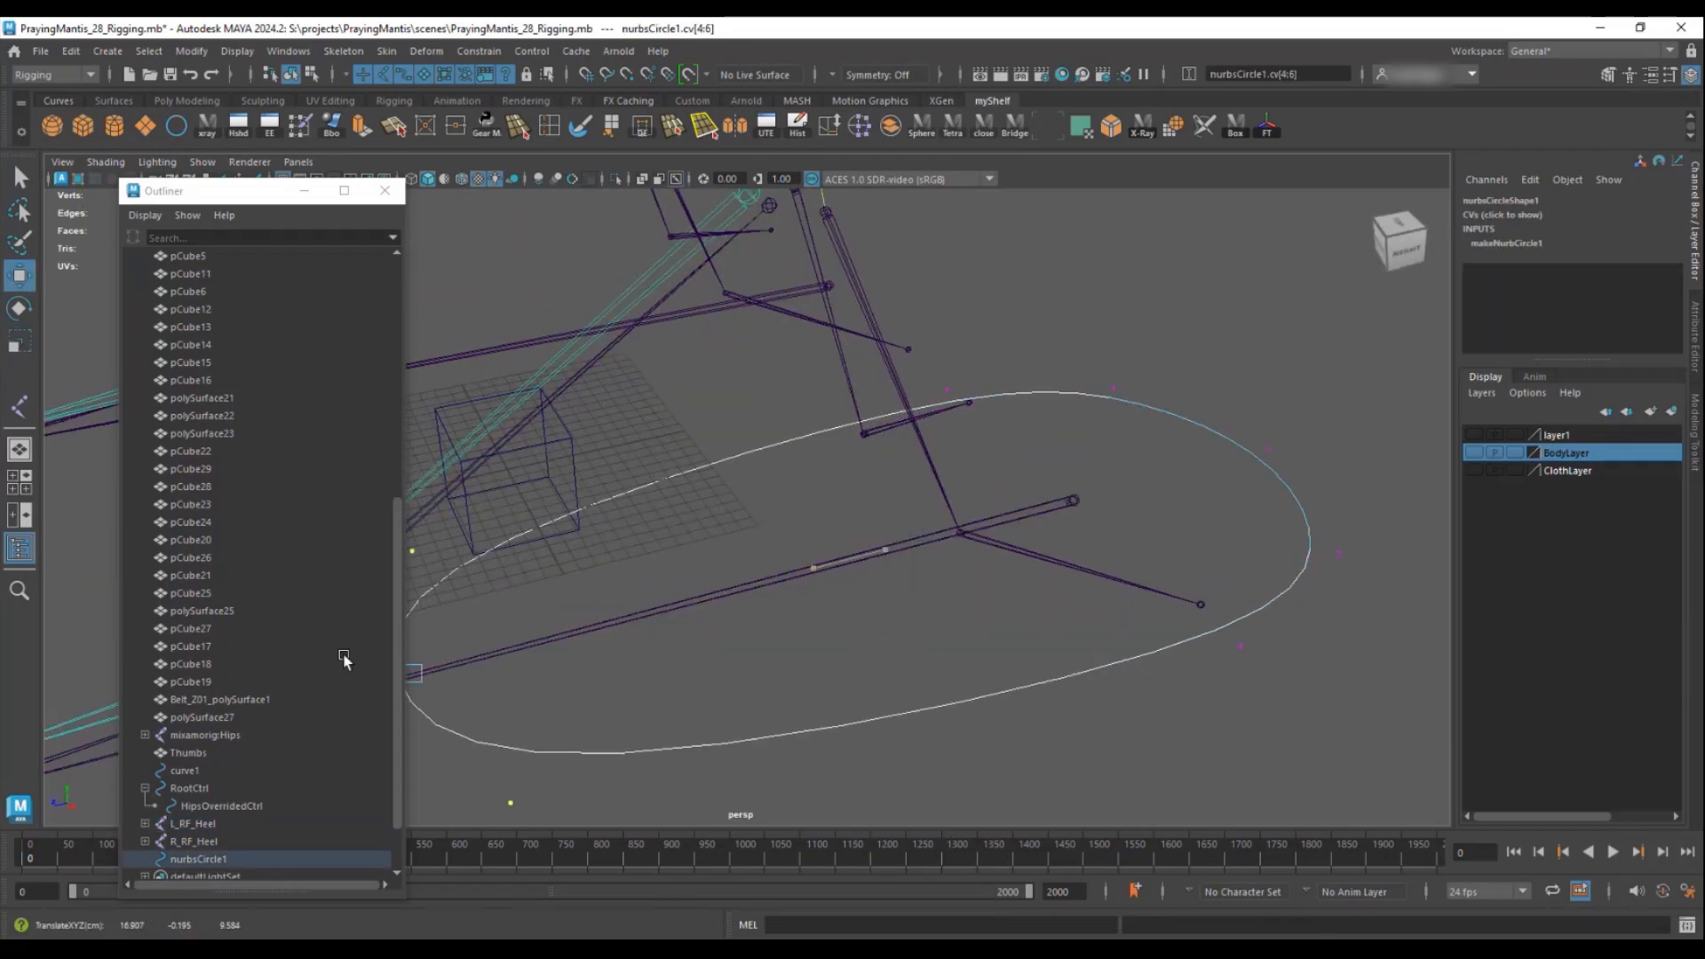
{"action": "scroll", "coordinate": [524, 622], "scroll_direction": "down", "scroll_amount": 4}
{"action": "middle_click_drag", "start_coordinate": [524, 622], "coordinate": [791, 579], "text": "alt"}
{"action": "left_click_drag", "start_coordinate": [791, 577], "coordinate": [469, 643]}
- Reposition the circle's side control vertices forward to lengthen the outline along the left foot
{"action": "left_click_drag", "start_coordinate": [579, 732], "coordinate": [961, 647]}
{"action": "key", "text": "Left"}
{"action": "key", "text": "Left"}
{"action": "key", "text": "Left"}
{"action": "key", "text": "Left"}
{"action": "key", "text": "Right"}
{"action": "key", "text": "Right"}
{"action": "key", "text": "Right"}
{"action": "middle_click_drag", "start_coordinate": [961, 648], "coordinate": [902, 864], "text": "alt"}
{"action": "left_click_drag", "start_coordinate": [701, 429], "coordinate": [730, 396]}
{"action": "left_click_drag", "start_coordinate": [997, 387], "coordinate": [777, 444], "text": "shift"}
{"action": "left_click_drag", "start_coordinate": [925, 616], "coordinate": [545, 679]}
- Move and scale the circle's rear control vertices so the outline reaches around the left foot's back toes
{"action": "mouse_move", "coordinate": [920, 515]}
{"action": "left_mouse_down", "text": "alt"}
{"action": "mouse_move", "coordinate": [1017, 522]}
{"action": "mouse_move", "coordinate": [946, 517]}
{"action": "left_mouse_up", "text": "alt"}
{"action": "left_click_drag", "start_coordinate": [902, 516], "coordinate": [1091, 499]}
{"action": "left_click_drag", "start_coordinate": [874, 578], "coordinate": [711, 590], "text": "alt"}
{"action": "middle_click_drag", "start_coordinate": [711, 590], "coordinate": [646, 498], "text": "alt"}
{"action": "left_click_drag", "start_coordinate": [959, 597], "coordinate": [1000, 641]}
{"action": "left_click_drag", "start_coordinate": [1044, 435], "coordinate": [1085, 481], "text": "shift"}
{"action": "left_click_drag", "start_coordinate": [956, 518], "coordinate": [864, 488]}
{"action": "key", "text": "r"}
{"action": "left_click_drag", "start_coordinate": [888, 558], "coordinate": [872, 591]}
{"action": "left_click_drag", "start_coordinate": [1041, 529], "coordinate": [822, 482]}
- Scale the circle's two side control vertices, 3 and 7, to fit the outline to the foot's width
{"action": "key", "text": "w"}
{"action": "left_click", "coordinate": [837, 627]}
{"action": "left_click_drag", "start_coordinate": [1015, 397], "coordinate": [981, 397], "text": "shift"}
{"action": "key", "text": "ctrl+z"}
{"action": "left_click_drag", "start_coordinate": [875, 478], "coordinate": [930, 522]}
{"action": "left_click_drag", "start_coordinate": [726, 545], "coordinate": [1014, 568], "text": "alt"}
{"action": "left_click", "coordinate": [788, 571]}
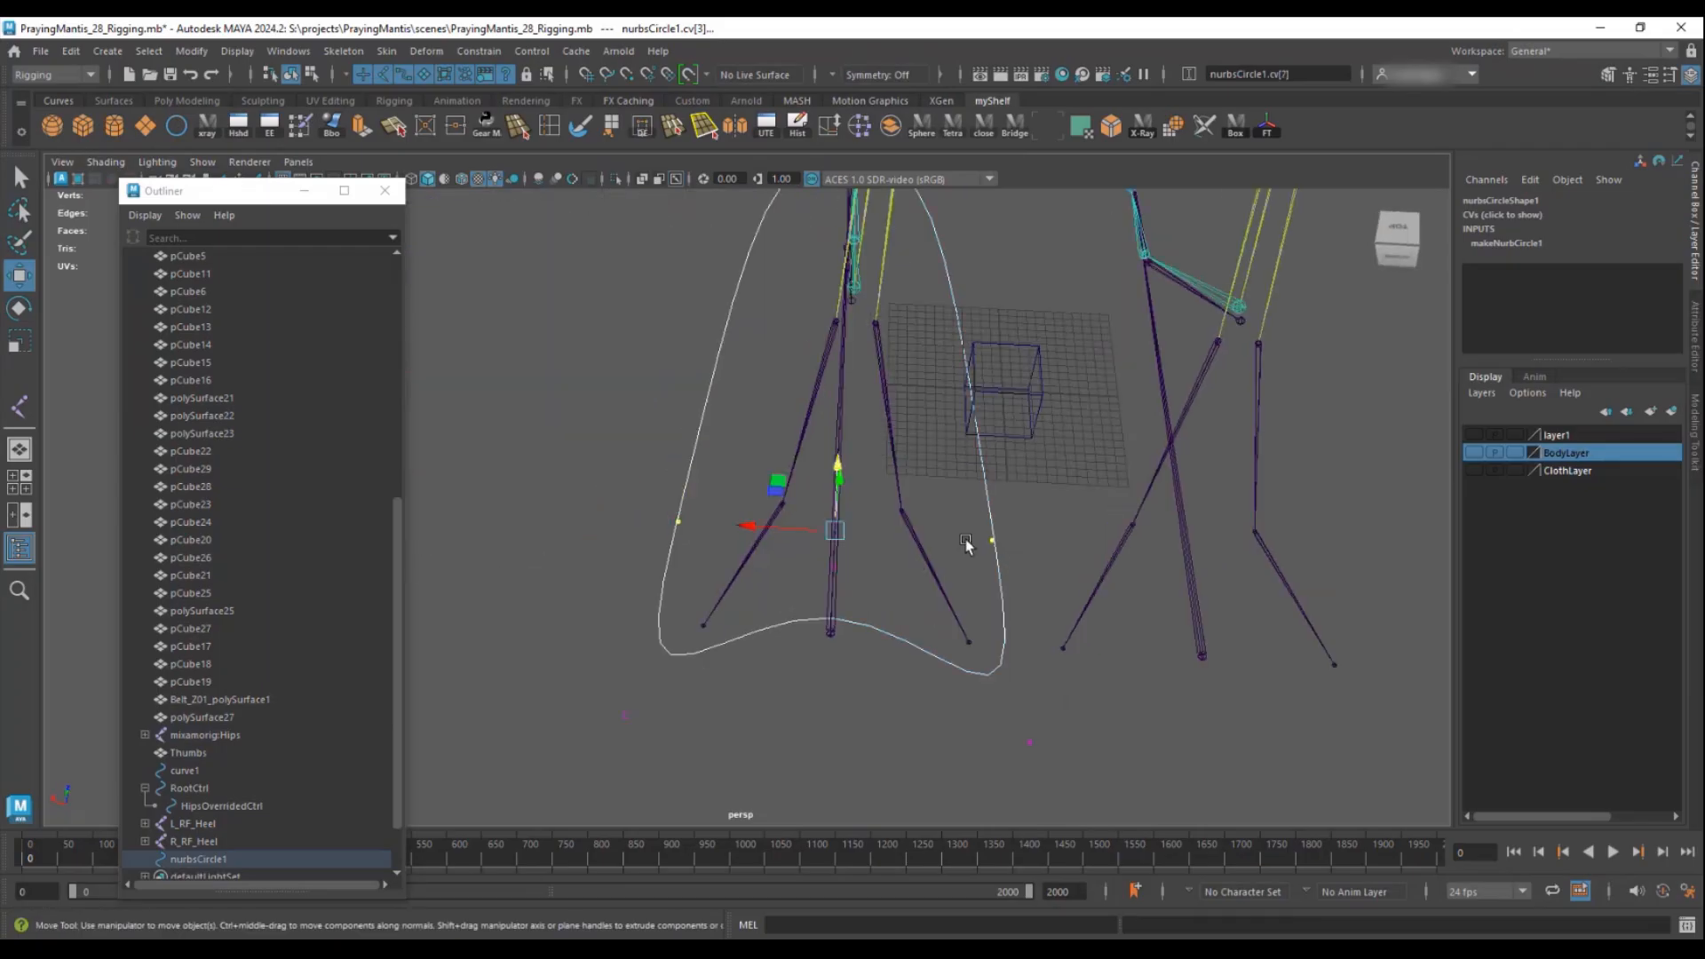
{"action": "key", "text": "r"}
{"action": "left_click_drag", "start_coordinate": [766, 523], "coordinate": [667, 522]}
- Select the outline's front control vertices and show BodyLayer to compare the curve with the left foot
{"action": "left_click", "coordinate": [629, 499]}
{"action": "left_click", "coordinate": [705, 535]}
{"action": "left_click_drag", "start_coordinate": [908, 531], "coordinate": [879, 510], "text": "alt"}
{"action": "left_click", "coordinate": [1474, 453]}
{"action": "left_click_drag", "start_coordinate": [1108, 437], "coordinate": [962, 465], "text": "alt"}
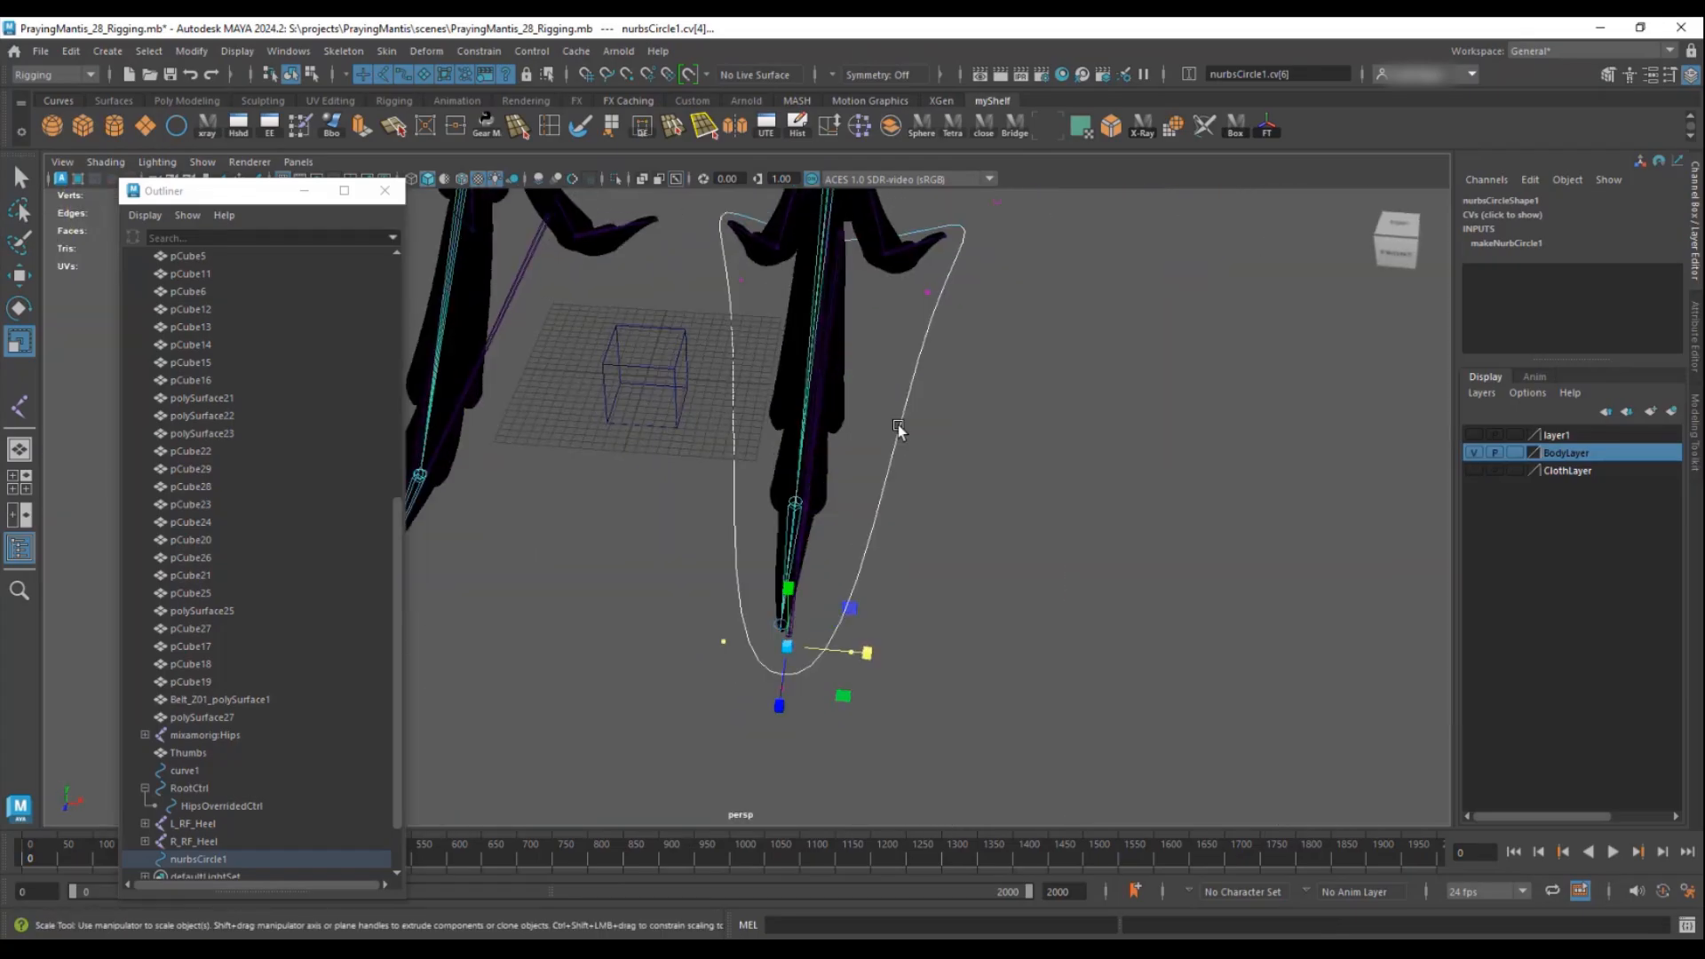
- Return the foot curve to object mode, duplicate it and move the copy onto the right foot
{"action": "left_click", "coordinate": [914, 396]}
{"action": "right_click_drag", "start_coordinate": [915, 396], "coordinate": [962, 366]}
{"action": "left_click_drag", "start_coordinate": [908, 375], "coordinate": [865, 438], "text": "alt"}
{"action": "key", "text": "ctrl+d"}
{"action": "key", "text": "w"}
{"action": "left_click_drag", "start_coordinate": [733, 685], "coordinate": [1121, 563]}
- Rename the left foot curve L_LegCtrl and the right foot curve R_LegCtrl
{"action": "key", "text": "Left"}
{"action": "double_click", "coordinate": [1489, 200]}
{"action": "type", "text": "L_LegCtrl"}
{"action": "key", "text": "Return"}
{"action": "left_click", "coordinate": [1230, 550]}
{"action": "double_click", "coordinate": [1495, 200]}
{"action": "type", "text": "R_LegCtrl"}
{"action": "key", "text": "Return"}
- Freeze the transformations of L_LegCtrl and R_LegCtrl
{"action": "key", "text": "Left"}
{"action": "left_click", "coordinate": [1267, 127]}
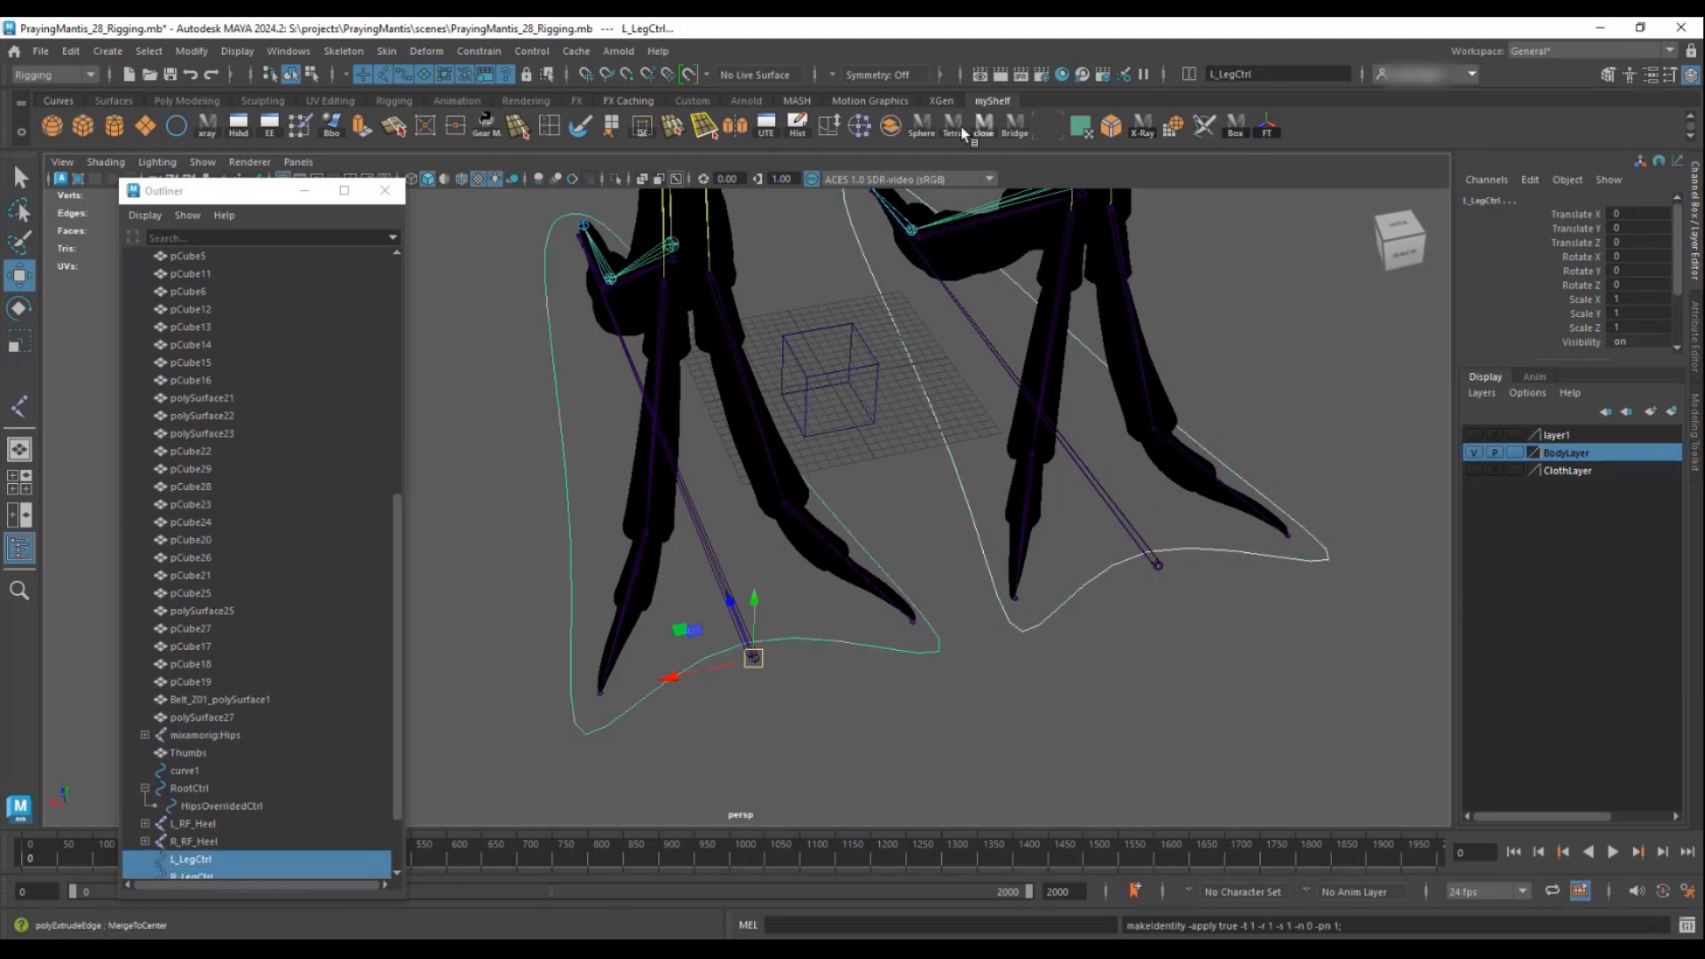
{"action": "left_click_drag", "start_coordinate": [995, 285], "coordinate": [658, 469], "text": "alt"}
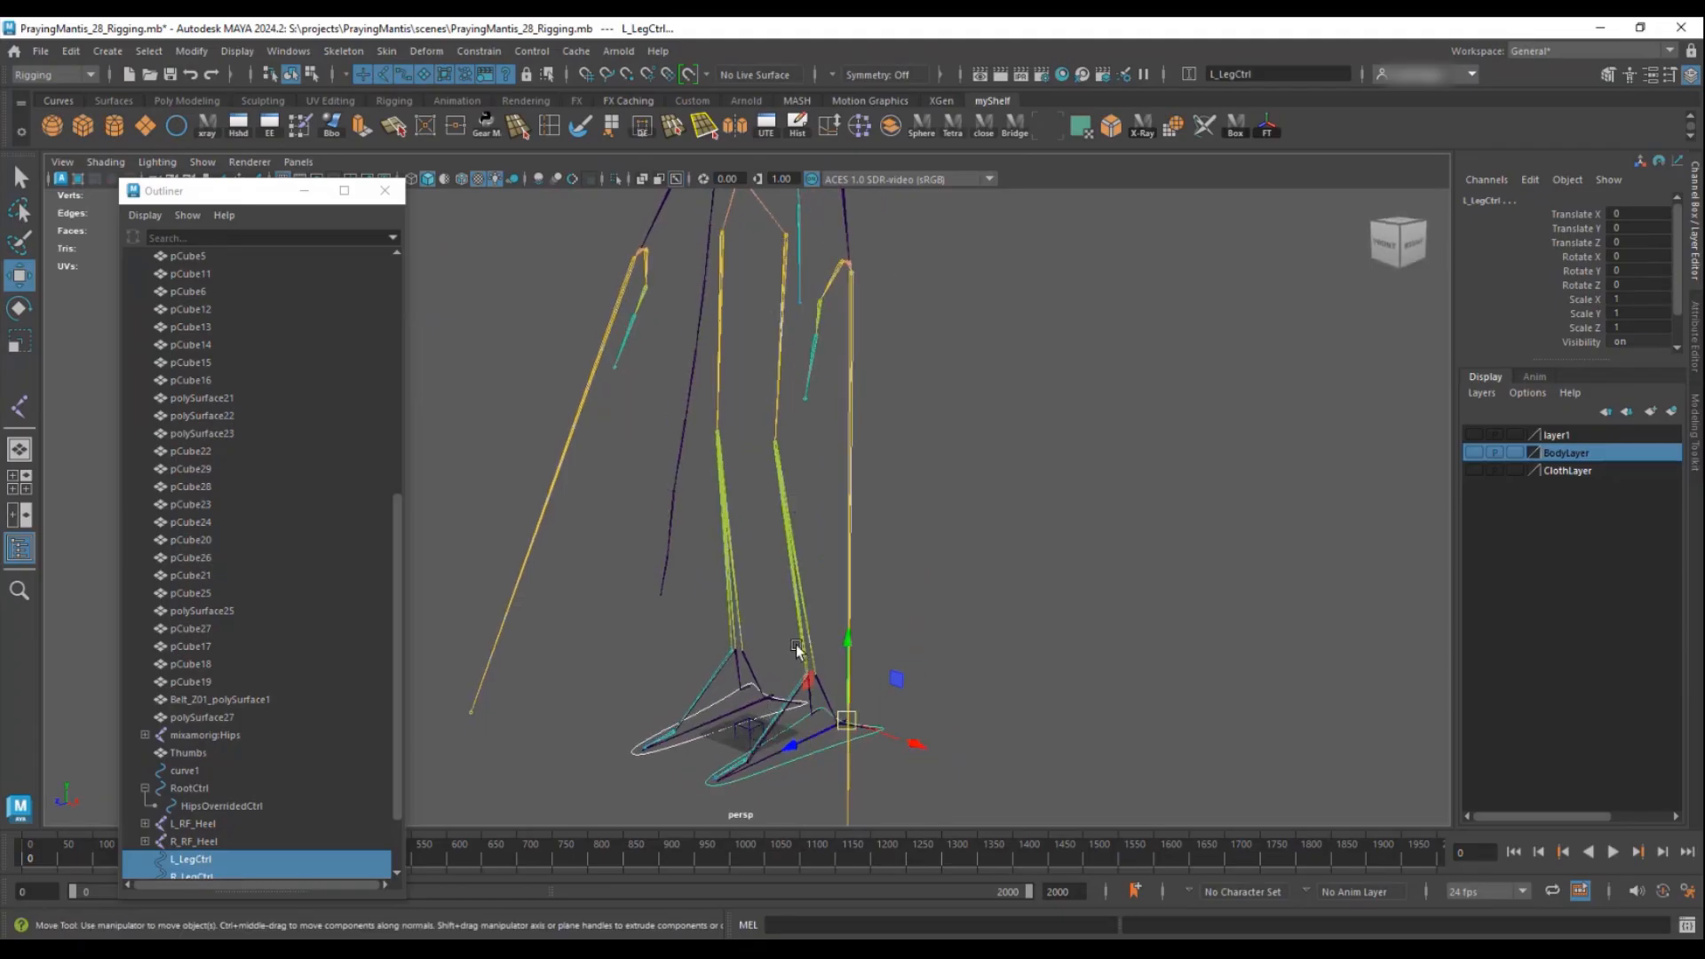
{"action": "left_click_drag", "start_coordinate": [815, 396], "coordinate": [749, 397], "text": "alt"}
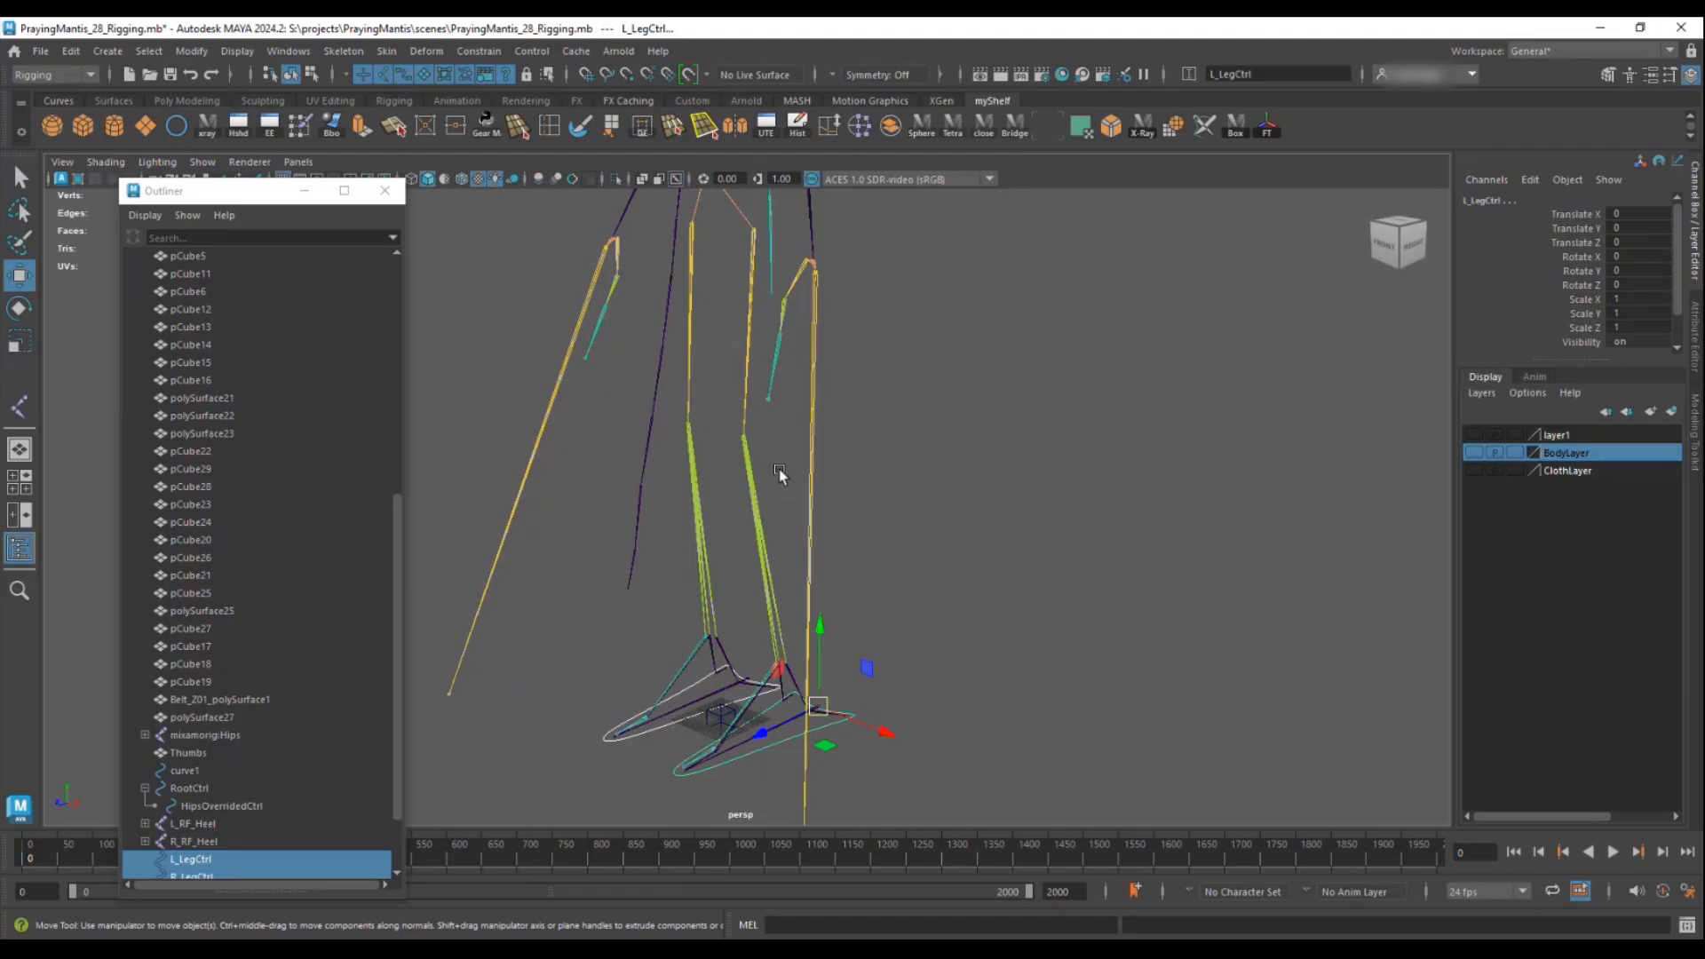
- Try posing the left arm by rotating the LeftArm and LeftForeArm joints and the joint below them
{"action": "left_click_drag", "start_coordinate": [800, 333], "coordinate": [839, 393], "text": "alt"}
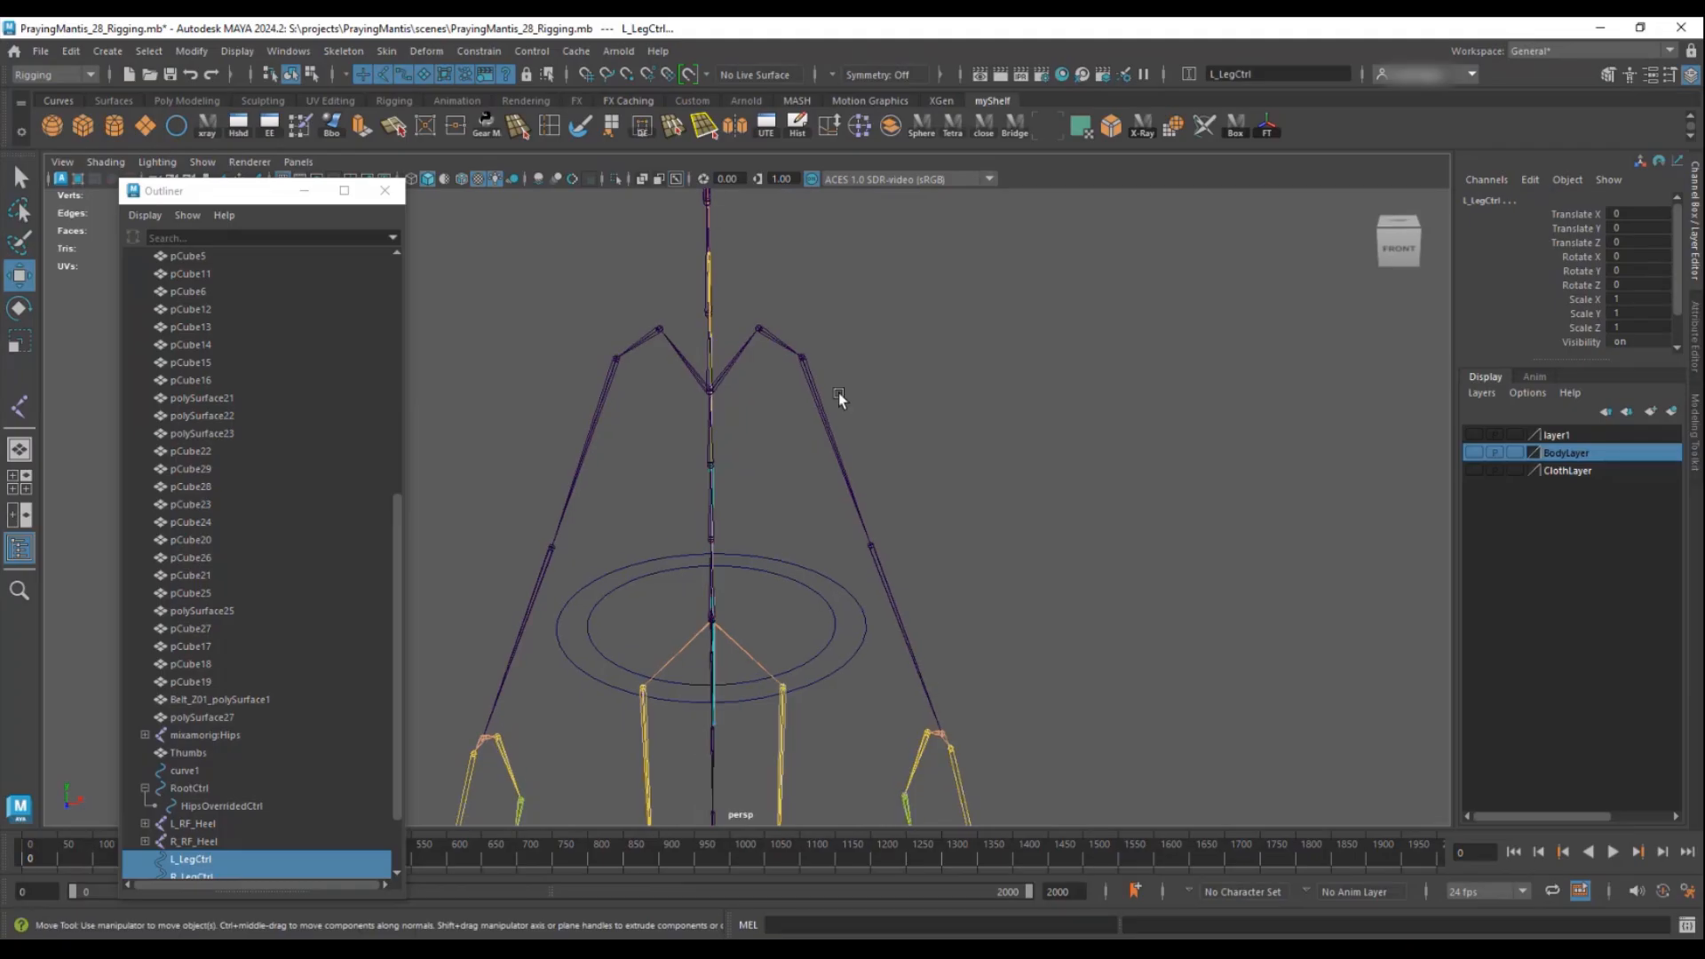
{"action": "left_click", "coordinate": [812, 380]}
{"action": "key", "text": "e"}
{"action": "left_click_drag", "start_coordinate": [842, 311], "coordinate": [806, 275]}
{"action": "key", "text": "Down"}
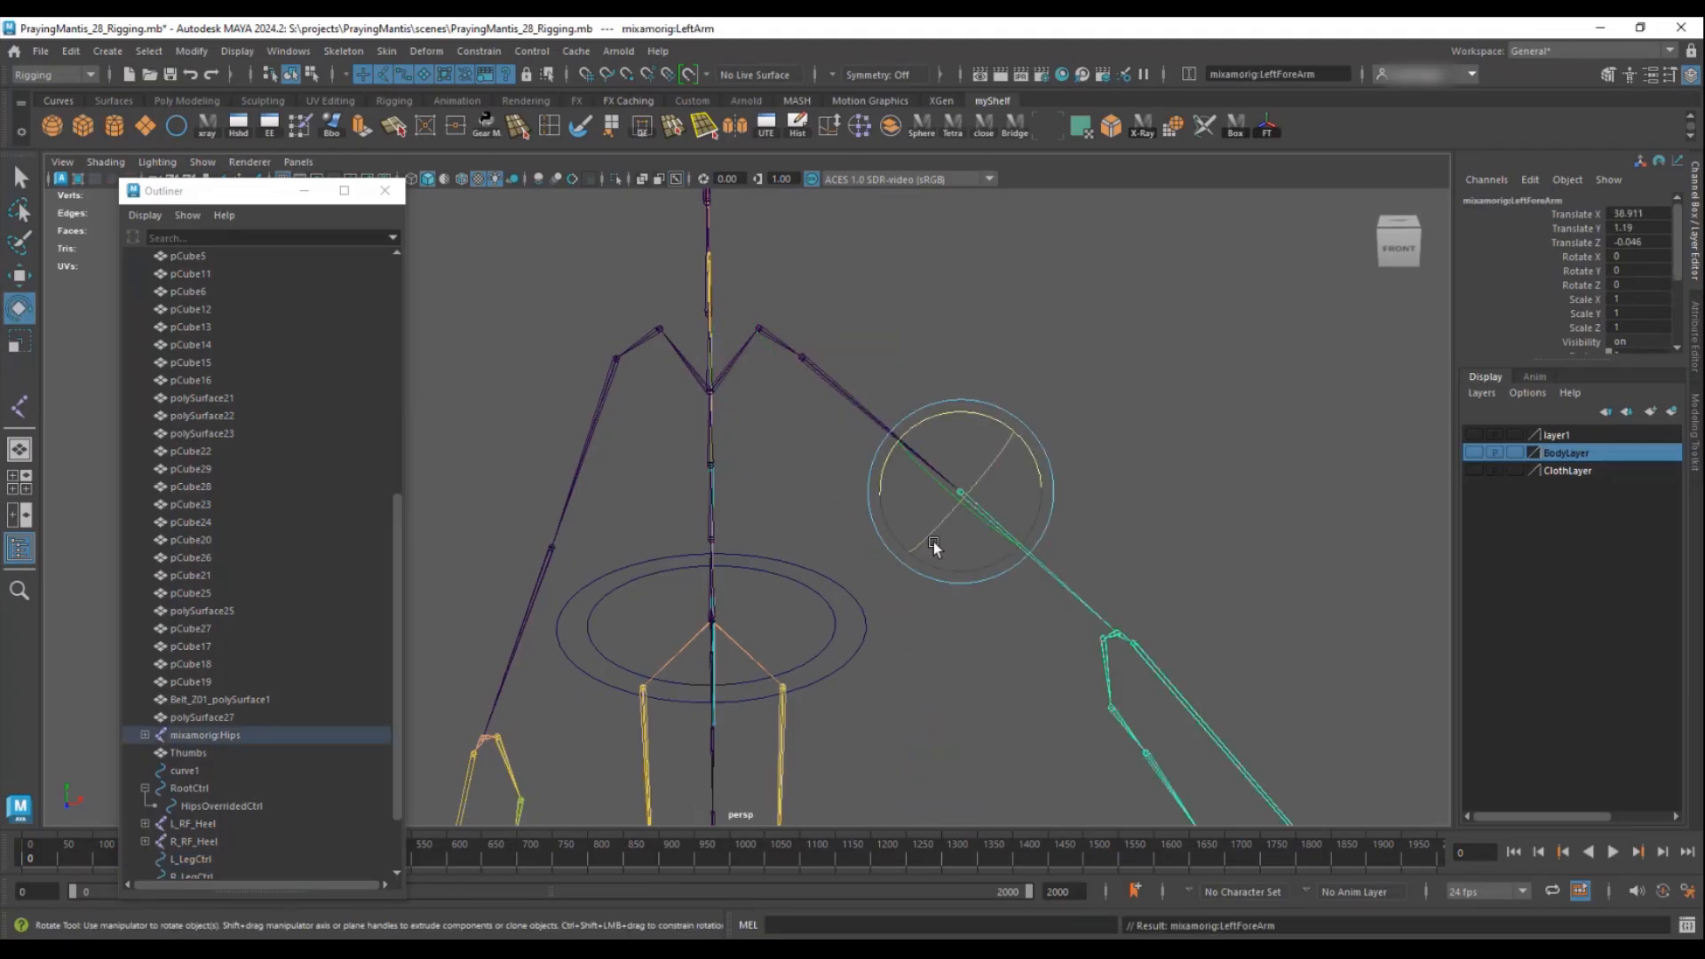
{"action": "left_click_drag", "start_coordinate": [947, 498], "coordinate": [904, 418]}
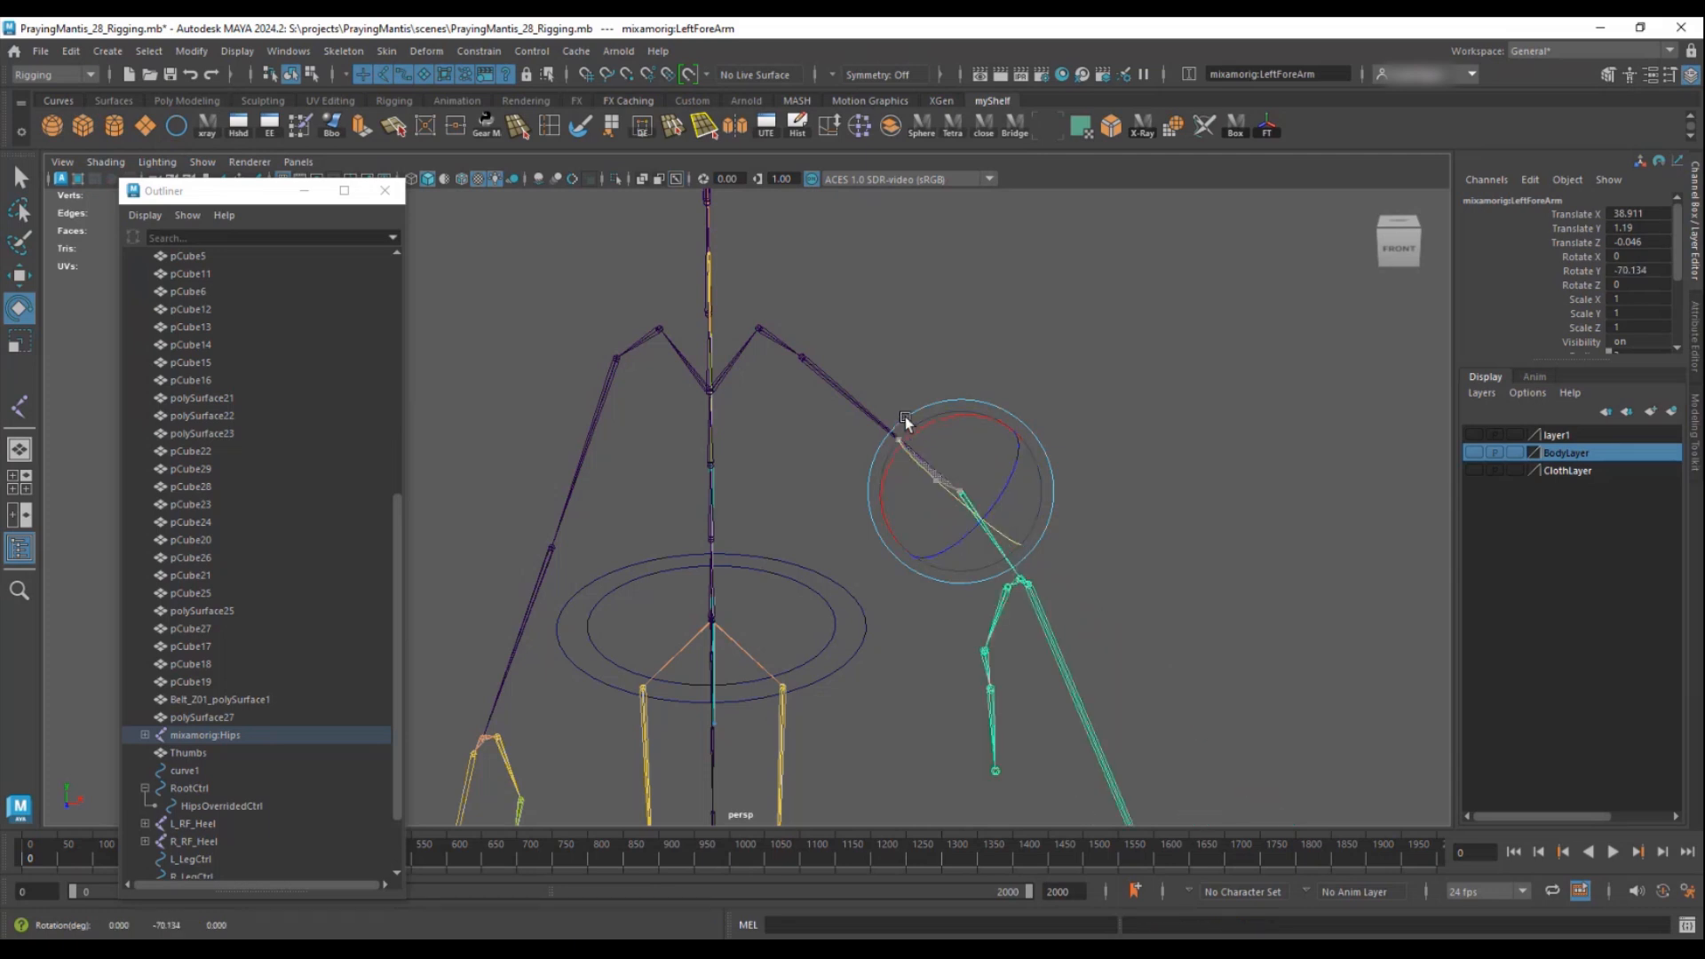
{"action": "key", "text": "Down"}
{"action": "left_click_drag", "start_coordinate": [1013, 613], "coordinate": [966, 606]}
- Undo the test rotations of the left arm joints
{"action": "left_click_drag", "start_coordinate": [984, 677], "coordinate": [1134, 487], "text": "alt"}
{"action": "key", "text": "ctrl+z"}
{"action": "key", "text": "ctrl+z"}
{"action": "key", "text": "ctrl+z"}
{"action": "key", "text": "ctrl+z"}
{"action": "key", "text": "ctrl+z"}
- Open the IK Handle tool's settings and set the current solver to Rotate-Plane Solver
{"action": "left_click_drag", "start_coordinate": [984, 517], "coordinate": [1043, 531], "text": "alt"}
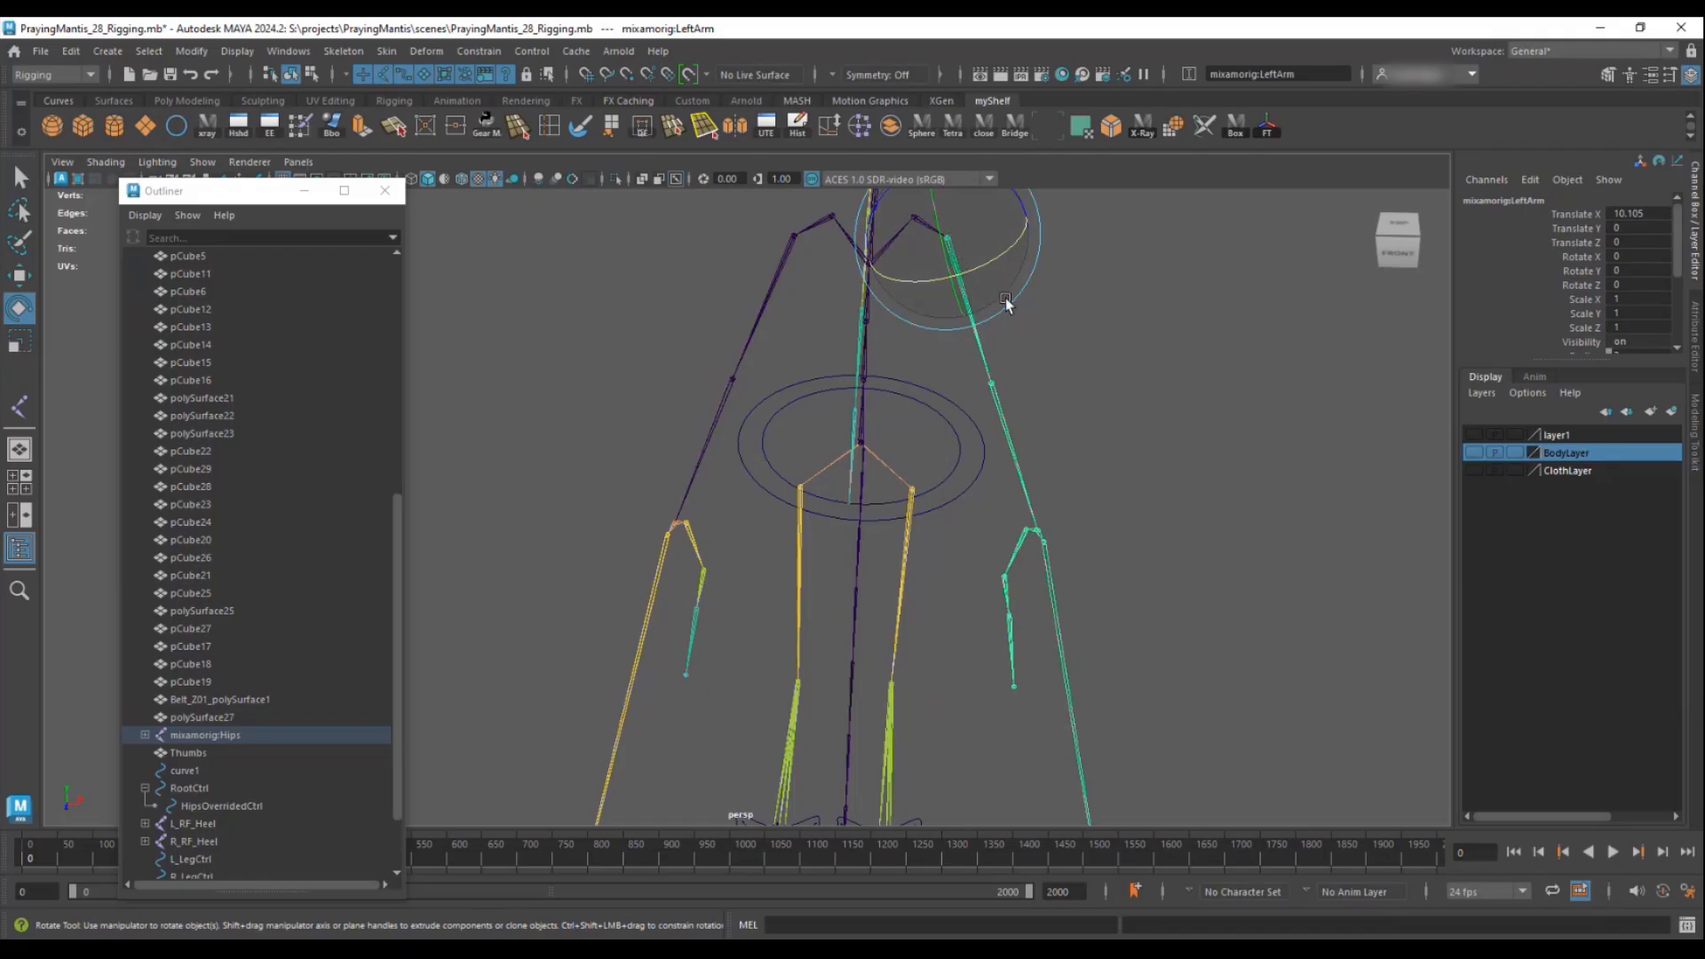
{"action": "left_click_drag", "start_coordinate": [1035, 448], "coordinate": [1061, 432], "text": "alt"}
{"action": "left_click_drag", "start_coordinate": [1144, 564], "coordinate": [1050, 475], "text": "alt"}
{"action": "left_click_drag", "start_coordinate": [1069, 339], "coordinate": [748, 442], "text": "alt"}
{"action": "left_click", "coordinate": [344, 51]}
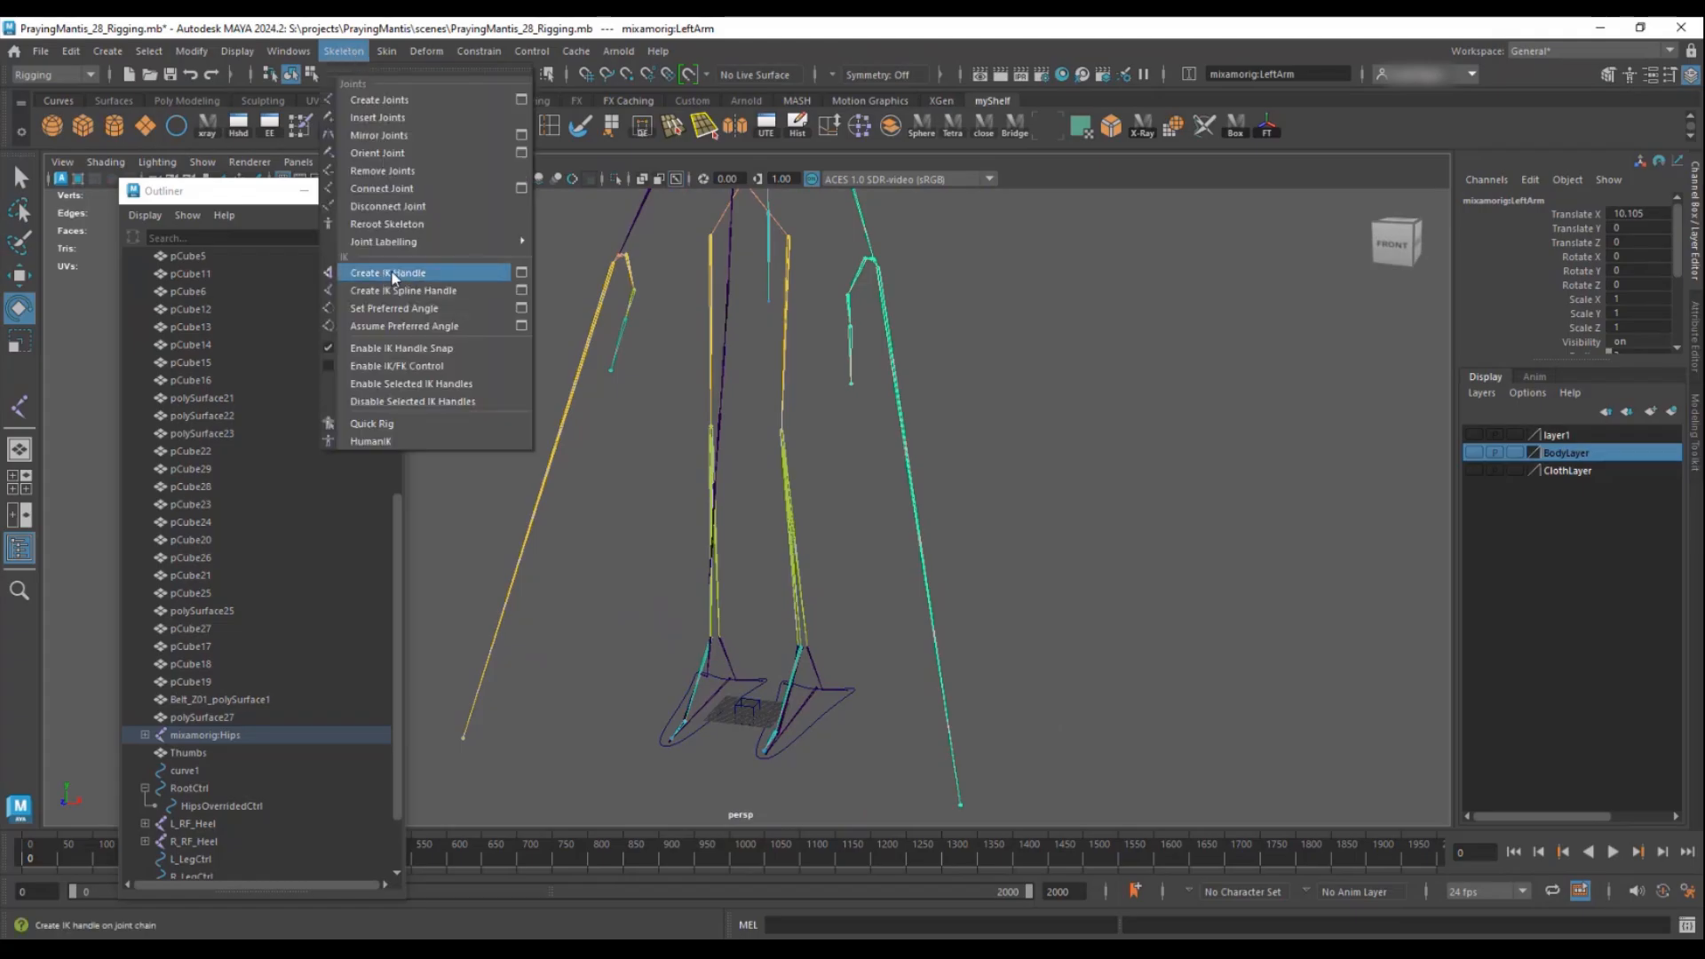
{"action": "left_click", "coordinate": [520, 271]}
{"action": "left_click", "coordinate": [1388, 214]}
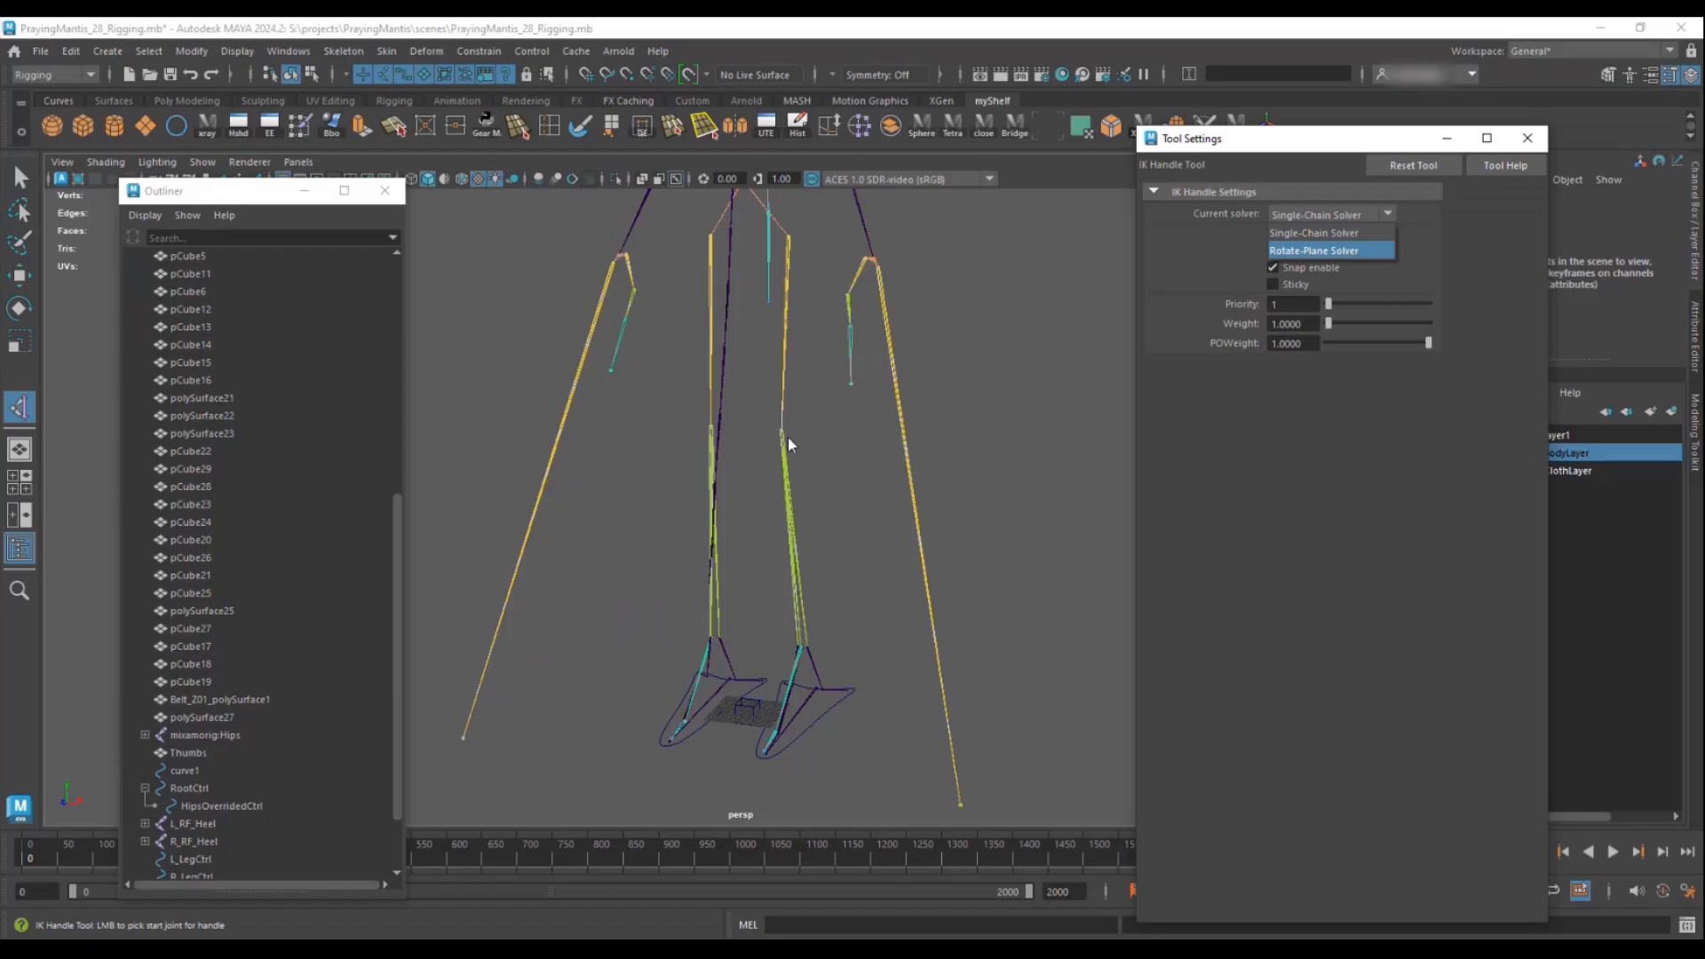
{"action": "left_click", "coordinate": [1335, 253]}
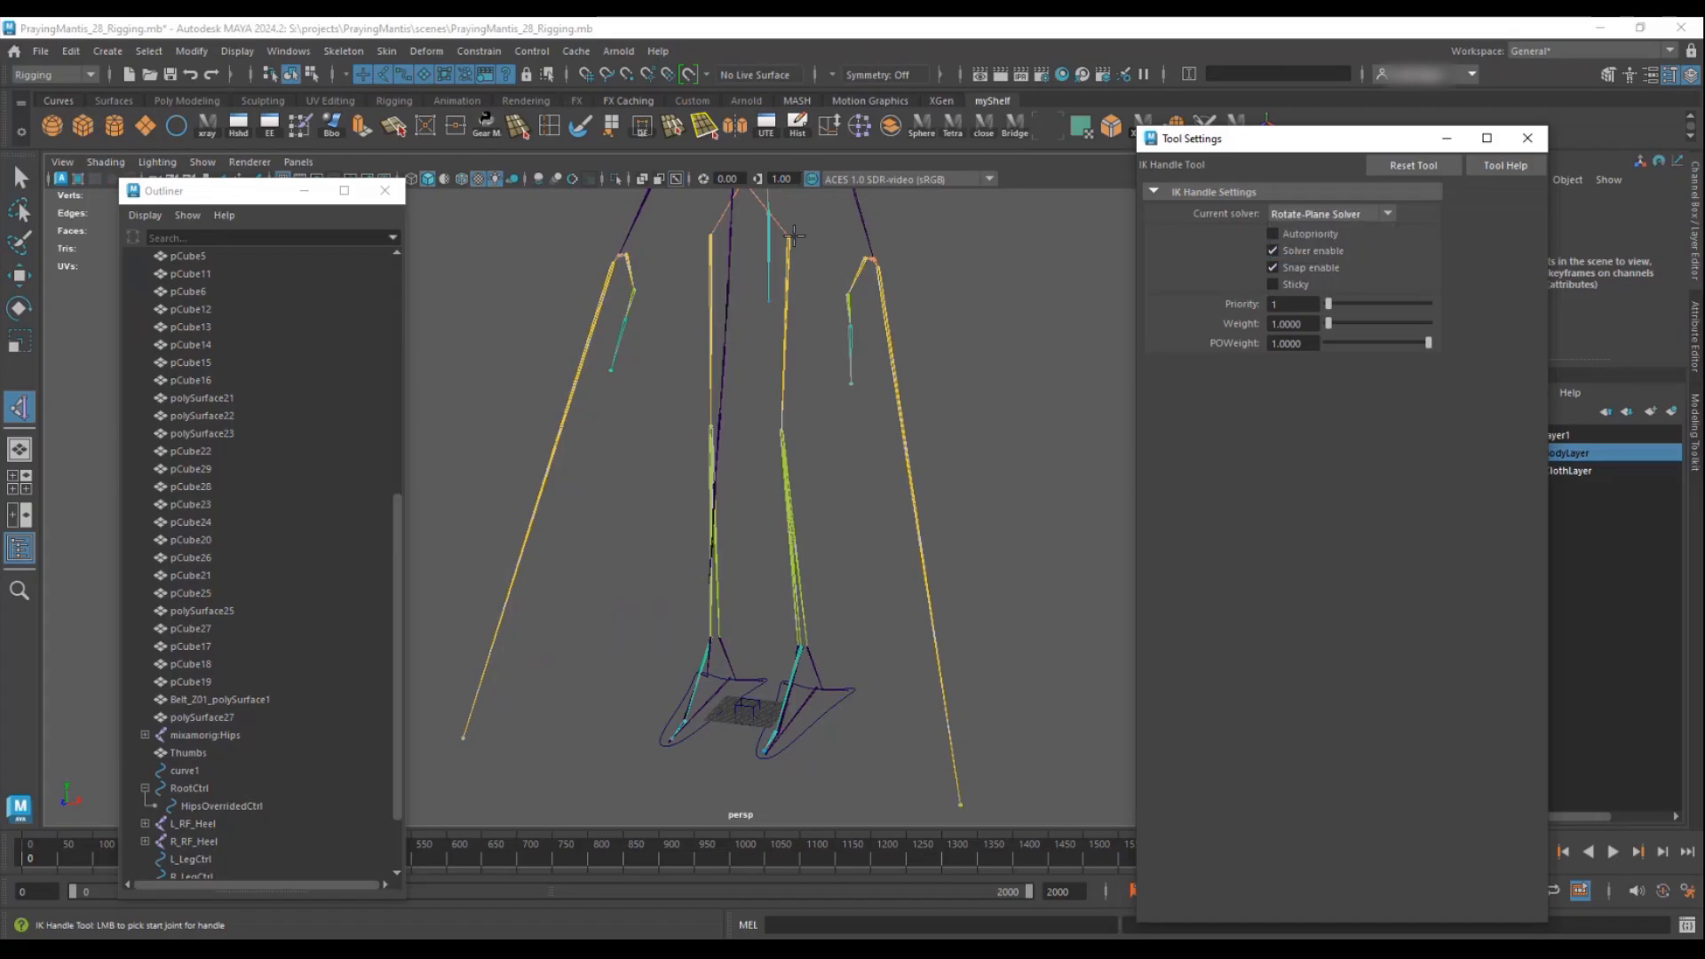
- Create a rotate-plane IK handle on the left leg from the upper-leg joint to the ankle joint
{"action": "left_click_drag", "start_coordinate": [920, 399], "coordinate": [940, 392], "text": "alt"}
{"action": "left_click_drag", "start_coordinate": [769, 415], "coordinate": [693, 423], "text": "alt"}
{"action": "right_click_drag", "start_coordinate": [693, 423], "coordinate": [788, 459], "text": "alt"}
{"action": "middle_click_drag", "start_coordinate": [788, 460], "coordinate": [770, 525], "text": "alt"}
{"action": "left_click_drag", "start_coordinate": [771, 525], "coordinate": [806, 532], "text": "alt"}
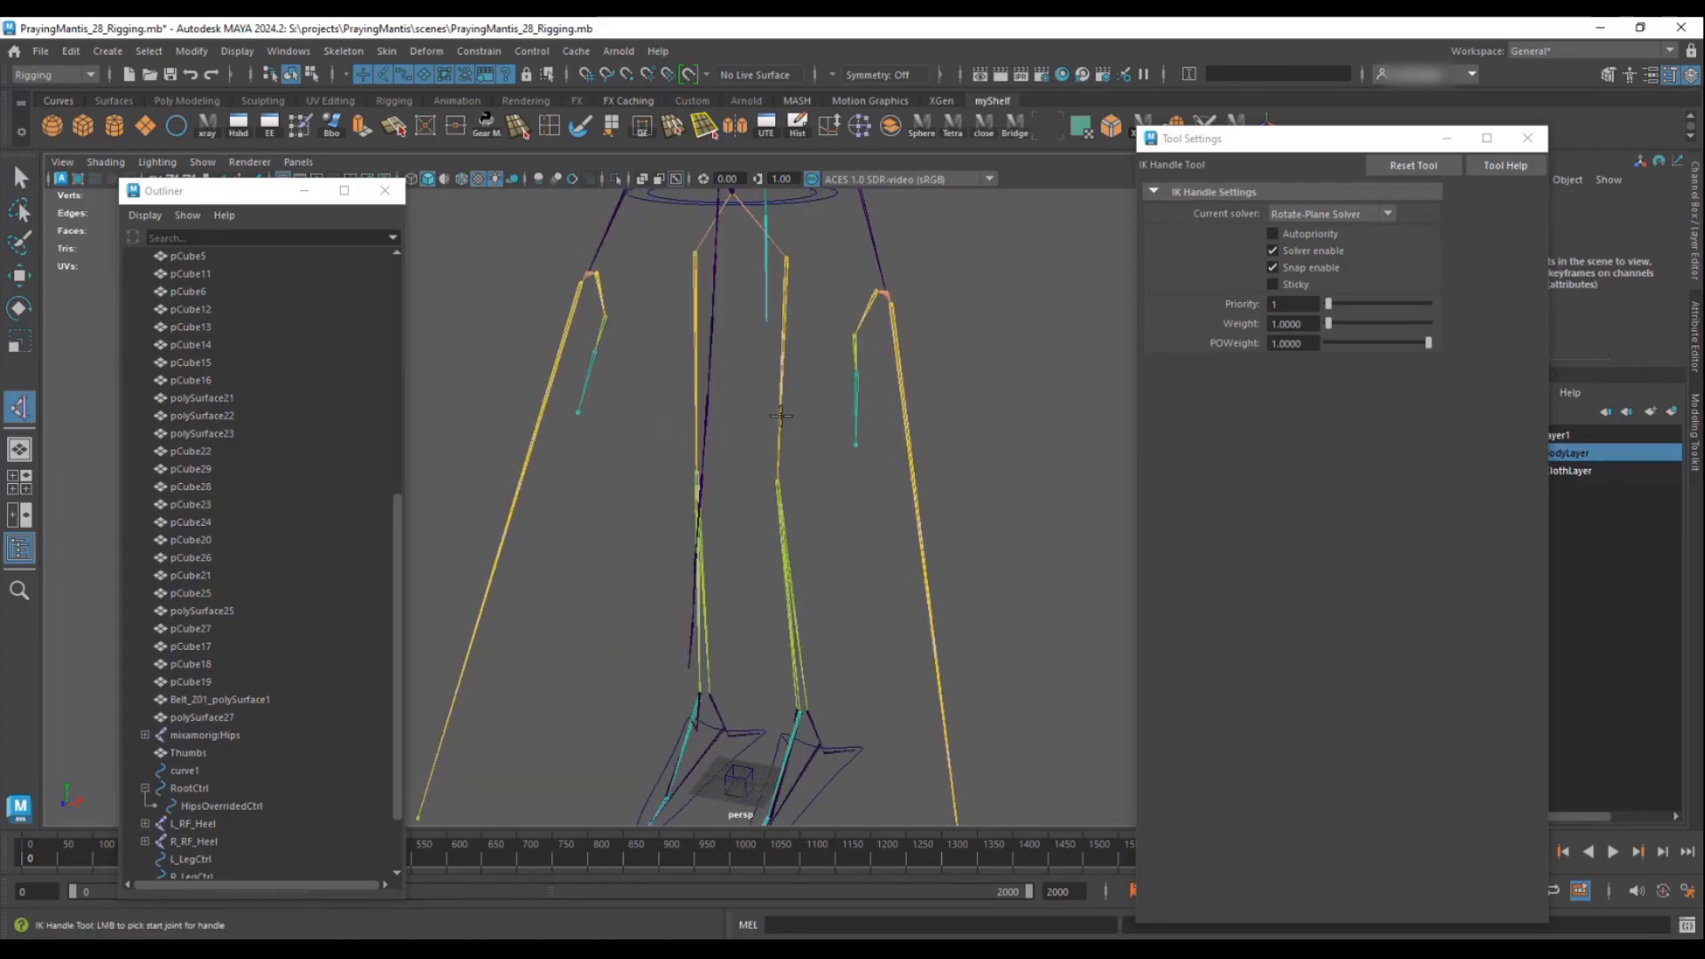
{"action": "left_click", "coordinate": [785, 257]}
{"action": "middle_click_drag", "start_coordinate": [862, 540], "coordinate": [871, 319], "text": "alt"}
{"action": "right_click_drag", "start_coordinate": [872, 320], "coordinate": [998, 594], "text": "alt"}
{"action": "left_click_drag", "start_coordinate": [997, 594], "coordinate": [647, 563], "text": "alt"}
{"action": "right_click_drag", "start_coordinate": [648, 563], "coordinate": [800, 555], "text": "alt"}
{"action": "left_click", "coordinate": [934, 497]}
- Try bending the left knee by moving the leg's IK handle, then undo the moves
{"action": "right_click_drag", "start_coordinate": [933, 499], "coordinate": [586, 563], "text": "alt"}
{"action": "key", "text": "w"}
{"action": "left_click_drag", "start_coordinate": [819, 462], "coordinate": [820, 284]}
{"action": "right_click_drag", "start_coordinate": [820, 284], "coordinate": [730, 364], "text": "alt"}
{"action": "middle_click_drag", "start_coordinate": [730, 363], "coordinate": [742, 544], "text": "alt"}
{"action": "mouse_move", "coordinate": [785, 541]}
{"action": "left_mouse_down"}
{"action": "mouse_move", "coordinate": [791, 668]}
{"action": "mouse_move", "coordinate": [775, 532]}
{"action": "left_mouse_up"}
{"action": "key", "text": "ctrl+z"}
{"action": "key", "text": "ctrl+z"}
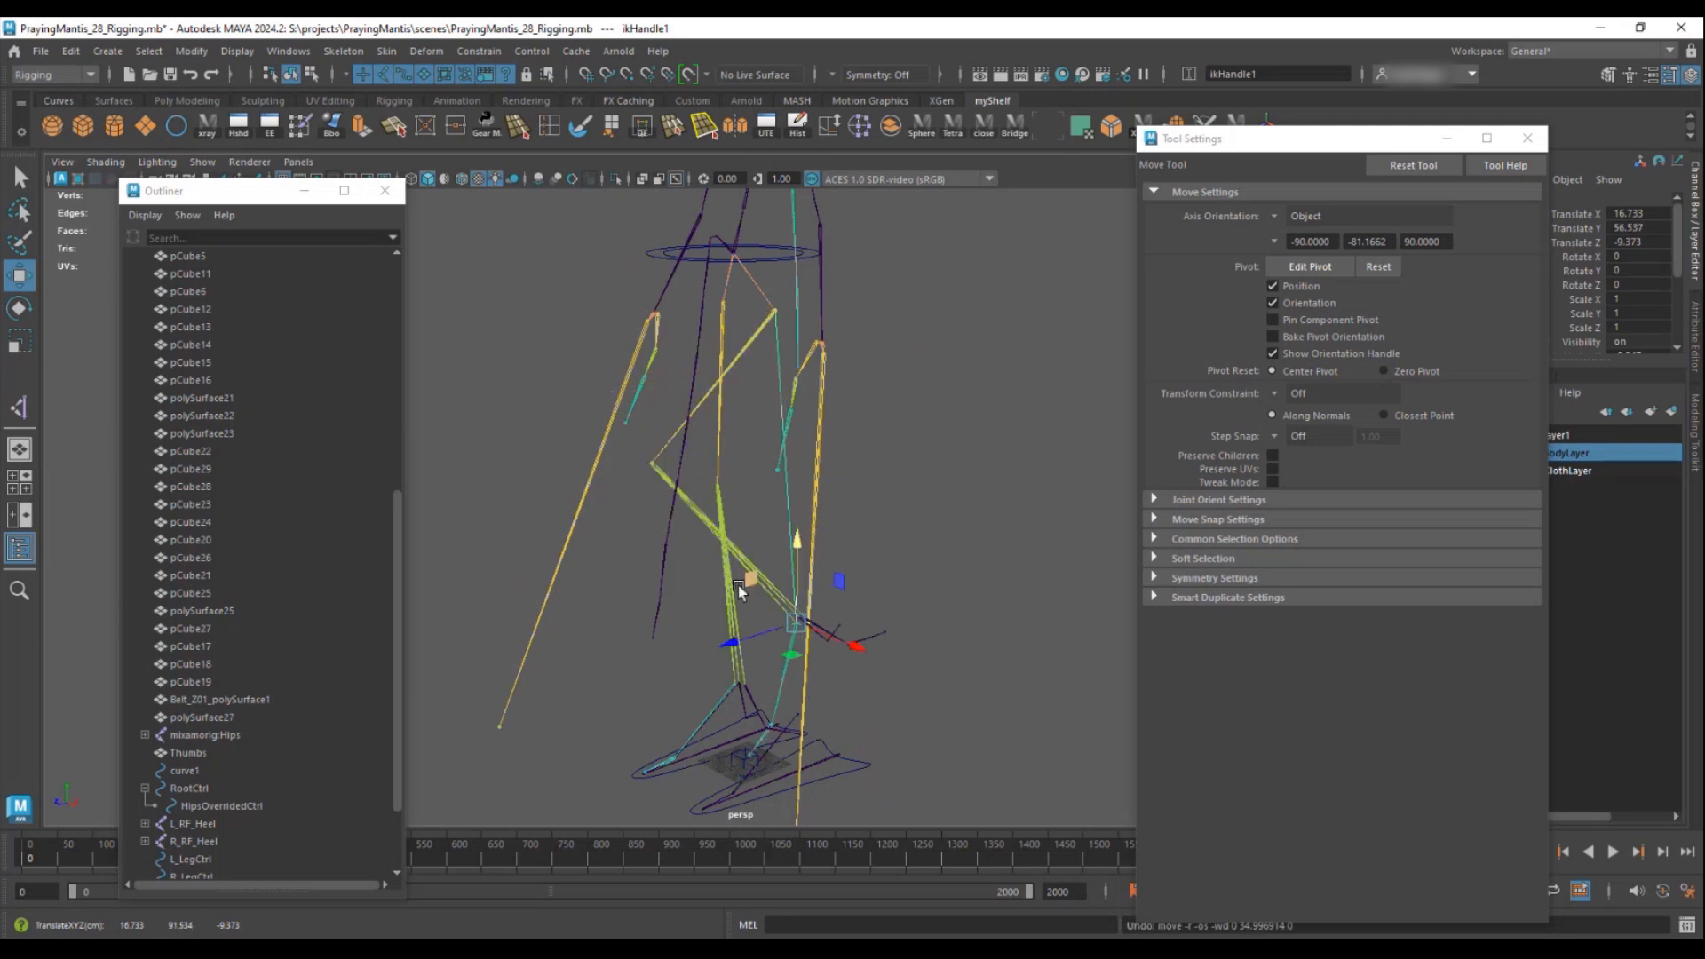
- Create a rotate-plane IK handle on the right leg from RightUpLeg to the ankle joint
{"action": "left_click_drag", "start_coordinate": [666, 591], "coordinate": [735, 613], "text": "alt"}
{"action": "key", "text": "y"}
{"action": "left_click", "coordinate": [659, 300]}
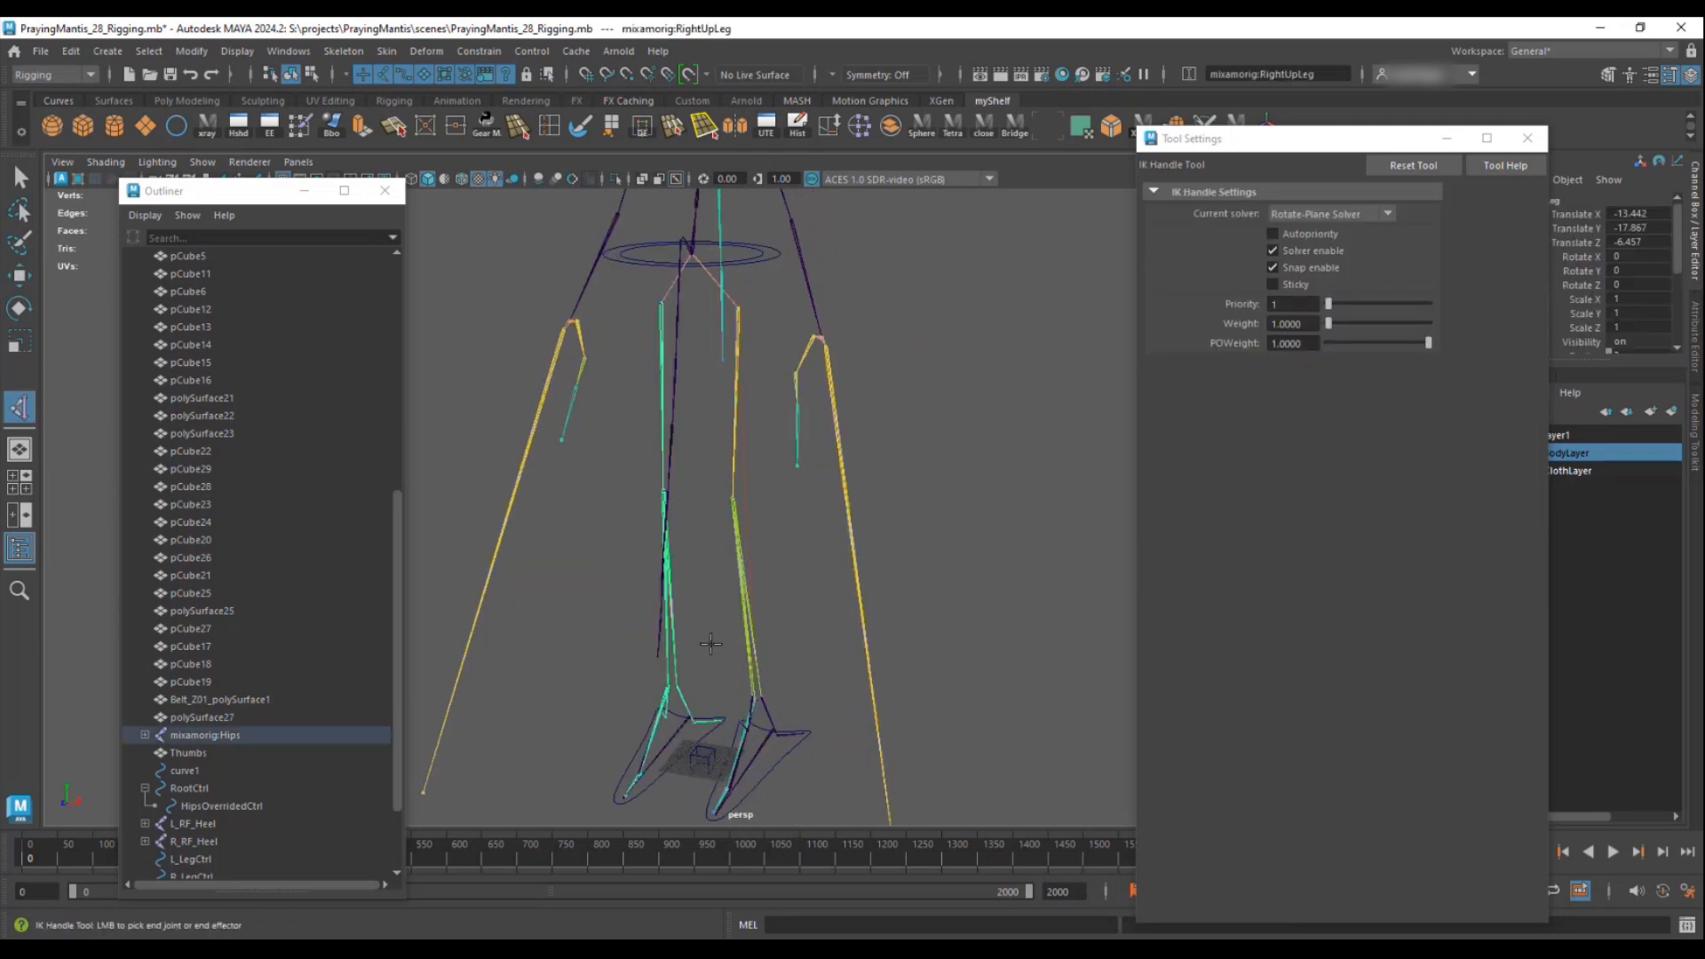
{"action": "right_click_drag", "start_coordinate": [644, 680], "coordinate": [903, 700], "text": "alt"}
{"action": "left_click", "coordinate": [683, 640]}
{"action": "middle_click_drag", "start_coordinate": [683, 639], "coordinate": [661, 440], "text": "alt"}
{"action": "right_click_drag", "start_coordinate": [662, 440], "coordinate": [1073, 663], "text": "alt"}
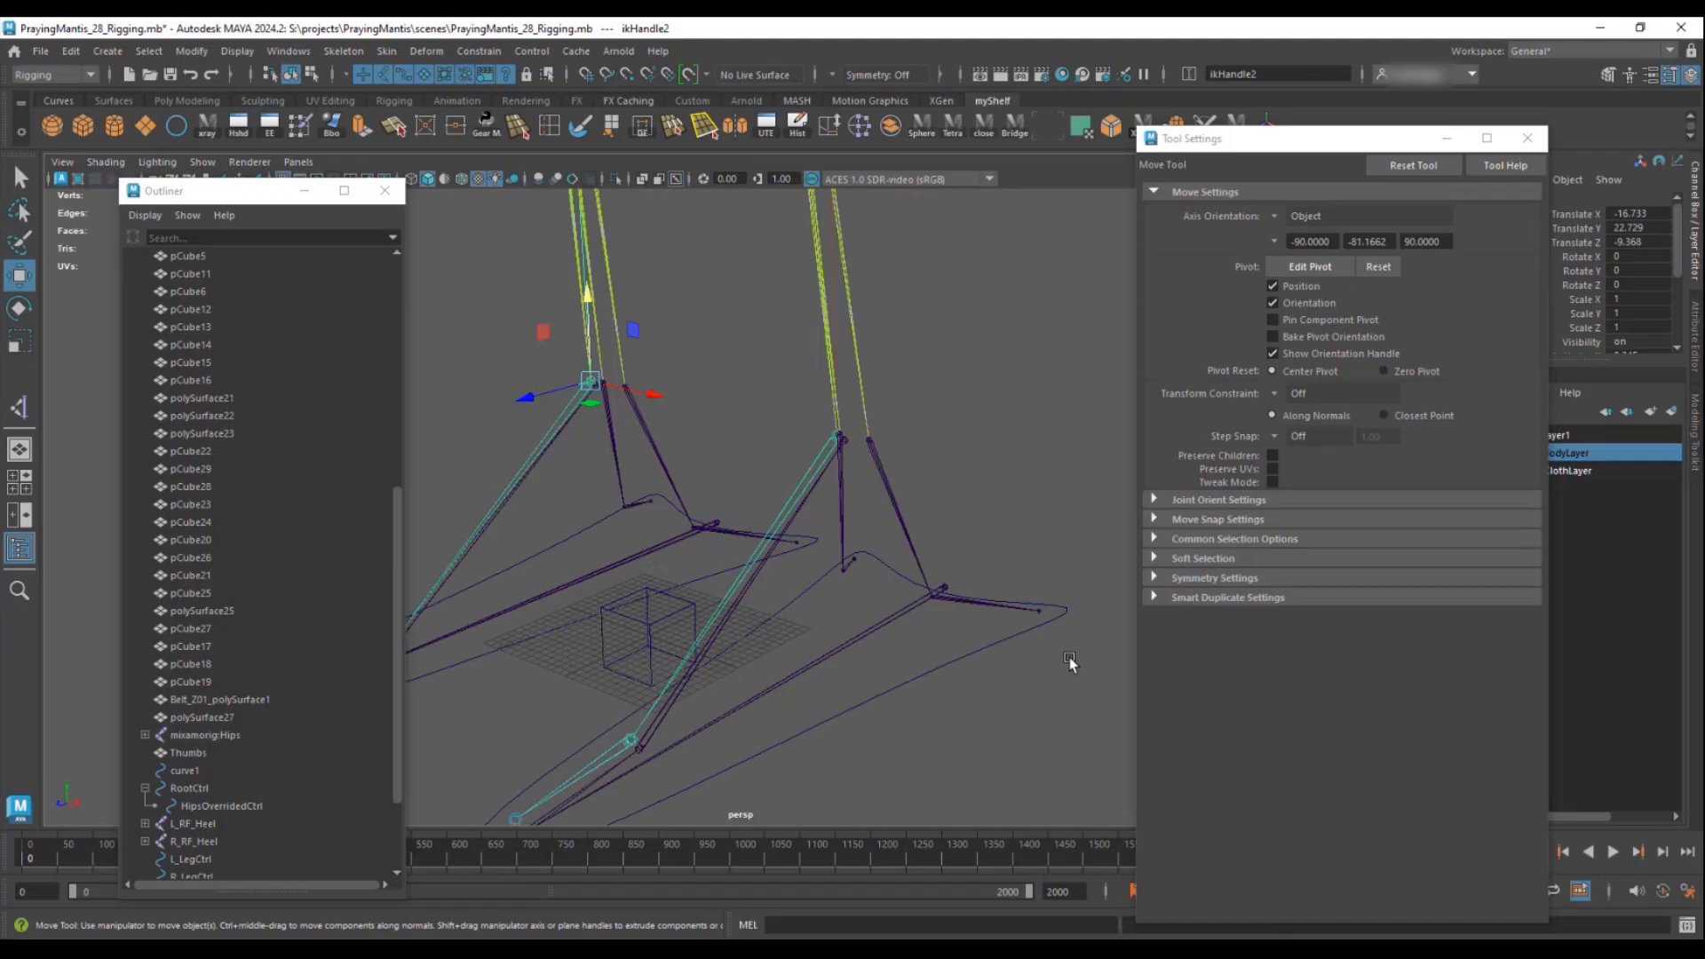
- Try moving the right leg's IK handle and the RightToeBase joint, undoing each move
{"action": "middle_click_drag", "start_coordinate": [543, 384], "coordinate": [652, 442], "text": "alt"}
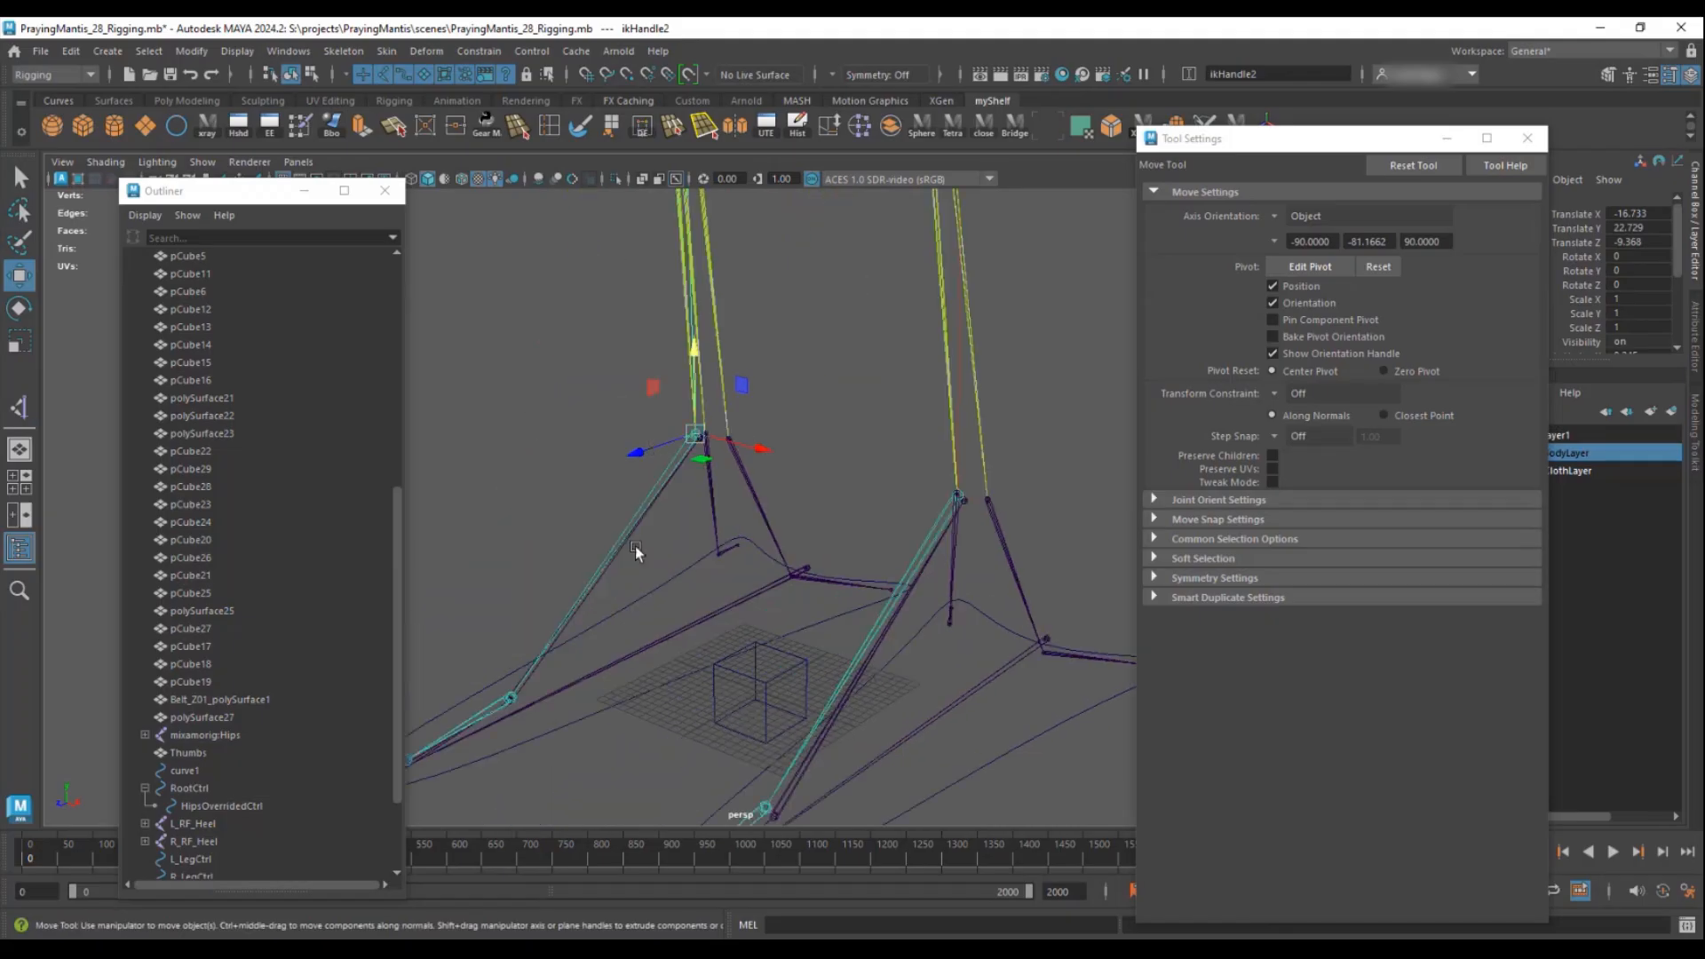
{"action": "left_click_drag", "start_coordinate": [686, 475], "coordinate": [883, 573], "text": "alt"}
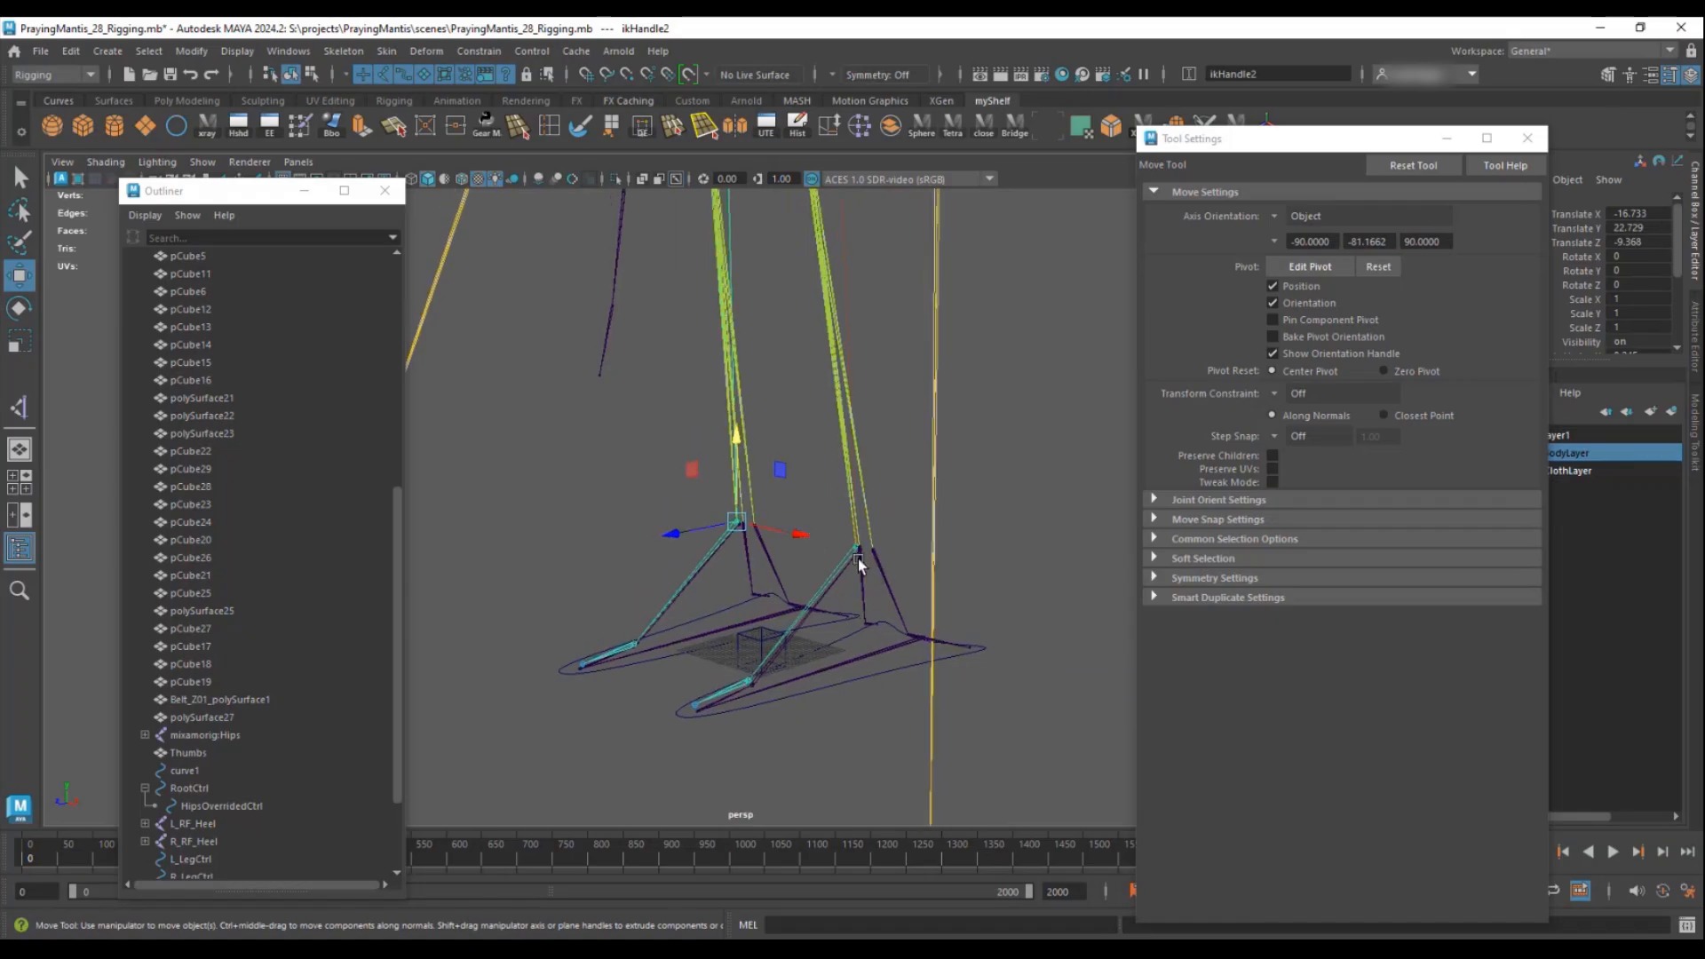
{"action": "left_click_drag", "start_coordinate": [644, 600], "coordinate": [706, 613], "text": "alt"}
{"action": "right_click_drag", "start_coordinate": [706, 613], "coordinate": [1074, 641], "text": "alt"}
{"action": "left_click_drag", "start_coordinate": [1074, 642], "coordinate": [968, 424], "text": "alt"}
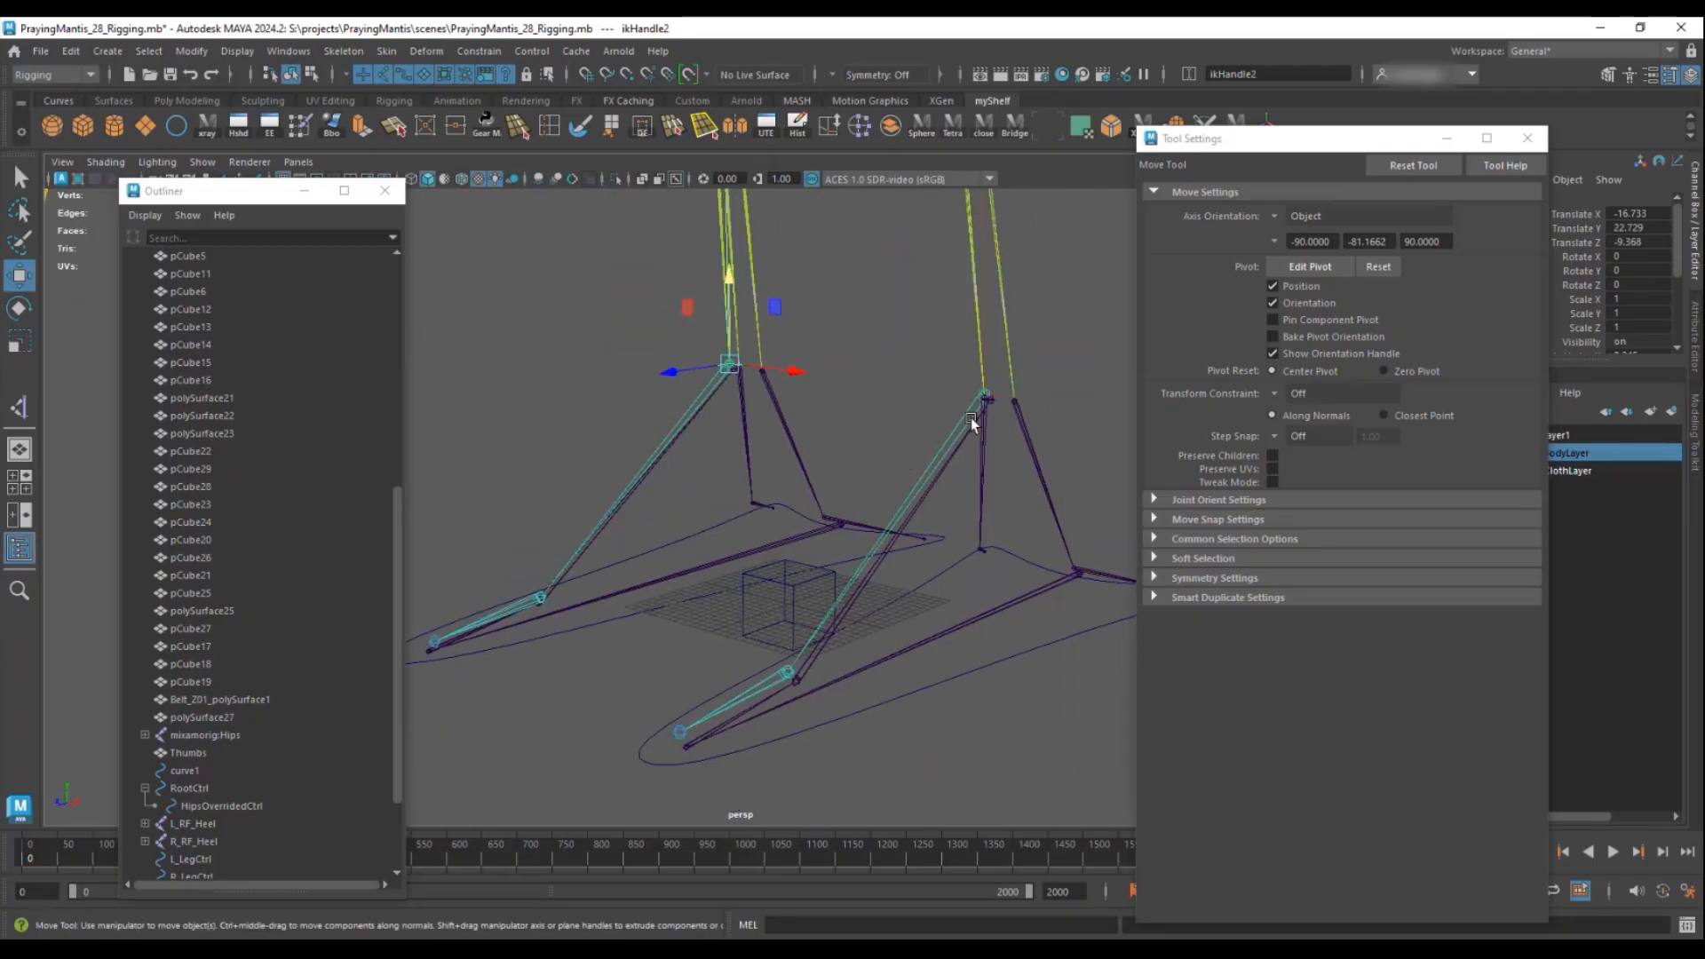
{"action": "left_click_drag", "start_coordinate": [891, 567], "coordinate": [731, 373], "text": "alt"}
{"action": "key", "text": "ctrl+z"}
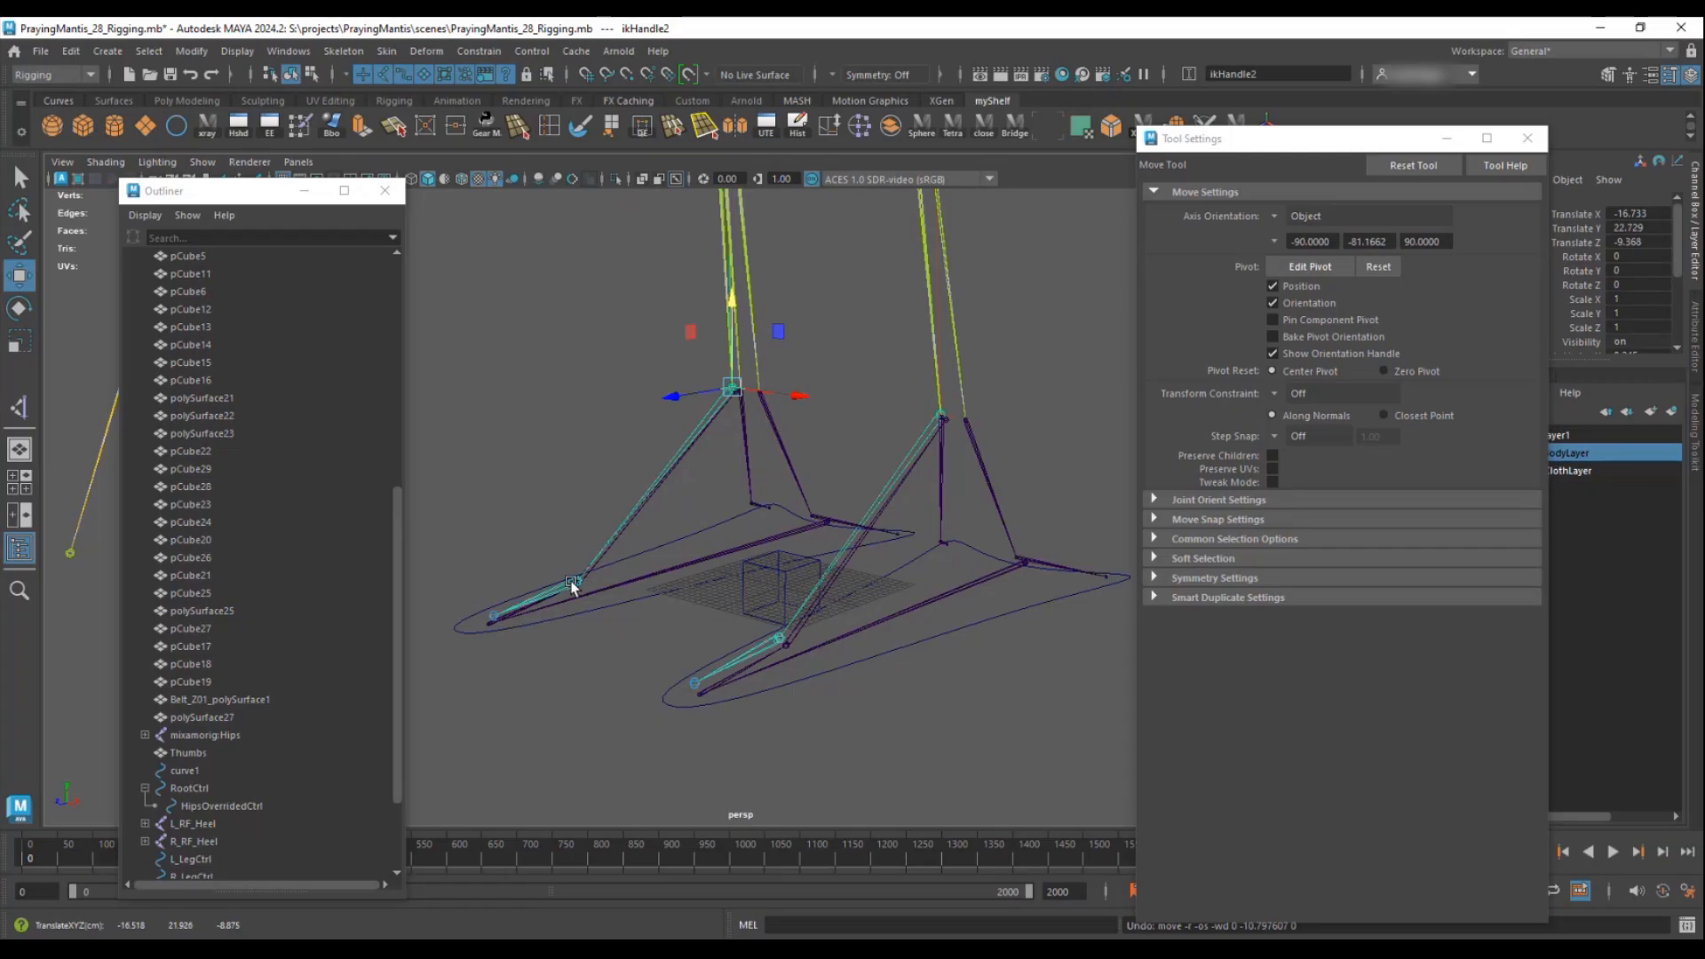
{"action": "left_click", "coordinate": [573, 587]}
{"action": "left_click_drag", "start_coordinate": [573, 587], "coordinate": [585, 645]}
{"action": "key", "text": "ctrl+z"}
- Switch the IK Handle tool to Single-Chain Solver and create a handle from LeftFoot to the left toe-base joint
{"action": "left_click_drag", "start_coordinate": [633, 518], "coordinate": [699, 549], "text": "alt"}
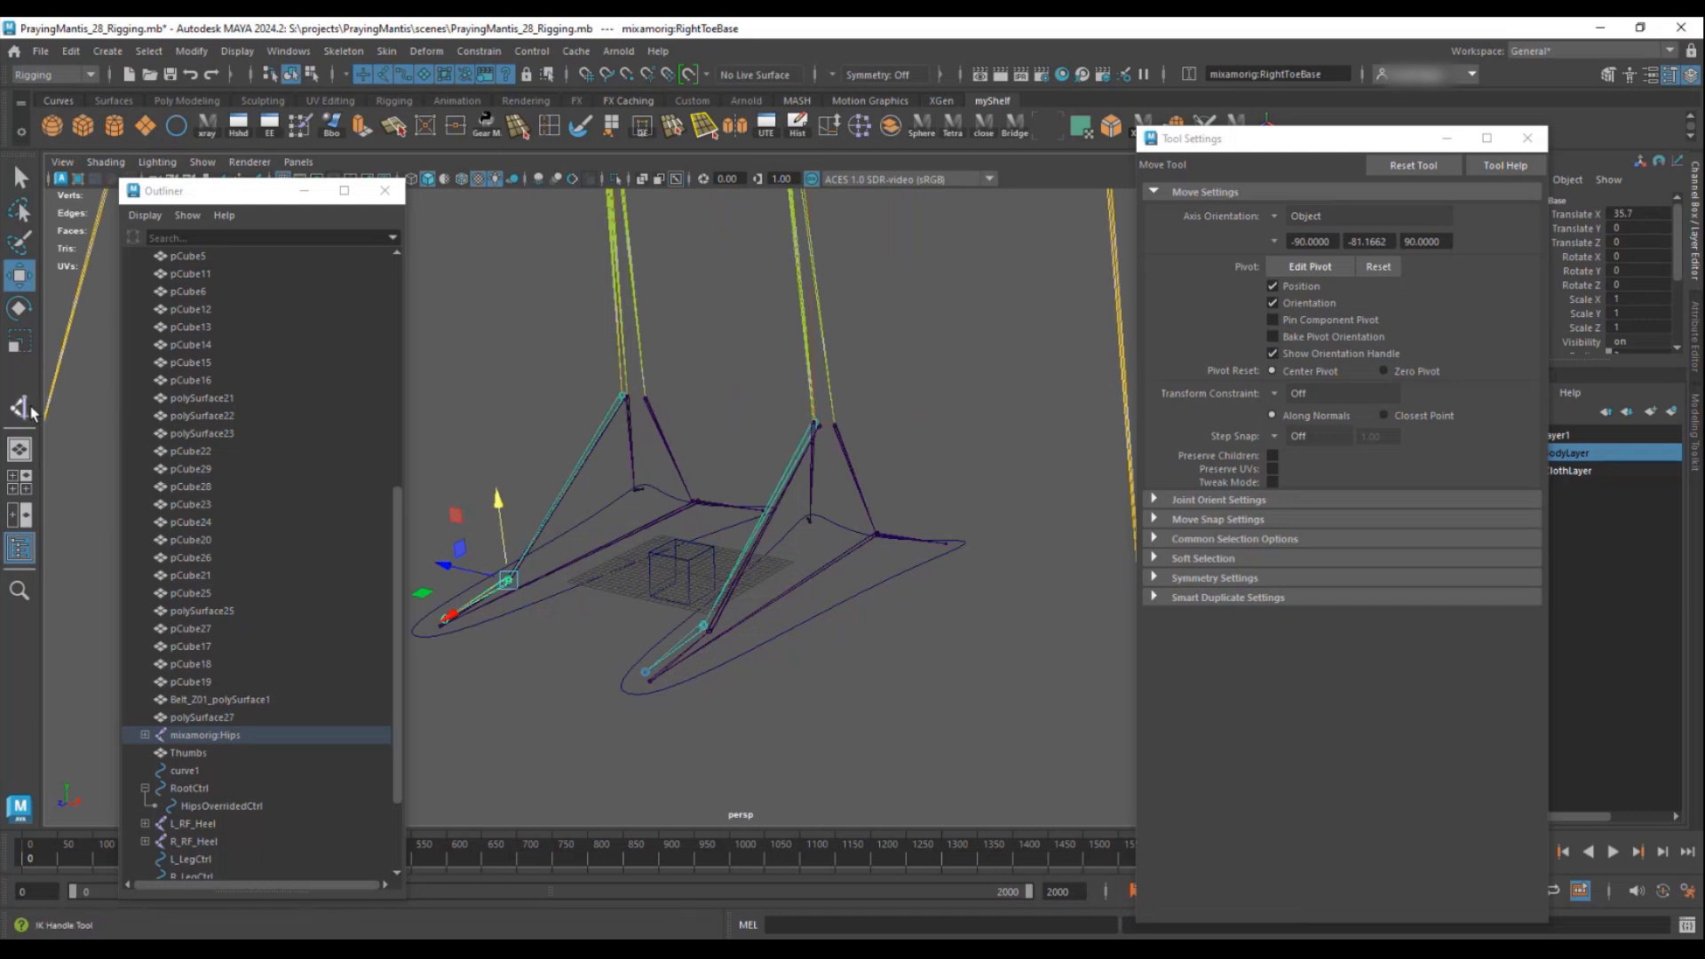
{"action": "key", "text": "y"}
{"action": "left_click", "coordinate": [1373, 217]}
{"action": "left_click", "coordinate": [1313, 235]}
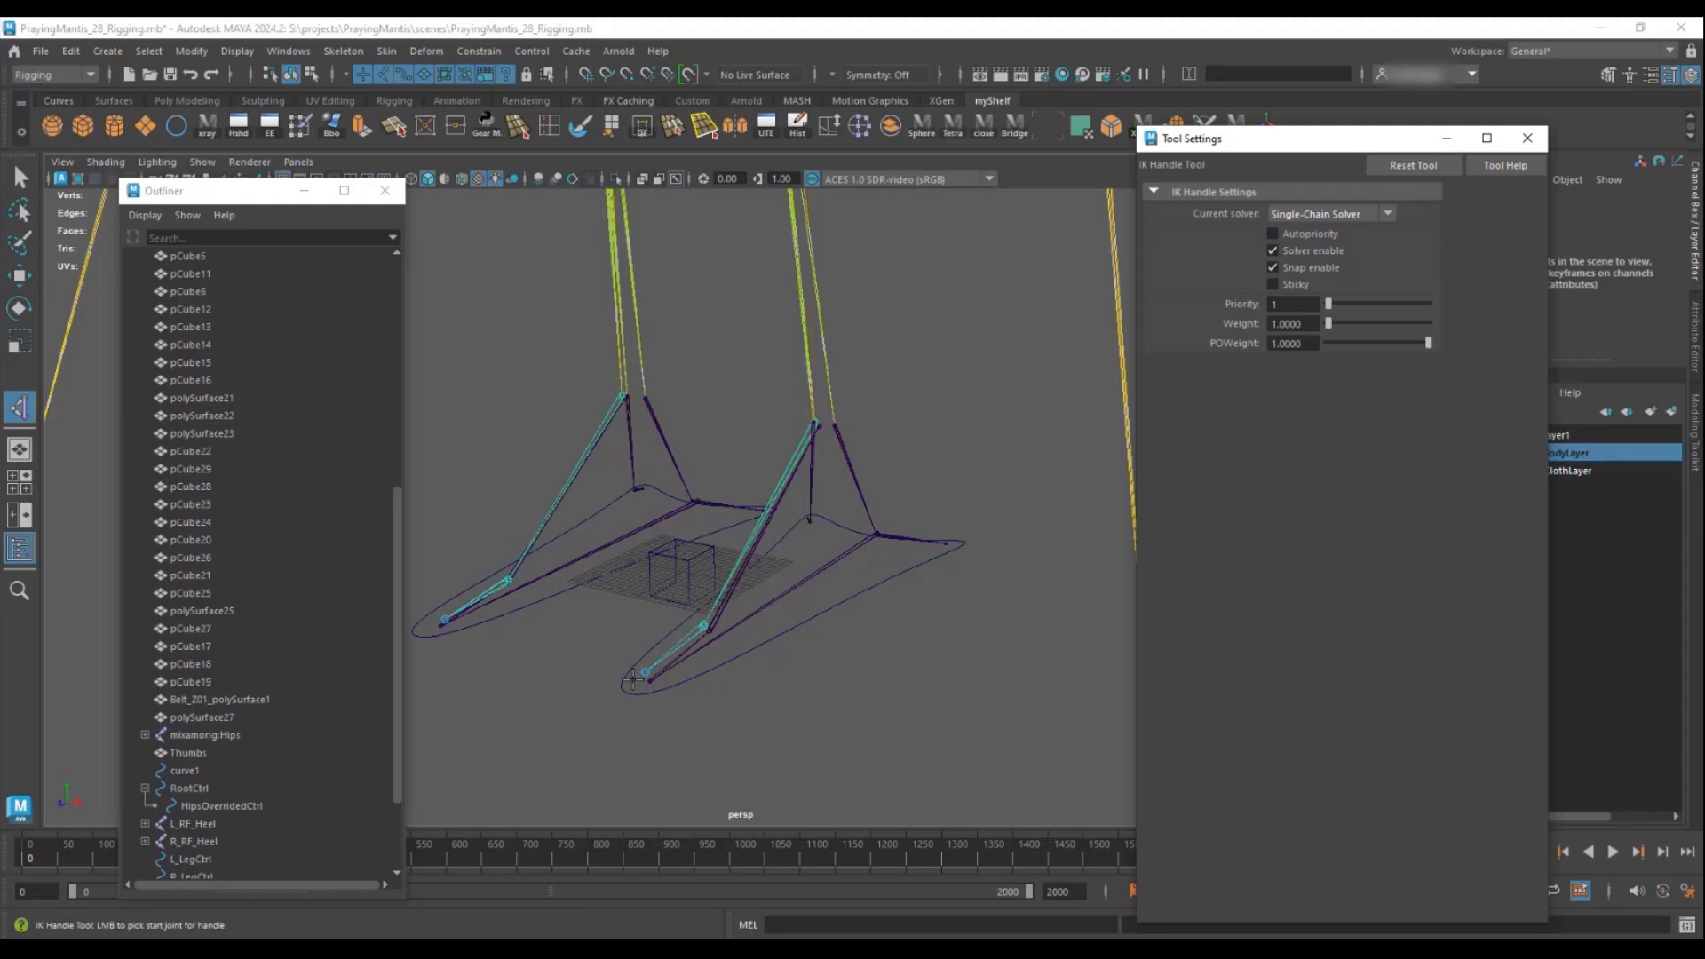
{"action": "scroll", "coordinate": [730, 617], "scroll_direction": "up", "scroll_amount": 5}
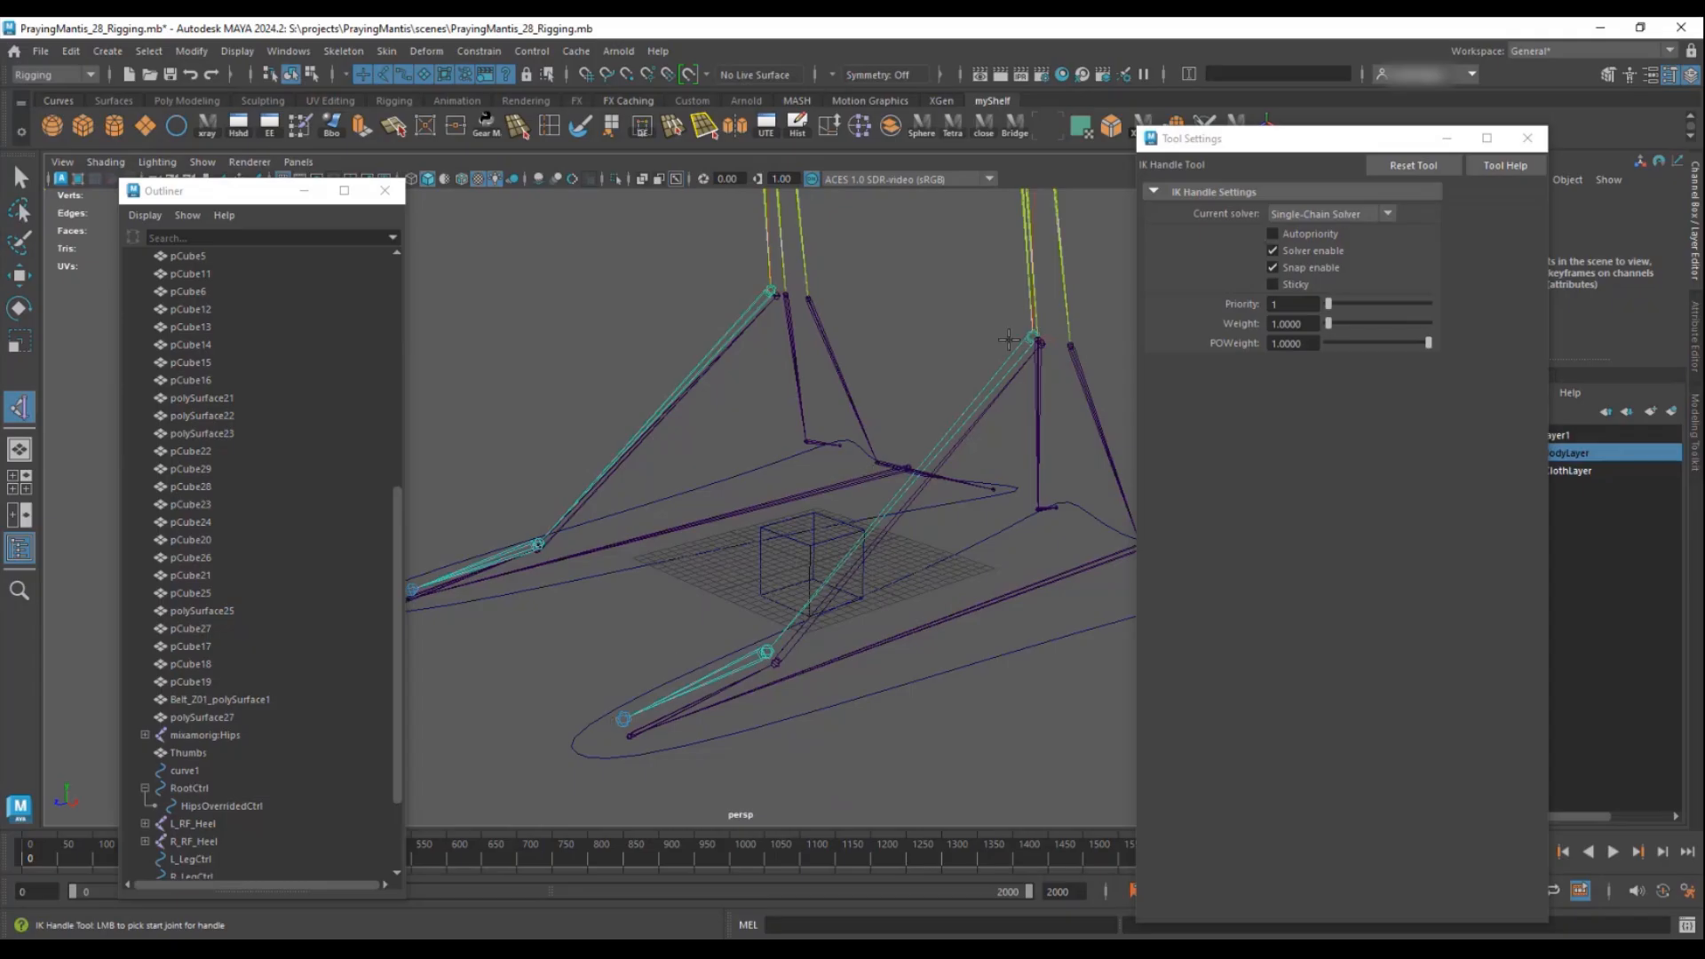
{"action": "left_click", "coordinate": [1033, 337]}
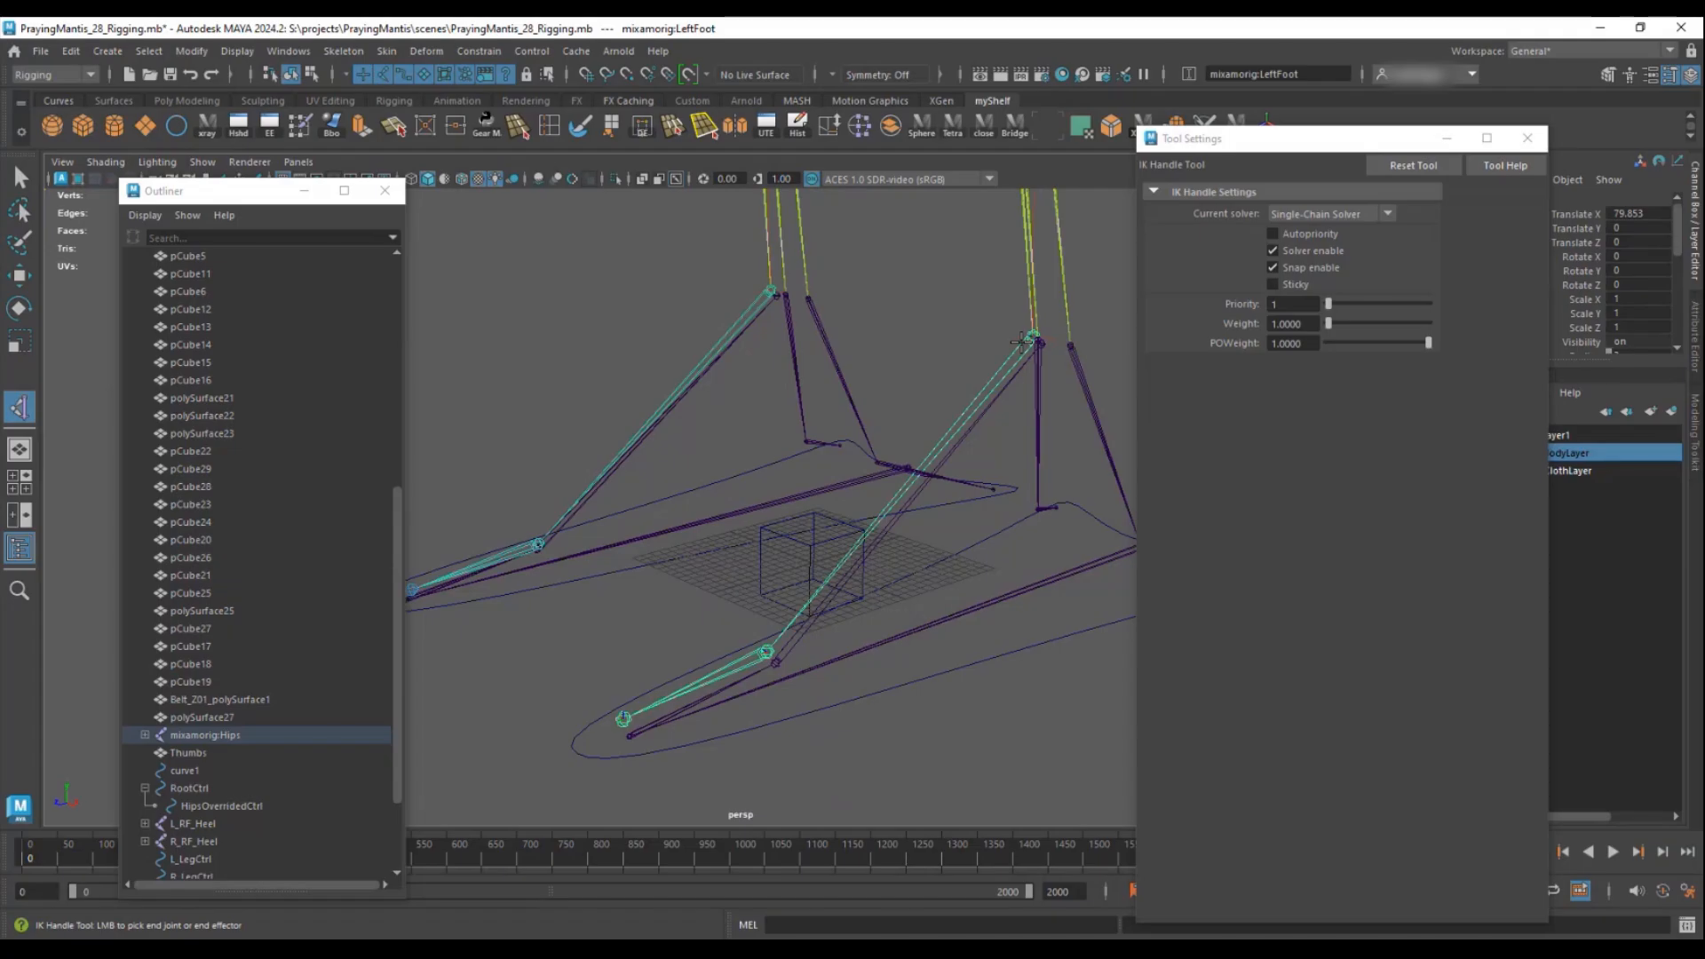
{"action": "left_click", "coordinate": [764, 651]}
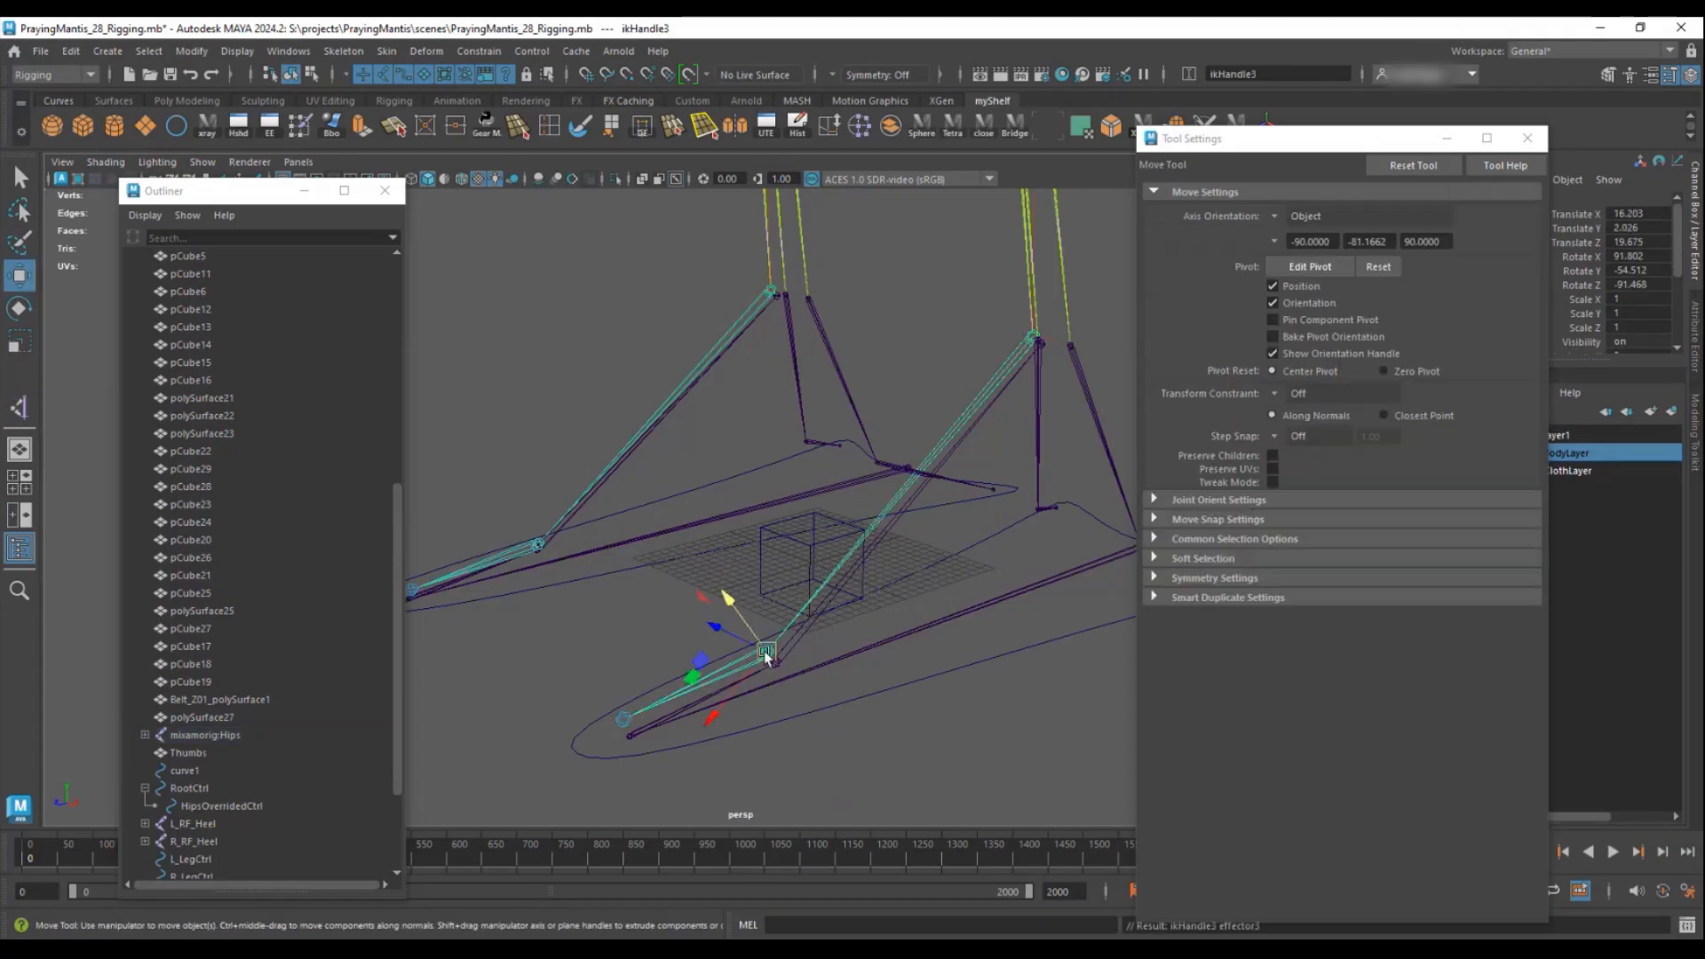
- Try moving the new IK handle at the left toe base, then undo the moves
{"action": "left_click_drag", "start_coordinate": [745, 607], "coordinate": [724, 484]}
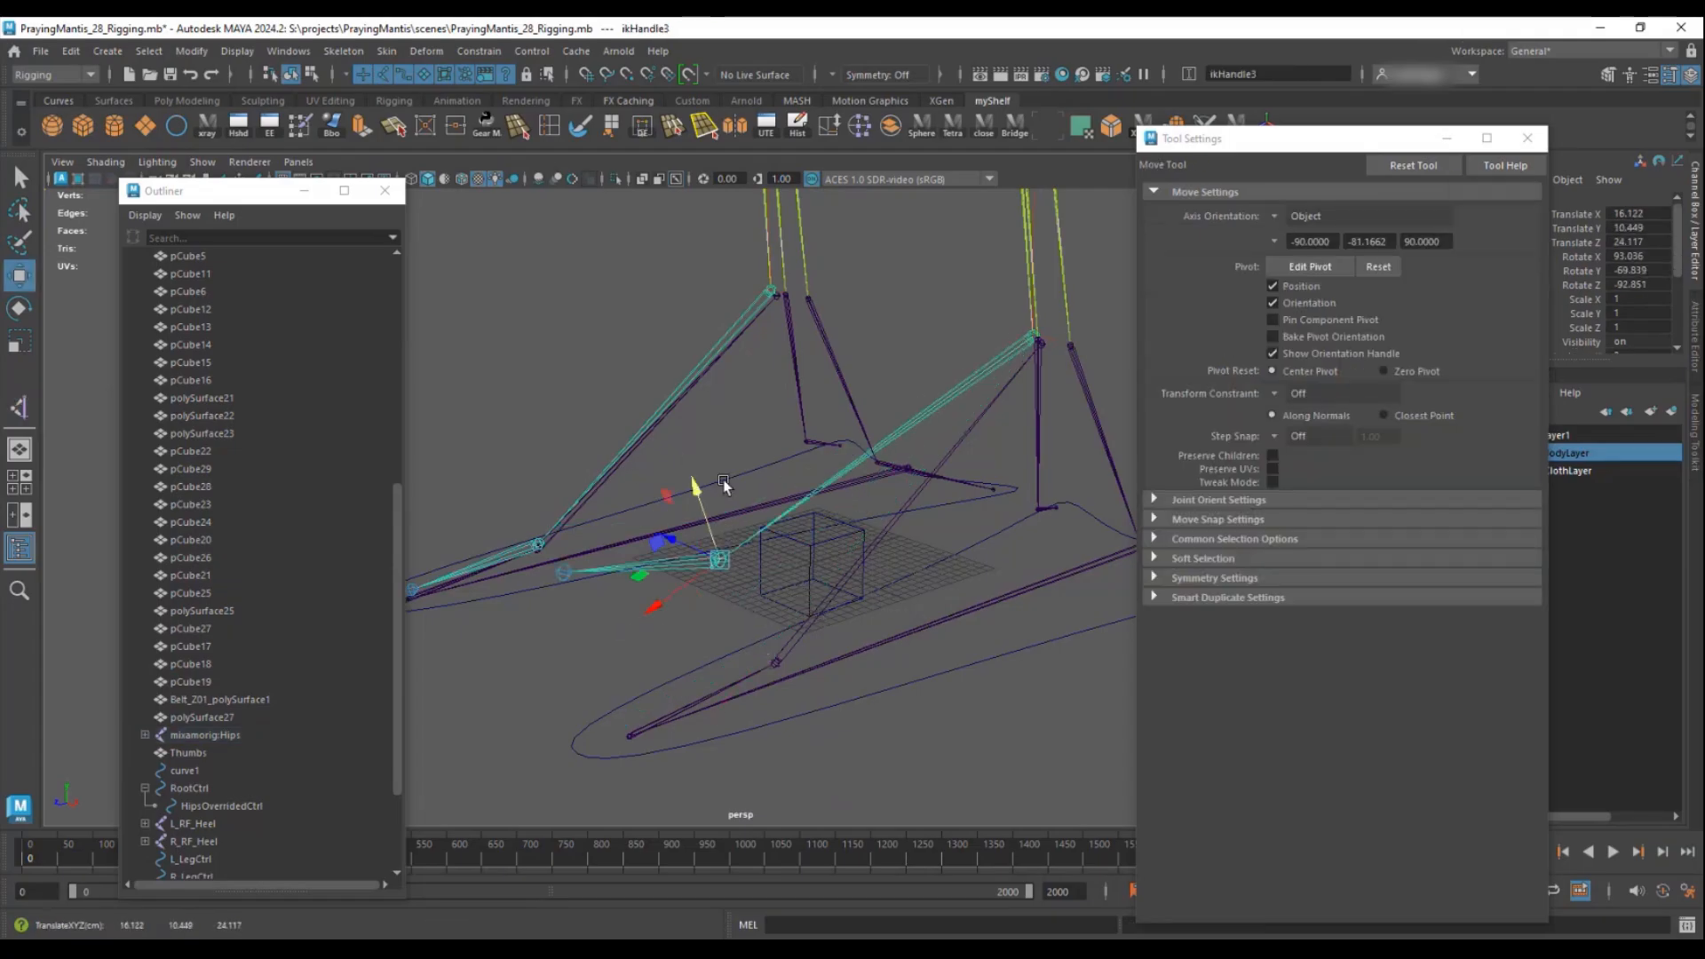
{"action": "left_click_drag", "start_coordinate": [726, 614], "coordinate": [680, 659]}
- Create a single-chain IK handle from the left toe-base joint to the left toe tip
{"action": "left_click", "coordinate": [20, 406]}
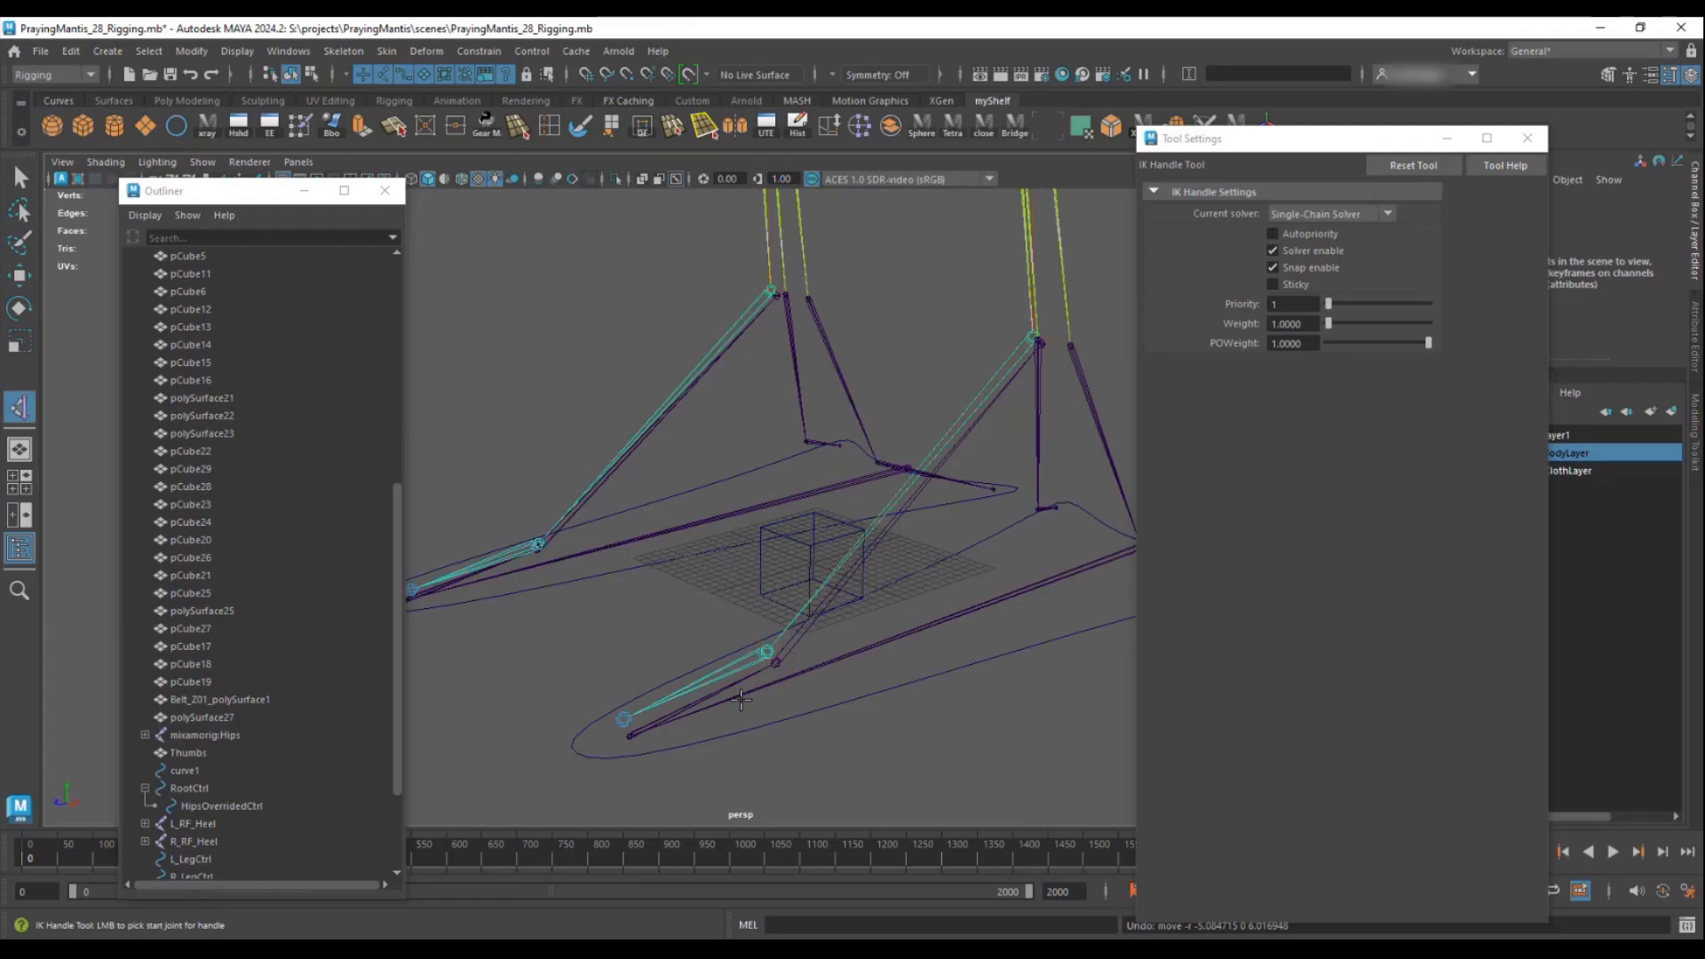
{"action": "left_click", "coordinate": [643, 704]}
{"action": "left_click", "coordinate": [623, 718]}
- Create single-chain IK handles on the right foot from ankle to toe base and from toe base to toe tip
{"action": "left_click", "coordinate": [773, 289]}
{"action": "left_click", "coordinate": [538, 545]}
{"action": "left_click", "coordinate": [19, 410]}
{"action": "left_click", "coordinate": [539, 543]}
{"action": "middle_click_drag", "start_coordinate": [419, 581], "coordinate": [446, 573], "text": "alt"}
{"action": "left_click", "coordinate": [447, 573]}
{"action": "key", "text": "w"}
{"action": "left_click_drag", "start_coordinate": [704, 589], "coordinate": [650, 554], "text": "alt"}
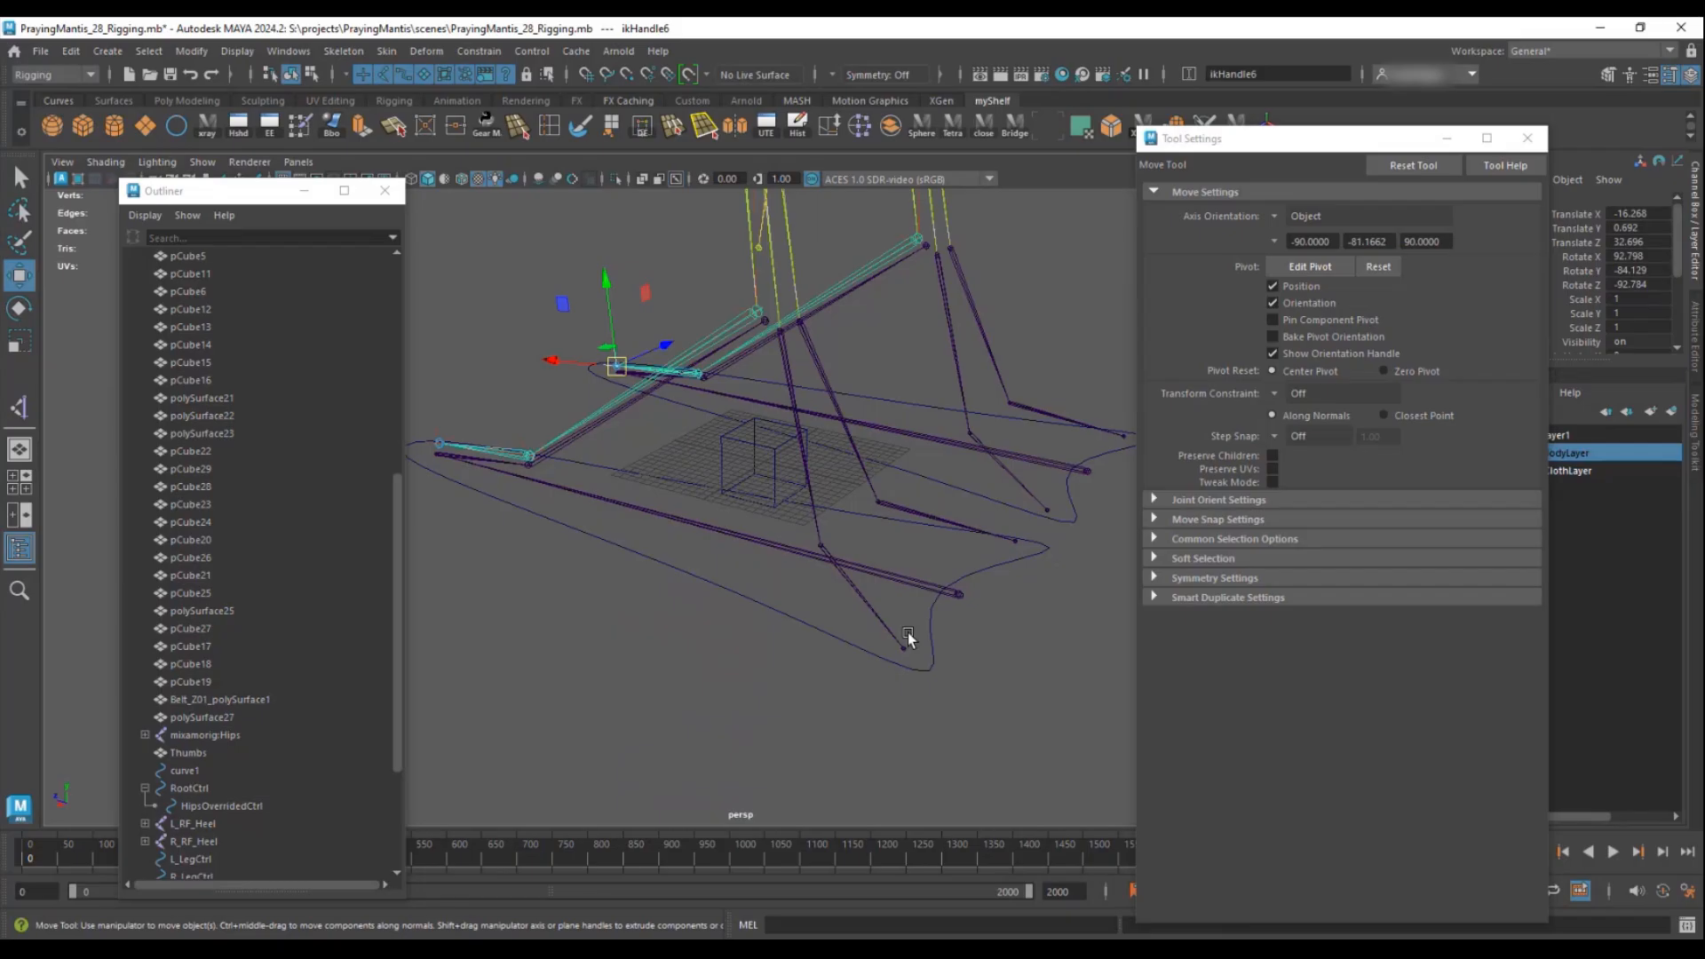
- Create single-chain IK handles from the left ankle to the ends of the outer and inner rear toes
{"action": "left_click", "coordinate": [20, 406]}
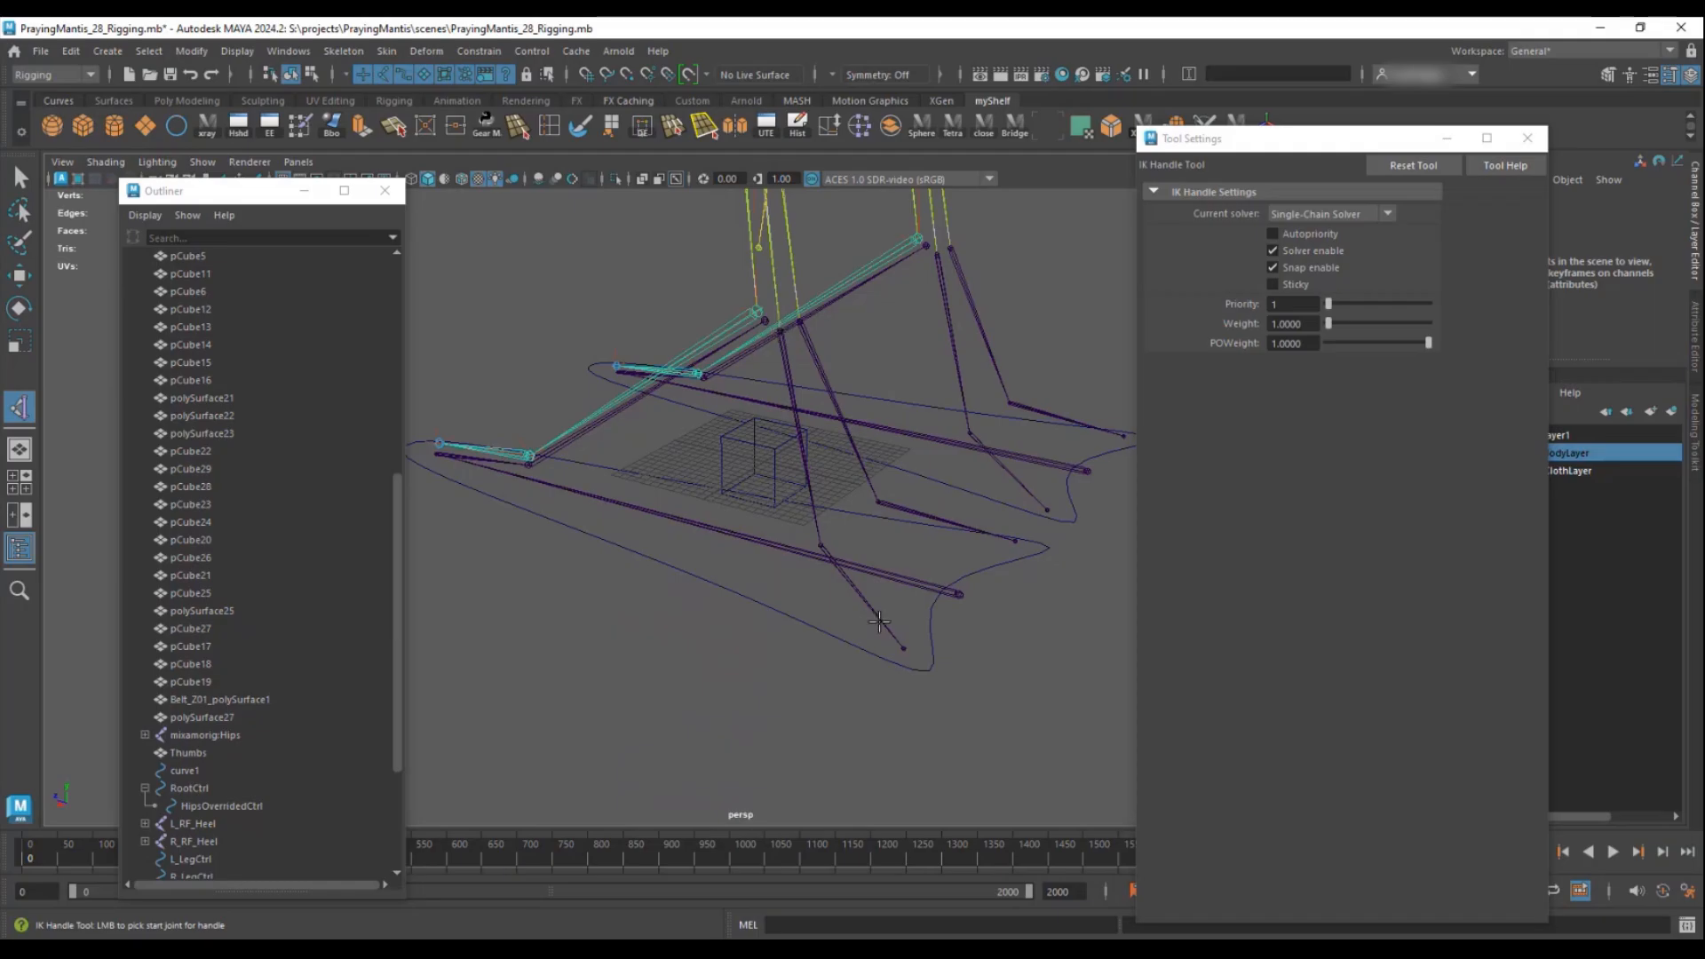
{"action": "left_click", "coordinate": [776, 330]}
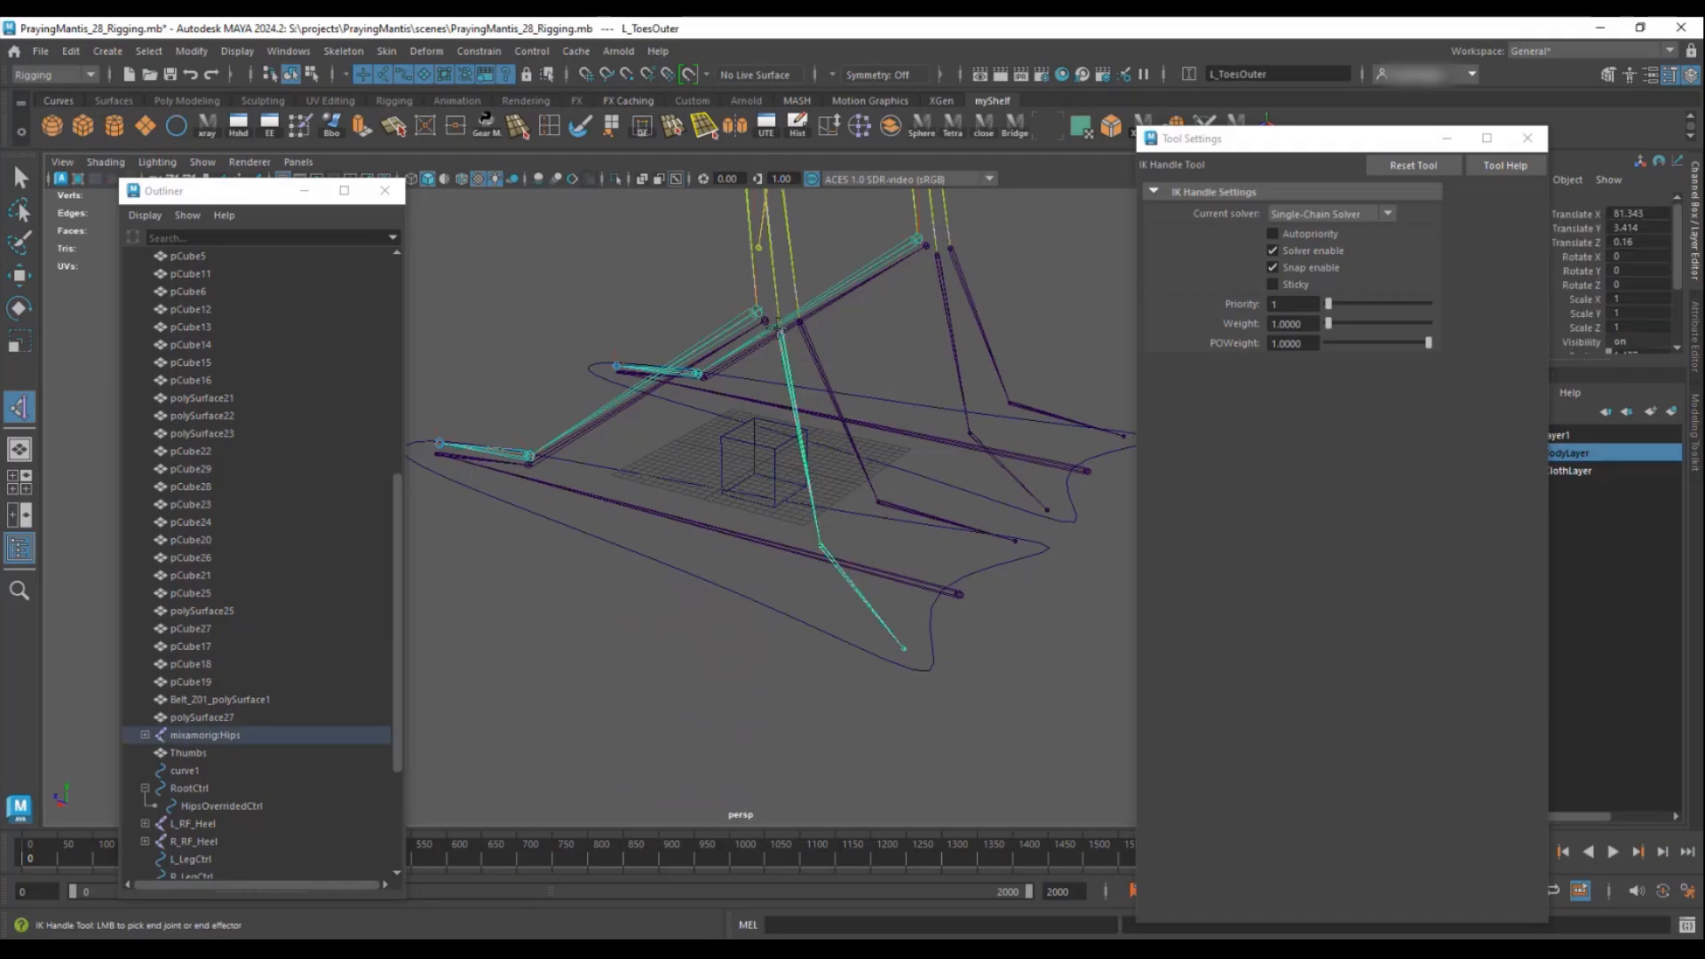
{"action": "left_click", "coordinate": [906, 650]}
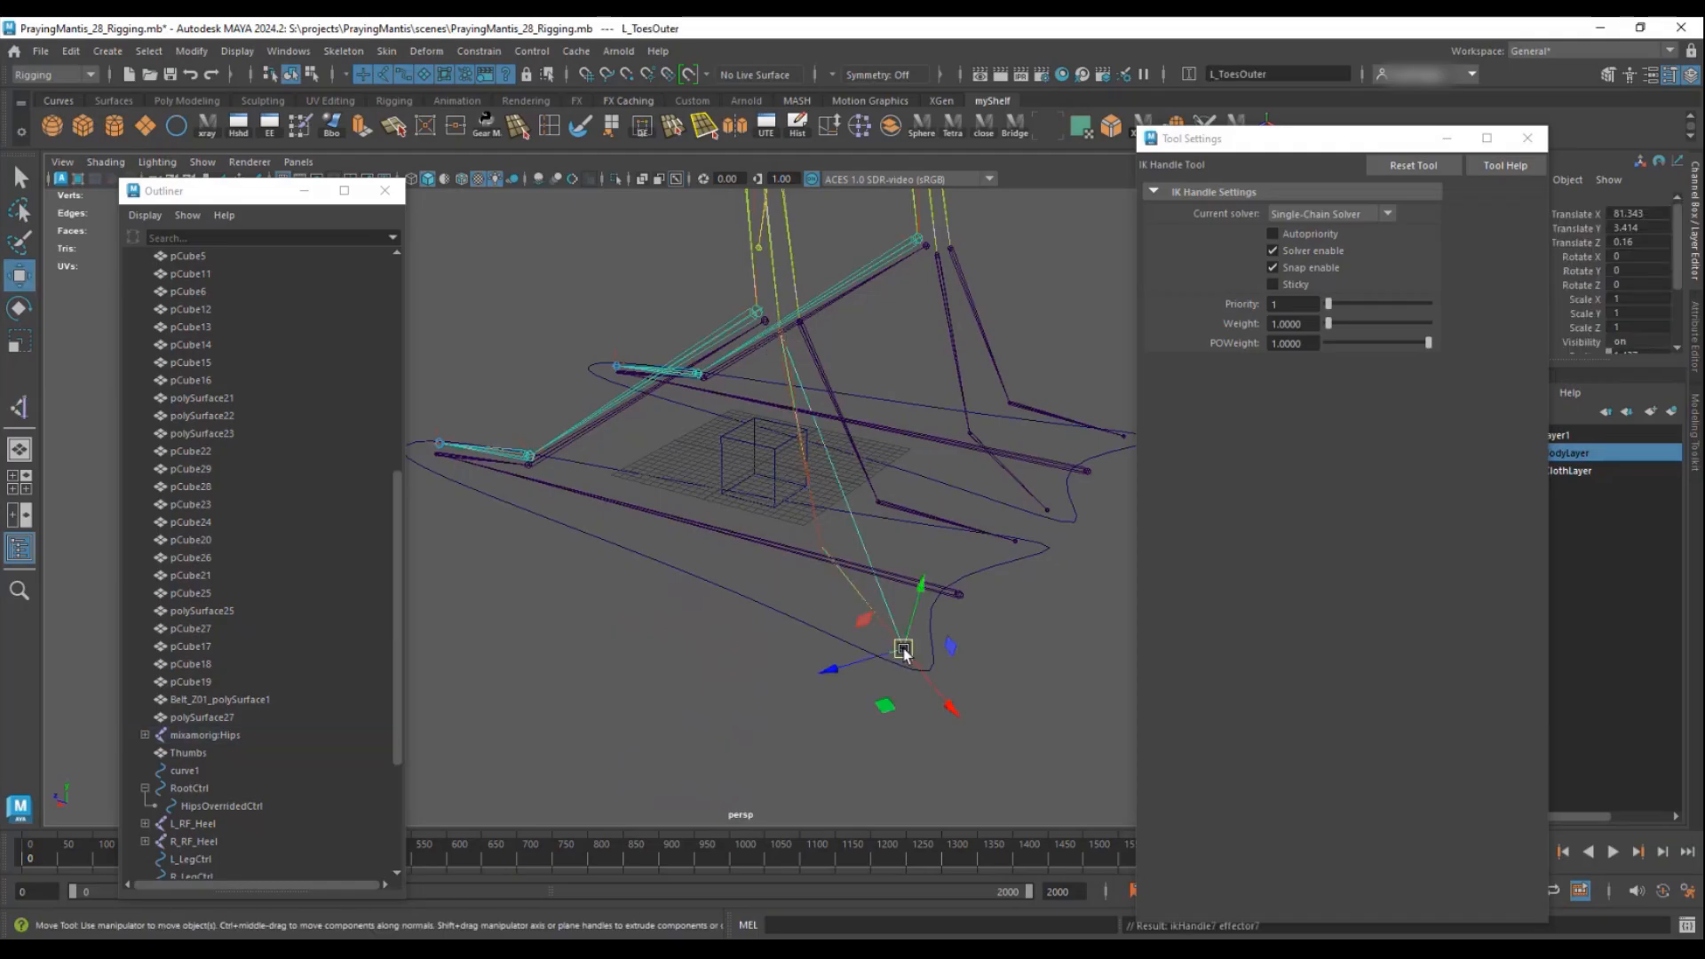
{"action": "left_click", "coordinate": [19, 408]}
{"action": "left_click", "coordinate": [798, 322]}
{"action": "left_click_drag", "start_coordinate": [893, 540], "coordinate": [511, 562], "text": "alt"}
- Create single-chain IK handles from the right ankle to the ends of the inner and outer rear toes
{"action": "left_click", "coordinate": [16, 411]}
{"action": "left_click", "coordinate": [870, 290]}
{"action": "left_click", "coordinate": [857, 616]}
{"action": "left_click", "coordinate": [18, 408]}
{"action": "left_click", "coordinate": [905, 284]}
{"action": "left_click", "coordinate": [1089, 554]}
{"action": "scroll", "coordinate": [857, 523], "scroll_direction": "down", "scroll_amount": 3}
{"action": "left_click_drag", "start_coordinate": [855, 517], "coordinate": [695, 553], "text": "alt"}
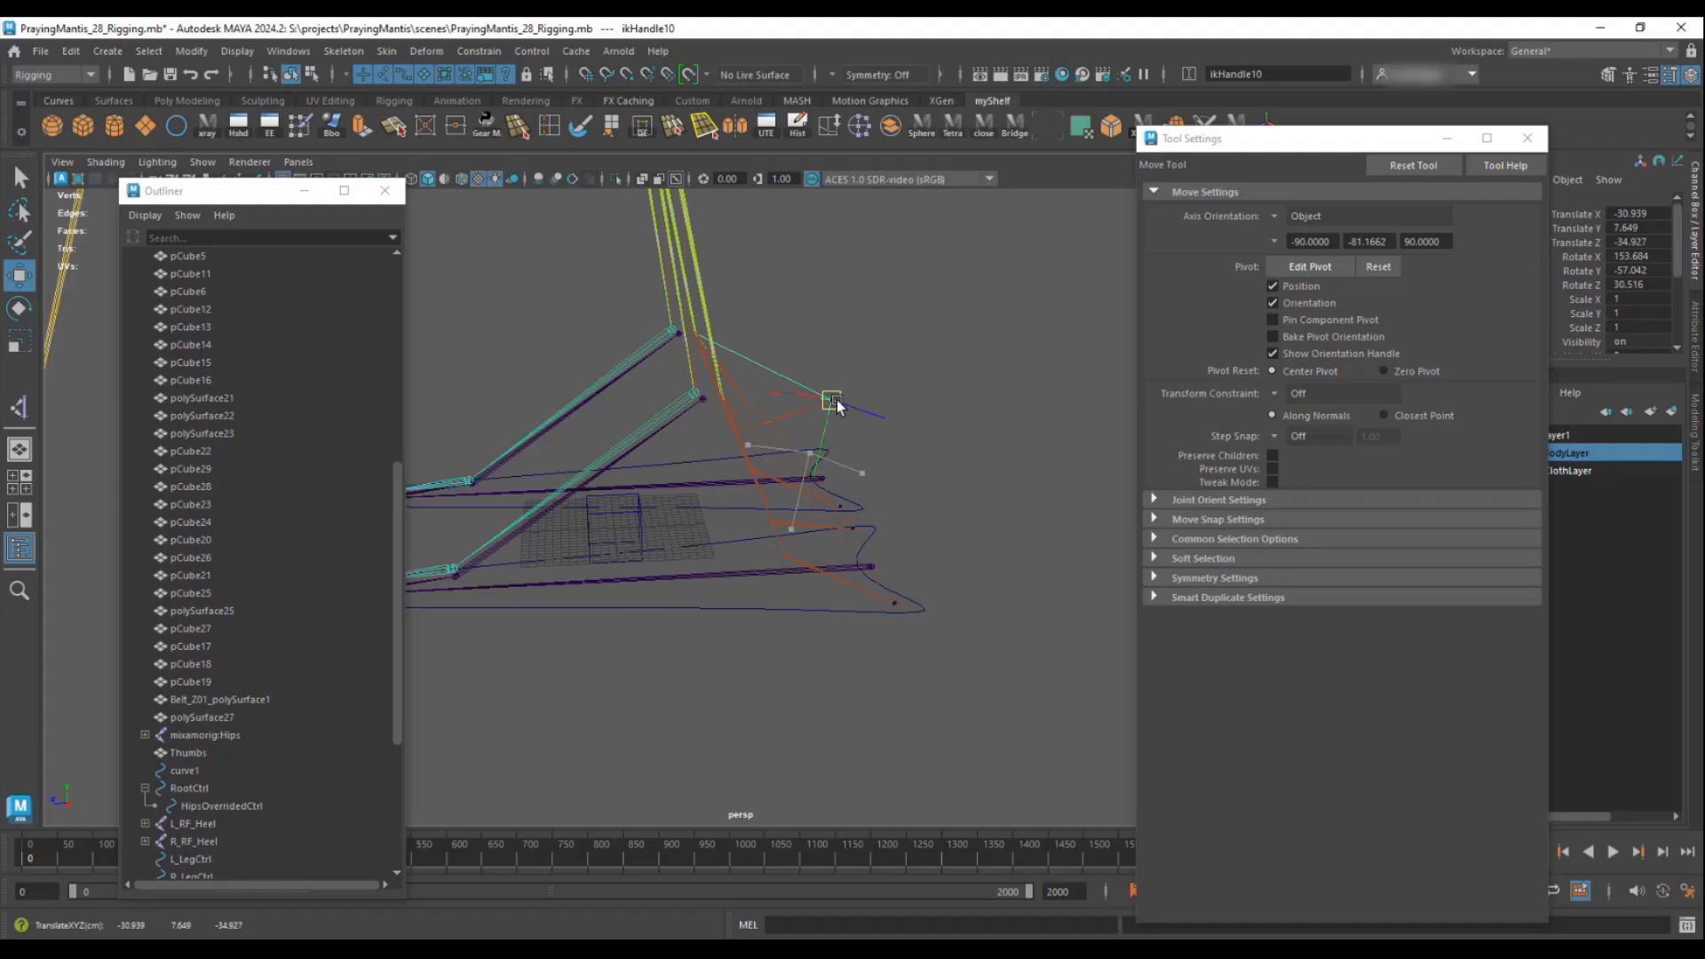
- Parent-constrain the right foot's outer and inner rear-toe IK handles to R_LegCtrl
{"action": "left_click_drag", "start_coordinate": [848, 498], "coordinate": [863, 588], "text": "alt"}
{"action": "left_click", "coordinate": [847, 508]}
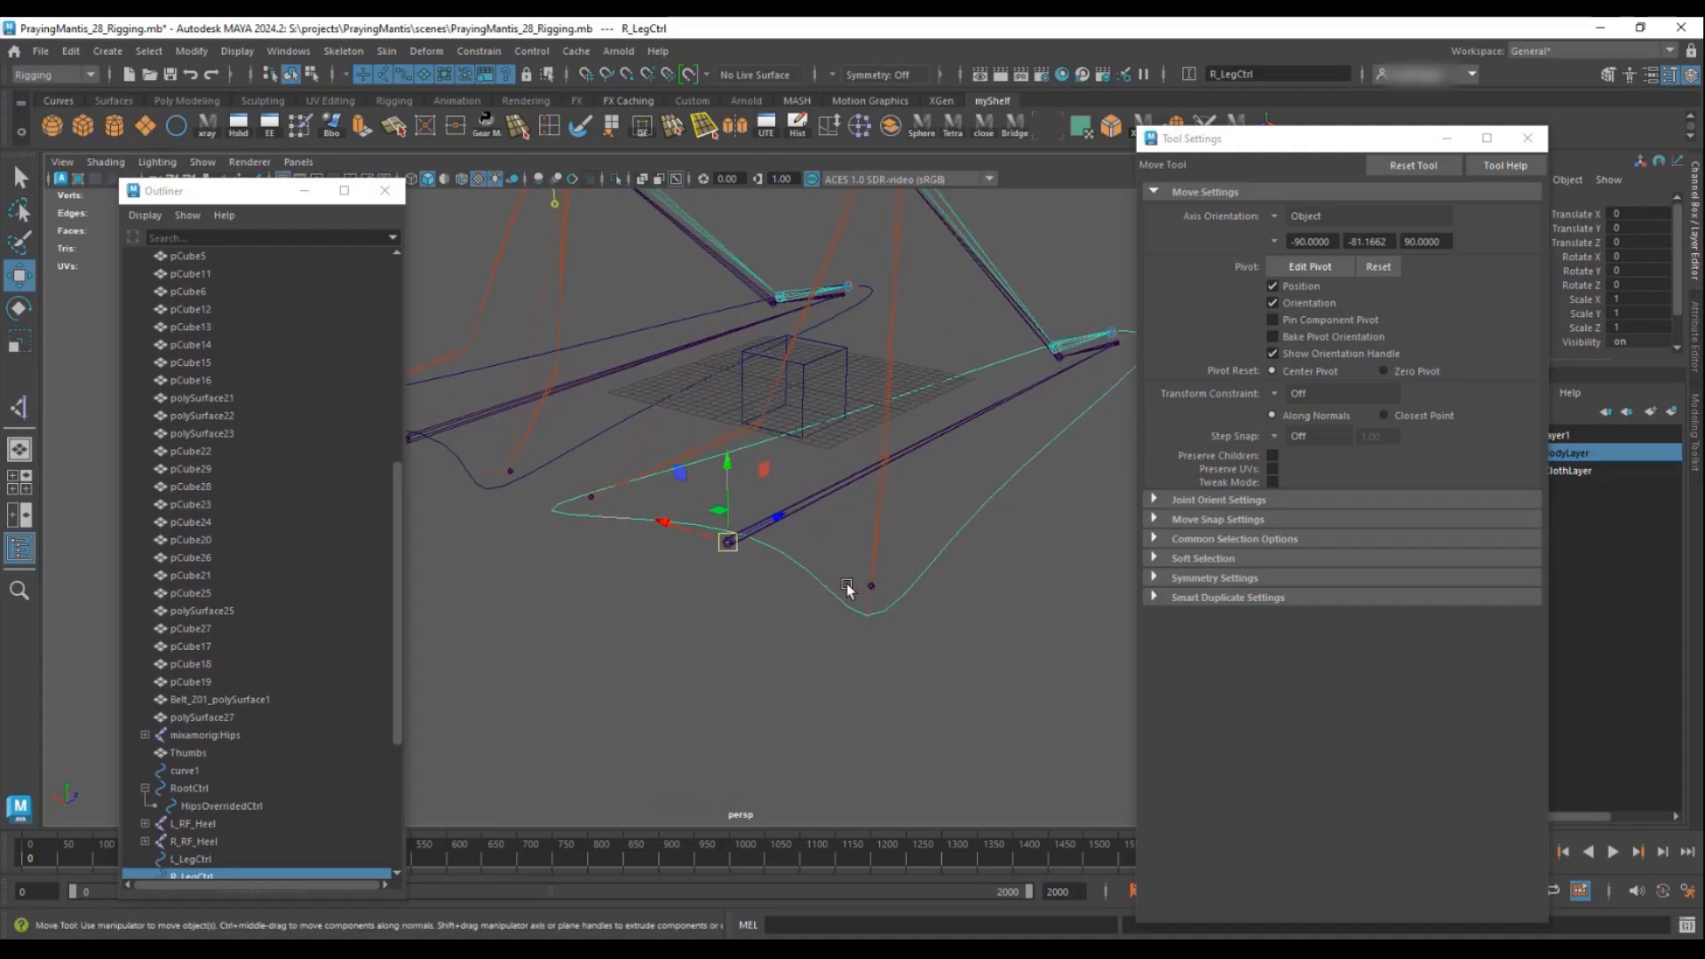
{"action": "middle_click_drag", "start_coordinate": [720, 594], "coordinate": [769, 607], "text": "alt"}
{"action": "left_click", "coordinate": [481, 51]}
{"action": "left_click", "coordinate": [500, 101]}
{"action": "left_click", "coordinate": [642, 524]}
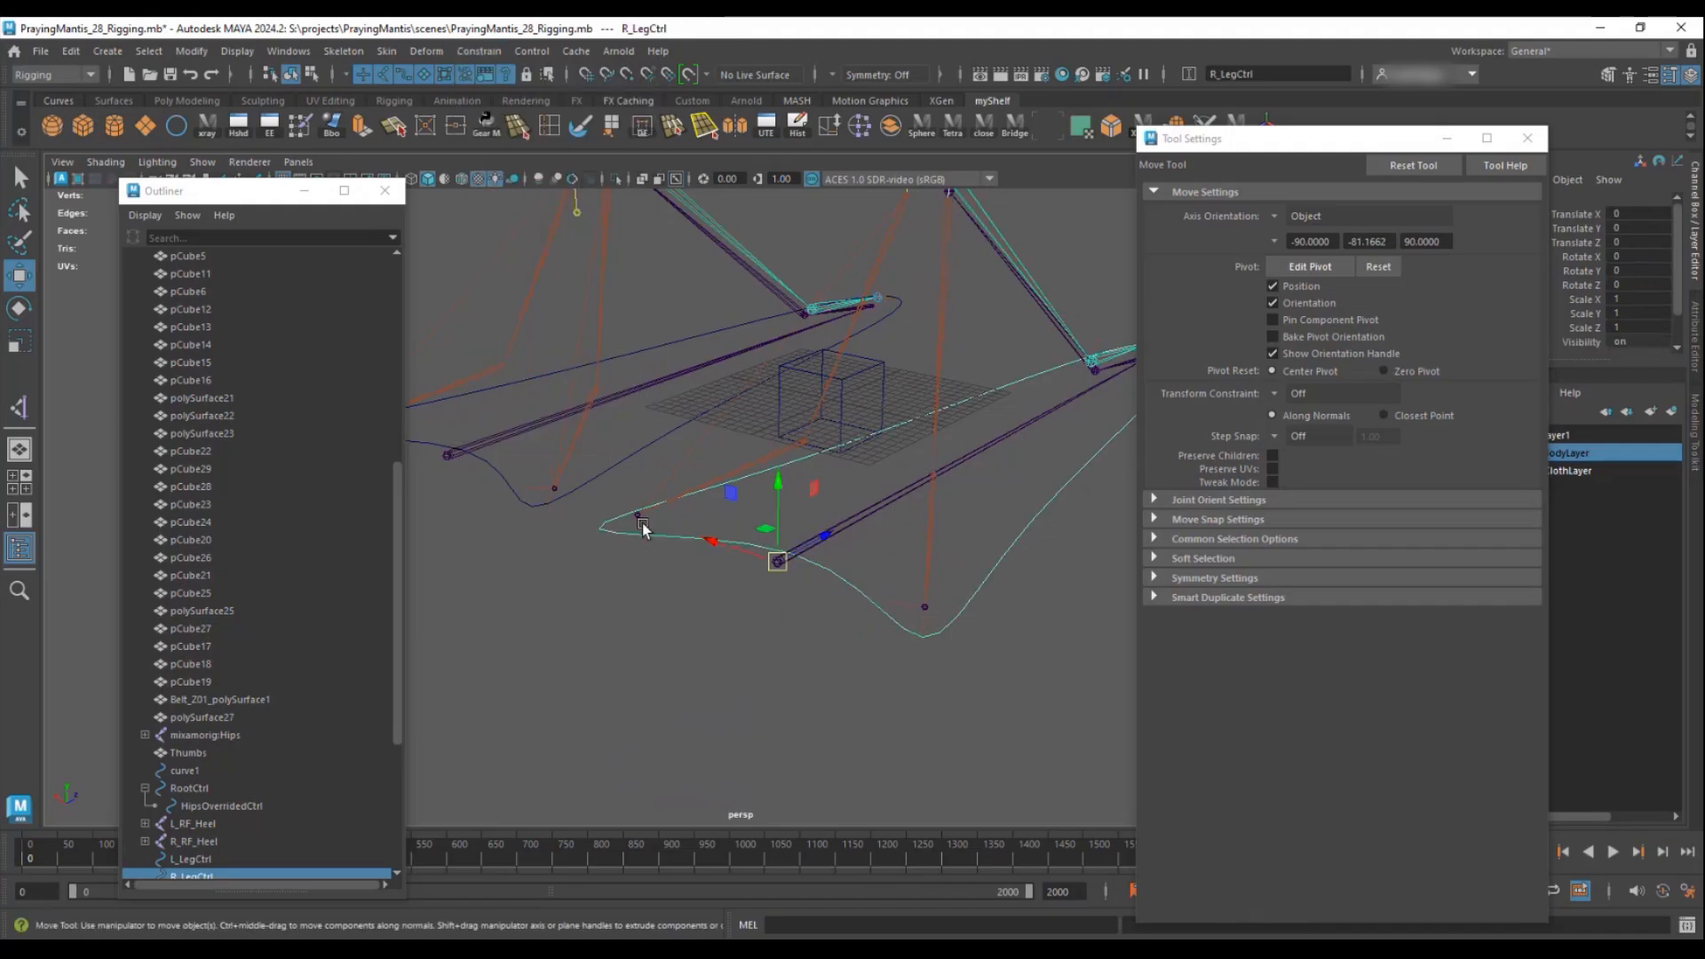
{"action": "left_click", "coordinate": [466, 51]}
{"action": "left_click", "coordinate": [499, 101]}
- Parent-constrain the left foot's inner and outer rear-toe IK handles, ikHandle8 and ikHandle7, to L_LegCtrl
{"action": "middle_click_drag", "start_coordinate": [631, 457], "coordinate": [844, 502], "text": "alt"}
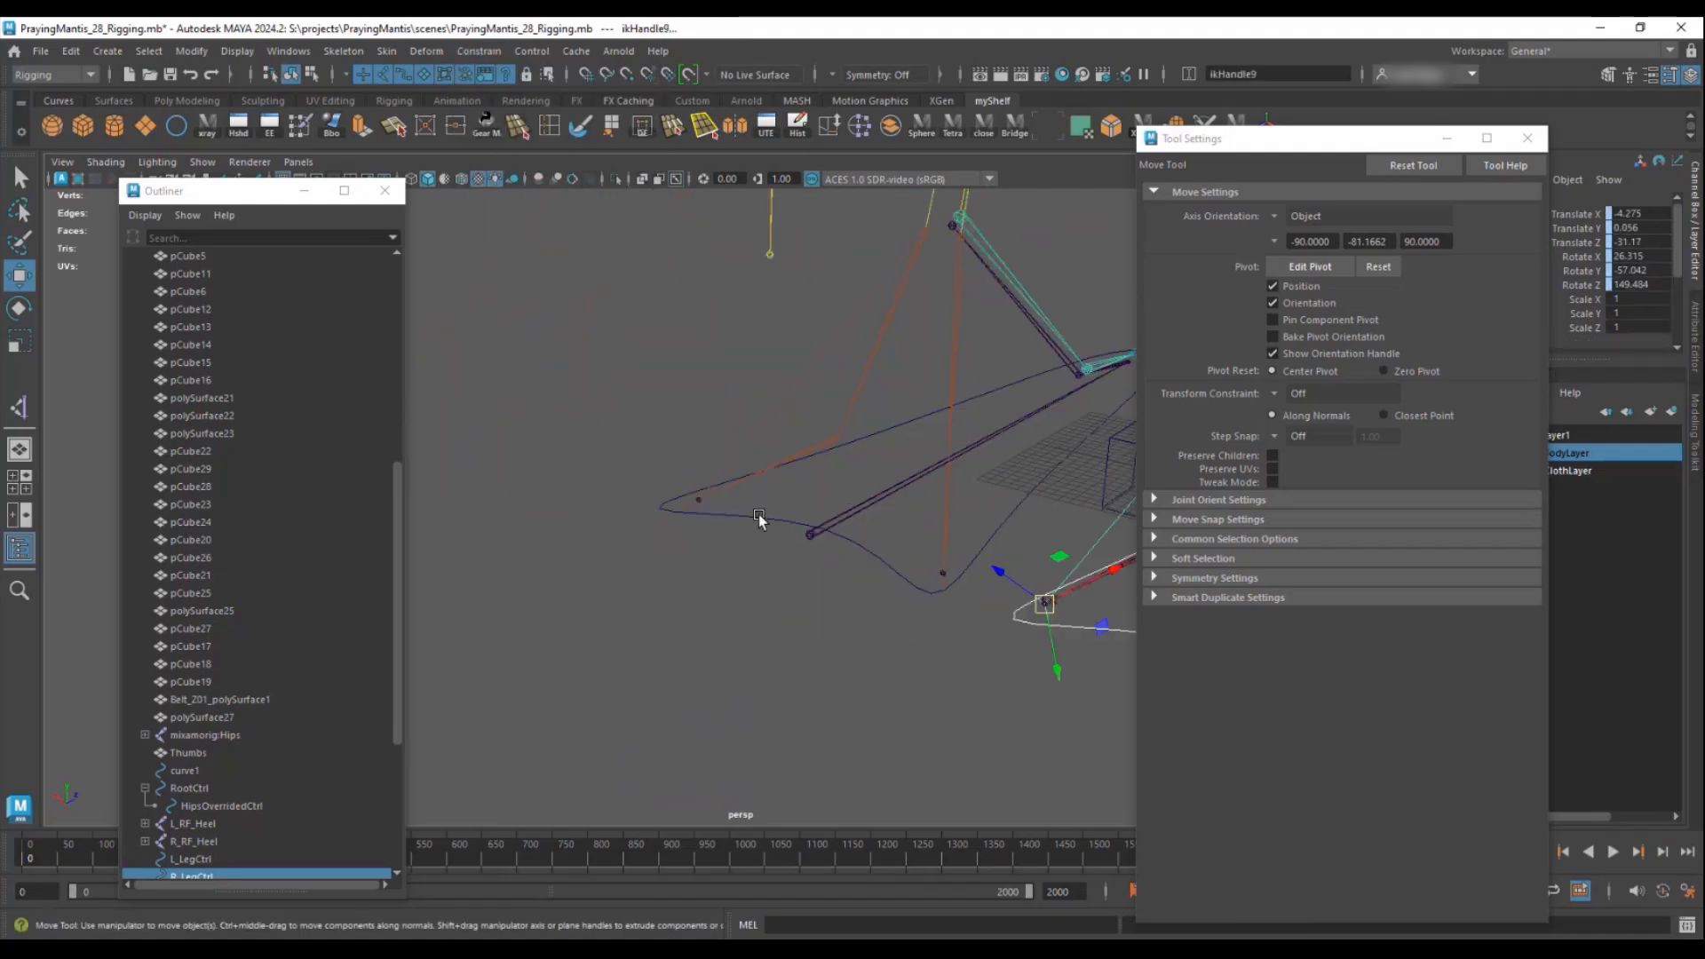
{"action": "left_click", "coordinate": [644, 480]}
{"action": "left_click_drag", "start_coordinate": [644, 480], "coordinate": [799, 552], "text": "alt"}
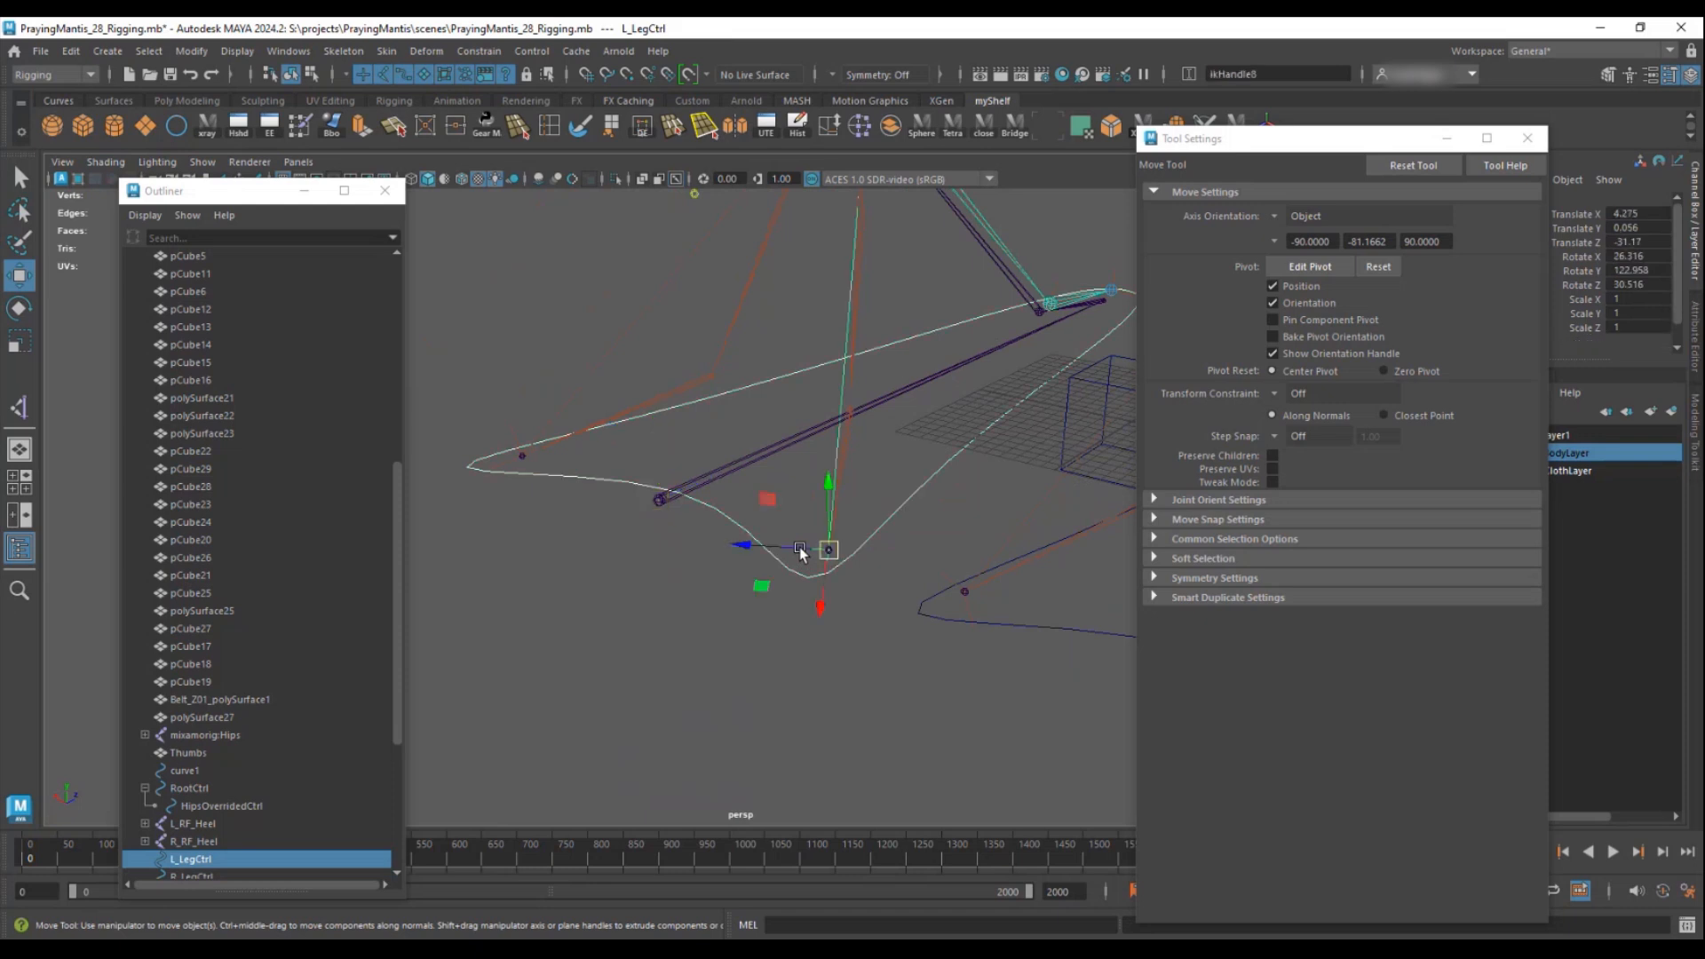
{"action": "left_click", "coordinate": [466, 51]}
{"action": "left_click", "coordinate": [499, 101]}
{"action": "left_click", "coordinate": [570, 482]}
{"action": "left_click", "coordinate": [521, 456], "text": "shift"}
{"action": "left_click", "coordinate": [479, 50]}
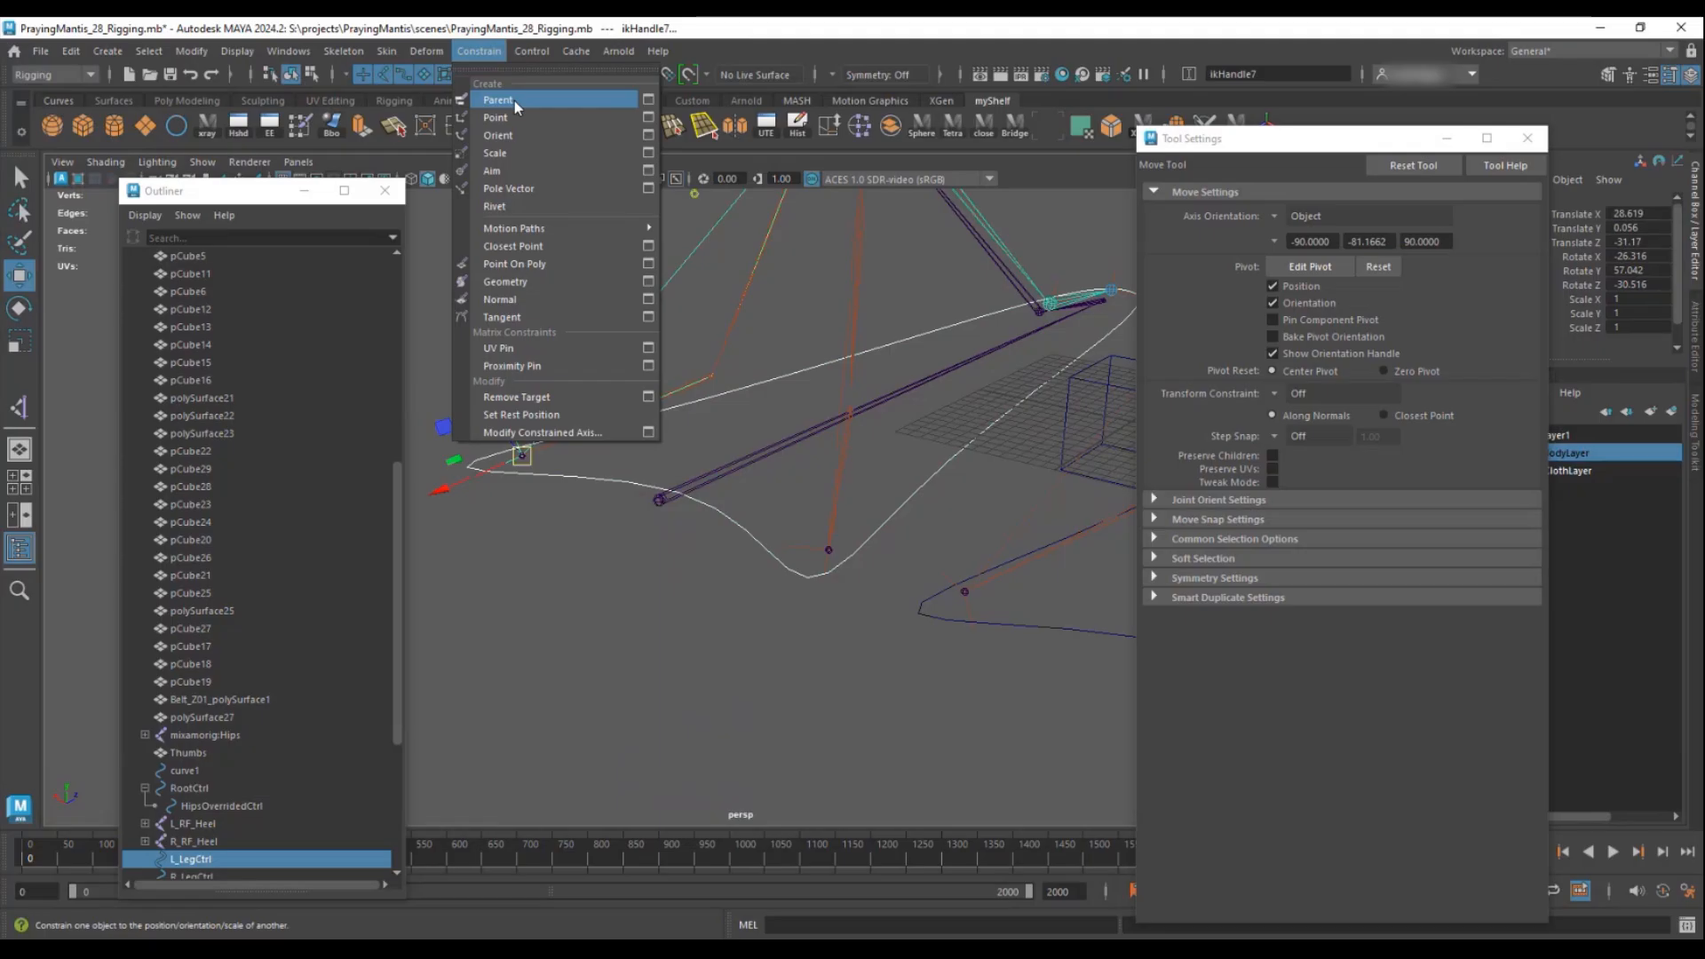
{"action": "left_click", "coordinate": [514, 99]}
- Inspect the left foot's rear-toe handles and try rotating L_LegCtrl, then undo the rotation
{"action": "left_click", "coordinate": [619, 482]}
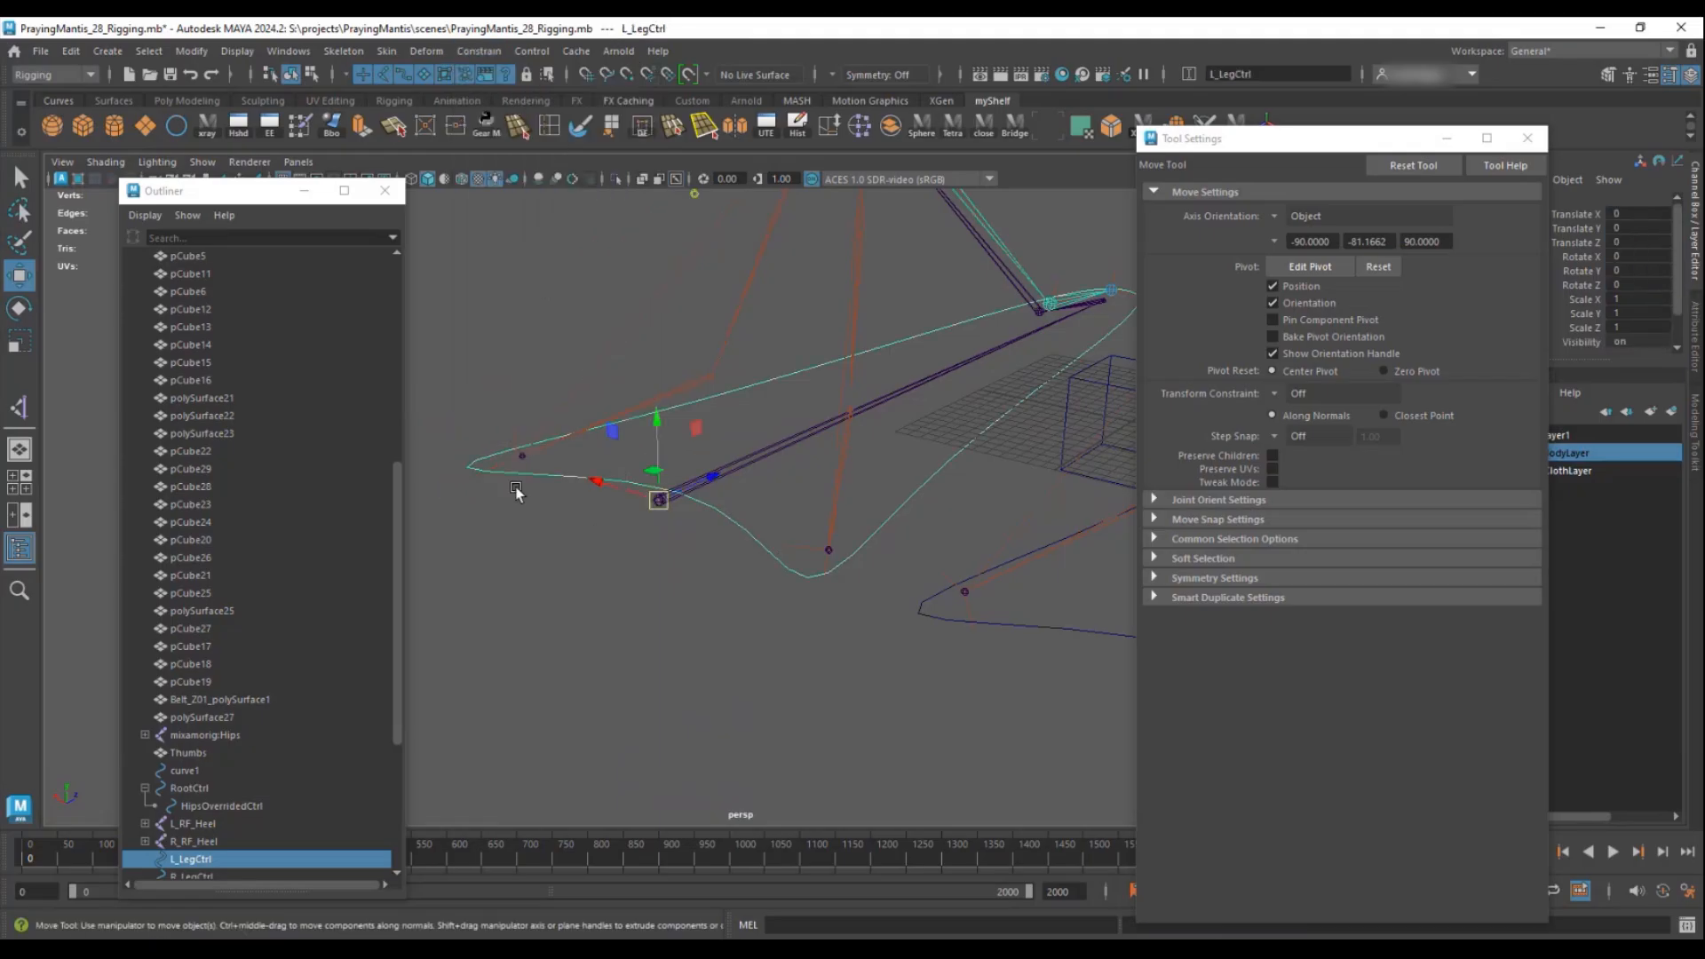
{"action": "left_click_drag", "start_coordinate": [681, 532], "coordinate": [863, 508], "text": "alt"}
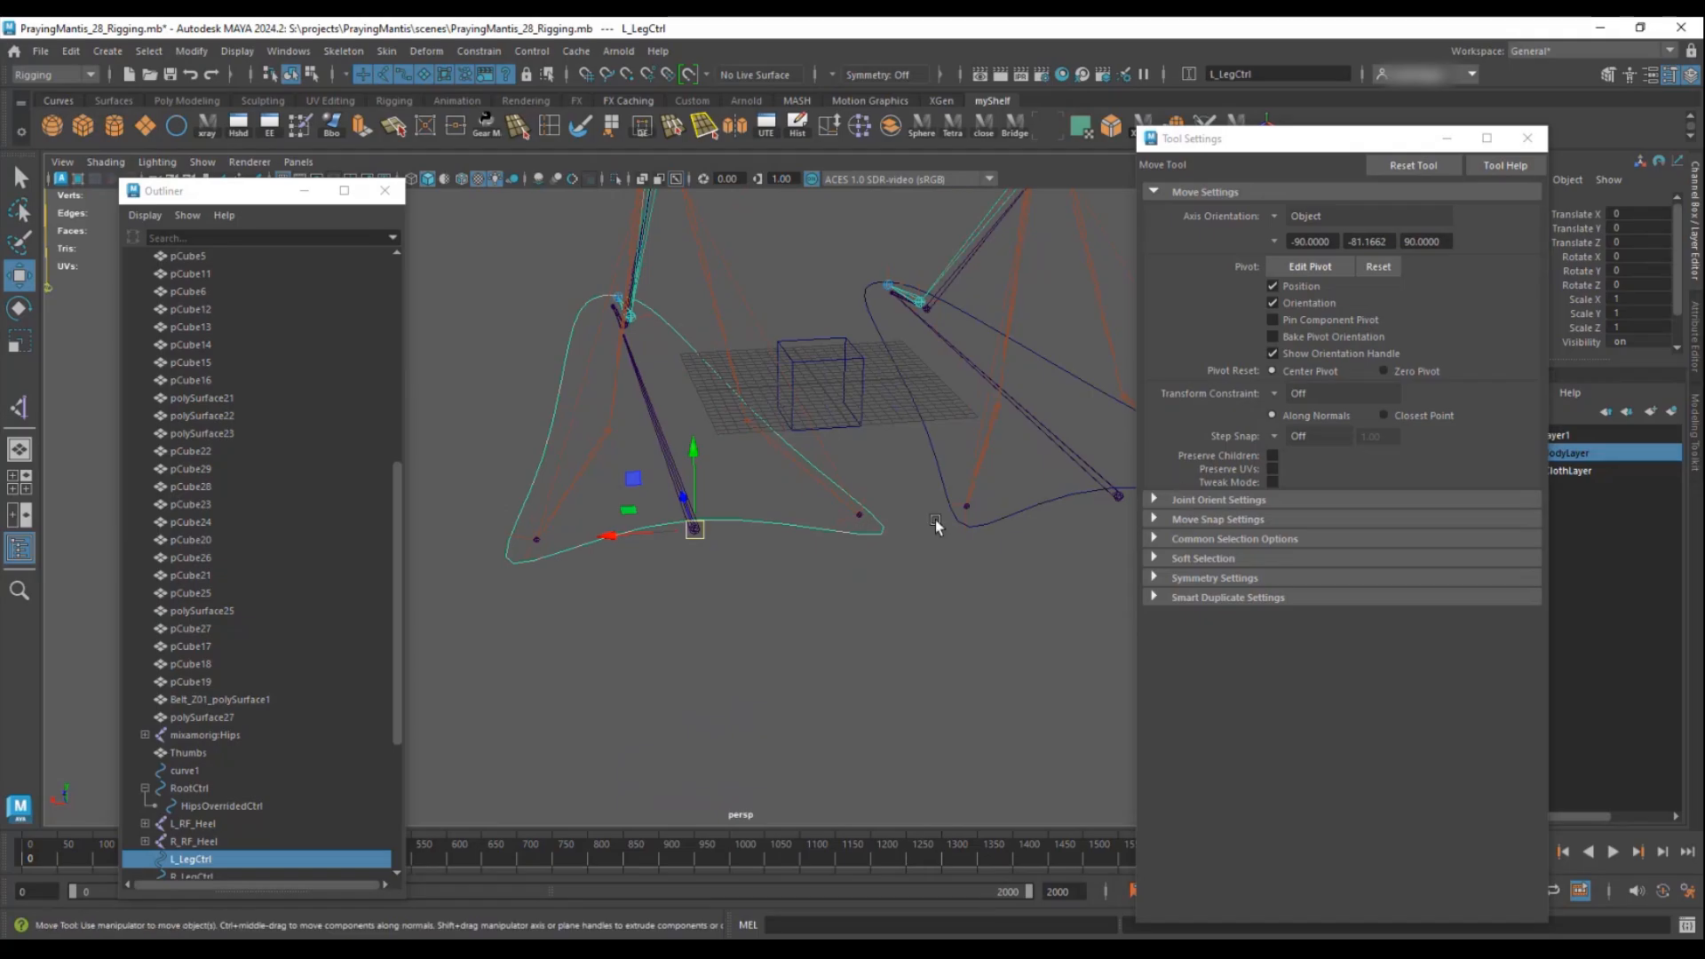
{"action": "left_click", "coordinate": [522, 537]}
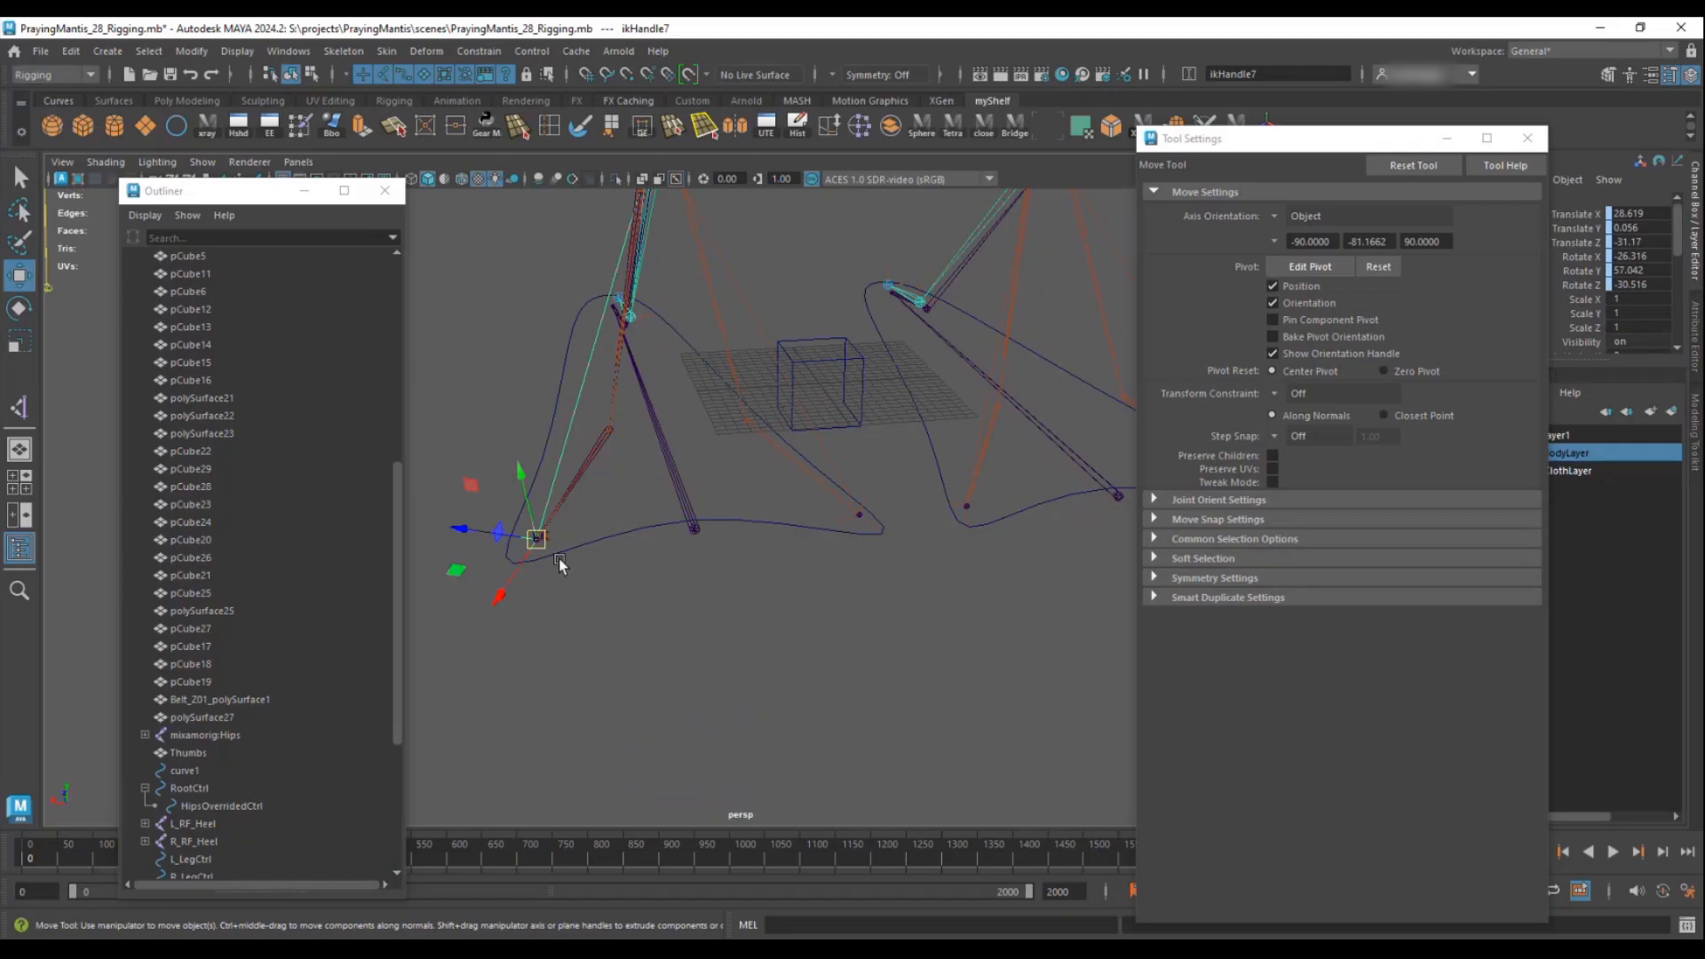
{"action": "left_click_drag", "start_coordinate": [622, 573], "coordinate": [550, 530], "text": "alt"}
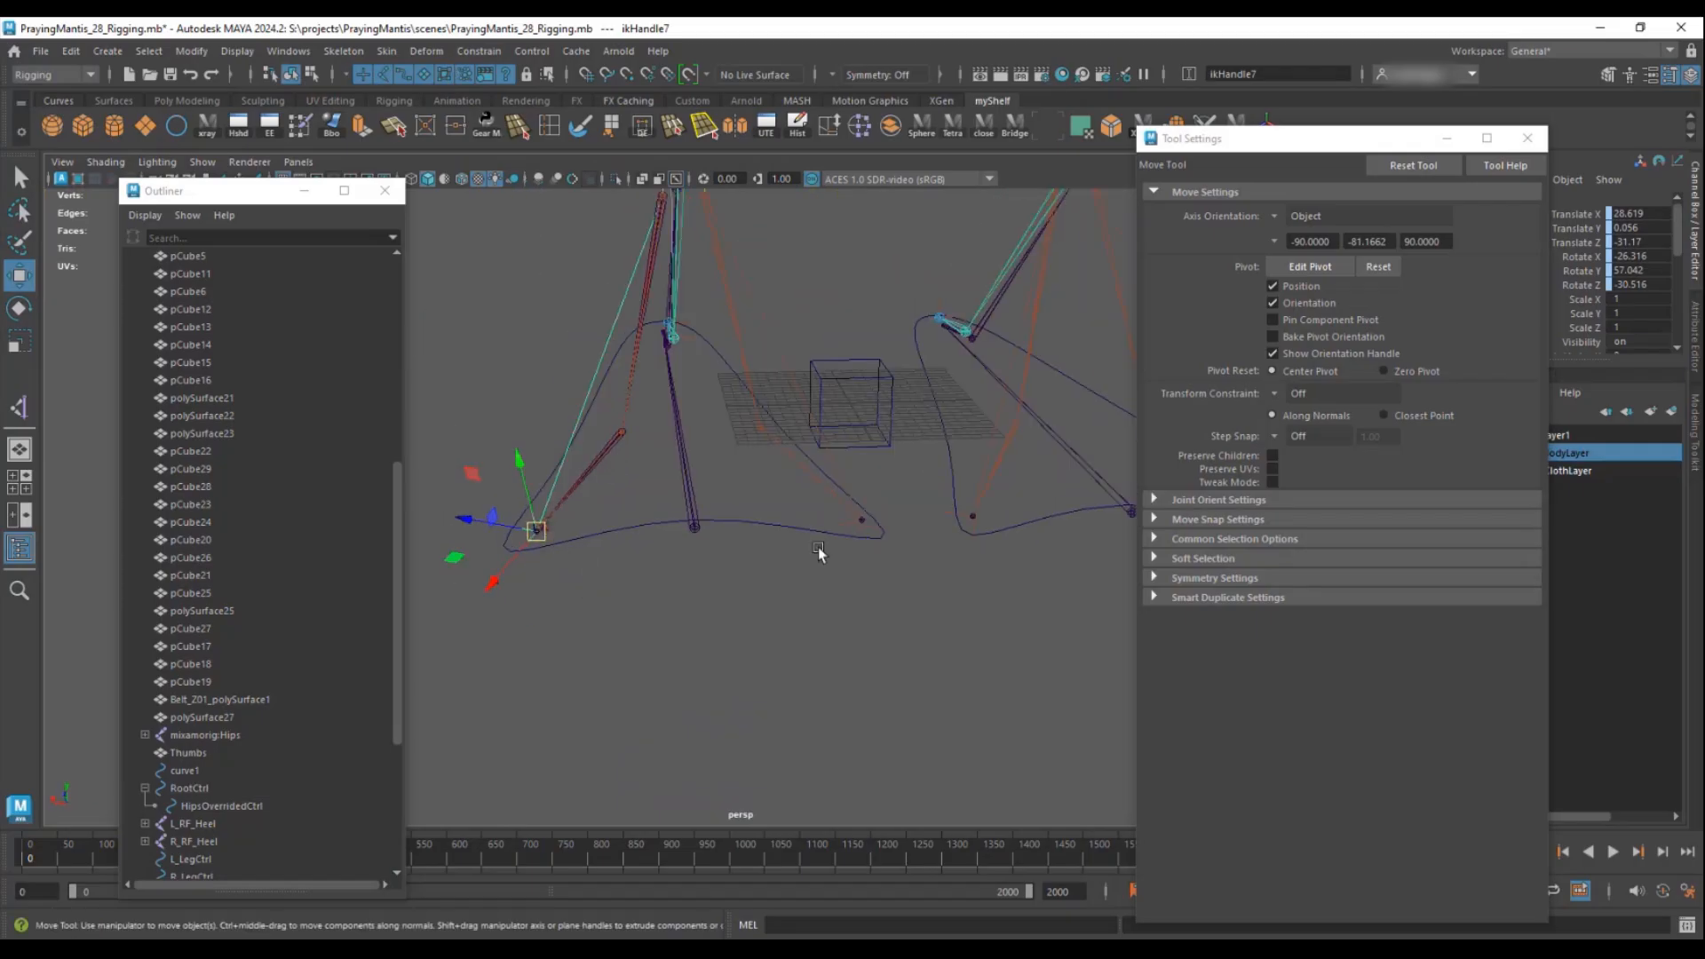
{"action": "left_click_drag", "start_coordinate": [818, 547], "coordinate": [829, 542], "text": "alt"}
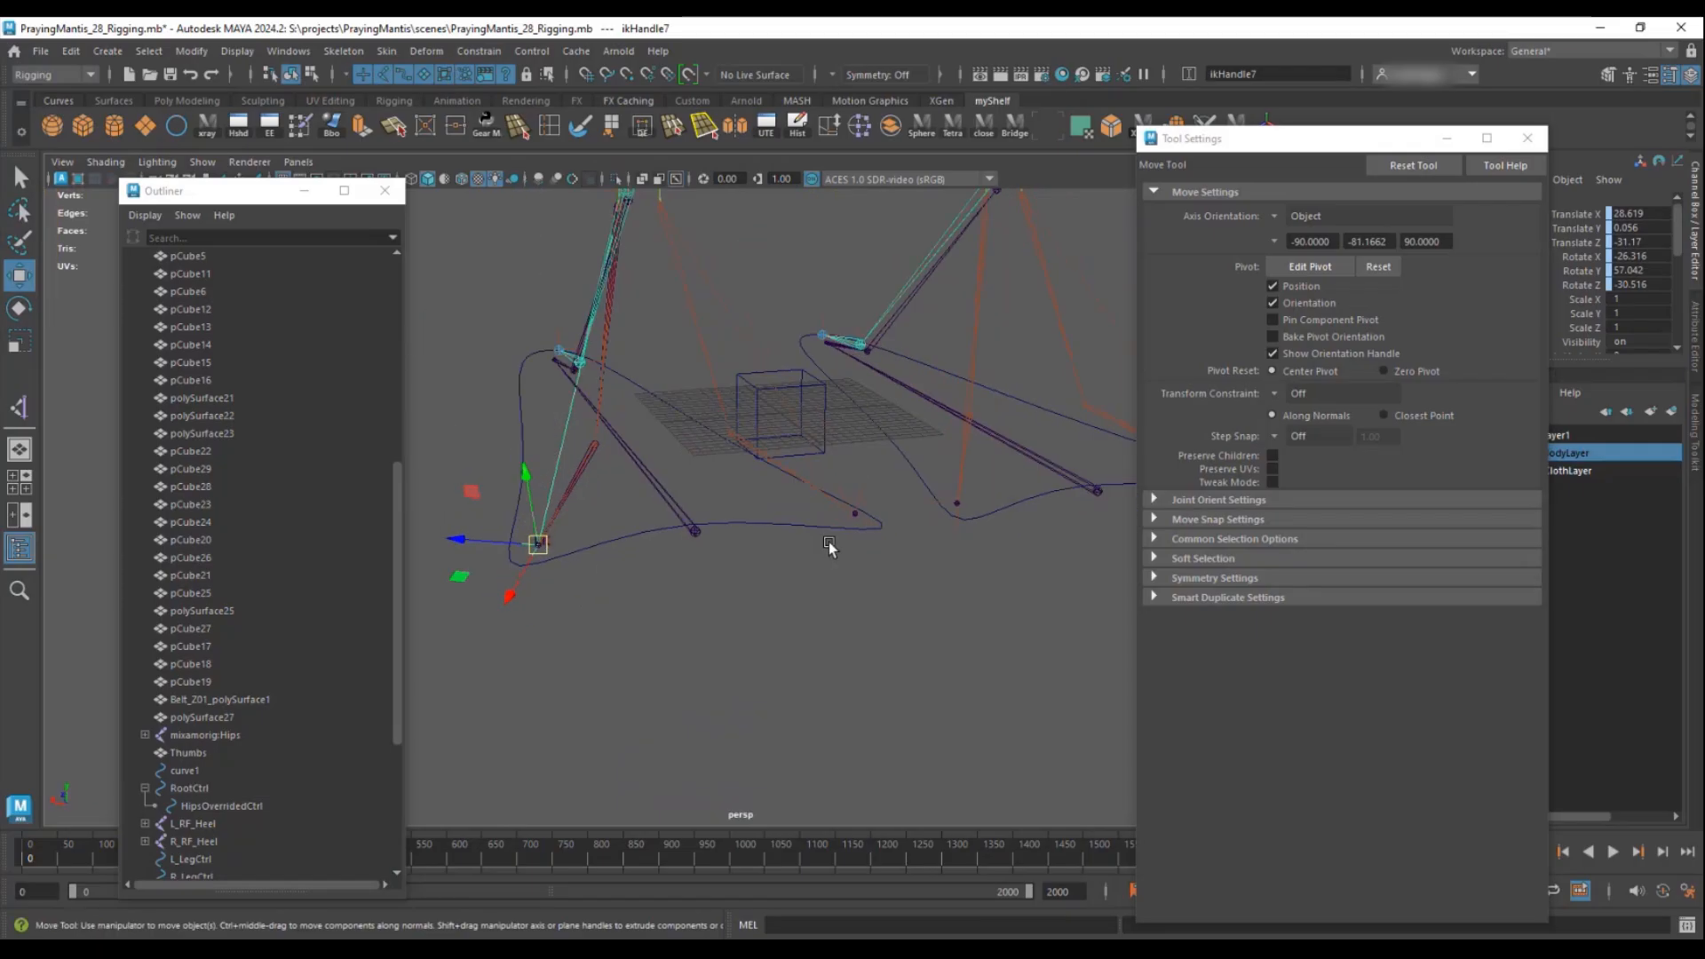
{"action": "left_click_drag", "start_coordinate": [759, 604], "coordinate": [754, 523], "text": "alt"}
{"action": "left_click", "coordinate": [754, 522]}
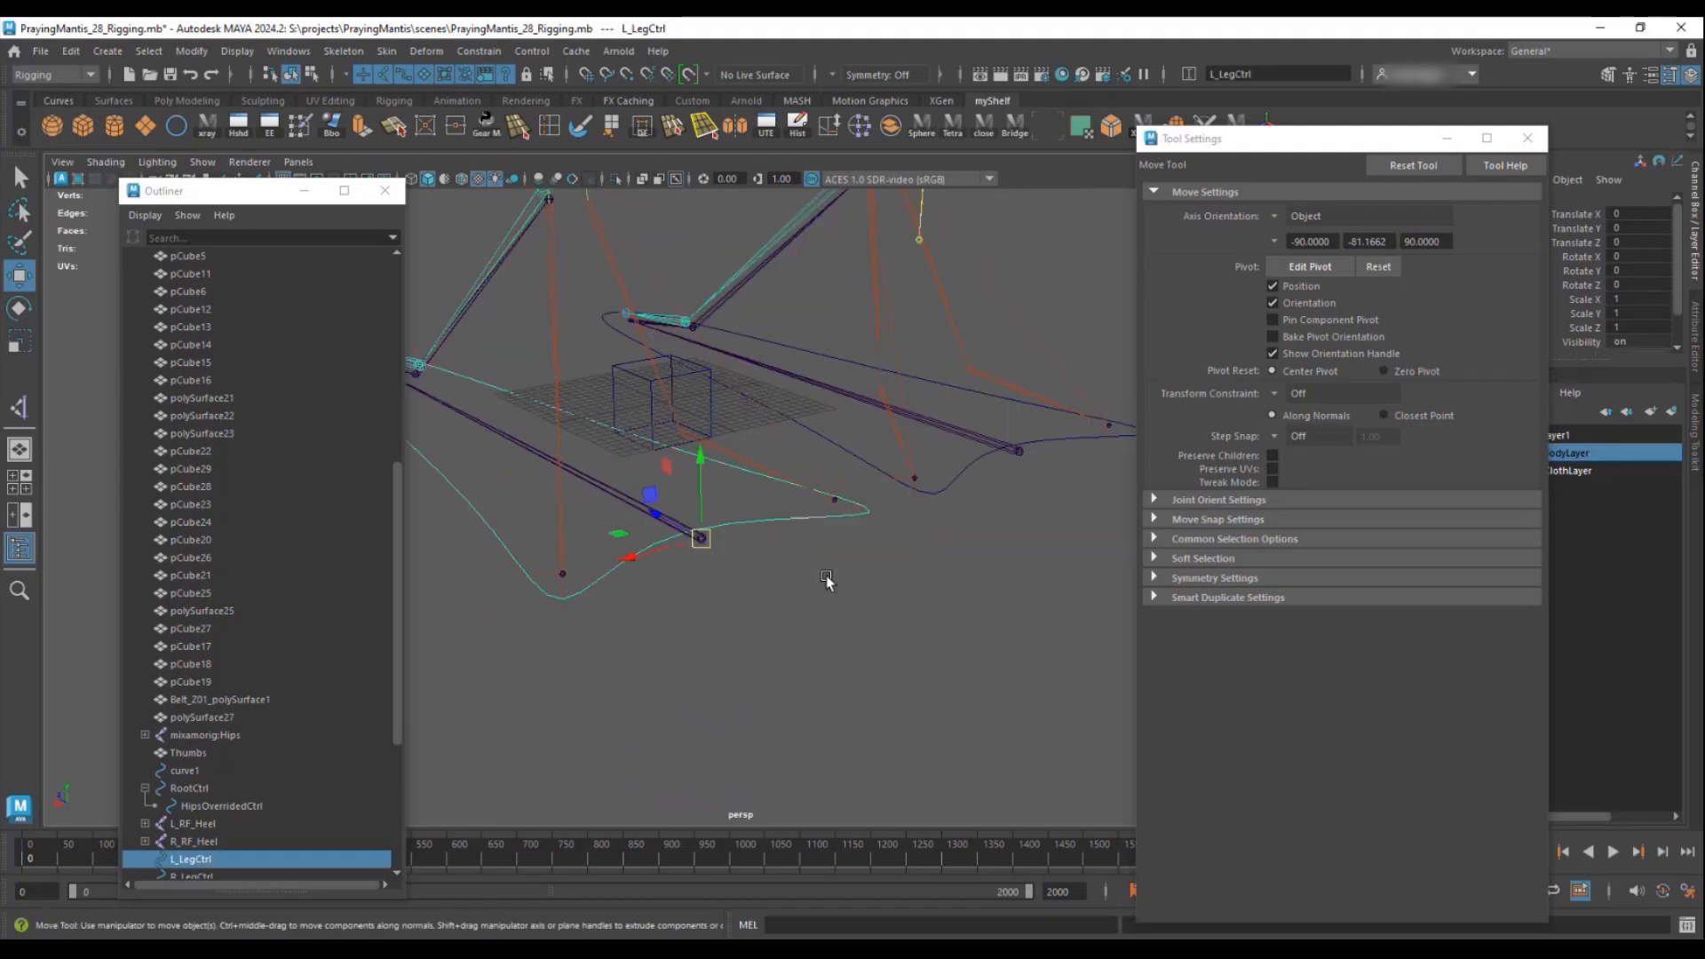
{"action": "left_click_drag", "start_coordinate": [826, 582], "coordinate": [818, 604], "text": "alt"}
{"action": "key", "text": "e"}
{"action": "left_click_drag", "start_coordinate": [799, 544], "coordinate": [640, 615]}
{"action": "key", "text": "ctrl+z"}
{"action": "key", "text": "w"}
- Parent L_RF_Heel under L_LegCtrl and R_RF_Heel under R_LegCtrl
{"action": "left_click", "coordinate": [772, 586]}
{"action": "left_click", "coordinate": [639, 612], "text": "shift"}
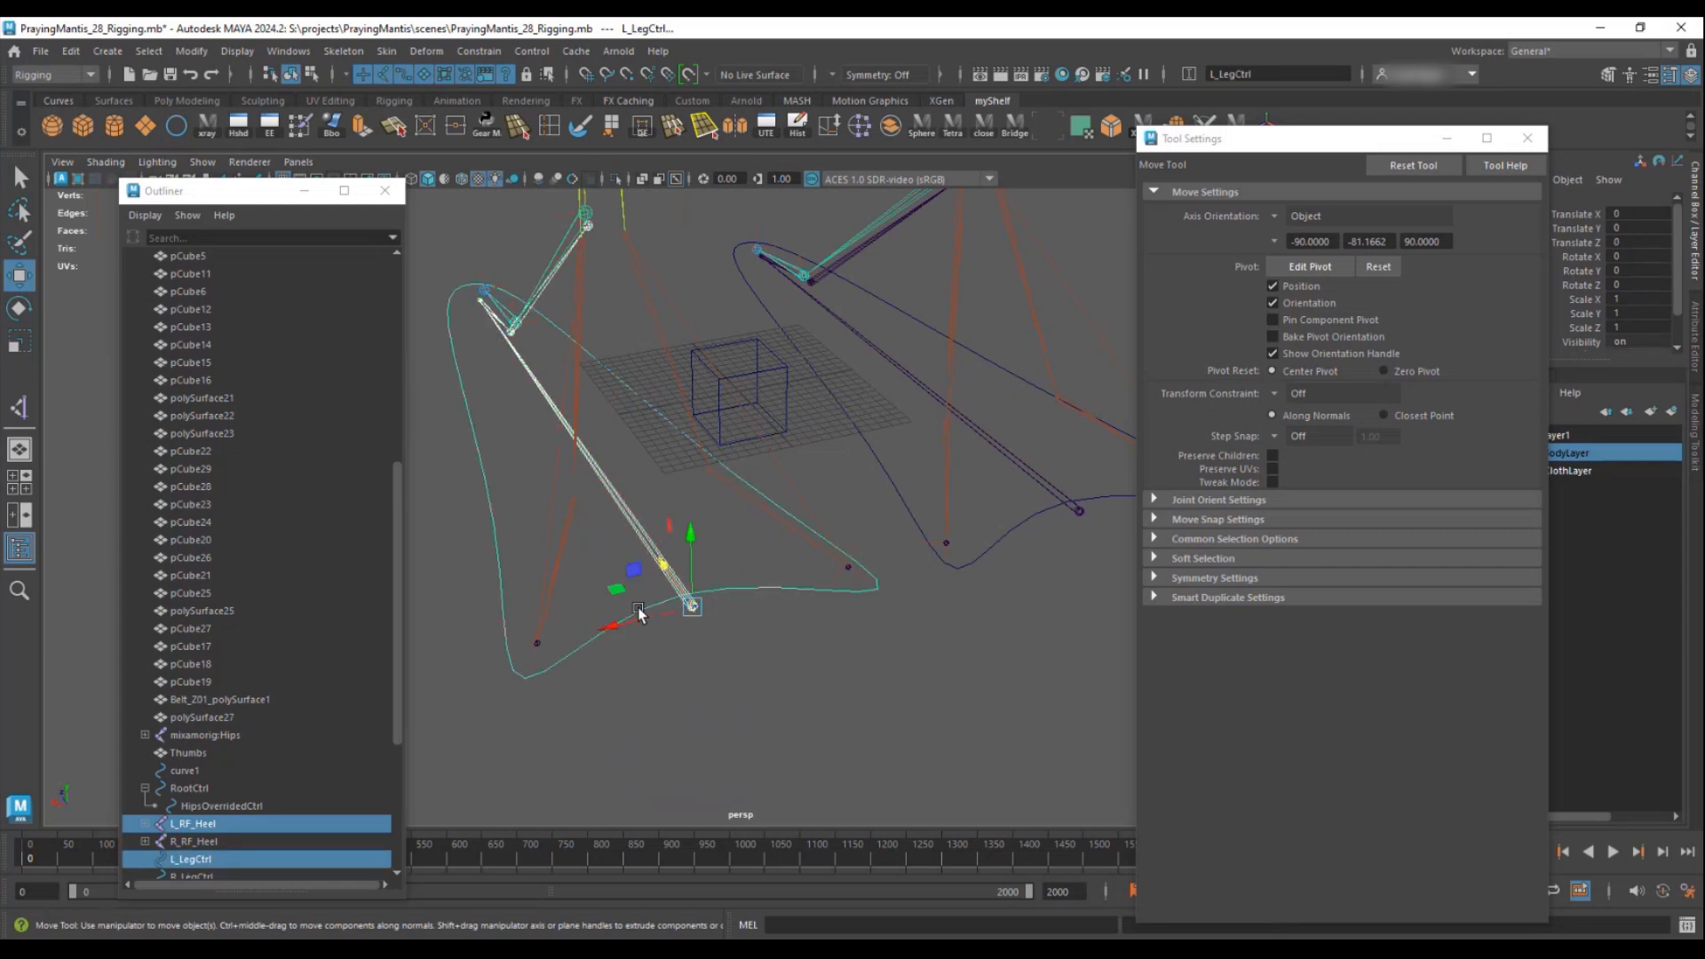
{"action": "key", "text": "p"}
{"action": "left_click", "coordinate": [1011, 528]}
{"action": "left_click", "coordinate": [1012, 530], "text": "shift"}
{"action": "key", "text": "p"}
{"action": "left_click", "coordinate": [1013, 531]}
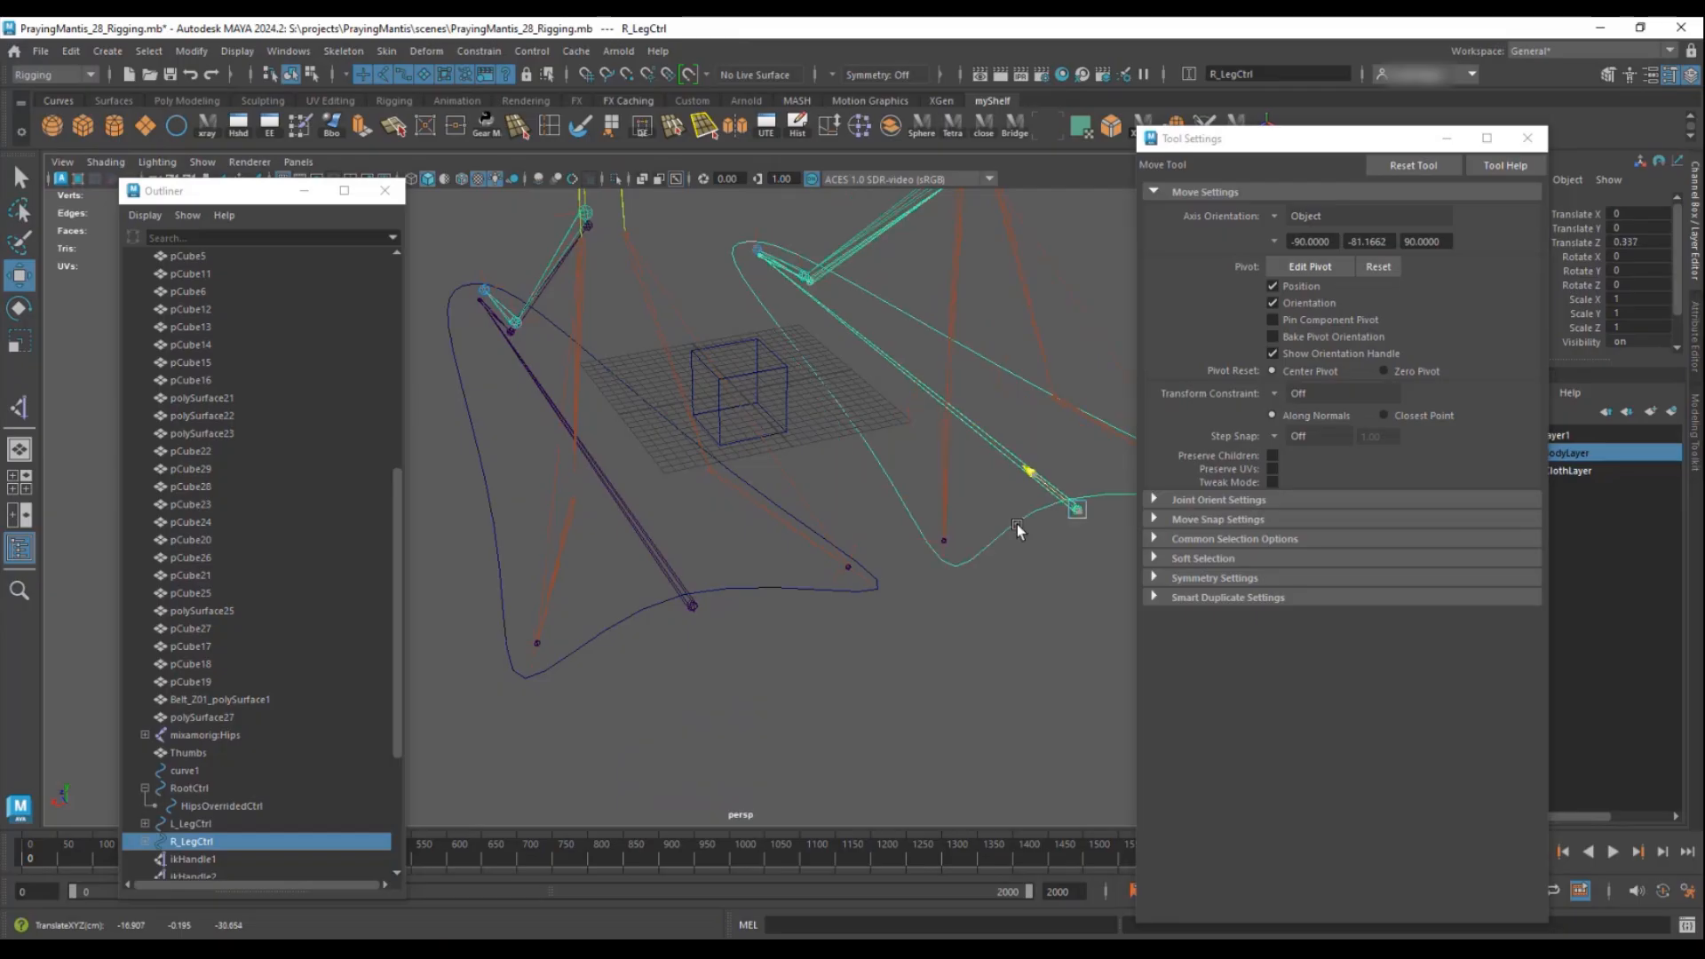
- Parent-constrain the left foot's toe IK handle, ikHandle4, to the L_RF_Toe joint
{"action": "left_click_drag", "start_coordinate": [1005, 536], "coordinate": [850, 560], "text": "alt"}
{"action": "right_click_drag", "start_coordinate": [850, 560], "coordinate": [830, 636], "text": "alt"}
{"action": "left_click_drag", "start_coordinate": [791, 621], "coordinate": [796, 663], "text": "alt"}
{"action": "right_click_drag", "start_coordinate": [796, 663], "coordinate": [862, 679], "text": "alt"}
{"action": "left_click", "coordinate": [684, 629]}
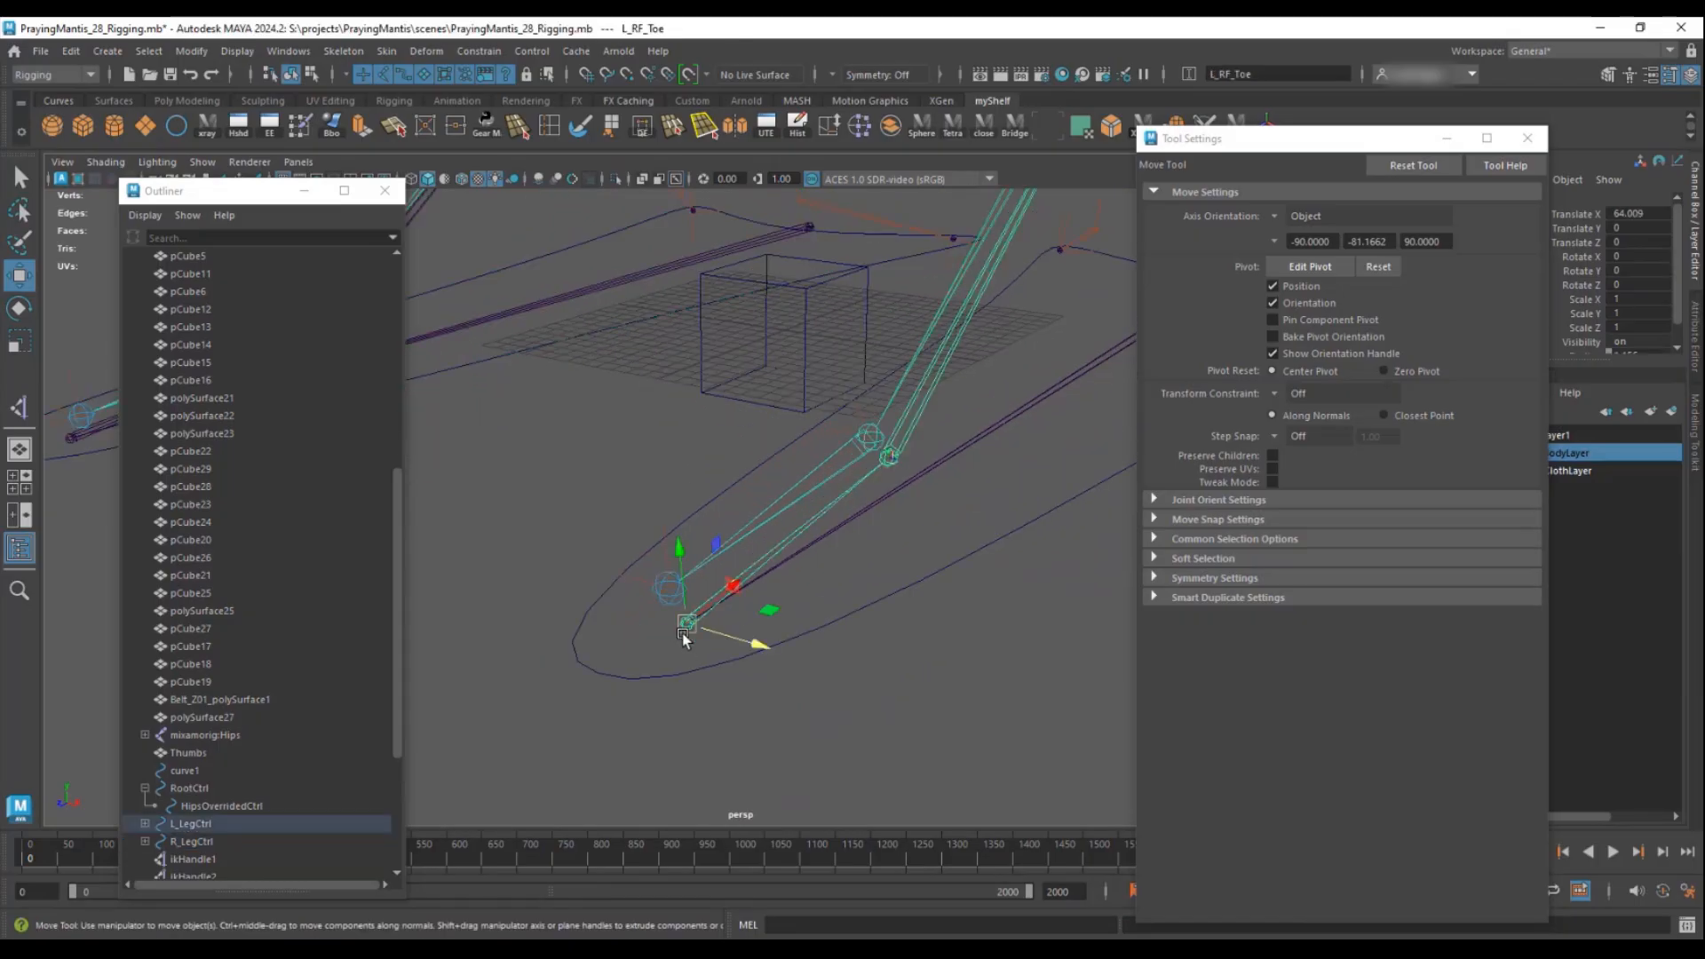
{"action": "left_click", "coordinate": [668, 587]}
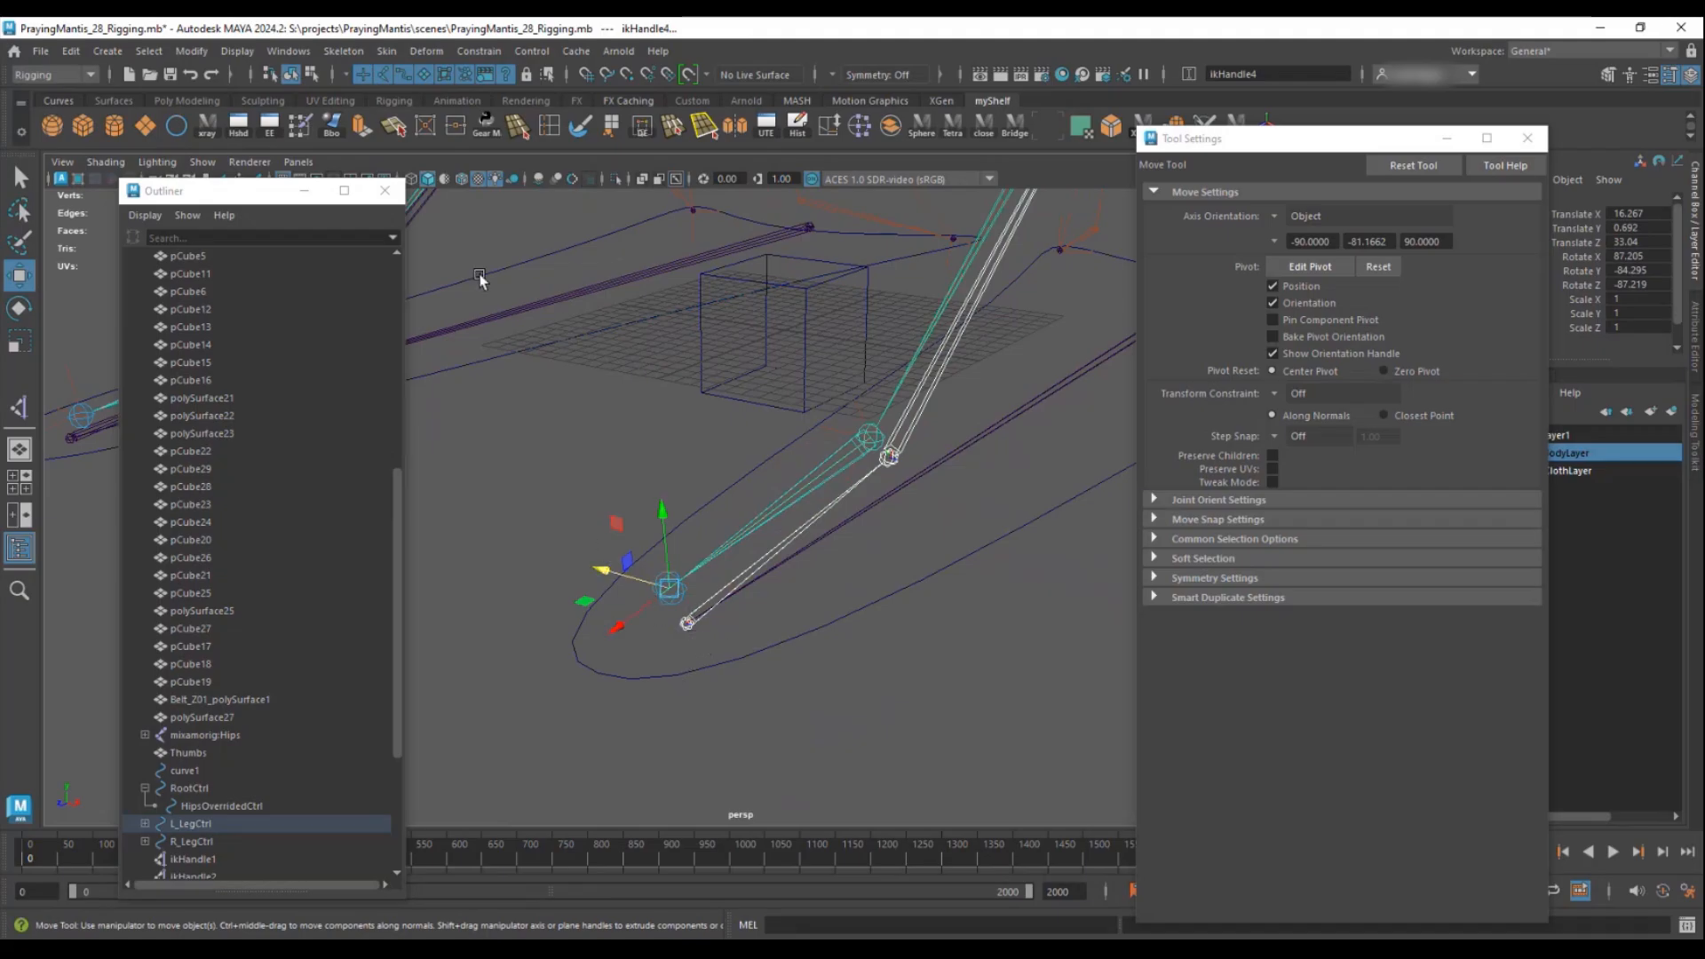
{"action": "left_click", "coordinate": [480, 54]}
{"action": "left_click", "coordinate": [499, 101]}
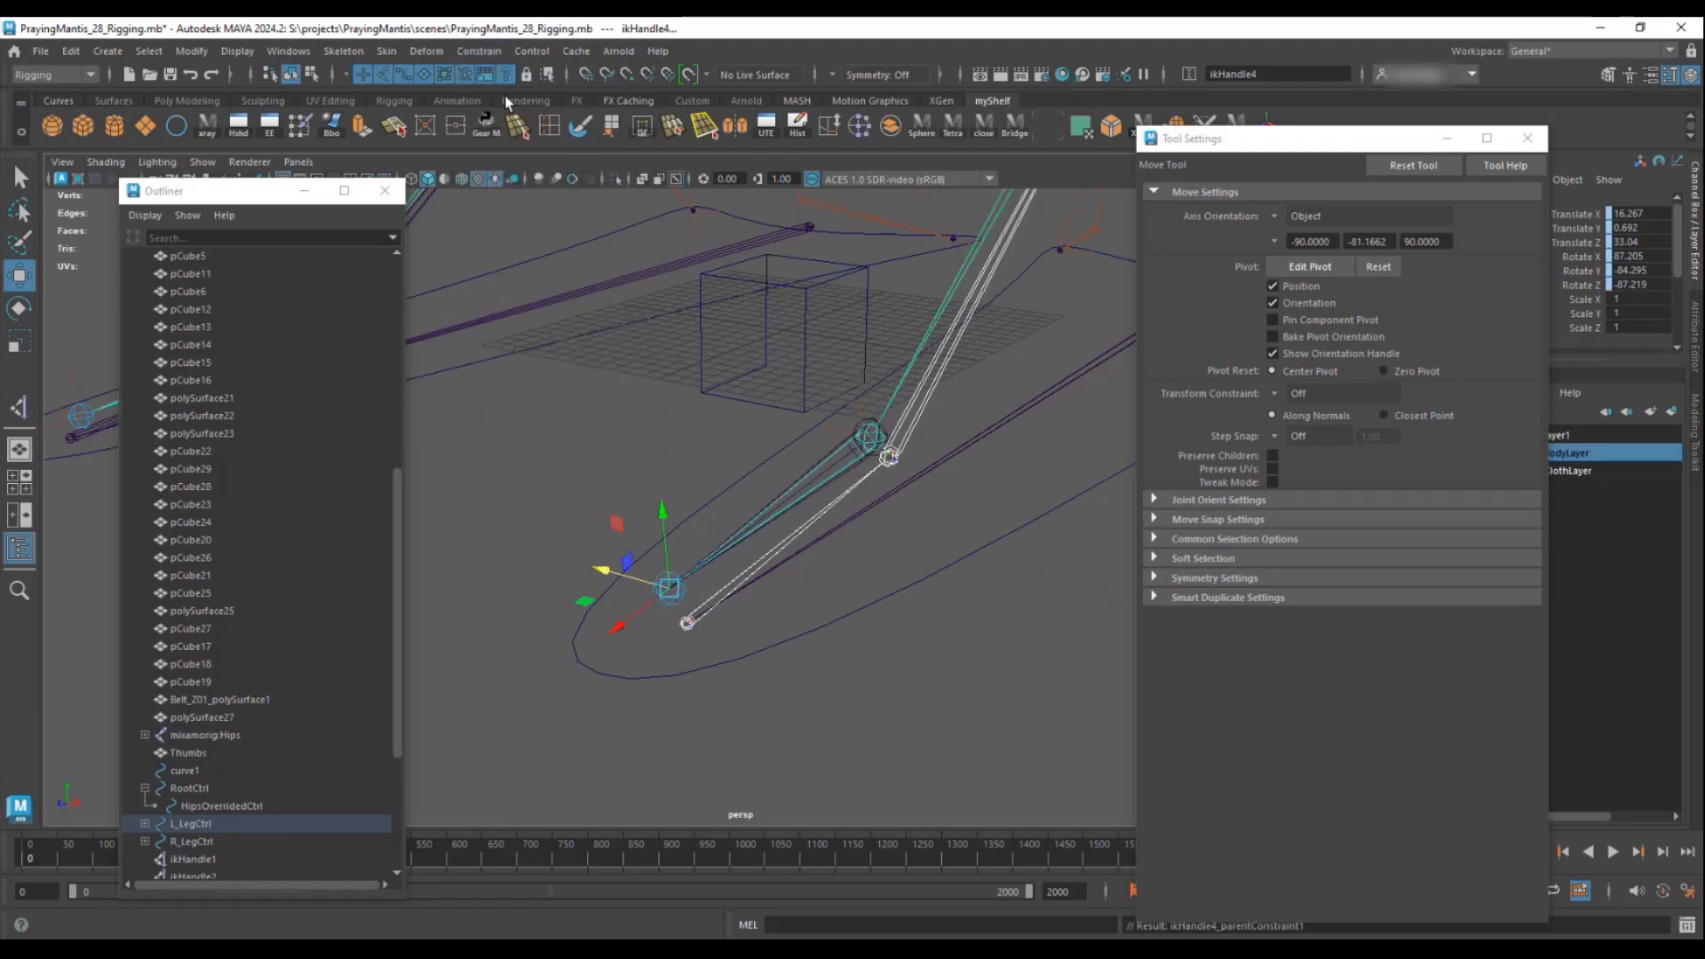
- Parent-constrain the left foot's ball IK handle, ikHandle3, to the L_RF_Ball joint
{"action": "left_click", "coordinate": [890, 459]}
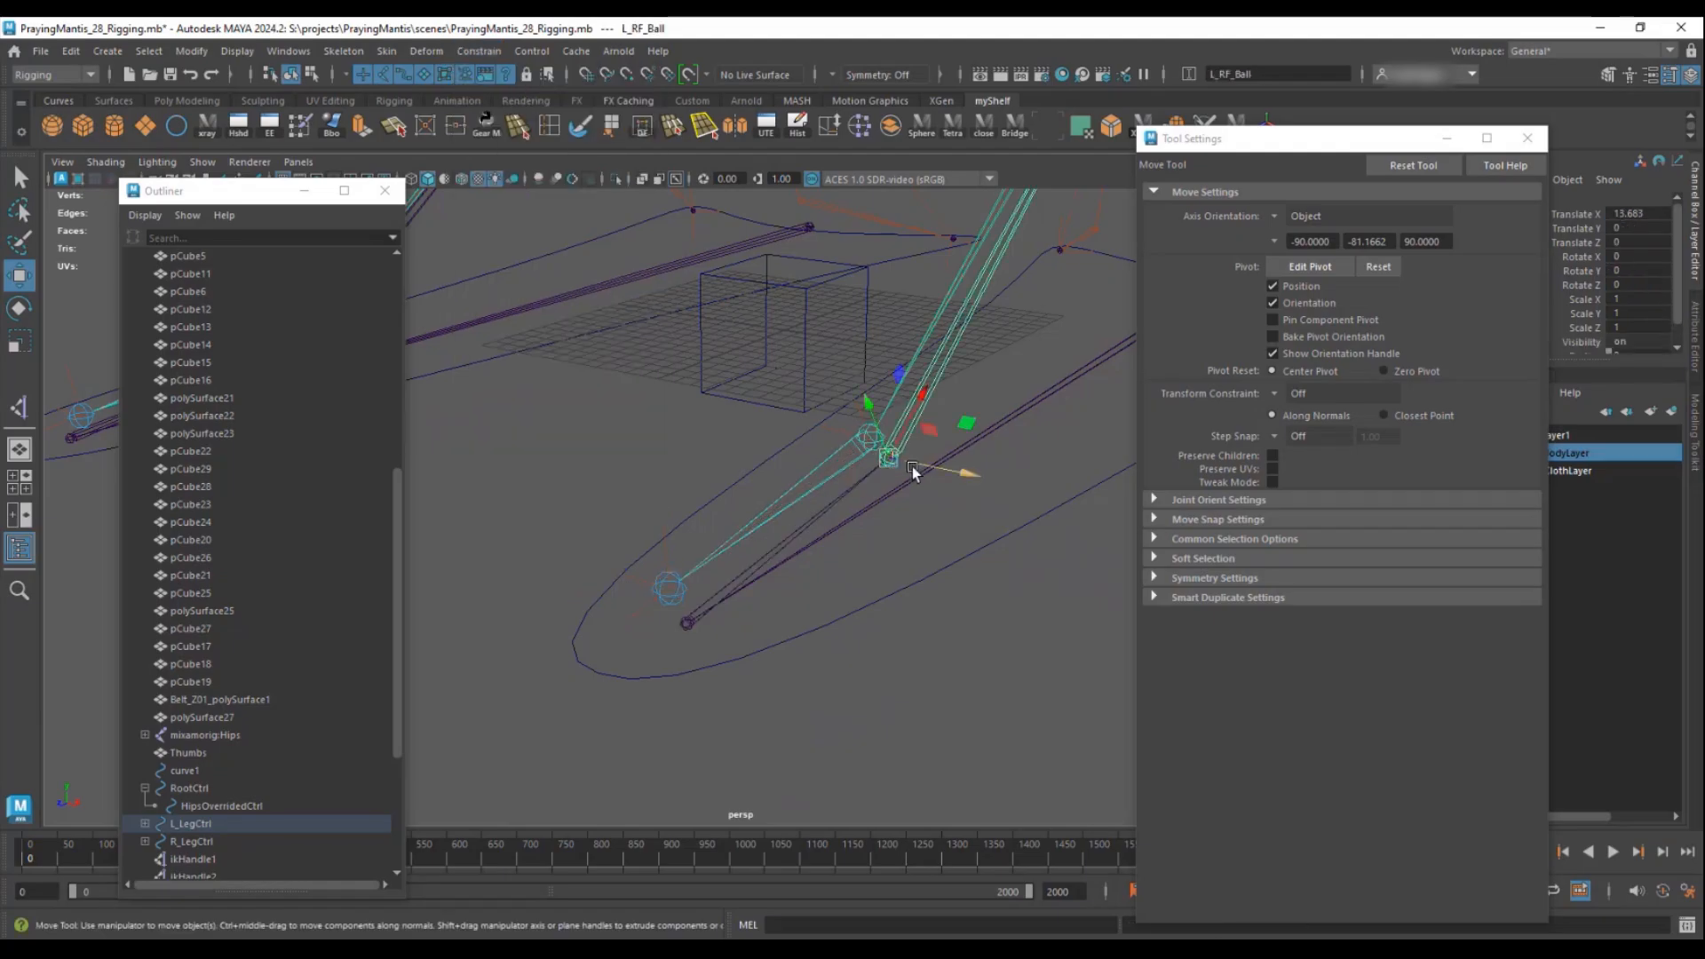
{"action": "left_click", "coordinate": [846, 433]}
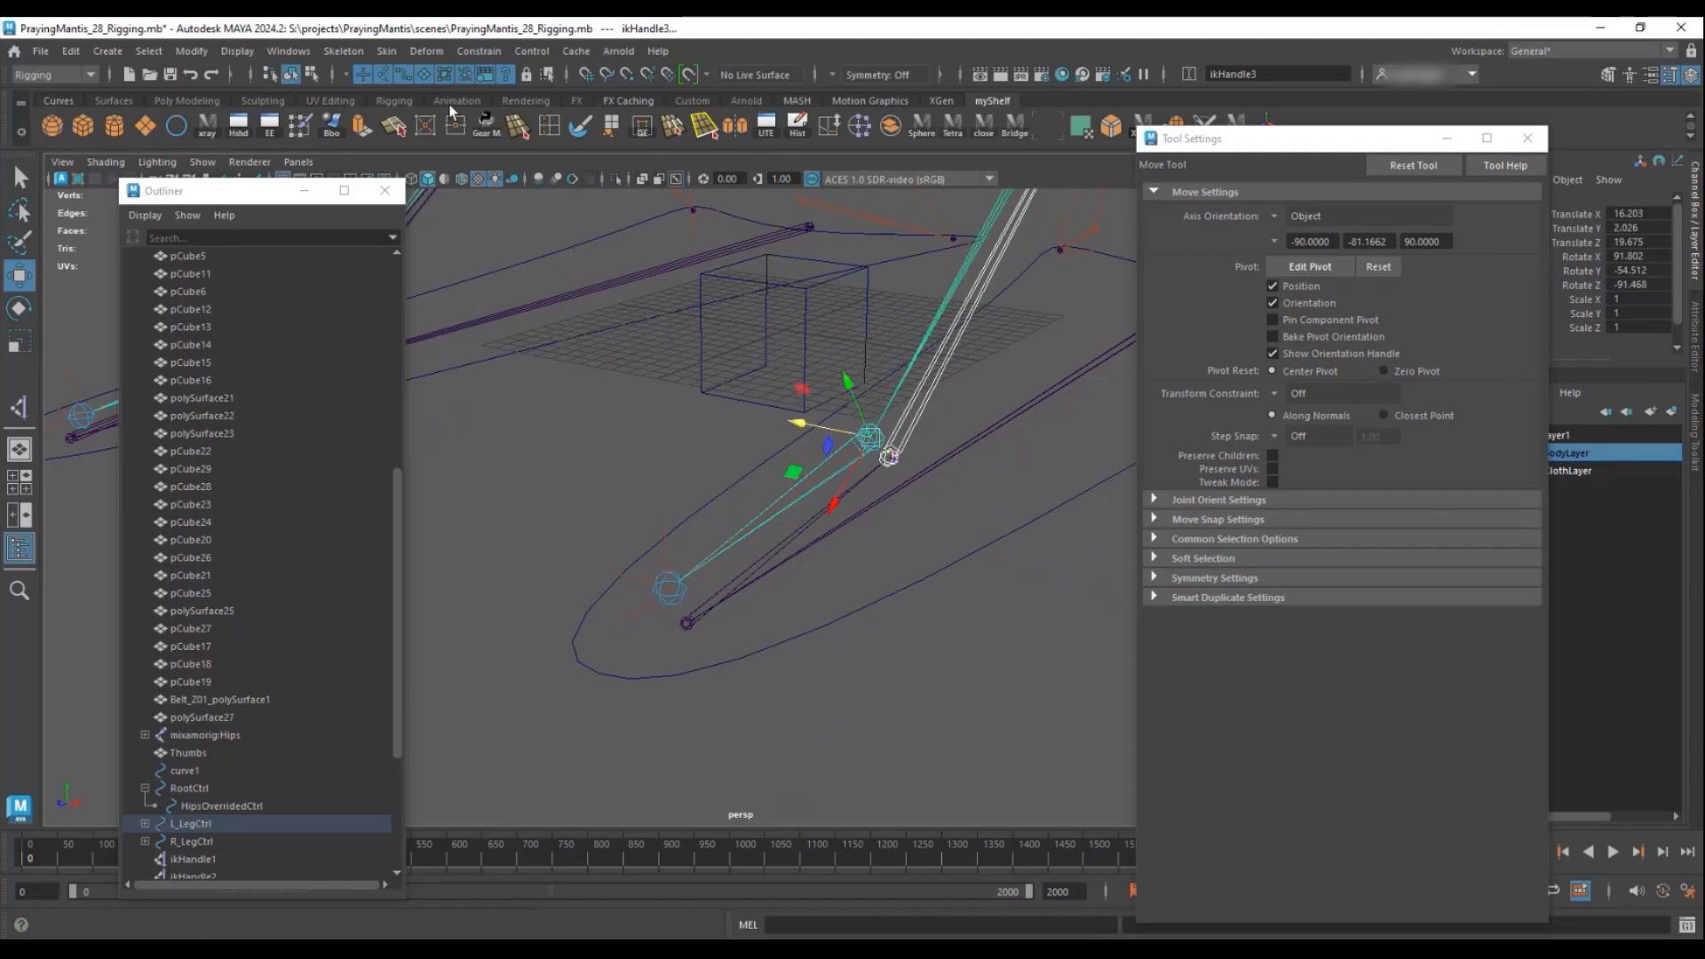
{"action": "left_click", "coordinate": [462, 53]}
{"action": "left_click", "coordinate": [495, 105]}
- Parent-constrain the left ankle's IK handle, ikHandle1, to the L_RF_Ankle joint
{"action": "middle_click_drag", "start_coordinate": [1008, 298], "coordinate": [801, 582], "text": "alt"}
{"action": "scroll", "coordinate": [801, 582], "scroll_direction": "up", "scroll_amount": 2}
{"action": "left_click", "coordinate": [875, 420]}
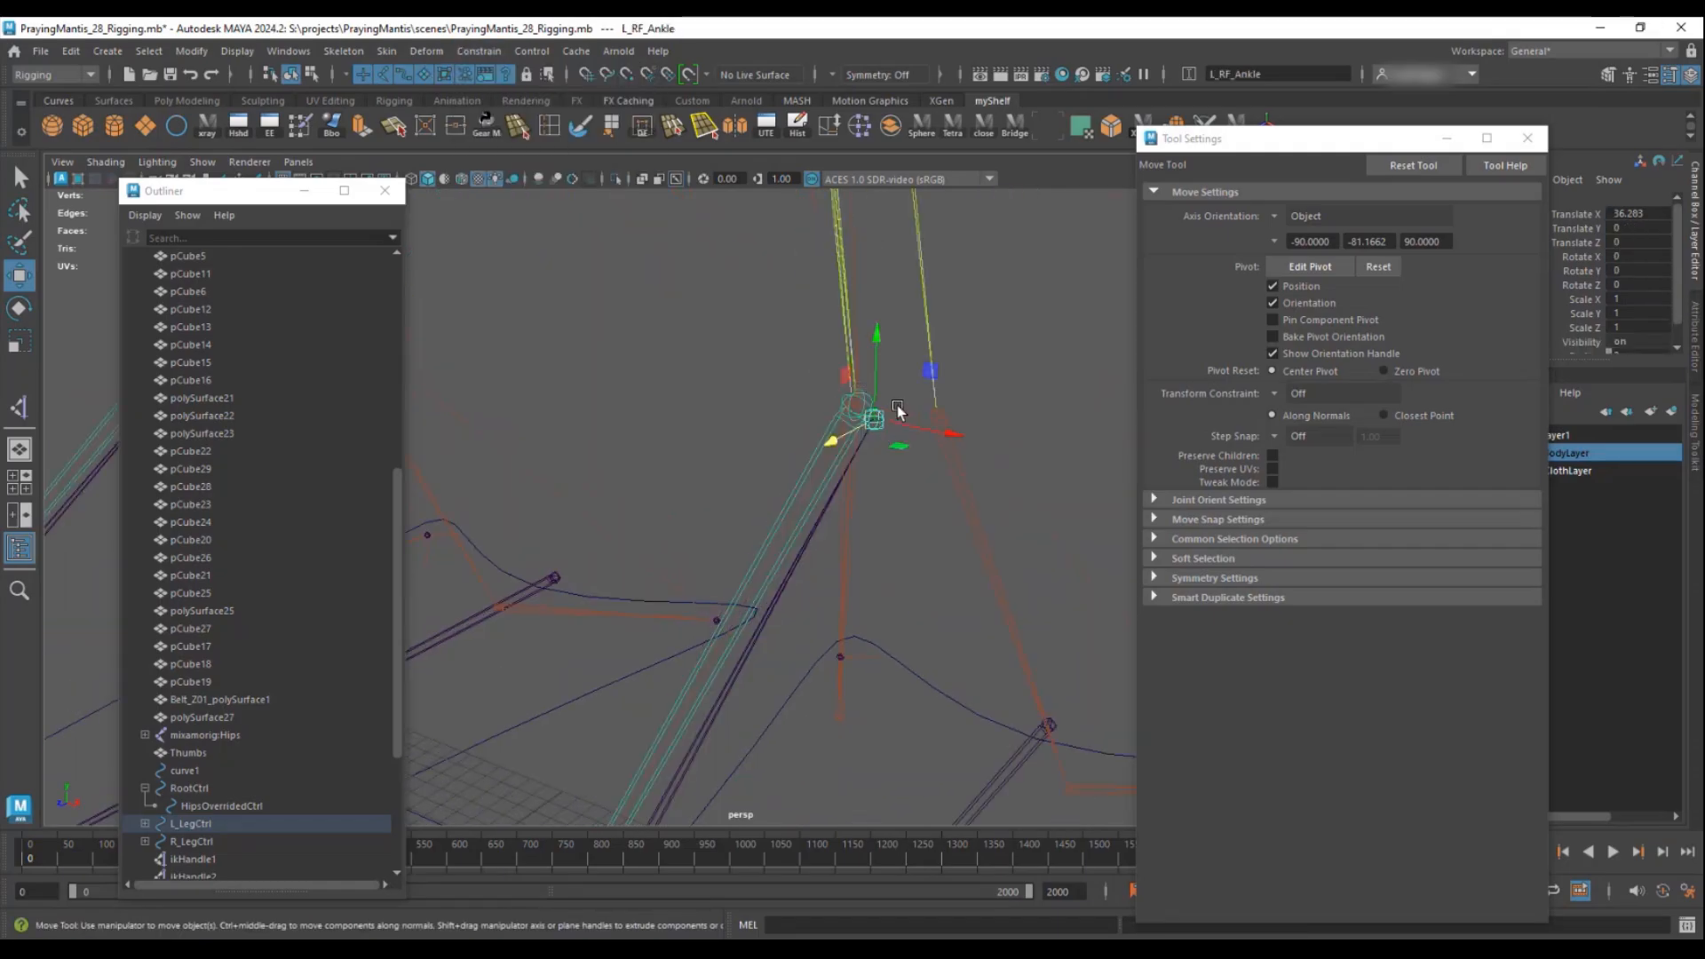
{"action": "left_click", "coordinate": [880, 424], "text": "shift"}
{"action": "left_click", "coordinate": [465, 53]}
{"action": "left_click", "coordinate": [495, 105]}
- Try raising L_LegCtrl to test the left foot's constraints, then undo the move
{"action": "middle_click_drag", "start_coordinate": [835, 588], "coordinate": [726, 379], "text": "alt"}
{"action": "scroll", "coordinate": [727, 378], "scroll_direction": "down", "scroll_amount": 4}
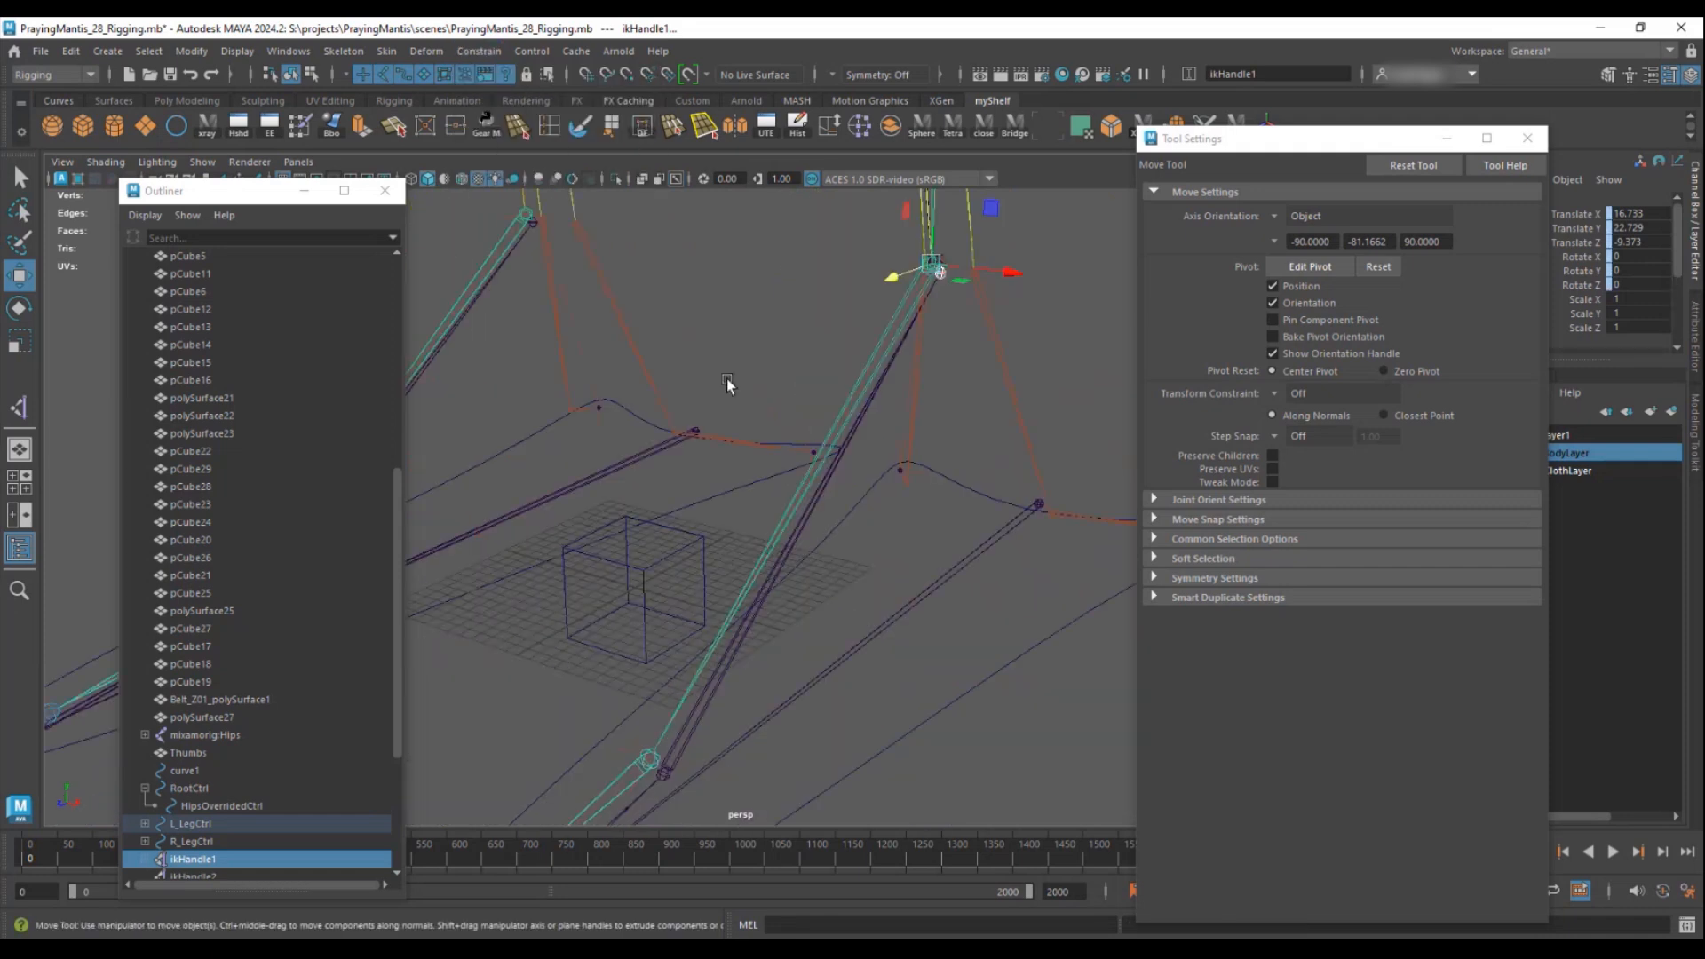
{"action": "left_click", "coordinate": [898, 611]}
{"action": "left_click_drag", "start_coordinate": [1004, 577], "coordinate": [799, 613], "text": "alt"}
{"action": "middle_click_drag", "start_coordinate": [800, 613], "coordinate": [636, 632], "text": "alt"}
{"action": "left_click_drag", "start_coordinate": [919, 518], "coordinate": [925, 460]}
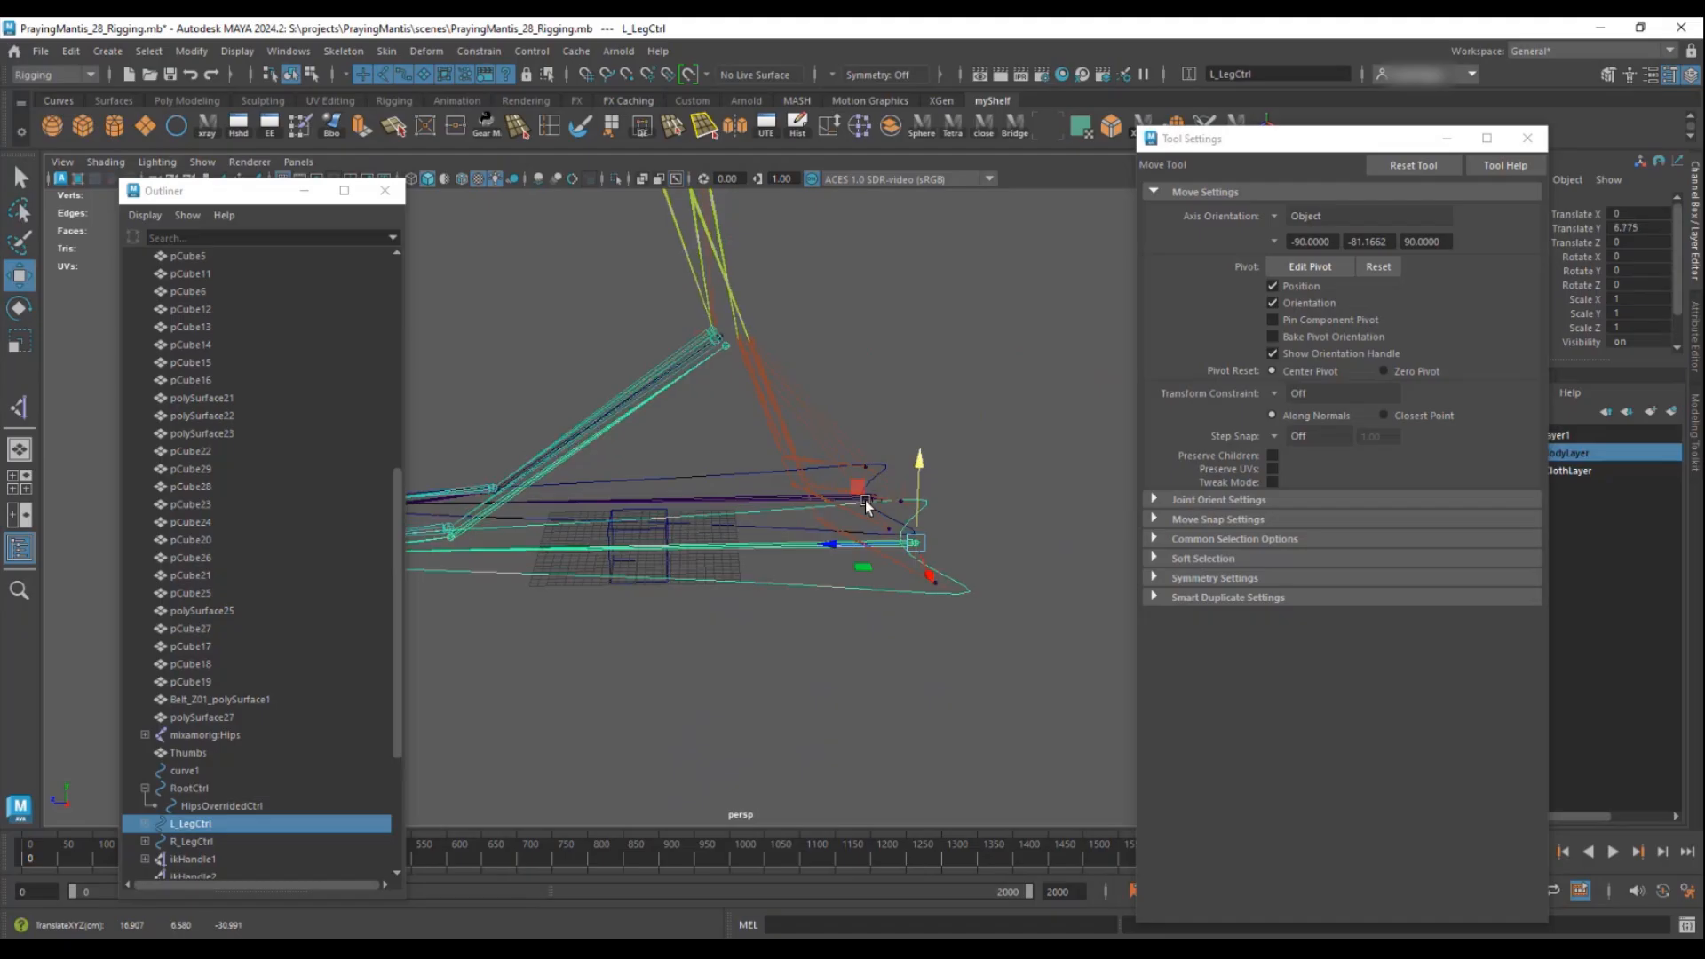
{"action": "key", "text": "ctrl+z"}
- Parent-constrain the right foot's toe IK handle, ikHandle6, to the R_RF_Toe joint
{"action": "middle_click_drag", "start_coordinate": [608, 593], "coordinate": [770, 568], "text": "alt"}
{"action": "left_click_drag", "start_coordinate": [770, 568], "coordinate": [835, 556], "text": "alt"}
{"action": "scroll", "coordinate": [782, 509], "scroll_direction": "up", "scroll_amount": 5}
{"action": "middle_click_drag", "start_coordinate": [693, 631], "coordinate": [770, 544], "text": "alt"}
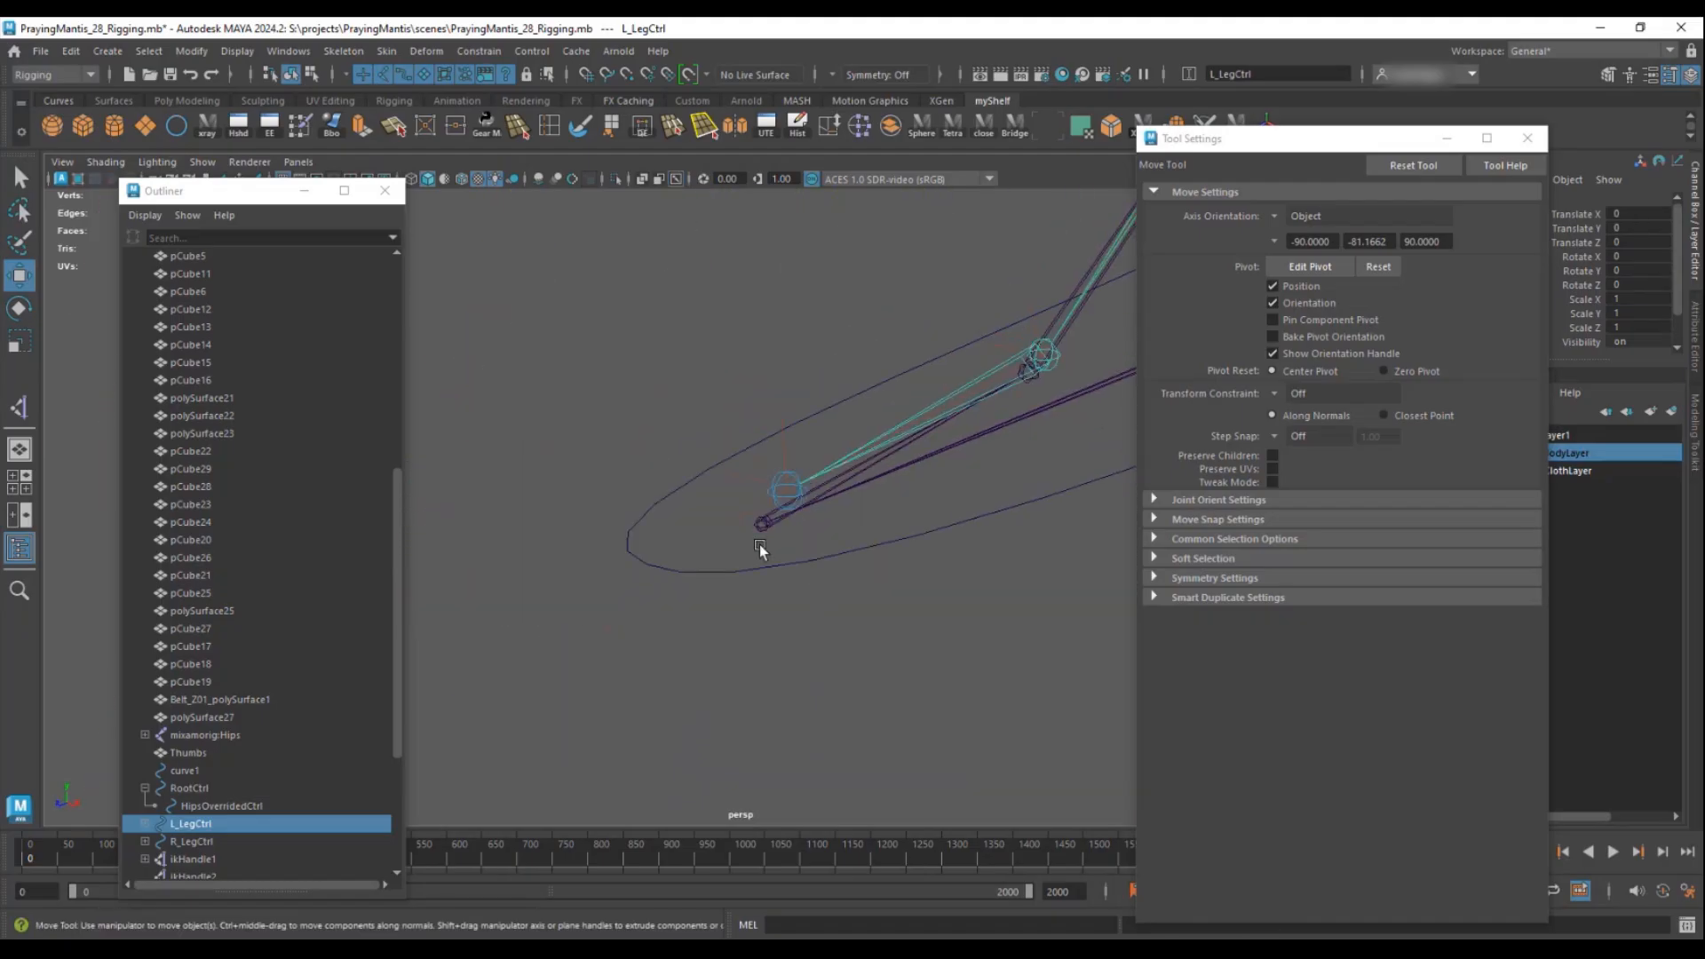
{"action": "left_click", "coordinate": [757, 530]}
{"action": "left_click_drag", "start_coordinate": [739, 469], "coordinate": [790, 496], "text": "shift"}
{"action": "left_click", "coordinate": [479, 51]}
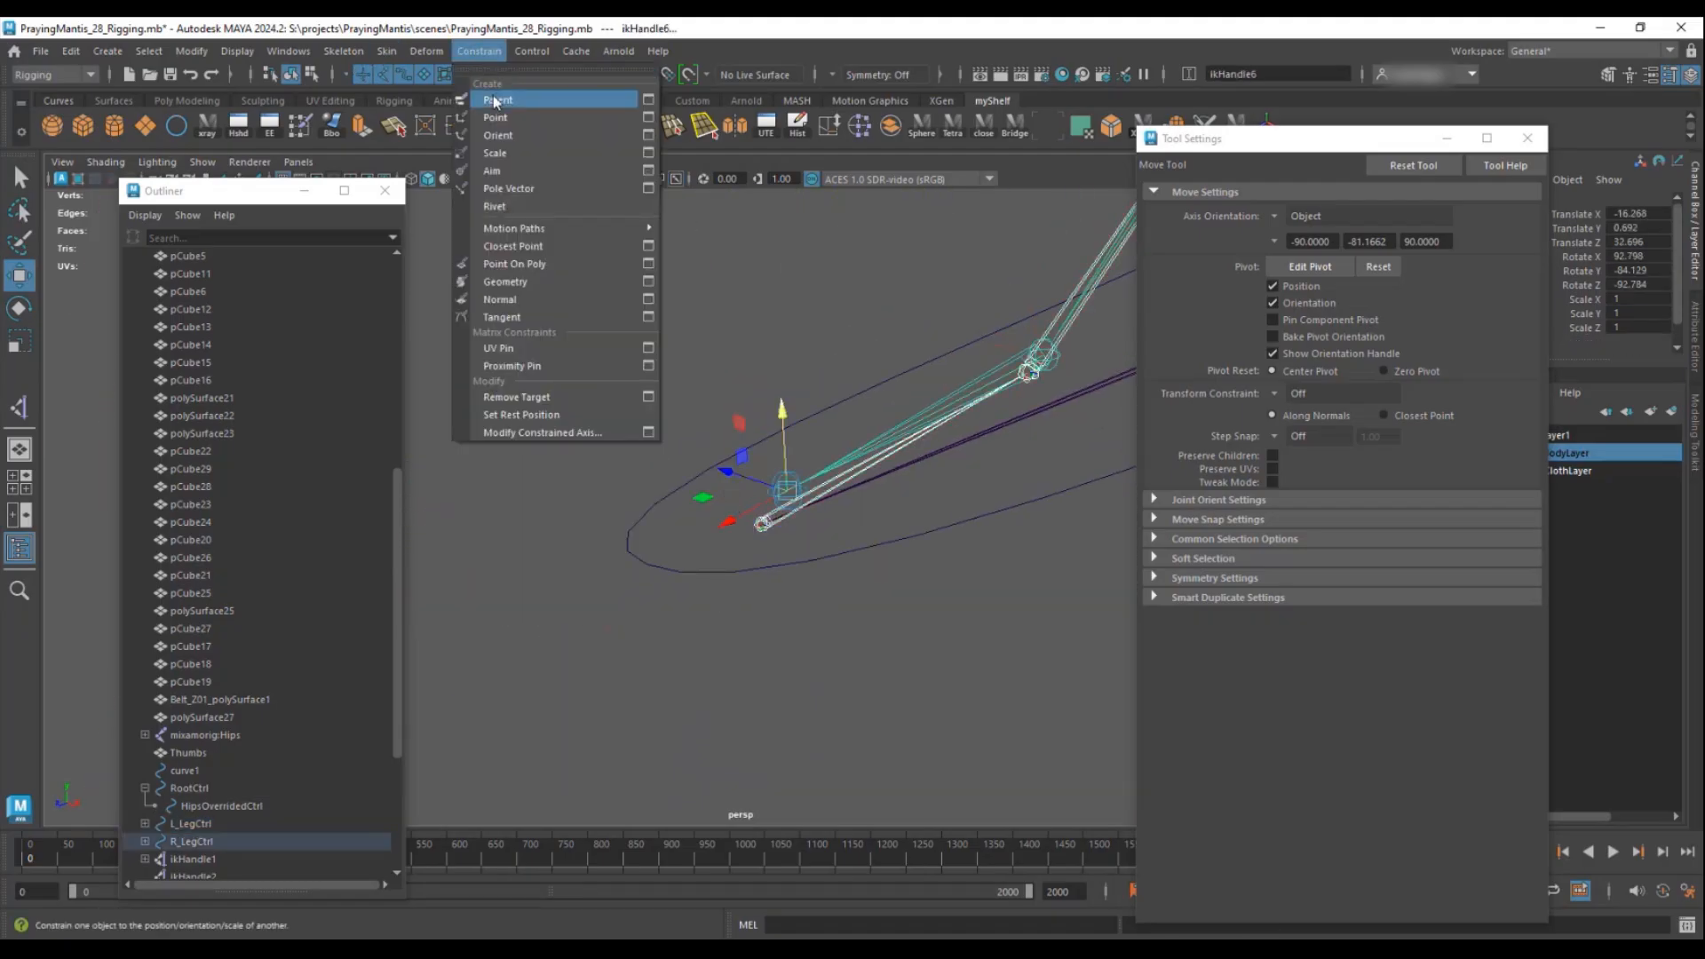
{"action": "left_click", "coordinate": [496, 101]}
- Parent-constrain the right foot's ball IK handle to the R_RF_Ball joint
{"action": "middle_click_drag", "start_coordinate": [1102, 370], "coordinate": [816, 446], "text": "alt"}
{"action": "scroll", "coordinate": [815, 446], "scroll_direction": "up", "scroll_amount": 2}
{"action": "scroll", "coordinate": [815, 446], "scroll_direction": "up", "scroll_amount": 2}
{"action": "left_click", "coordinate": [551, 501]}
{"action": "key", "text": "Down"}
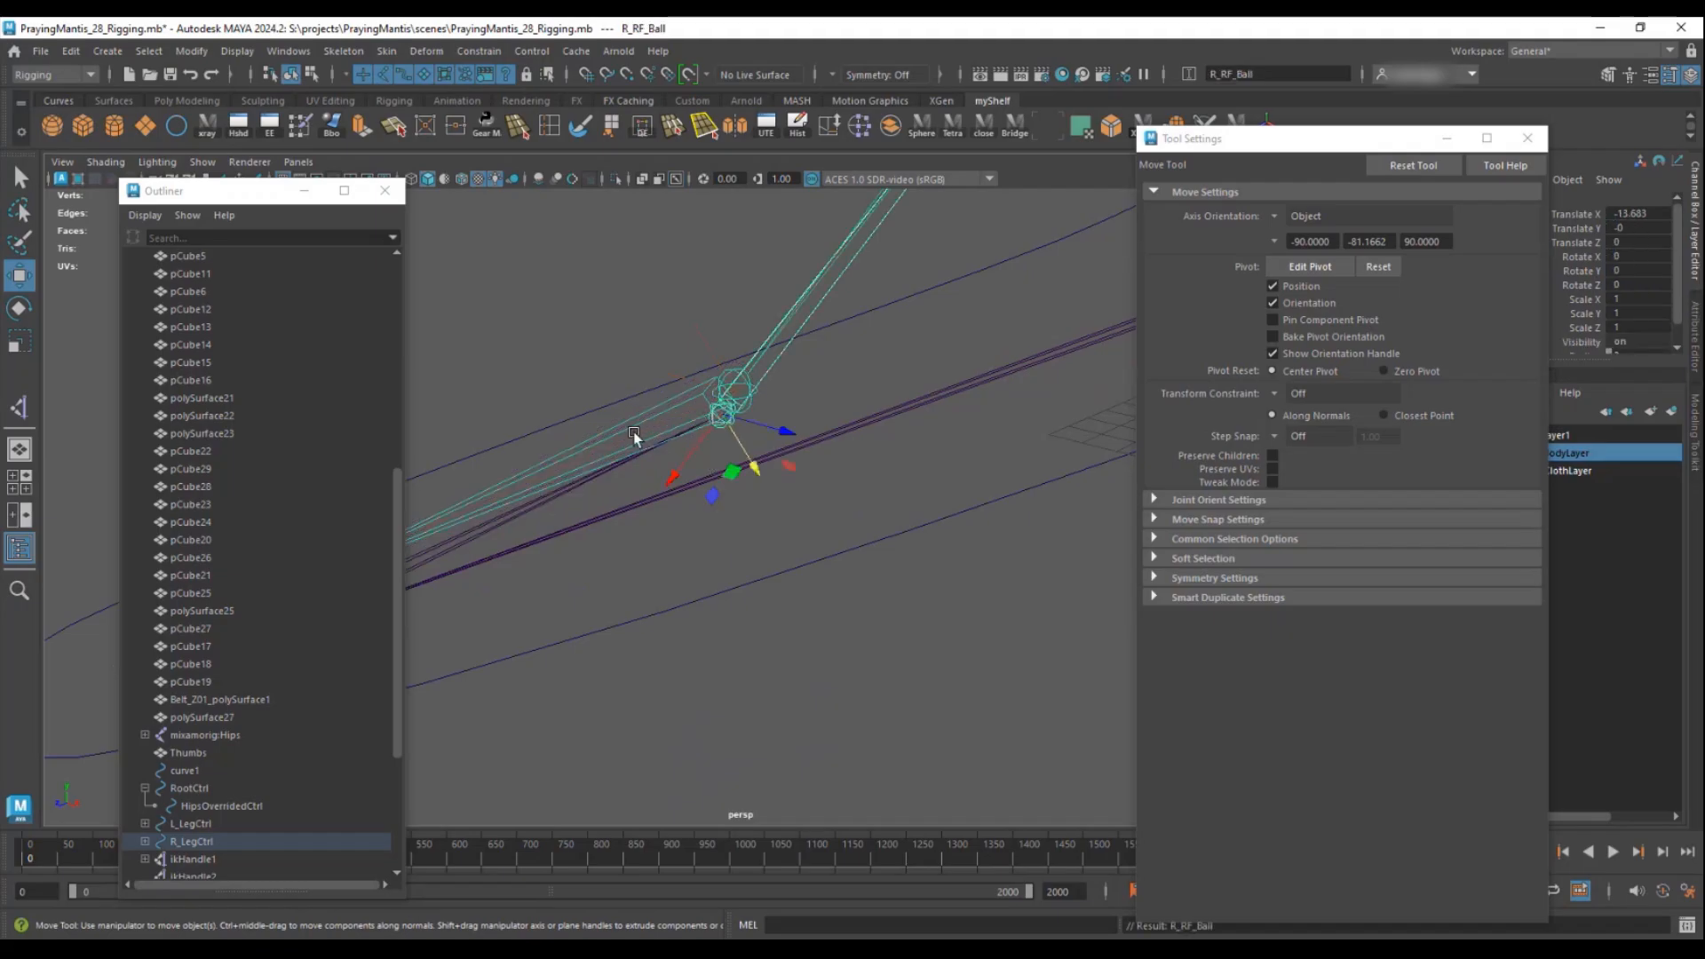
{"action": "left_click", "coordinate": [481, 53]}
{"action": "left_click", "coordinate": [496, 101]}
- Parent-constrain the right ankle's IK handle, ikHandle2, to the R_RF_Ankle joint
{"action": "middle_click_drag", "start_coordinate": [963, 208], "coordinate": [1009, 674], "text": "alt"}
{"action": "left_click", "coordinate": [773, 391]}
{"action": "left_click_drag", "start_coordinate": [755, 328], "coordinate": [683, 371], "text": "shift"}
{"action": "left_click", "coordinate": [480, 52]}
{"action": "left_click", "coordinate": [496, 101]}
- Close the Move tool settings, make BodyLayer and layer1 visible, and select L_LegCtrl
{"action": "scroll", "coordinate": [694, 611], "scroll_direction": "down", "scroll_amount": 3}
{"action": "scroll", "coordinate": [698, 595], "scroll_direction": "down", "scroll_amount": 5}
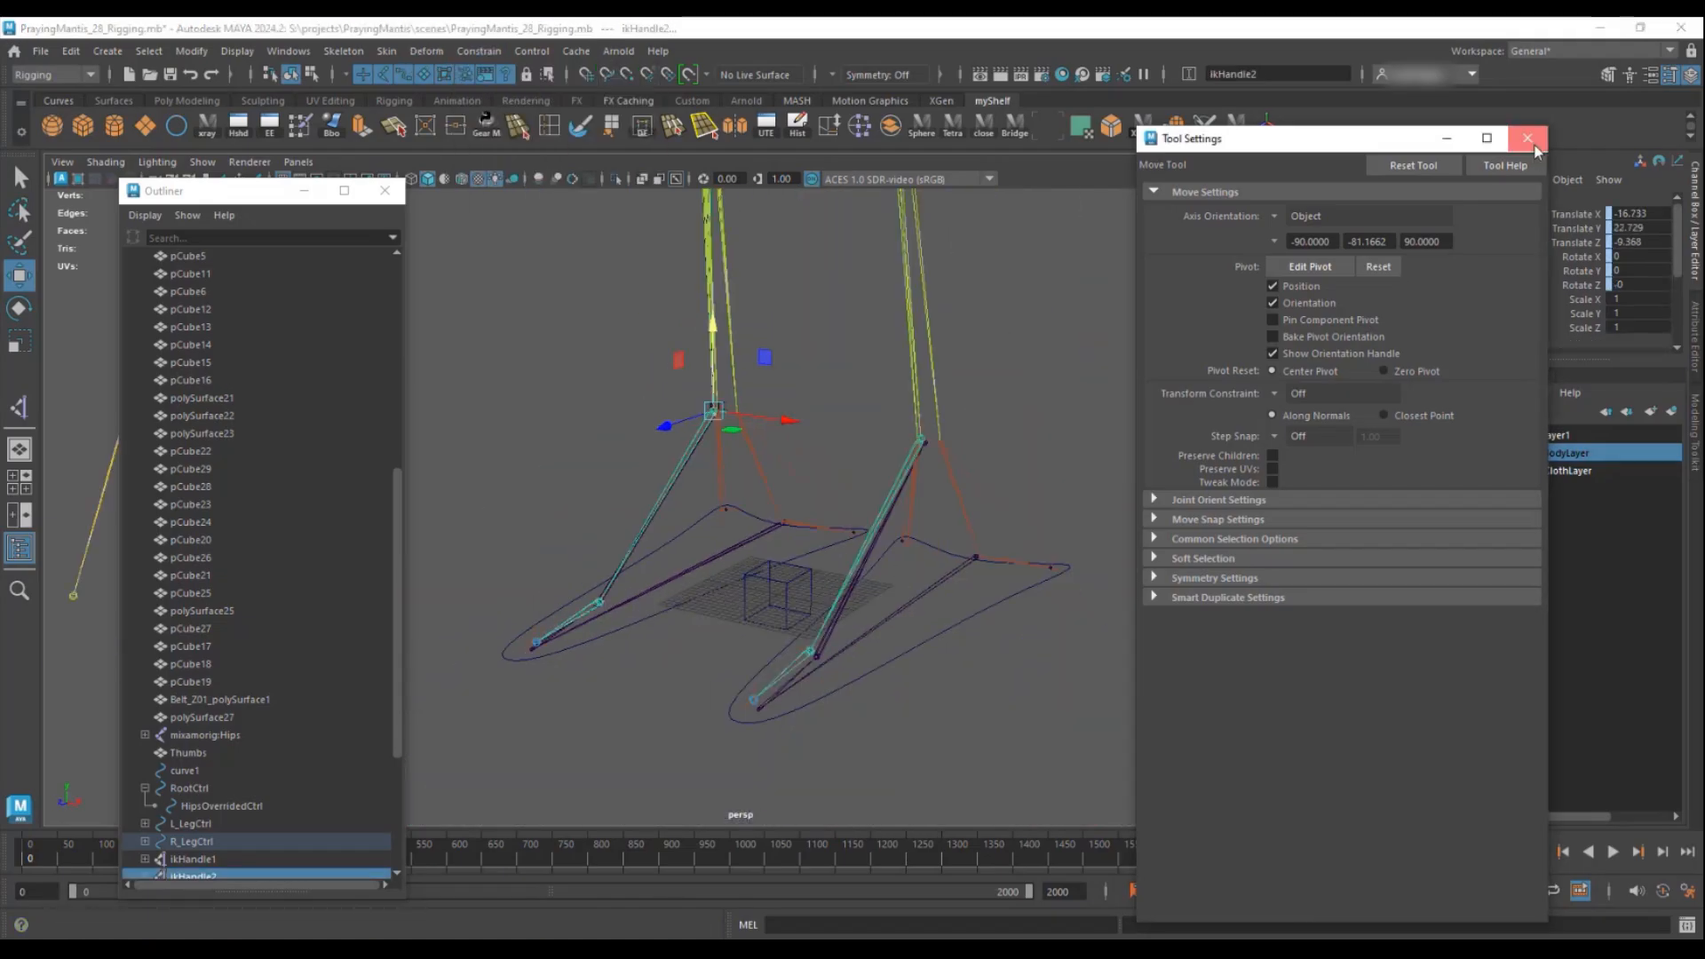
{"action": "left_click", "coordinate": [1530, 139]}
{"action": "left_click", "coordinate": [1475, 453]}
{"action": "left_click", "coordinate": [898, 579]}
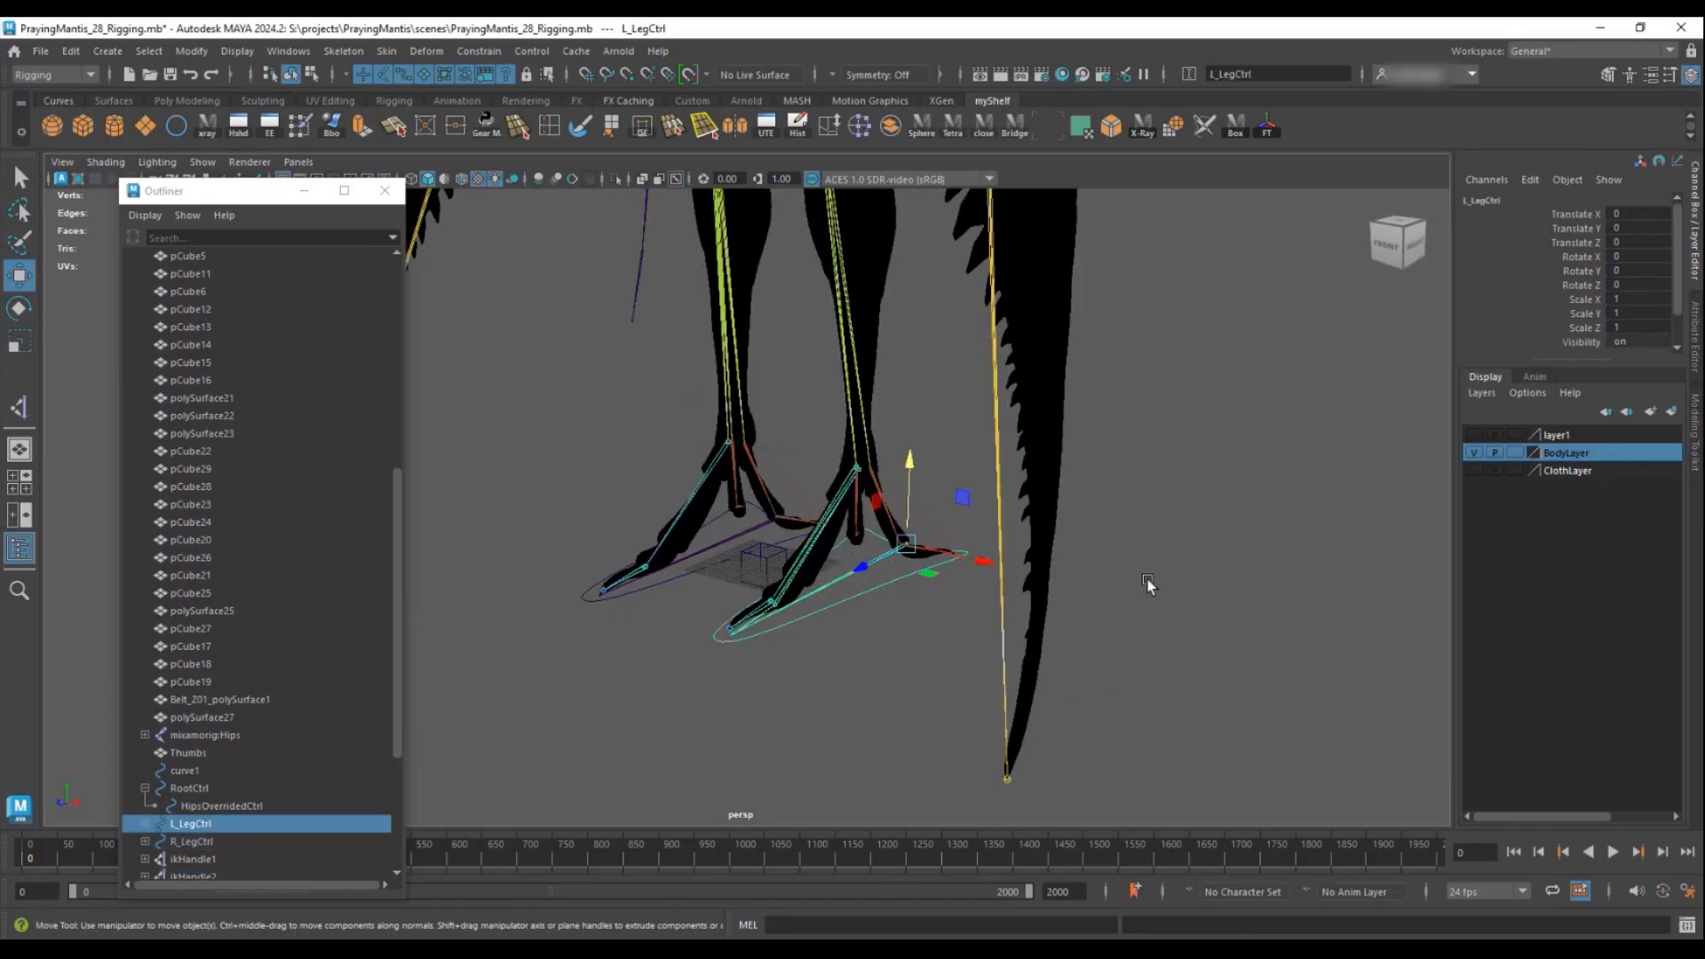
{"action": "left_click", "coordinate": [1475, 435]}
- Try moving L_LegCtrl backward and forward along Z to test the left leg, then undo the moves
{"action": "left_click_drag", "start_coordinate": [844, 550], "coordinate": [897, 611], "text": "alt"}
{"action": "scroll", "coordinate": [897, 559], "scroll_direction": "up", "scroll_amount": 3}
{"action": "middle_click_drag", "start_coordinate": [897, 609], "coordinate": [1113, 592]}
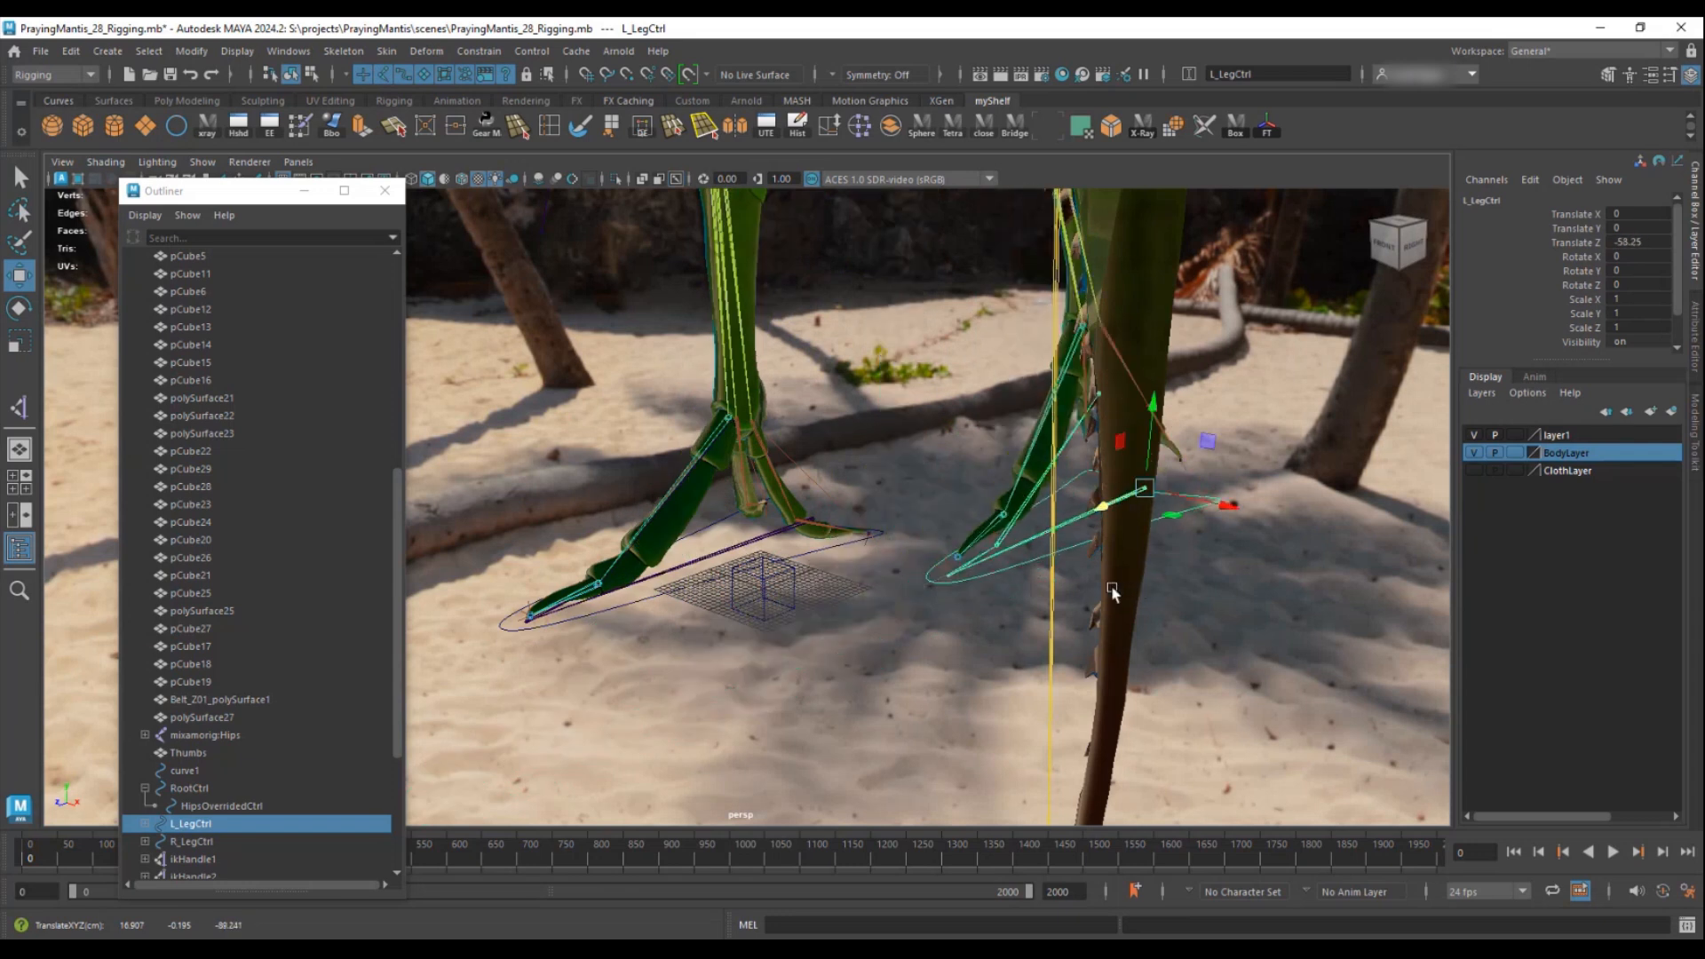
{"action": "left_click_drag", "start_coordinate": [980, 593], "coordinate": [693, 651], "text": "alt"}
{"action": "middle_click_drag", "start_coordinate": [1047, 589], "coordinate": [613, 561]}
{"action": "key", "text": "ctrl+z"}
{"action": "key", "text": "ctrl+z"}
- Try rotating L_RF_Toe and the joint below it to test the foot roll, undoing each rotation
{"action": "middle_click_drag", "start_coordinate": [839, 547], "coordinate": [1092, 464], "text": "alt"}
{"action": "left_click_drag", "start_coordinate": [986, 524], "coordinate": [853, 640], "text": "alt"}
{"action": "left_click", "coordinate": [760, 664]}
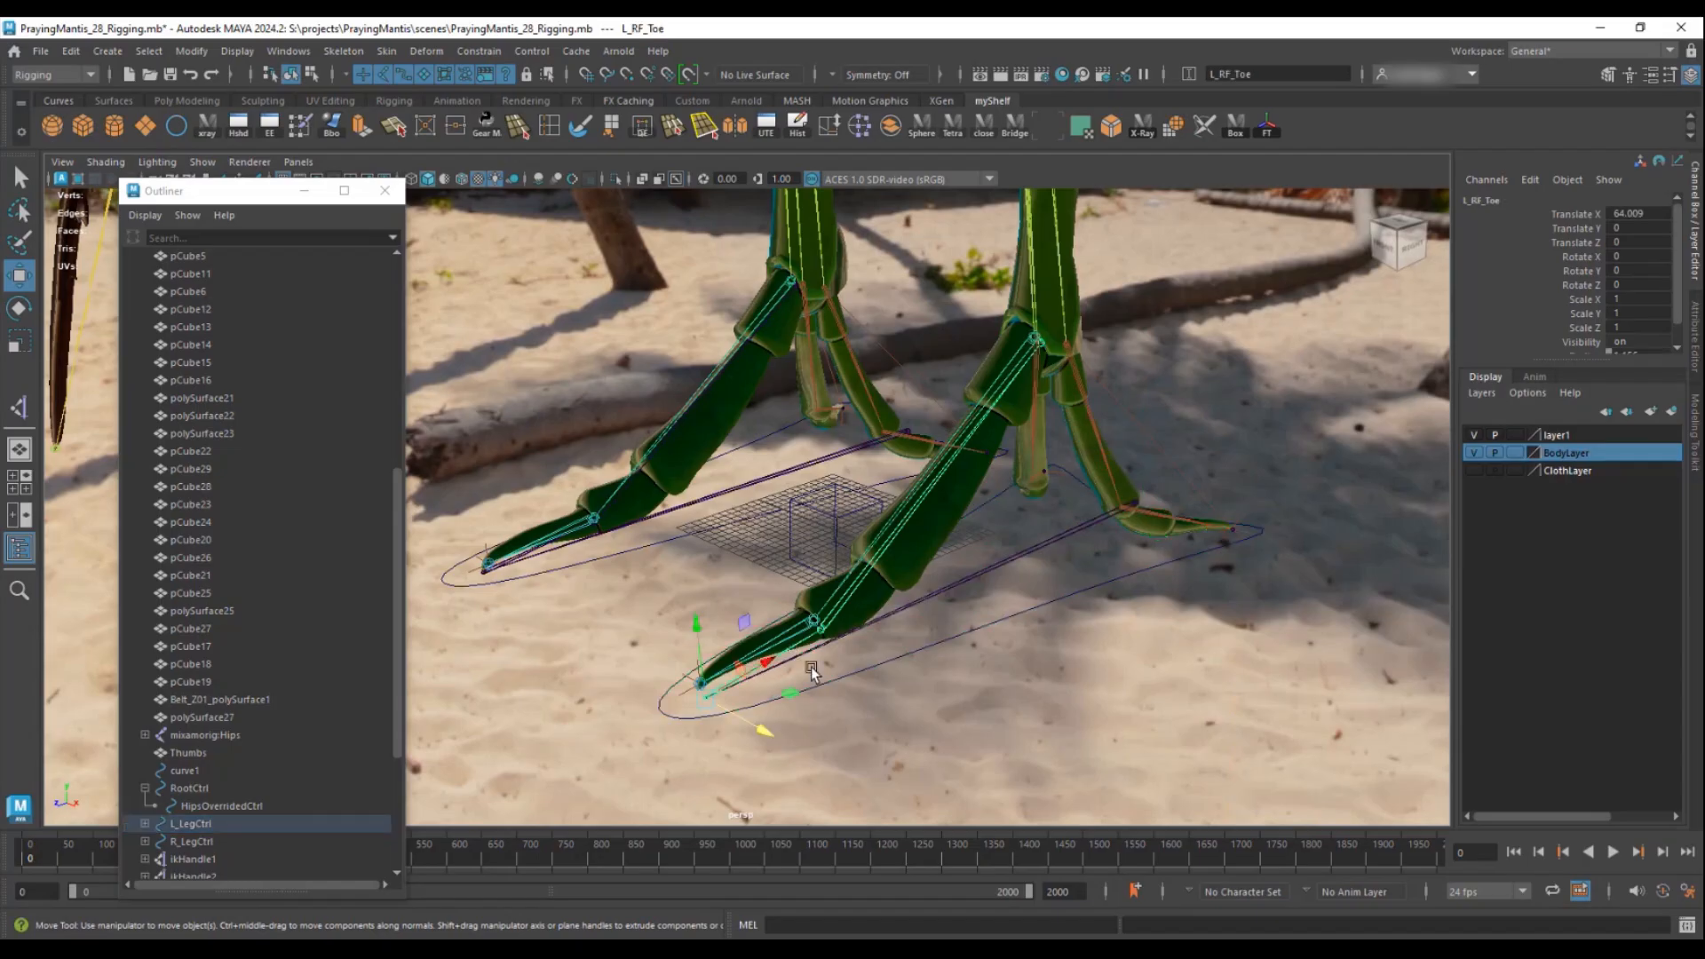
{"action": "key", "text": "e"}
{"action": "left_click_drag", "start_coordinate": [647, 655], "coordinate": [670, 691]}
{"action": "key", "text": "ctrl+z"}
{"action": "key", "text": "Down"}
{"action": "left_click_drag", "start_coordinate": [804, 558], "coordinate": [813, 572]}
{"action": "key", "text": "ctrl+z"}
- Try rotating L_RF_Heel and swivelling L_RF_Toe, undoing each rotation
{"action": "left_click", "coordinate": [1057, 542]}
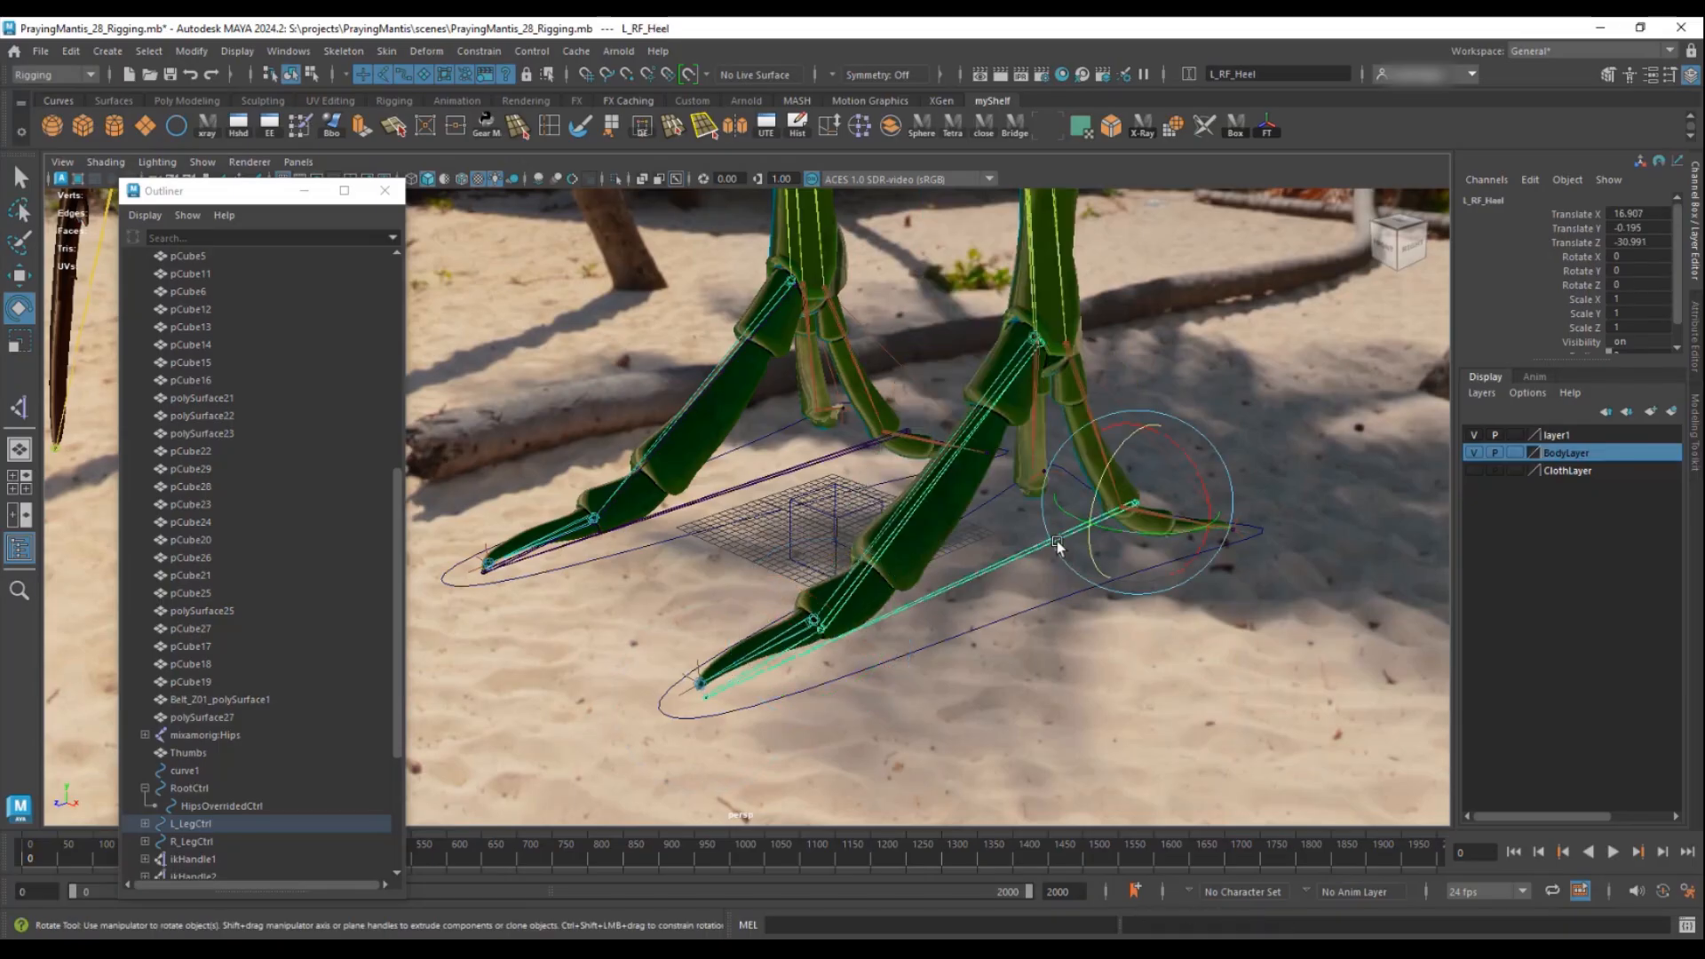
{"action": "mouse_move", "coordinate": [1117, 461]}
{"action": "left_mouse_down"}
{"action": "mouse_move", "coordinate": [1133, 434]}
{"action": "mouse_move", "coordinate": [1120, 457]}
{"action": "left_mouse_up"}
{"action": "key", "text": "ctrl+z"}
{"action": "left_click_drag", "start_coordinate": [932, 550], "coordinate": [891, 587], "text": "alt"}
{"action": "key", "text": "ctrl+z"}
{"action": "key", "text": "Down"}
{"action": "mouse_move", "coordinate": [874, 668]}
{"action": "left_mouse_down"}
{"action": "mouse_move", "coordinate": [859, 670]}
{"action": "mouse_move", "coordinate": [889, 664]}
{"action": "left_mouse_up"}
{"action": "key", "text": "ctrl+z"}
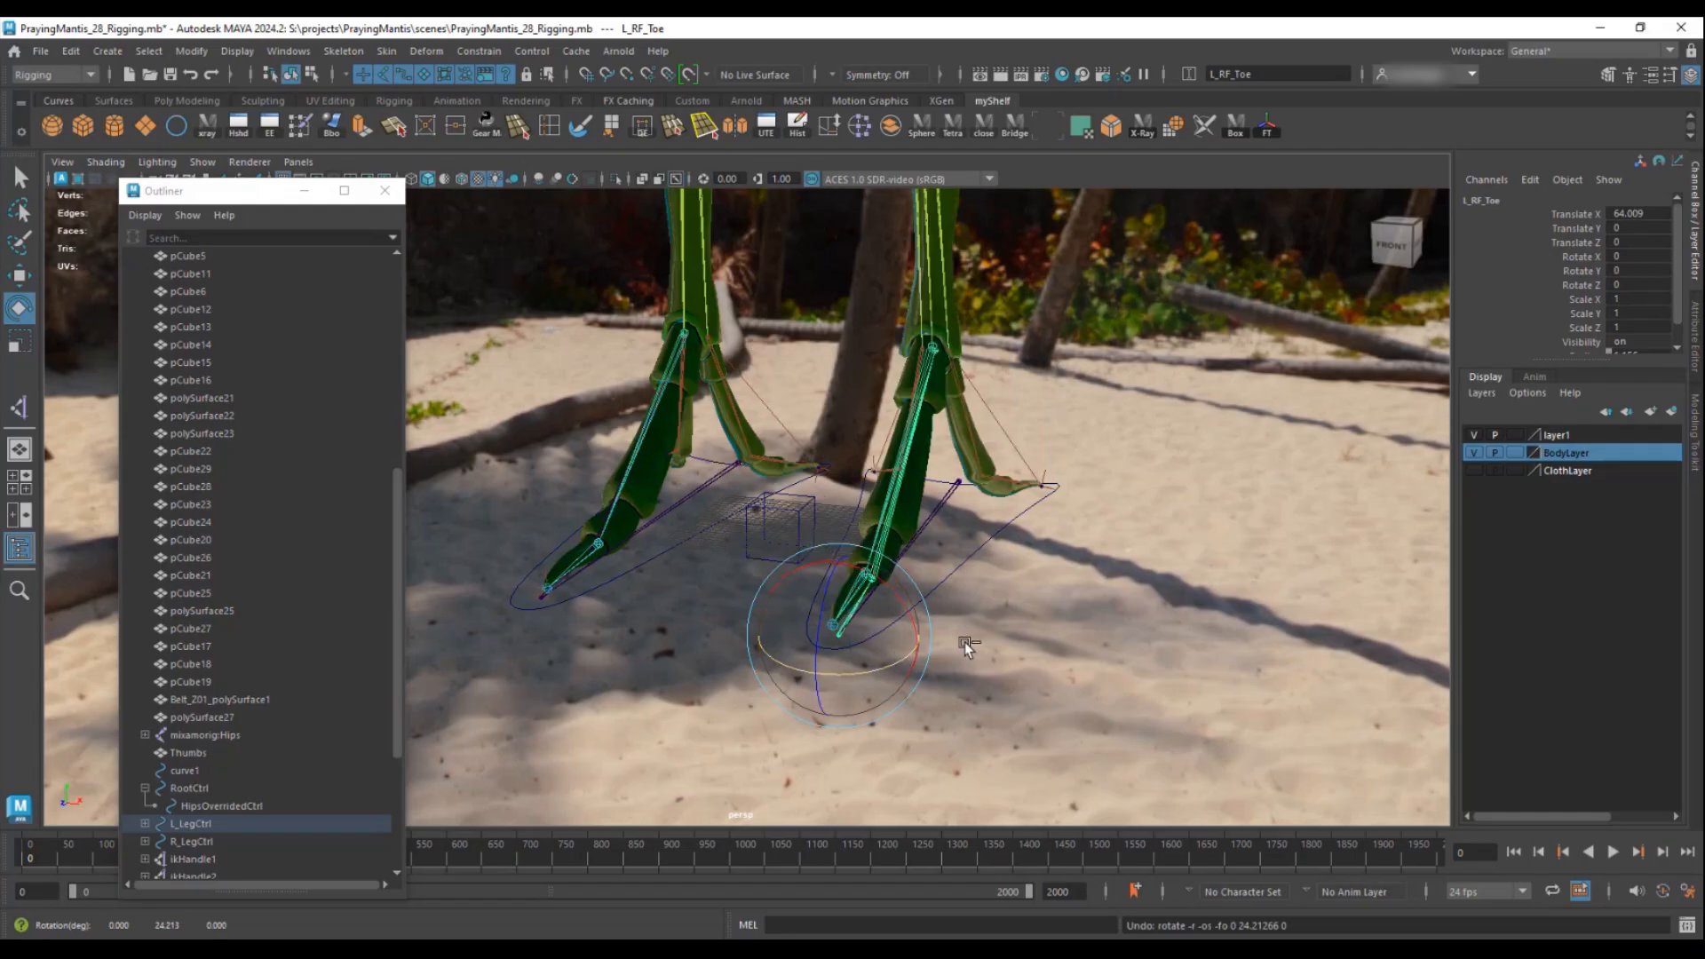
- Show ClothLayer and try moving RootCtrl to test the whole body, then undo the move
{"action": "right_click_drag", "start_coordinate": [880, 595], "coordinate": [776, 563], "text": "alt"}
{"action": "left_click_drag", "start_coordinate": [775, 561], "coordinate": [648, 546], "text": "alt"}
{"action": "middle_click_drag", "start_coordinate": [648, 547], "coordinate": [675, 400], "text": "alt"}
{"action": "left_click_drag", "start_coordinate": [675, 444], "coordinate": [711, 533], "text": "alt"}
{"action": "right_click_drag", "start_coordinate": [711, 551], "coordinate": [909, 573], "text": "alt"}
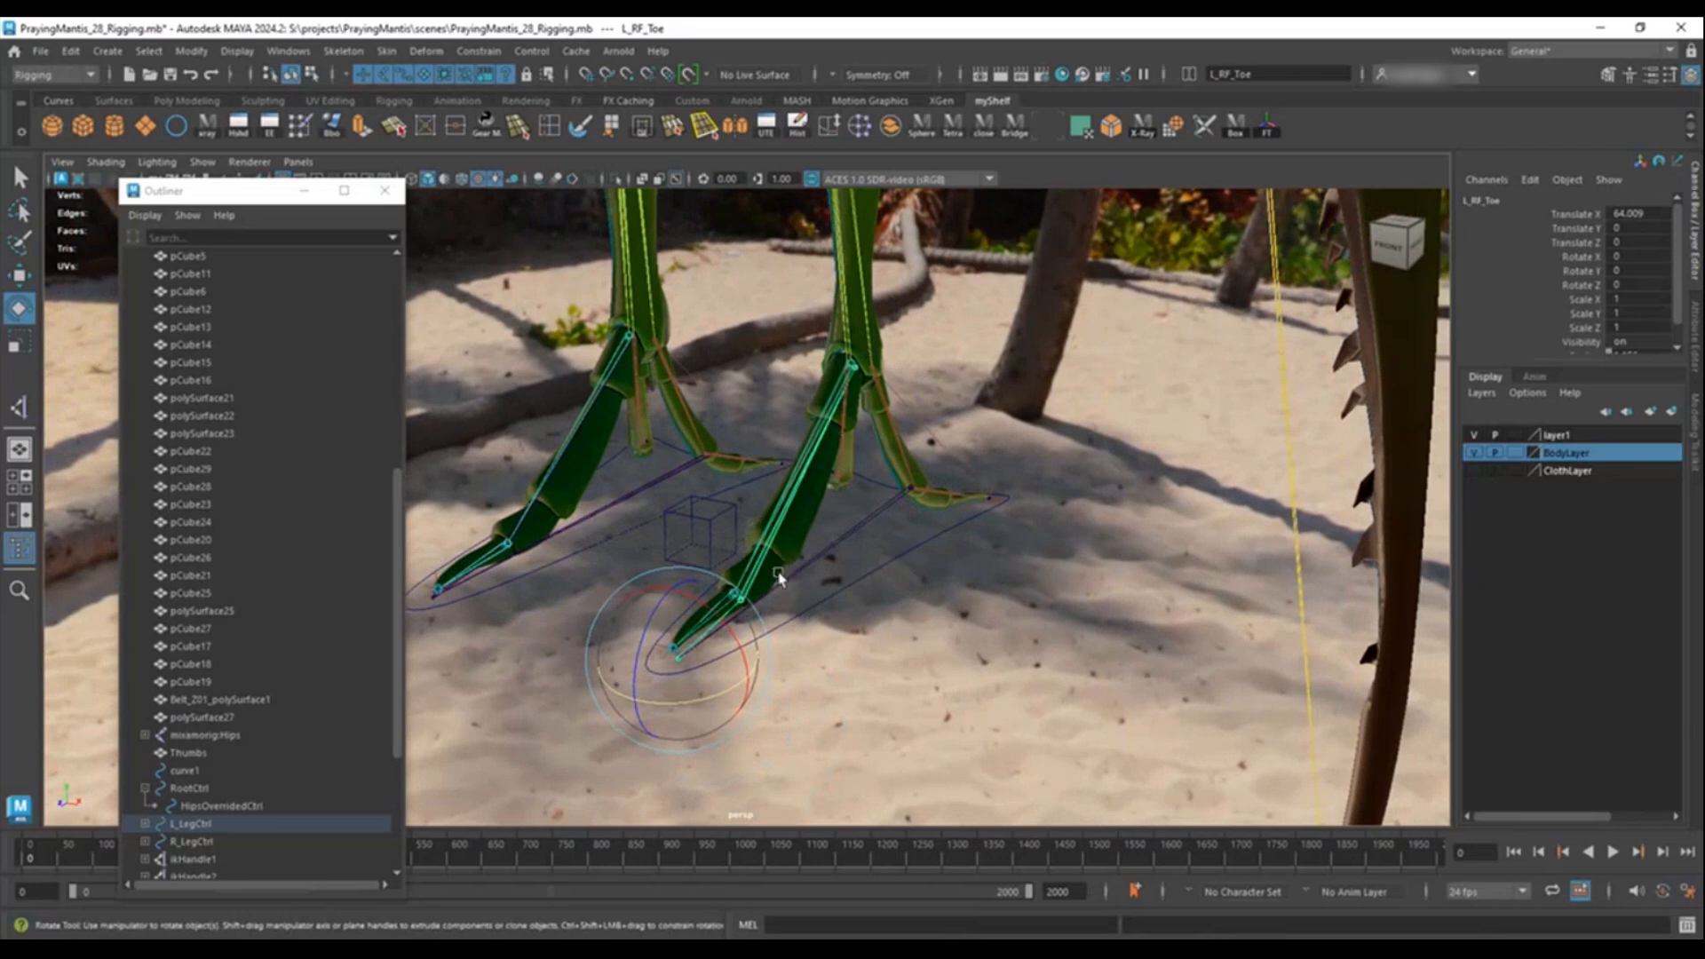
{"action": "left_click_drag", "start_coordinate": [903, 367], "coordinate": [967, 487], "text": "alt"}
{"action": "right_click_drag", "start_coordinate": [966, 486], "coordinate": [786, 518], "text": "alt"}
{"action": "middle_click_drag", "start_coordinate": [793, 428], "coordinate": [768, 546], "text": "alt"}
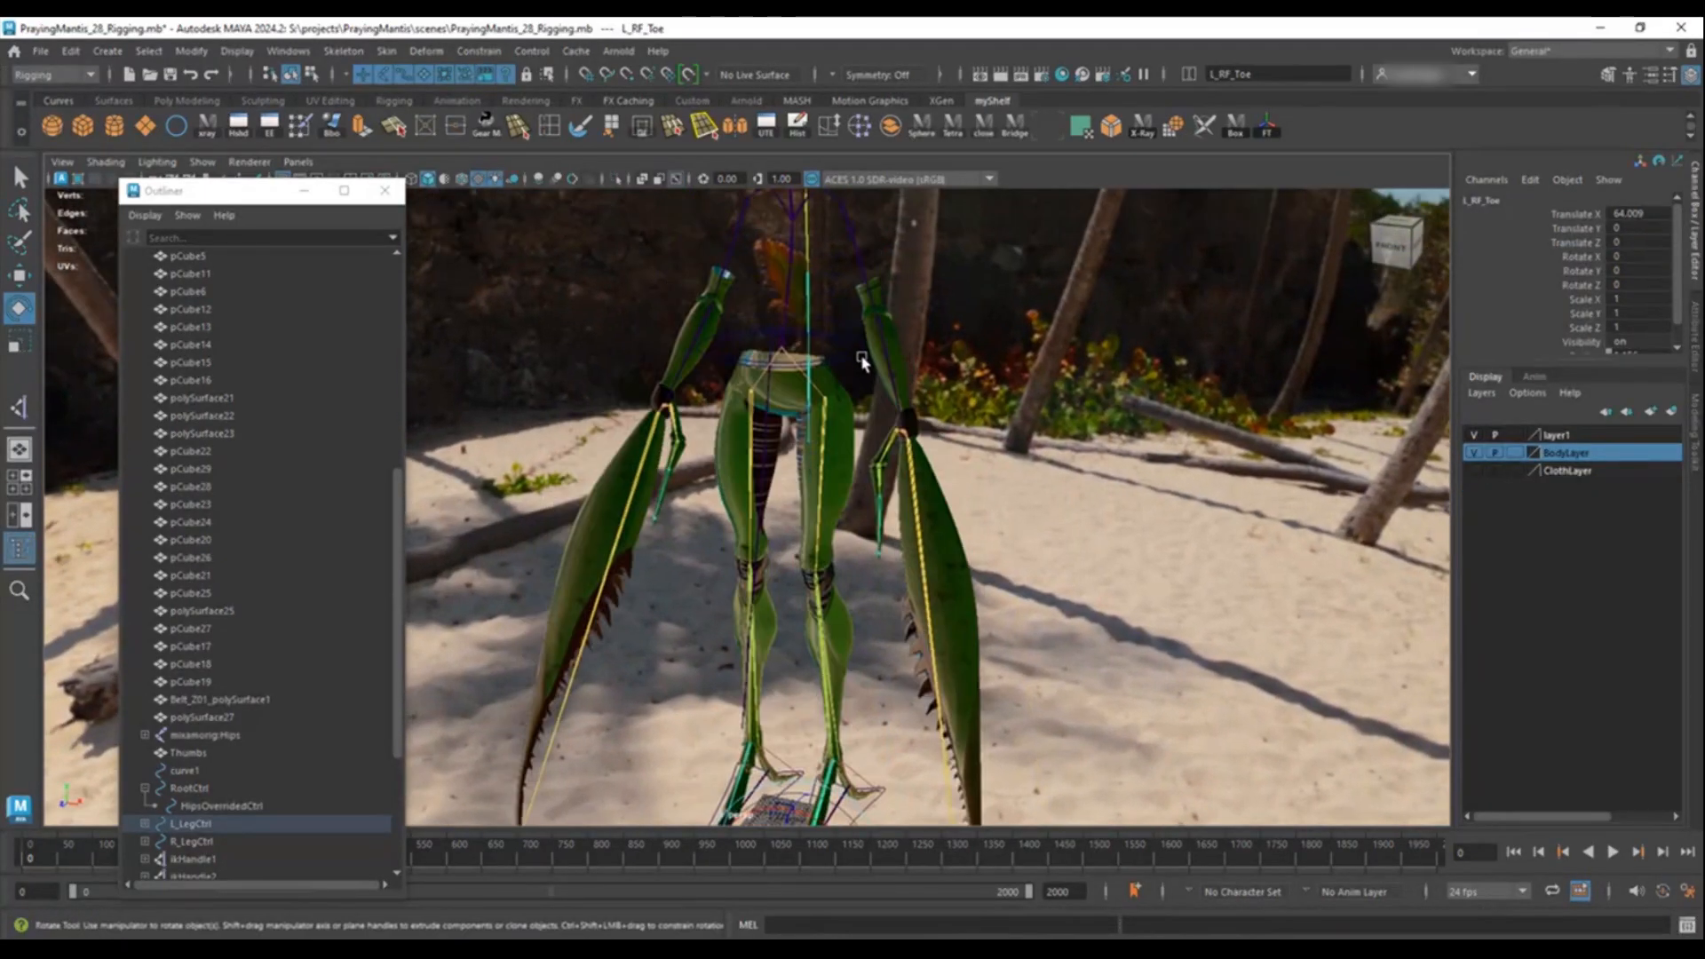
{"action": "left_click", "coordinate": [863, 353]}
{"action": "left_click", "coordinate": [1474, 471]}
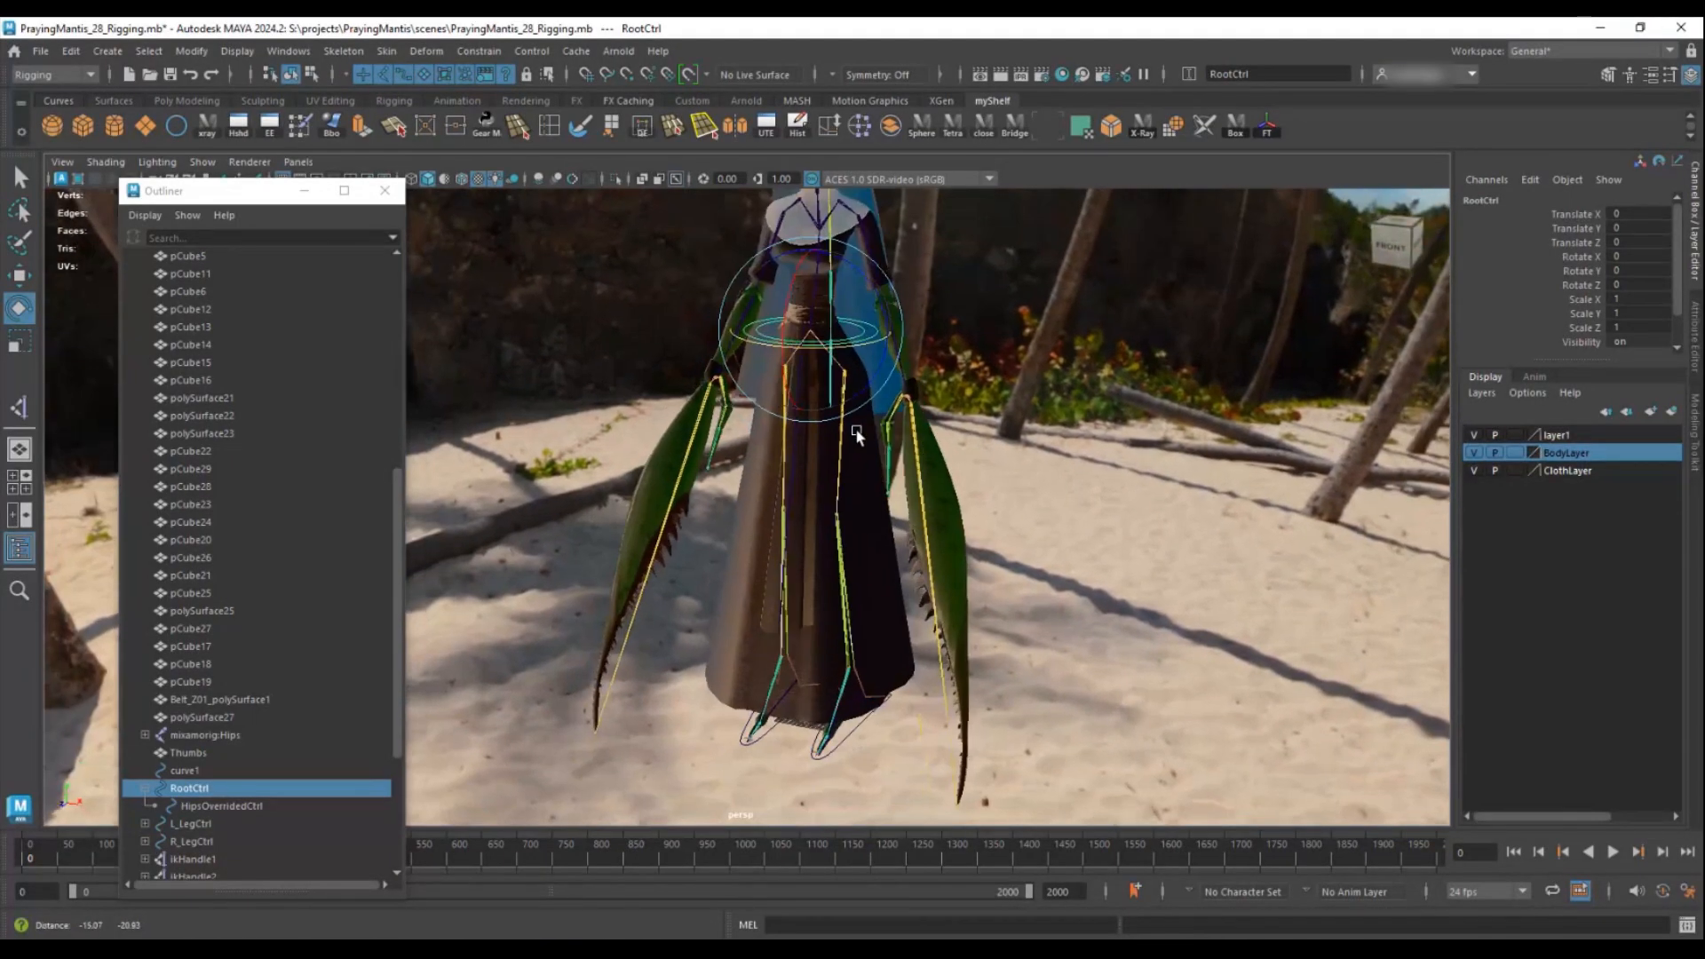
{"action": "key", "text": "w"}
{"action": "left_click_drag", "start_coordinate": [808, 254], "coordinate": [852, 395]}
{"action": "key", "text": "ctrl+z"}
{"action": "key", "text": "ctrl+z"}
- Try rotating HipsOverridedCtrl to test the hips, then undo the rotation
{"action": "left_click_drag", "start_coordinate": [888, 311], "coordinate": [929, 355], "text": "alt"}
{"action": "left_click", "coordinate": [943, 274]}
{"action": "key", "text": "e"}
{"action": "left_click_drag", "start_coordinate": [935, 214], "coordinate": [887, 255]}
{"action": "key", "text": "ctrl+z"}
{"action": "left_click_drag", "start_coordinate": [960, 373], "coordinate": [791, 382], "text": "alt"}
- Hide ClothLayer and BodyLayer so only the rig around the feet remains displayed
{"action": "left_click", "coordinate": [1474, 471]}
{"action": "left_click", "coordinate": [1475, 454]}
{"action": "scroll", "coordinate": [1045, 453], "scroll_direction": "up", "scroll_amount": 3}
{"action": "left_click_drag", "start_coordinate": [1045, 453], "coordinate": [802, 480], "text": "alt"}
{"action": "left_click_drag", "start_coordinate": [771, 404], "coordinate": [815, 354], "text": "alt"}
{"action": "right_click_drag", "start_coordinate": [816, 355], "coordinate": [920, 396], "text": "alt"}
{"action": "left_click_drag", "start_coordinate": [920, 396], "coordinate": [955, 444], "text": "alt"}
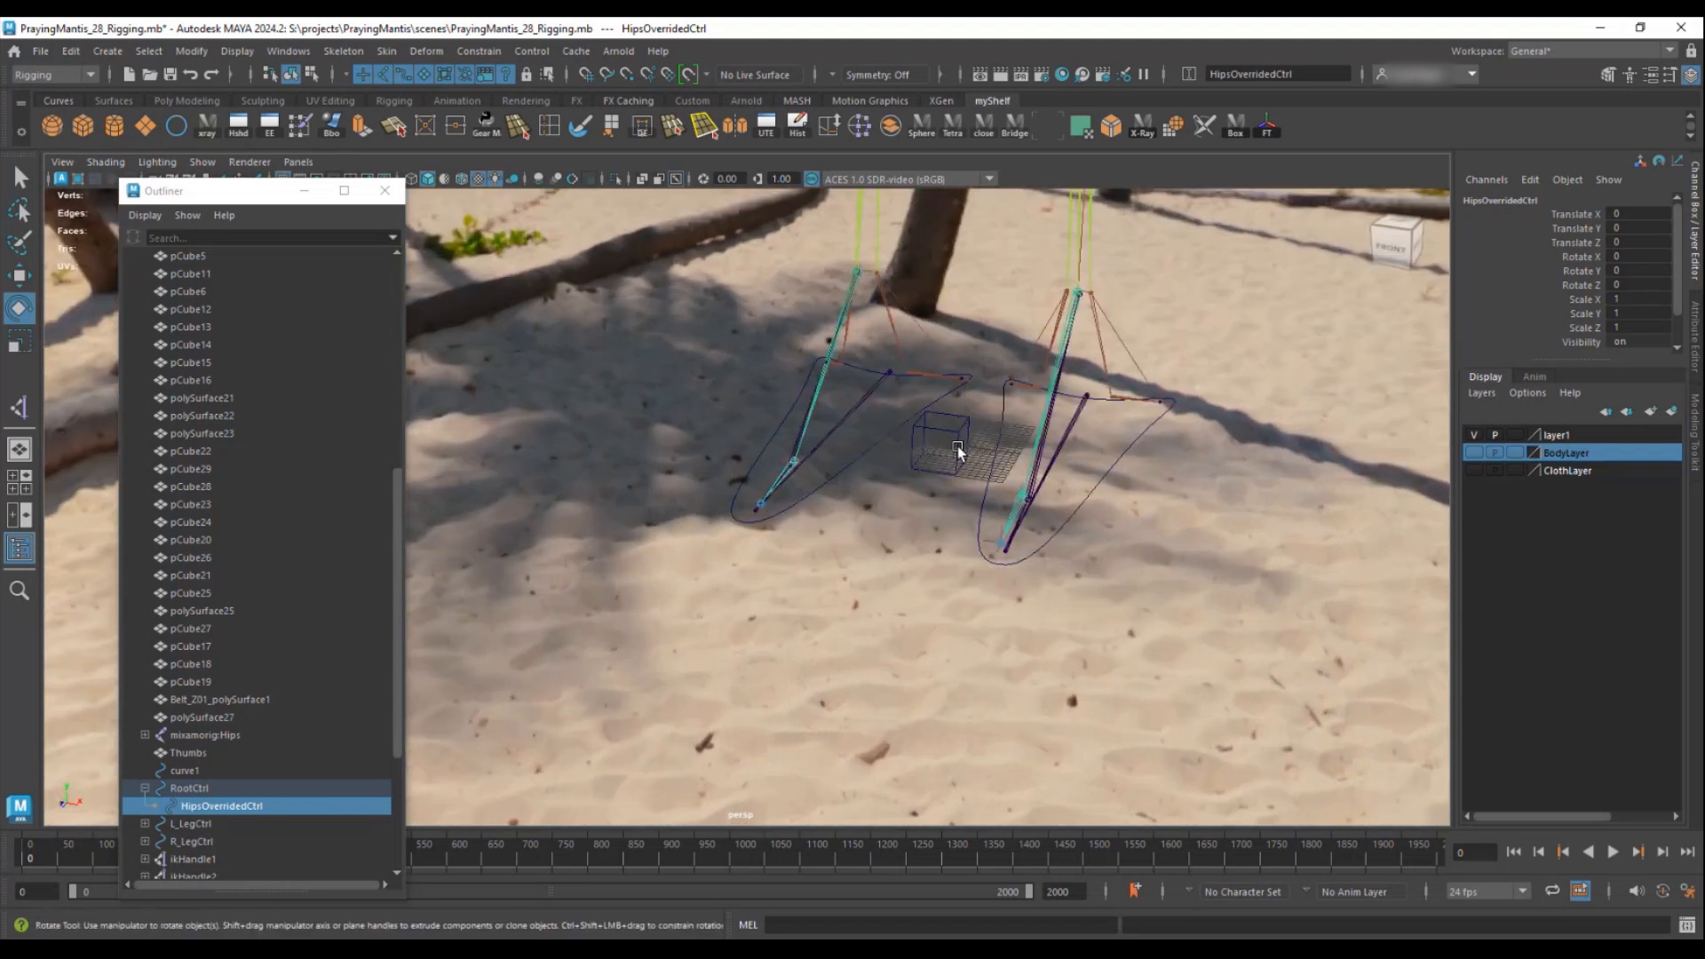
- Duplicate the cube control curve between the feet and move the copy about 42.6 units forward along Z
{"action": "left_click", "coordinate": [955, 440]}
{"action": "key", "text": "ctrl+d"}
{"action": "key", "text": "w"}
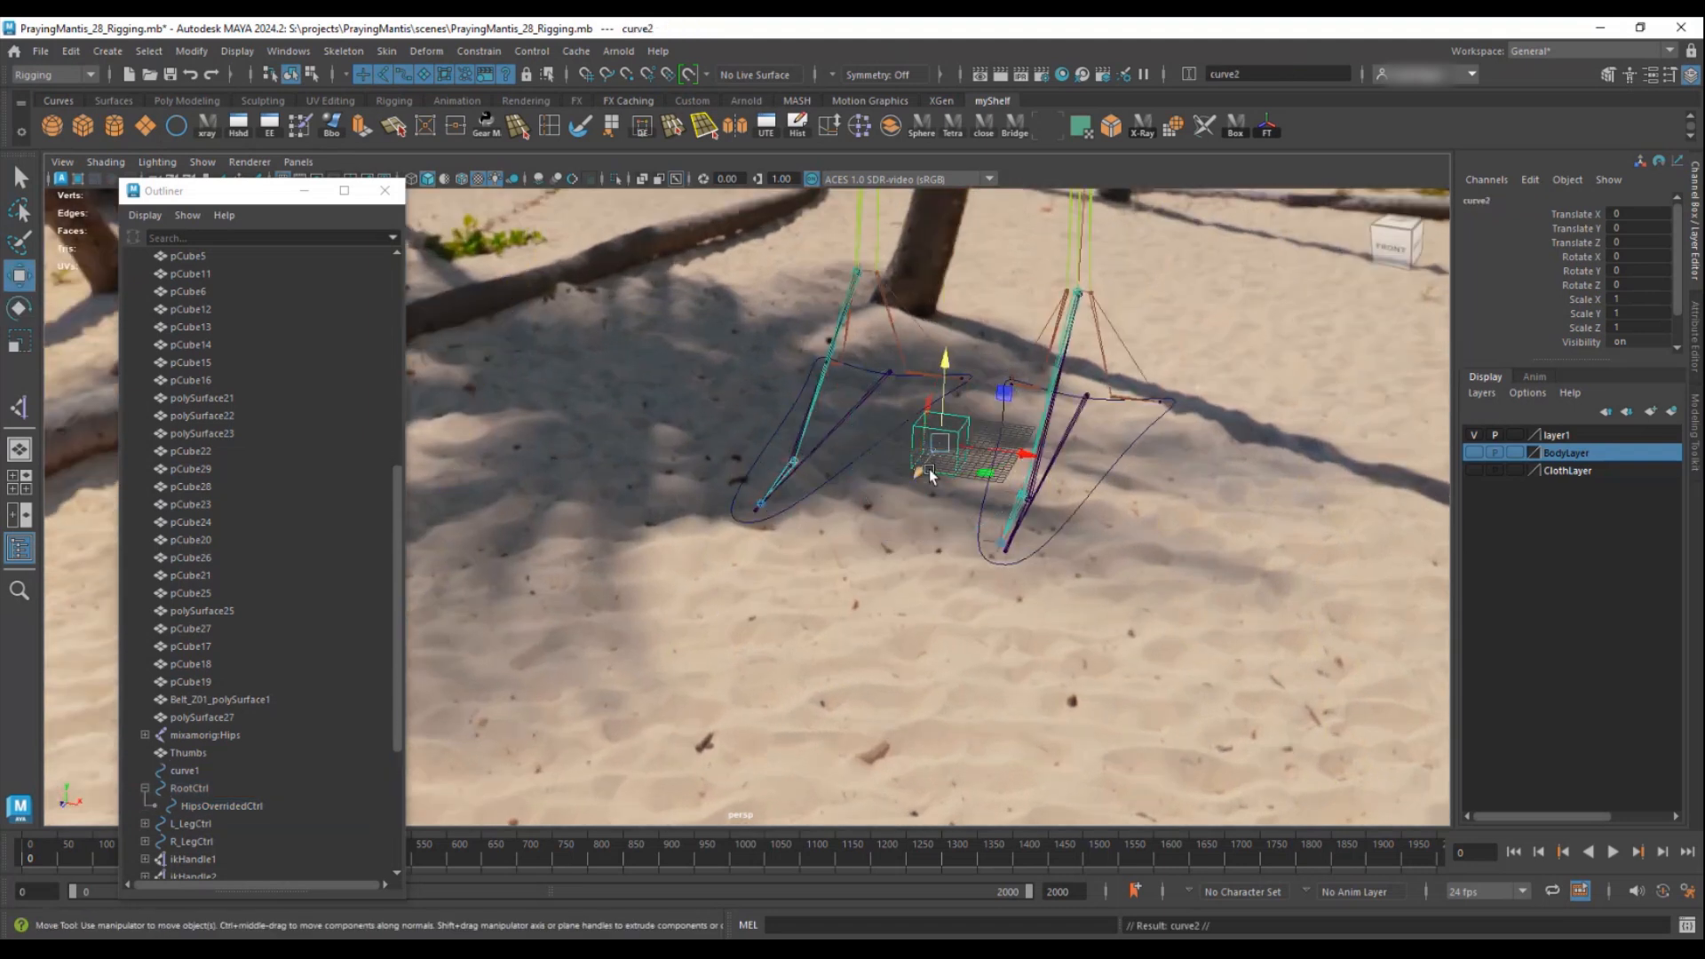
{"action": "left_click_drag", "start_coordinate": [844, 568], "coordinate": [830, 589]}
- Scale down the control vertices on the copied cube curve's front face to taper its shape
{"action": "left_click_drag", "start_coordinate": [972, 568], "coordinate": [830, 555], "text": "alt"}
{"action": "middle_click_drag", "start_coordinate": [830, 555], "coordinate": [971, 449], "text": "alt"}
{"action": "right_click_drag", "start_coordinate": [971, 448], "coordinate": [1057, 467], "text": "alt"}
{"action": "left_click_drag", "start_coordinate": [1057, 466], "coordinate": [979, 488], "text": "alt"}
{"action": "right_click_drag", "start_coordinate": [778, 416], "coordinate": [663, 359]}
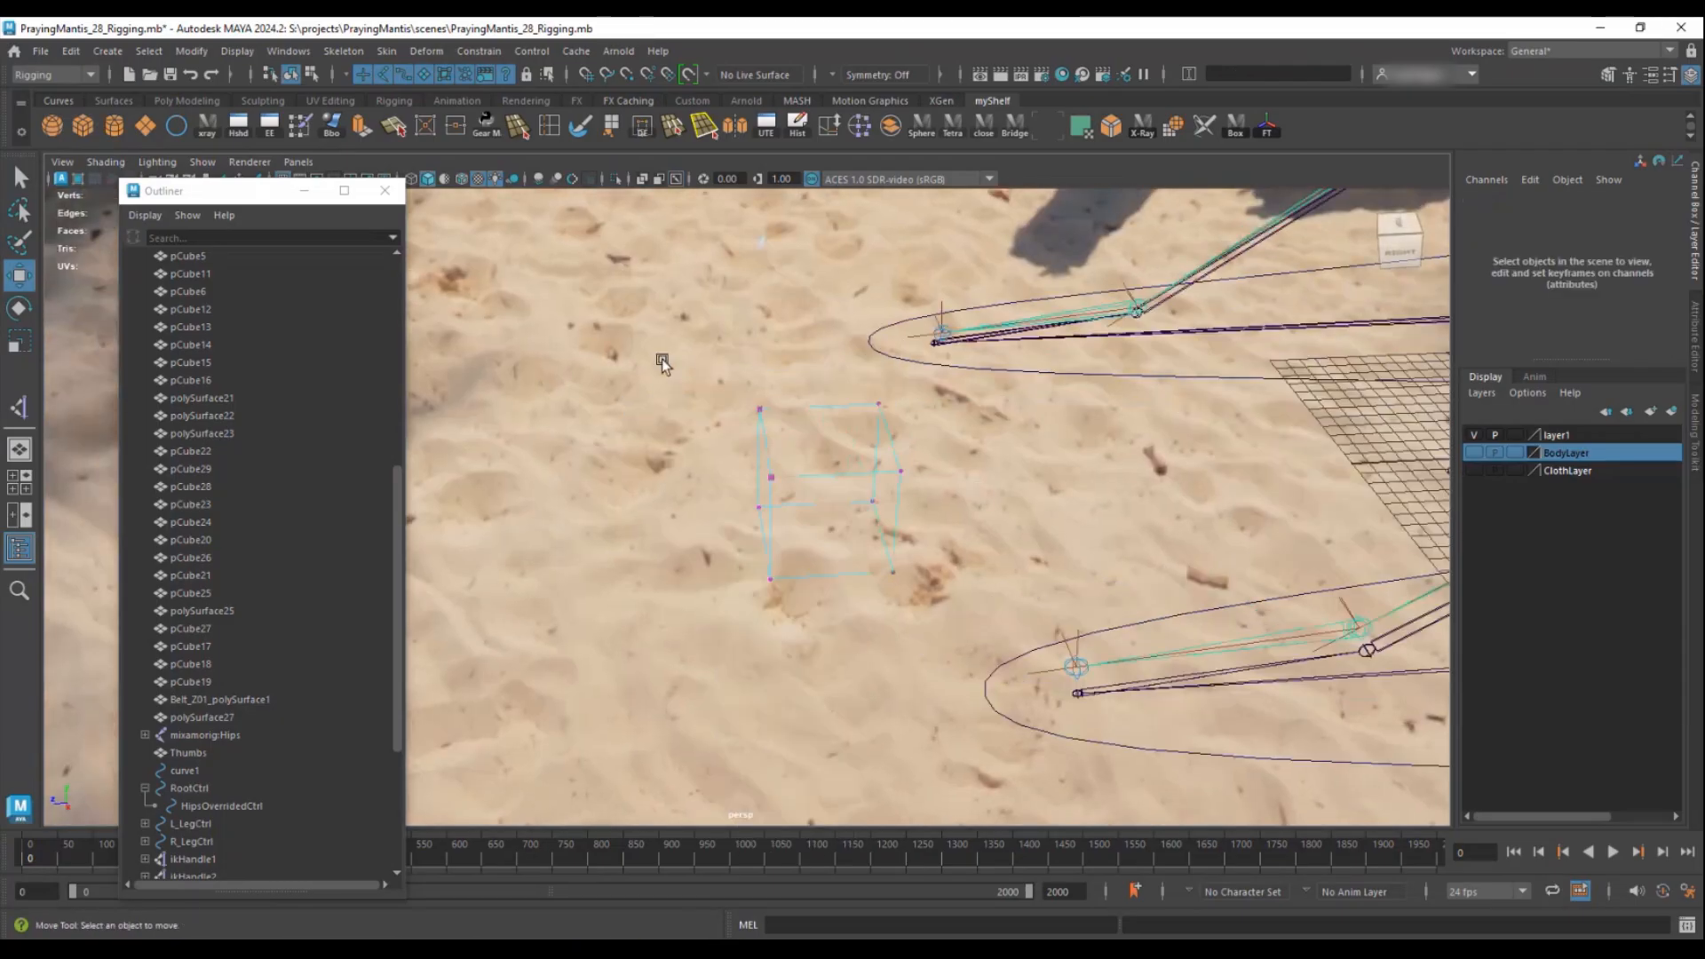
{"action": "left_click_drag", "start_coordinate": [796, 688], "coordinate": [795, 689]}
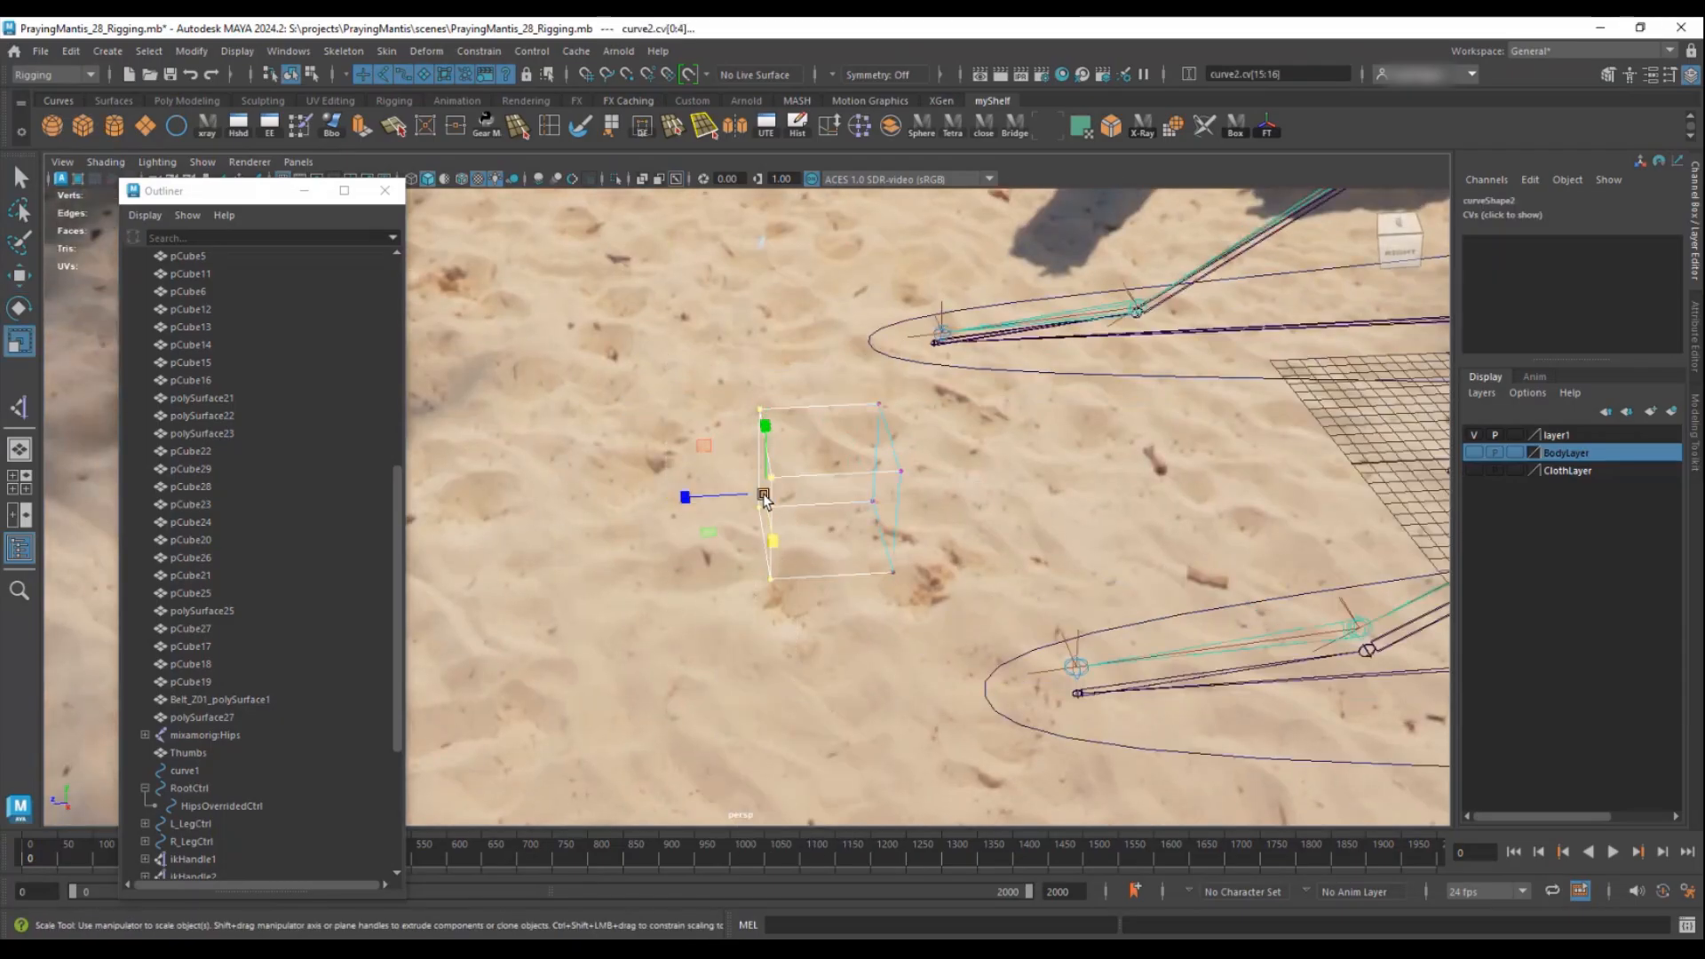
{"action": "left_click_drag", "start_coordinate": [708, 504], "coordinate": [708, 503]}
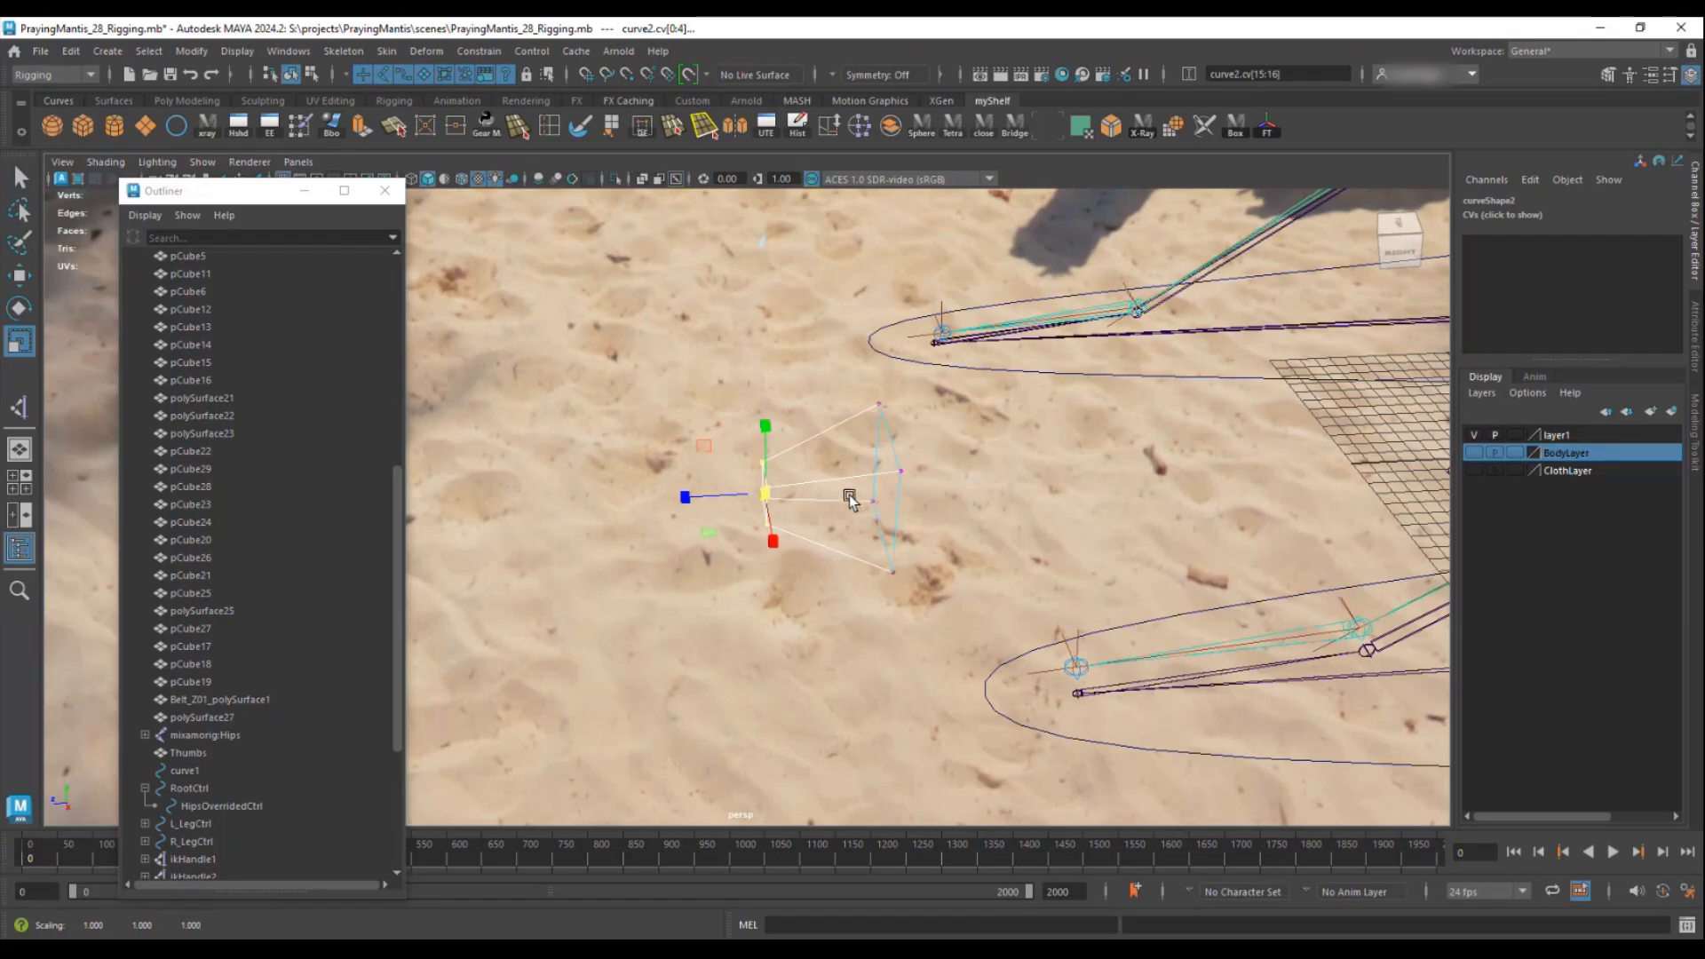
{"action": "key", "text": "F8"}
- Duplicate the tapered curve in front of itself, and duplicate both curves with the new pair moved down
{"action": "left_click_drag", "start_coordinate": [918, 491], "coordinate": [825, 528], "text": "alt"}
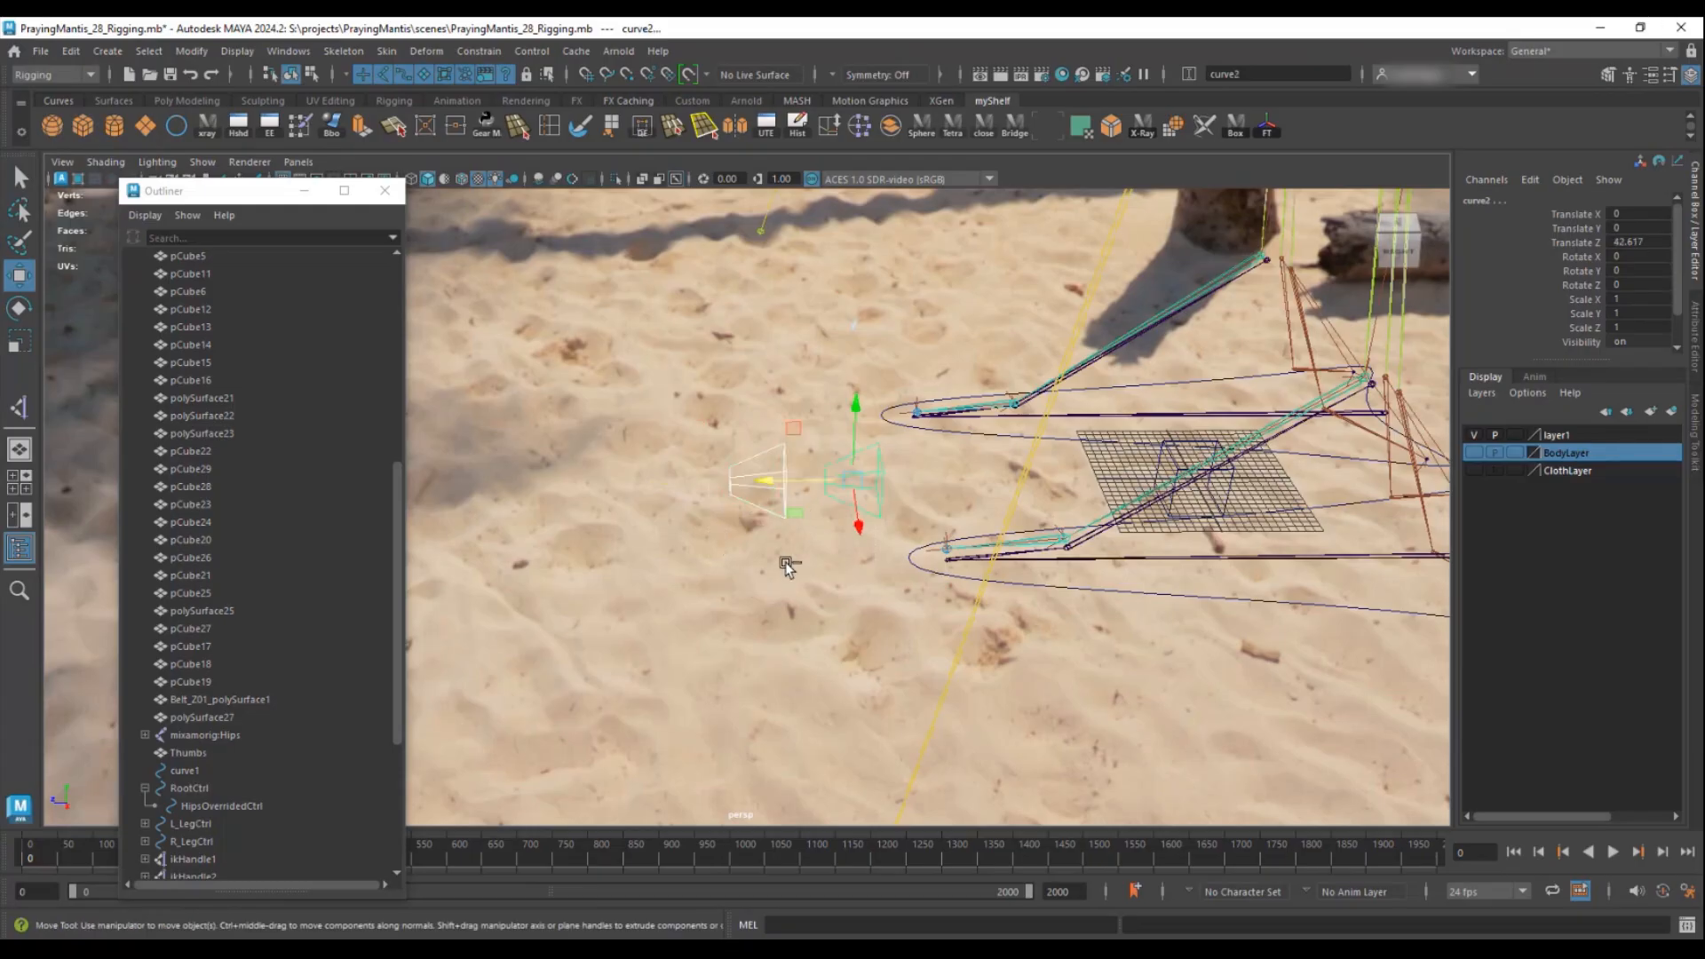
{"action": "key", "text": "ctrl+d"}
{"action": "left_click_drag", "start_coordinate": [858, 409], "coordinate": [850, 497]}
{"action": "left_click_drag", "start_coordinate": [648, 437], "coordinate": [822, 495], "text": "alt"}
{"action": "key", "text": "ctrl+z"}
{"action": "key", "text": "ctrl+z"}
{"action": "key", "text": "ctrl+z"}
{"action": "key", "text": "ctrl+z"}
{"action": "key", "text": "ctrl+z"}
{"action": "key", "text": "ctrl+z"}
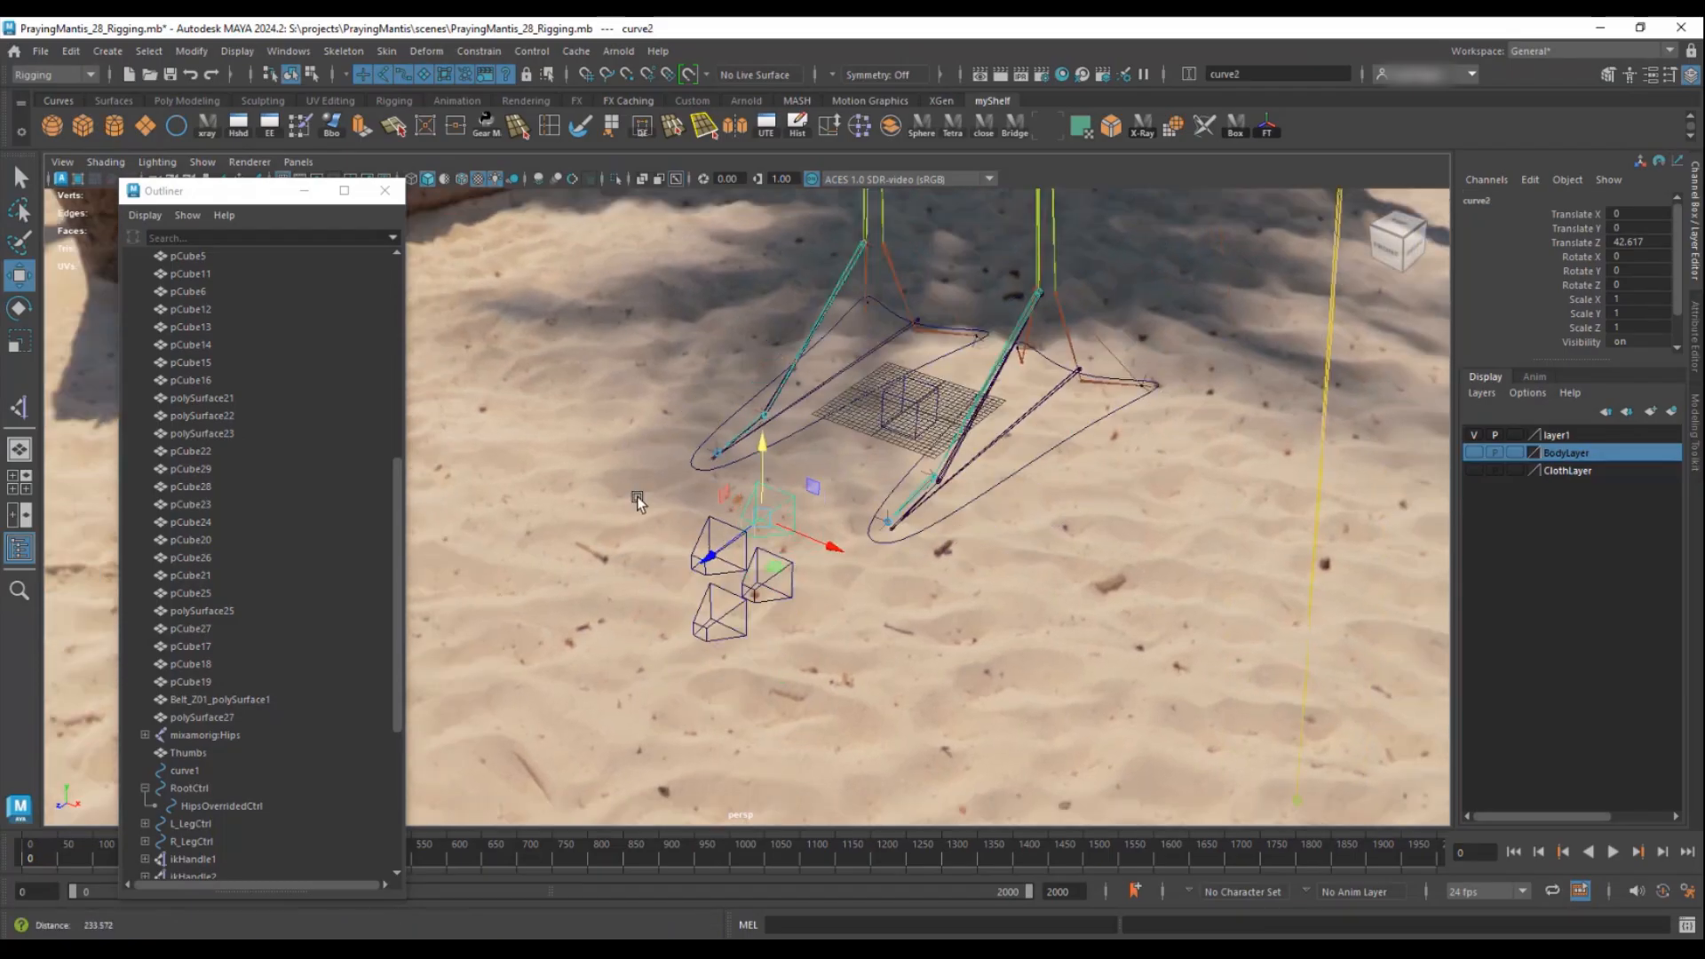
{"action": "key", "text": "ctrl+z"}
{"action": "key", "text": "ctrl+z"}
{"action": "key", "text": "ctrl+z"}
{"action": "key", "text": "ctrl+z"}
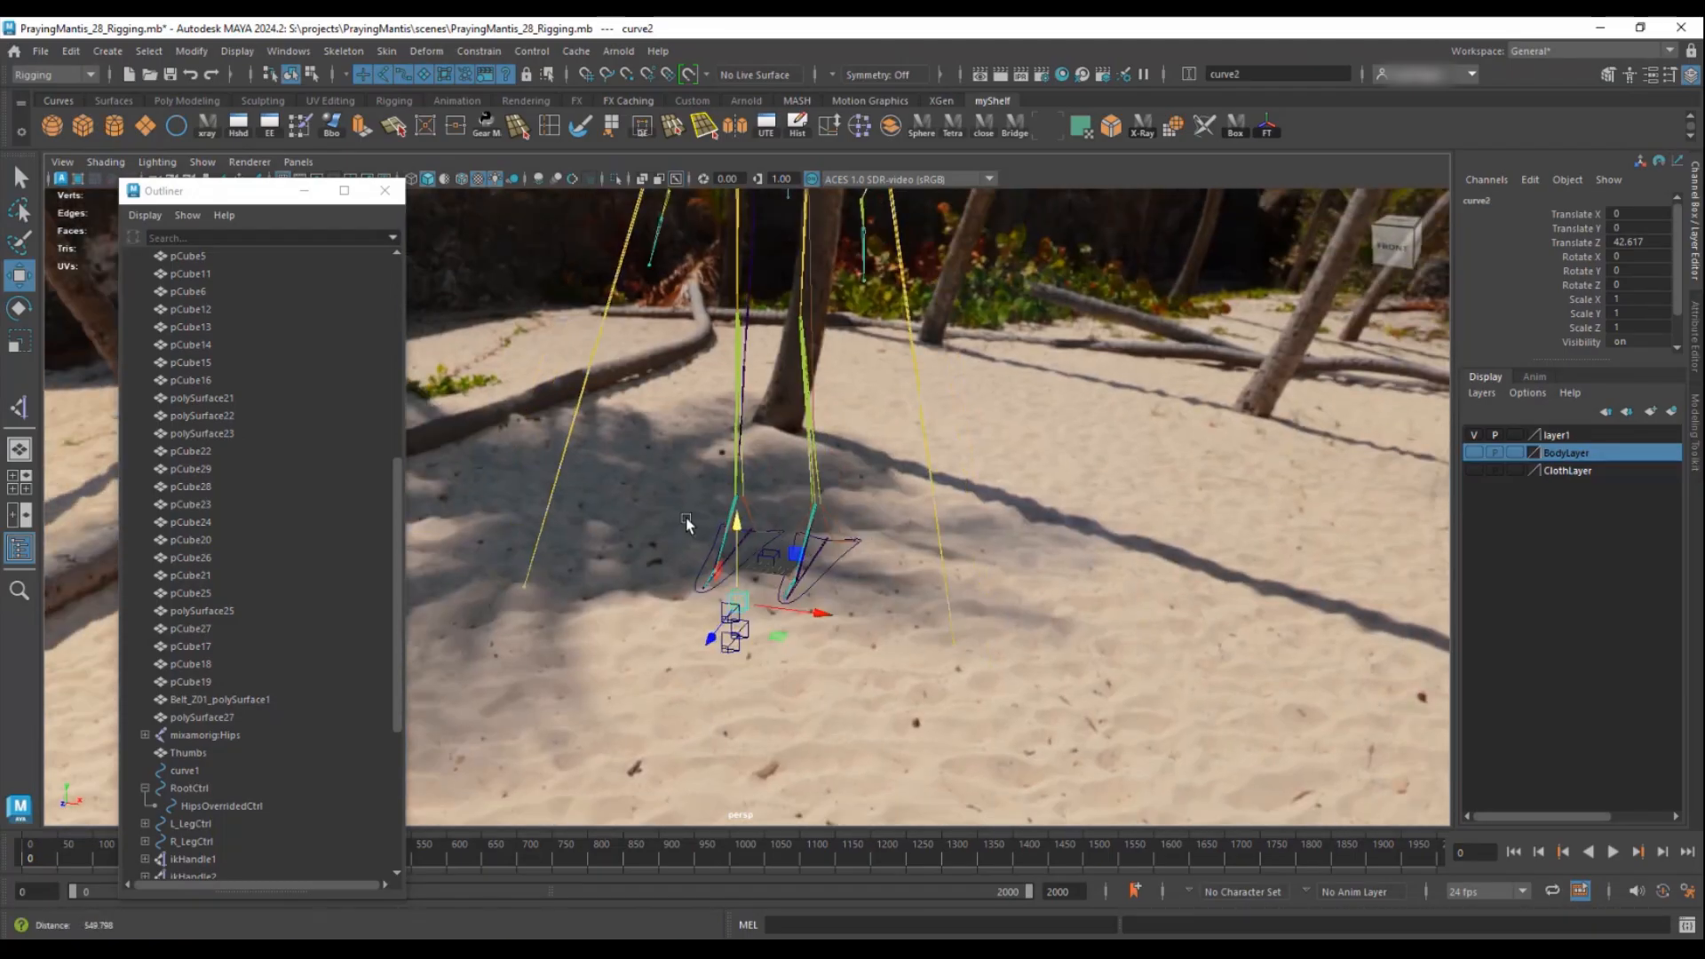
{"action": "key", "text": "ctrl+z"}
{"action": "key", "text": "ctrl+z"}
{"action": "key", "text": "ctrl+z"}
{"action": "key", "text": "ctrl+z"}
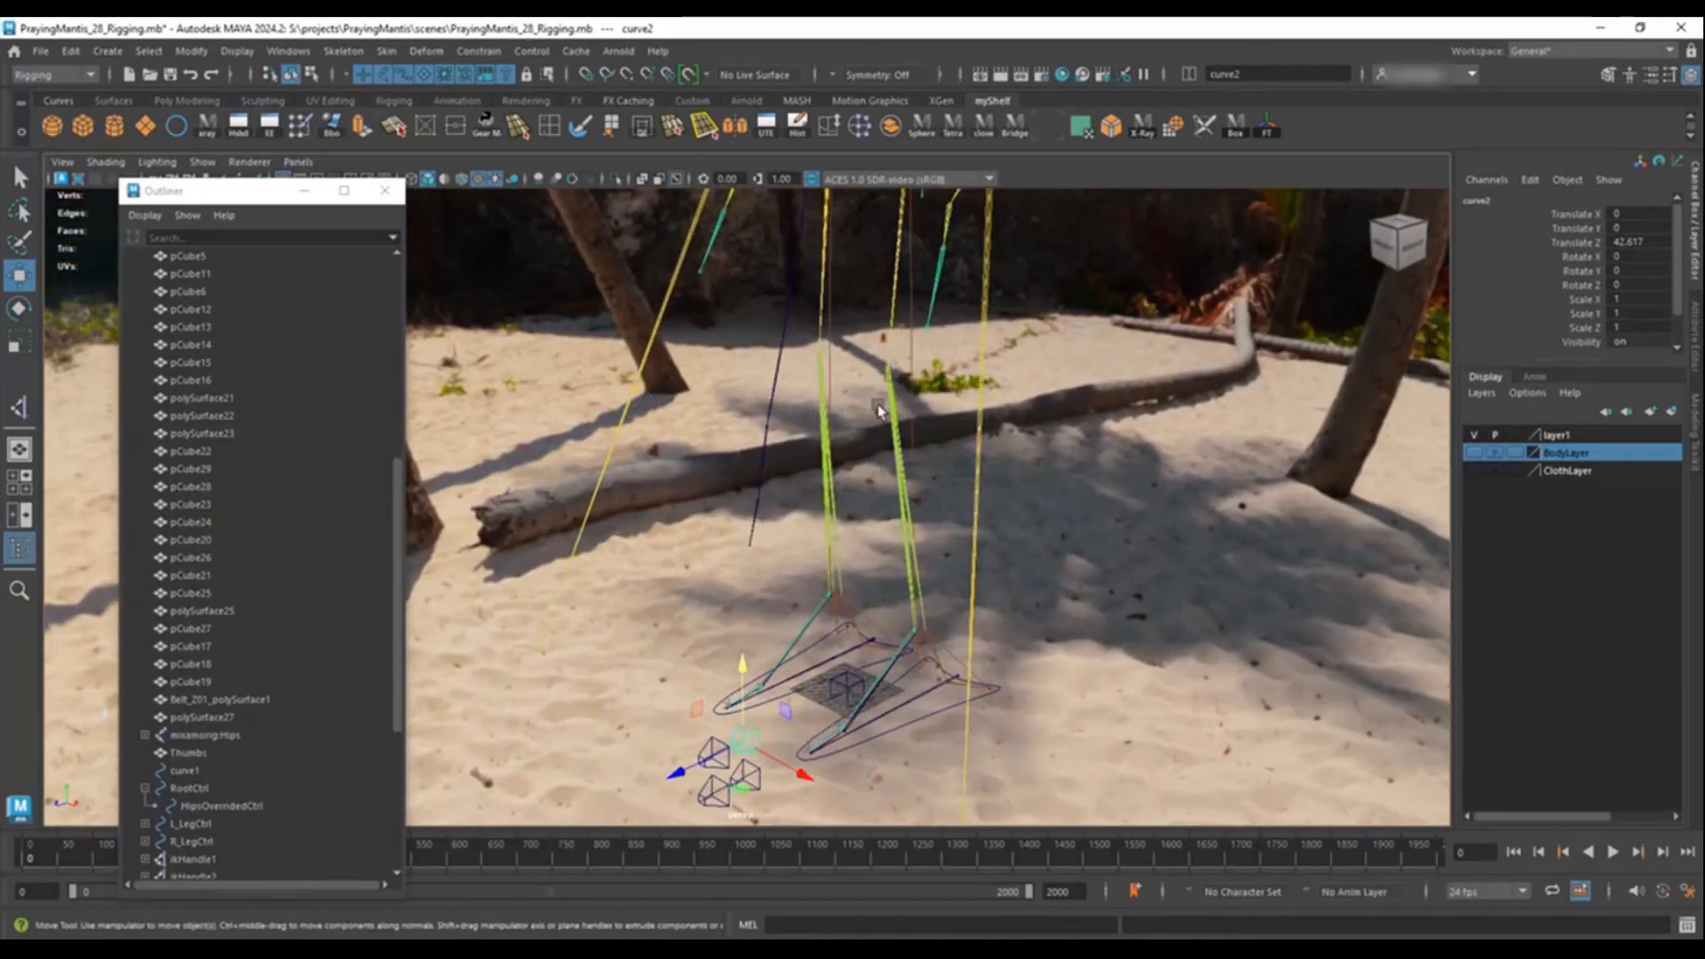
{"action": "key", "text": "ctrl+z"}
{"action": "key", "text": "ctrl+z"}
{"action": "key", "text": "ctrl+z"}
{"action": "key", "text": "ctrl+z"}
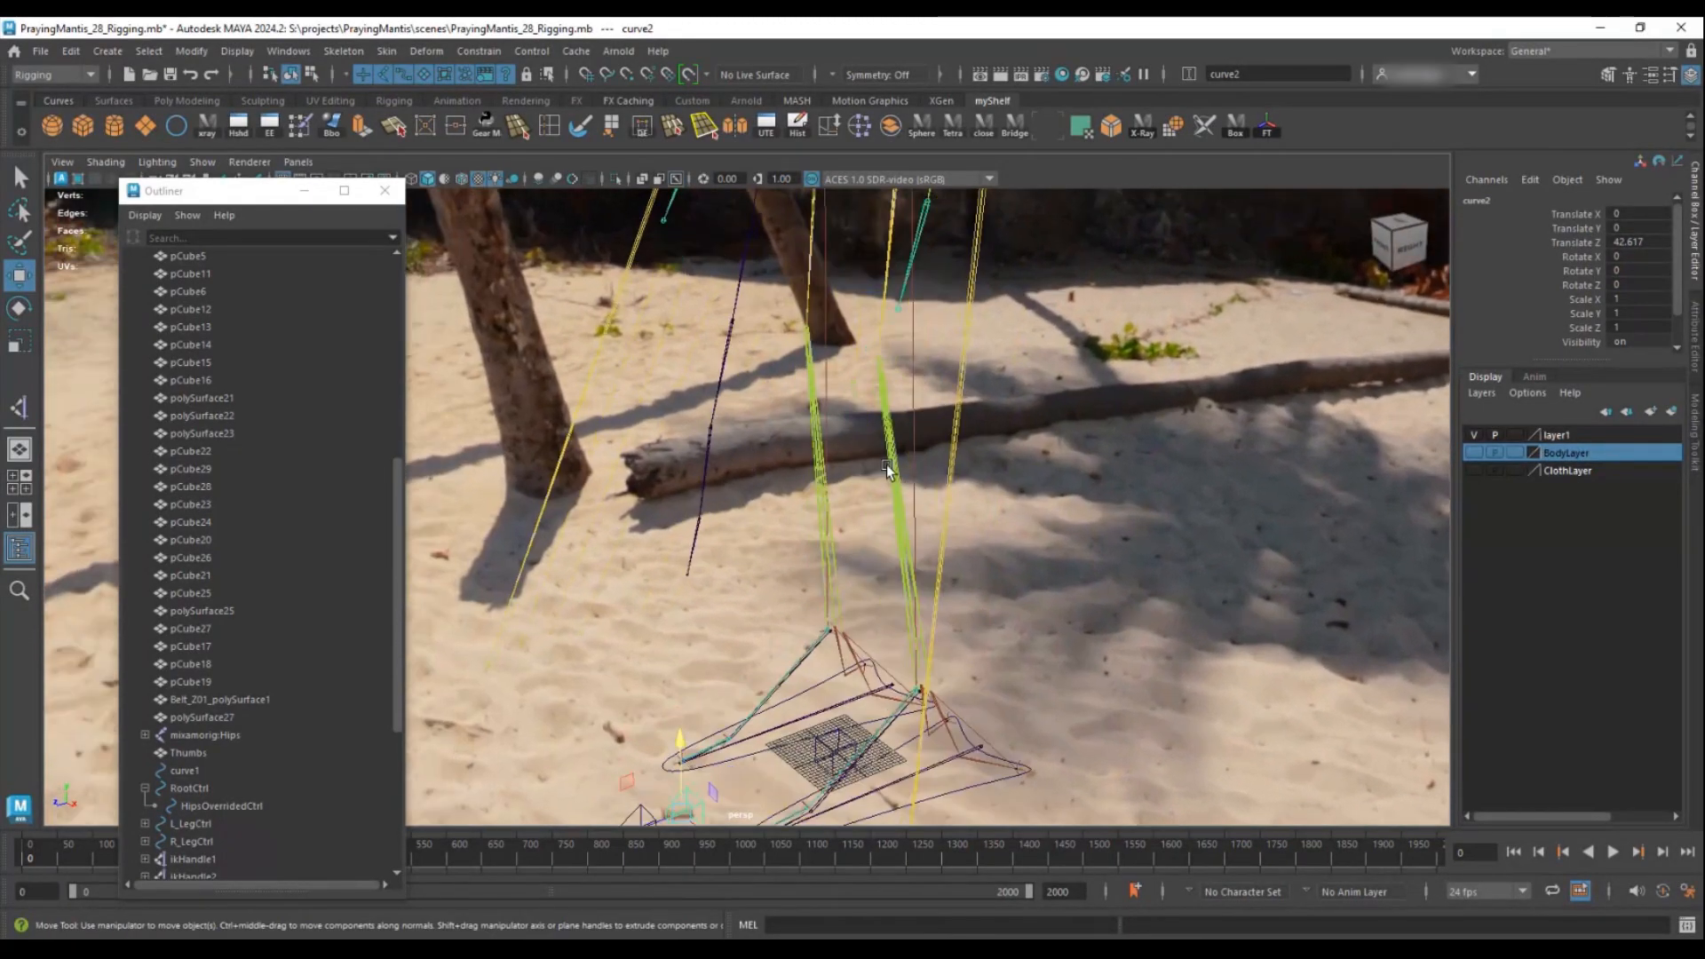
{"action": "key", "text": "ctrl+z"}
{"action": "key", "text": "ctrl+z"}
{"action": "key", "text": "ctrl+z"}
{"action": "key", "text": "ctrl+z"}
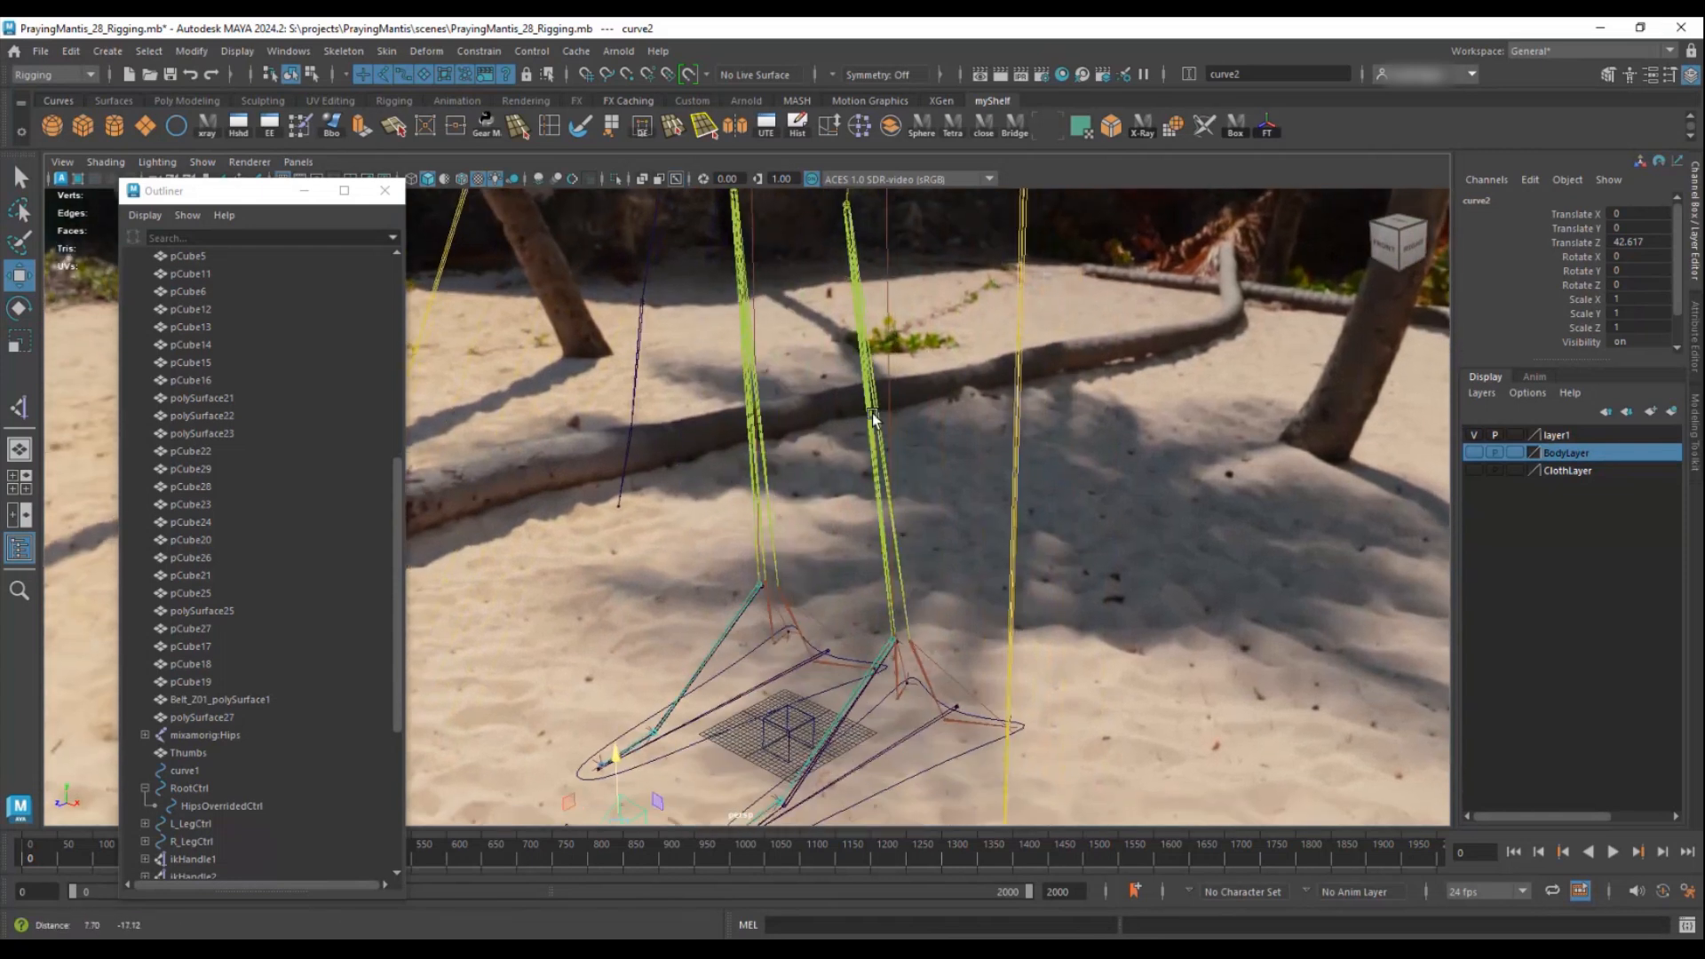
- Select ikHandle1 at the left ankle and make BodyLayer visible around the legs
{"action": "mouse_move", "coordinate": [833, 500]}
{"action": "middle_mouse_down", "text": "alt"}
{"action": "mouse_move", "coordinate": [825, 541]}
{"action": "mouse_move", "coordinate": [823, 499]}
{"action": "middle_mouse_up", "text": "alt"}
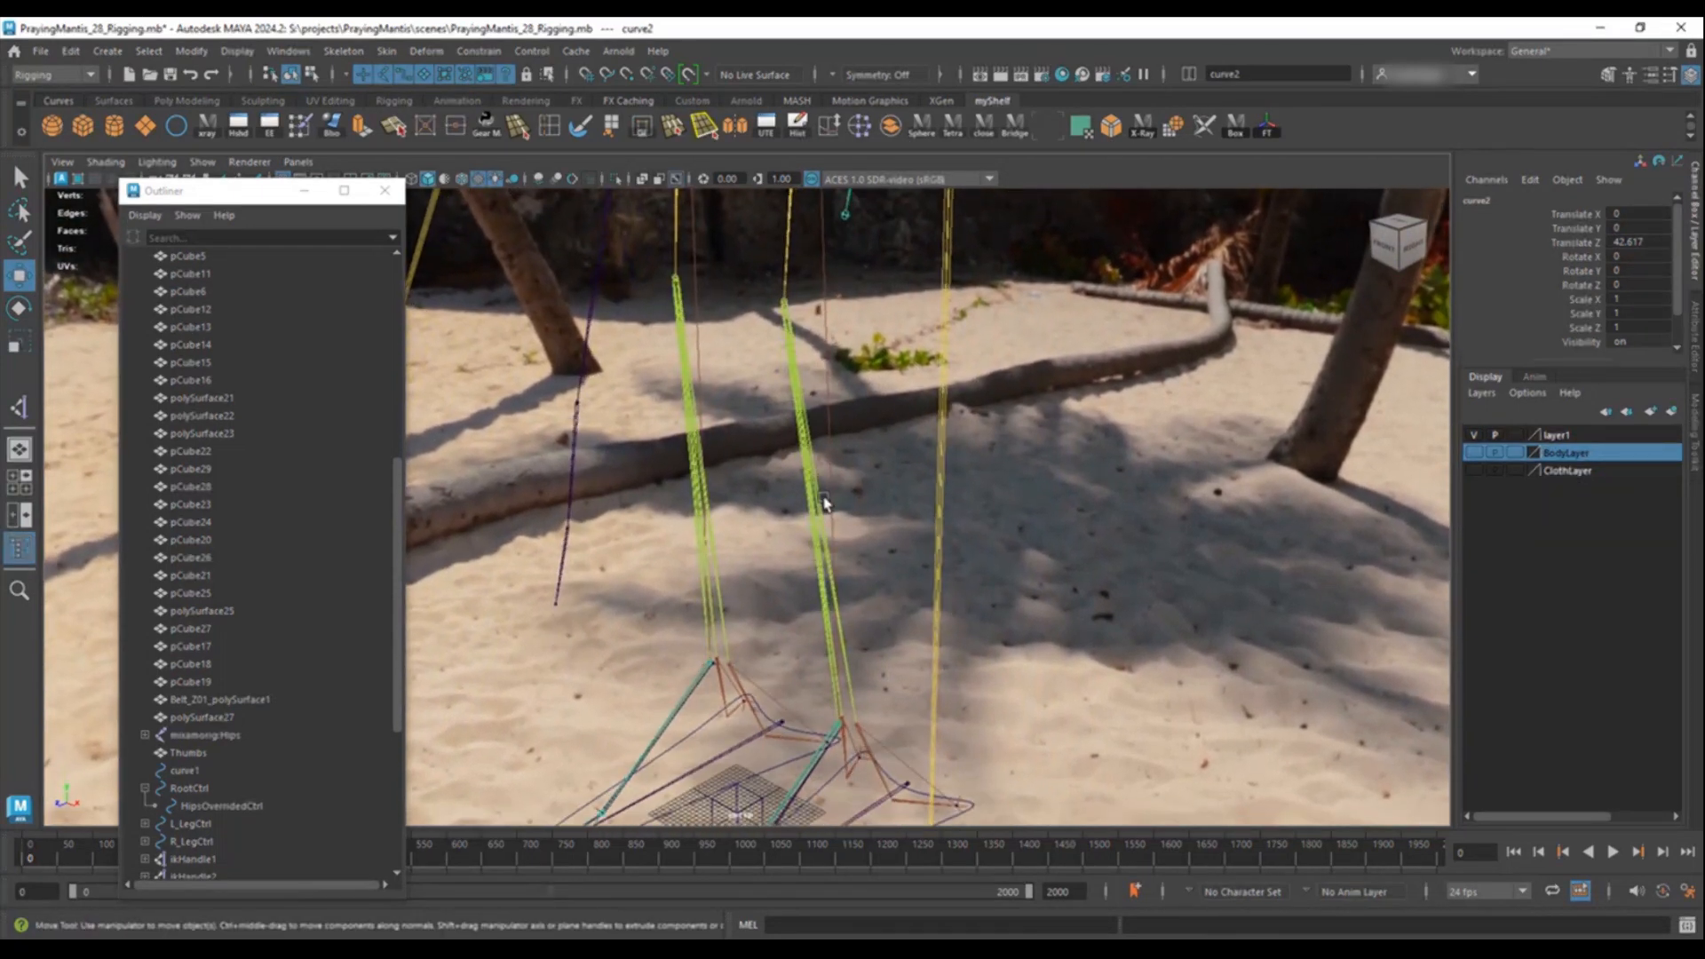
{"action": "left_click", "coordinate": [841, 732]}
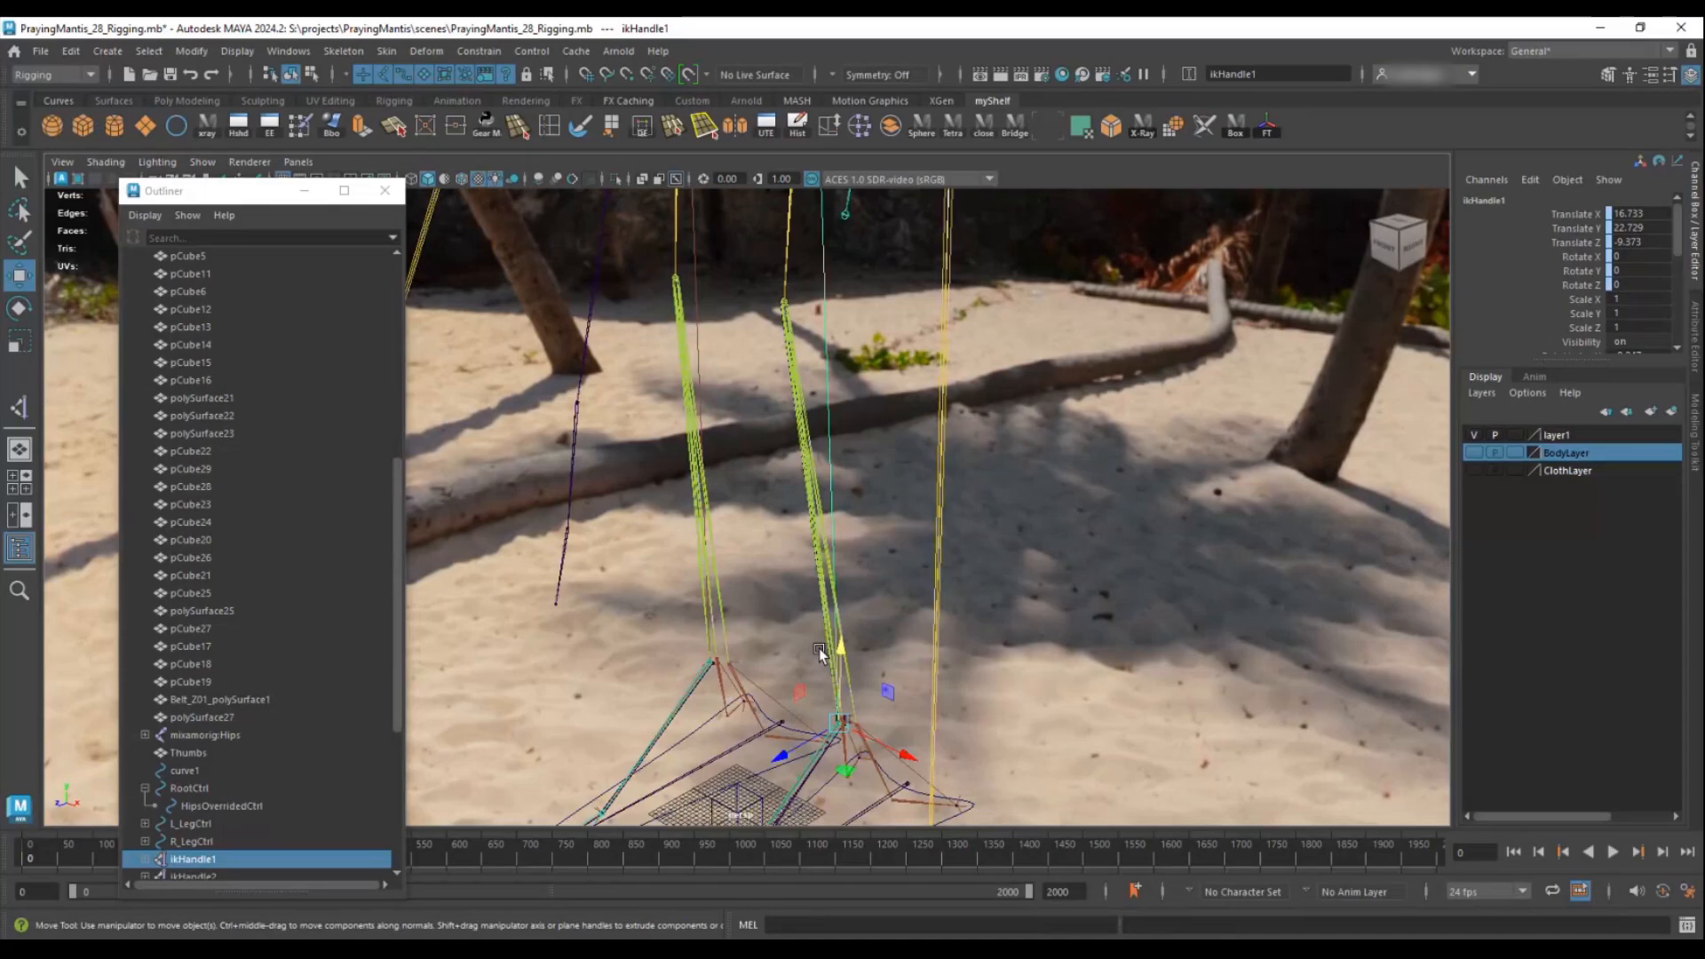
{"action": "left_click_drag", "start_coordinate": [793, 428], "coordinate": [706, 373], "text": "alt"}
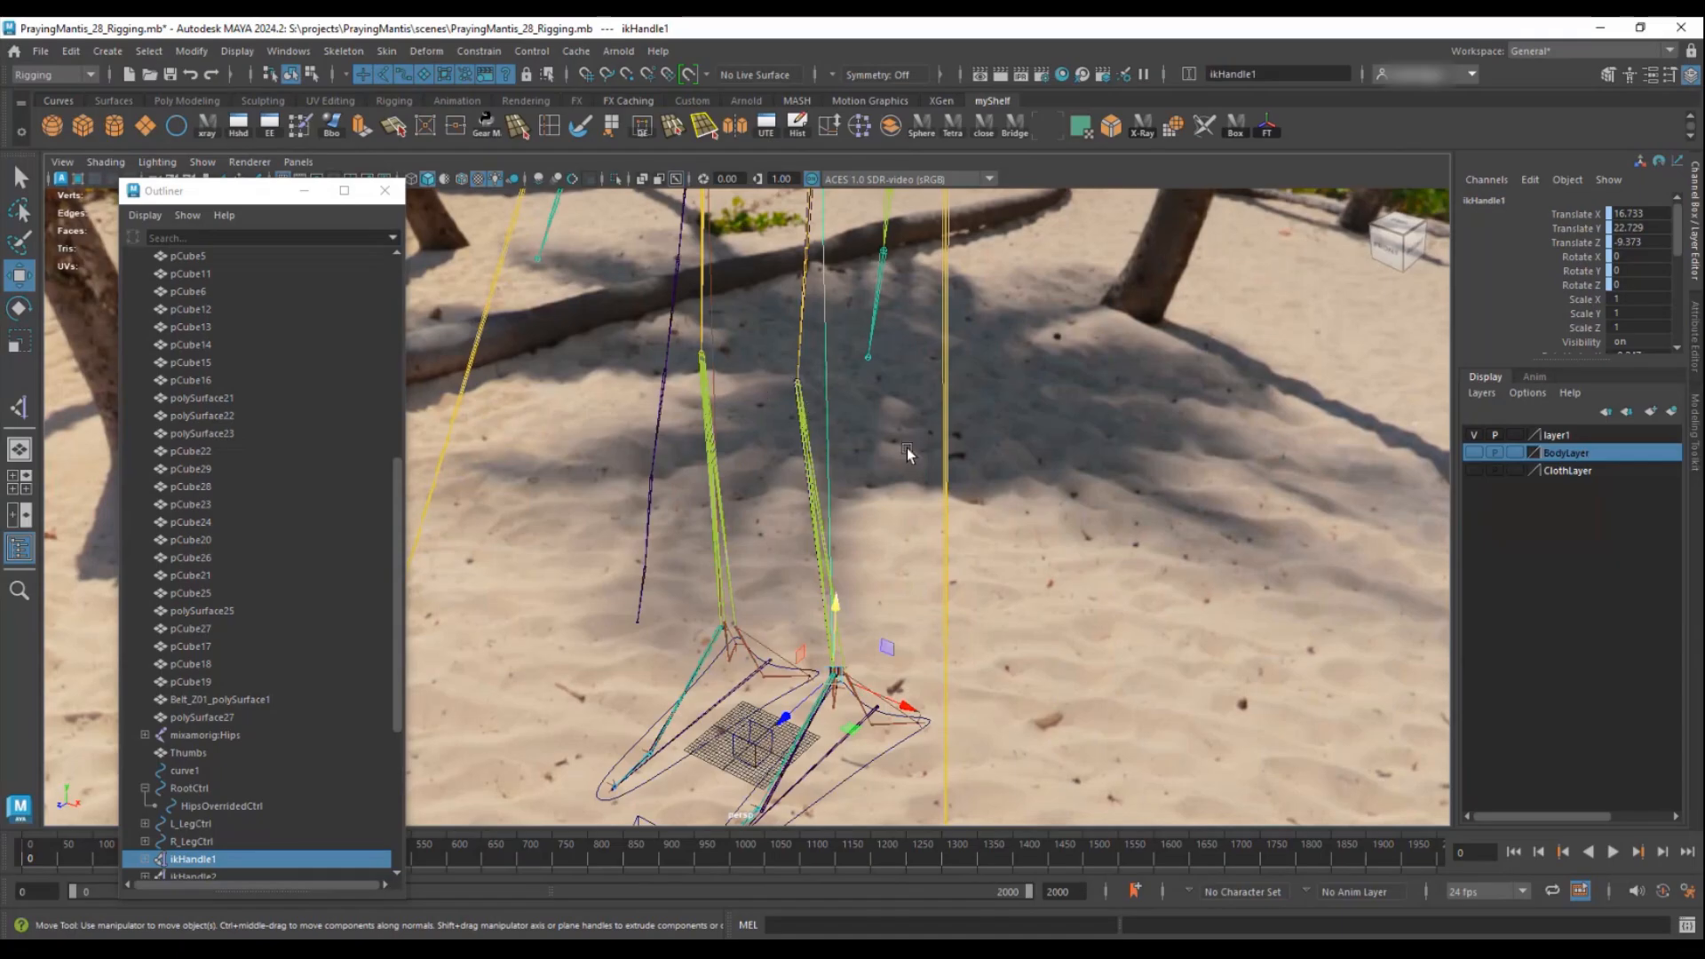
{"action": "left_click", "coordinate": [1473, 453]}
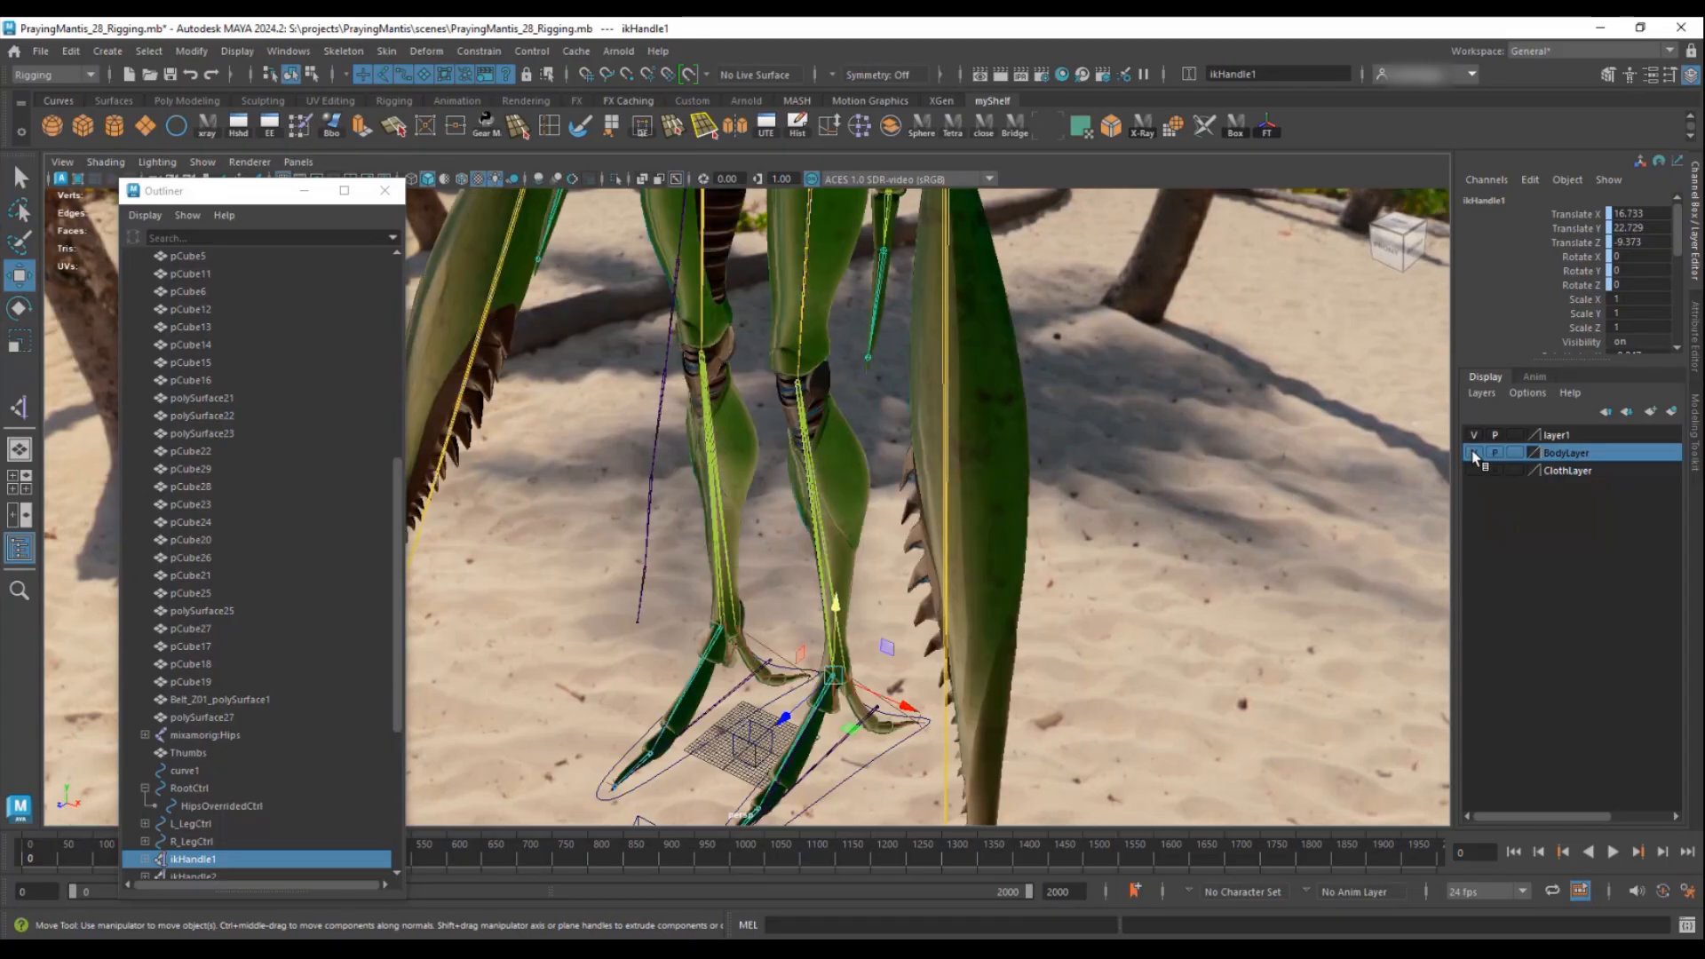
- Hide BodyLayer to work with the bare leg joints and control curves
{"action": "left_click", "coordinate": [1474, 453]}
{"action": "left_click_drag", "start_coordinate": [971, 458], "coordinate": [771, 470], "text": "alt"}
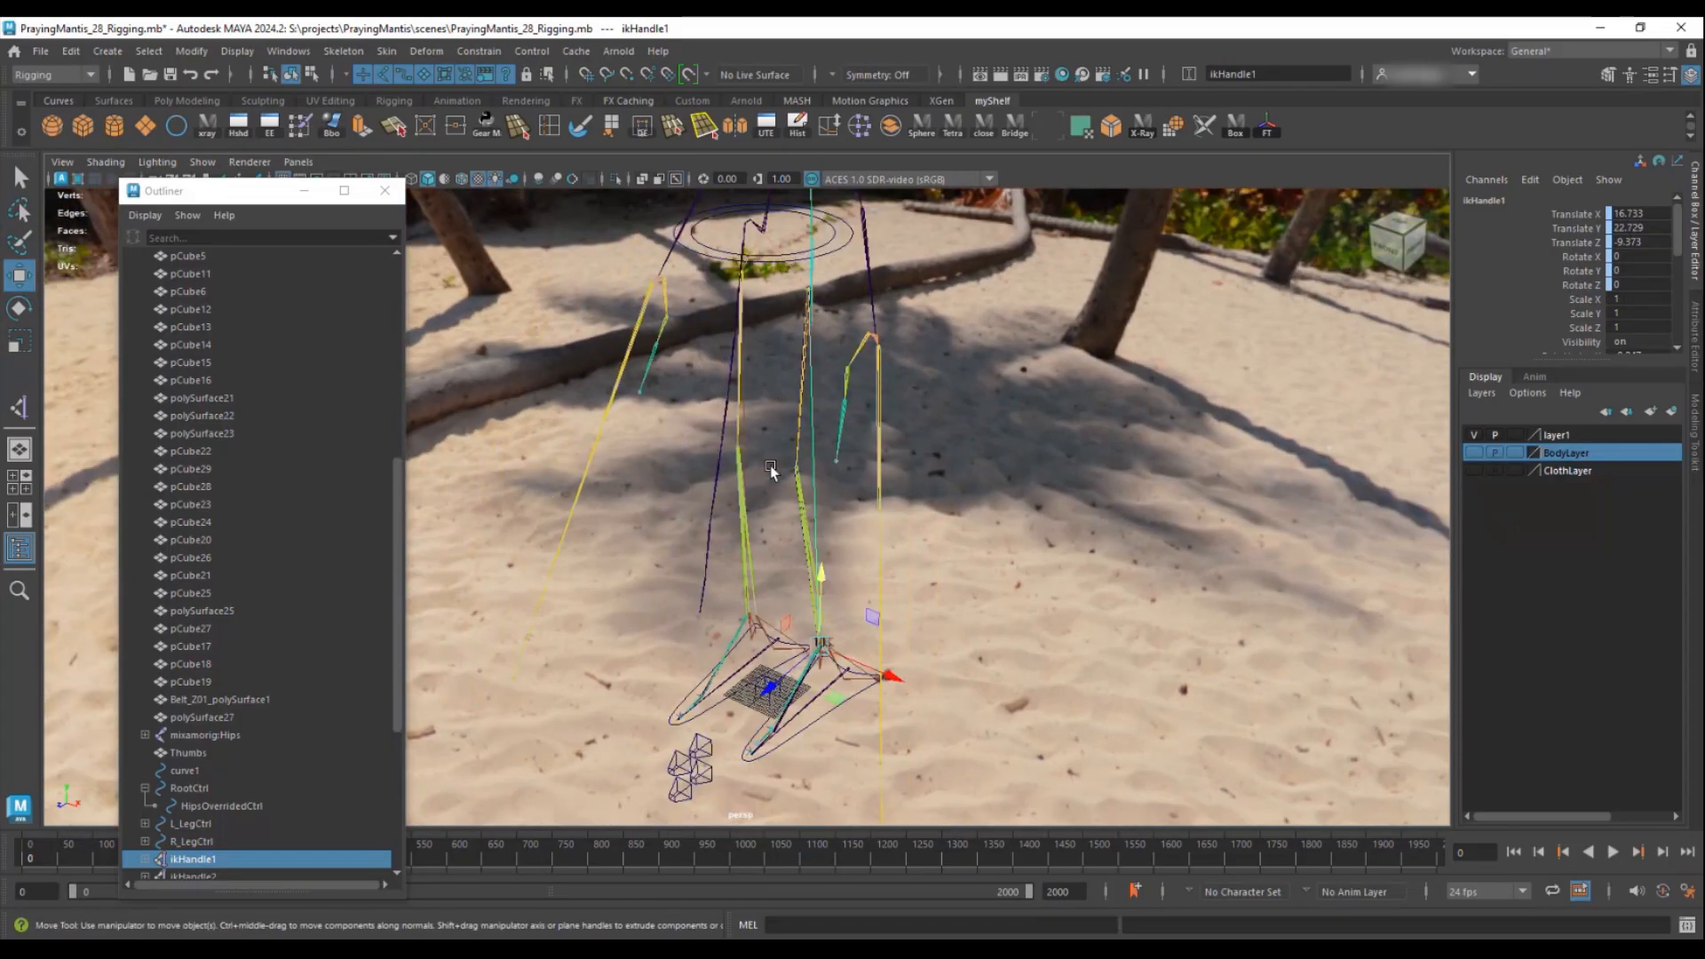
{"action": "left_click_drag", "start_coordinate": [782, 391], "coordinate": [766, 531], "text": "alt"}
{"action": "right_click_drag", "start_coordinate": [765, 531], "coordinate": [789, 503], "text": "alt"}
{"action": "mouse_move", "coordinate": [788, 503]}
{"action": "left_mouse_down", "text": "alt"}
{"action": "mouse_move", "coordinate": [811, 485]}
{"action": "mouse_move", "coordinate": [705, 521]}
{"action": "mouse_move", "coordinate": [764, 517]}
{"action": "left_mouse_up", "text": "alt"}
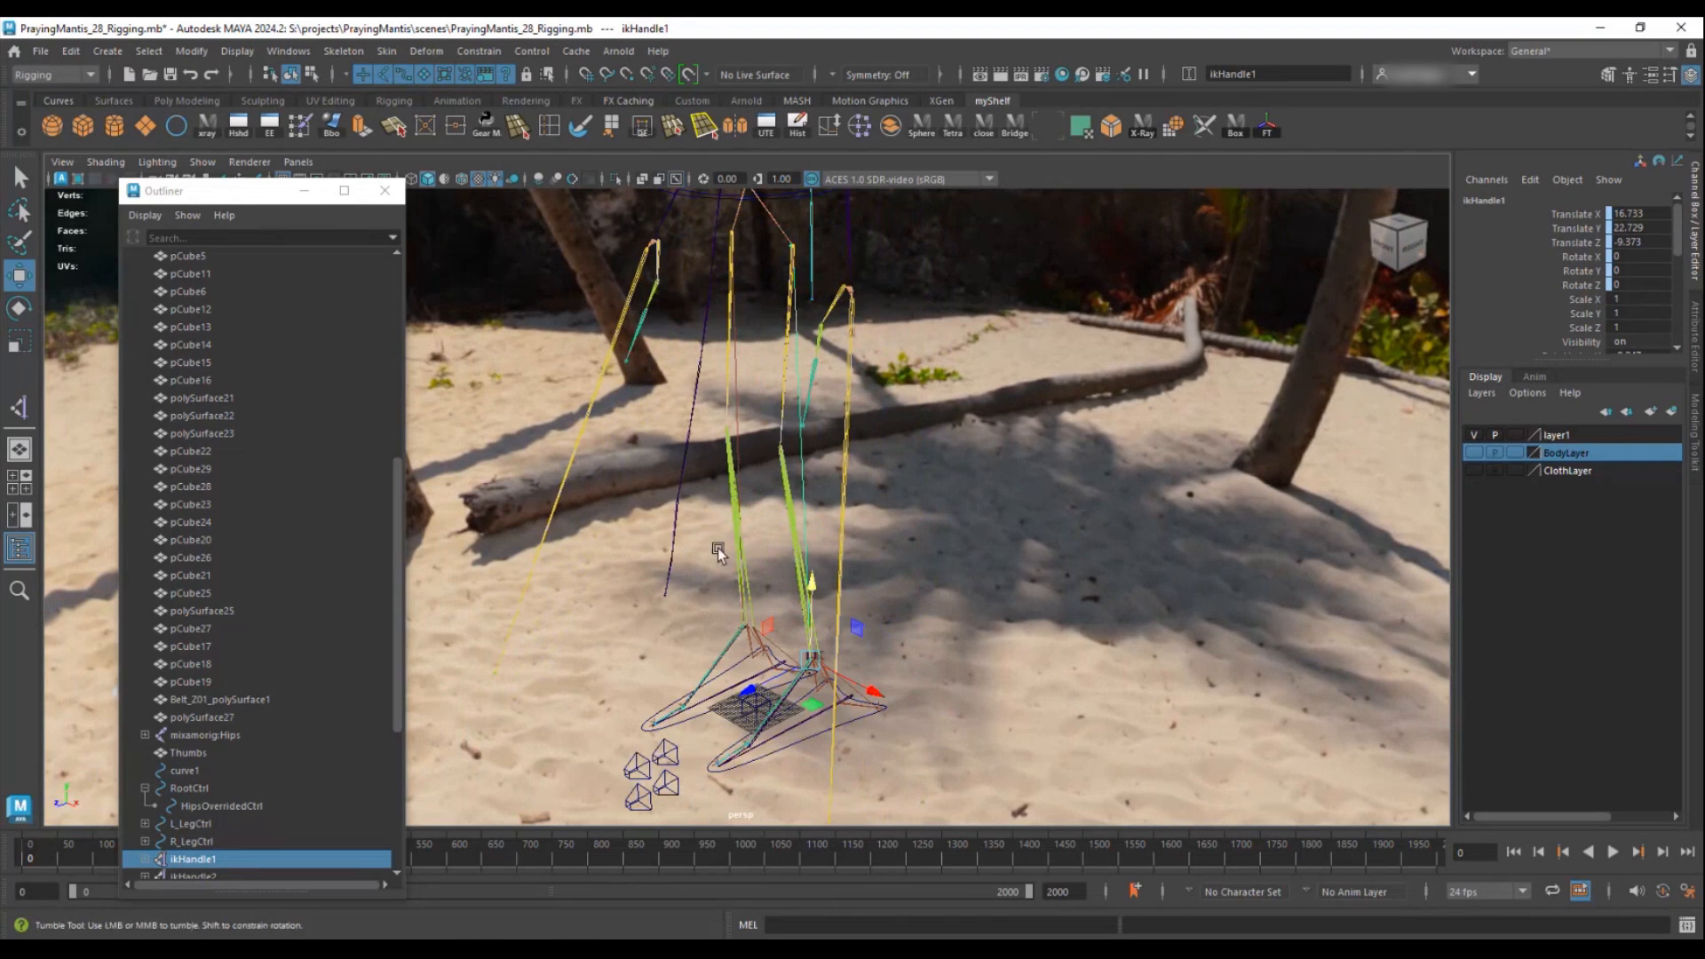
{"action": "right_click_drag", "start_coordinate": [716, 545], "coordinate": [719, 515], "text": "alt"}
{"action": "left_click_drag", "start_coordinate": [719, 516], "coordinate": [711, 521], "text": "alt"}
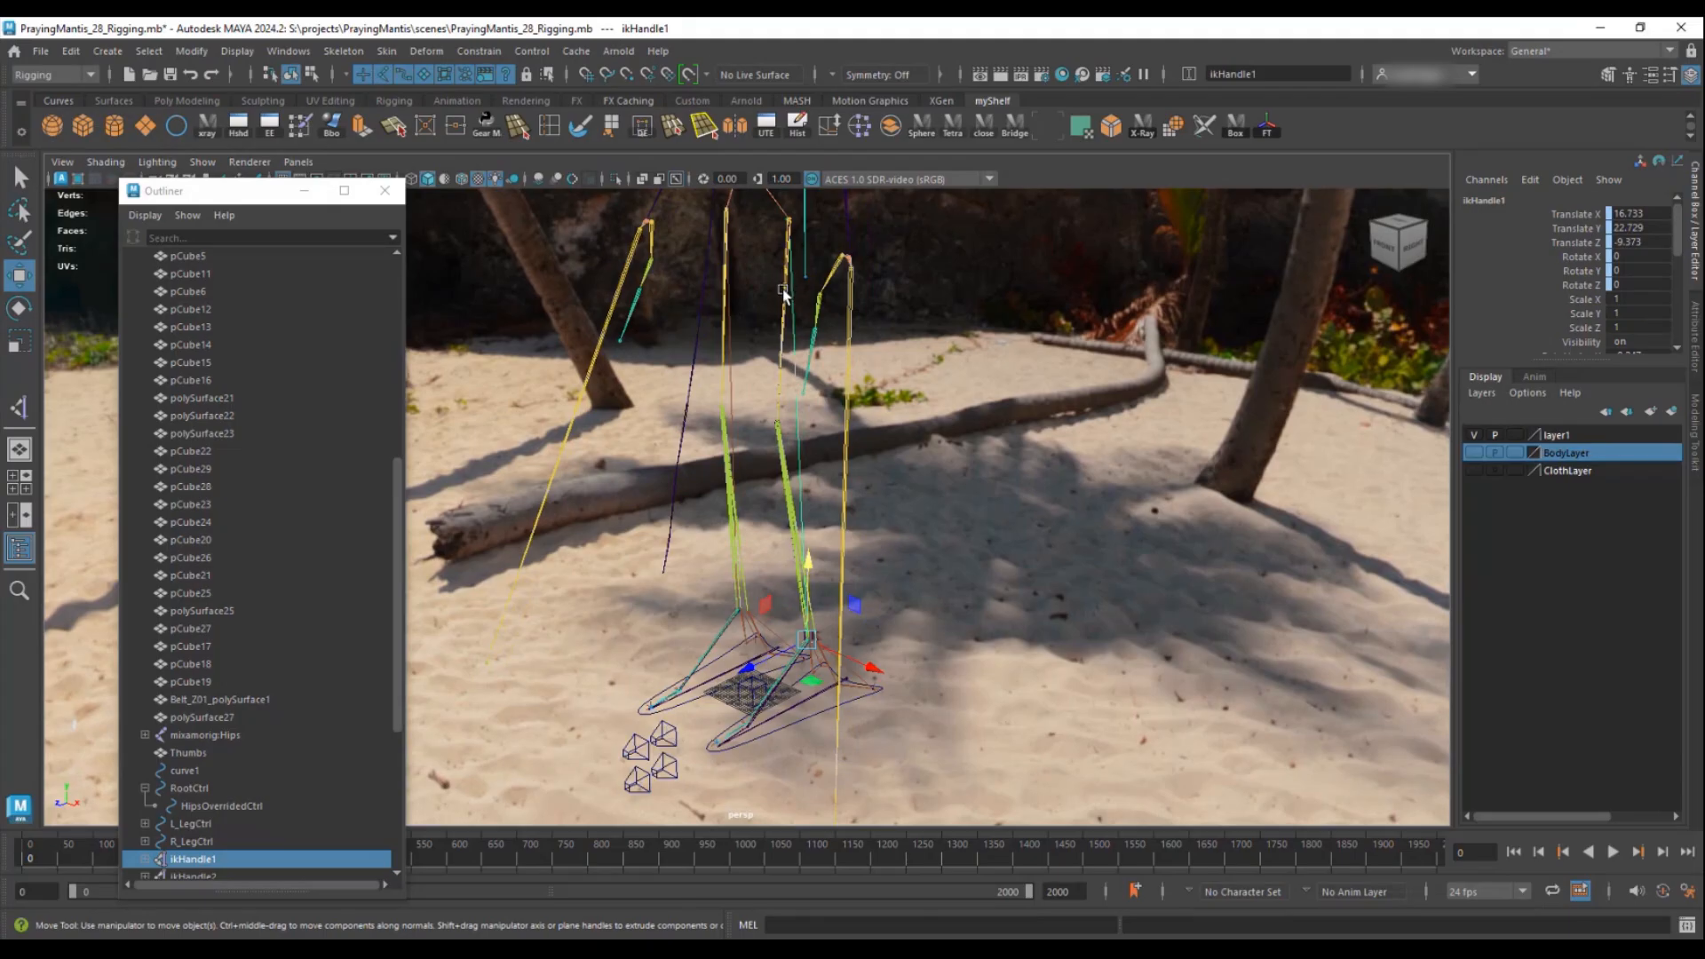
{"action": "scroll", "coordinate": [848, 315], "scroll_direction": "up", "scroll_amount": 5}
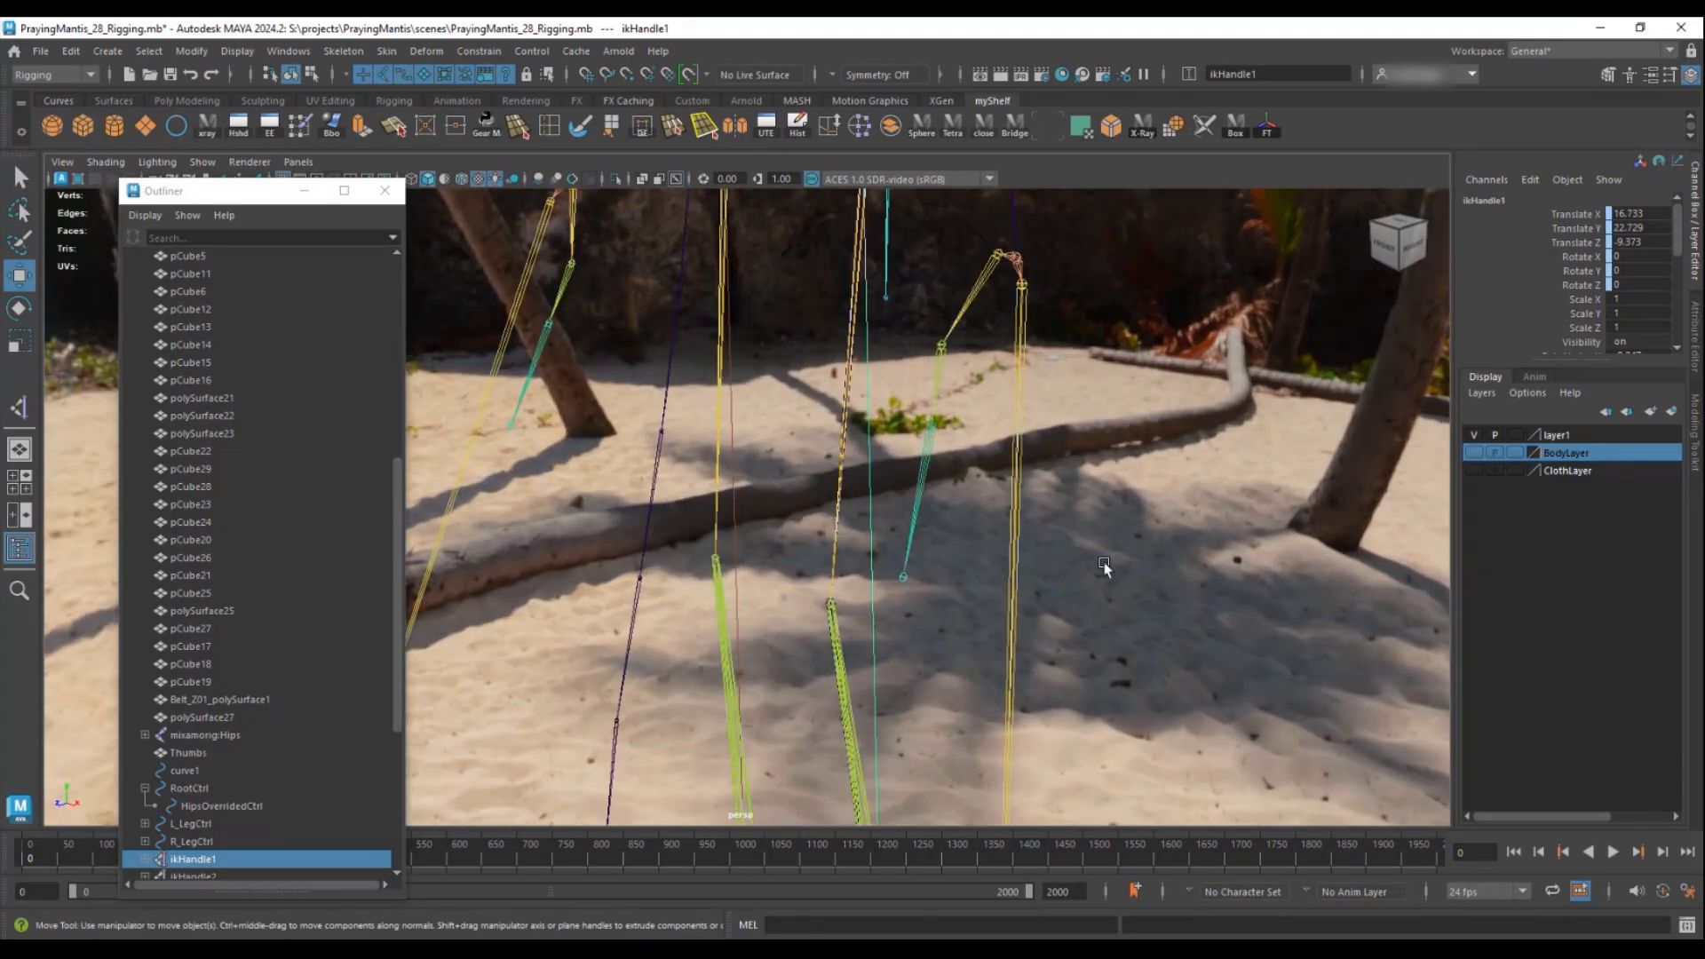
- Point-constrain curve2 to the left leg's upper-leg, lower-leg and foot joints, with maintain offset off, all axes and weight 1
{"action": "left_click", "coordinate": [837, 502]}
{"action": "scroll", "coordinate": [824, 229], "scroll_direction": "down", "scroll_amount": 2}
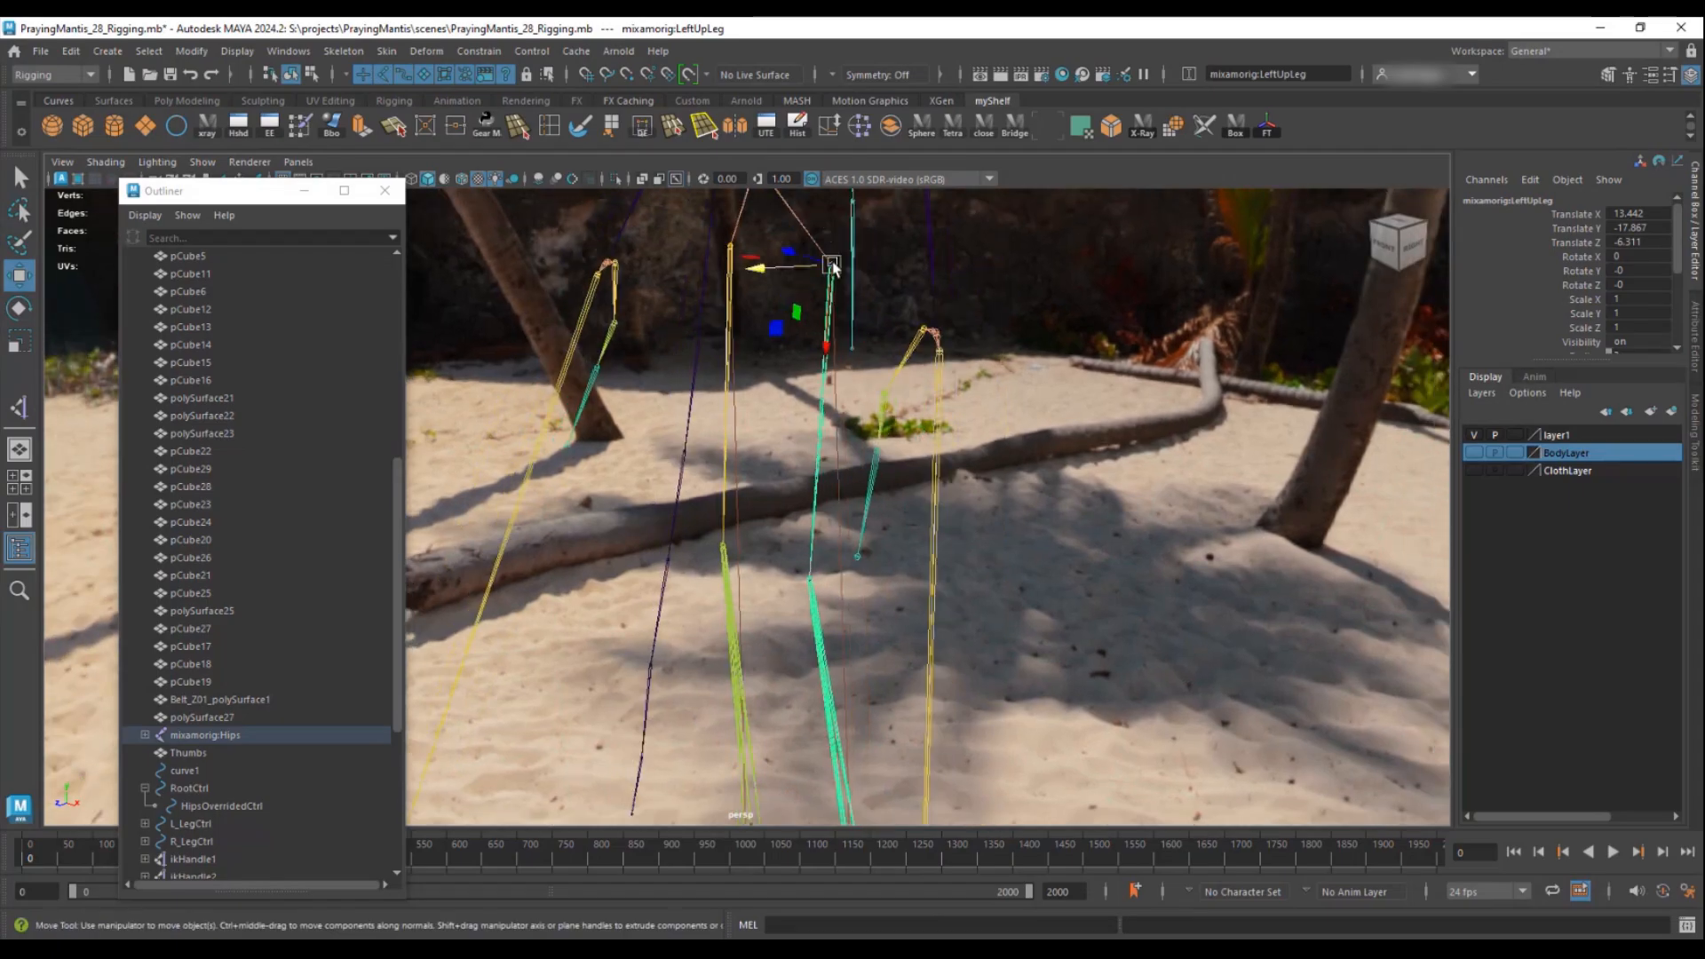
{"action": "middle_click_drag", "start_coordinate": [791, 639], "coordinate": [762, 468], "text": "alt"}
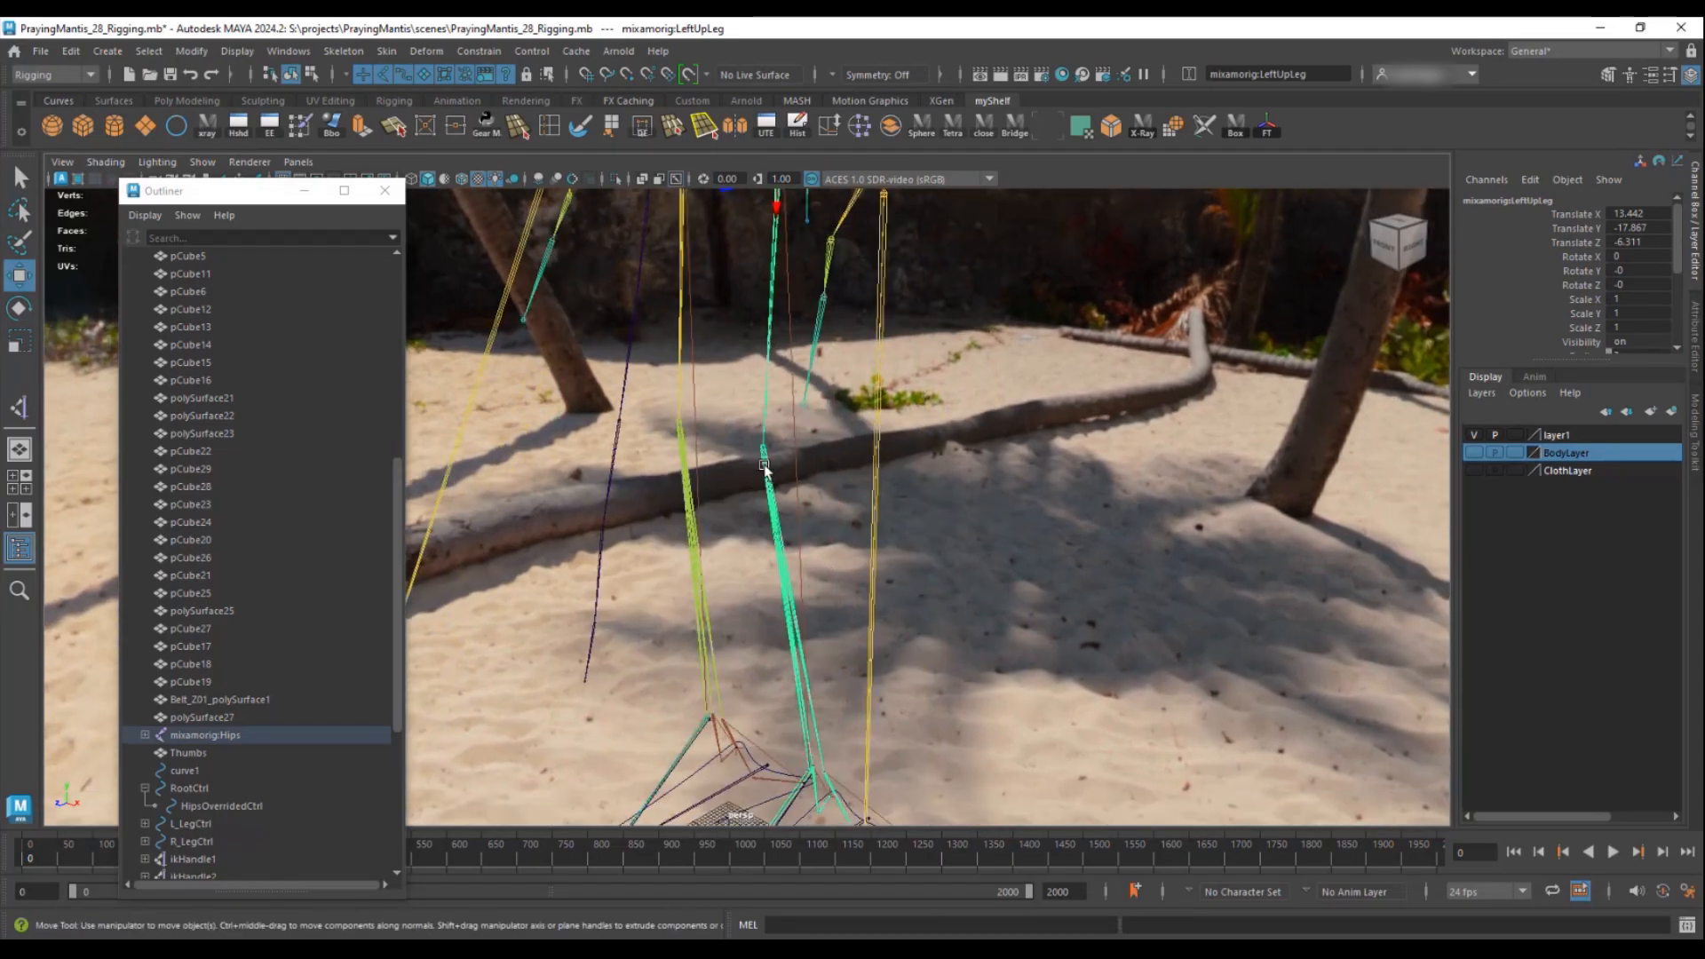
{"action": "left_click_drag", "start_coordinate": [826, 680], "coordinate": [898, 533], "text": "alt"}
{"action": "left_click", "coordinate": [785, 461]}
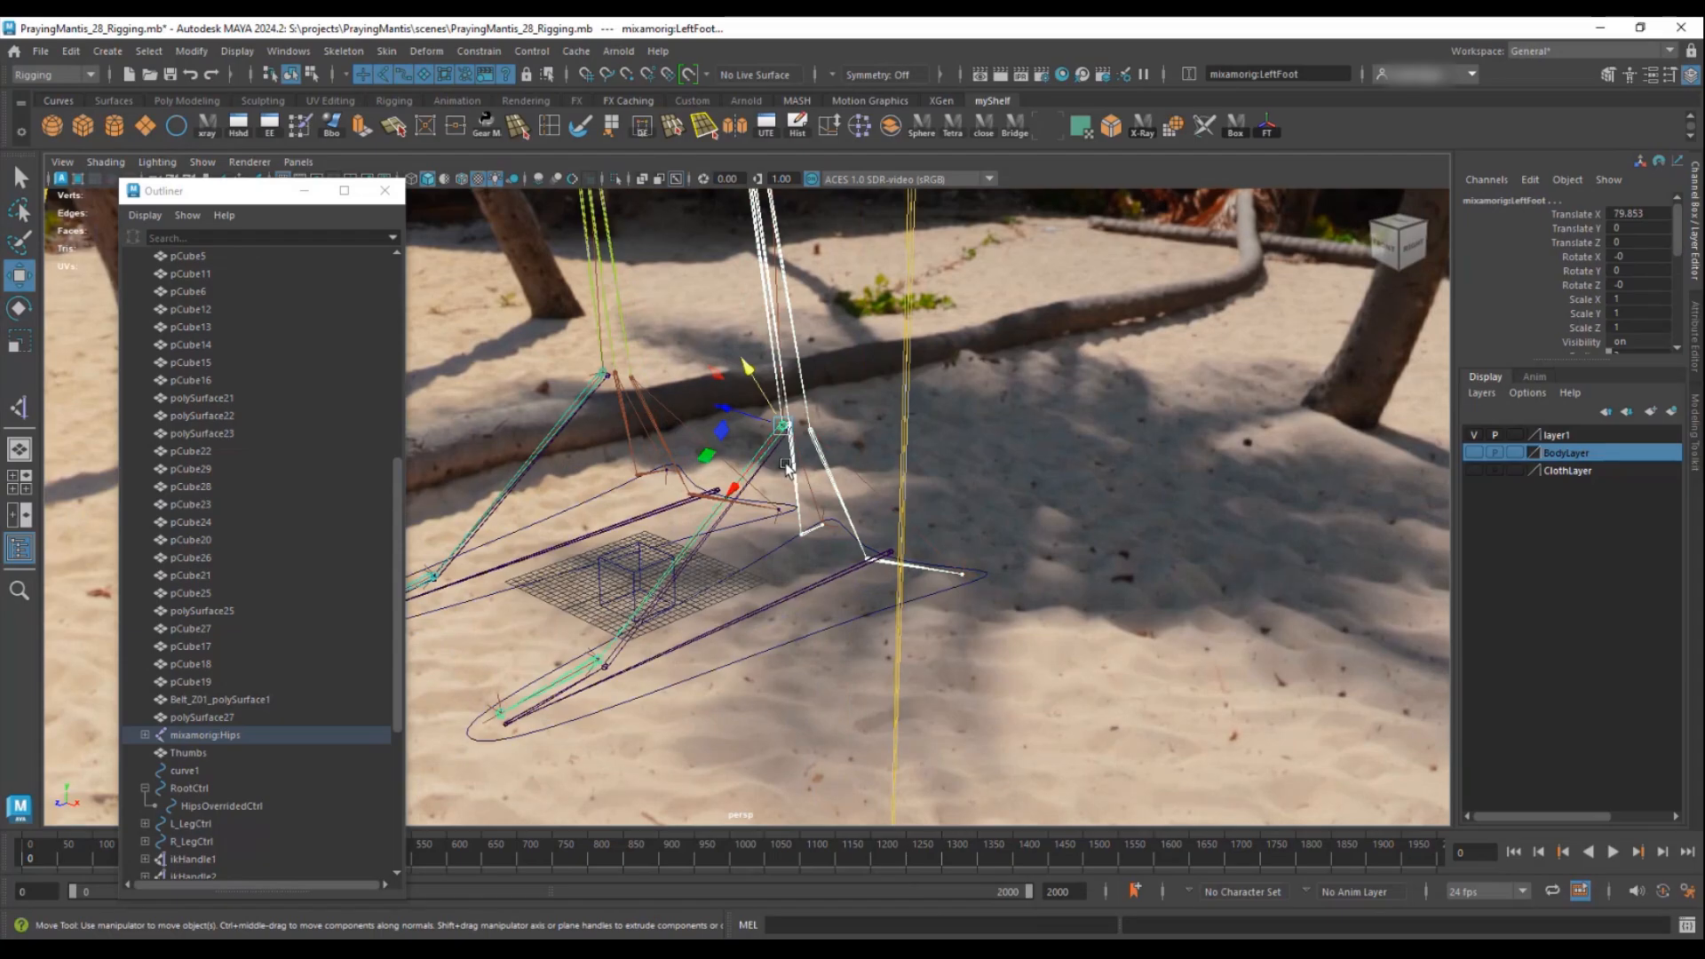
{"action": "right_click_drag", "start_coordinate": [1011, 465], "coordinate": [471, 450], "text": "alt"}
{"action": "left_click_drag", "start_coordinate": [471, 450], "coordinate": [556, 487], "text": "alt"}
{"action": "right_click_drag", "start_coordinate": [556, 488], "coordinate": [625, 511], "text": "alt"}
{"action": "mouse_move", "coordinate": [625, 511]}
{"action": "left_mouse_down", "text": "alt"}
{"action": "mouse_move", "coordinate": [686, 536]}
{"action": "mouse_move", "coordinate": [629, 479]}
{"action": "left_mouse_up", "text": "alt"}
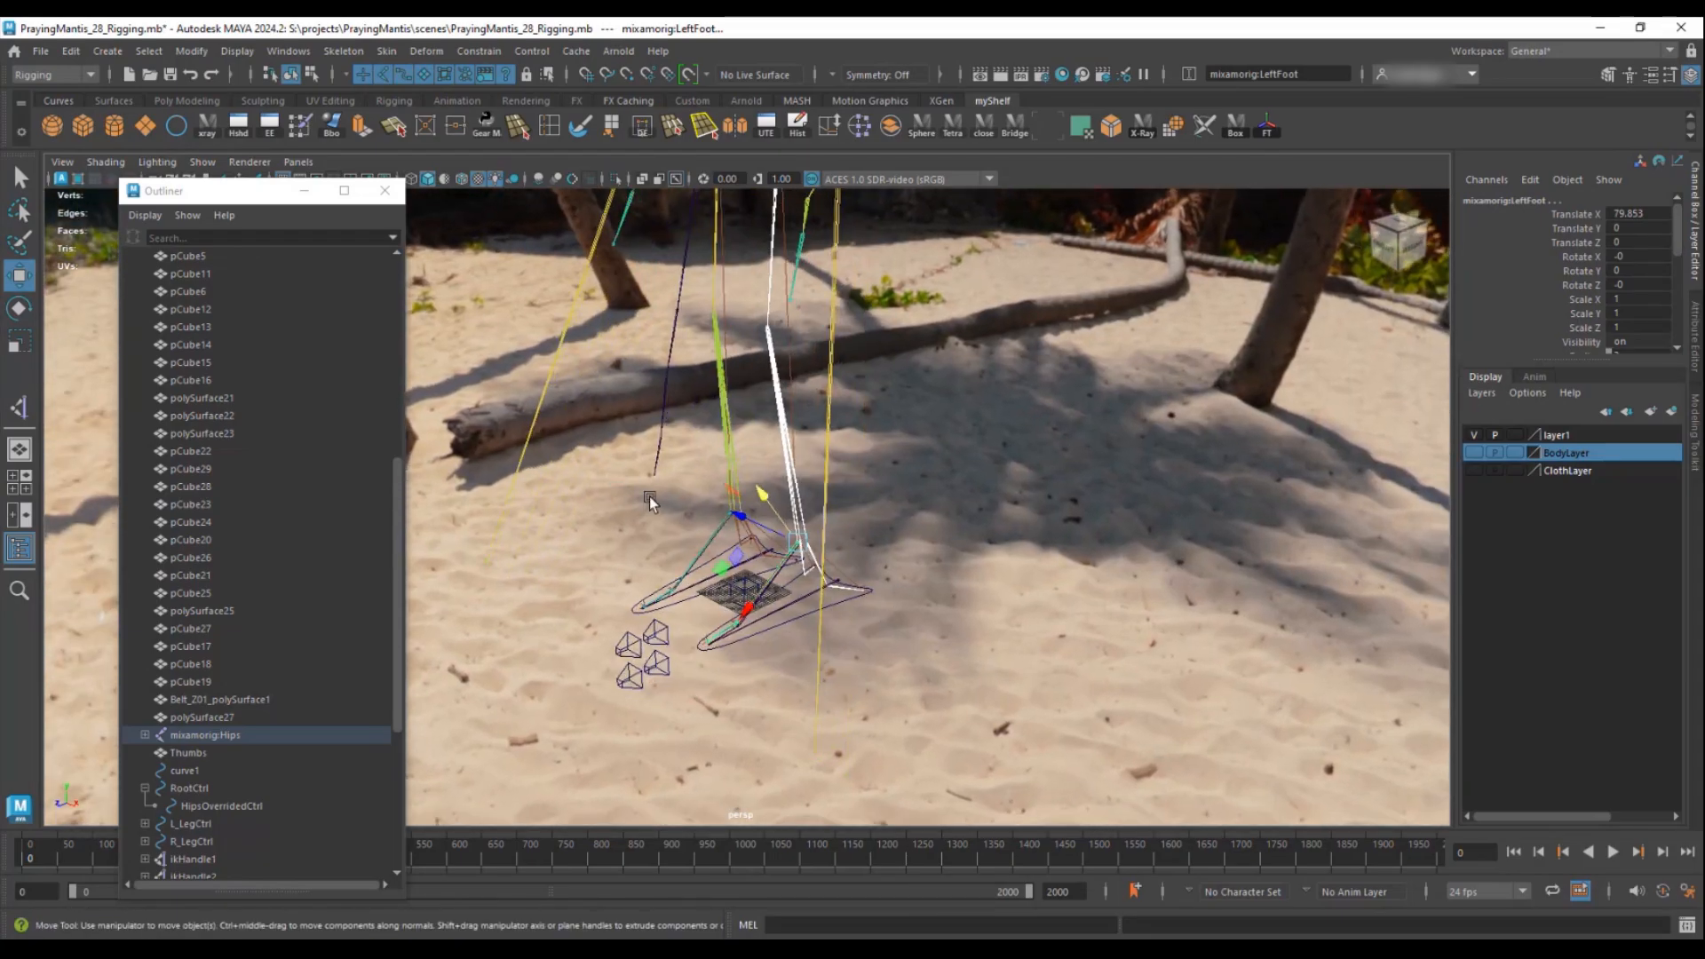
{"action": "left_click", "coordinate": [664, 629]}
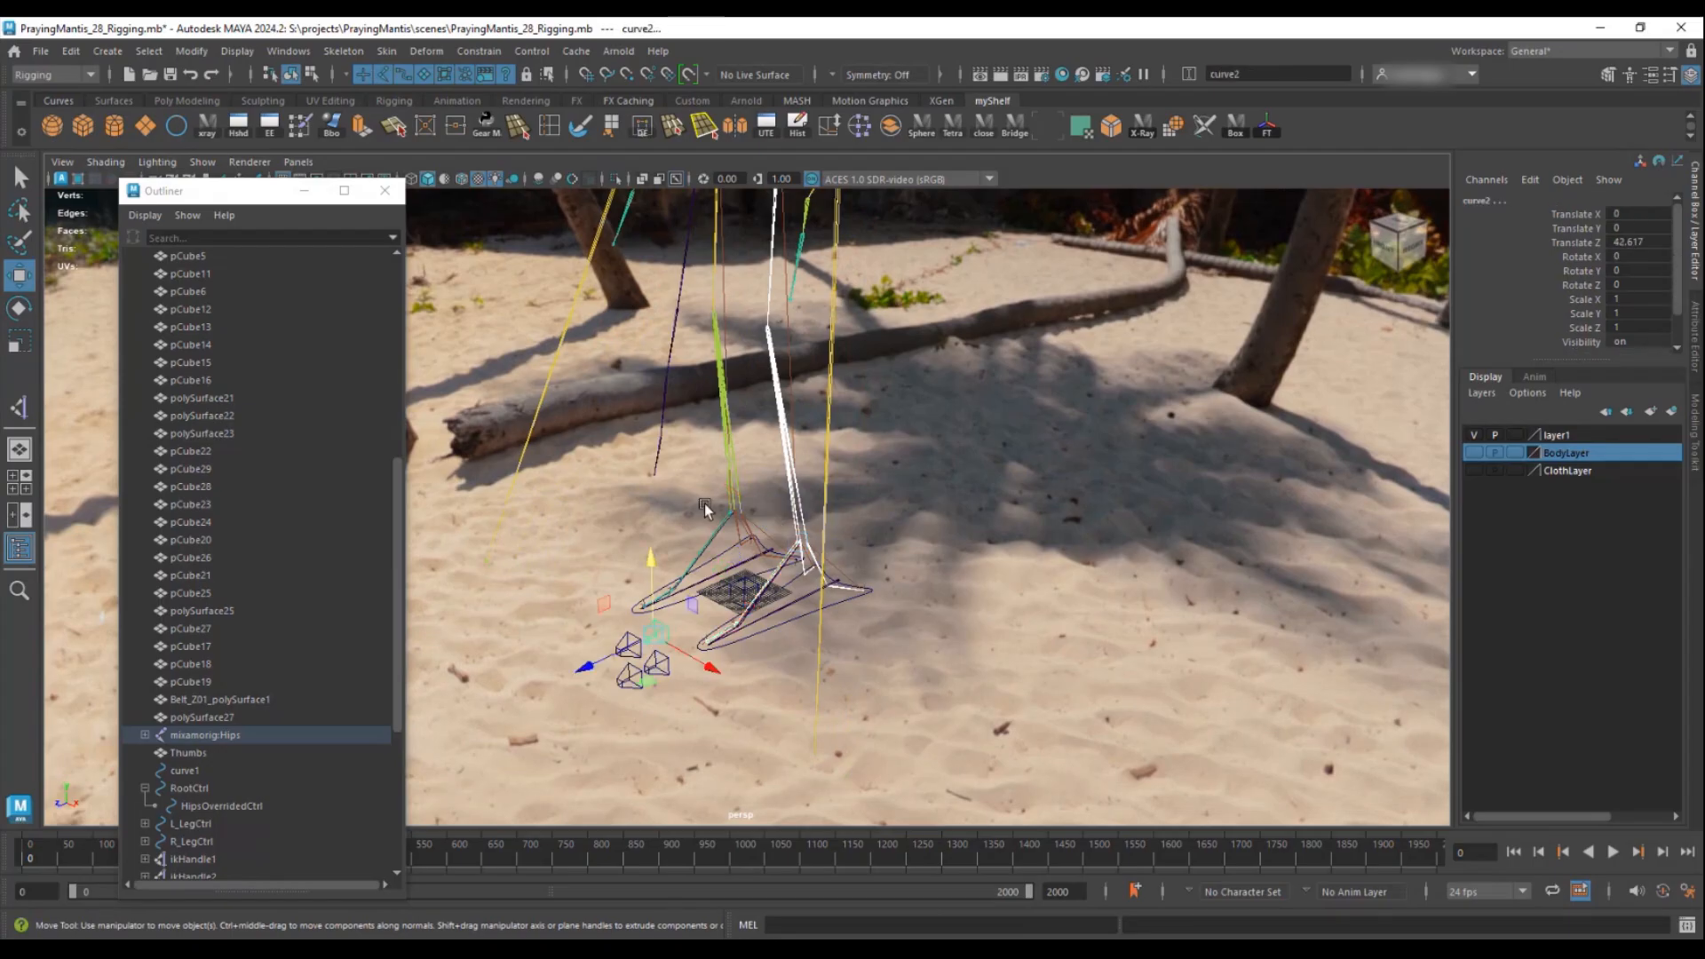
{"action": "left_click_drag", "start_coordinate": [705, 504], "coordinate": [729, 380], "text": "alt"}
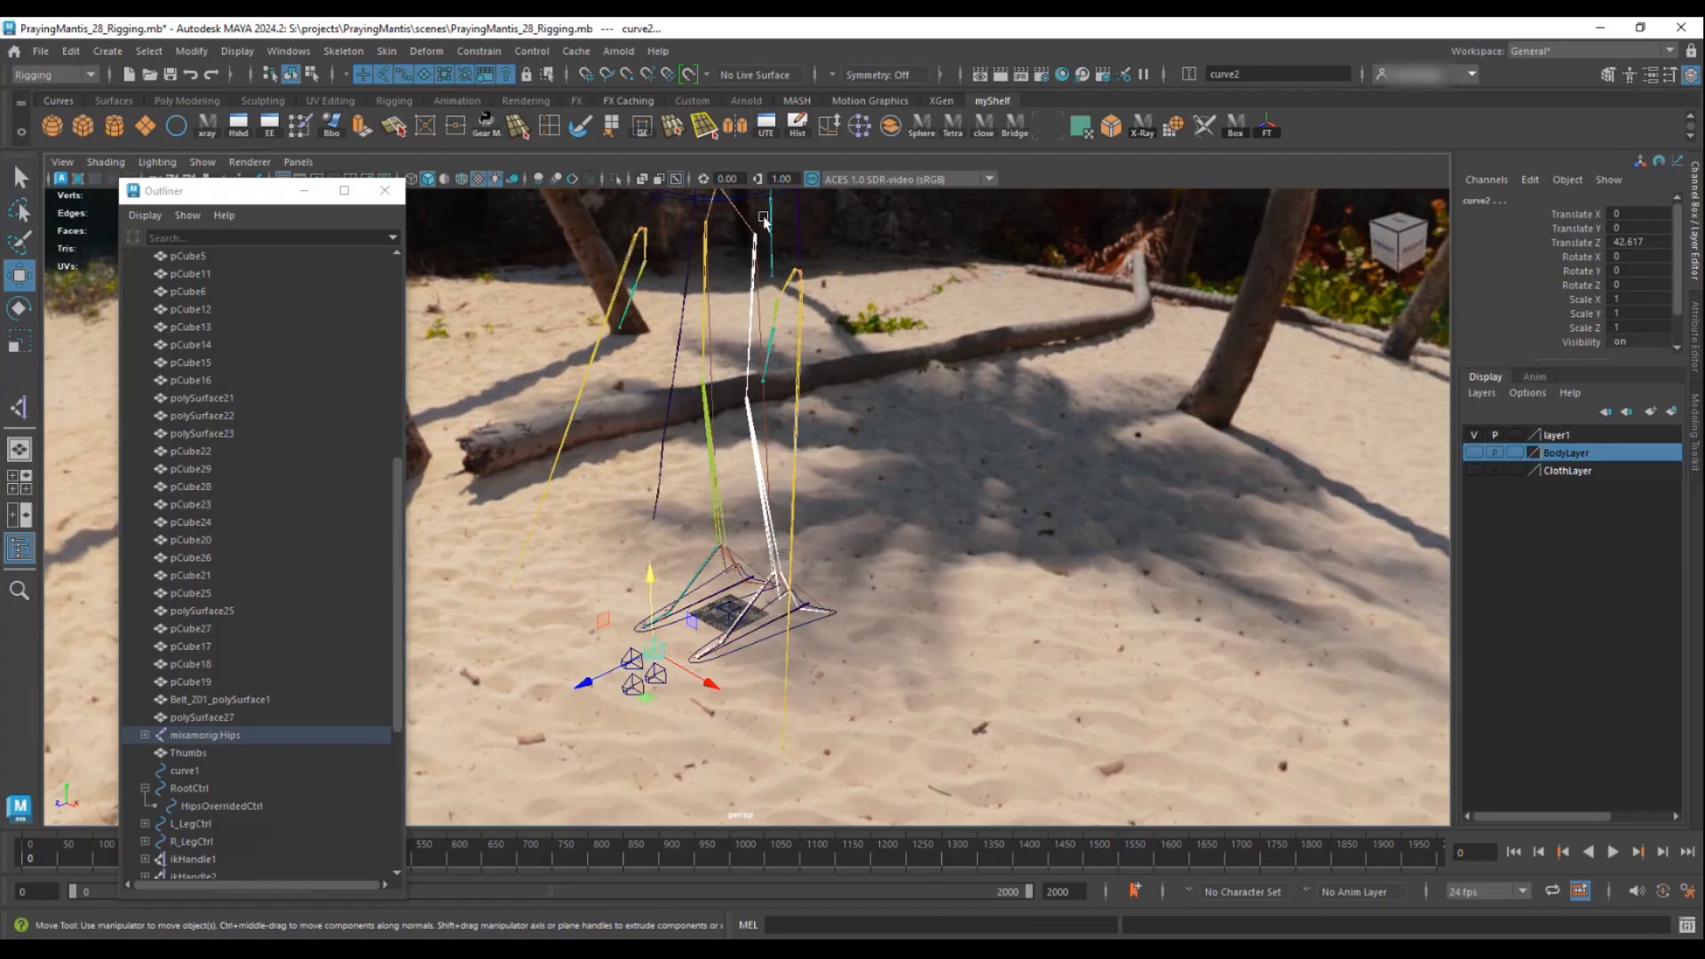
{"action": "left_click", "coordinate": [494, 53]}
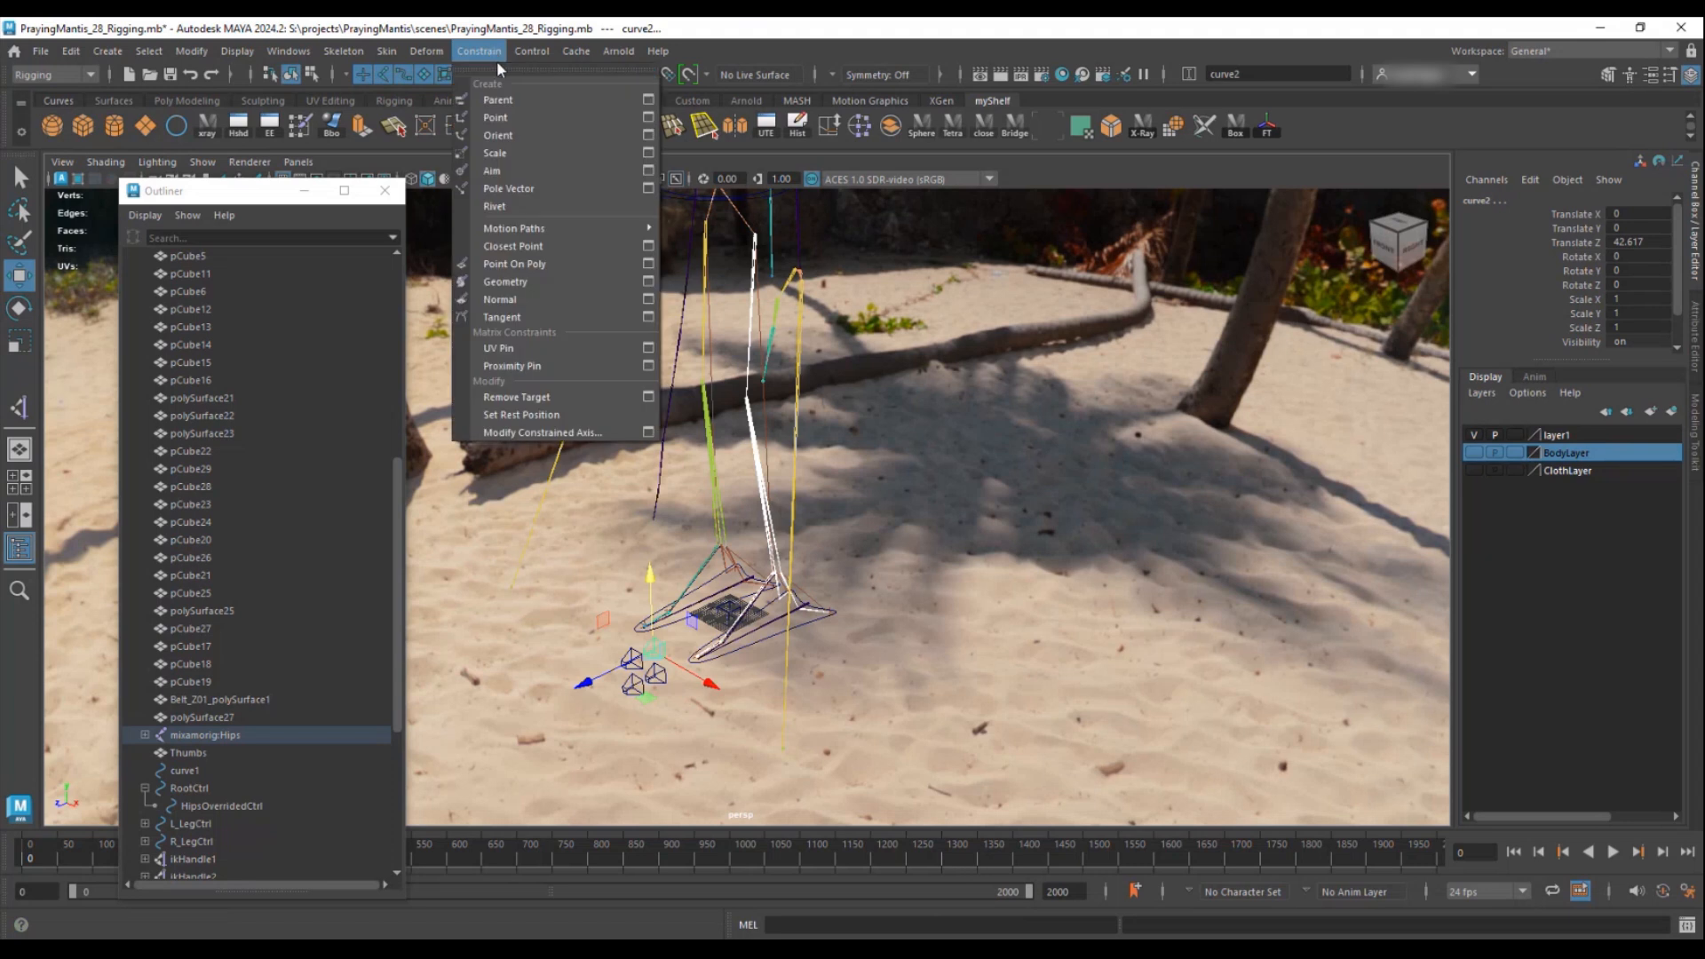
{"action": "left_click", "coordinate": [650, 118]}
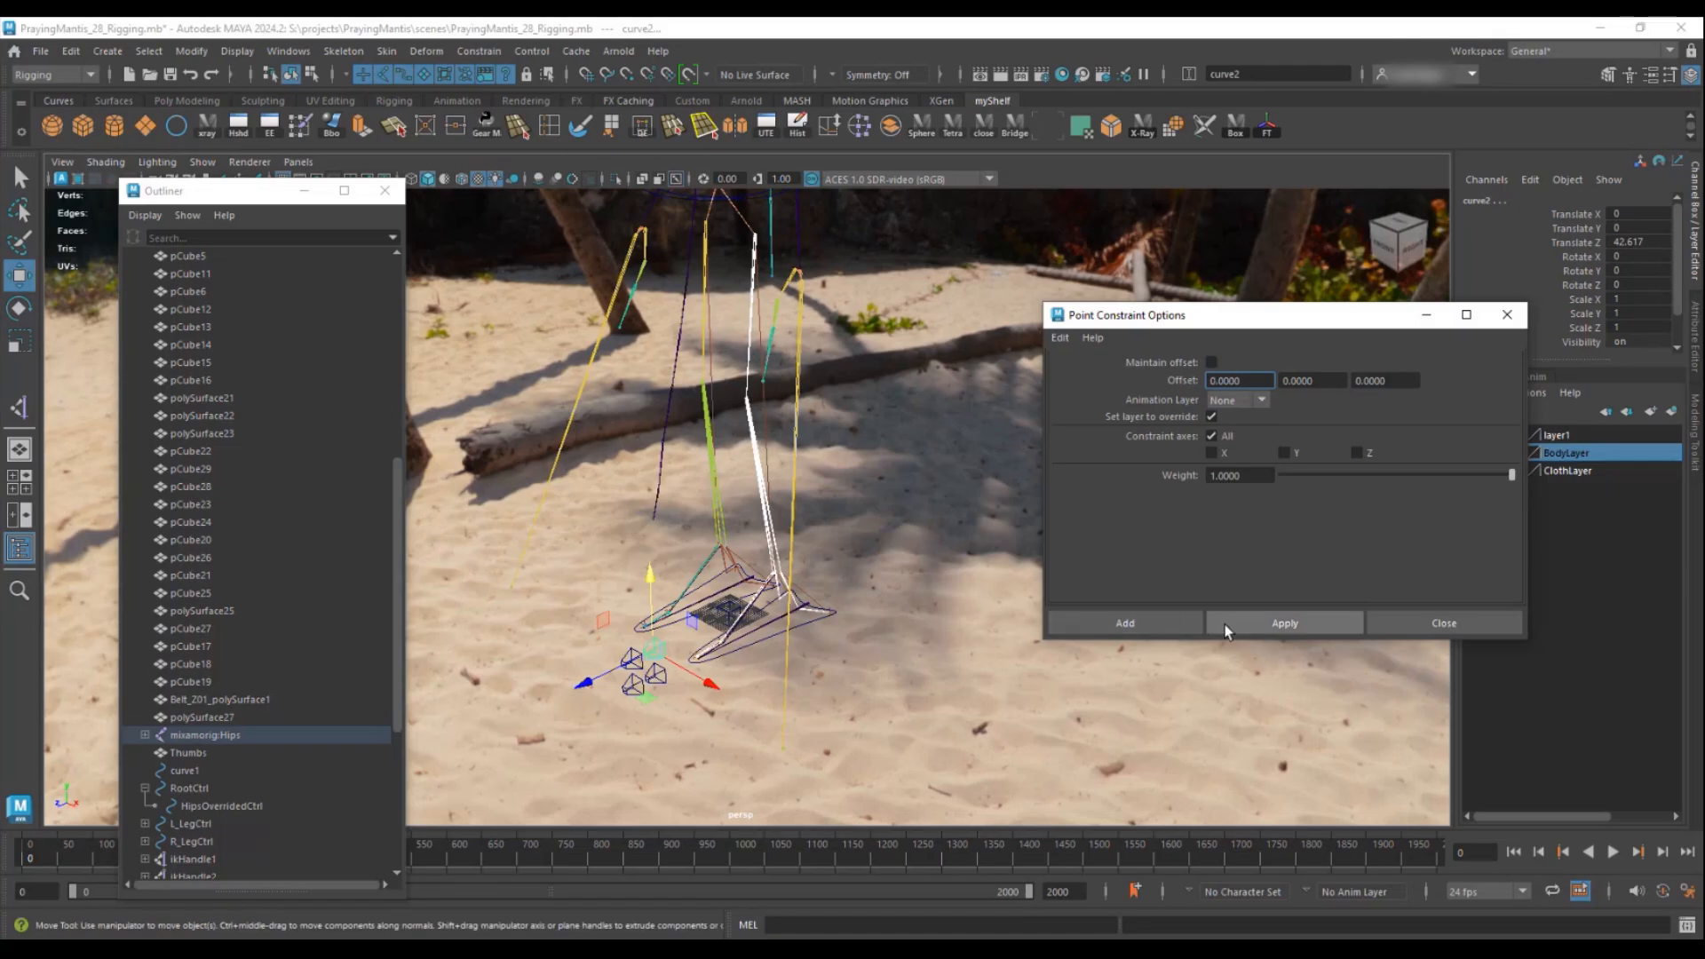
{"action": "left_click", "coordinate": [1159, 621]}
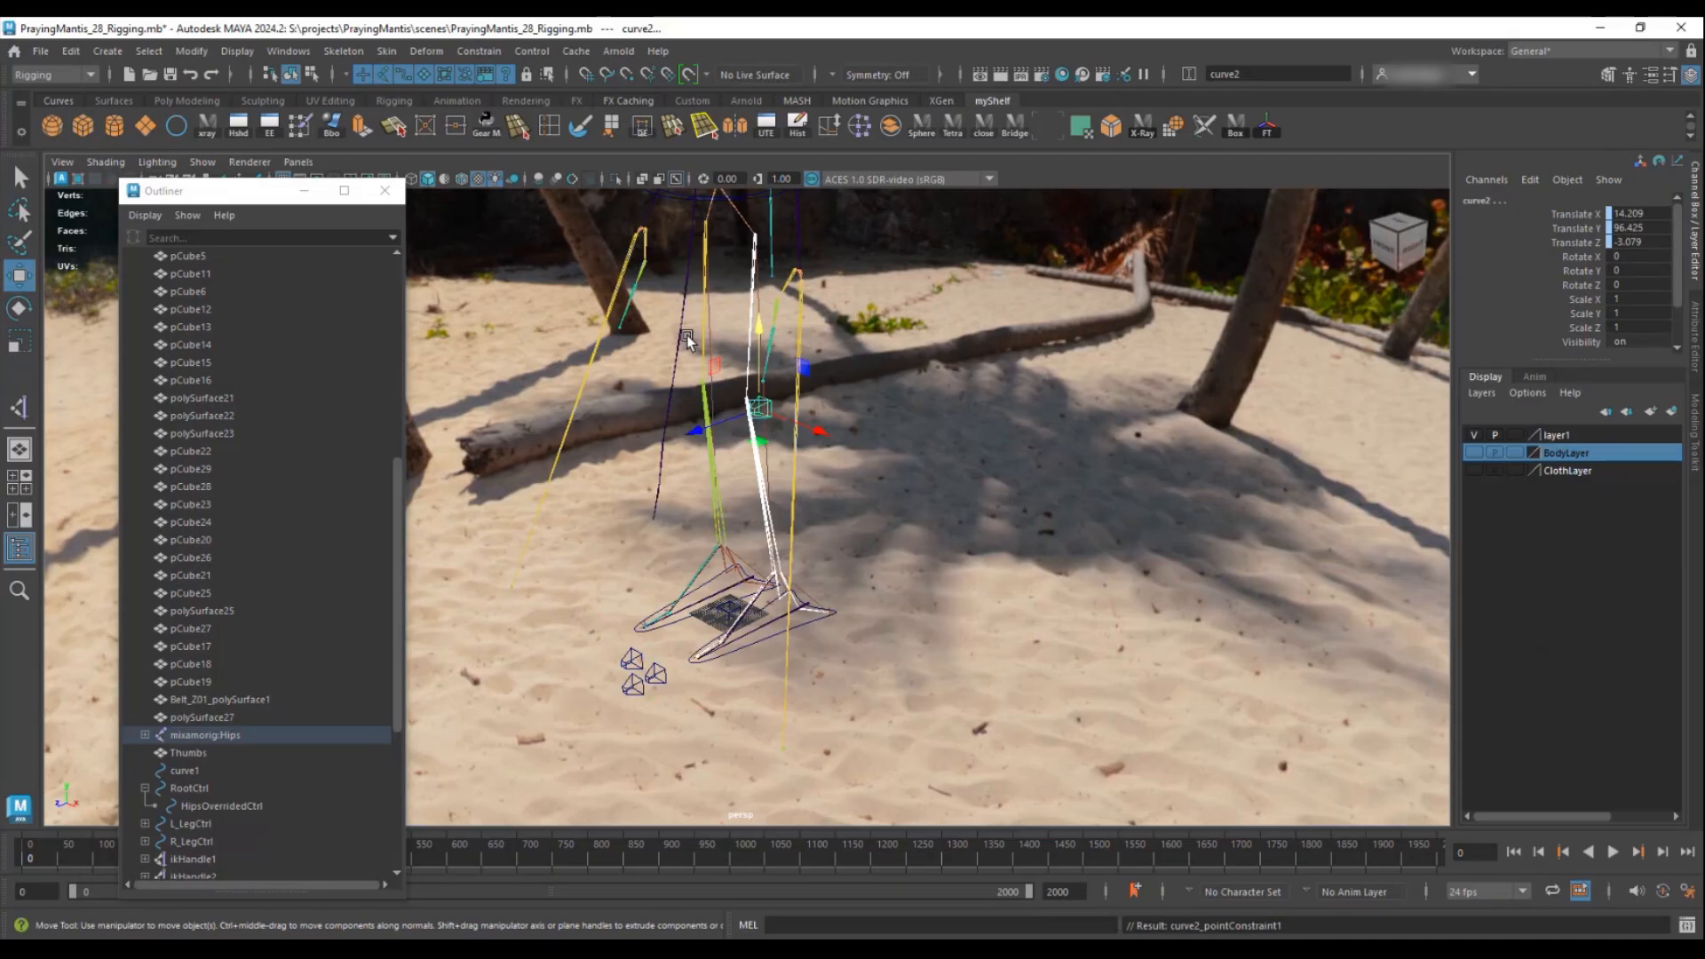
- Point-constrain curve3 to the right leg's upper-leg, lower-leg and foot joints
{"action": "left_click", "coordinate": [704, 240]}
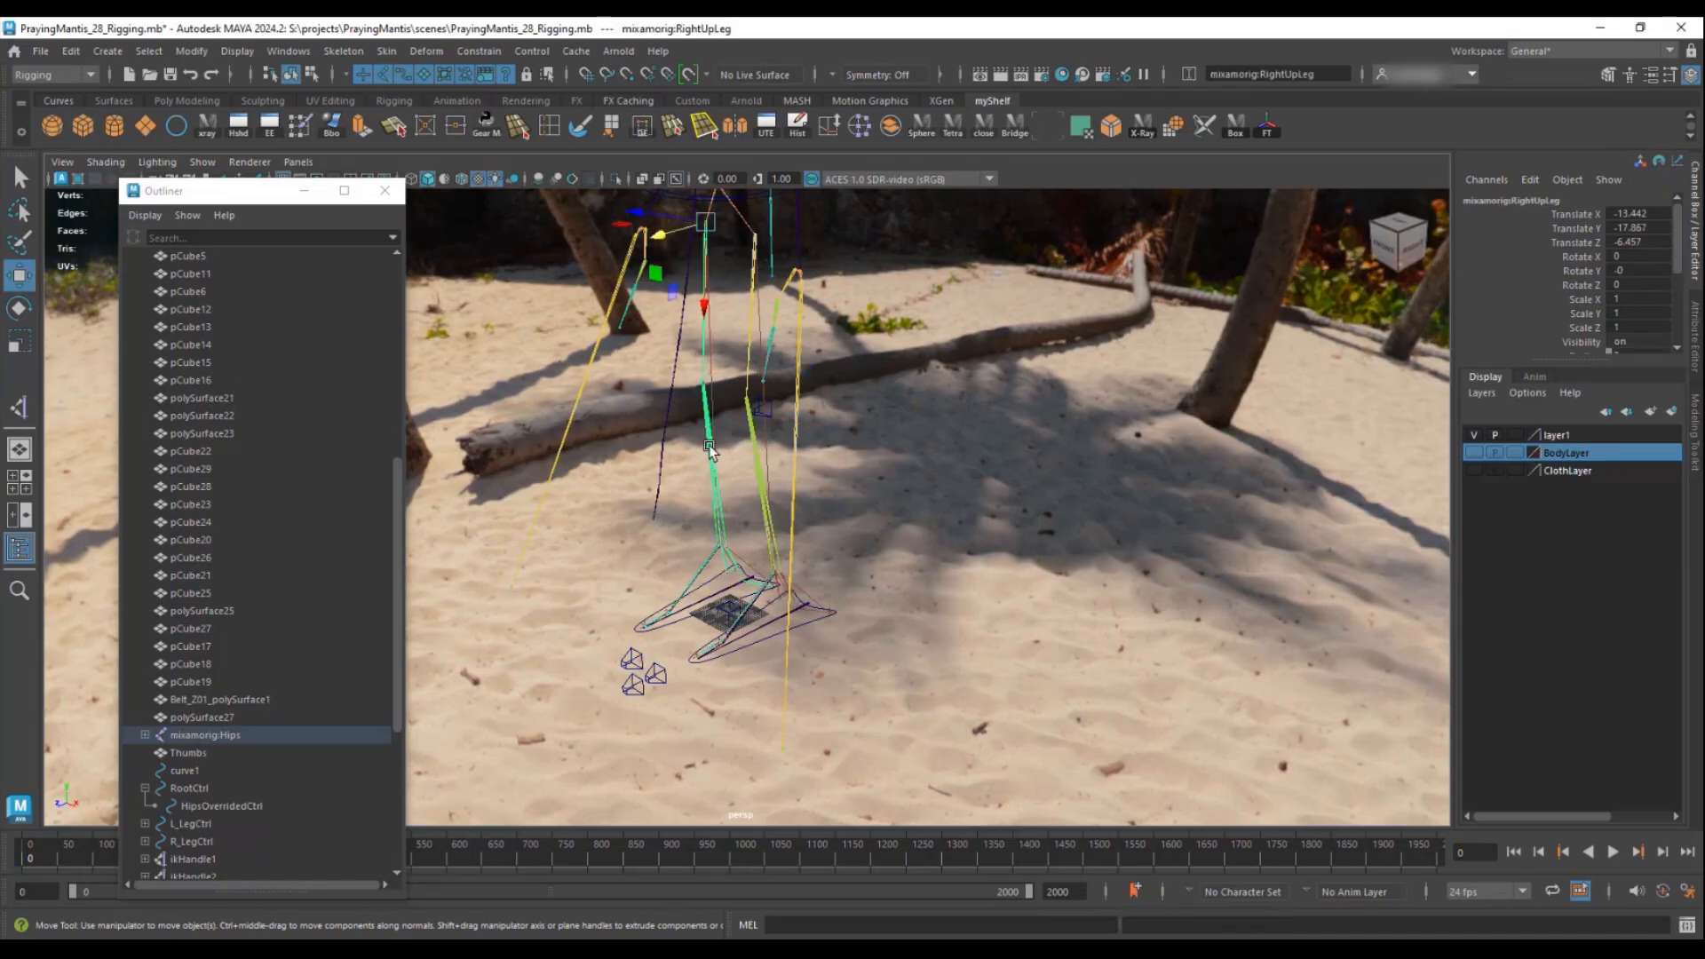
{"action": "right_click_drag", "start_coordinate": [727, 507], "coordinate": [999, 549], "text": "alt"}
{"action": "middle_click_drag", "start_coordinate": [728, 593], "coordinate": [828, 496], "text": "alt"}
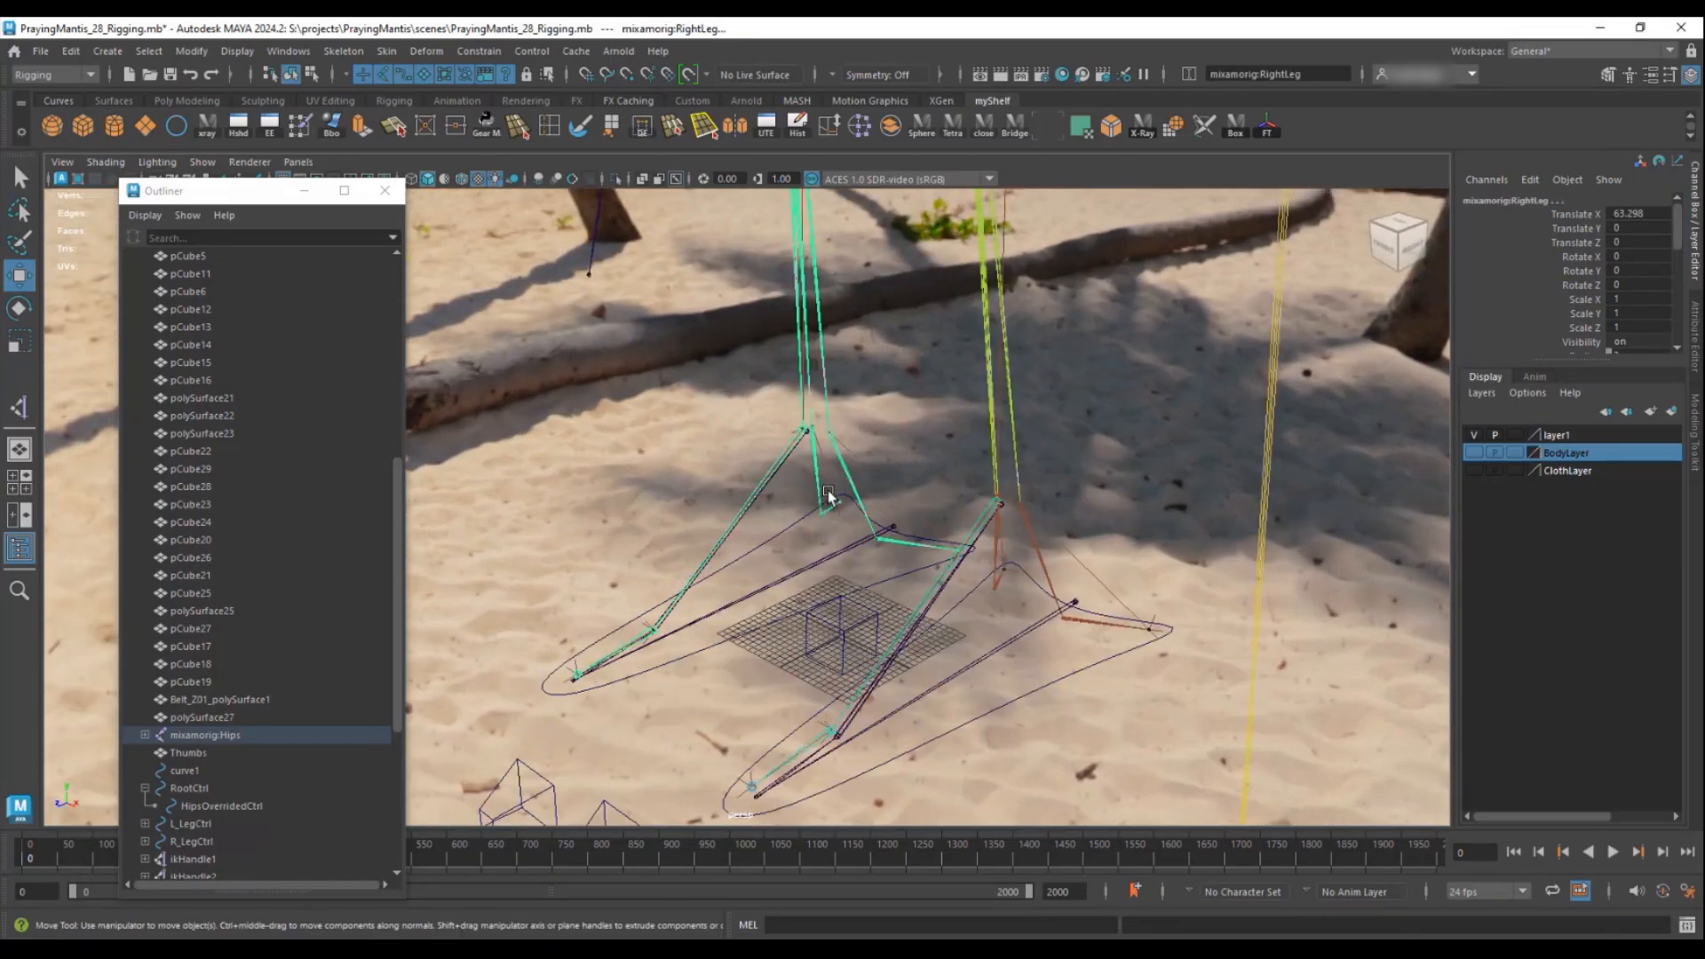
{"action": "left_click", "coordinate": [775, 460]}
{"action": "scroll", "coordinate": [710, 533], "scroll_direction": "down", "scroll_amount": 5}
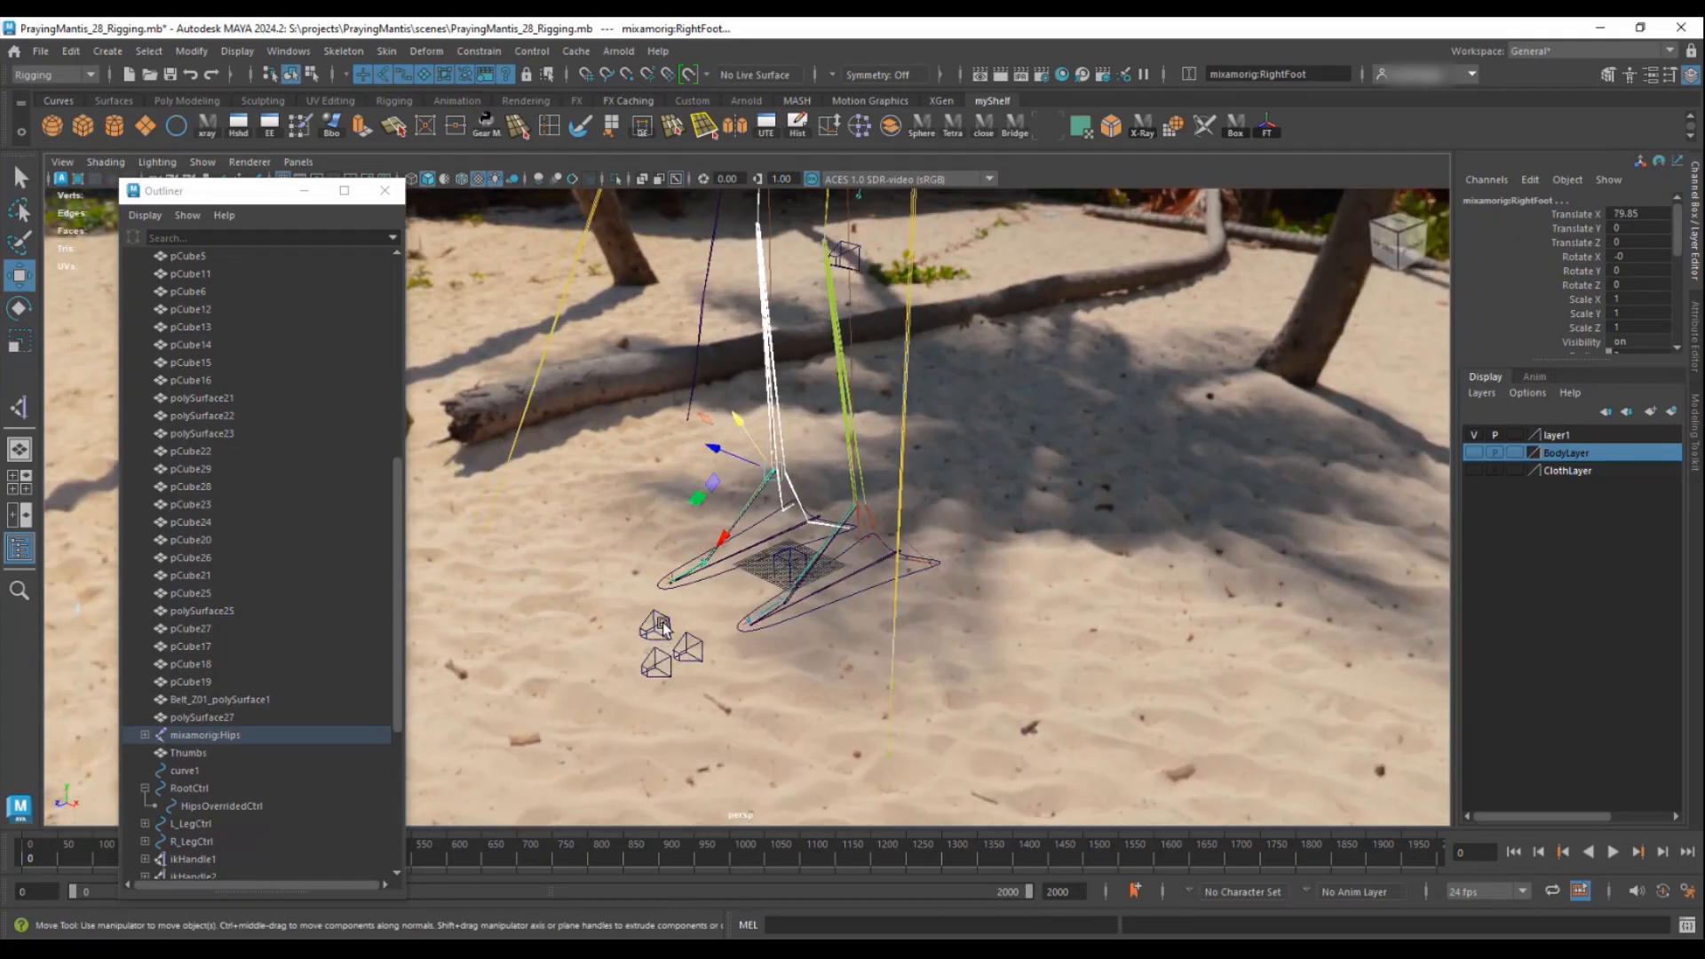
{"action": "left_click_drag", "start_coordinate": [947, 604], "coordinate": [954, 602], "text": "alt"}
{"action": "scroll", "coordinate": [899, 476], "scroll_direction": "down", "scroll_amount": 3}
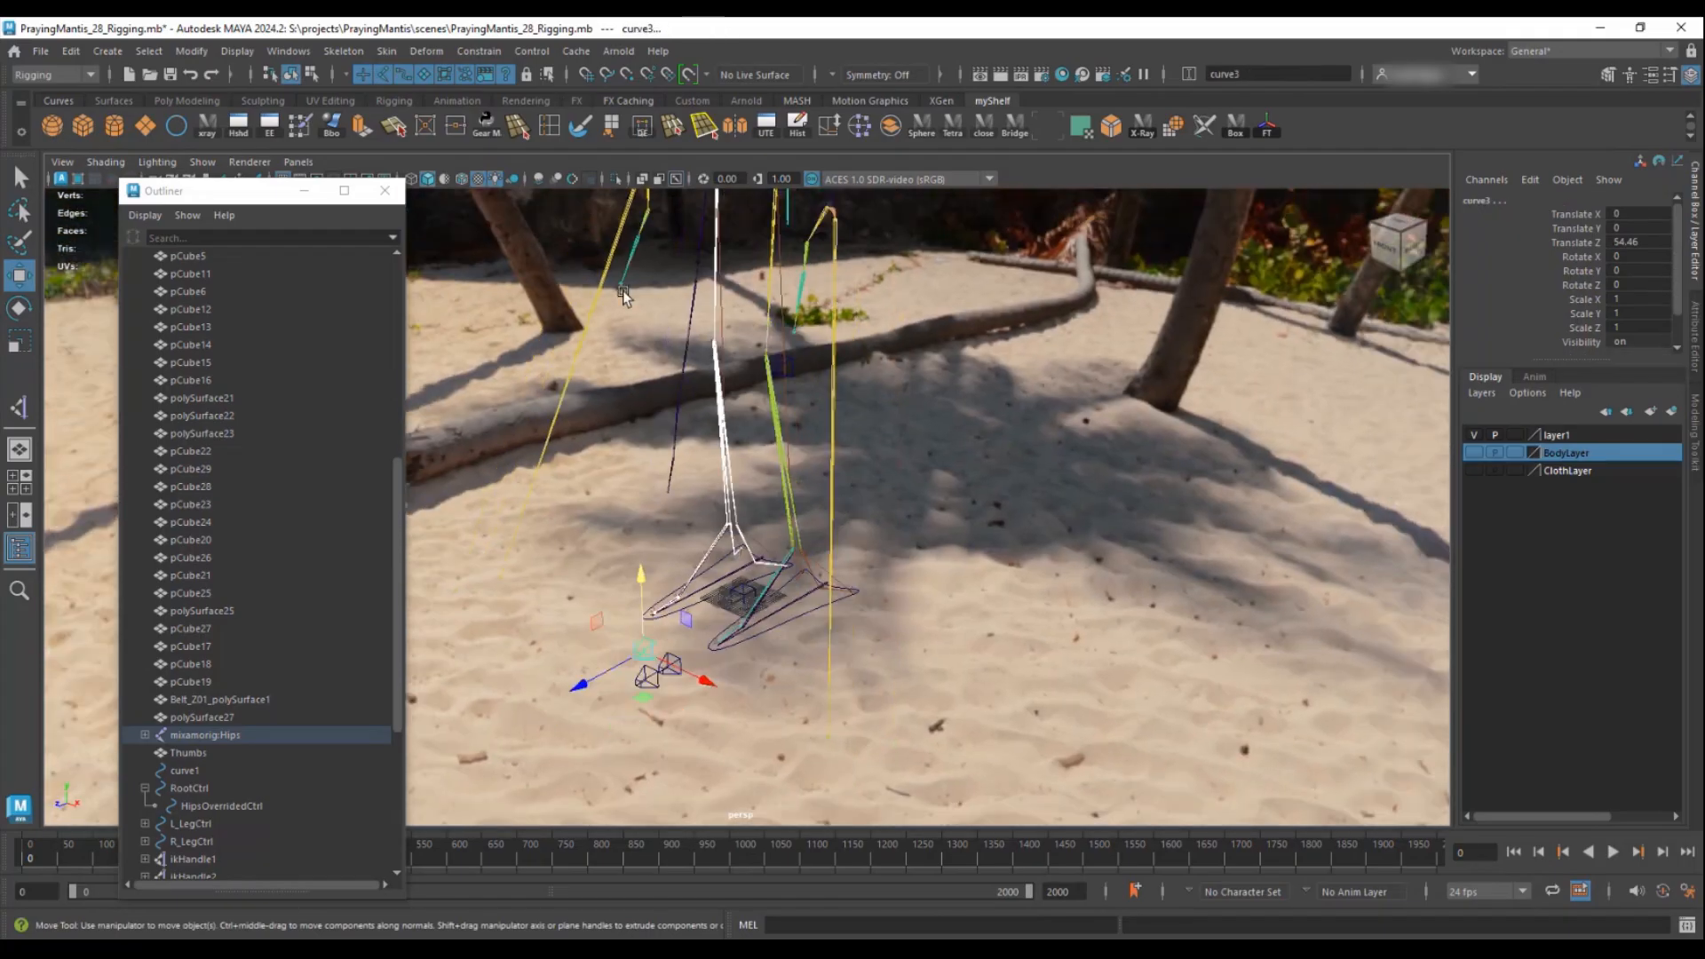
{"action": "left_click", "coordinate": [494, 55]}
{"action": "left_click", "coordinate": [494, 100]}
- Examine the placement of curve2 and curve3 beside the left and right knee joints from several angles
{"action": "left_click_drag", "start_coordinate": [794, 339], "coordinate": [732, 487], "text": "alt"}
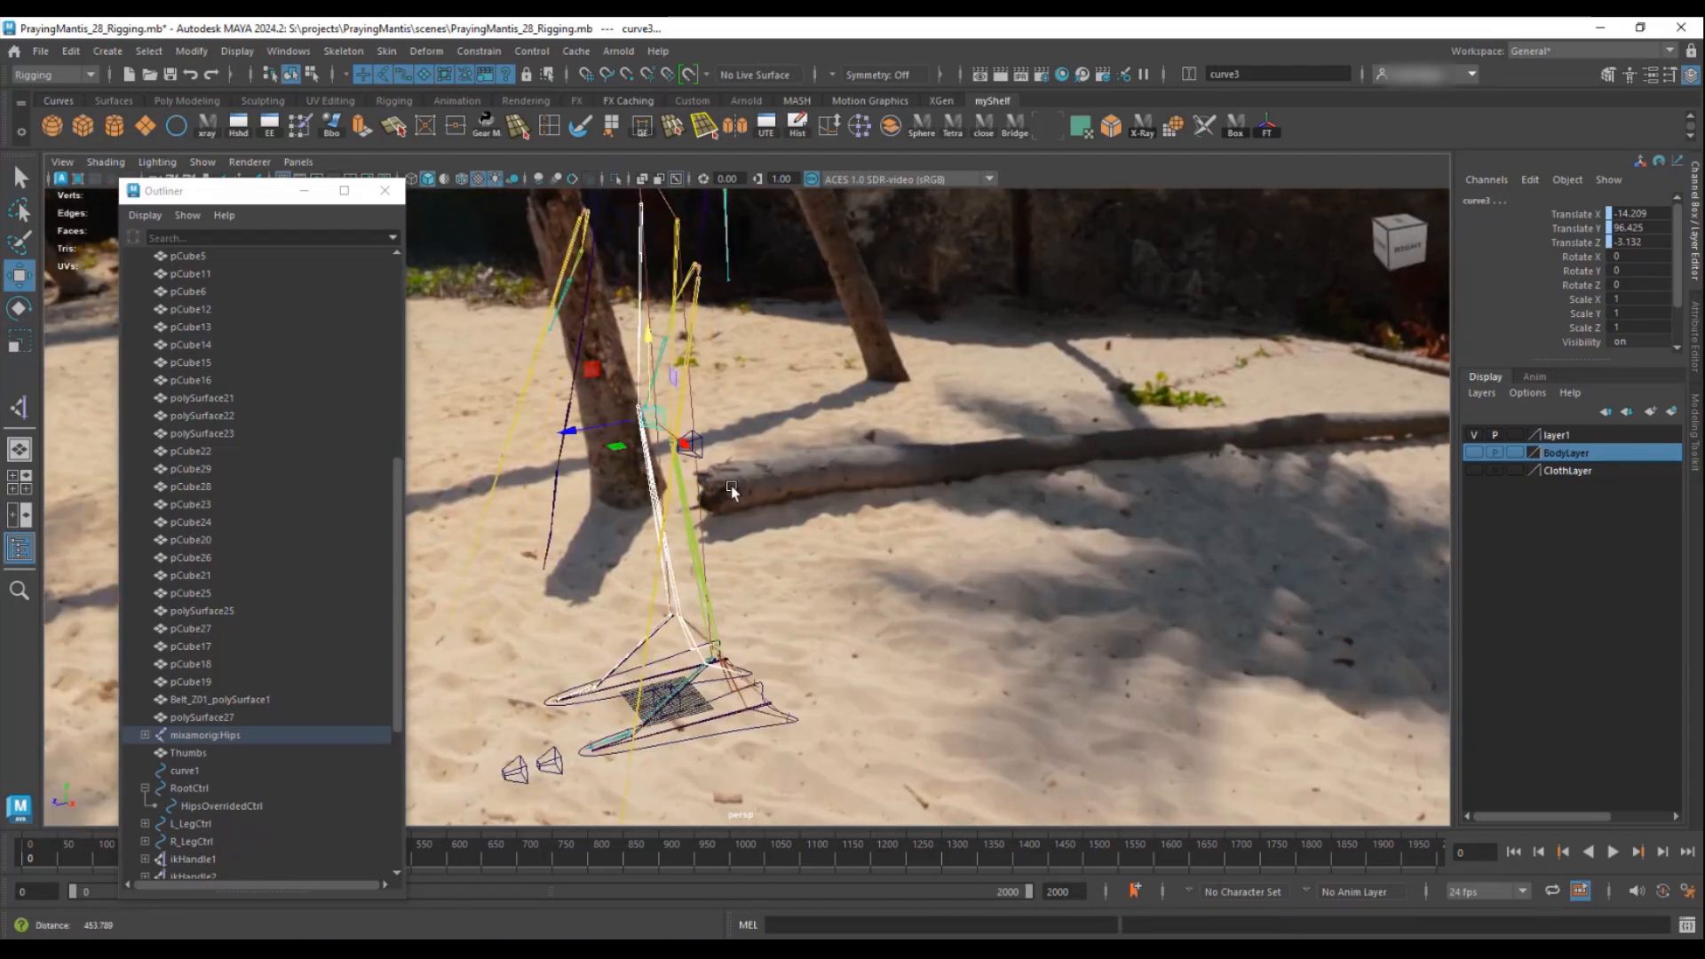
{"action": "middle_click_drag", "start_coordinate": [732, 486], "coordinate": [876, 495], "text": "alt"}
{"action": "scroll", "coordinate": [876, 495], "scroll_direction": "up", "scroll_amount": 3}
{"action": "left_click_drag", "start_coordinate": [871, 501], "coordinate": [1111, 579], "text": "alt"}
{"action": "middle_click_drag", "start_coordinate": [953, 464], "coordinate": [951, 544], "text": "alt"}
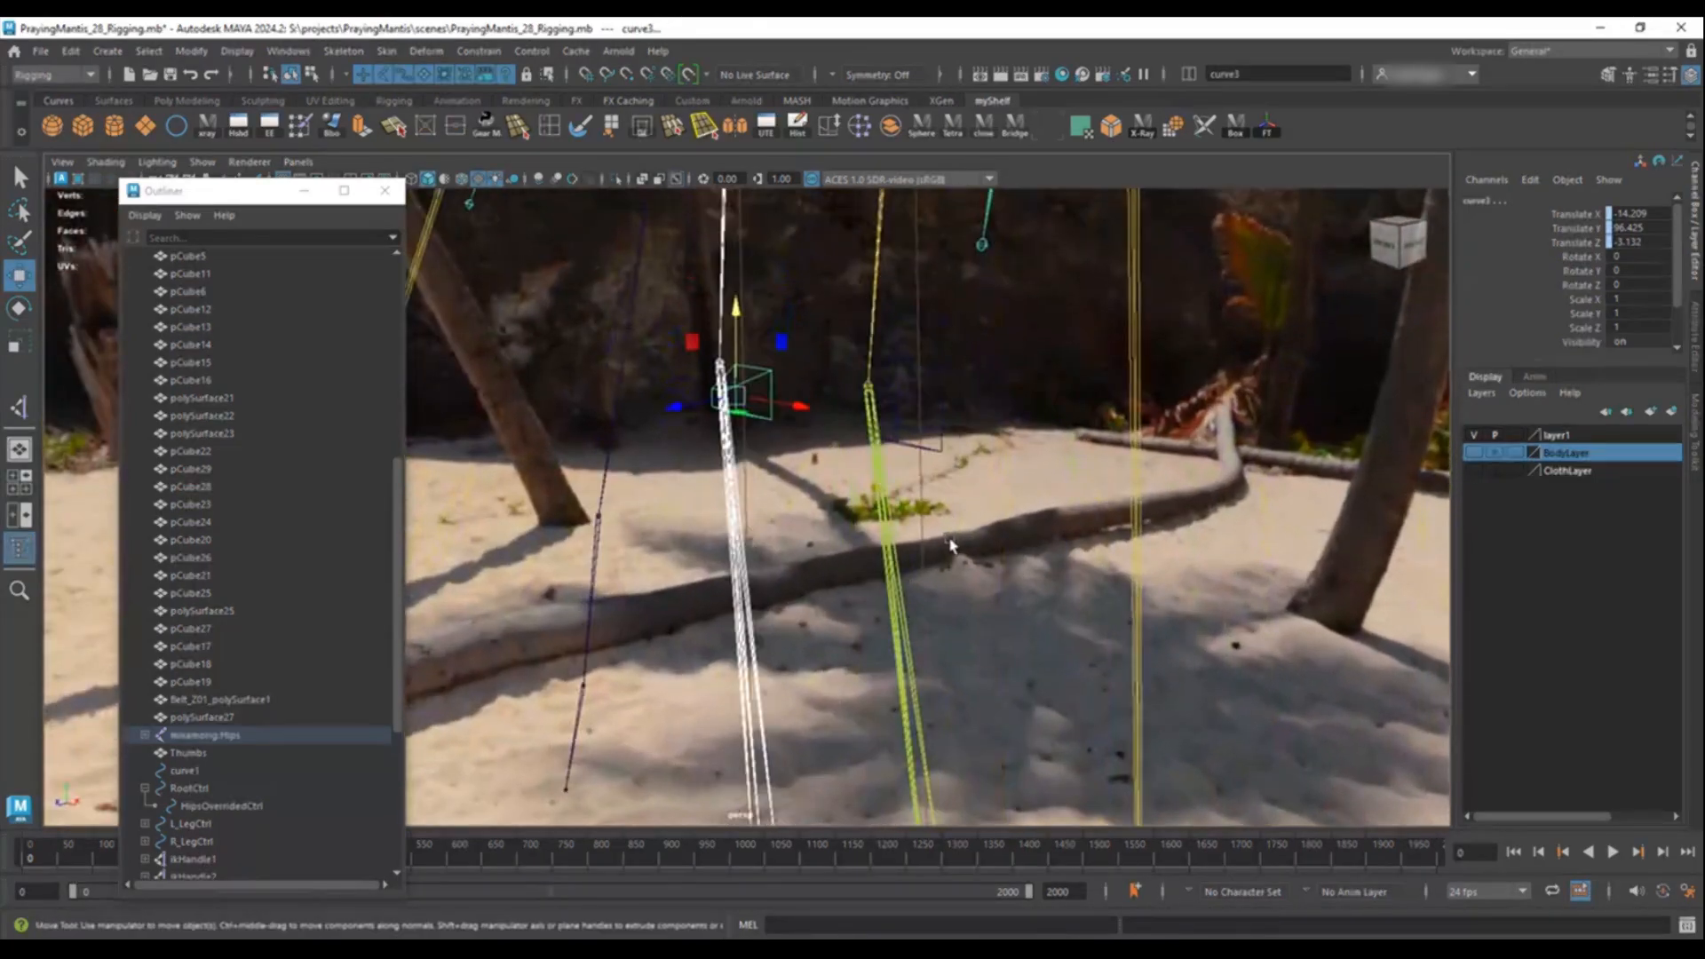
{"action": "left_click_drag", "start_coordinate": [924, 524], "coordinate": [966, 497], "text": "alt"}
{"action": "scroll", "coordinate": [969, 482], "scroll_direction": "up", "scroll_amount": 3}
{"action": "left_click", "coordinate": [931, 373]}
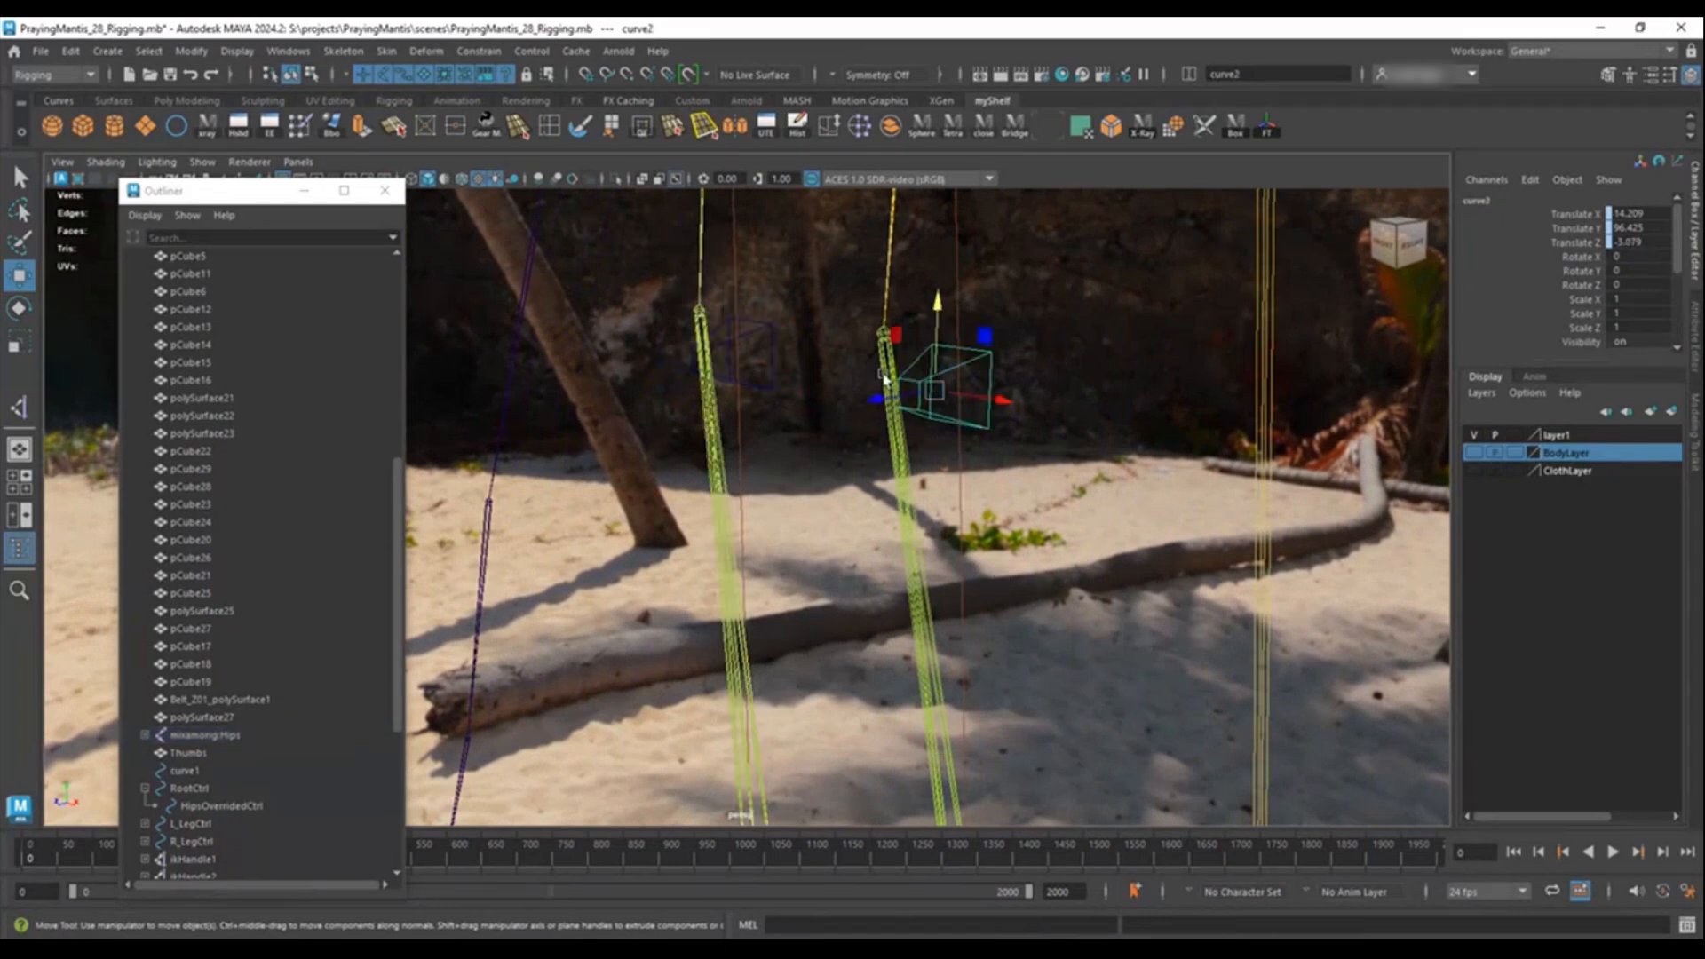
{"action": "left_click_drag", "start_coordinate": [773, 362], "coordinate": [668, 421], "text": "alt"}
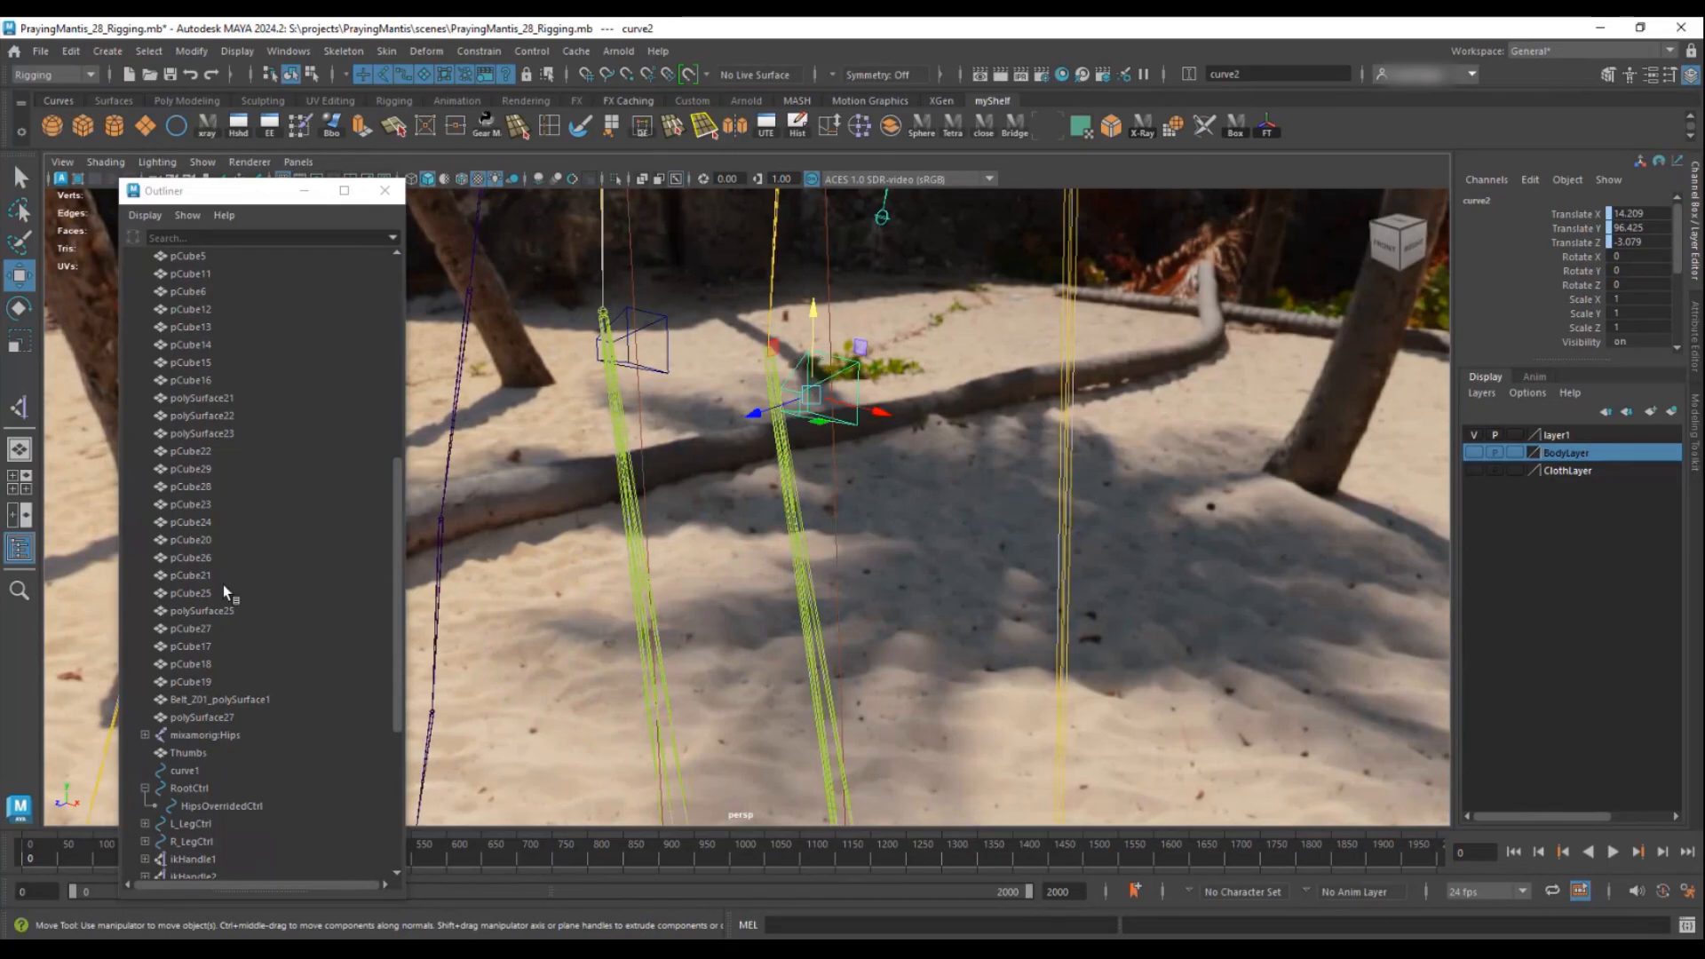
- Delete the point constraints under curve2 and curve3
{"action": "scroll", "coordinate": [222, 622], "scroll_direction": "down", "scroll_amount": 6}
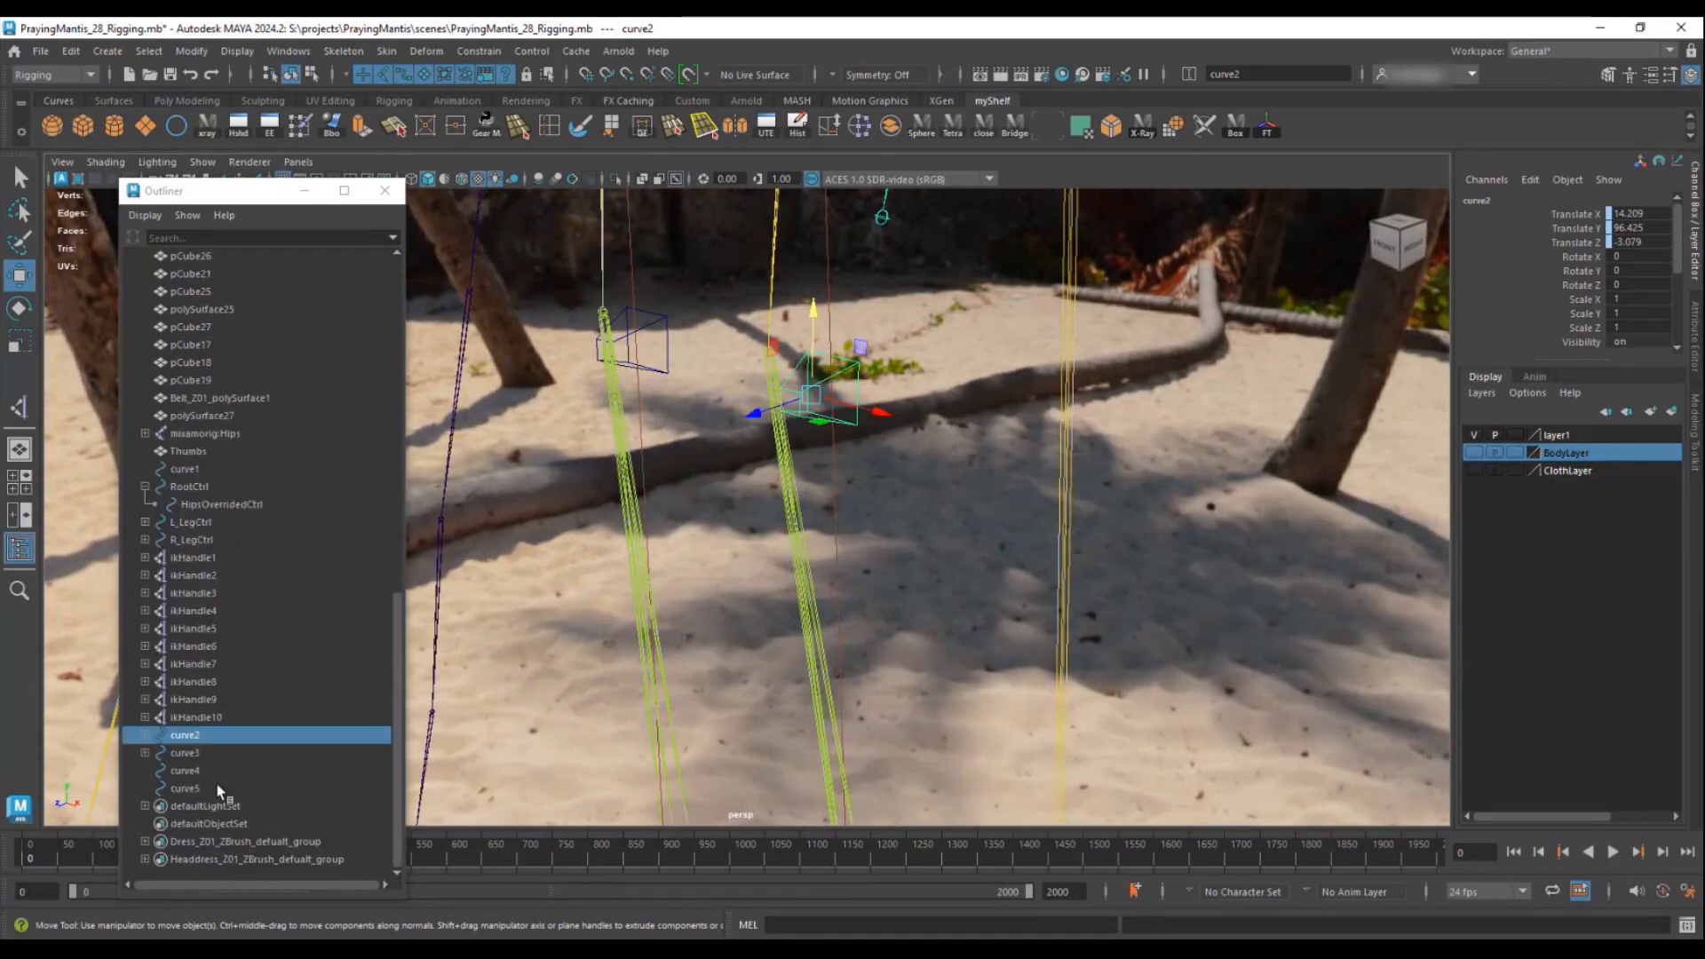
{"action": "left_click", "coordinate": [155, 754]}
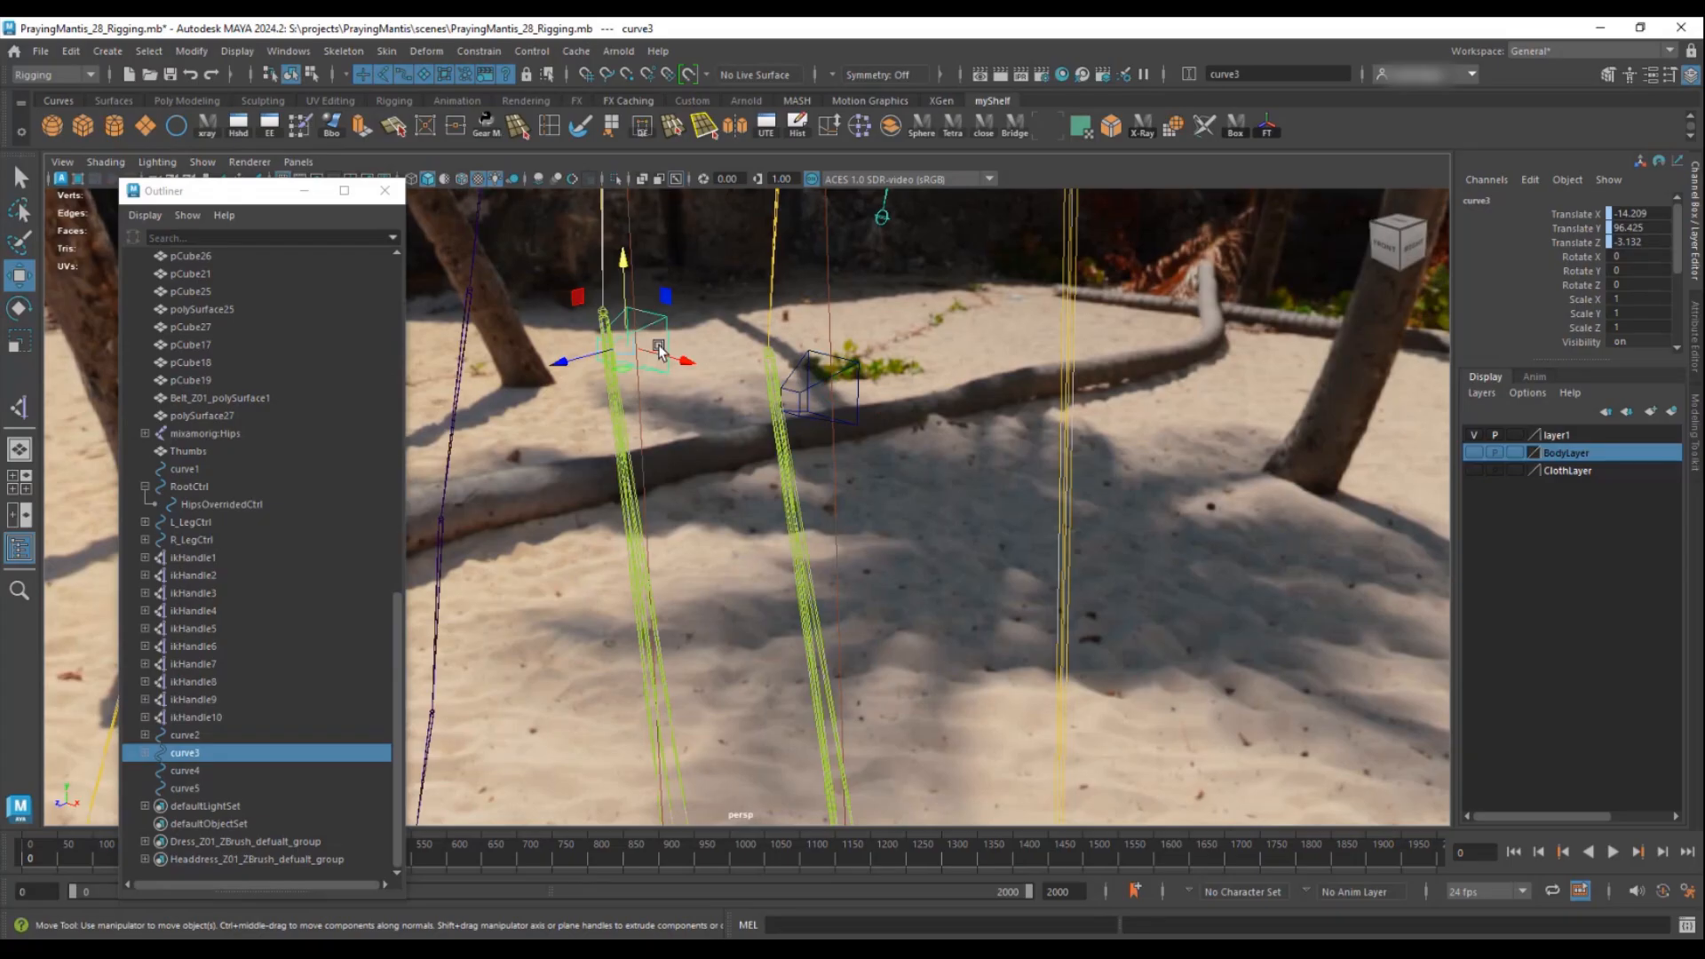
{"action": "left_click", "coordinate": [145, 736]}
{"action": "left_click", "coordinate": [145, 771]}
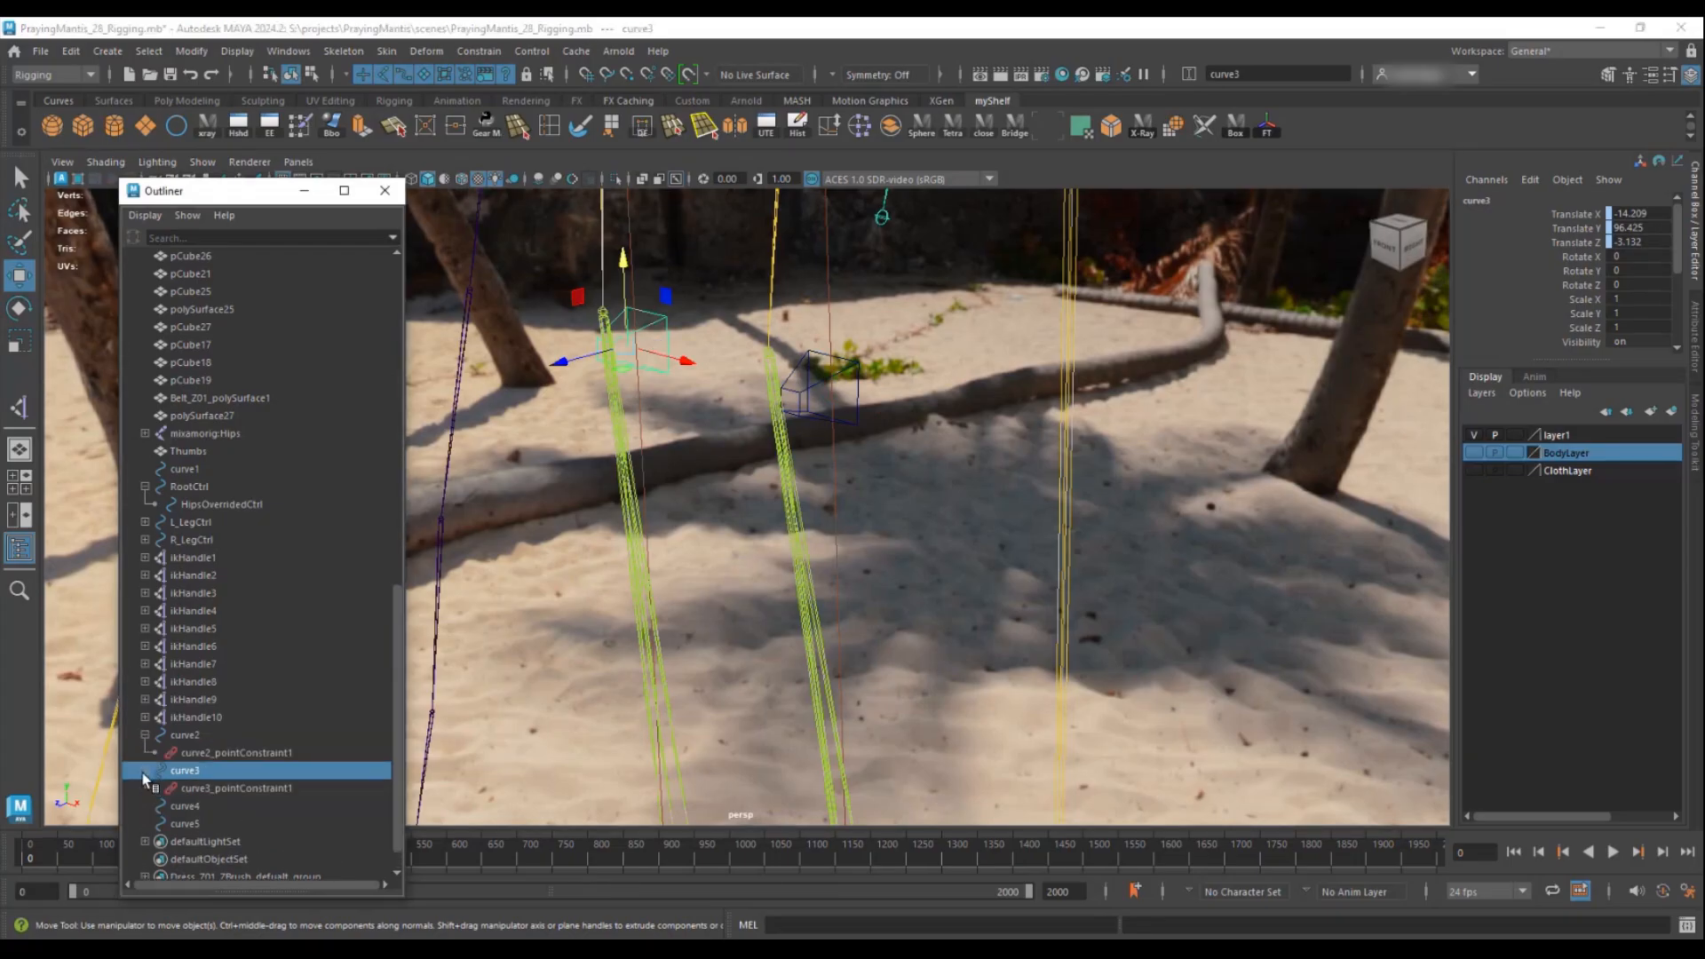
{"action": "left_click", "coordinate": [237, 753]}
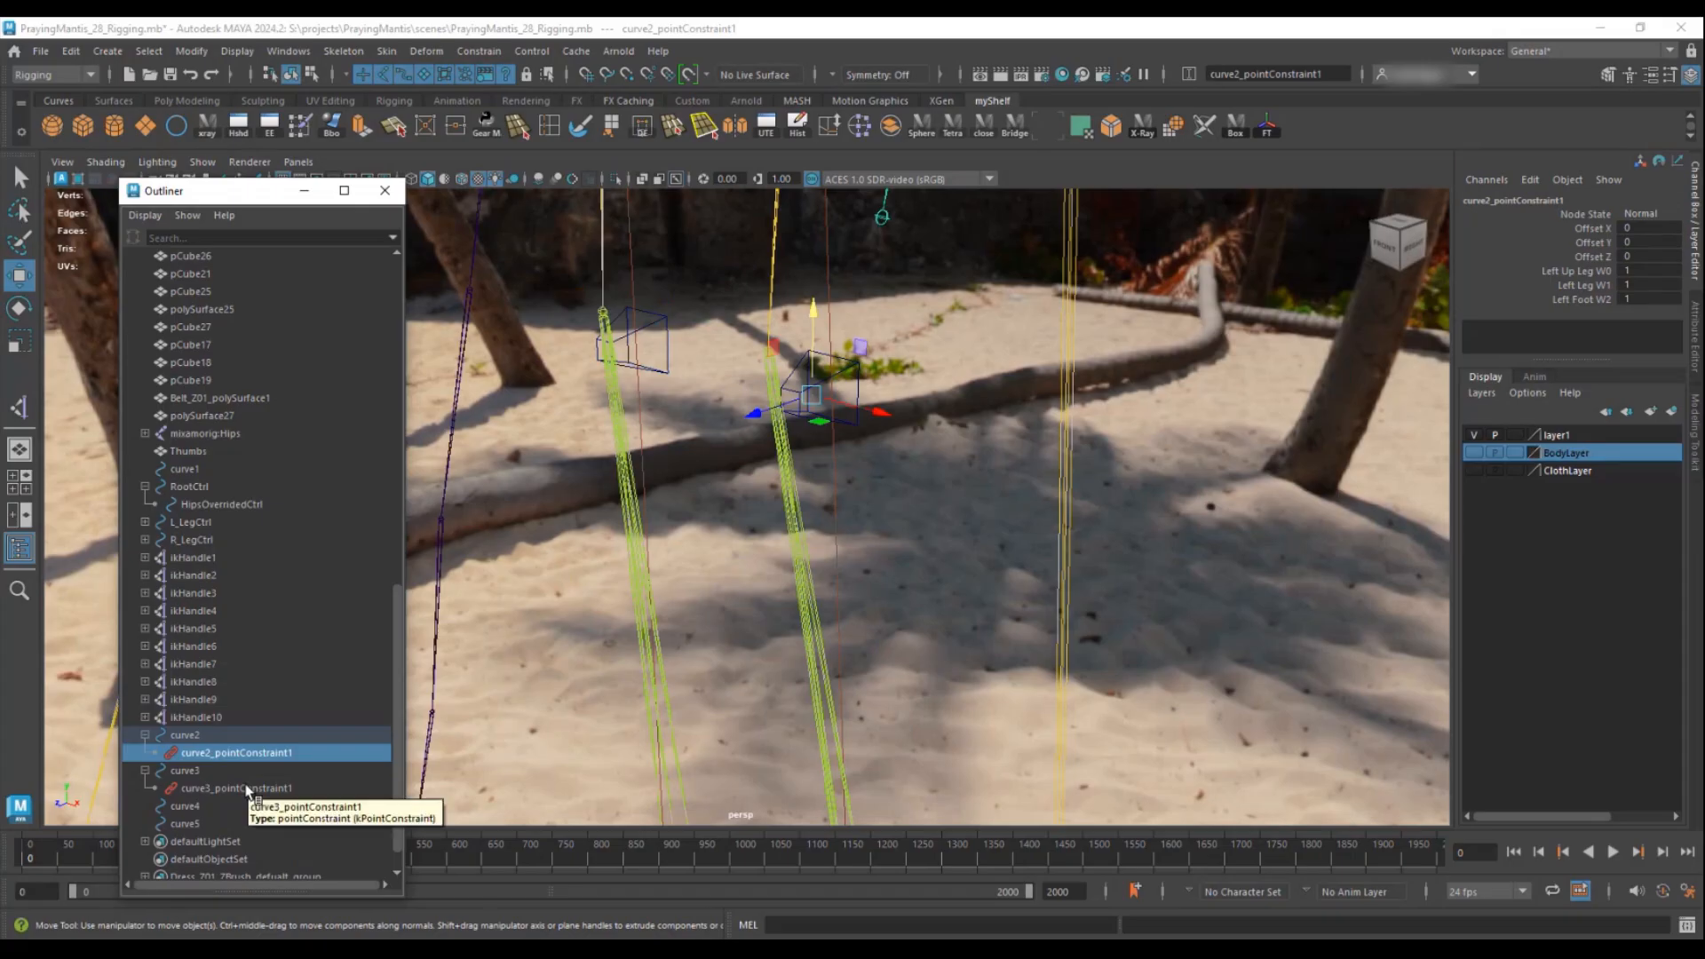
{"action": "left_click", "coordinate": [247, 788], "text": "ctrl"}
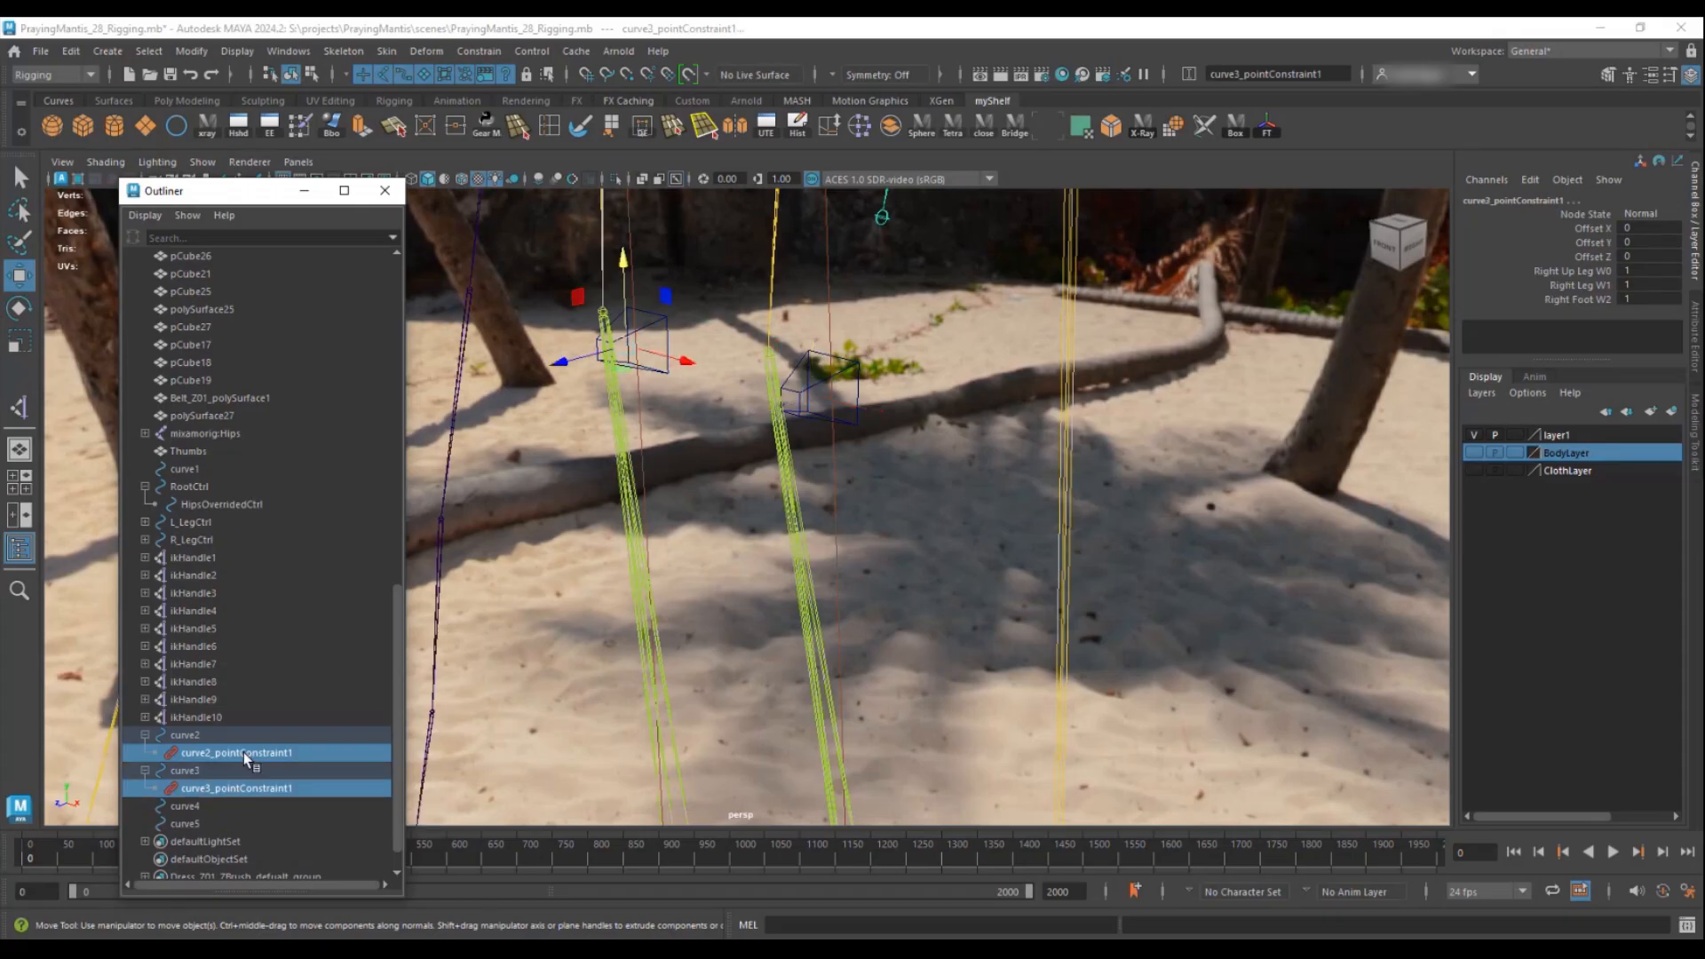
{"action": "key", "text": "Delete"}
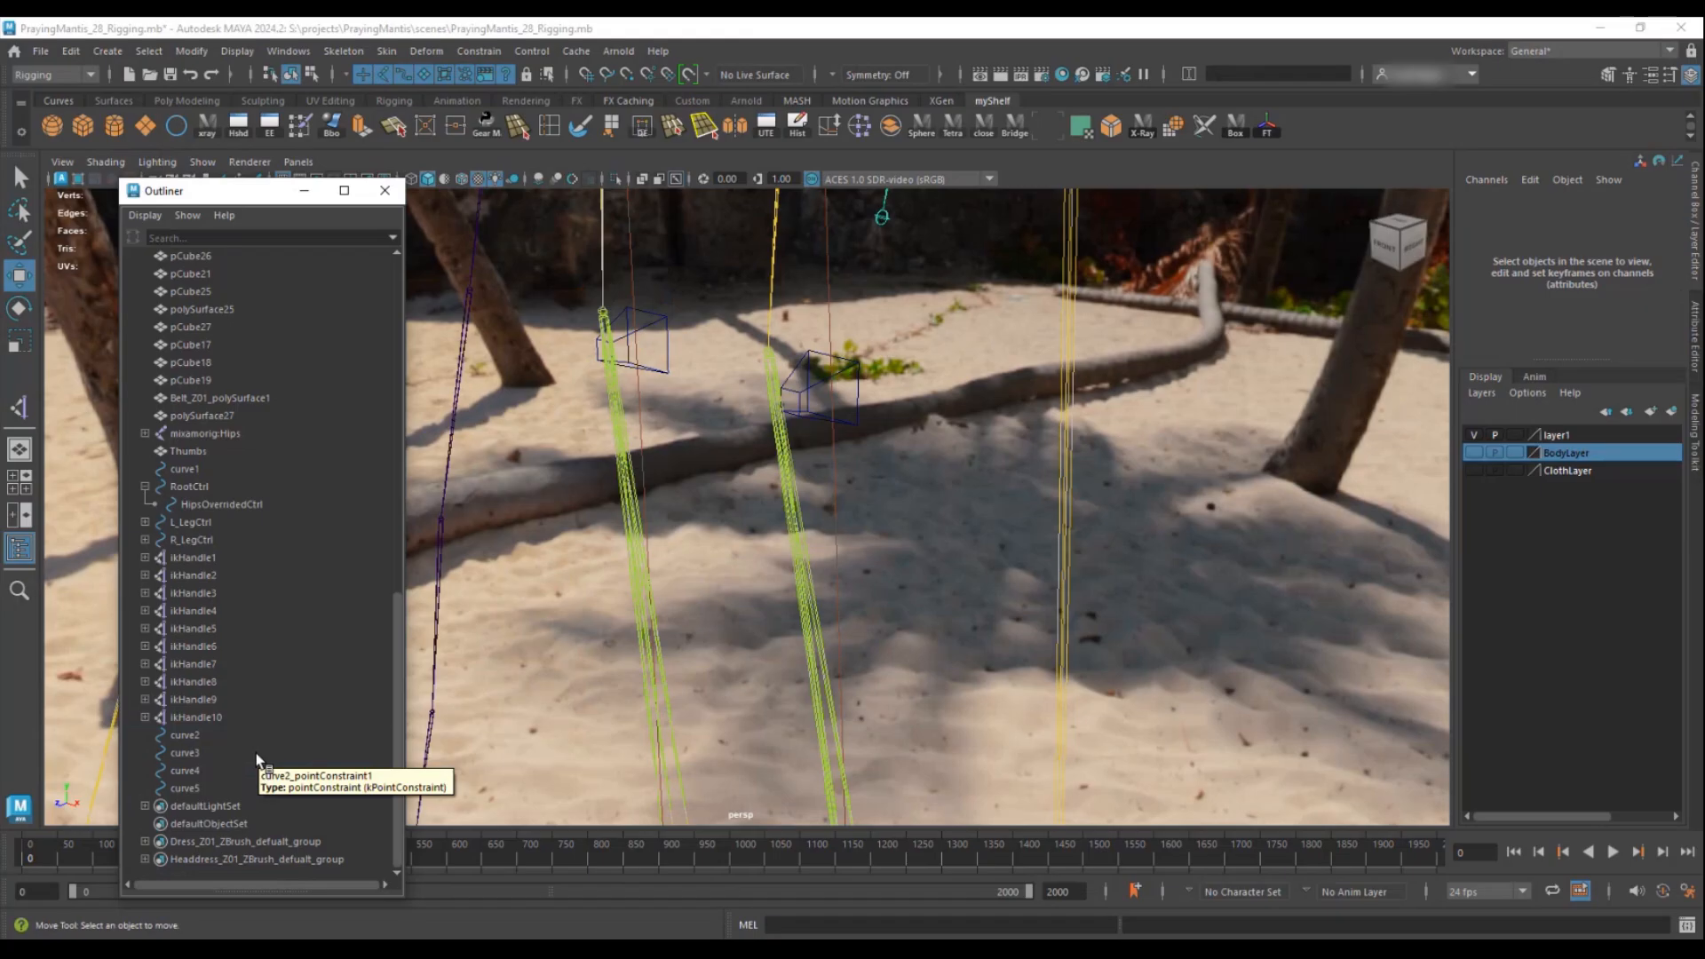
- Aim-constrain curve2 to the mixamorig:LeftLeg knee joint with maintain offset off, aim vector 0,0,1, up vector 0,1,0, all axes and weight 1
{"action": "left_click_drag", "start_coordinate": [769, 503], "coordinate": [873, 511], "text": "alt"}
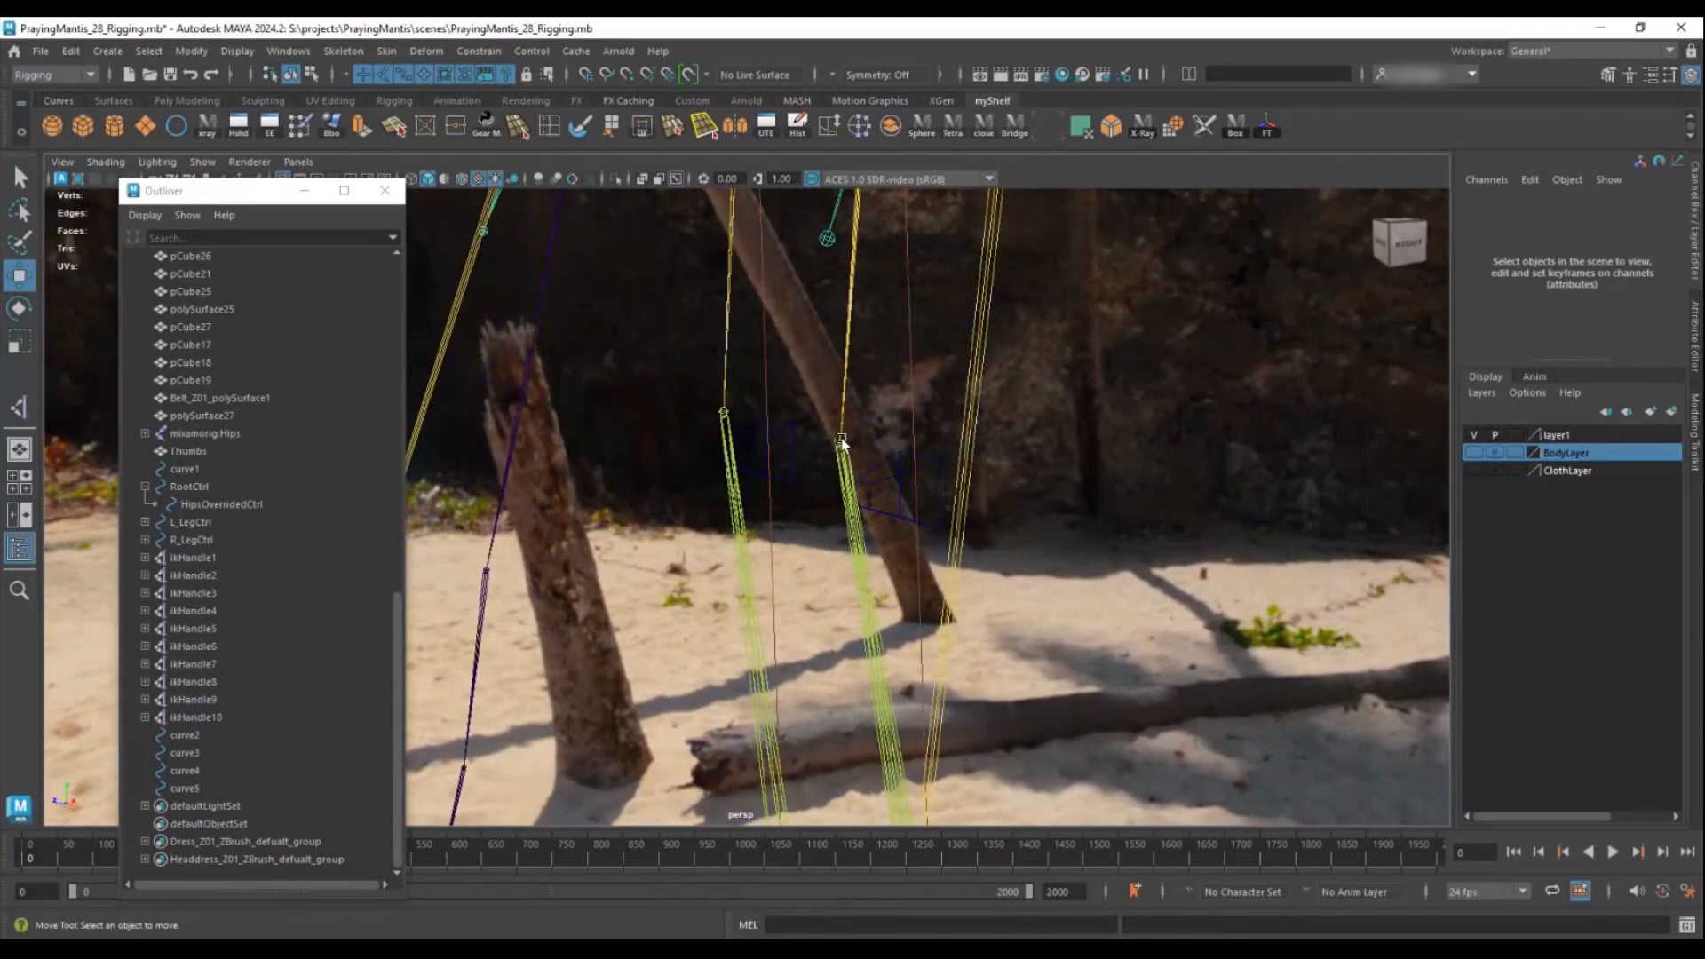
{"action": "left_click_drag", "start_coordinate": [856, 447], "coordinate": [800, 506], "text": "alt"}
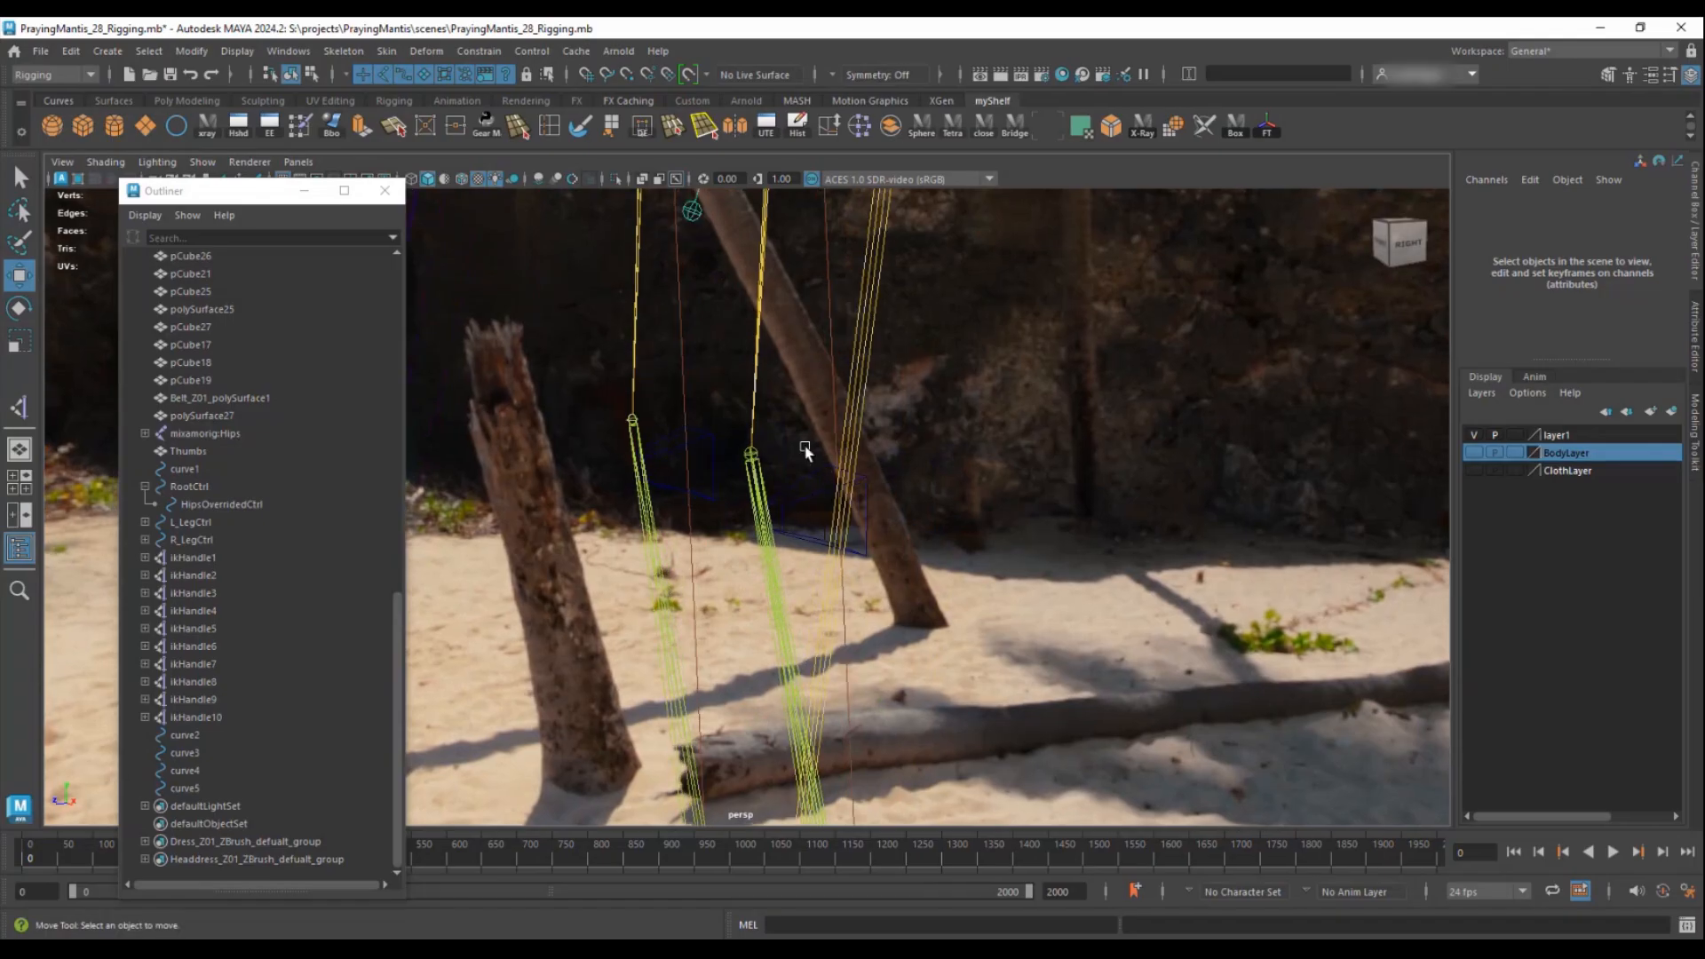
{"action": "left_click_drag", "start_coordinate": [612, 448], "coordinate": [801, 473], "text": "alt"}
{"action": "left_click", "coordinate": [757, 430]}
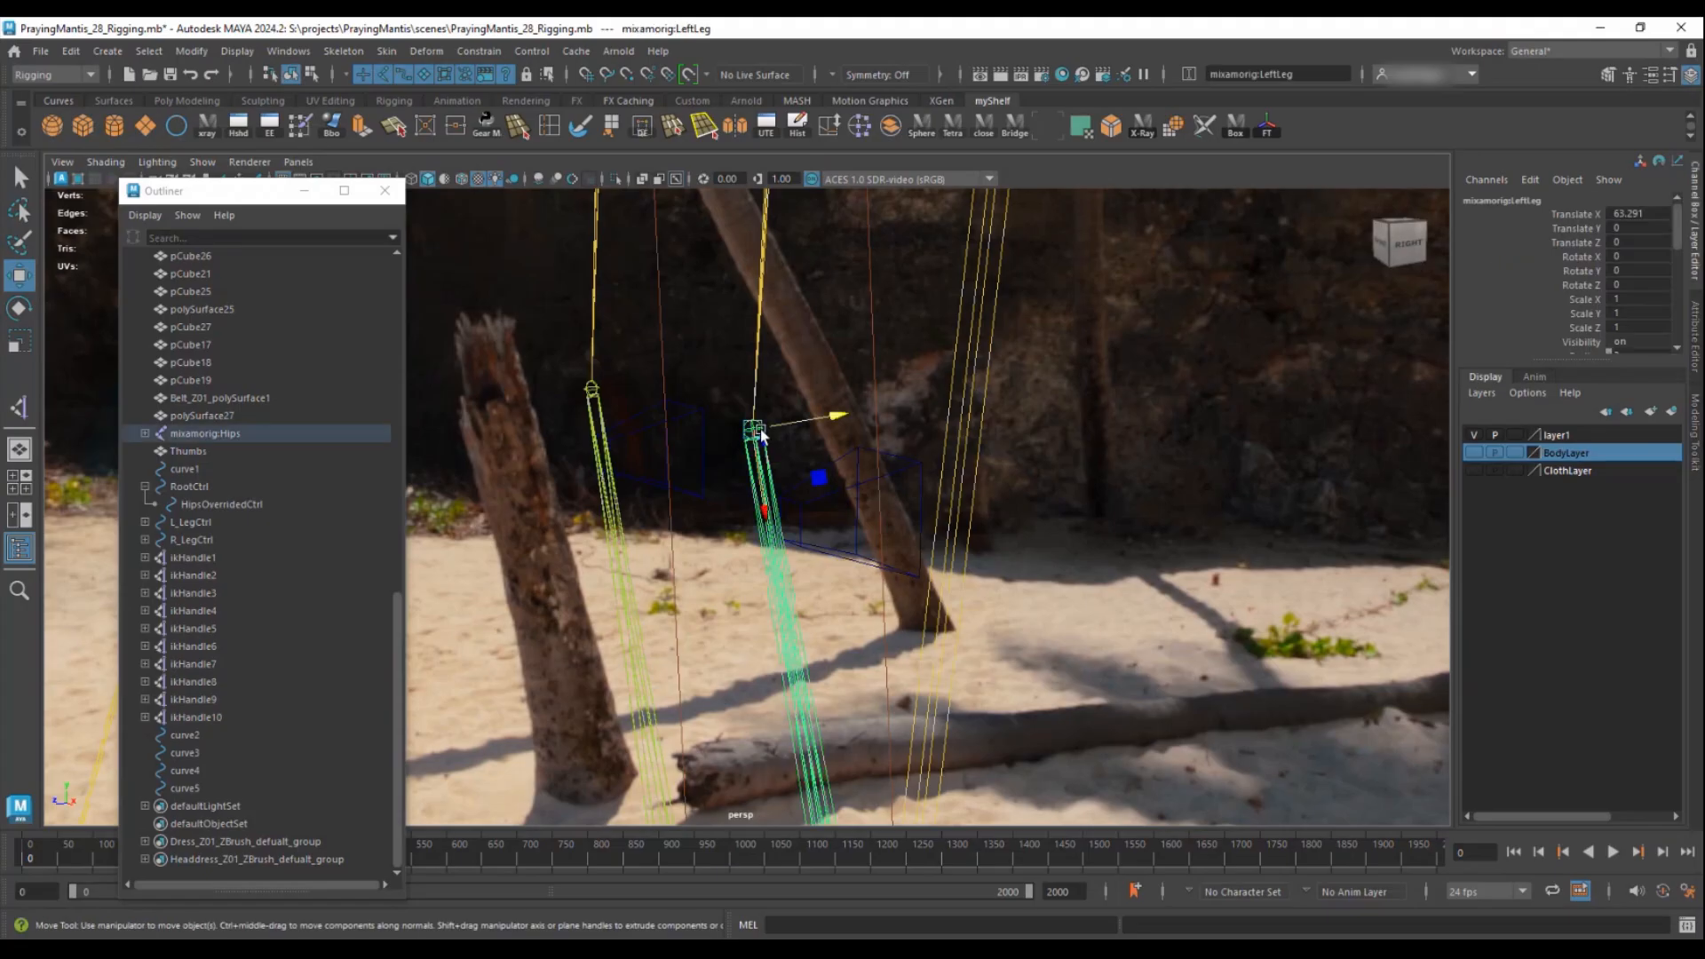
{"action": "left_click", "coordinate": [919, 465]}
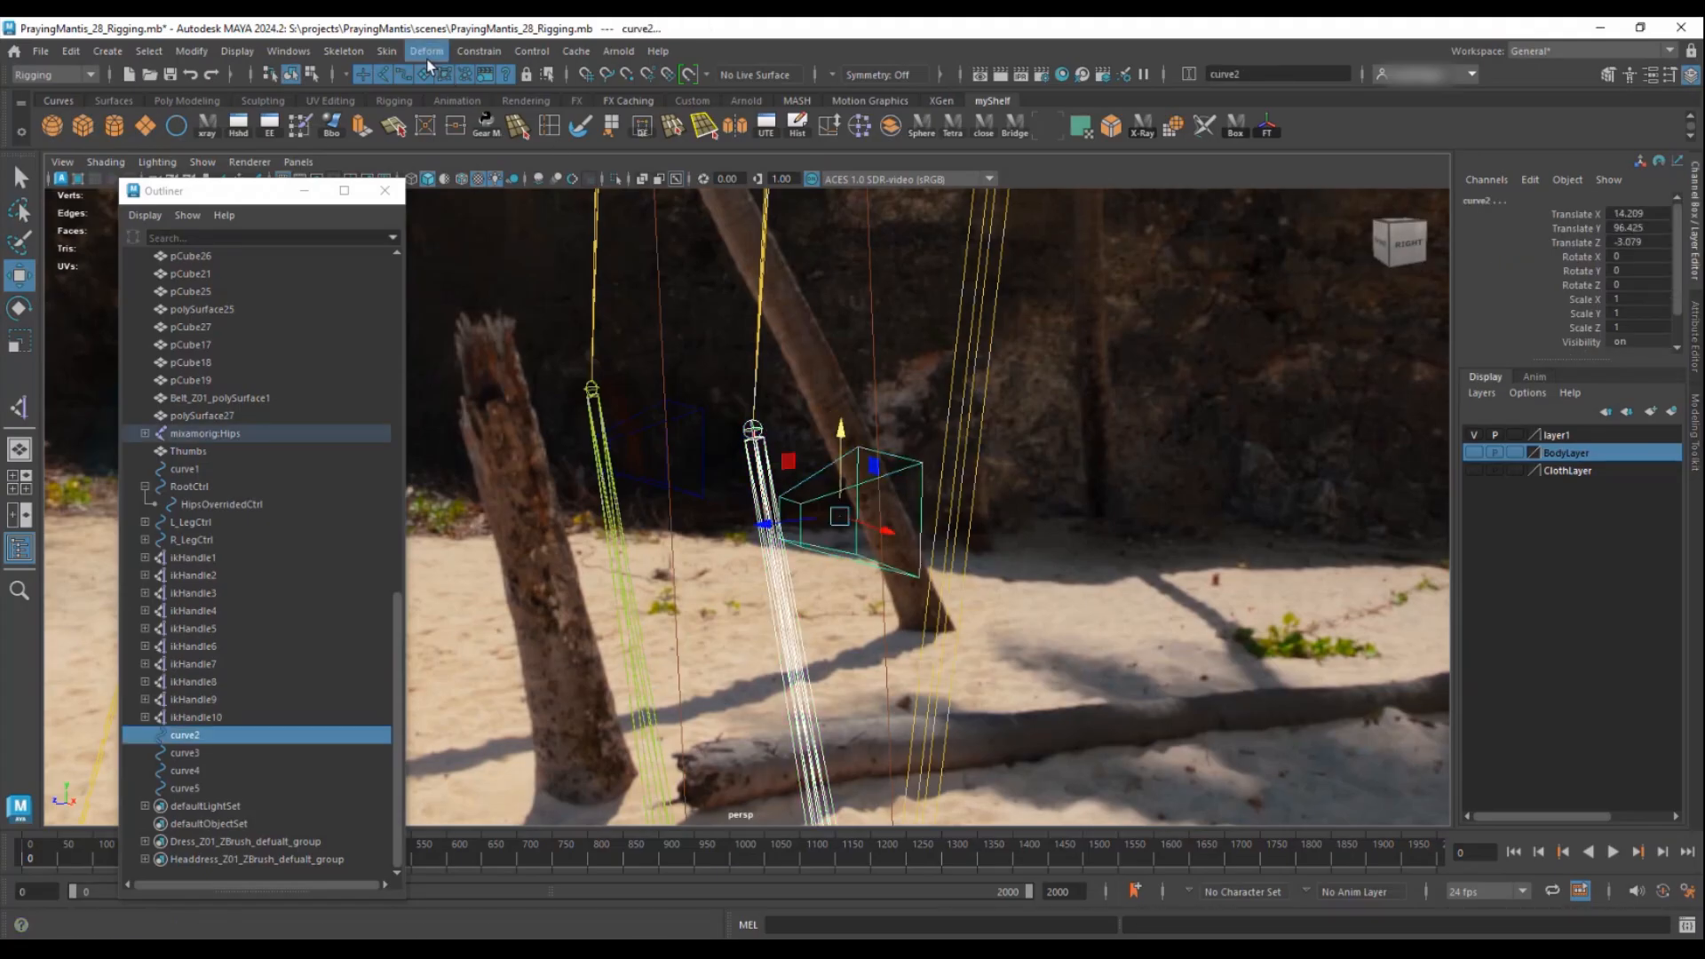
{"action": "left_click", "coordinate": [471, 55]}
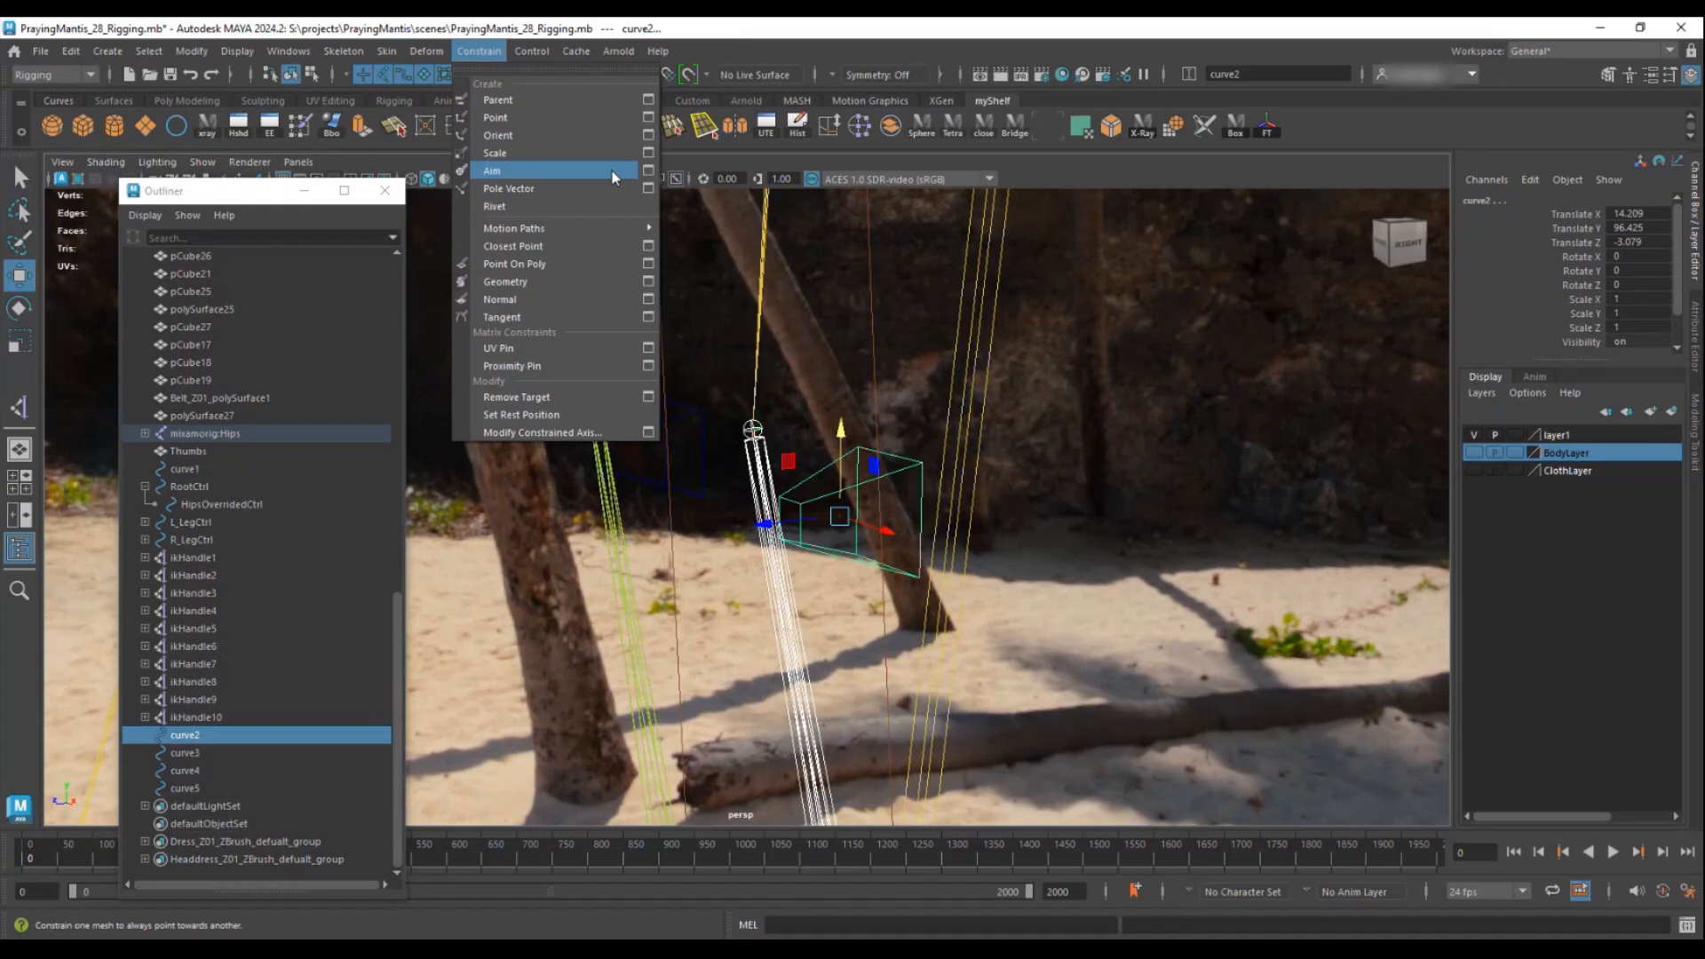
{"action": "left_click", "coordinate": [649, 172]}
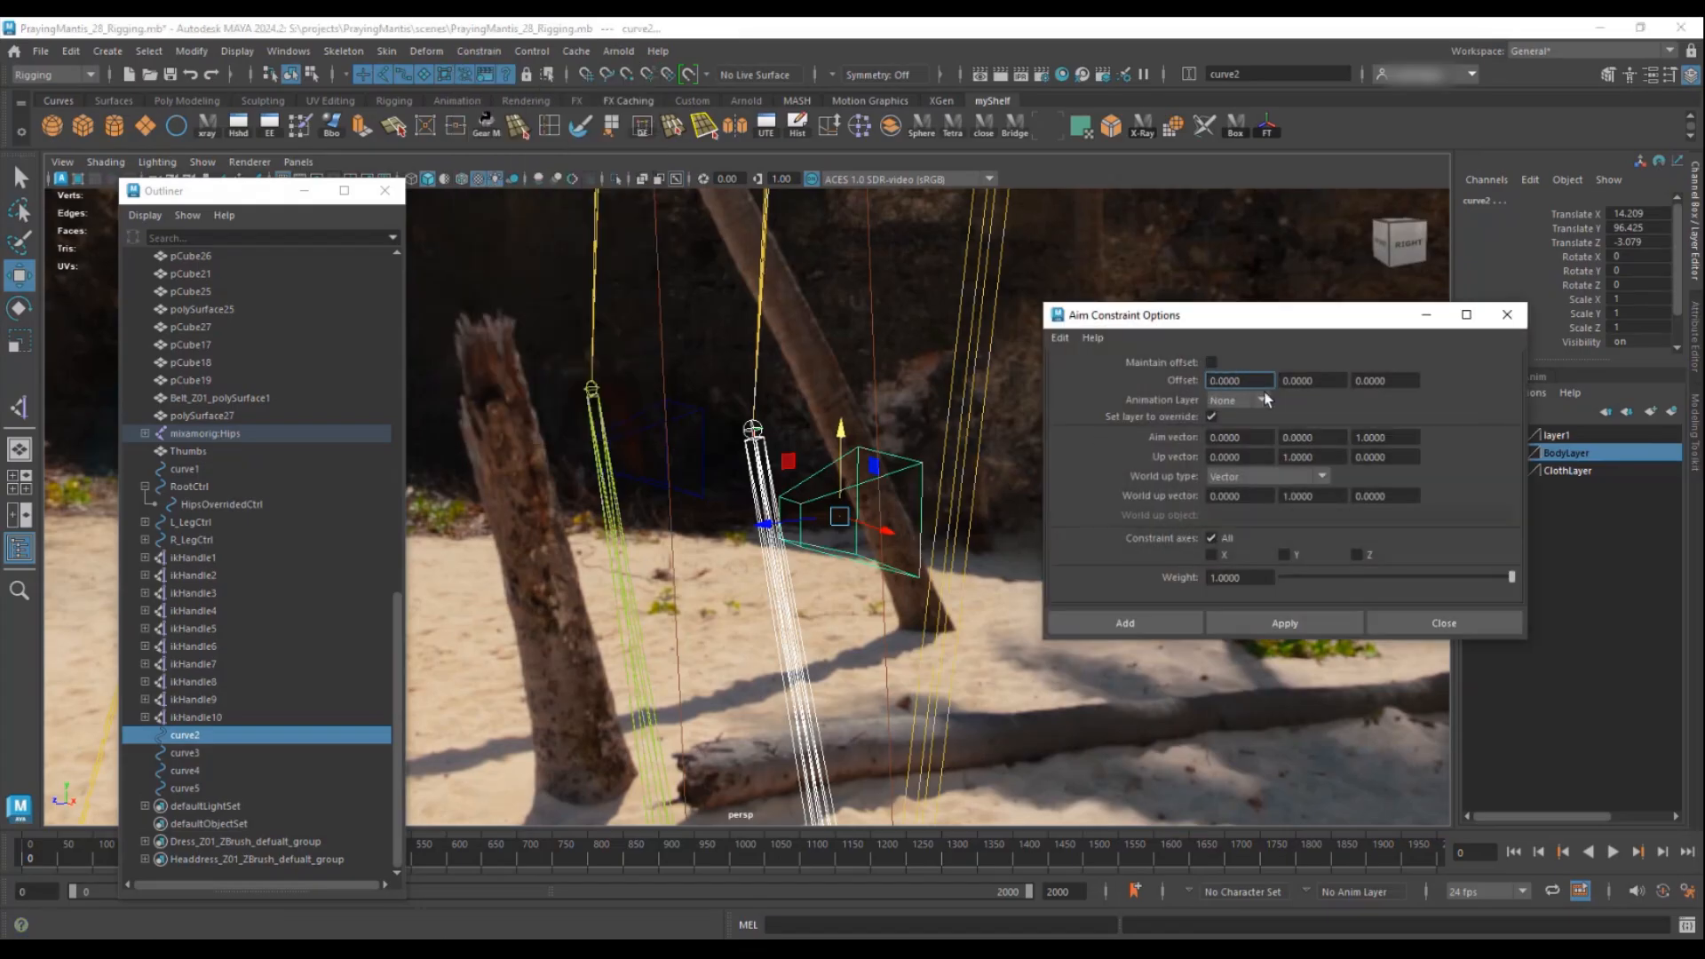
{"action": "left_click_drag", "start_coordinate": [811, 530], "coordinate": [891, 500], "text": "alt"}
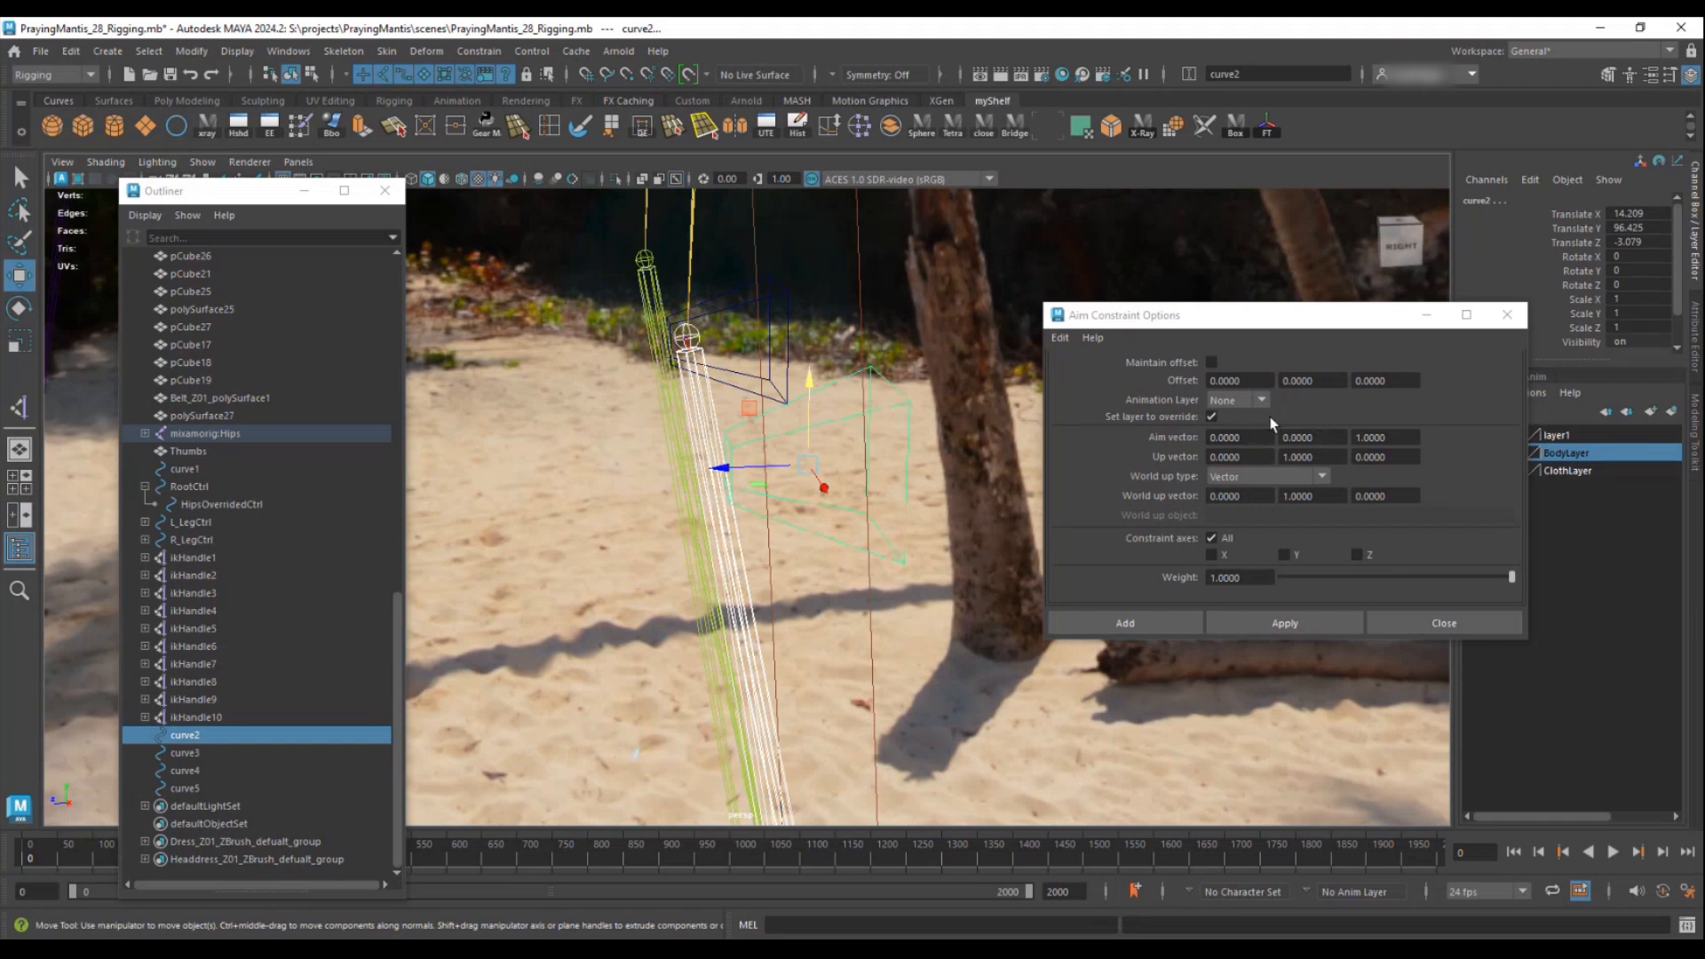
{"action": "left_click_drag", "start_coordinate": [835, 512], "coordinate": [856, 513], "text": "alt"}
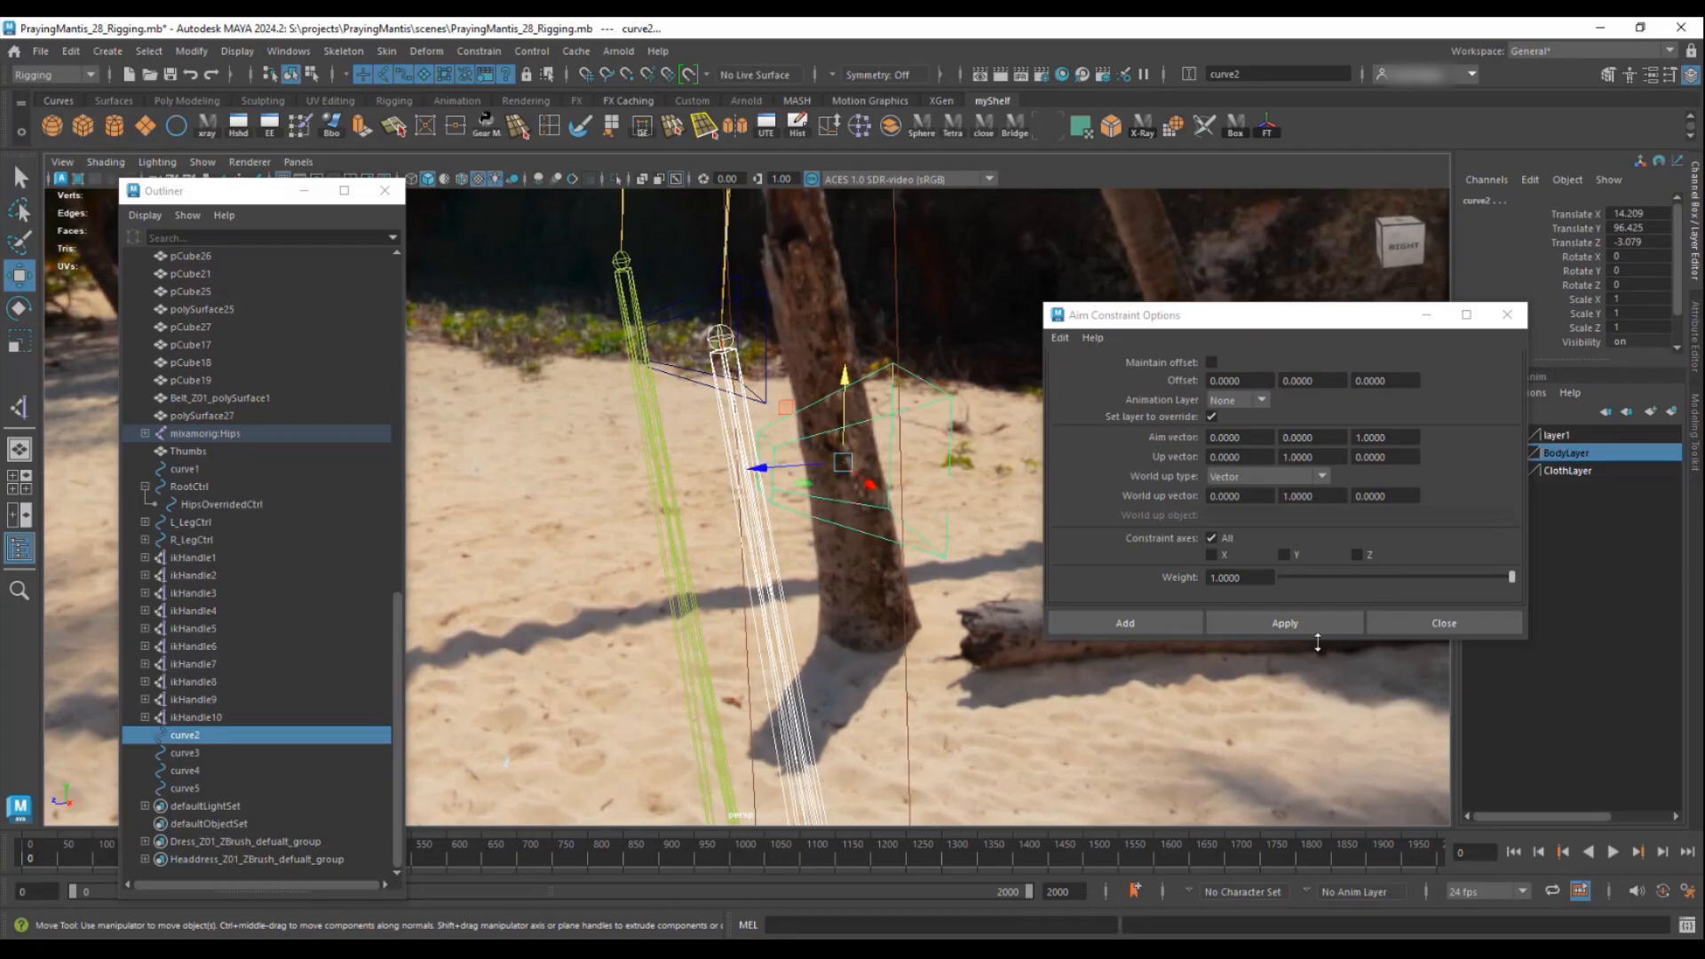
{"action": "left_click", "coordinate": [1286, 623]}
- Aim-constrain curve3 to the right leg's knee joint with the same aim settings
{"action": "left_click_drag", "start_coordinate": [733, 373], "coordinate": [535, 272], "text": "alt"}
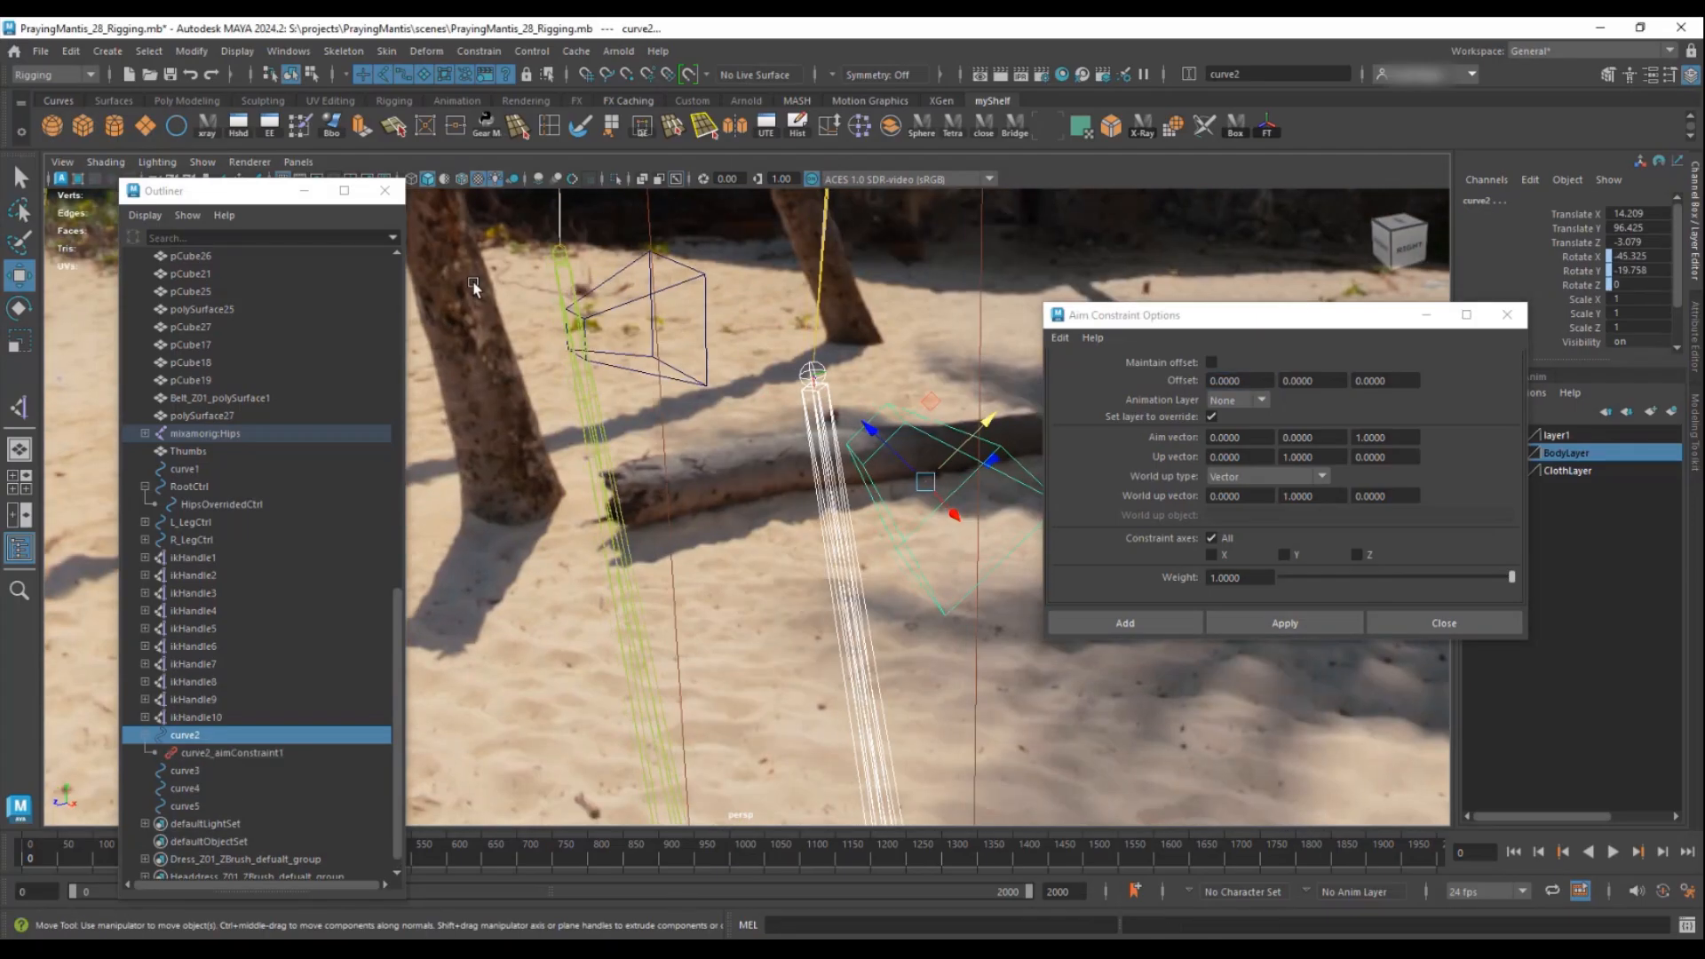
{"action": "left_click", "coordinate": [561, 262]}
{"action": "left_click", "coordinate": [705, 275]}
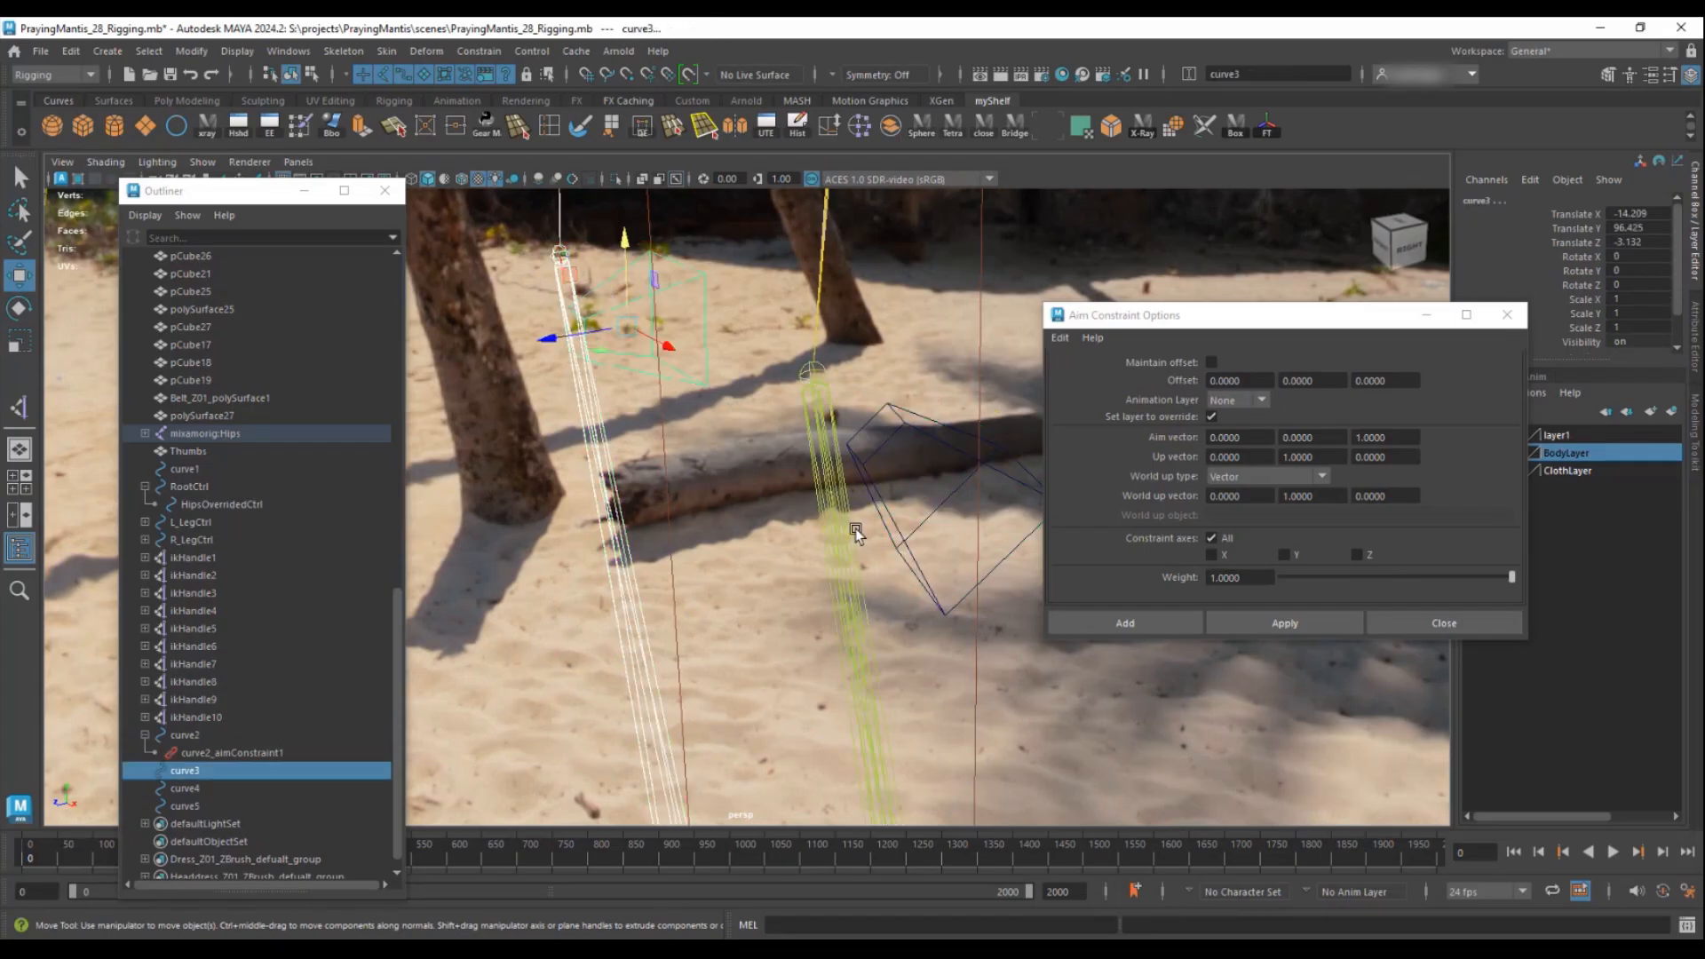
{"action": "left_click", "coordinate": [1278, 624]}
{"action": "mouse_move", "coordinate": [560, 350]}
{"action": "left_mouse_down", "text": "alt"}
{"action": "mouse_move", "coordinate": [683, 346]}
{"action": "mouse_move", "coordinate": [588, 351]}
{"action": "left_mouse_up", "text": "alt"}
{"action": "left_click_drag", "start_coordinate": [779, 435], "coordinate": [583, 433], "text": "alt"}
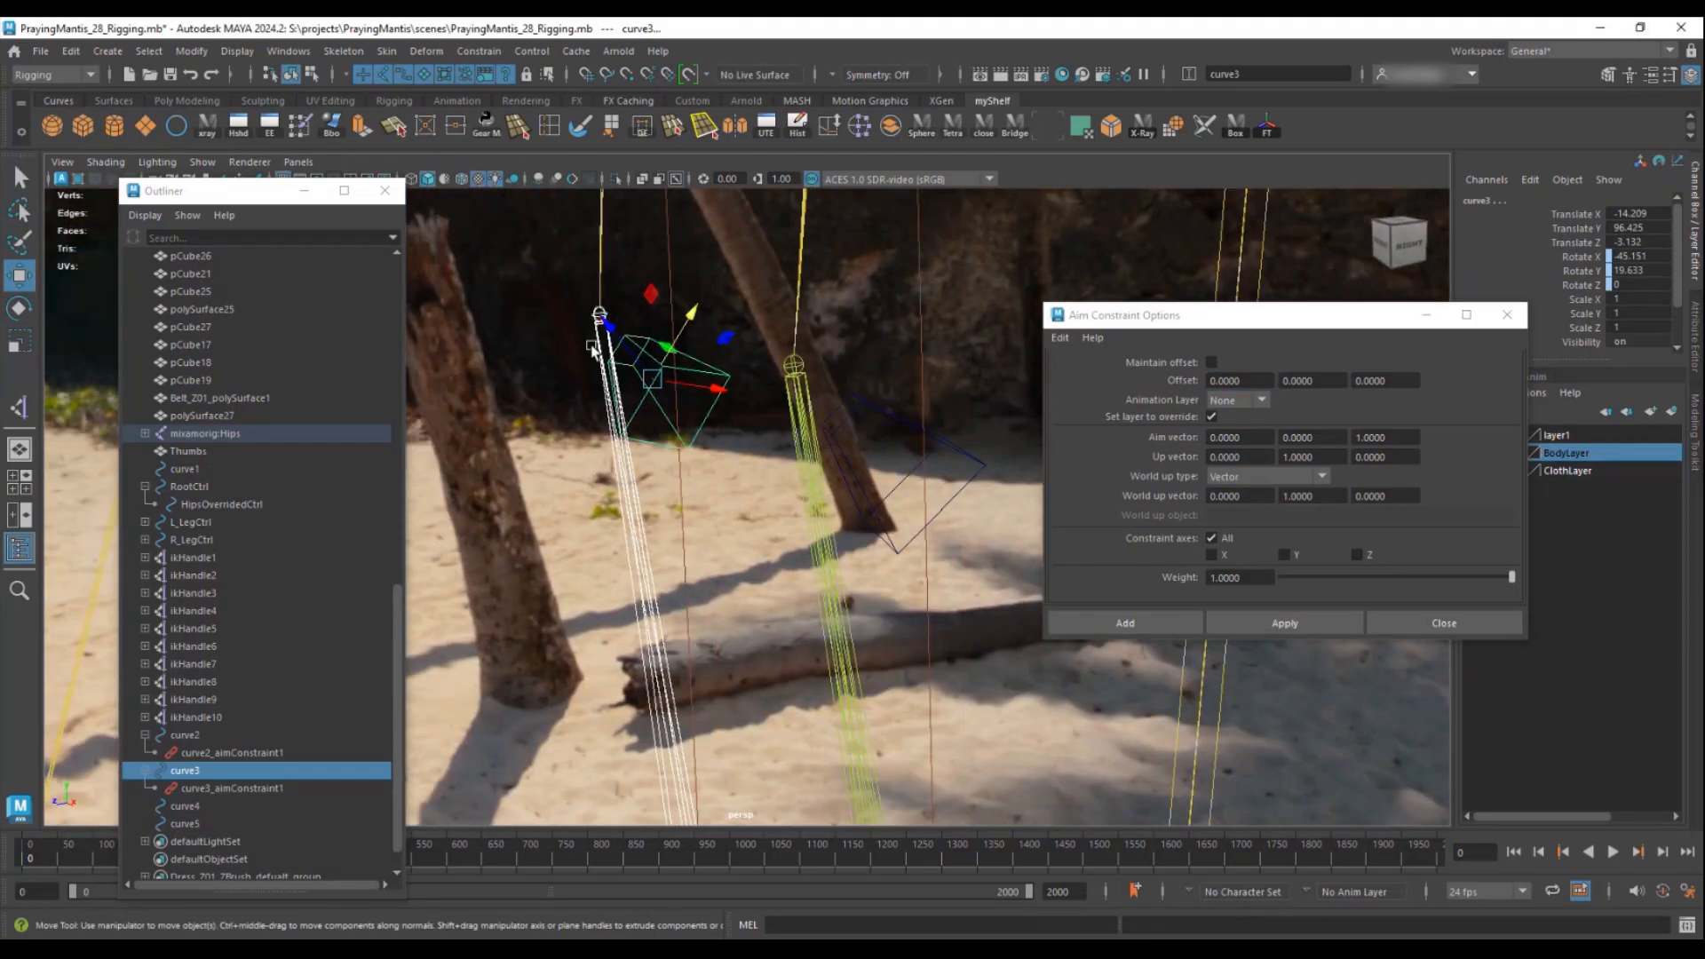
- Delete the aim constraints under curve2 and curve3
{"action": "left_click", "coordinate": [236, 753]}
{"action": "left_click", "coordinate": [238, 788], "text": "ctrl"}
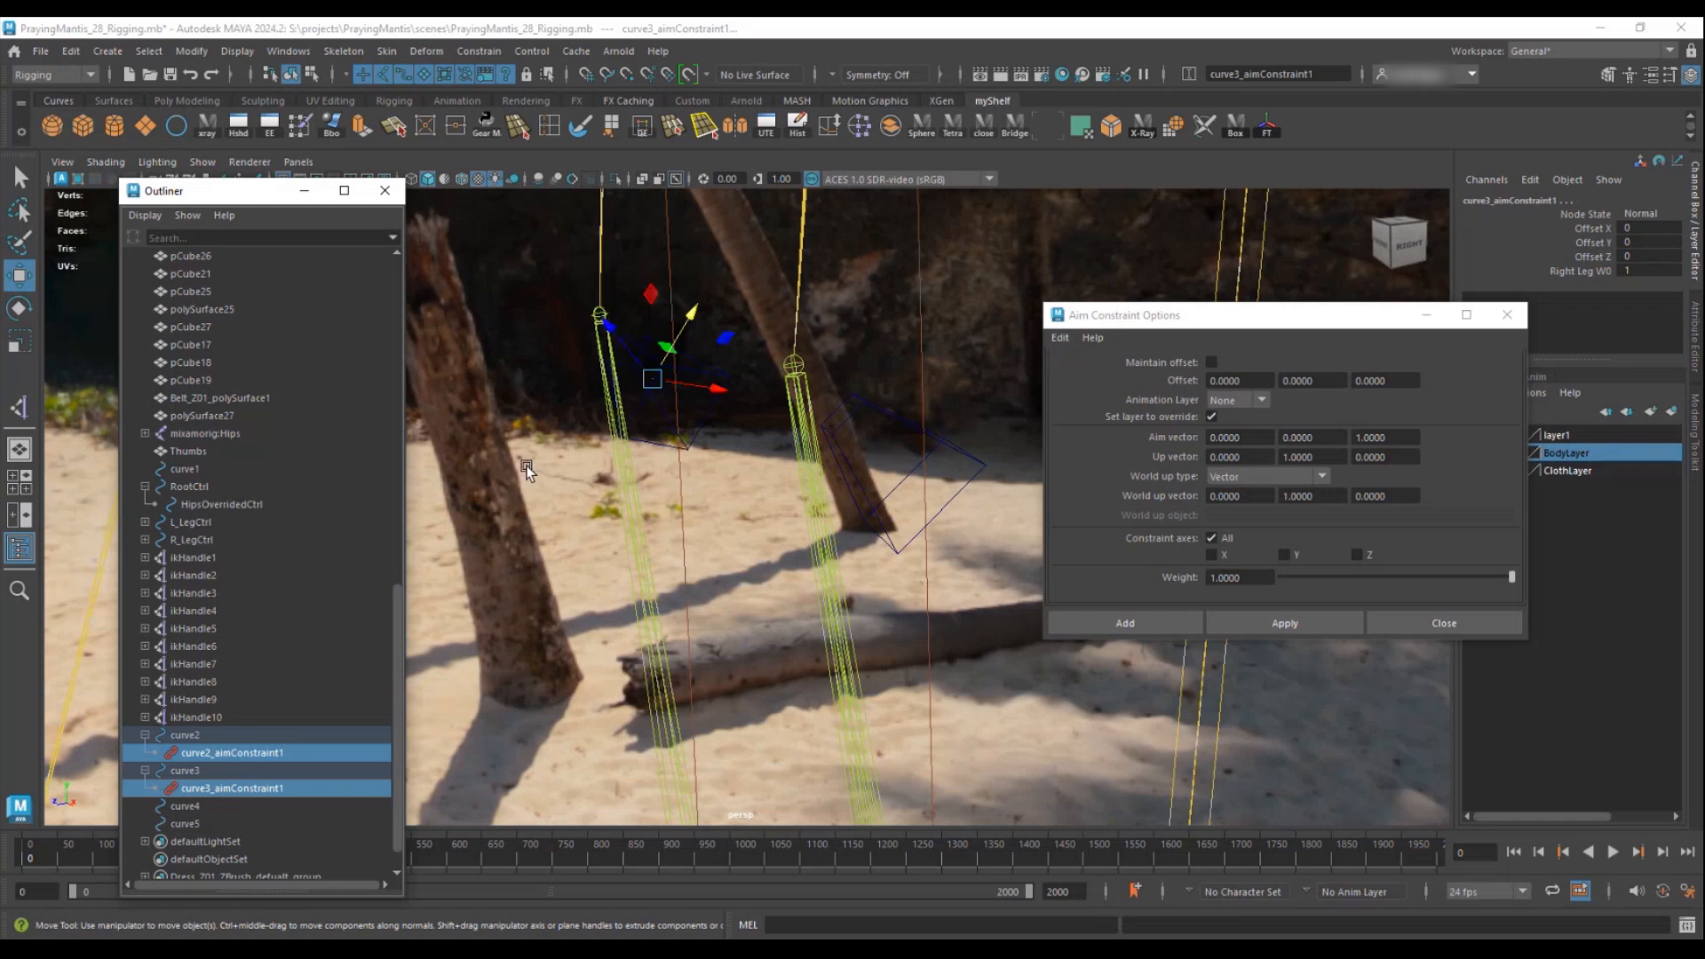
{"action": "key", "text": "Delete"}
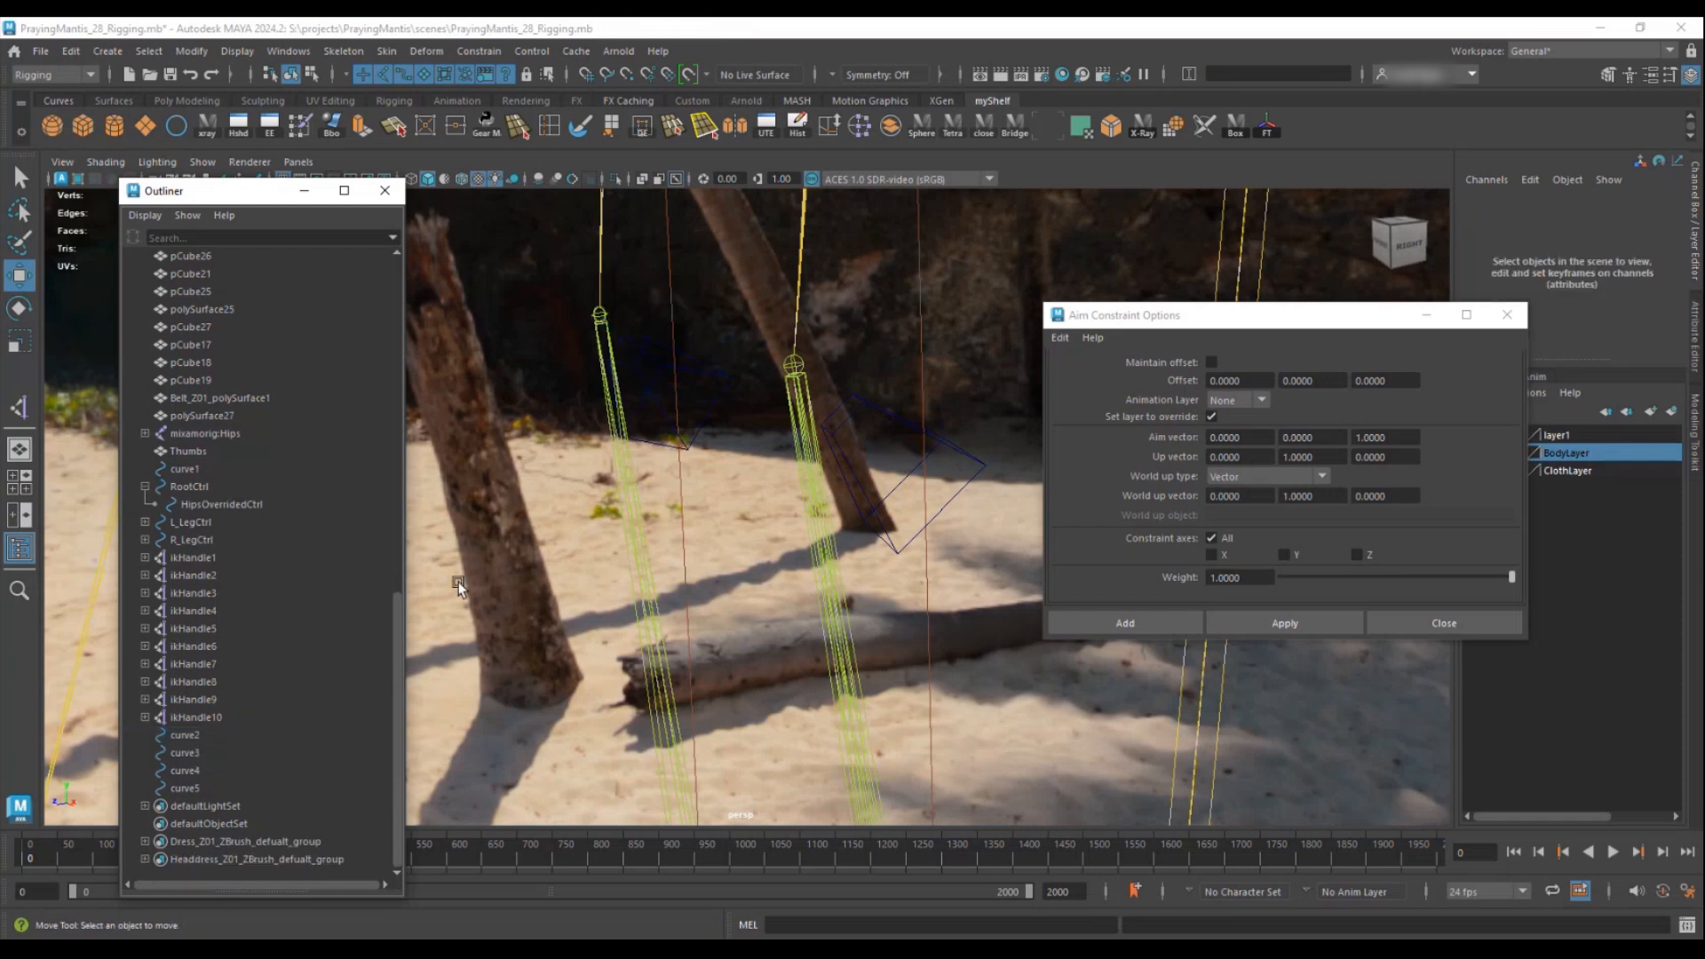
- Select curve2 and curve3 together, close the aim constraint options, and show BodyLayer and ClothLayer
{"action": "left_click", "coordinate": [899, 424]}
{"action": "left_click_drag", "start_coordinate": [663, 465], "coordinate": [781, 466], "text": "alt"}
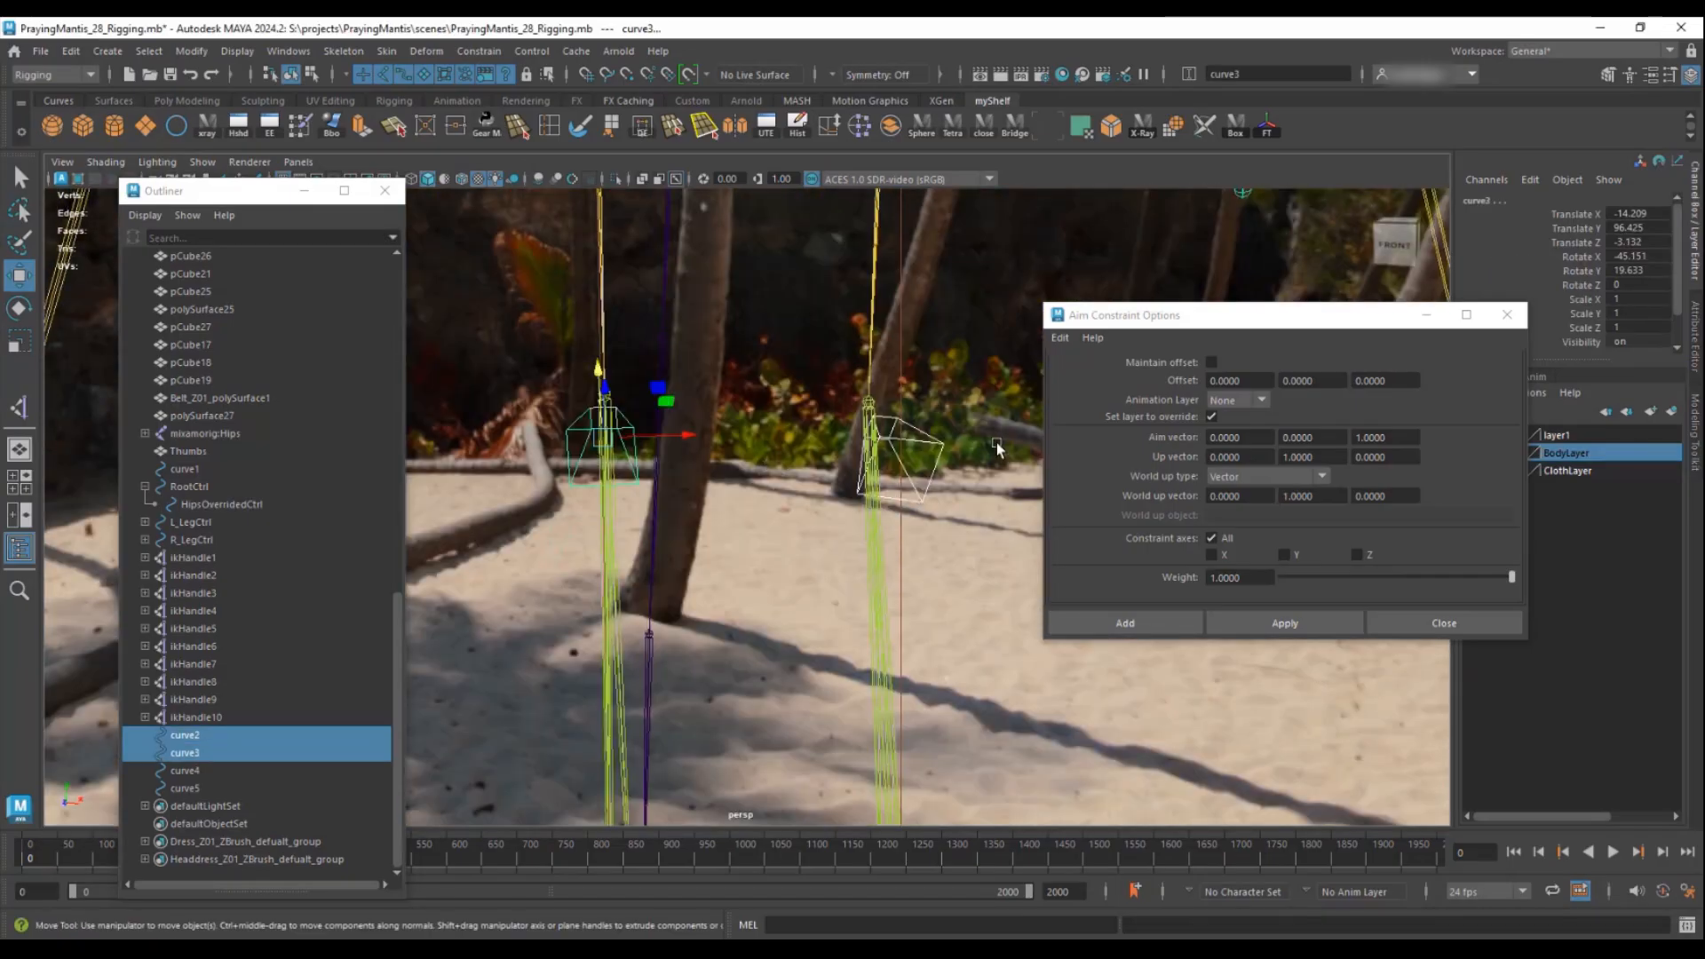
{"action": "left_click", "coordinate": [1507, 314]}
{"action": "left_click", "coordinate": [1474, 453]}
{"action": "mouse_move", "coordinate": [785, 456]}
{"action": "left_mouse_down", "text": "alt"}
{"action": "mouse_move", "coordinate": [719, 459]}
{"action": "mouse_move", "coordinate": [800, 427]}
{"action": "left_mouse_up", "text": "alt"}
{"action": "left_click", "coordinate": [1474, 470]}
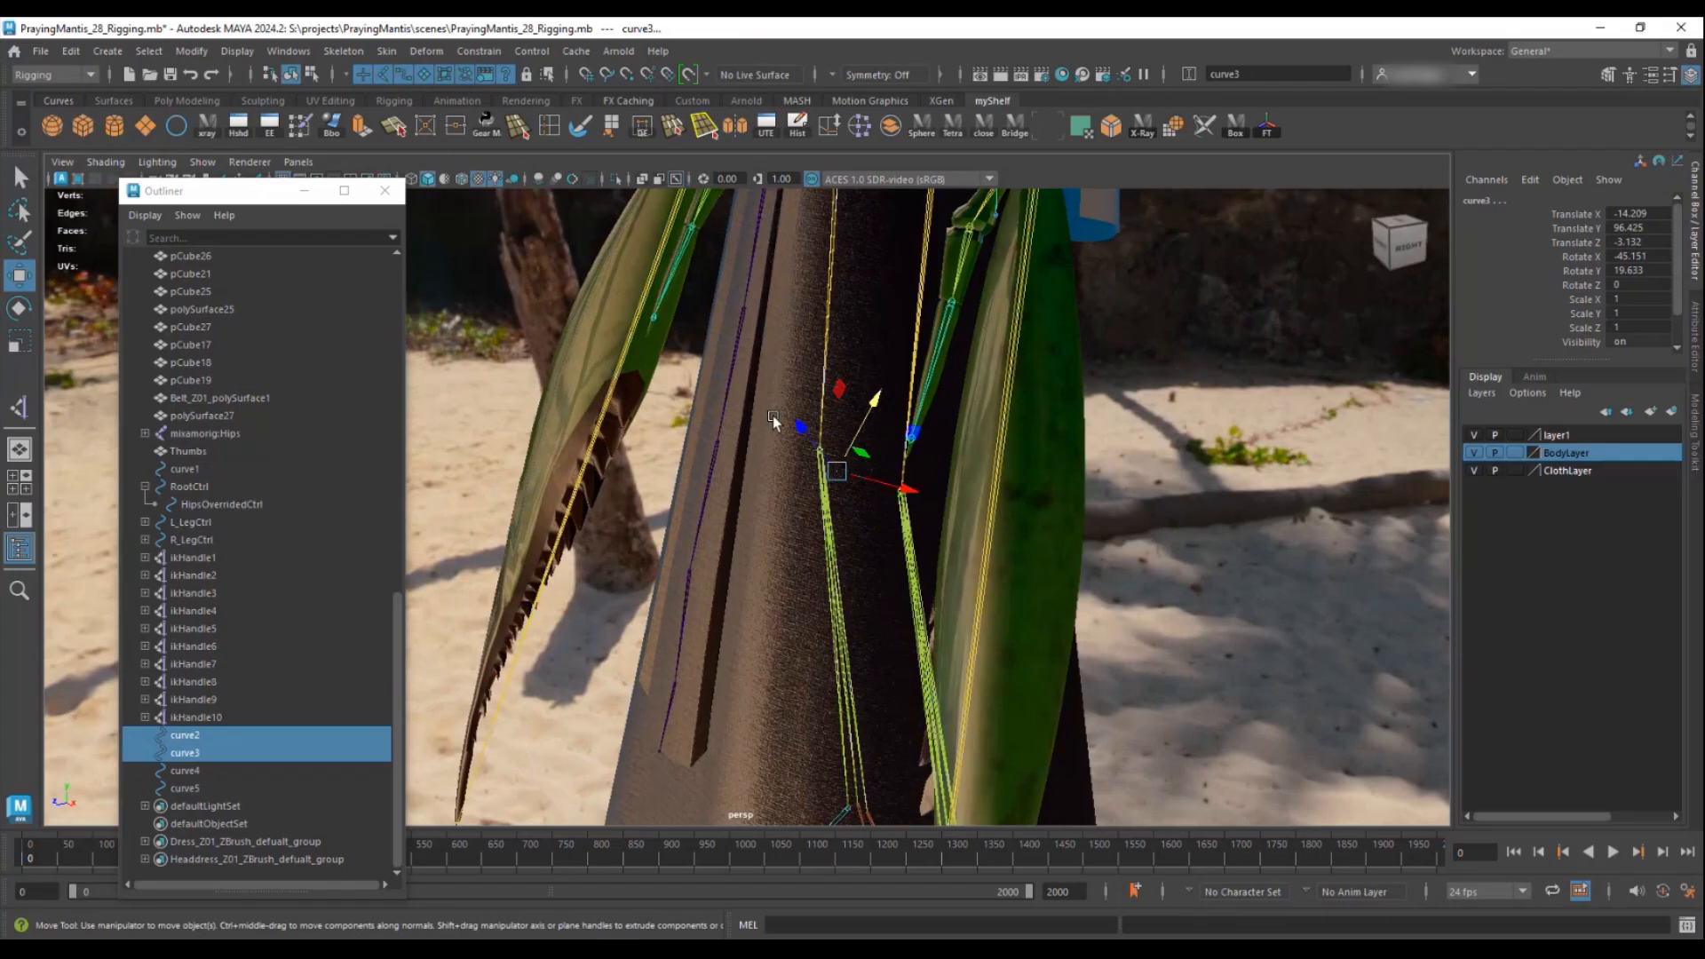
- Examine where the knee control curves sit relative to the body and skirt, with ClothLayer hidden and shown
{"action": "scroll", "coordinate": [889, 537], "scroll_direction": "up", "scroll_amount": 3}
{"action": "left_click_drag", "start_coordinate": [845, 433], "coordinate": [917, 518], "text": "alt"}
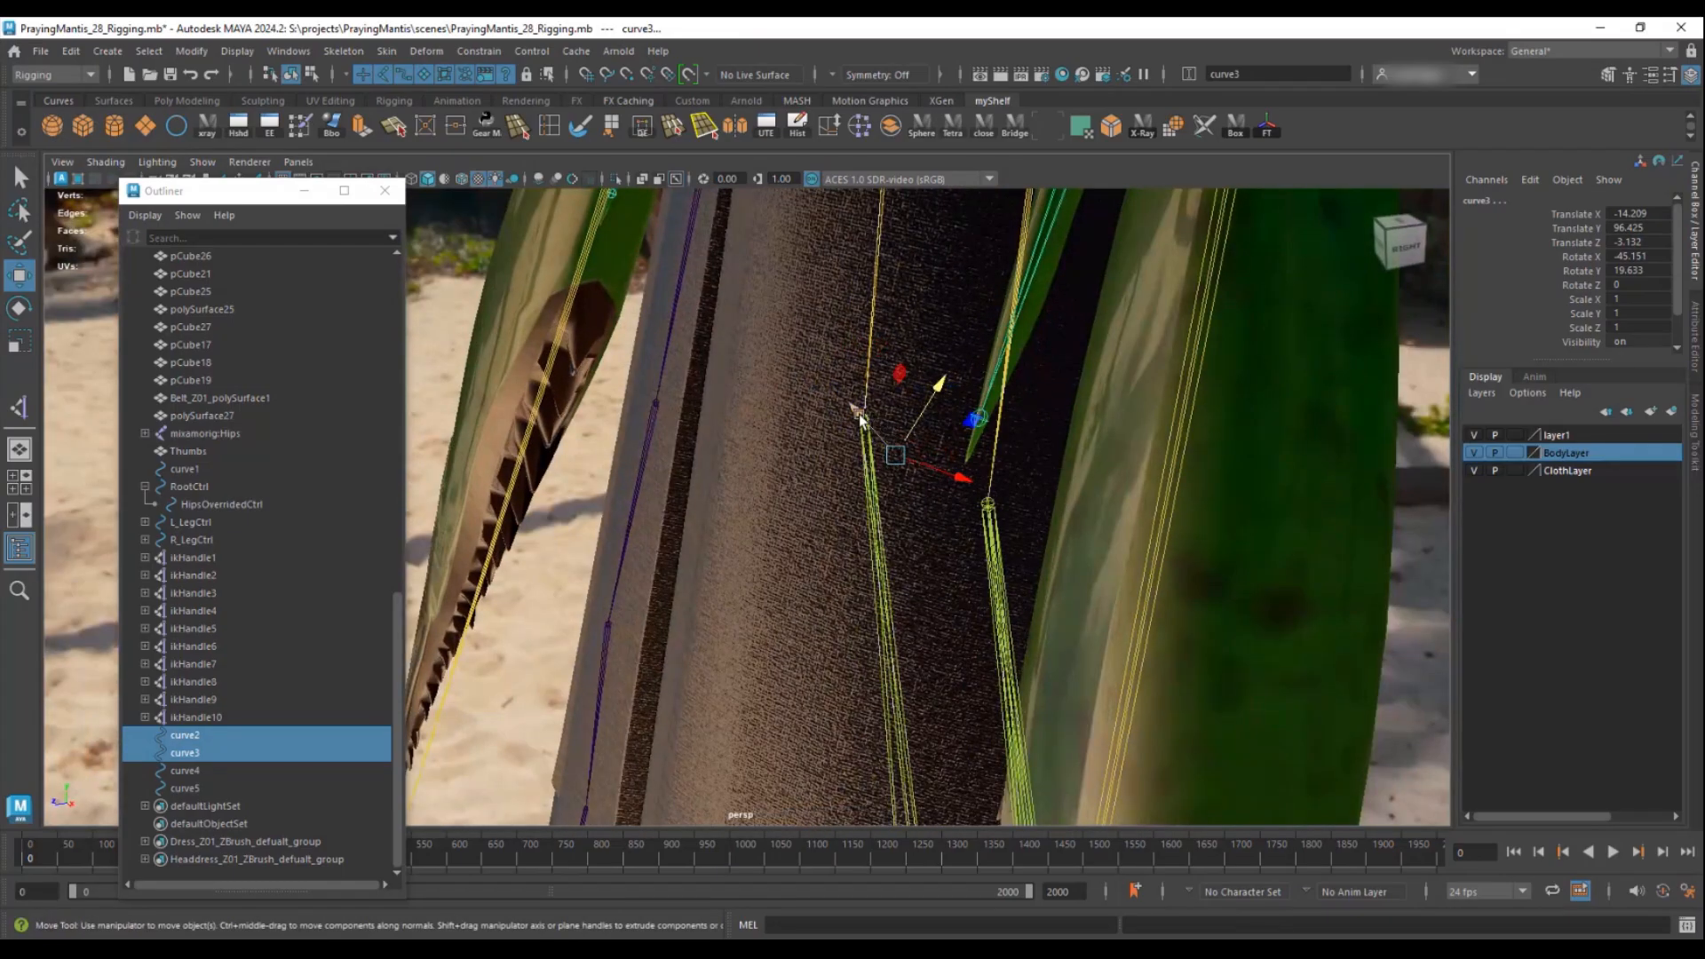
{"action": "left_click", "coordinate": [1474, 470]}
{"action": "key", "text": "f"}
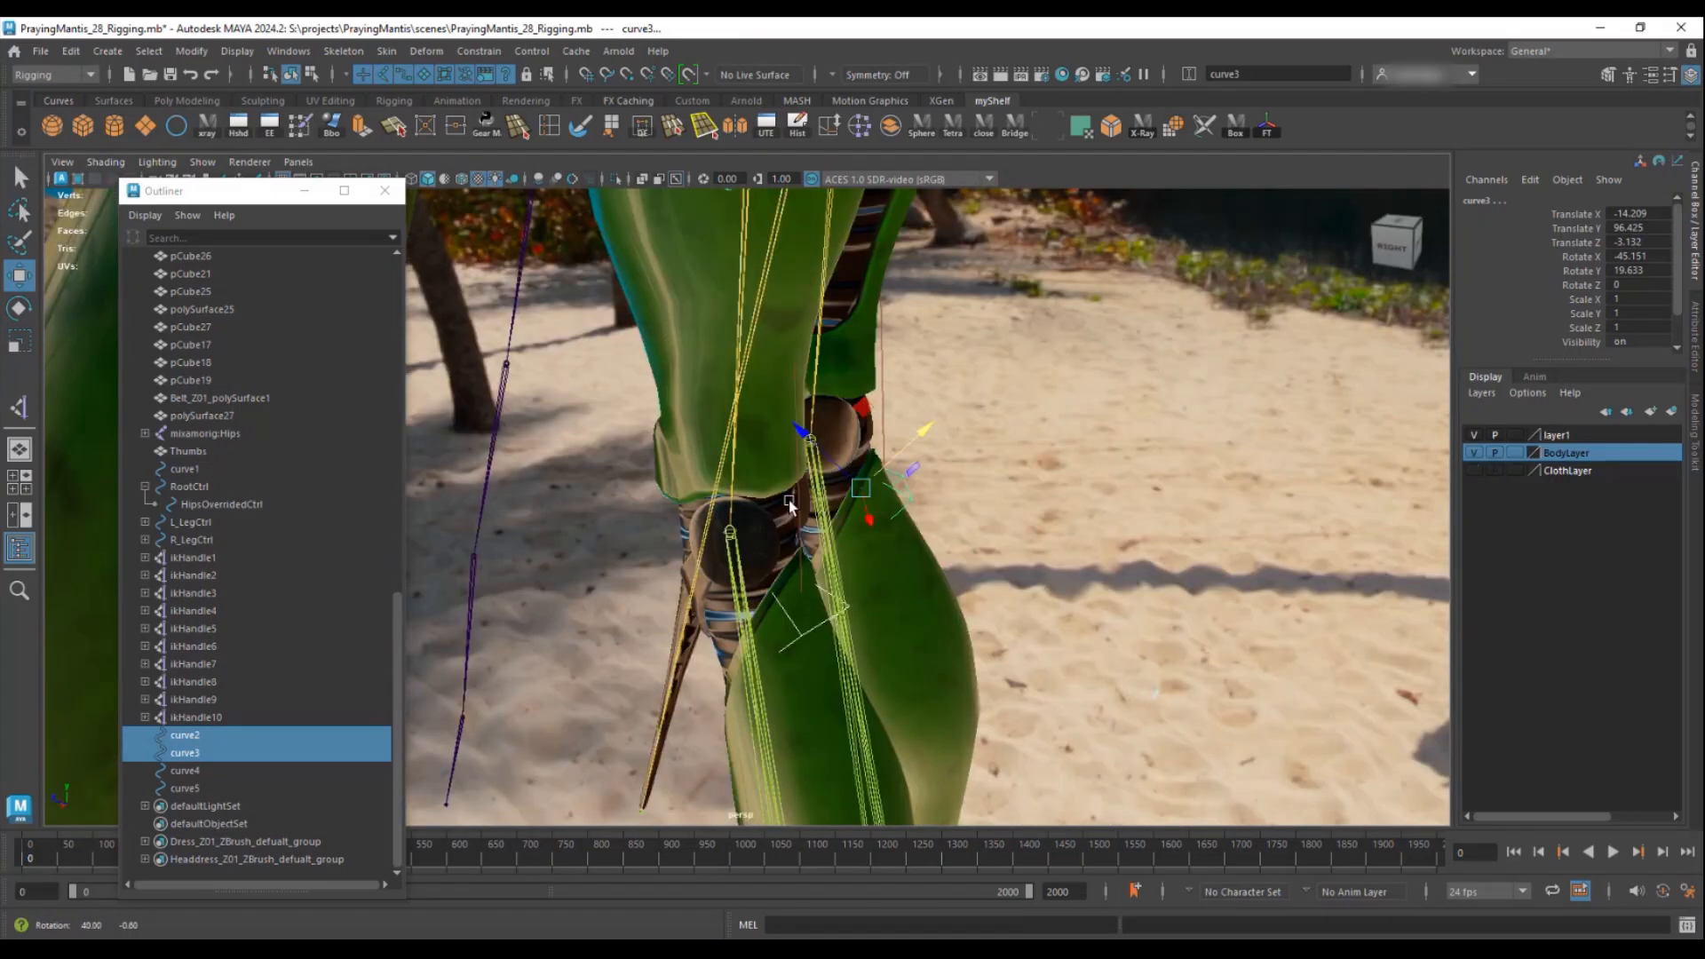
{"action": "left_click", "coordinate": [1482, 470]}
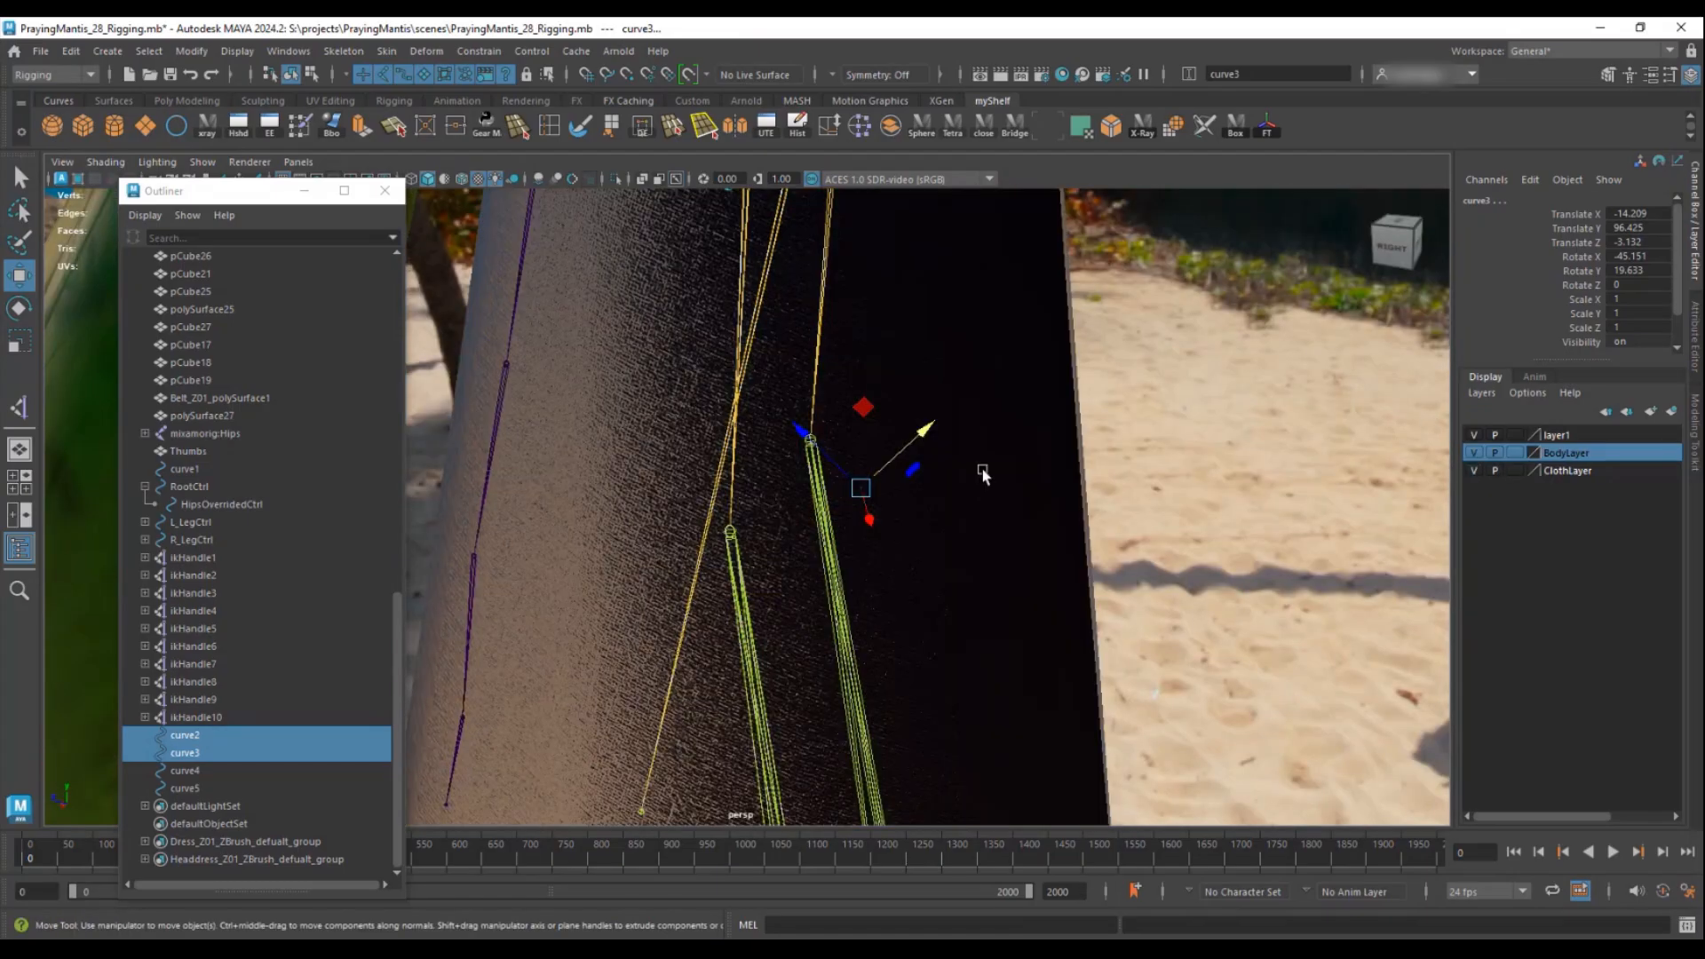
{"action": "left_click_drag", "start_coordinate": [982, 472], "coordinate": [893, 466], "text": "alt"}
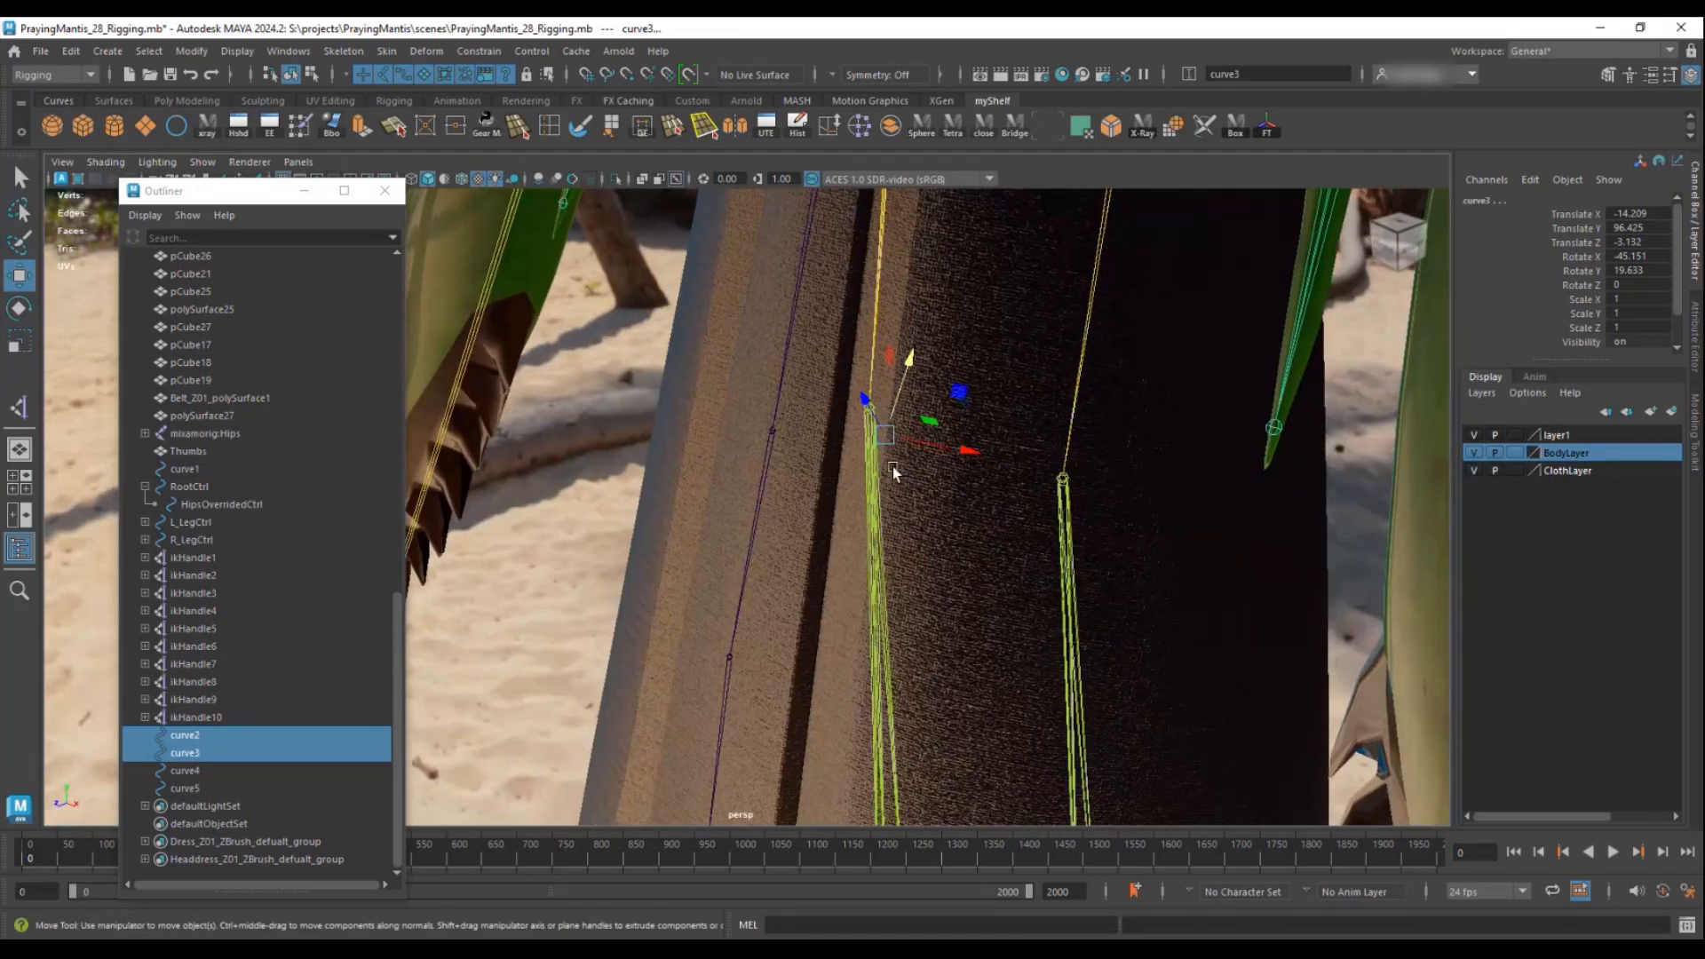
- Set the Move tool's axis orientation to Object
{"action": "double_click", "coordinate": [17, 275]}
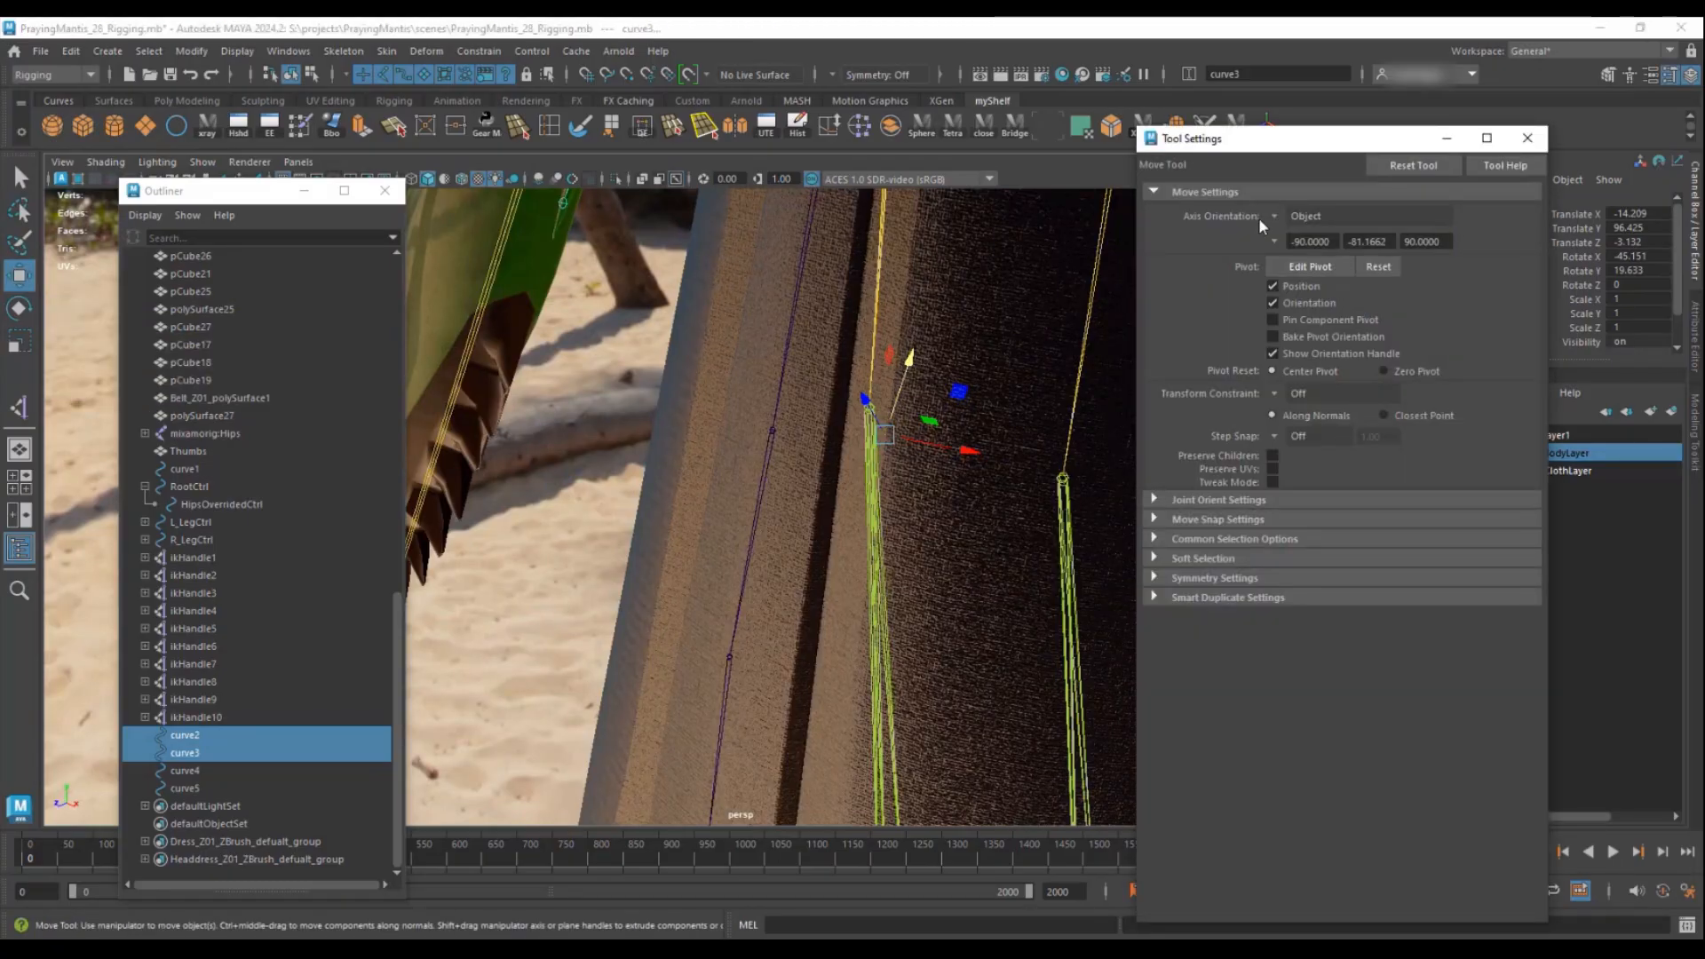
{"action": "left_click", "coordinate": [1277, 220]}
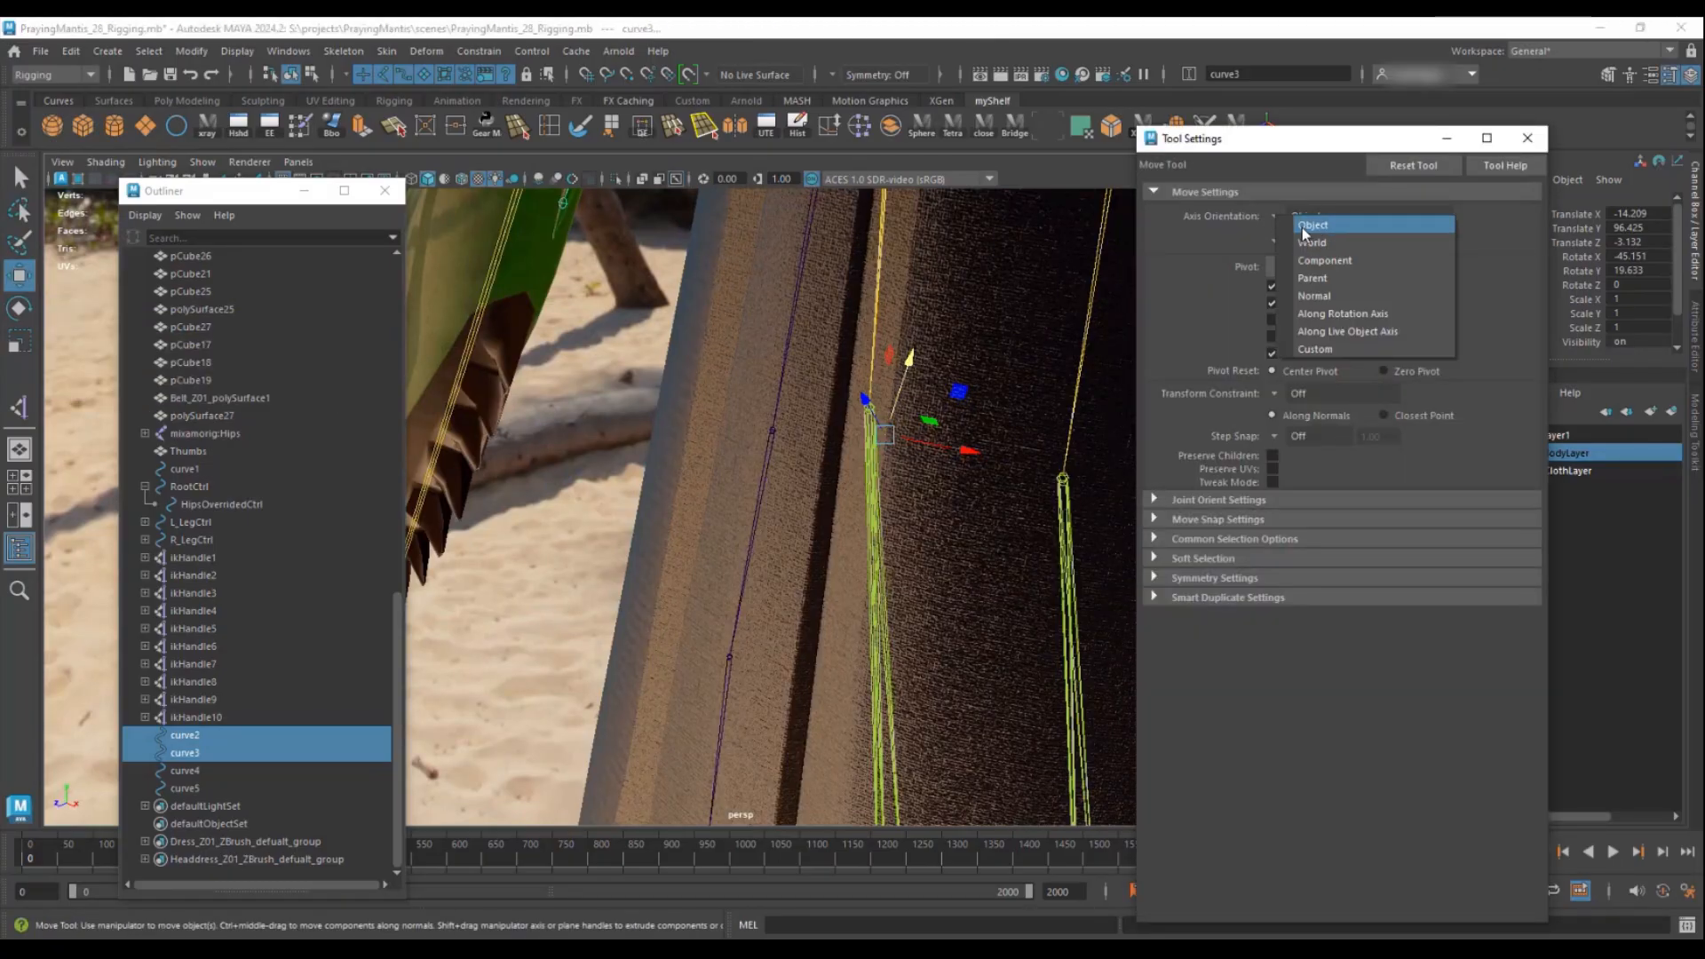
{"action": "left_click", "coordinate": [1302, 228]}
{"action": "left_click", "coordinate": [1528, 138]}
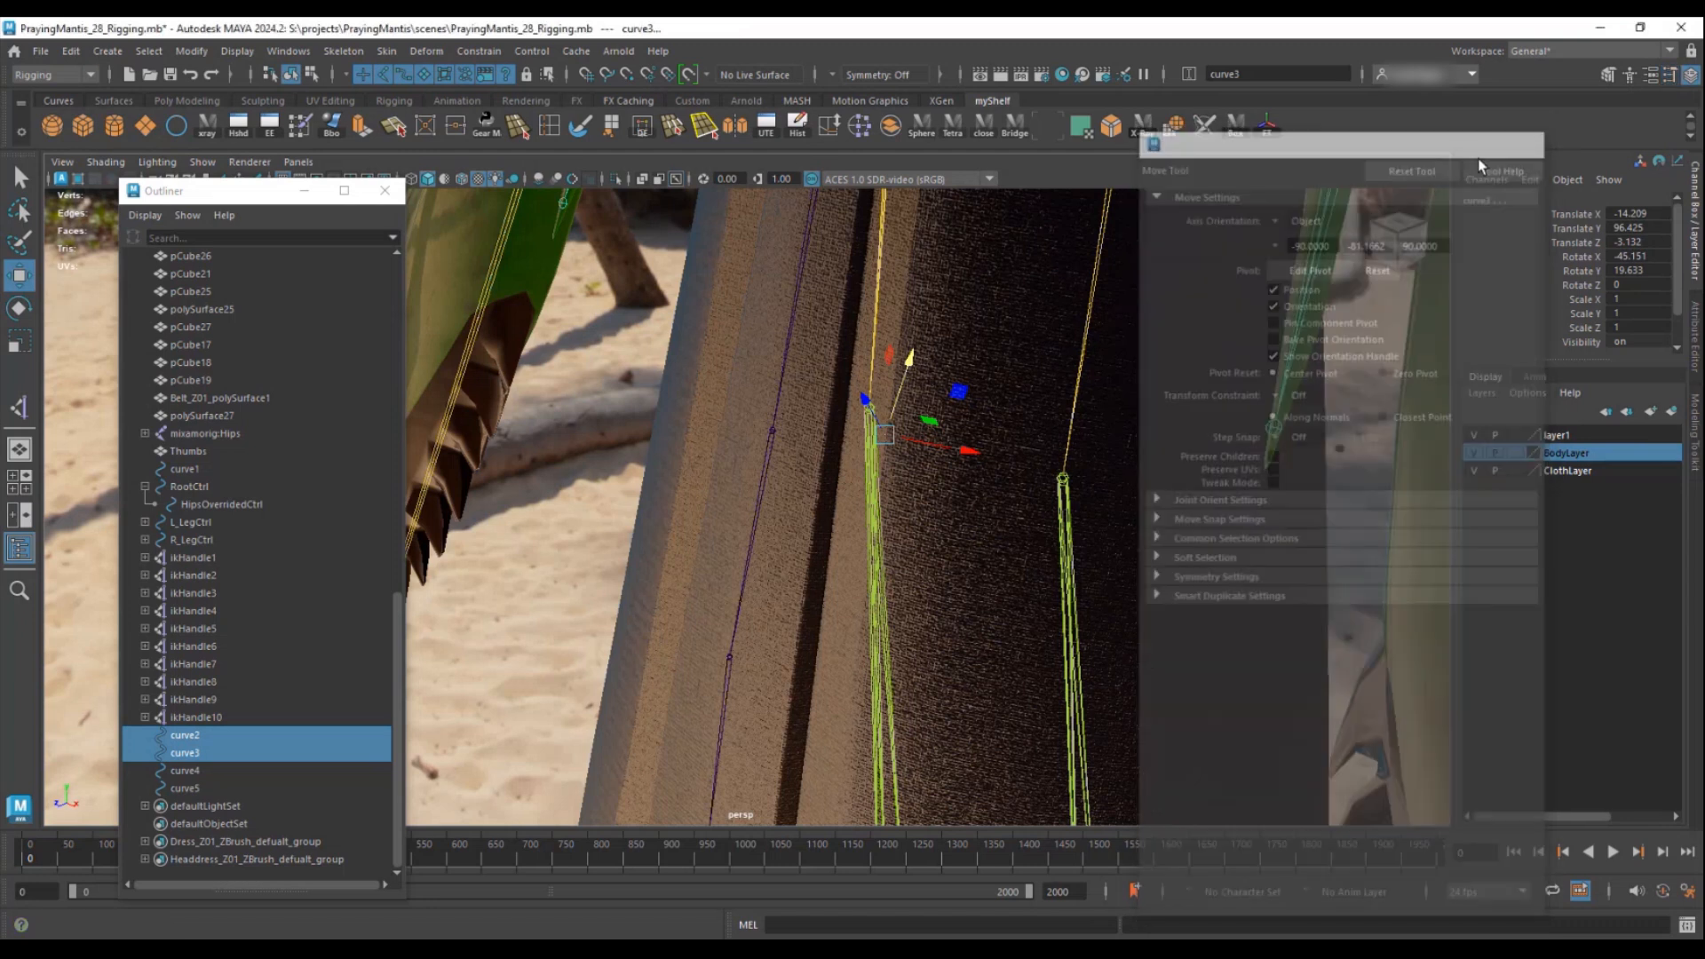
- Move curve2 and curve3 forward to in front of the skirt, with curve3 at about X -3.6, Y 128.2, Z 26.7
{"action": "key", "text": "f"}
{"action": "middle_click_drag", "start_coordinate": [827, 429], "coordinate": [542, 293]}
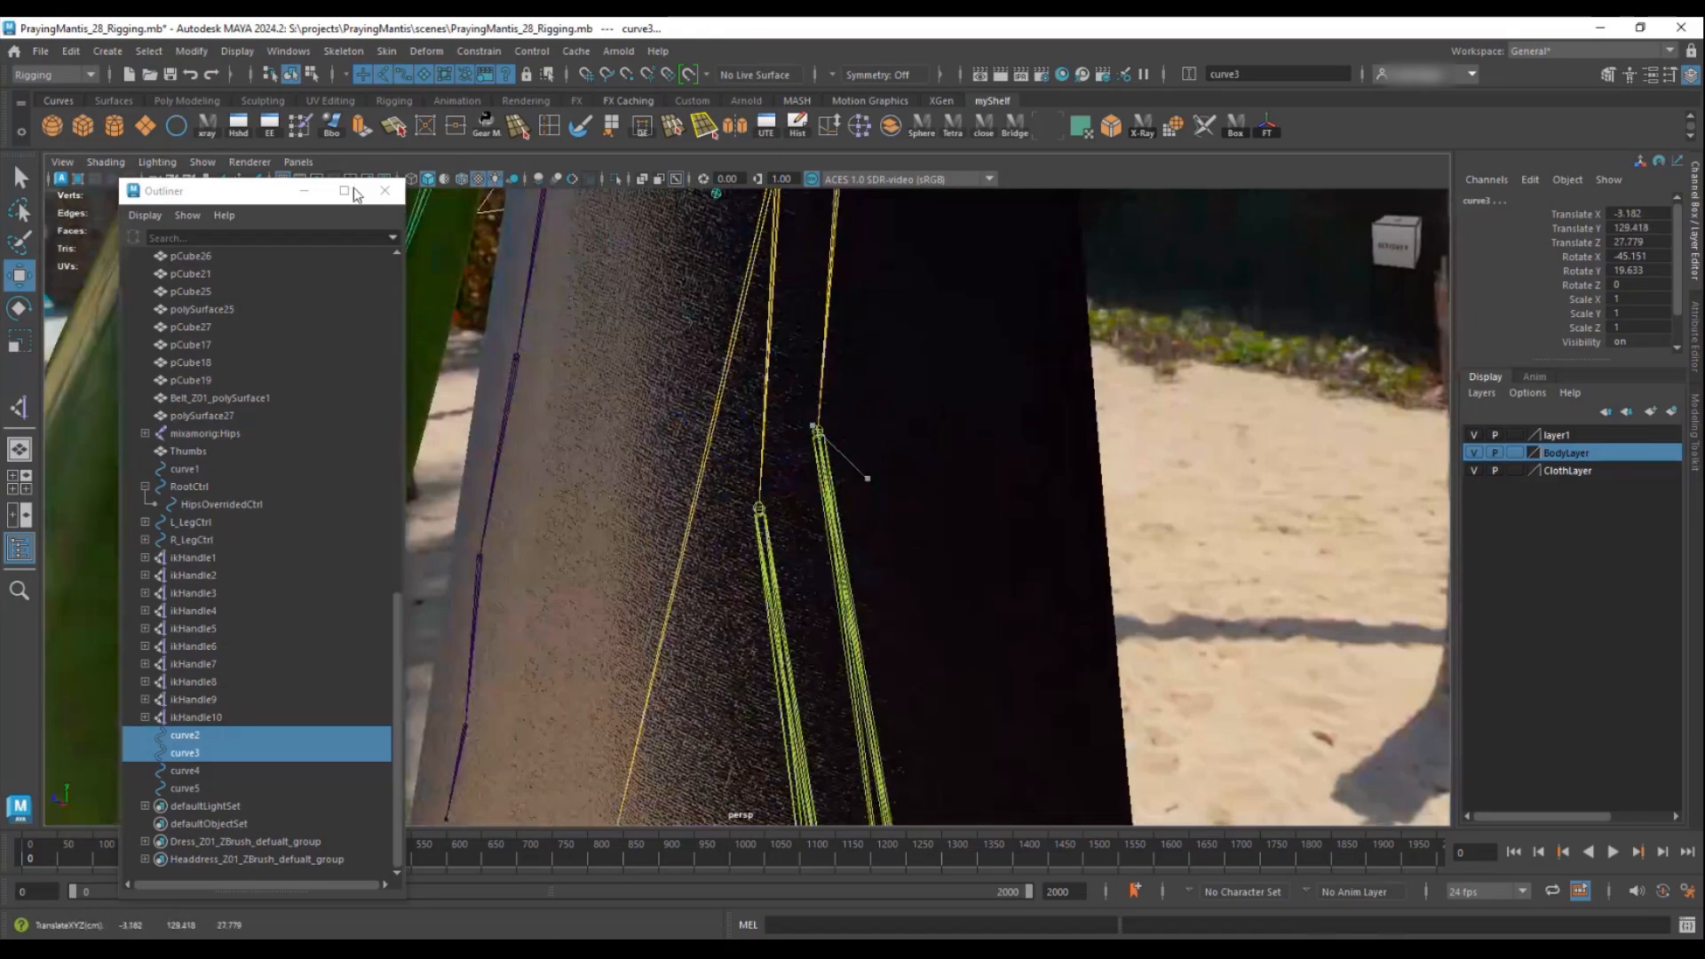
{"action": "key", "text": "f"}
{"action": "mouse_move", "coordinate": [675, 355]}
{"action": "left_mouse_down", "text": "alt"}
{"action": "mouse_move", "coordinate": [702, 373]}
{"action": "mouse_move", "coordinate": [711, 433]}
{"action": "mouse_move", "coordinate": [693, 323]}
{"action": "mouse_move", "coordinate": [697, 351]}
{"action": "left_mouse_up", "text": "alt"}
{"action": "middle_click_drag", "start_coordinate": [698, 351], "coordinate": [626, 391]}
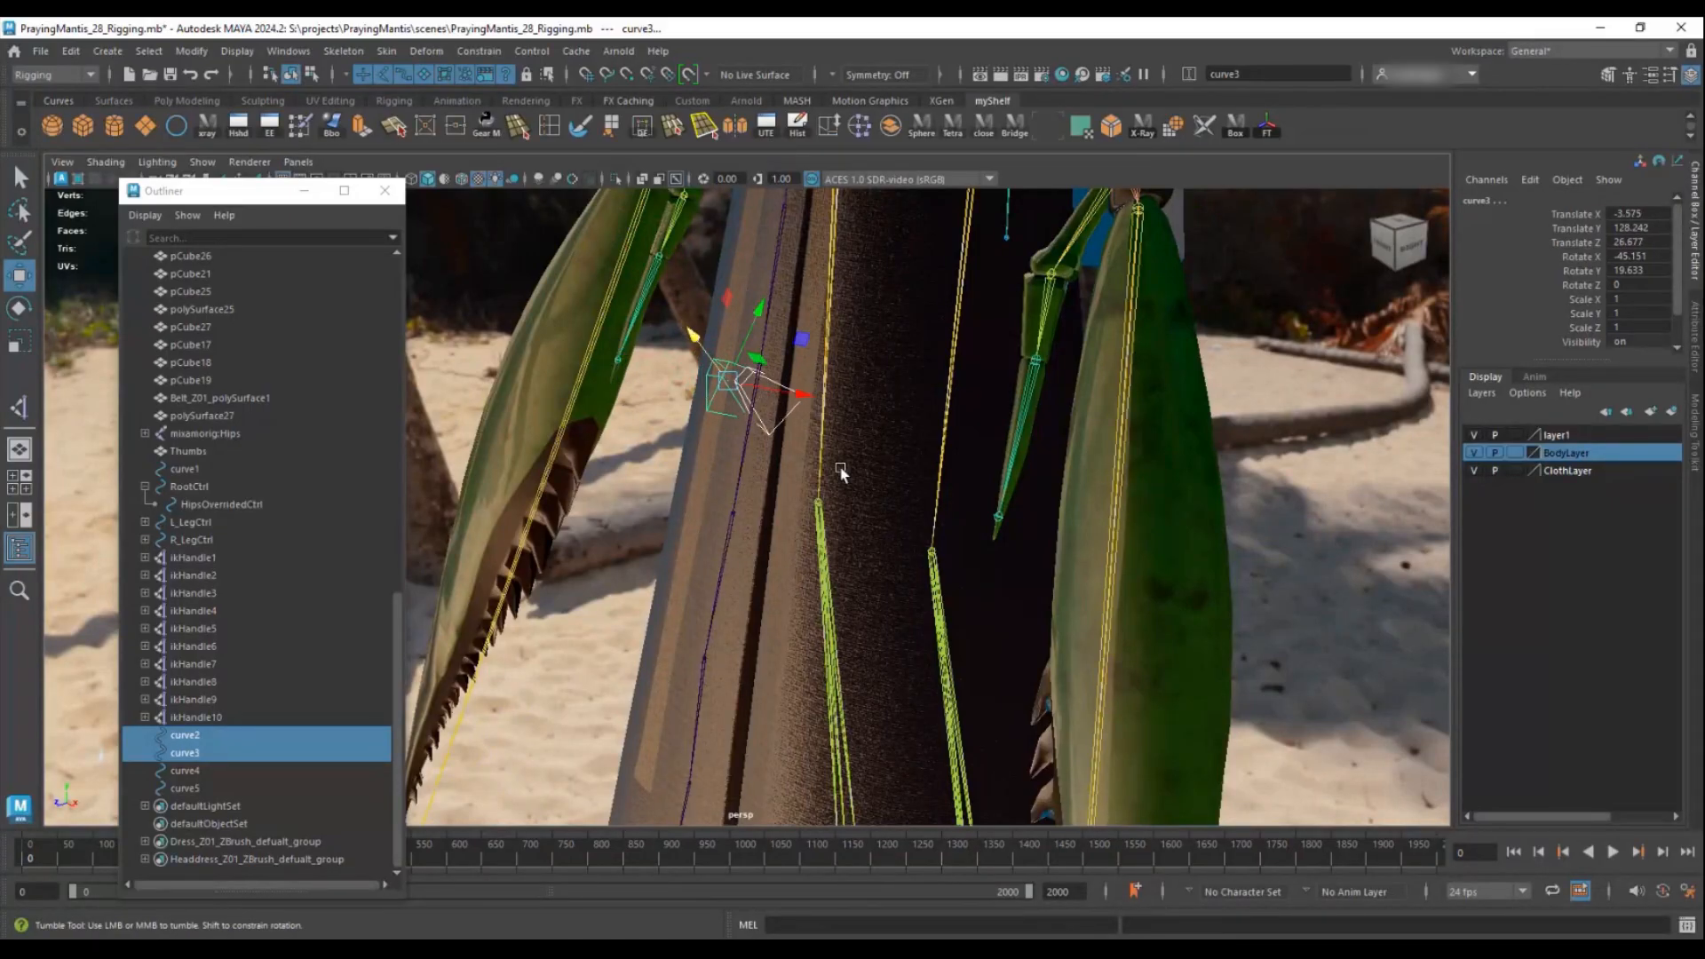
{"action": "key", "text": "f"}
{"action": "left_click_drag", "start_coordinate": [871, 499], "coordinate": [730, 555], "text": "alt"}
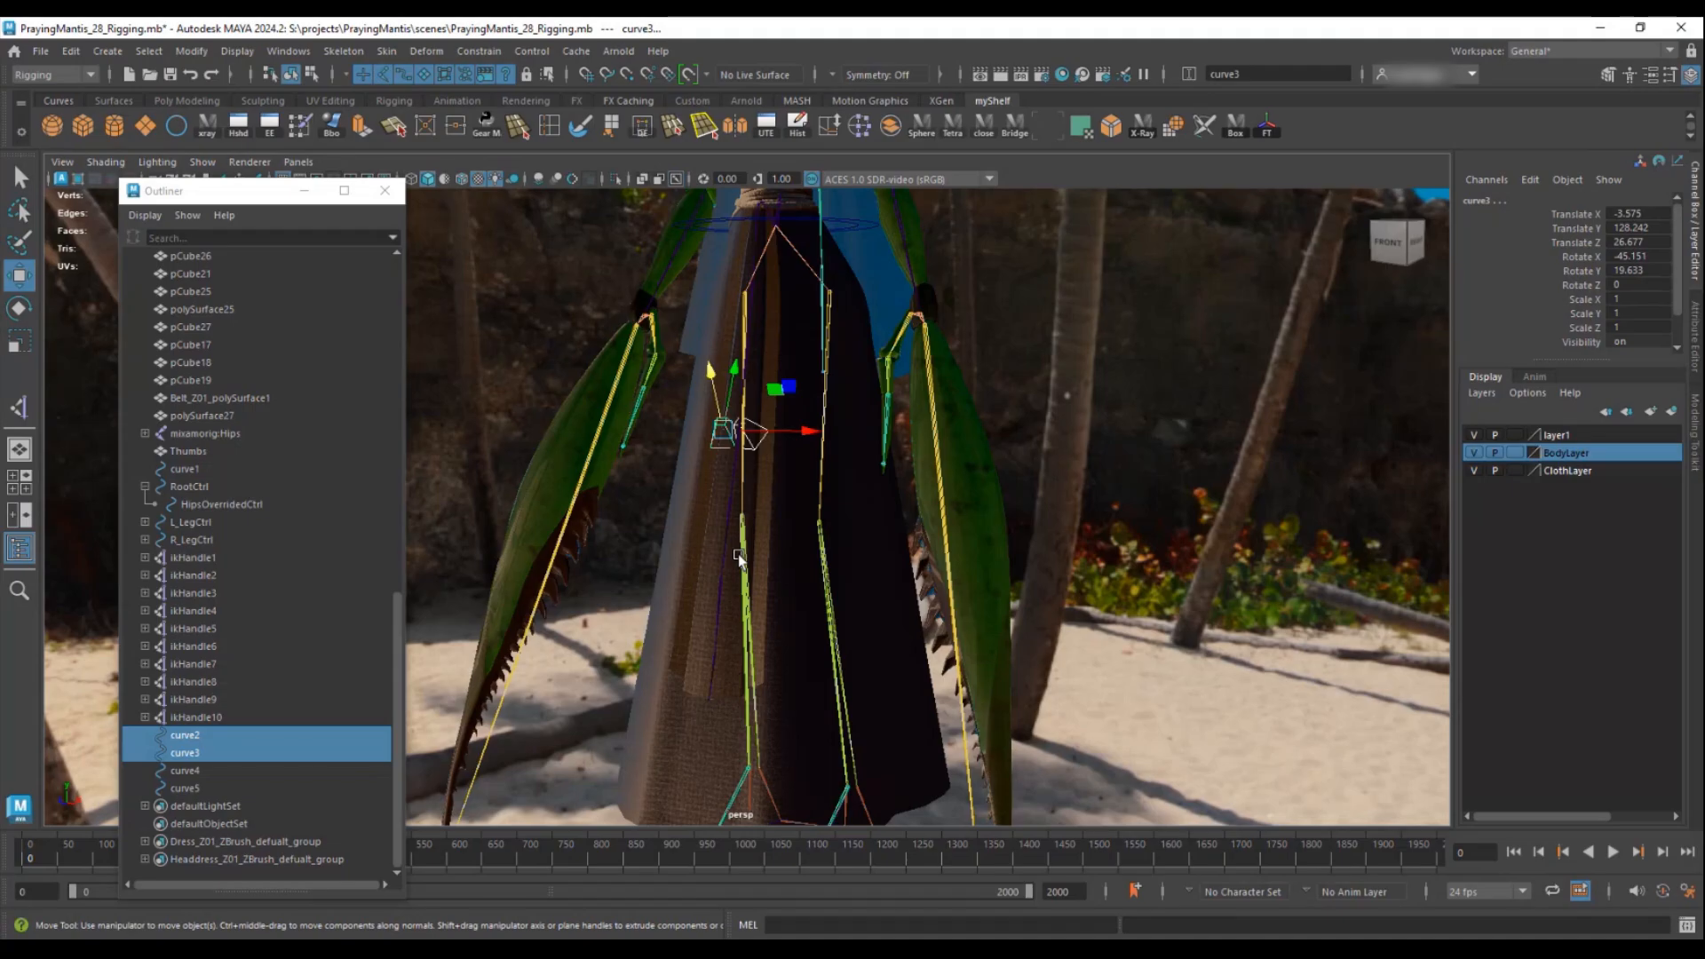
- Hide ClothLayer and BodyLayer so only the leg rig and control curves are shown
{"action": "mouse_move", "coordinate": [793, 531]}
{"action": "left_mouse_down", "text": "alt"}
{"action": "mouse_move", "coordinate": [738, 525]}
{"action": "mouse_move", "coordinate": [797, 535]}
{"action": "left_mouse_up", "text": "alt"}
{"action": "left_click", "coordinate": [1474, 472]}
{"action": "left_click", "coordinate": [1474, 454]}
{"action": "left_click_drag", "start_coordinate": [928, 502], "coordinate": [1017, 587], "text": "alt"}
{"action": "scroll", "coordinate": [1001, 553], "scroll_direction": "up", "scroll_amount": 5}
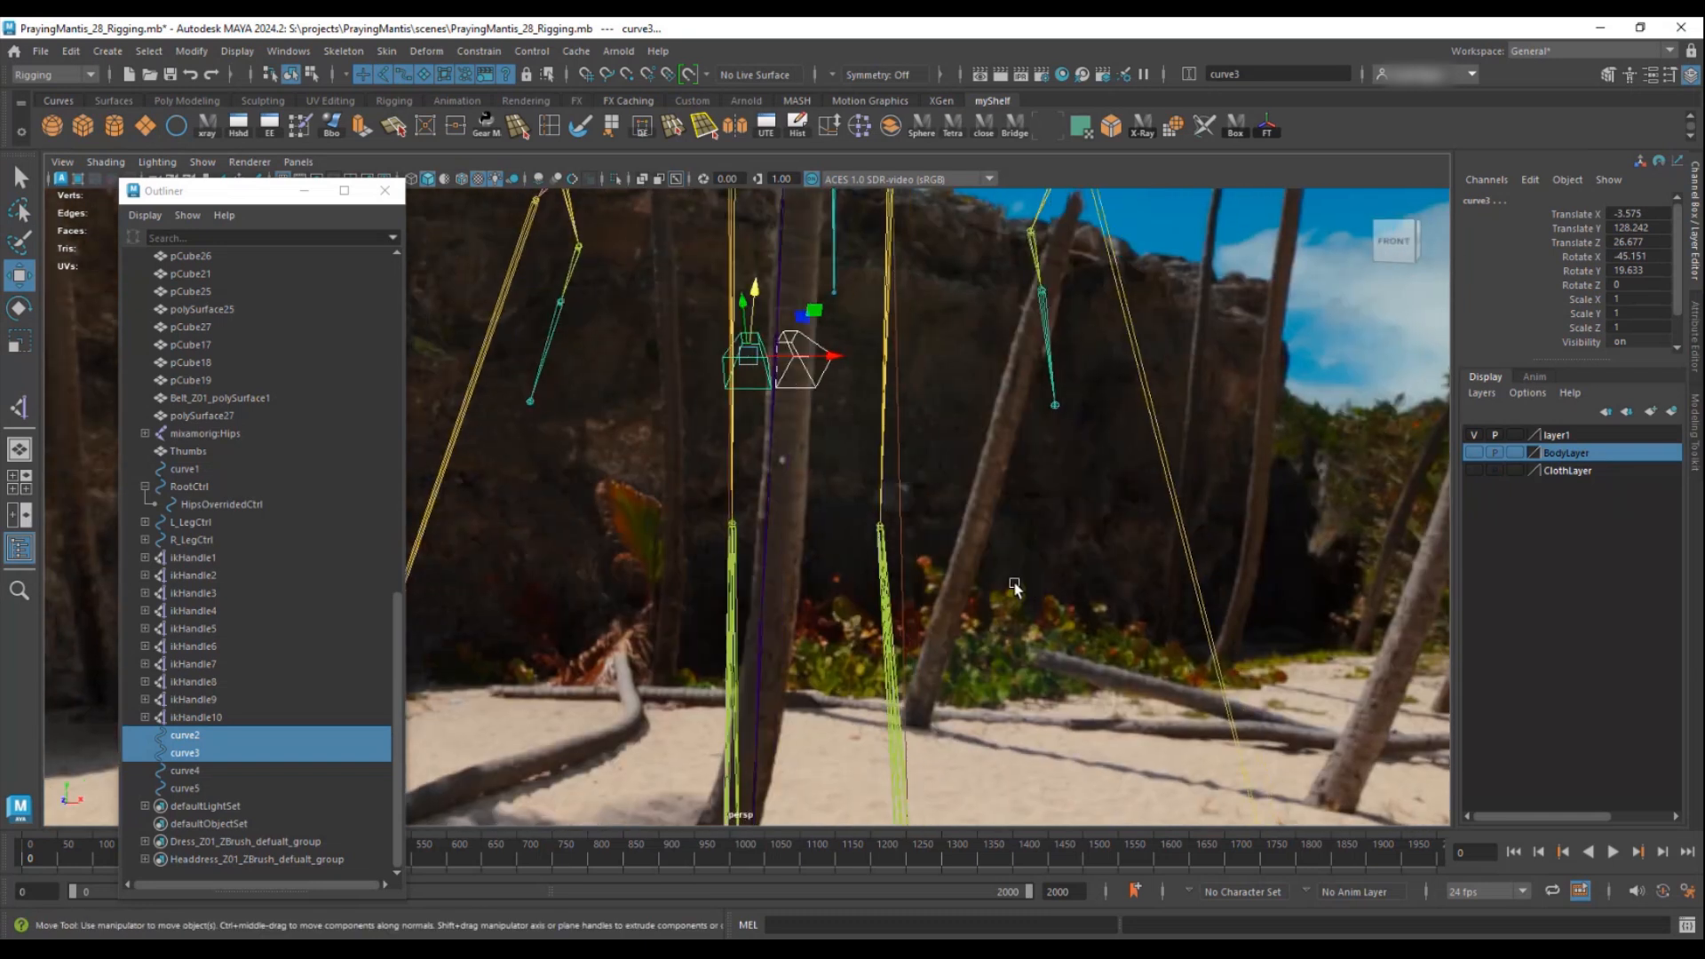
- Freeze the transformations of curve2 and curve3
{"action": "left_click", "coordinate": [191, 51]}
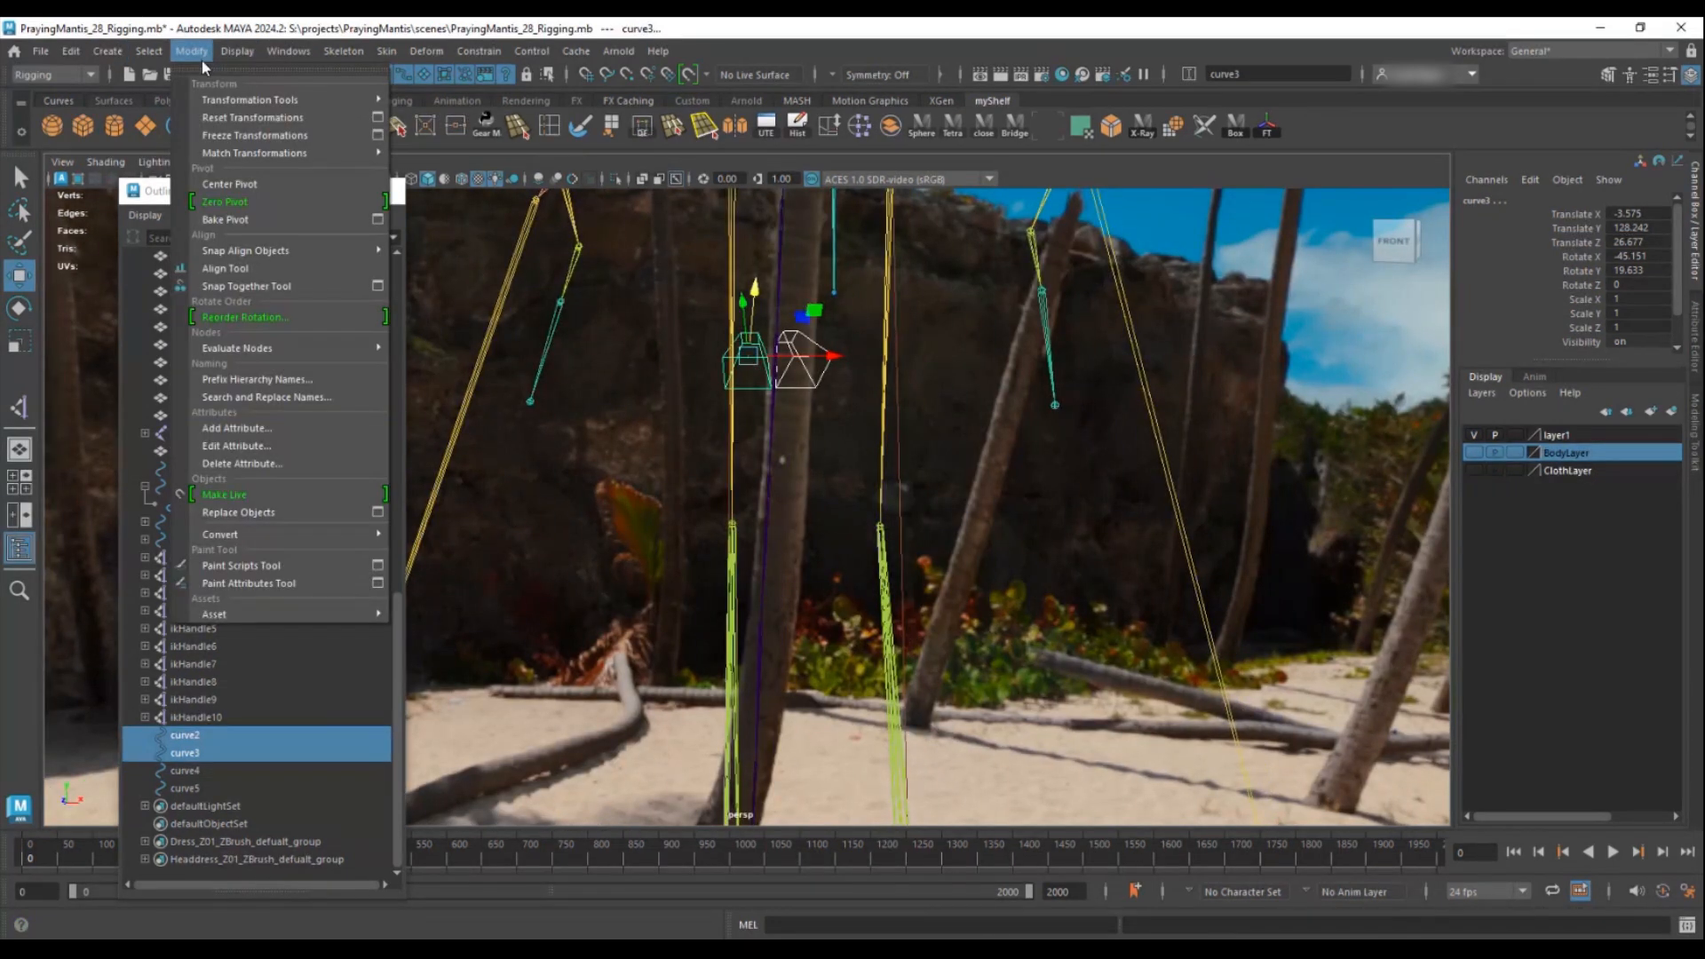
{"action": "left_click", "coordinate": [218, 100]}
{"action": "left_click_drag", "start_coordinate": [884, 329], "coordinate": [697, 315], "text": "alt"}
{"action": "left_click_drag", "start_coordinate": [762, 371], "coordinate": [848, 462], "text": "alt"}
{"action": "left_click_drag", "start_coordinate": [746, 345], "coordinate": [781, 380], "text": "alt"}
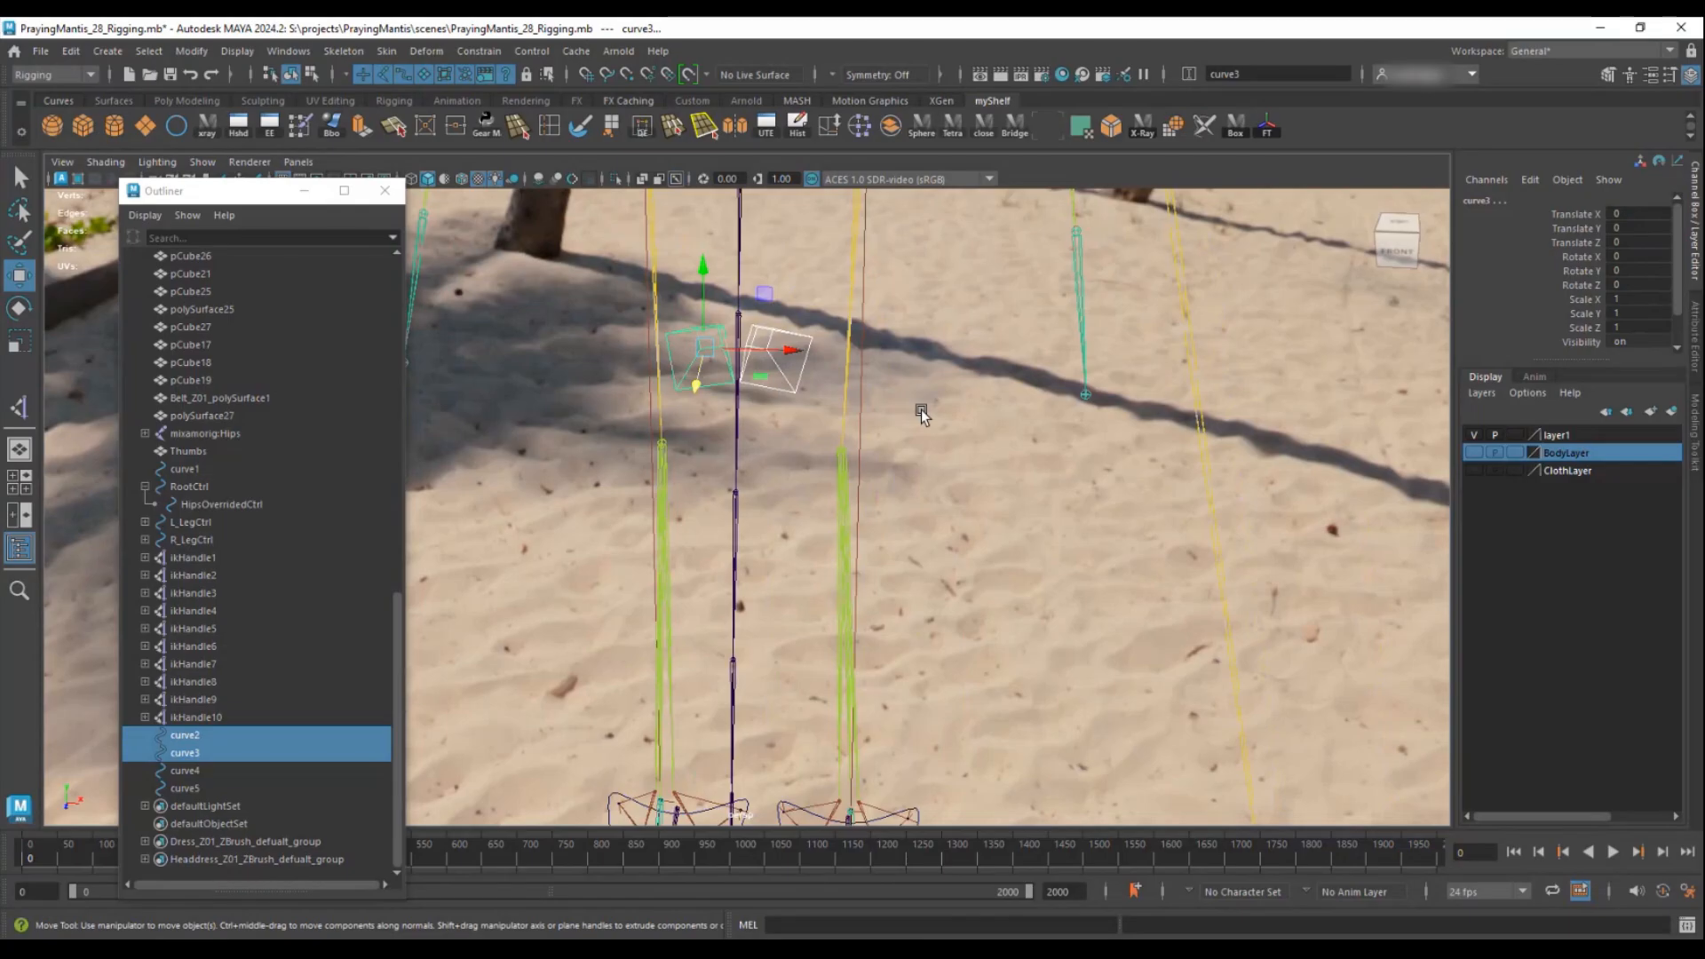
- Parent curve2 under L_LegCtrl and curve3 under R_LegCtrl
{"action": "left_click_drag", "start_coordinate": [920, 409], "coordinate": [733, 307], "text": "alt"}
{"action": "left_click_drag", "start_coordinate": [917, 541], "coordinate": [671, 428], "text": "alt"}
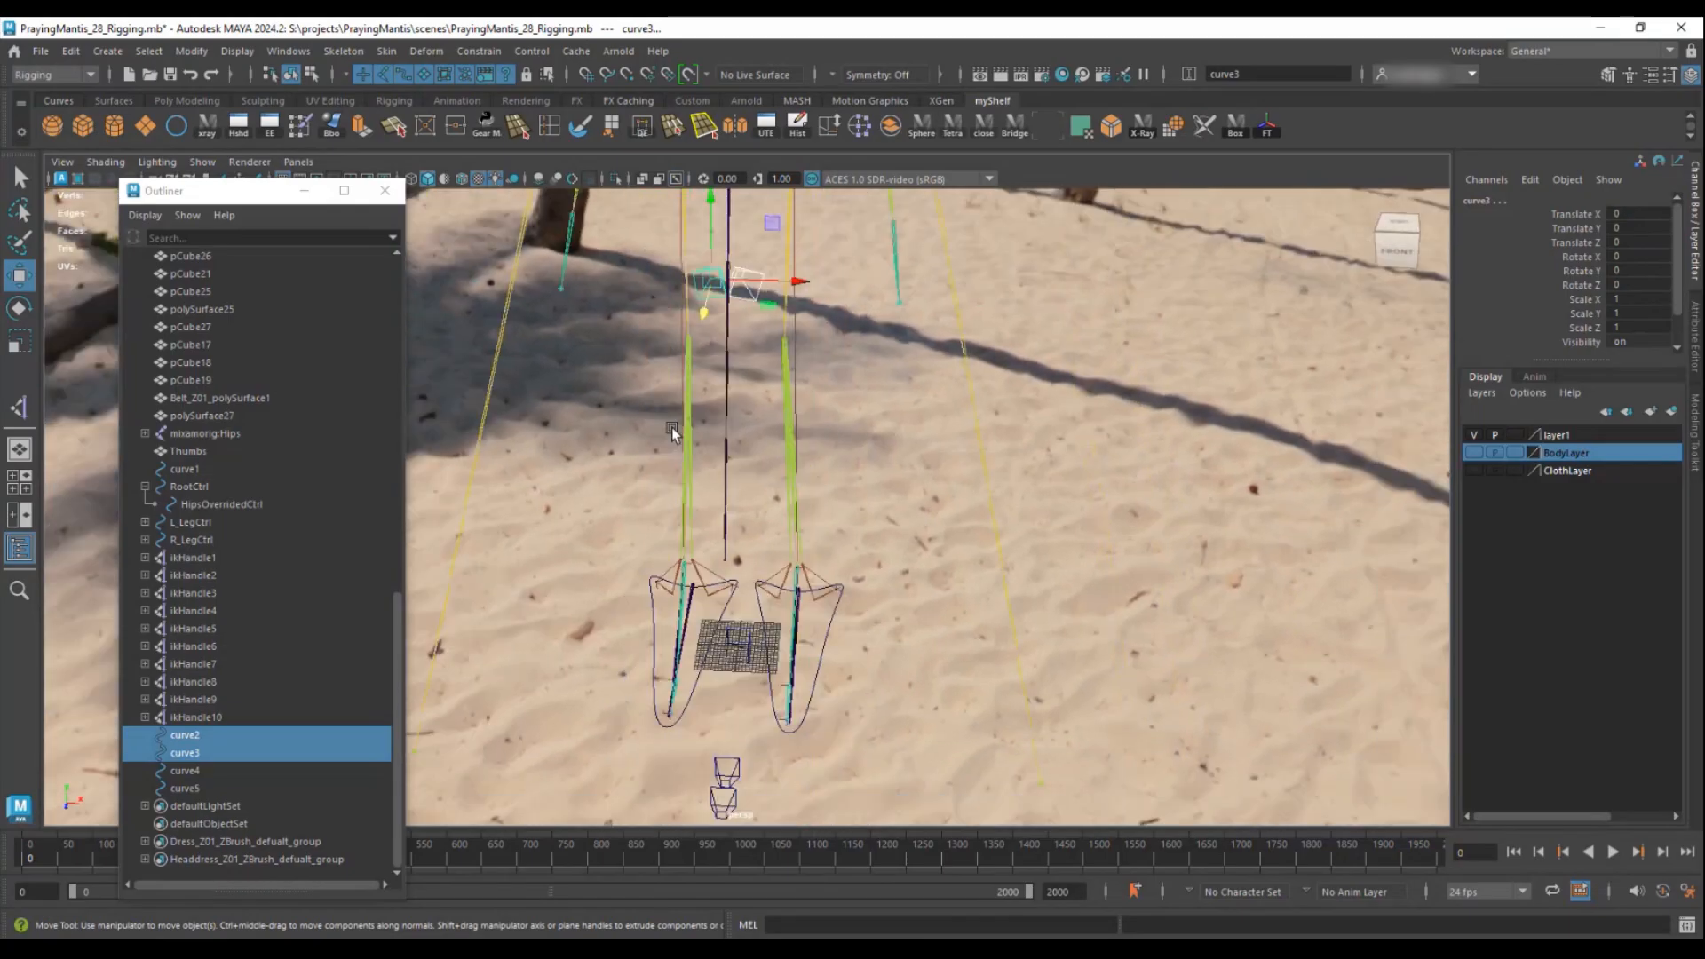
{"action": "left_click", "coordinate": [749, 296]}
{"action": "left_click", "coordinate": [833, 620], "text": "shift"}
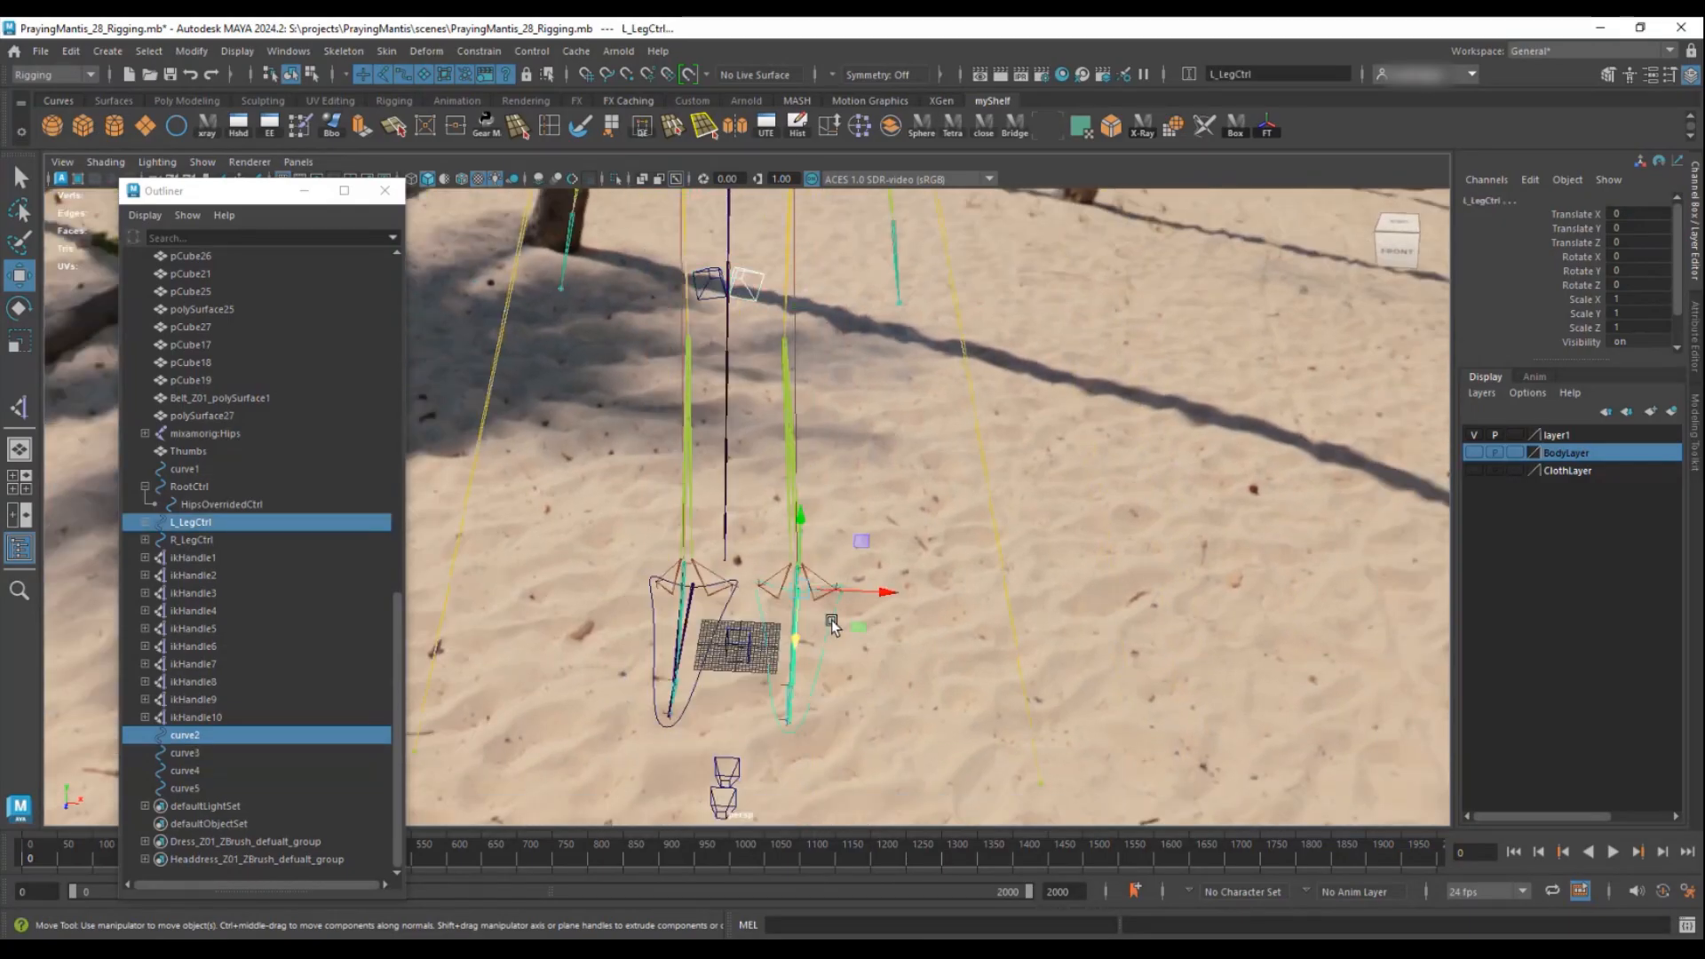
{"action": "key", "text": "p"}
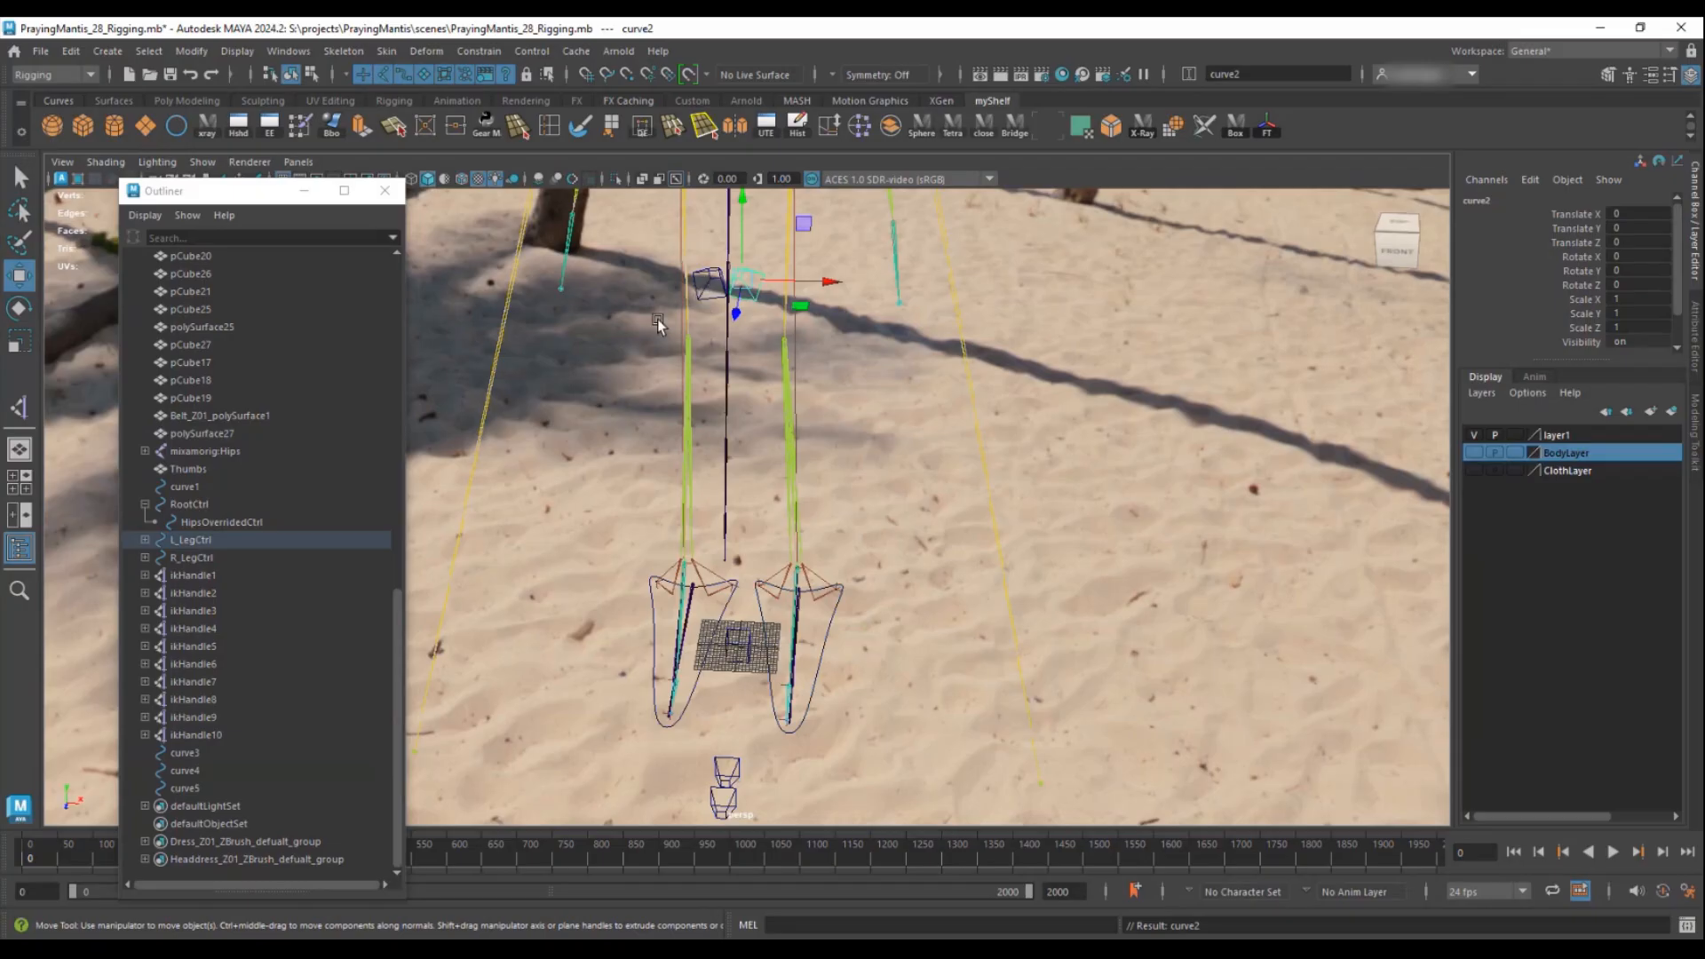
{"action": "left_click", "coordinate": [715, 273]}
{"action": "left_click", "coordinate": [651, 626], "text": "shift"}
{"action": "key", "text": "p"}
- Try moving R_LegCtrl to test its parented knee curve, and undo the move
{"action": "left_click", "coordinate": [708, 641]}
{"action": "left_click_drag", "start_coordinate": [780, 588], "coordinate": [702, 606]}
{"action": "key", "text": "ctrl+z"}
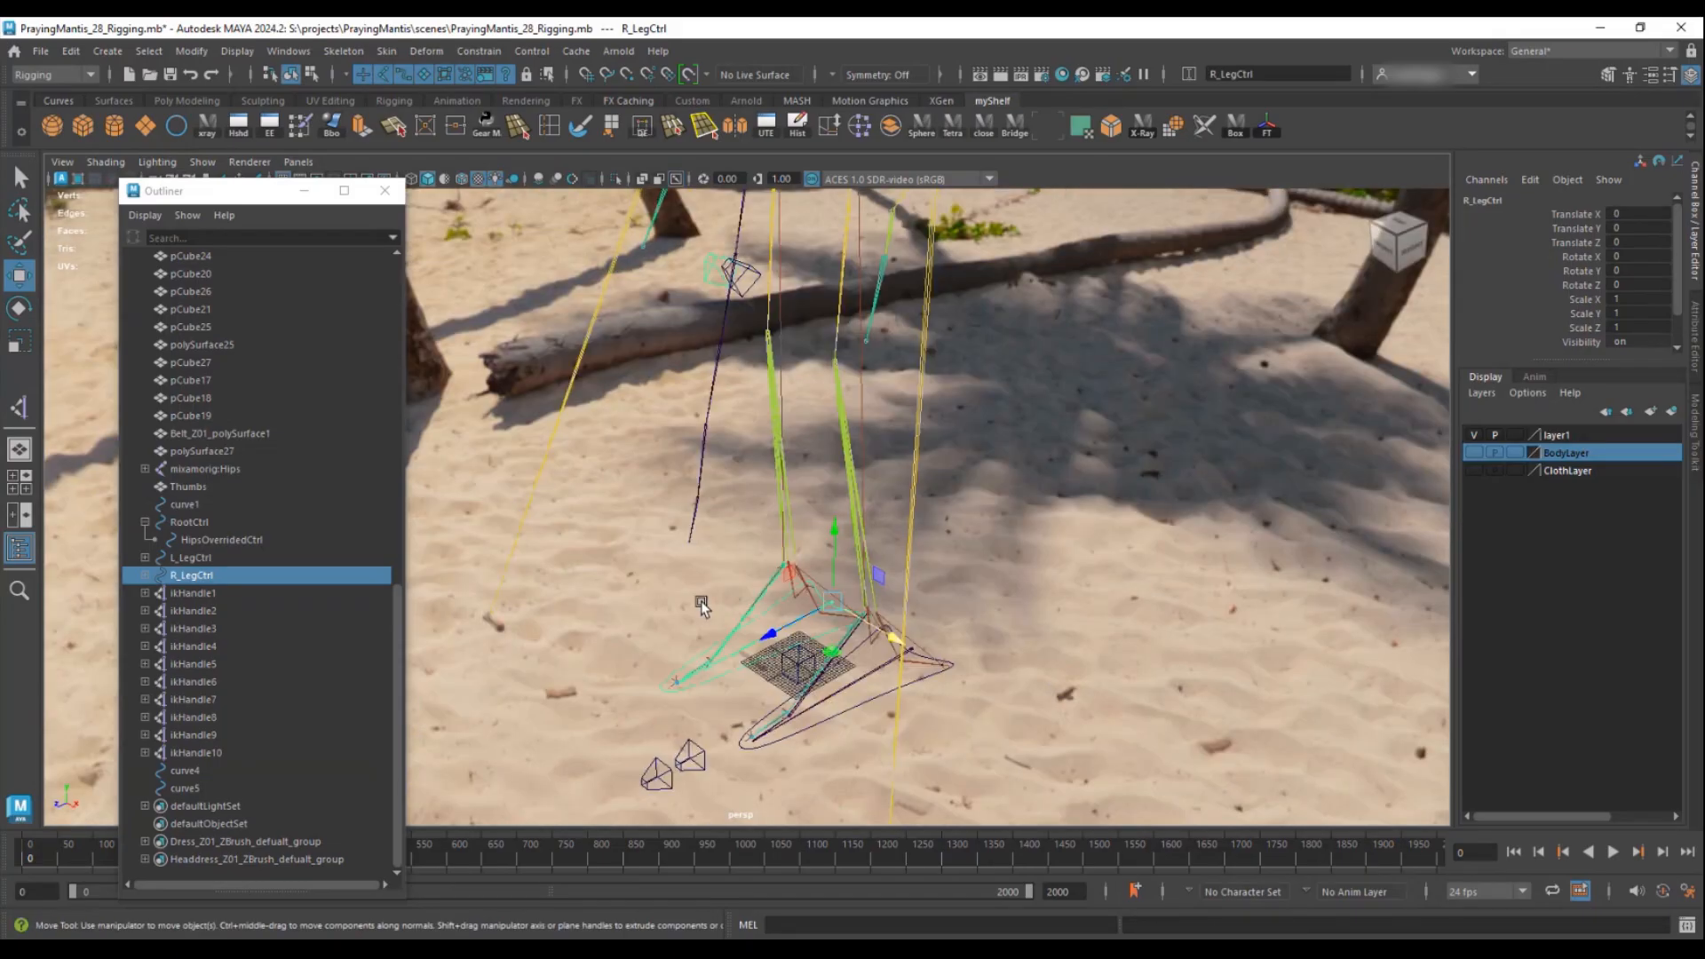
- Constrain ikHandle1 to curve2, the left knee curve, with a Pole Vector constraint
{"action": "right_click_drag", "start_coordinate": [702, 607], "coordinate": [818, 660], "text": "alt"}
{"action": "left_click_drag", "start_coordinate": [819, 661], "coordinate": [716, 440], "text": "alt"}
{"action": "left_click", "coordinate": [716, 326]}
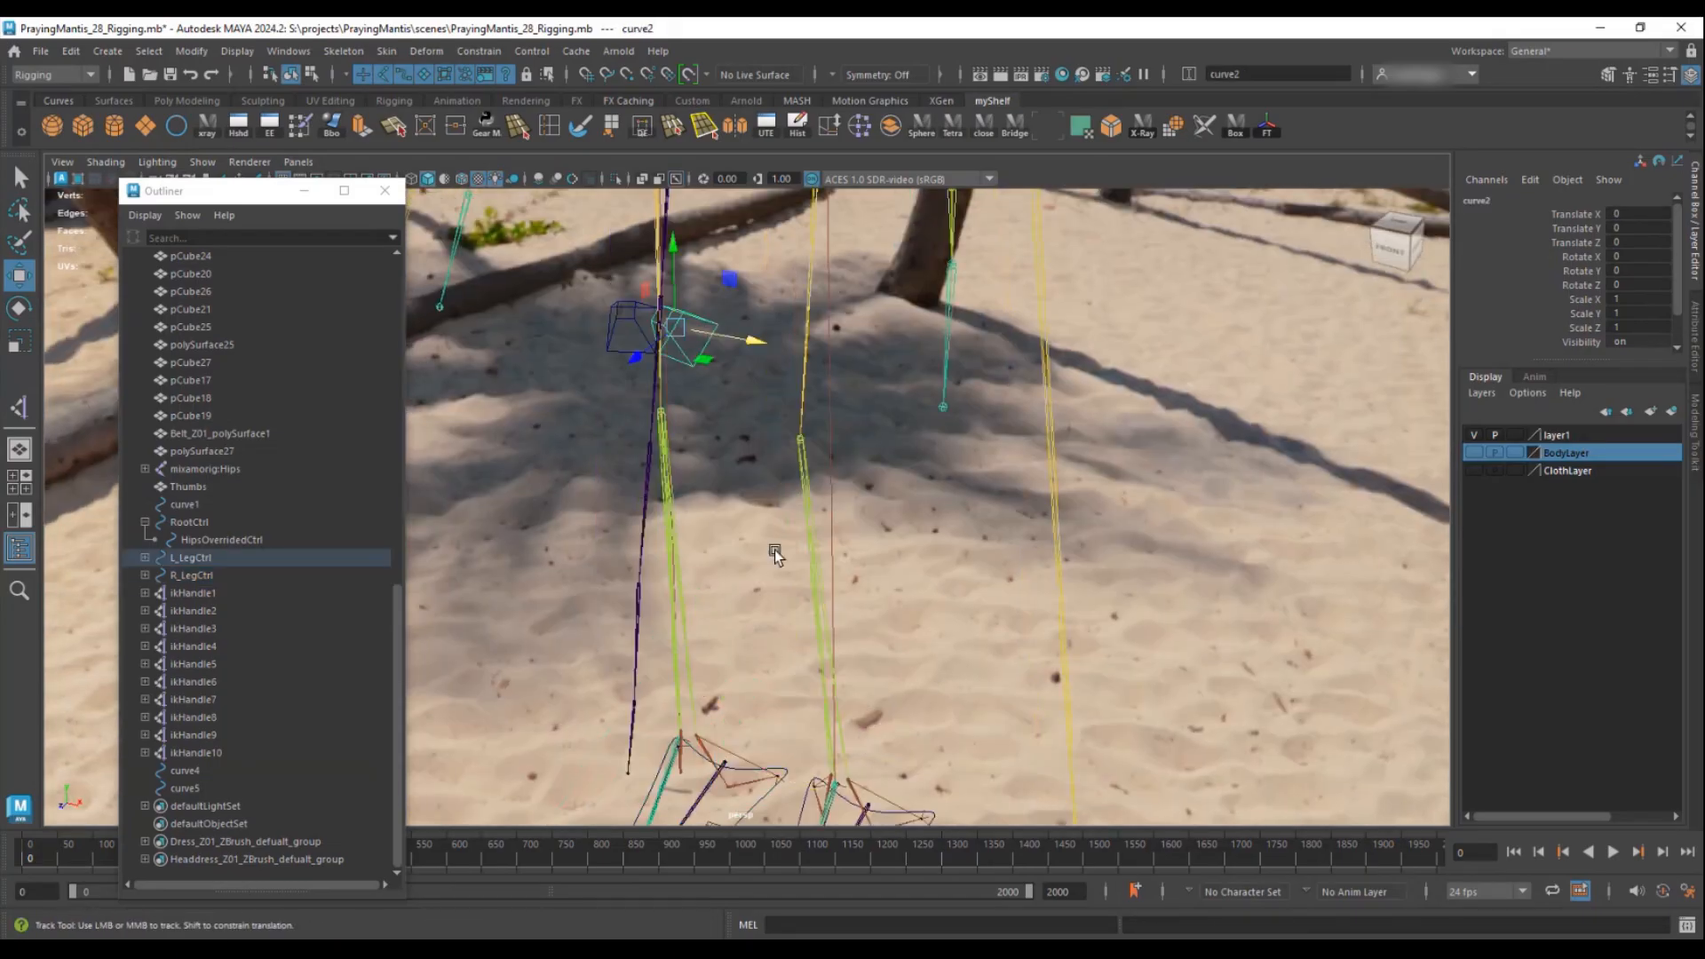
{"action": "middle_click_drag", "start_coordinate": [774, 551], "coordinate": [875, 563], "text": "alt"}
{"action": "right_click_drag", "start_coordinate": [875, 563], "coordinate": [675, 499], "text": "alt"}
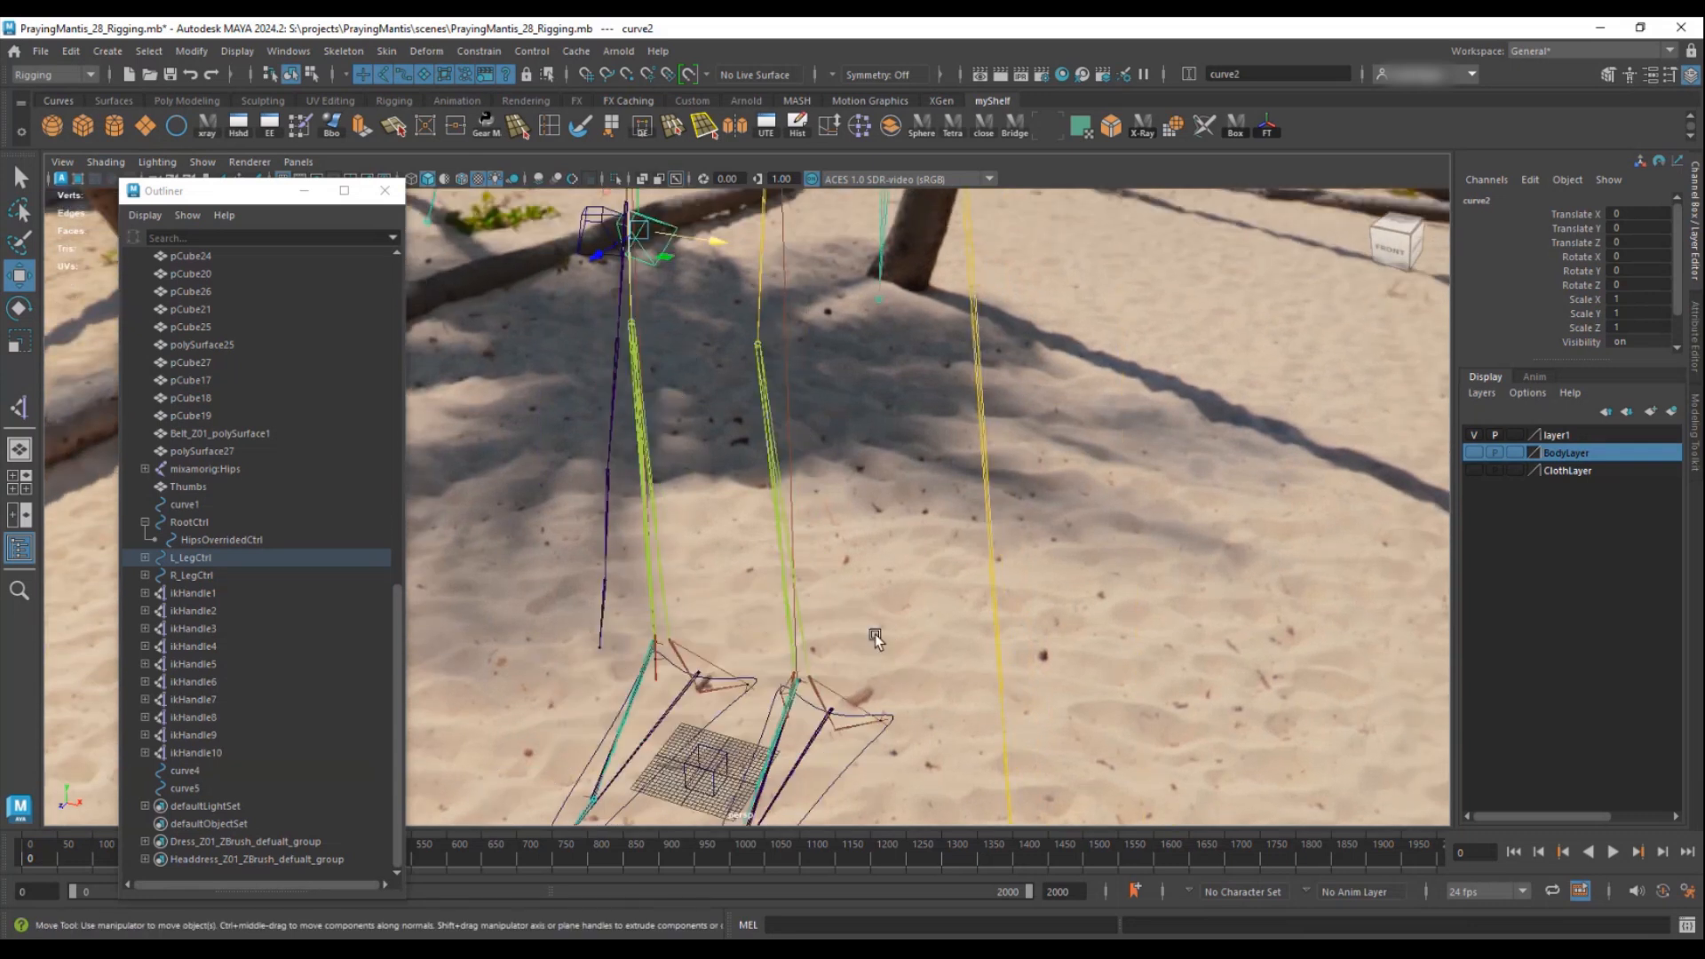
{"action": "middle_click_drag", "start_coordinate": [876, 634], "coordinate": [838, 444], "text": "alt"}
{"action": "right_click_drag", "start_coordinate": [839, 444], "coordinate": [1242, 695], "text": "alt"}
{"action": "left_click_drag", "start_coordinate": [1241, 695], "coordinate": [1149, 670], "text": "alt"}
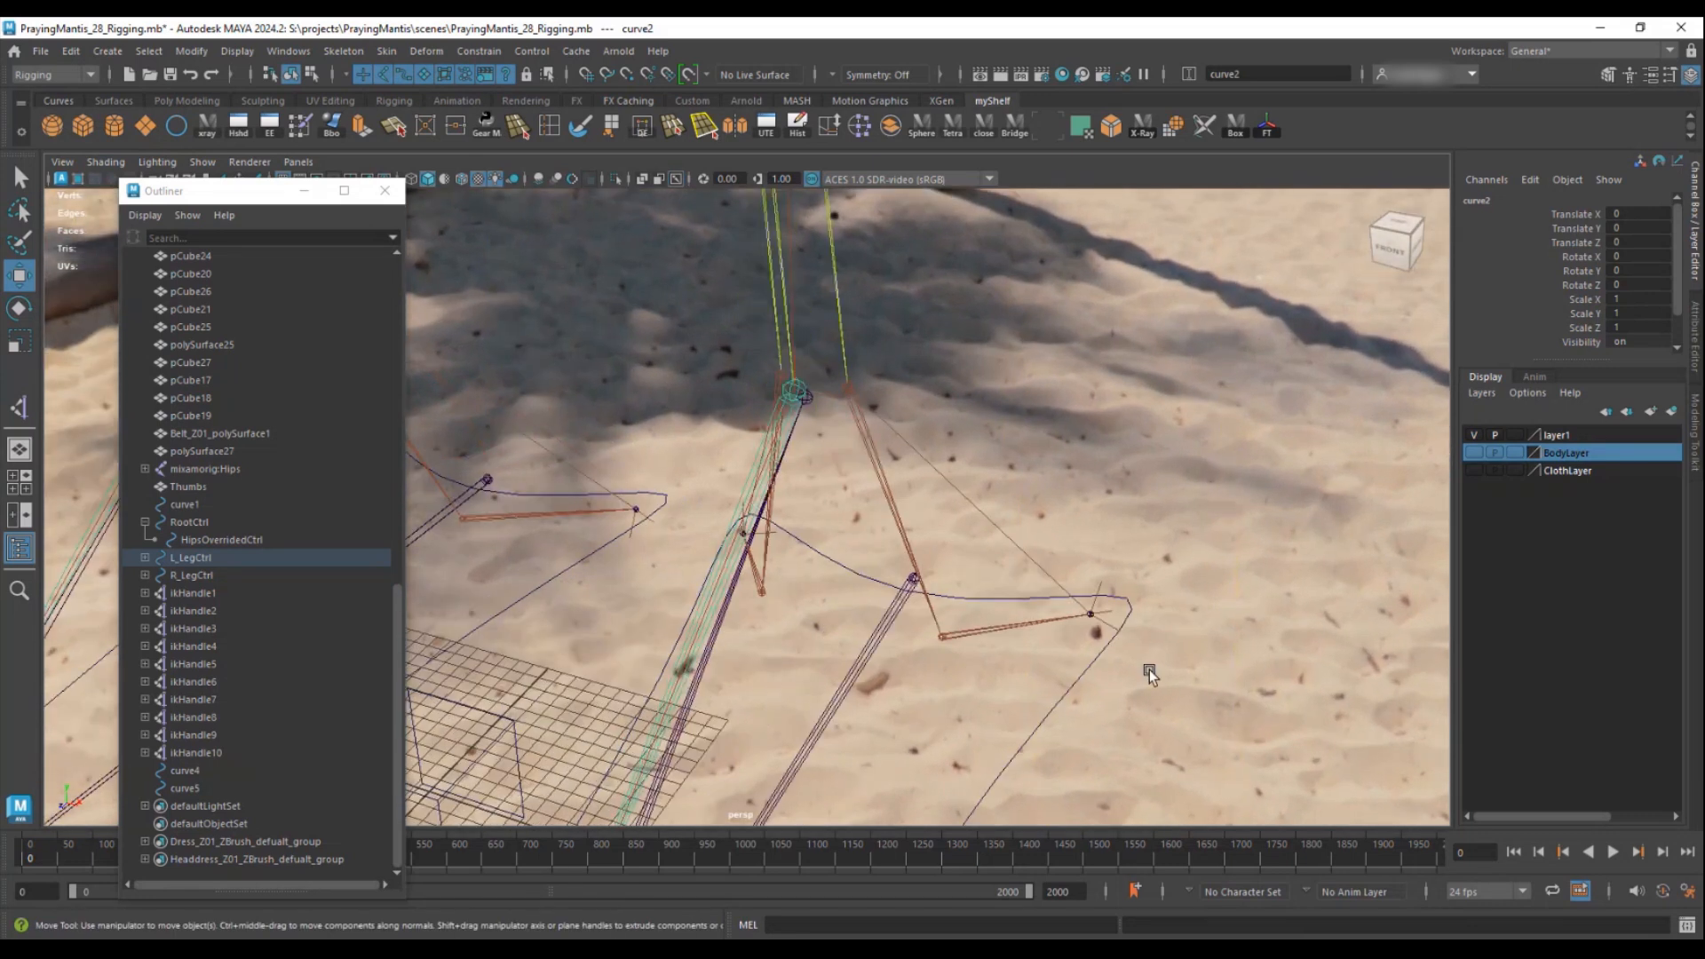
{"action": "left_click", "coordinate": [822, 392]}
{"action": "left_click", "coordinate": [478, 54]}
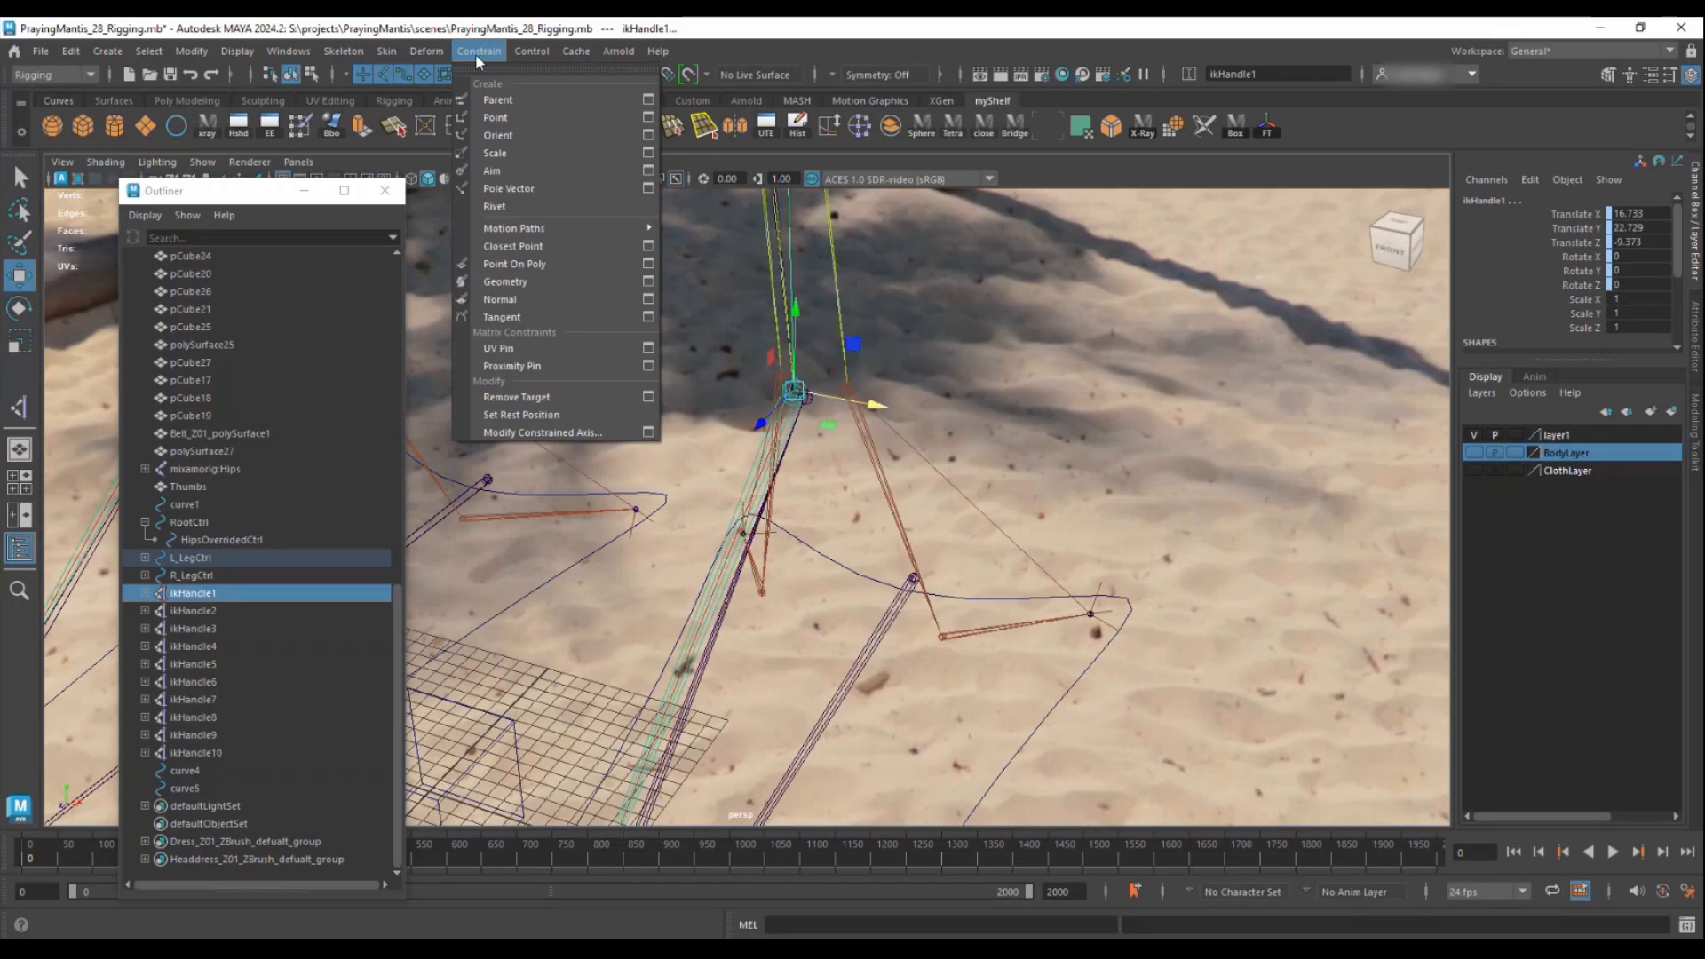
{"action": "left_click", "coordinate": [524, 188]}
- Constrain ikHandle2 to curve3, the right knee curve, with a Pole Vector constraint
{"action": "right_click_drag", "start_coordinate": [1065, 430], "coordinate": [404, 244], "text": "alt"}
{"action": "middle_click_drag", "start_coordinate": [404, 244], "coordinate": [587, 817], "text": "alt"}
{"action": "left_click", "coordinate": [655, 328]}
{"action": "middle_click_drag", "start_coordinate": [751, 509], "coordinate": [787, 520], "text": "alt"}
{"action": "left_click", "coordinate": [696, 465]}
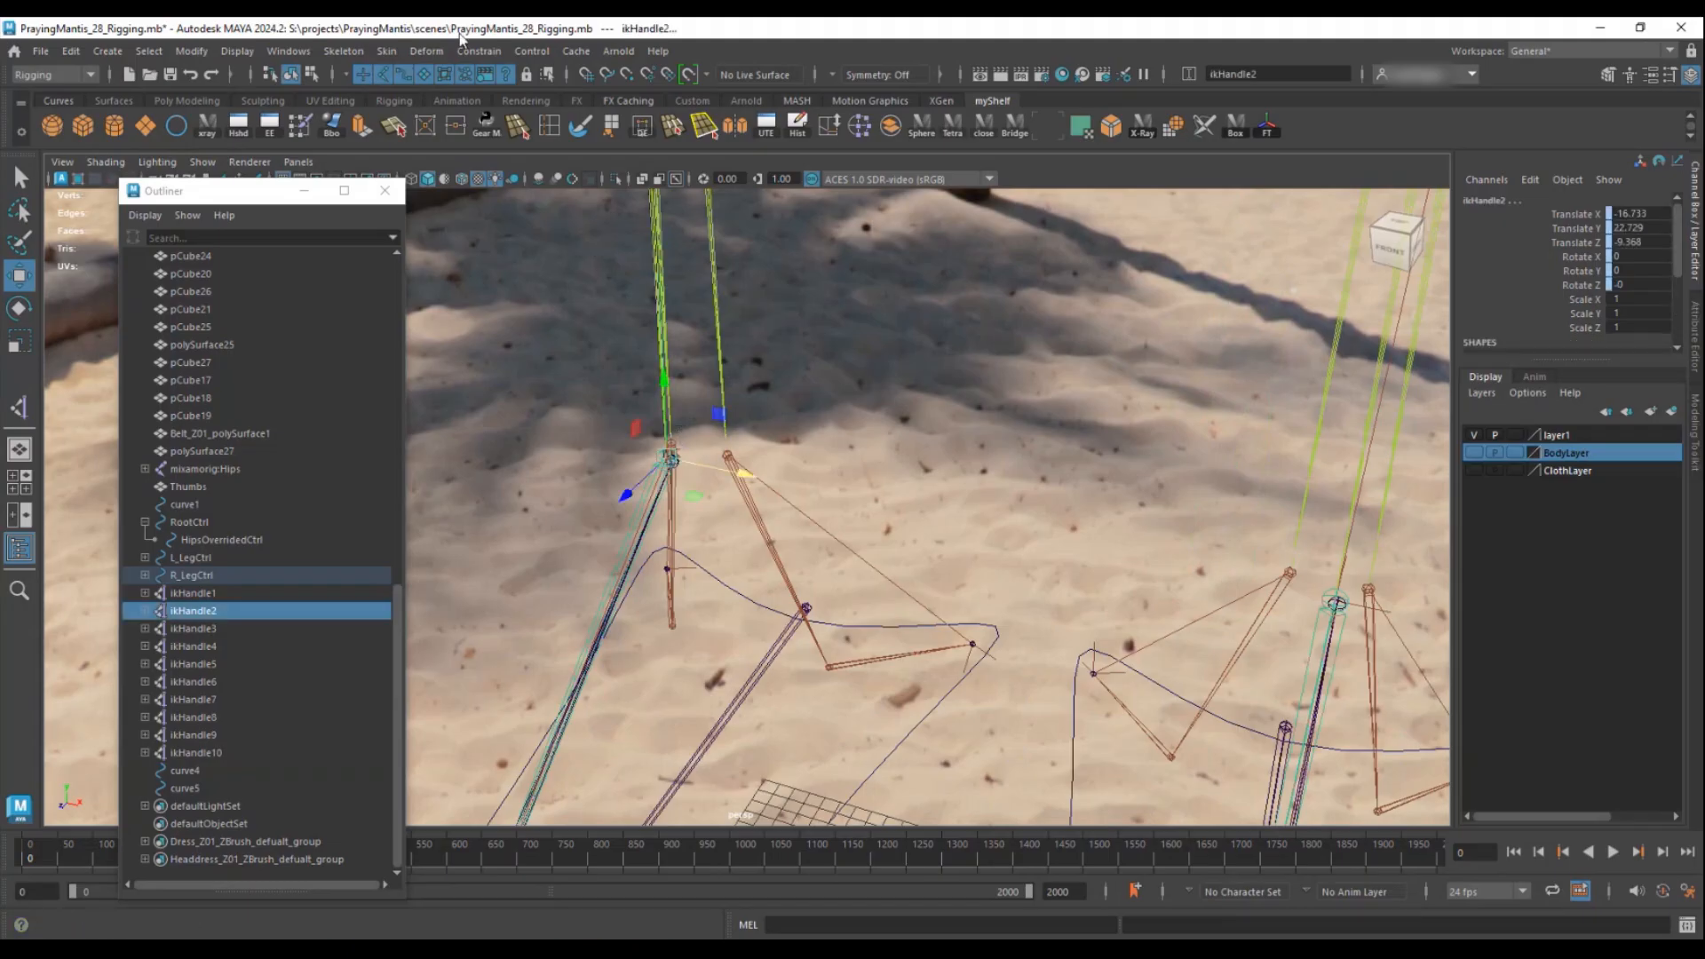
{"action": "left_click", "coordinate": [478, 53]}
{"action": "left_click", "coordinate": [503, 190]}
- Try moving a knee curve to test its pole vector constraint, and undo the move
{"action": "right_click_drag", "start_coordinate": [1003, 413], "coordinate": [732, 353], "text": "alt"}
{"action": "middle_click_drag", "start_coordinate": [732, 353], "coordinate": [639, 575], "text": "alt"}
{"action": "left_click_drag", "start_coordinate": [640, 576], "coordinate": [889, 377], "text": "alt"}
{"action": "left_click", "coordinate": [662, 385]}
{"action": "key", "text": "ctrl+z"}
{"action": "left_click", "coordinate": [615, 366]}
{"action": "left_click_drag", "start_coordinate": [690, 372], "coordinate": [651, 419]}
{"action": "key", "text": "ctrl+z"}
- Show BodyLayer, try moving curve3 with the body displayed, undo the move and hide BodyLayer again
{"action": "left_click", "coordinate": [1472, 455]}
{"action": "left_click_drag", "start_coordinate": [1128, 329], "coordinate": [995, 315], "text": "alt"}
{"action": "scroll", "coordinate": [995, 315], "scroll_direction": "down", "scroll_amount": 3}
{"action": "mouse_move", "coordinate": [755, 357]}
{"action": "left_mouse_down"}
{"action": "mouse_move", "coordinate": [727, 348]}
{"action": "mouse_move", "coordinate": [793, 374]}
{"action": "mouse_move", "coordinate": [753, 362]}
{"action": "left_mouse_up"}
{"action": "key", "text": "ctrl+z"}
{"action": "left_click_drag", "start_coordinate": [769, 448], "coordinate": [851, 553], "text": "alt"}
{"action": "scroll", "coordinate": [850, 552], "scroll_direction": "up", "scroll_amount": 4}
{"action": "left_click", "coordinate": [1475, 453]}
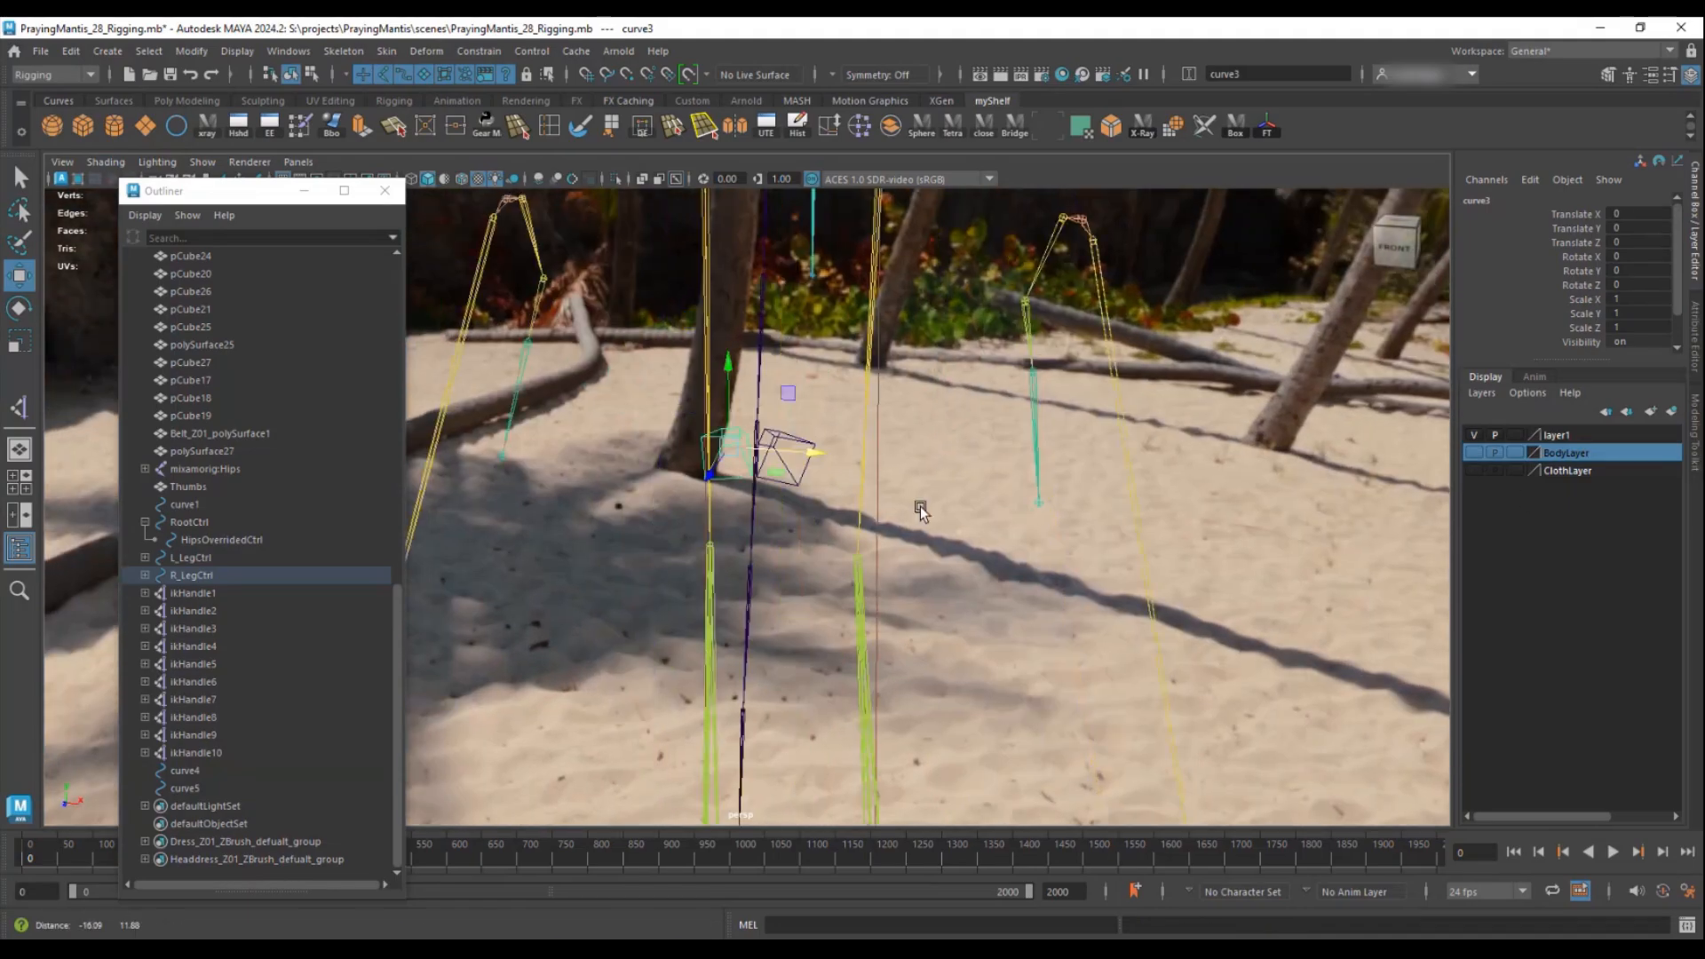
- Rename the left knee curve L_KneePole and the right knee curve R_KneePole
{"action": "left_click", "coordinate": [869, 460]}
{"action": "left_click", "coordinate": [1596, 195]}
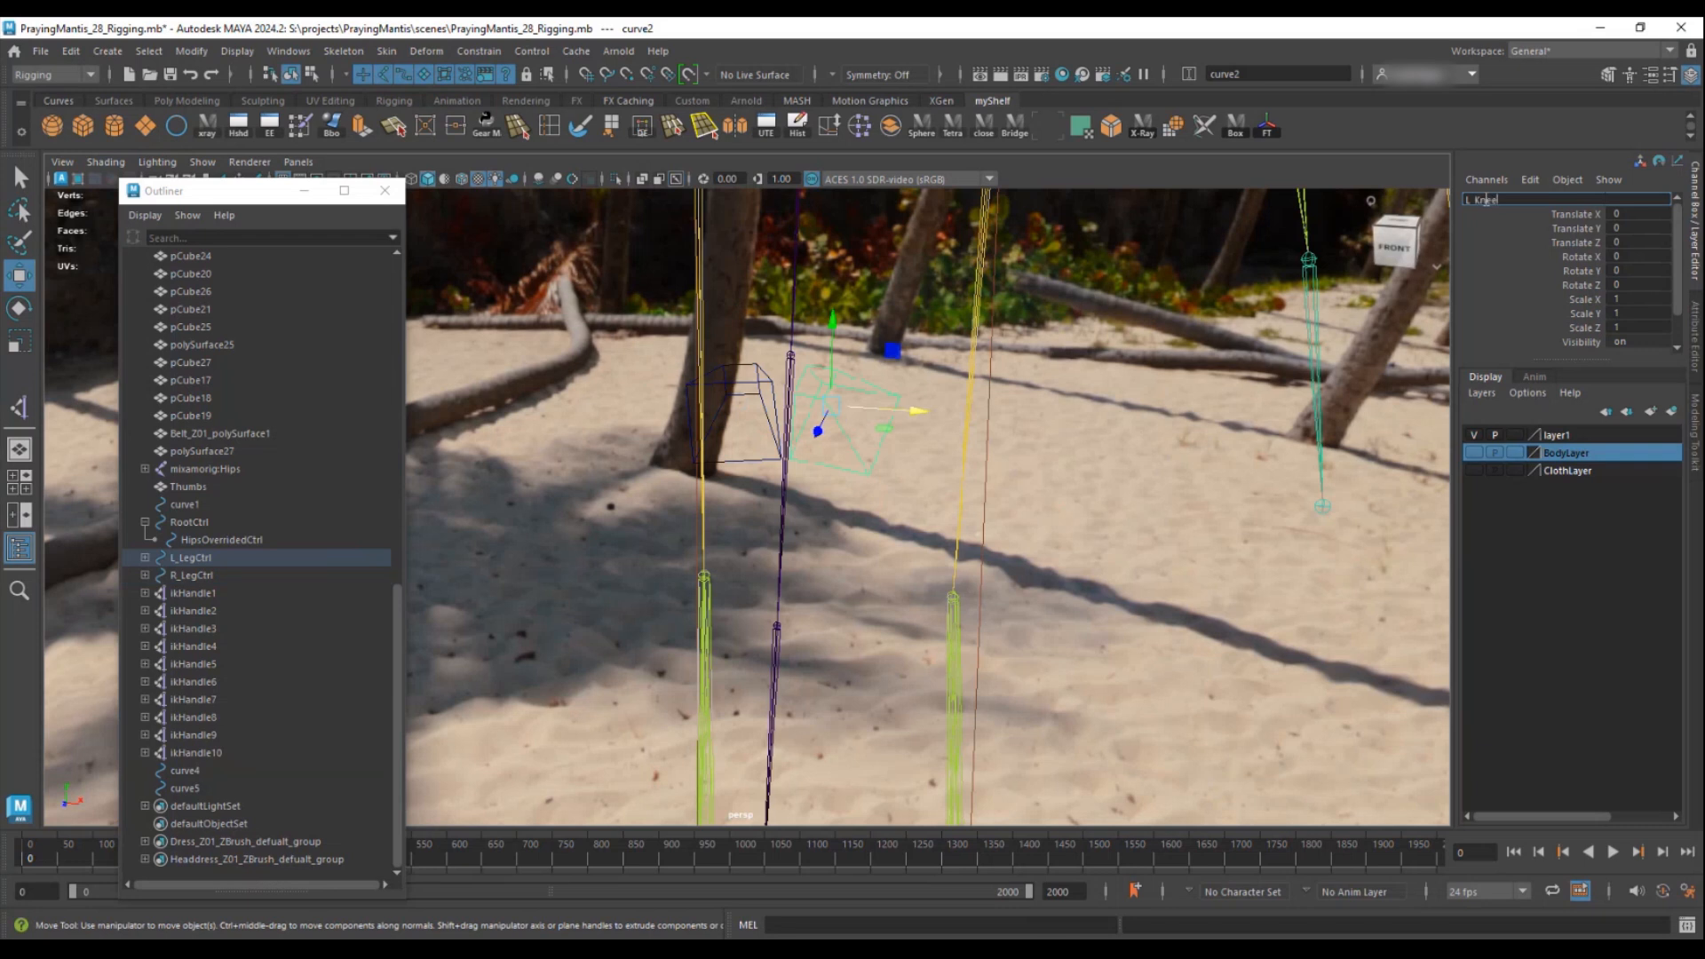
{"action": "key", "text": "Return"}
{"action": "left_click", "coordinate": [776, 404]}
{"action": "left_click", "coordinate": [1498, 201]}
{"action": "type", "text": "R_KneePole"}
{"action": "key", "text": "Return"}
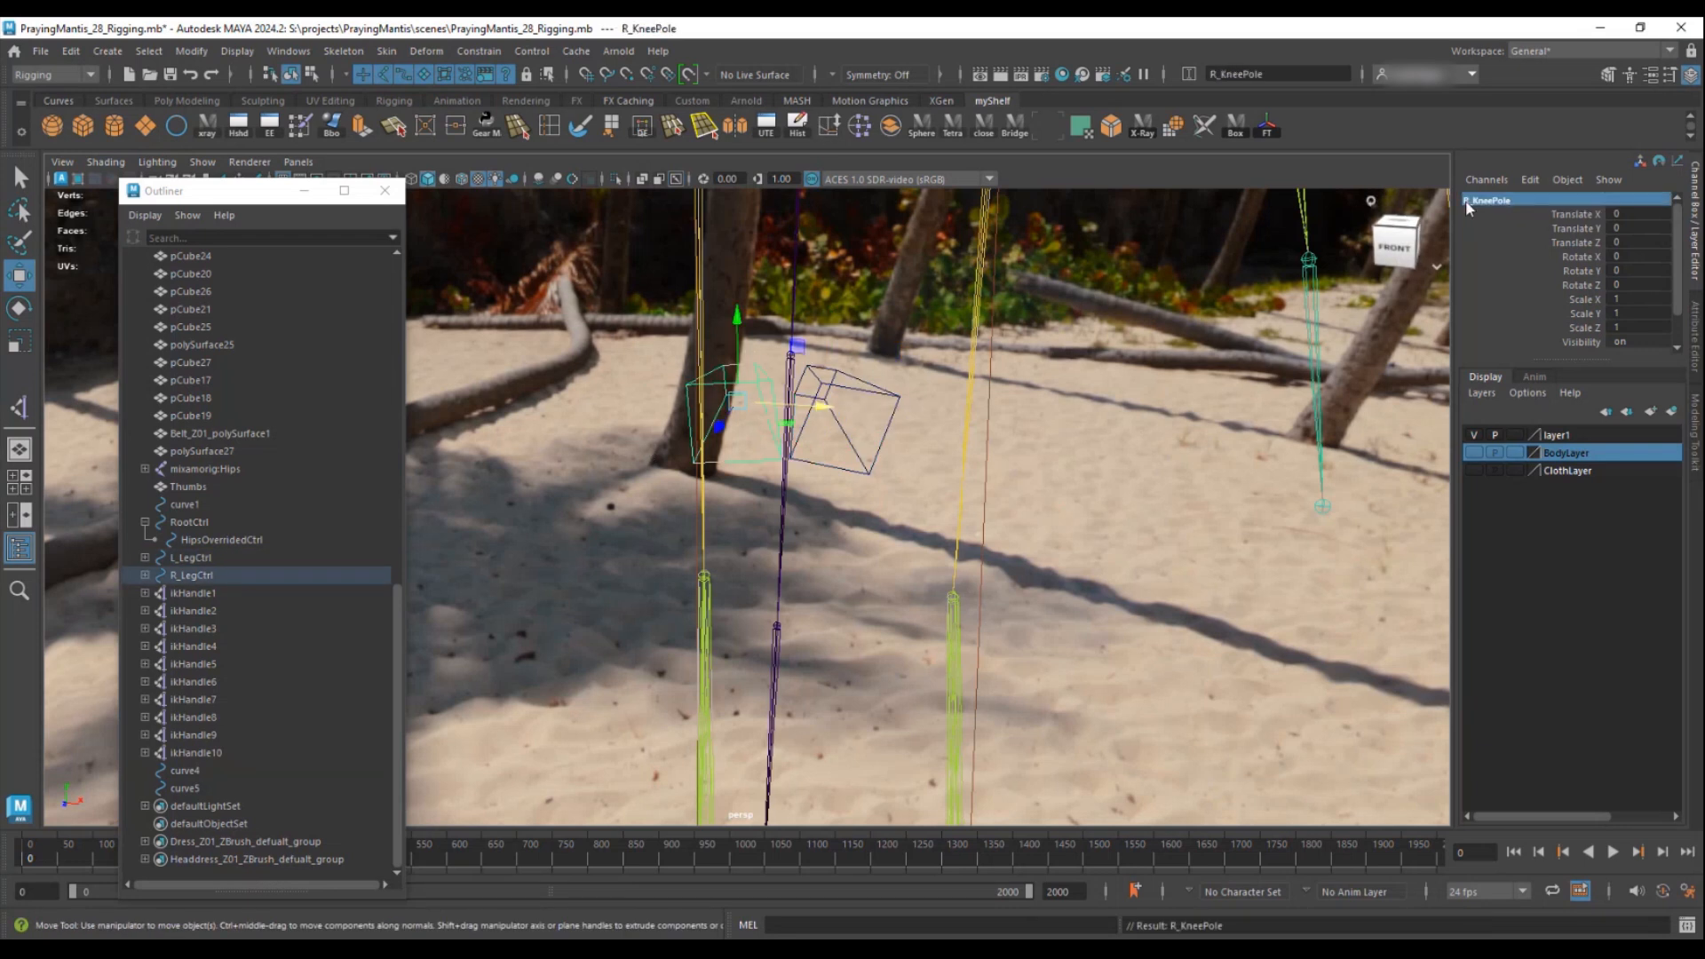
- Add a keyable vector attribute named Heel to both L_LegCtrl and R_LegCtrl
{"action": "mouse_move", "coordinate": [1191, 438]}
{"action": "left_mouse_down", "text": "alt"}
{"action": "mouse_move", "coordinate": [679, 446]}
{"action": "mouse_move", "coordinate": [778, 500]}
{"action": "mouse_move", "coordinate": [795, 495]}
{"action": "mouse_move", "coordinate": [783, 471]}
{"action": "mouse_move", "coordinate": [795, 484]}
{"action": "mouse_move", "coordinate": [721, 509]}
{"action": "mouse_move", "coordinate": [764, 533]}
{"action": "mouse_move", "coordinate": [711, 497]}
{"action": "mouse_move", "coordinate": [572, 476]}
{"action": "mouse_move", "coordinate": [701, 475]}
{"action": "mouse_move", "coordinate": [670, 487]}
{"action": "mouse_move", "coordinate": [711, 498]}
{"action": "mouse_move", "coordinate": [692, 509]}
{"action": "left_mouse_up", "text": "alt"}
{"action": "middle_click_drag", "start_coordinate": [591, 693], "coordinate": [609, 533], "text": "alt"}
{"action": "right_click_drag", "start_coordinate": [609, 533], "coordinate": [1001, 693], "text": "alt"}
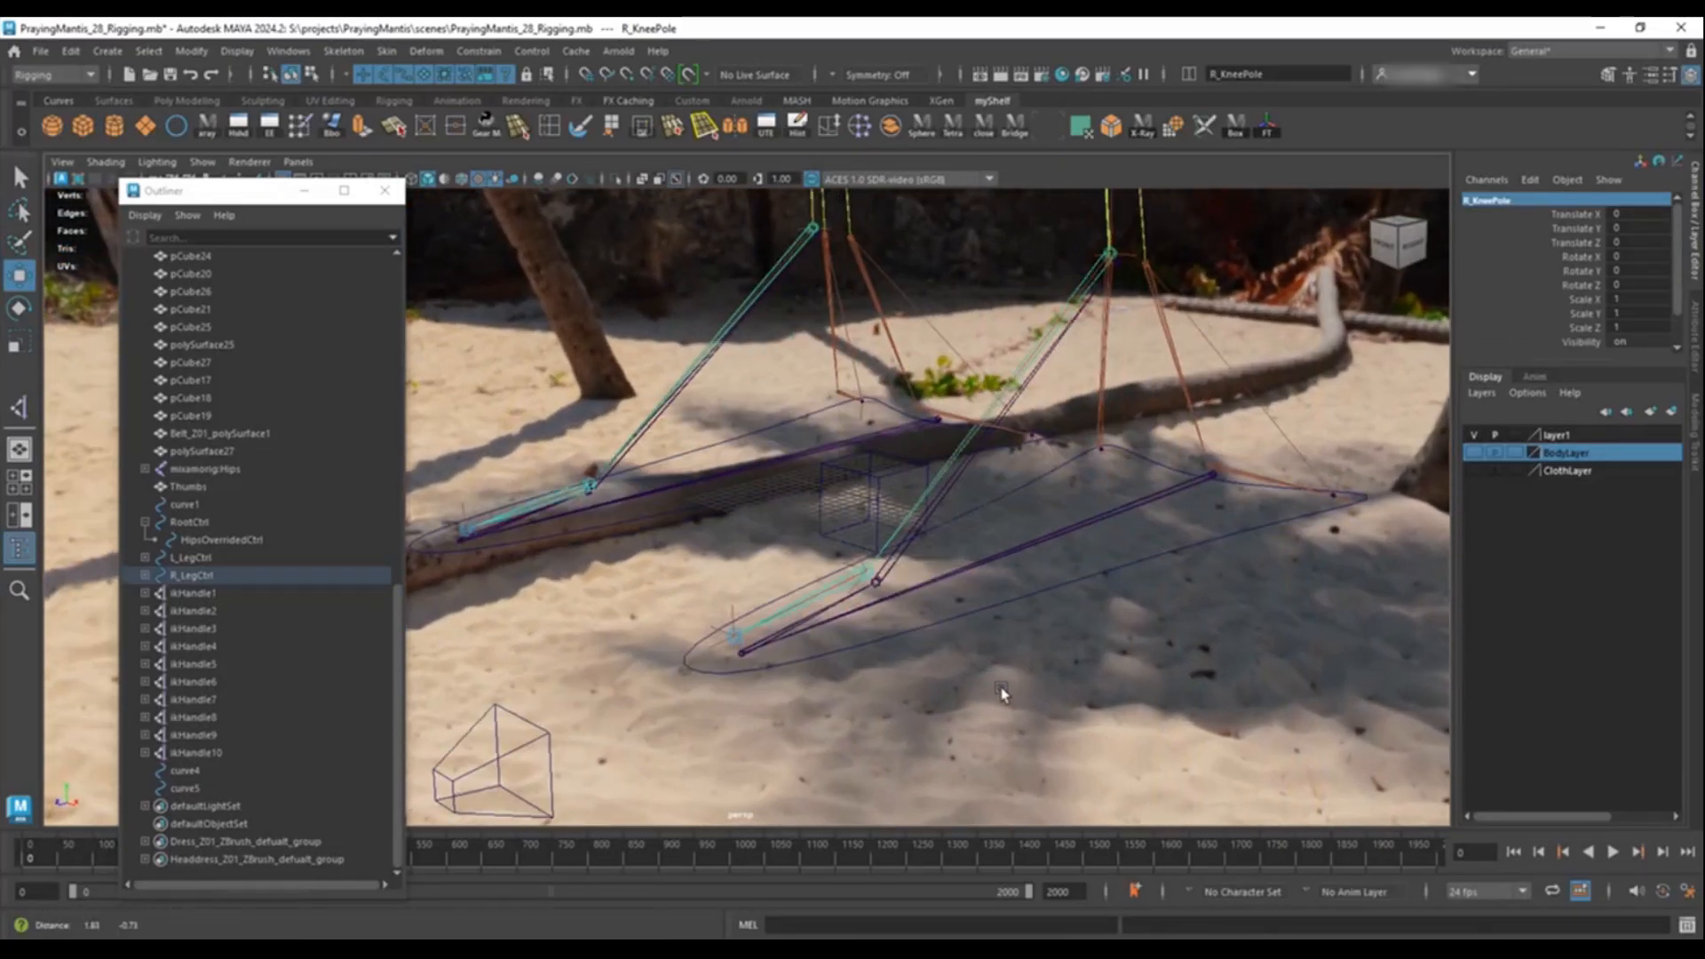
{"action": "left_click", "coordinate": [659, 513]}
{"action": "left_click", "coordinate": [974, 612], "text": "shift"}
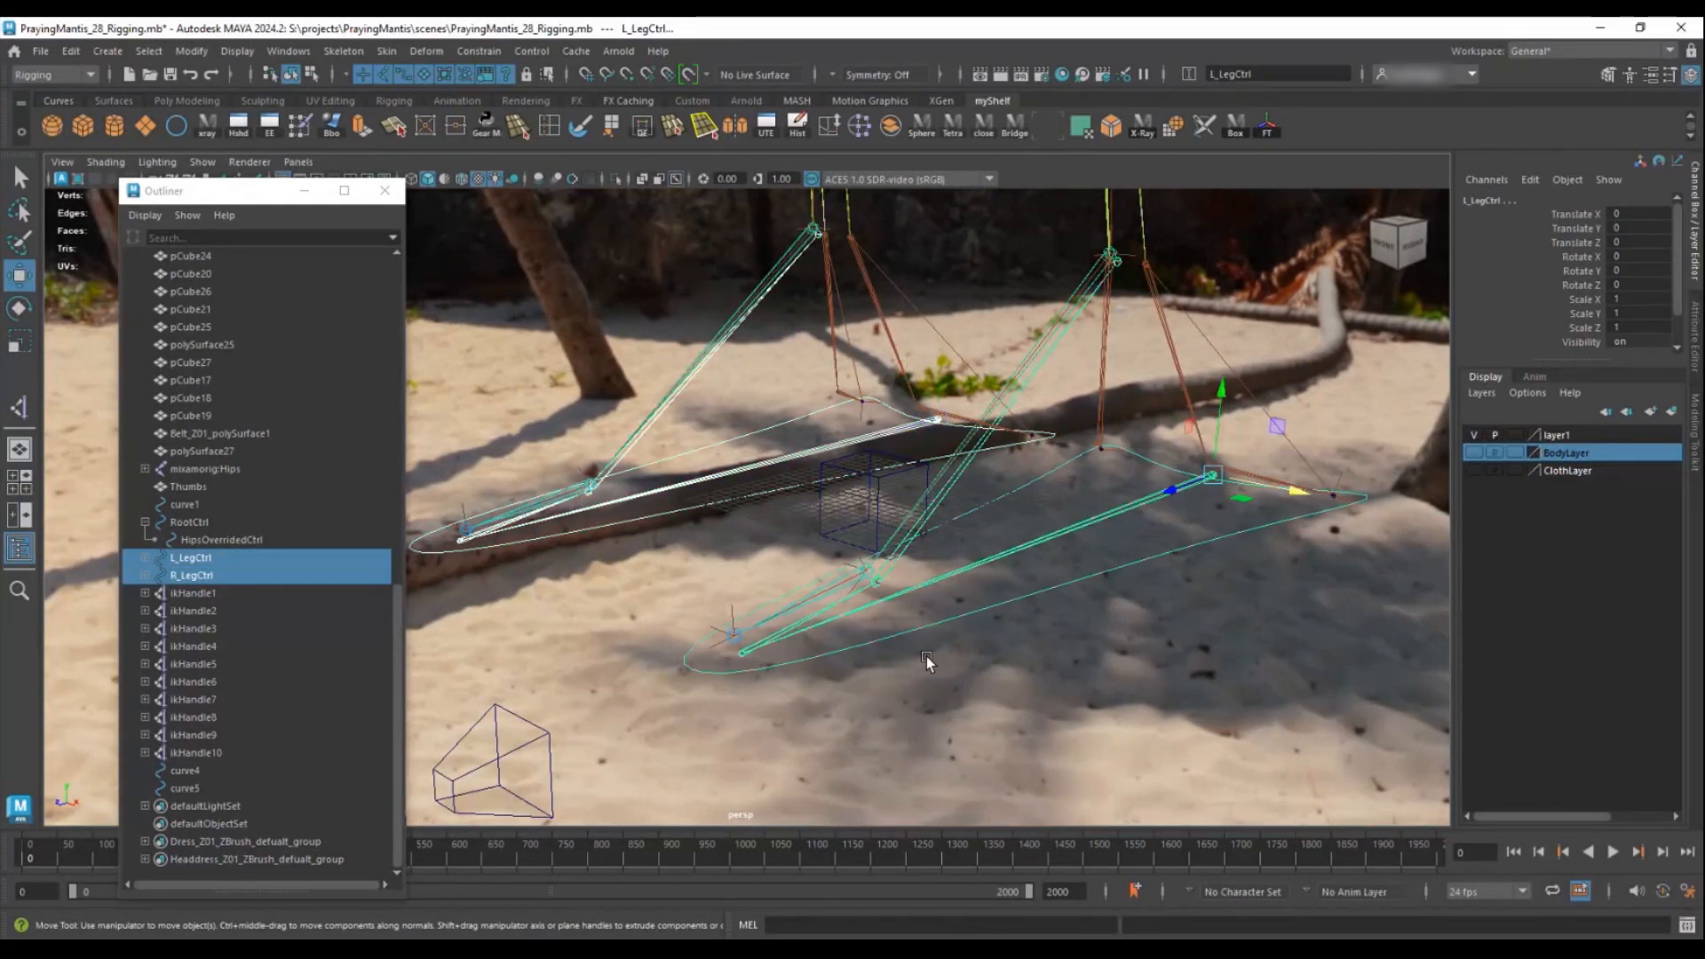
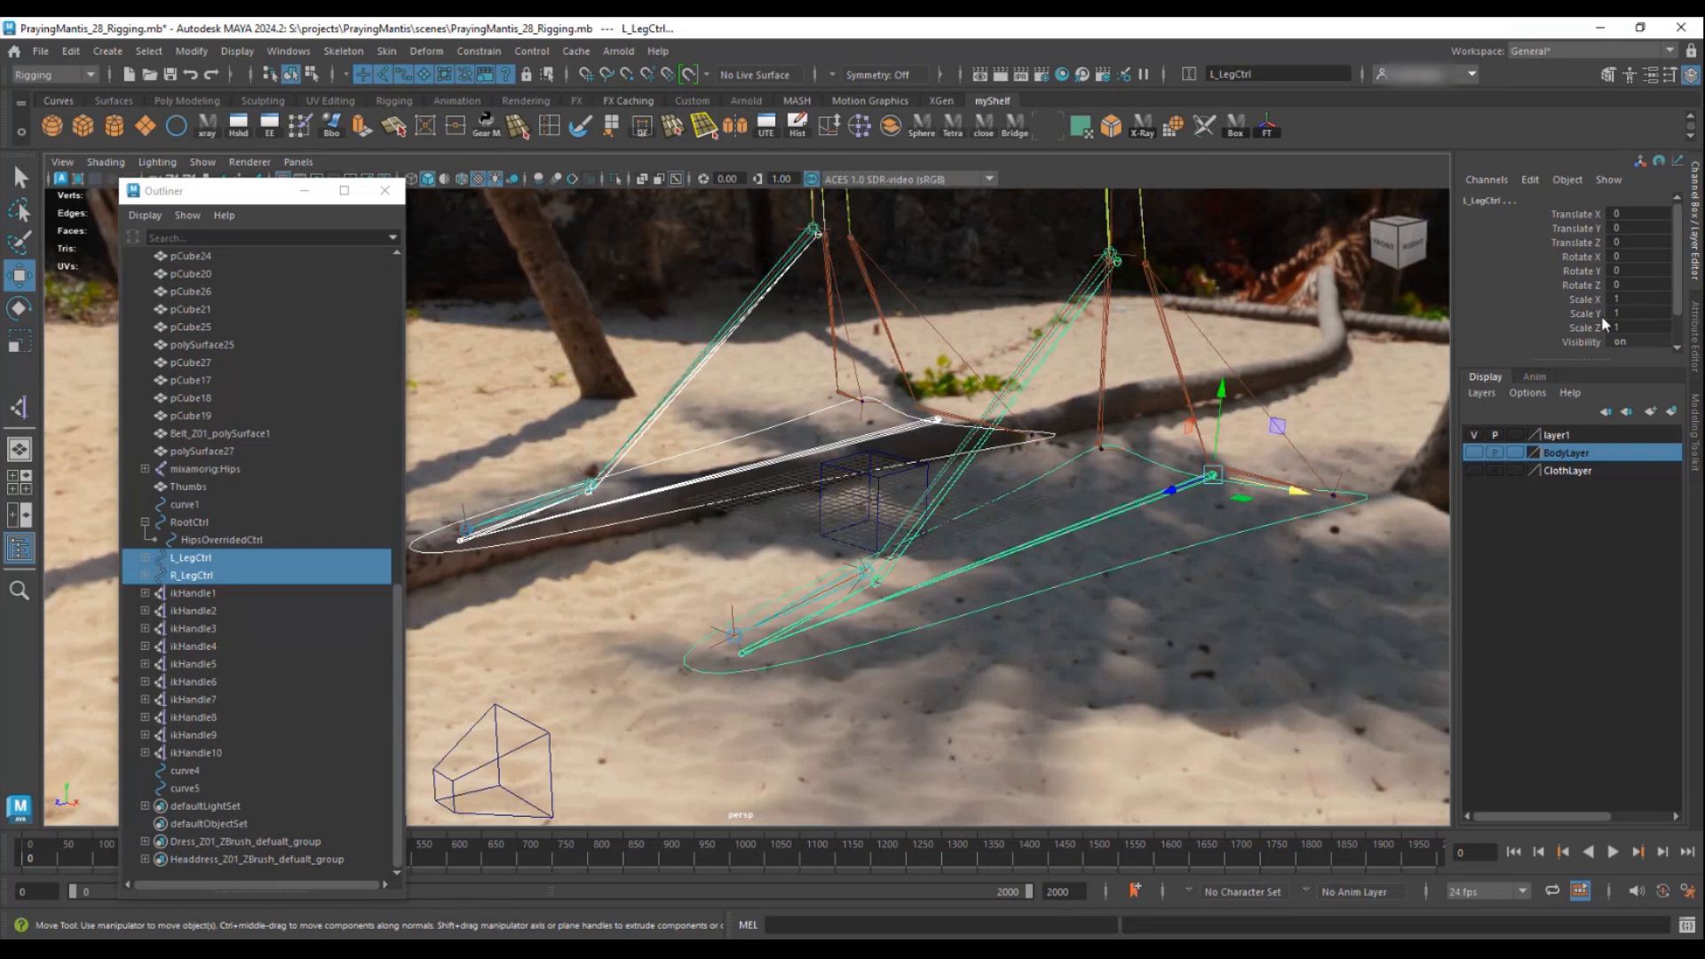
{"action": "left_click", "coordinate": [1532, 180]}
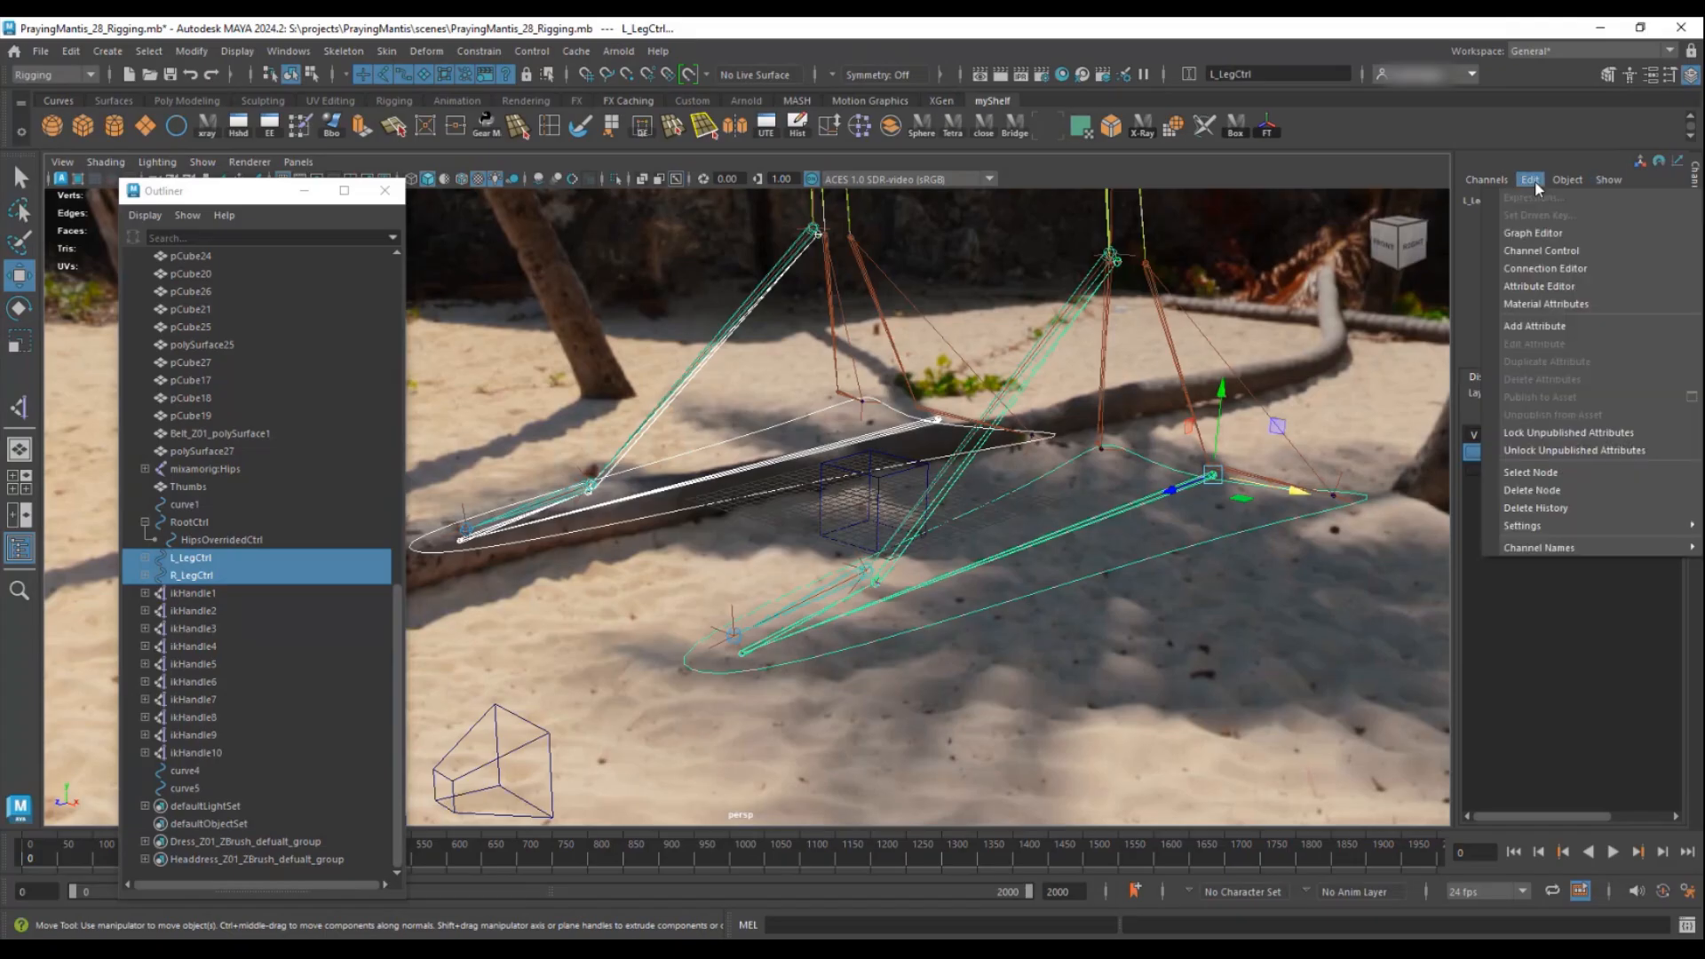
{"action": "left_click", "coordinate": [1526, 328]}
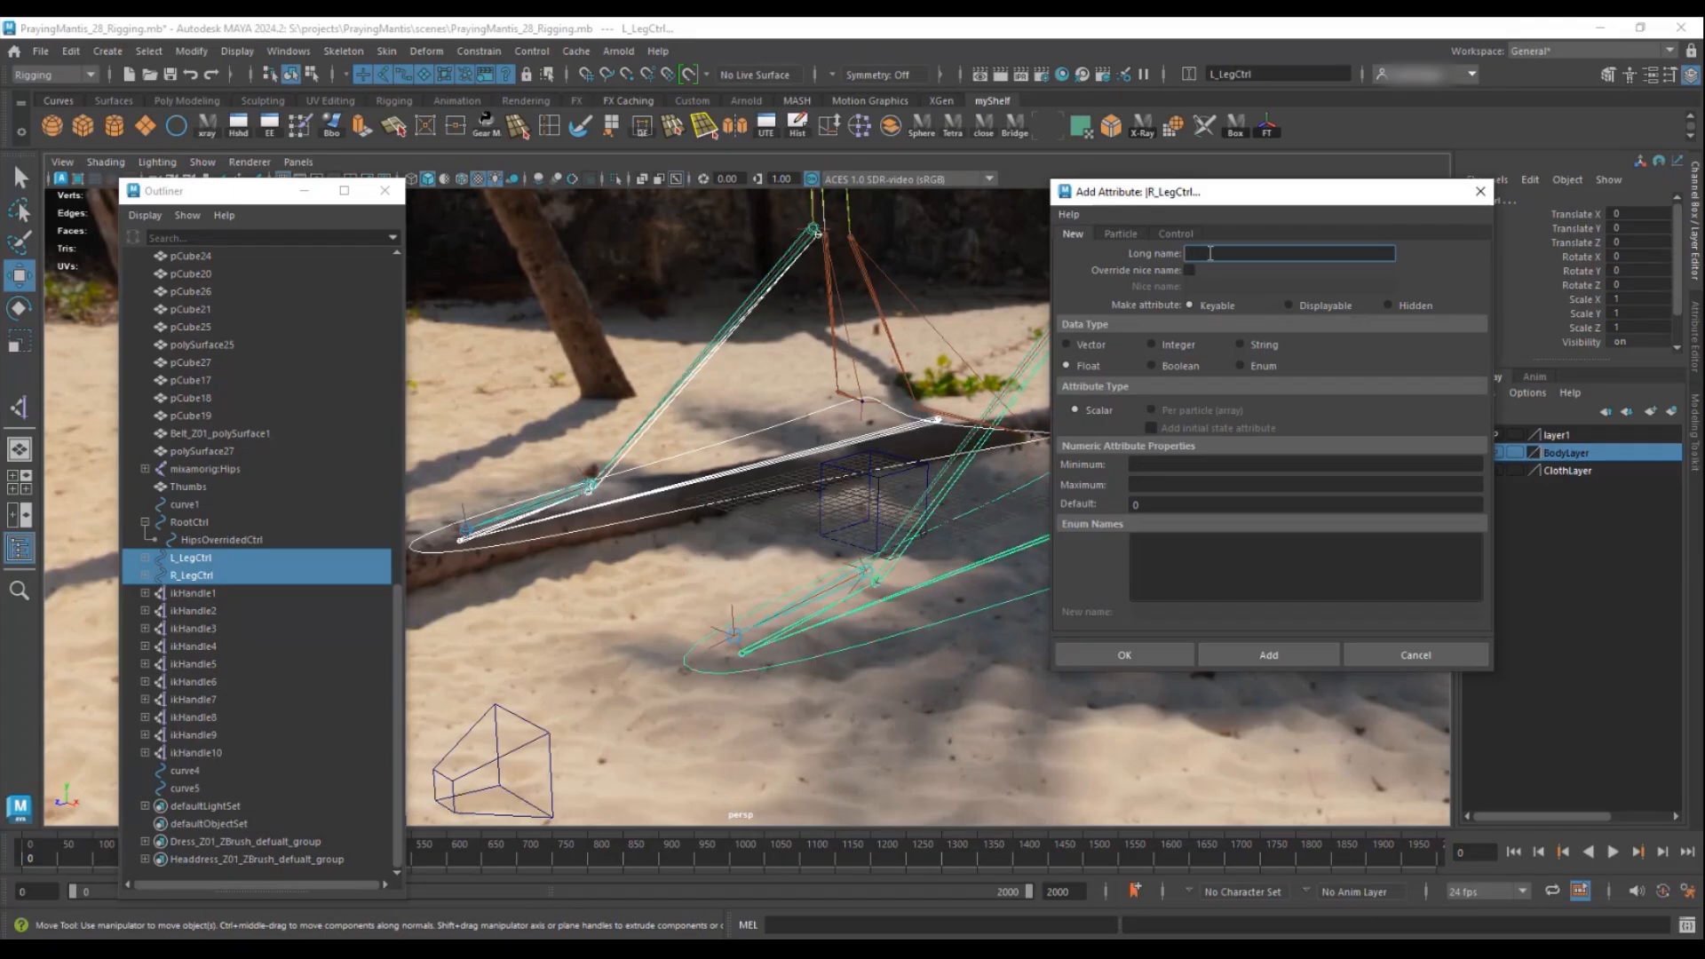
{"action": "left_click", "coordinate": [1068, 346]}
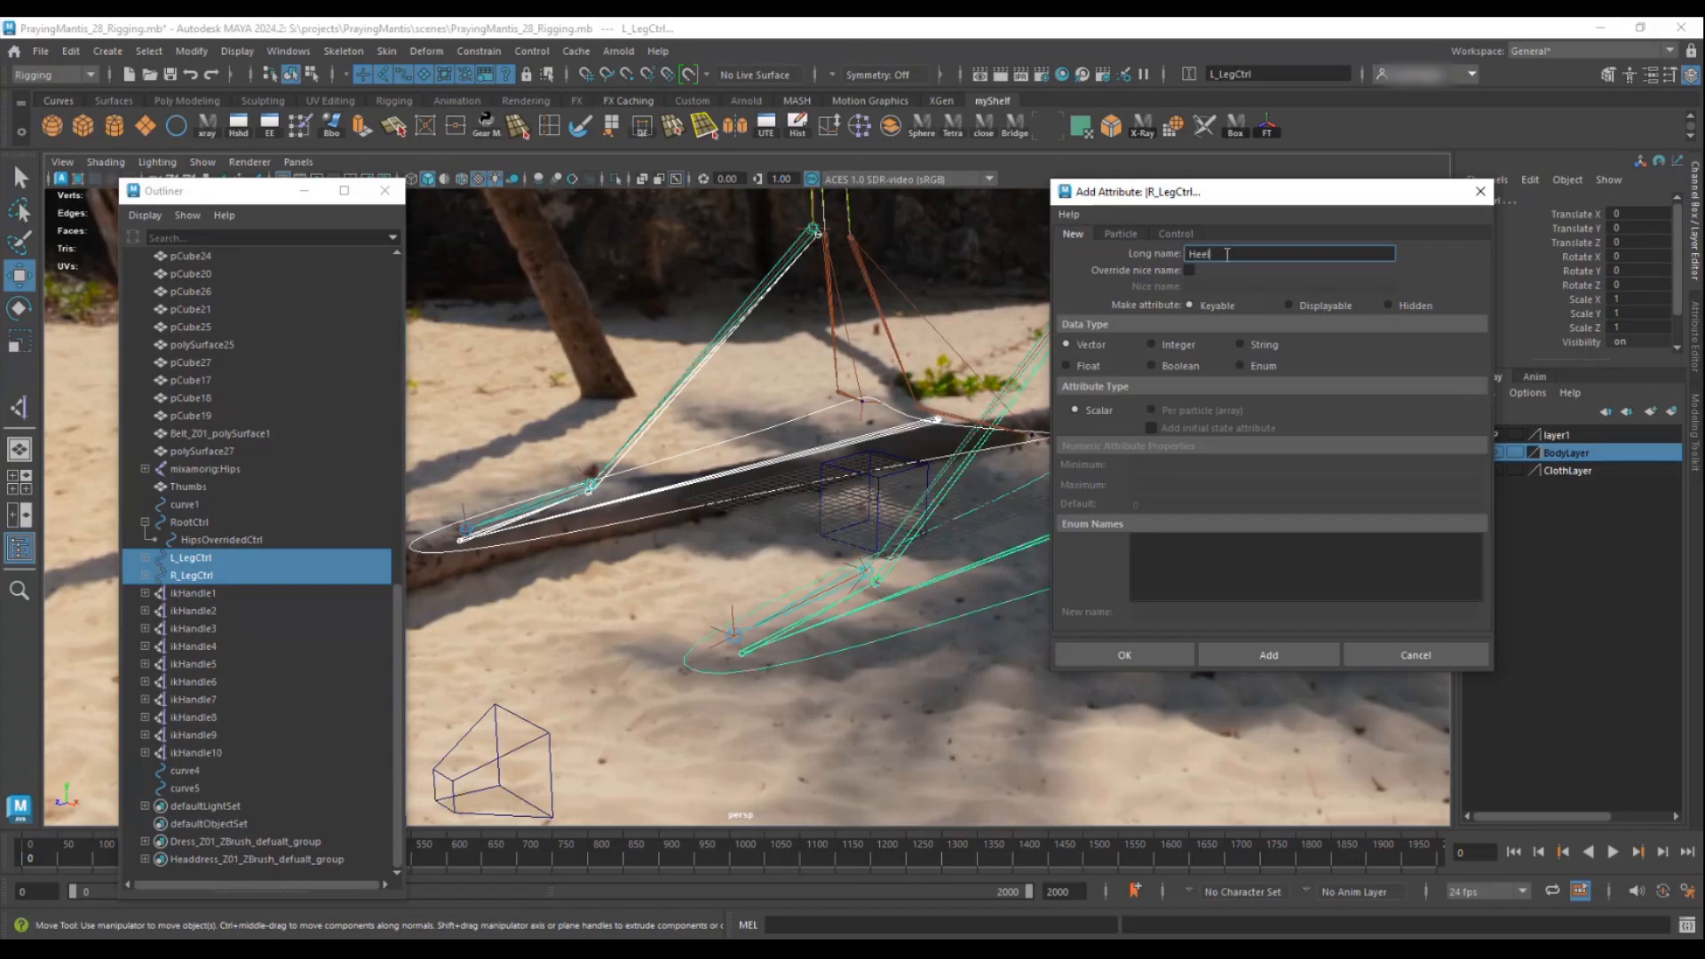
{"action": "left_click", "coordinate": [1268, 655]}
- Add two more keyable vector attributes, Toe and Ball, to both leg controls
{"action": "scroll", "coordinate": [1633, 299], "scroll_direction": "down", "scroll_amount": 2}
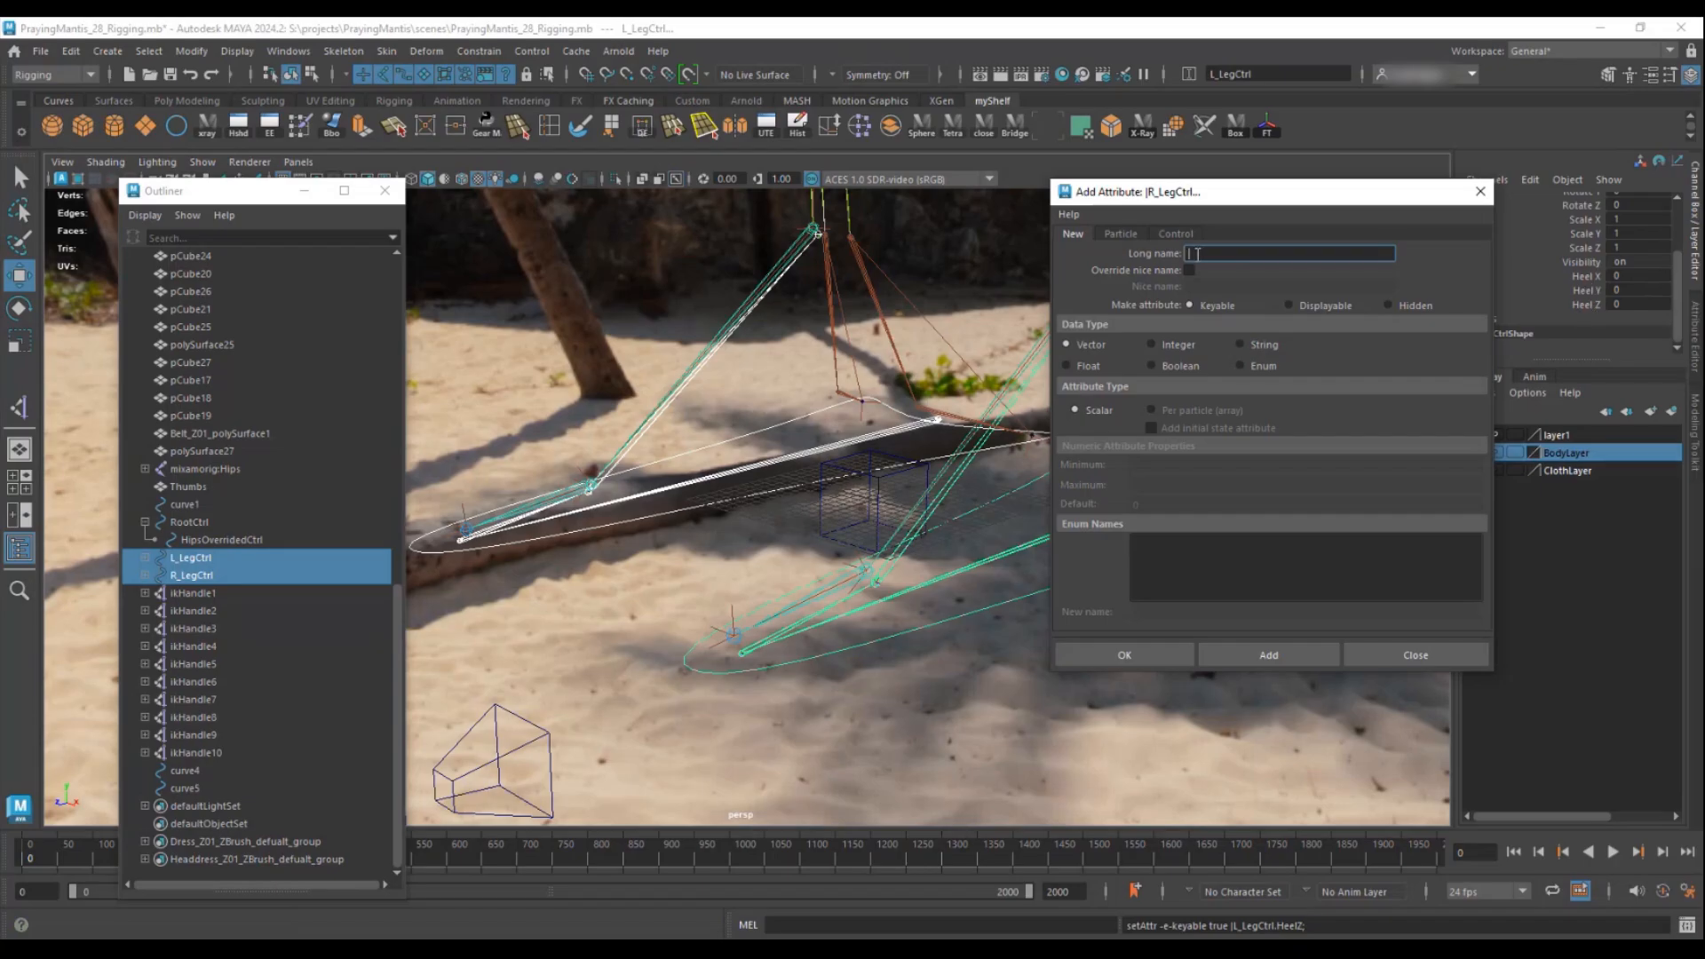
{"action": "type", "text": "Toe"}
{"action": "left_click", "coordinate": [1270, 655]}
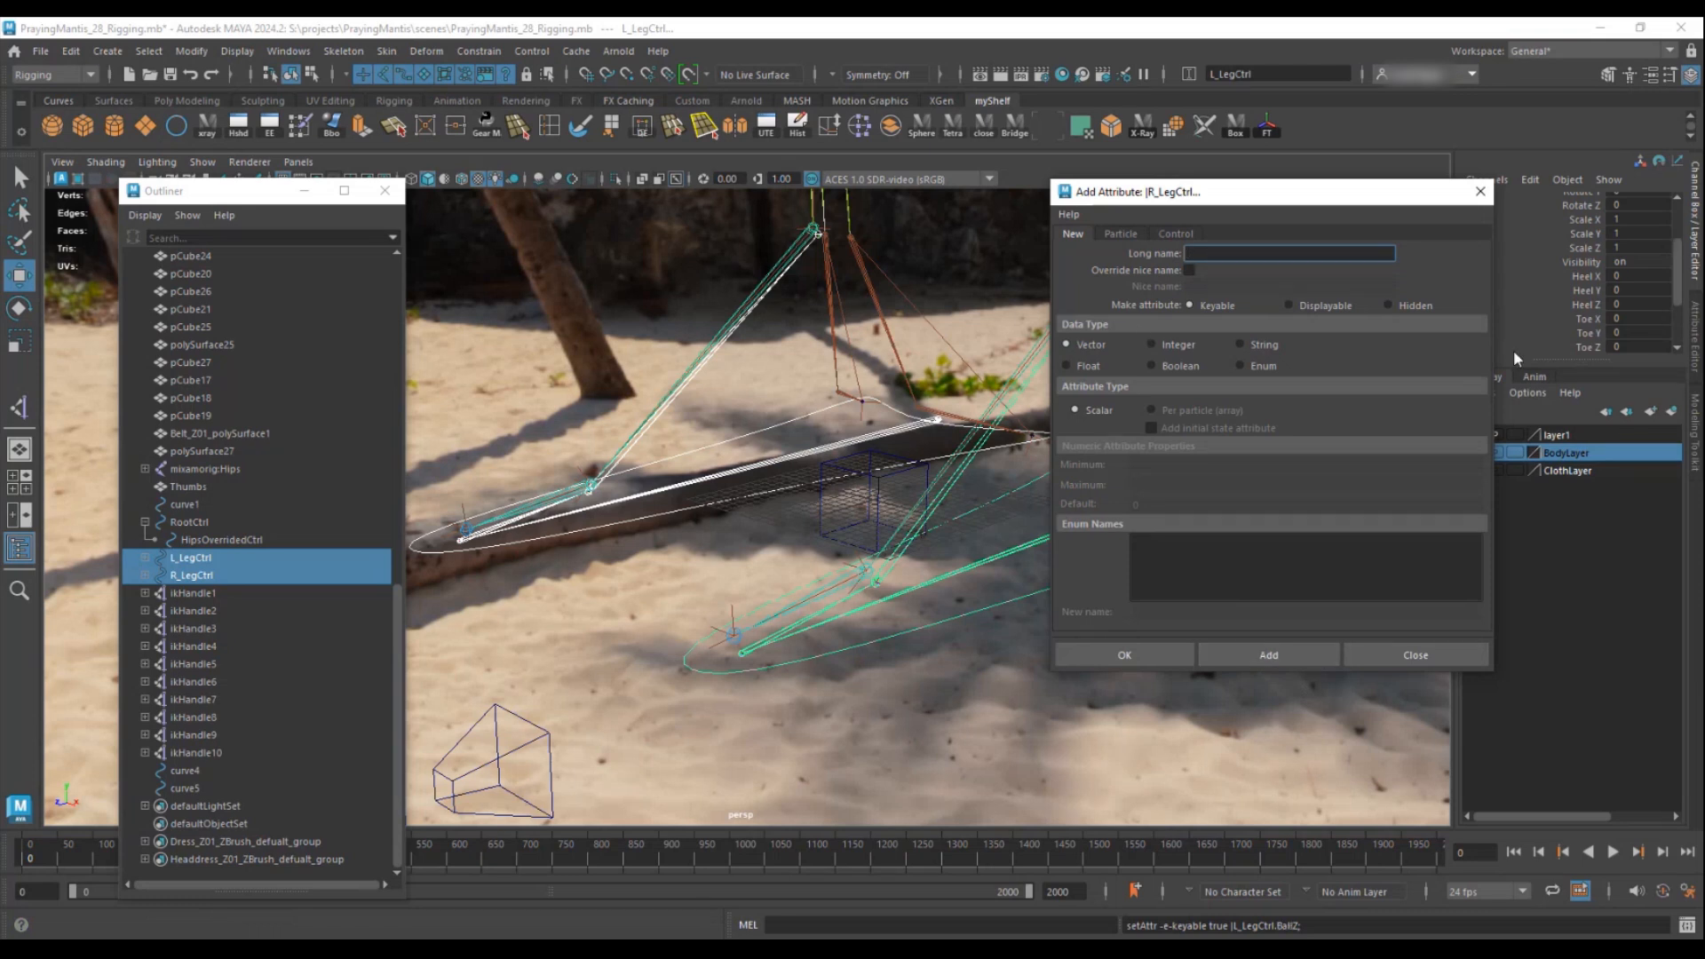
{"action": "scroll", "coordinate": [1588, 306], "scroll_direction": "down", "scroll_amount": 2}
- Inspect the new foot attributes on L_LegCtrl and R_LegCtrl individually, and close the Add Attribute dialog
{"action": "right_click_drag", "start_coordinate": [897, 351], "coordinate": [663, 353], "text": "alt"}
{"action": "left_click_drag", "start_coordinate": [663, 354], "coordinate": [661, 391], "text": "alt"}
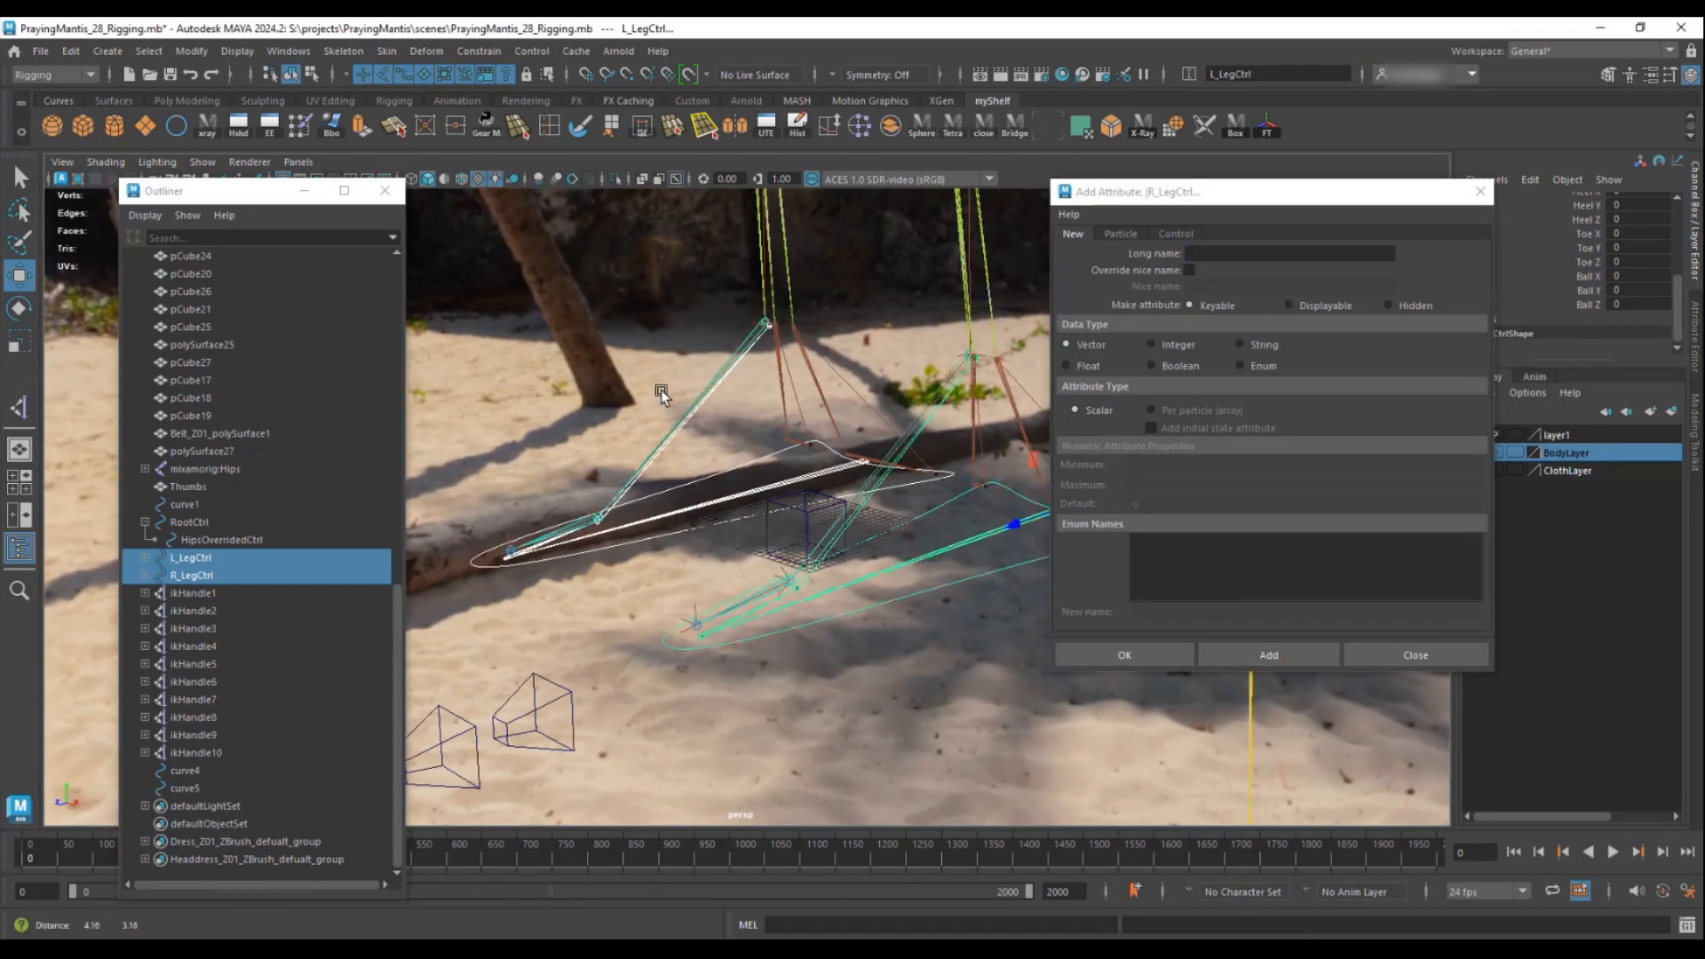
{"action": "scroll", "coordinate": [838, 532], "scroll_direction": "up", "scroll_amount": 5}
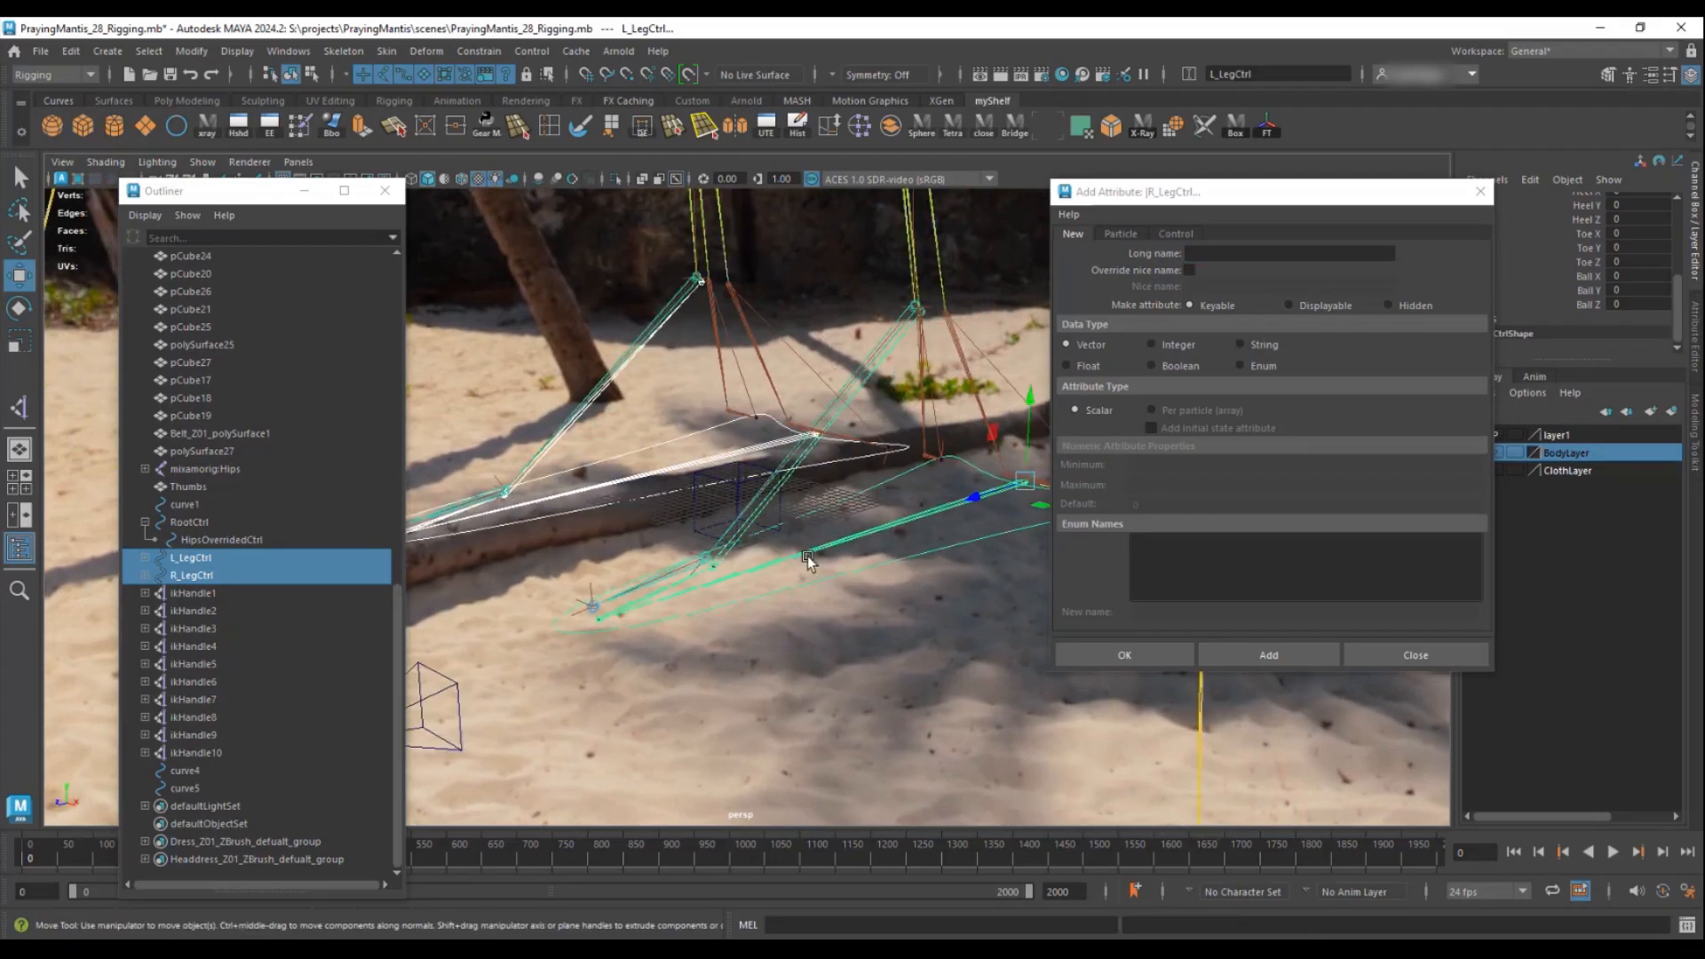
{"action": "left_click_drag", "start_coordinate": [808, 560], "coordinate": [829, 563], "text": "alt"}
{"action": "left_click", "coordinate": [841, 569]}
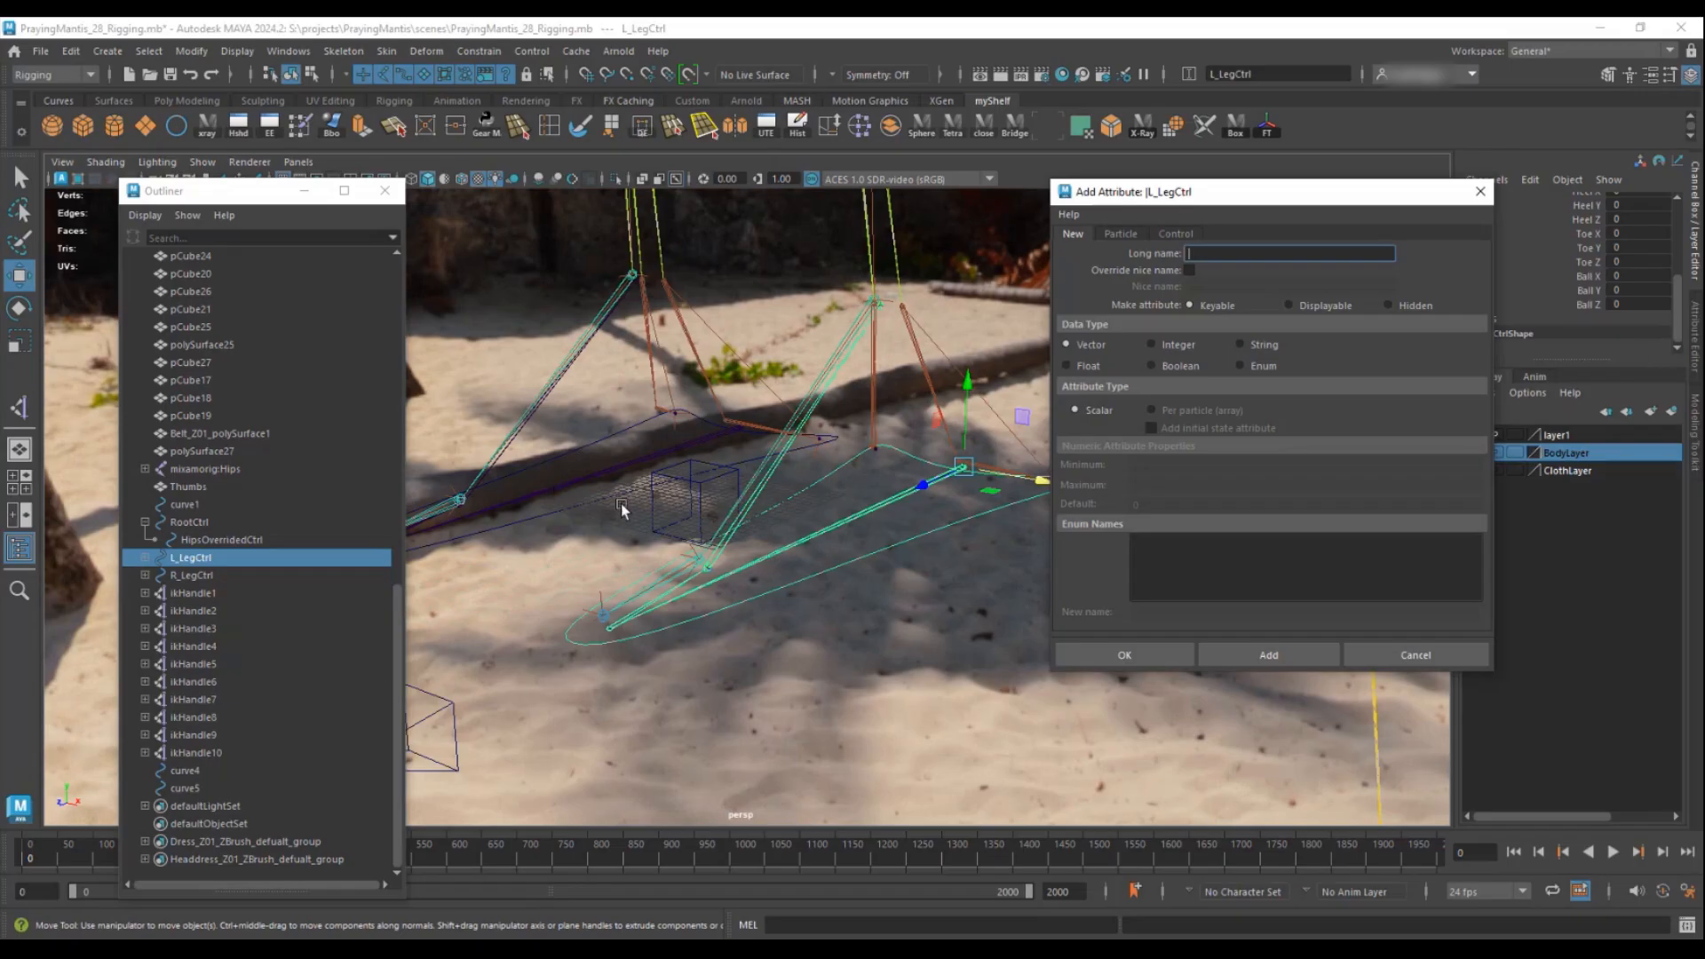
{"action": "left_click", "coordinate": [620, 503]}
{"action": "scroll", "coordinate": [1589, 287], "scroll_direction": "up", "scroll_amount": 1}
{"action": "left_click", "coordinate": [1482, 192]}
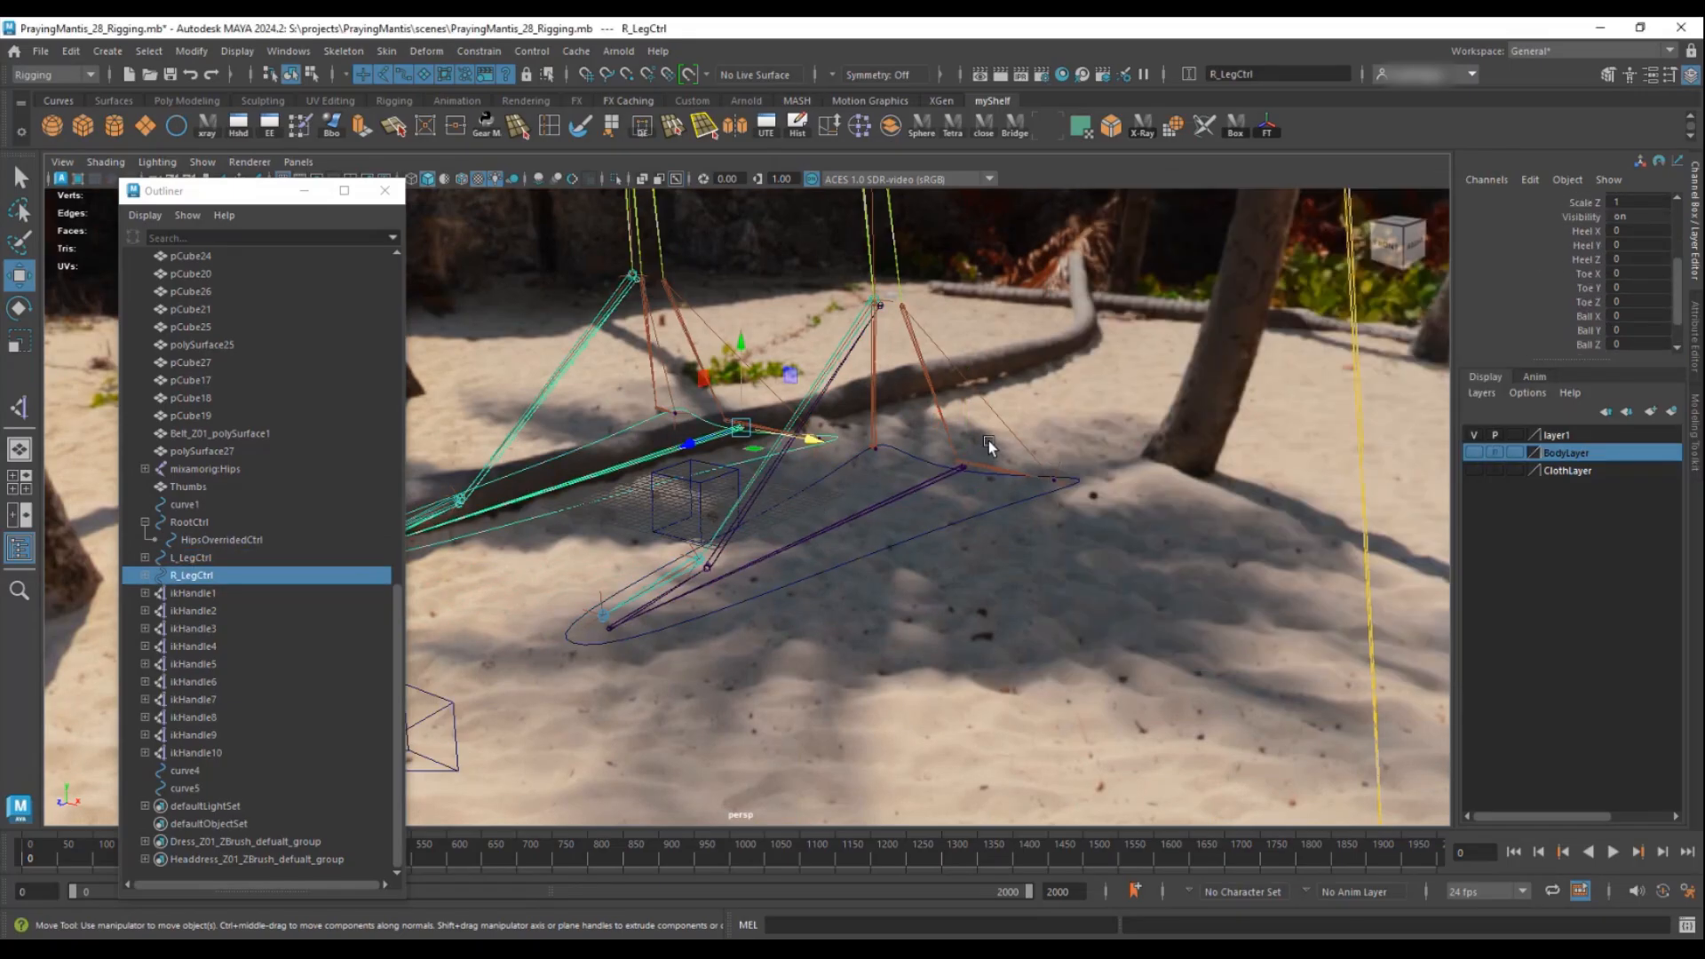
- Hide layer1 to remove the sky dome backdrop from the viewport, and clear the selection
{"action": "scroll", "coordinate": [933, 533], "scroll_direction": "down", "scroll_amount": 2}
{"action": "left_click", "coordinate": [886, 613]}
{"action": "mouse_move", "coordinate": [887, 613]}
{"action": "left_mouse_down", "text": "alt"}
{"action": "mouse_move", "coordinate": [876, 602]}
{"action": "mouse_move", "coordinate": [898, 624]}
{"action": "left_mouse_up", "text": "alt"}
{"action": "scroll", "coordinate": [897, 666], "scroll_direction": "up", "scroll_amount": 2}
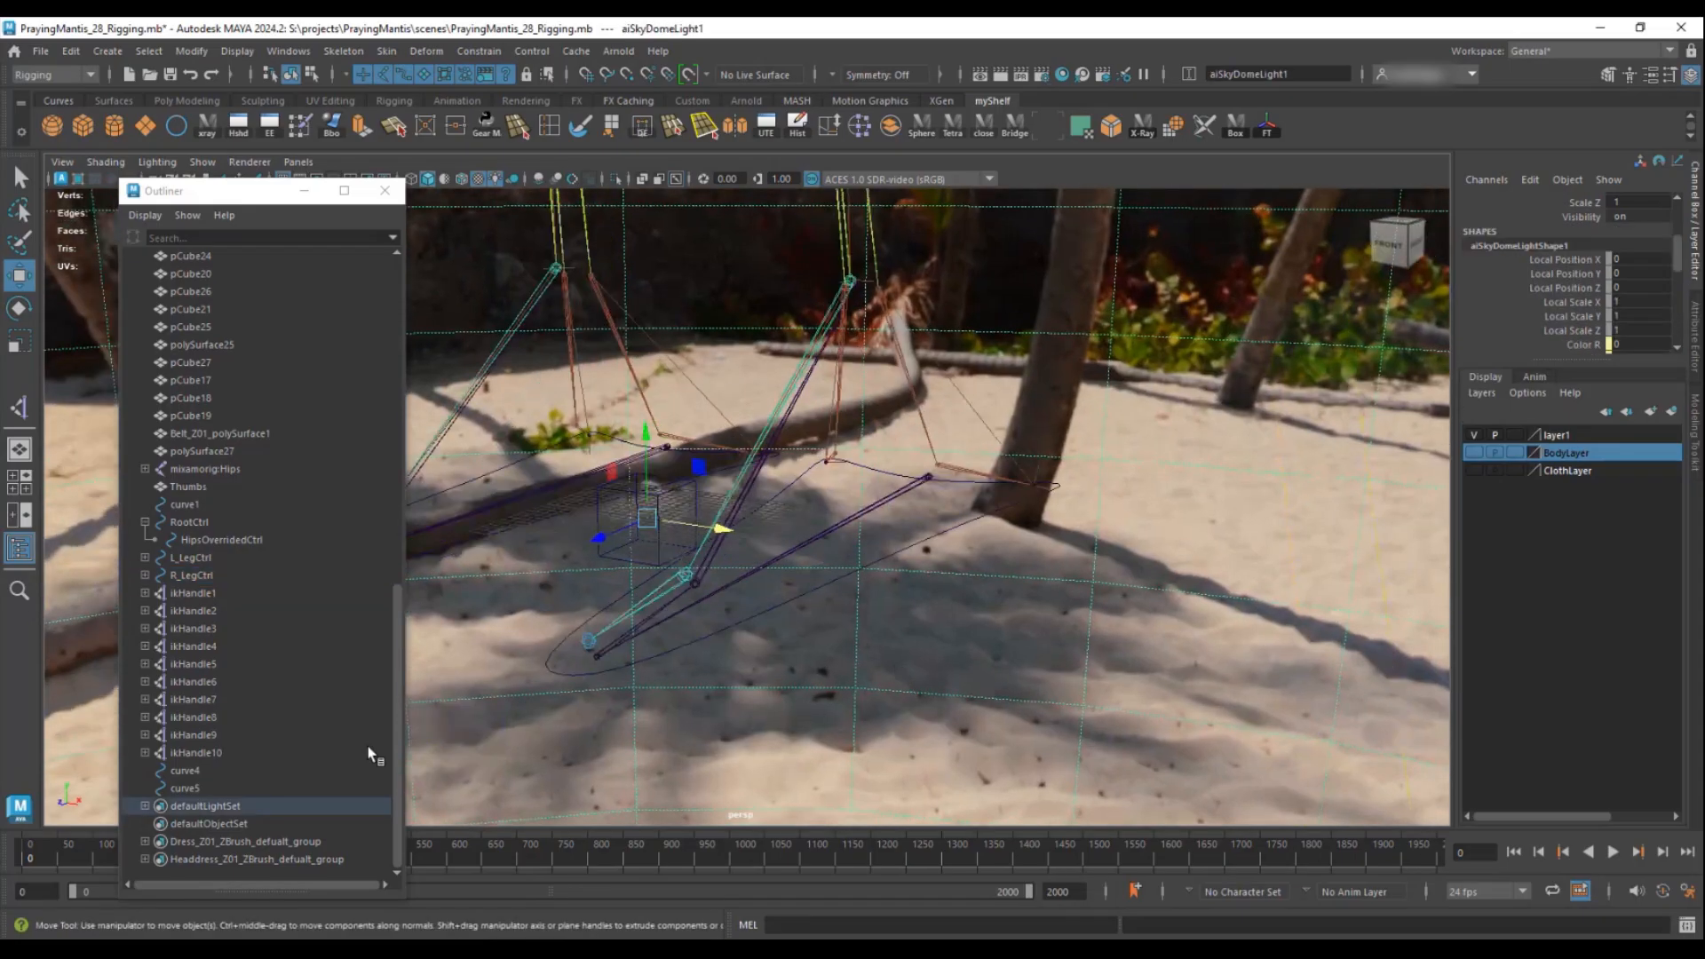
{"action": "left_click", "coordinate": [1474, 436]}
{"action": "left_click", "coordinate": [1184, 501]}
{"action": "right_click_drag", "start_coordinate": [1184, 502], "coordinate": [670, 557], "text": "alt"}
{"action": "middle_click_drag", "start_coordinate": [670, 557], "coordinate": [762, 603], "text": "alt"}
{"action": "right_click_drag", "start_coordinate": [763, 602], "coordinate": [925, 650], "text": "alt"}
{"action": "left_click_drag", "start_coordinate": [926, 649], "coordinate": [924, 590], "text": "alt"}
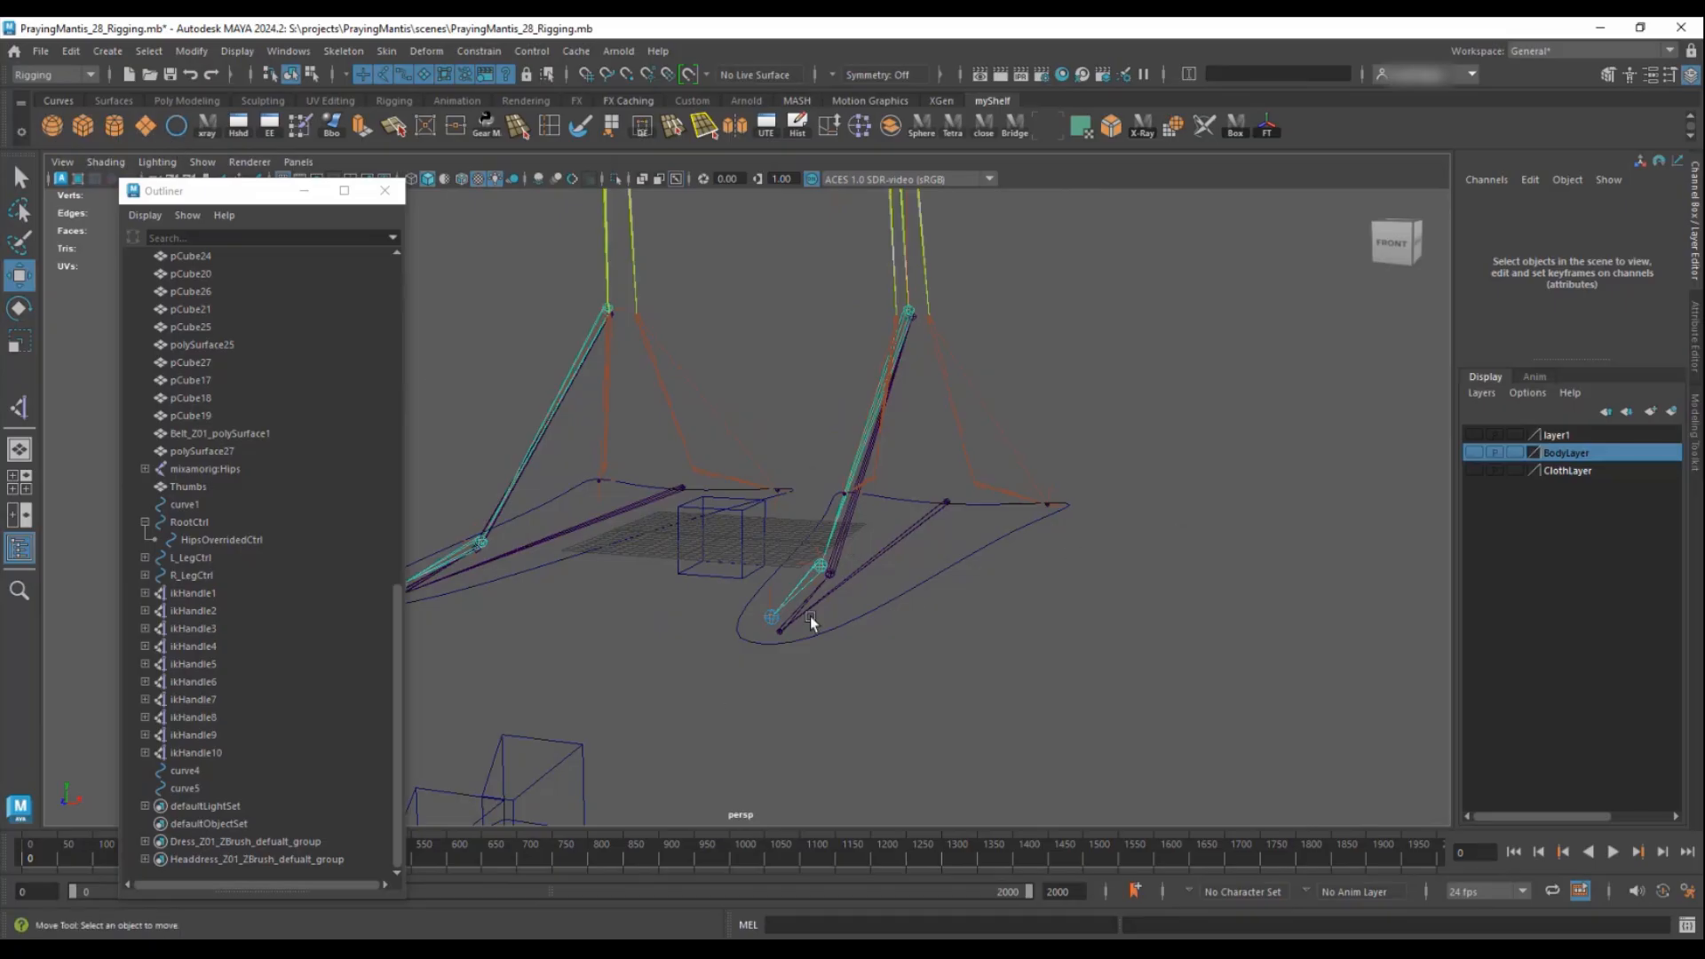
- Open the Connection Editor and load L_LegCtrl as the output object and L_RF_Heel as the input object
{"action": "left_click", "coordinate": [291, 52]}
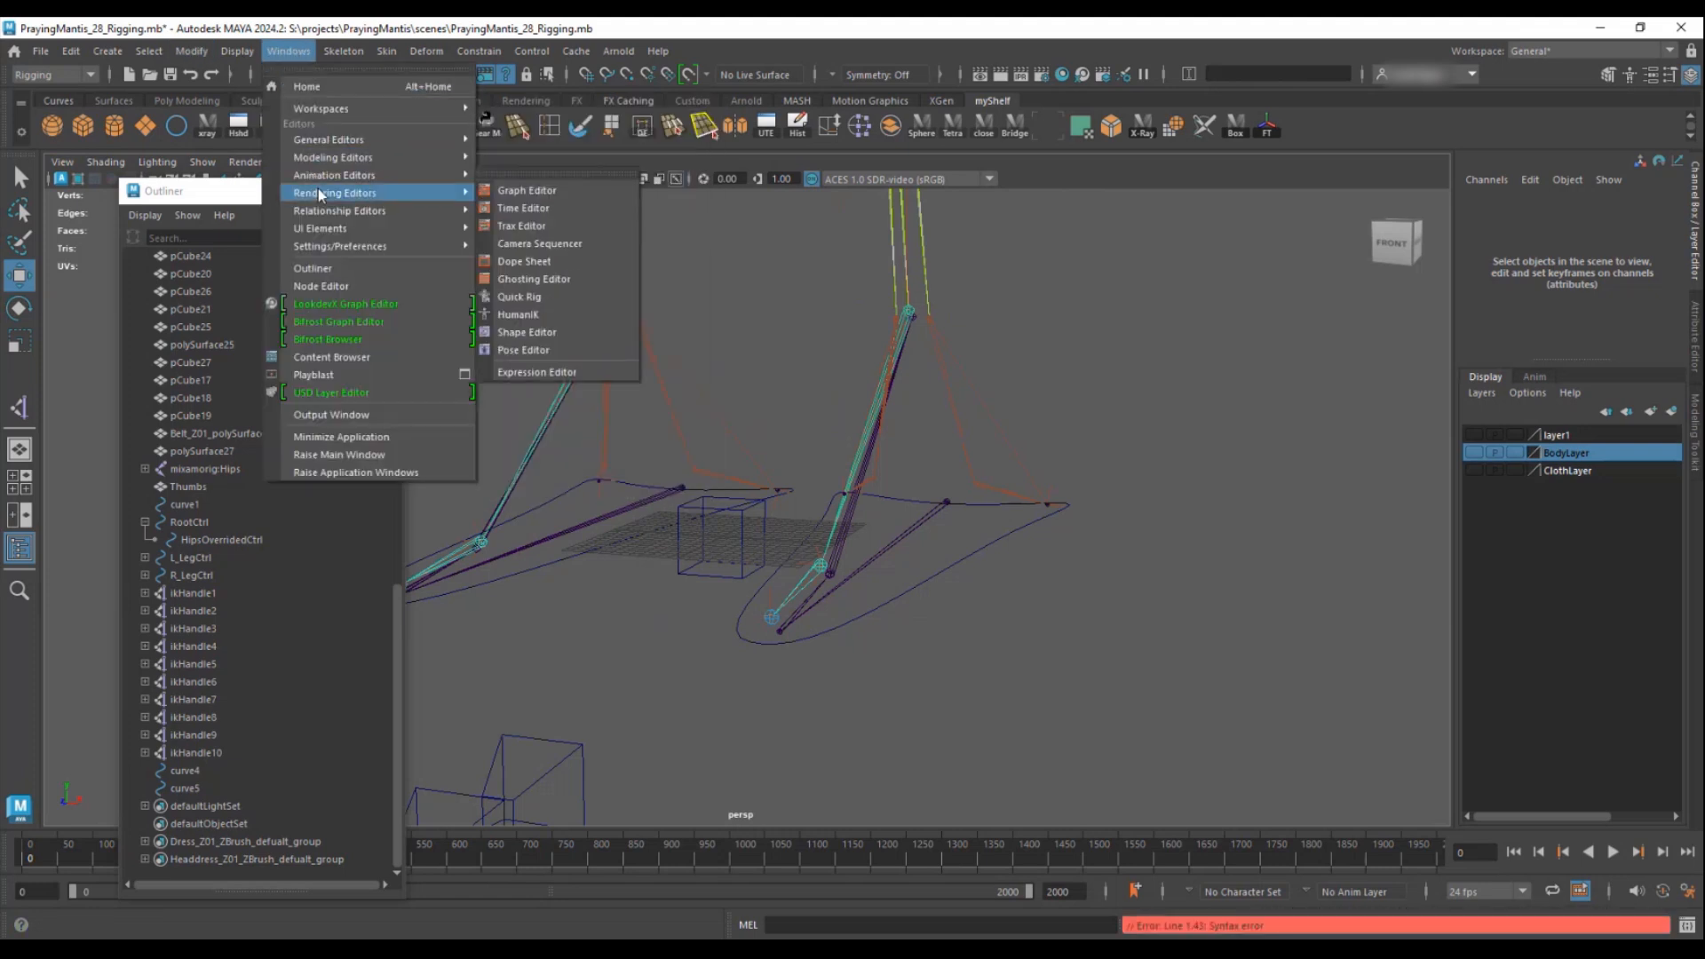
{"action": "mouse_move", "coordinate": [330, 142]}
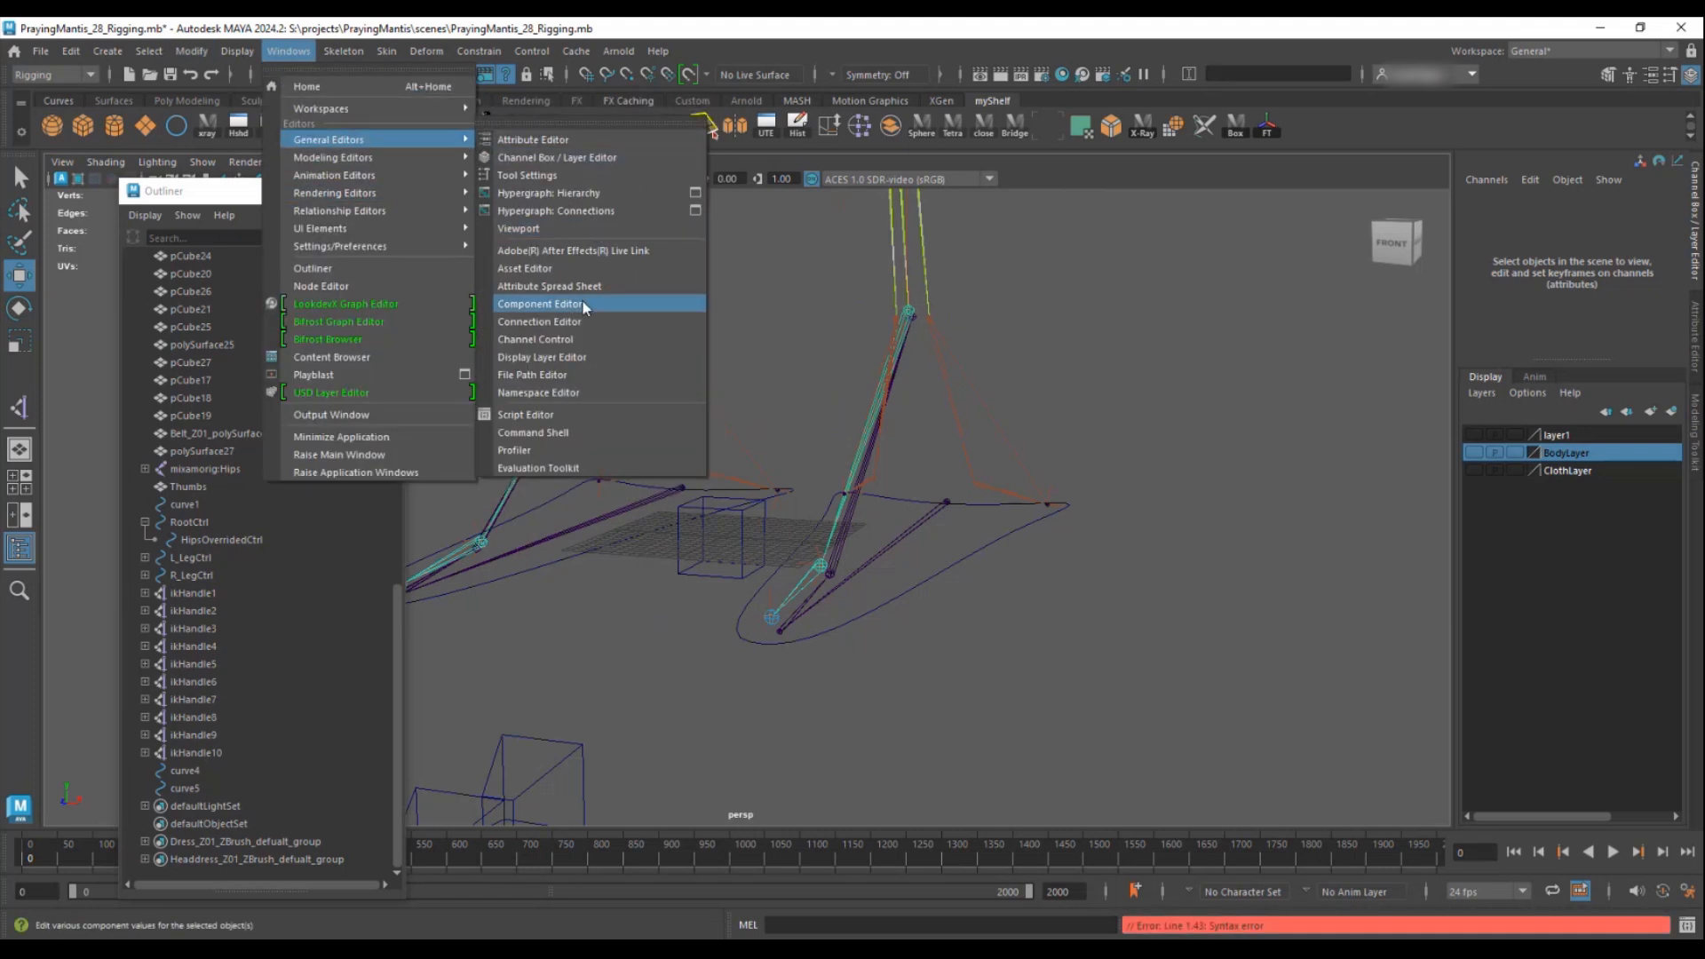
{"action": "left_click", "coordinate": [572, 322]}
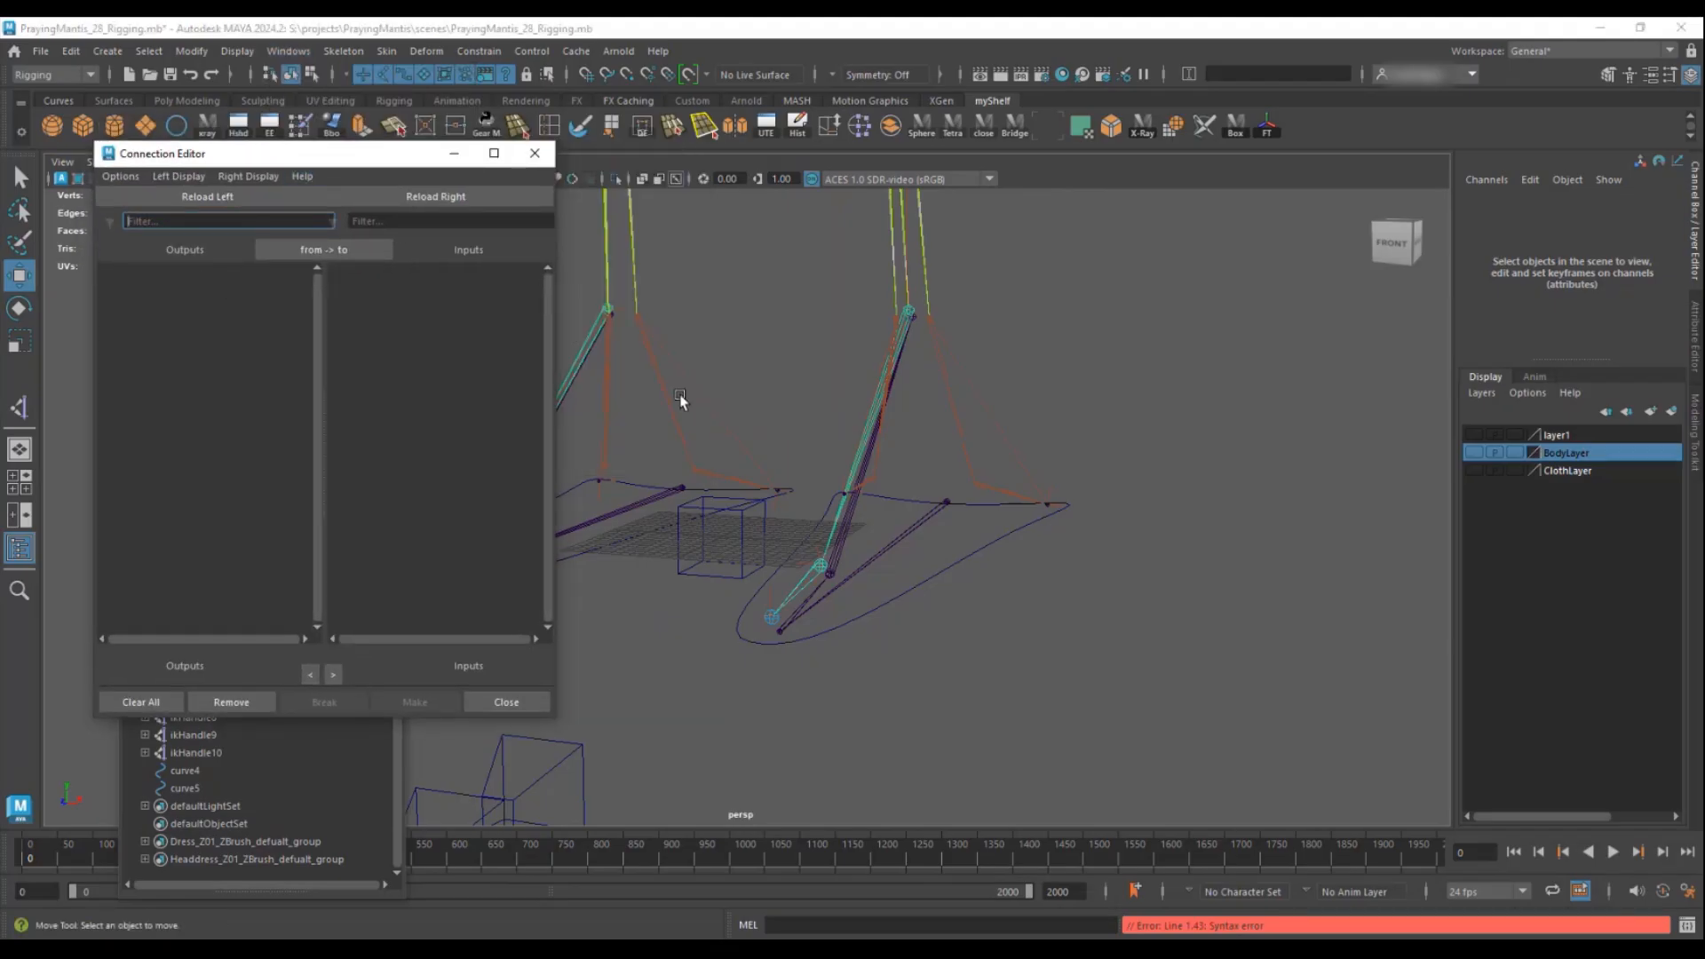
{"action": "left_click", "coordinate": [959, 551]}
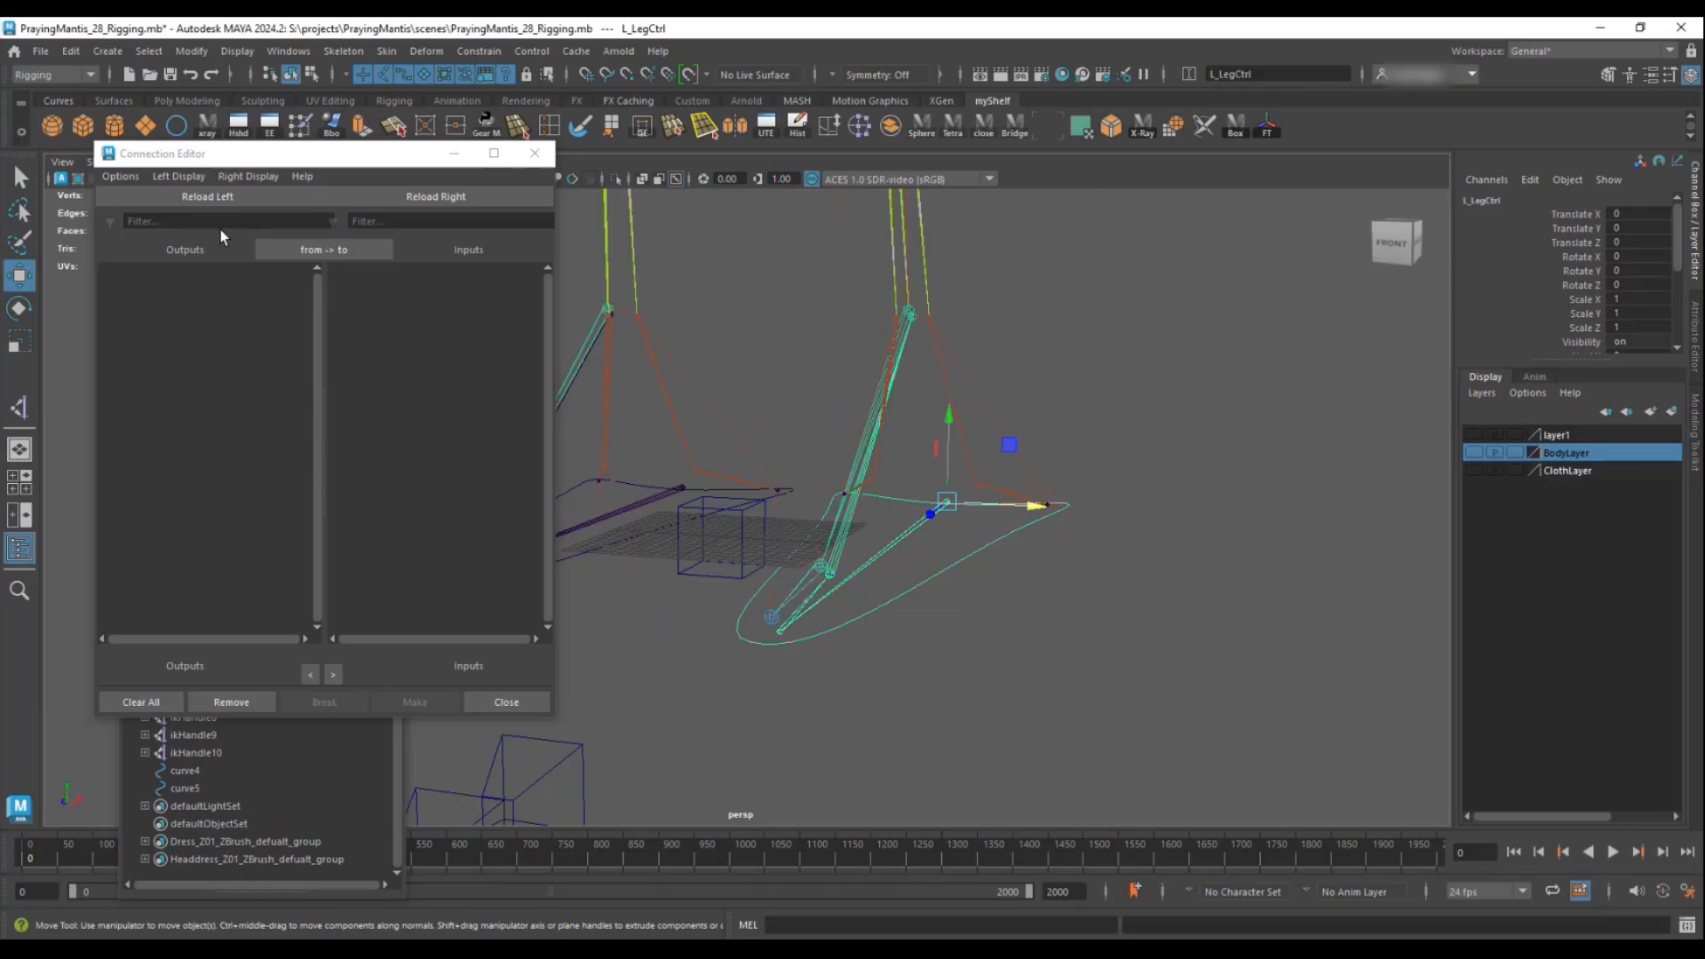
{"action": "left_click", "coordinate": [188, 194]}
{"action": "left_click_drag", "start_coordinate": [773, 546], "coordinate": [888, 551], "text": "alt"}
{"action": "left_click", "coordinate": [1114, 568]}
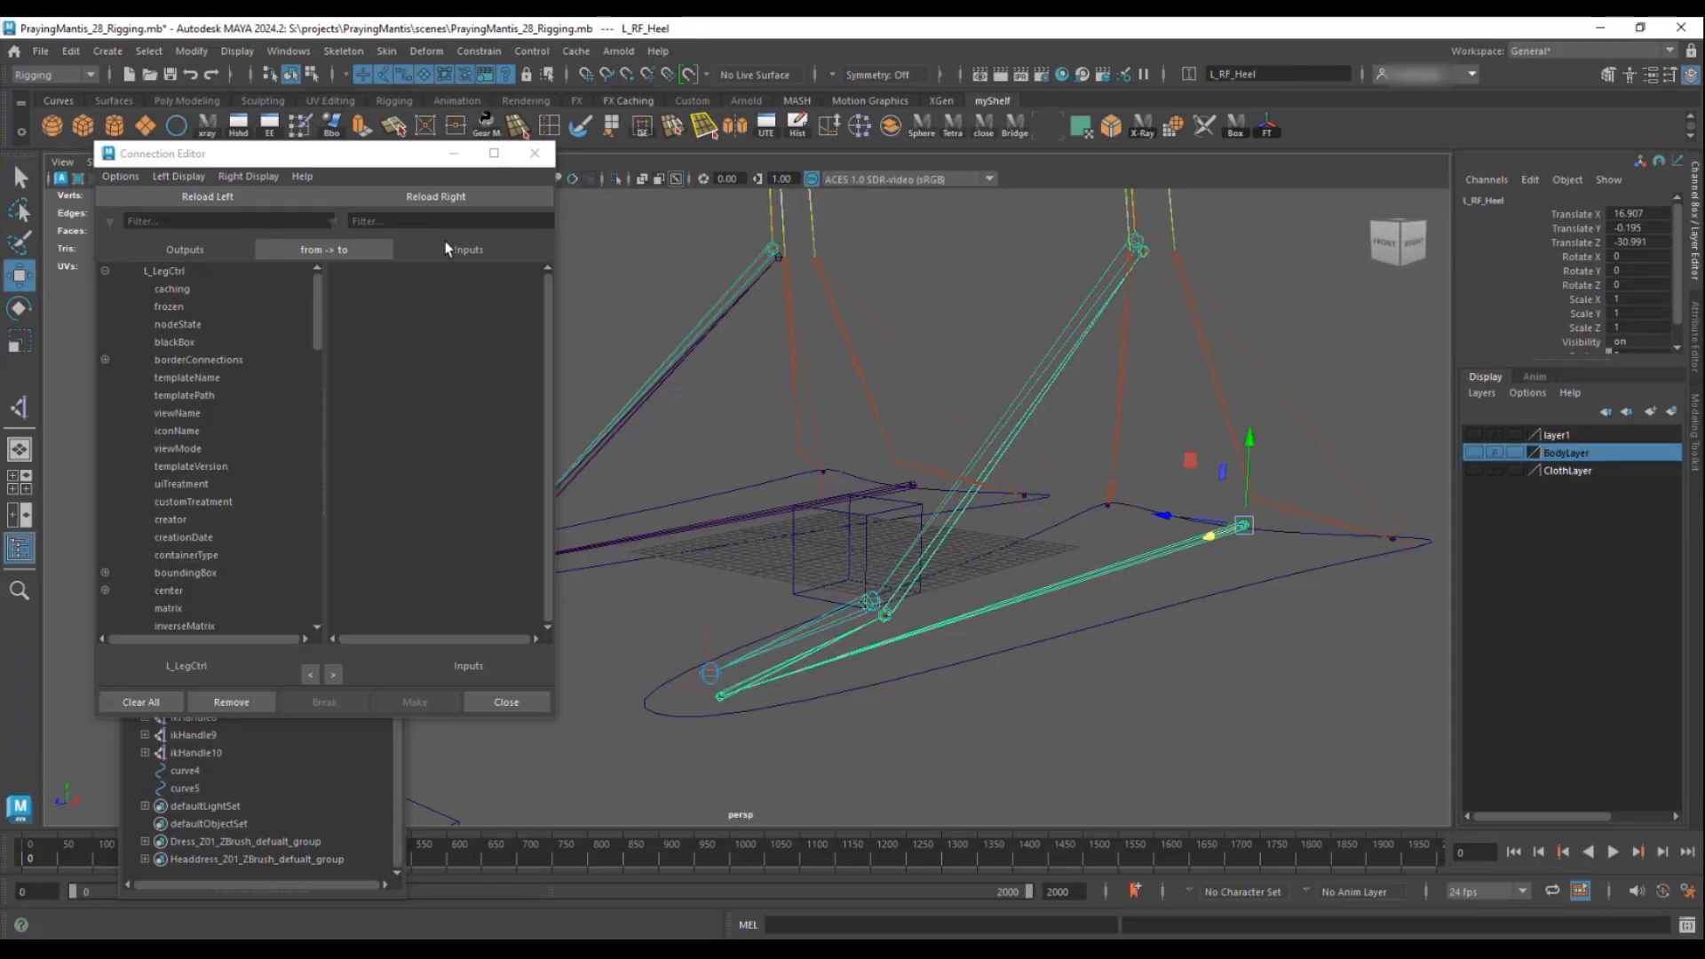
{"action": "left_click", "coordinate": [466, 193]}
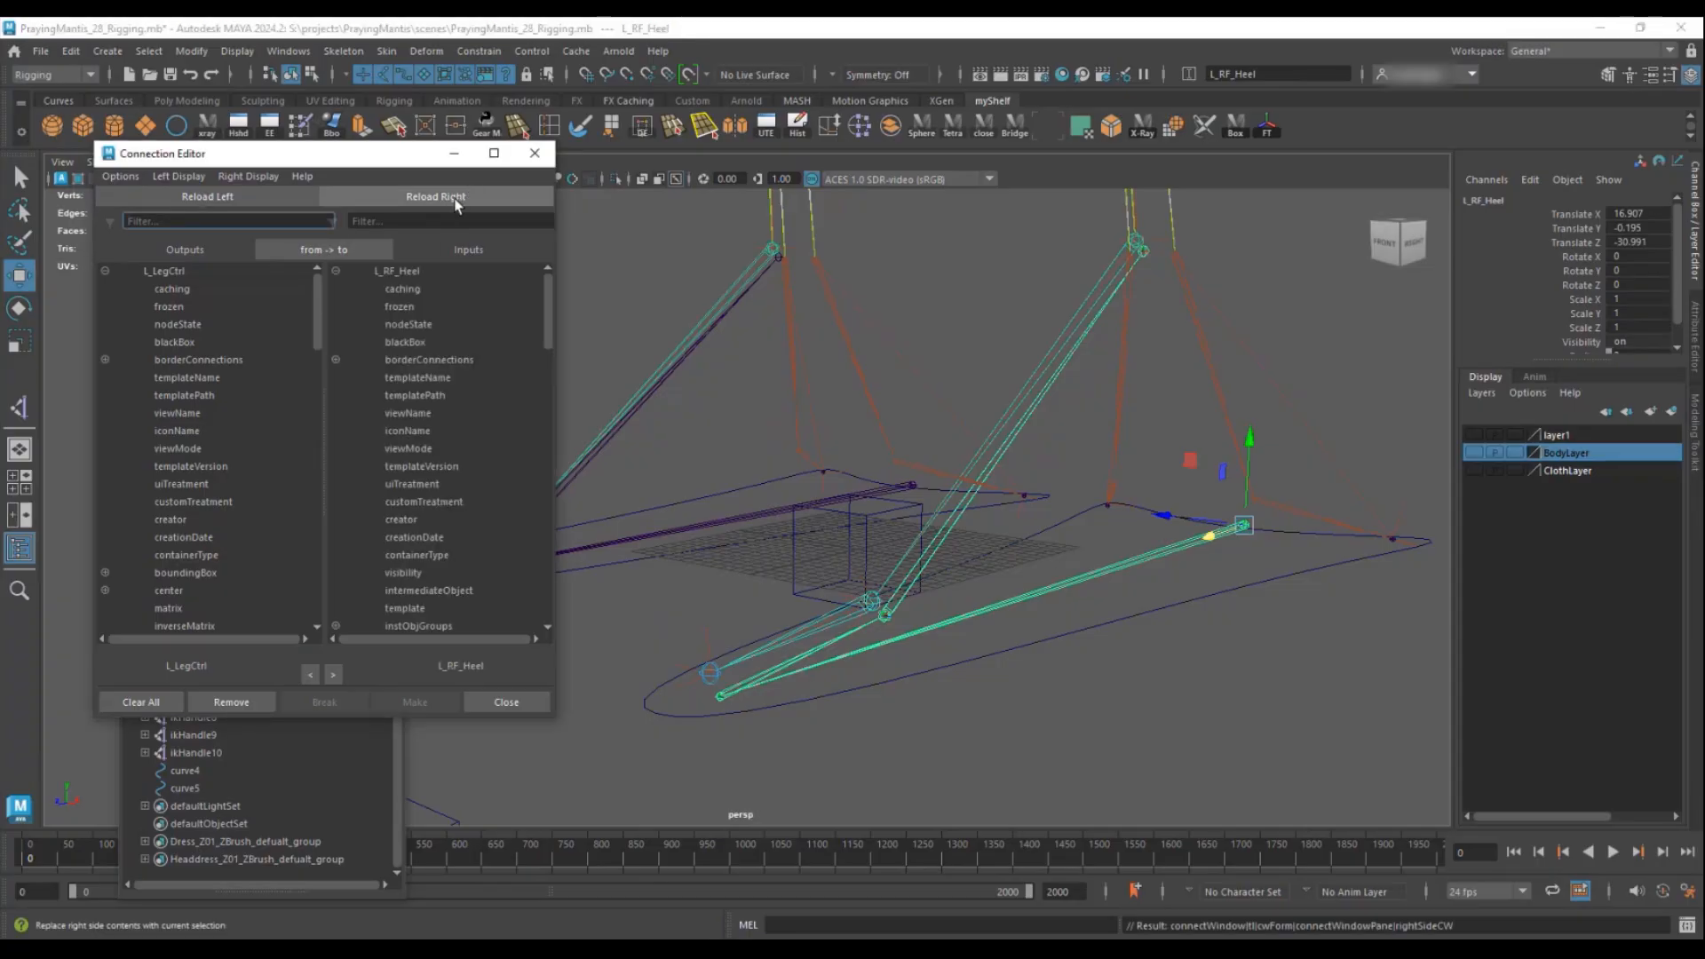
- Connect the Heel attribute of L_LegCtrl to the rotate attribute of L_RF_Heel
{"action": "mouse_move", "coordinate": [914, 568]}
{"action": "left_mouse_down", "text": "alt"}
{"action": "mouse_move", "coordinate": [1287, 525]}
{"action": "mouse_move", "coordinate": [910, 569]}
{"action": "left_mouse_up", "text": "alt"}
{"action": "scroll", "coordinate": [190, 364], "scroll_direction": "down", "scroll_amount": 20}
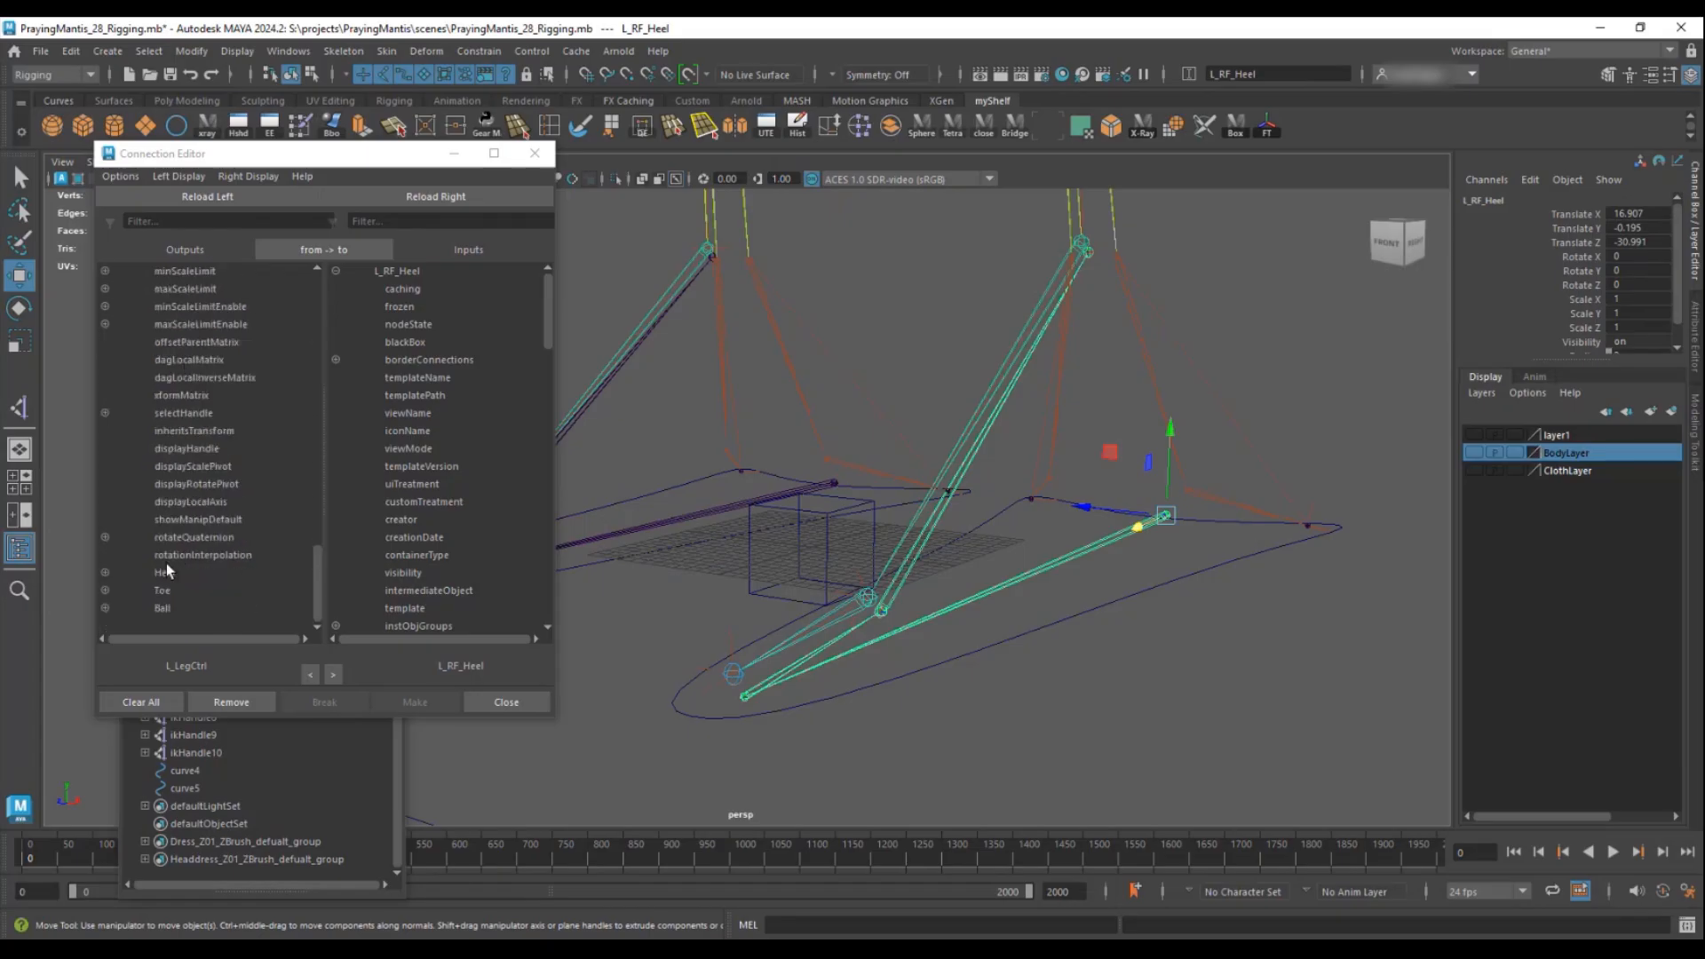
{"action": "left_click", "coordinate": [167, 572]}
{"action": "scroll", "coordinate": [432, 382], "scroll_direction": "down", "scroll_amount": 10}
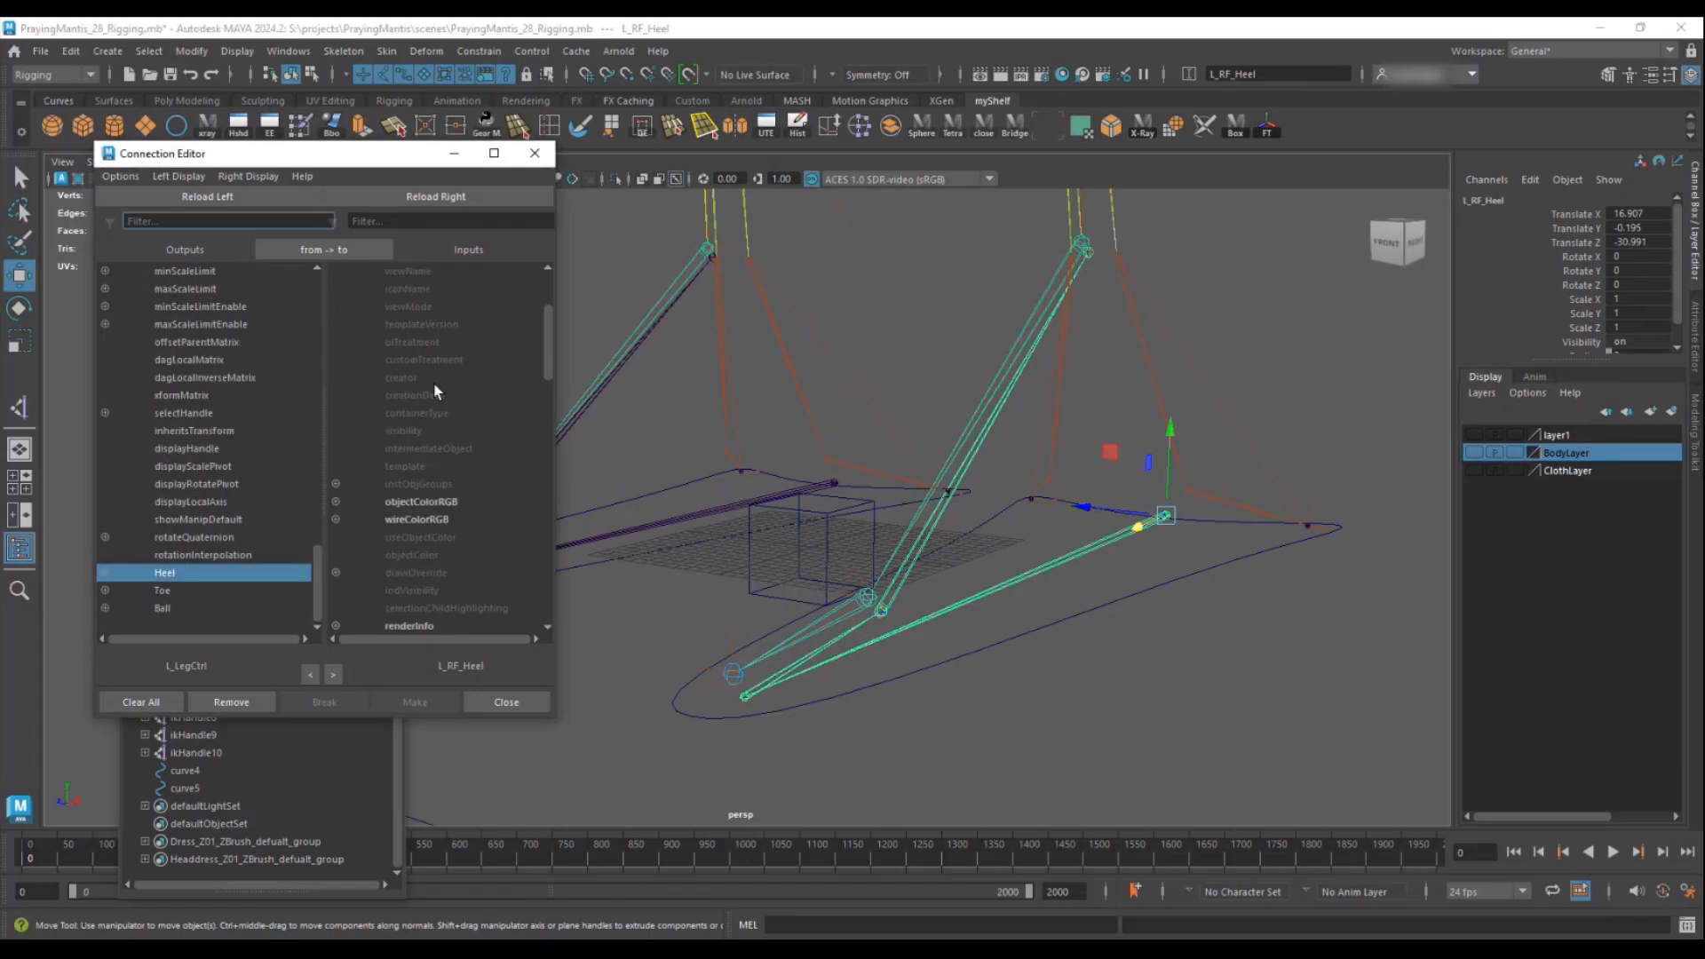
{"action": "left_click", "coordinate": [402, 466]}
{"action": "scroll", "coordinate": [402, 467], "scroll_direction": "down", "scroll_amount": 3}
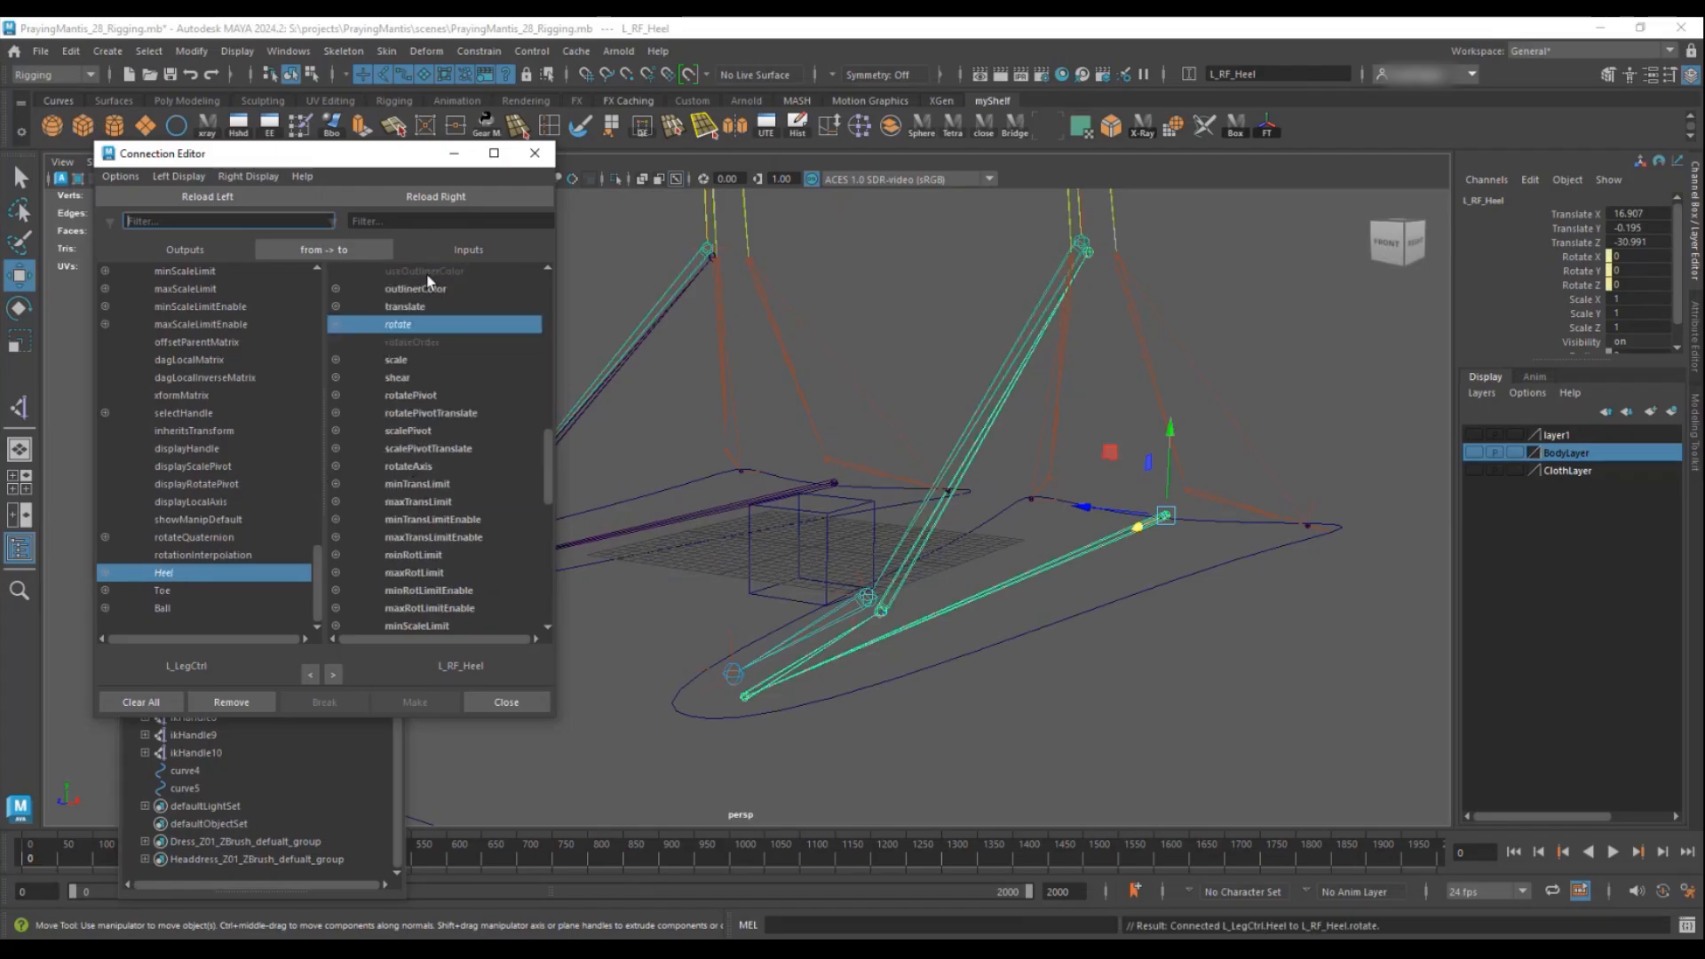
- Try changing Heel Y on L_LegCtrl to test the heel connection, and undo the changes
{"action": "left_click", "coordinate": [1102, 586]}
{"action": "scroll", "coordinate": [1599, 277], "scroll_direction": "down", "scroll_amount": 3}
{"action": "left_click", "coordinate": [1588, 251]}
{"action": "middle_click_drag", "start_coordinate": [977, 562], "coordinate": [1044, 562]}
{"action": "key", "text": "ctrl+z"}
{"action": "key", "text": "ctrl+z"}
{"action": "key", "text": "ctrl+z"}
{"action": "key", "text": "ctrl+z"}
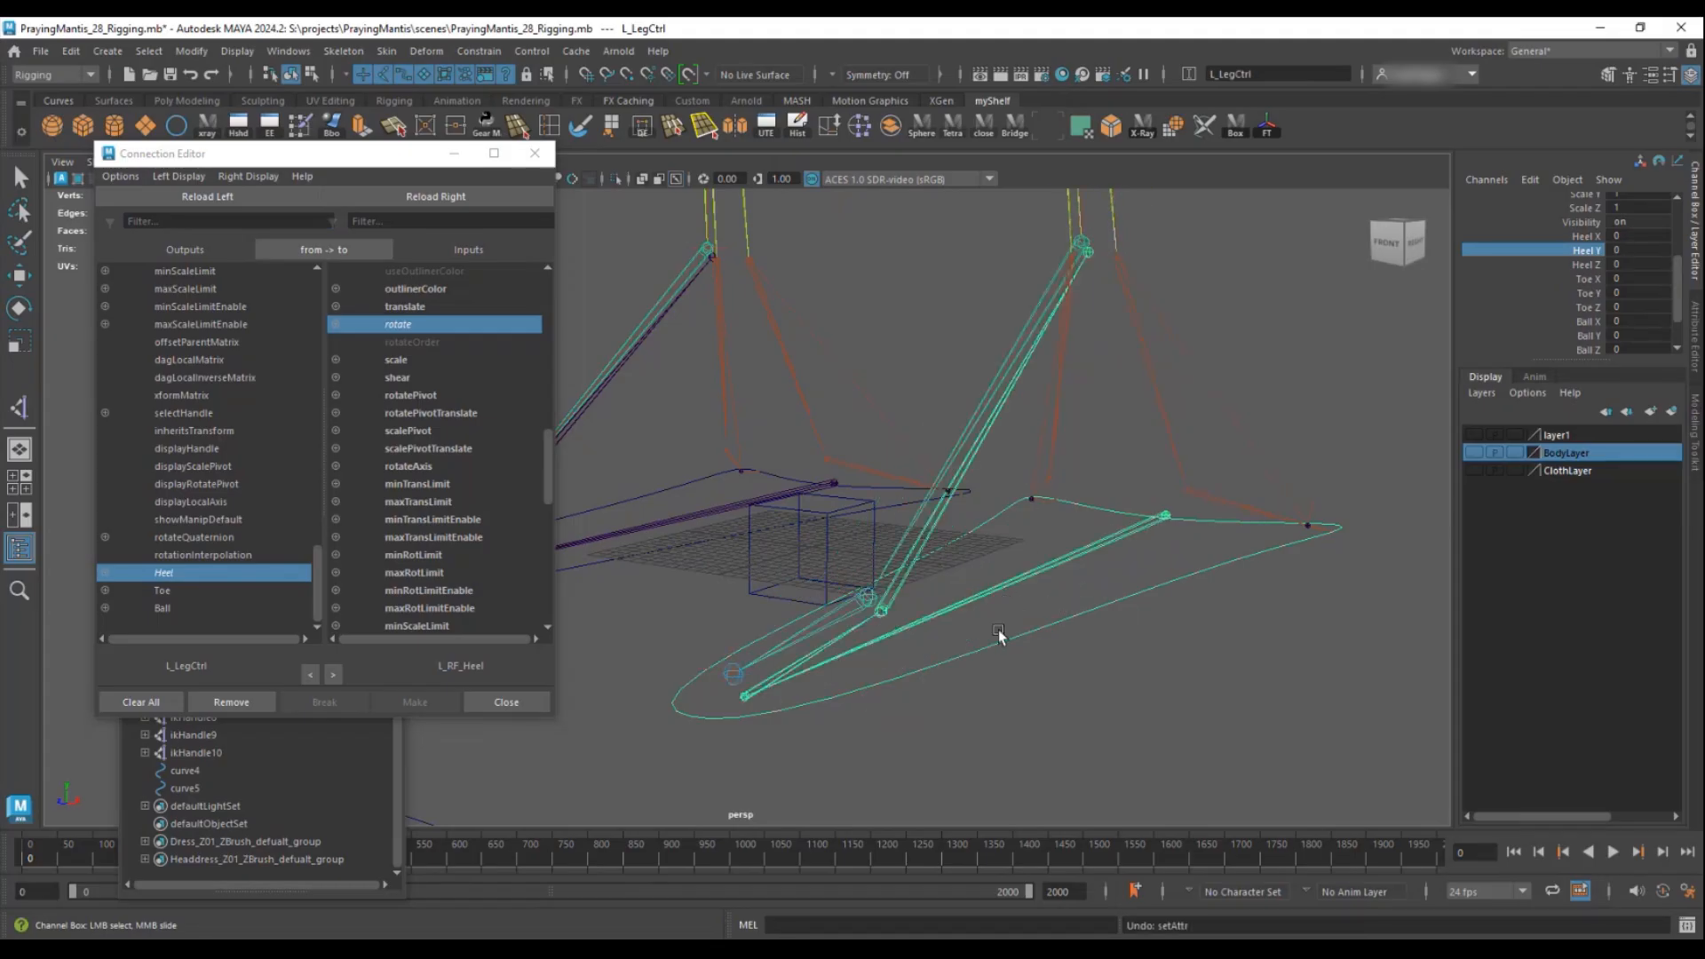
- Load L_RF_Toe as the input object and connect the Toe attribute of L_LegCtrl to its rotate attribute
{"action": "left_click", "coordinate": [252, 594]}
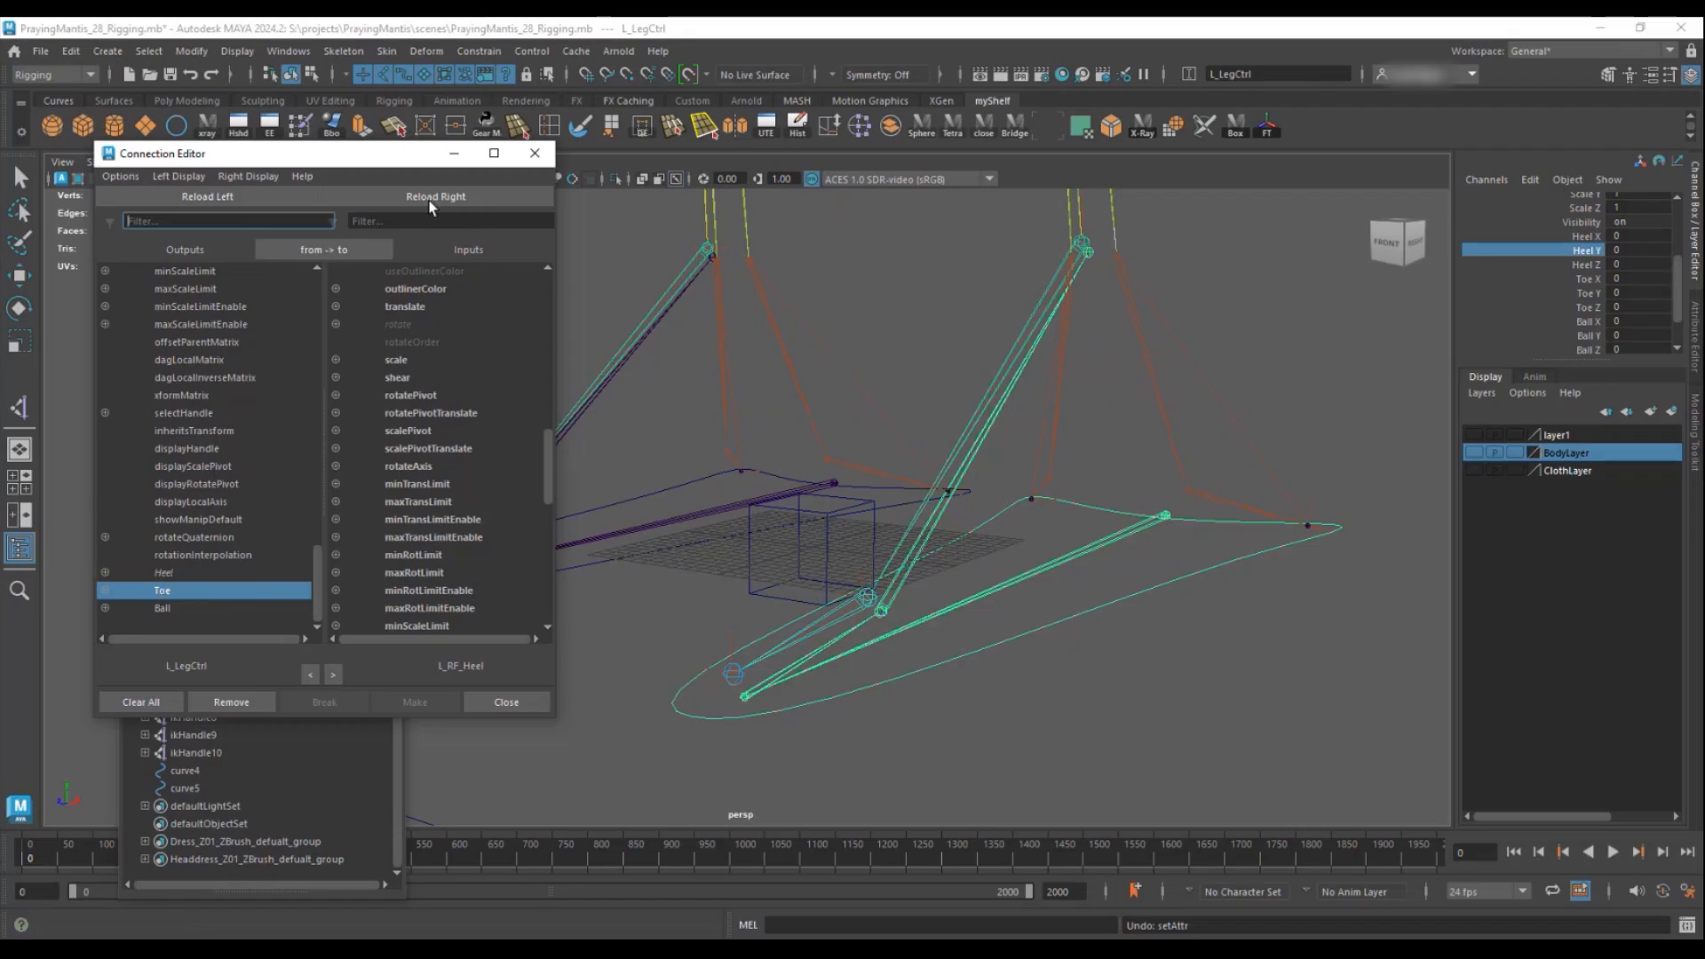
{"action": "left_click", "coordinate": [744, 698]}
{"action": "key", "text": "w"}
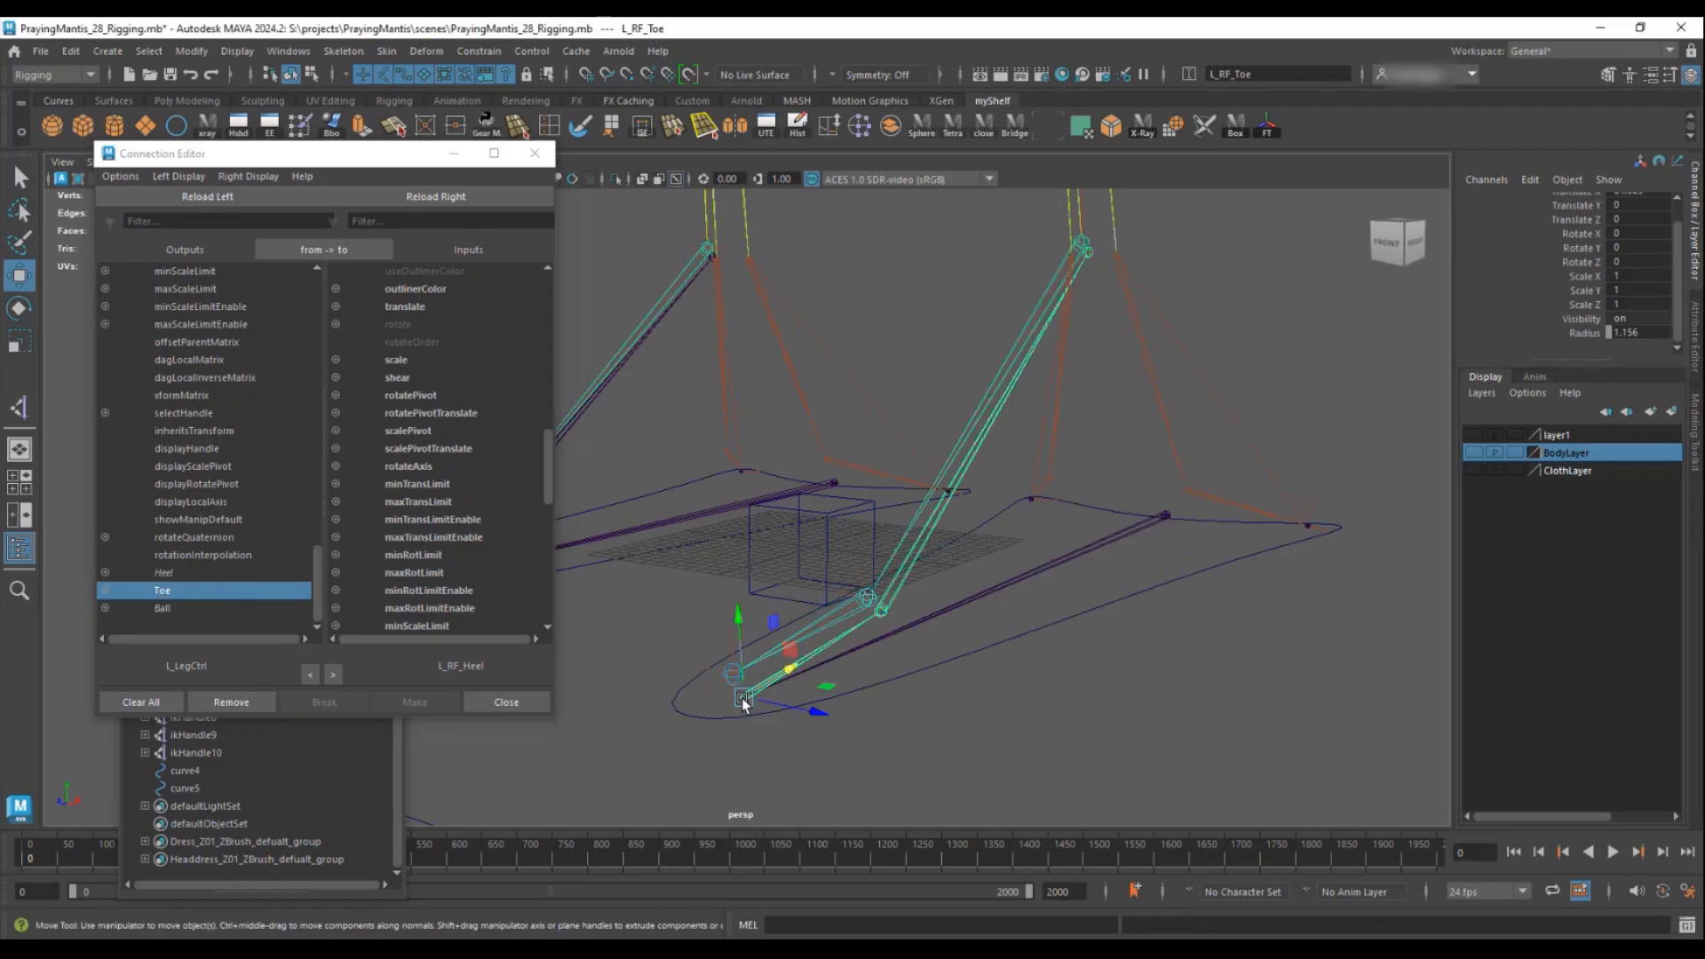
{"action": "left_click", "coordinate": [443, 200]}
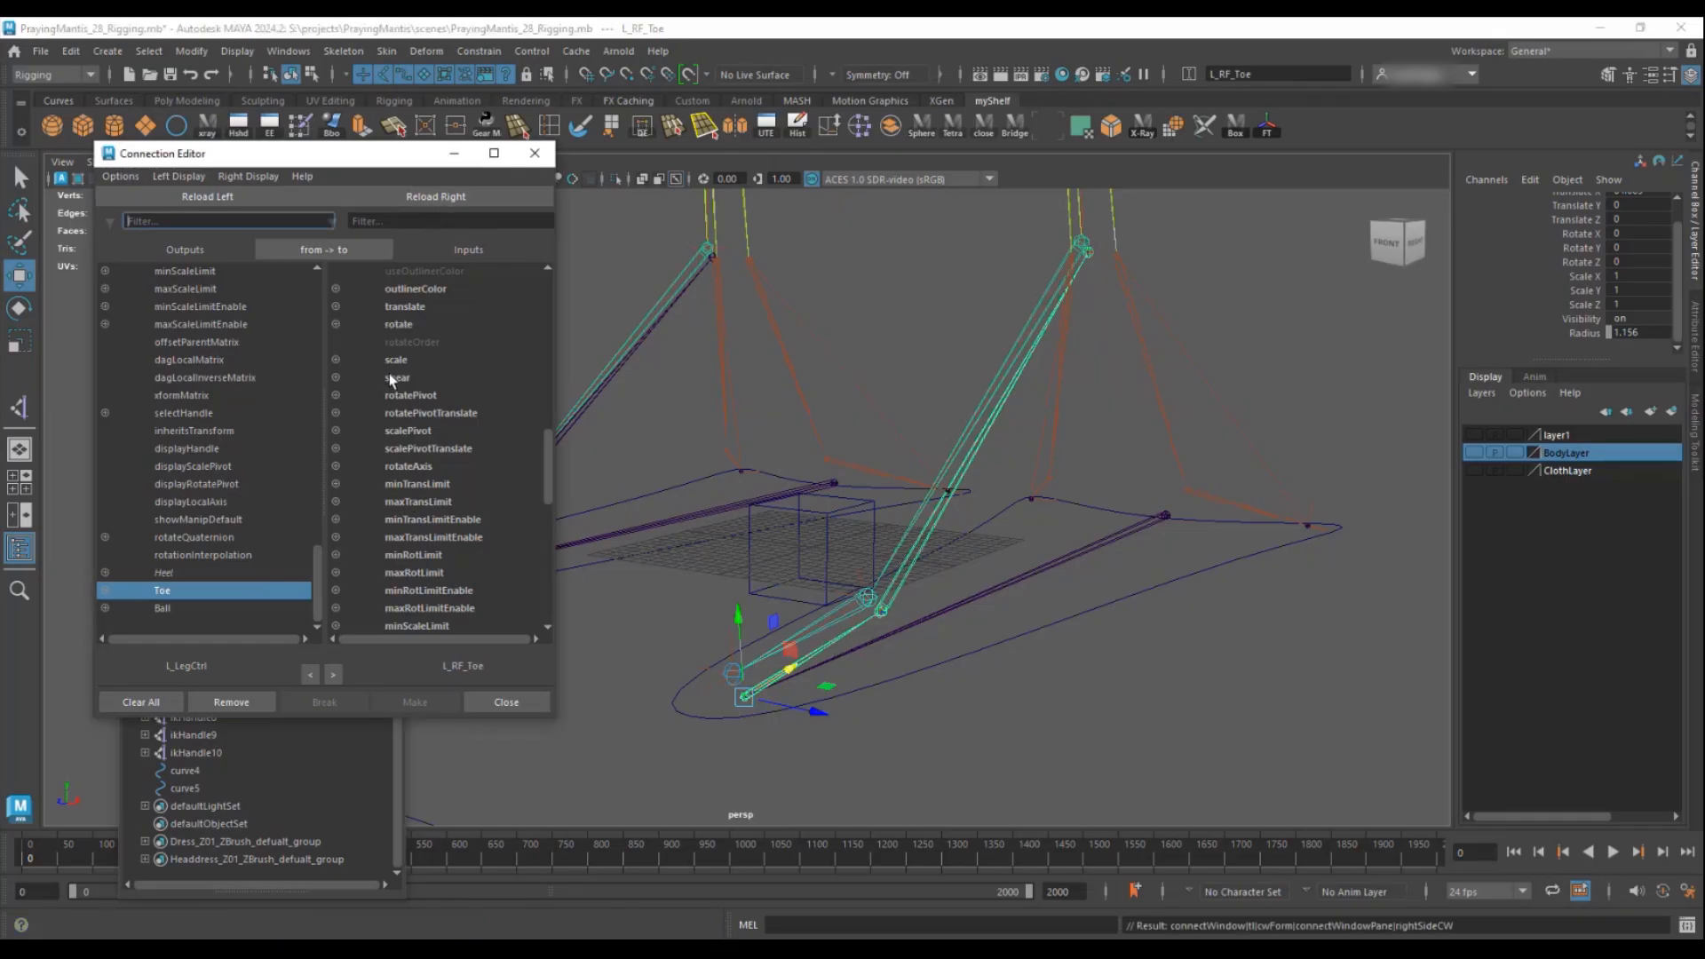
{"action": "left_click", "coordinate": [399, 326]}
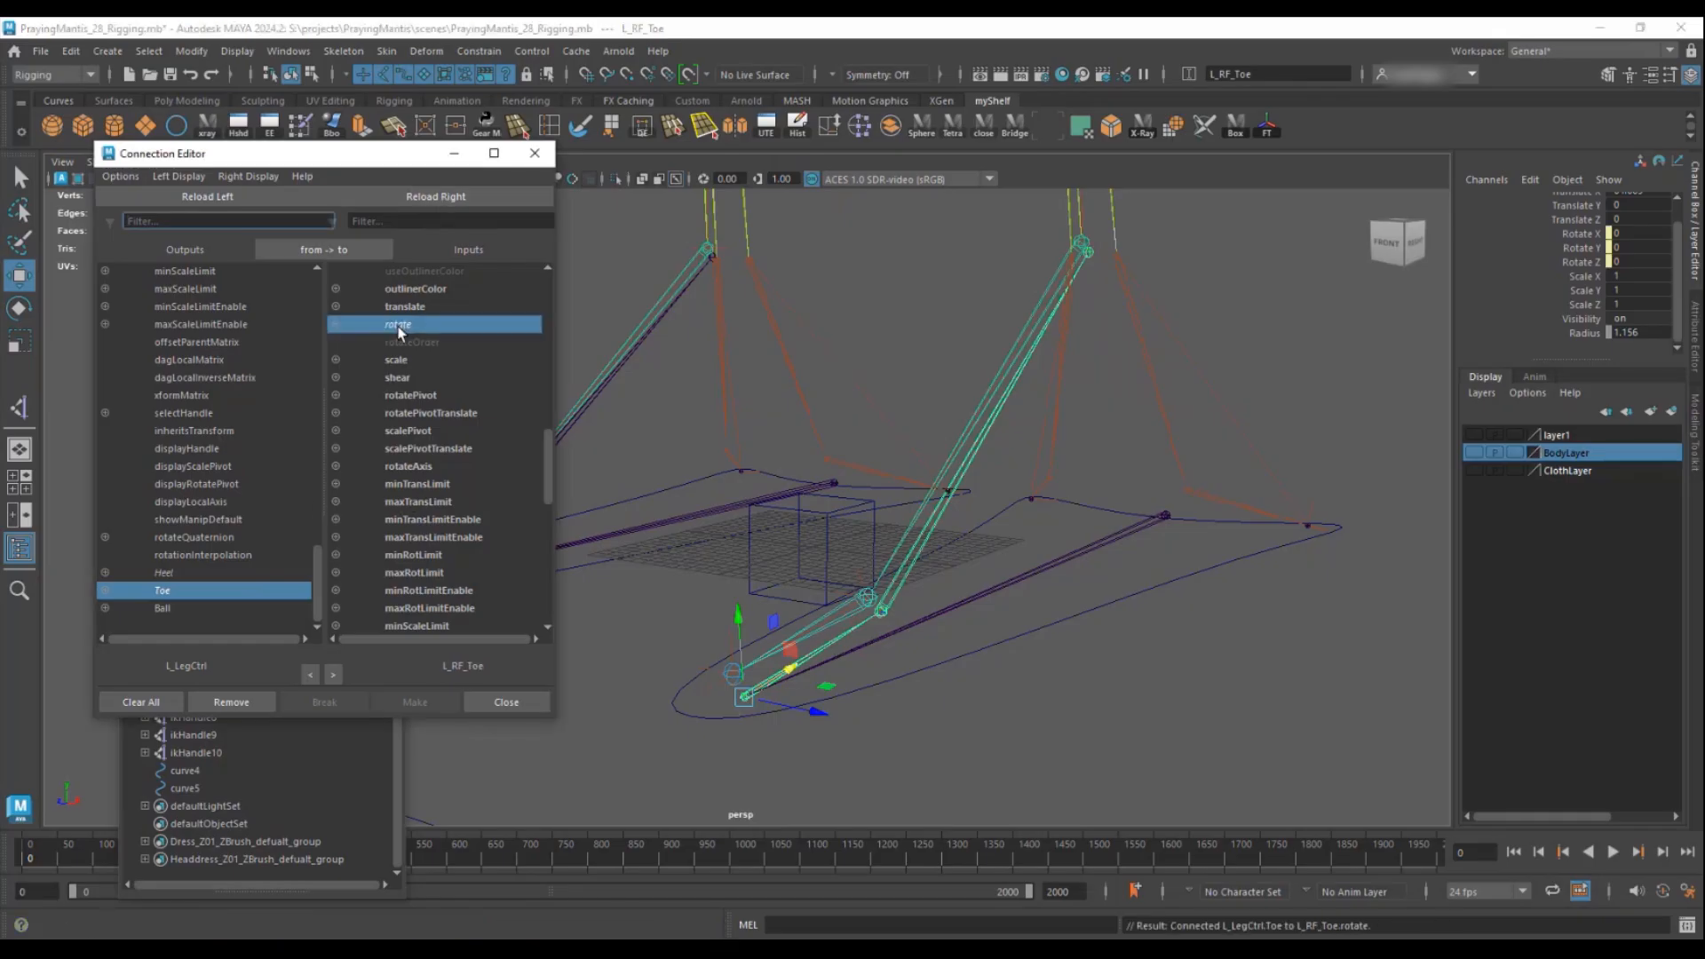
- Load L_RF_Ball as the input object and connect the Ball attribute of L_LegCtrl to its rotate attribute
{"action": "left_click", "coordinate": [163, 610]}
{"action": "left_click", "coordinate": [933, 542]}
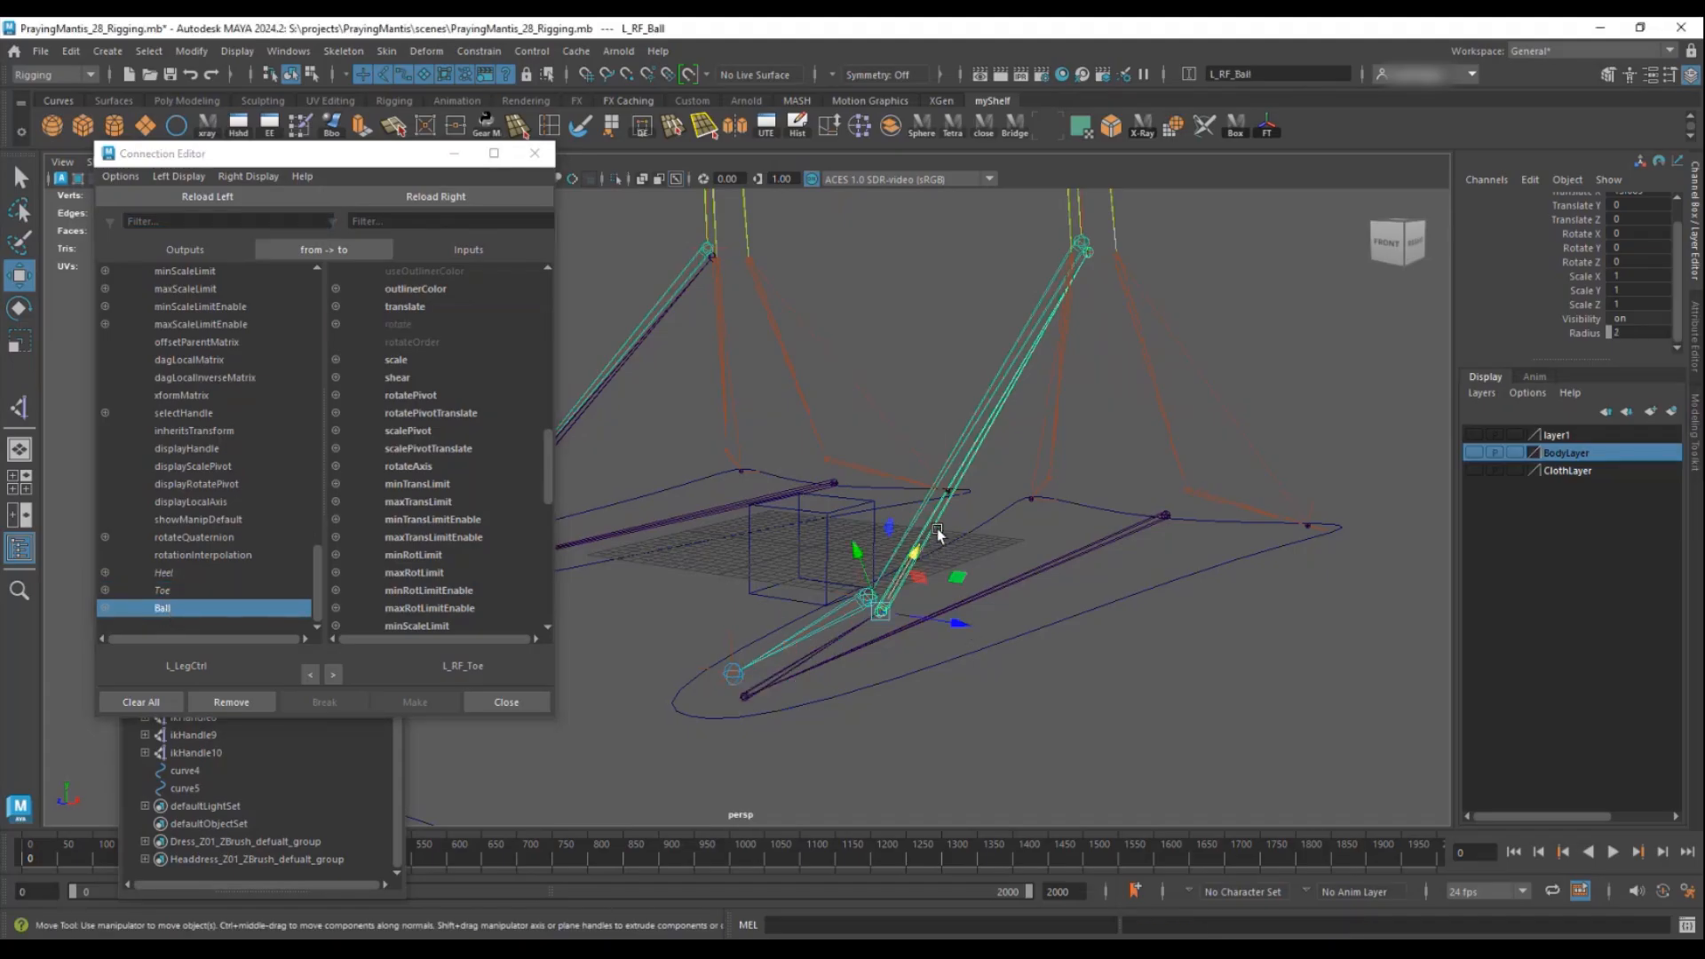
{"action": "left_click", "coordinate": [448, 199]}
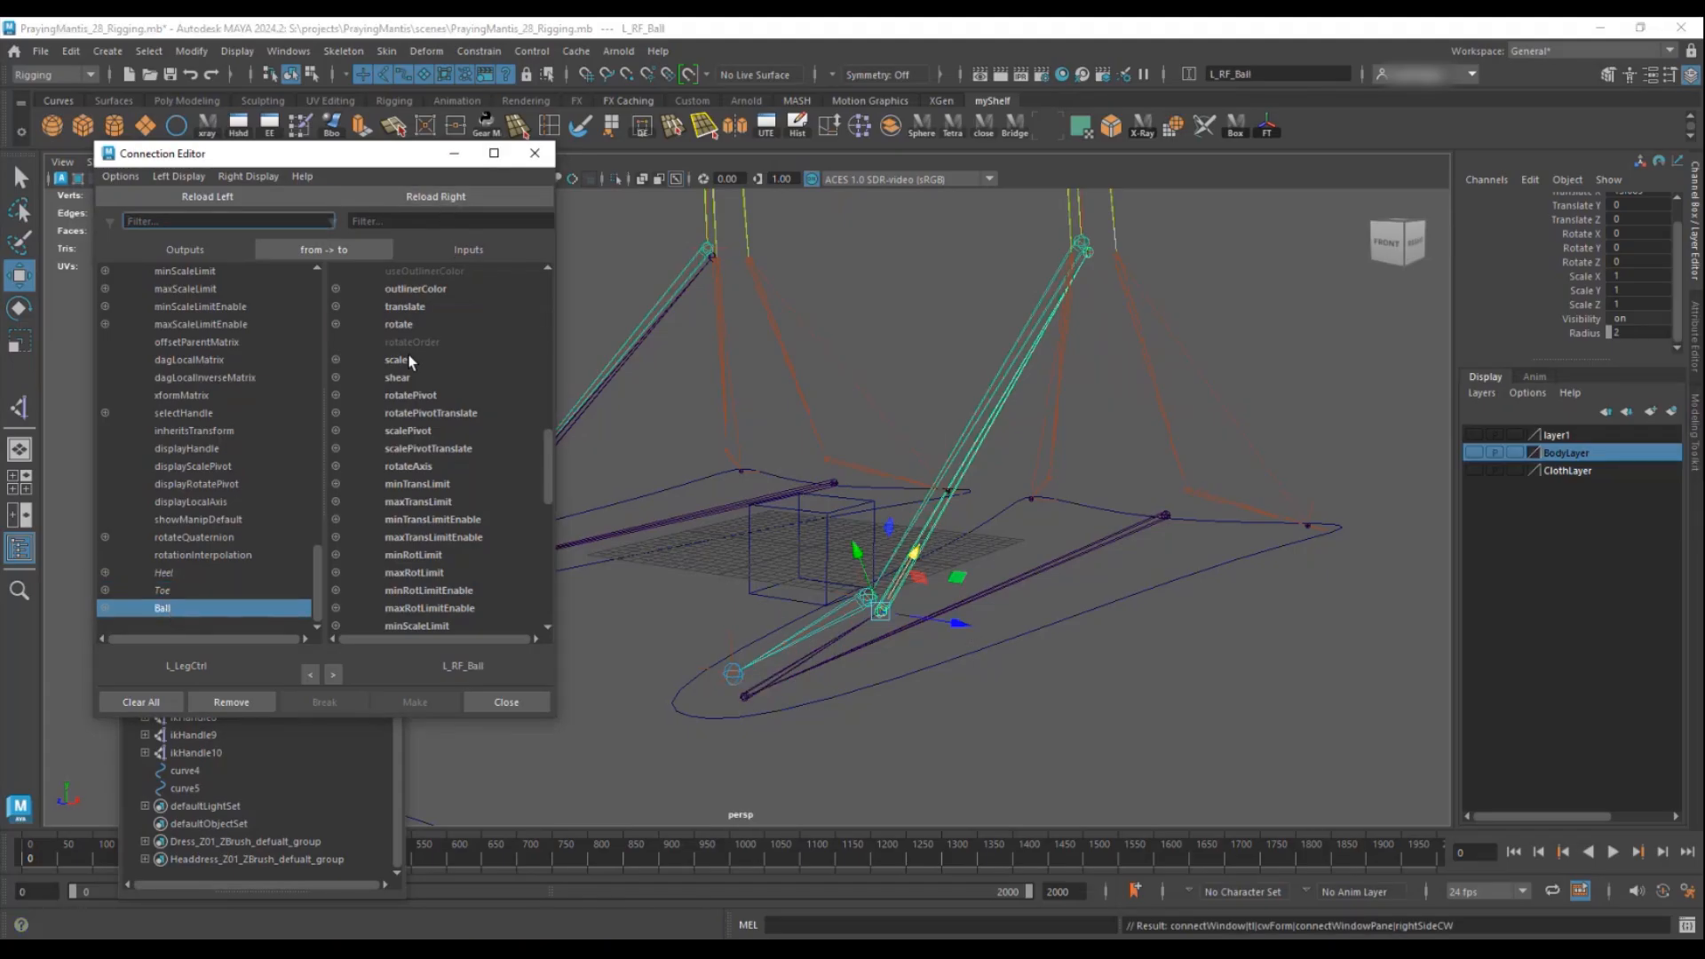
{"action": "left_click", "coordinate": [403, 326]}
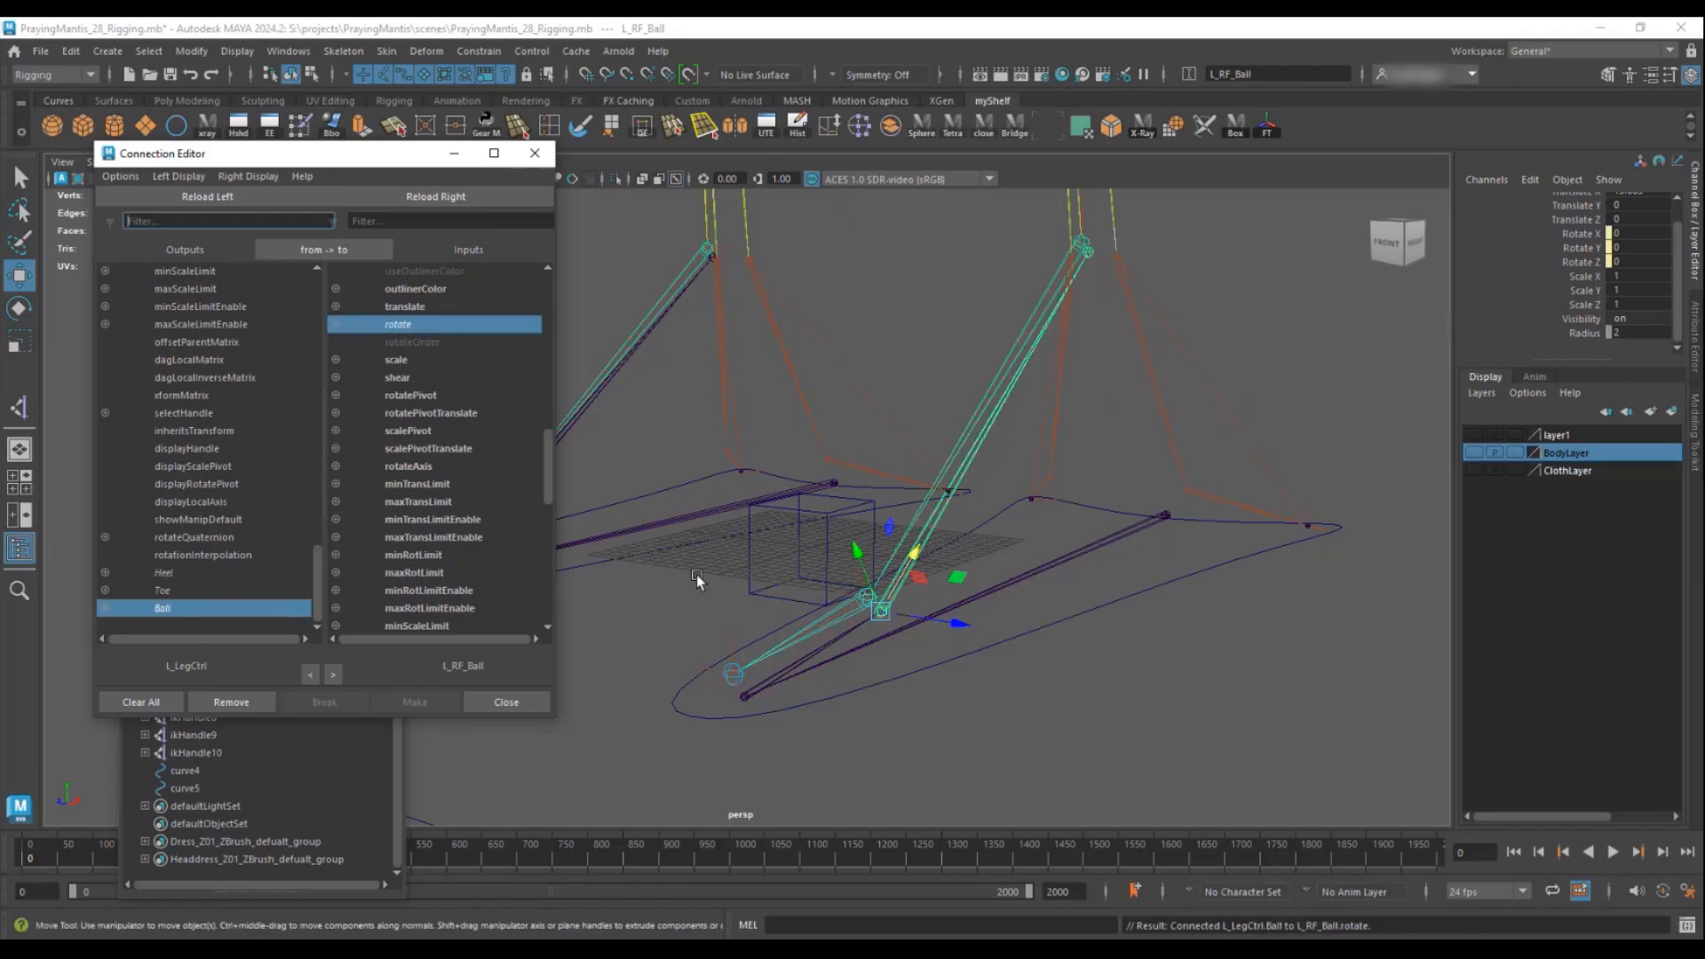
- Load R_LegCtrl as the output and R_RF_Heel as the input, and connect the control's Heel attribute to the joint's rotate attribute
{"action": "left_click", "coordinate": [704, 546]}
{"action": "left_click_drag", "start_coordinate": [726, 590], "coordinate": [853, 568], "text": "alt"}
{"action": "left_click", "coordinate": [218, 197]}
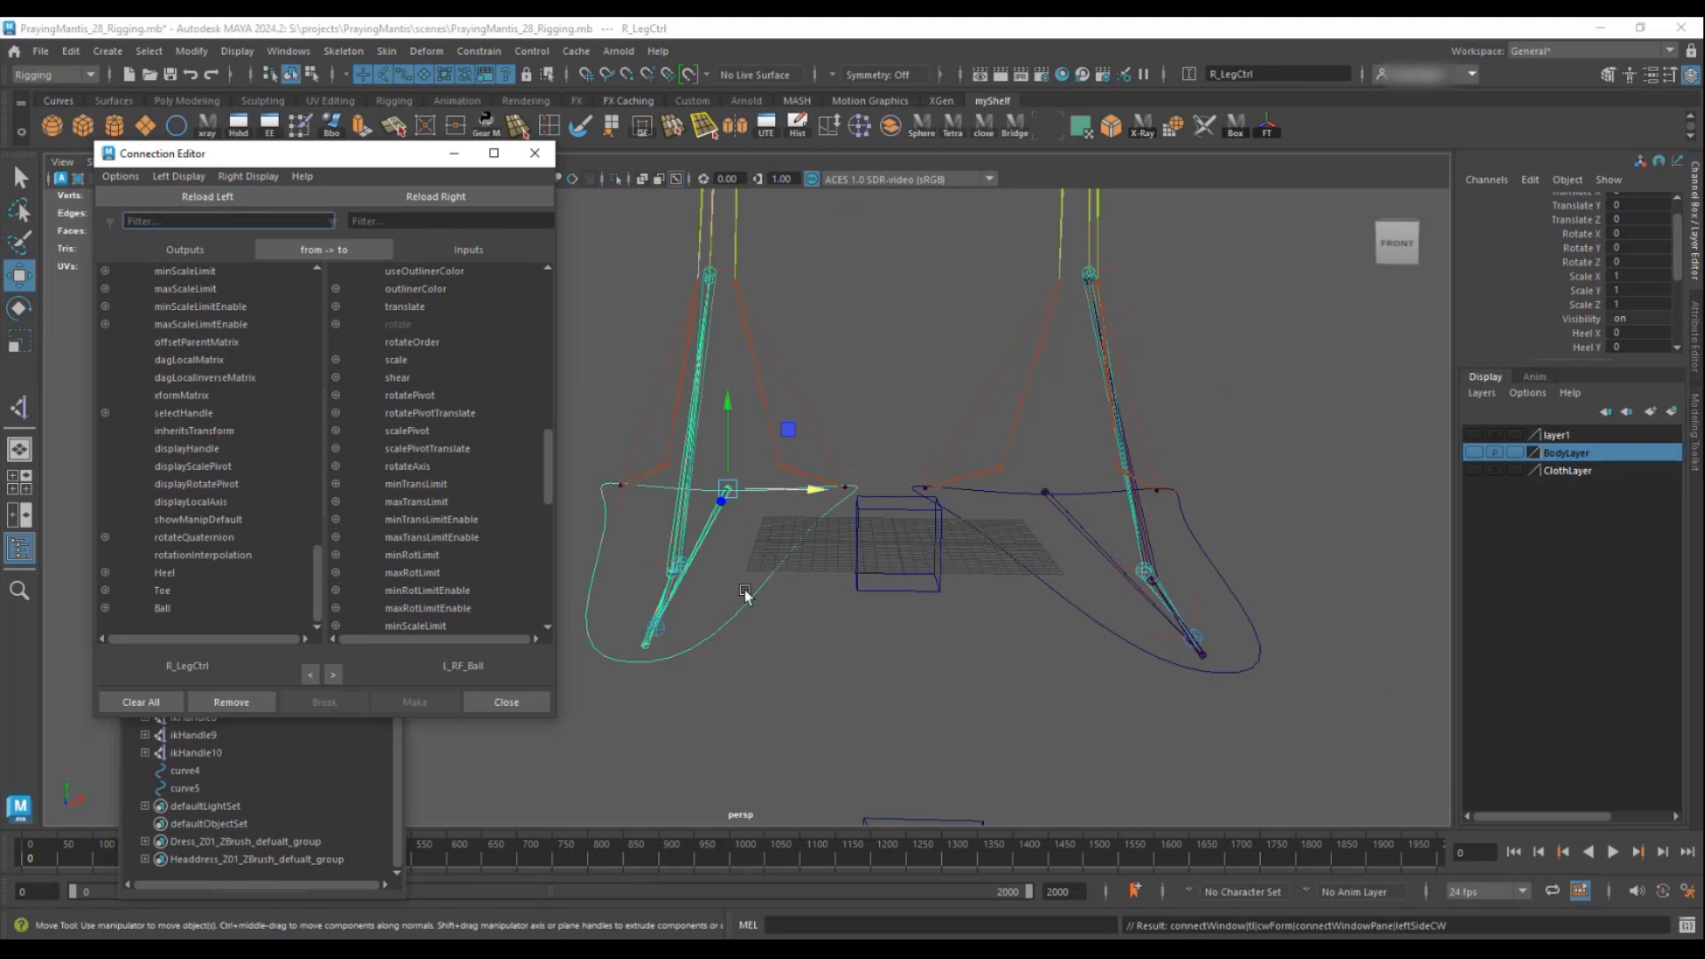
{"action": "left_click", "coordinate": [175, 576]}
{"action": "left_click_drag", "start_coordinate": [959, 582], "coordinate": [828, 596], "text": "alt"}
{"action": "left_click", "coordinate": [1115, 546]}
{"action": "left_click", "coordinate": [435, 197]}
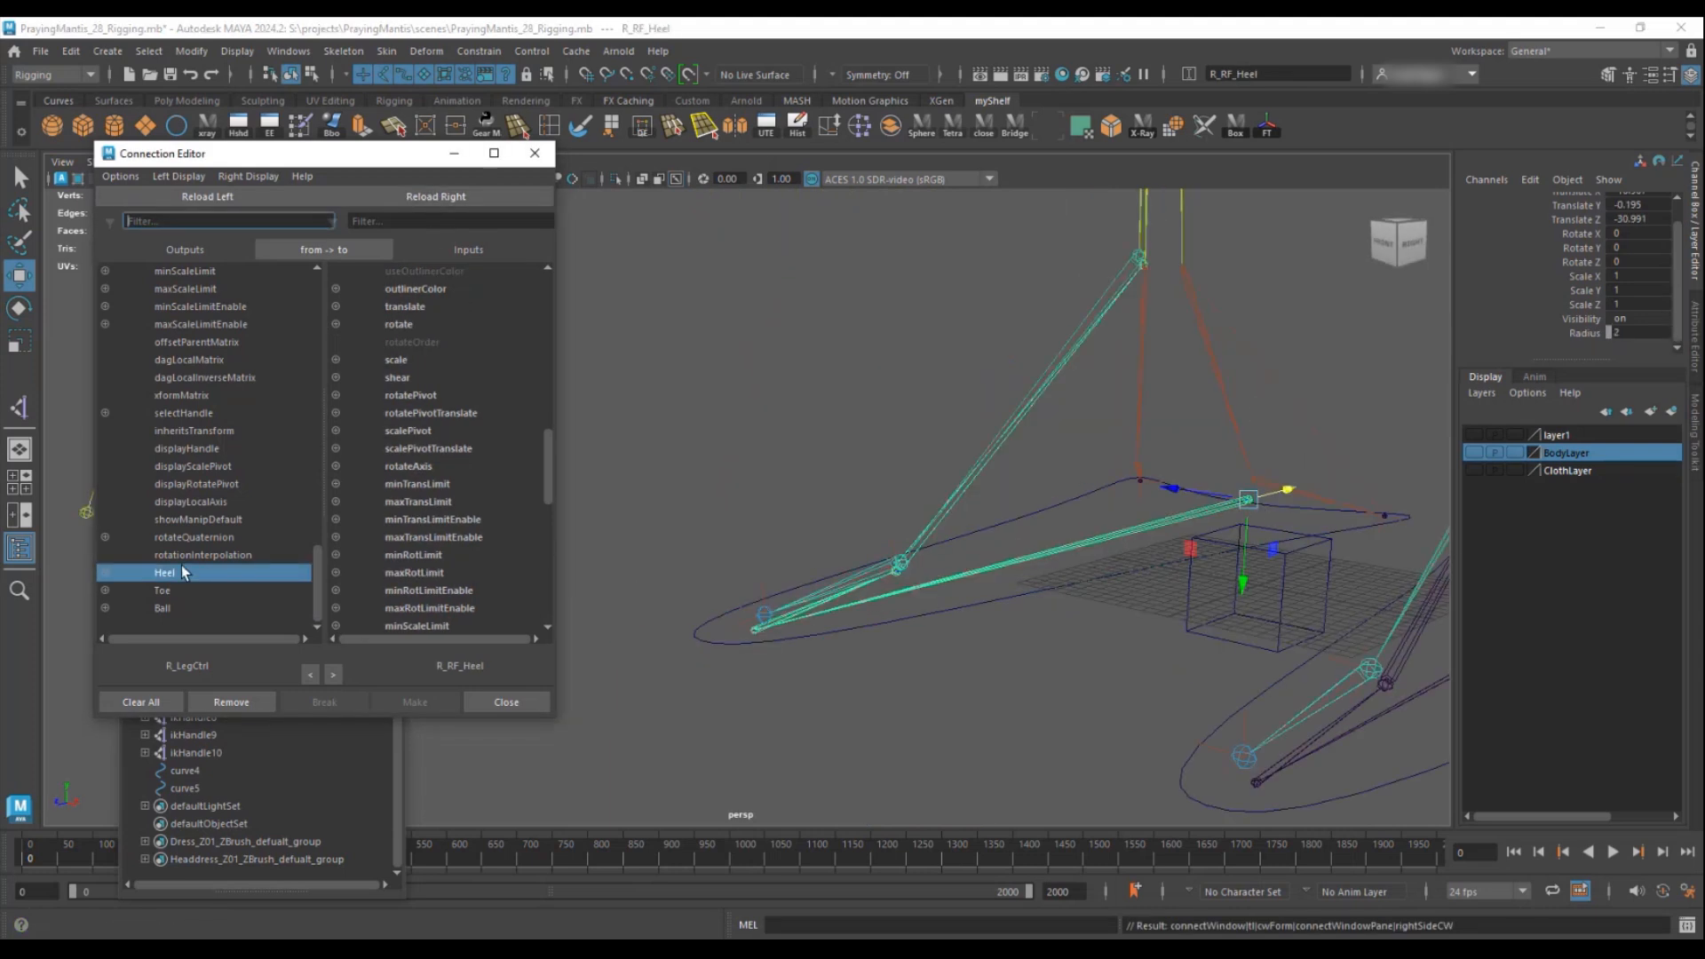
{"action": "left_click", "coordinate": [395, 326]}
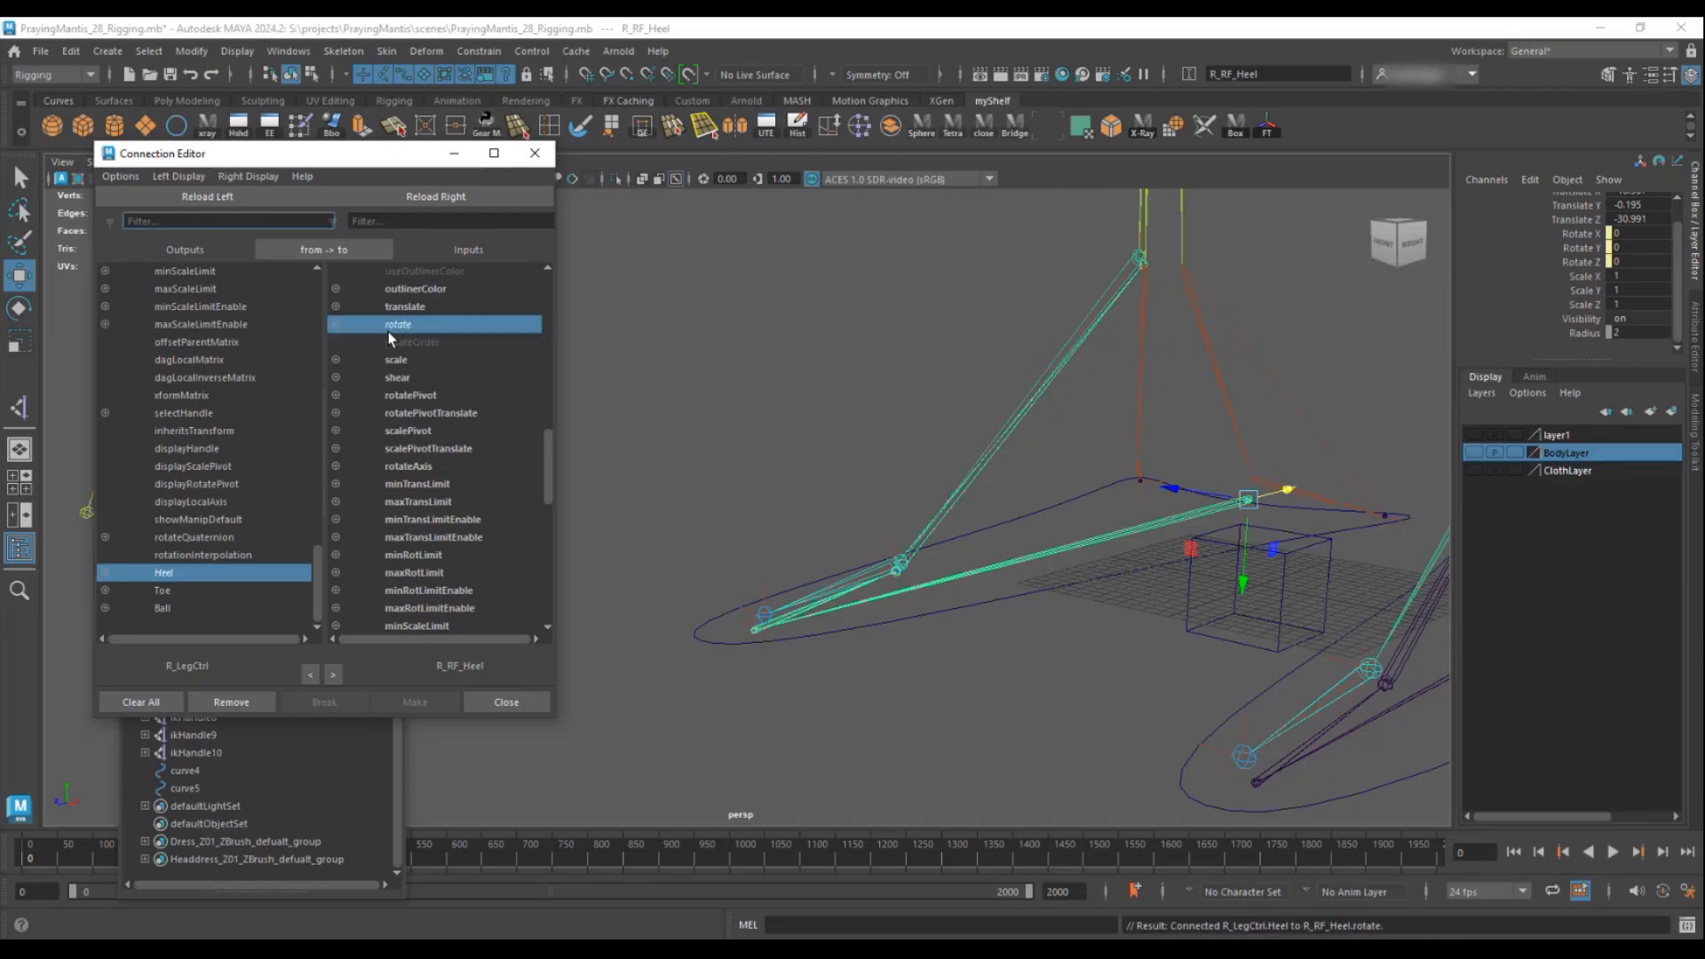
- Load the R_RF_Toe joint as the input object for the R_LegCtrl connections
{"action": "left_click", "coordinate": [754, 632]}
{"action": "left_click", "coordinate": [435, 196]}
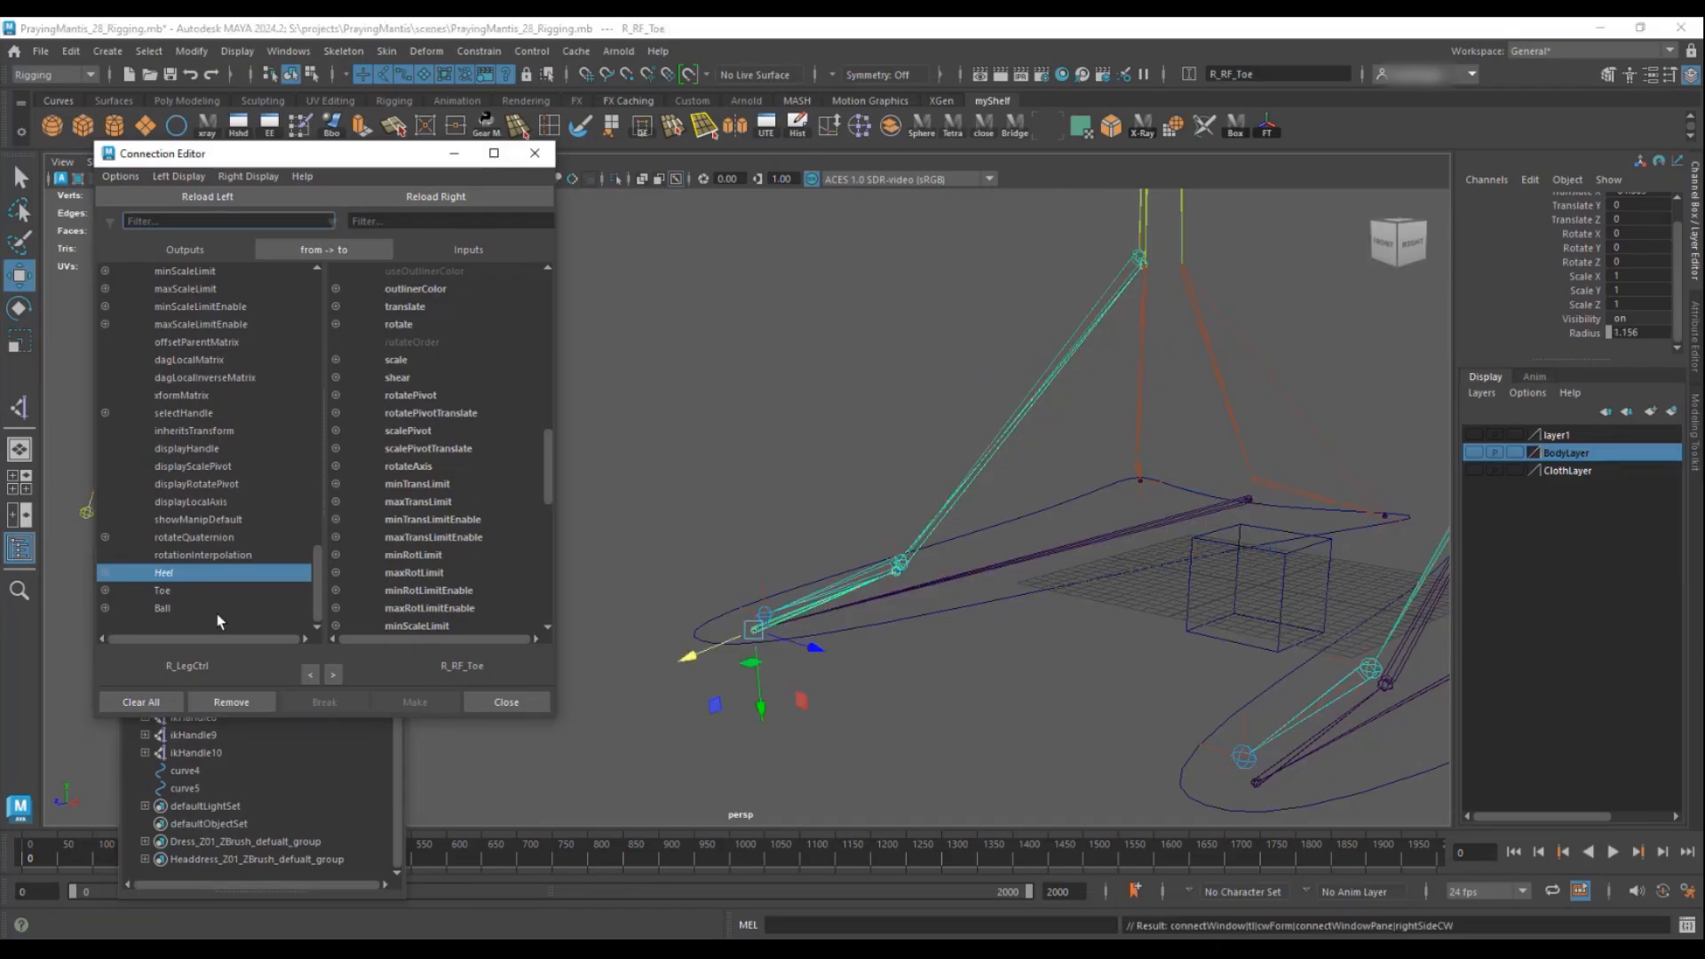
- Connect R_LegCtrl's Toe attribute to R_RF_Toe's rotate and its Ball attribute to R_RF_Ball's rotate, and finish with the Connection Editor
{"action": "left_click", "coordinate": [163, 591]}
{"action": "left_click", "coordinate": [398, 325]}
{"action": "left_click", "coordinate": [162, 608]}
{"action": "left_click", "coordinate": [988, 476]}
{"action": "left_click", "coordinate": [924, 556]}
{"action": "left_click", "coordinate": [899, 564]}
{"action": "left_click", "coordinate": [435, 197]}
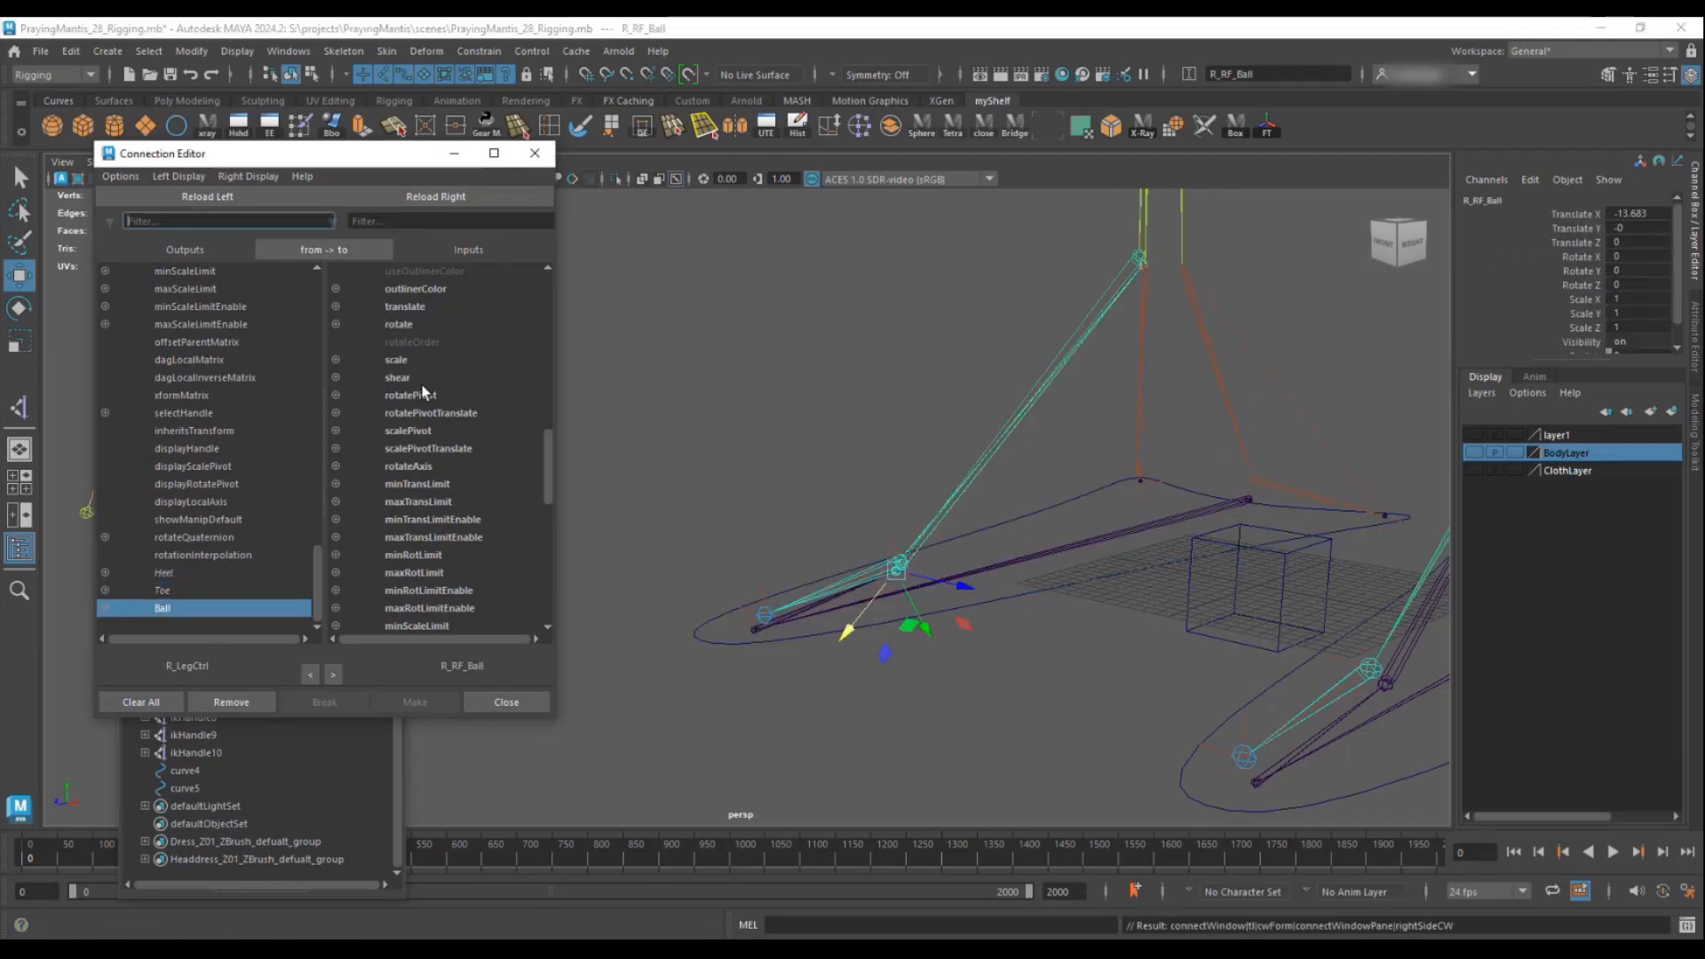
{"action": "left_click", "coordinate": [400, 324]}
{"action": "left_click", "coordinate": [534, 153]}
- Test two of the right leg control's custom foot attributes by varying their values, undoing each change
{"action": "left_click_drag", "start_coordinate": [675, 444], "coordinate": [772, 484], "text": "alt"}
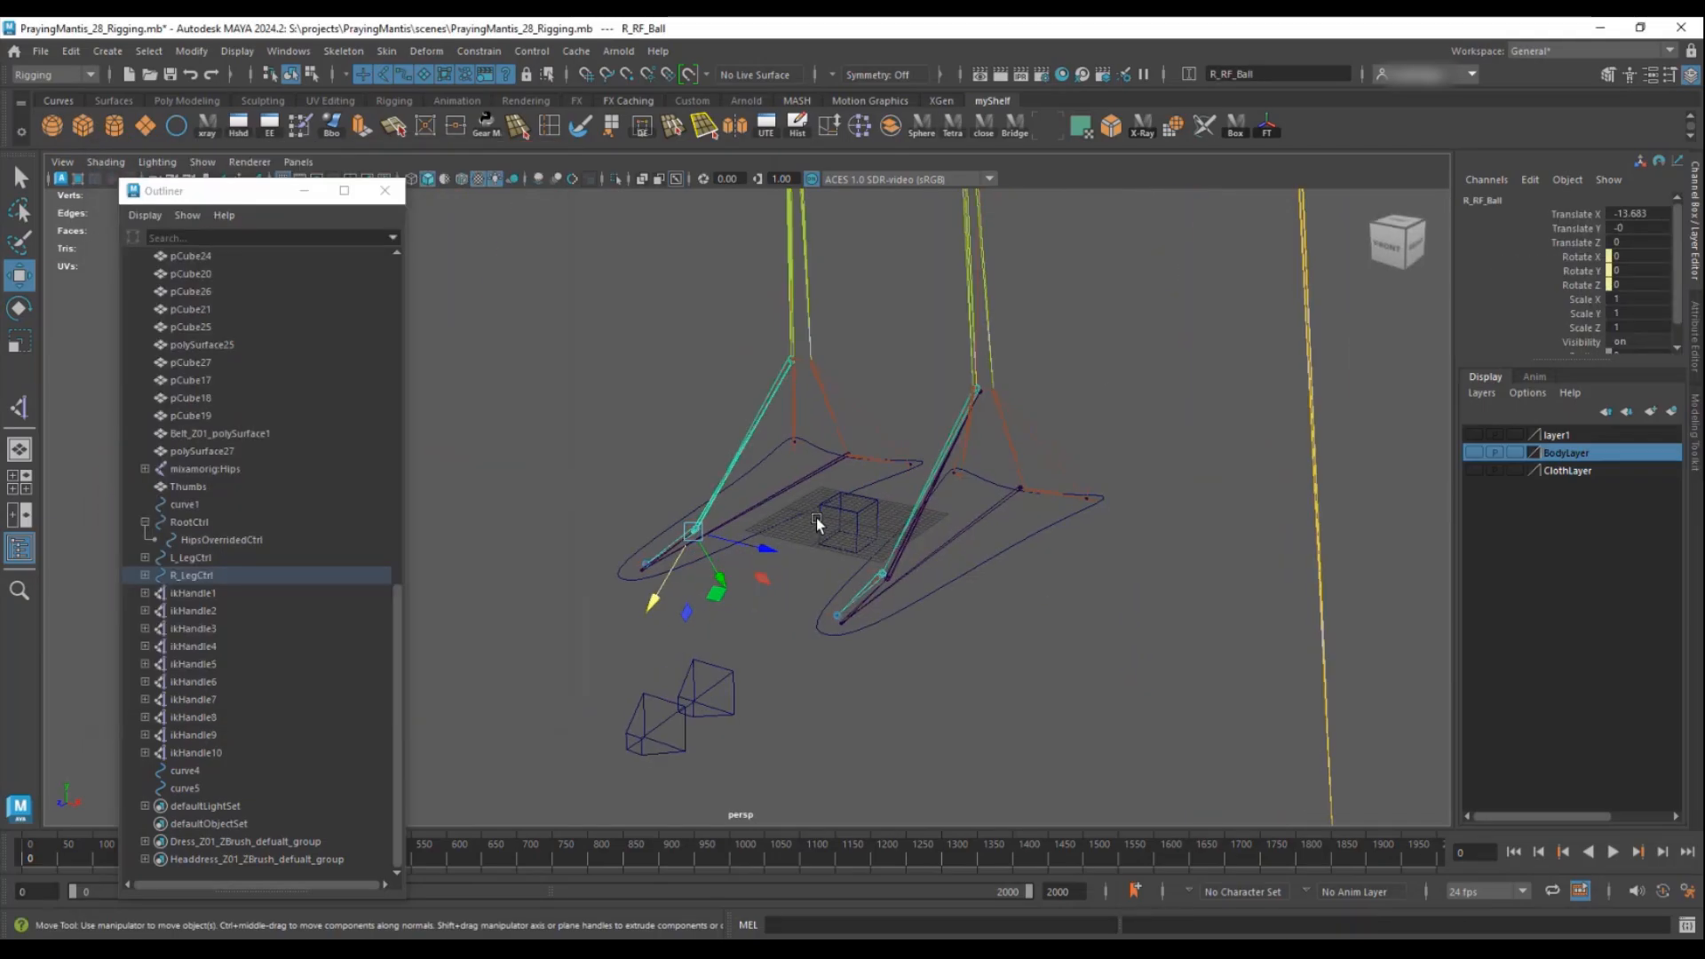
{"action": "left_click", "coordinate": [711, 528]}
{"action": "scroll", "coordinate": [1620, 312], "scroll_direction": "down", "scroll_amount": 3}
{"action": "left_click", "coordinate": [1588, 298]}
{"action": "mouse_move", "coordinate": [924, 408]}
{"action": "middle_mouse_down"}
{"action": "mouse_move", "coordinate": [826, 409]}
{"action": "mouse_move", "coordinate": [897, 410]}
{"action": "middle_mouse_up"}
{"action": "key", "text": "ctrl+z"}
{"action": "left_click", "coordinate": [1588, 310]}
{"action": "middle_click_drag", "start_coordinate": [883, 487], "coordinate": [1097, 493]}
{"action": "key", "text": "ctrl+z"}
- Hide the reverse-foot heel joint chains of both feet
{"action": "right_click_drag", "start_coordinate": [924, 512], "coordinate": [678, 541], "text": "alt"}
{"action": "left_click_drag", "start_coordinate": [677, 541], "coordinate": [701, 567], "text": "alt"}
{"action": "right_click_drag", "start_coordinate": [701, 567], "coordinate": [869, 584], "text": "alt"}
{"action": "left_click_drag", "start_coordinate": [870, 584], "coordinate": [858, 575], "text": "alt"}
{"action": "left_click", "coordinate": [866, 590]}
{"action": "key", "text": "w"}
{"action": "left_click", "coordinate": [663, 562], "text": "shift"}
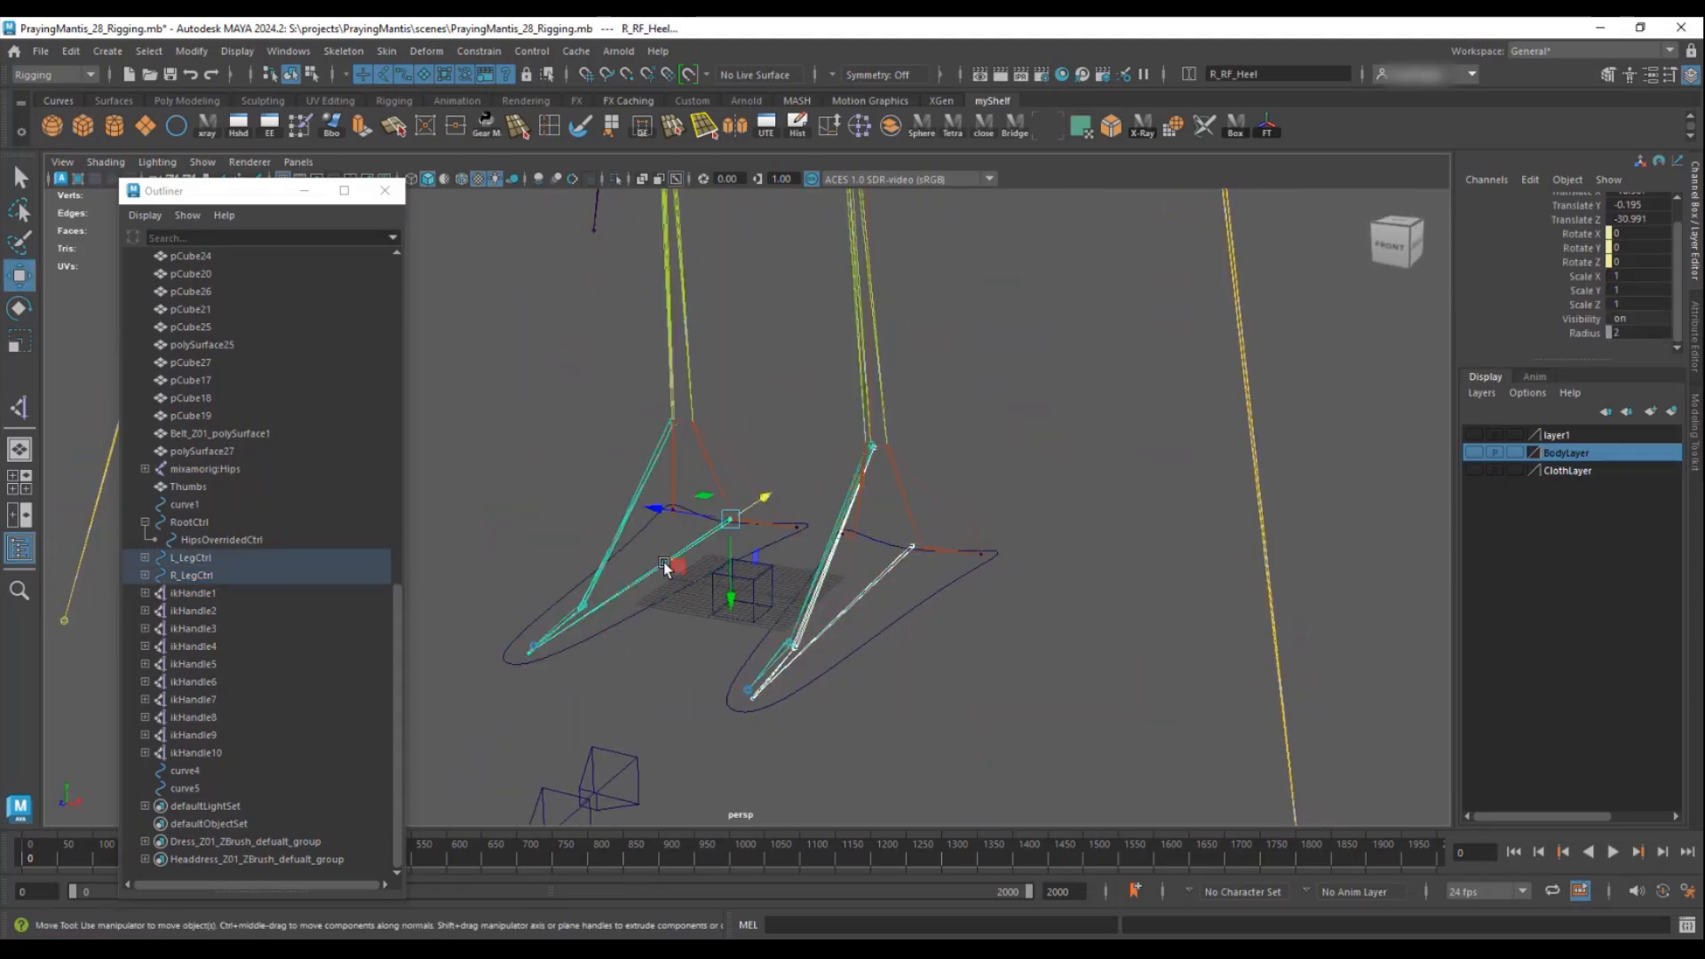
{"action": "left_click", "coordinate": [926, 510]}
{"action": "left_click_drag", "start_coordinate": [926, 510], "coordinate": [863, 547], "text": "alt"}
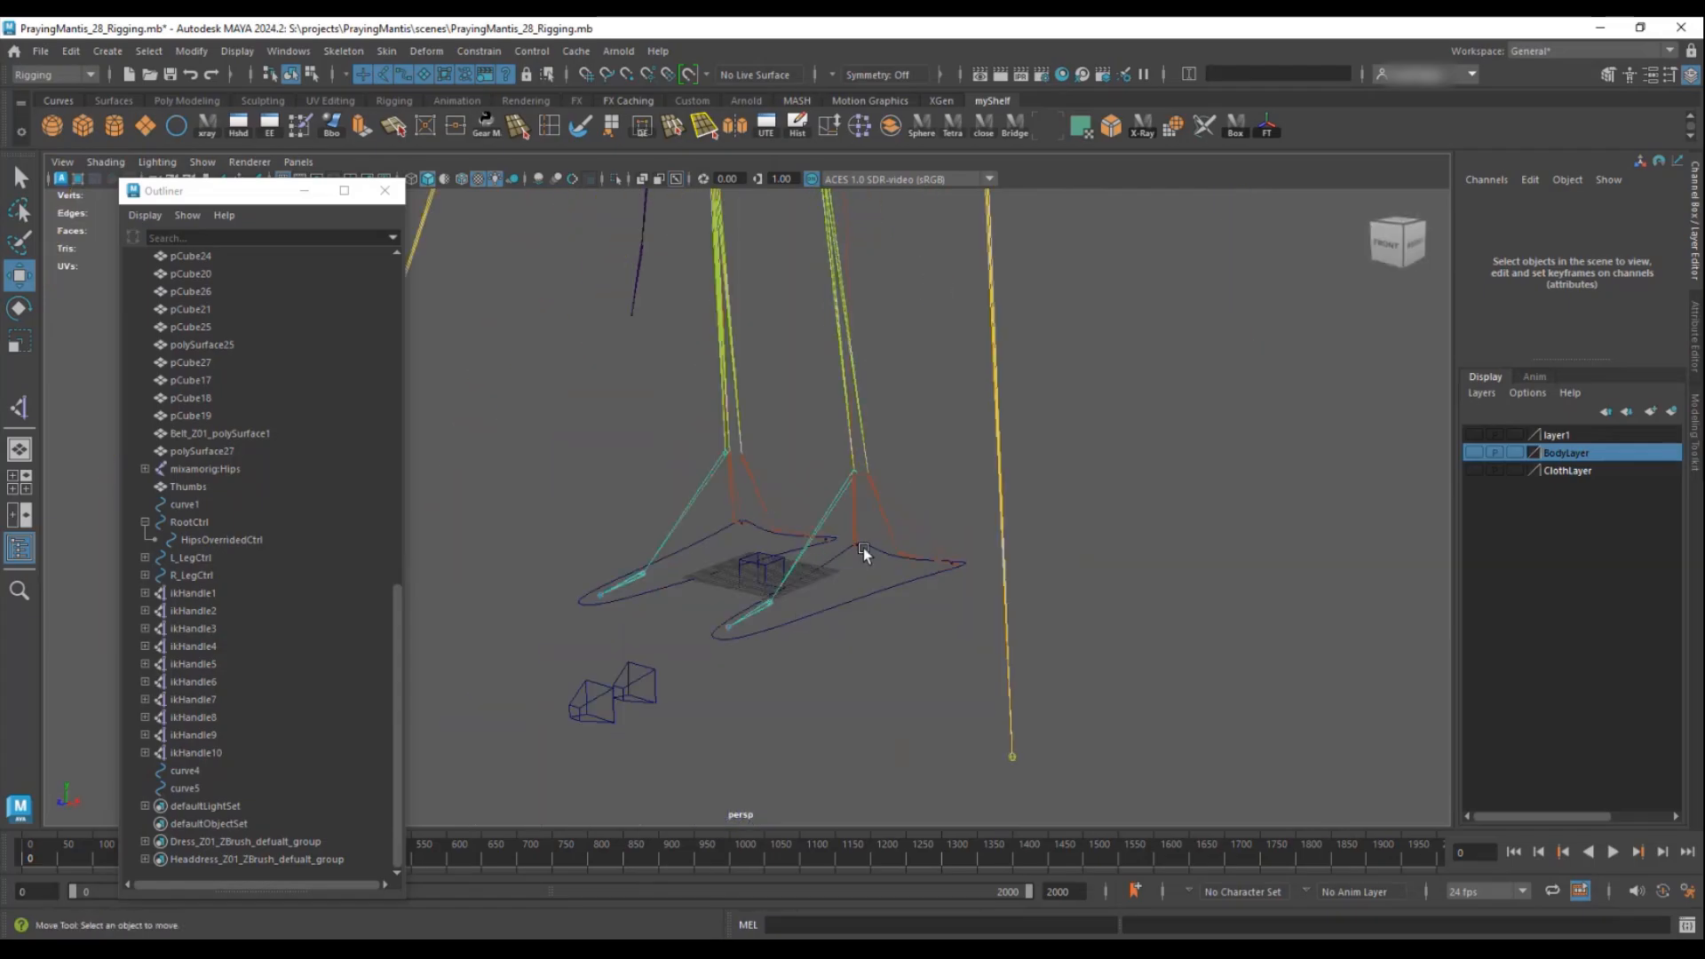
- Examine the left leg control and the arm and hand joints on both sides of the skeleton
{"action": "left_click", "coordinate": [822, 609]}
{"action": "left_click_drag", "start_coordinate": [790, 628], "coordinate": [657, 630], "text": "alt"}
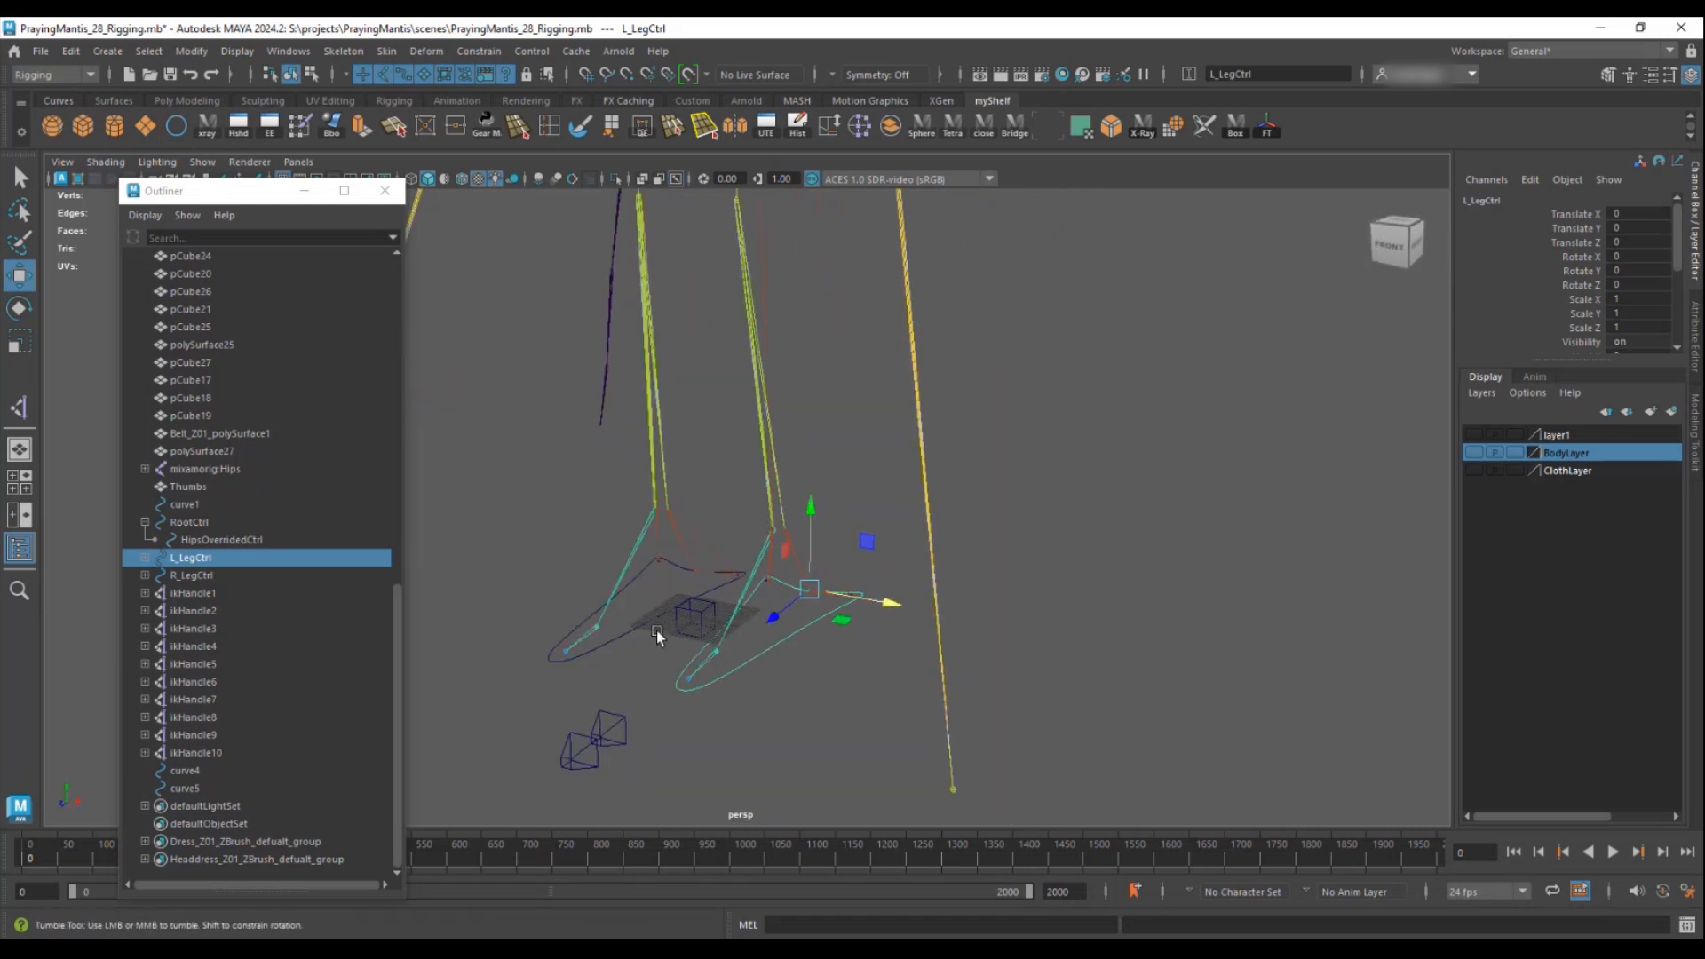
{"action": "left_click_drag", "start_coordinate": [850, 551], "coordinate": [847, 472], "text": "alt"}
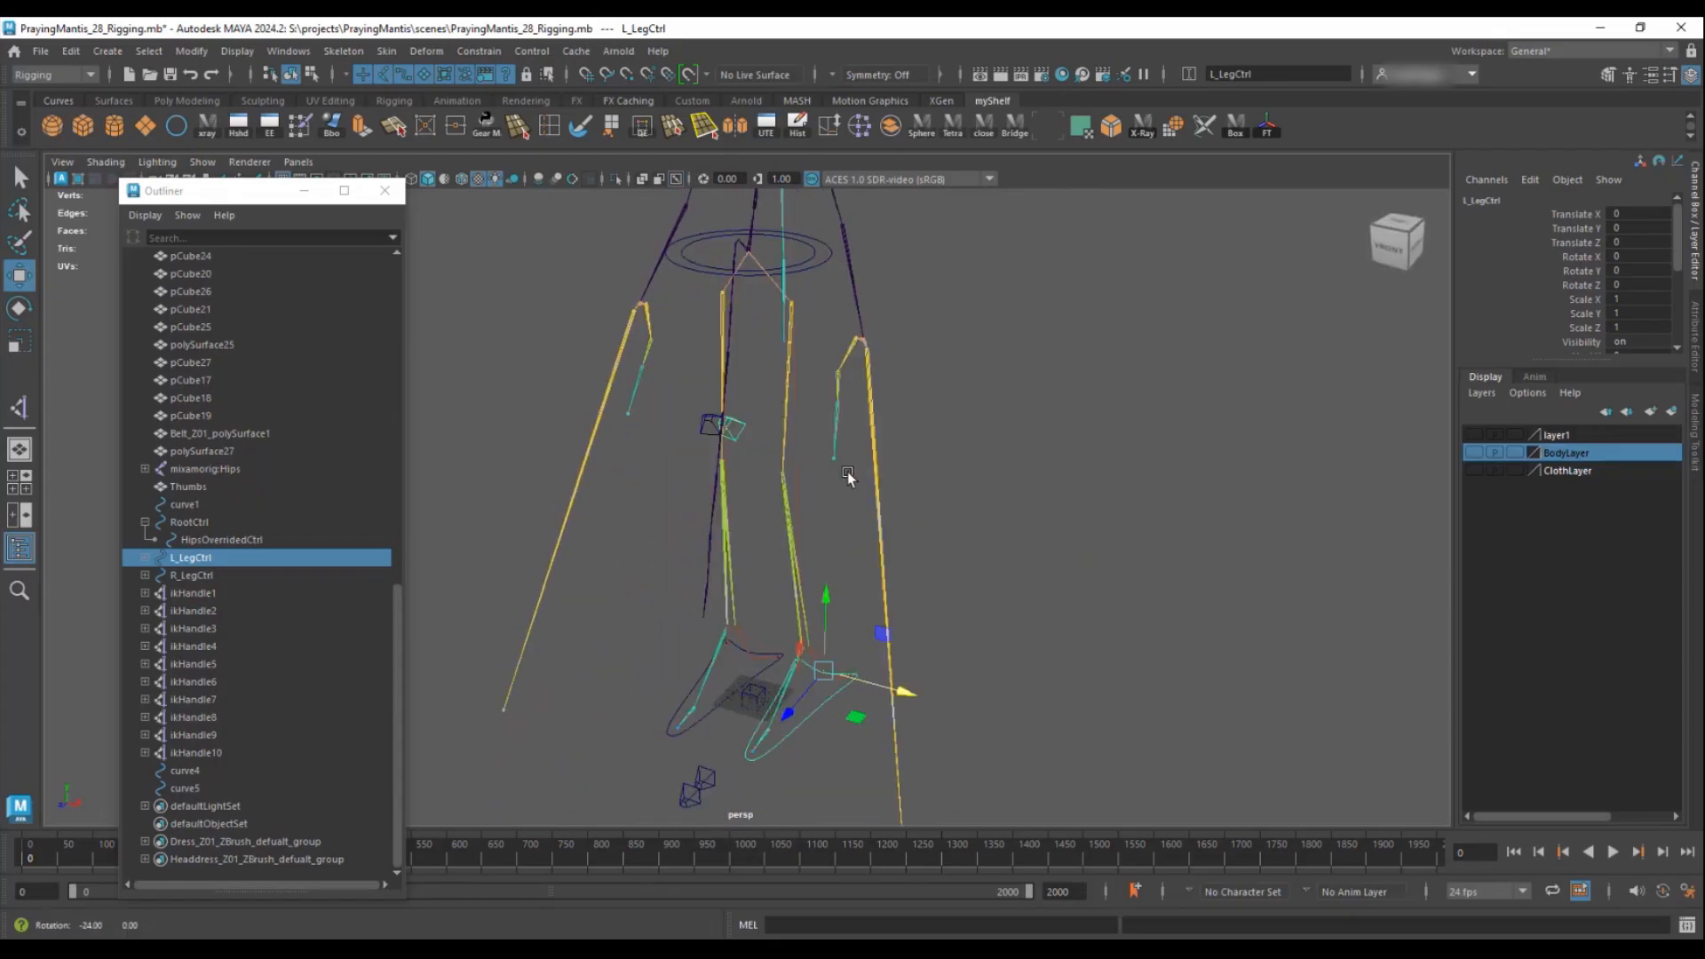
{"action": "left_click_drag", "start_coordinate": [875, 357], "coordinate": [785, 435], "text": "alt"}
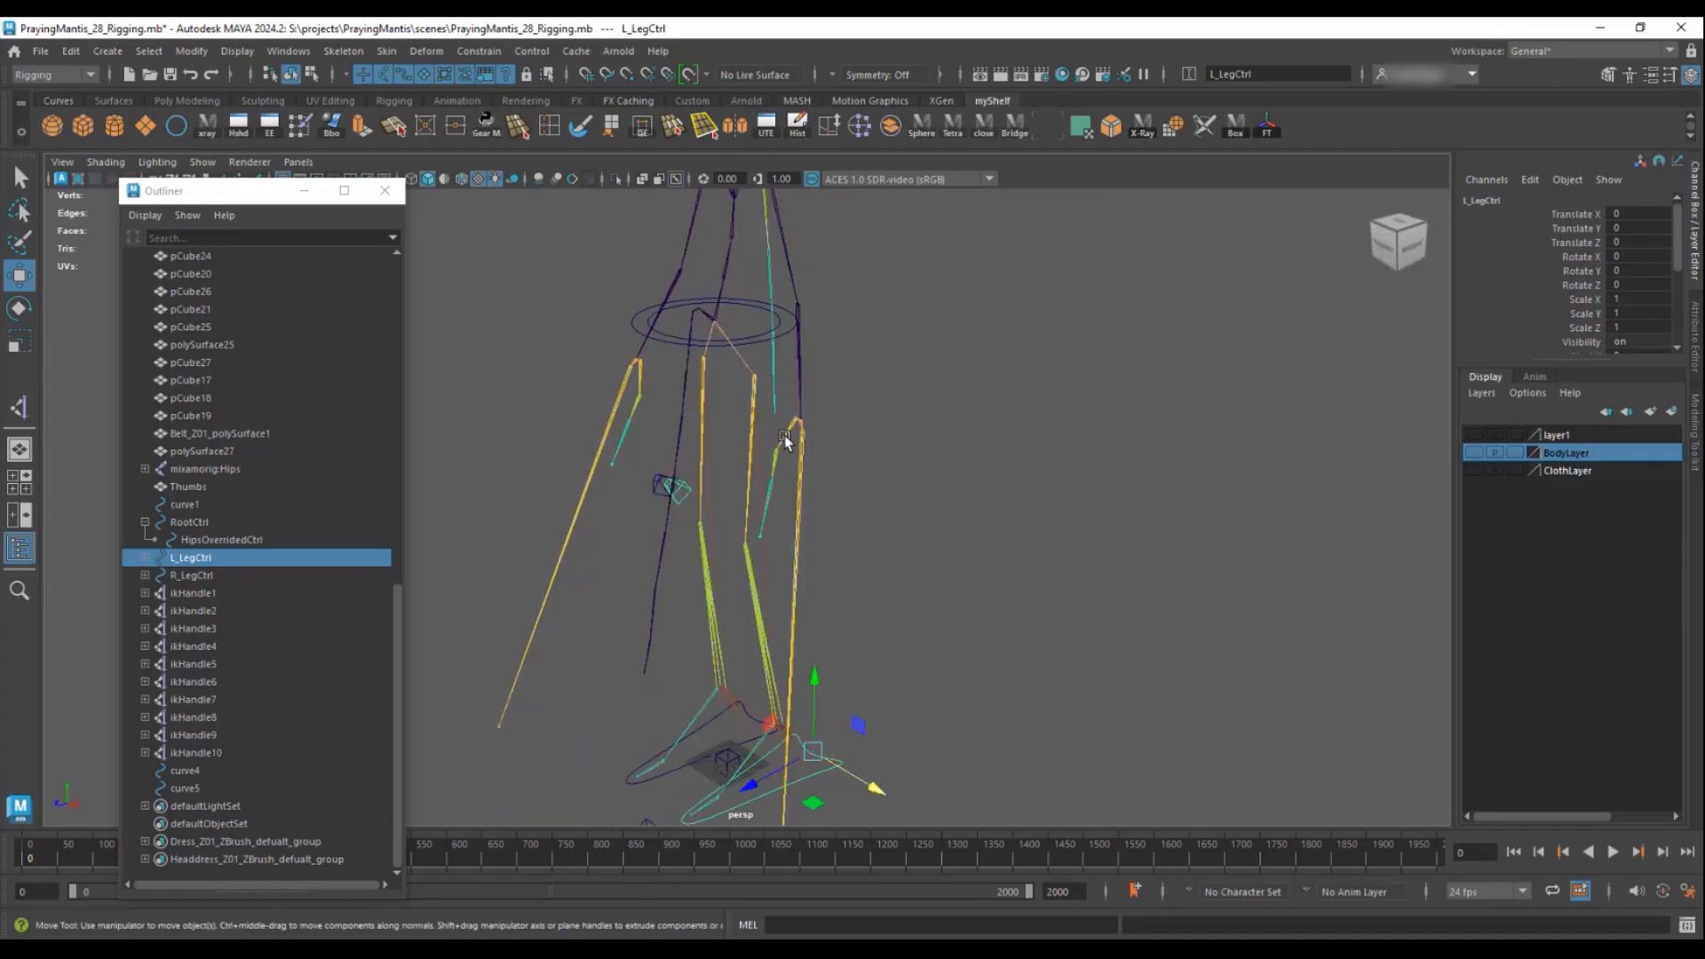
{"action": "right_click_drag", "start_coordinate": [785, 435], "coordinate": [960, 495], "text": "alt"}
{"action": "middle_click_drag", "start_coordinate": [911, 435], "coordinate": [925, 501], "text": "alt"}
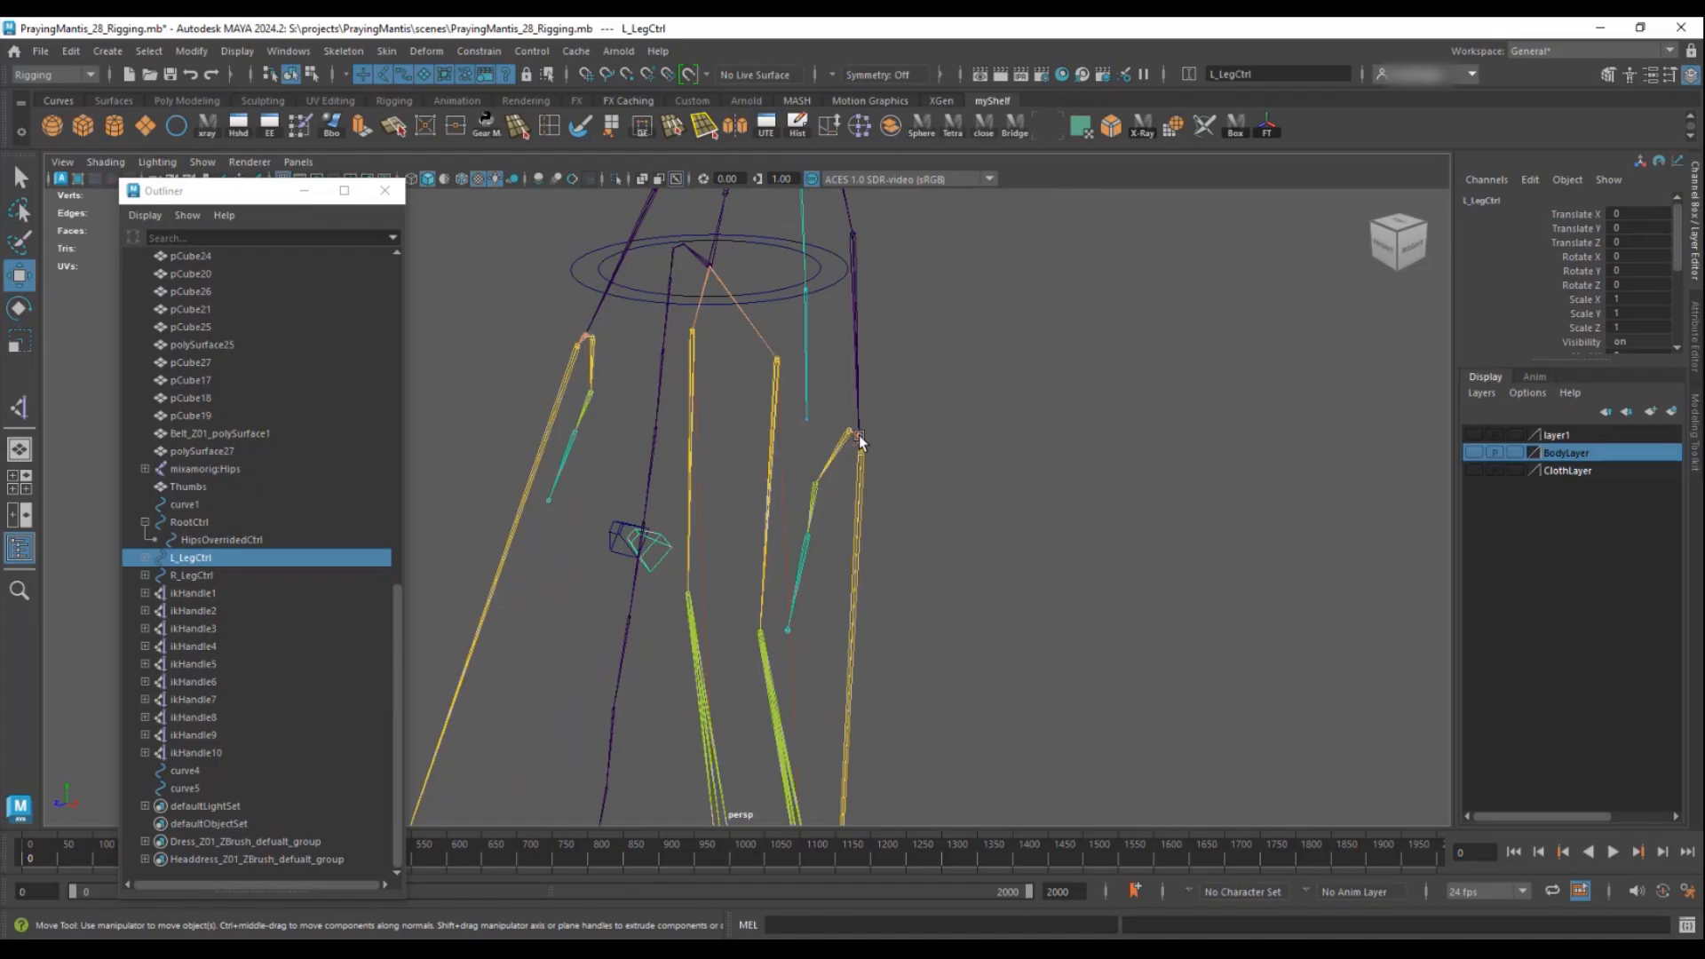
{"action": "left_click_drag", "start_coordinate": [931, 451], "coordinate": [1046, 448], "text": "alt"}
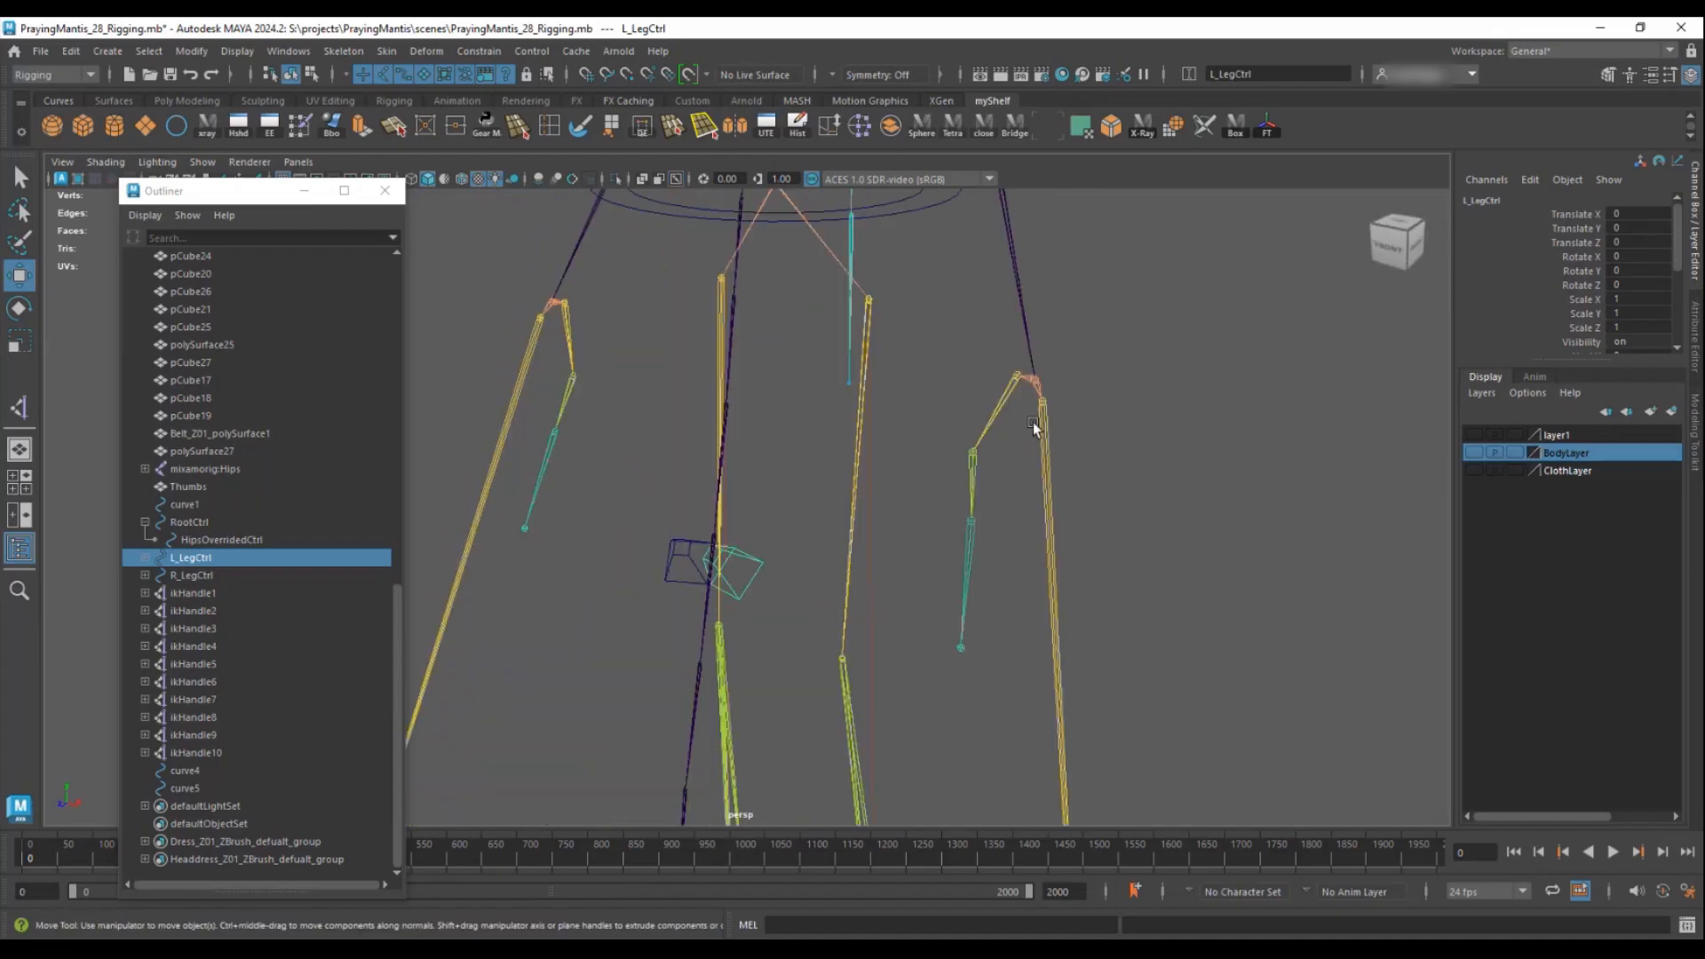
{"action": "right_click_drag", "start_coordinate": [1131, 377], "coordinate": [920, 394], "text": "alt"}
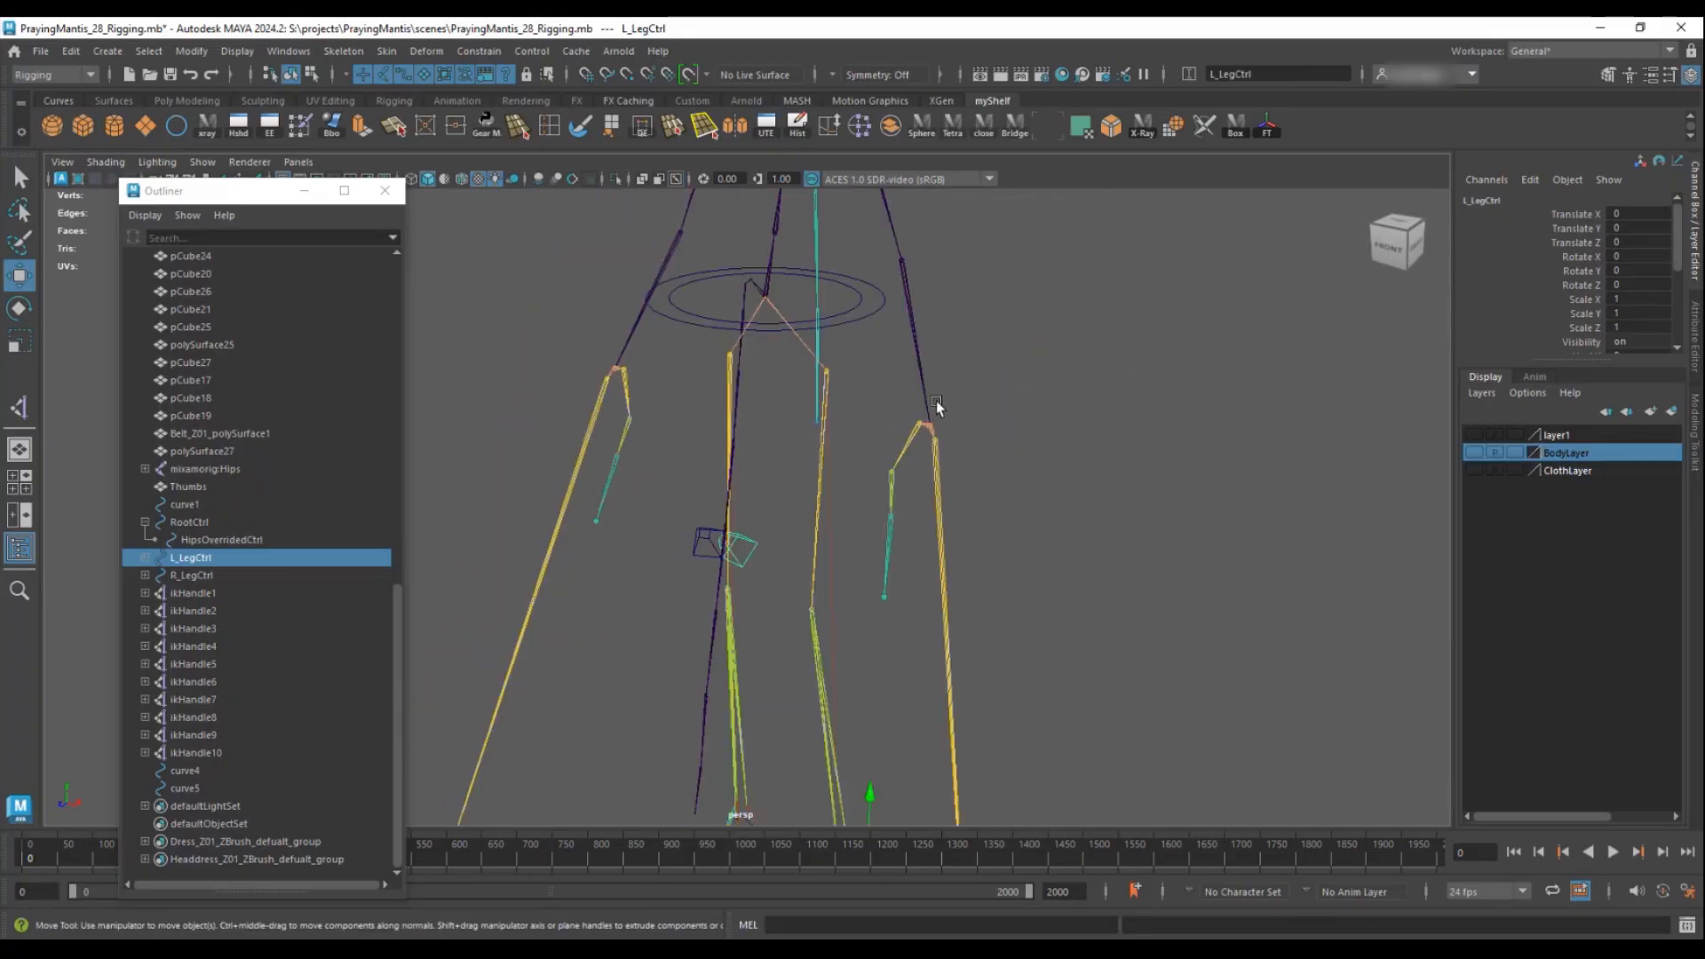
{"action": "left_click_drag", "start_coordinate": [941, 405], "coordinate": [649, 445], "text": "alt"}
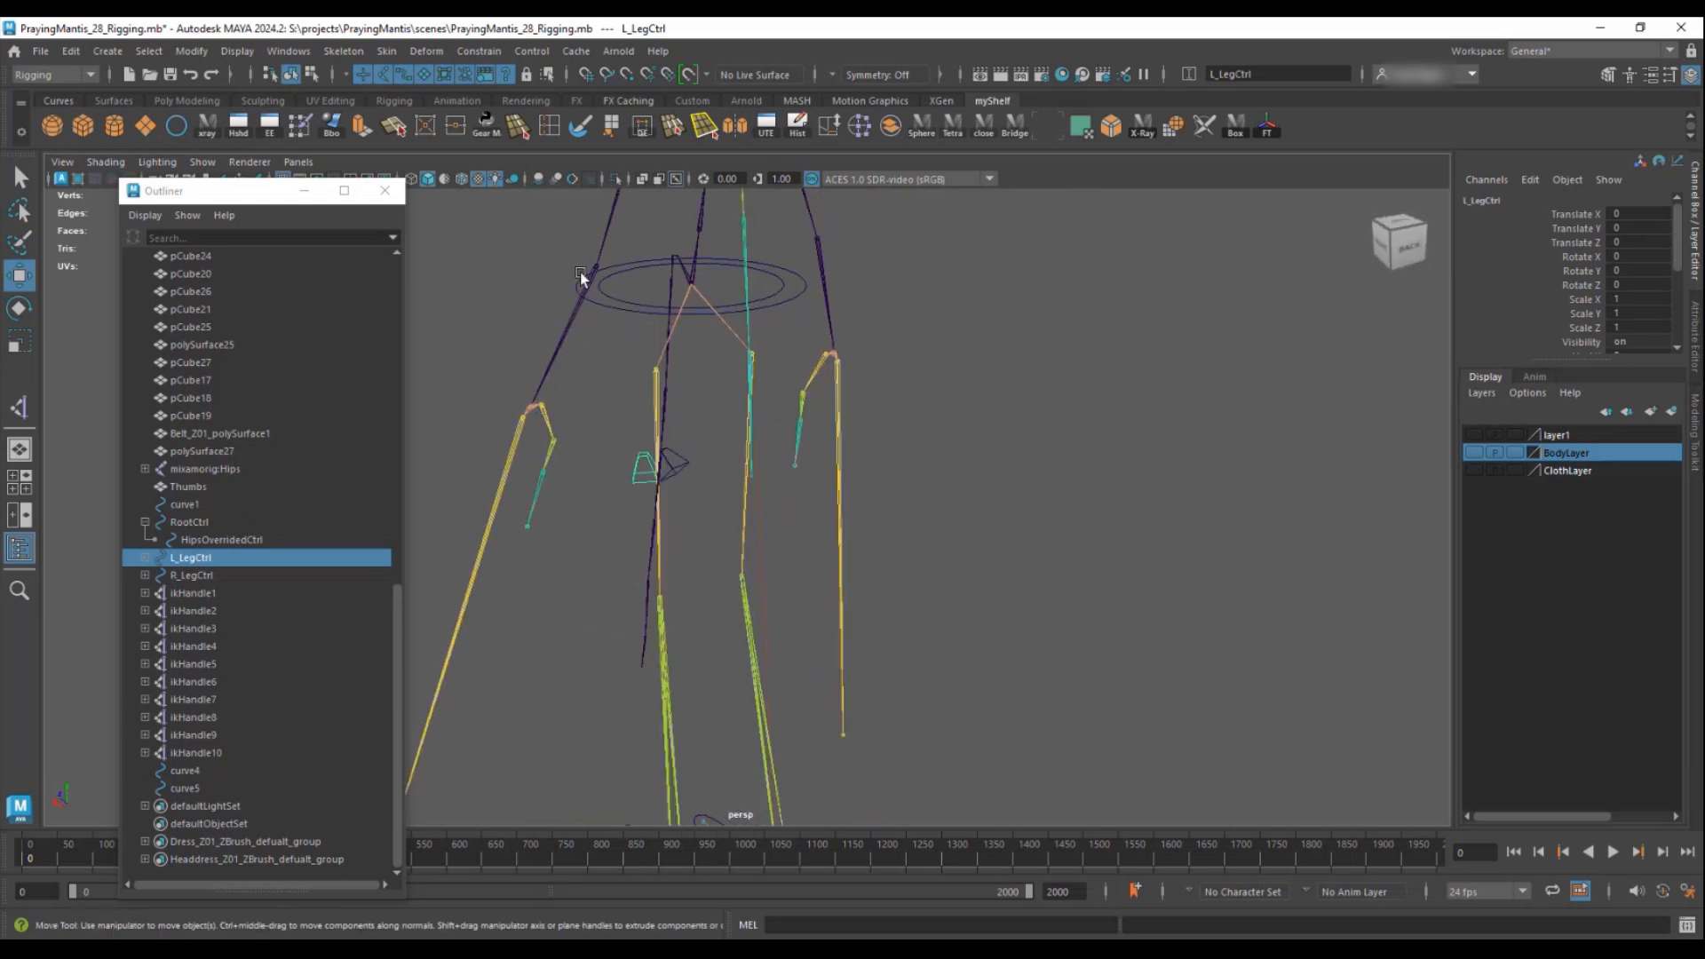
{"action": "left_click_drag", "start_coordinate": [529, 435], "coordinate": [951, 498], "text": "alt"}
{"action": "middle_click_drag", "start_coordinate": [951, 499], "coordinate": [886, 335], "text": "alt"}
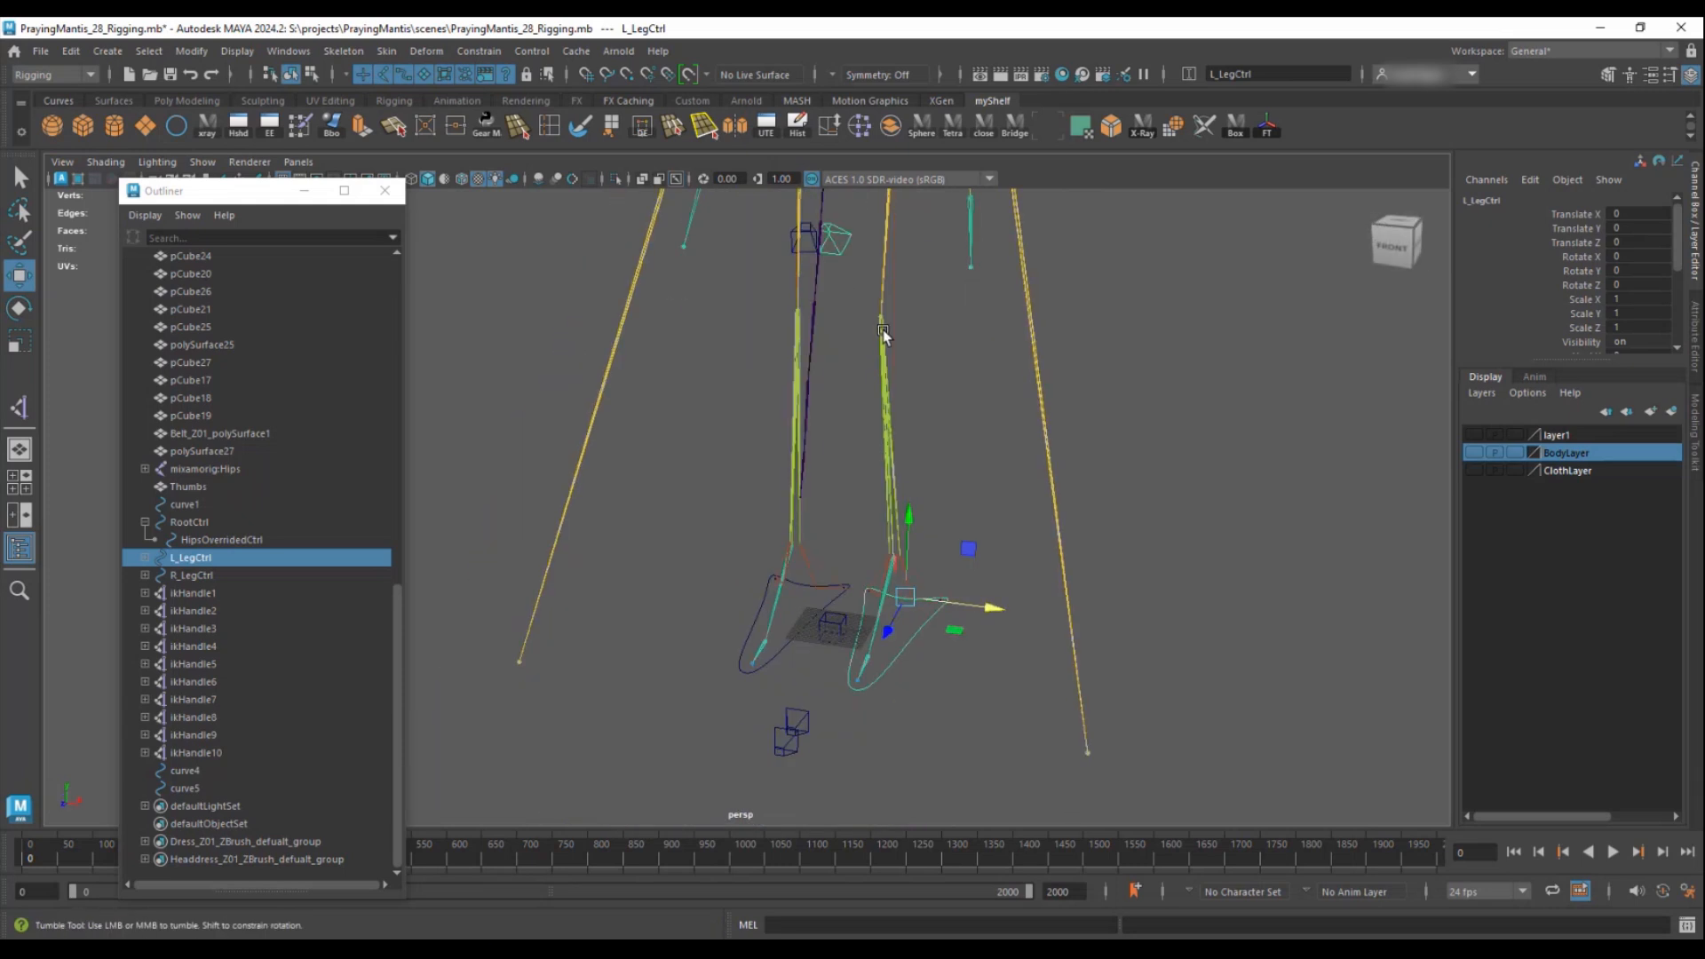
{"action": "left_click_drag", "start_coordinate": [886, 334], "coordinate": [963, 364], "text": "alt"}
- Create a NURBS circle at the origin and scale it uniformly to about 10
{"action": "left_click", "coordinate": [175, 127]}
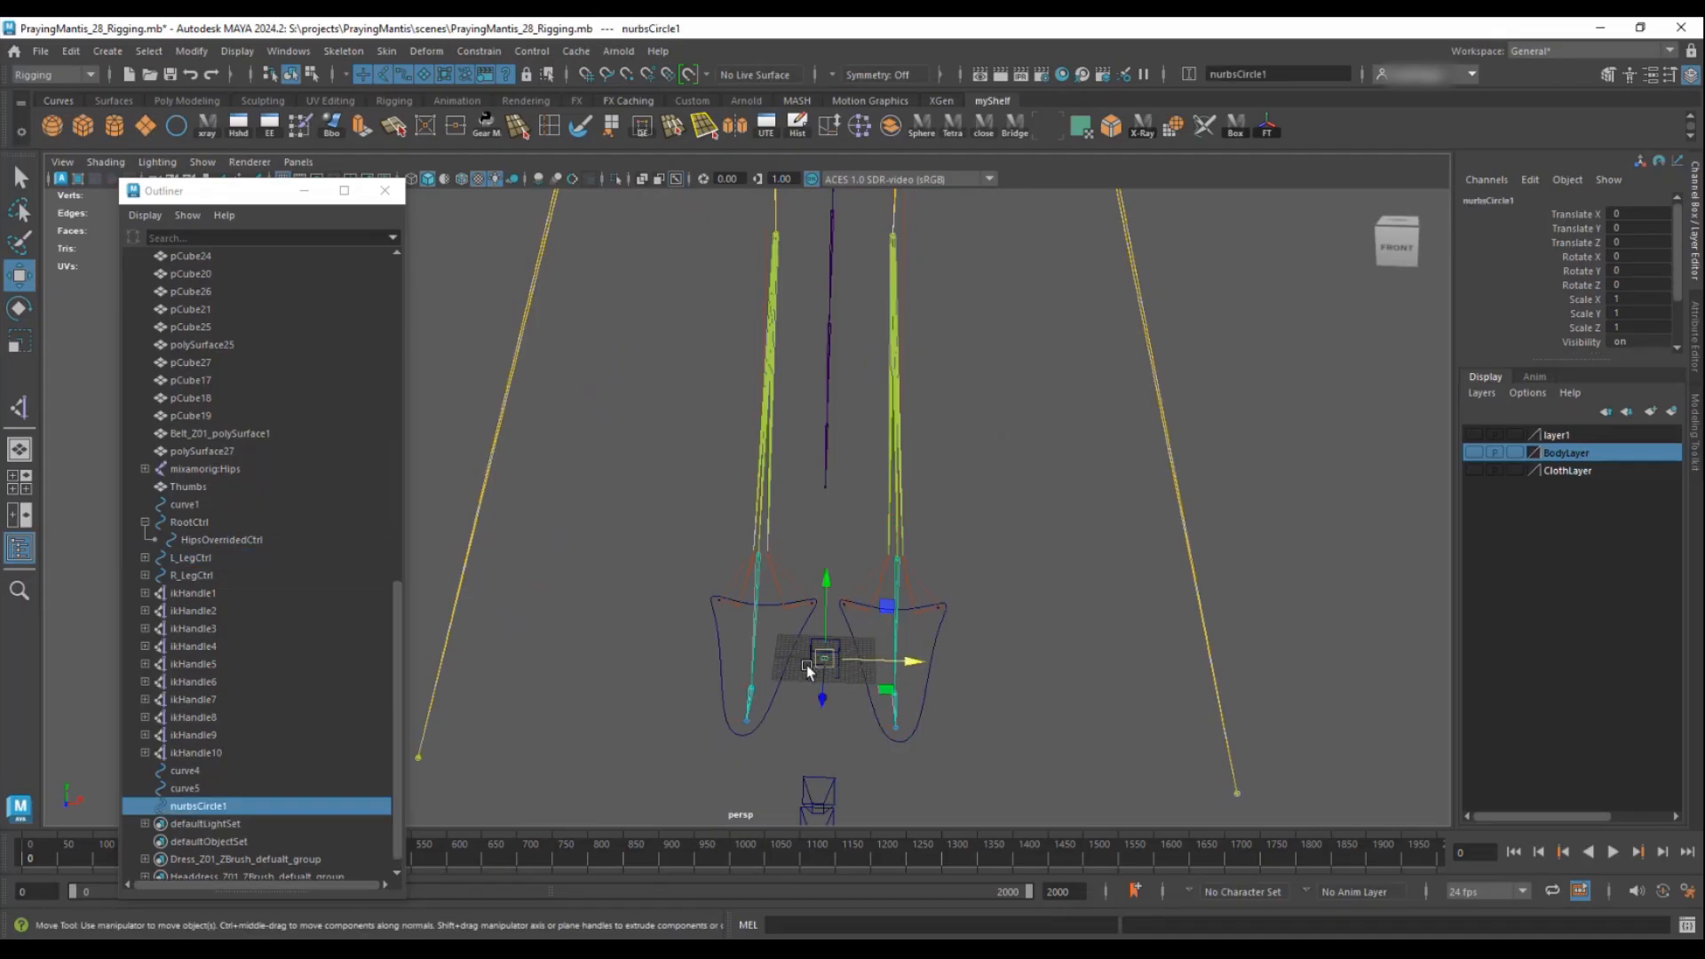
{"action": "key", "text": "r"}
{"action": "left_click_drag", "start_coordinate": [822, 660], "coordinate": [897, 665]}
- Try to place the circle by snapping it onto the left wrist joint
{"action": "scroll", "coordinate": [839, 505], "scroll_direction": "down", "scroll_amount": 4}
{"action": "middle_click_drag", "start_coordinate": [815, 461], "coordinate": [748, 575], "text": "alt"}
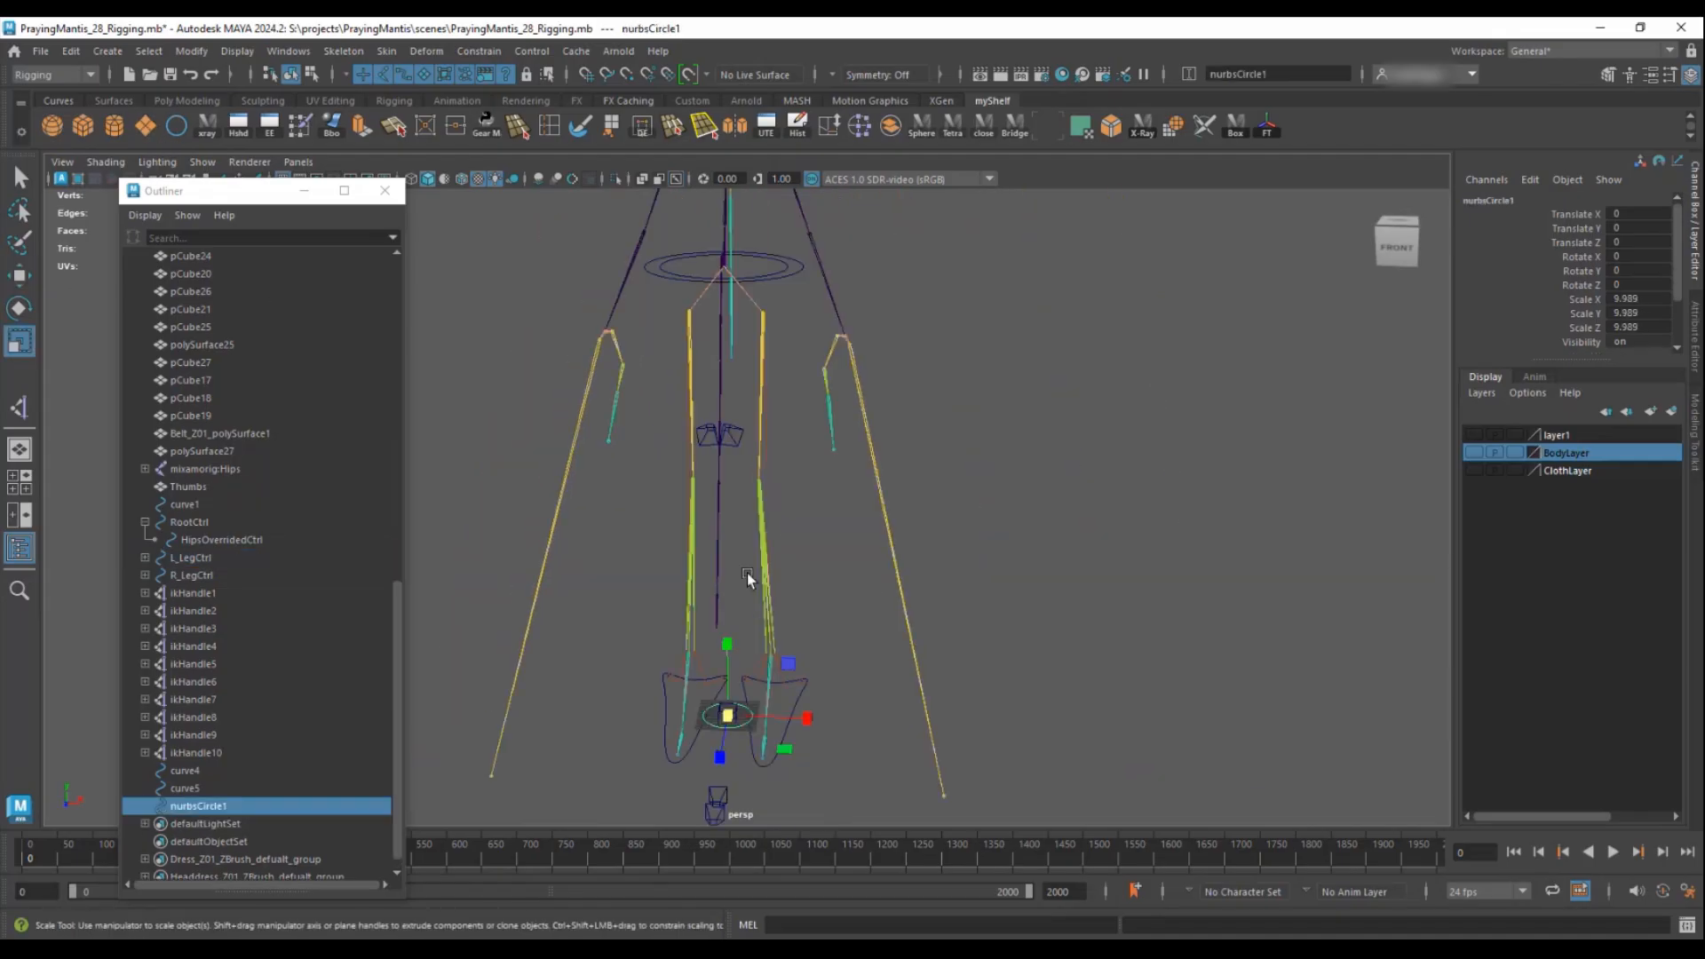
{"action": "key", "text": "w"}
{"action": "key", "text": "v"}
{"action": "left_click_drag", "start_coordinate": [728, 714], "coordinate": [882, 323]}
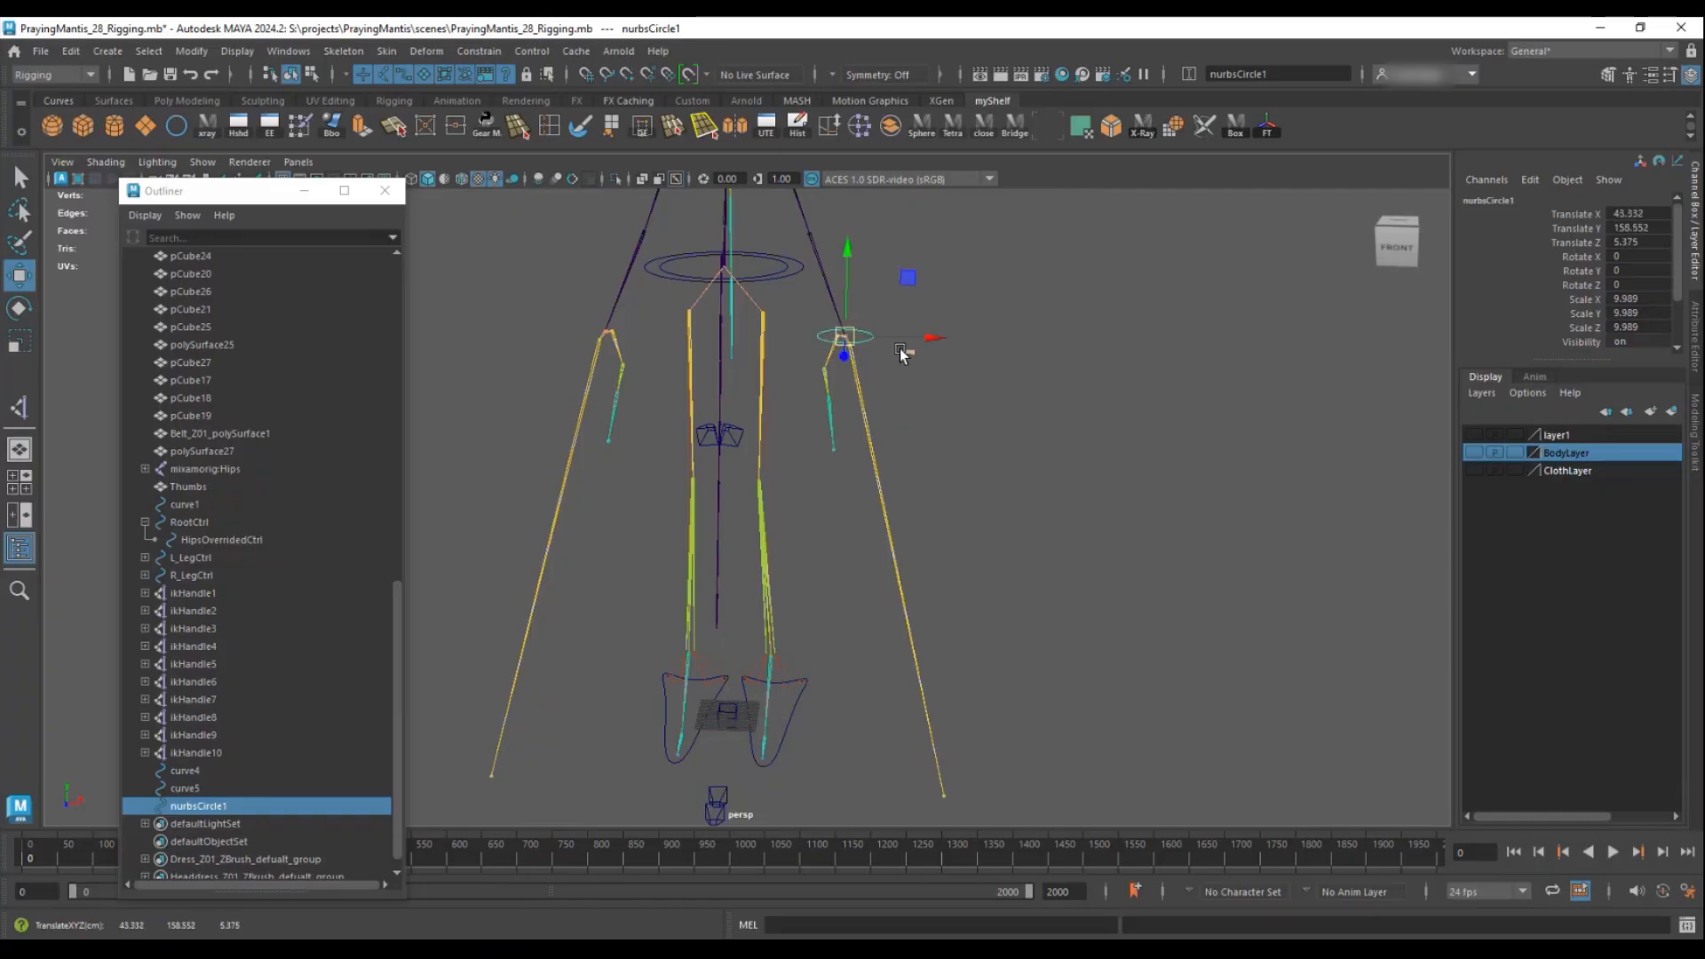
- Try to tilt the circle at the wrist to match the arm's direction, undoing the last rotation
{"action": "middle_click_drag", "start_coordinate": [822, 310], "coordinate": [791, 455], "text": "alt"}
{"action": "scroll", "coordinate": [792, 455], "scroll_direction": "up", "scroll_amount": 5}
{"action": "key", "text": "e"}
{"action": "left_click_drag", "start_coordinate": [1035, 382], "coordinate": [702, 413]}
{"action": "left_click_drag", "start_coordinate": [746, 471], "coordinate": [732, 460]}
{"action": "key", "text": "ctrl+z"}
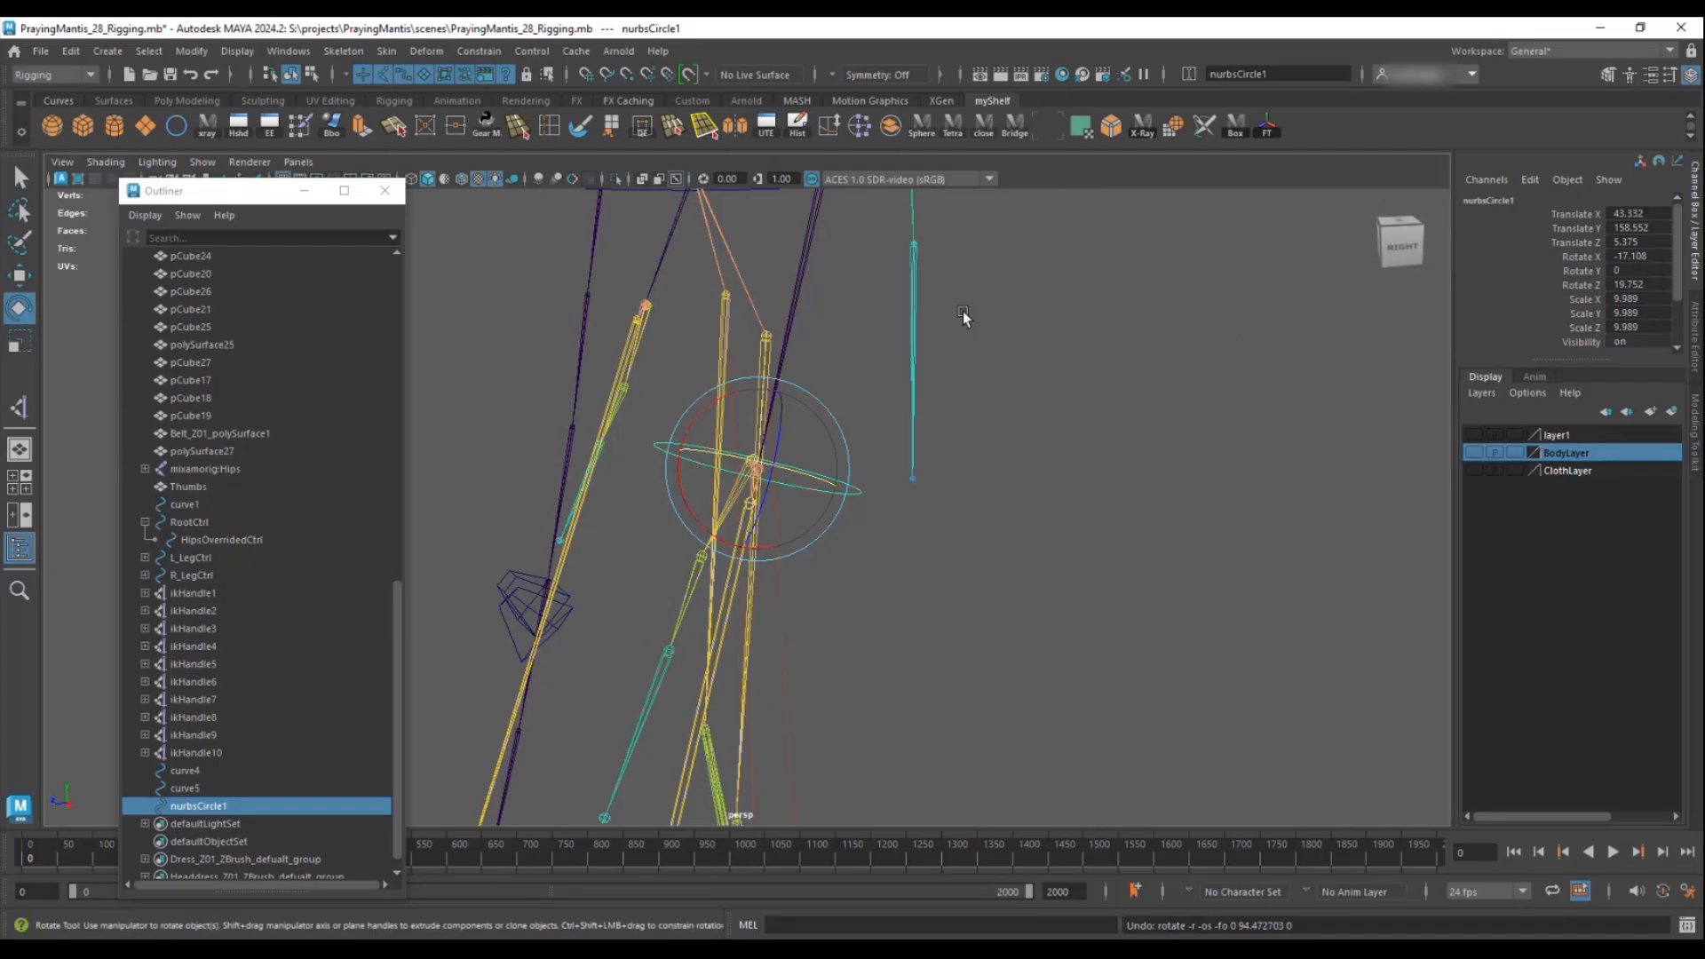
- Freeze the circle's transformations, and undo the freeze, the tilt and the placement at the wrist
{"action": "left_click", "coordinate": [1268, 128]}
{"action": "left_click_drag", "start_coordinate": [946, 434], "coordinate": [995, 579], "text": "alt"}
{"action": "key", "text": "ctrl+z"}
{"action": "key", "text": "ctrl+z"}
{"action": "key", "text": "ctrl+z"}
- Freeze the transformations of the circle at the origin and group it
{"action": "left_click_drag", "start_coordinate": [707, 725], "coordinate": [1039, 461], "text": "alt"}
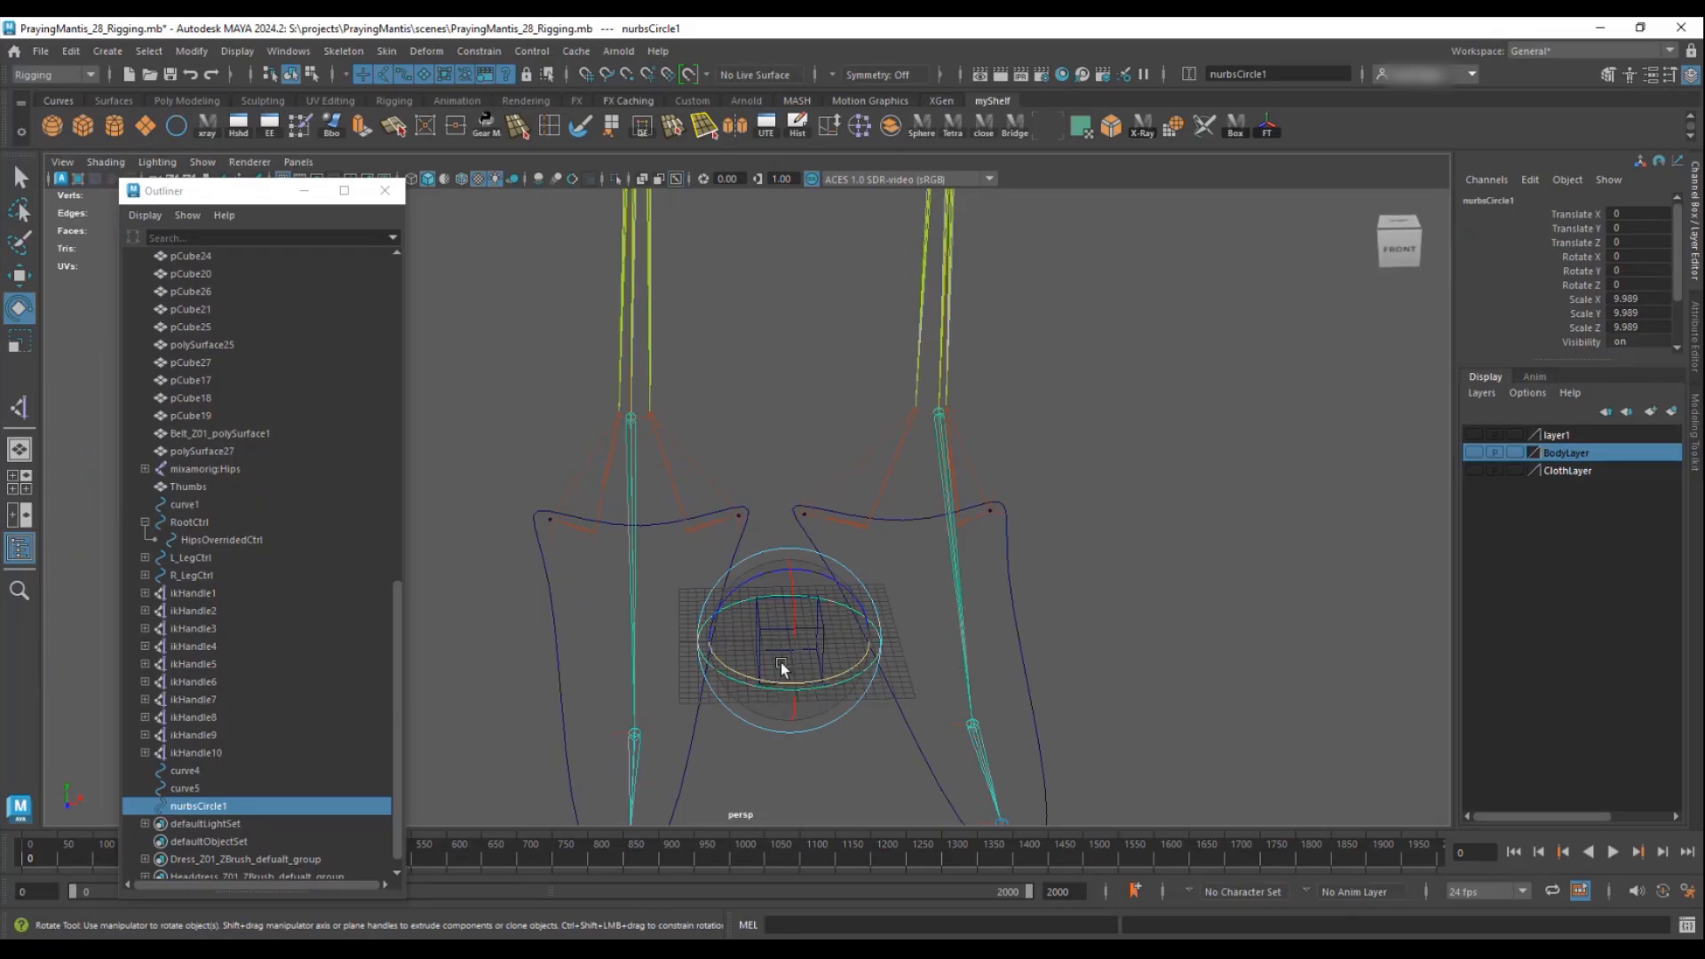
{"action": "left_click", "coordinate": [1268, 127]}
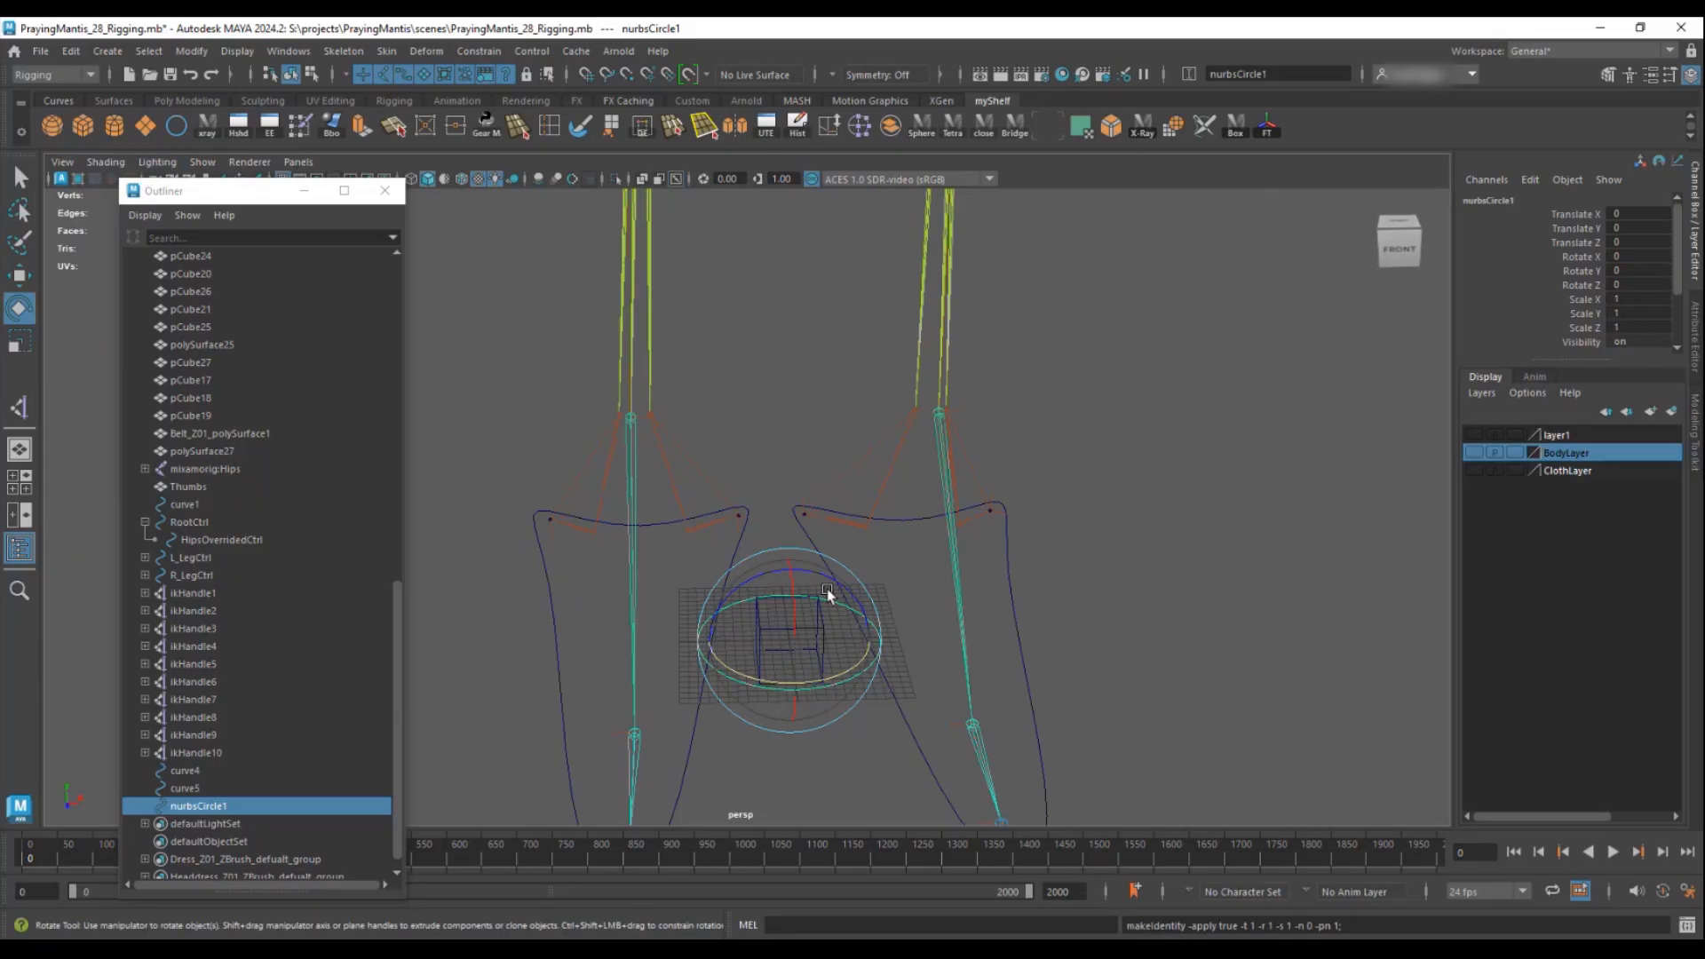
{"action": "key", "text": "ctrl+g"}
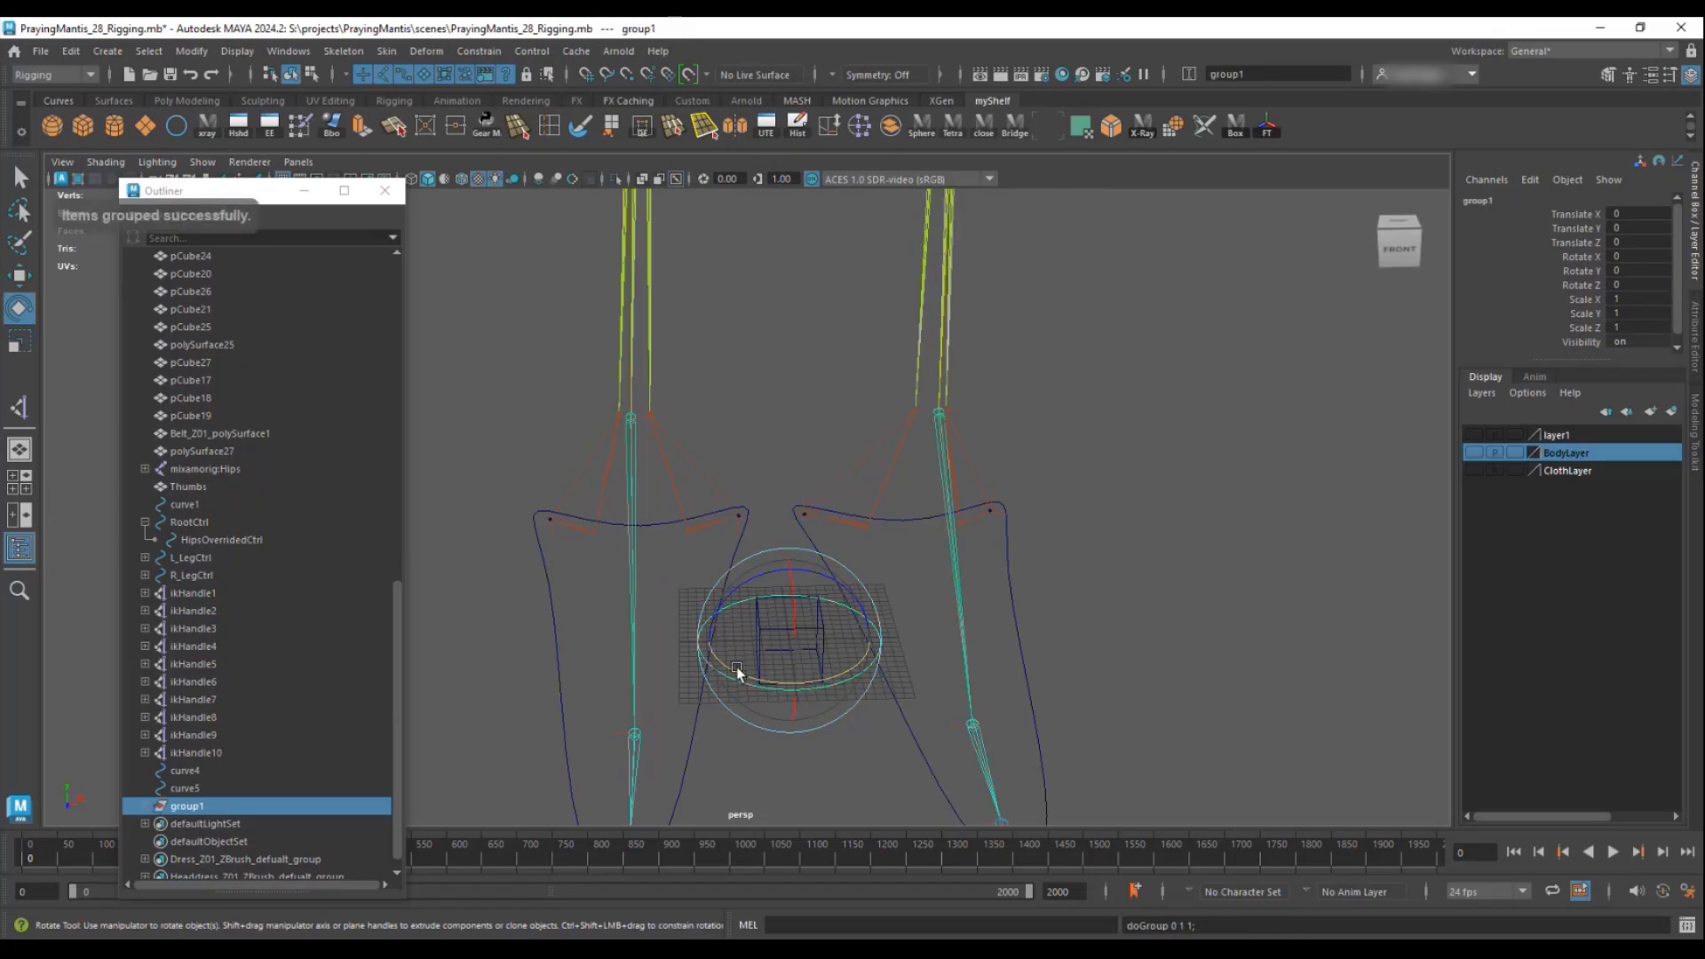
- Rotate the group freely, compare the circle's own channels, and reset the group's Rotate X, Y and Z to 0
{"action": "left_click_drag", "start_coordinate": [757, 584], "coordinate": [838, 563]}
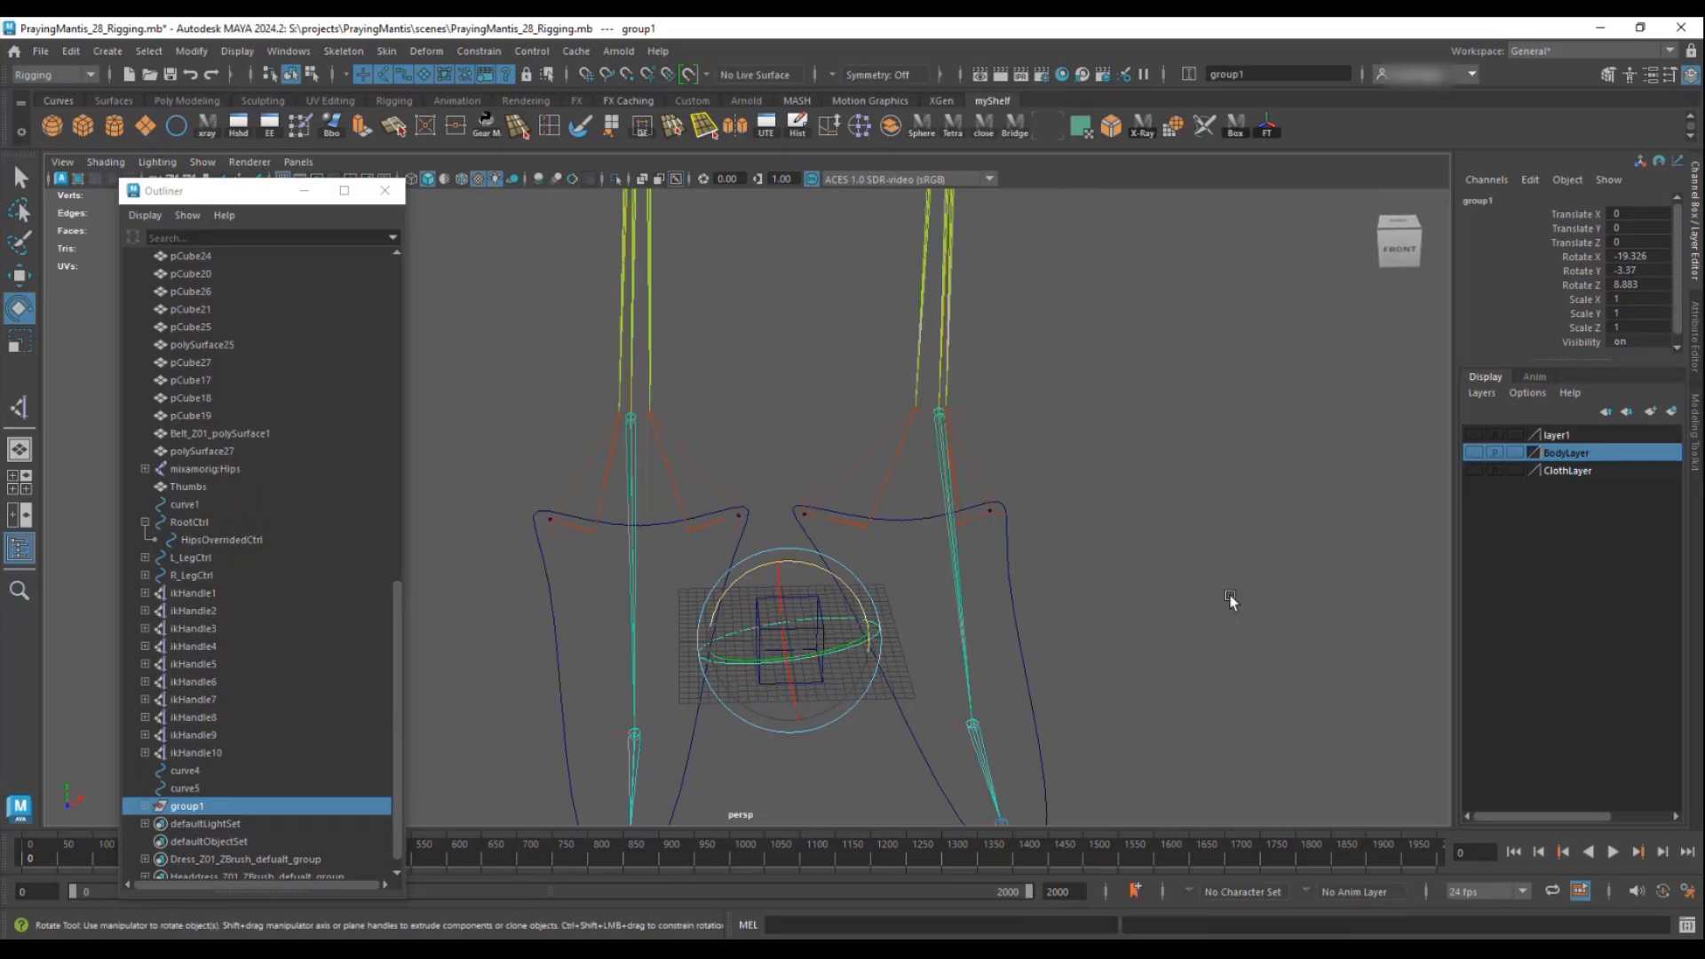
{"action": "left_click", "coordinate": [1230, 598]}
{"action": "left_click", "coordinate": [839, 652]}
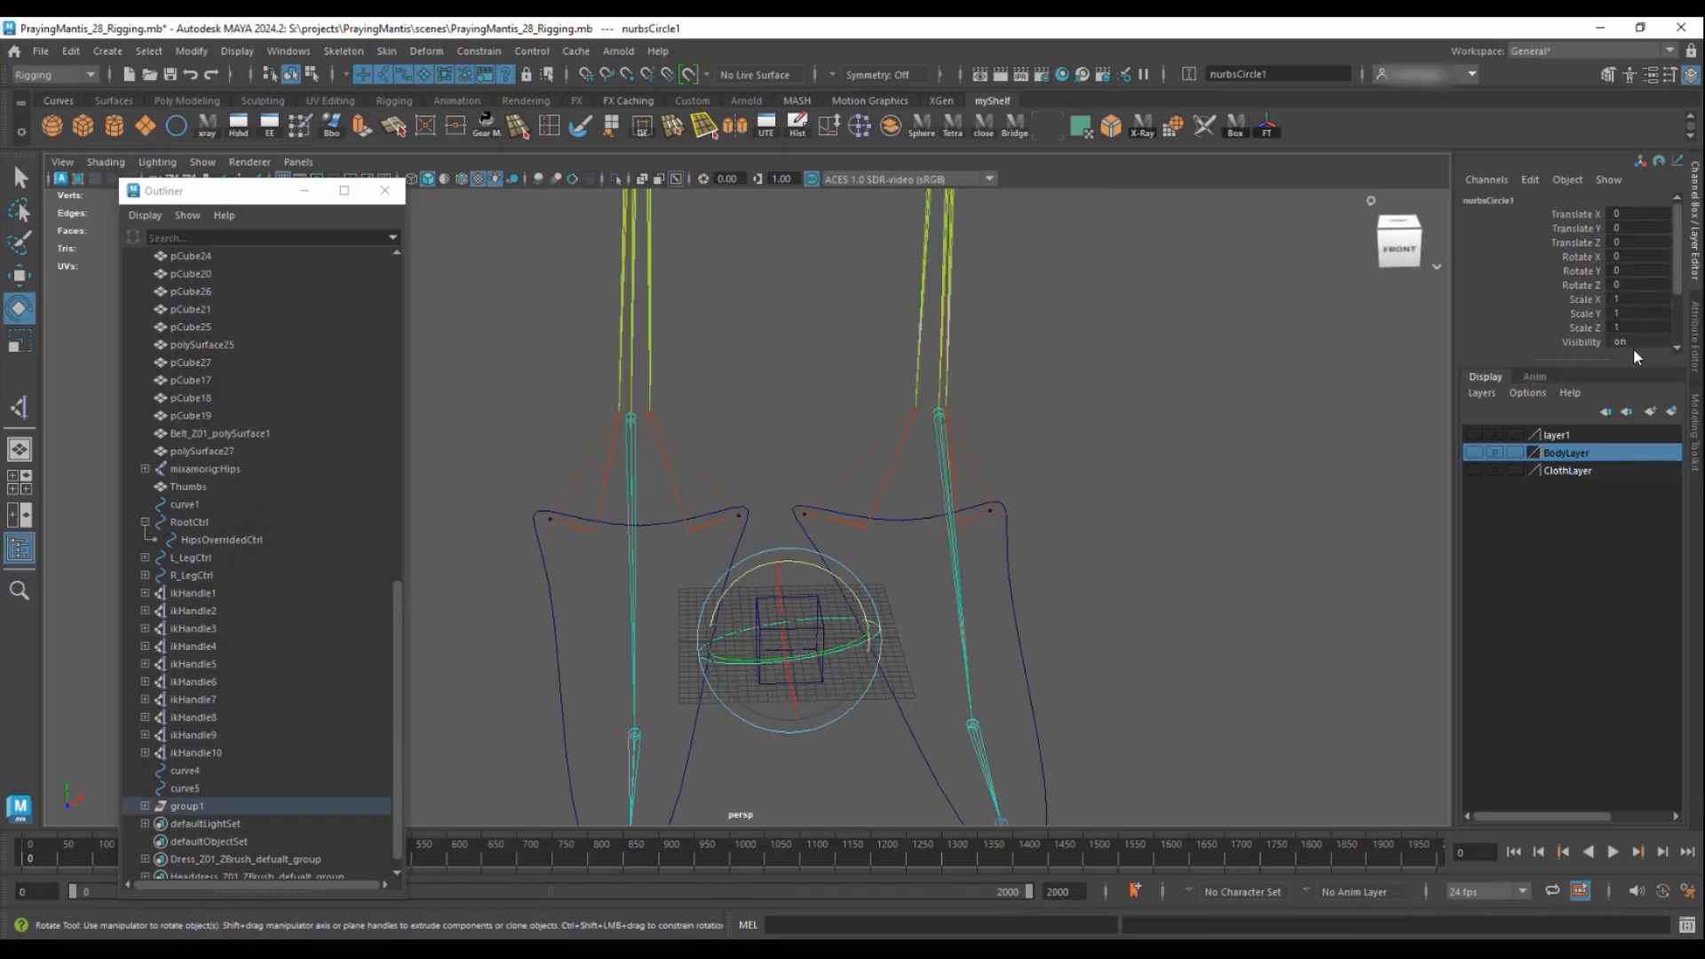
{"action": "key", "text": "Up"}
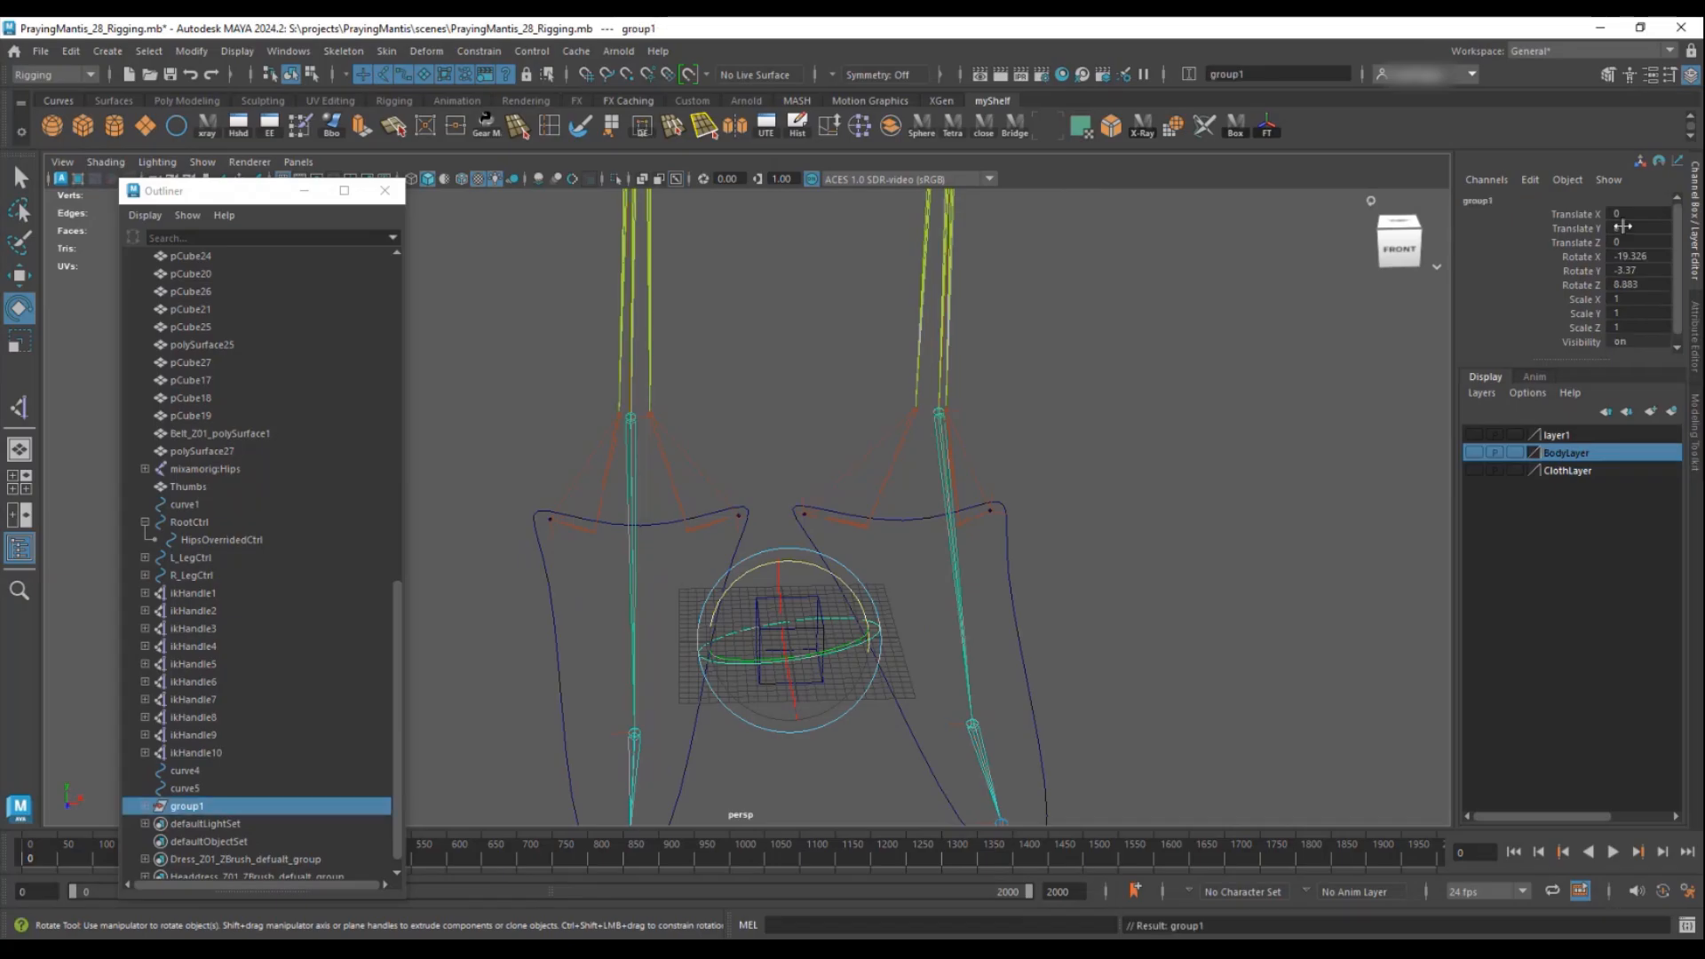
{"action": "left_click_drag", "start_coordinate": [1659, 258], "coordinate": [1656, 285]}
{"action": "type", "text": "0"}
{"action": "key", "text": "Return"}
- Snap the circle's group onto the left wrist joint
{"action": "left_click_drag", "start_coordinate": [1084, 619], "coordinate": [711, 489], "text": "alt"}
{"action": "key", "text": "w"}
{"action": "key", "text": "v"}
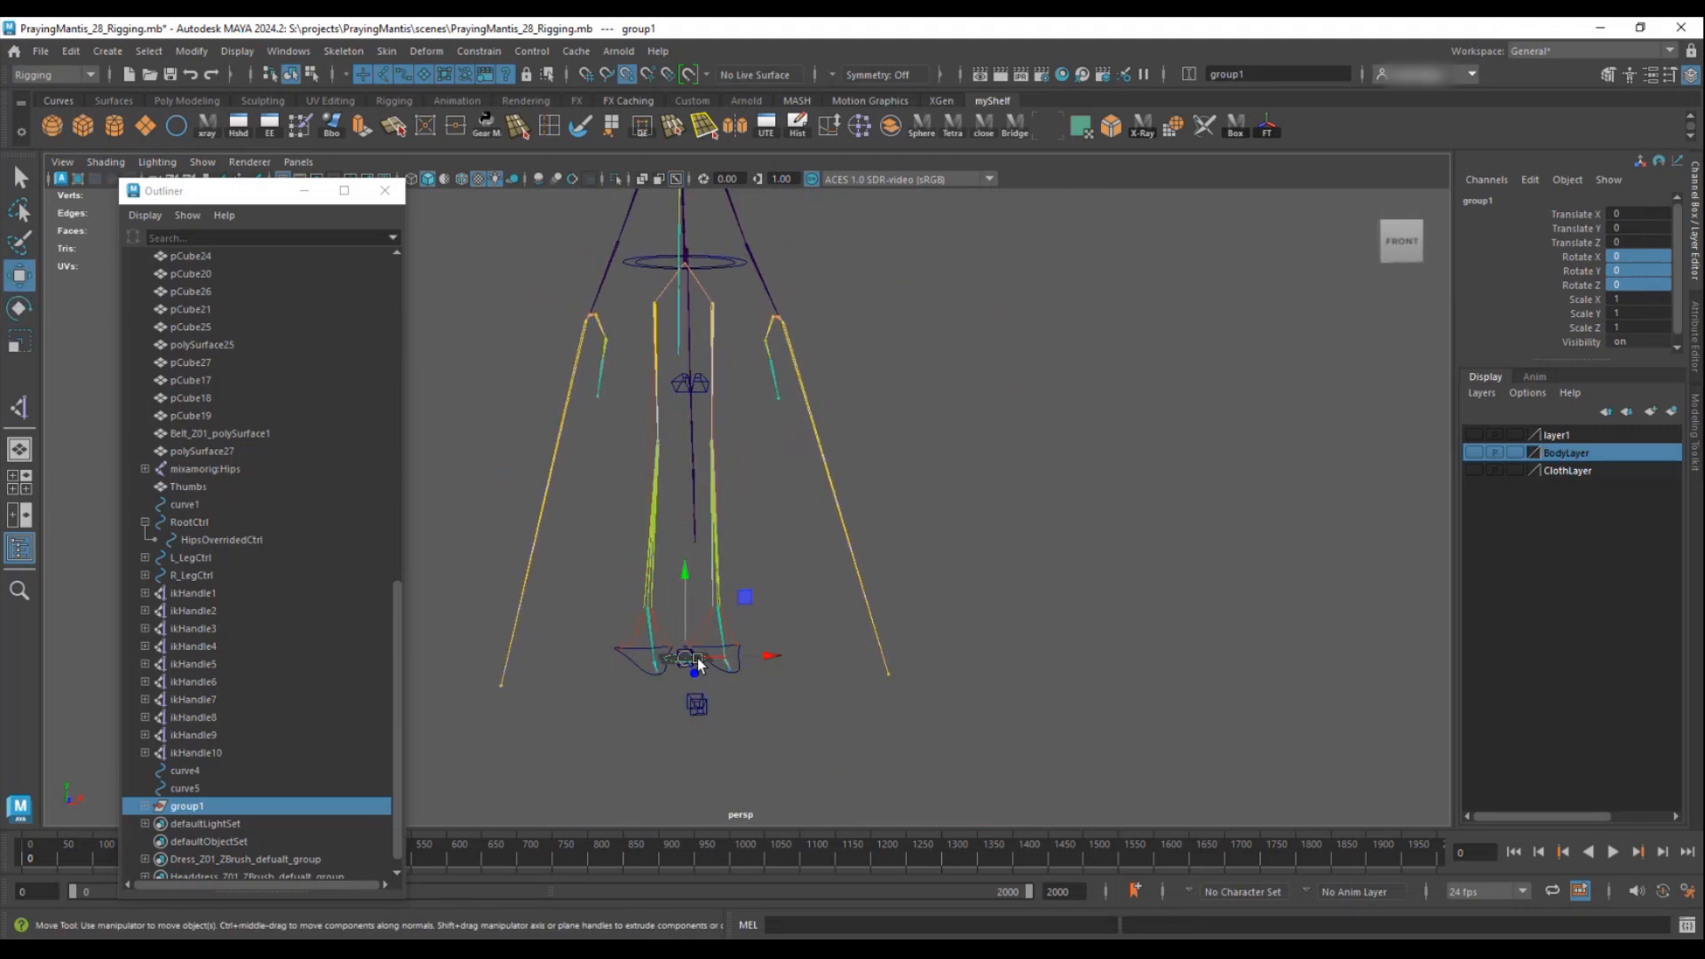
{"action": "left_click_drag", "start_coordinate": [685, 656], "coordinate": [790, 313]}
{"action": "key", "text": "f"}
{"action": "left_click_drag", "start_coordinate": [876, 425], "coordinate": [536, 482], "text": "alt"}
- Enlarge the circle around the left wrist and freeze its transformations, showing BodyLayer only while sizing it
{"action": "left_click", "coordinate": [1474, 453]}
{"action": "left_click_drag", "start_coordinate": [1086, 469], "coordinate": [849, 507], "text": "alt"}
{"action": "left_click", "coordinate": [850, 554]}
{"action": "key", "text": "r"}
{"action": "left_click", "coordinate": [1267, 127]}
{"action": "key", "text": "Up"}
{"action": "left_click_drag", "start_coordinate": [1312, 429], "coordinate": [864, 524], "text": "alt"}
{"action": "left_click", "coordinate": [1475, 455]}
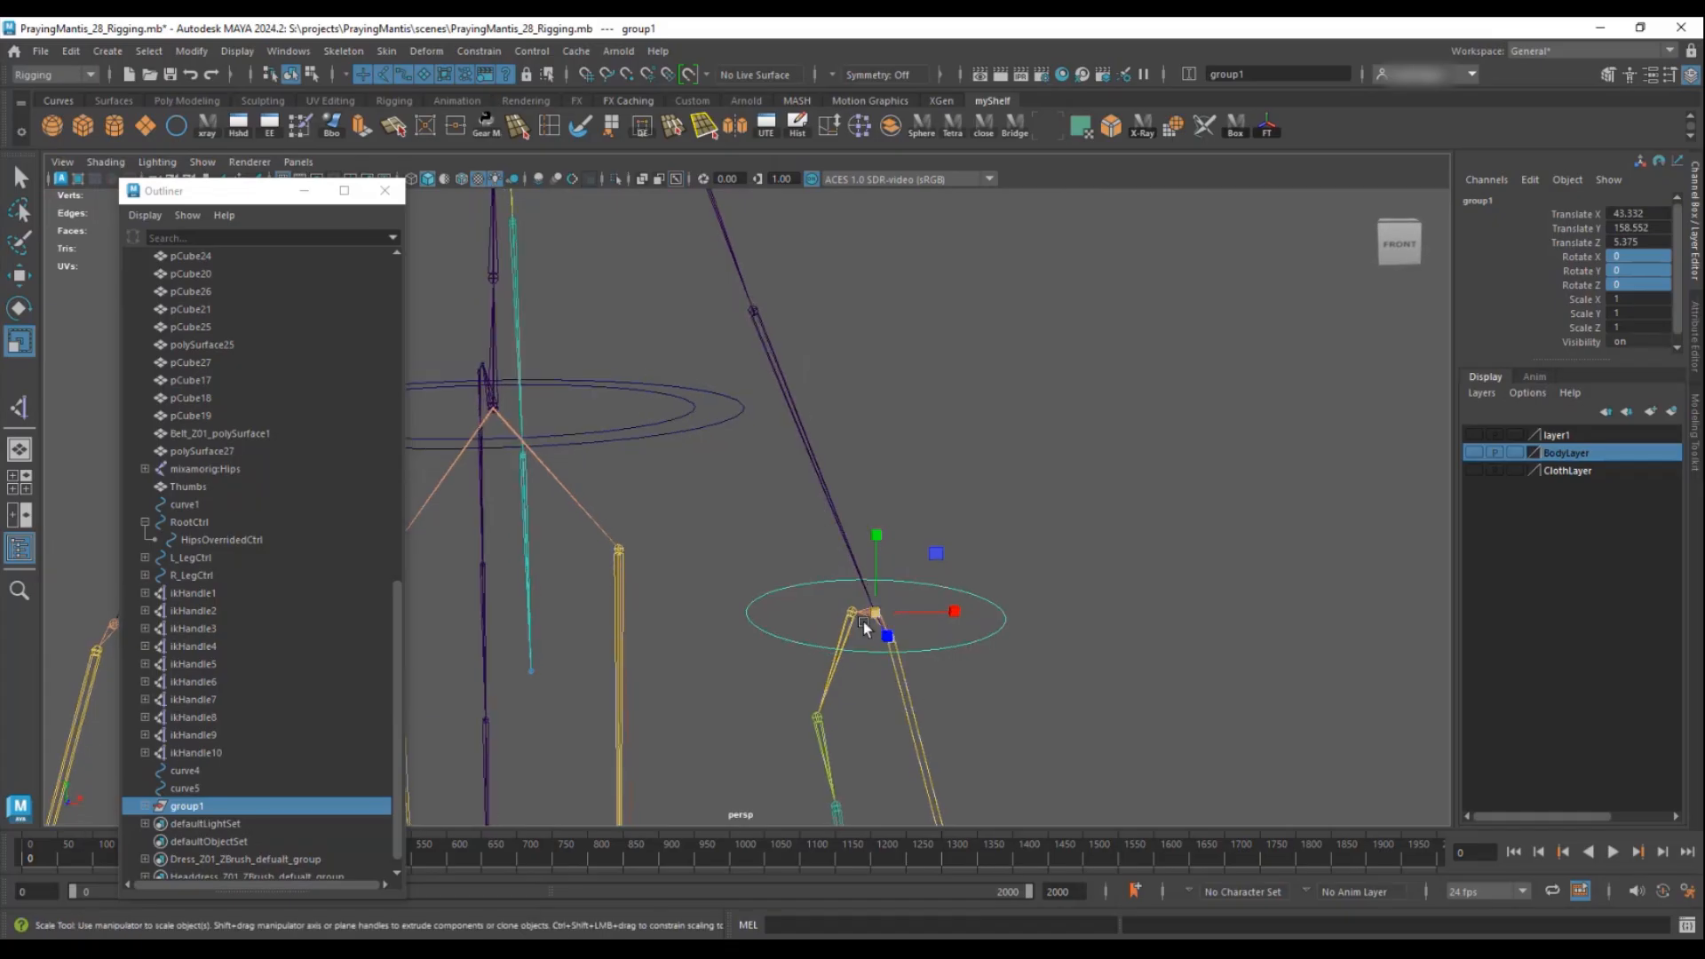
- Rename the circle's group to L_ArmCtrlGrp
{"action": "left_click_drag", "start_coordinate": [910, 648], "coordinate": [1021, 648], "text": "alt"}
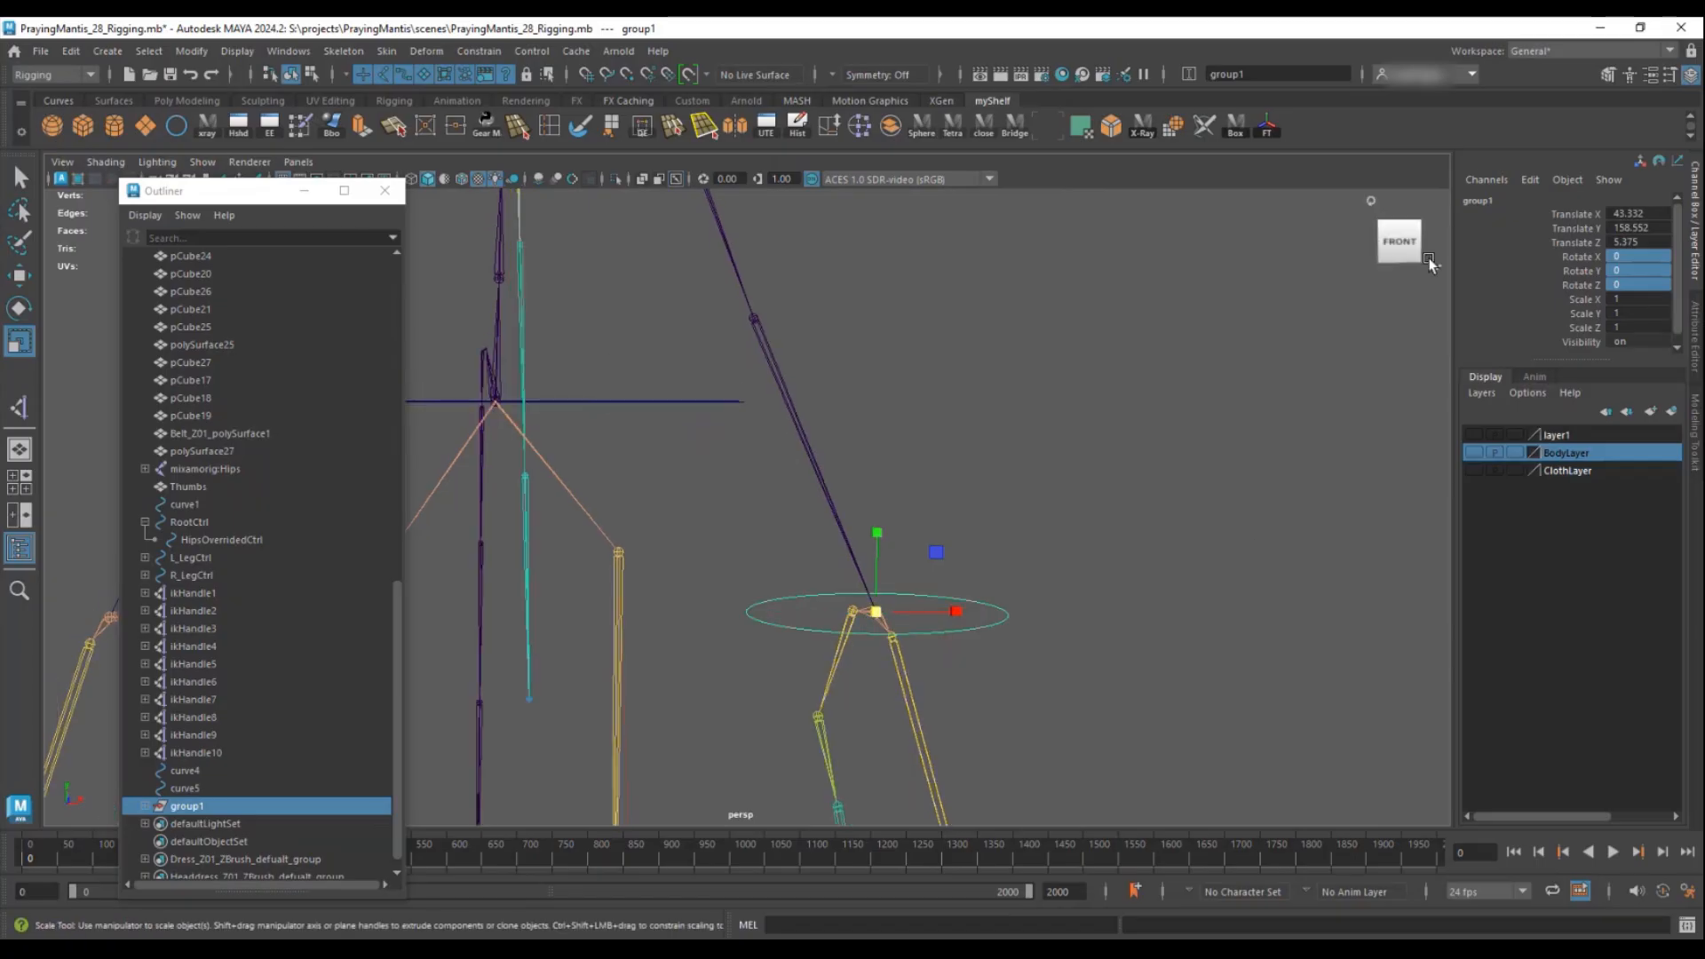
{"action": "double_click", "coordinate": [194, 808]}
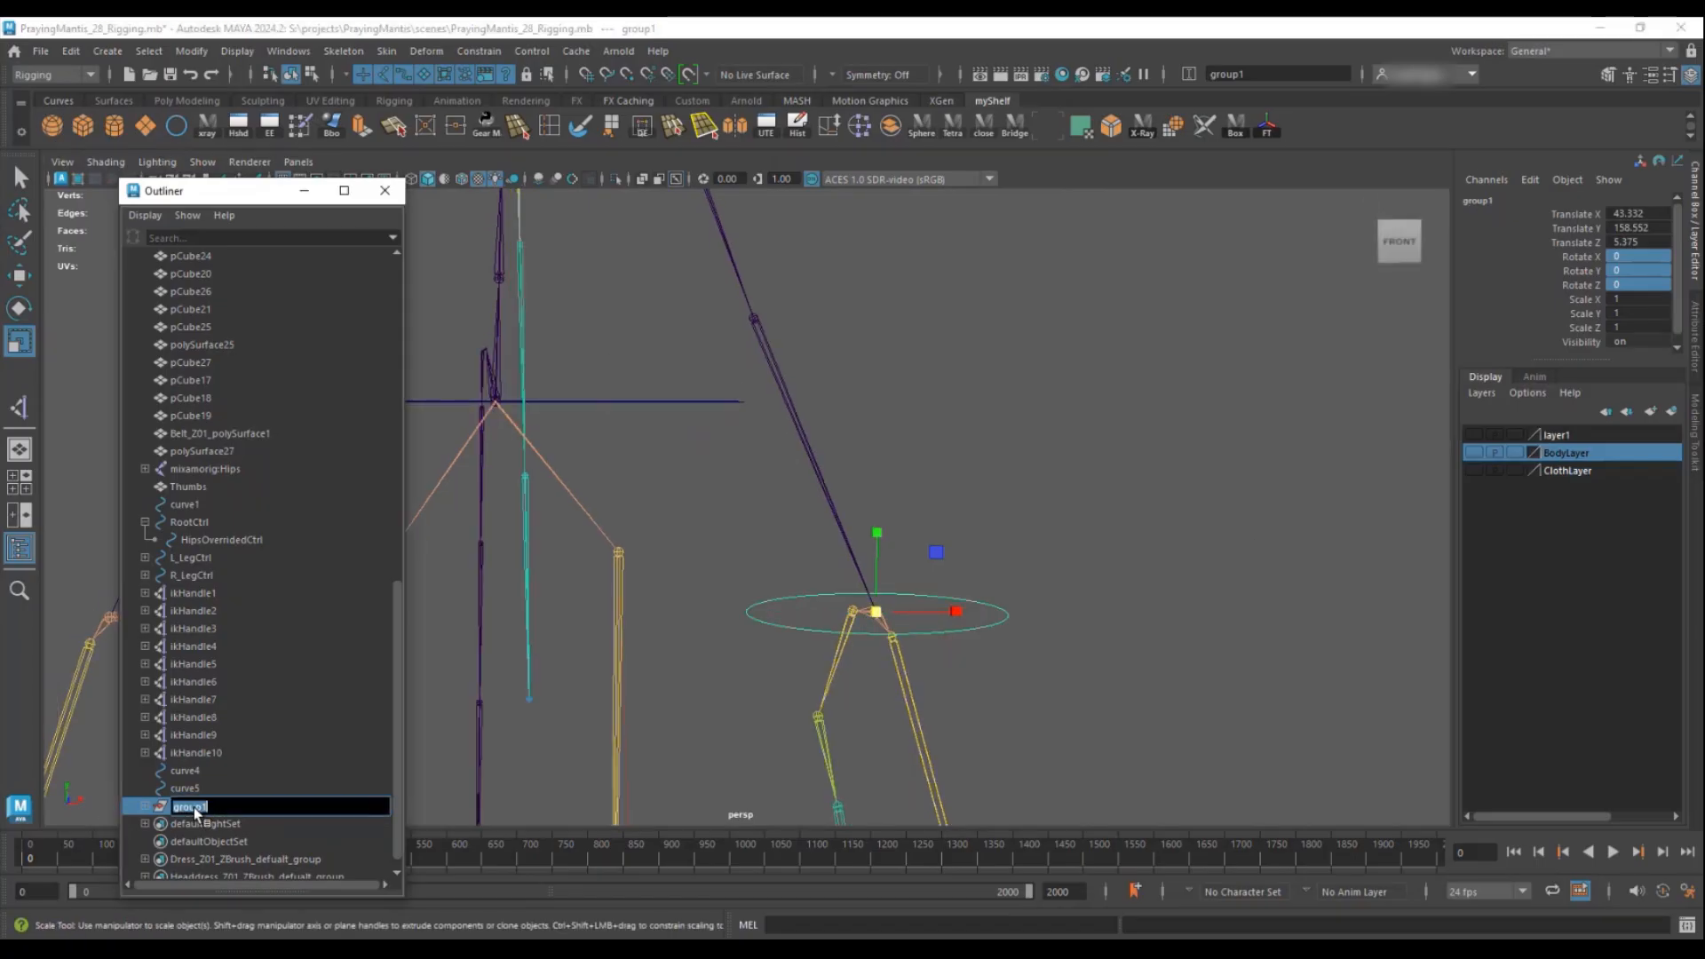
{"action": "type", "text": "L_ArmCtrlGrp"}
{"action": "key", "text": "Return"}
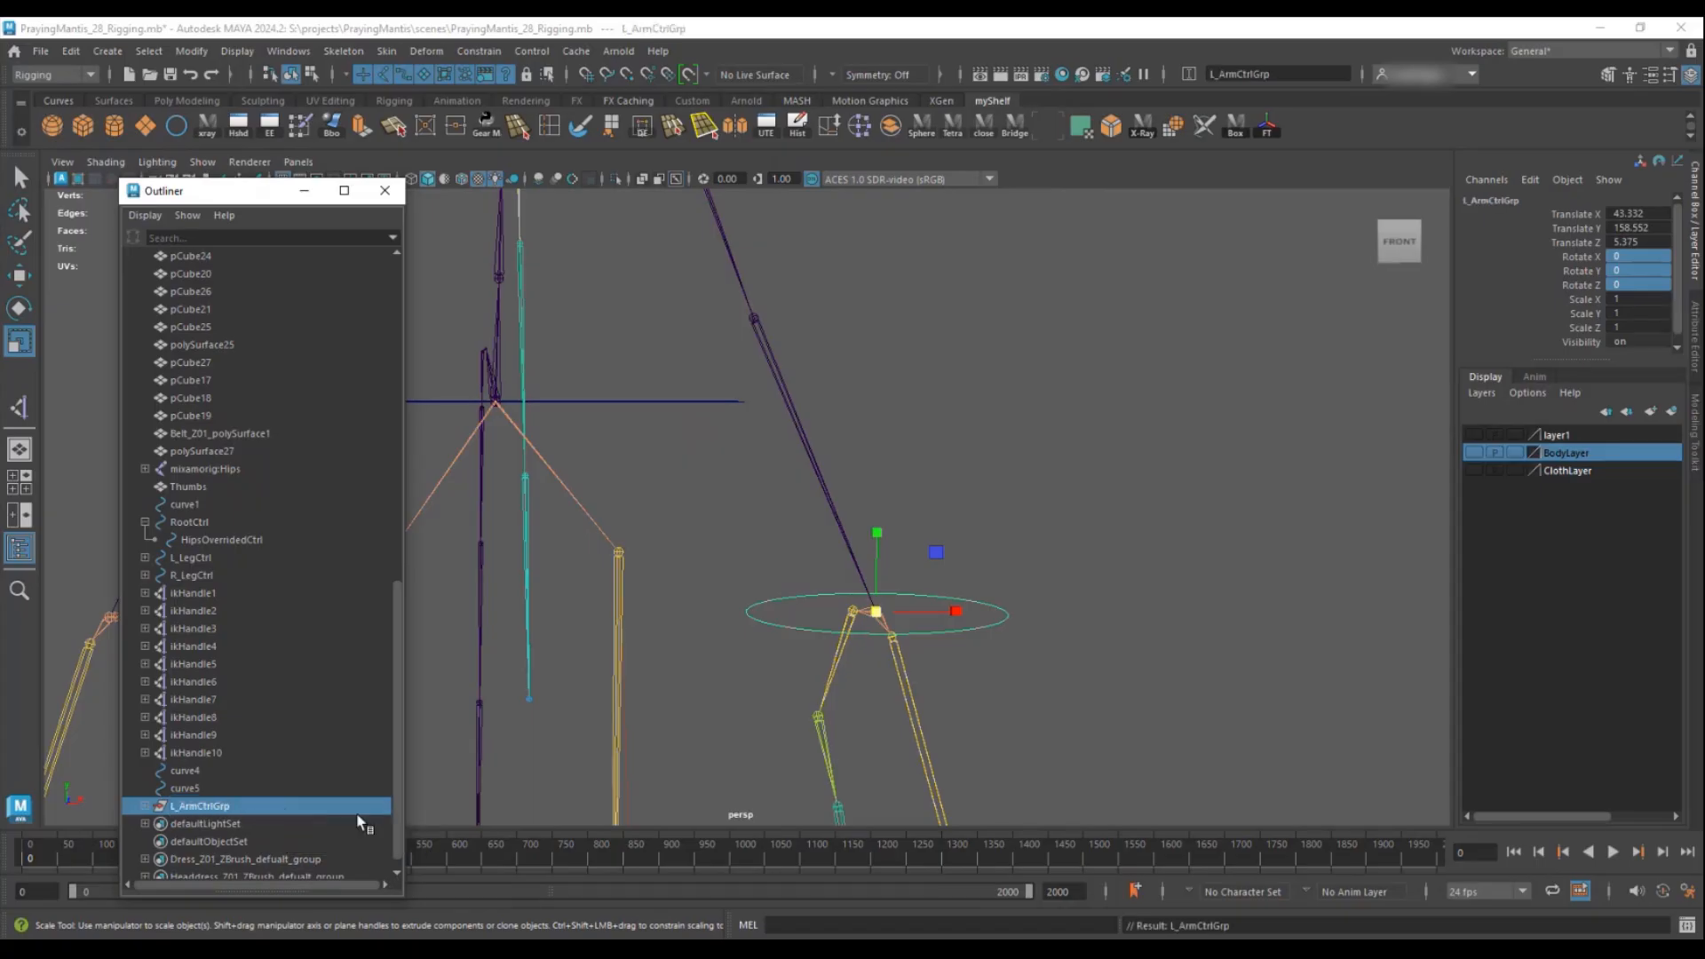
- Rename the circle inside L_ArmCtrlGrp to L_ArmCtrl
{"action": "left_click", "coordinate": [144, 805]}
{"action": "left_click", "coordinate": [210, 825]}
{"action": "double_click", "coordinate": [211, 824]}
{"action": "type", "text": "L_ArmCtrl"}
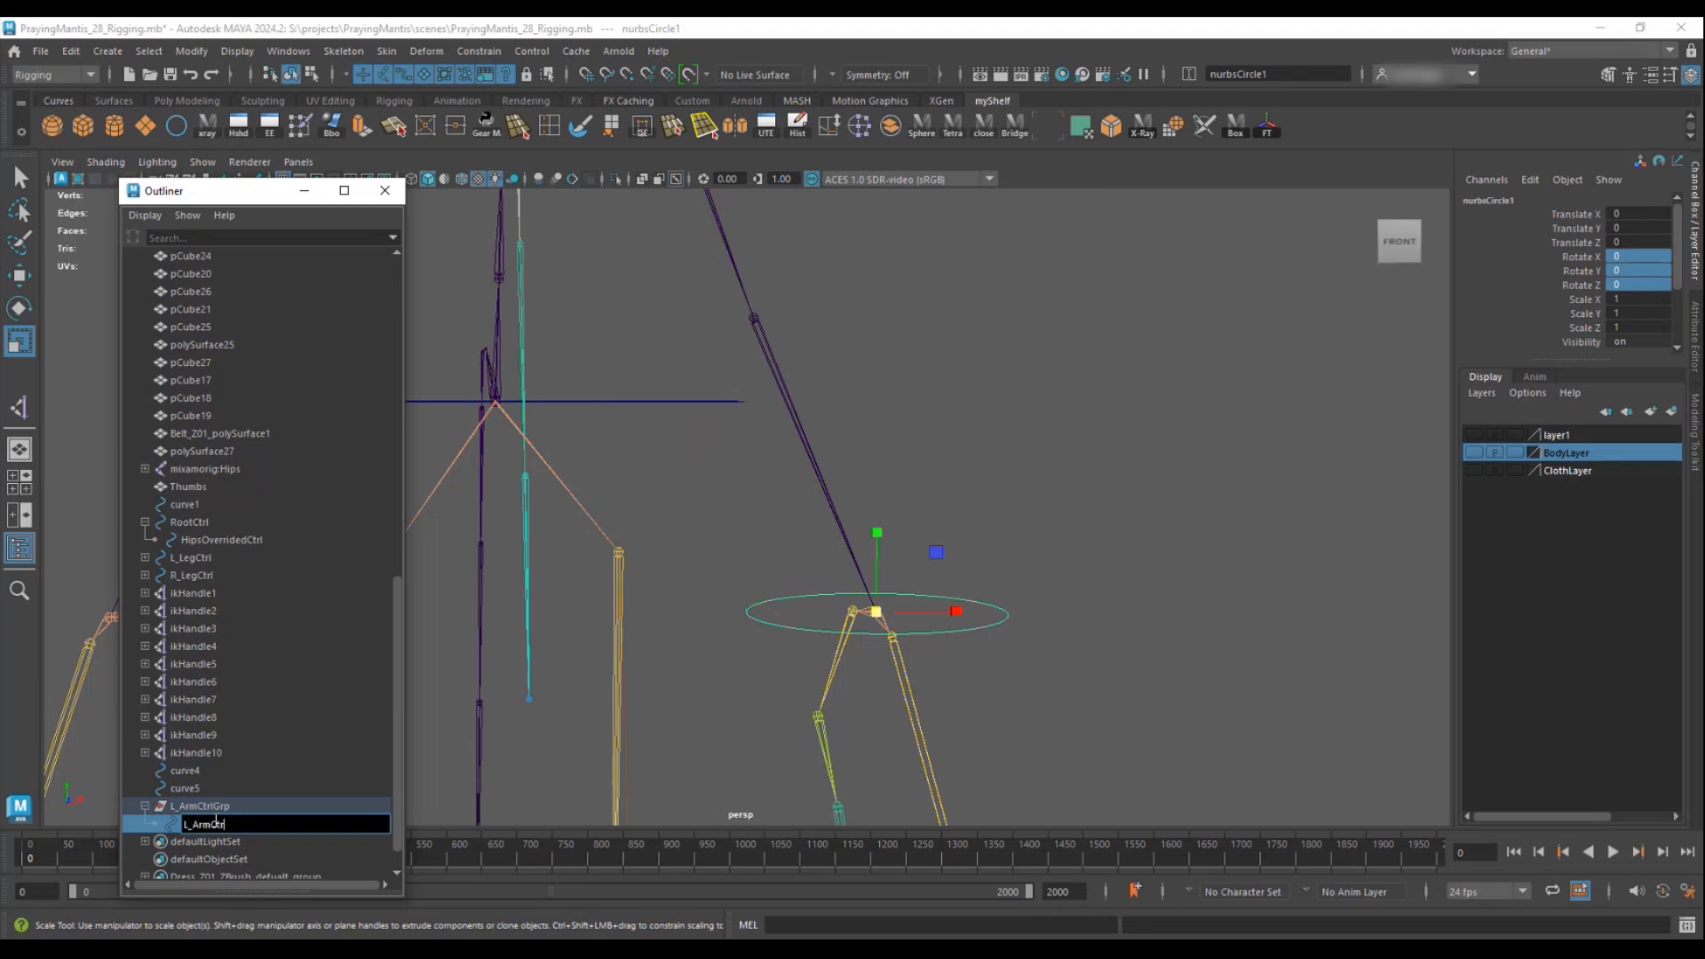
{"action": "key", "text": "Return"}
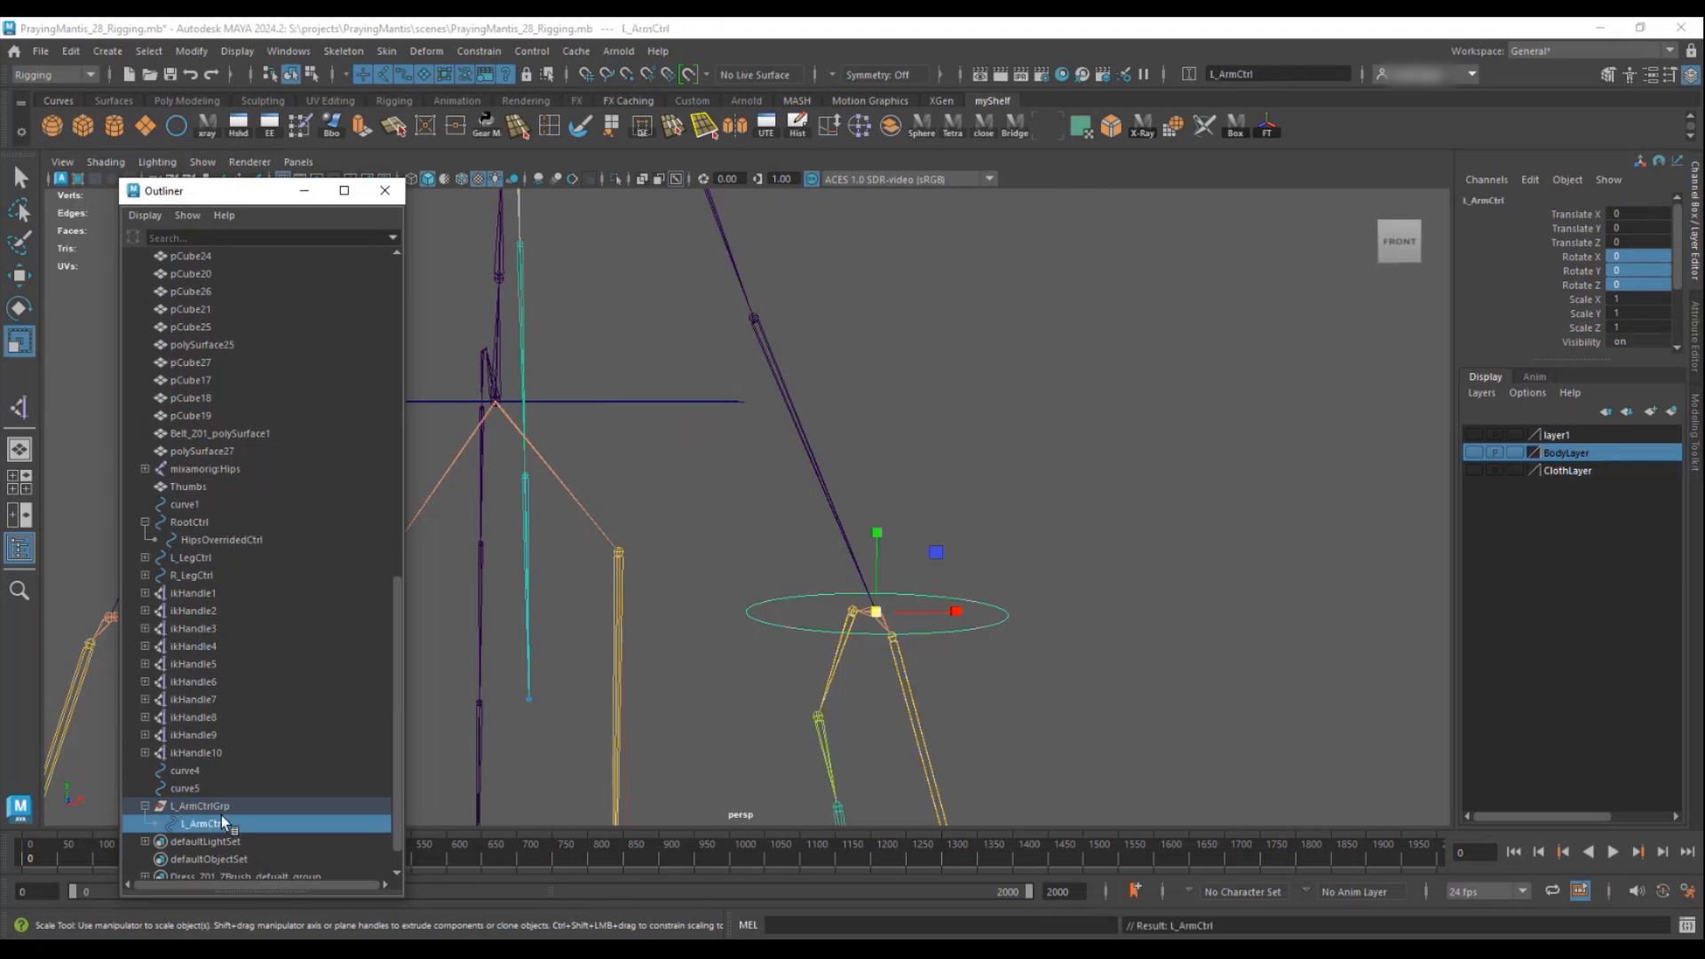
- Duplicate L_ArmCtrl, scale the copy uniformly to about 0.72 and name it L_HandCtrl
{"action": "key", "text": "ctrl+d"}
{"action": "left_click_drag", "start_coordinate": [866, 608], "coordinate": [697, 680]}
{"action": "double_click", "coordinate": [206, 842]}
{"action": "type", "text": "L_Han"}
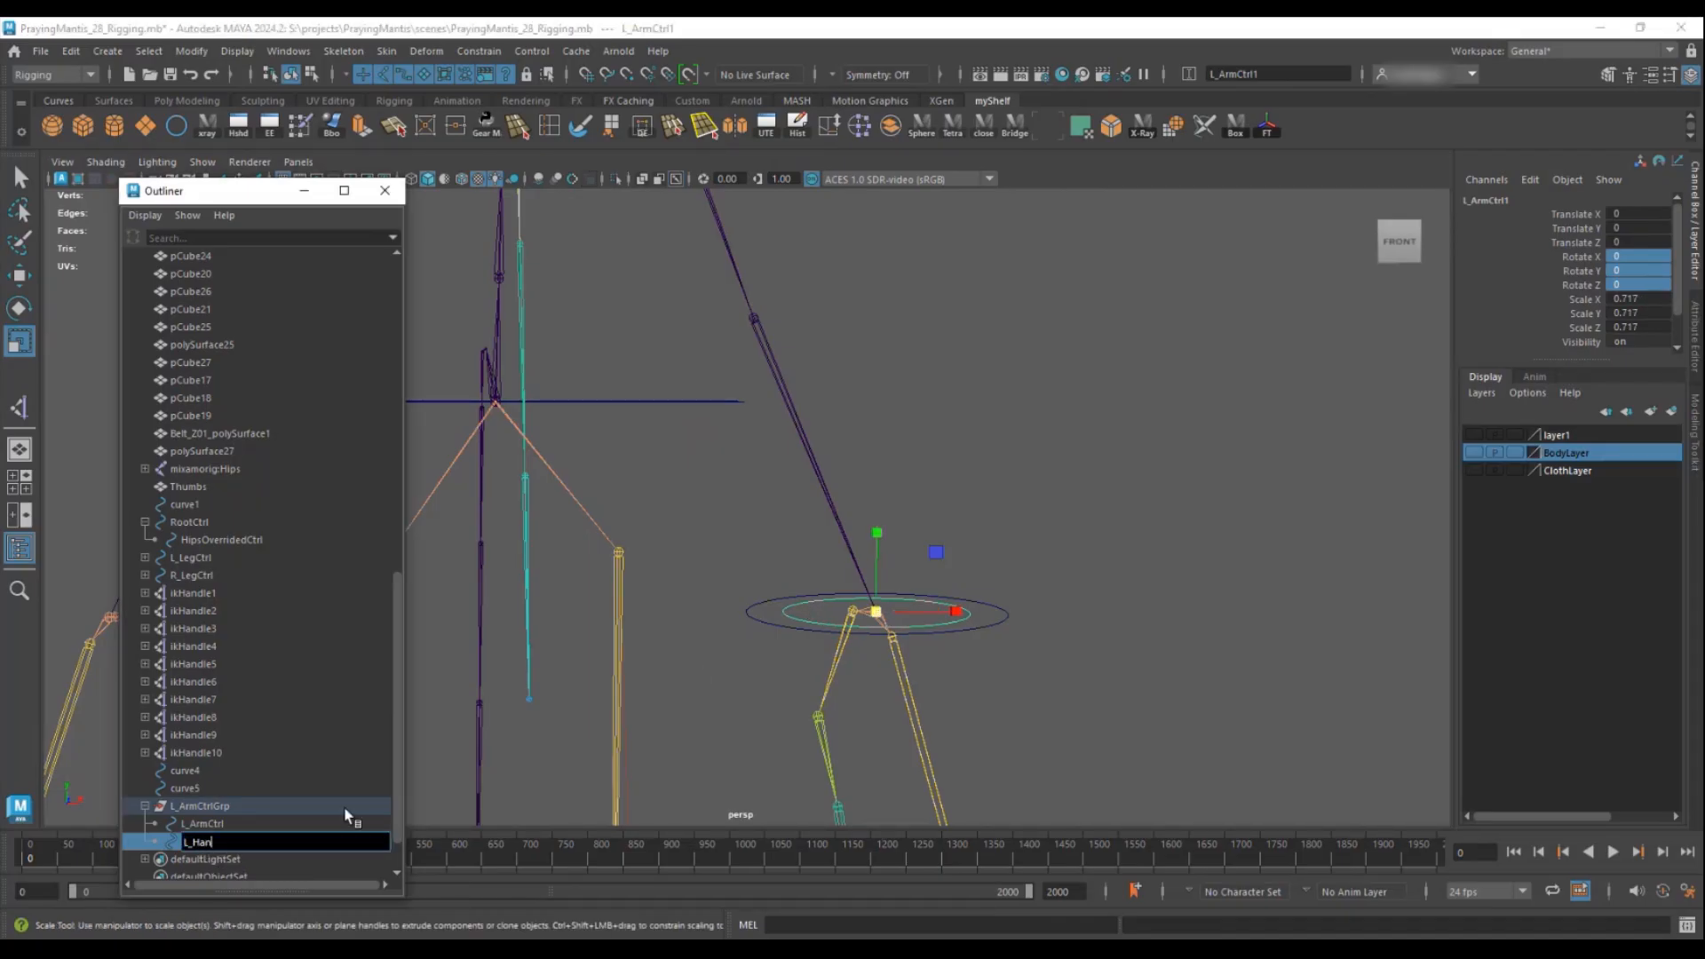
{"action": "type", "text": "dCtrl"}
{"action": "key", "text": "Return"}
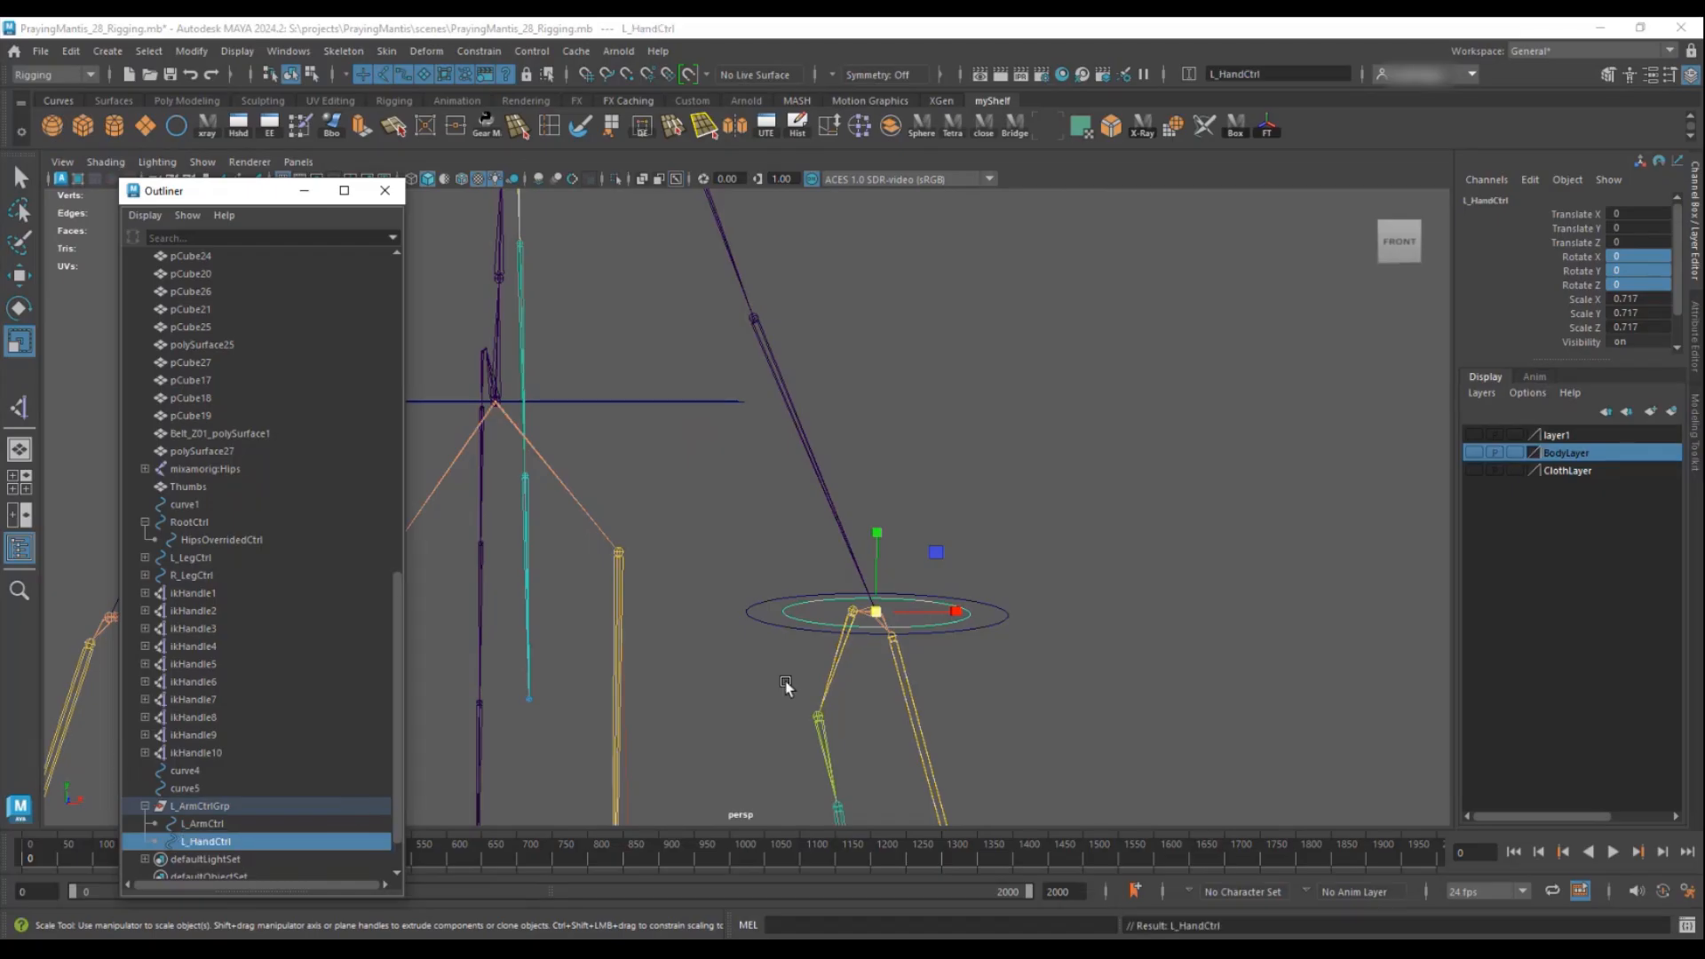
- Parent L_HandCtrl under L_ArmCtrl and select the L_ArmCtrlGrp group
{"action": "left_click", "coordinate": [186, 807]}
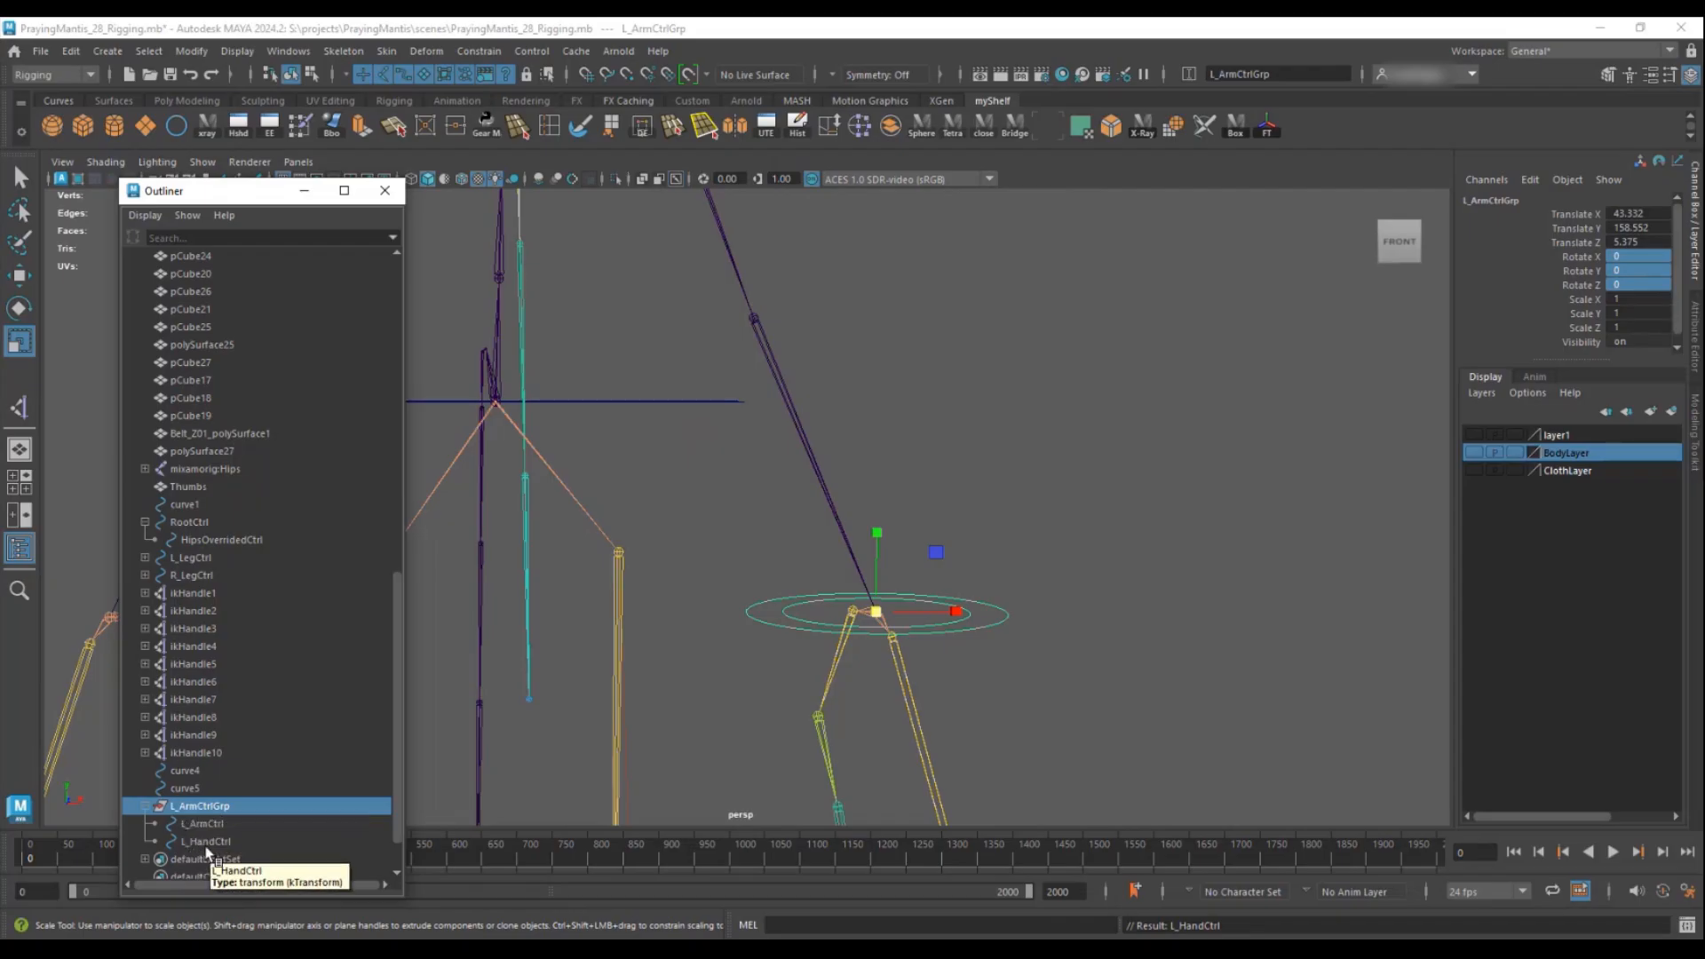
{"action": "left_click", "coordinate": [200, 842]}
{"action": "left_click", "coordinate": [202, 825], "text": "ctrl"}
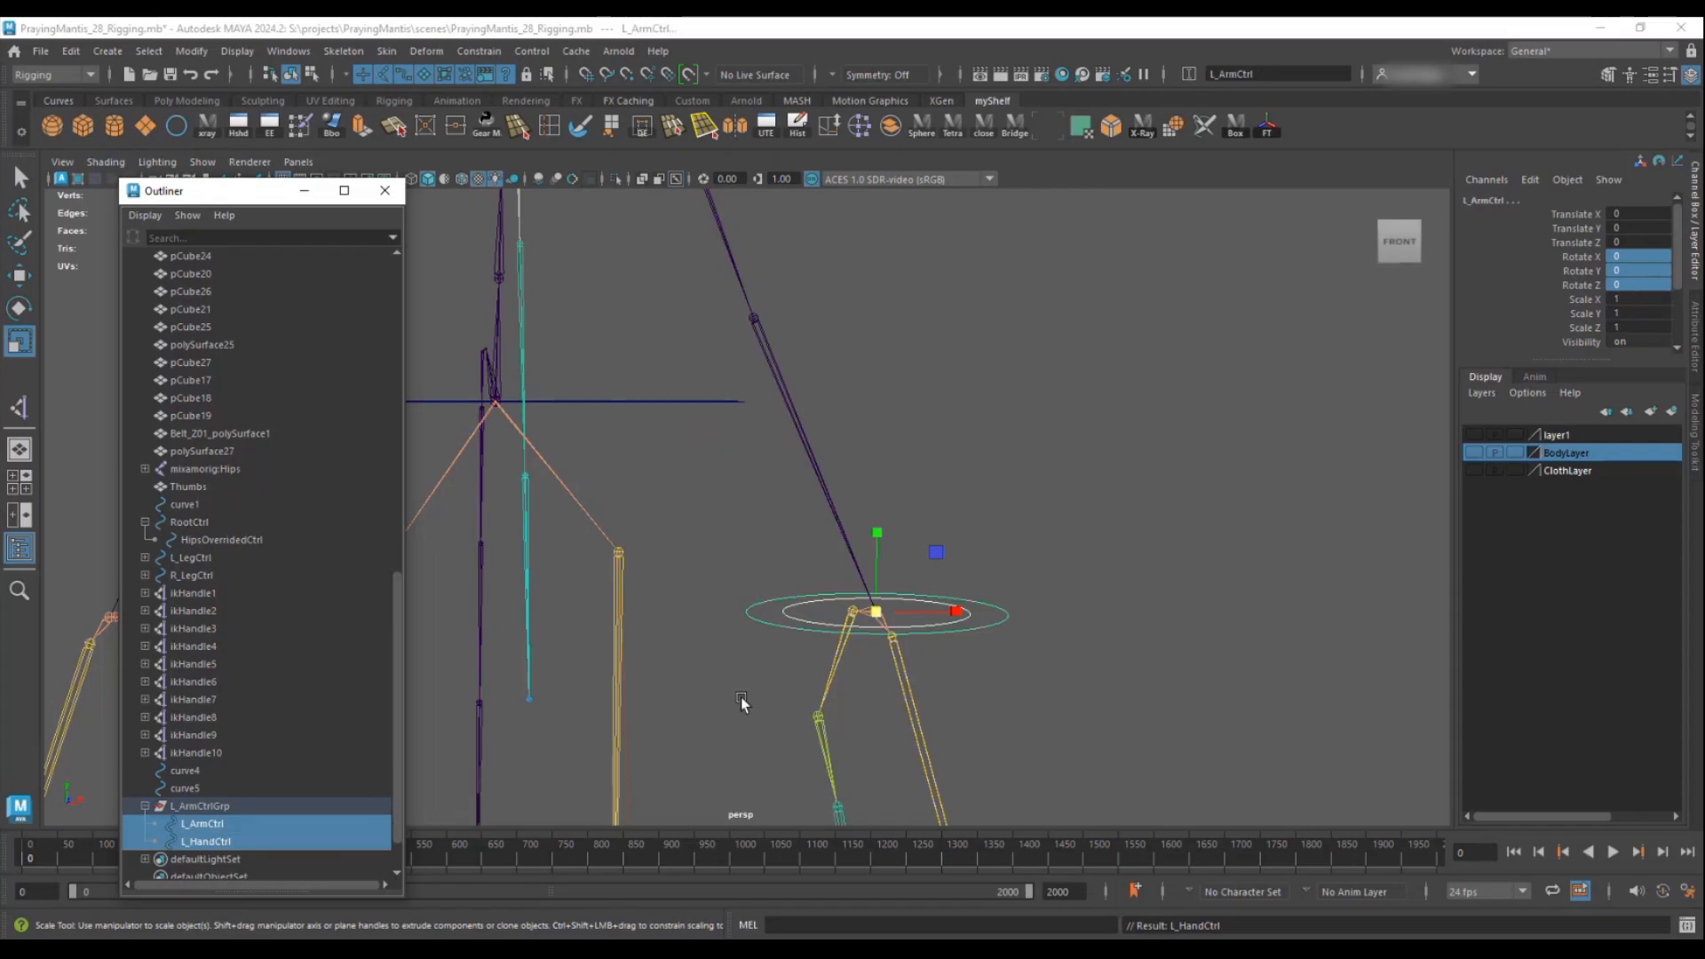
{"action": "left_click", "coordinate": [213, 841]}
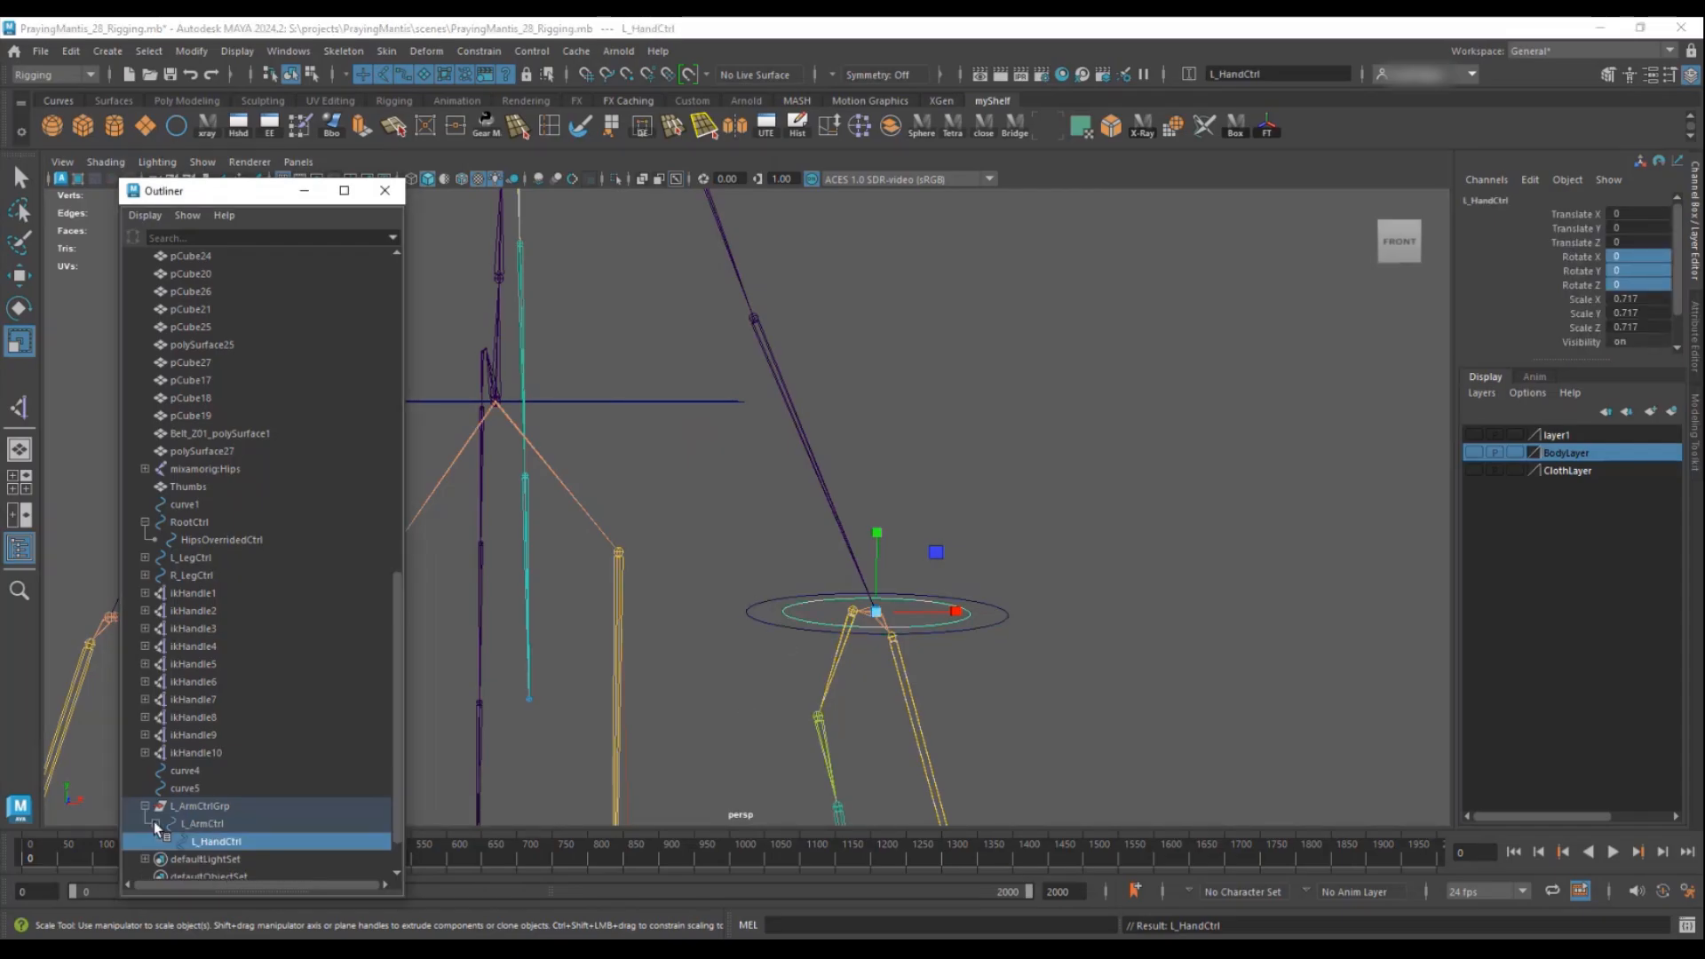
{"action": "left_click", "coordinate": [202, 806]}
{"action": "left_click_drag", "start_coordinate": [844, 803], "coordinate": [824, 711], "text": "alt"}
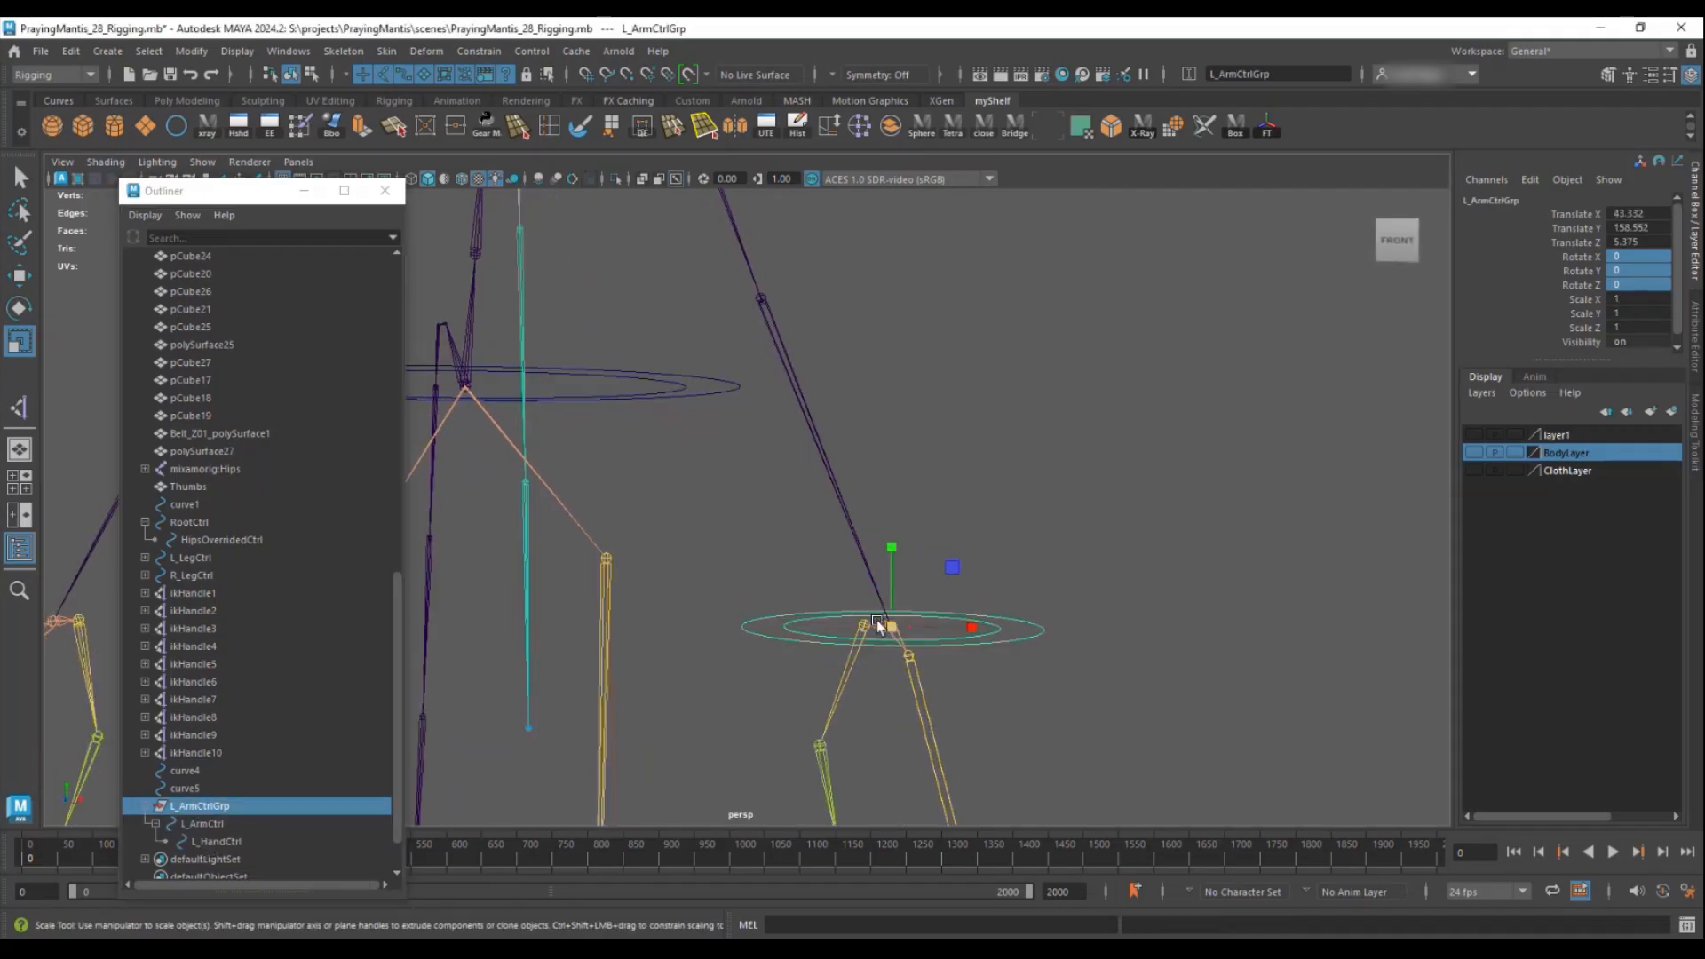
- Parent L_ArmCtrlGrp under the mixamorig:LeftForeArm joint
{"action": "left_click_drag", "start_coordinate": [766, 339], "coordinate": [796, 385], "text": "alt"}
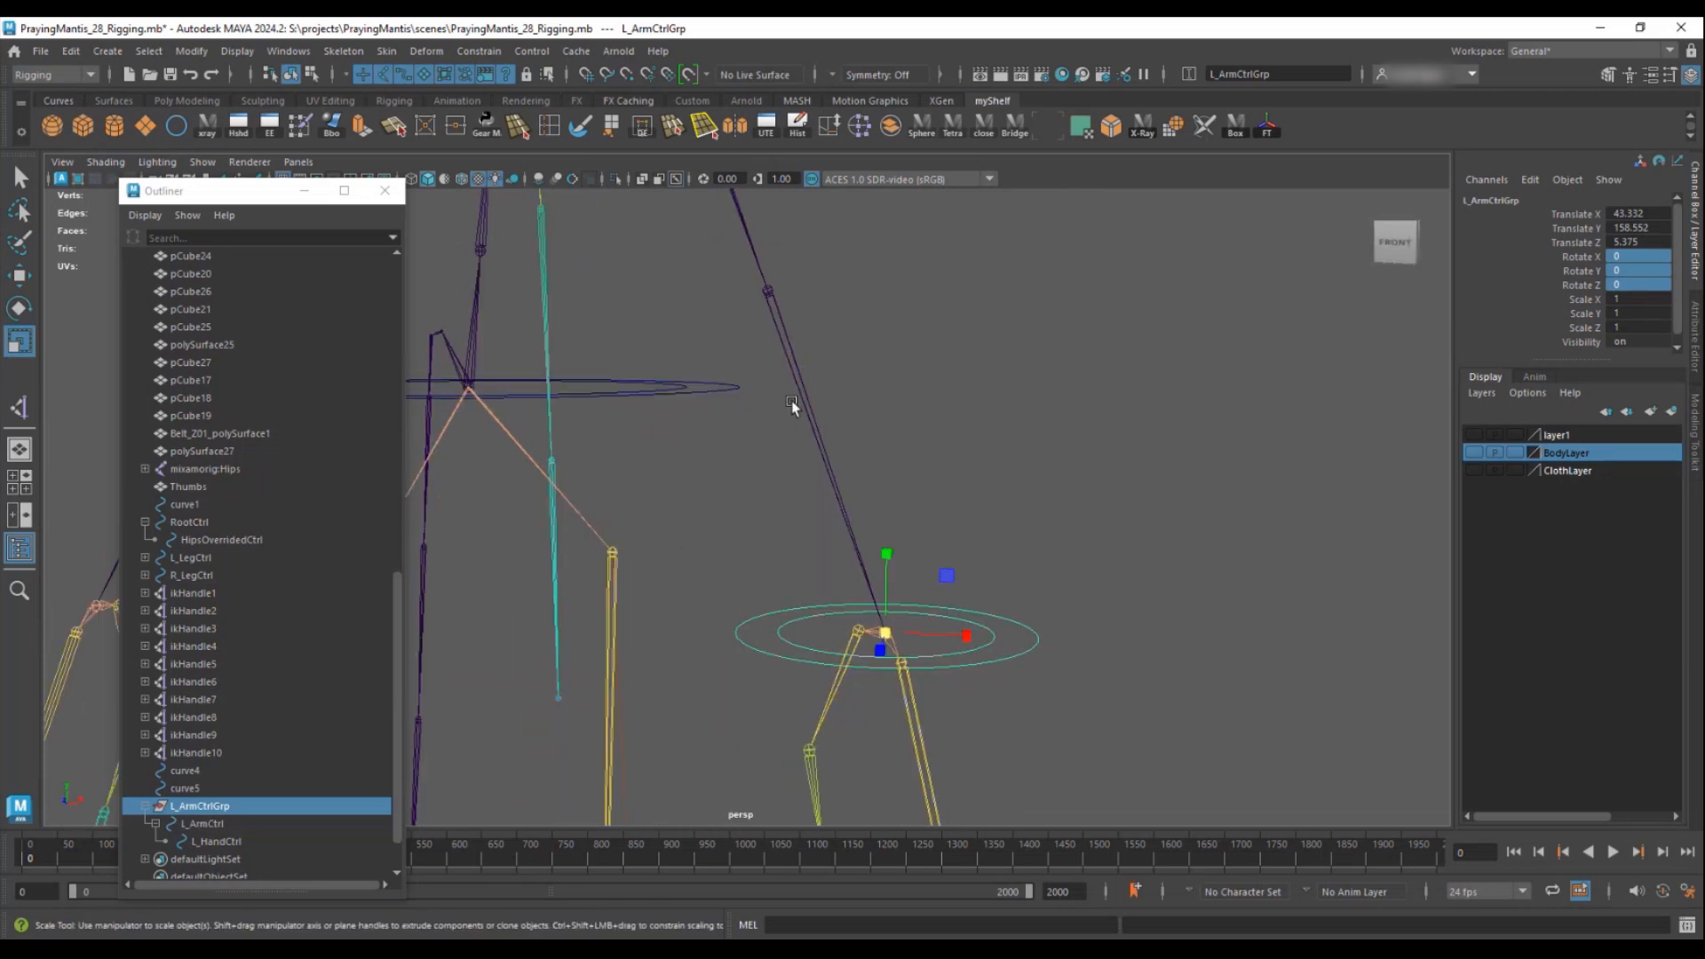
{"action": "left_click", "coordinate": [811, 398]}
{"action": "left_click_drag", "start_coordinate": [811, 397], "coordinate": [742, 261], "text": "alt"}
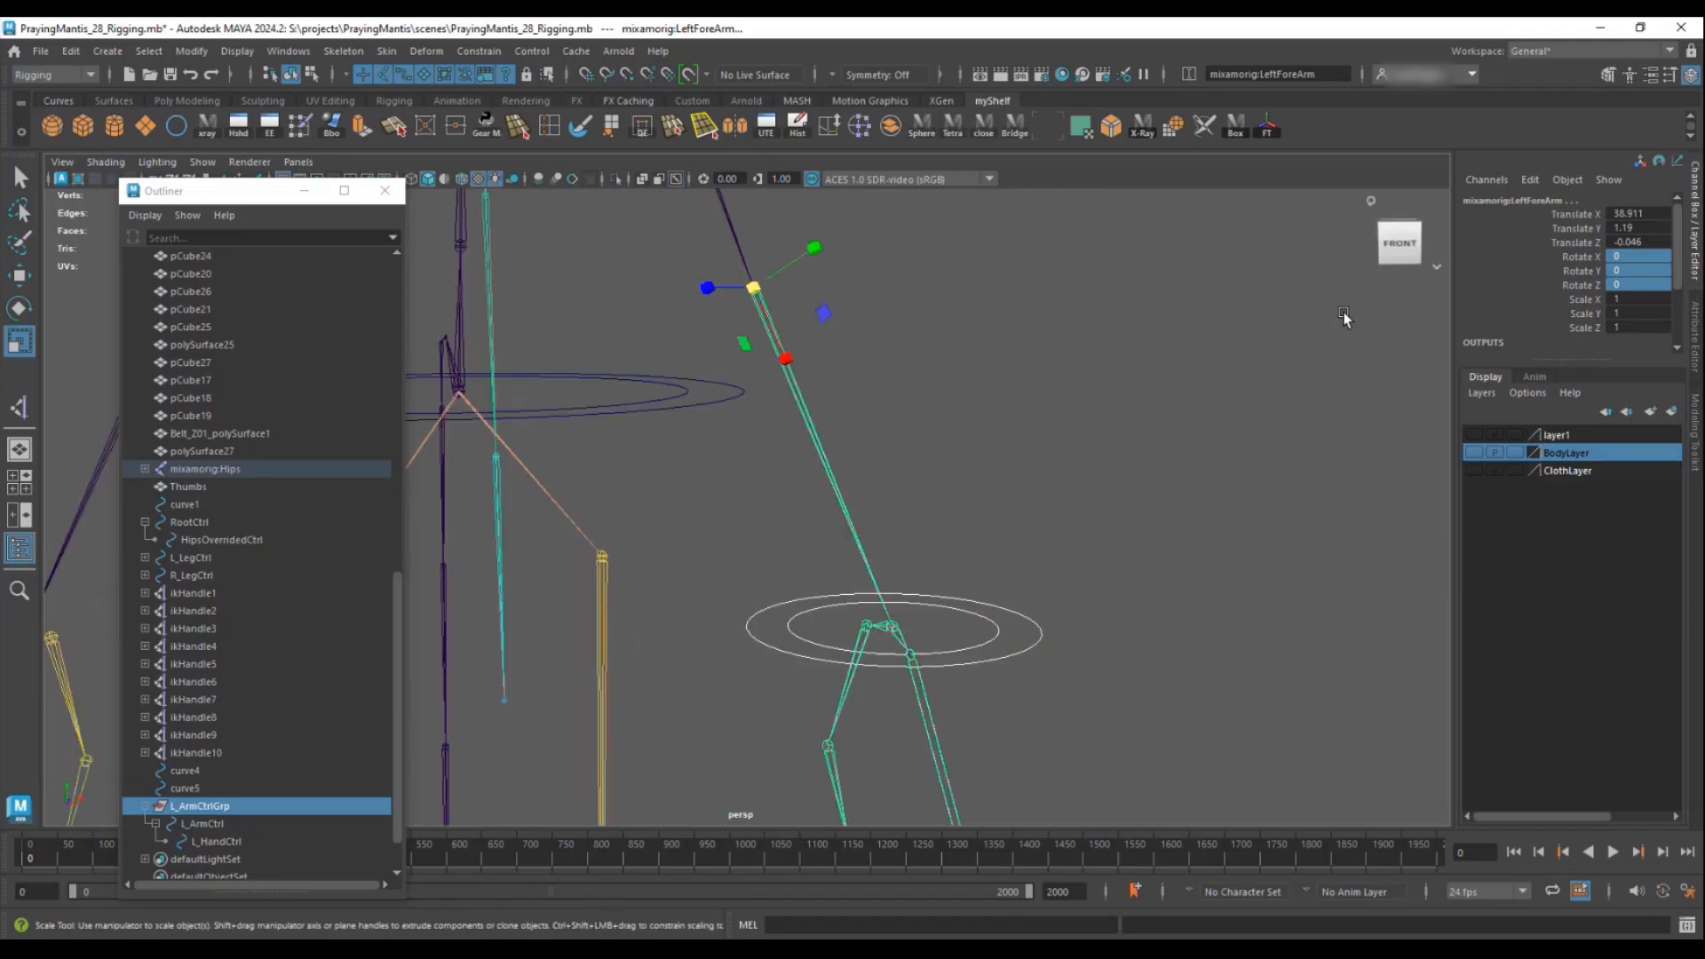
{"action": "key", "text": "p"}
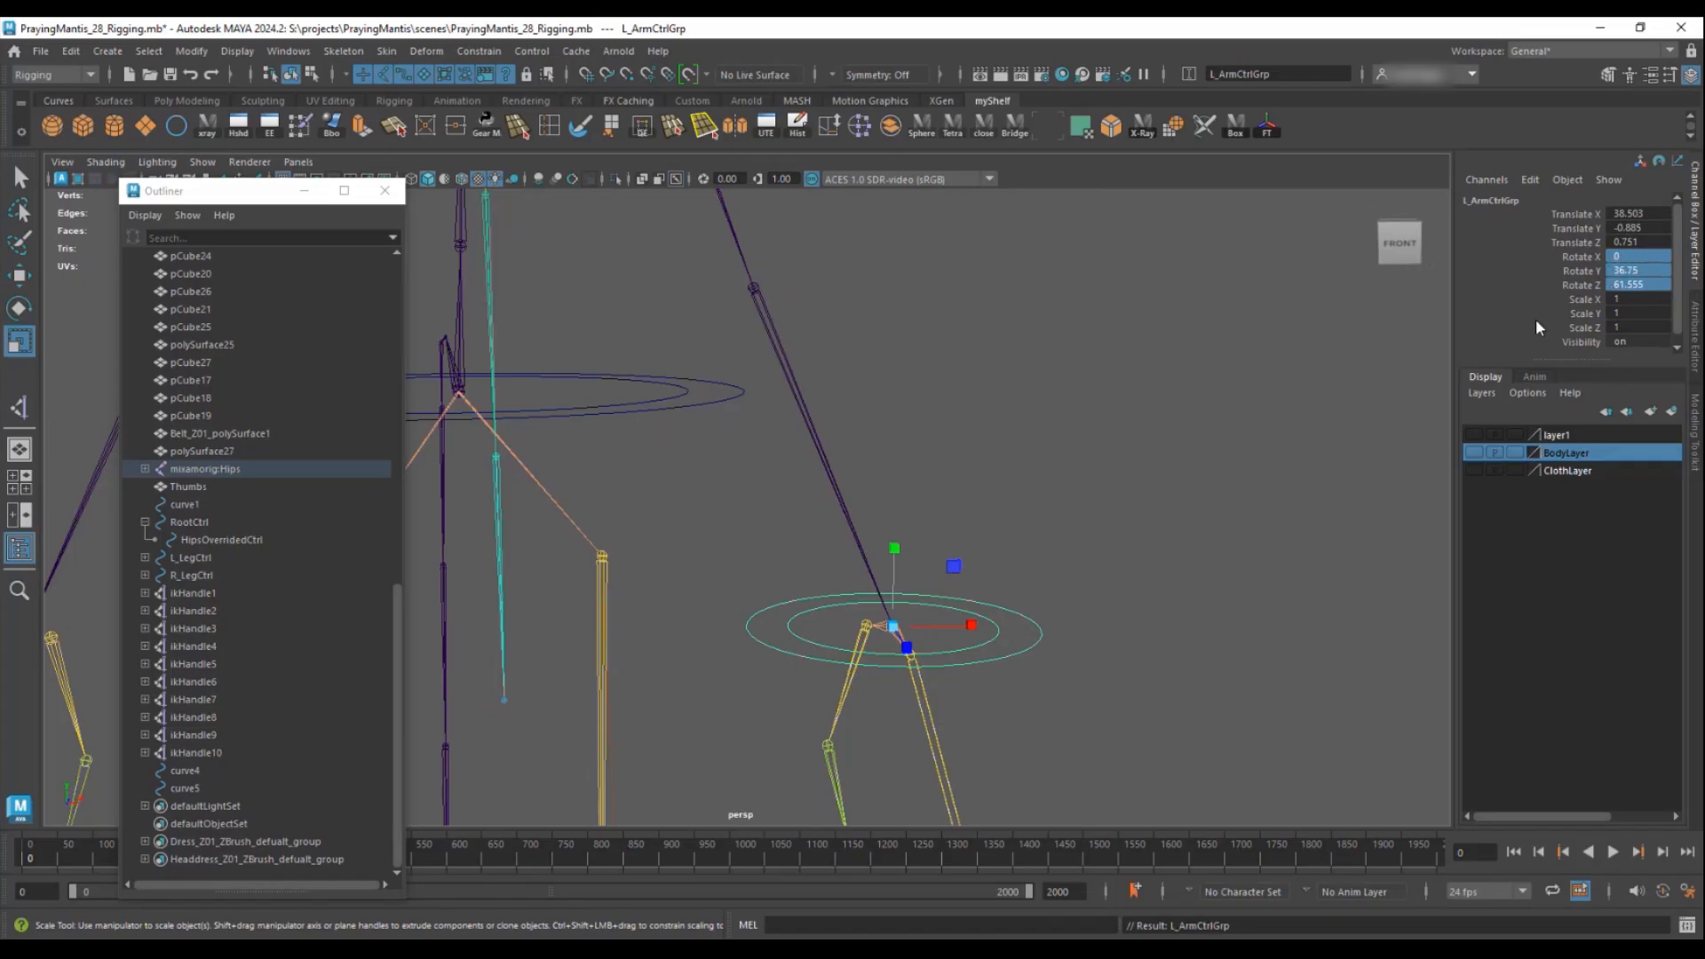
- Set Rotate Y and Rotate Z of L_ArmCtrlGrp to 0 and unparent the group back to the world
{"action": "left_click", "coordinate": [748, 289]}
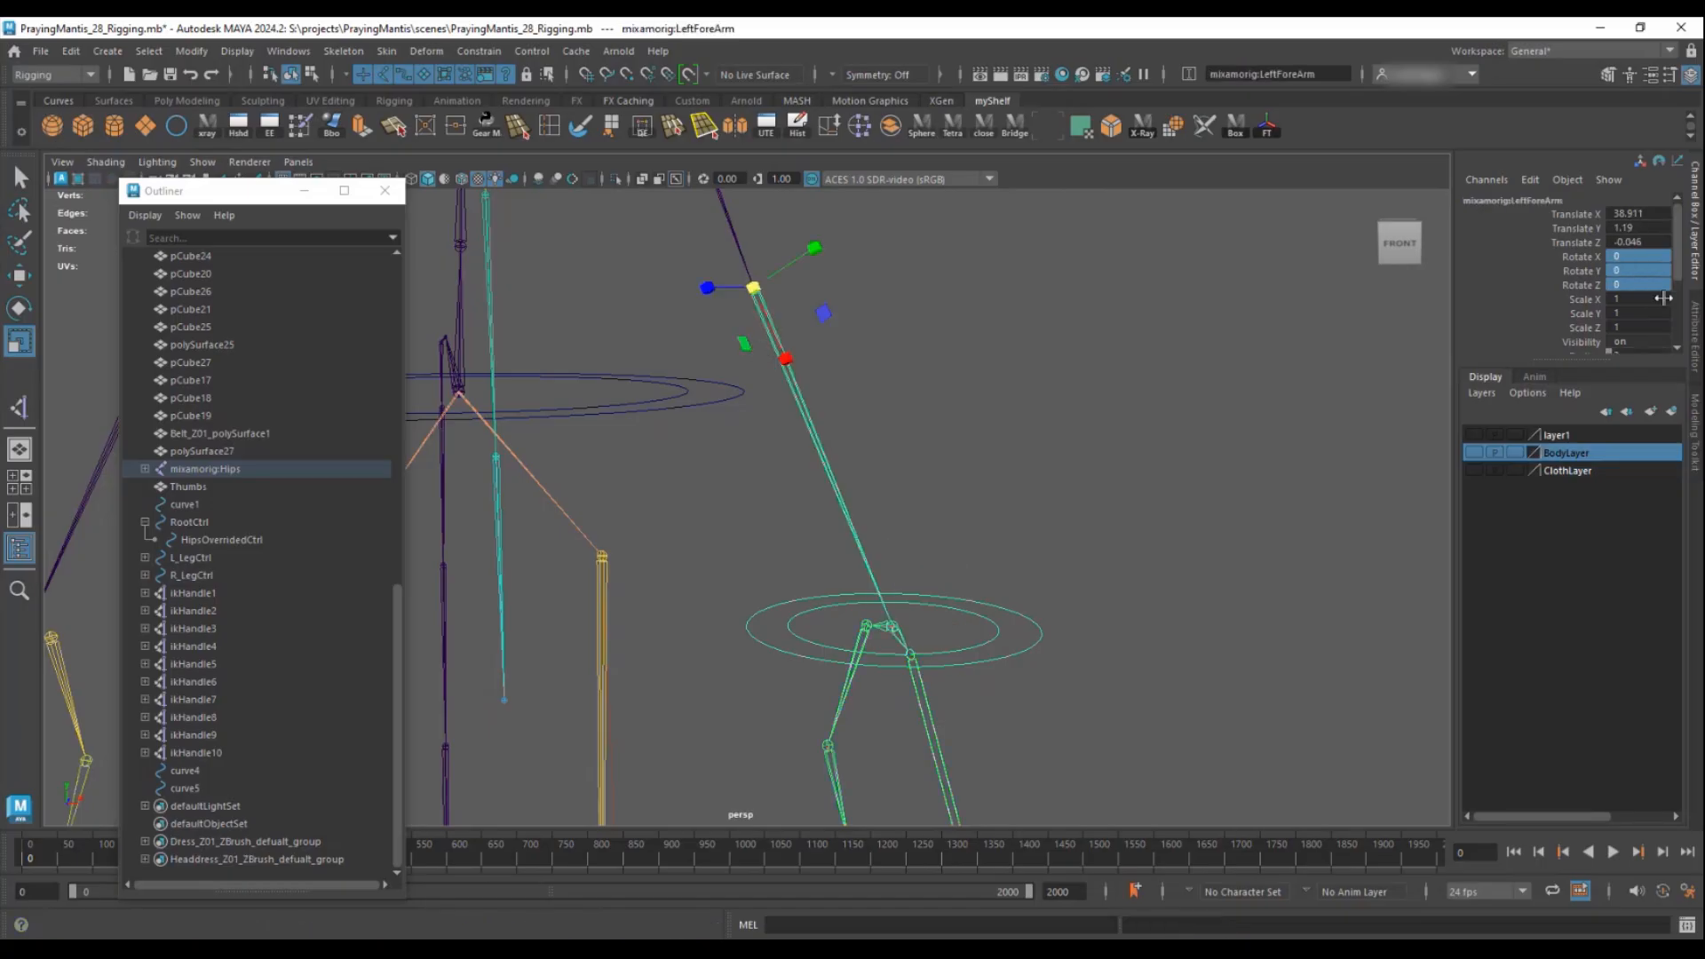
{"action": "left_click", "coordinate": [988, 598]}
{"action": "left_click_drag", "start_coordinate": [1638, 270], "coordinate": [1638, 284]}
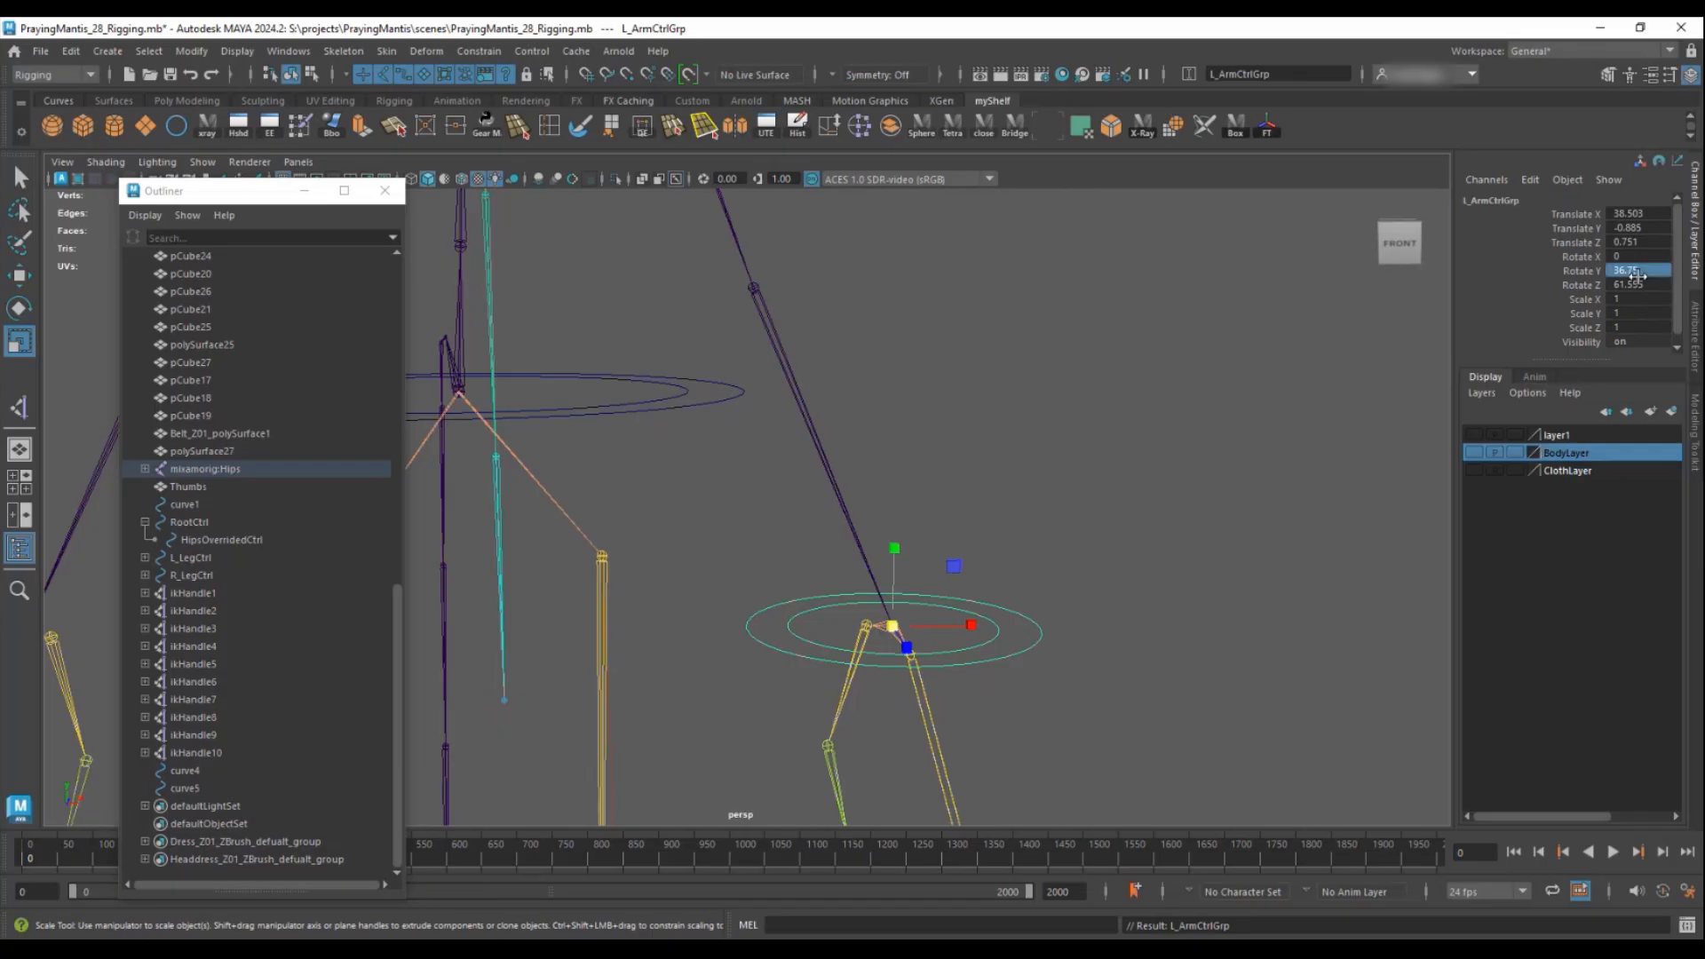
{"action": "type", "text": "0"}
{"action": "key", "text": "Return"}
{"action": "left_click_drag", "start_coordinate": [924, 613], "coordinate": [872, 562], "text": "alt"}
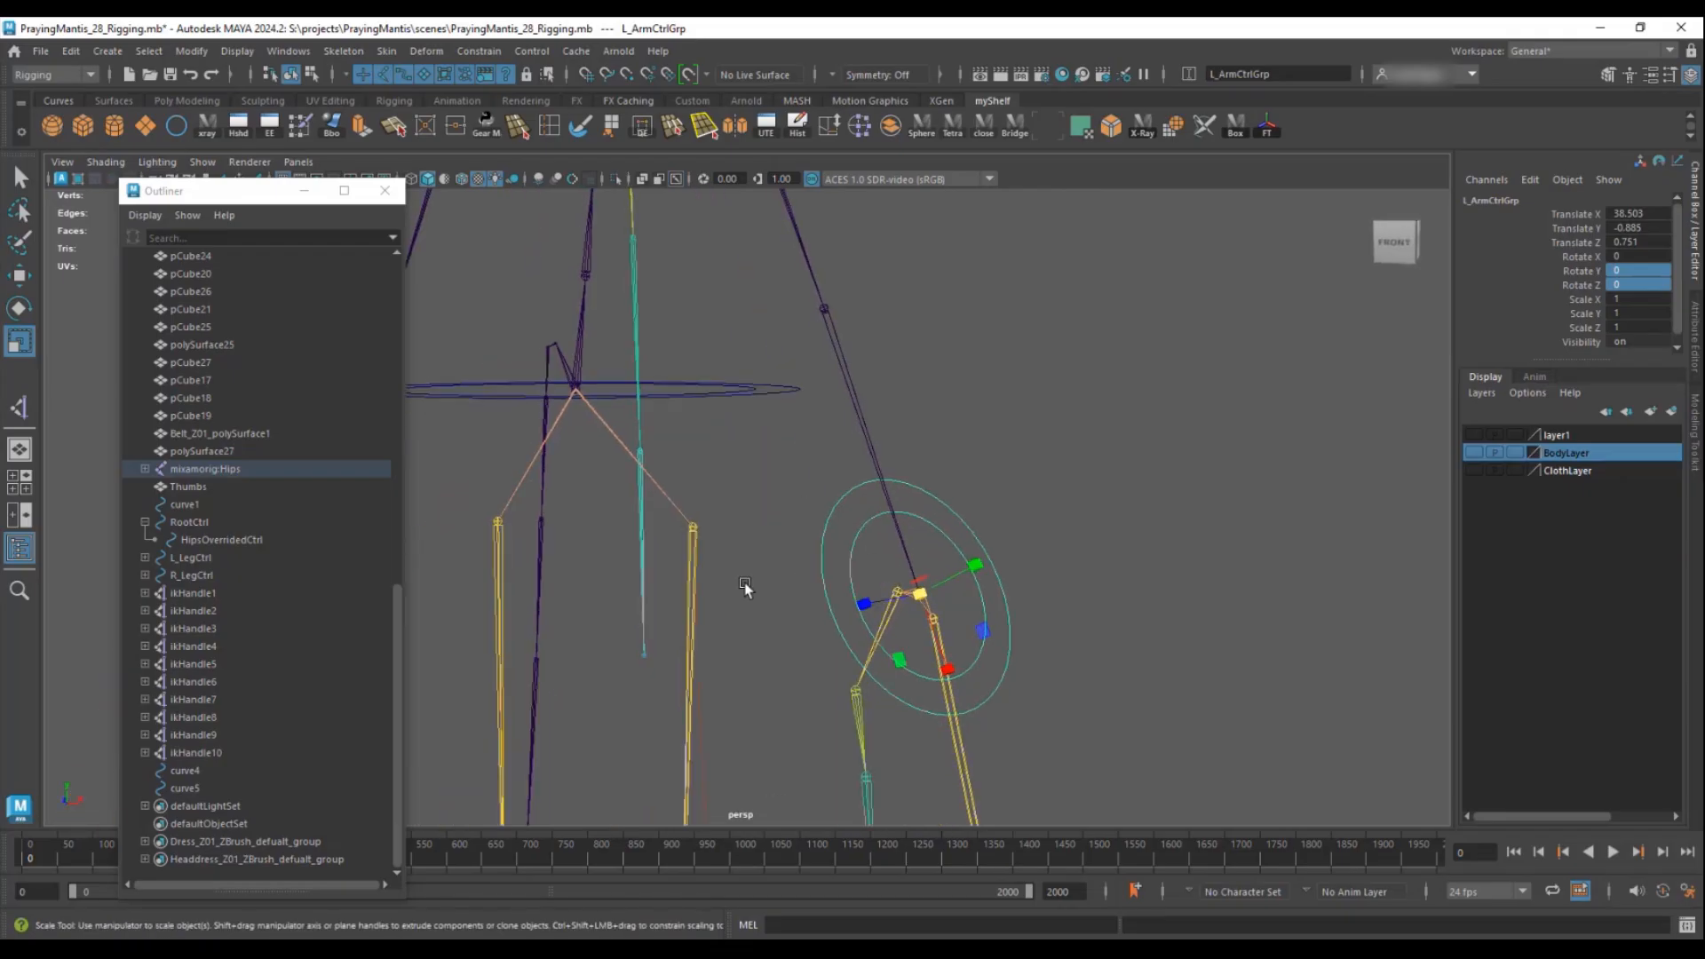
{"action": "key", "text": "shift+p"}
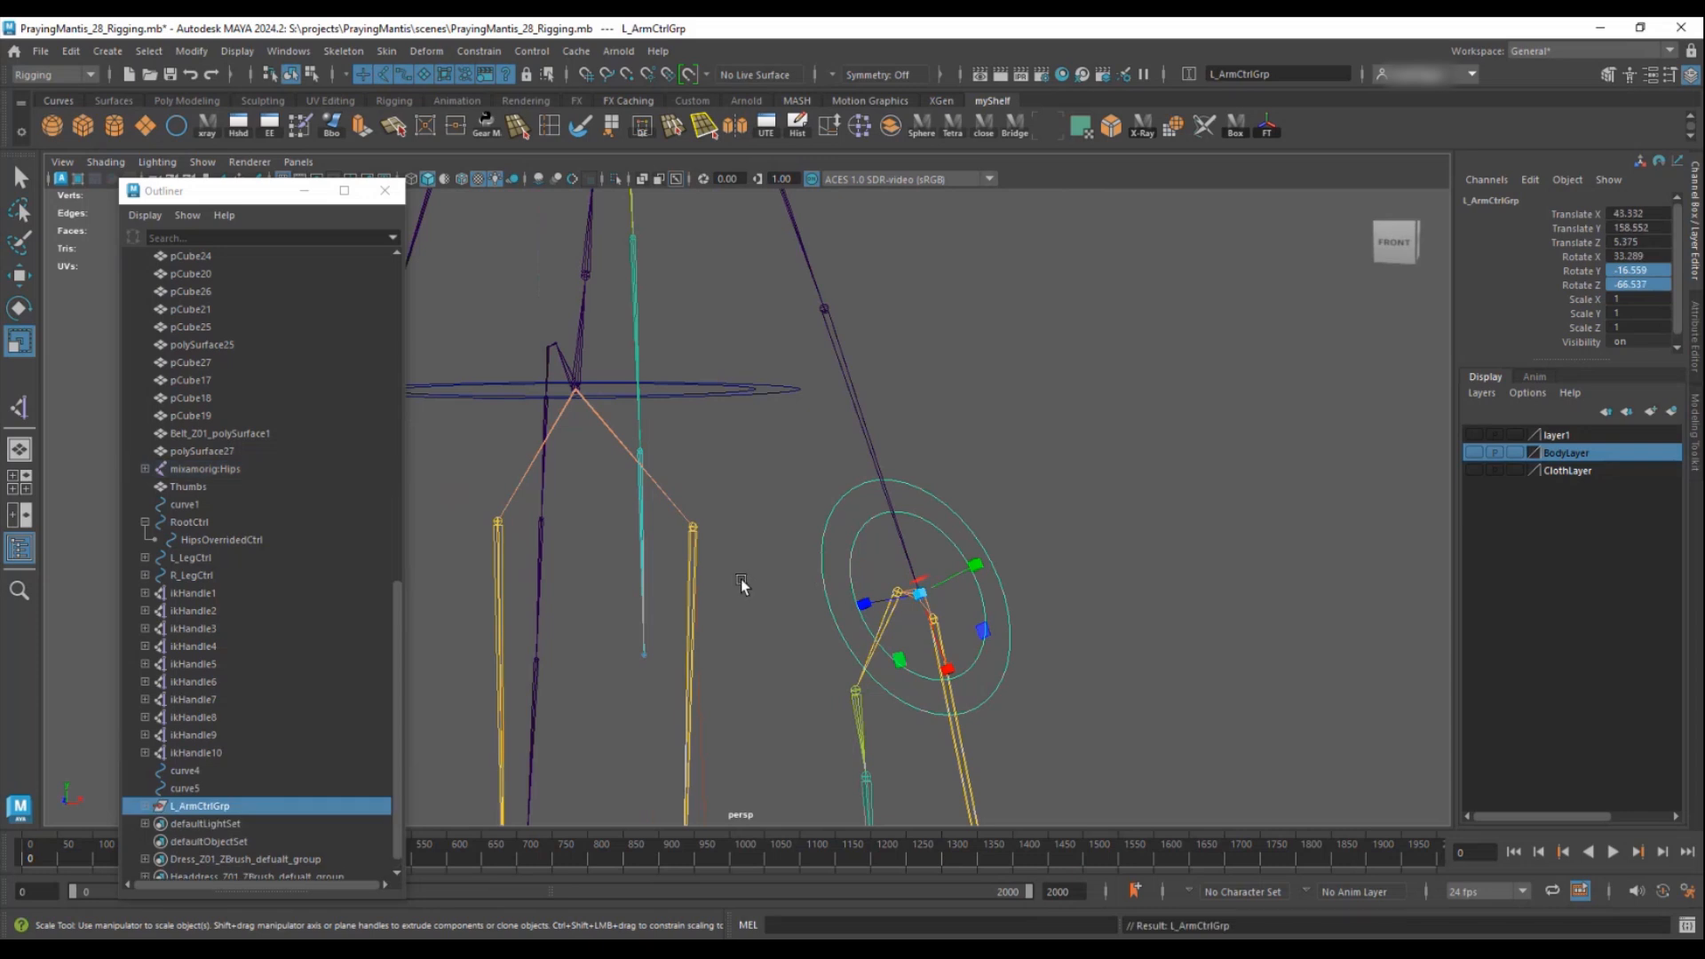
- Duplicate L_ArmCtrlGrp and move the copy onto the wrist of the character's right arm
{"action": "right_click_drag", "start_coordinate": [746, 407], "coordinate": [556, 477], "text": "alt"}
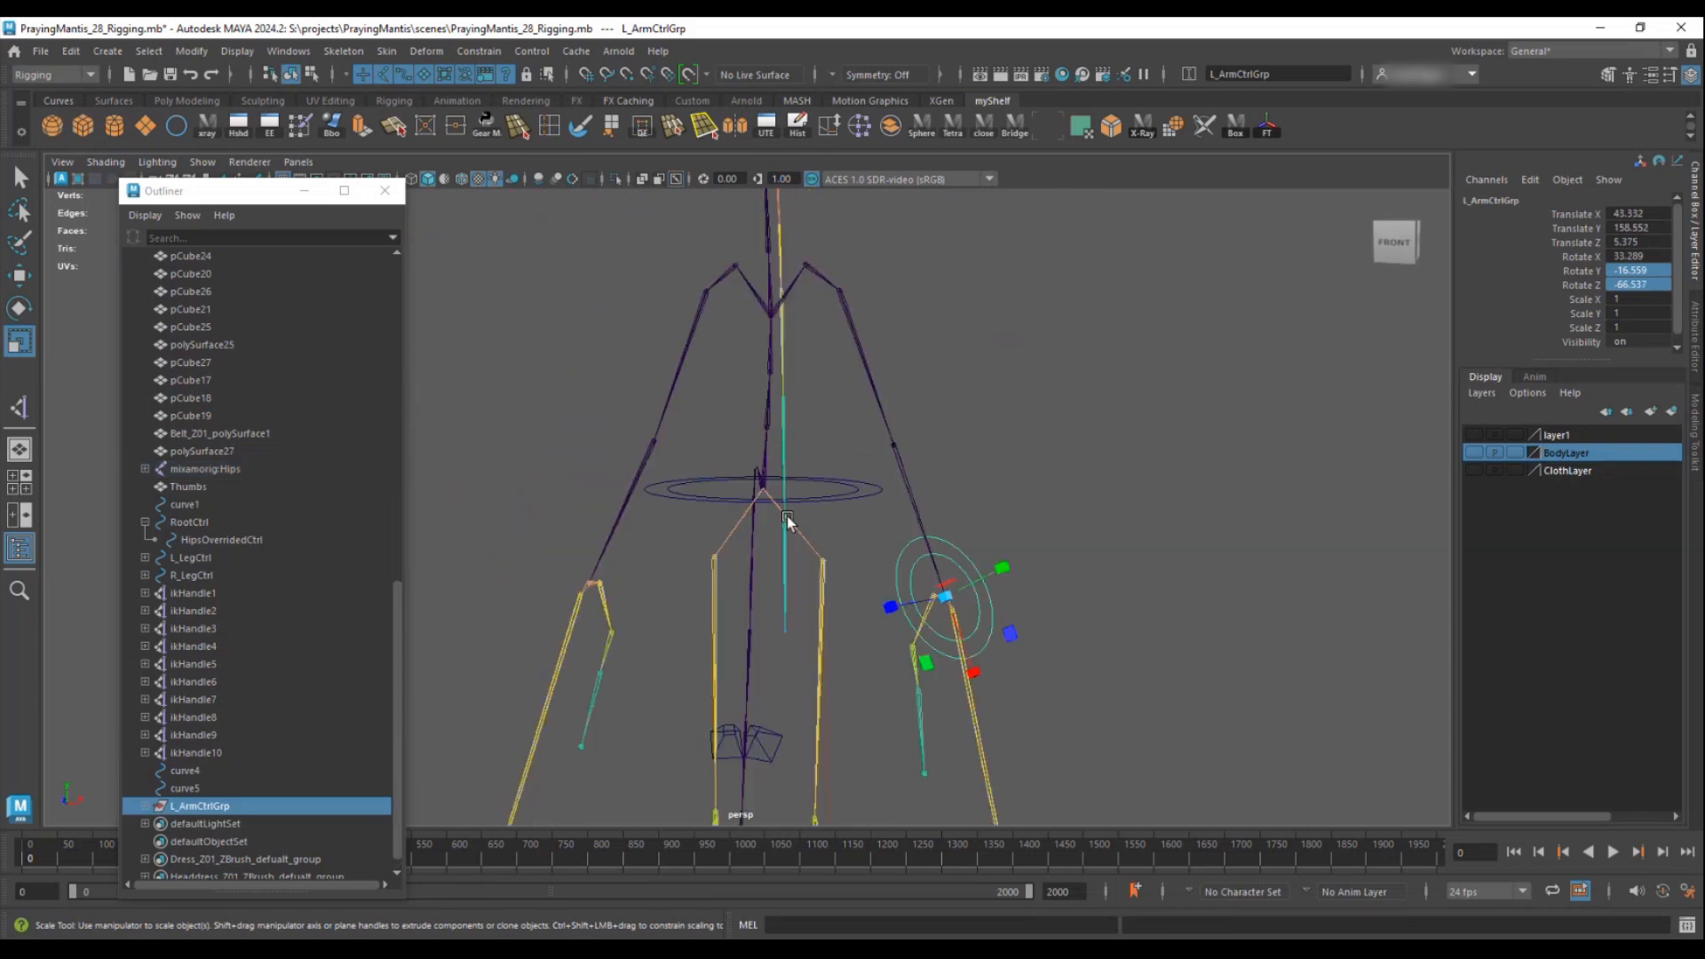
{"action": "left_click", "coordinate": [201, 808]}
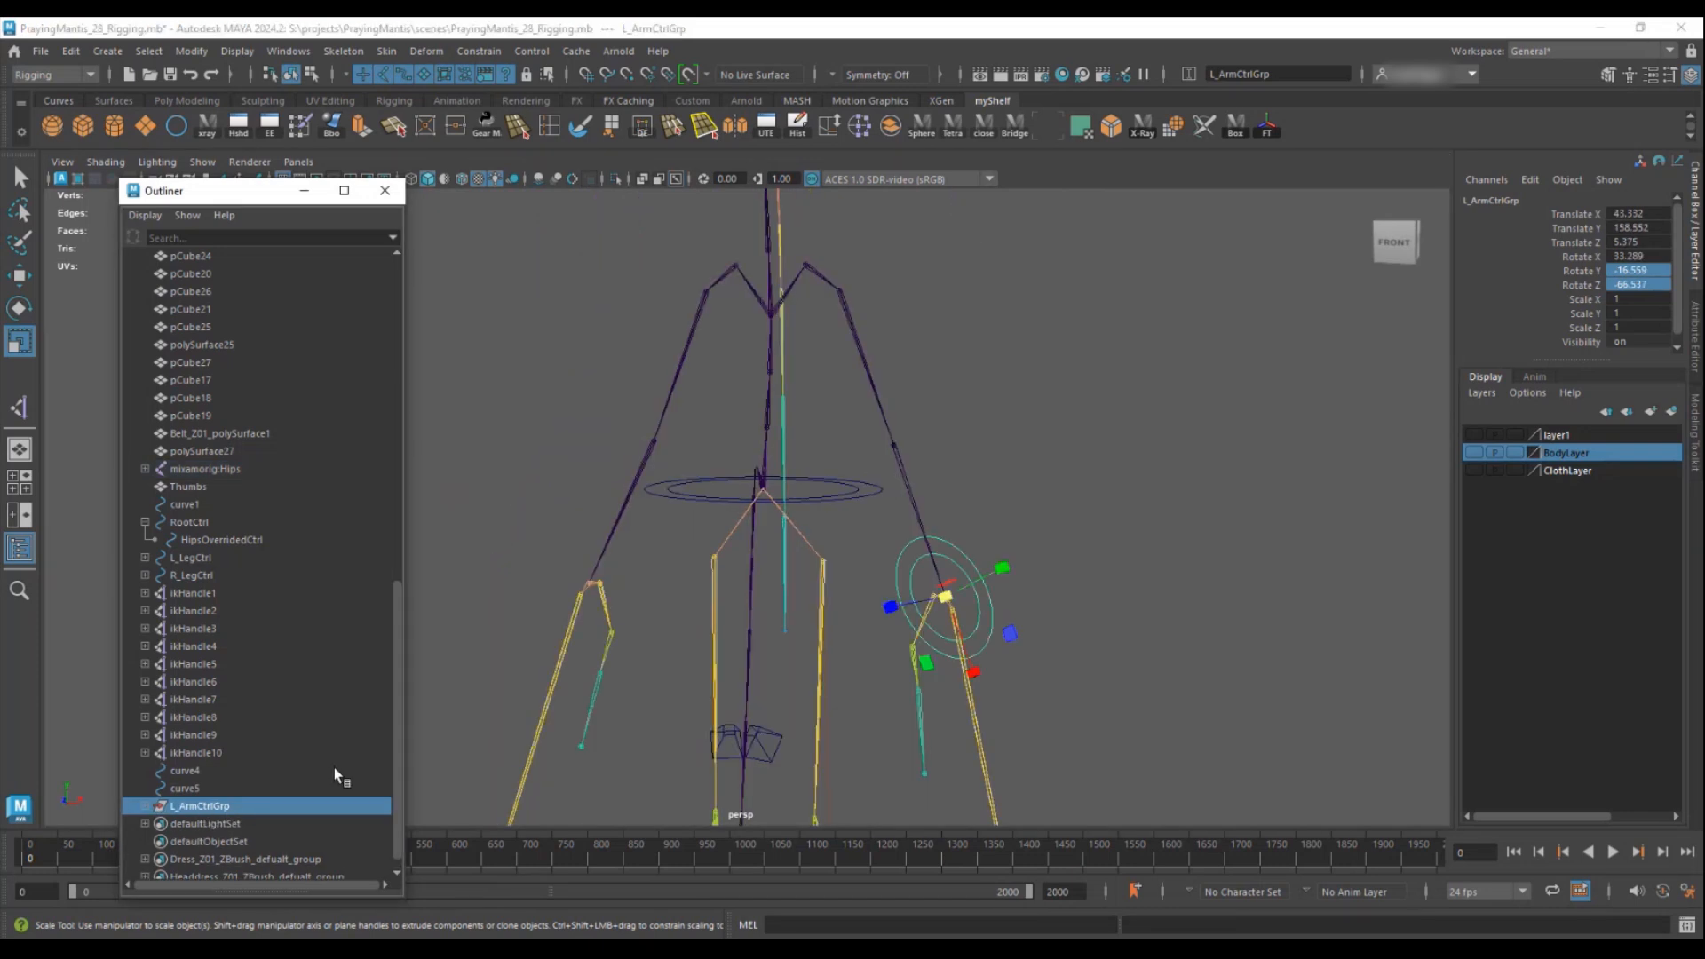
{"action": "key", "text": "ctrl+d"}
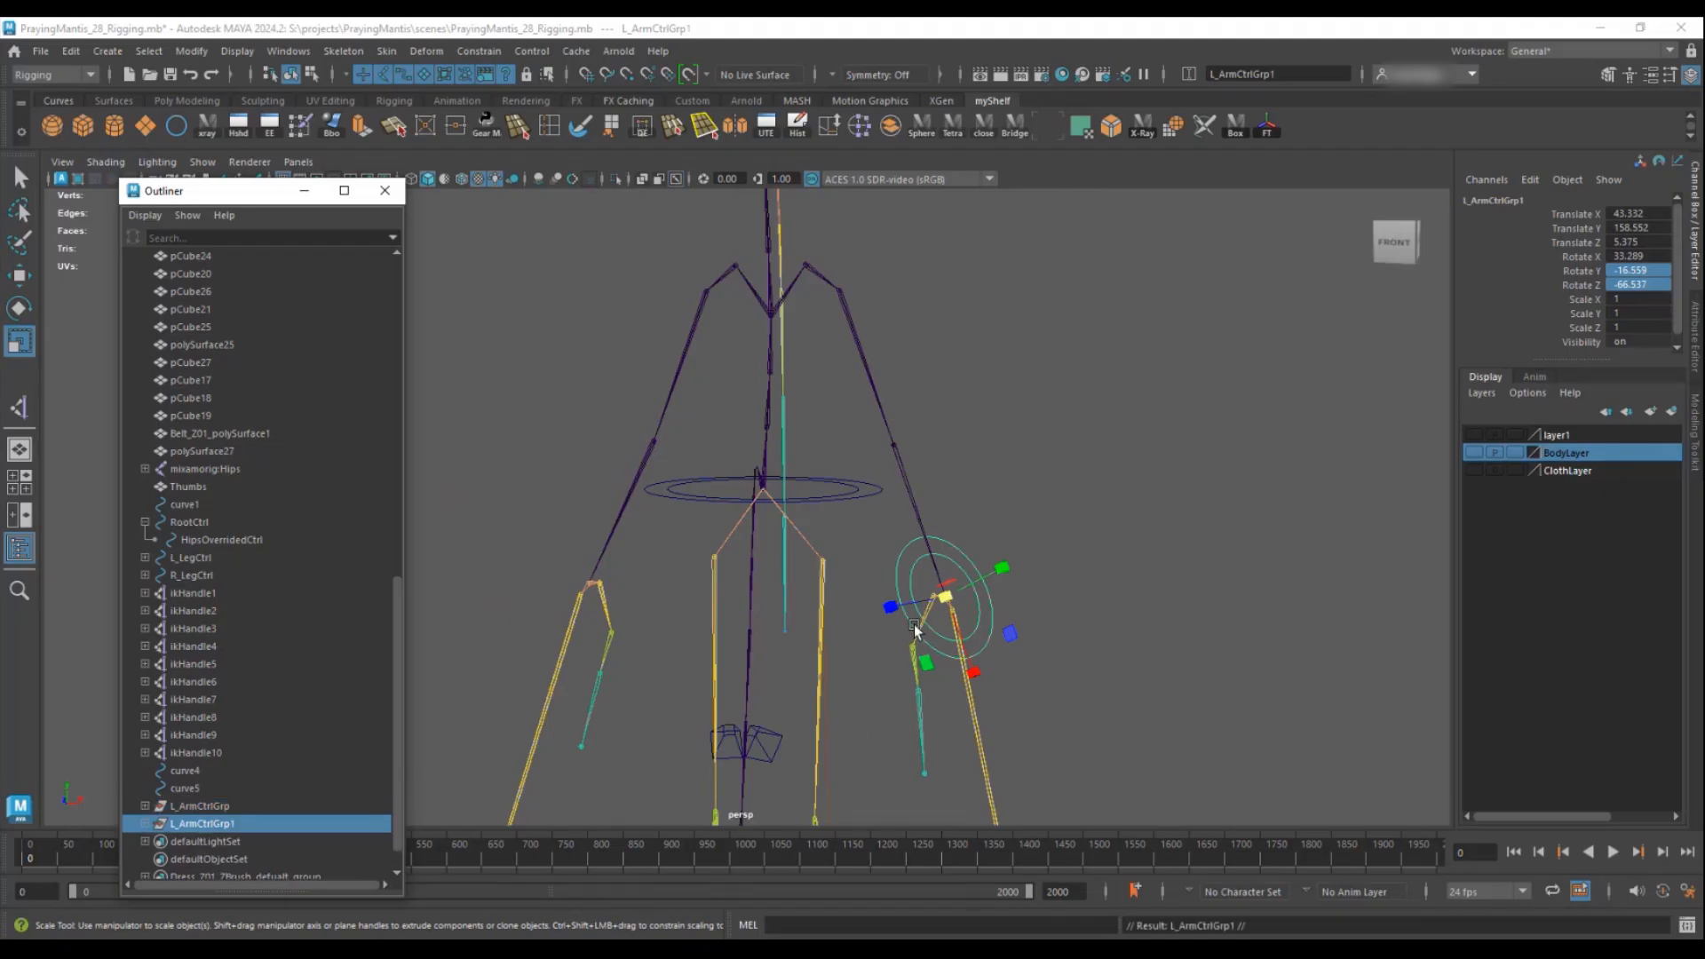
{"action": "key", "text": "w"}
{"action": "left_click_drag", "start_coordinate": [943, 597], "coordinate": [715, 616]}
{"action": "right_click_drag", "start_coordinate": [715, 616], "coordinate": [824, 669], "text": "alt"}
{"action": "middle_click_drag", "start_coordinate": [824, 670], "coordinate": [925, 639], "text": "alt"}
- Align L_ArmCtrlGrp1 to mixamorig:RightForeArm by temporarily parenting it there while setting Rotate X, Y and Z to 0
{"action": "left_click", "coordinate": [636, 469], "text": "shift"}
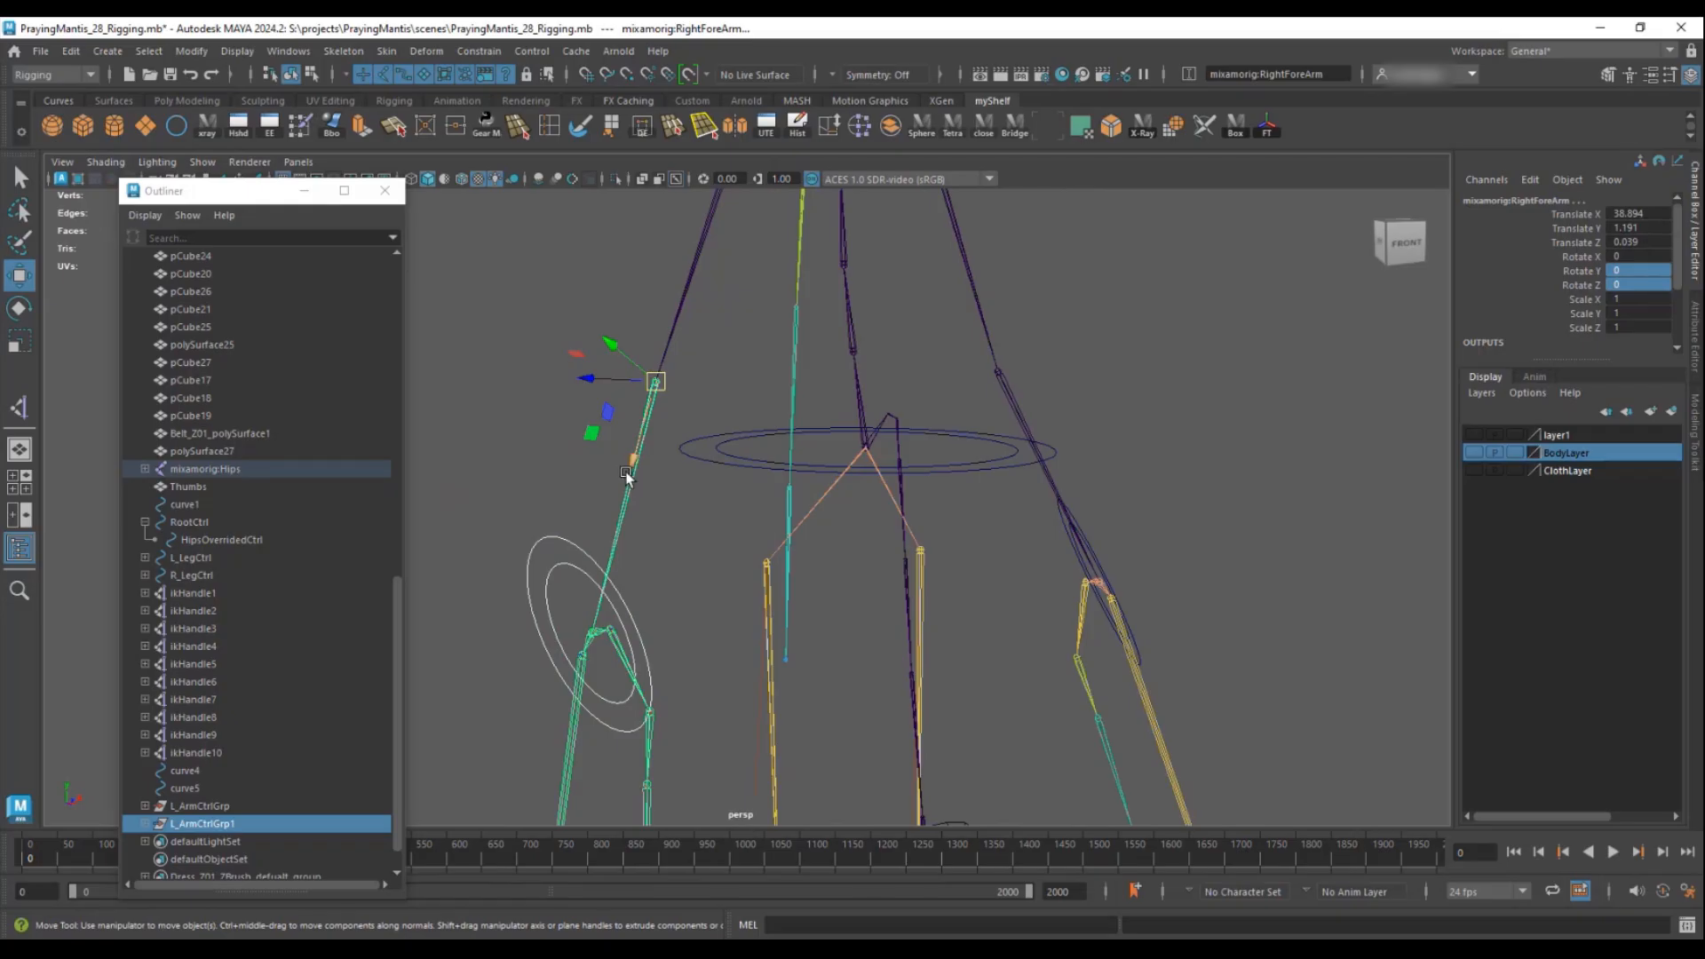
{"action": "key", "text": "p"}
{"action": "left_click_drag", "start_coordinate": [1639, 257], "coordinate": [1643, 277]}
{"action": "type", "text": "0"}
{"action": "key", "text": "Return"}
{"action": "left_click_drag", "start_coordinate": [760, 634], "coordinate": [544, 657], "text": "alt"}
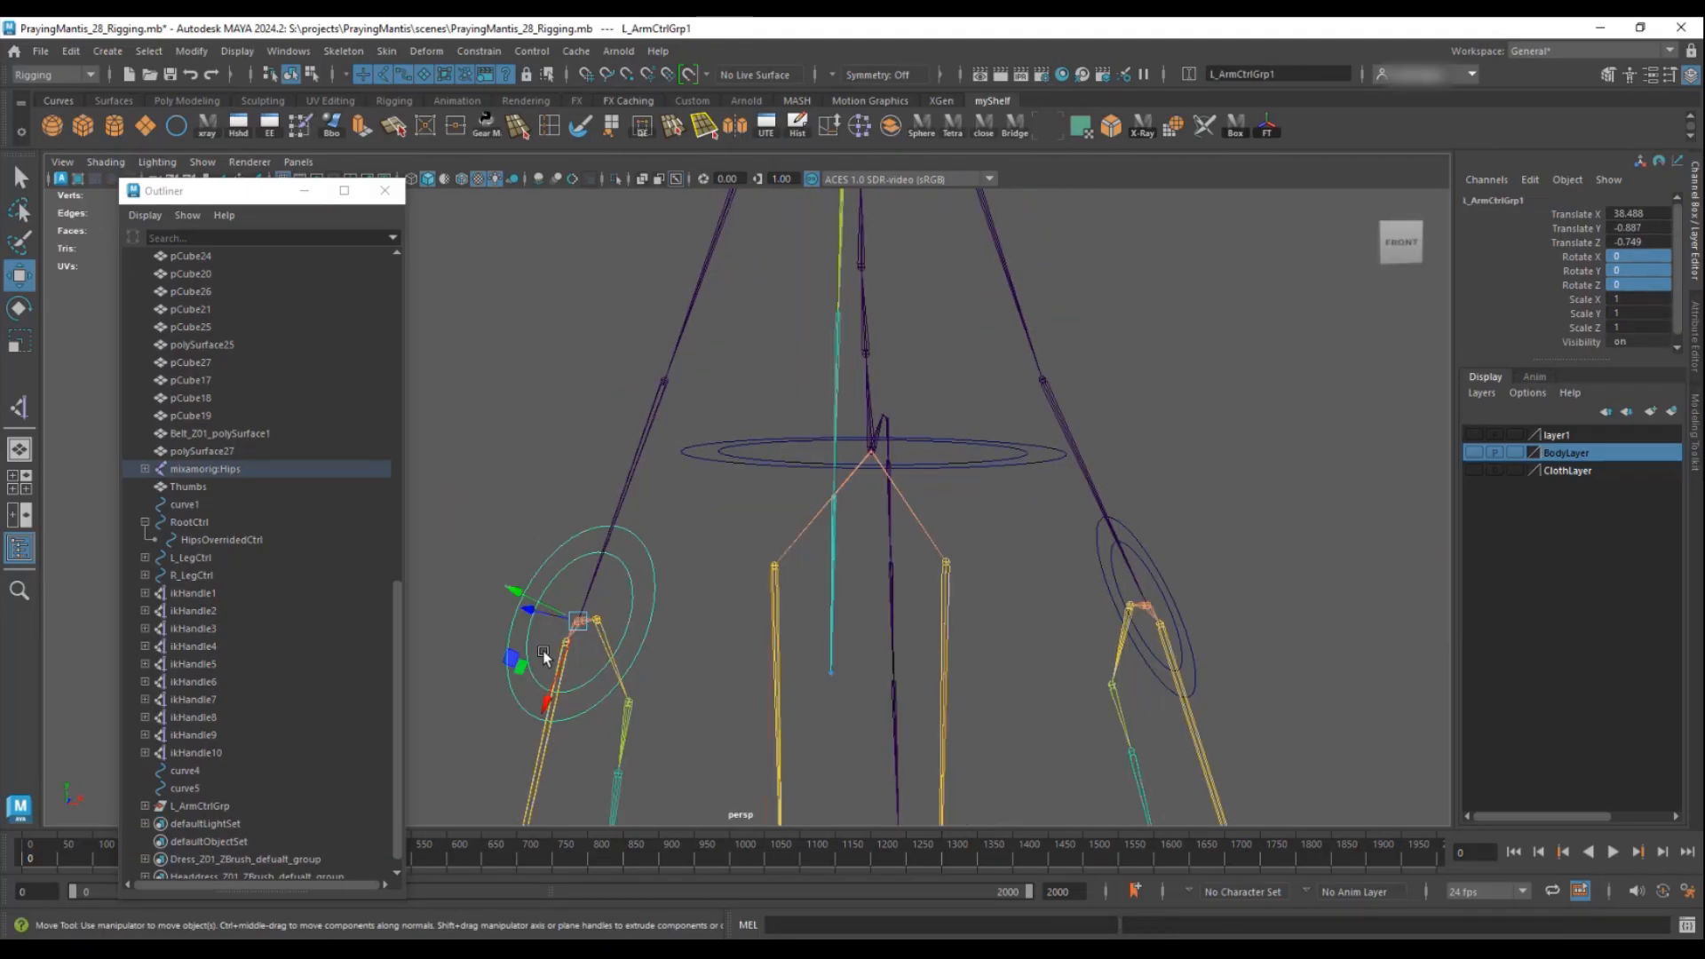
{"action": "key", "text": "shift+p"}
- Rotate the L_ArmCtrl circles of both groups by -90 in Z and freeze their transformations
{"action": "left_click_drag", "start_coordinate": [591, 794], "coordinate": [554, 771], "text": "alt"}
{"action": "left_click", "coordinate": [621, 583]}
{"action": "left_click_drag", "start_coordinate": [631, 640], "coordinate": [689, 549], "text": "alt"}
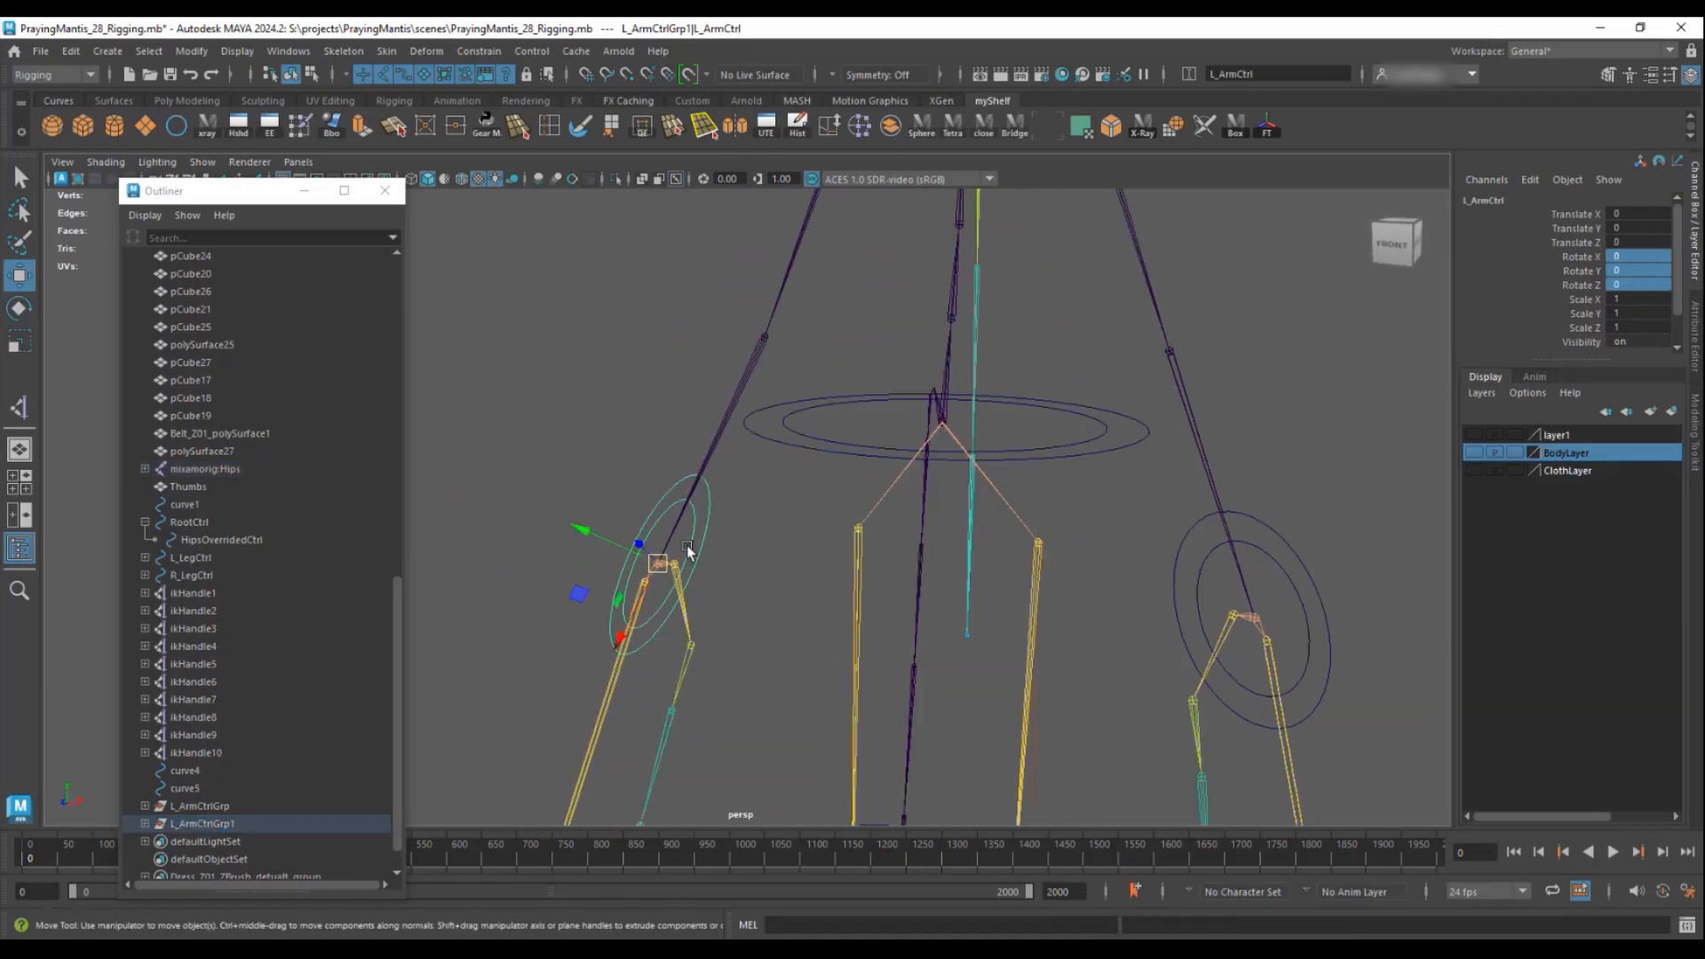
{"action": "left_click", "coordinate": [1266, 523]}
{"action": "key", "text": "e"}
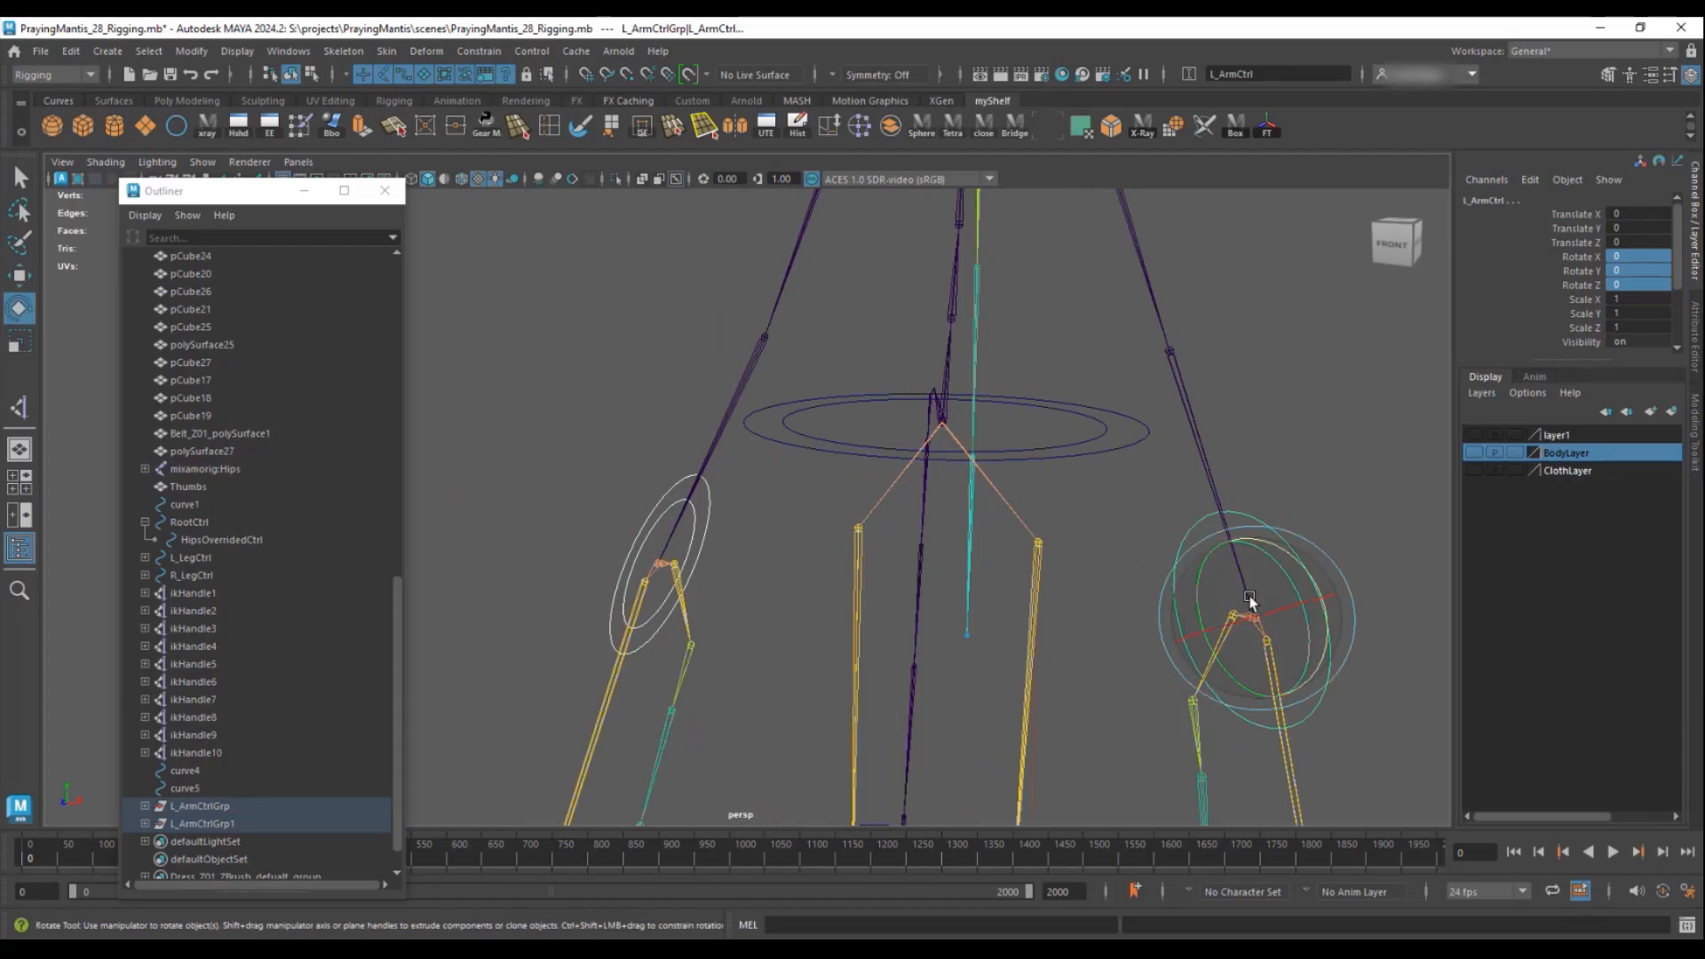
{"action": "left_click_drag", "start_coordinate": [1294, 569], "coordinate": [1341, 671]}
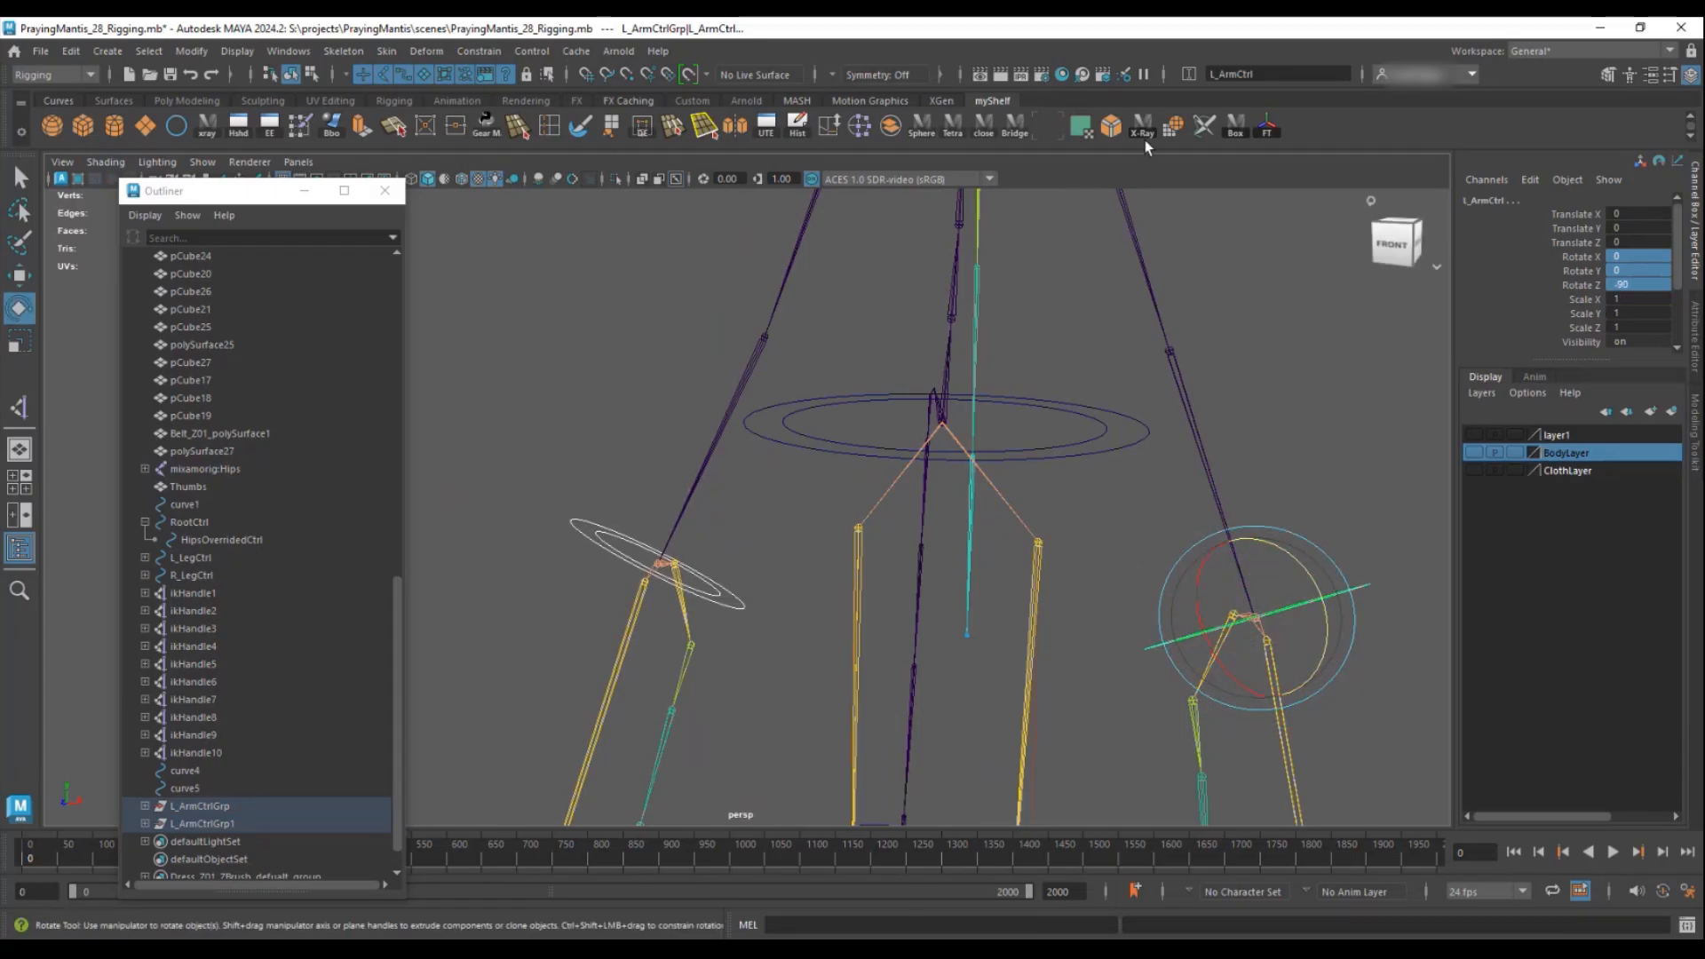
{"action": "left_click", "coordinate": [1268, 127]}
- Examine the orientation and channel values of L_ArmCtrlGrp and of the arm and hand controls at both wrists
{"action": "left_click_drag", "start_coordinate": [1181, 457], "coordinate": [1035, 441], "text": "alt"}
{"action": "left_click", "coordinate": [190, 808]}
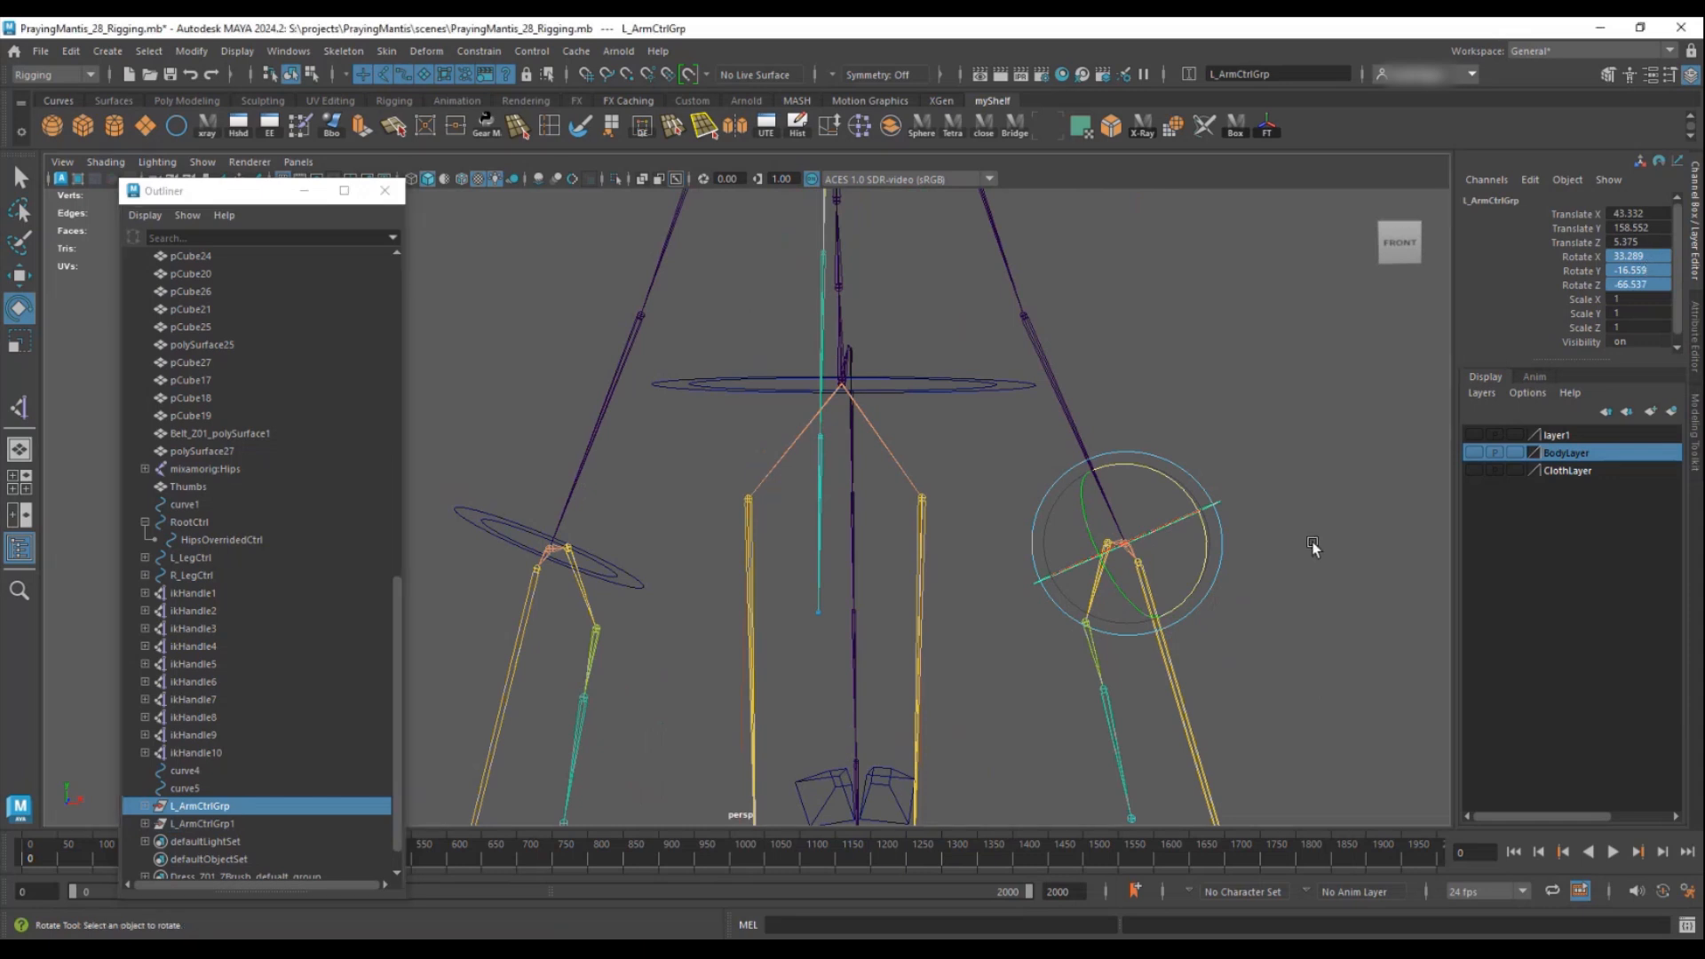
{"action": "left_click_drag", "start_coordinate": [1313, 545], "coordinate": [1164, 524], "text": "alt"}
{"action": "left_click", "coordinate": [1164, 524]}
{"action": "left_click", "coordinate": [193, 807]}
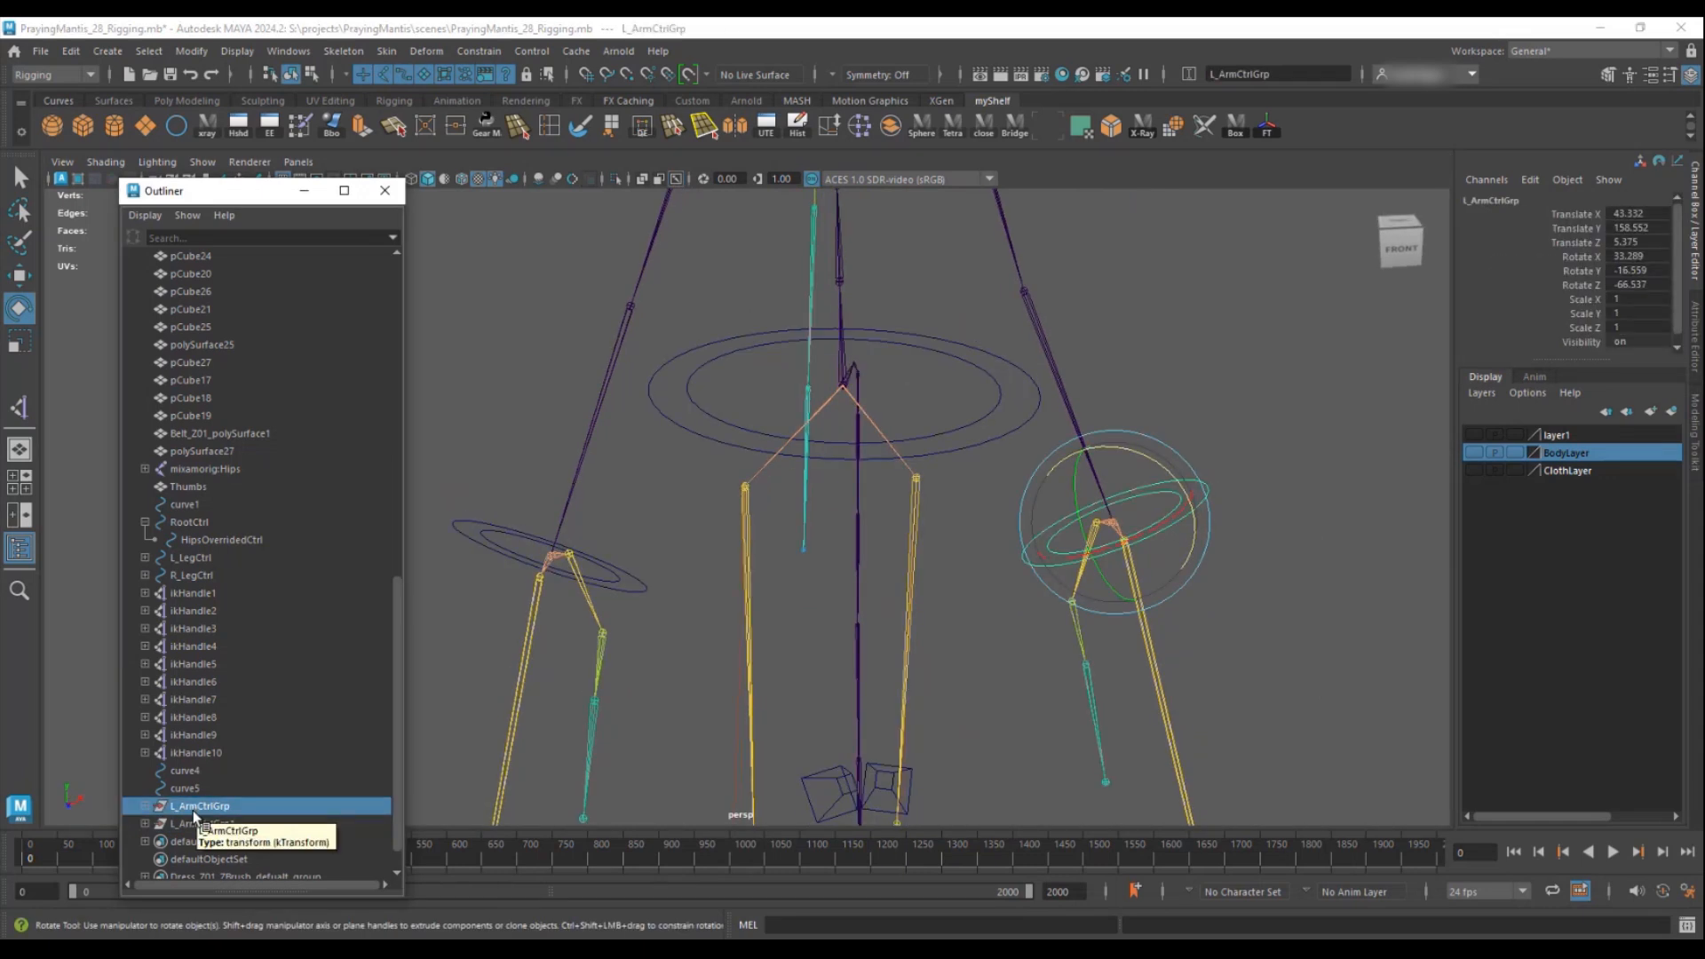
{"action": "left_click_drag", "start_coordinate": [1244, 451], "coordinate": [1048, 461], "text": "alt"}
{"action": "left_click", "coordinate": [530, 488]}
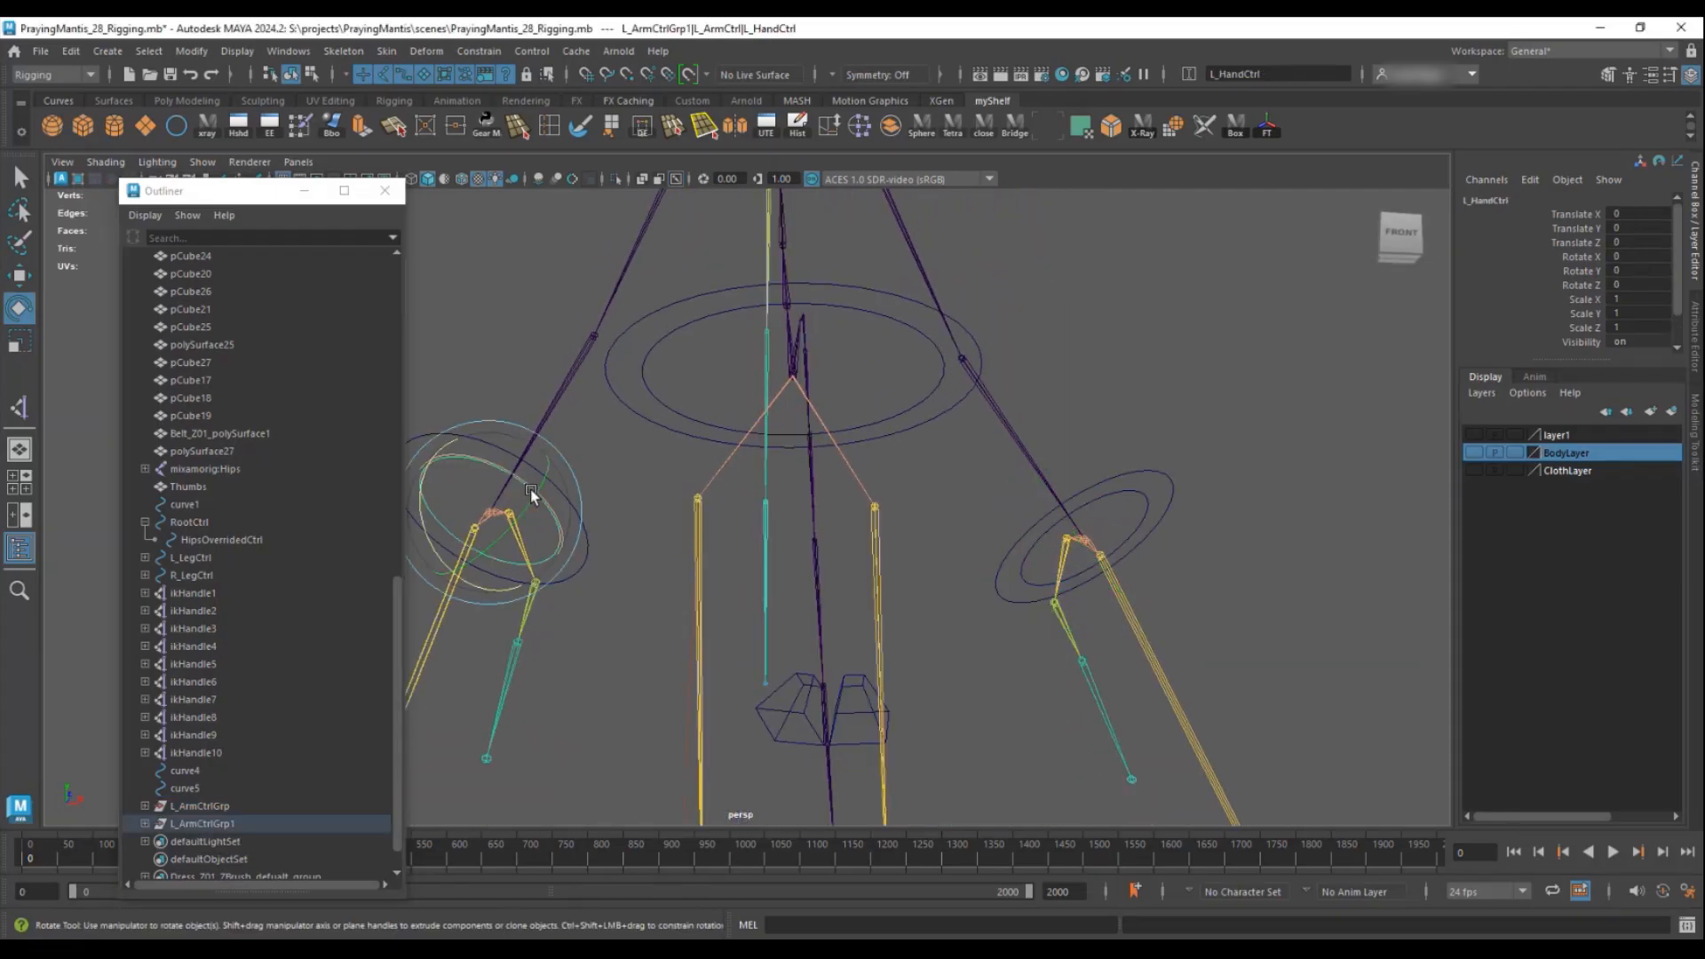
{"action": "left_click", "coordinate": [591, 538]}
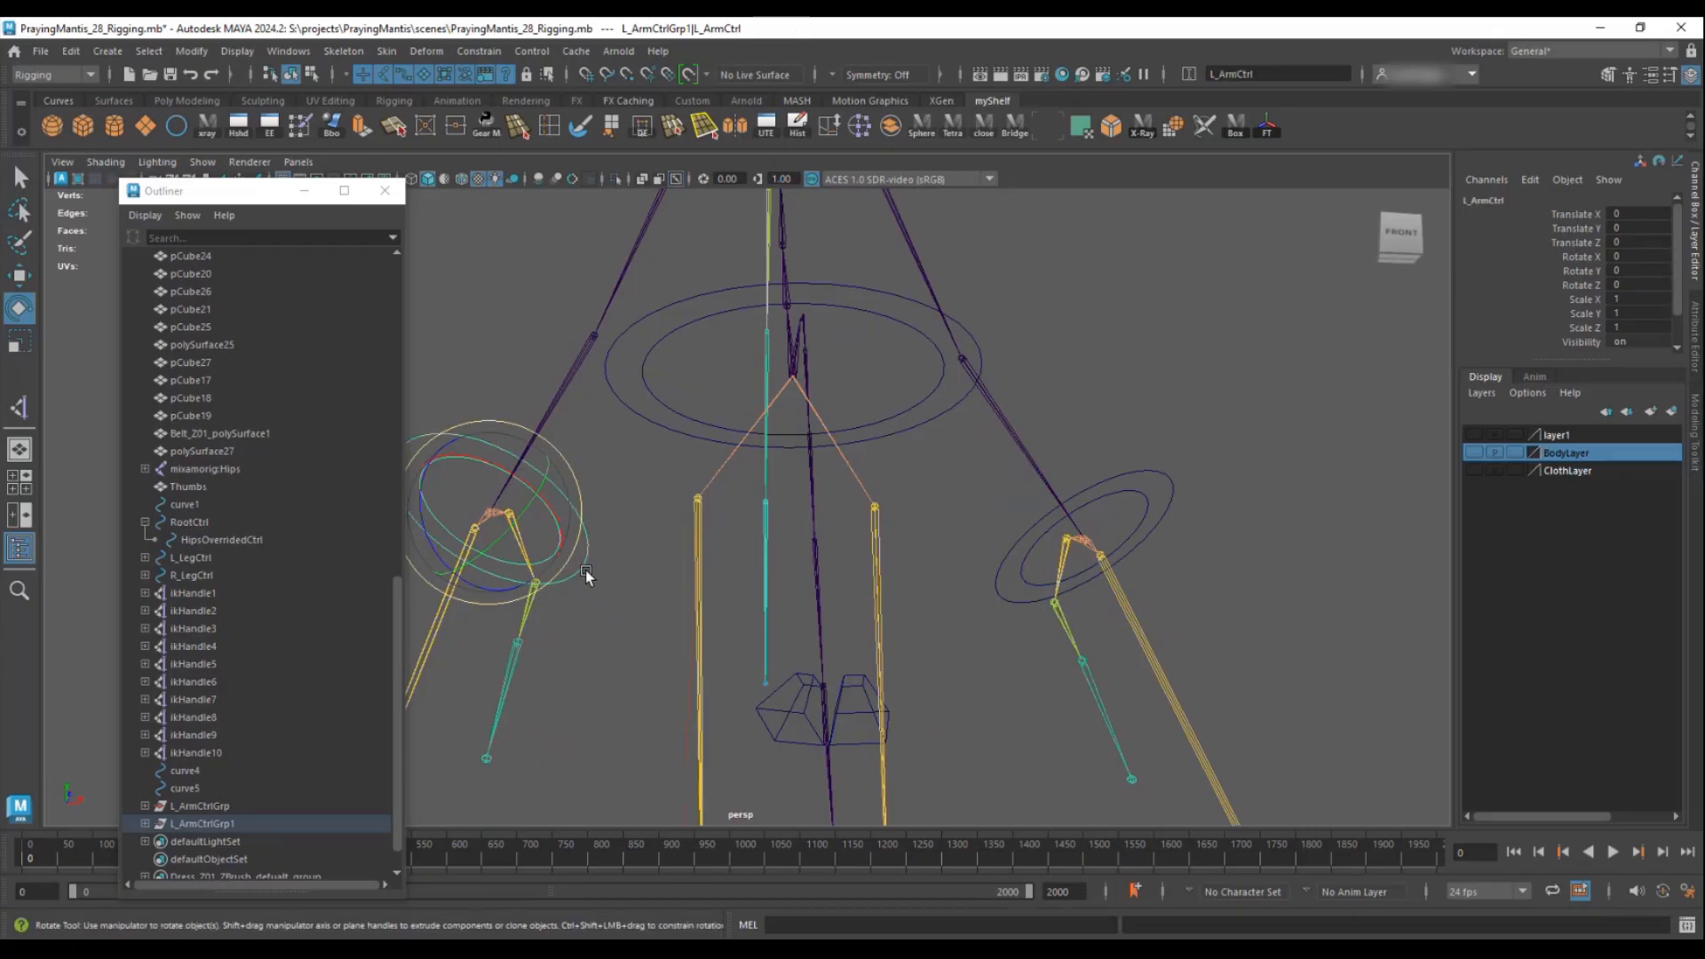
{"action": "middle_click_drag", "start_coordinate": [594, 563], "coordinate": [898, 572], "text": "alt"}
{"action": "left_click_drag", "start_coordinate": [901, 565], "coordinate": [879, 588], "text": "alt"}
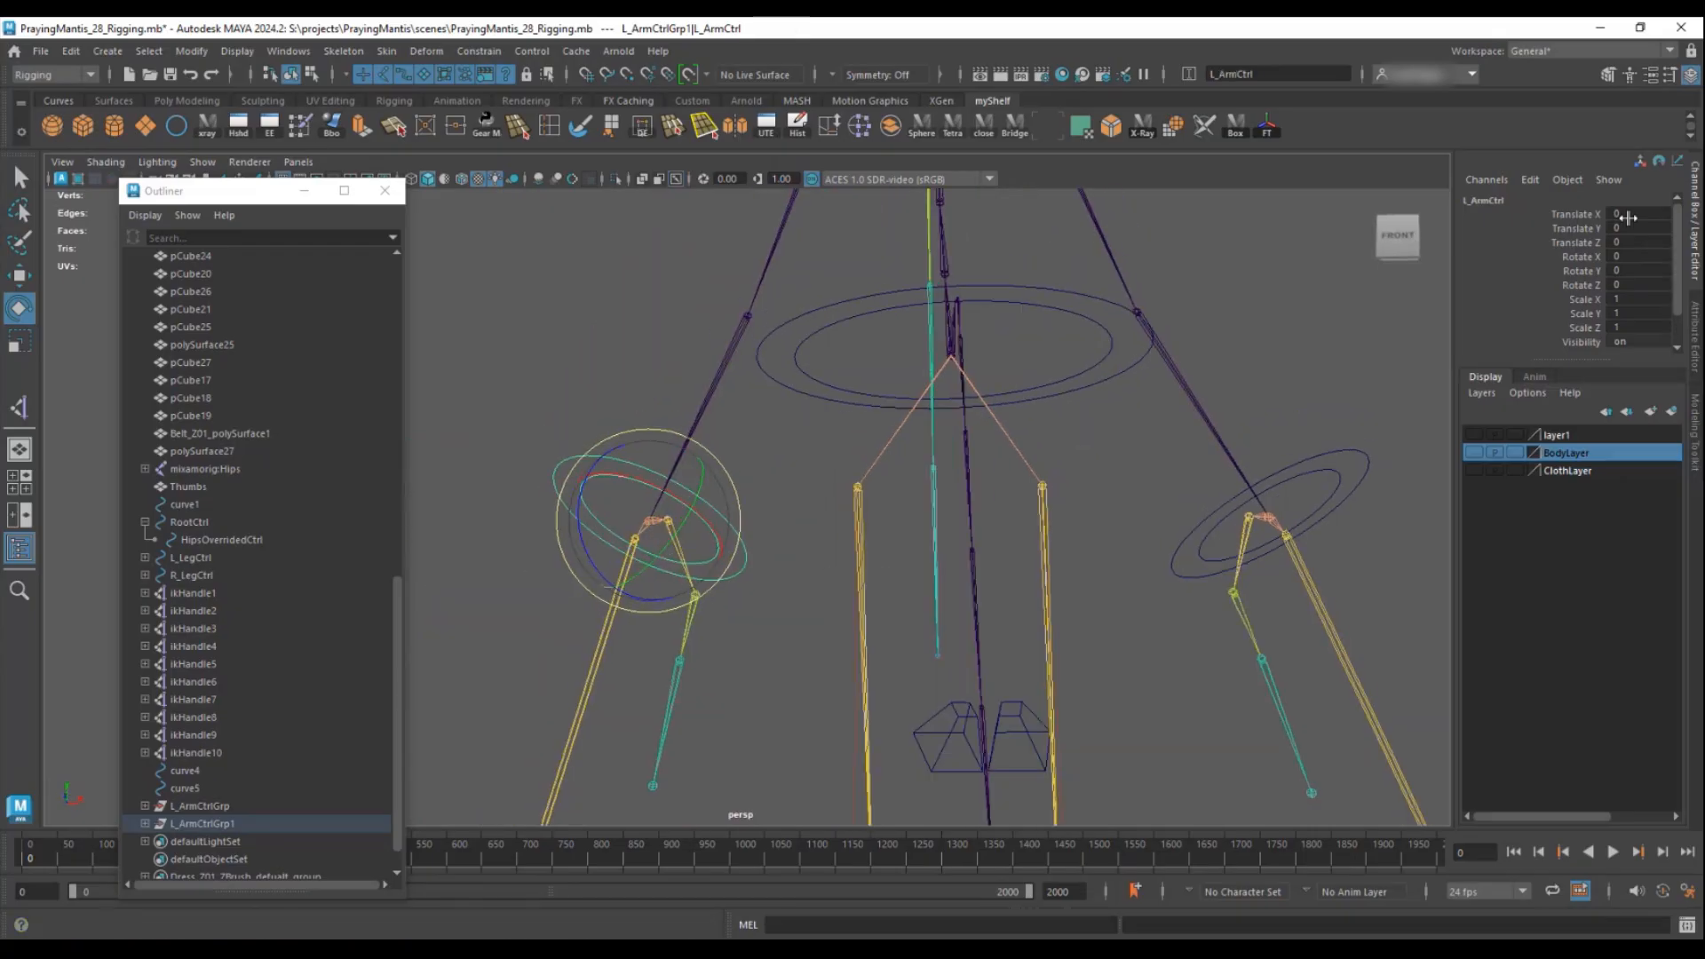
{"action": "left_click_drag", "start_coordinate": [746, 484], "coordinate": [728, 524], "text": "alt"}
{"action": "scroll", "coordinate": [729, 524], "scroll_direction": "up", "scroll_amount": 3}
{"action": "middle_click_drag", "start_coordinate": [728, 524], "coordinate": [711, 409], "text": "alt"}
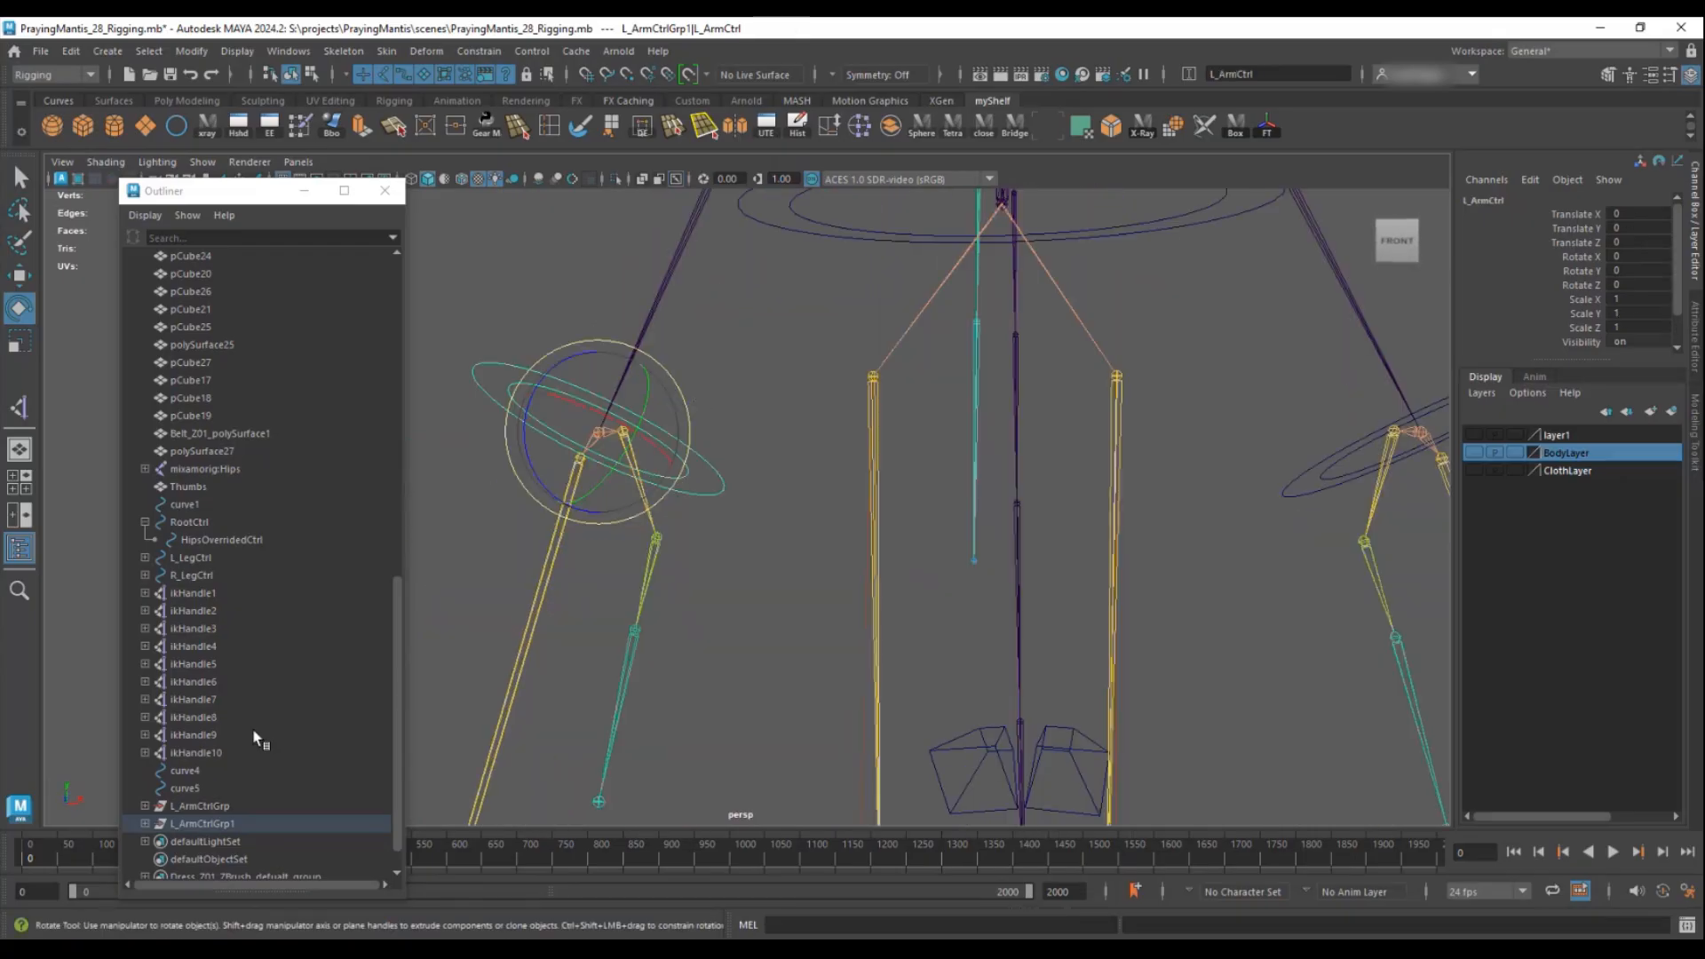
- Rename the duplicated group L_ArmCtrlGrp1 to R_ArmCtrlGrp
{"action": "double_click", "coordinate": [183, 823]}
{"action": "key", "text": "Home"}
{"action": "key", "text": "Delete"}
{"action": "type", "text": "R"}
{"action": "left_click", "coordinate": [262, 828]}
{"action": "key", "text": "BackSpace"}
{"action": "key", "text": "Return"}
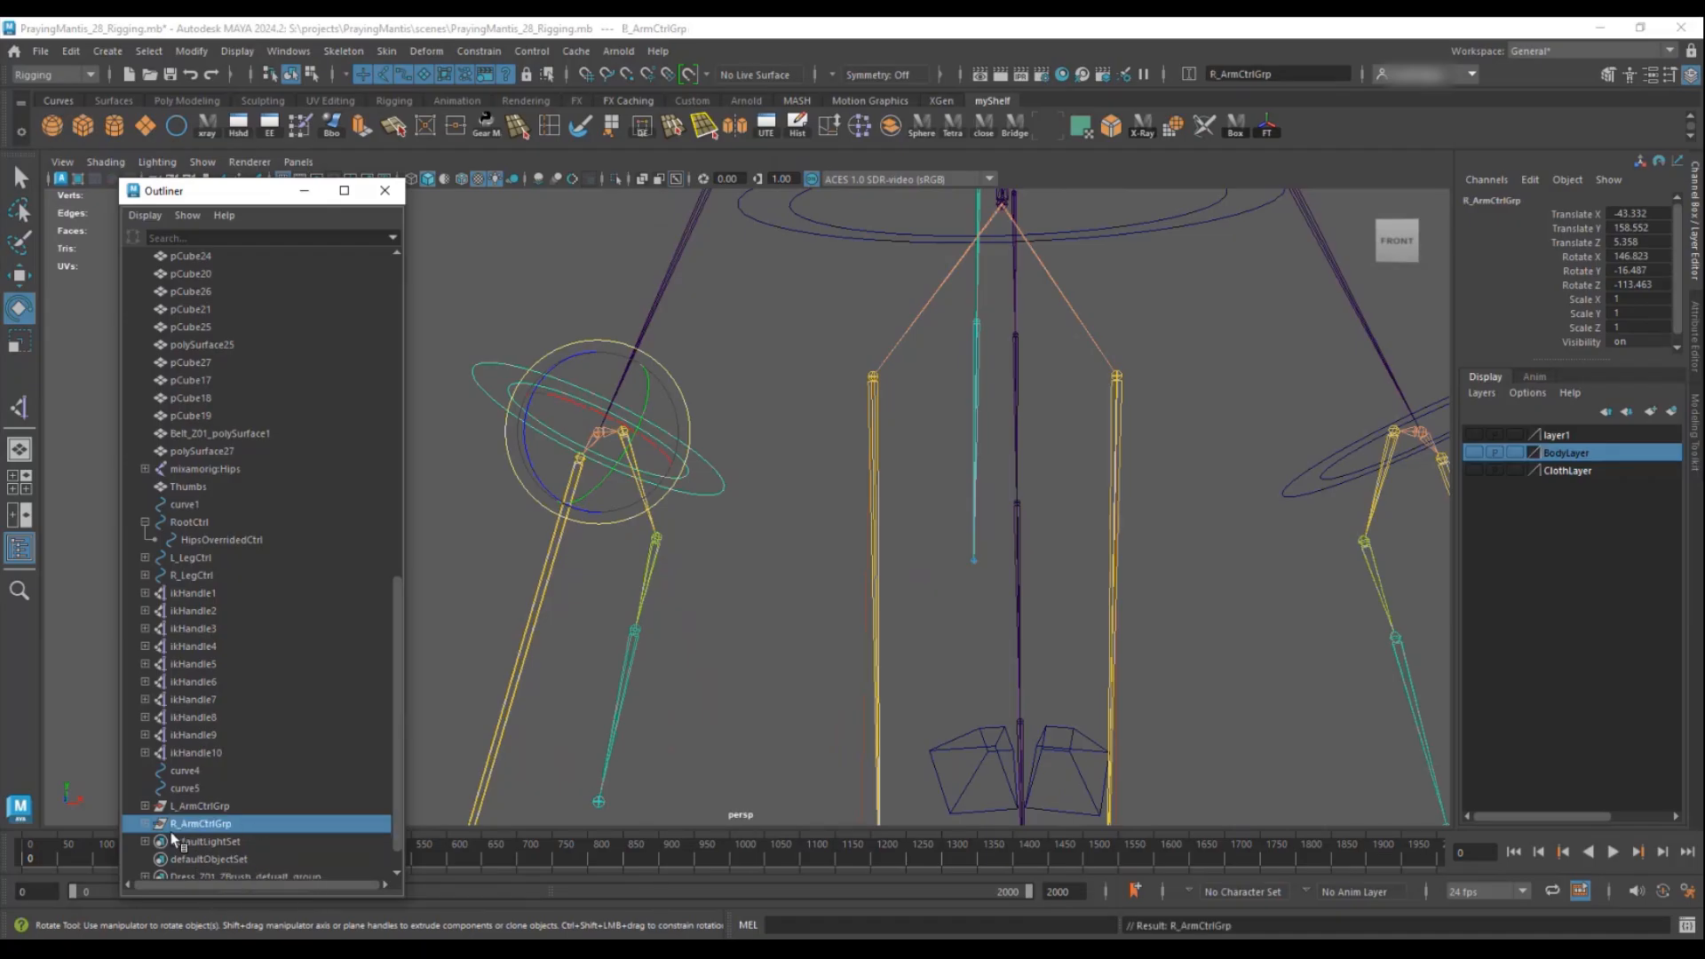
- Rename the arm control inside R_ArmCtrlGrp to R_ArmCtrl
{"action": "left_click", "coordinate": [147, 825]}
{"action": "scroll", "coordinate": [171, 828], "scroll_direction": "down", "scroll_amount": 1}
{"action": "left_click", "coordinate": [155, 788]}
{"action": "double_click", "coordinate": [194, 789]}
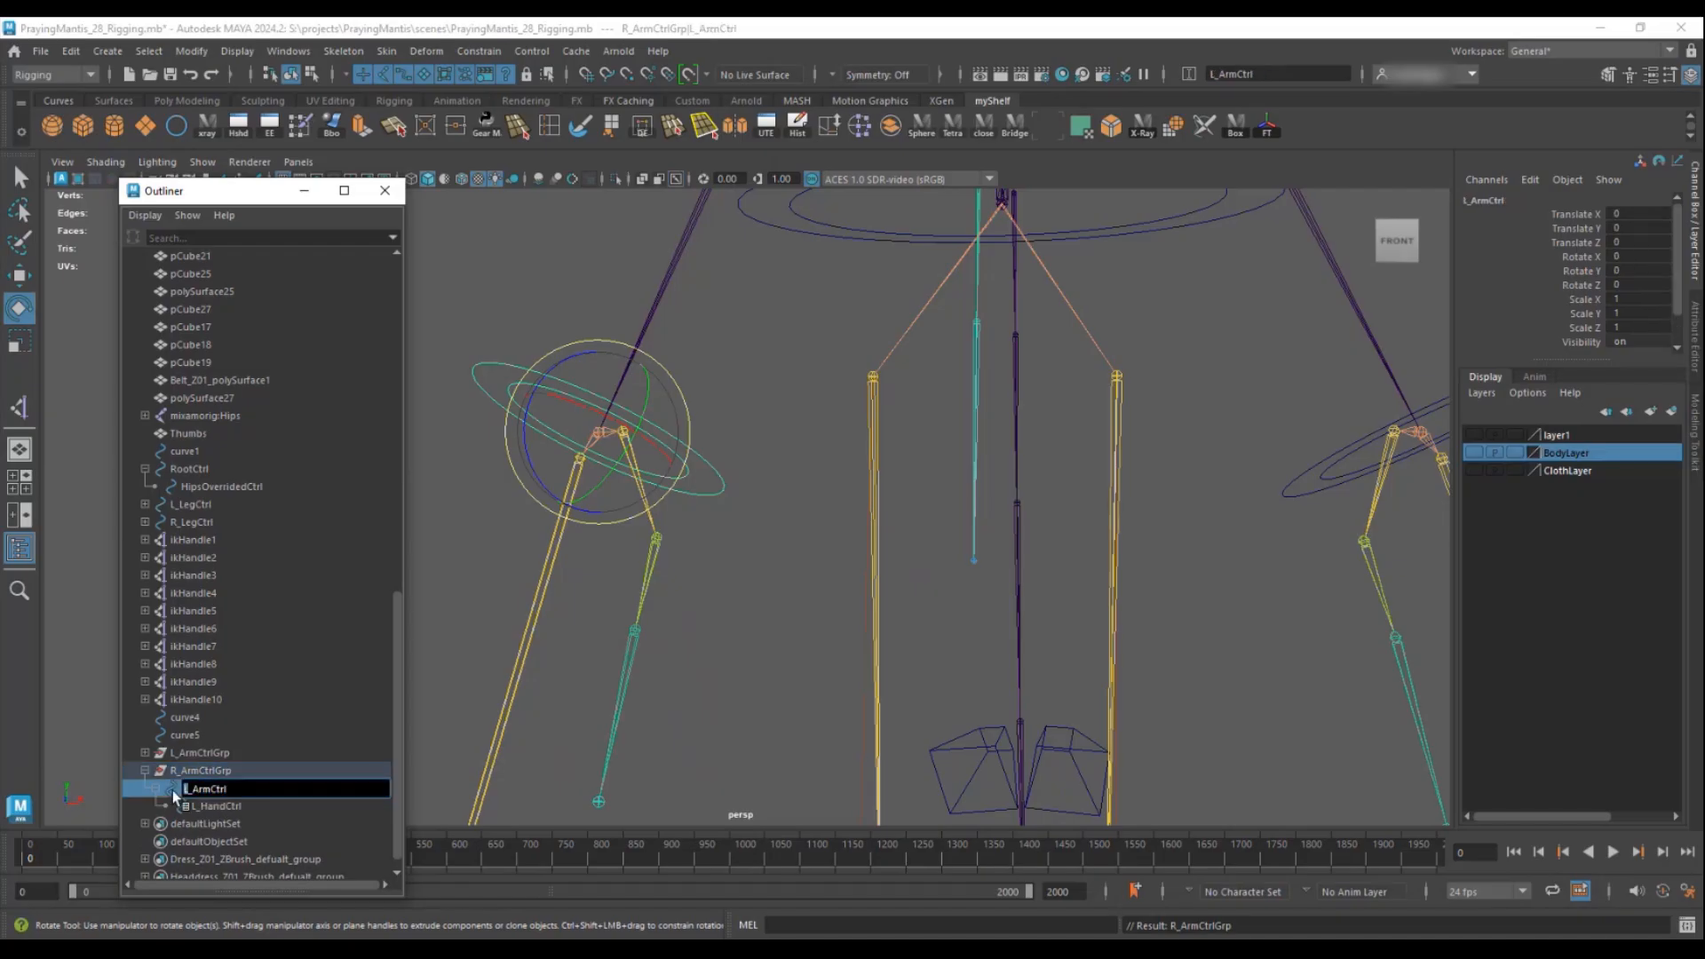
{"action": "key", "text": "Delete"}
{"action": "type", "text": "R"}
{"action": "key", "text": "Return"}
- Rename the hand control under R_ArmCtrl to R_HandCtrl and clear the selection
{"action": "double_click", "coordinate": [213, 807]}
{"action": "key", "text": "Home"}
{"action": "key", "text": "Delete"}
{"action": "type", "text": "R"}
{"action": "key", "text": "Return"}
{"action": "scroll", "coordinate": [749, 499], "scroll_direction": "down", "scroll_amount": 4}
{"action": "left_click_drag", "start_coordinate": [781, 502], "coordinate": [828, 520], "text": "alt"}
{"action": "left_click", "coordinate": [1074, 497]}
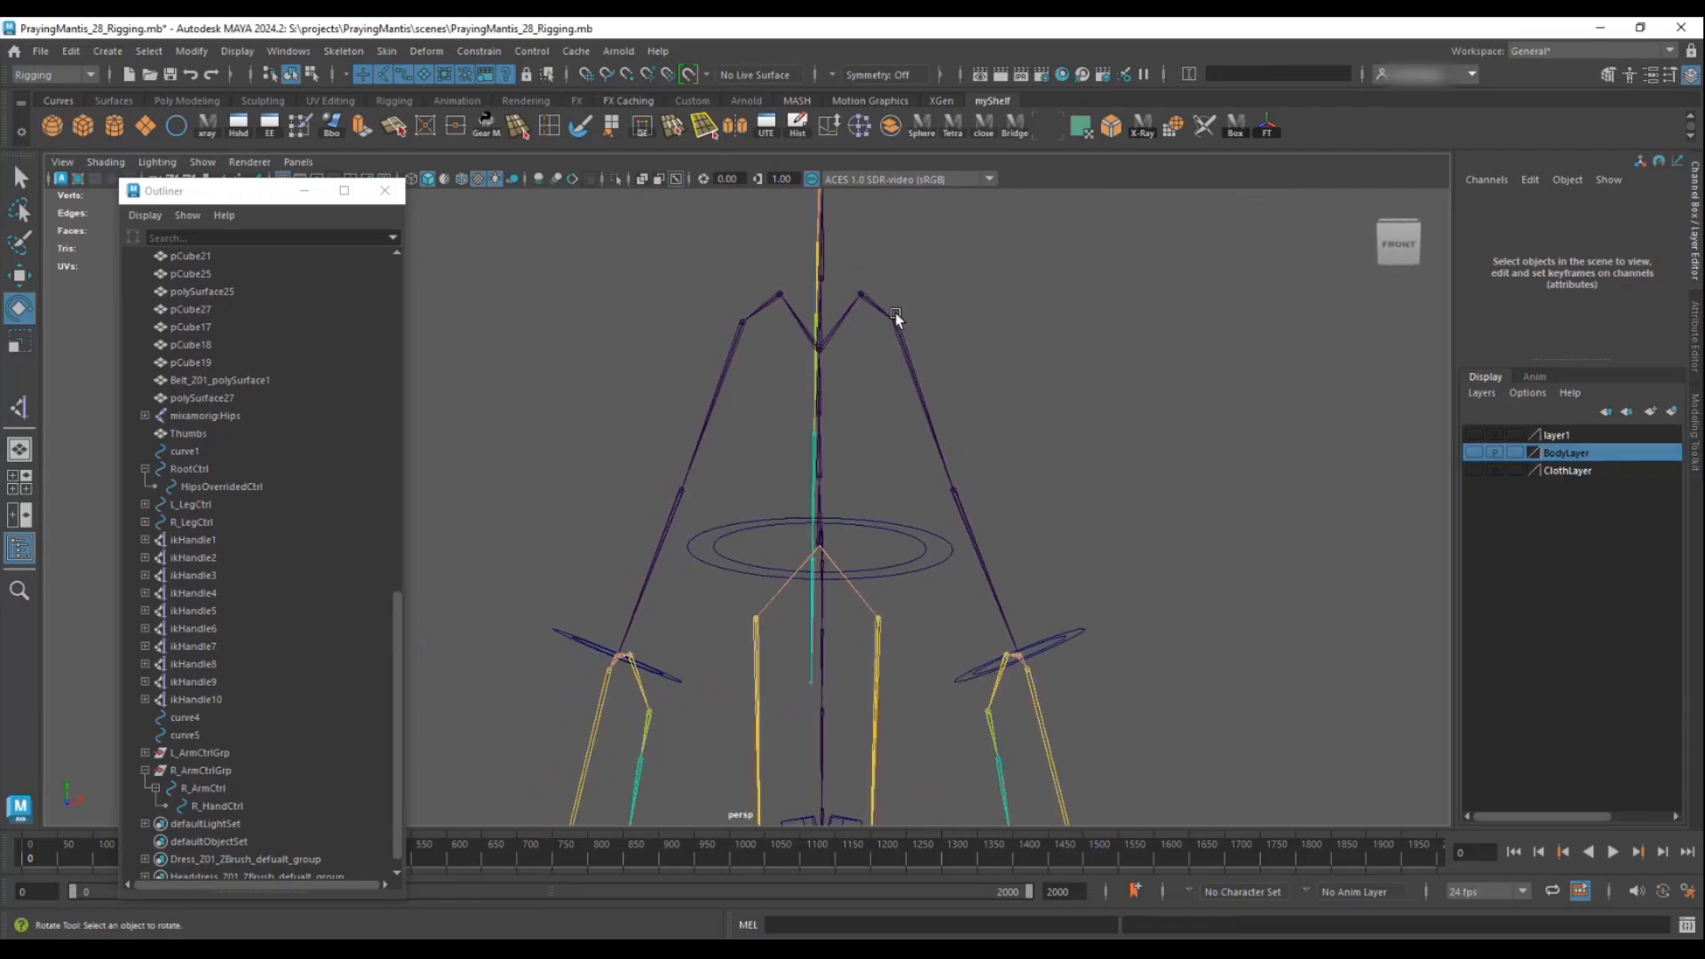
- Examine the mixamorig:LeftShoulder and mixamorig:LeftArm joints at the top of the left arm chain
{"action": "left_click", "coordinate": [858, 290]}
{"action": "scroll", "coordinate": [834, 473], "scroll_direction": "down", "scroll_amount": 3}
{"action": "scroll", "coordinate": [923, 444], "scroll_direction": "up", "scroll_amount": 8}
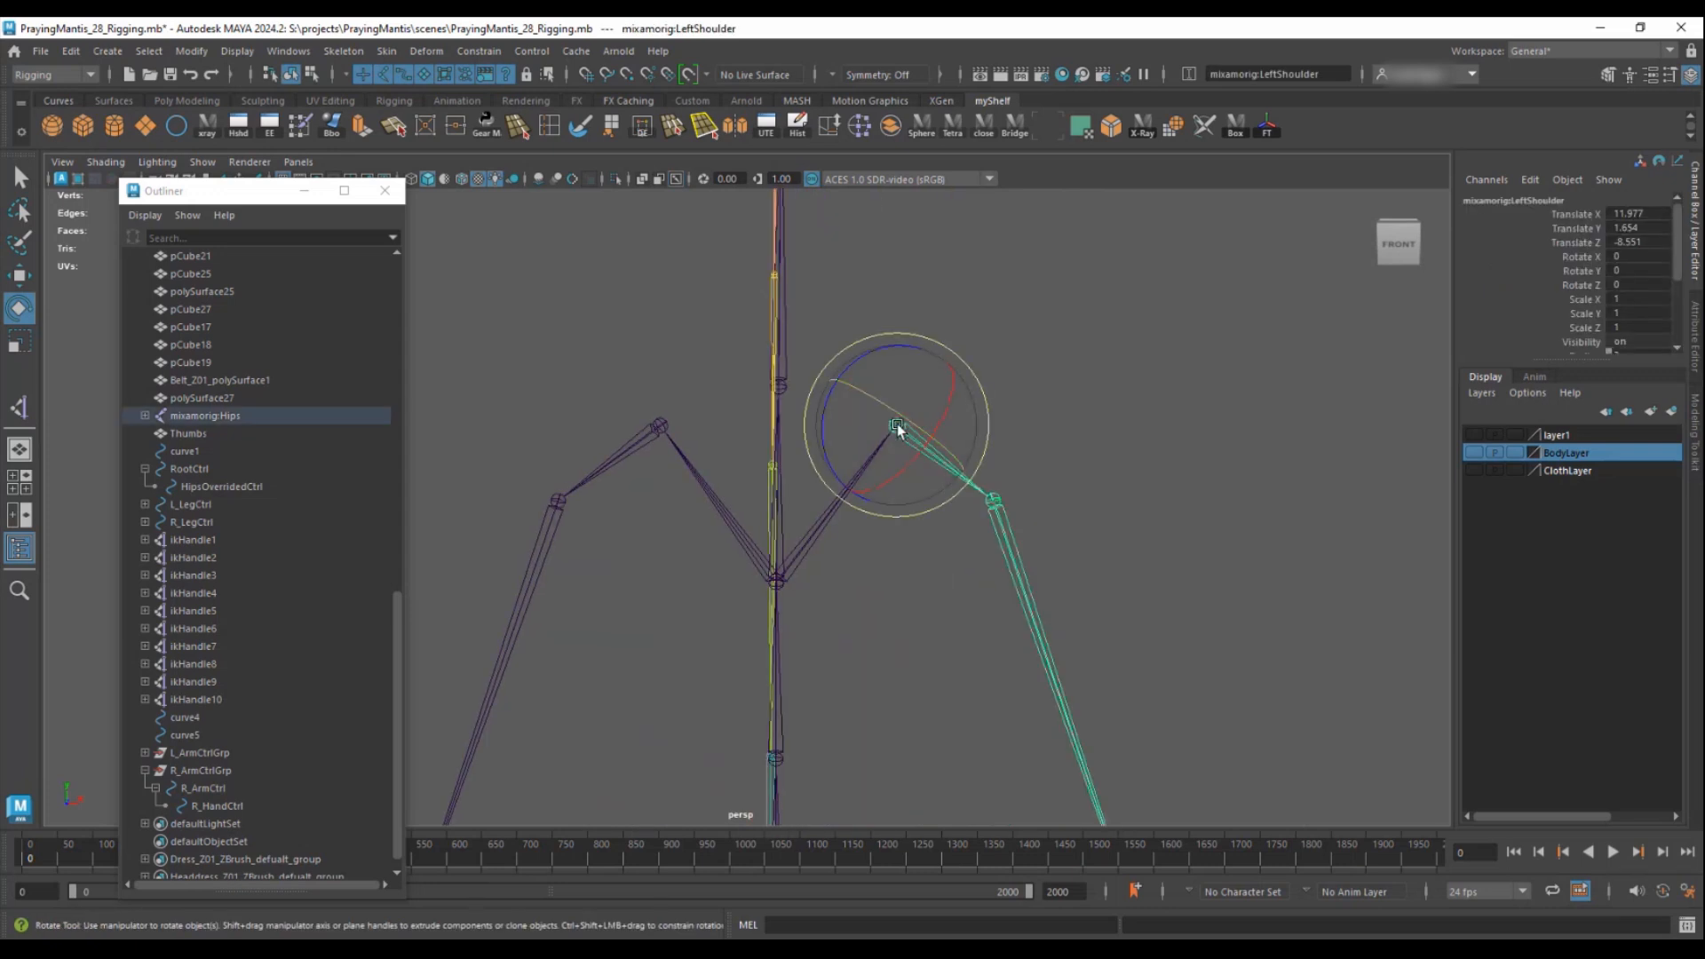
{"action": "left_click", "coordinate": [1008, 529]}
{"action": "left_click", "coordinate": [910, 437]}
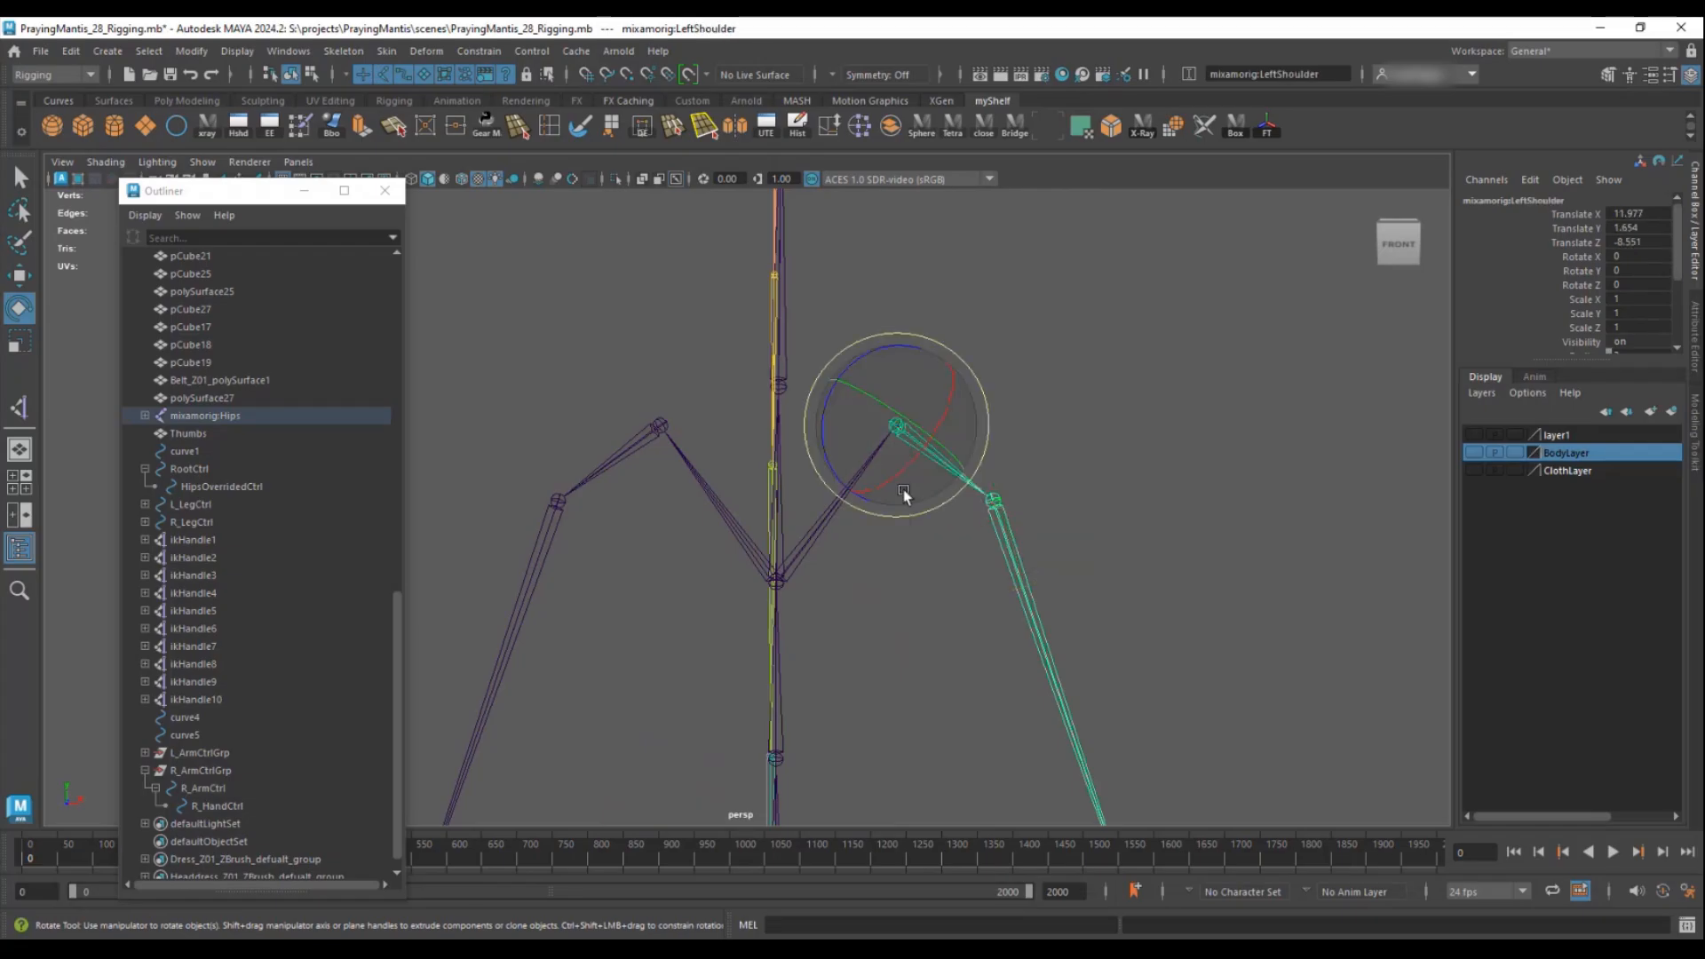
{"action": "left_click_drag", "start_coordinate": [1037, 540], "coordinate": [984, 490], "text": "alt"}
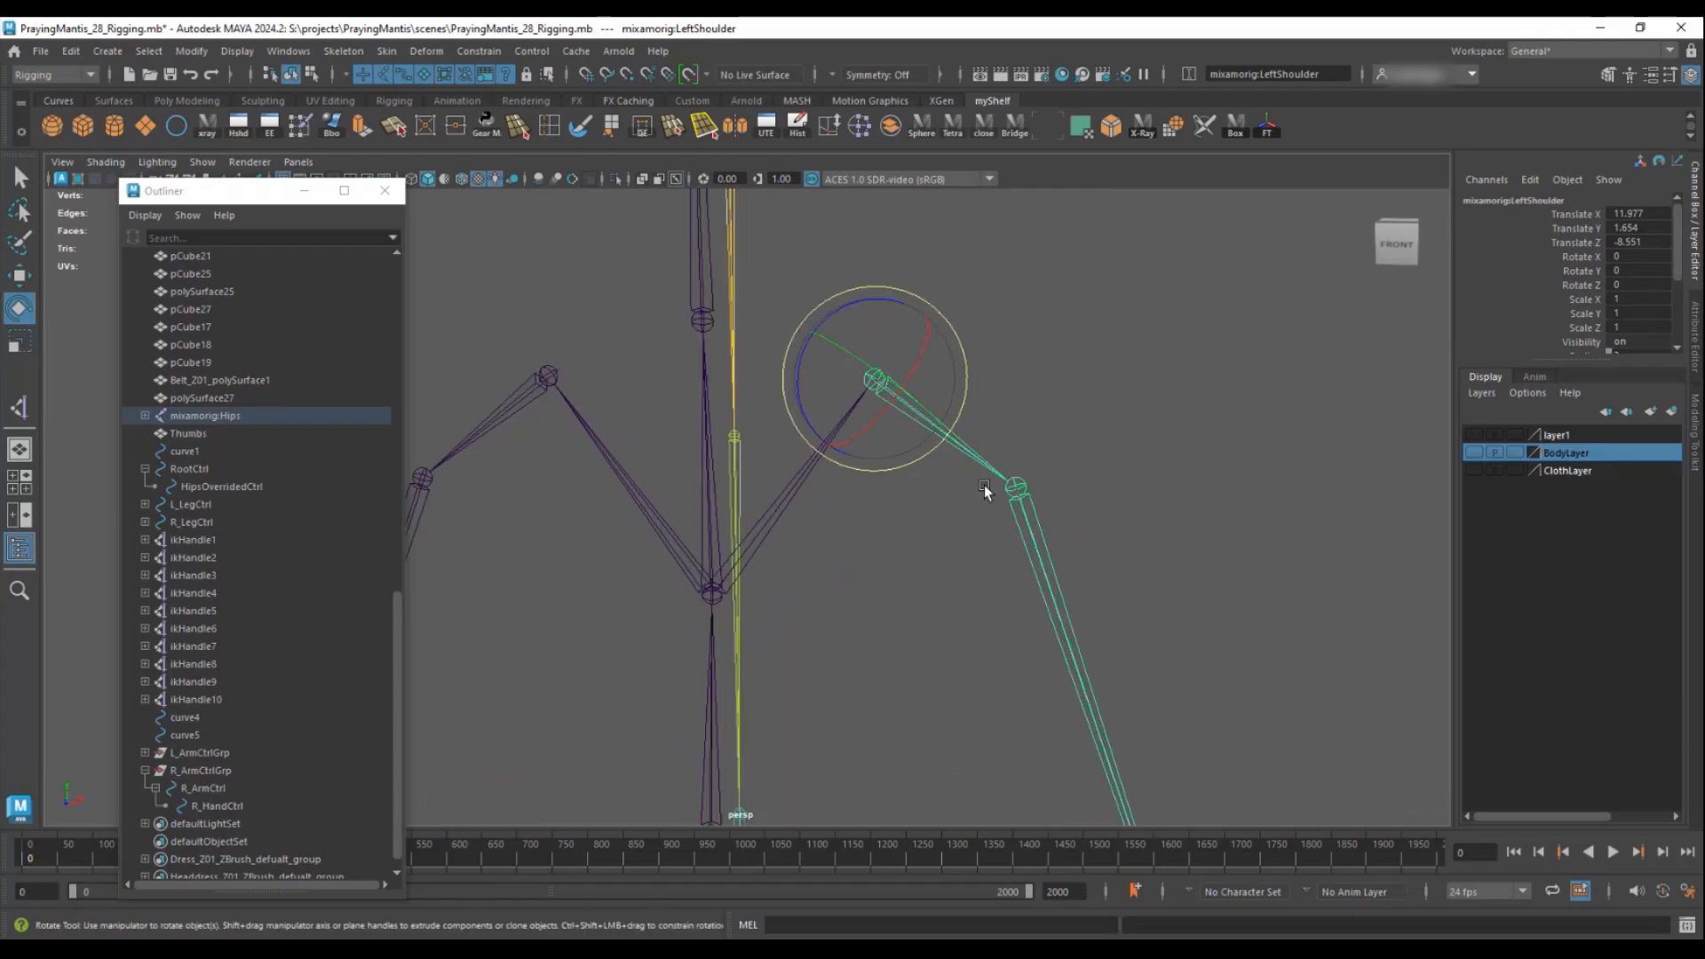
{"action": "left_click", "coordinate": [1014, 489]}
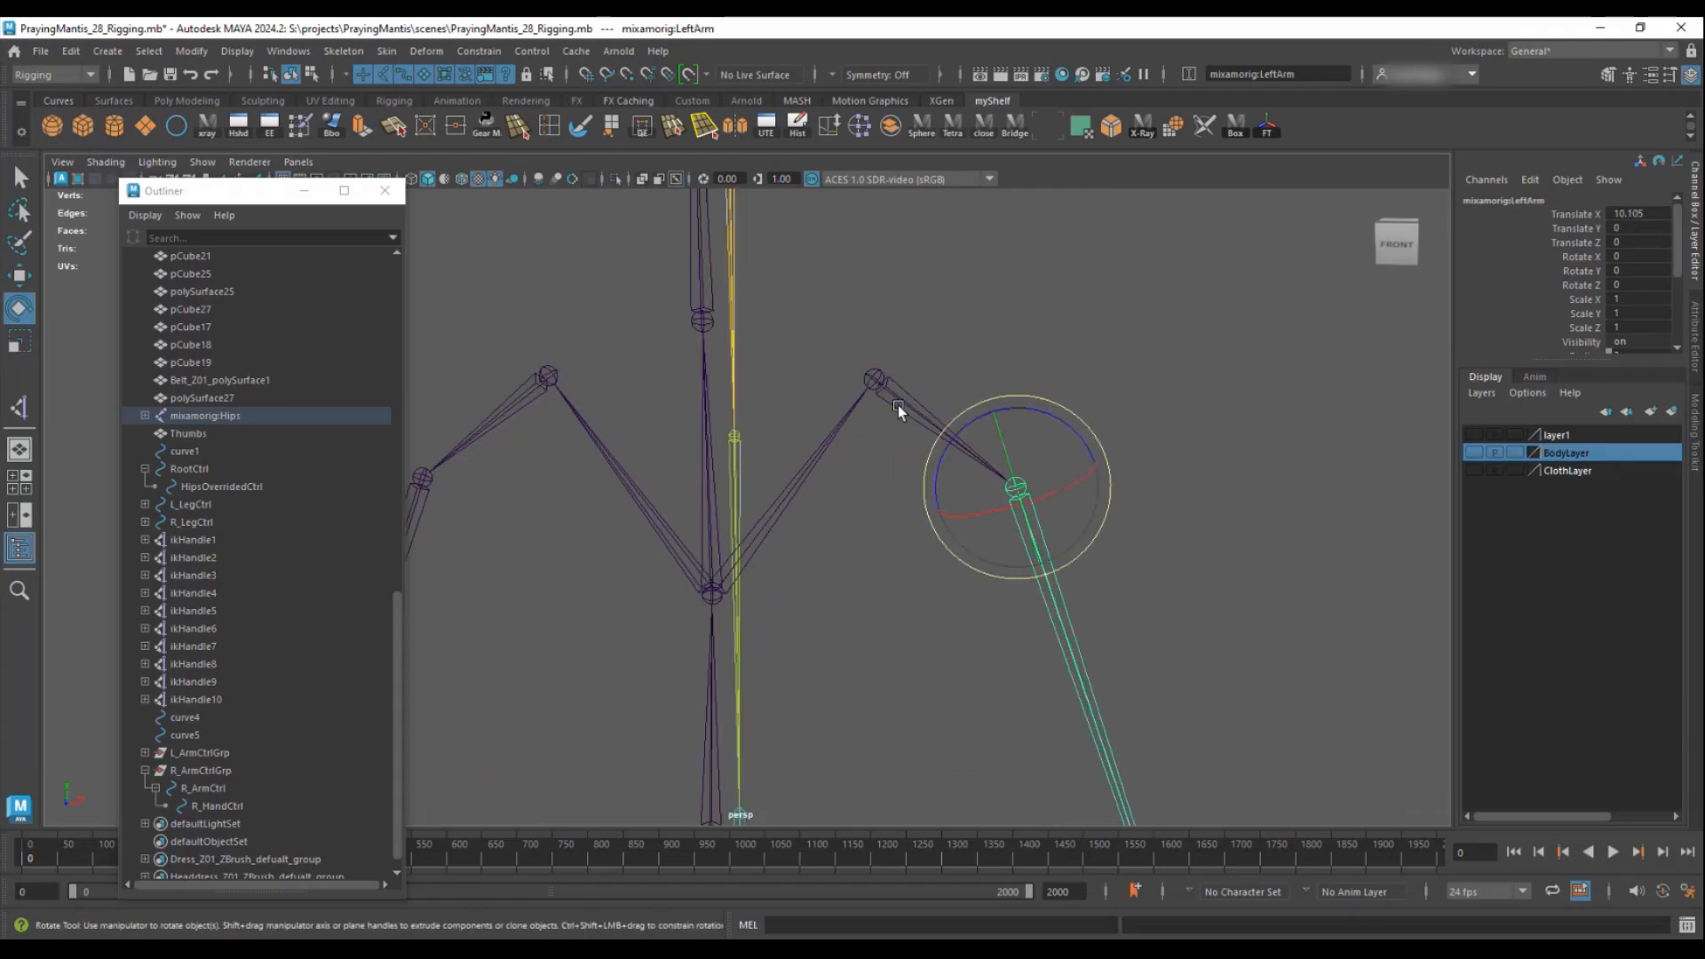
{"action": "left_click", "coordinate": [889, 413]}
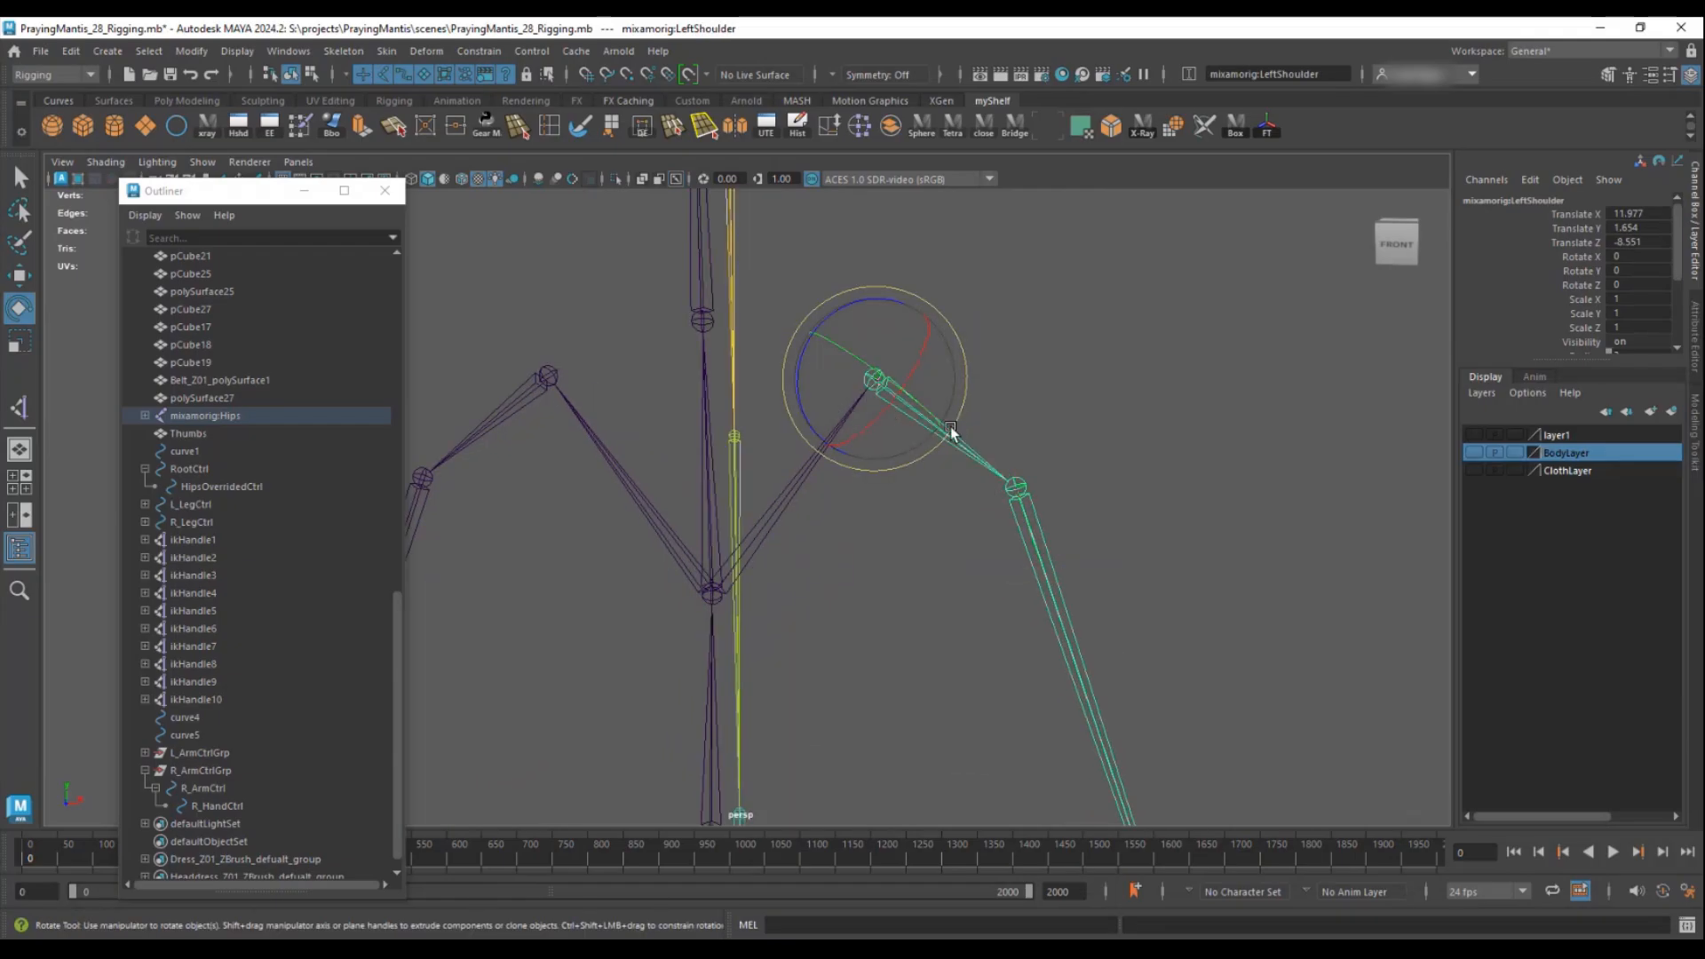
- Create a Single-Chain Solver IK handle from the LeftShoulder joint to the LeftArm joint
{"action": "left_click", "coordinate": [360, 57]}
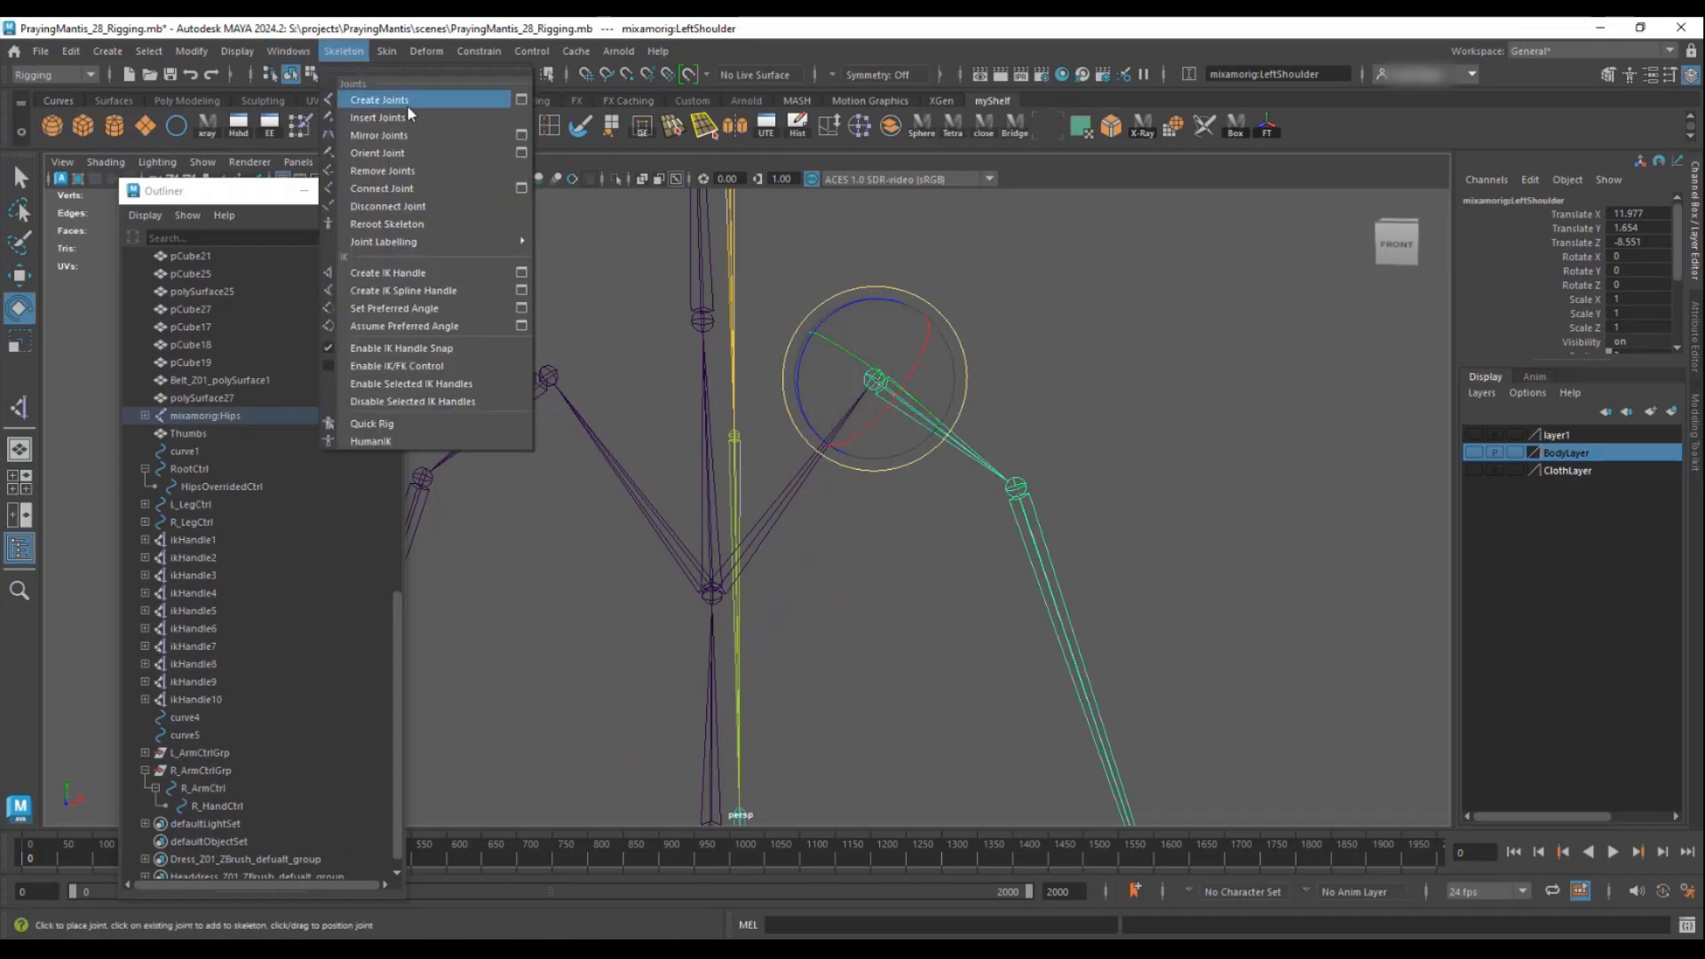
{"action": "left_click", "coordinate": [521, 272]}
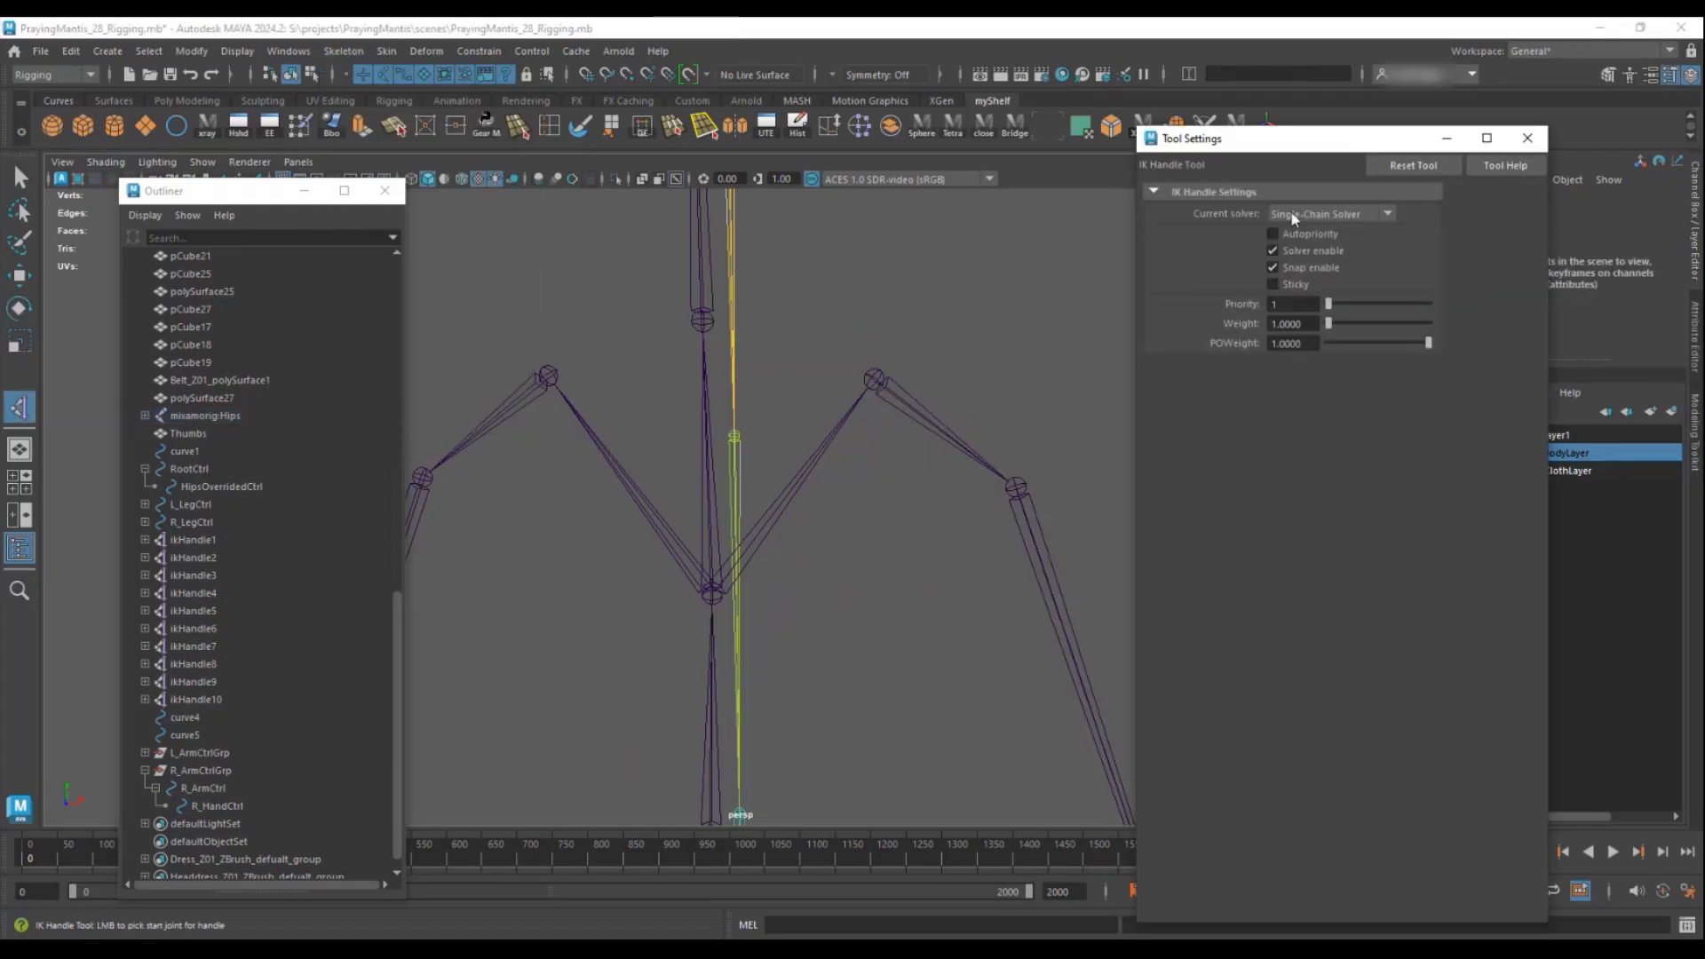
{"action": "left_click", "coordinate": [874, 305]}
{"action": "left_click", "coordinate": [968, 374]}
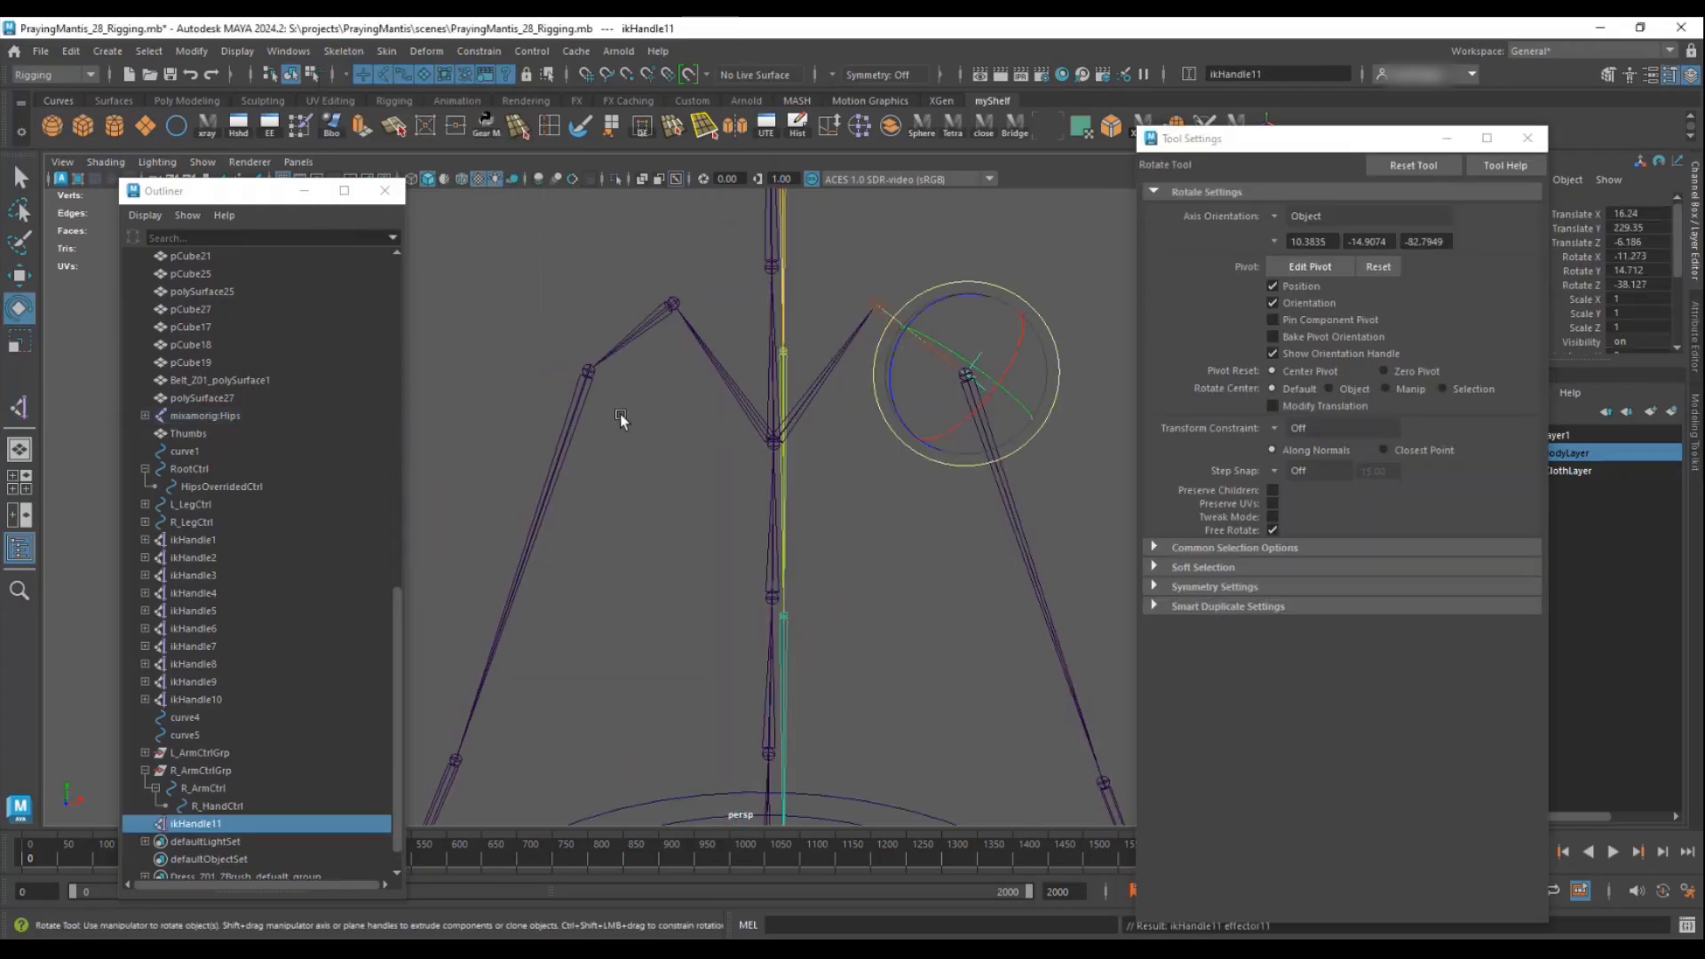
- Create a matching Single-Chain Solver IK handle from the RightShoulder joint to the RightArm joint
{"action": "left_click", "coordinate": [671, 304]}
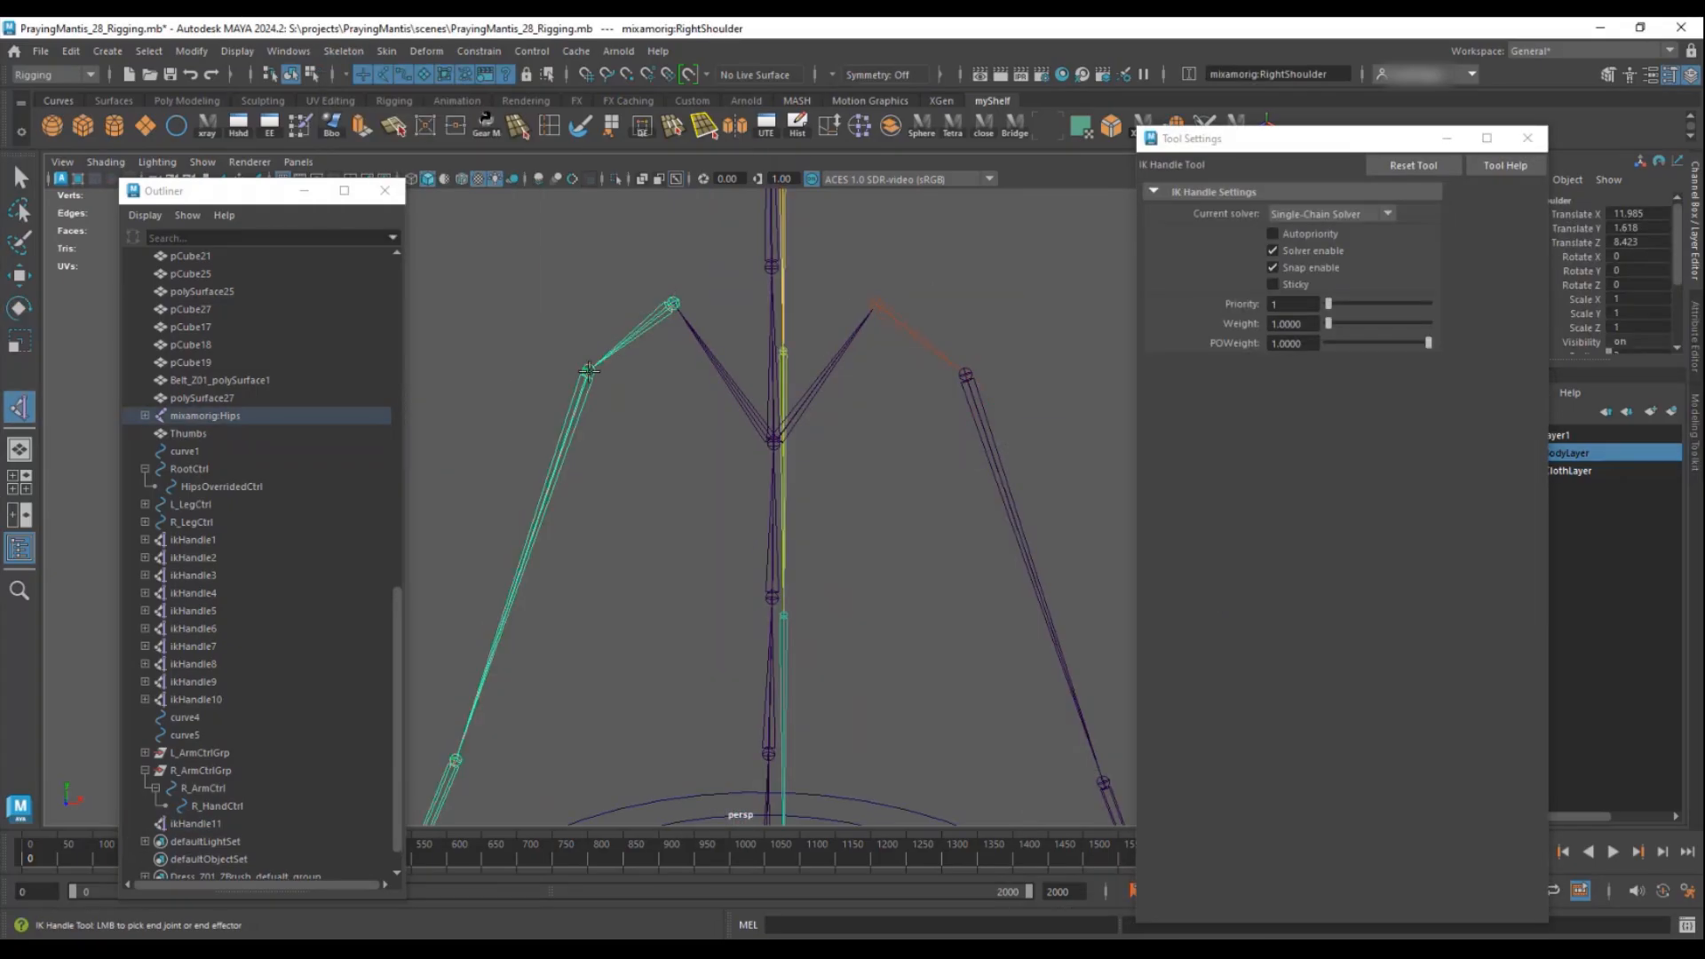
{"action": "left_click", "coordinate": [589, 369]}
{"action": "key", "text": "e"}
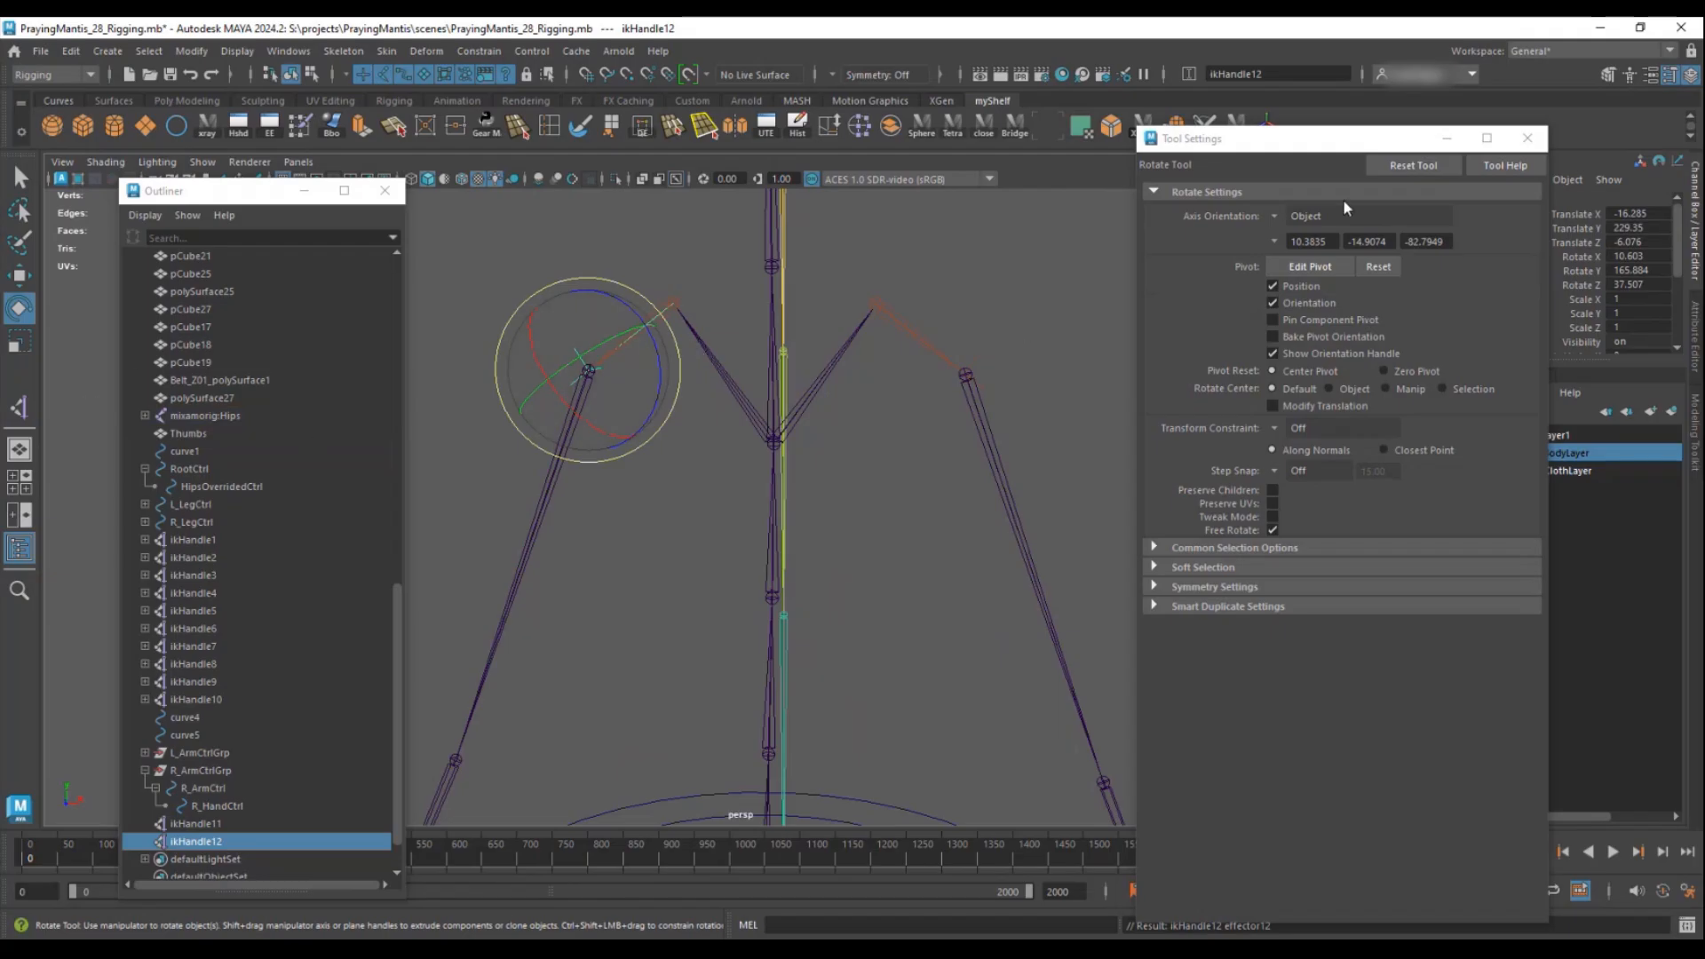
- Create a Rotate-Plane Solver IK handle from the LeftArm joint to the LeftHand joint
{"action": "left_click", "coordinate": [19, 408]}
{"action": "left_click", "coordinate": [1319, 216]}
{"action": "left_click", "coordinate": [1329, 249]}
{"action": "scroll", "coordinate": [983, 424], "scroll_direction": "down", "scroll_amount": 5}
{"action": "middle_click_drag", "start_coordinate": [908, 506], "coordinate": [712, 311], "text": "alt"}
{"action": "left_click_drag", "start_coordinate": [712, 312], "coordinate": [730, 322], "text": "alt"}
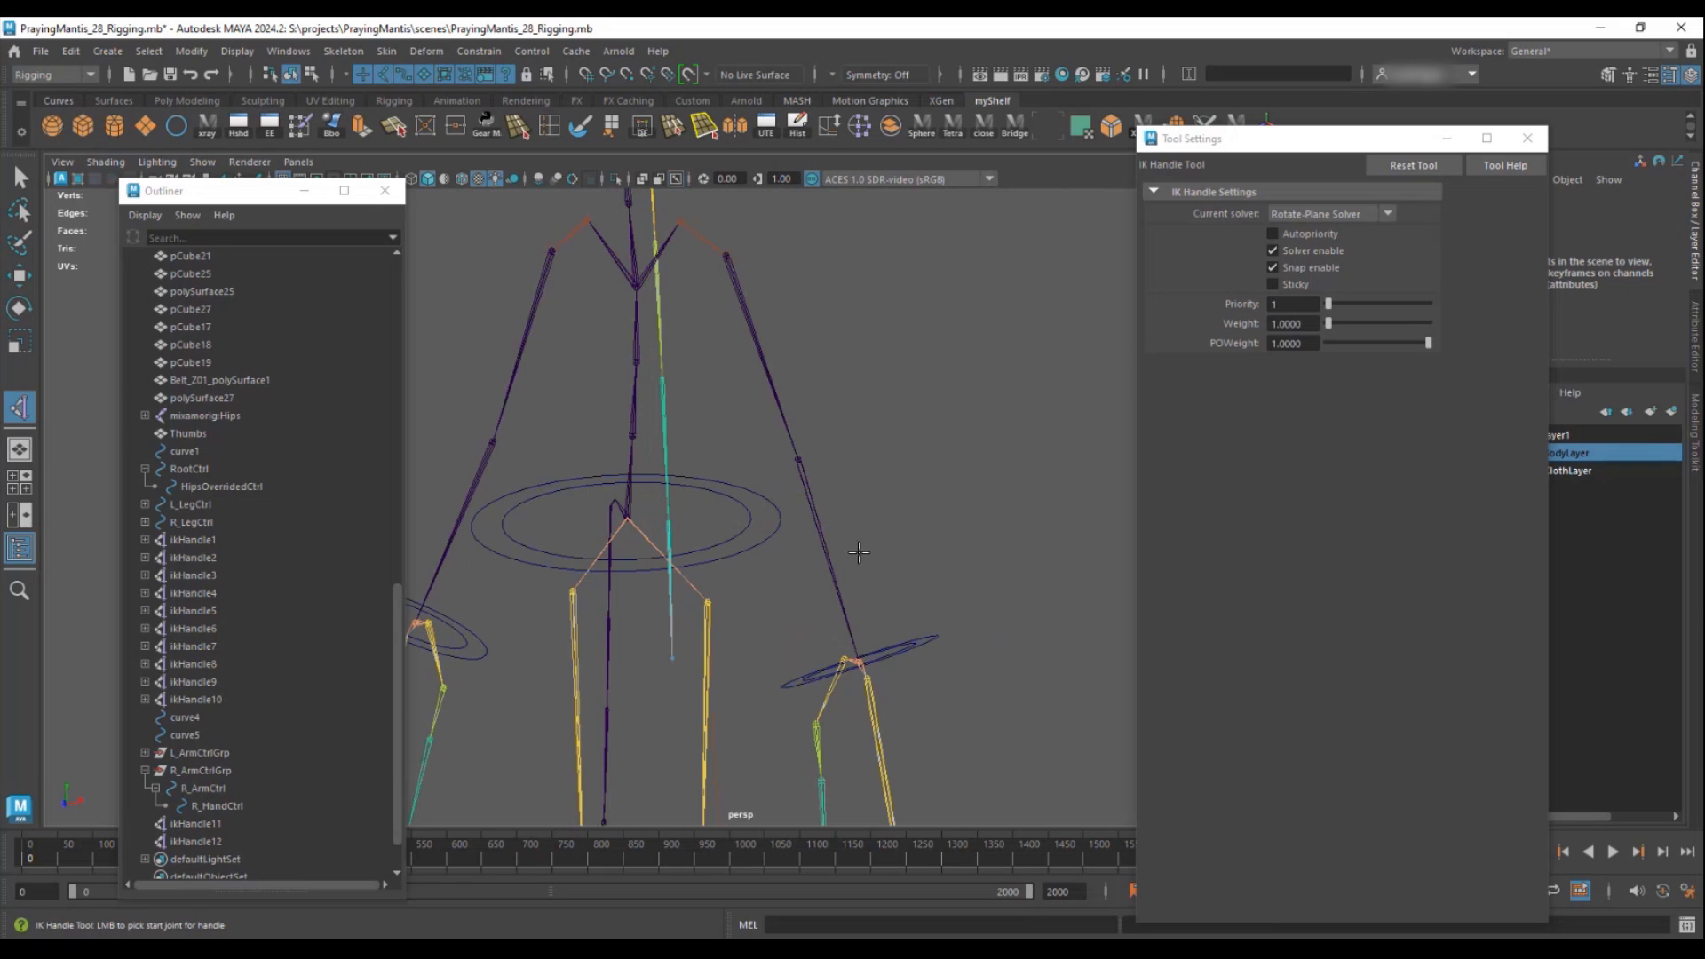
{"action": "left_click", "coordinate": [726, 253]}
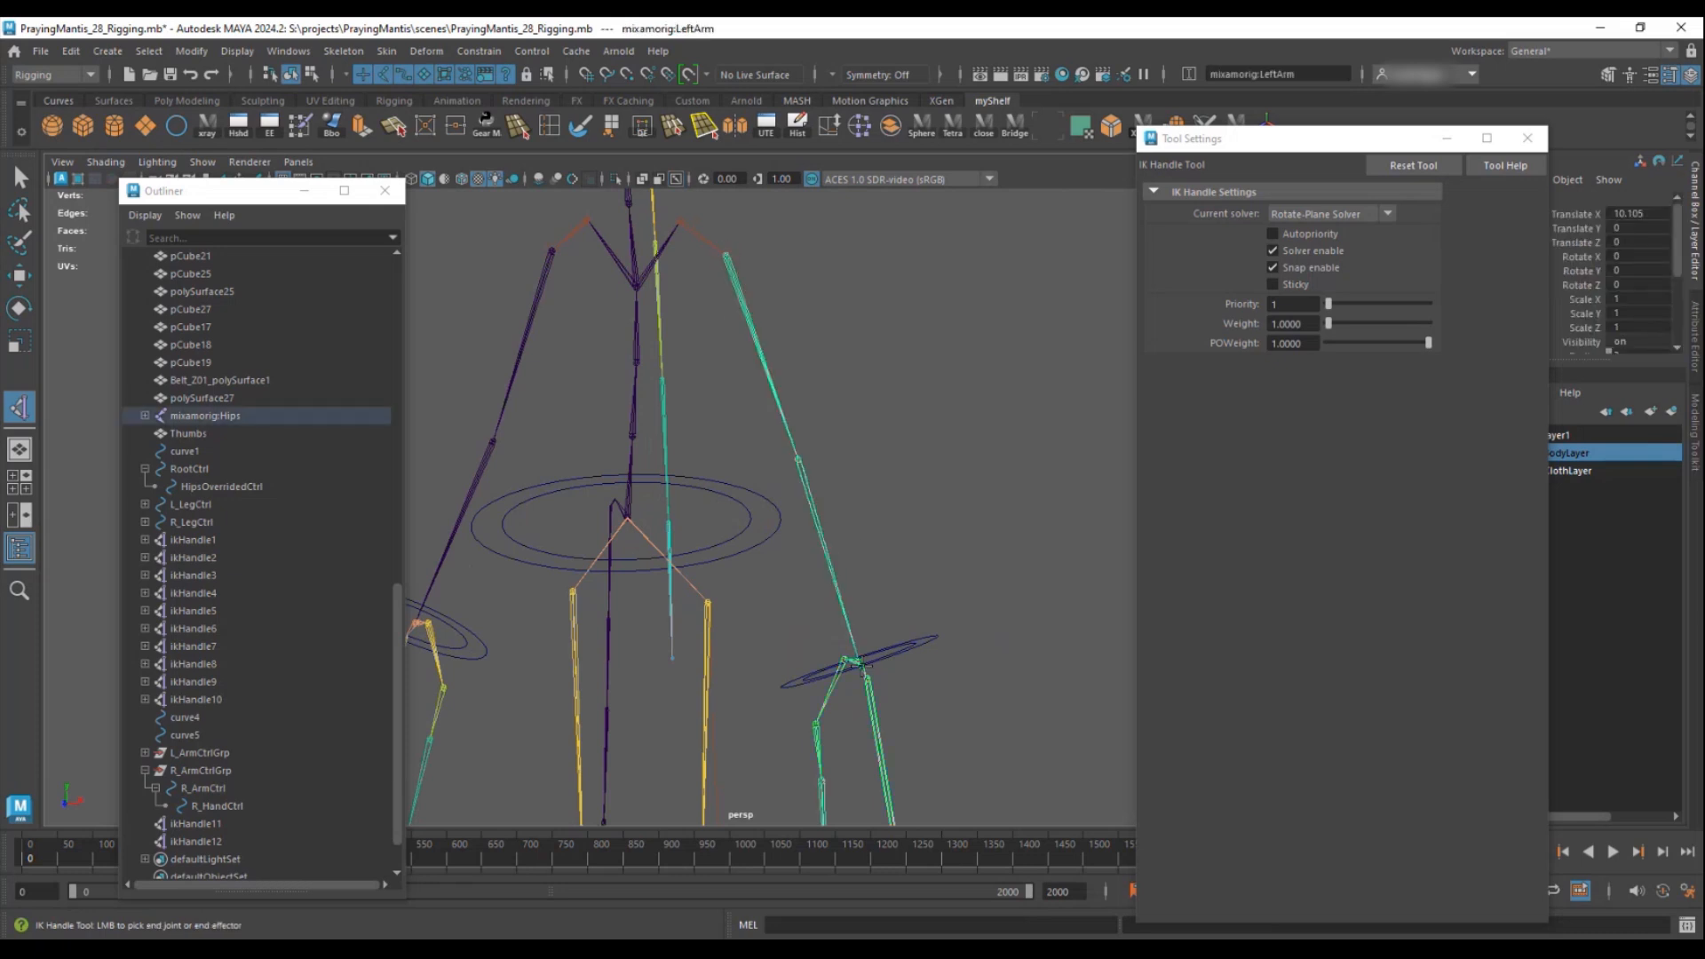
{"action": "left_click", "coordinate": [862, 667]}
{"action": "left_click_drag", "start_coordinate": [802, 602], "coordinate": [671, 544], "text": "alt"}
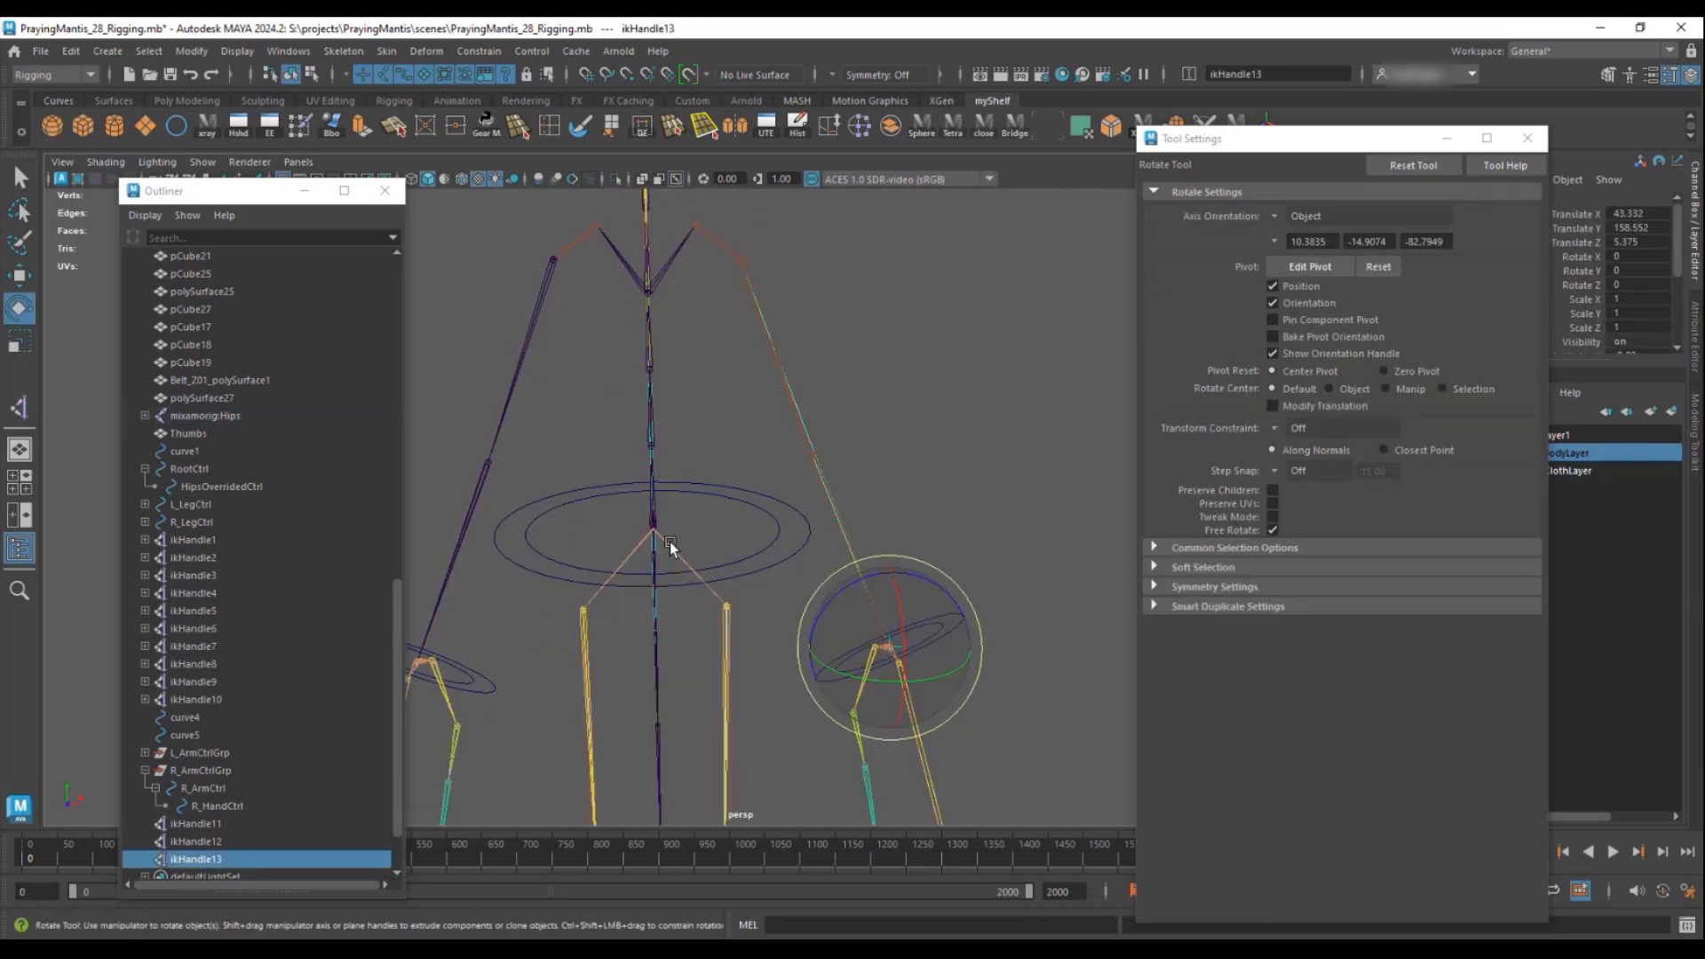
- Create a matching Rotate-Plane Solver IK handle from the RightArm joint to the RightHand joint
{"action": "middle_click_drag", "start_coordinate": [671, 544], "coordinate": [886, 508], "text": "alt"}
{"action": "left_click", "coordinate": [20, 408]}
{"action": "left_click_drag", "start_coordinate": [693, 442], "coordinate": [898, 411], "text": "alt"}
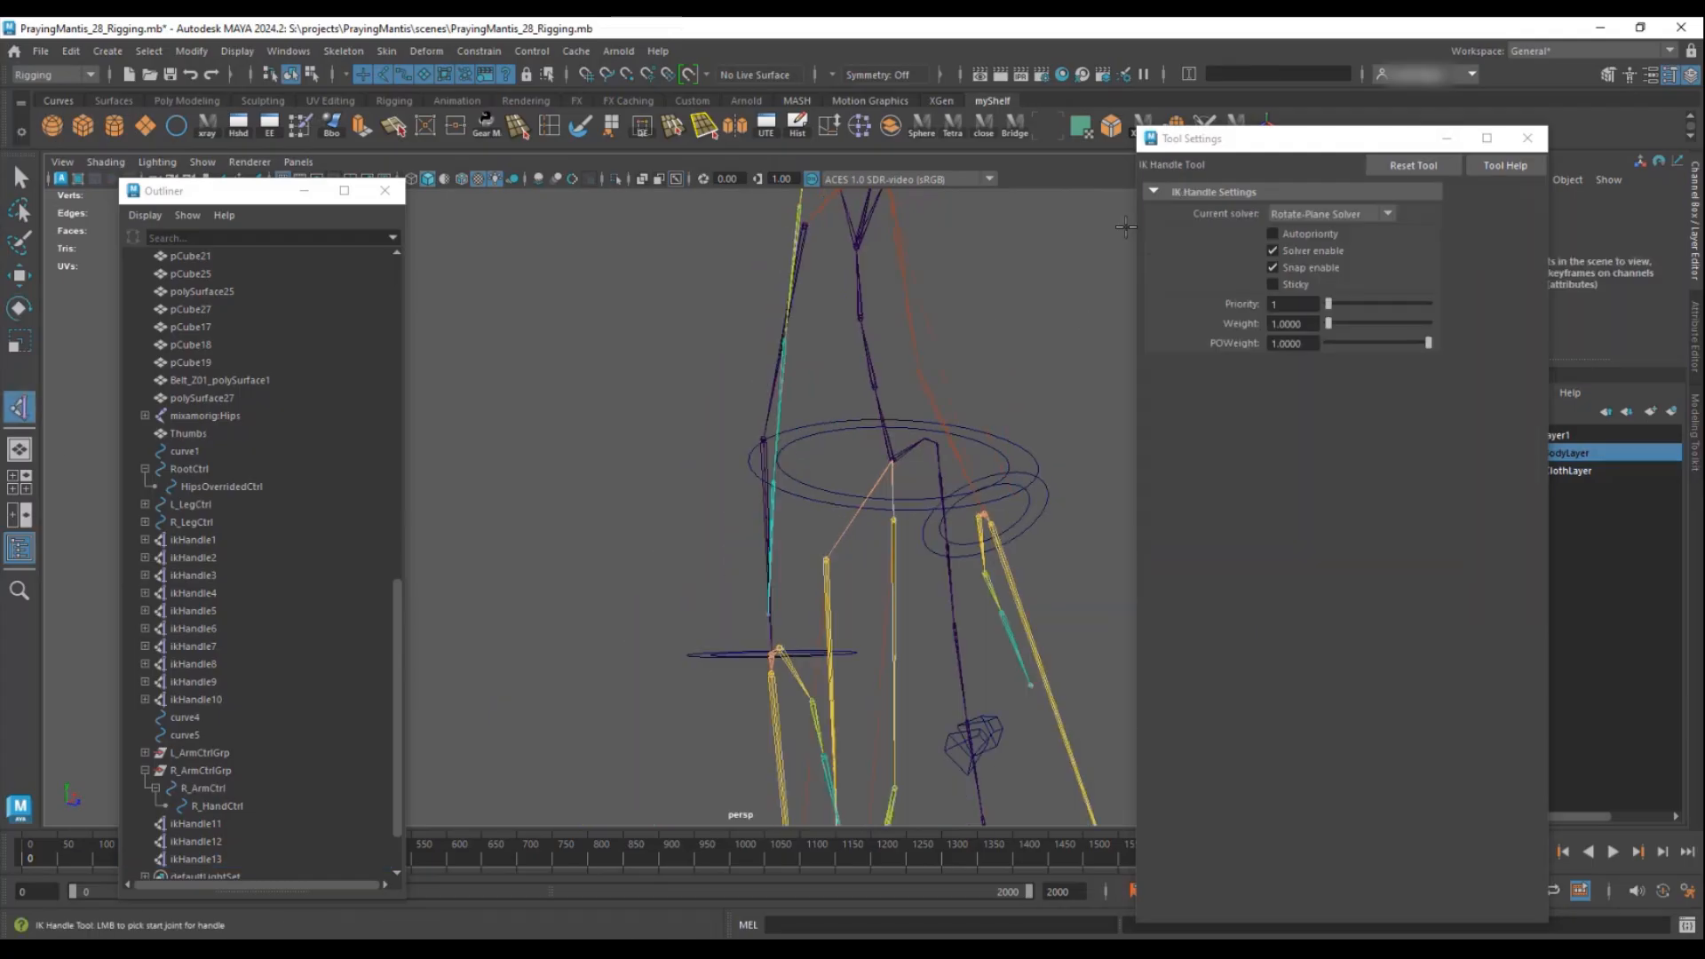
{"action": "left_click_drag", "start_coordinate": [782, 239], "coordinate": [806, 254], "text": "alt"}
{"action": "left_click", "coordinate": [793, 240]}
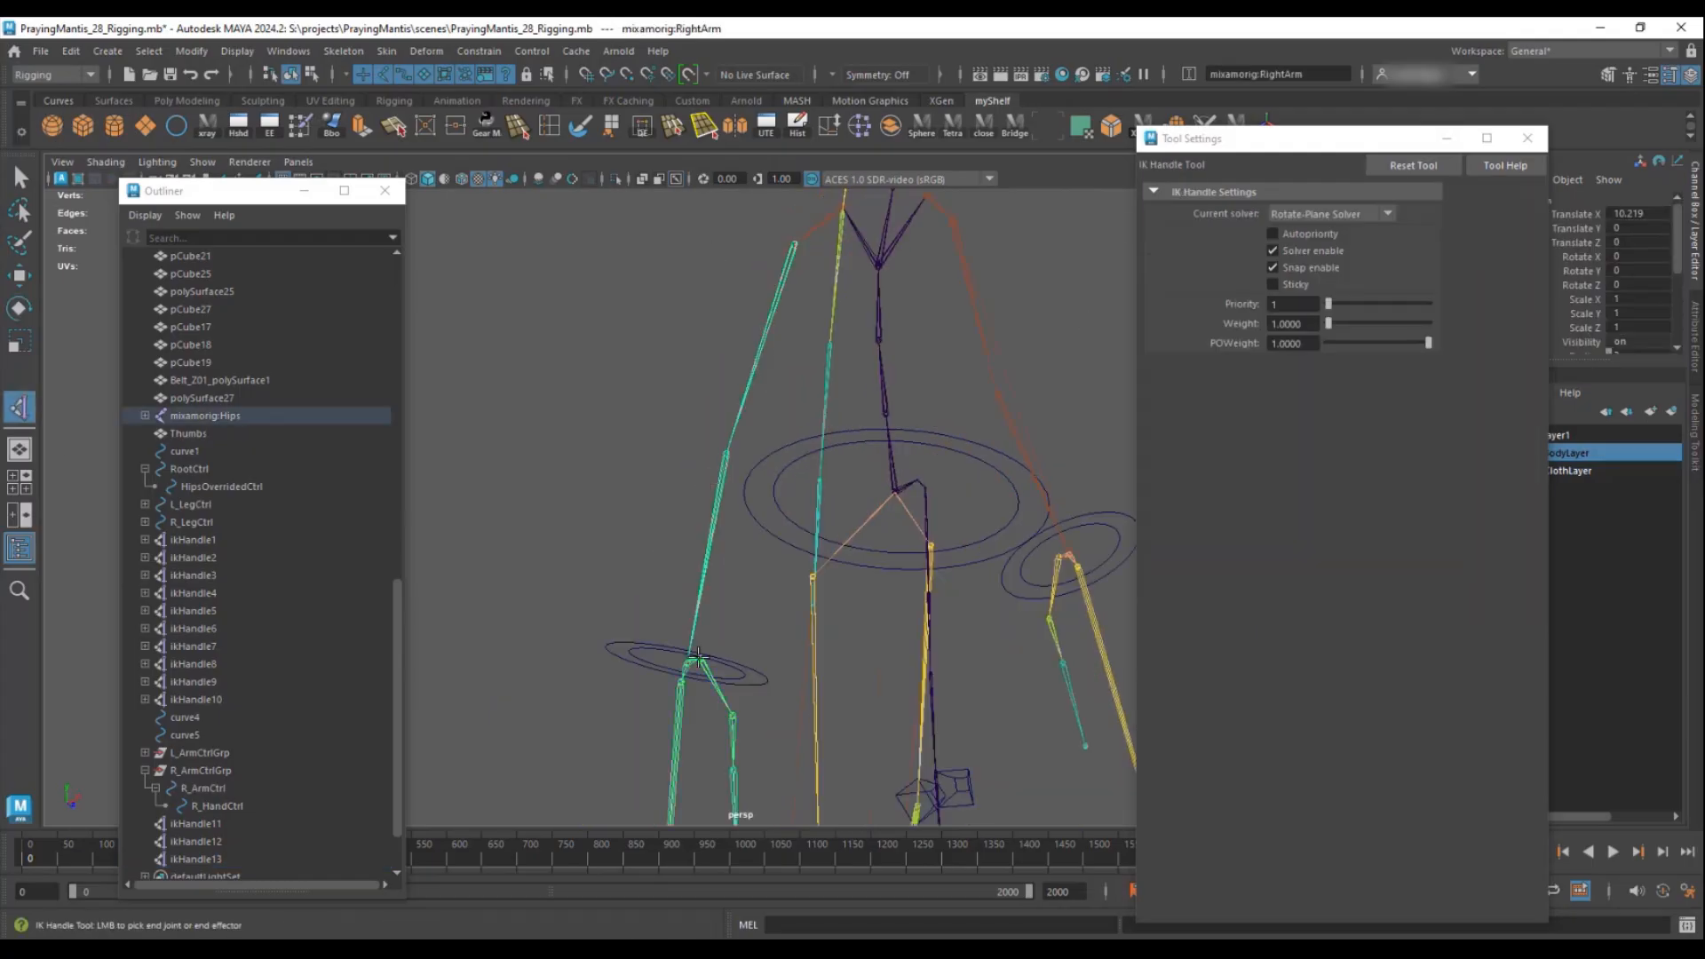
{"action": "left_click", "coordinate": [689, 662]}
{"action": "key", "text": "q"}
- Parent-constrain the left wrist's ikHandle13 to the L_ArmCtrl curve
{"action": "left_click_drag", "start_coordinate": [739, 380], "coordinate": [773, 453], "text": "alt"}
{"action": "right_click_drag", "start_coordinate": [773, 452], "coordinate": [988, 526], "text": "alt"}
{"action": "left_click_drag", "start_coordinate": [987, 526], "coordinate": [1025, 500], "text": "alt"}
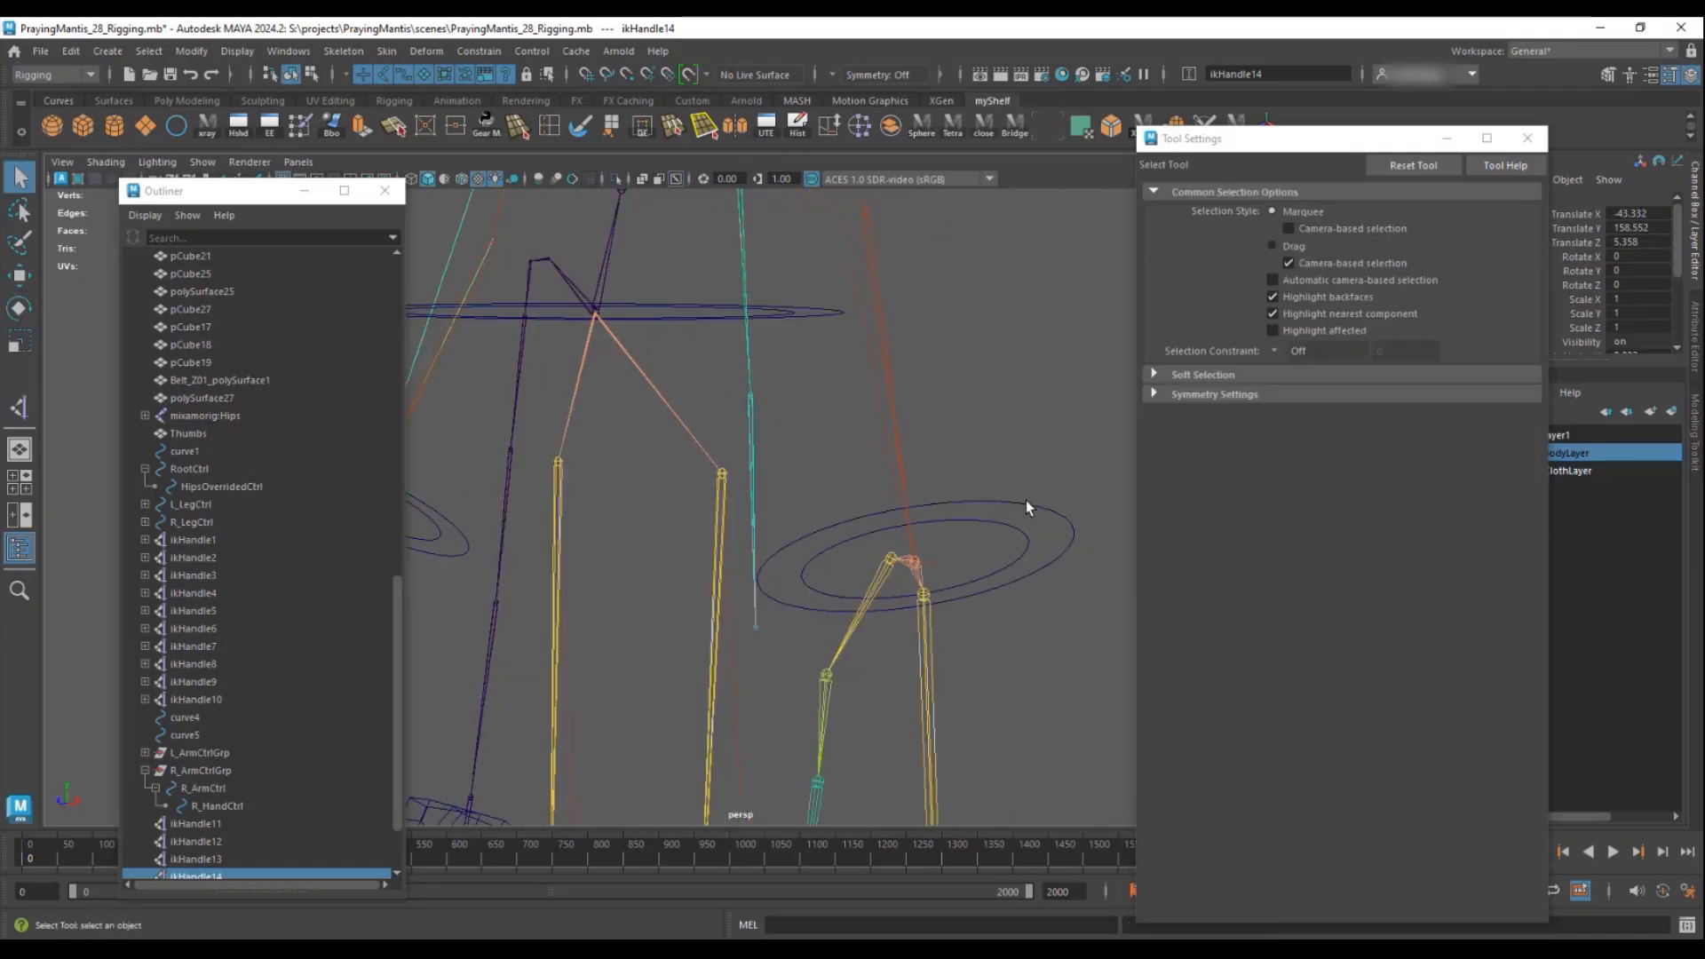
{"action": "left_click", "coordinate": [1026, 499]}
{"action": "right_click_drag", "start_coordinate": [1025, 502], "coordinate": [1050, 604], "text": "alt"}
{"action": "middle_click_drag", "start_coordinate": [1050, 604], "coordinate": [902, 540], "text": "alt"}
{"action": "right_click_drag", "start_coordinate": [902, 540], "coordinate": [925, 584], "text": "alt"}
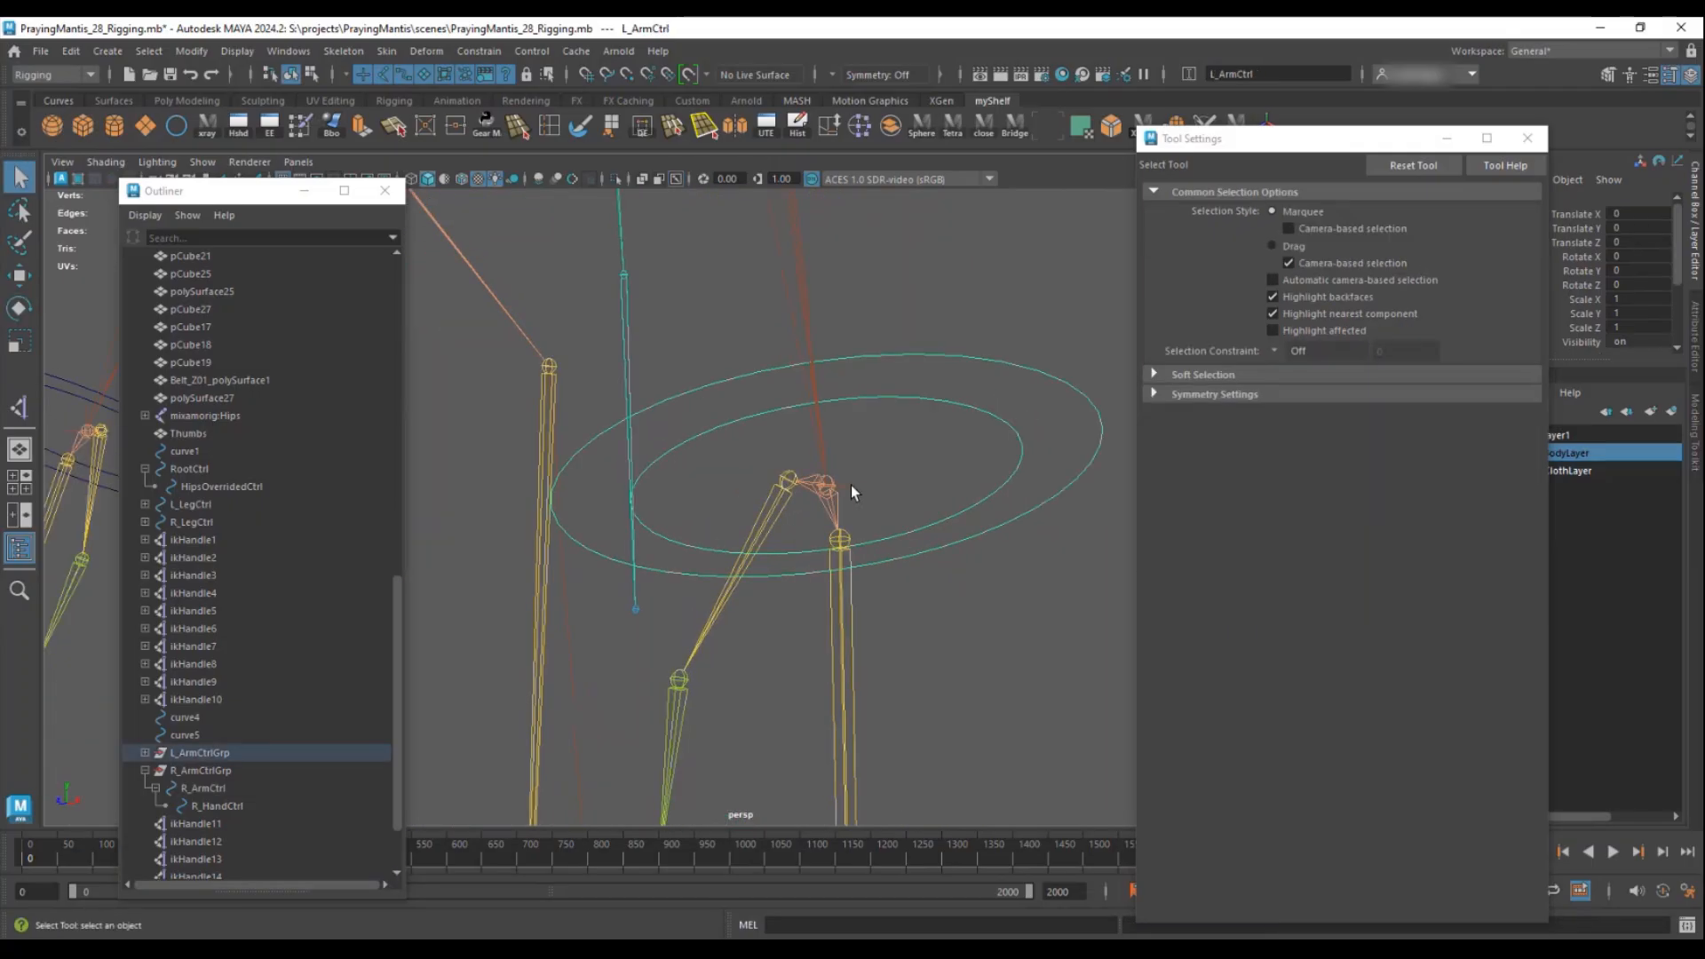
{"action": "left_click", "coordinate": [851, 485], "text": "shift"}
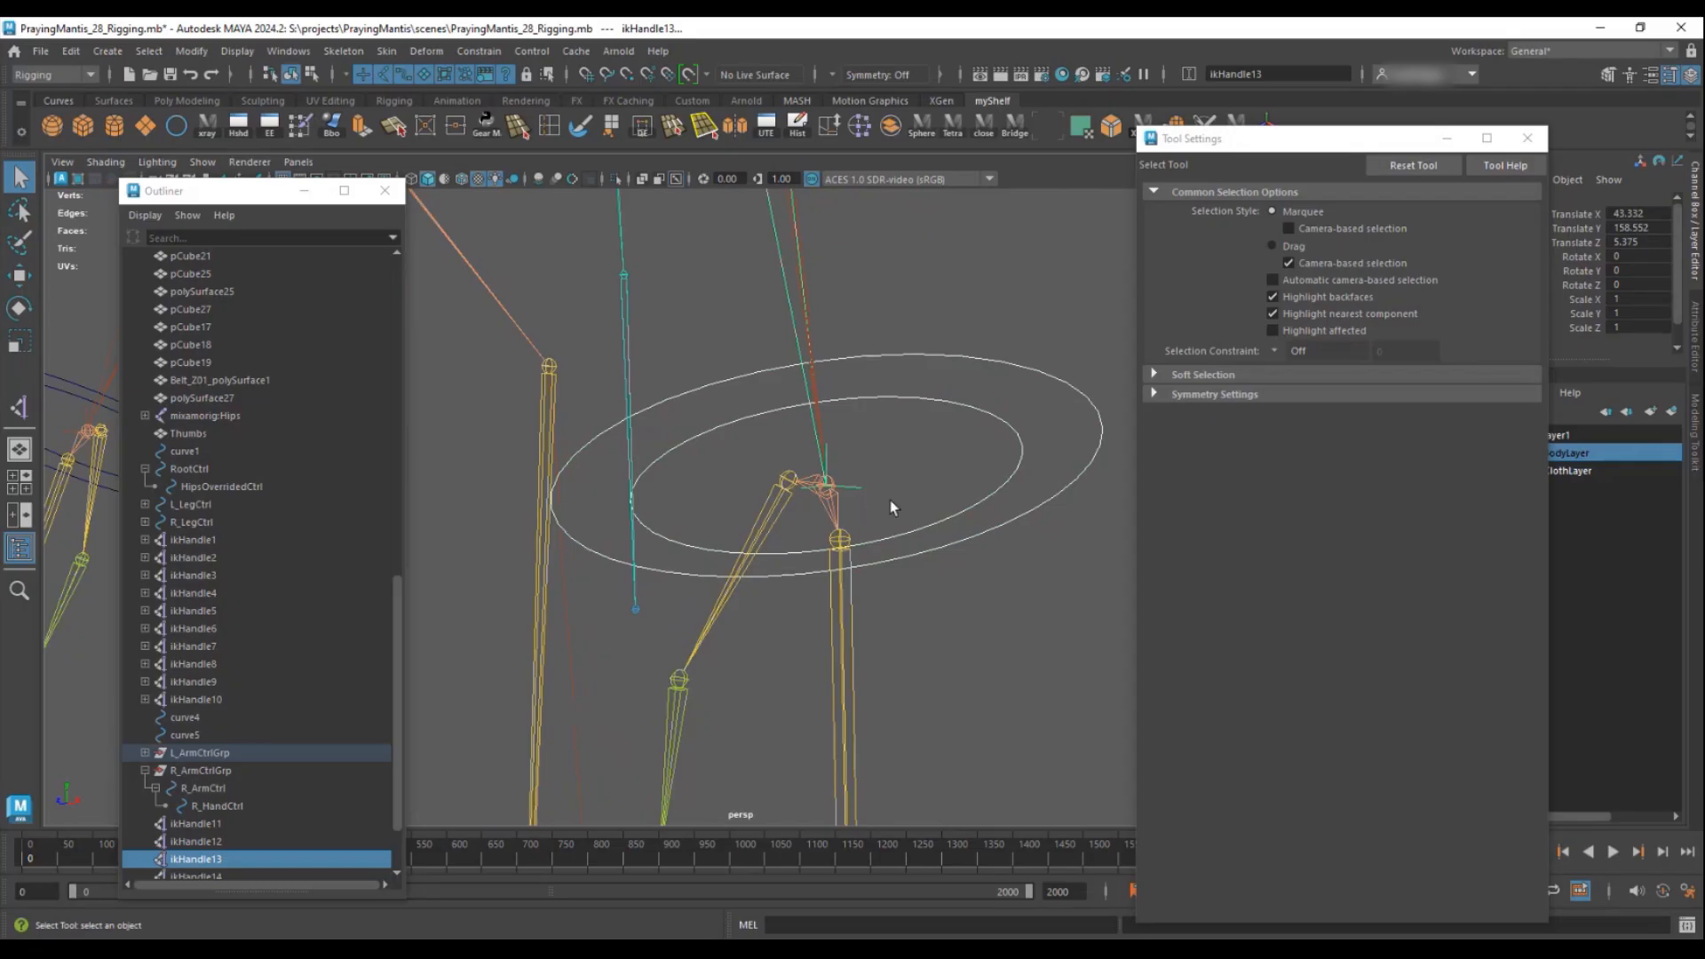
{"action": "left_click", "coordinate": [476, 58]}
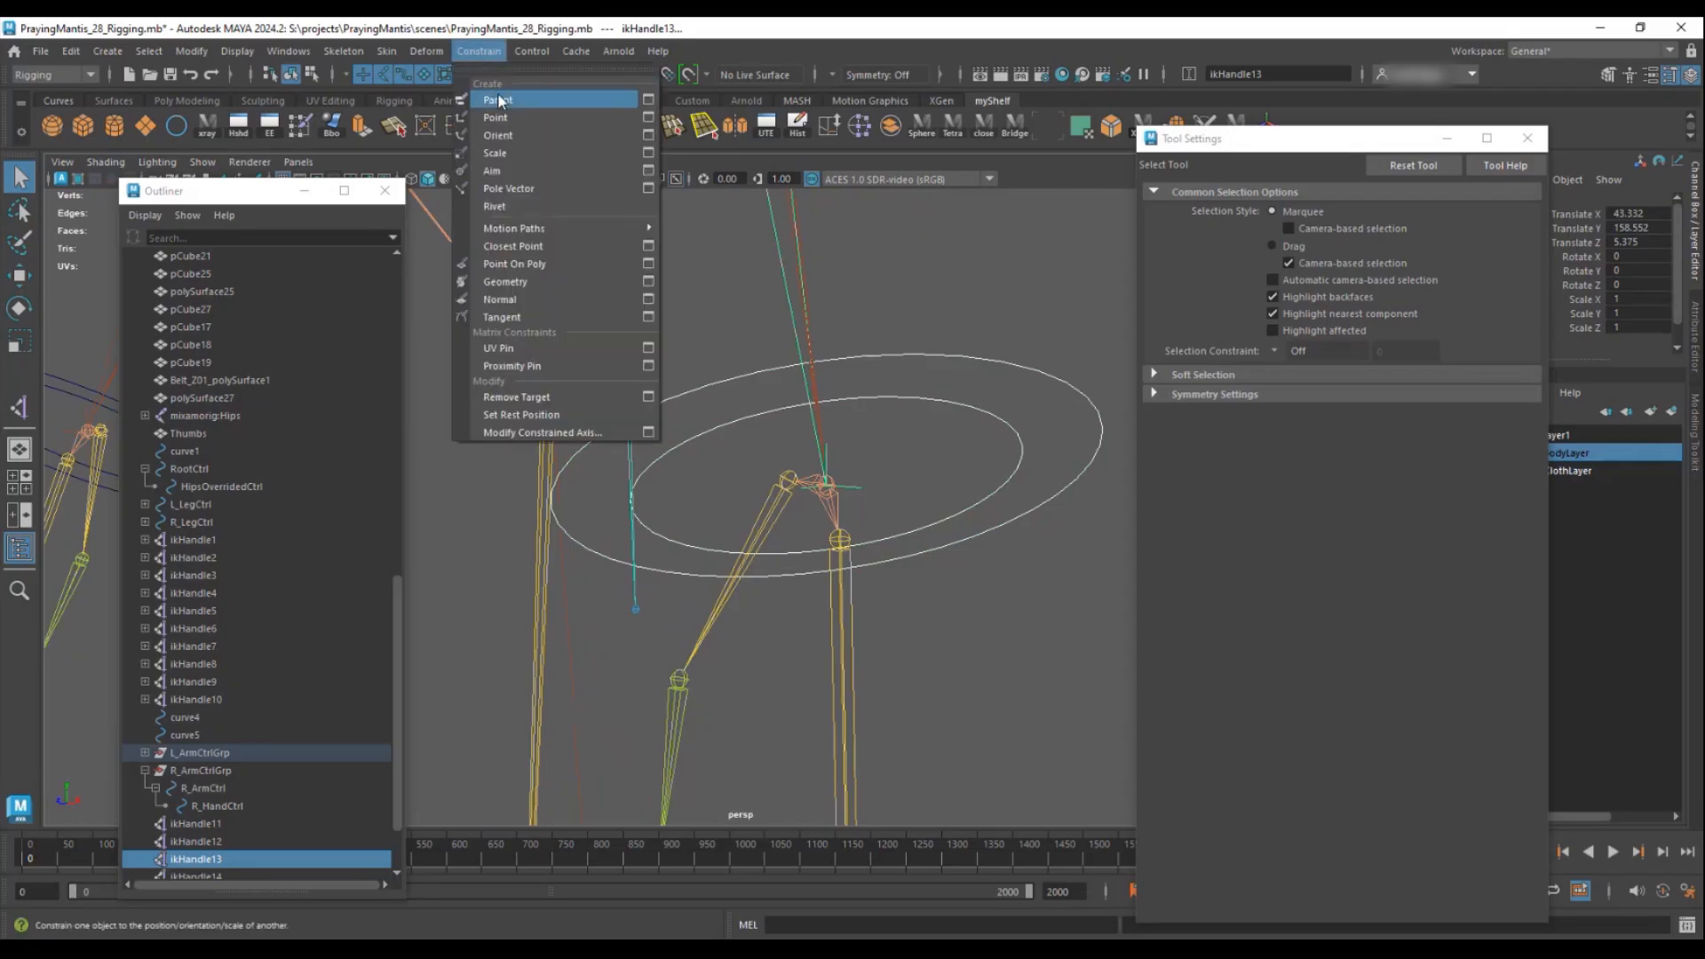
{"action": "left_click", "coordinate": [497, 100]}
- Parent-constrain the right wrist's ikHandle14 to the R_ArmCtrl curve
{"action": "middle_click_drag", "start_coordinate": [696, 384], "coordinate": [1184, 598], "text": "alt"}
{"action": "middle_click_drag", "start_coordinate": [689, 526], "coordinate": [892, 566], "text": "alt"}
{"action": "left_click", "coordinate": [744, 663]}
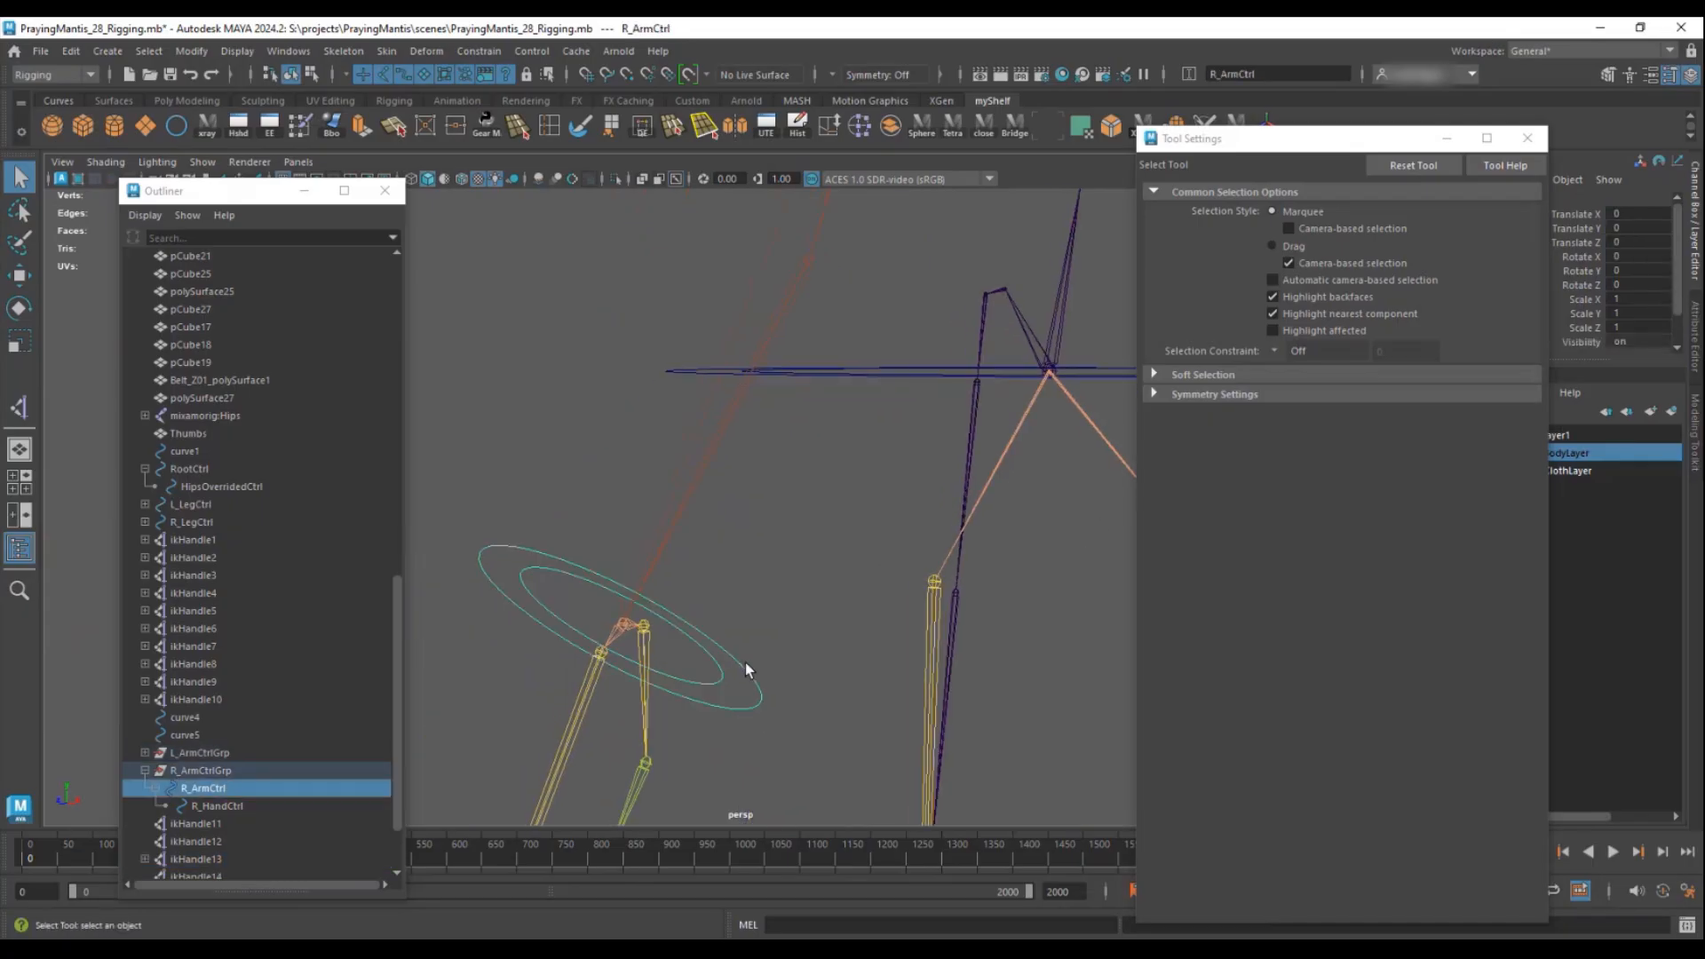
{"action": "left_click", "coordinate": [602, 627], "text": "shift"}
{"action": "left_click", "coordinate": [479, 51]}
{"action": "left_click", "coordinate": [503, 106]}
- Orient-constrain the mixamorig:LeftHand joint to the L_HandCtrl curve
{"action": "right_click_drag", "start_coordinate": [826, 426], "coordinate": [702, 382], "text": "alt"}
{"action": "middle_click_drag", "start_coordinate": [1057, 568], "coordinate": [801, 457], "text": "alt"}
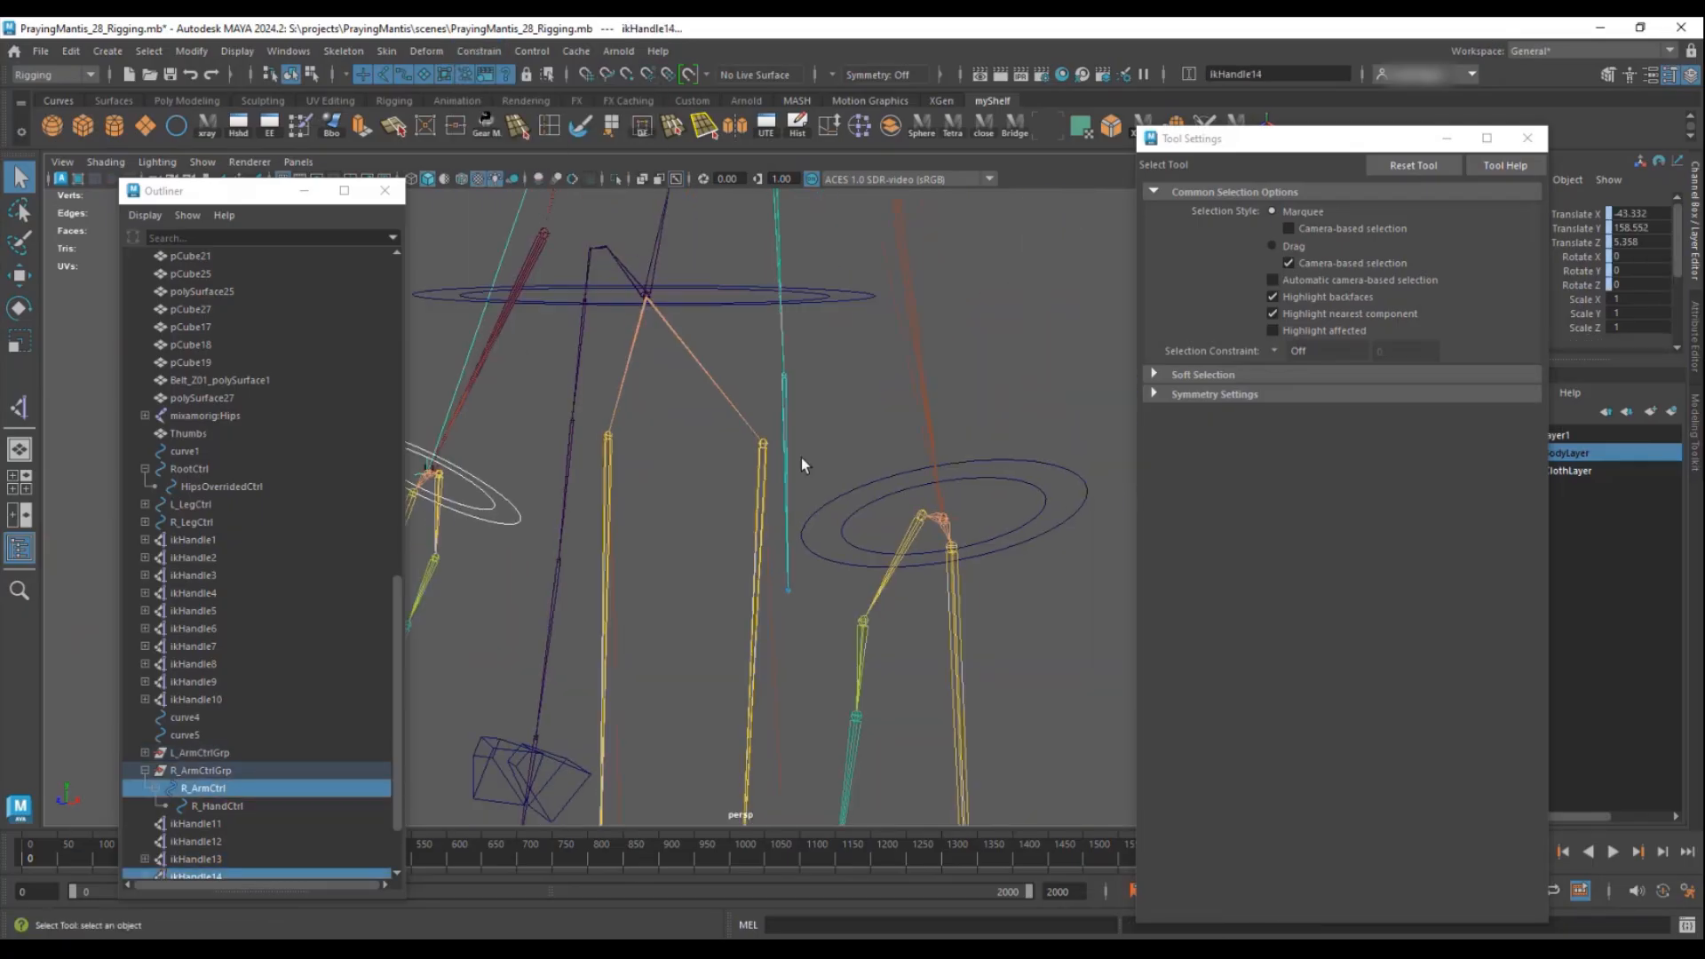
{"action": "middle_click_drag", "start_coordinate": [924, 472], "coordinate": [802, 456], "text": "alt"}
{"action": "left_click", "coordinate": [855, 482]}
{"action": "left_click_drag", "start_coordinate": [855, 483], "coordinate": [807, 508], "text": "alt"}
{"action": "right_click_drag", "start_coordinate": [806, 508], "coordinate": [977, 600], "text": "alt"}
{"action": "middle_click_drag", "start_coordinate": [981, 604], "coordinate": [924, 590], "text": "alt"}
{"action": "right_click_drag", "start_coordinate": [924, 590], "coordinate": [986, 618], "text": "alt"}
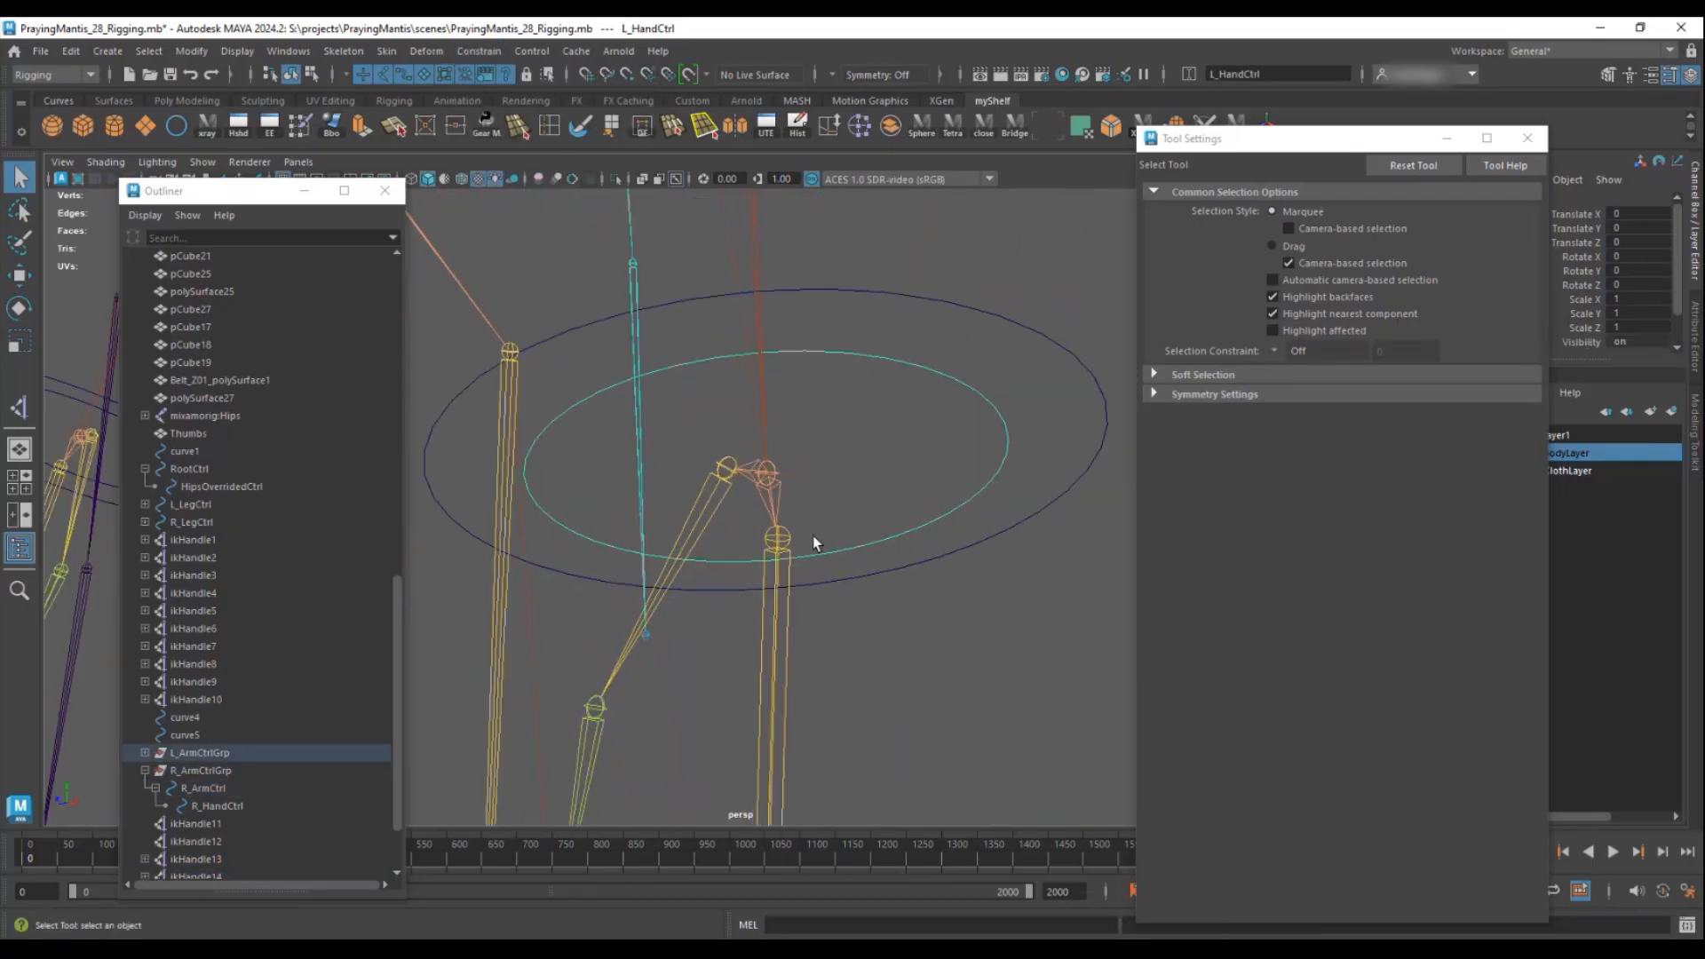
{"action": "left_click", "coordinate": [766, 497], "text": "shift"}
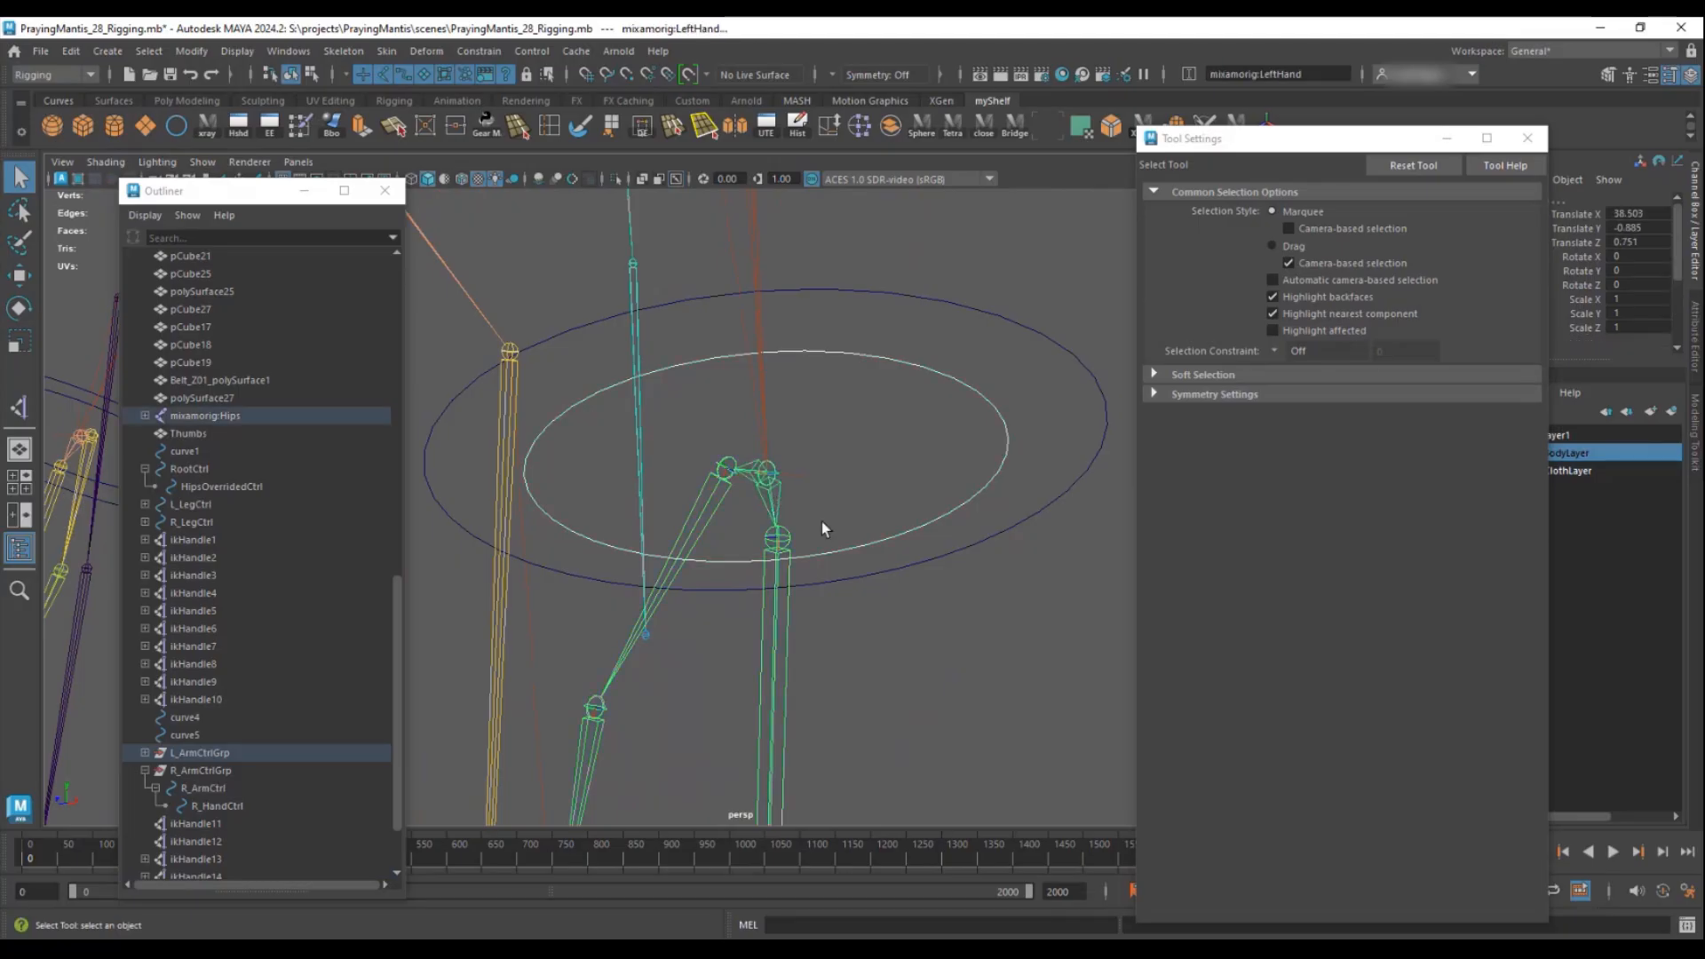
{"action": "left_click_drag", "start_coordinate": [822, 520], "coordinate": [870, 470], "text": "alt"}
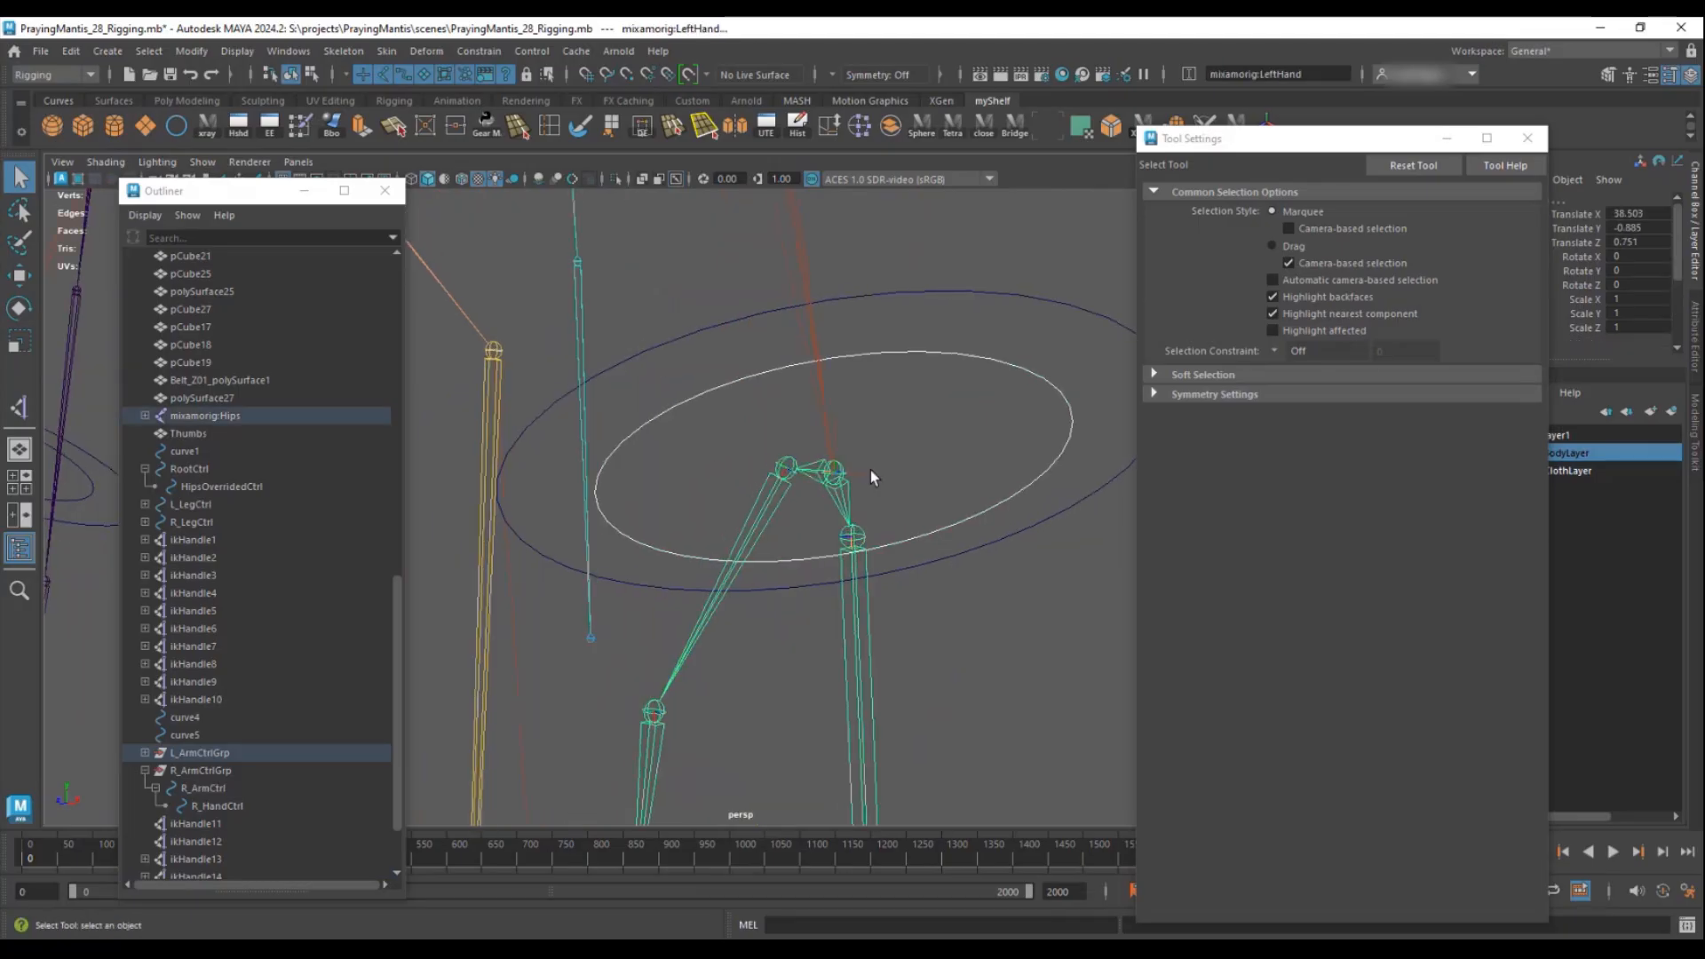
{"action": "left_click", "coordinate": [472, 53]}
{"action": "left_click", "coordinate": [499, 135]}
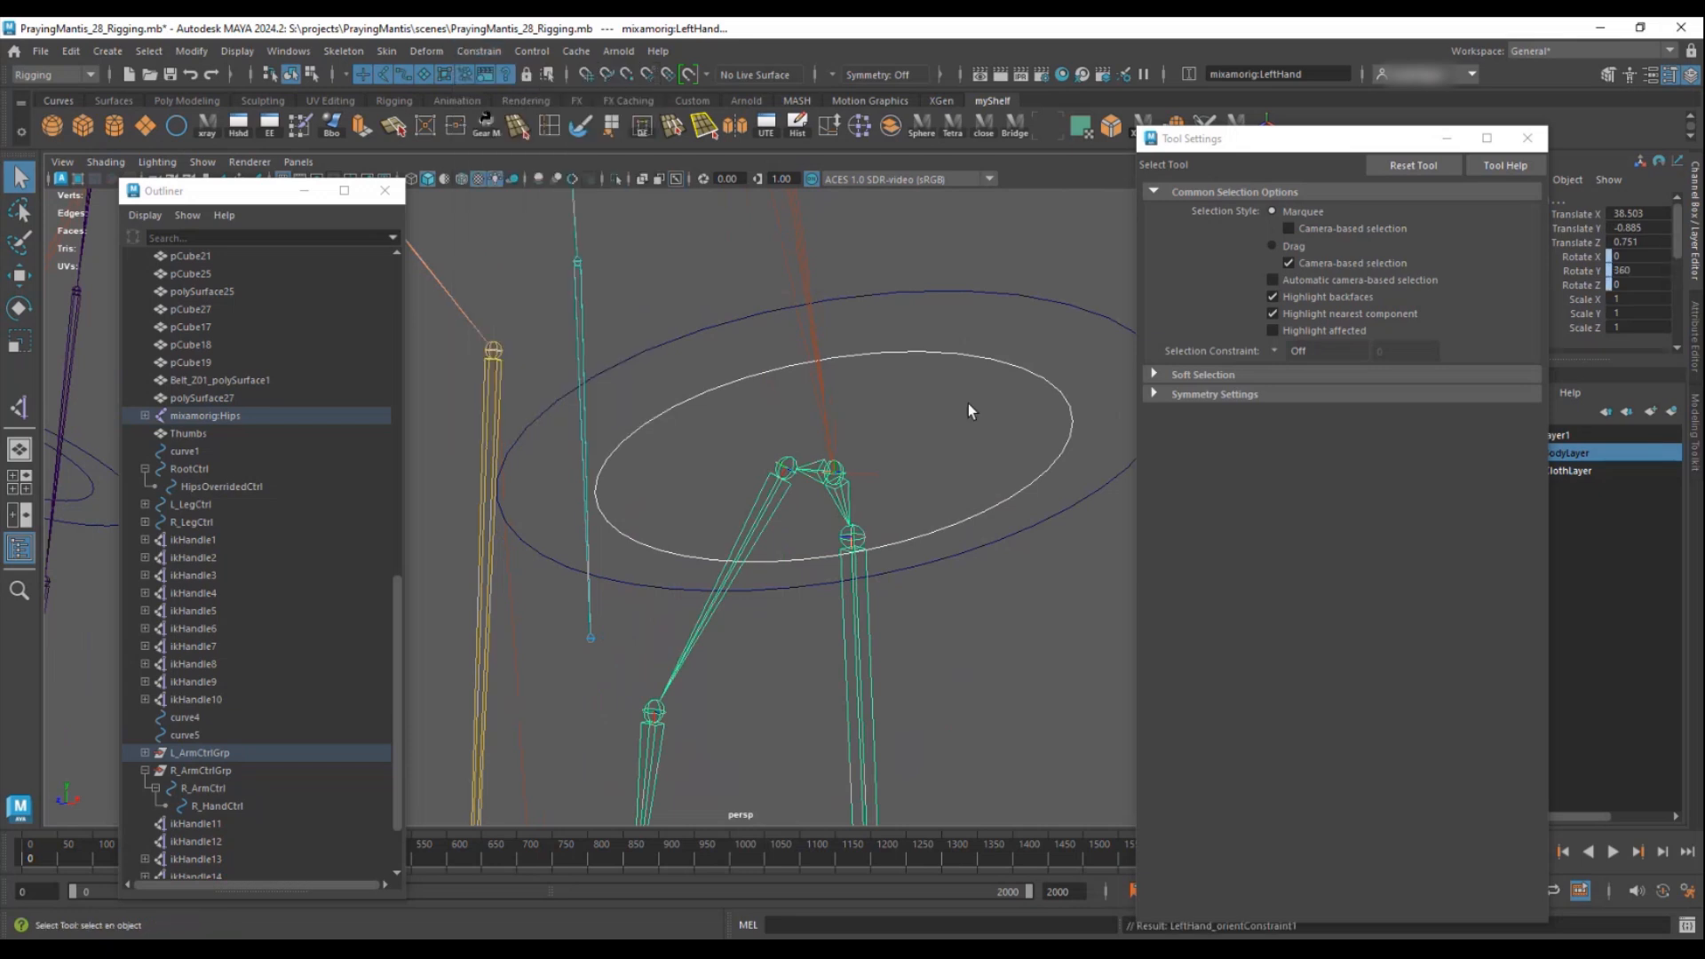
- Orient-constrain the mixamorig:RightHand joint to the R_HandCtrl curve
{"action": "right_click_drag", "start_coordinate": [969, 409], "coordinate": [622, 381], "text": "alt"}
{"action": "middle_click_drag", "start_coordinate": [610, 369], "coordinate": [924, 364], "text": "alt"}
{"action": "left_click_drag", "start_coordinate": [888, 362], "coordinate": [962, 358], "text": "alt"}
{"action": "middle_click_drag", "start_coordinate": [532, 409], "coordinate": [826, 431], "text": "alt"}
{"action": "right_click_drag", "start_coordinate": [821, 431], "coordinate": [872, 437], "text": "alt"}
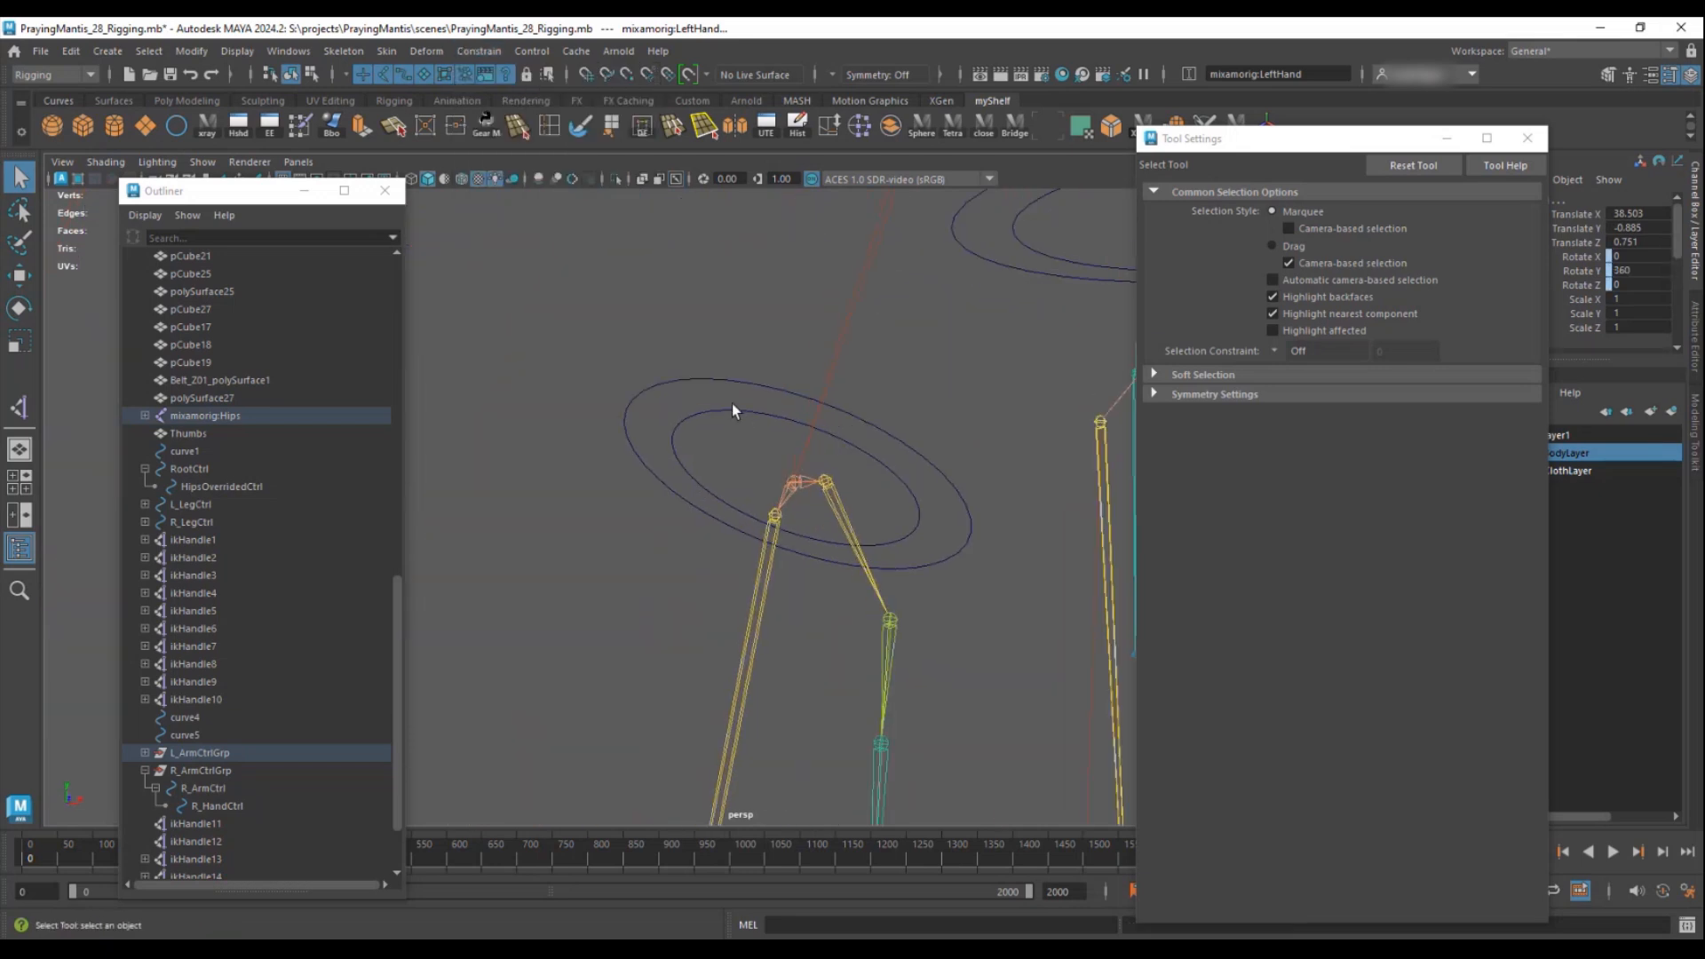
{"action": "left_click", "coordinate": [733, 410]}
{"action": "left_click", "coordinate": [787, 494], "text": "shift"}
{"action": "left_click", "coordinate": [484, 53]}
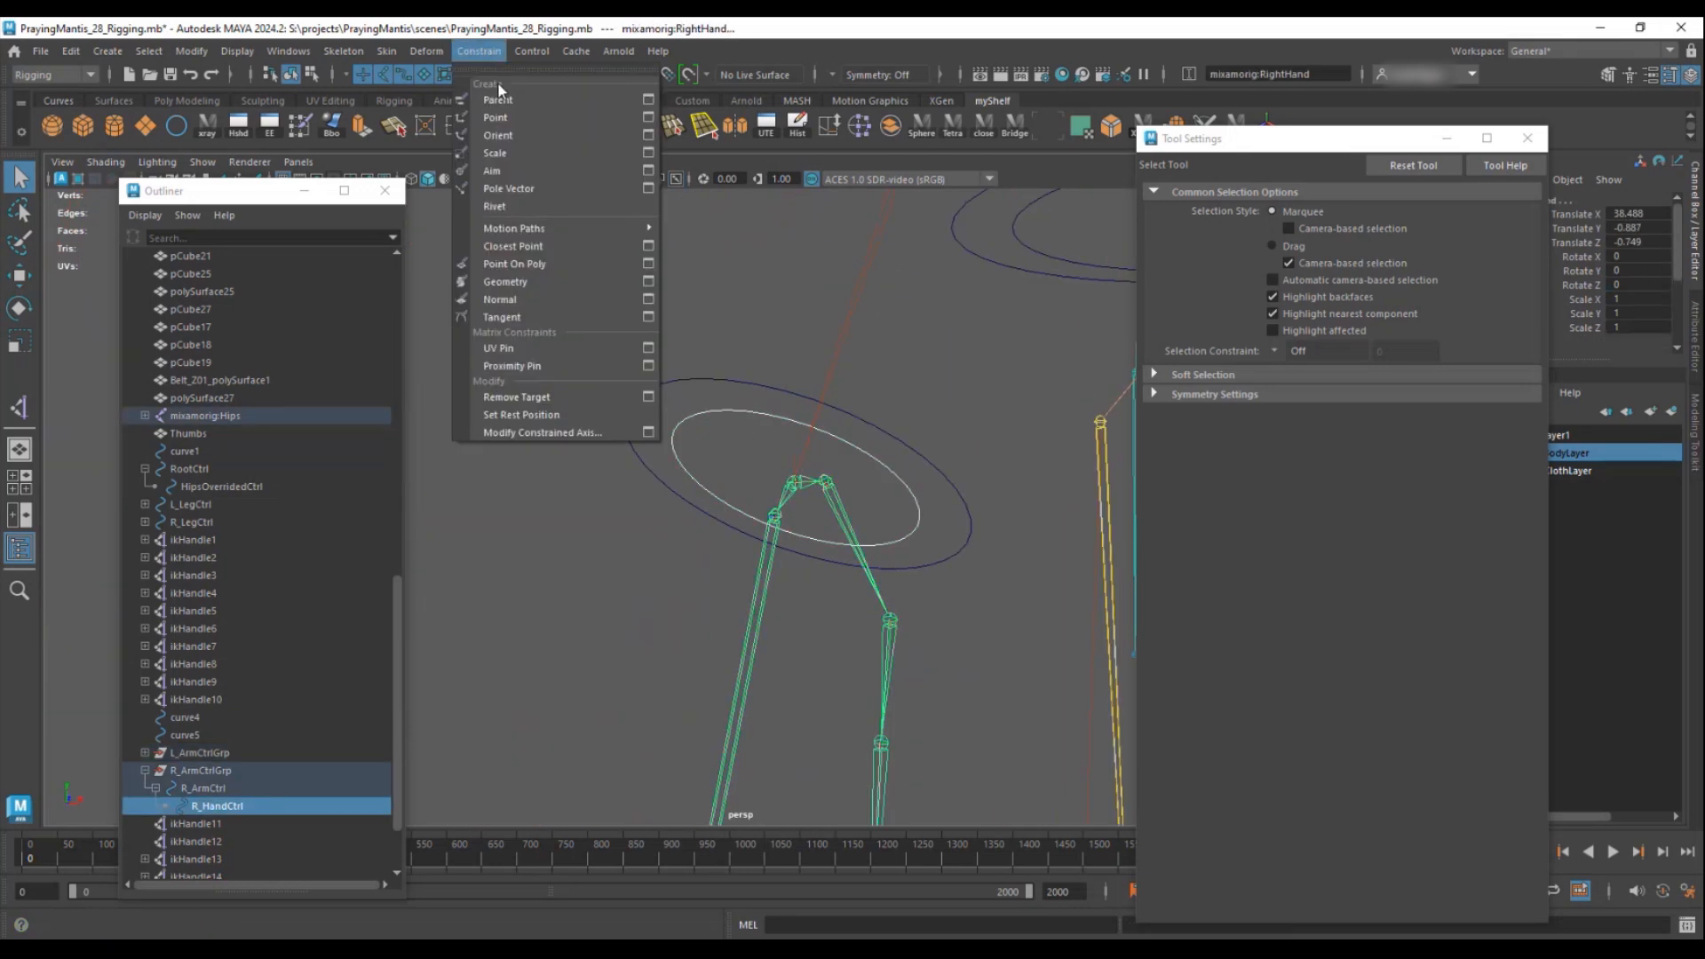
- Test the arm rig by rotating R_HandCtrl and moving L_ArmCtrl, and undo the test poses
{"action": "key", "text": "e"}
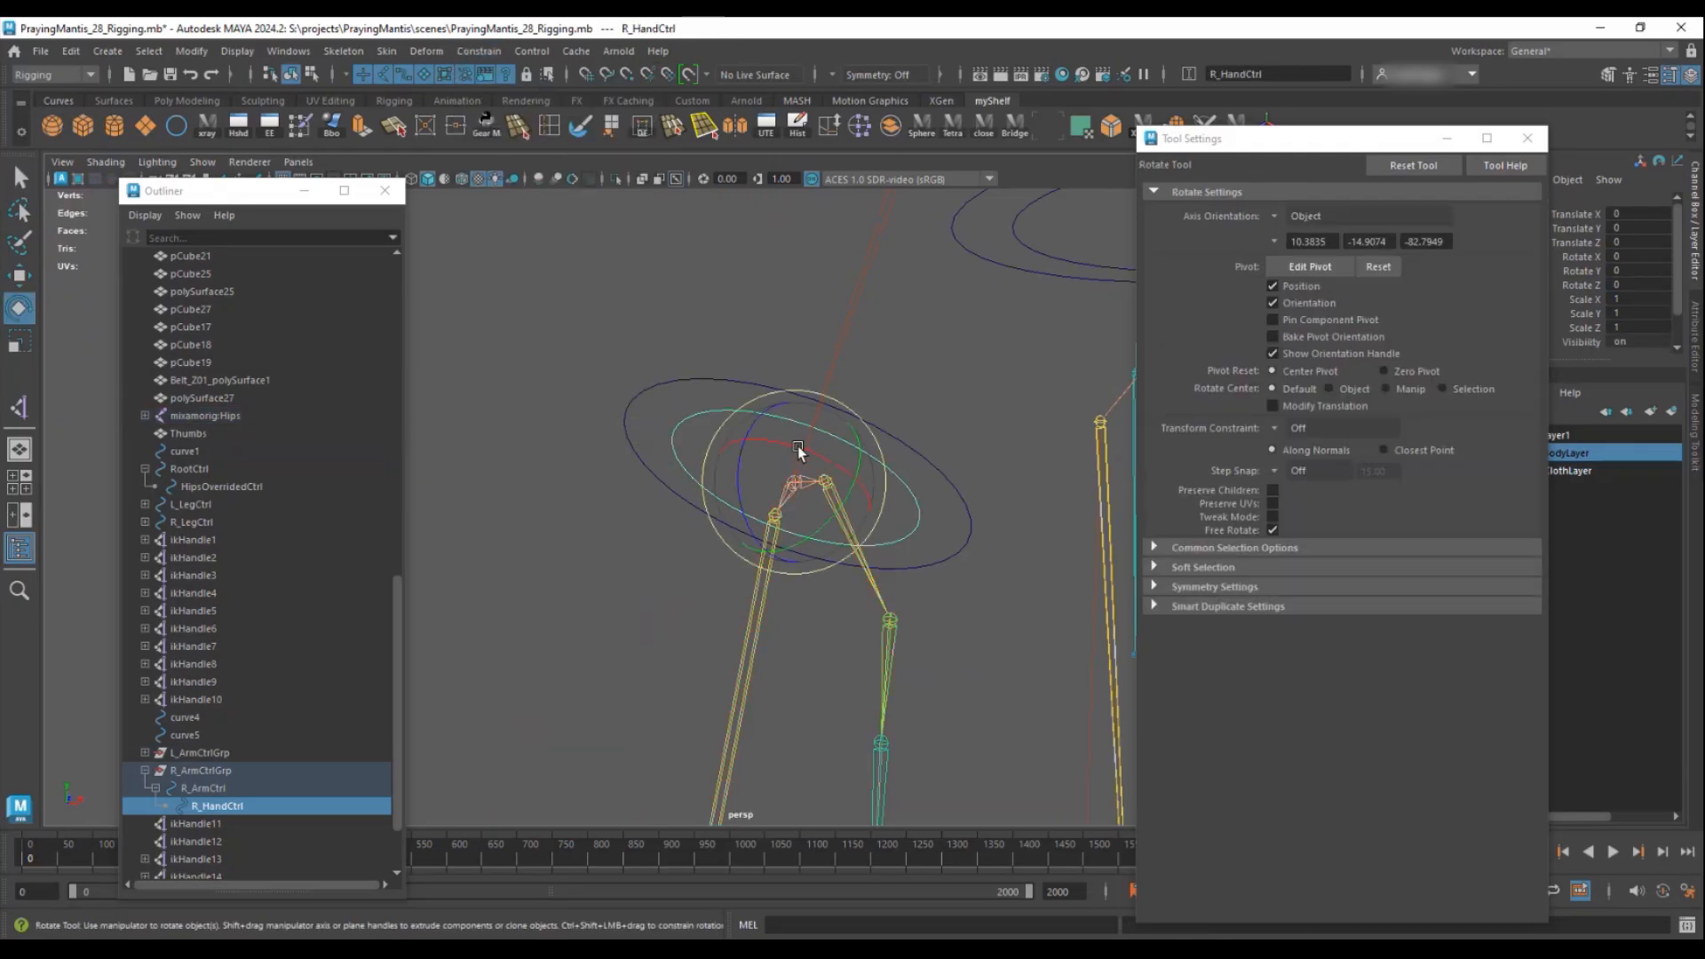
{"action": "left_click_drag", "start_coordinate": [800, 444], "coordinate": [860, 461]}
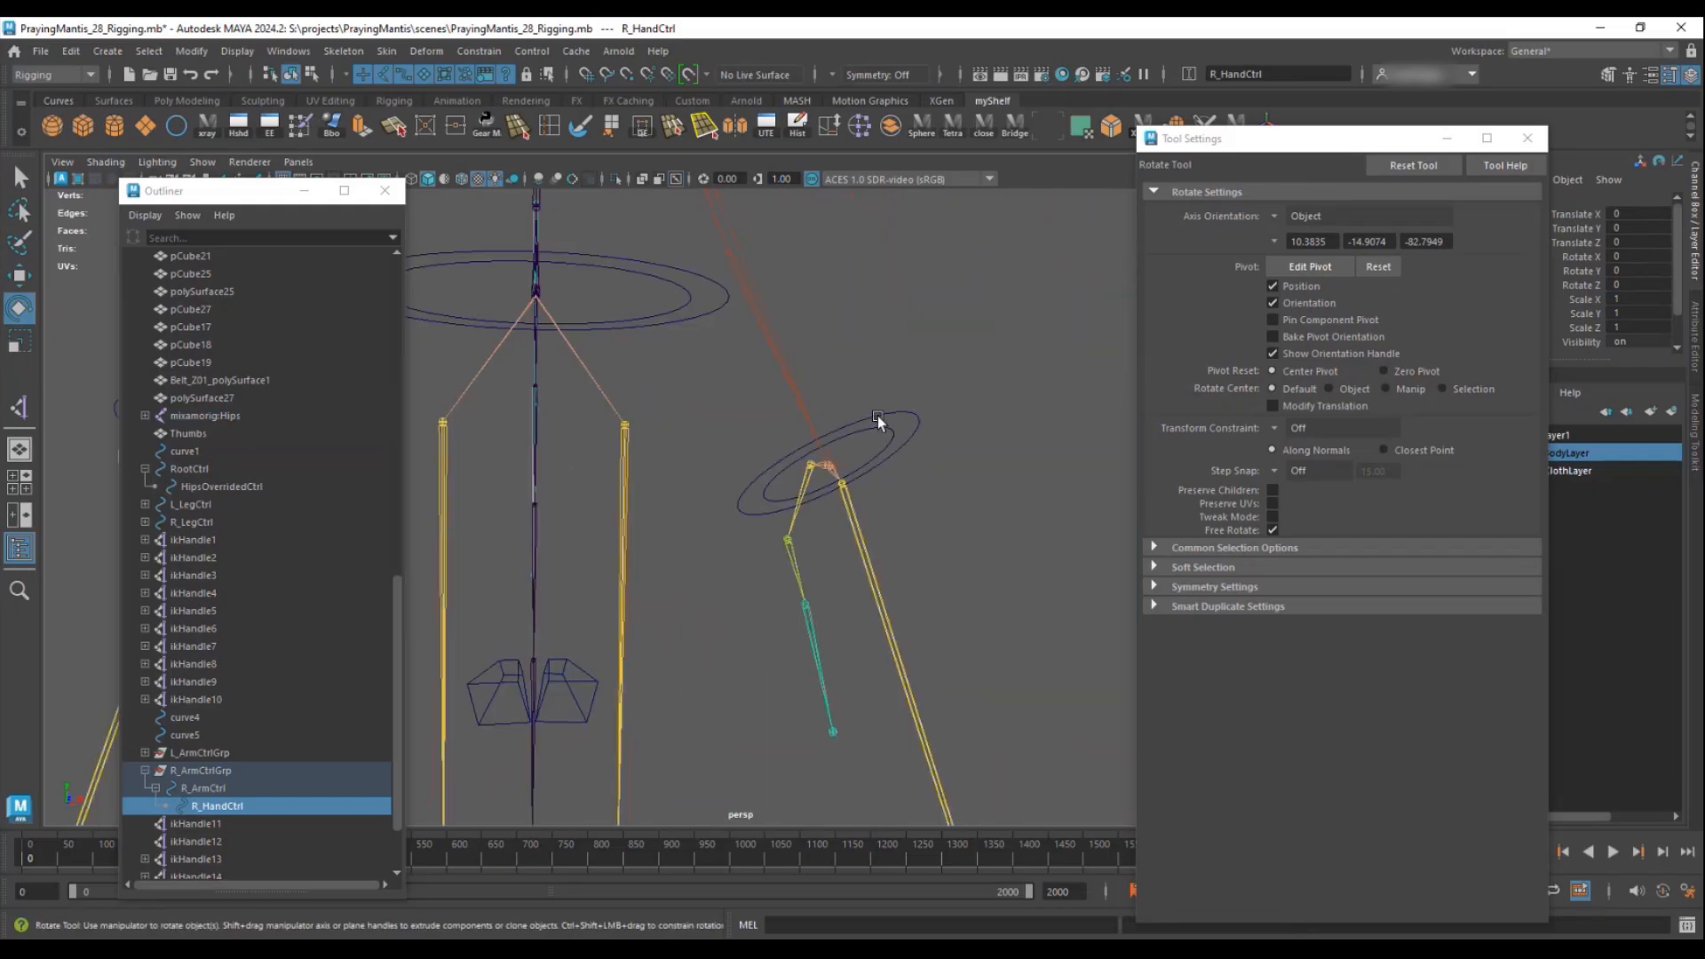
{"action": "left_click", "coordinate": [860, 556]}
{"action": "key", "text": "w"}
{"action": "left_click_drag", "start_coordinate": [871, 540], "coordinate": [855, 419]}
{"action": "key", "text": "ctrl+z"}
{"action": "key", "text": "ctrl+z"}
{"action": "key", "text": "ctrl+z"}
{"action": "key", "text": "ctrl+z"}
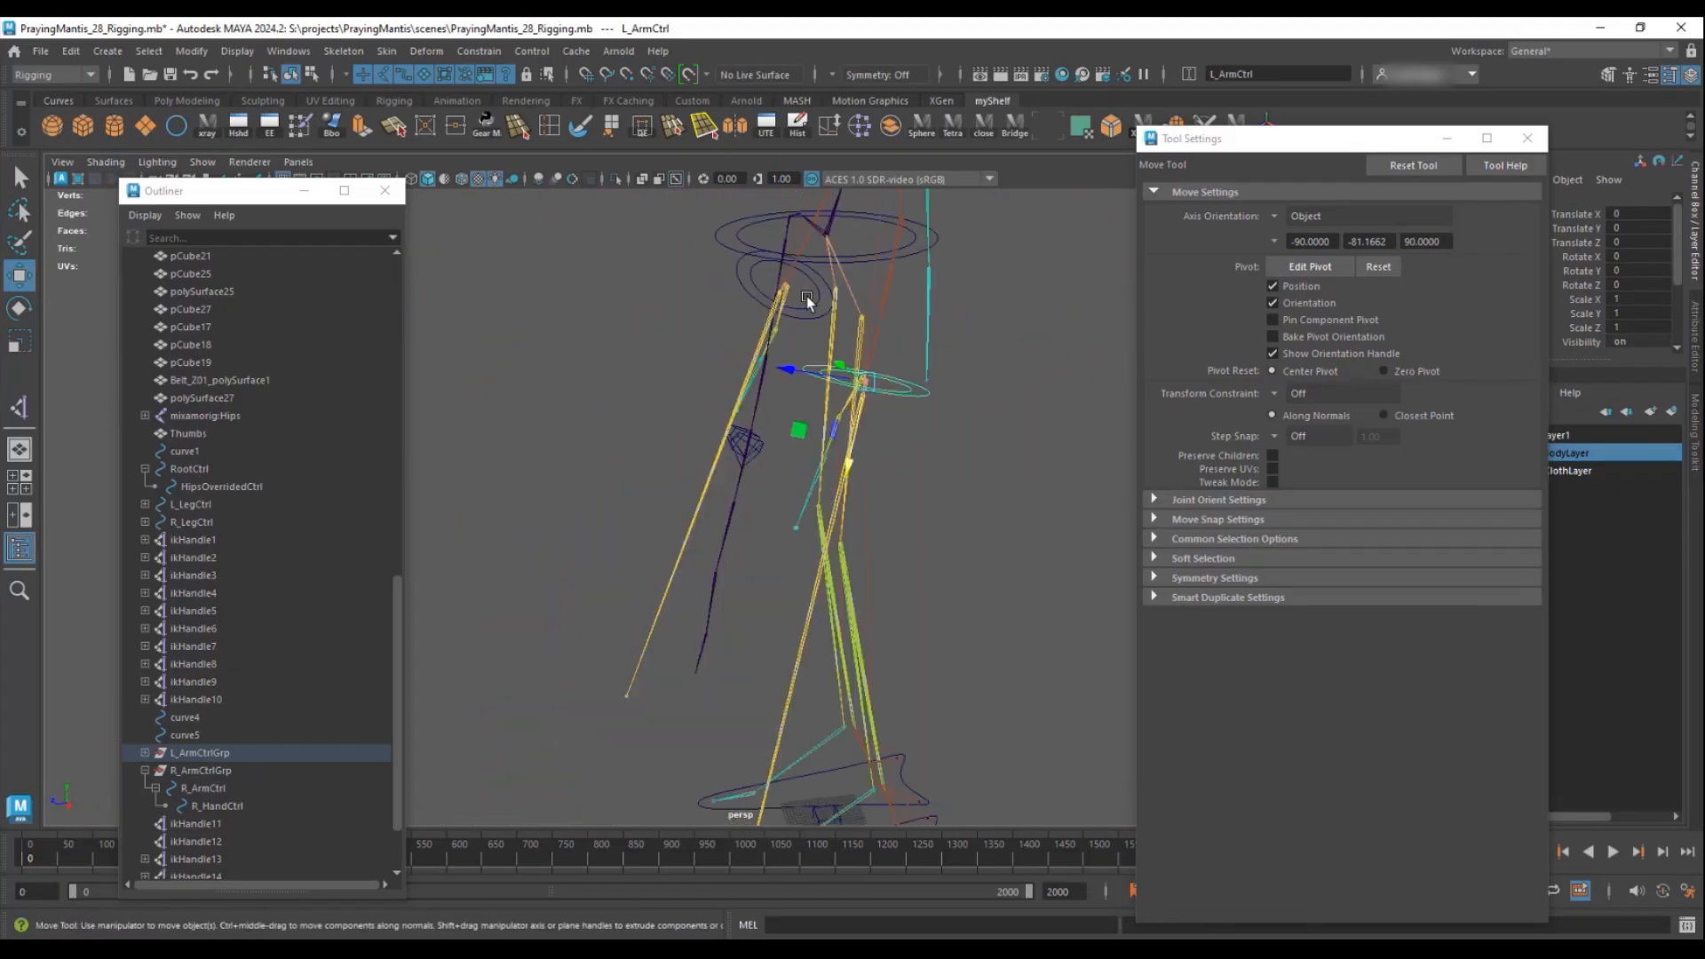
{"action": "key", "text": "ctrl+z"}
- Point-constrain curve5 to the LeftArm joint and ikHandle13 so it sits midway along the left arm
{"action": "left_click_drag", "start_coordinate": [766, 690], "coordinate": [762, 343], "text": "alt"}
{"action": "left_click", "coordinate": [757, 334]}
{"action": "left_click_drag", "start_coordinate": [803, 626], "coordinate": [819, 482], "text": "alt"}
{"action": "left_click", "coordinate": [819, 482]}
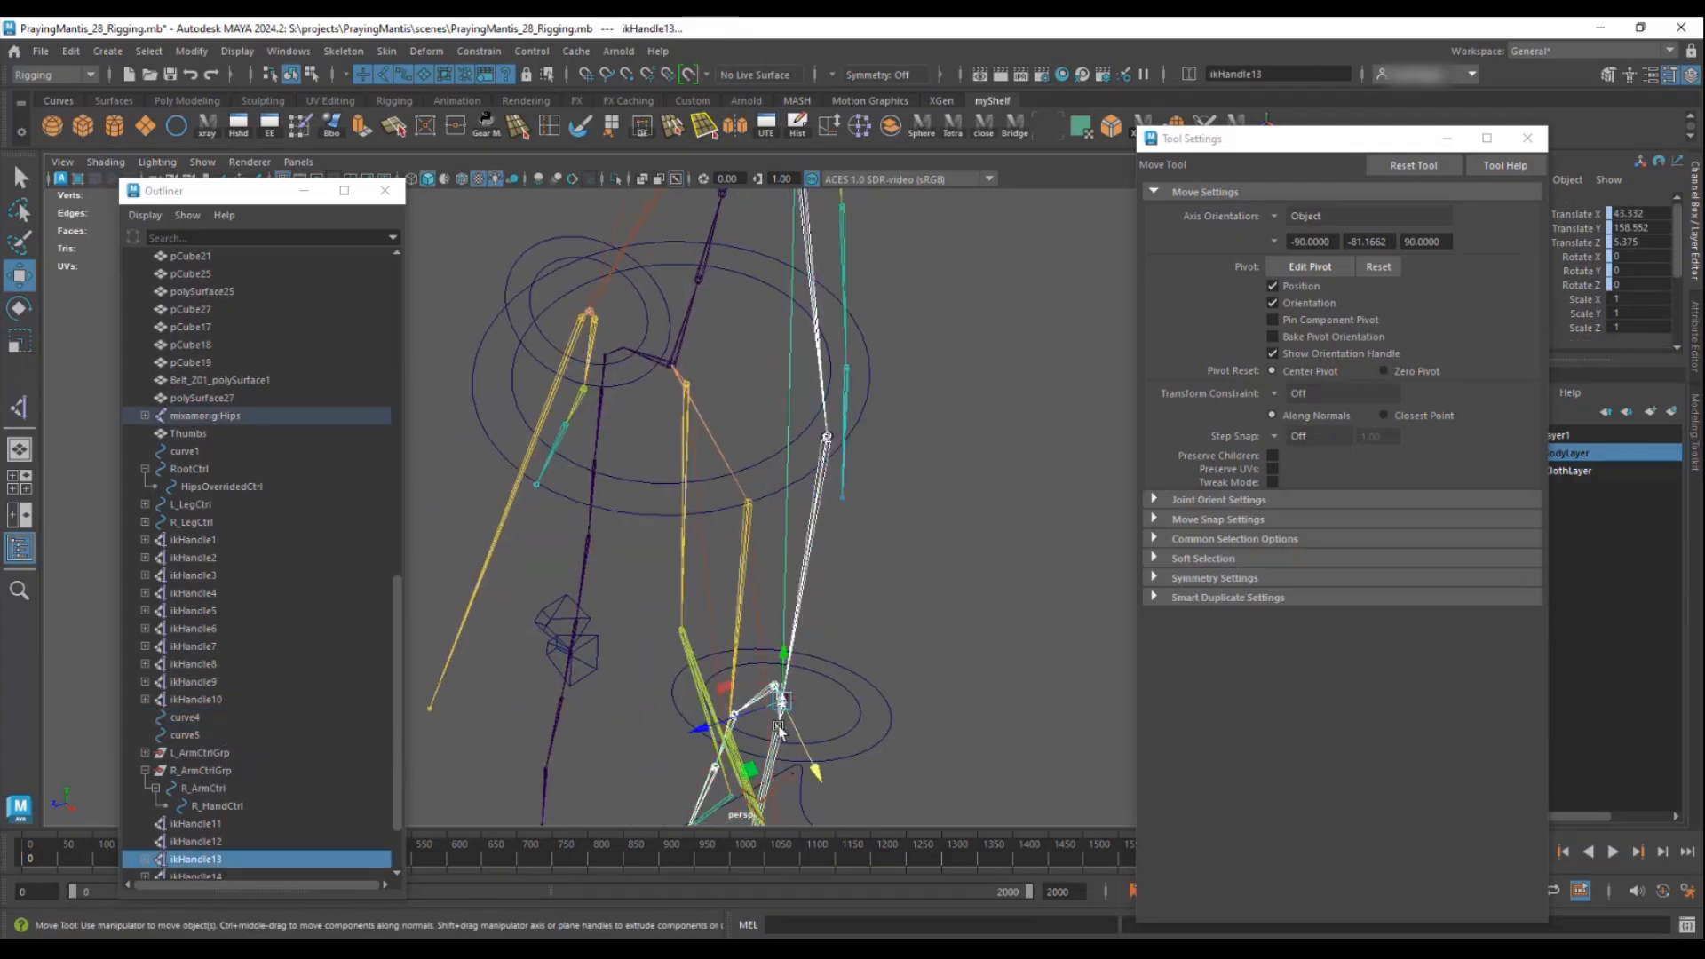
{"action": "key", "text": "f"}
{"action": "left_click", "coordinate": [762, 543]}
{"action": "left_click_drag", "start_coordinate": [762, 543], "coordinate": [716, 657], "text": "alt"}
{"action": "left_click", "coordinate": [714, 655], "text": "shift"}
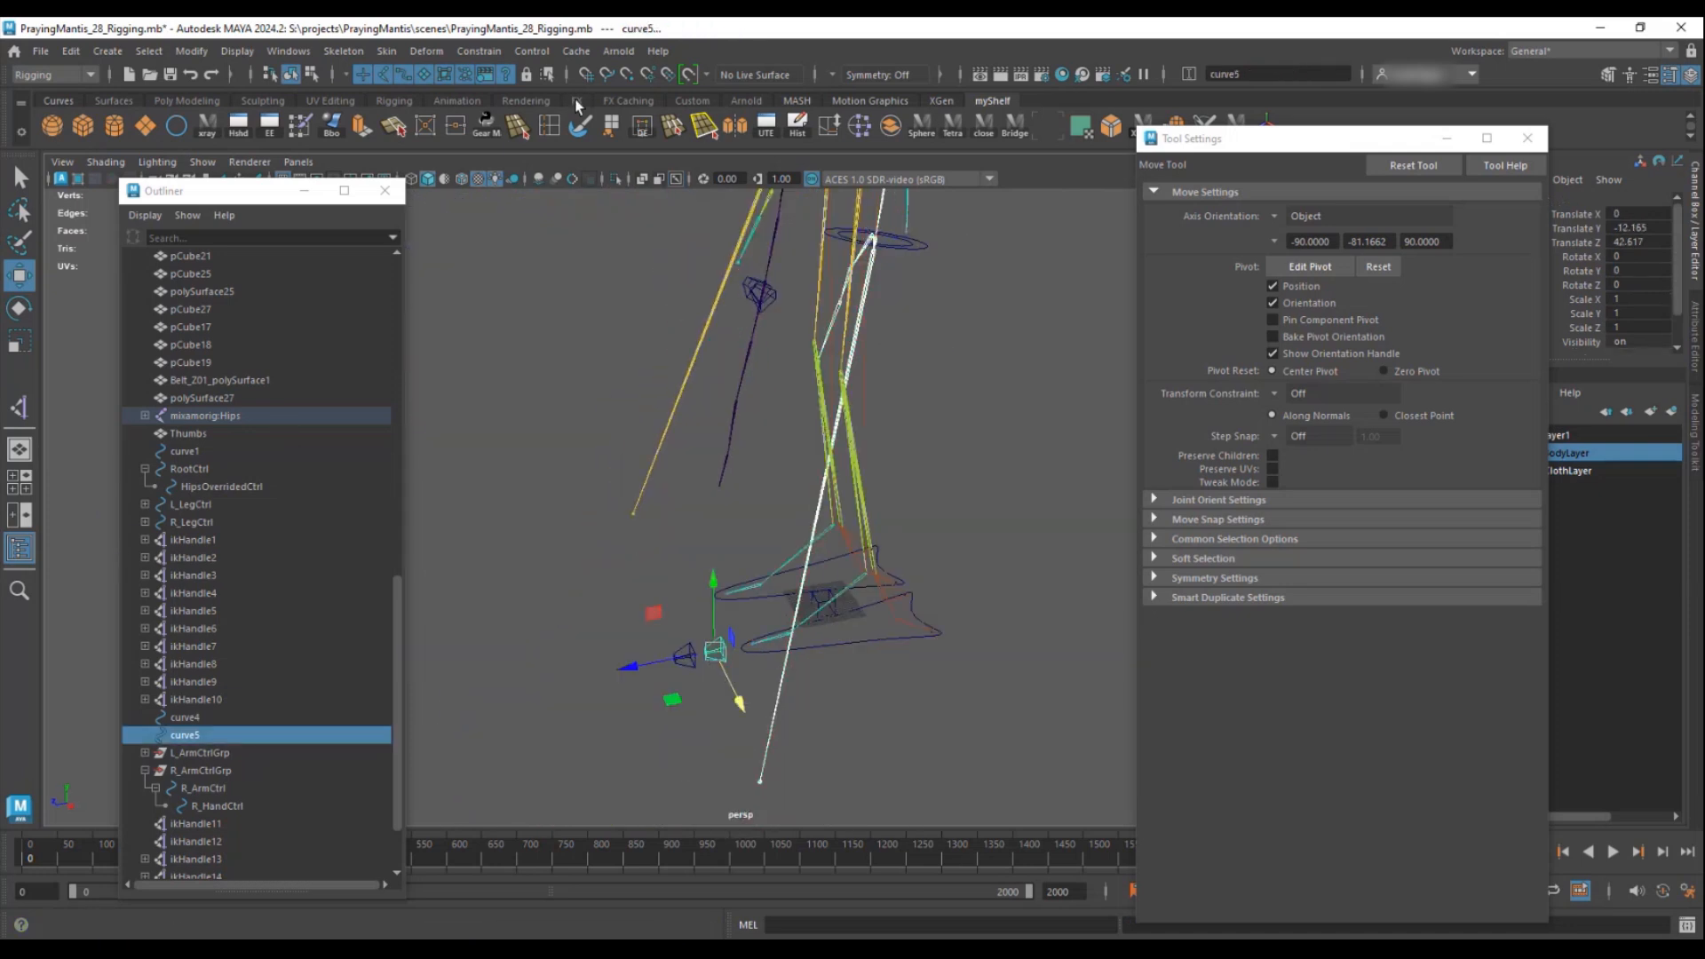
{"action": "left_click", "coordinate": [479, 50]}
{"action": "left_click", "coordinate": [502, 120]}
- Point-constrain curve4 to the RightArm joint and ikHandle14 so it sits midway along the right arm
{"action": "key", "text": "f"}
{"action": "left_click_drag", "start_coordinate": [1048, 729], "coordinate": [734, 498], "text": "alt"}
{"action": "left_click", "coordinate": [642, 386]}
{"action": "left_click", "coordinate": [658, 327]}
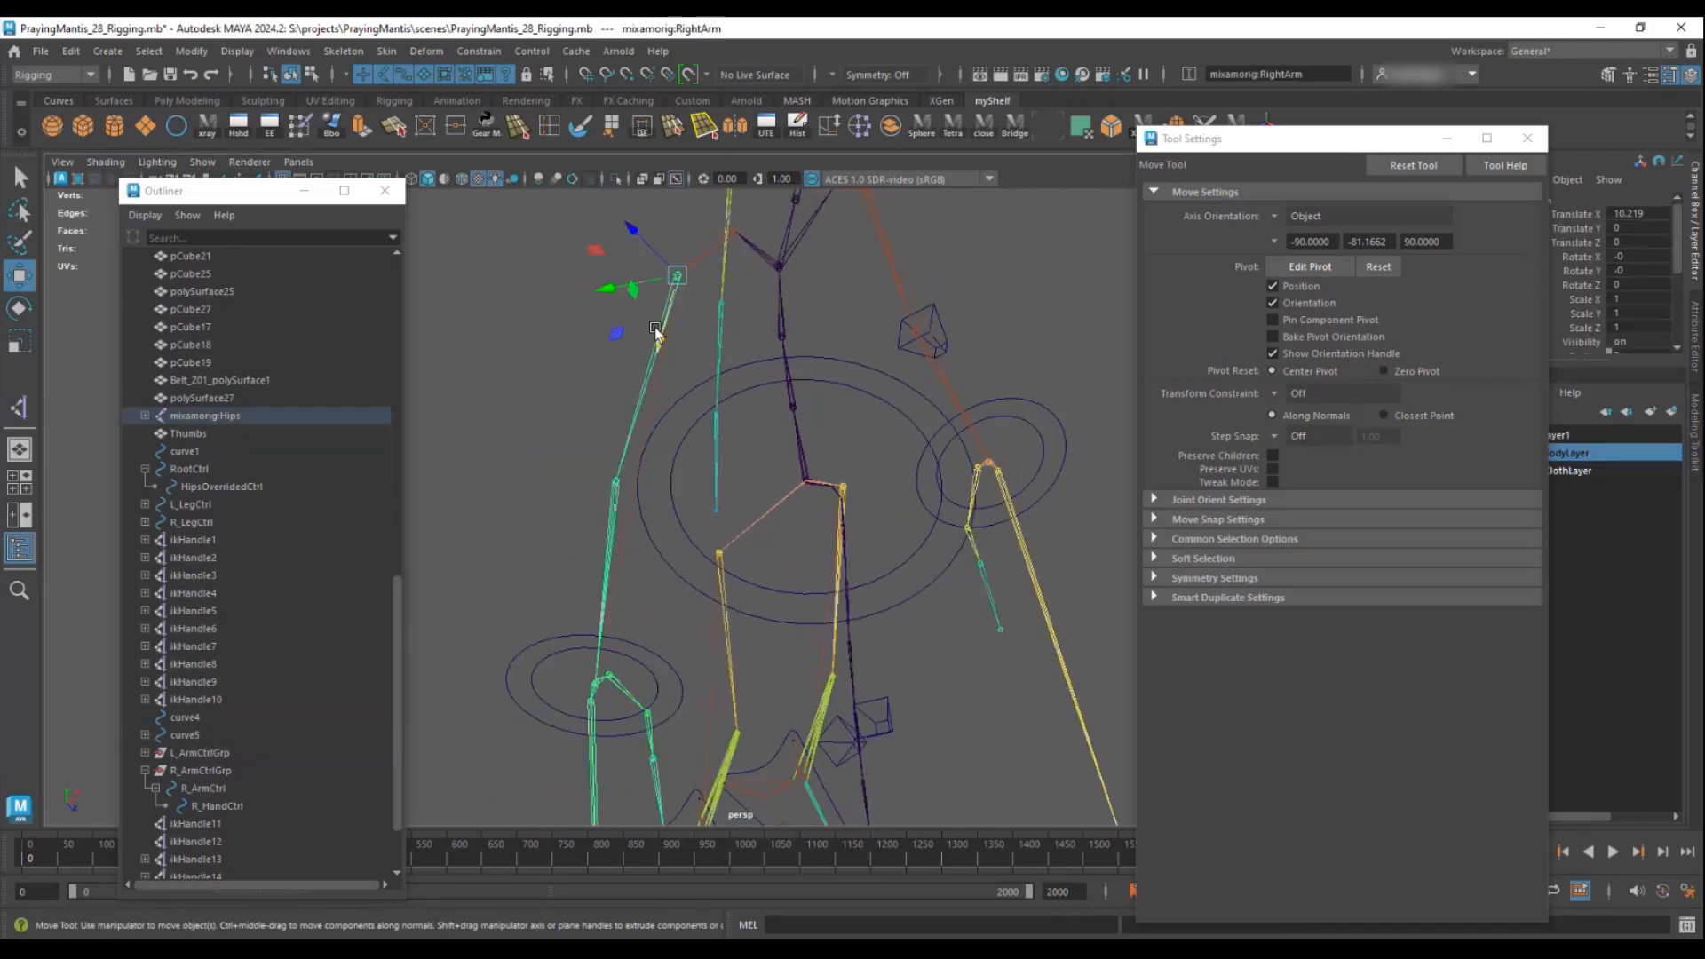
{"action": "left_click", "coordinate": [612, 515]}
{"action": "left_click_drag", "start_coordinate": [623, 707], "coordinate": [707, 525], "text": "alt"}
{"action": "right_click_drag", "start_coordinate": [708, 525], "coordinate": [598, 609], "text": "alt"}
{"action": "left_click", "coordinate": [530, 582]}
{"action": "right_click_drag", "start_coordinate": [521, 558], "coordinate": [849, 590], "text": "alt"}
{"action": "left_click", "coordinate": [849, 590], "text": "shift"}
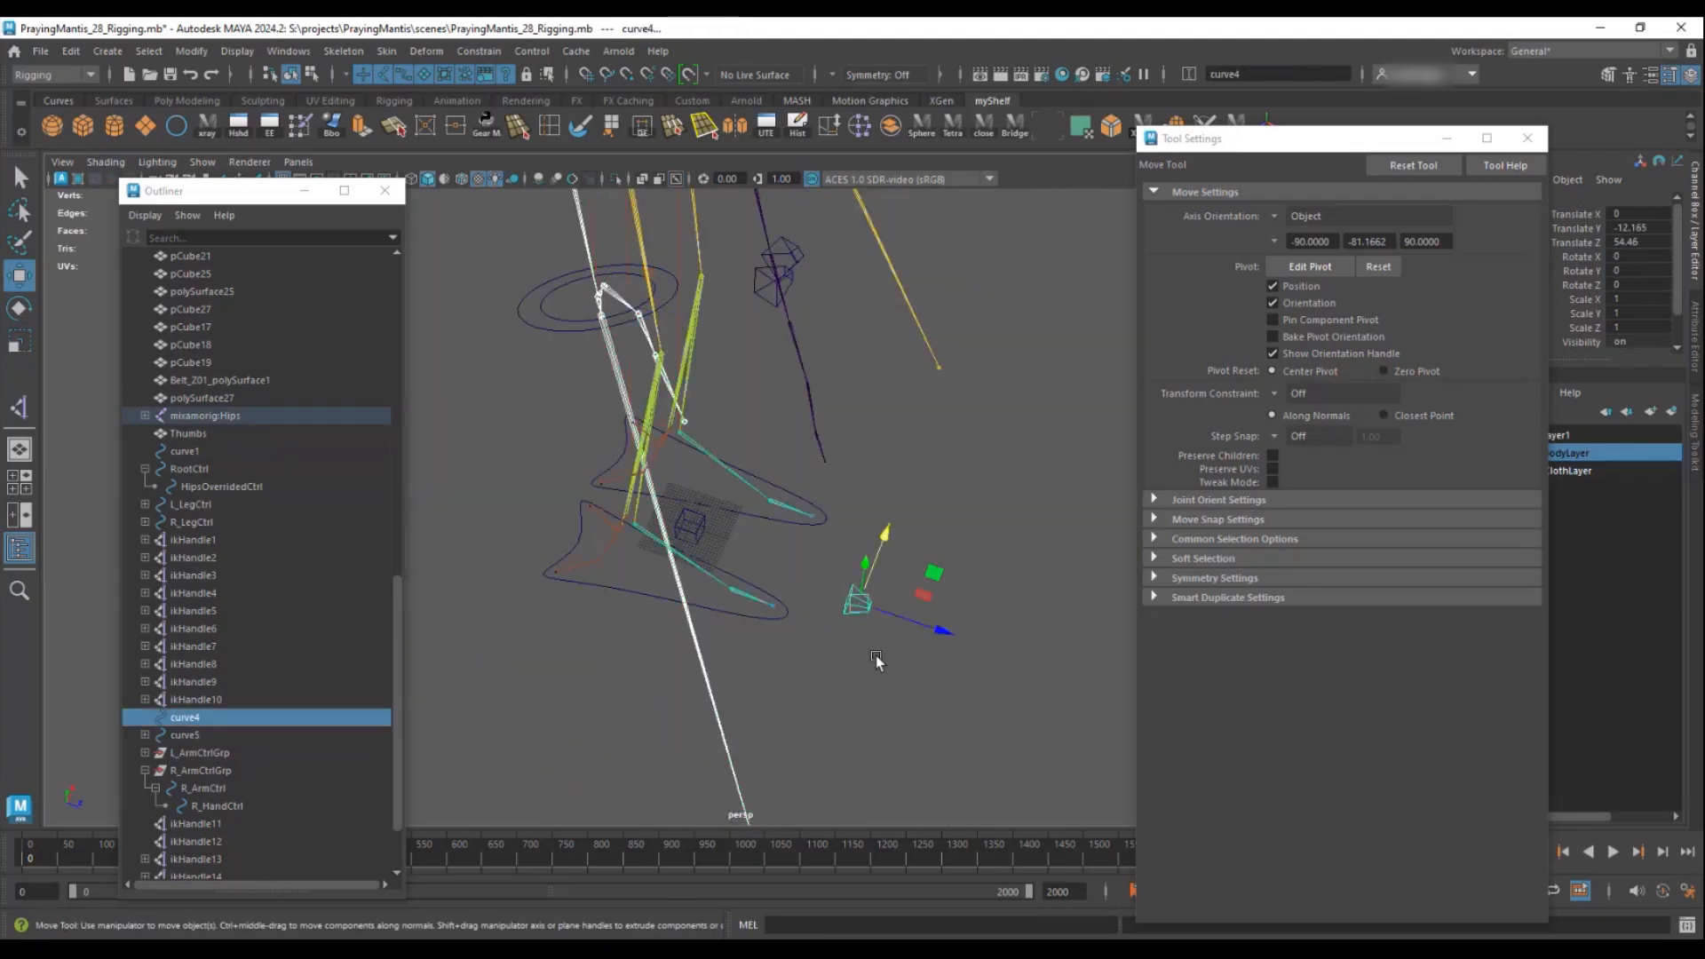
{"action": "left_click", "coordinate": [479, 51]}
{"action": "left_click", "coordinate": [510, 136]}
- Delete the point constraints under curve4 and curve5
{"action": "left_click_drag", "start_coordinate": [684, 273], "coordinate": [675, 426], "text": "alt"}
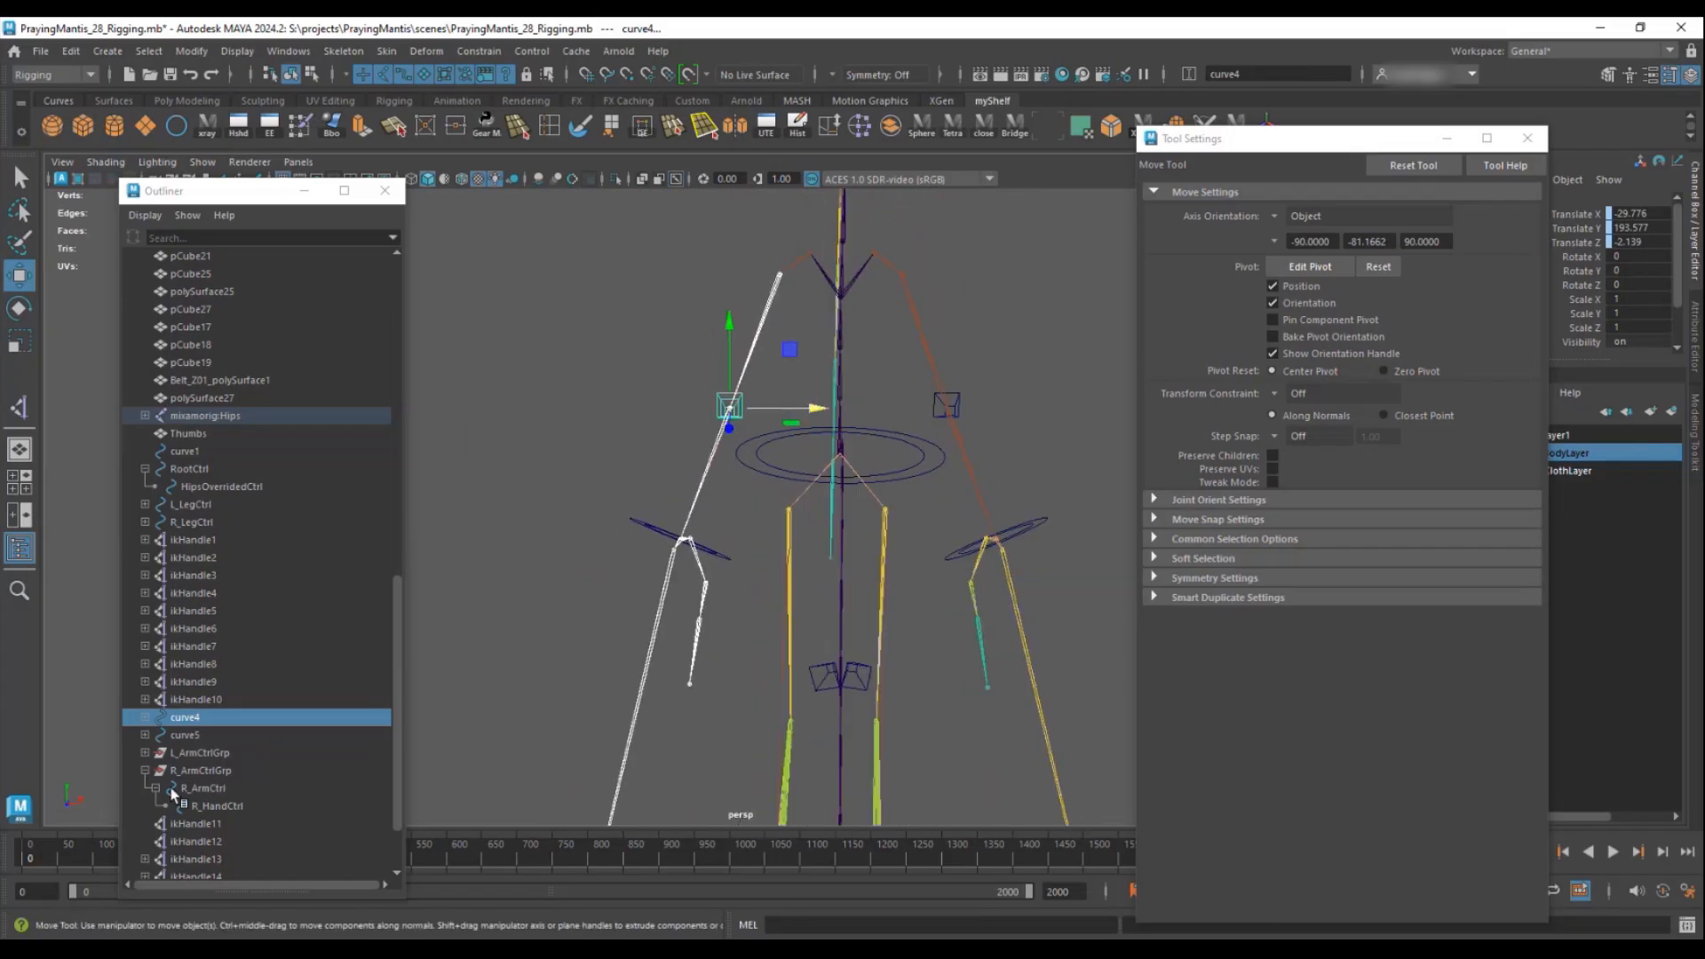
{"action": "left_click", "coordinate": [144, 717]}
{"action": "left_click", "coordinate": [145, 753]}
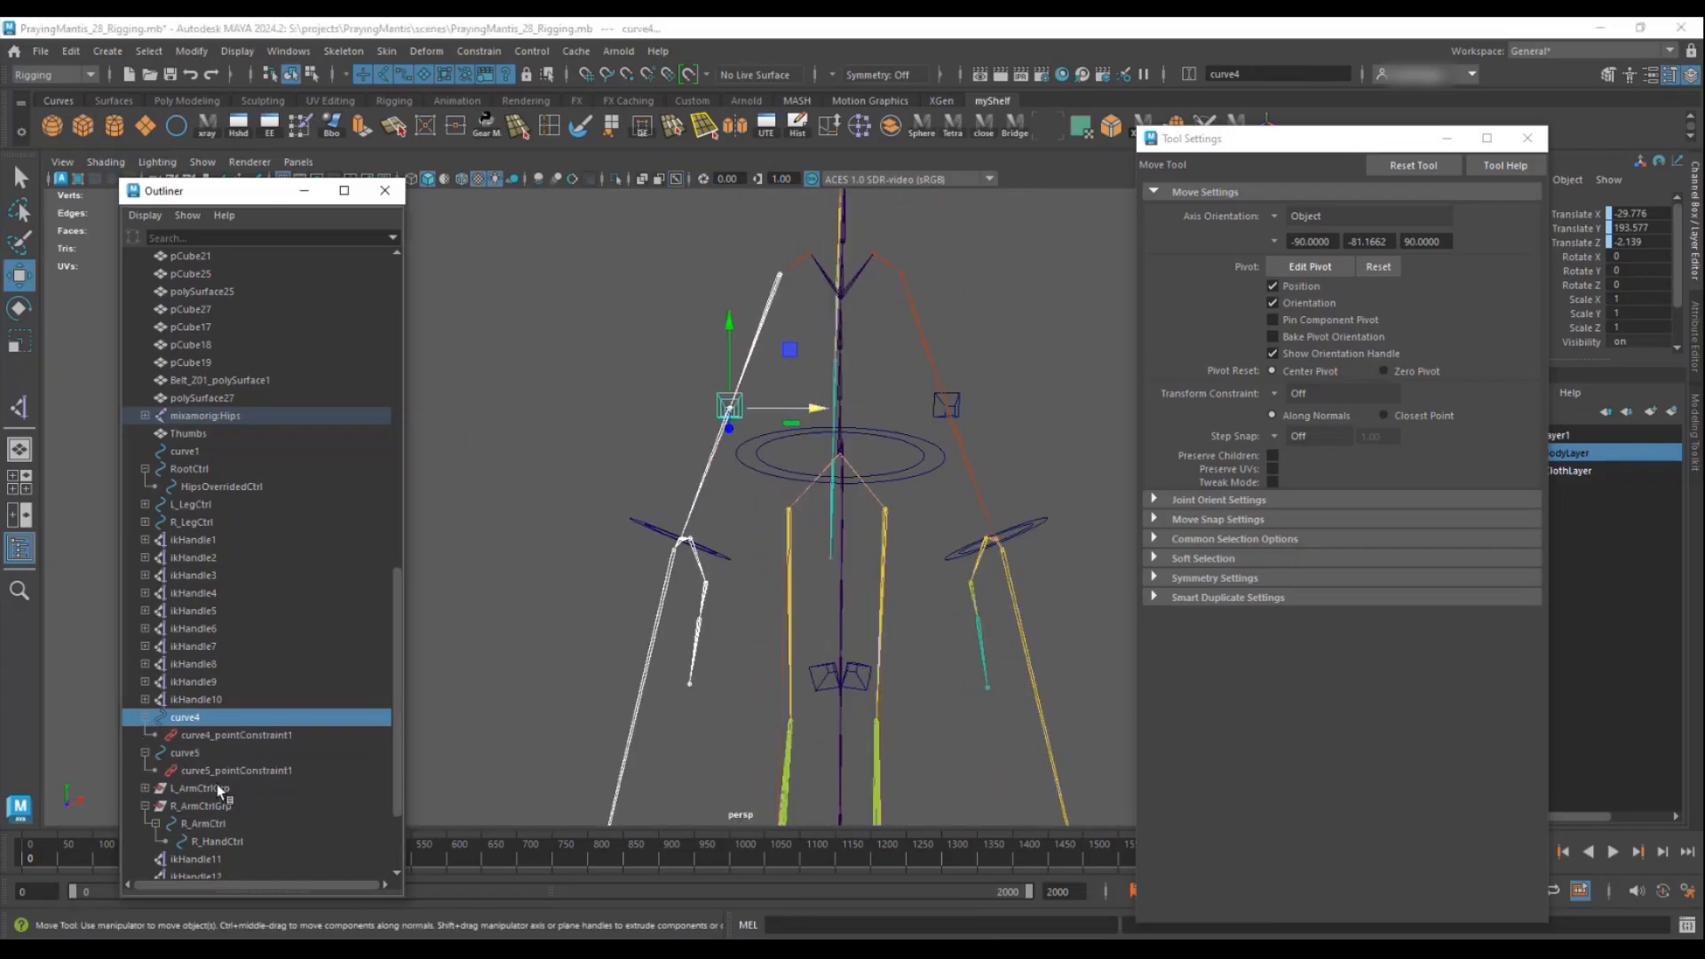
{"action": "left_click", "coordinate": [236, 770]}
{"action": "left_click", "coordinate": [243, 734], "text": "ctrl"}
{"action": "key", "text": "Delete"}
{"action": "left_click_drag", "start_coordinate": [238, 718], "coordinate": [236, 736]}
- Aim-constrain curve5 at the mixamorig:LeftForeArm joint
{"action": "left_click_drag", "start_coordinate": [765, 537], "coordinate": [742, 321], "text": "alt"}
{"action": "left_click", "coordinate": [743, 313]}
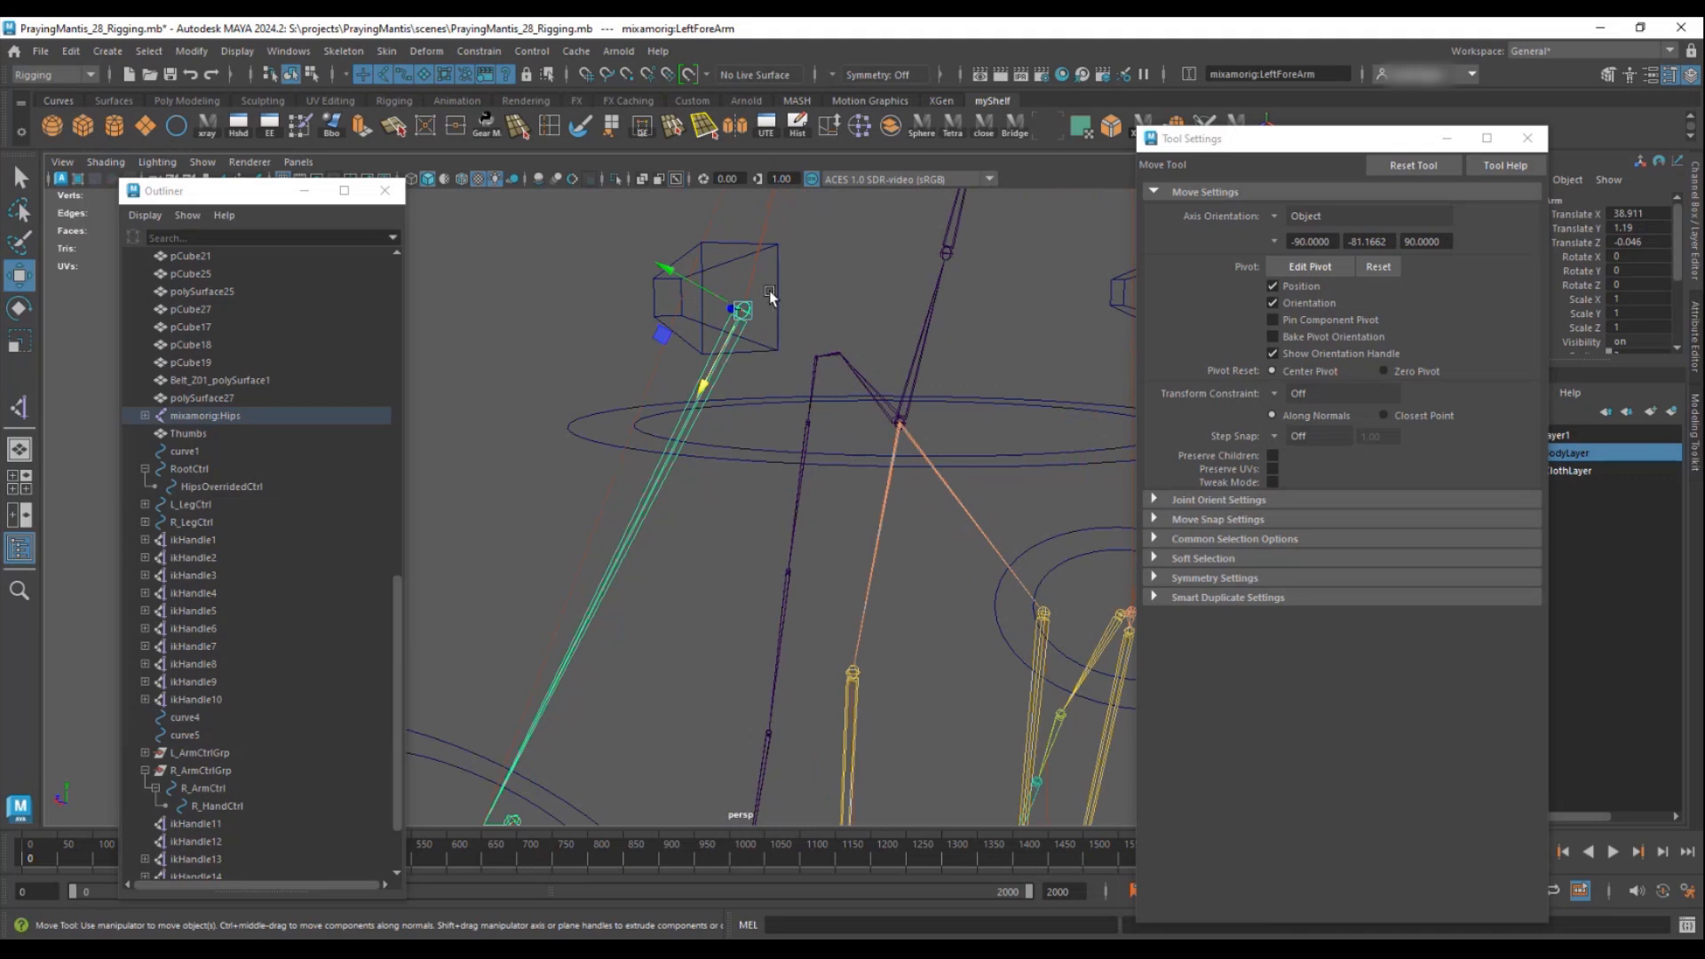
{"action": "left_click", "coordinate": [769, 277]}
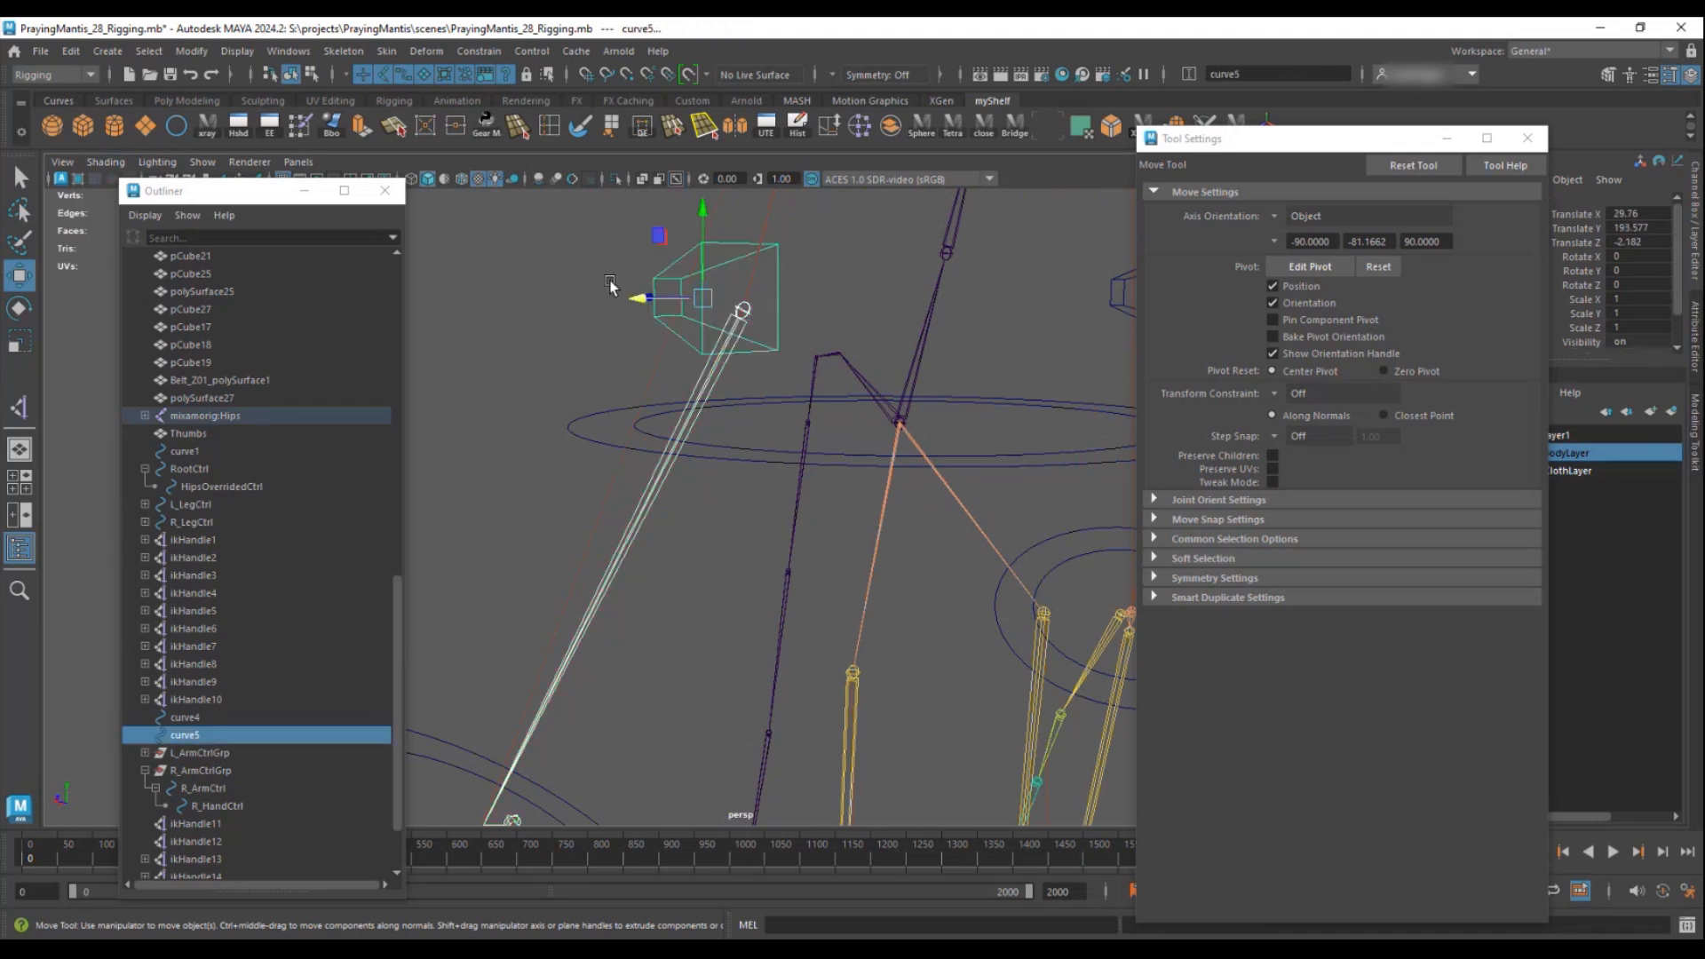
{"action": "left_click", "coordinate": [479, 51]}
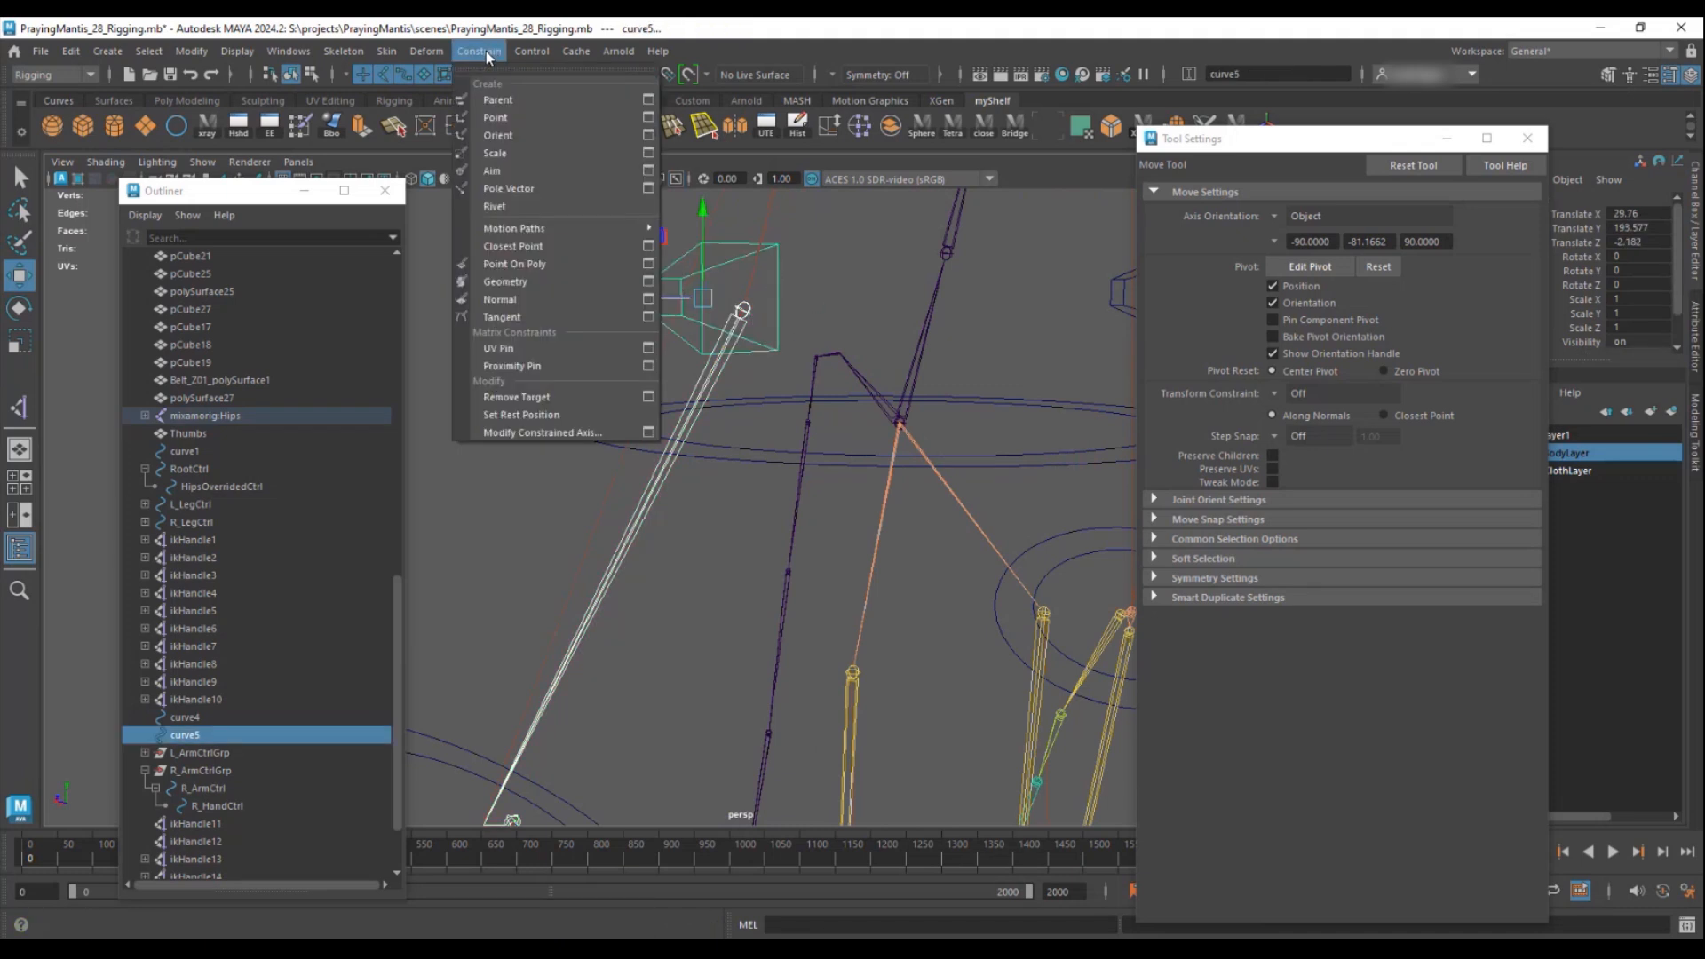
{"action": "left_click", "coordinate": [500, 173]}
- Aim-constrain curve4 at the right forearm joint
{"action": "left_click_drag", "start_coordinate": [639, 267], "coordinate": [946, 498], "text": "alt"}
{"action": "left_click", "coordinate": [992, 334]}
{"action": "left_click", "coordinate": [1080, 261], "text": "shift"}
{"action": "left_click", "coordinate": [479, 50]}
{"action": "left_click", "coordinate": [500, 173]}
- Delete the aim constraints under curve4 and curve5
{"action": "left_click_drag", "start_coordinate": [568, 284], "coordinate": [689, 361], "text": "alt"}
{"action": "left_click", "coordinate": [243, 735]}
{"action": "left_click", "coordinate": [243, 771], "text": "ctrl"}
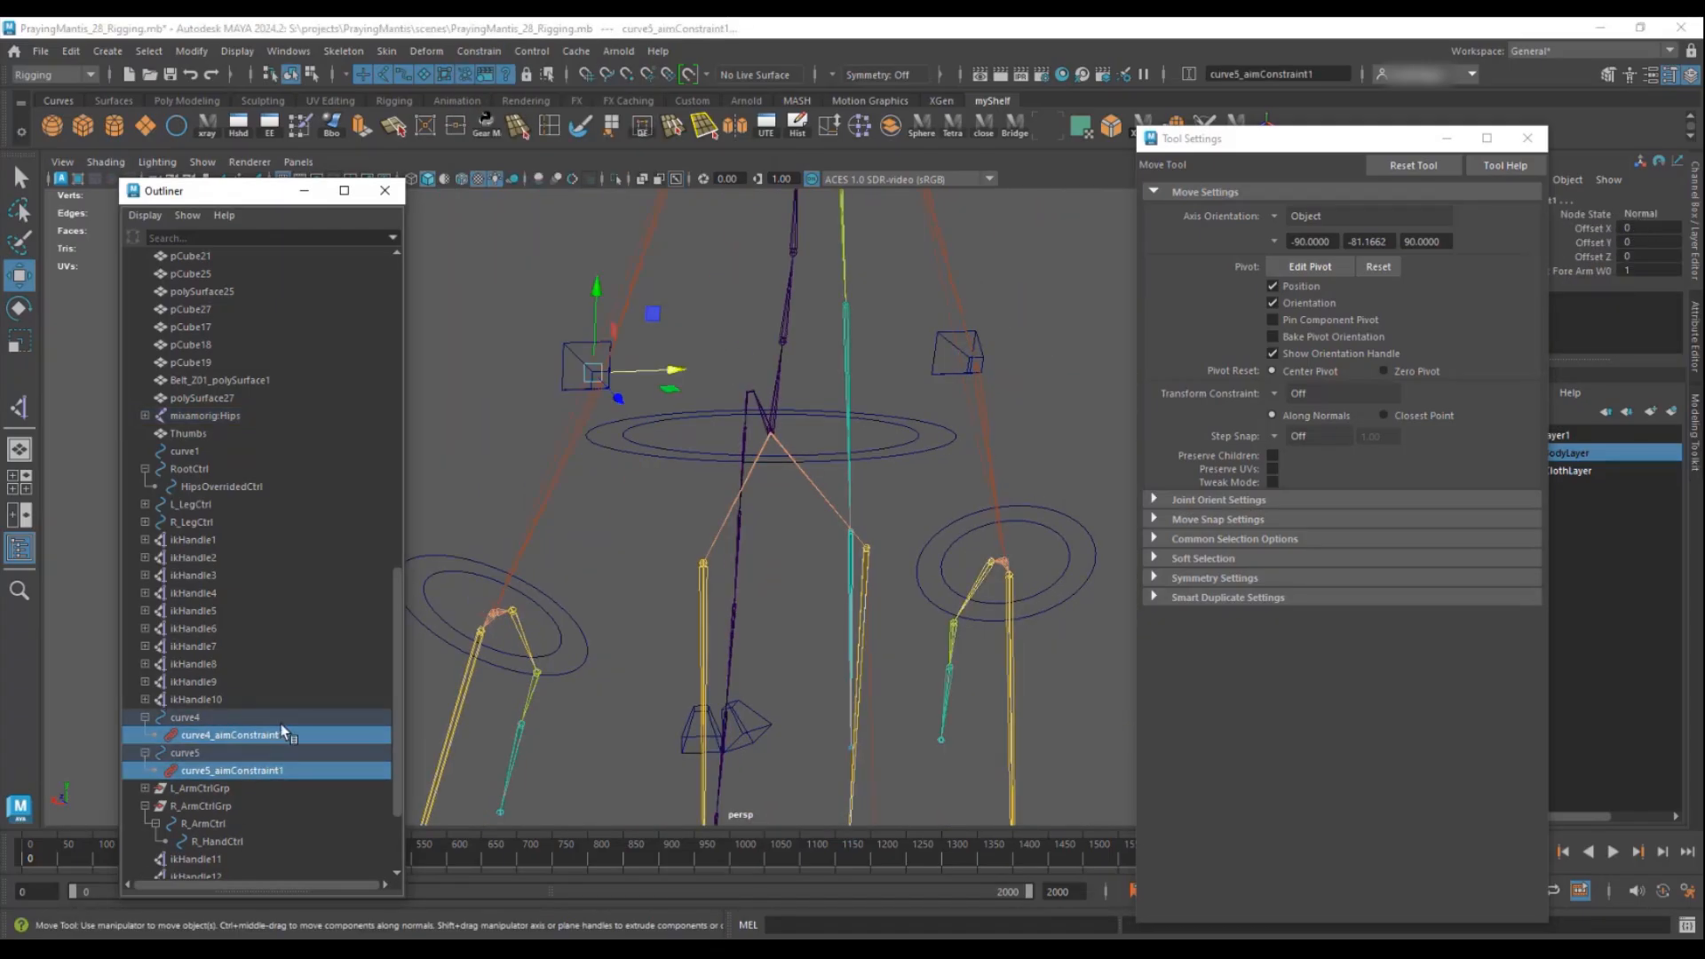
{"action": "key", "text": "Delete"}
- Select curve5 and curve4 together and make the BodyLayer, ClothLayer and layer1 display layers visible
{"action": "left_click_drag", "start_coordinate": [624, 568], "coordinate": [677, 591], "text": "alt"}
{"action": "left_click", "coordinate": [604, 384]}
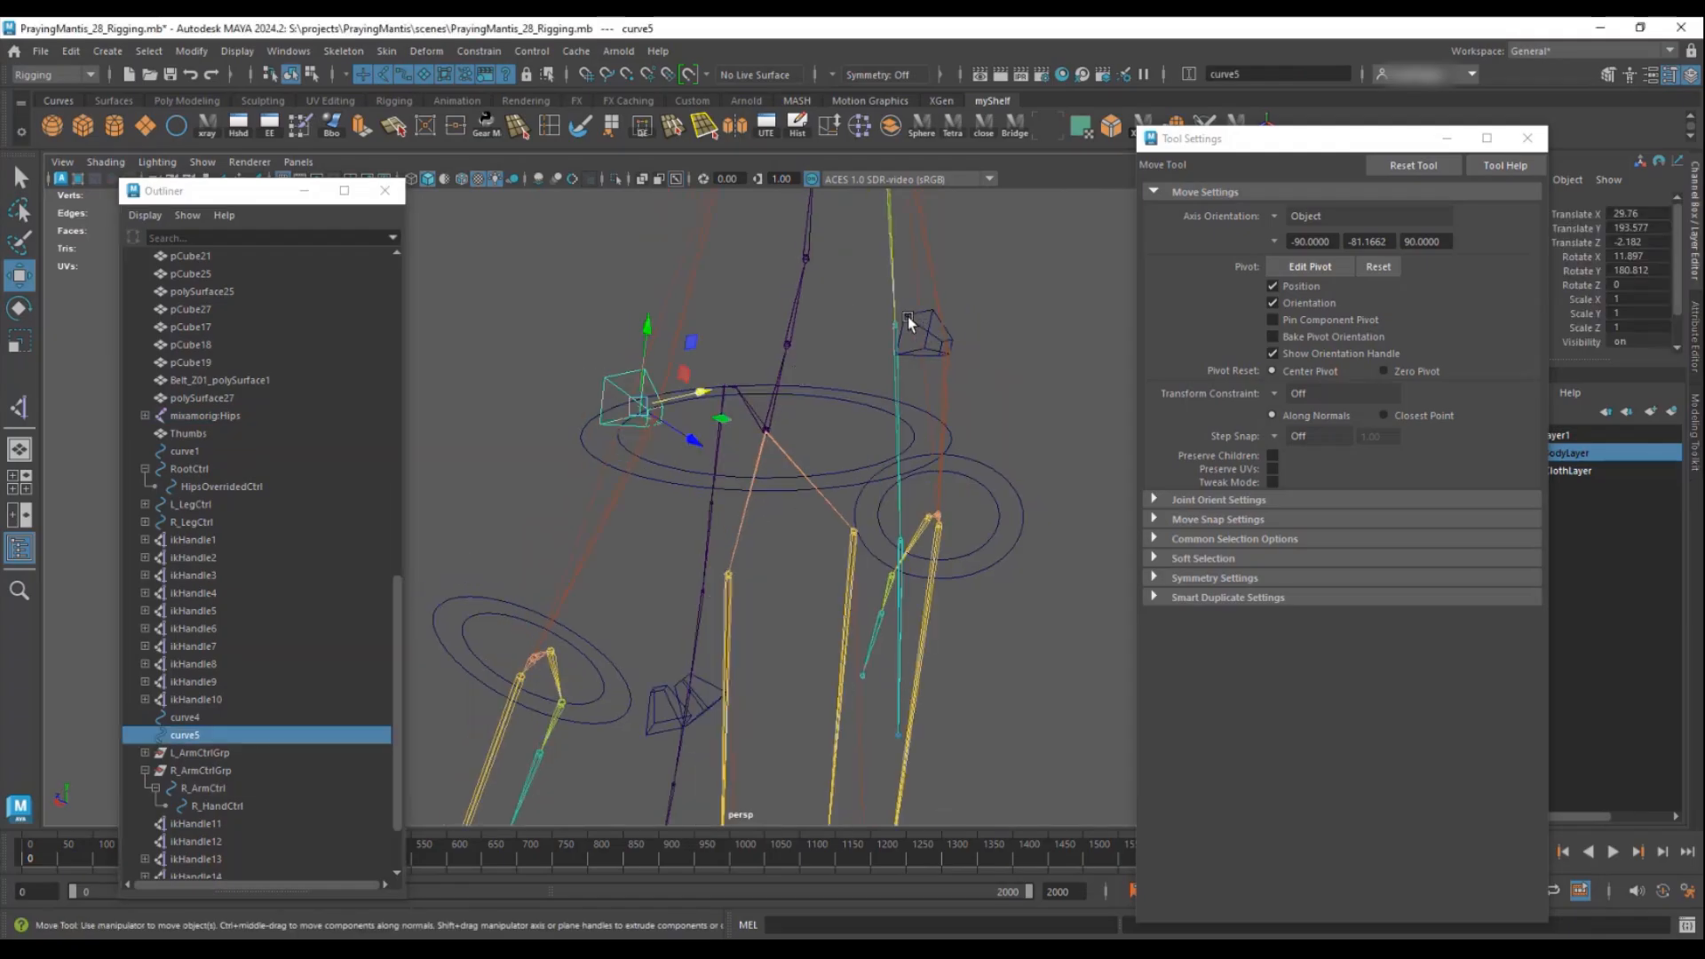
{"action": "left_click", "coordinate": [907, 317], "text": "shift"}
{"action": "left_click", "coordinate": [1528, 140]}
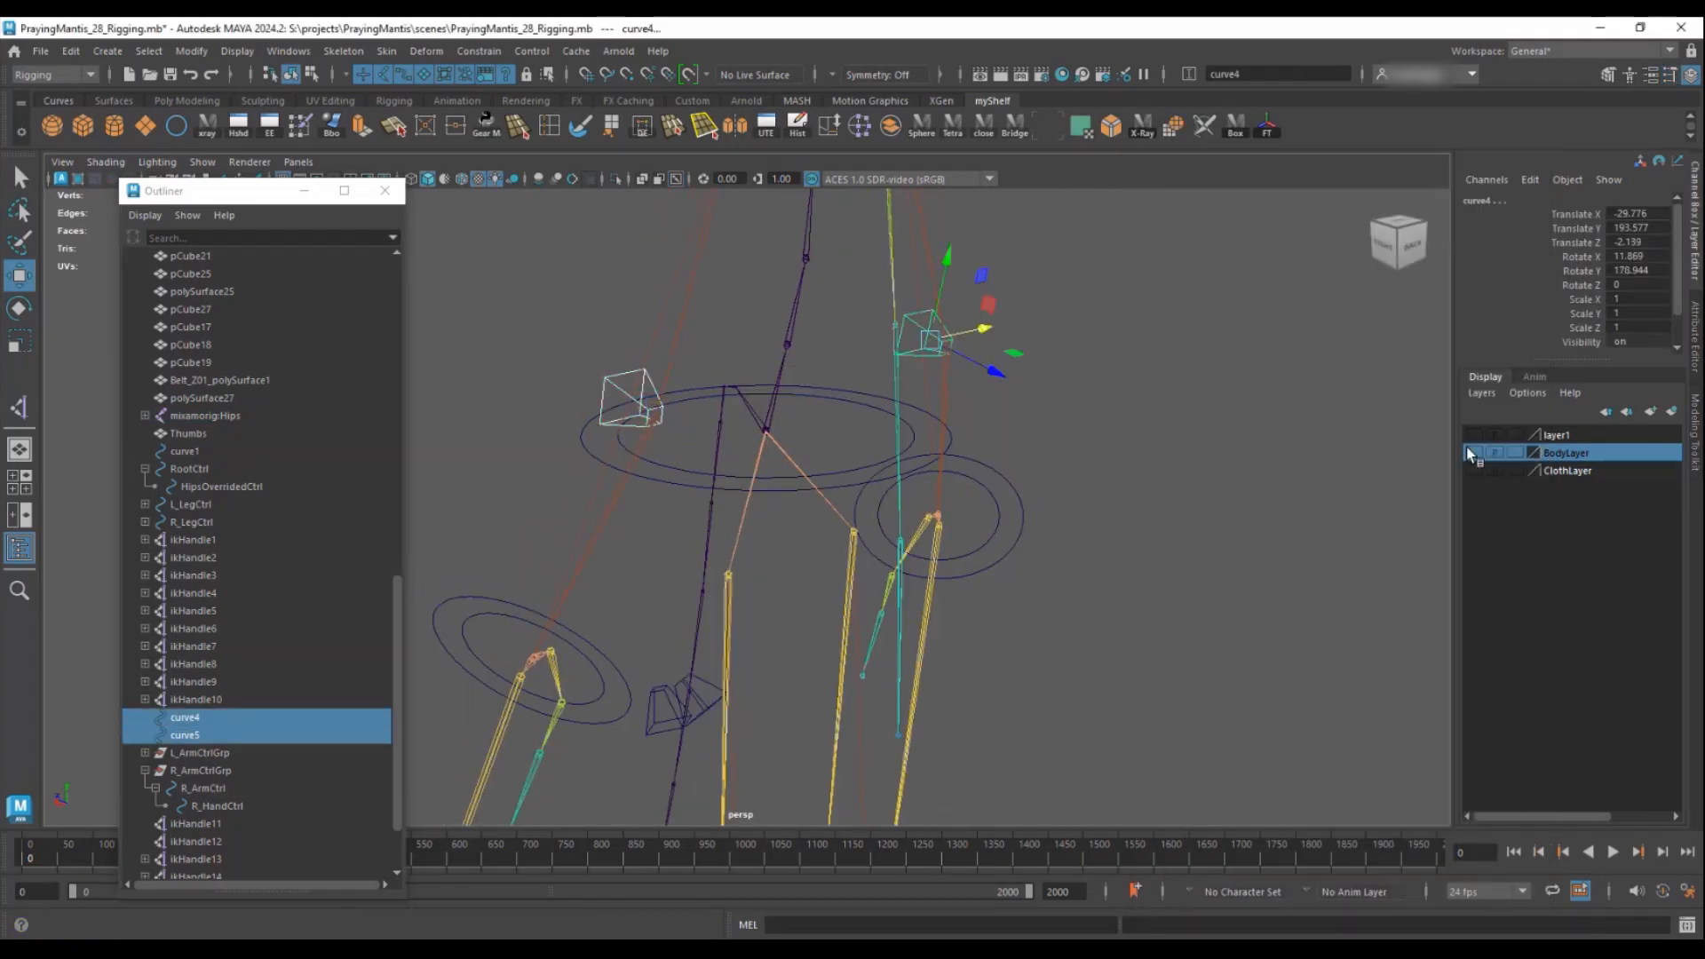
{"action": "left_click", "coordinate": [1472, 452]}
{"action": "left_click", "coordinate": [1474, 471]}
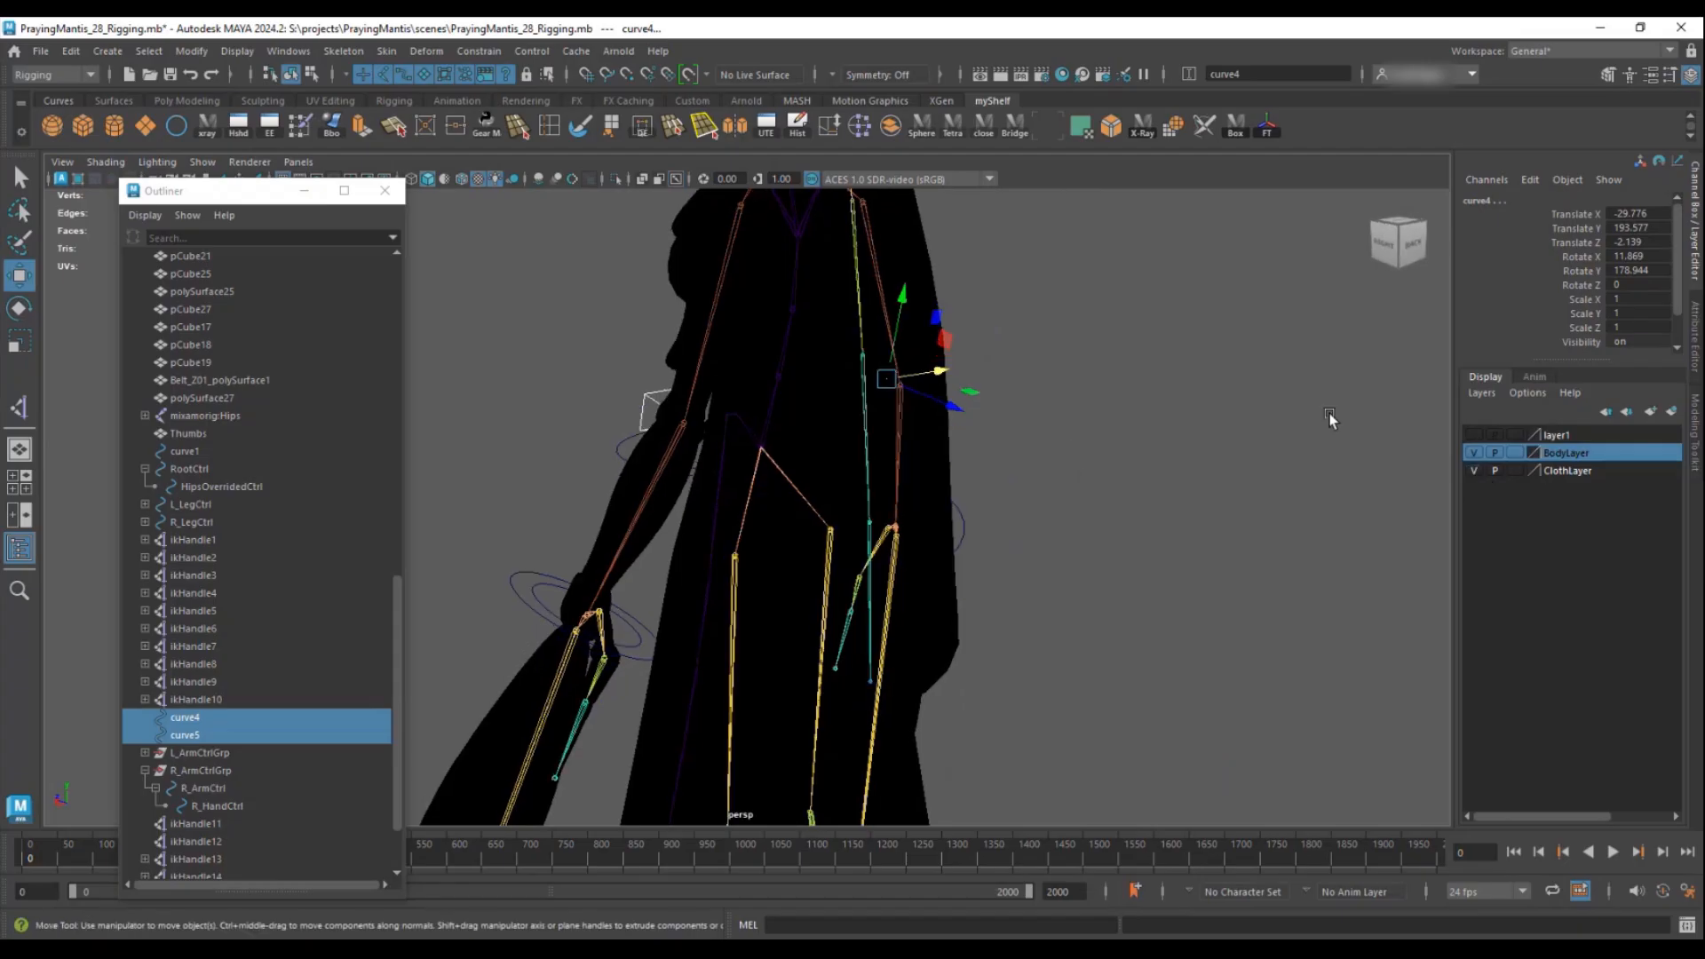
{"action": "left_click", "coordinate": [1474, 435]}
- Move curve4 and curve5 together back behind the elbows, placing curve4 at about Translate Z -34
{"action": "left_click_drag", "start_coordinate": [1048, 427], "coordinate": [989, 492], "text": "alt"}
{"action": "right_click_drag", "start_coordinate": [990, 491], "coordinate": [1059, 542], "text": "alt"}
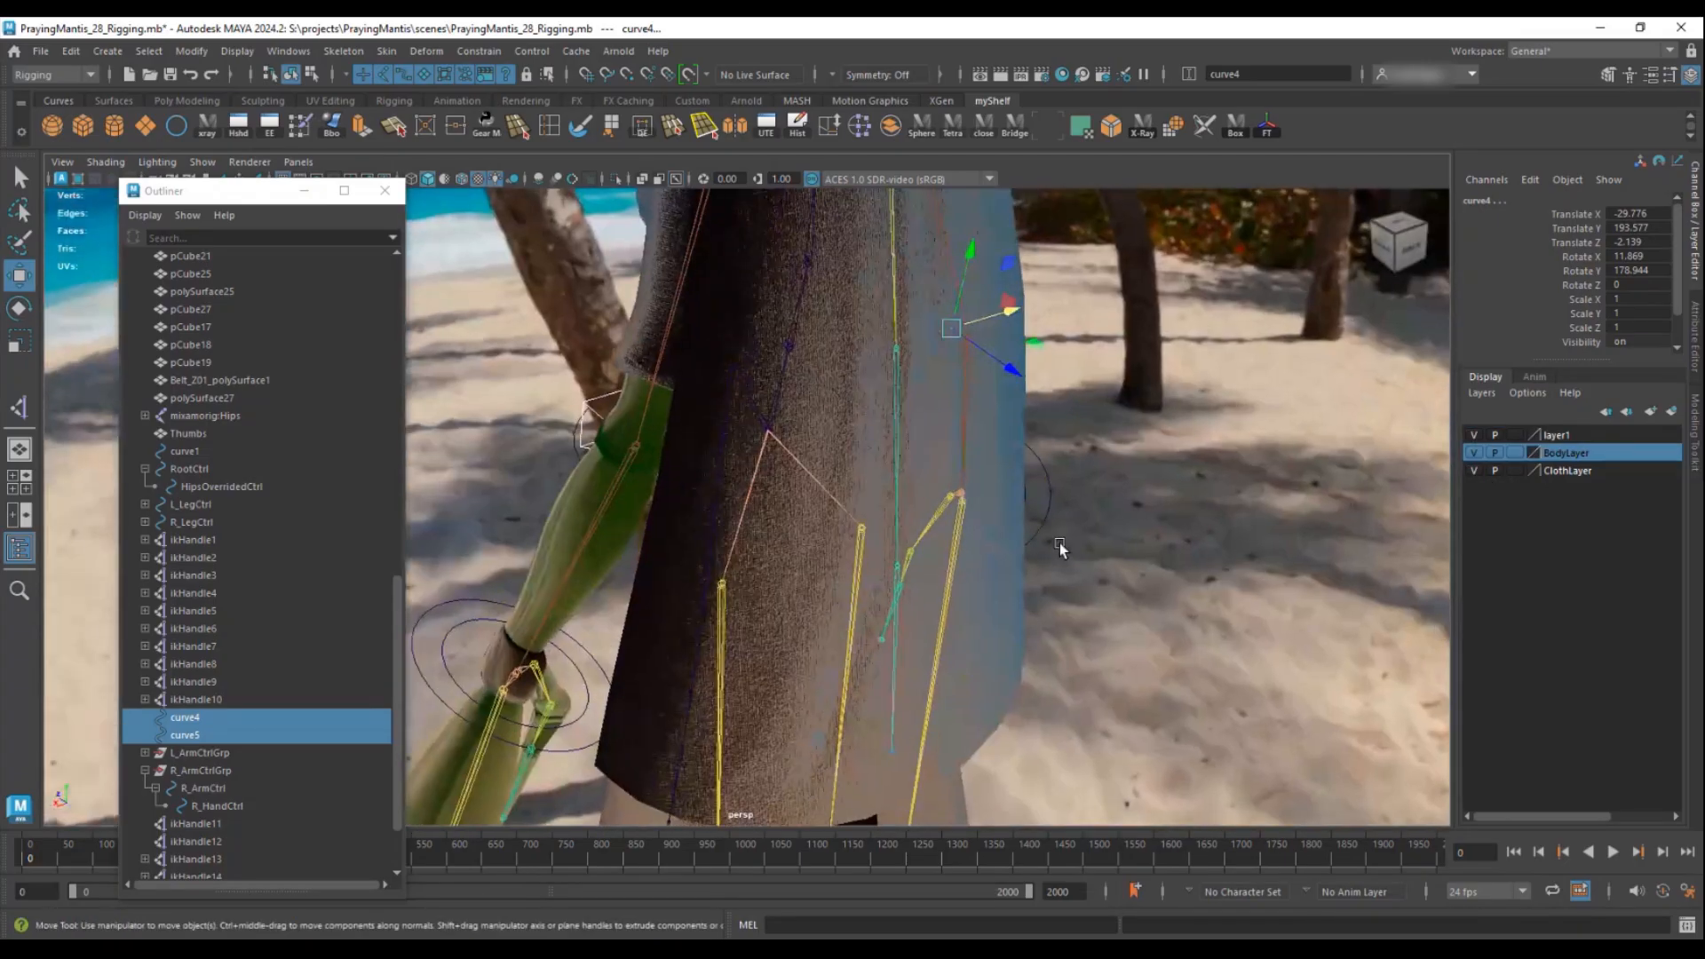
{"action": "left_click_drag", "start_coordinate": [1002, 371], "coordinate": [757, 521]}
{"action": "left_click_drag", "start_coordinate": [947, 426], "coordinate": [643, 707], "text": "alt"}
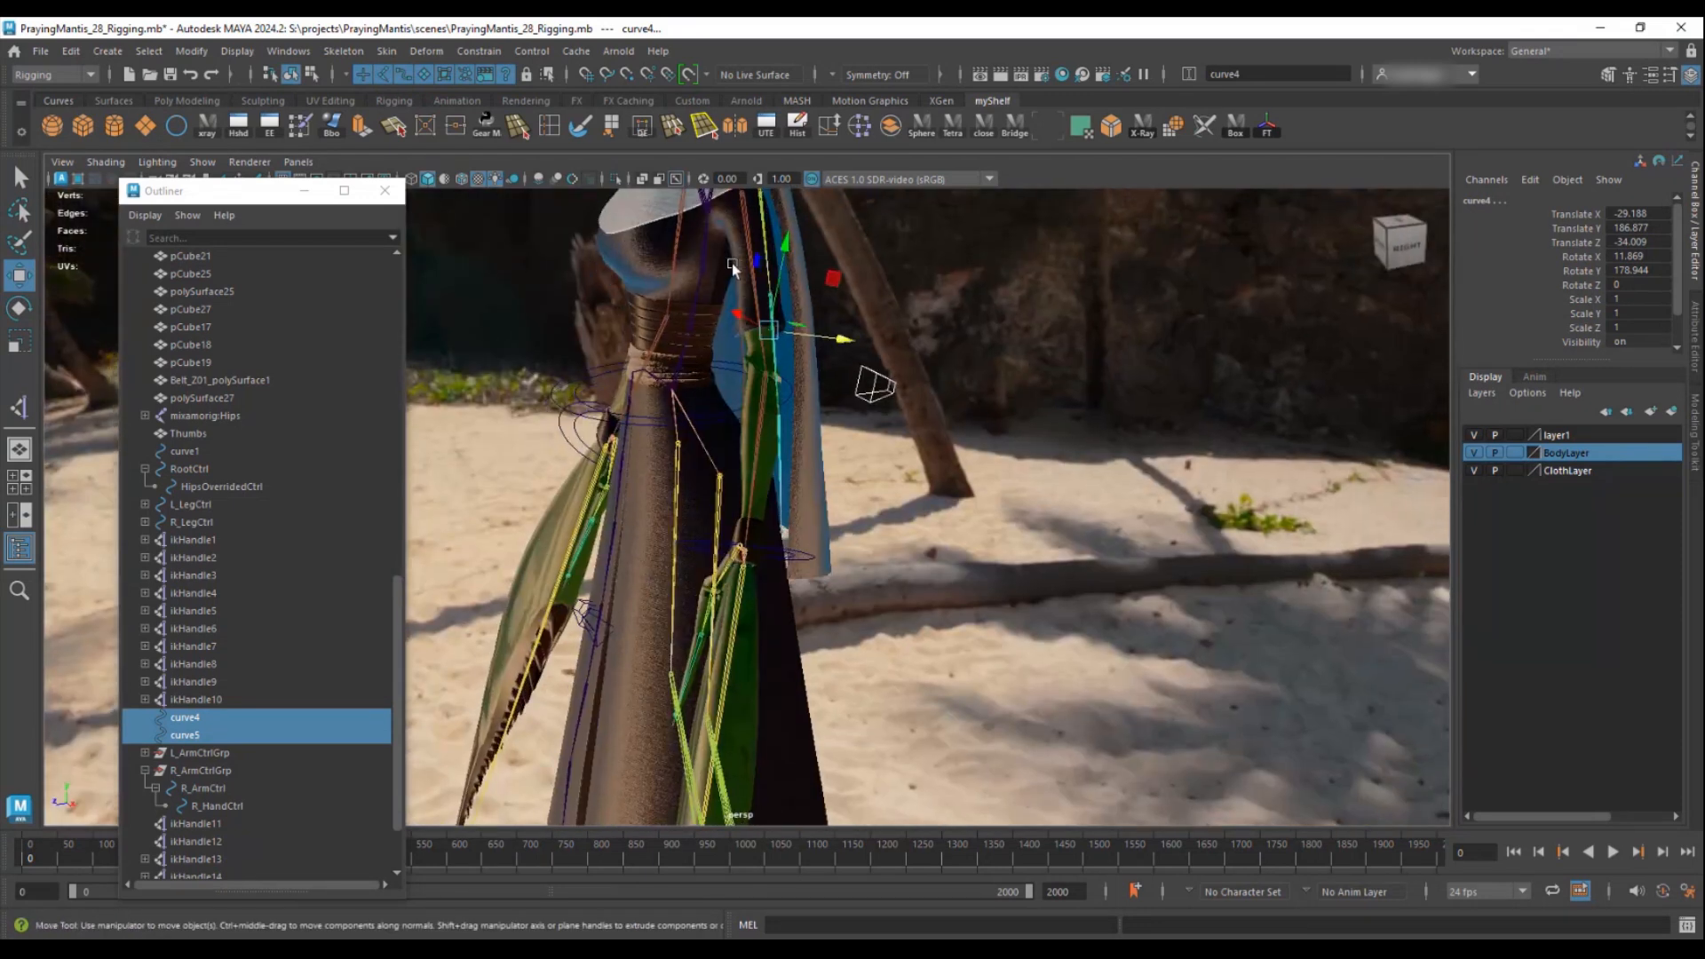
- Hide the BodyLayer, ClothLayer and layer1 display layers
{"action": "left_click_drag", "start_coordinate": [687, 632], "coordinate": [558, 636], "text": "alt"}
{"action": "middle_click_drag", "start_coordinate": [818, 629], "coordinate": [804, 426], "text": "alt"}
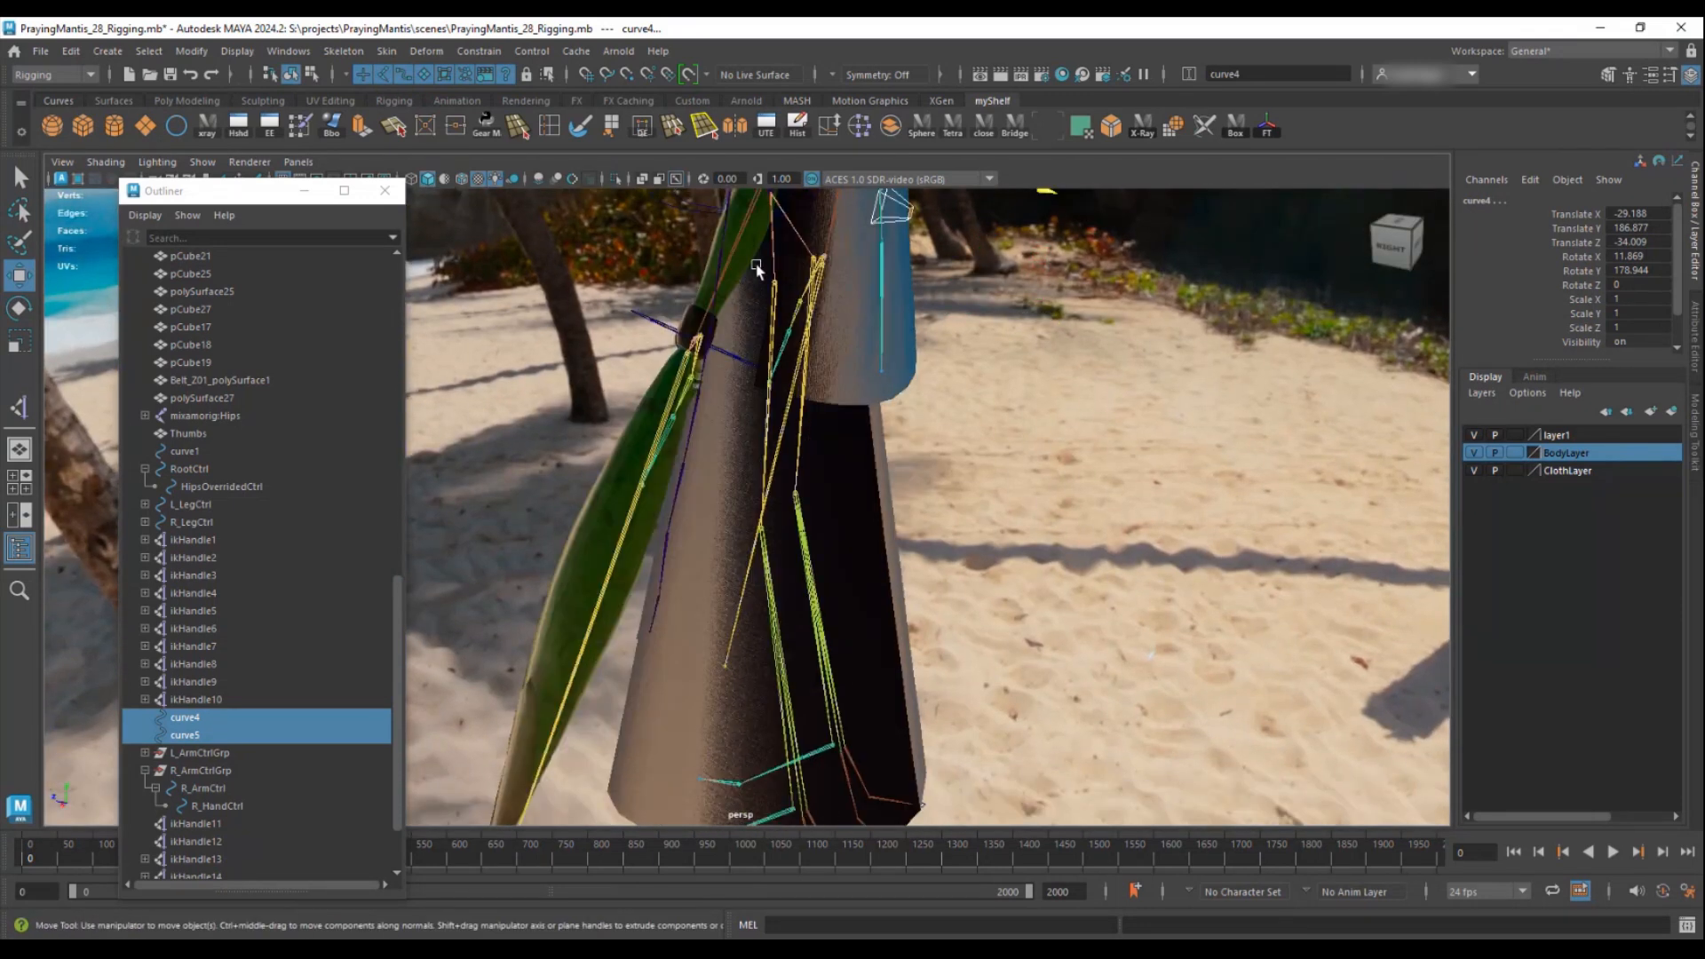
{"action": "left_click_drag", "start_coordinate": [783, 749], "coordinate": [751, 578], "text": "alt"}
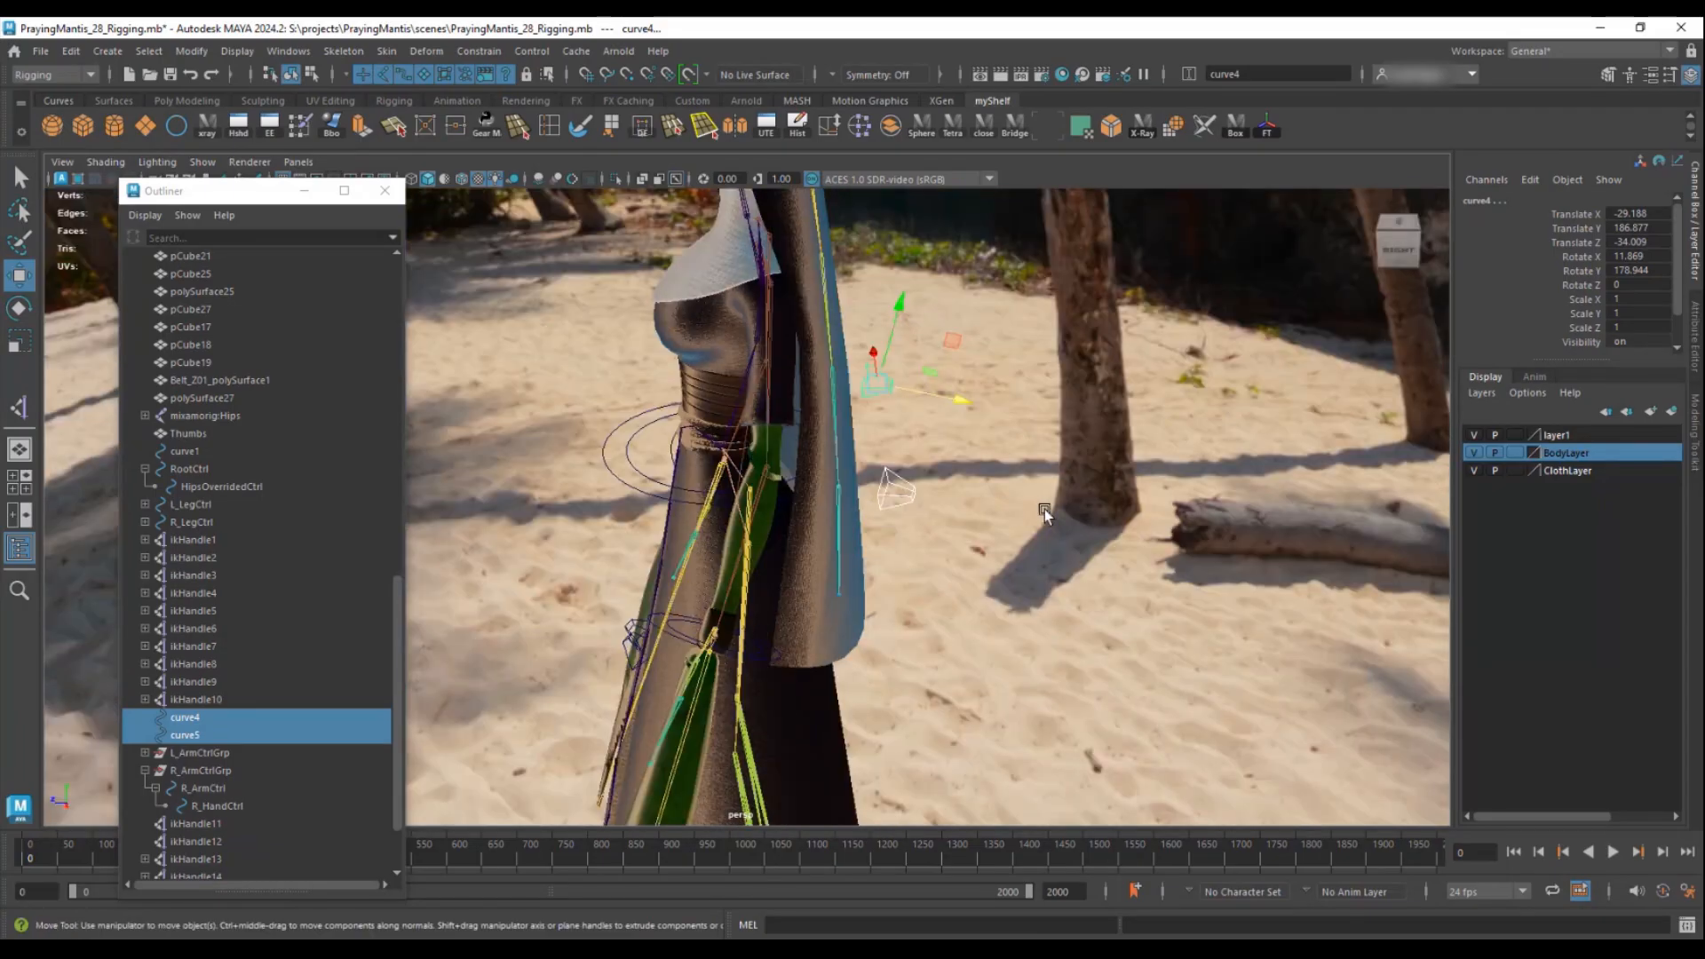
{"action": "left_click_drag", "start_coordinate": [984, 538], "coordinate": [874, 530], "text": "alt"}
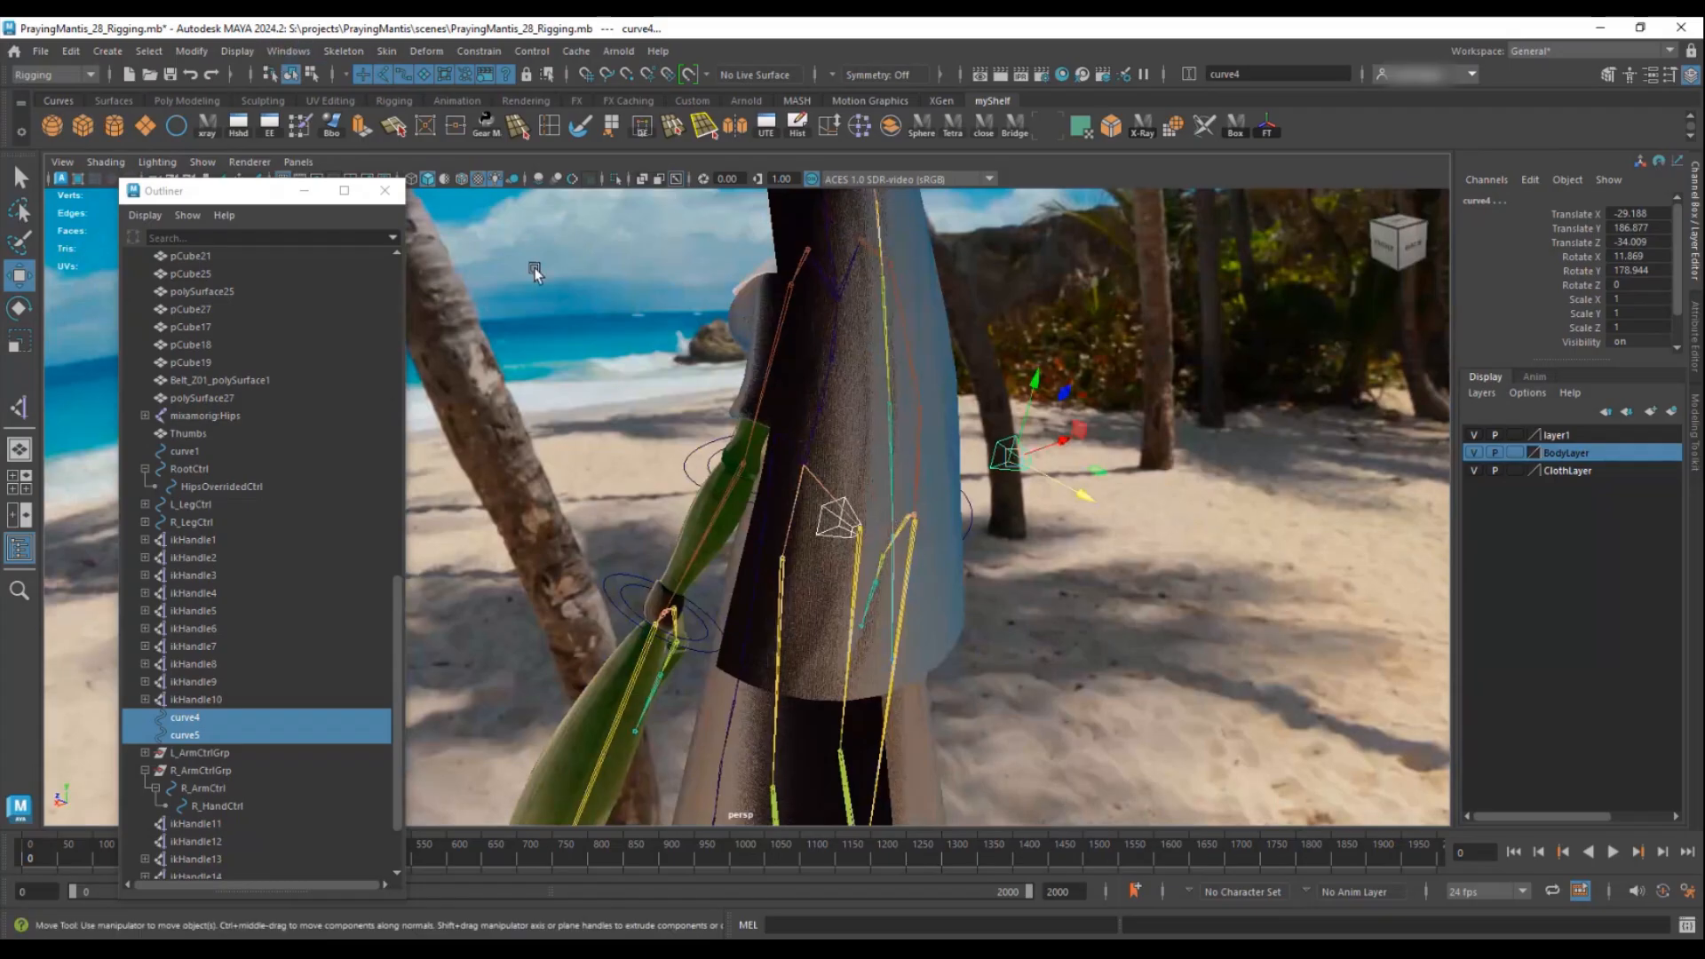
{"action": "left_click_drag", "start_coordinate": [535, 268], "coordinate": [658, 289], "text": "alt"}
{"action": "left_click", "coordinate": [1474, 453]}
{"action": "left_click", "coordinate": [1474, 471]}
{"action": "left_click", "coordinate": [1475, 436]}
- Rename the left elbow curve, curve5, as L_ElboPole
{"action": "left_click_drag", "start_coordinate": [1288, 542], "coordinate": [764, 426], "text": "alt"}
{"action": "left_click", "coordinate": [737, 391]}
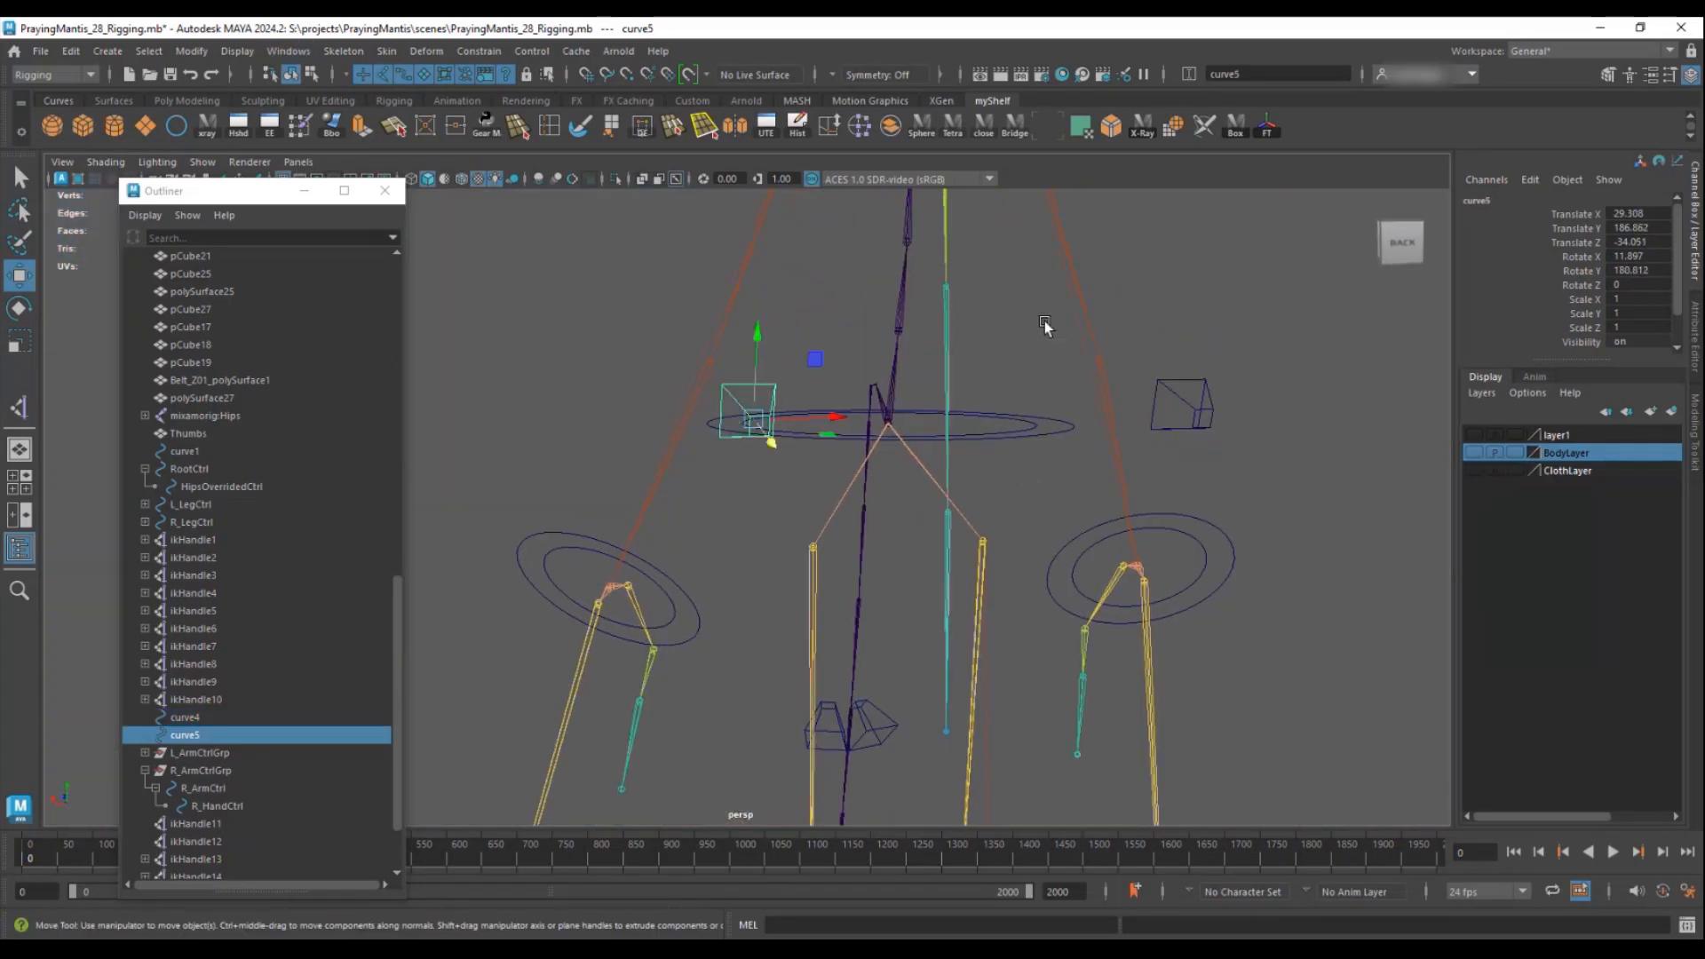
{"action": "left_click", "coordinate": [1488, 198]}
{"action": "type", "text": "L_ElboPole"}
{"action": "key", "text": "Return"}
- Rename the right elbow curve, curve4, as R_ElboPole
{"action": "left_click", "coordinate": [1195, 412]}
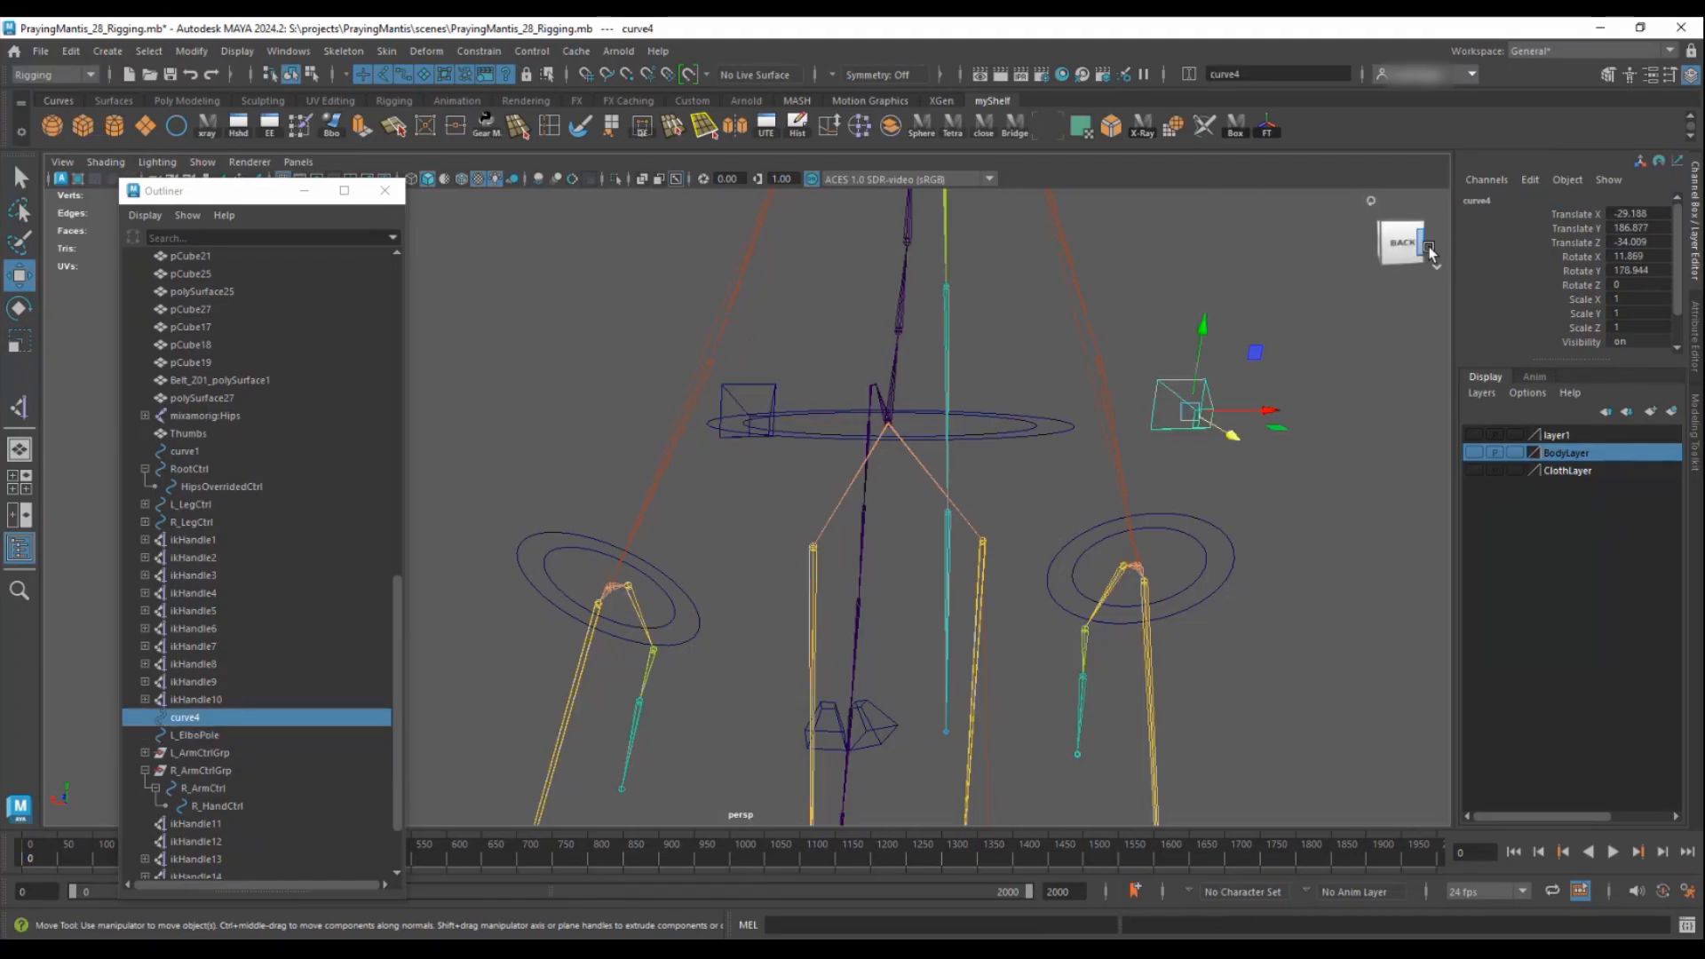
{"action": "left_click", "coordinate": [1478, 201]}
{"action": "type", "text": "R_ElboPole"}
{"action": "key", "text": "Return"}
- Parent R_ElboPole under R_ArmCtrl, freezing its transformations both before and after parenting
{"action": "left_click_drag", "start_coordinate": [1229, 398], "coordinate": [1245, 416], "text": "alt"}
{"action": "left_click_drag", "start_coordinate": [1212, 481], "coordinate": [1117, 462], "text": "alt"}
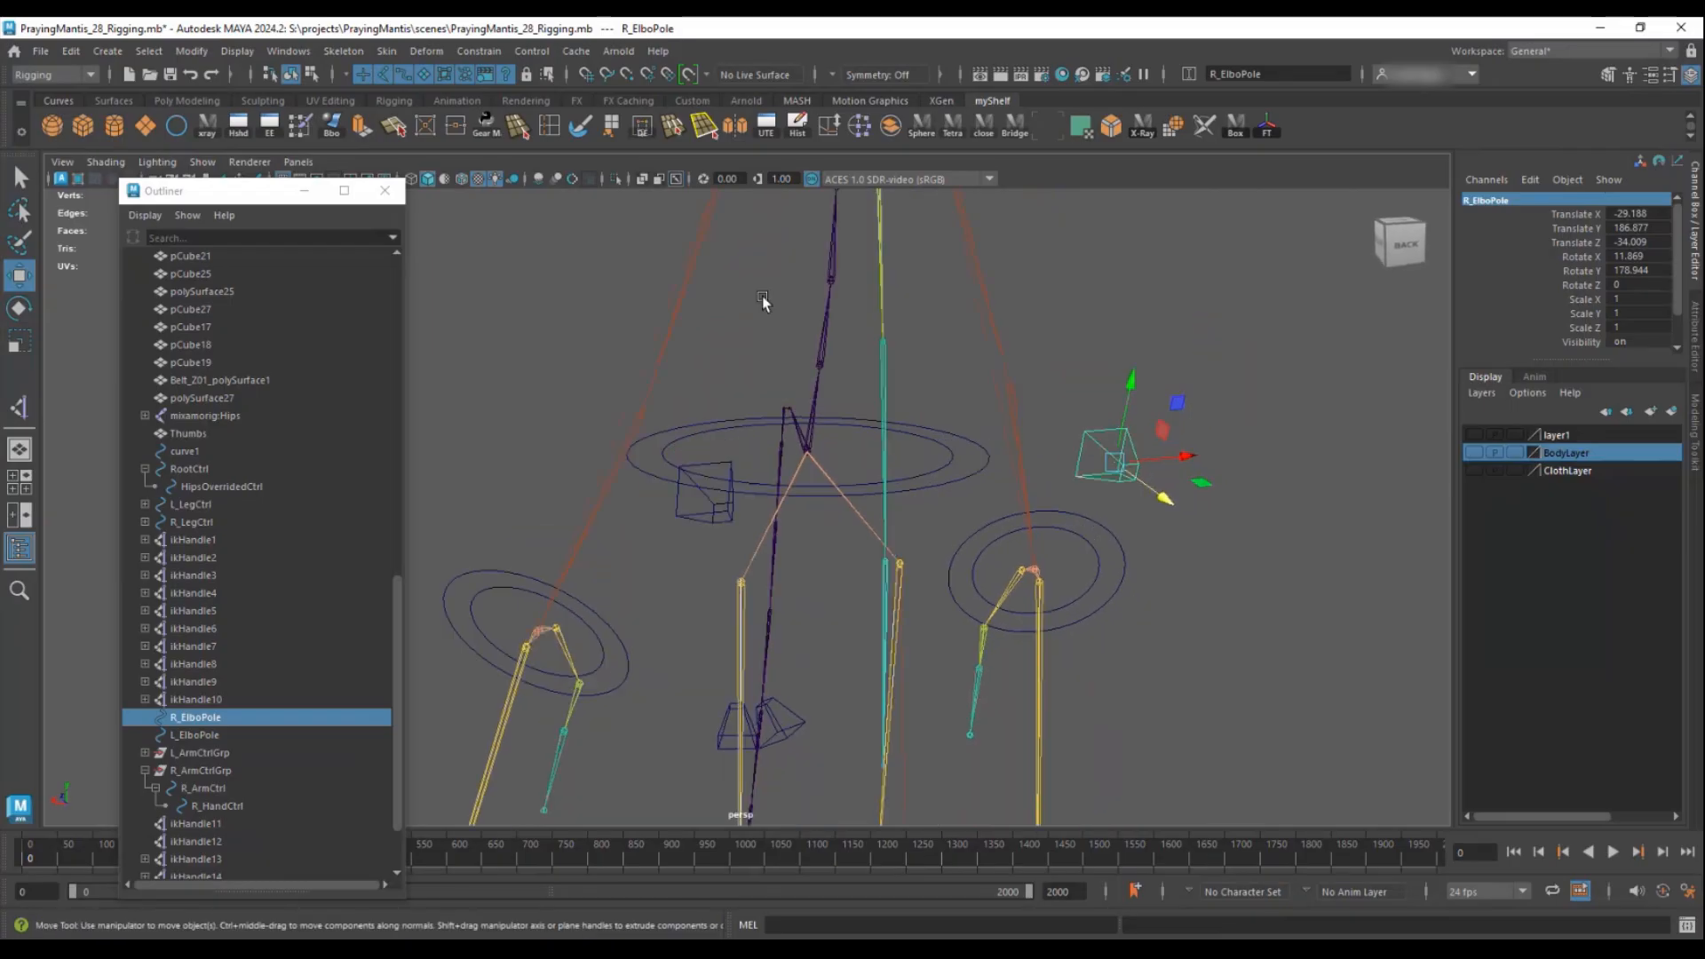
{"action": "left_click", "coordinate": [1173, 125]}
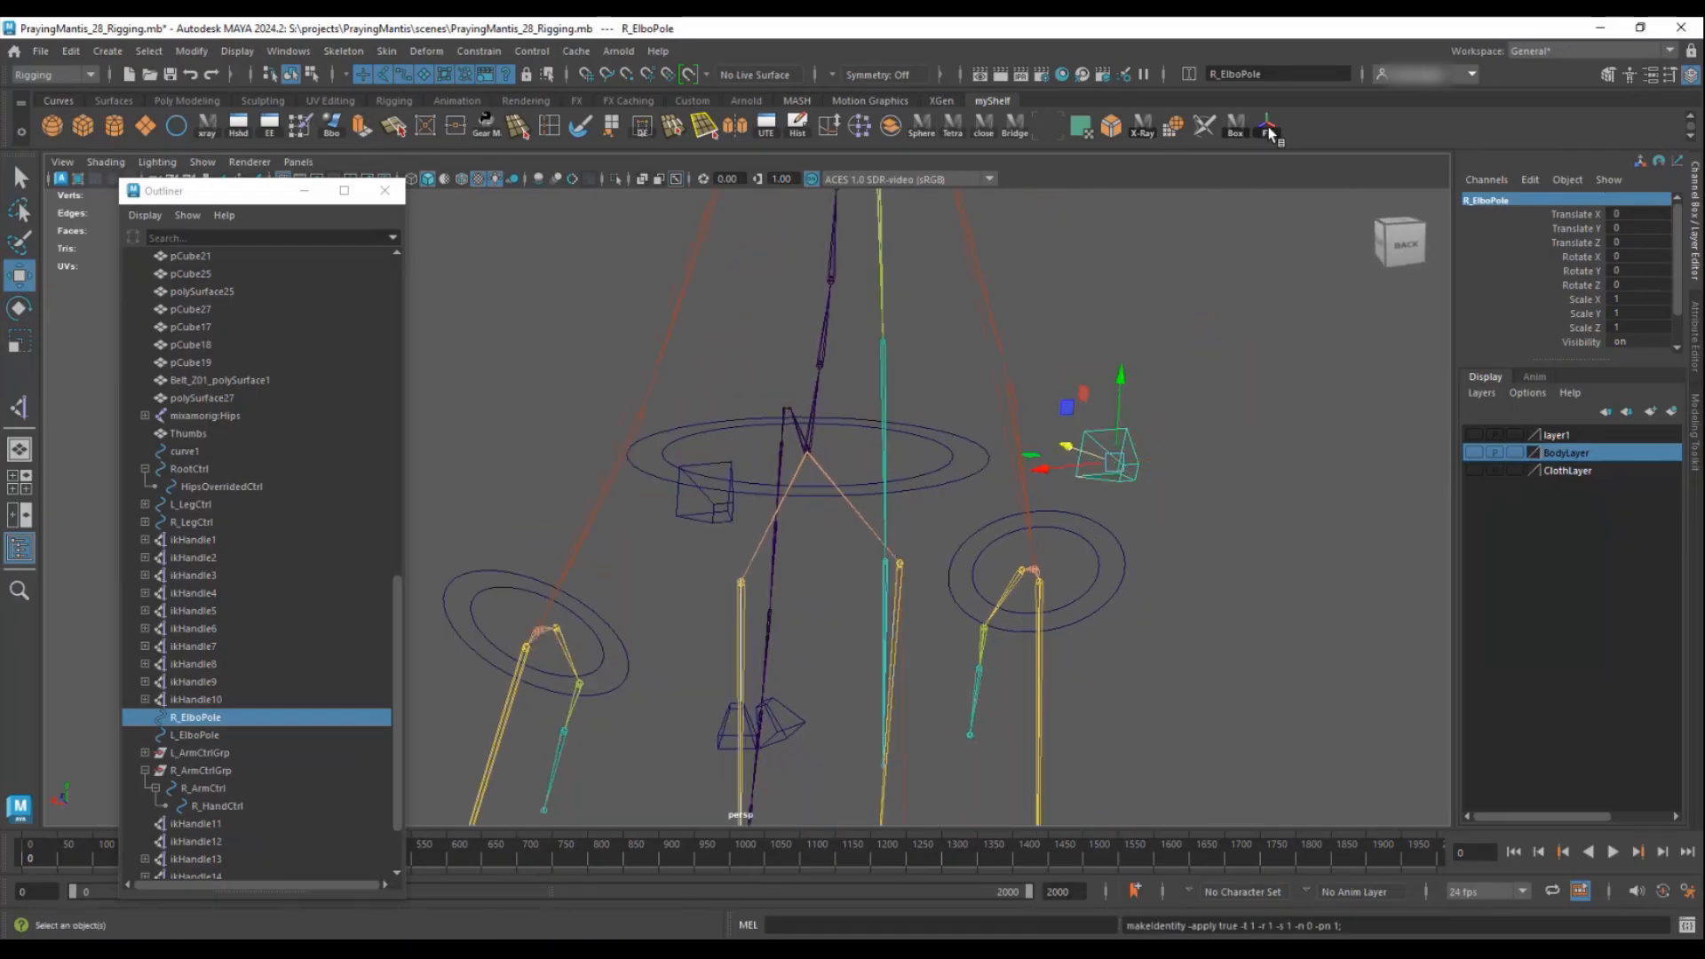
{"action": "left_click", "coordinate": [1108, 550], "text": "shift"}
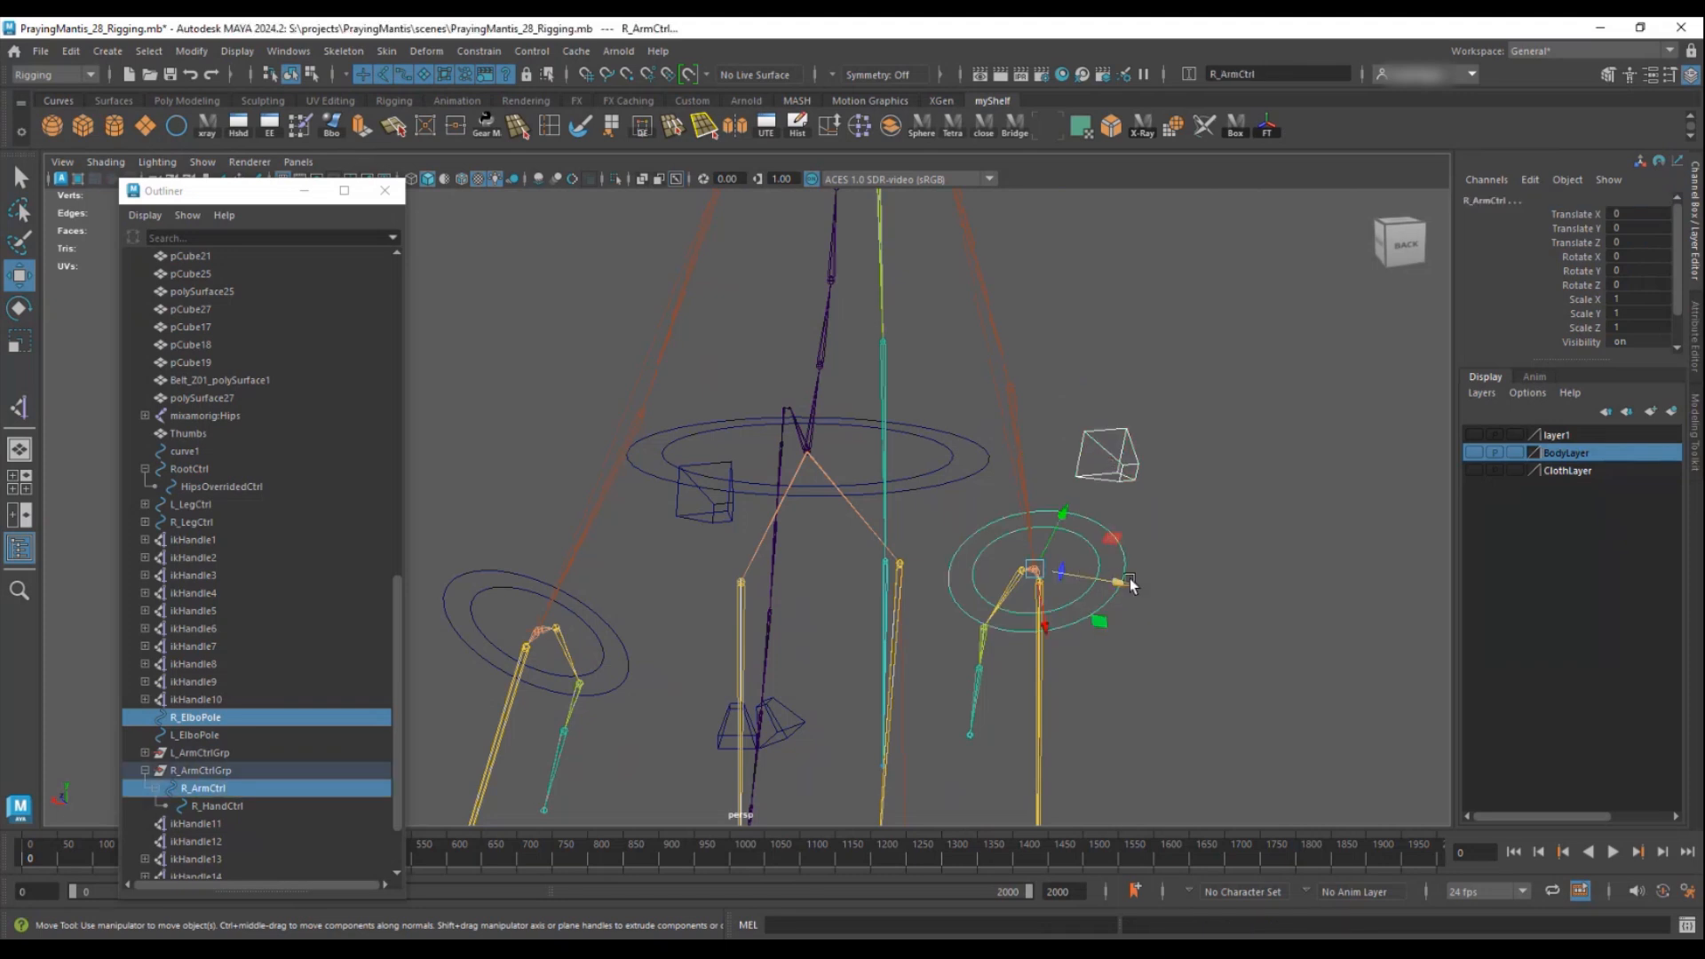
{"action": "key", "text": "p"}
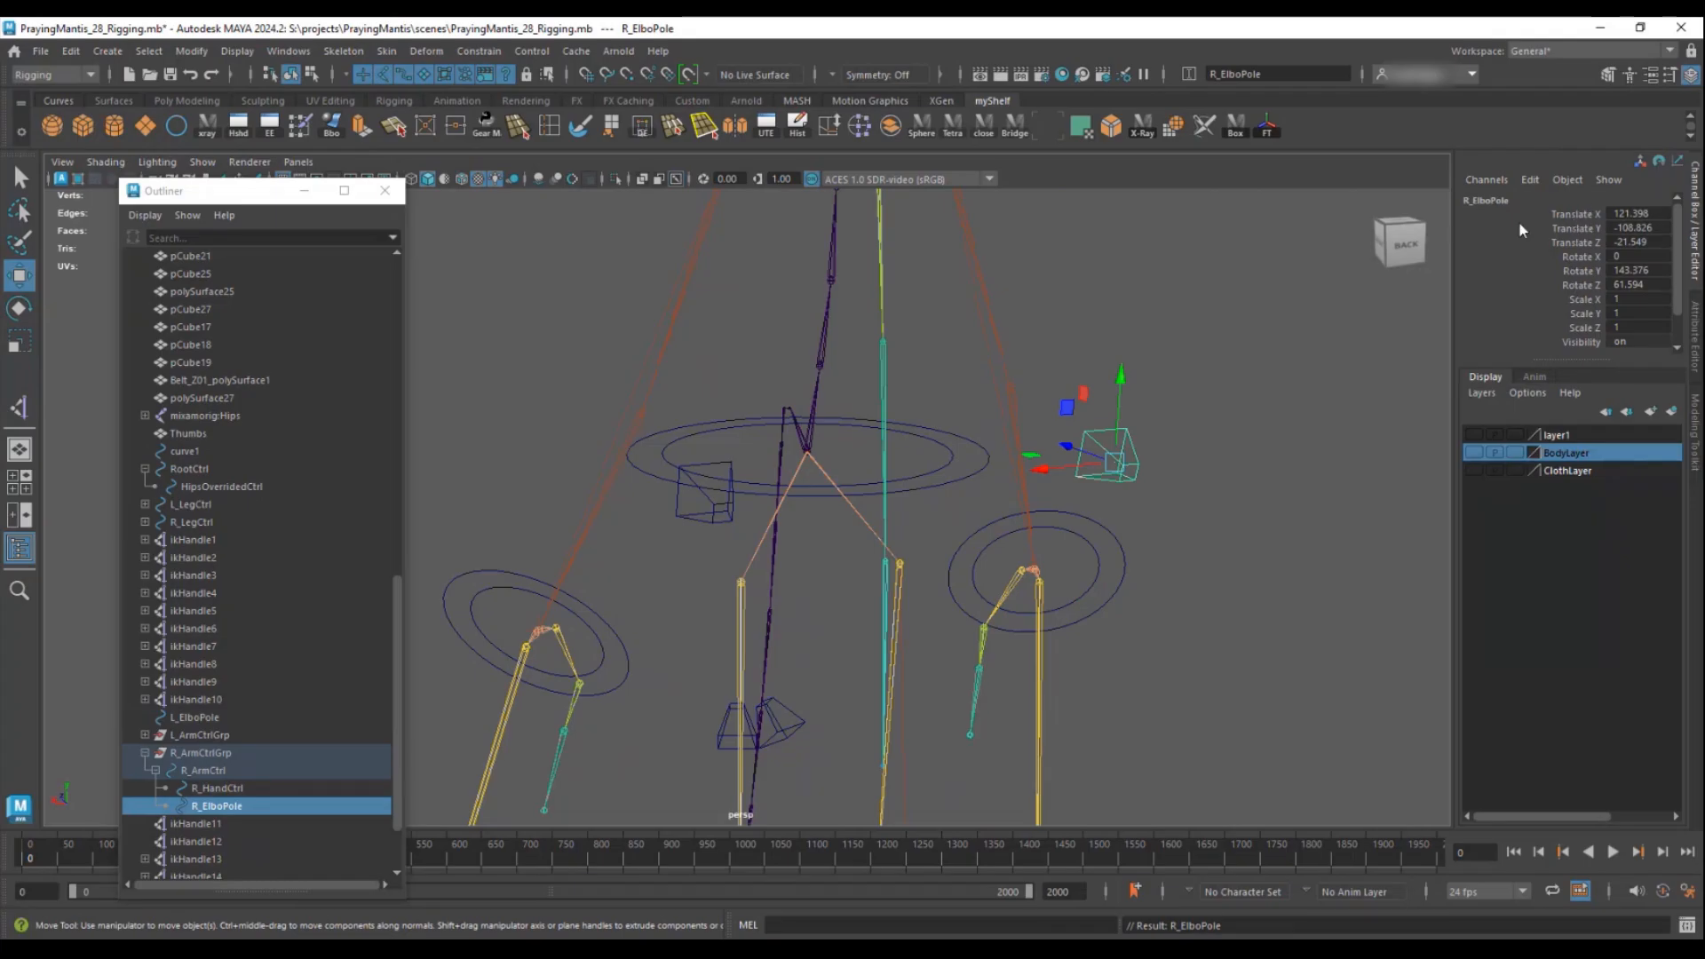
{"action": "left_click", "coordinate": [1267, 127]}
- Parent L_ElboPole under L_ArmCtrl and freeze its transformations
{"action": "left_click_drag", "start_coordinate": [1146, 434], "coordinate": [1180, 444], "text": "alt"}
{"action": "middle_click_drag", "start_coordinate": [757, 543], "coordinate": [841, 507], "text": "alt"}
{"action": "left_click_drag", "start_coordinate": [841, 507], "coordinate": [819, 506], "text": "alt"}
{"action": "left_click", "coordinate": [666, 444]}
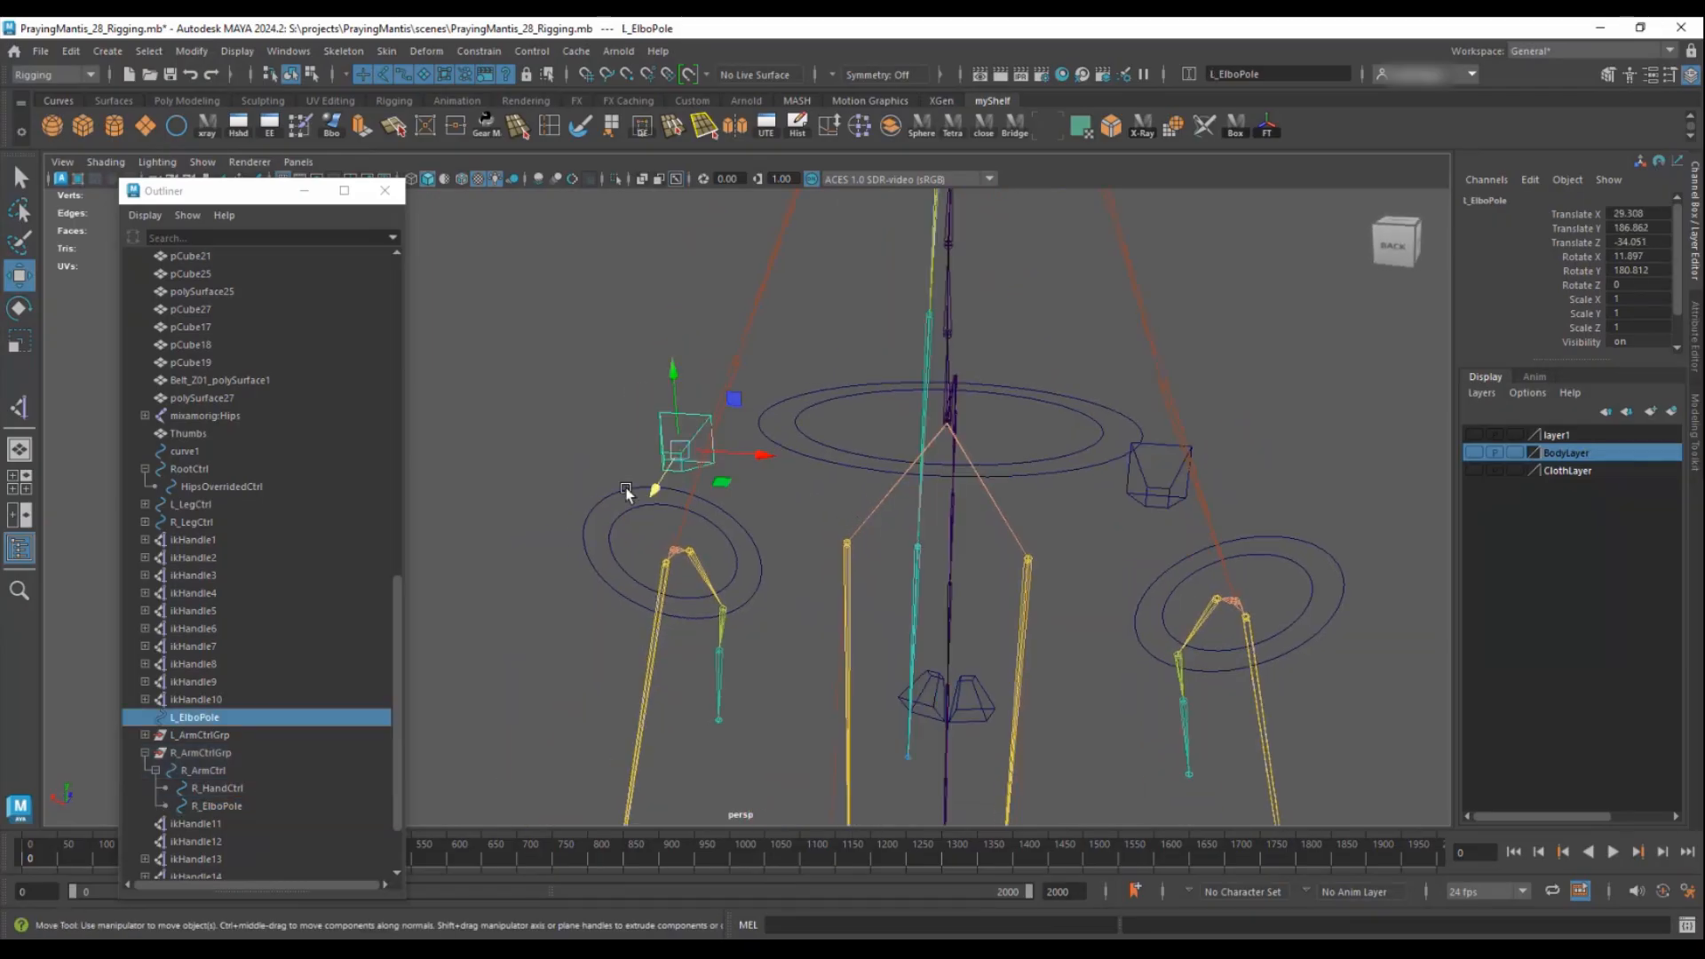
{"action": "left_click", "coordinate": [586, 514], "text": "shift"}
{"action": "key", "text": "p"}
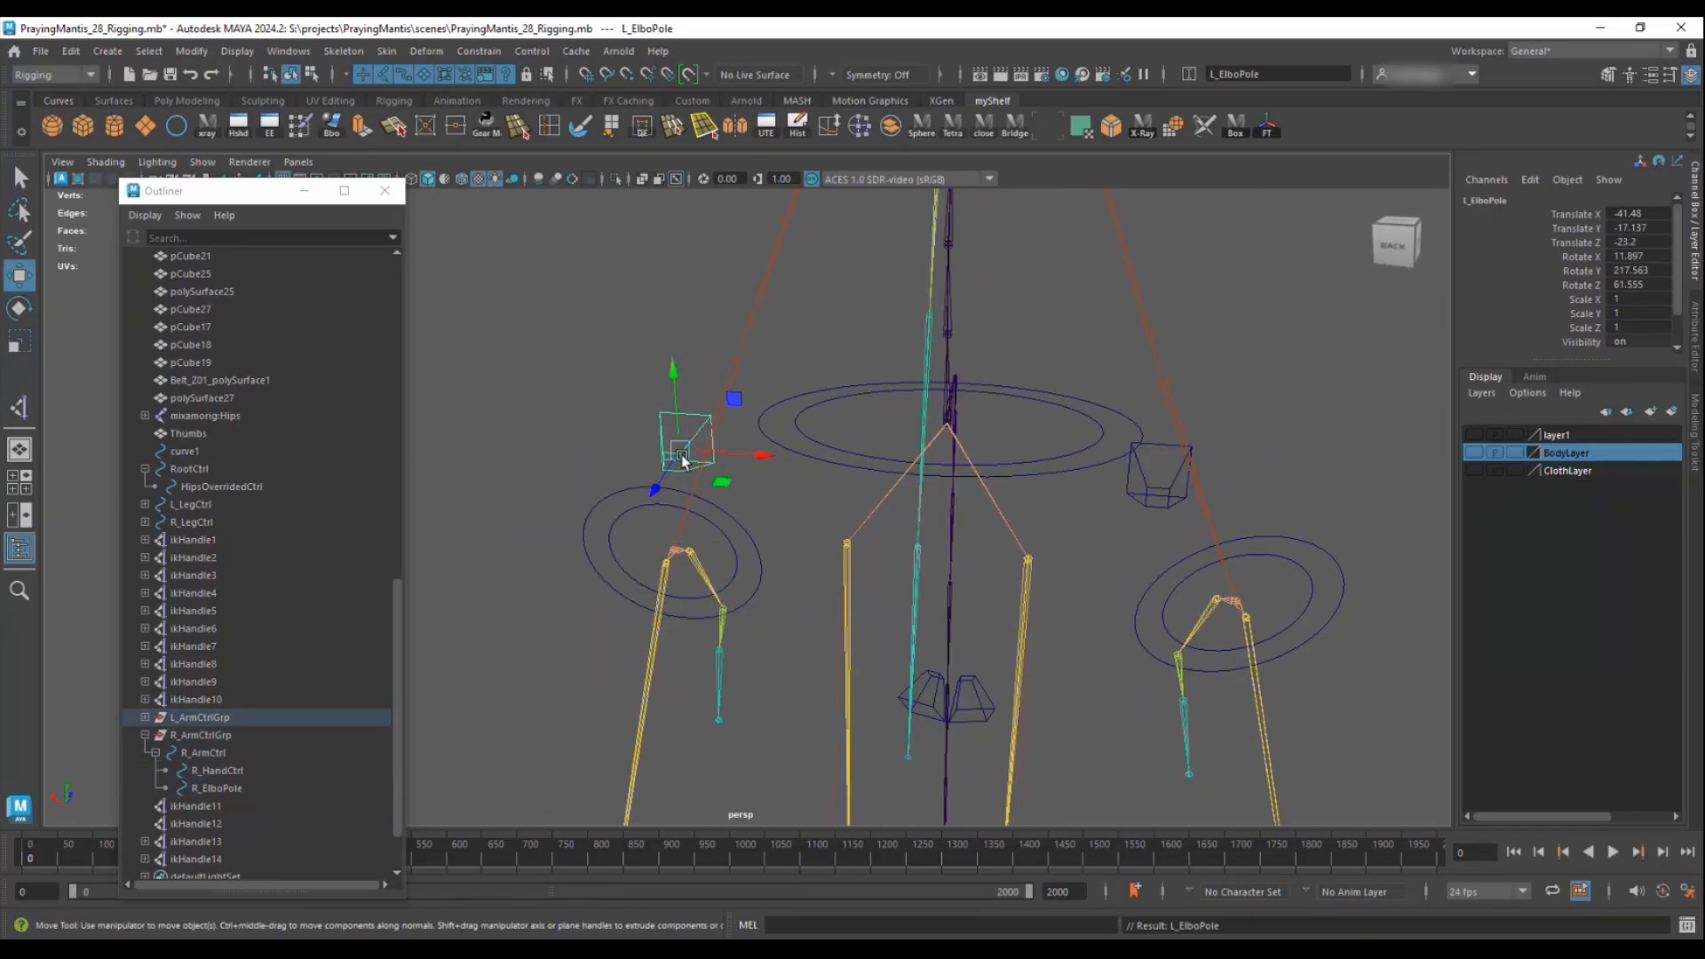
{"action": "left_click", "coordinate": [1266, 126]}
- Add a Pole Vector constraint from L_ElboPole to the left arm's ikHandle13
{"action": "left_click_drag", "start_coordinate": [1173, 343], "coordinate": [827, 515], "text": "alt"}
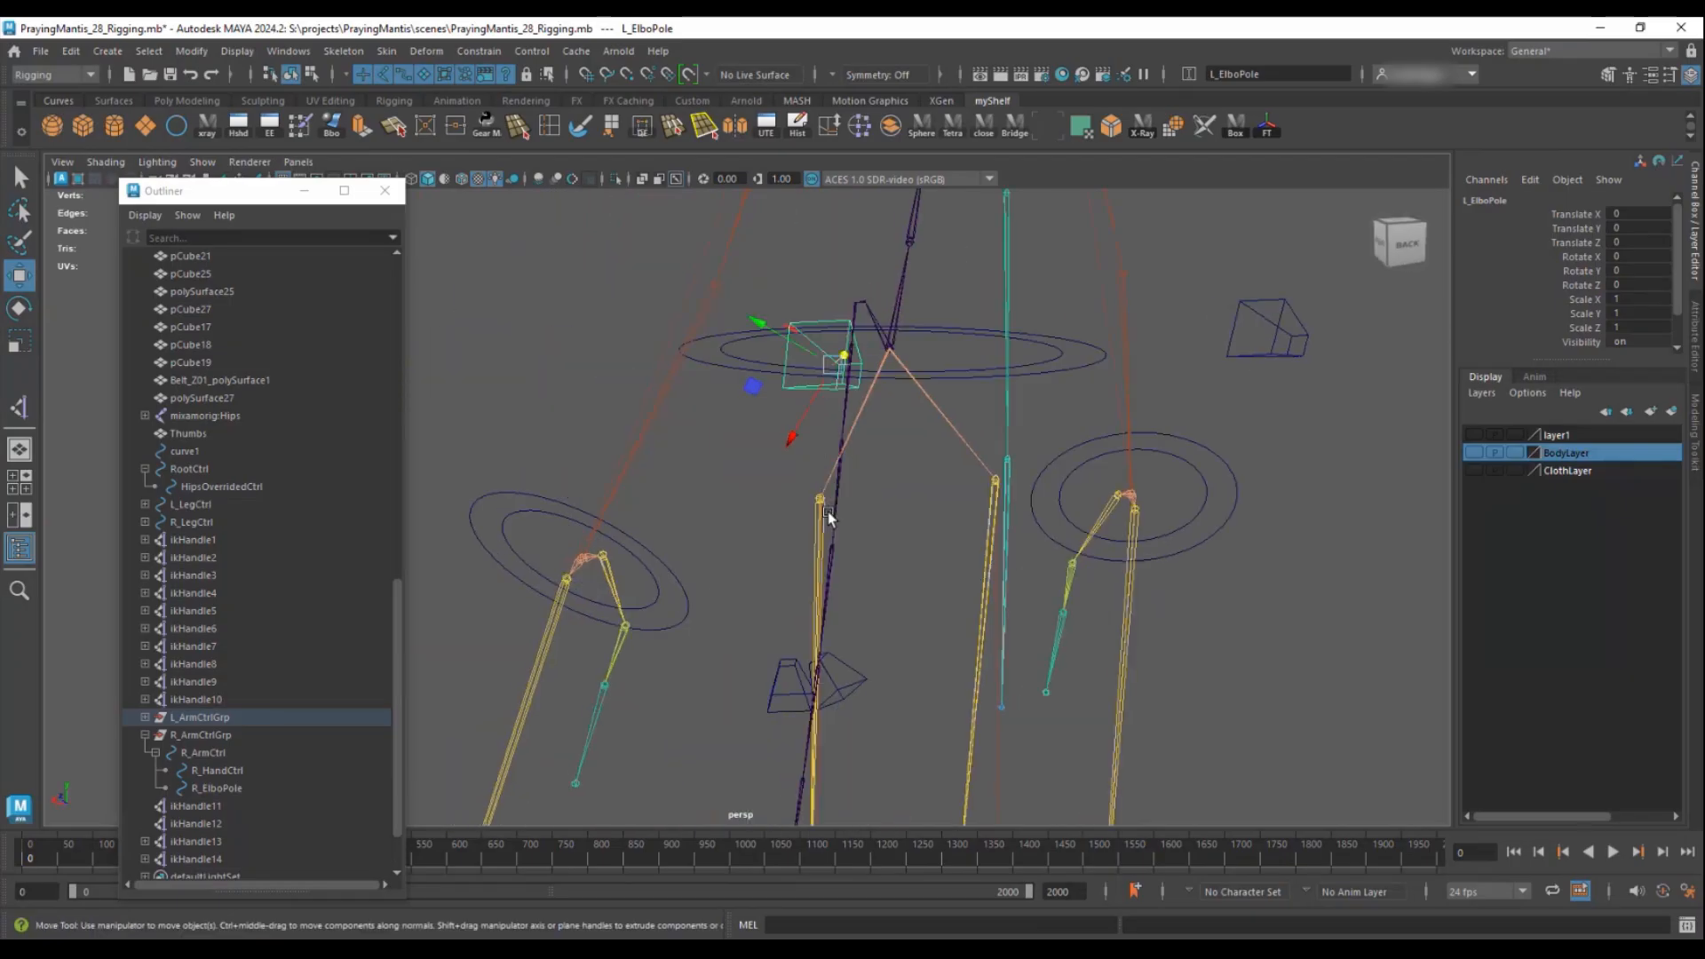
{"action": "left_click", "coordinate": [477, 539]}
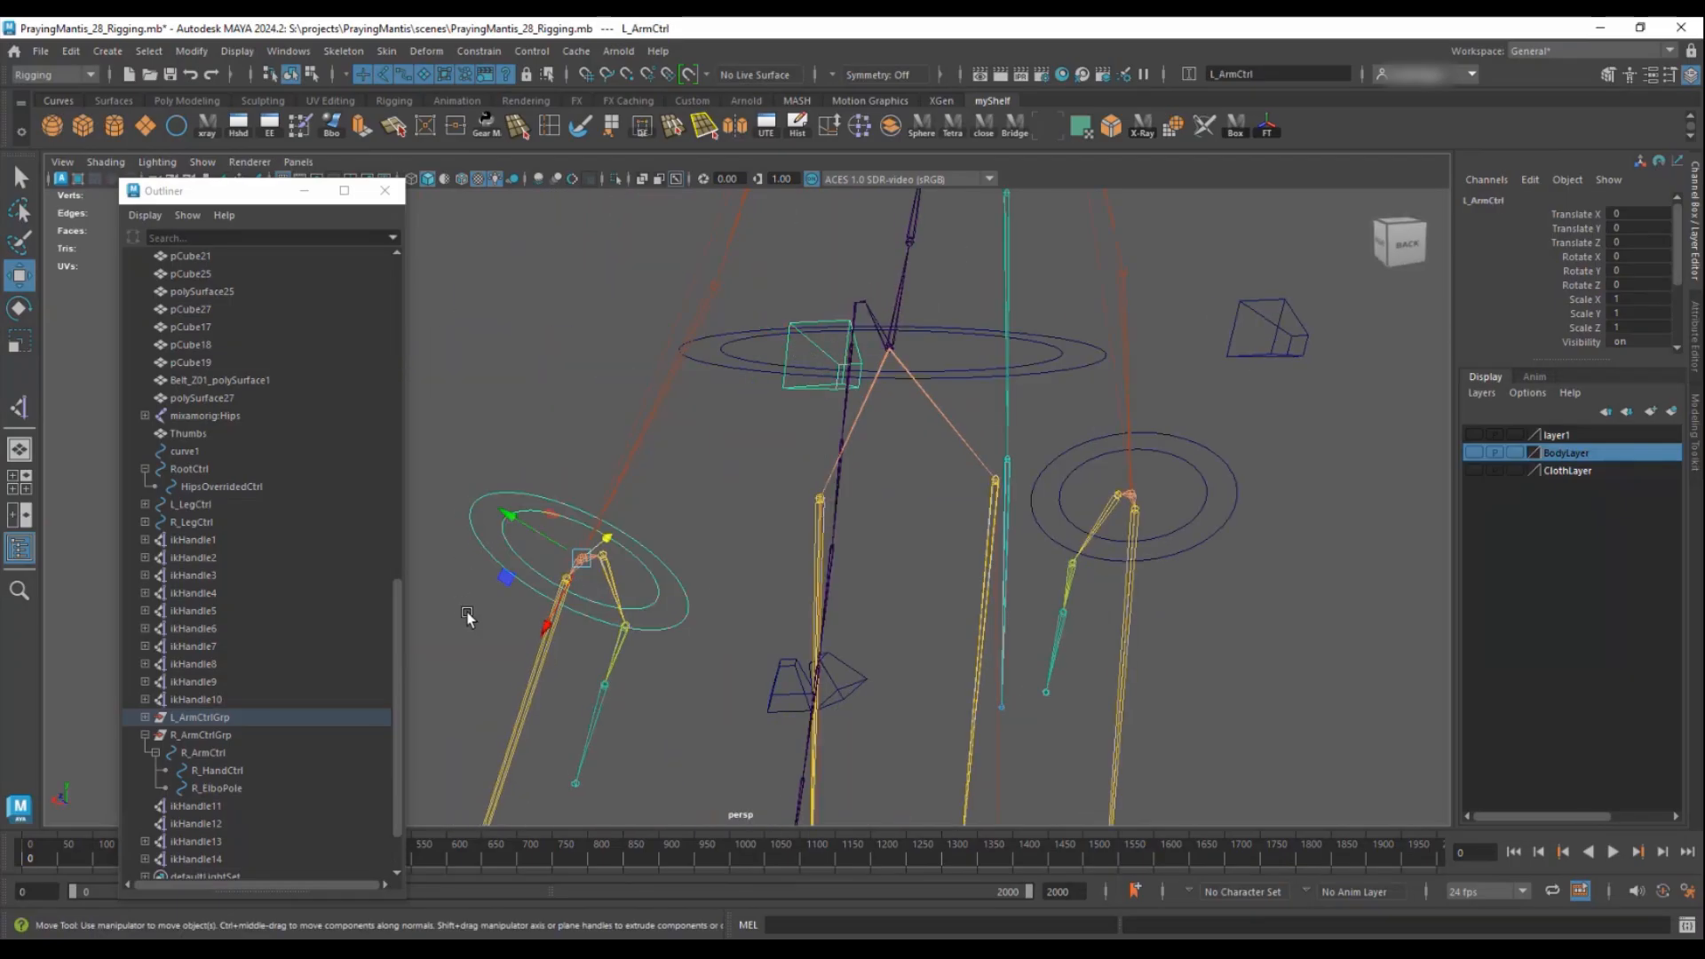
{"action": "left_click_drag", "start_coordinate": [864, 478], "coordinate": [790, 497], "text": "alt"}
{"action": "scroll", "coordinate": [786, 502], "scroll_direction": "up", "scroll_amount": 3}
{"action": "middle_click_drag", "start_coordinate": [736, 533], "coordinate": [782, 538], "text": "alt"}
{"action": "left_click", "coordinate": [769, 341]}
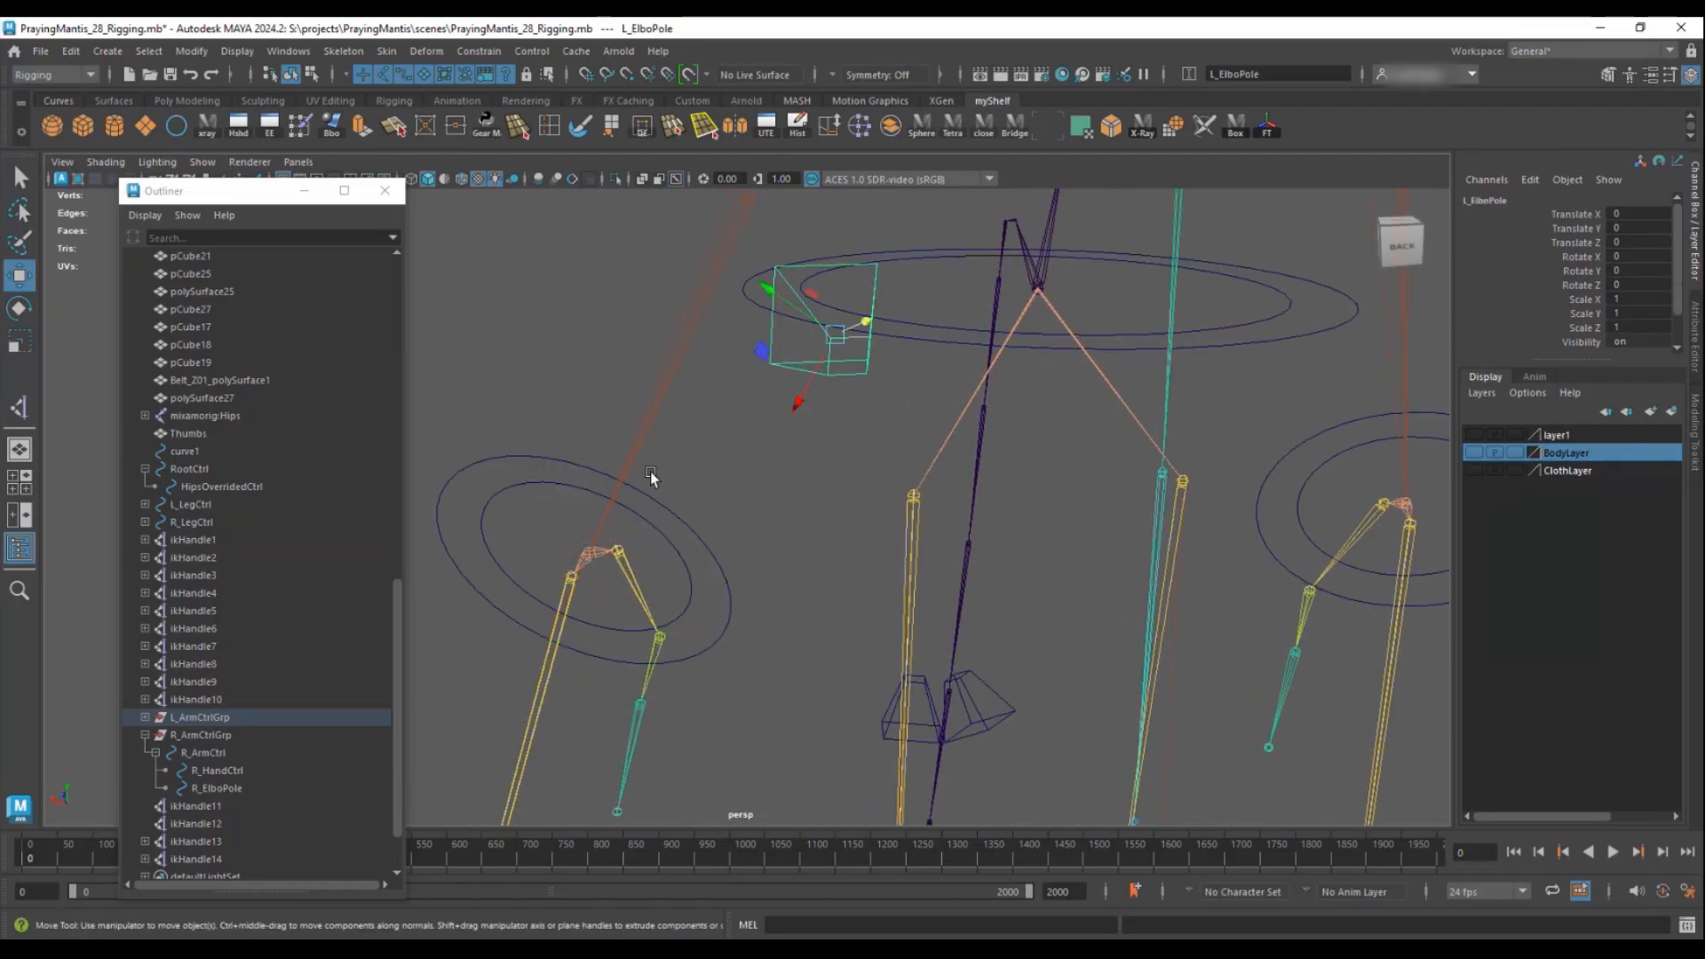
{"action": "left_click", "coordinate": [569, 566], "text": "shift"}
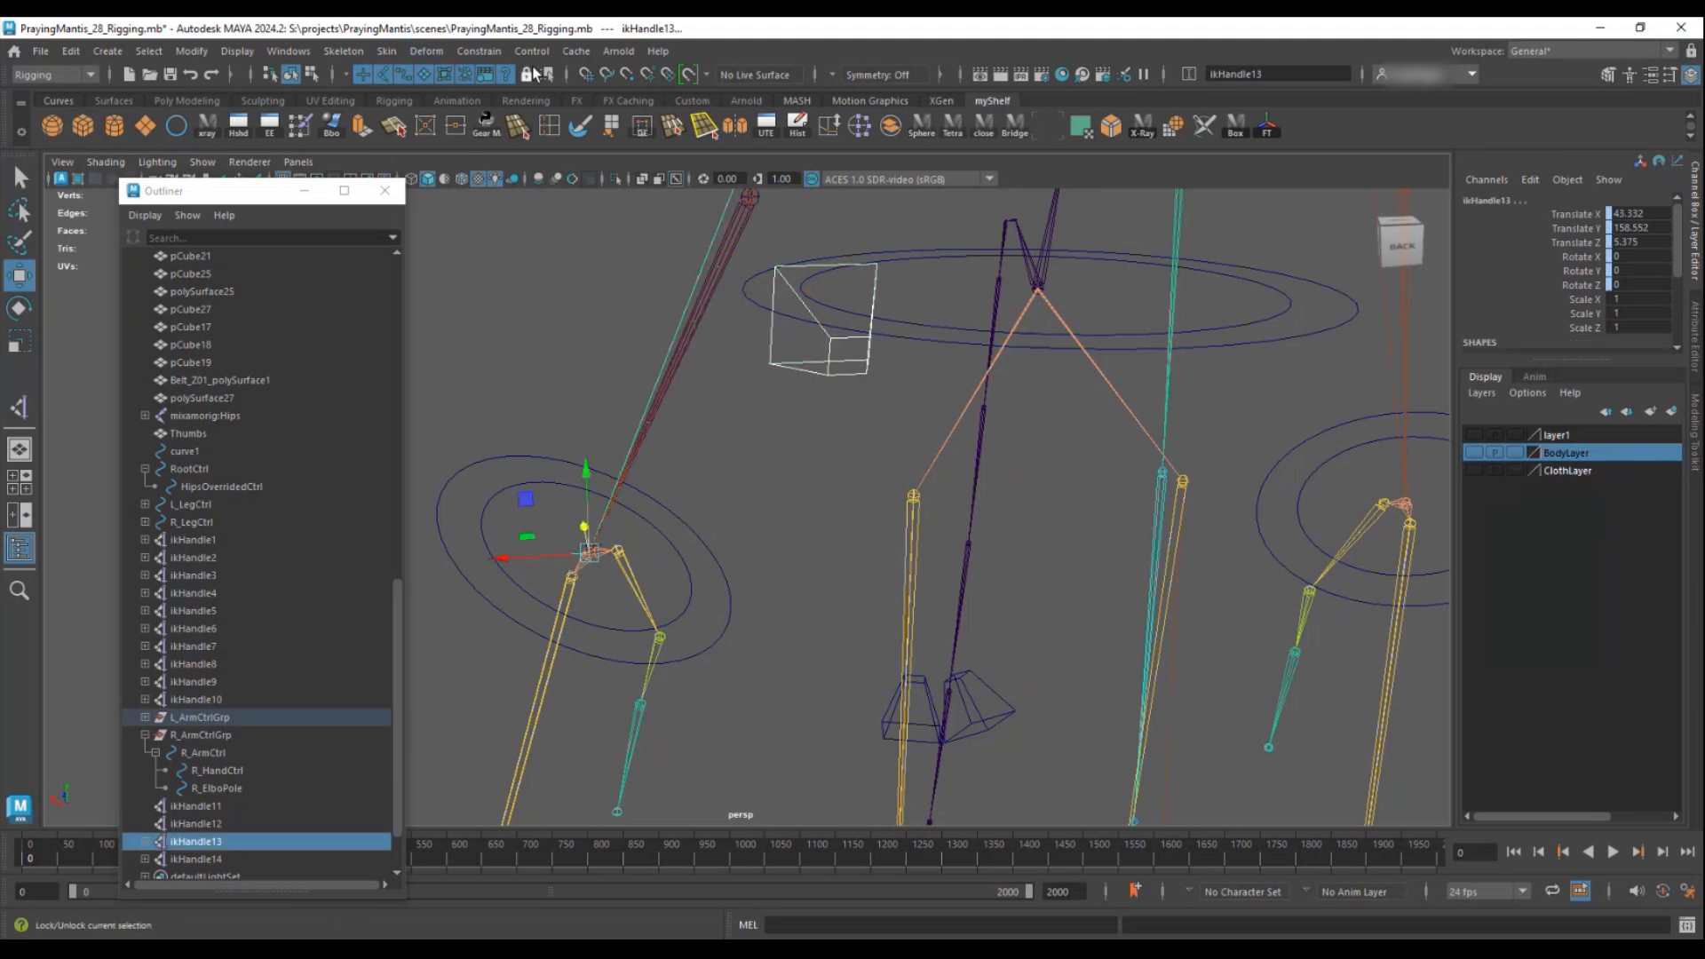
{"action": "left_click", "coordinate": [484, 51]}
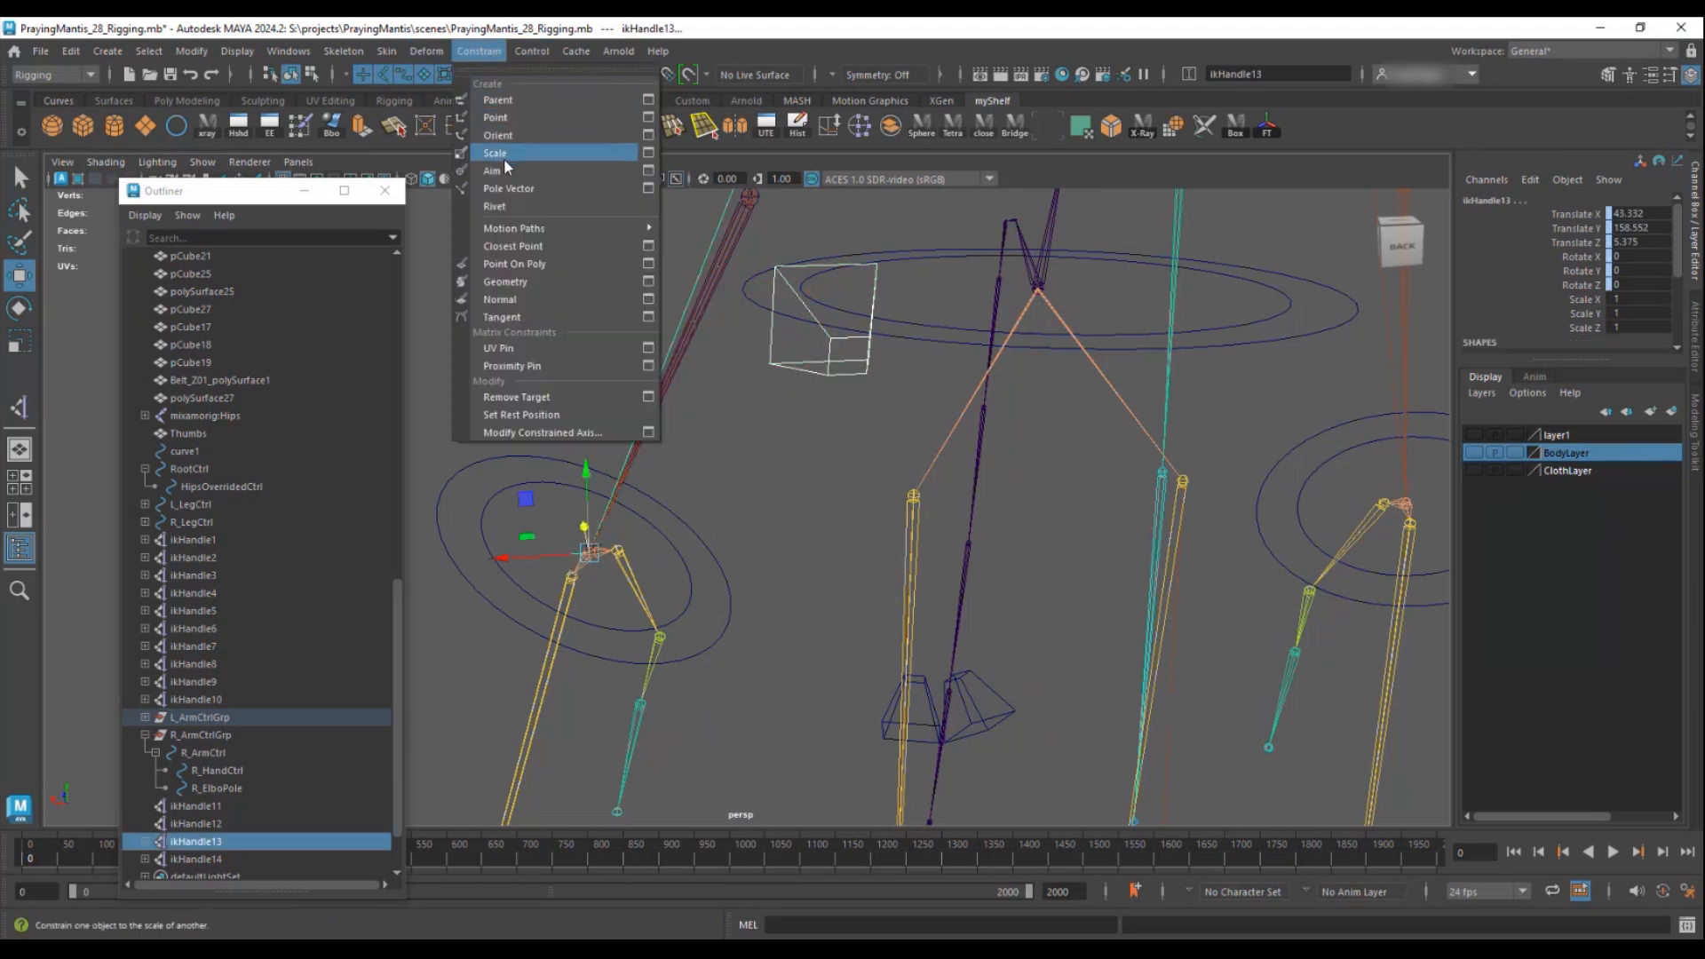
{"action": "left_click", "coordinate": [509, 189]}
- Add a Pole Vector constraint from R_ElboPole to the right arm's ikHandle14
{"action": "scroll", "coordinate": [761, 396], "scroll_direction": "down", "scroll_amount": 4}
{"action": "middle_click_drag", "start_coordinate": [995, 382], "coordinate": [755, 368], "text": "alt"}
{"action": "scroll", "coordinate": [888, 337], "scroll_direction": "up", "scroll_amount": 4}
{"action": "left_click_drag", "start_coordinate": [1056, 277], "coordinate": [1116, 341]}
{"action": "middle_click_drag", "start_coordinate": [1184, 488], "coordinate": [1026, 472], "text": "alt"}
{"action": "right_click_drag", "start_coordinate": [1026, 472], "coordinate": [1261, 557], "text": "alt"}
{"action": "middle_click_drag", "start_coordinate": [1261, 558], "coordinate": [1243, 559], "text": "alt"}
{"action": "left_click", "coordinate": [1015, 391], "text": "shift"}
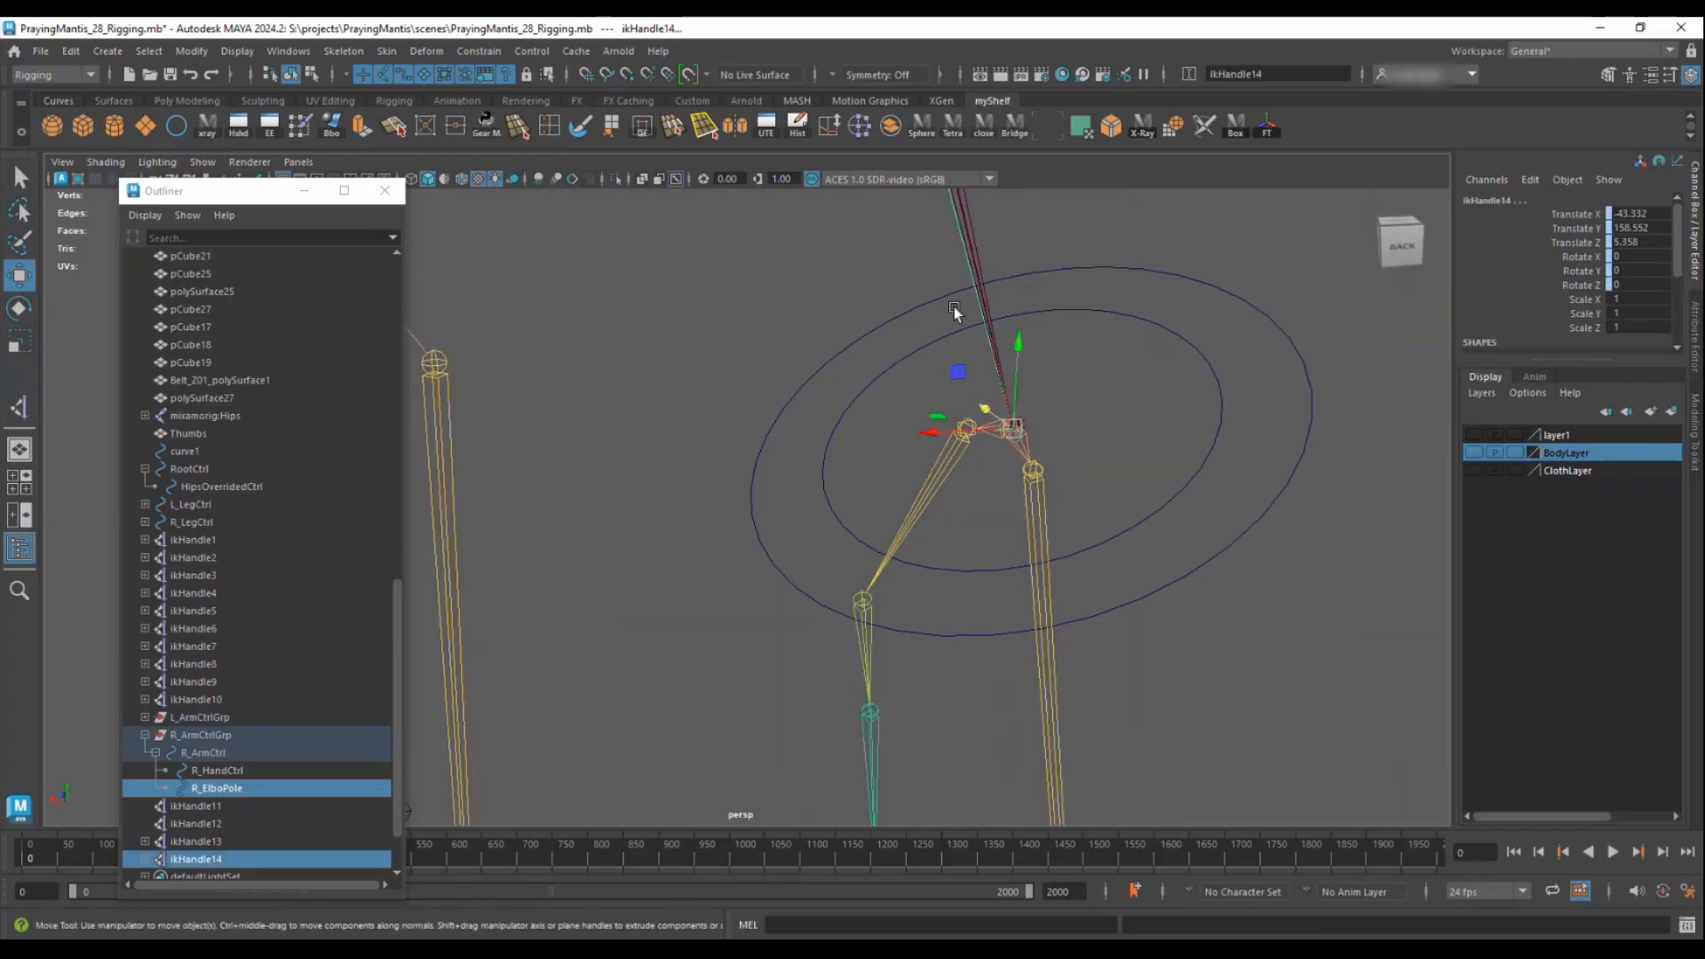
{"action": "left_click", "coordinate": [484, 51]}
{"action": "left_click", "coordinate": [509, 190]}
- Show BodyLayer, test-move L_ElboPole and R_ElboPole together, and undo the moves
{"action": "right_click_drag", "start_coordinate": [1120, 423], "coordinate": [755, 491], "text": "alt"}
{"action": "middle_click_drag", "start_coordinate": [755, 490], "coordinate": [834, 494], "text": "alt"}
{"action": "left_click_drag", "start_coordinate": [1061, 496], "coordinate": [1082, 510]}
{"action": "left_click_drag", "start_coordinate": [597, 509], "coordinate": [464, 510], "text": "shift"}
{"action": "left_click", "coordinate": [1473, 453]}
{"action": "key", "text": "ctrl+z"}
{"action": "key", "text": "ctrl+z"}
{"action": "key", "text": "ctrl+z"}
{"action": "key", "text": "ctrl+z"}
{"action": "key", "text": "ctrl+z"}
{"action": "key", "text": "ctrl+z"}
{"action": "key", "text": "ctrl+z"}
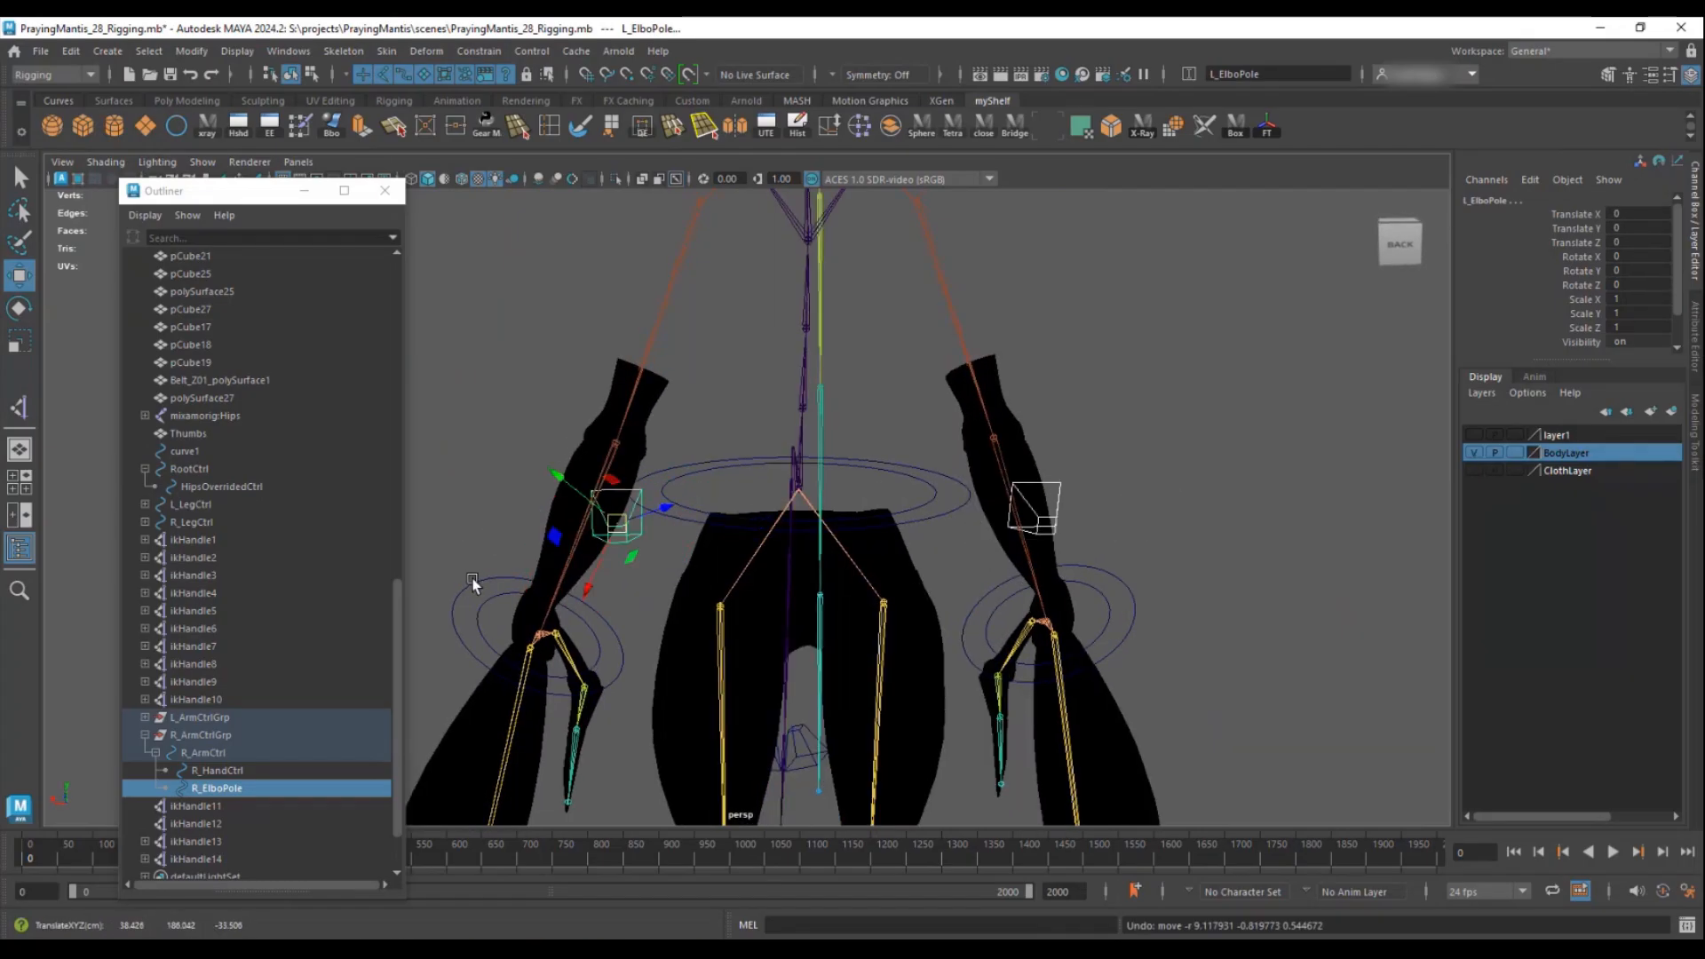
- Test-move the left arm control, undo the change and hide BodyLayer
{"action": "left_click", "coordinate": [473, 578]}
{"action": "left_click_drag", "start_coordinate": [506, 686], "coordinate": [544, 547]}
{"action": "key", "text": "e"}
{"action": "key", "text": "ctrl+z"}
{"action": "key", "text": "ctrl+z"}
{"action": "left_click_drag", "start_coordinate": [681, 571], "coordinate": [942, 584], "text": "alt"}
{"action": "left_click", "coordinate": [1473, 453]}
- Select L_HandCtrl and R_HandCtrl together
{"action": "left_click_drag", "start_coordinate": [1155, 364], "coordinate": [806, 374], "text": "alt"}
{"action": "middle_click_drag", "start_coordinate": [806, 373], "coordinate": [904, 386], "text": "alt"}
{"action": "right_click_drag", "start_coordinate": [904, 386], "coordinate": [952, 495], "text": "alt"}
{"action": "left_click", "coordinate": [999, 482]}
{"action": "left_click_drag", "start_coordinate": [952, 495], "coordinate": [1019, 458], "text": "alt"}
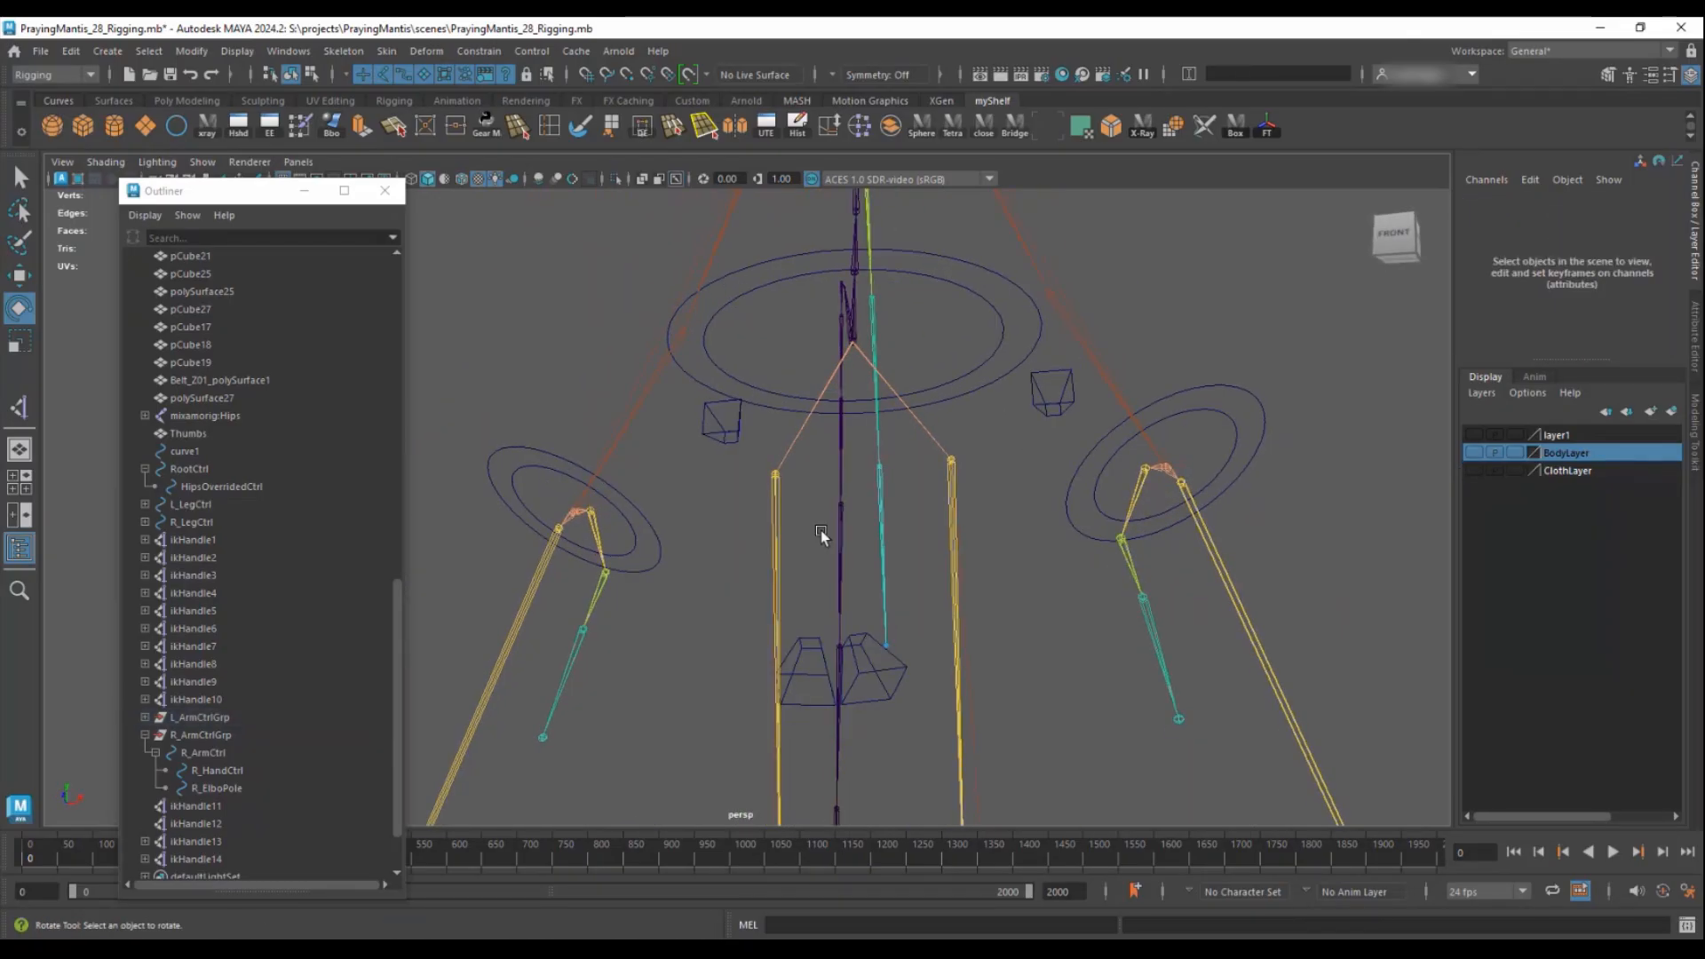
{"action": "right_click_drag", "start_coordinate": [821, 530], "coordinate": [810, 500], "text": "alt"}
{"action": "left_click", "coordinate": [1016, 494]}
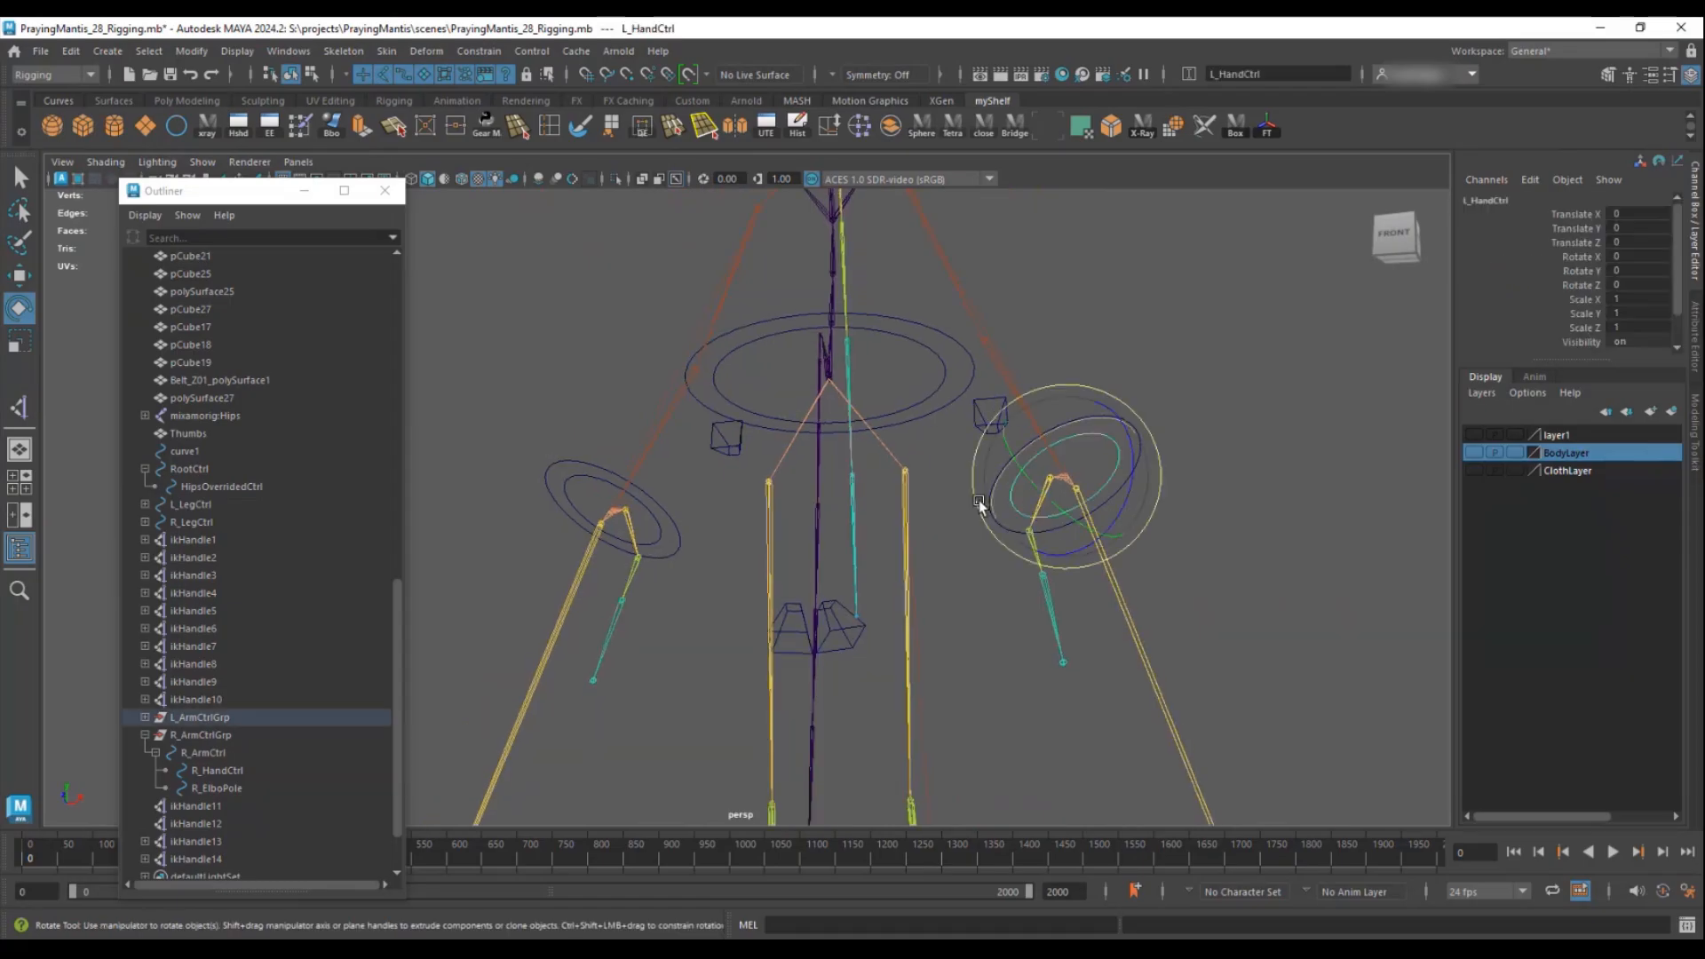
{"action": "left_click", "coordinate": [648, 517]}
{"action": "right_click_drag", "start_coordinate": [1043, 496], "coordinate": [766, 632], "text": "alt"}
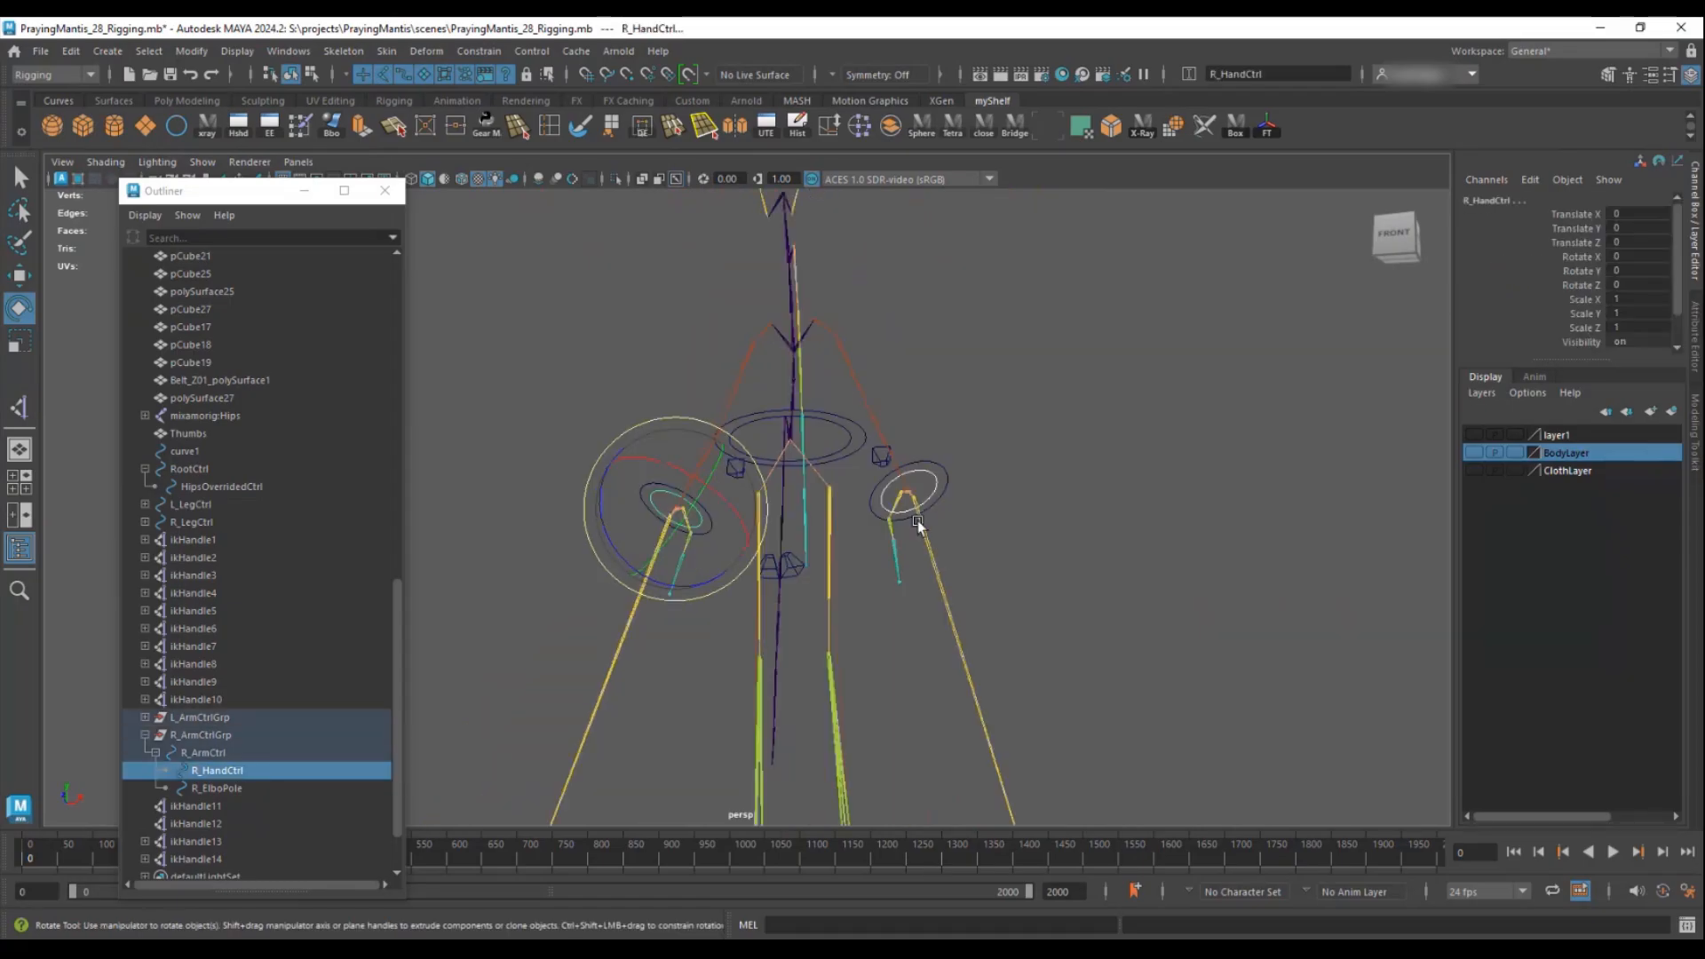
{"action": "right_click_drag", "start_coordinate": [951, 706], "coordinate": [988, 597], "text": "alt"}
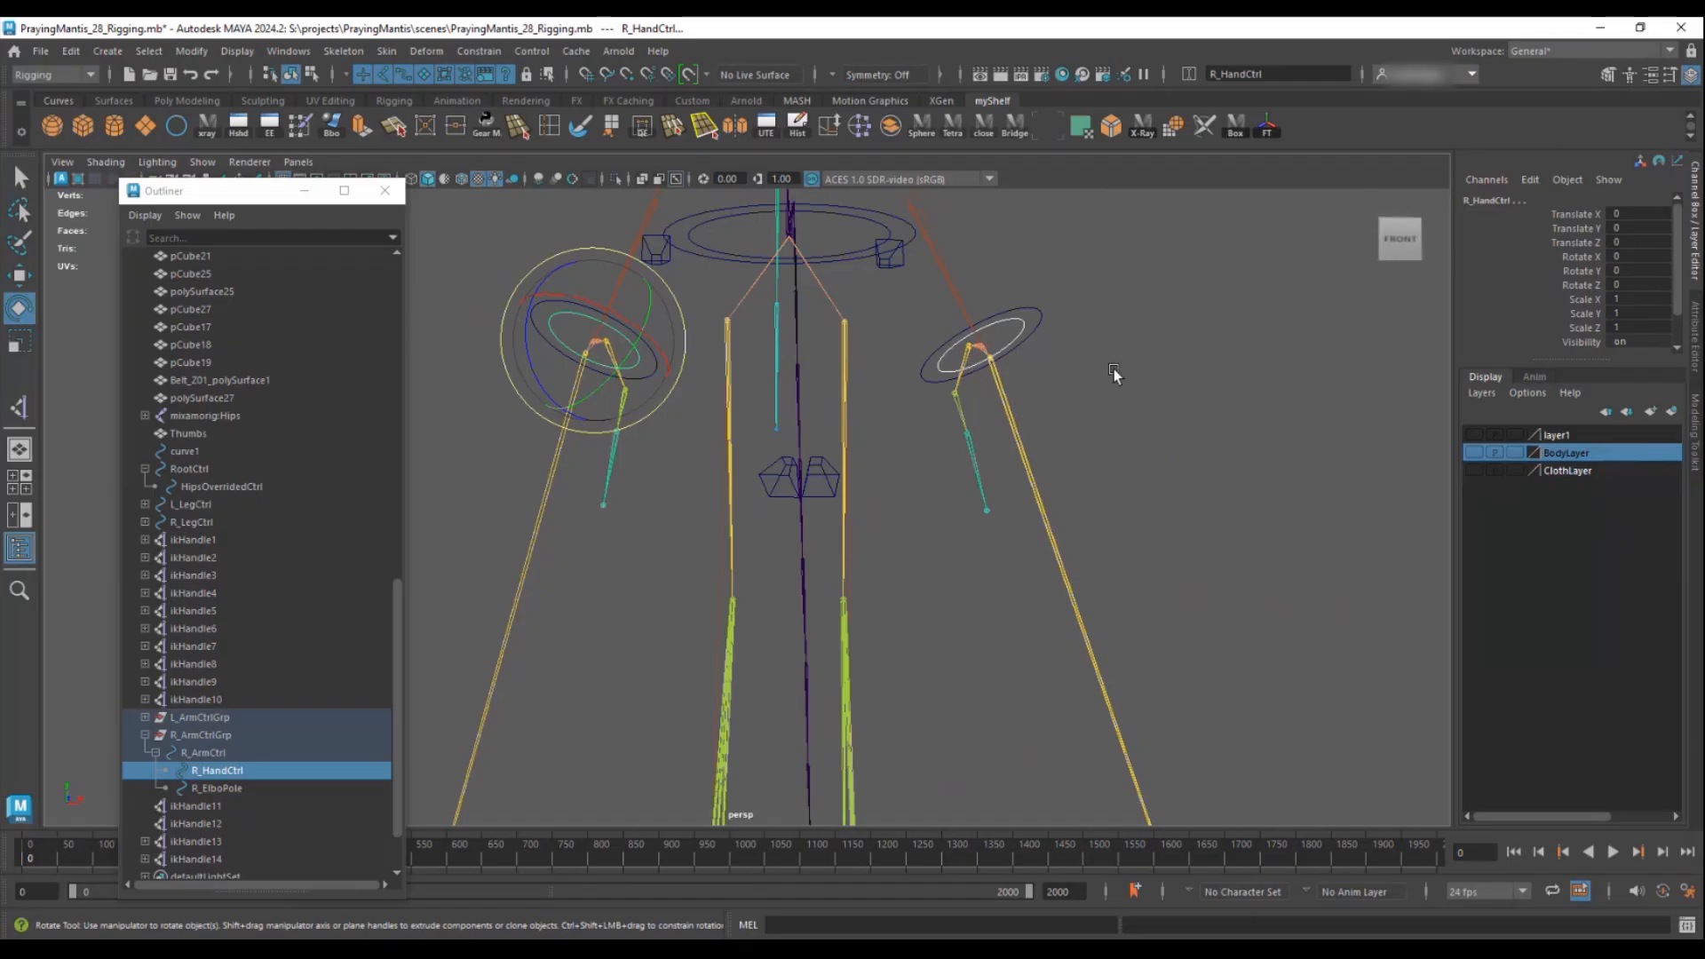
- Select the RightHandIndex1 and LeftHandIndex1 joints together
{"action": "left_click_drag", "start_coordinate": [1068, 412], "coordinate": [973, 481], "text": "alt"}
{"action": "left_click", "coordinate": [1004, 430]}
{"action": "left_click", "coordinate": [660, 388]}
{"action": "left_click_drag", "start_coordinate": [660, 388], "coordinate": [469, 446], "text": "alt"}
{"action": "left_click_drag", "start_coordinate": [707, 430], "coordinate": [1086, 494], "text": "alt"}
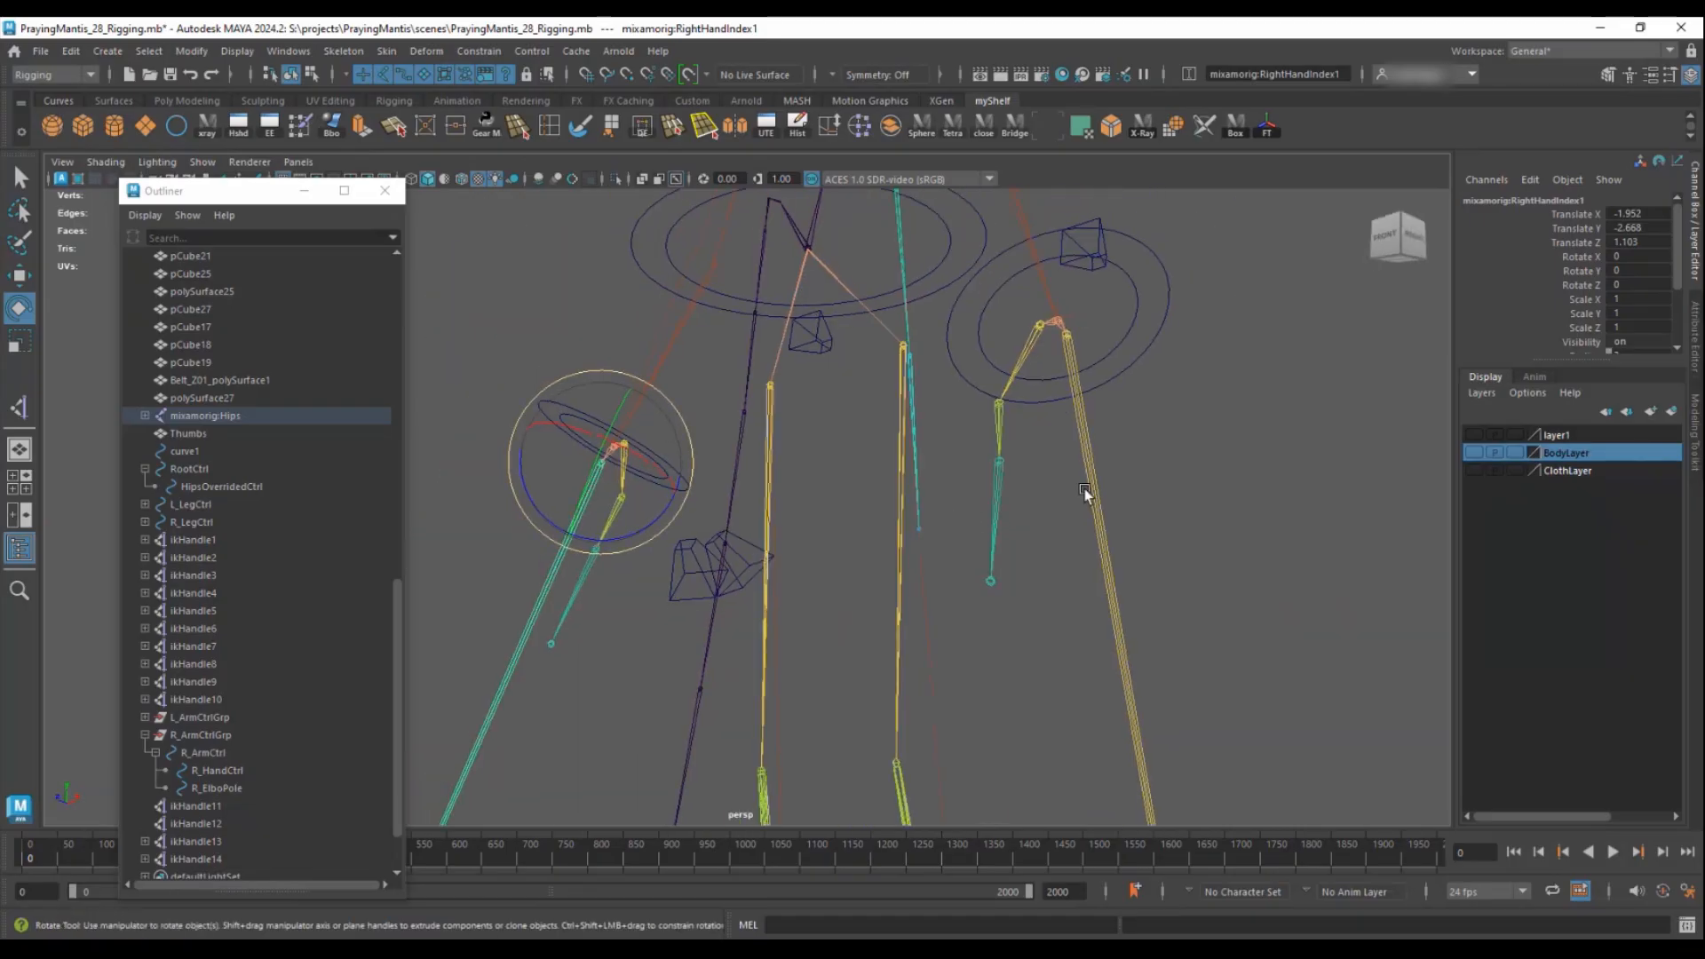
{"action": "left_click", "coordinate": [1091, 473]}
{"action": "left_click_drag", "start_coordinate": [1416, 492], "coordinate": [1121, 519], "text": "alt"}
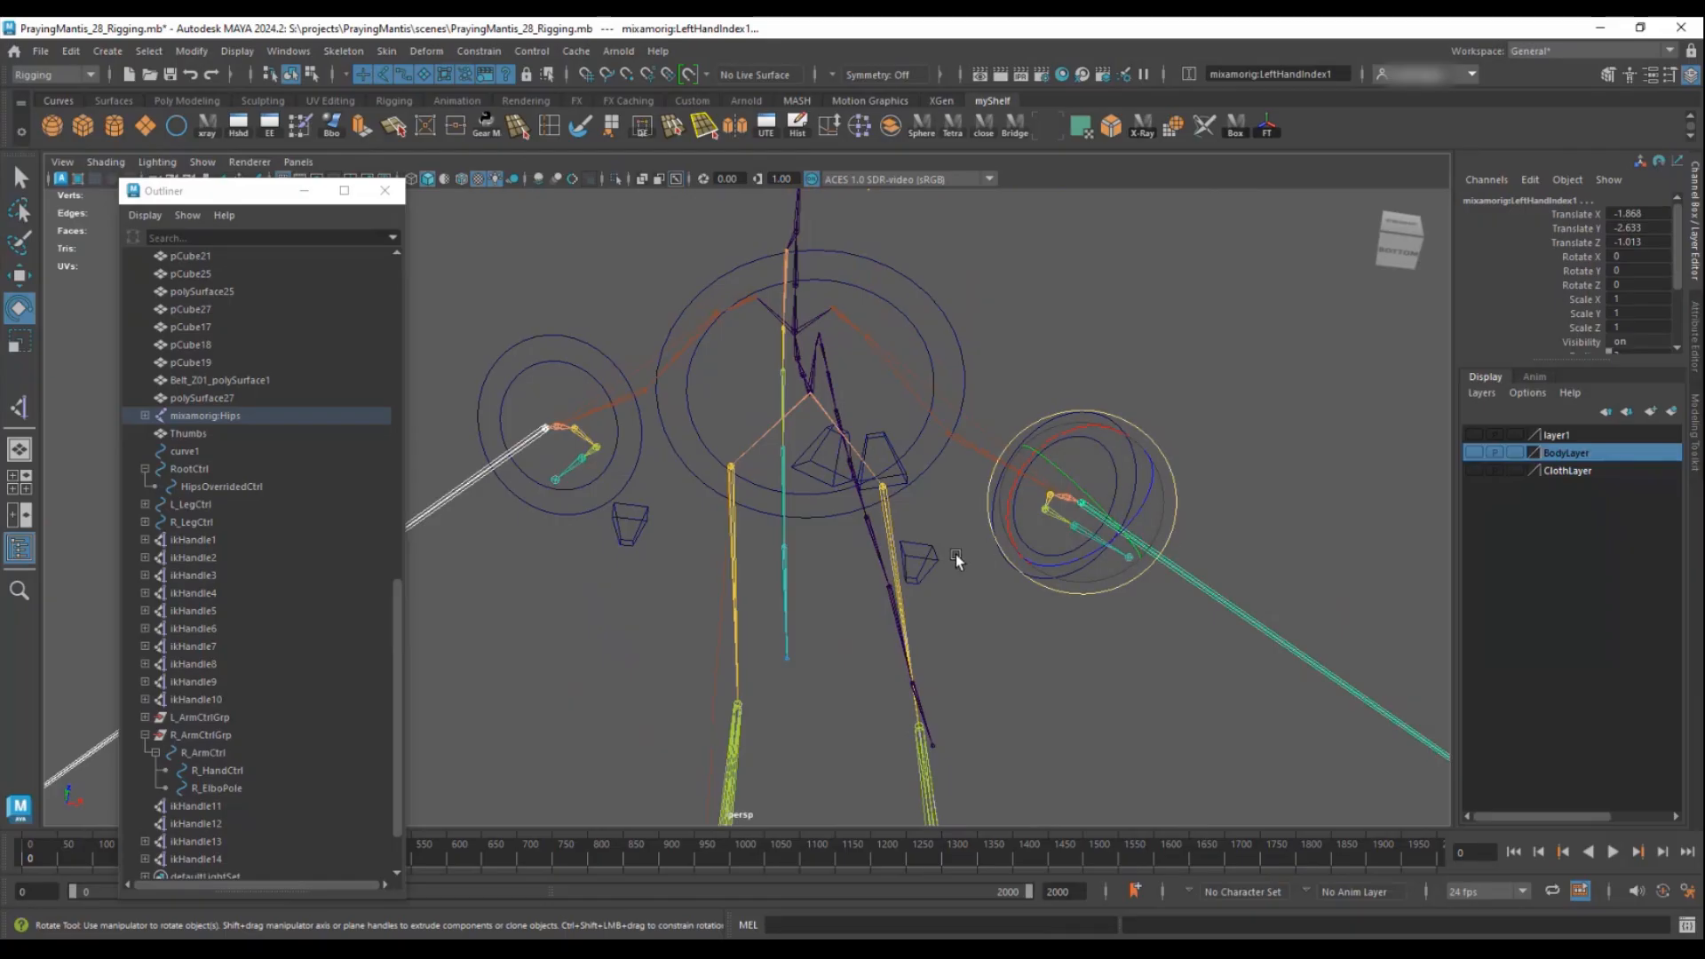
{"action": "left_click_drag", "start_coordinate": [957, 558], "coordinate": [846, 515], "text": "alt"}
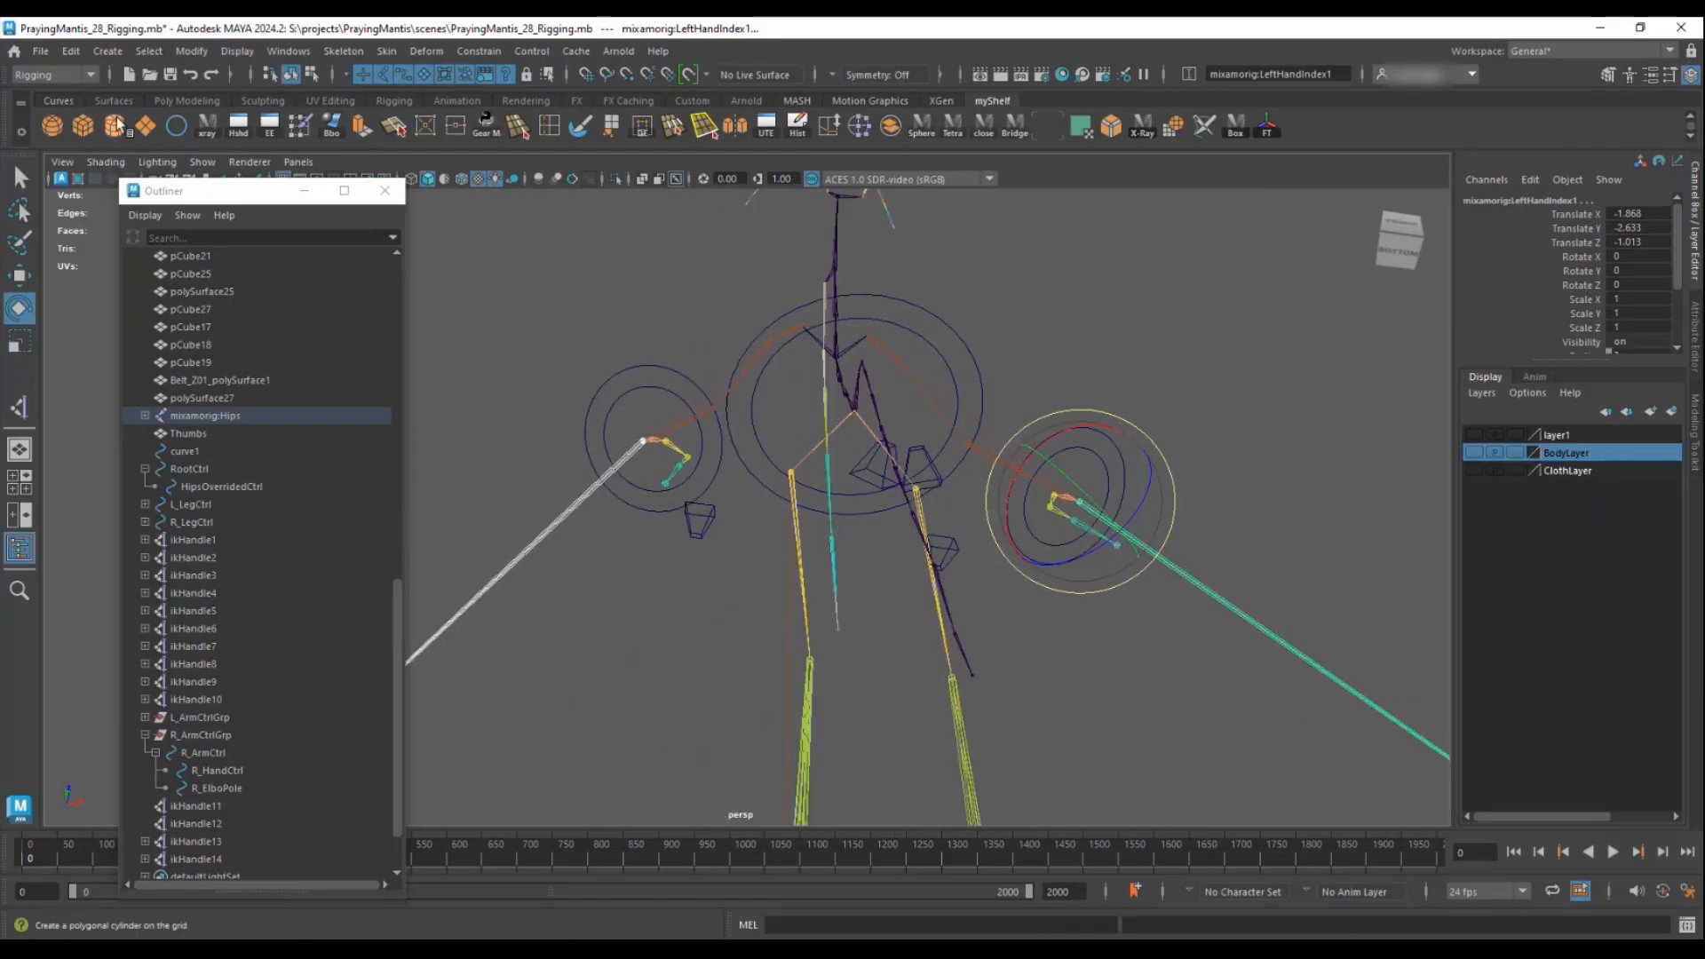
- Switch to component selection with local rotation axes enabled and select the rotation axis of LeftHandIndex1
{"action": "left_click", "coordinate": [383, 54]}
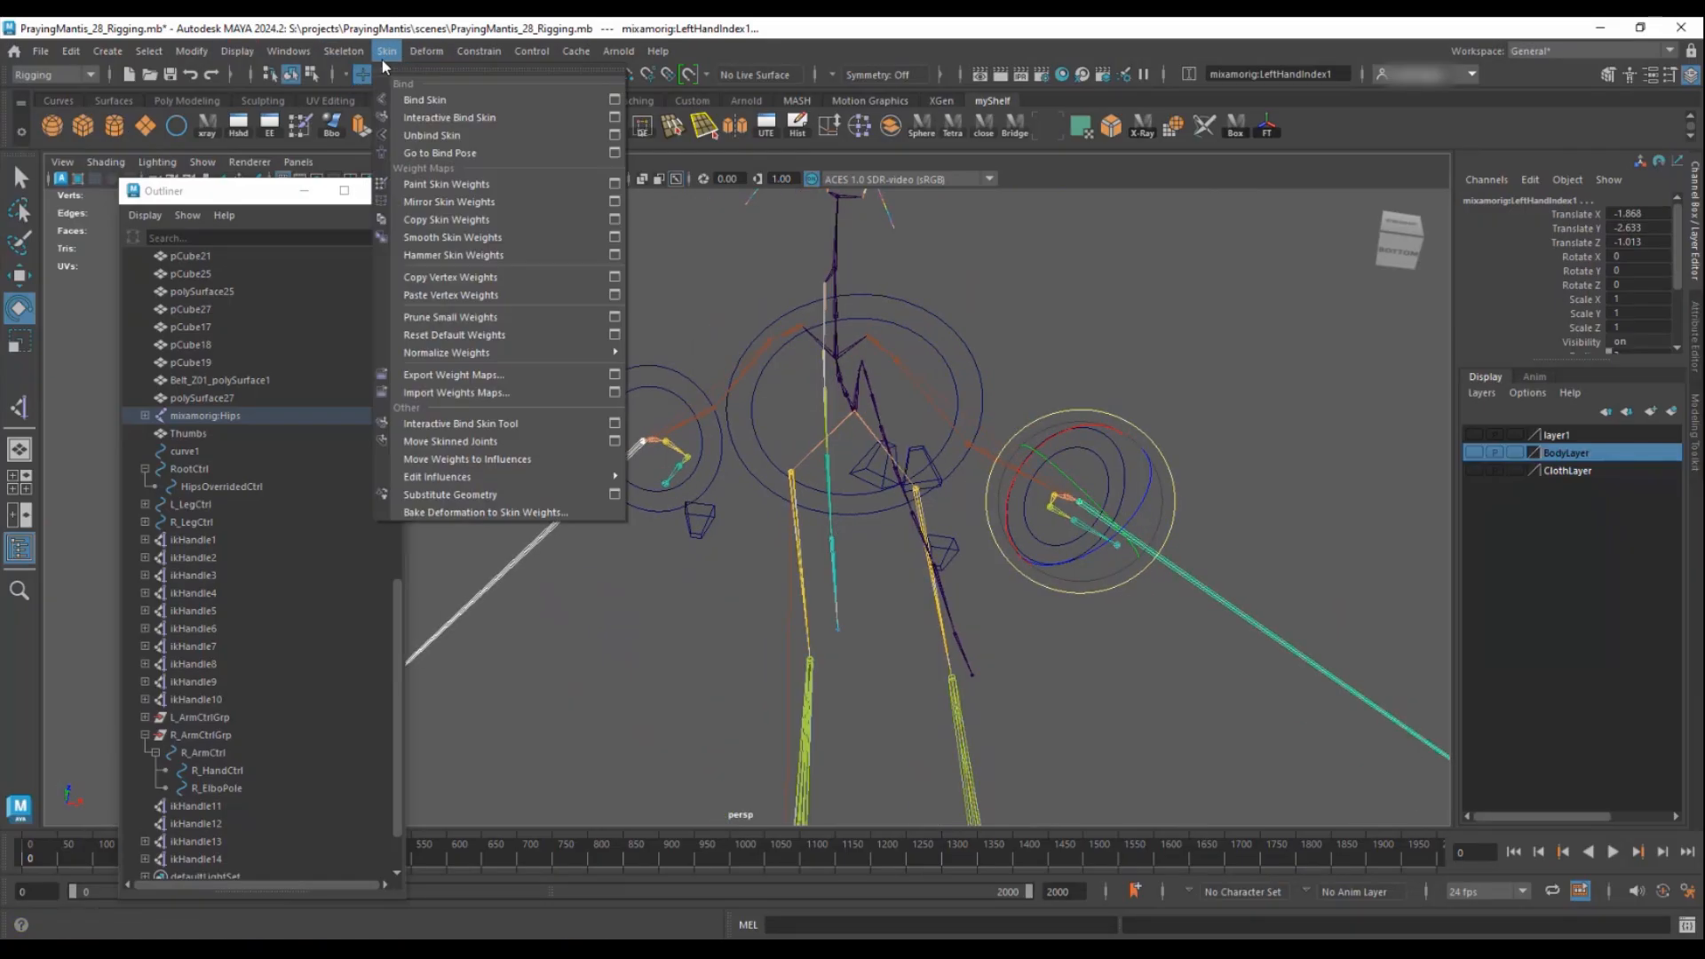
{"action": "left_click_drag", "start_coordinate": [797, 494], "coordinate": [777, 544], "text": "alt"}
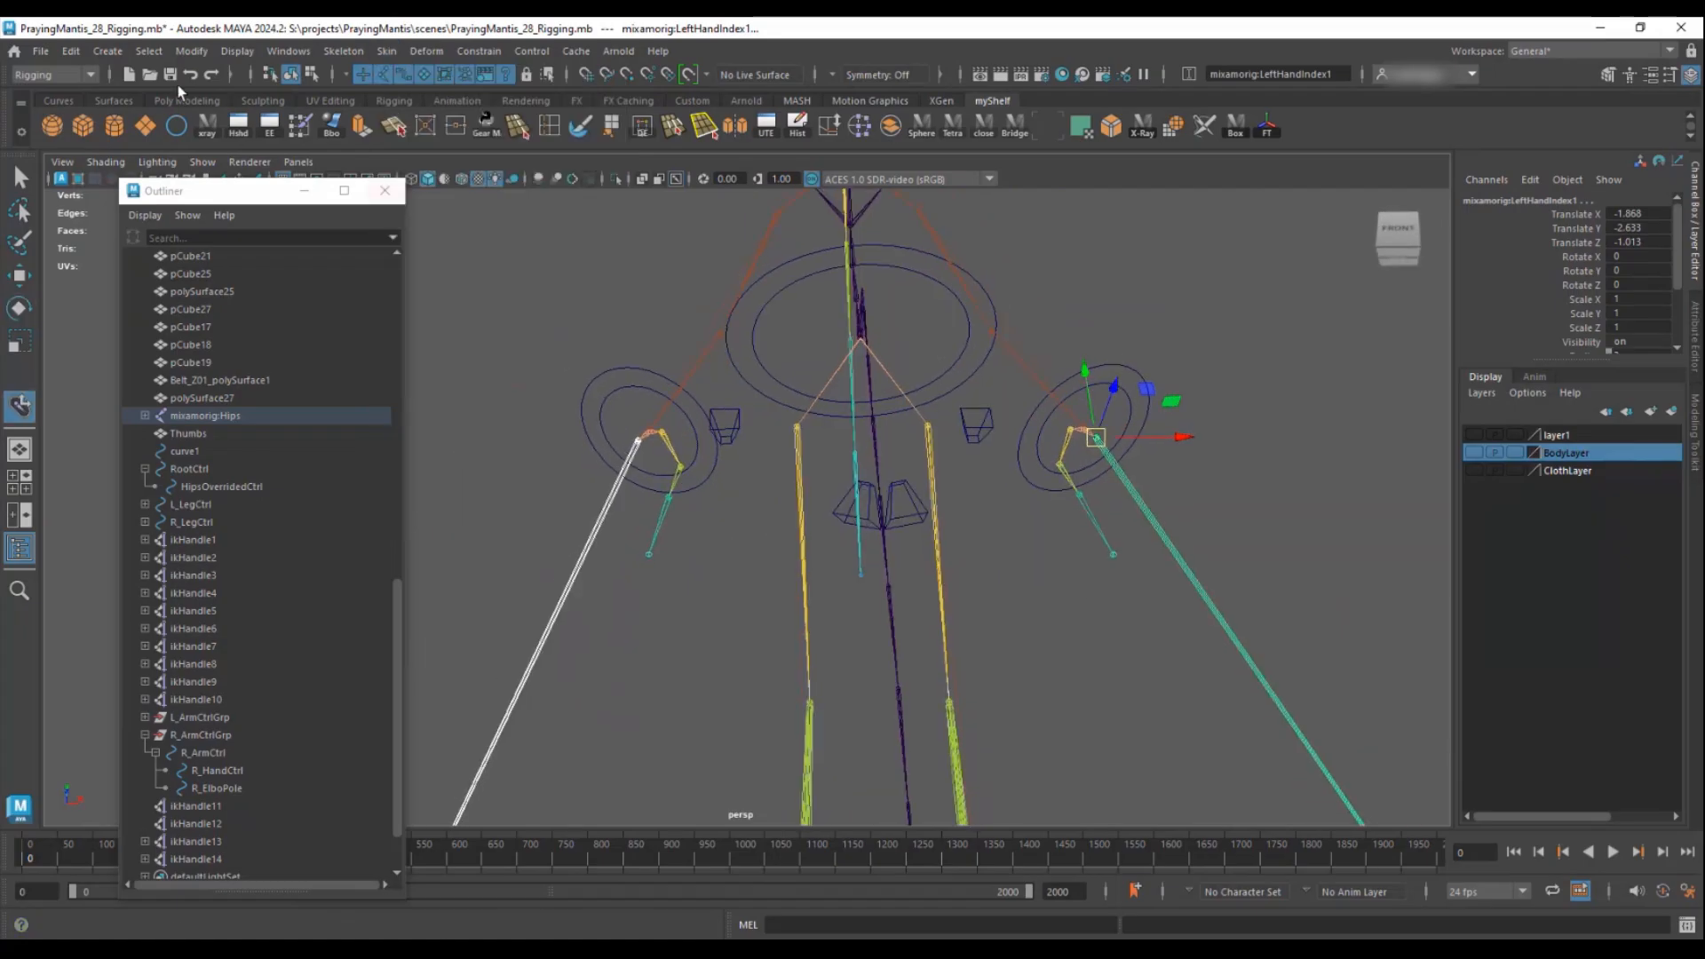
{"action": "left_click", "coordinate": [313, 75]}
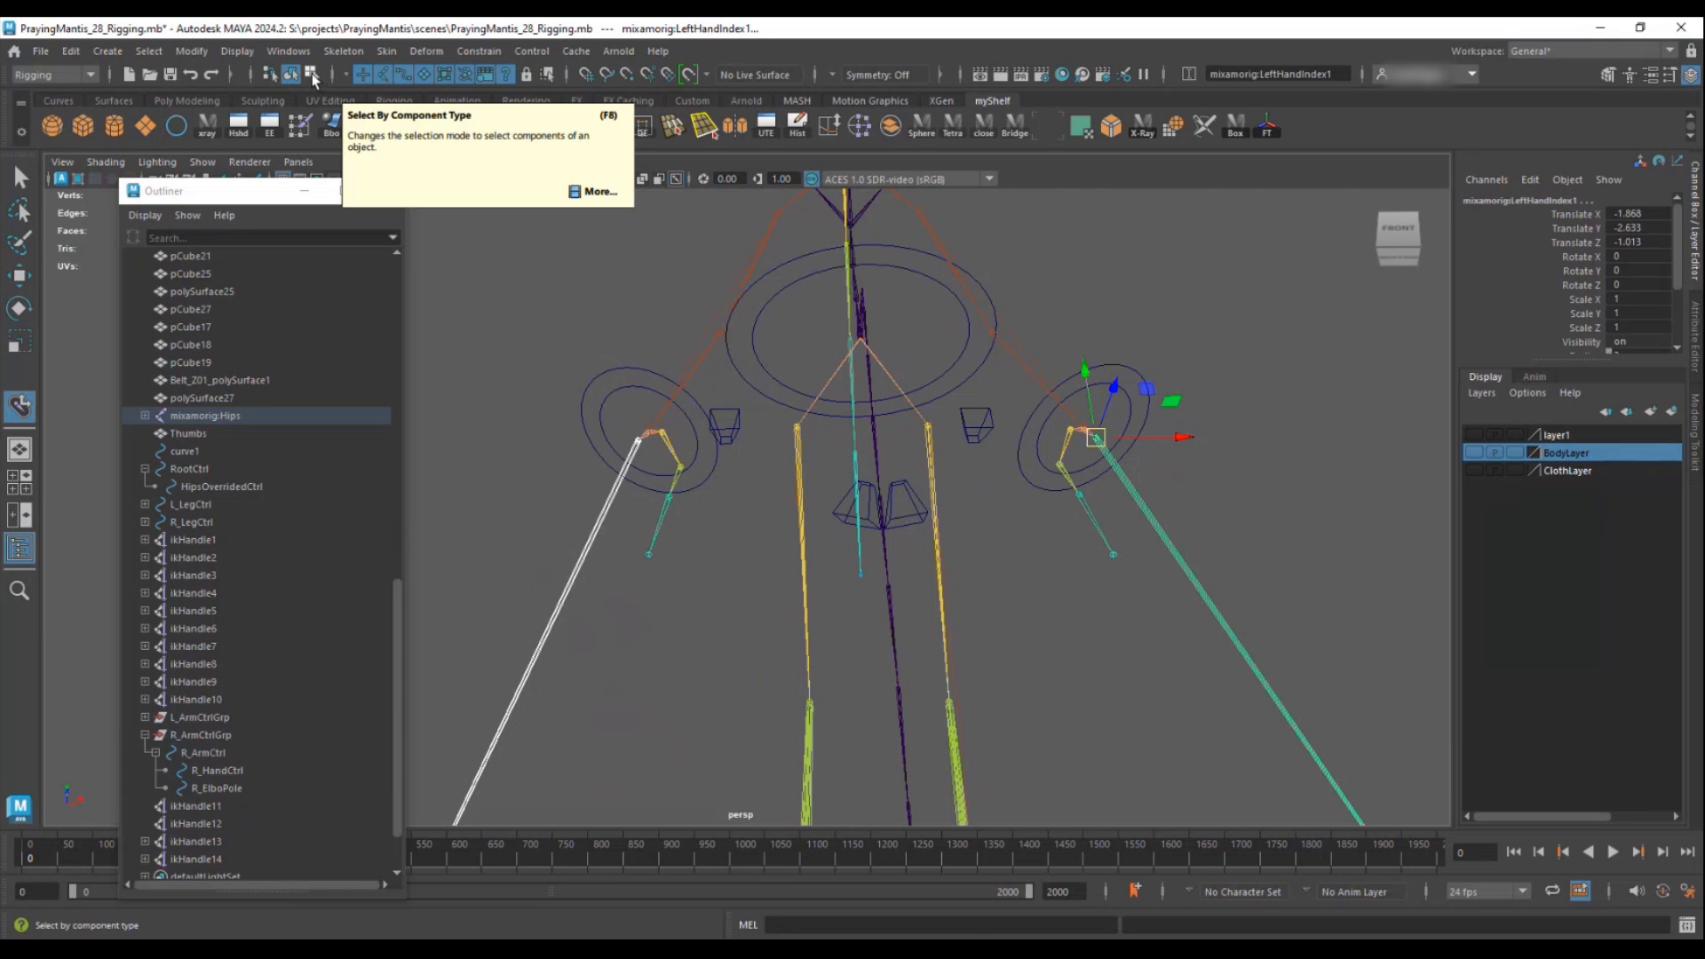
{"action": "left_click", "coordinate": [504, 76]}
{"action": "right_click_drag", "start_coordinate": [755, 320], "coordinate": [1128, 531], "text": "alt"}
{"action": "left_click_drag", "start_coordinate": [1128, 526], "coordinate": [1039, 426], "text": "alt"}
{"action": "left_click", "coordinate": [986, 416]}
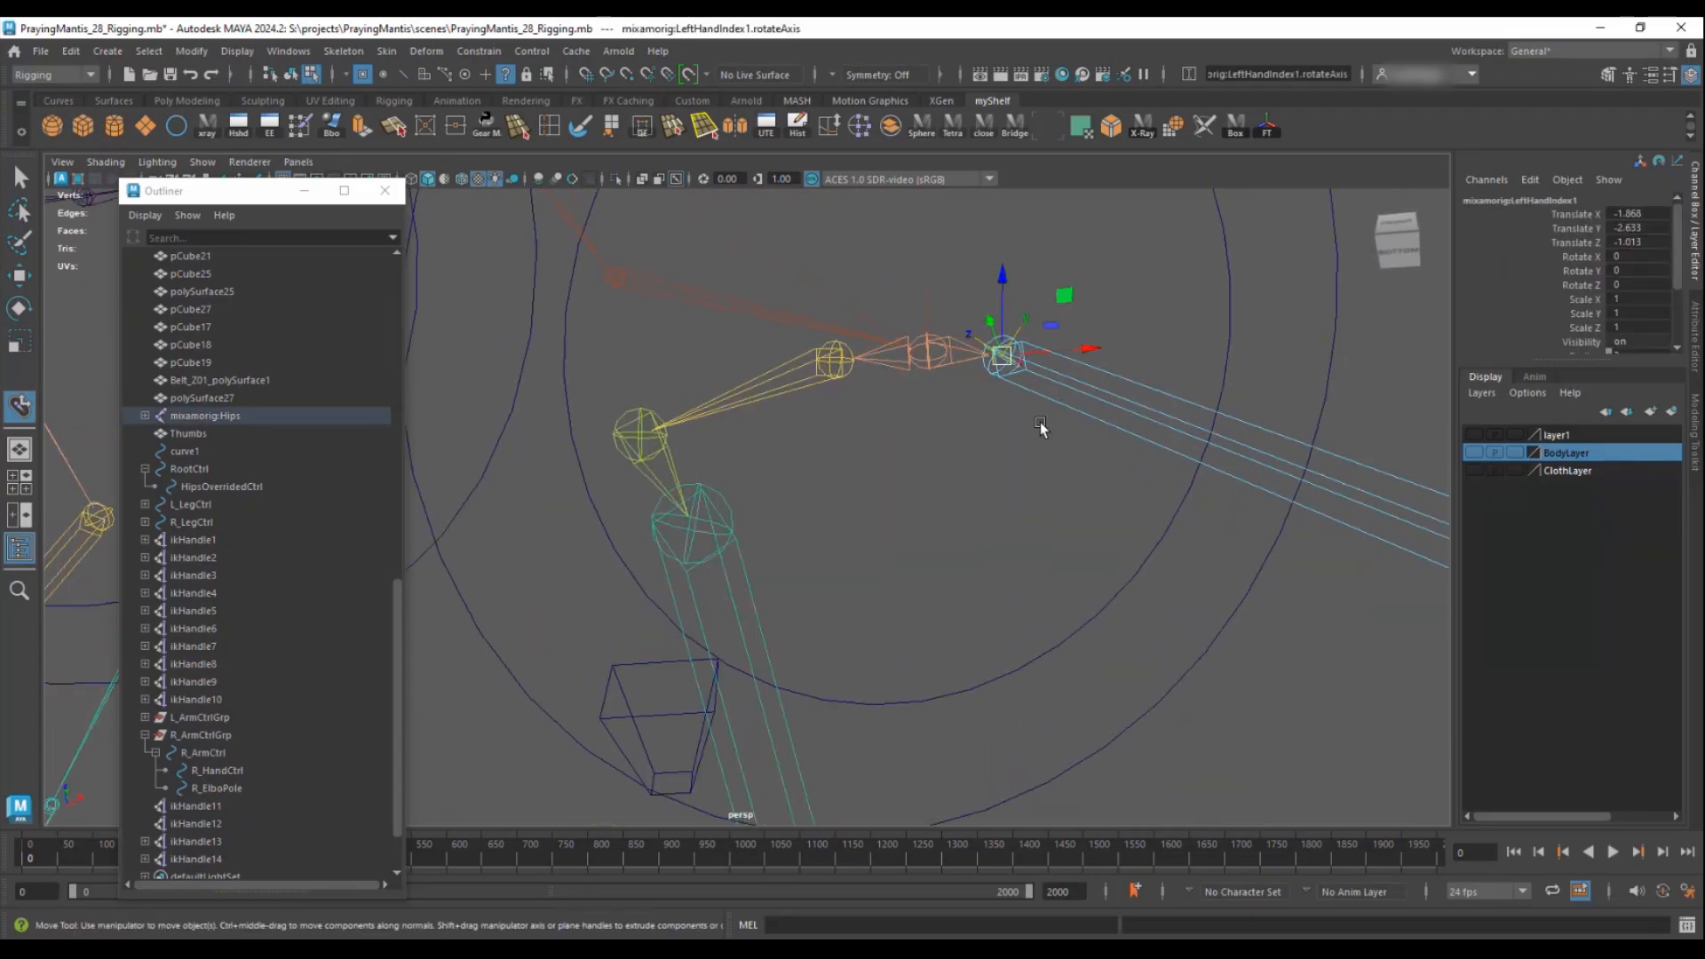
- Rotate the local rotation axis of a left hand finger joint and return to object selection
{"action": "key", "text": "e"}
{"action": "left_click_drag", "start_coordinate": [923, 334], "coordinate": [878, 528], "text": "alt"}
{"action": "left_click", "coordinate": [745, 286]}
{"action": "left_click_drag", "start_coordinate": [796, 226], "coordinate": [823, 259]}
{"action": "left_click_drag", "start_coordinate": [824, 259], "coordinate": [701, 453], "text": "alt"}
{"action": "left_click", "coordinate": [288, 78]}
- Test-rotate a left hand finger joint and undo the rotations
{"action": "left_click_drag", "start_coordinate": [685, 345], "coordinate": [707, 476], "text": "alt"}
{"action": "right_click_drag", "start_coordinate": [708, 476], "coordinate": [964, 726], "text": "alt"}
{"action": "left_click_drag", "start_coordinate": [949, 358], "coordinate": [922, 449]}
{"action": "key", "text": "ctrl+z"}
{"action": "left_click_drag", "start_coordinate": [1036, 354], "coordinate": [995, 465], "text": "alt"}
{"action": "left_click_drag", "start_coordinate": [965, 357], "coordinate": [931, 375]}
{"action": "key", "text": "ctrl+z"}
{"action": "left_click_drag", "start_coordinate": [948, 444], "coordinate": [1036, 411], "text": "alt"}
{"action": "key", "text": "ctrl+z"}
{"action": "key", "text": "ctrl+z"}
- Test-rotate the LeftHandThumb1 joint and undo the rotation
{"action": "left_click", "coordinate": [1021, 435]}
{"action": "left_click", "coordinate": [1068, 539]}
{"action": "key", "text": "ctrl+z"}
{"action": "left_click", "coordinate": [1044, 408]}
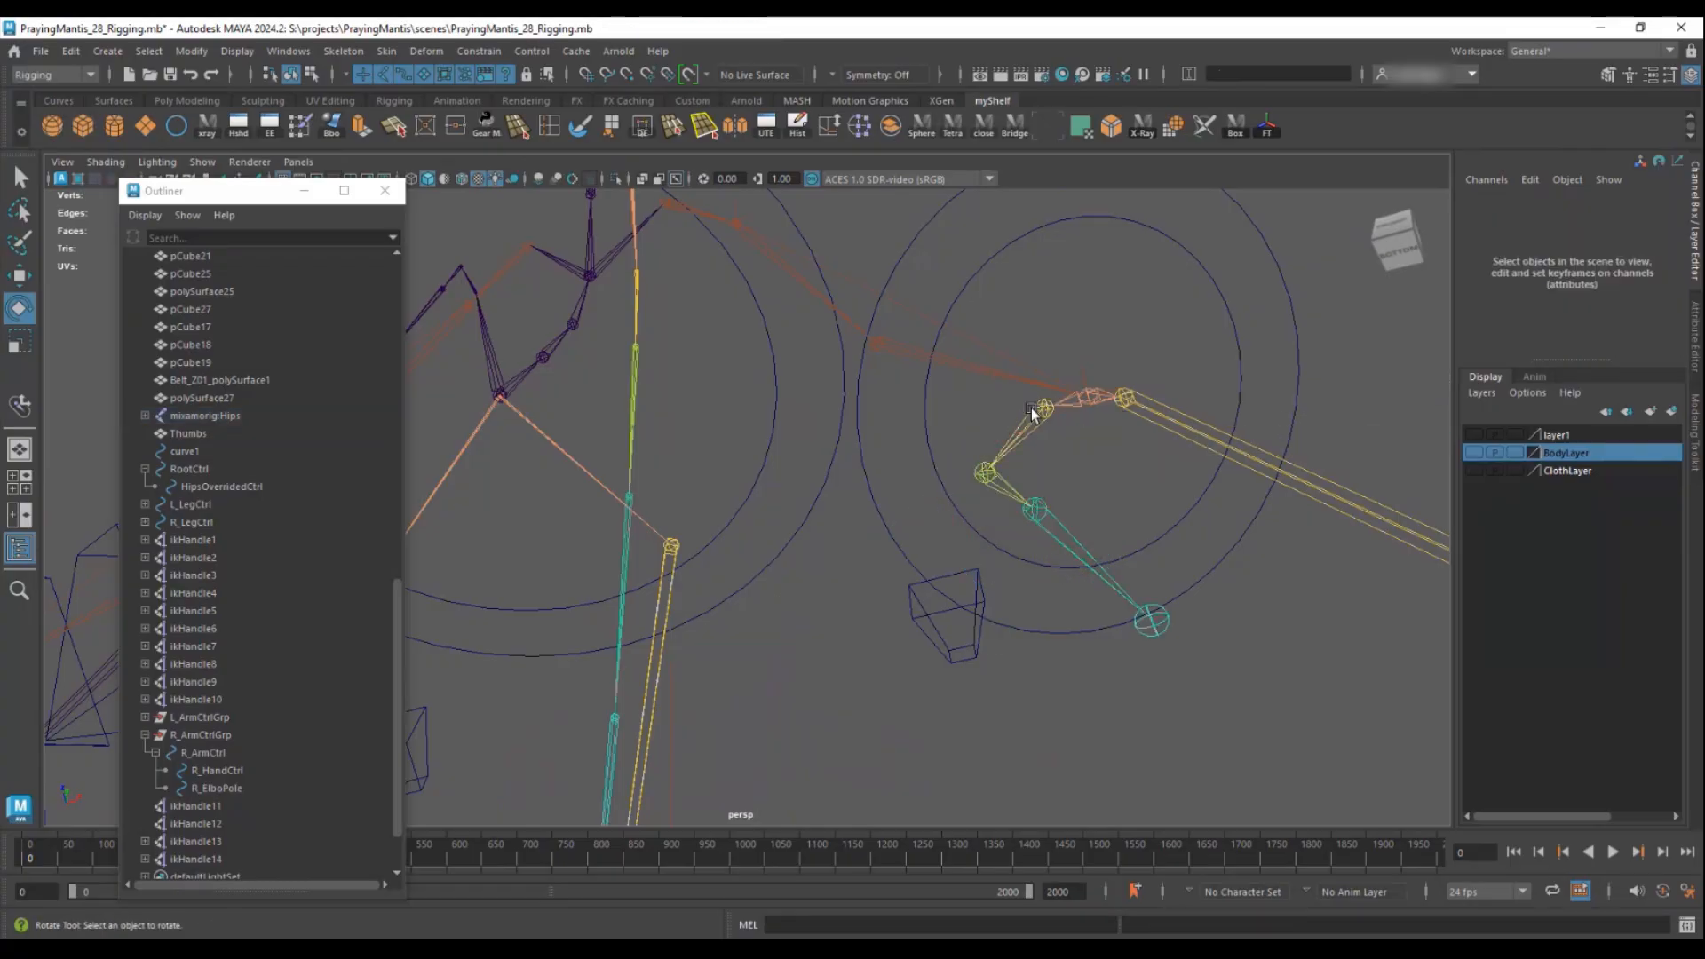
{"action": "left_click_drag", "start_coordinate": [1092, 358], "coordinate": [1104, 400]}
{"action": "key", "text": "ctrl+z"}
{"action": "key", "text": "ctrl+z"}
{"action": "left_click_drag", "start_coordinate": [1191, 483], "coordinate": [1078, 426], "text": "alt"}
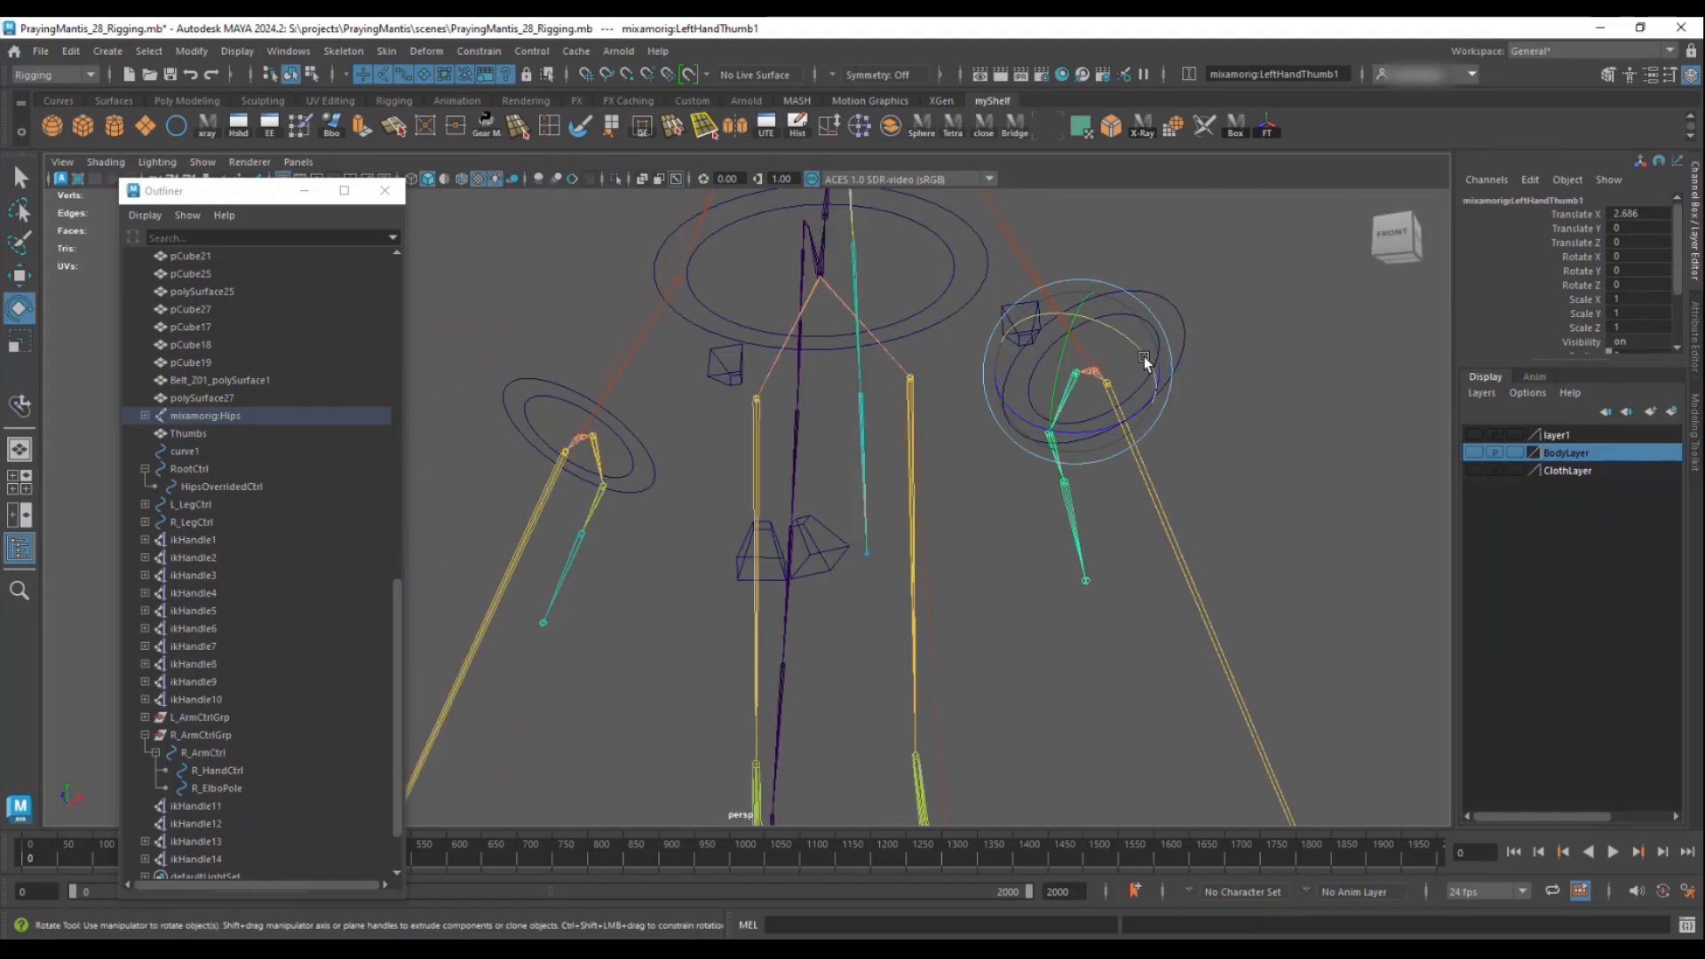
- Add a keyable float attribute FingerCurl with minimum -5, maximum 10 and default 0 to both L_HandCtrl and R_HandCtrl
{"action": "key", "text": "q"}
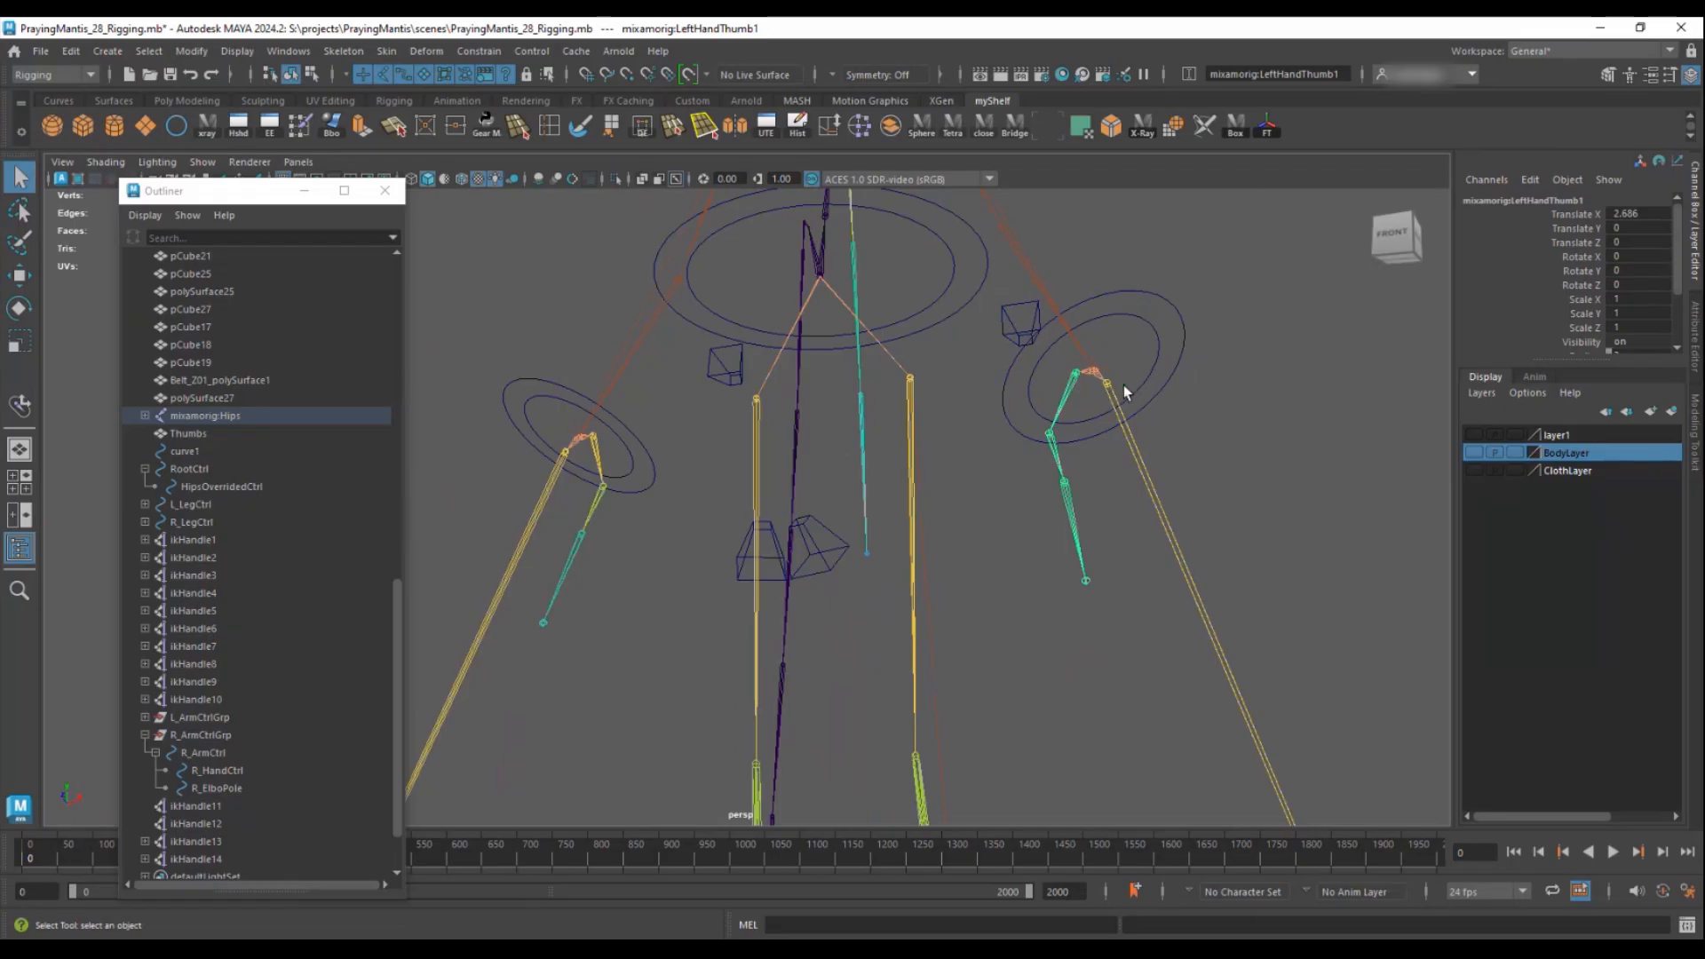
{"action": "left_click", "coordinate": [1138, 317]}
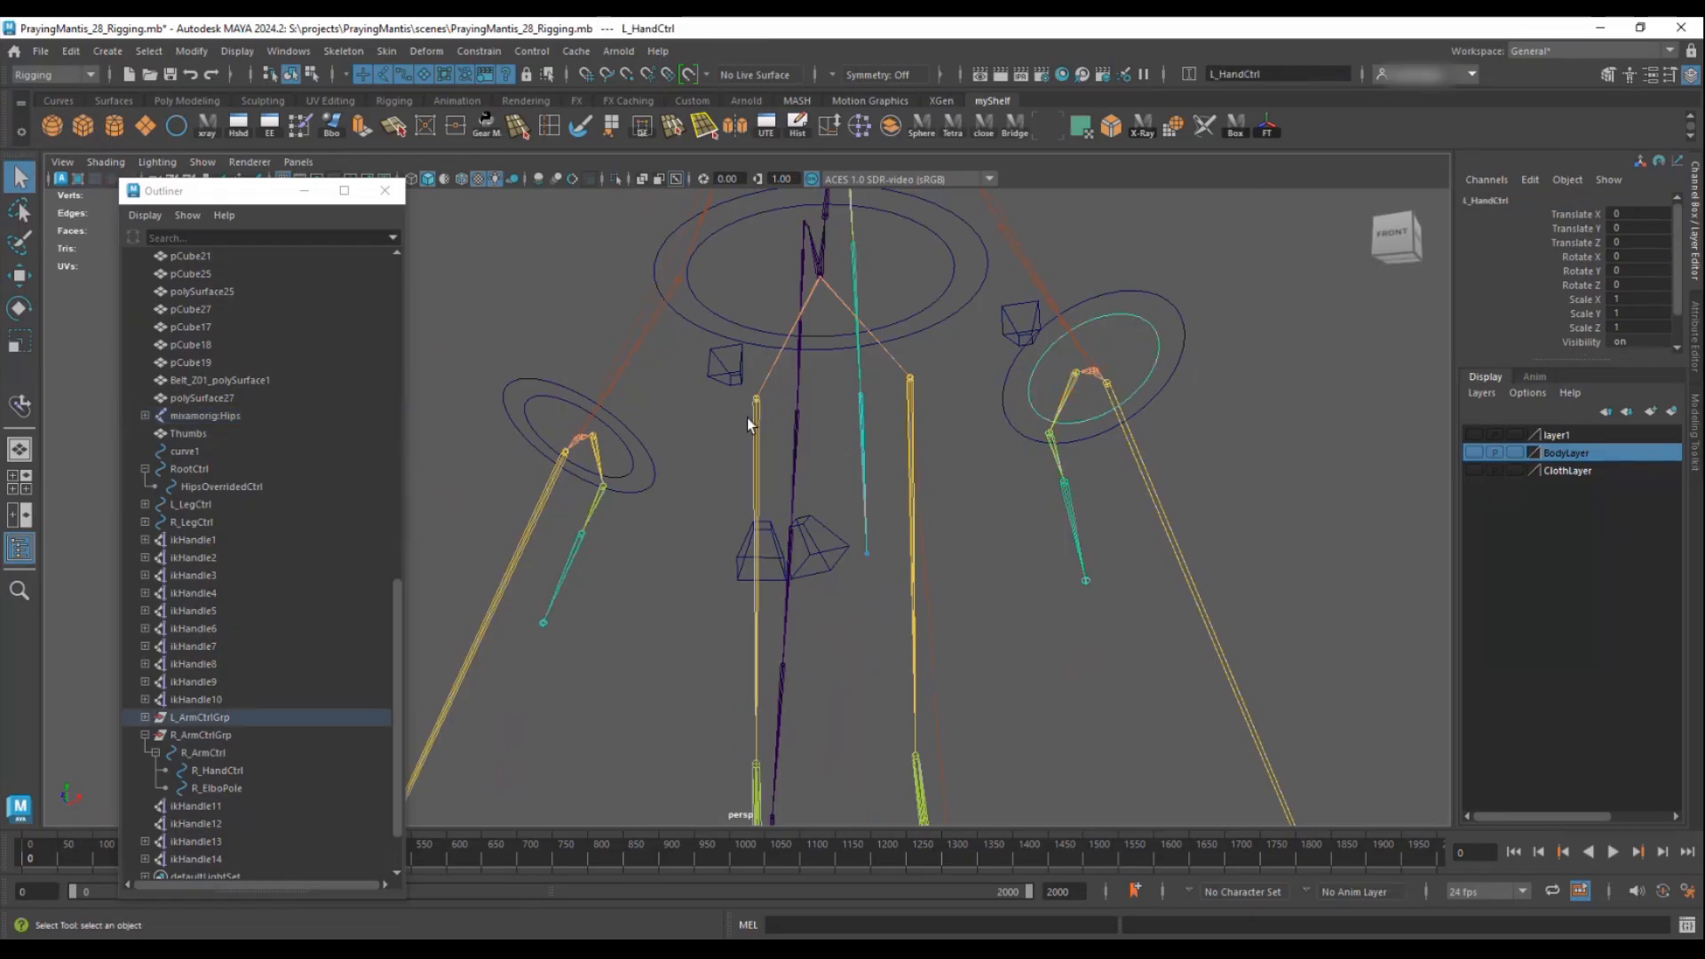
{"action": "left_click", "coordinate": [553, 397], "text": "shift"}
{"action": "left_click", "coordinate": [1530, 179]}
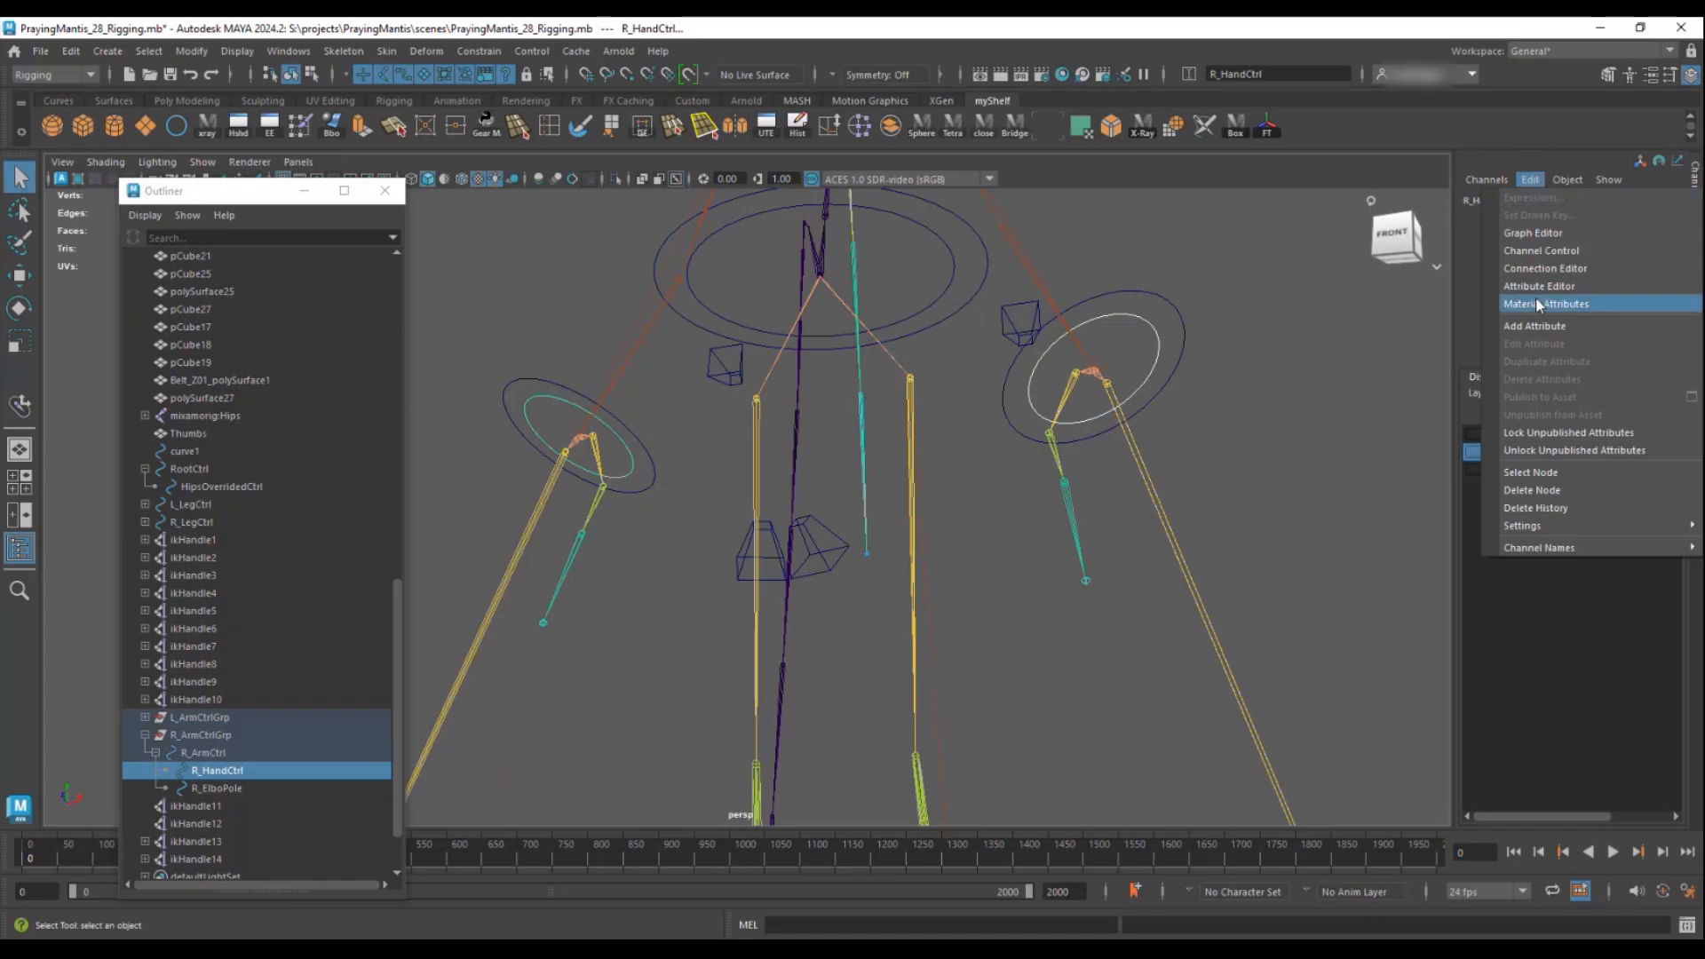
{"action": "left_click", "coordinate": [1535, 325]}
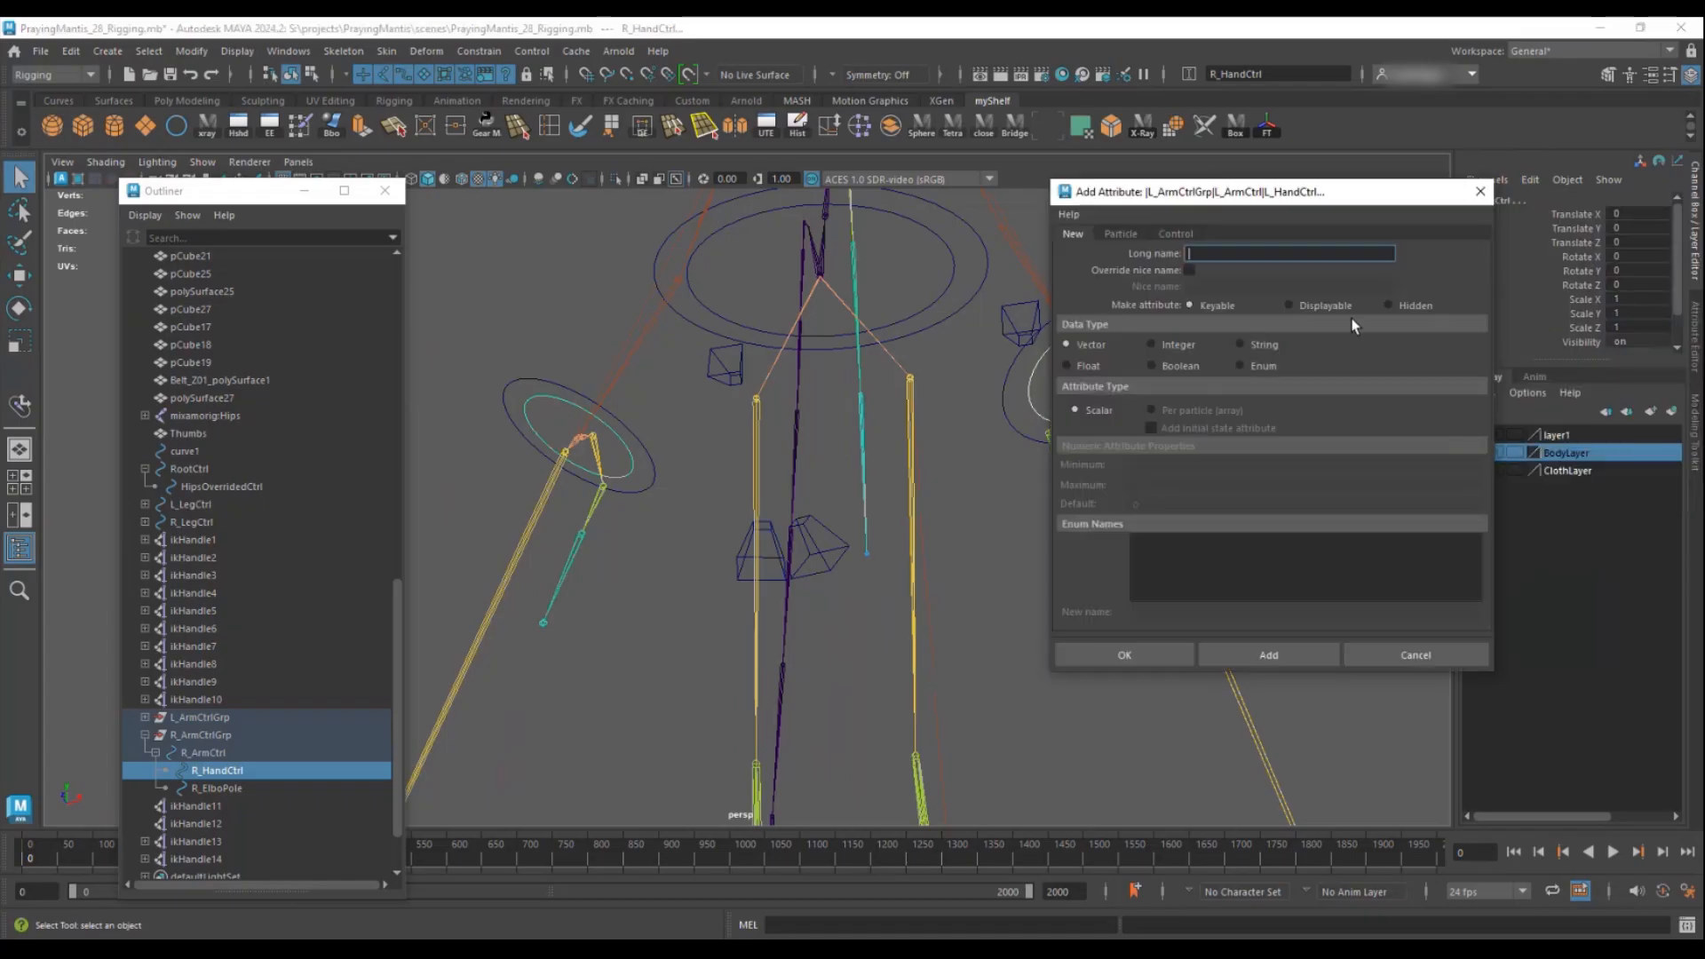
{"action": "left_click", "coordinate": [1071, 366]}
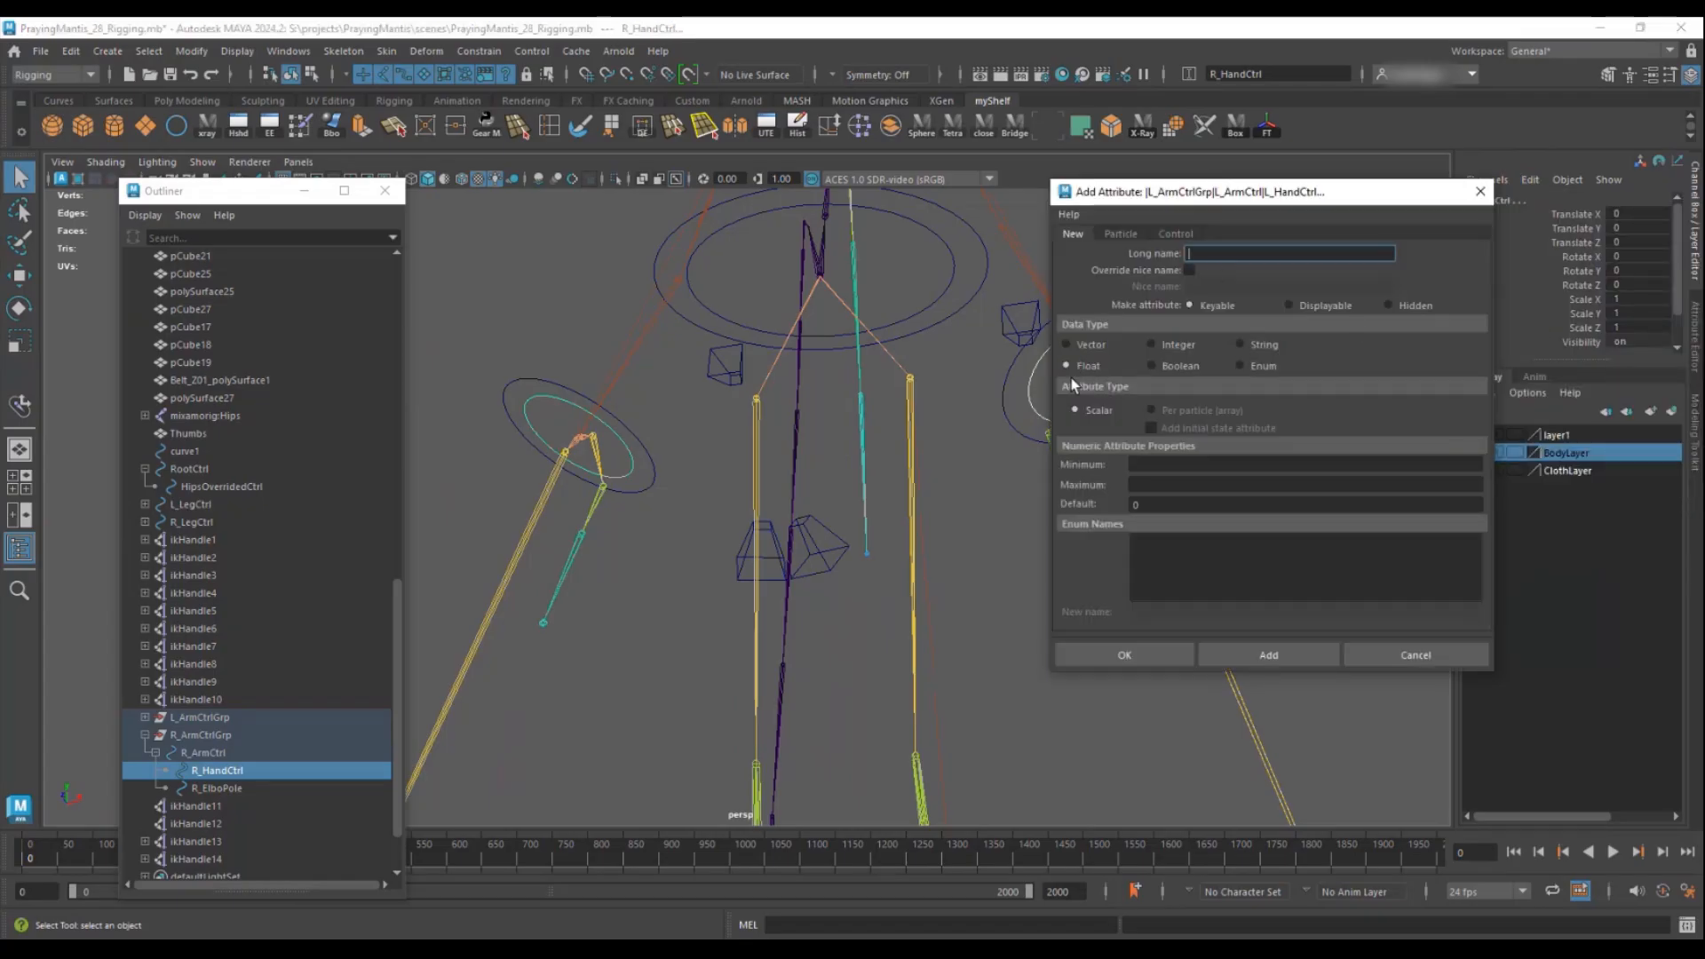
{"action": "left_click", "coordinate": [1242, 253]}
{"action": "type", "text": "Finger"}
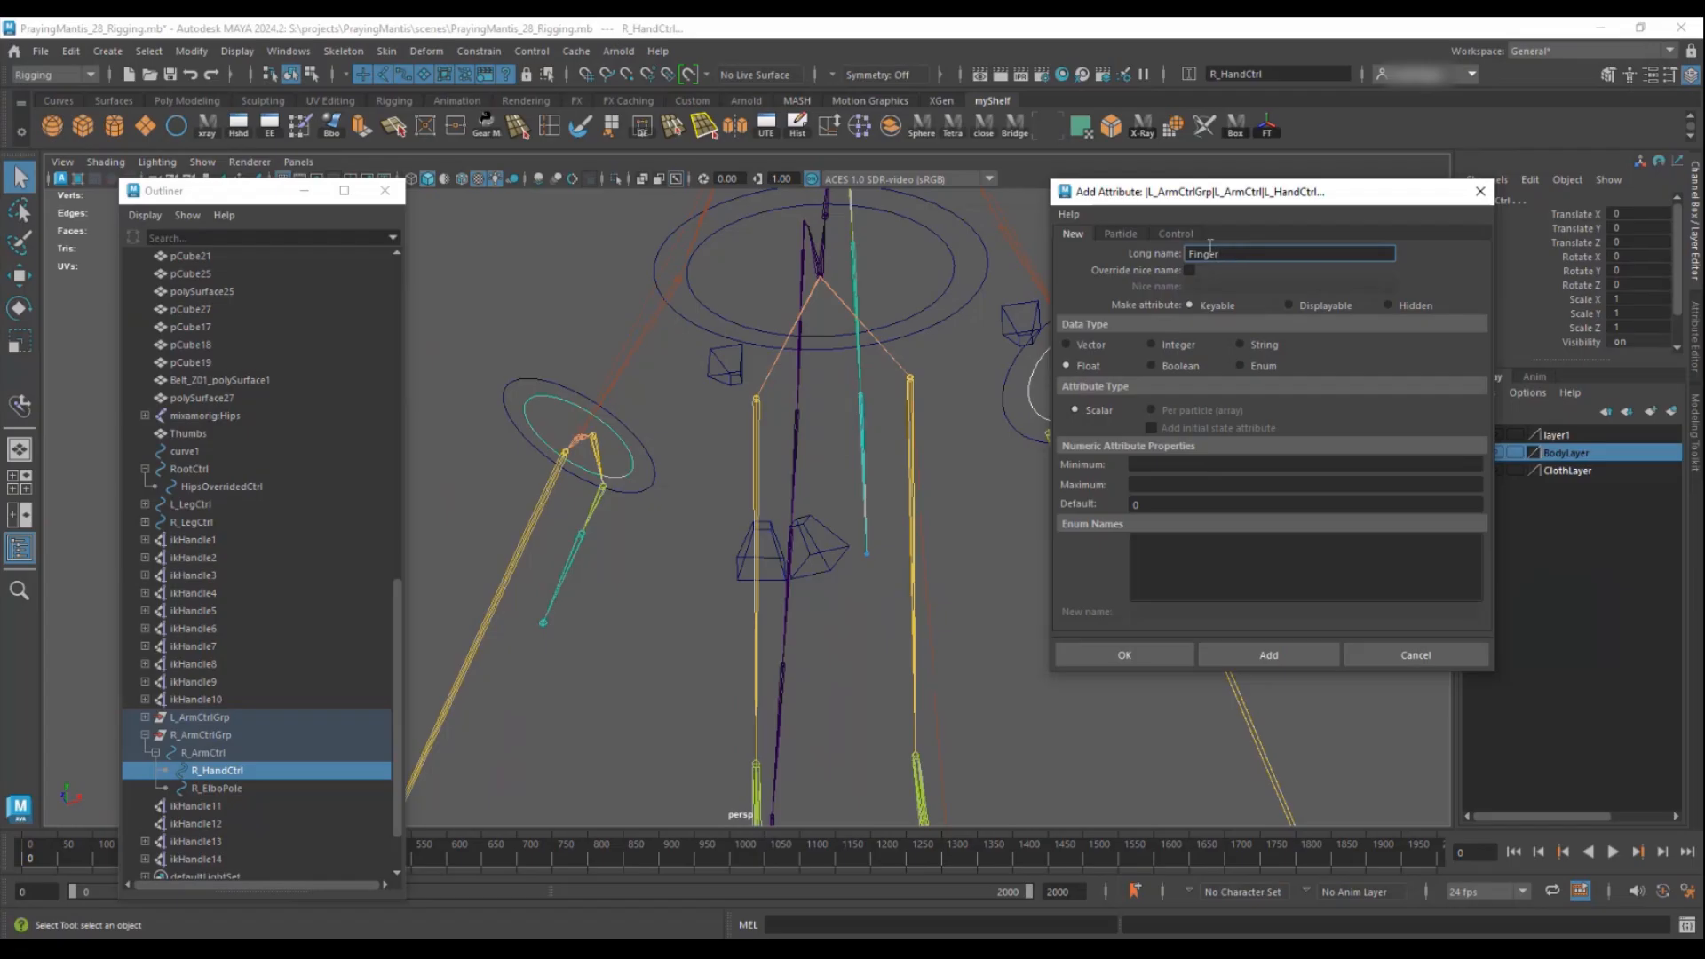
{"action": "type", "text": "url"}
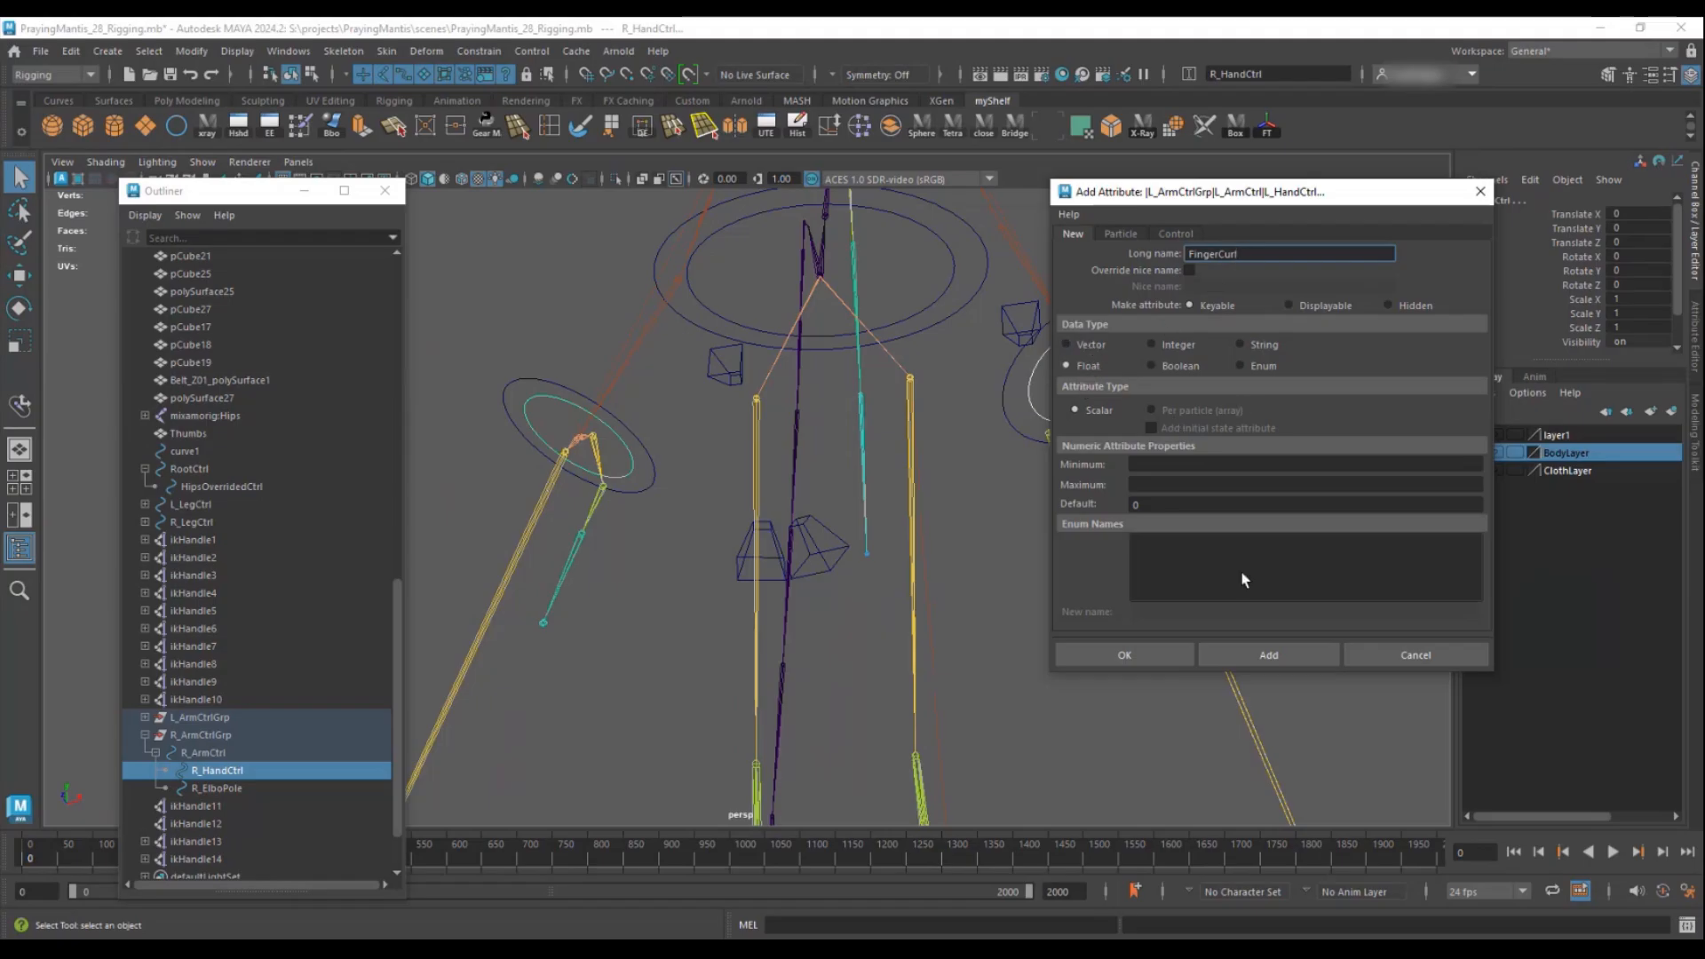
{"action": "left_click", "coordinate": [1159, 464]}
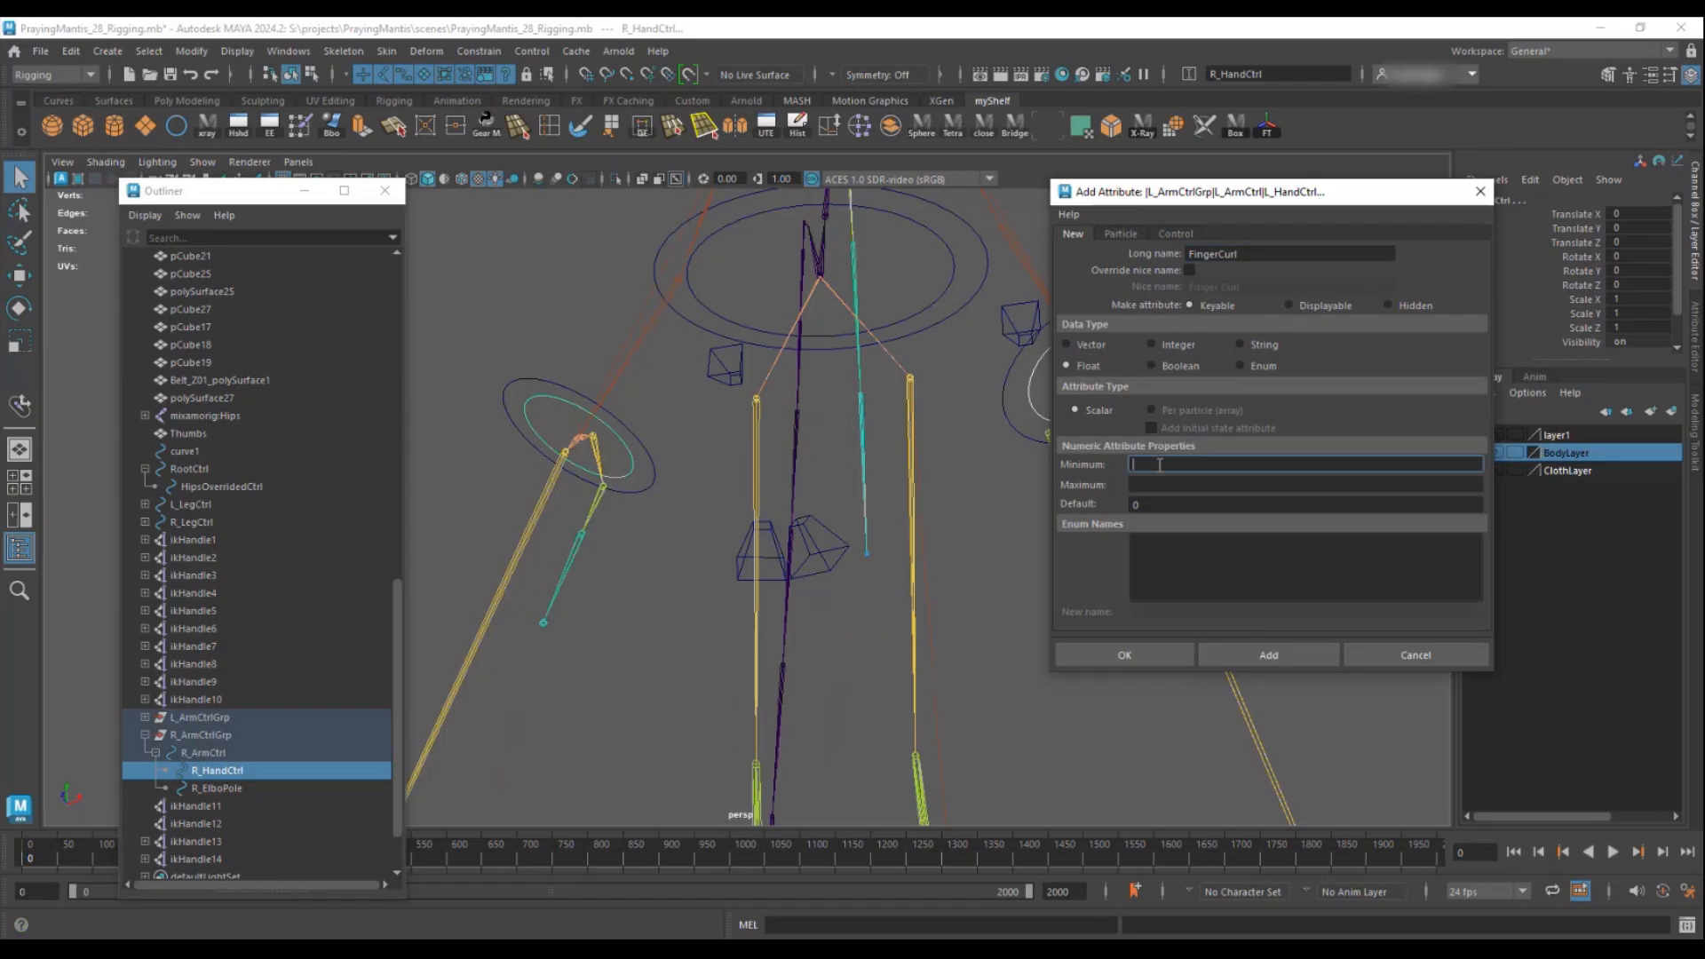
{"action": "type", "text": "-5"}
{"action": "left_click", "coordinate": [1169, 485]}
{"action": "type", "text": "10"}
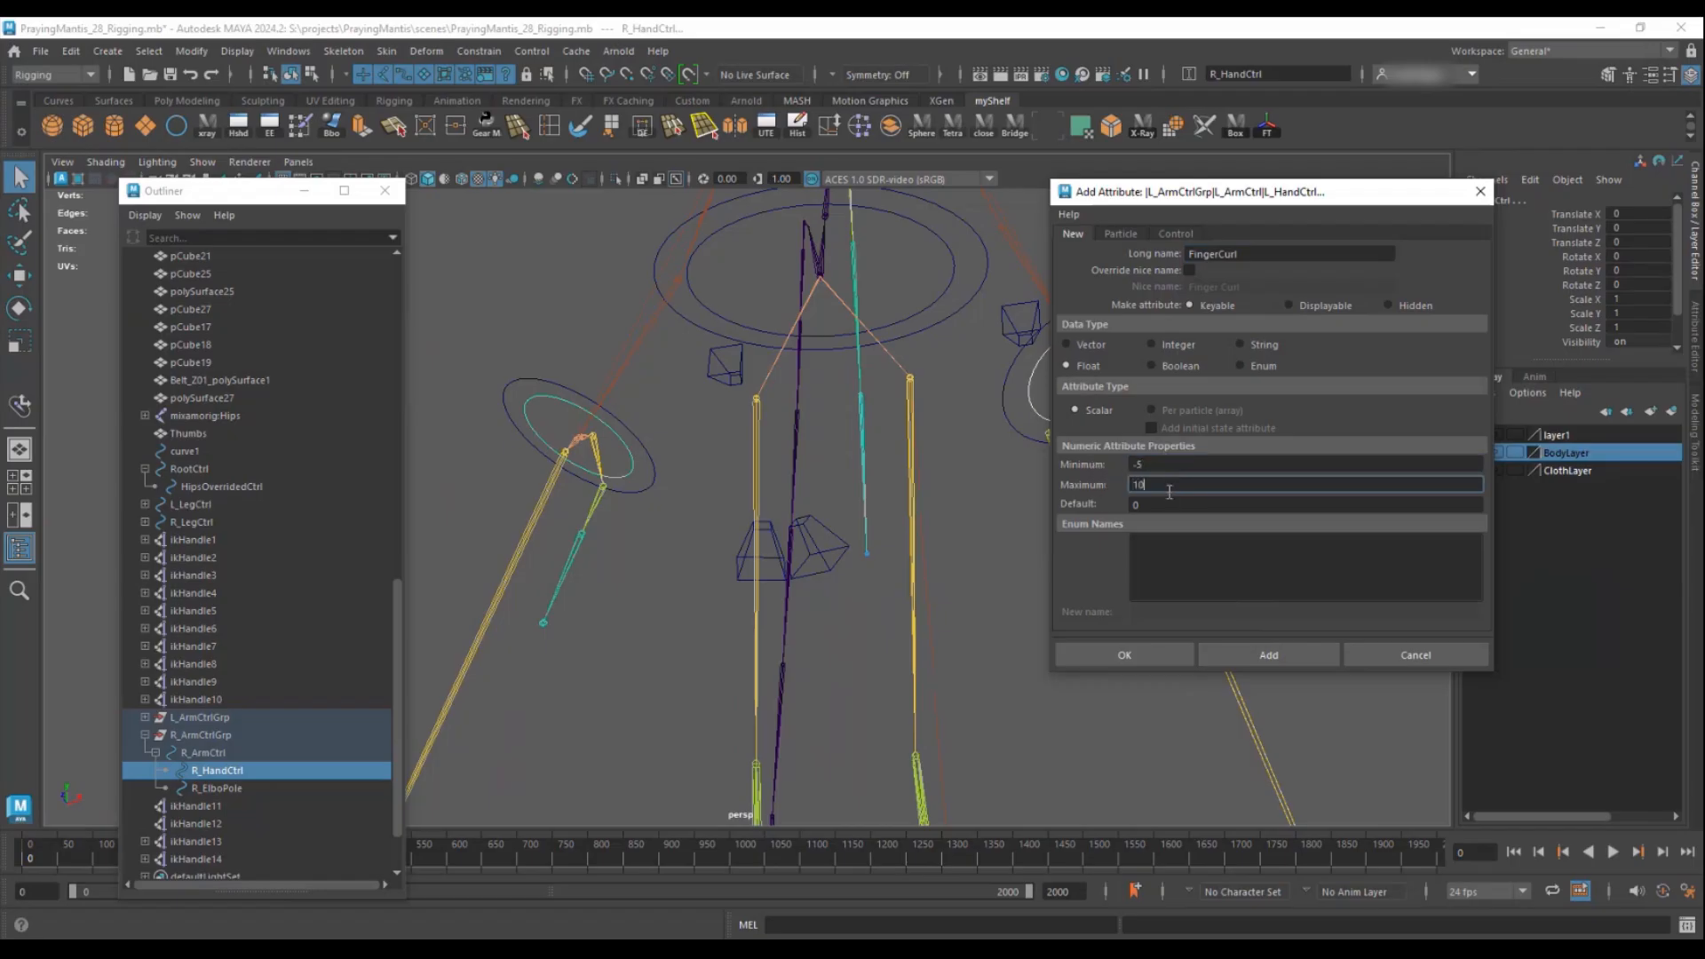
{"action": "left_click", "coordinate": [1170, 504]}
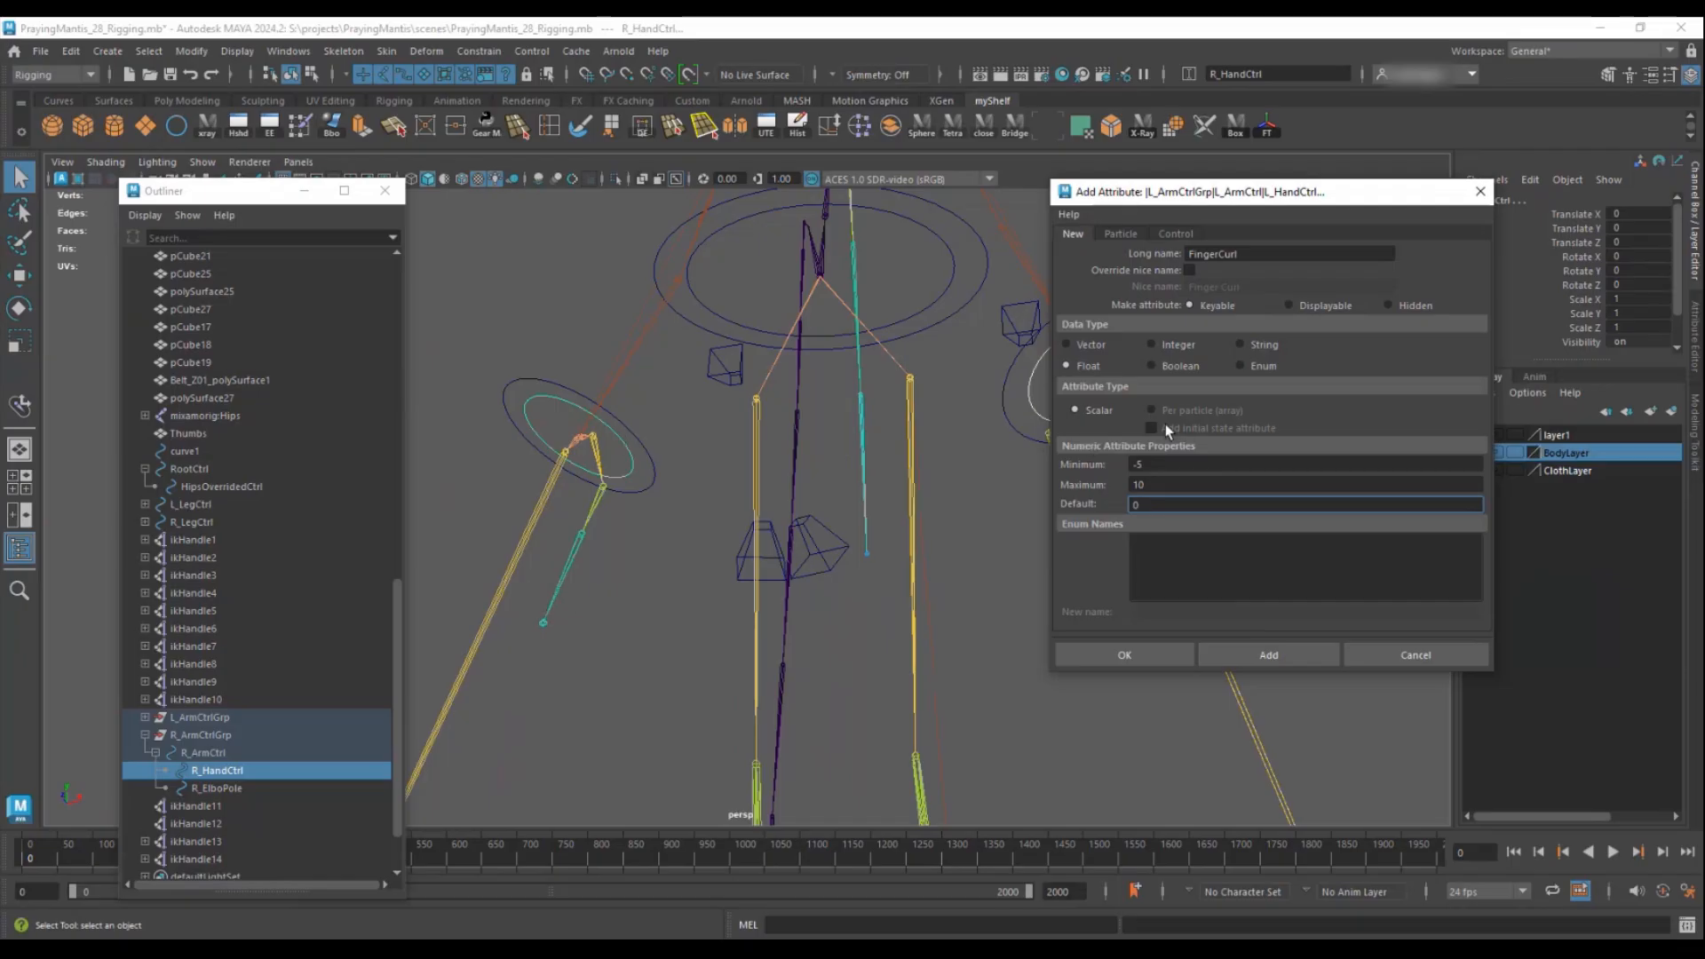
{"action": "left_click", "coordinate": [1282, 658]}
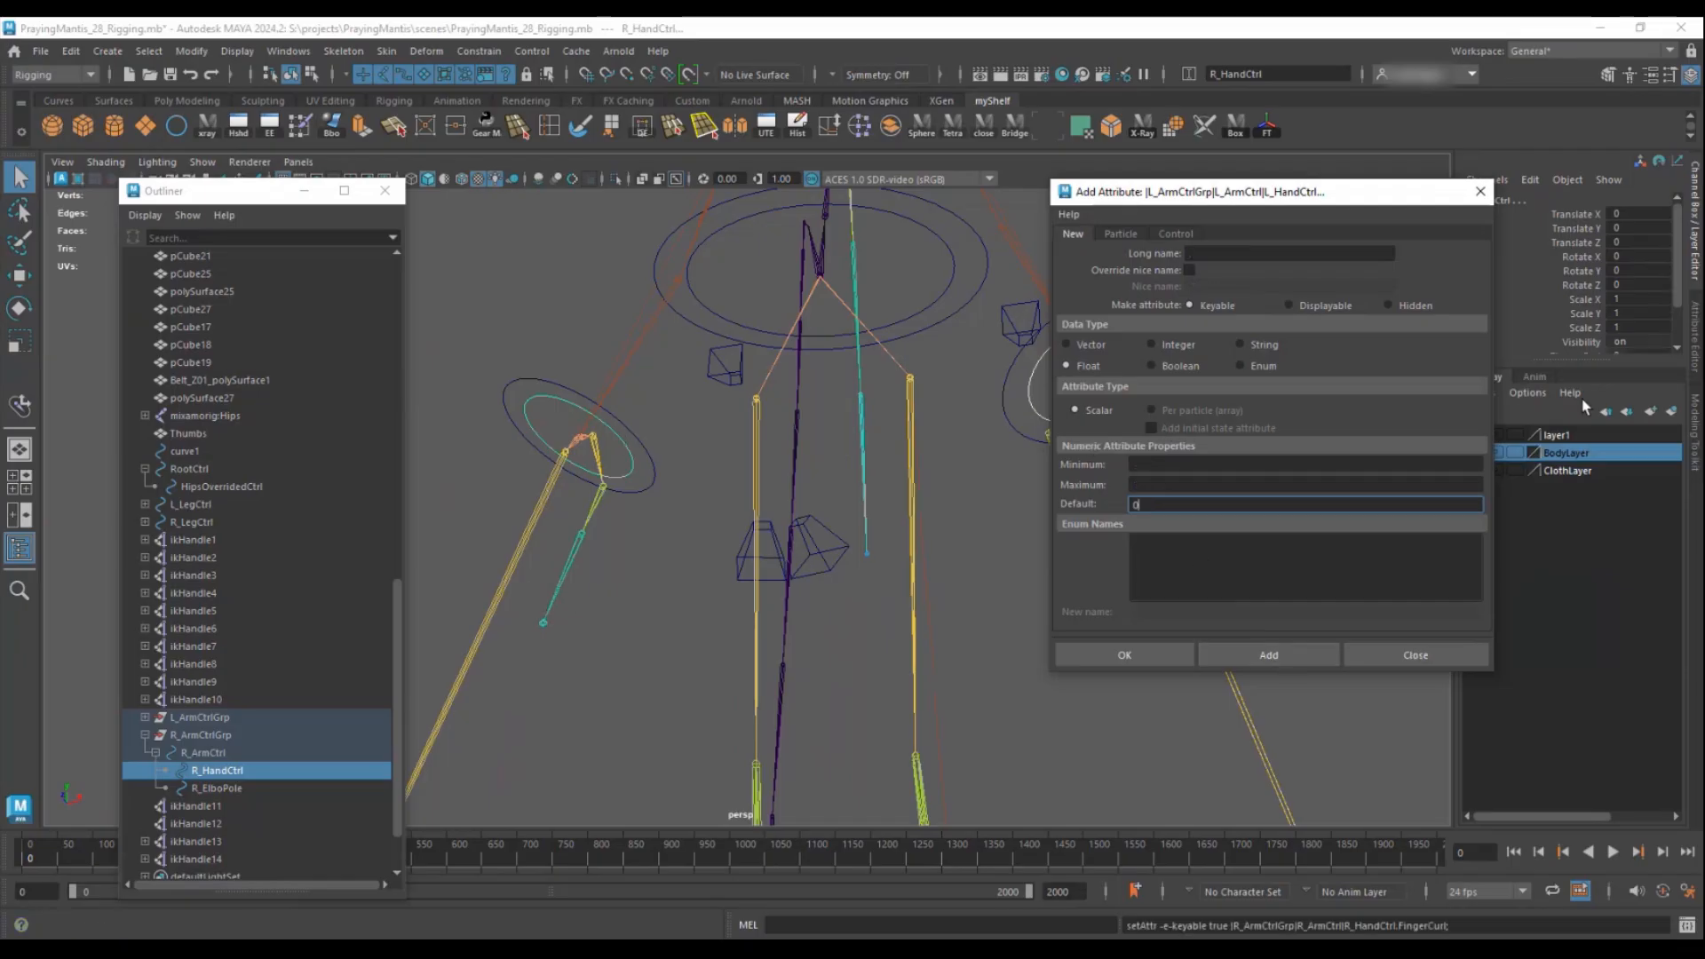
- Add a keyable float attribute FingerTwist with minimum -10 and maximum 10 to both hand controls
{"action": "left_click", "coordinate": [1239, 251]}
{"action": "type", "text": "FingerTwist"}
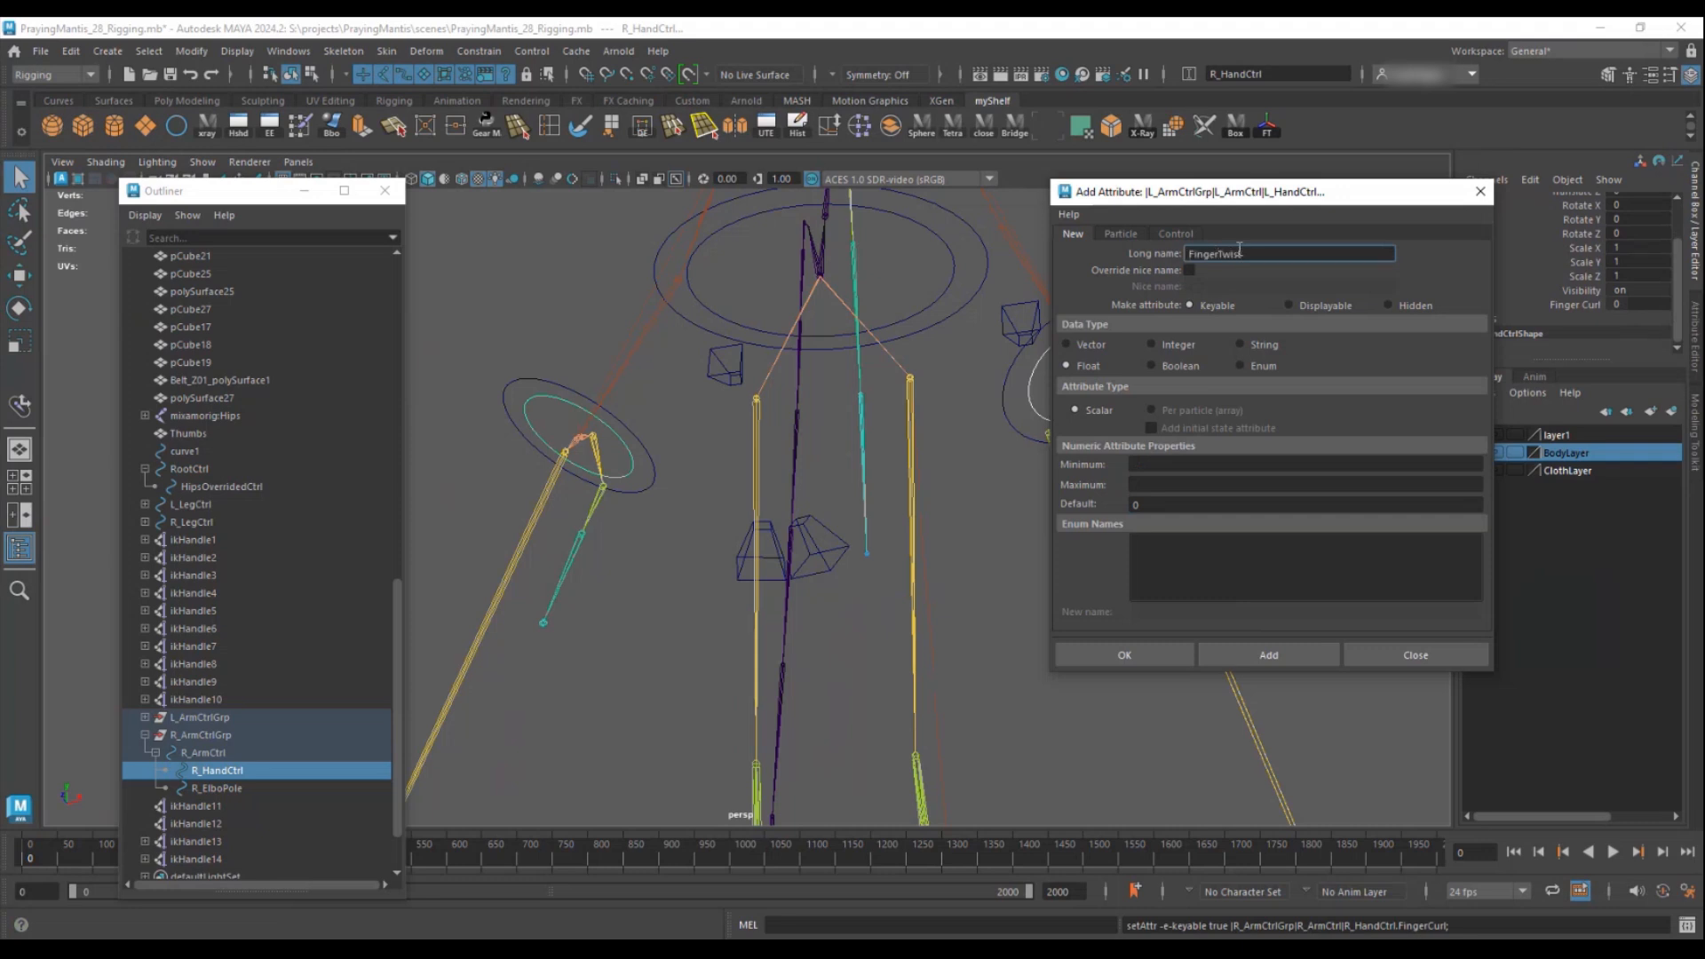
{"action": "left_click", "coordinate": [1182, 463]}
{"action": "type", "text": "-10"}
{"action": "key", "text": "Tab"}
{"action": "type", "text": "2"}
{"action": "key", "text": "BackSpace"}
{"action": "type", "text": "10"}
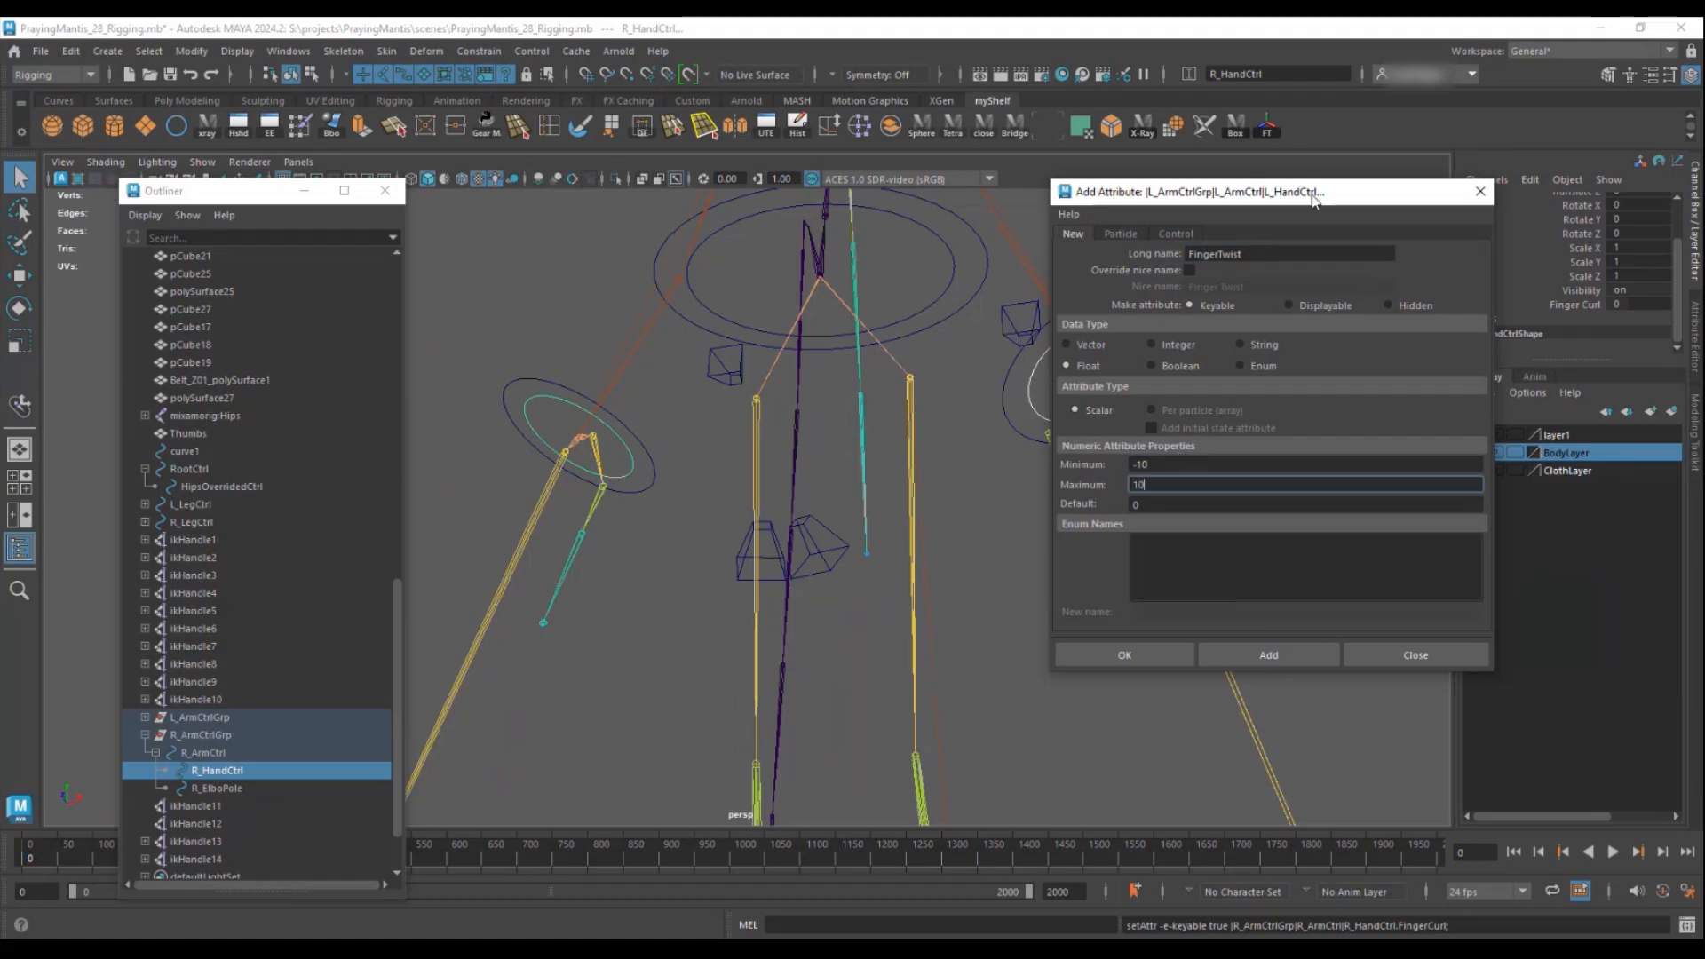
{"action": "left_click_drag", "start_coordinate": [1315, 198], "coordinate": [804, 301]}
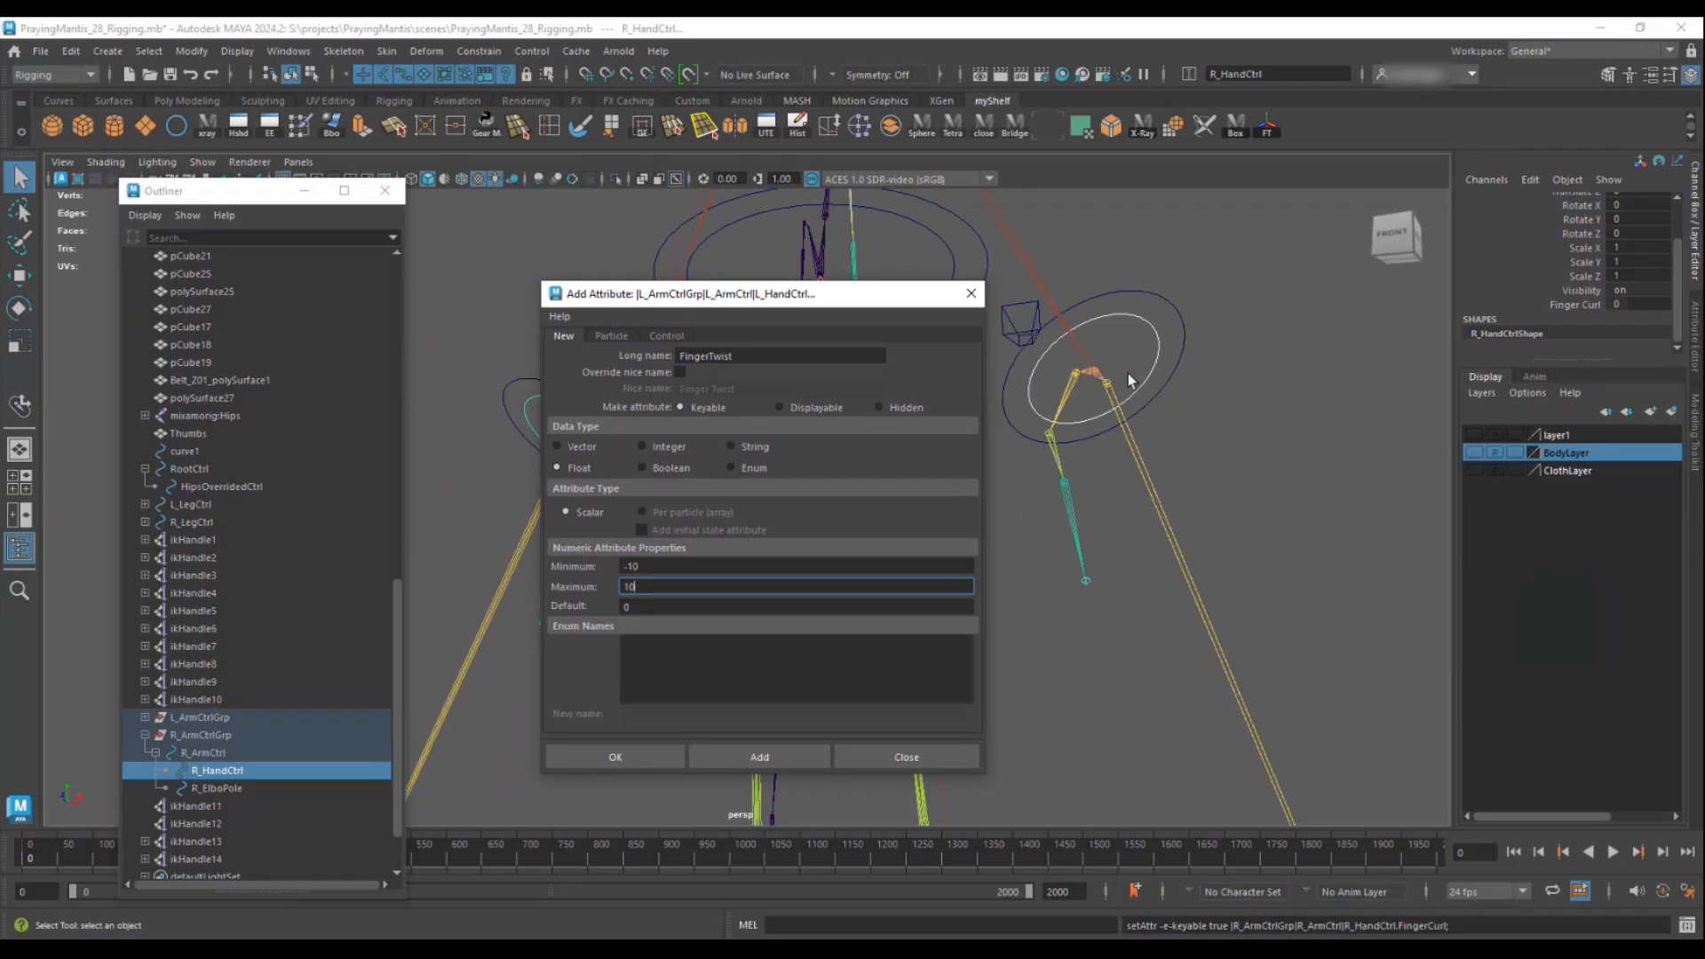
{"action": "left_click_drag", "start_coordinate": [835, 298], "coordinate": [866, 296]}
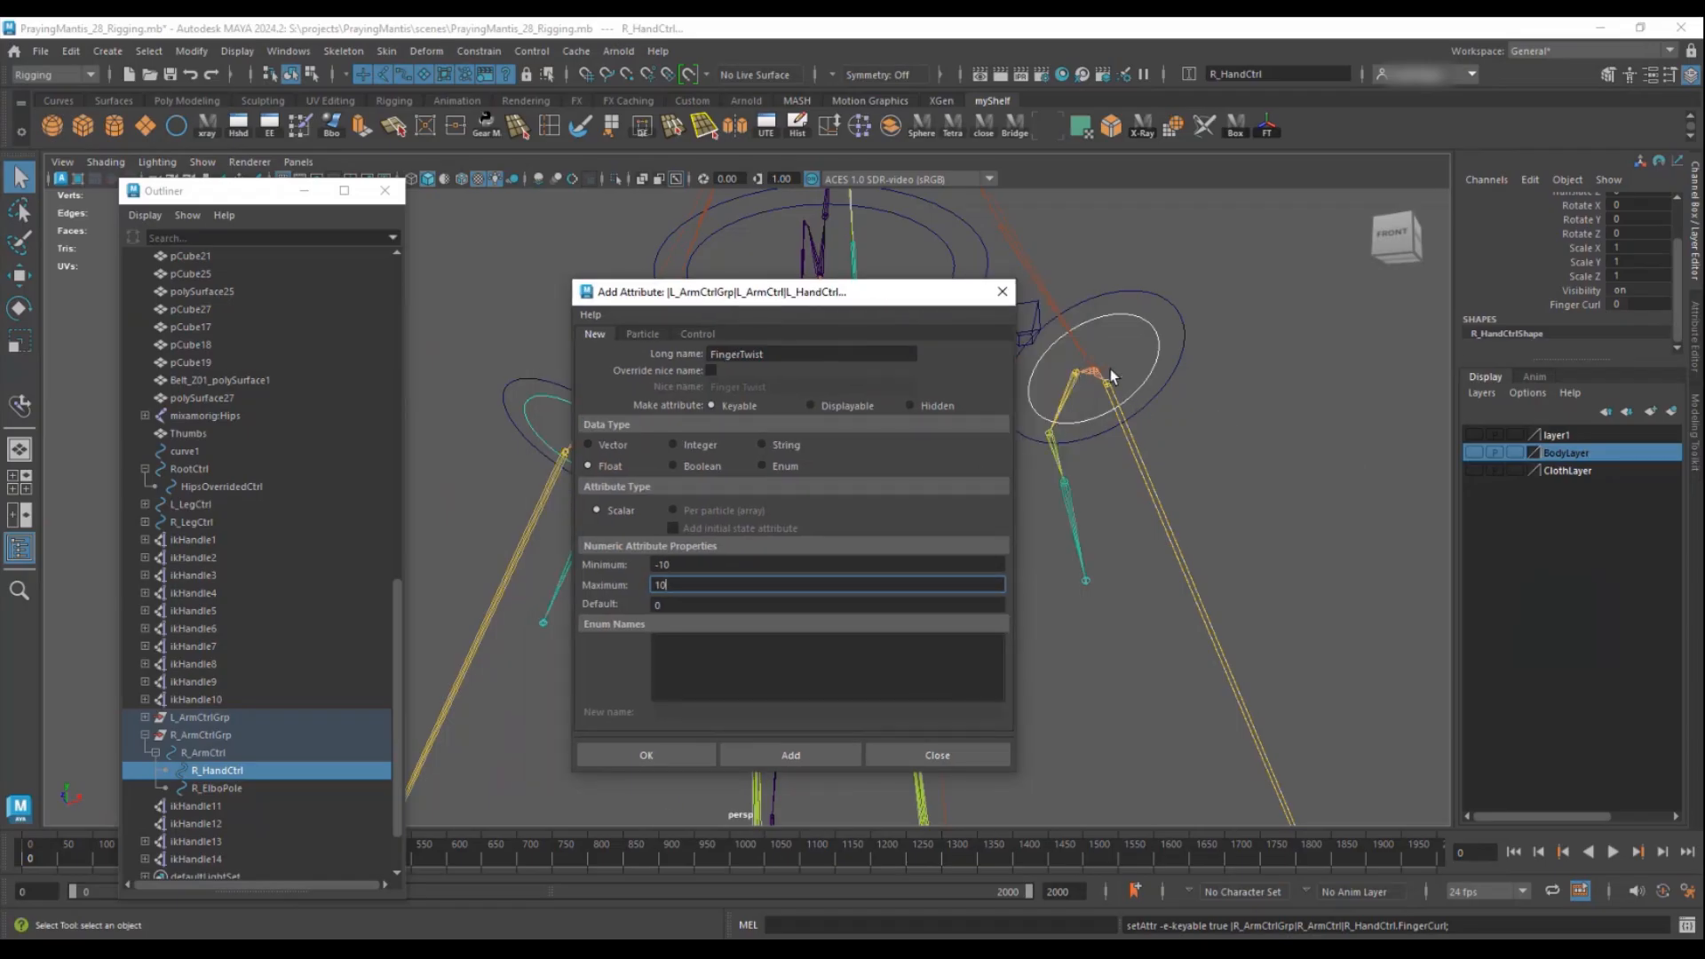
{"action": "left_click_drag", "start_coordinate": [809, 302], "coordinate": [919, 285]}
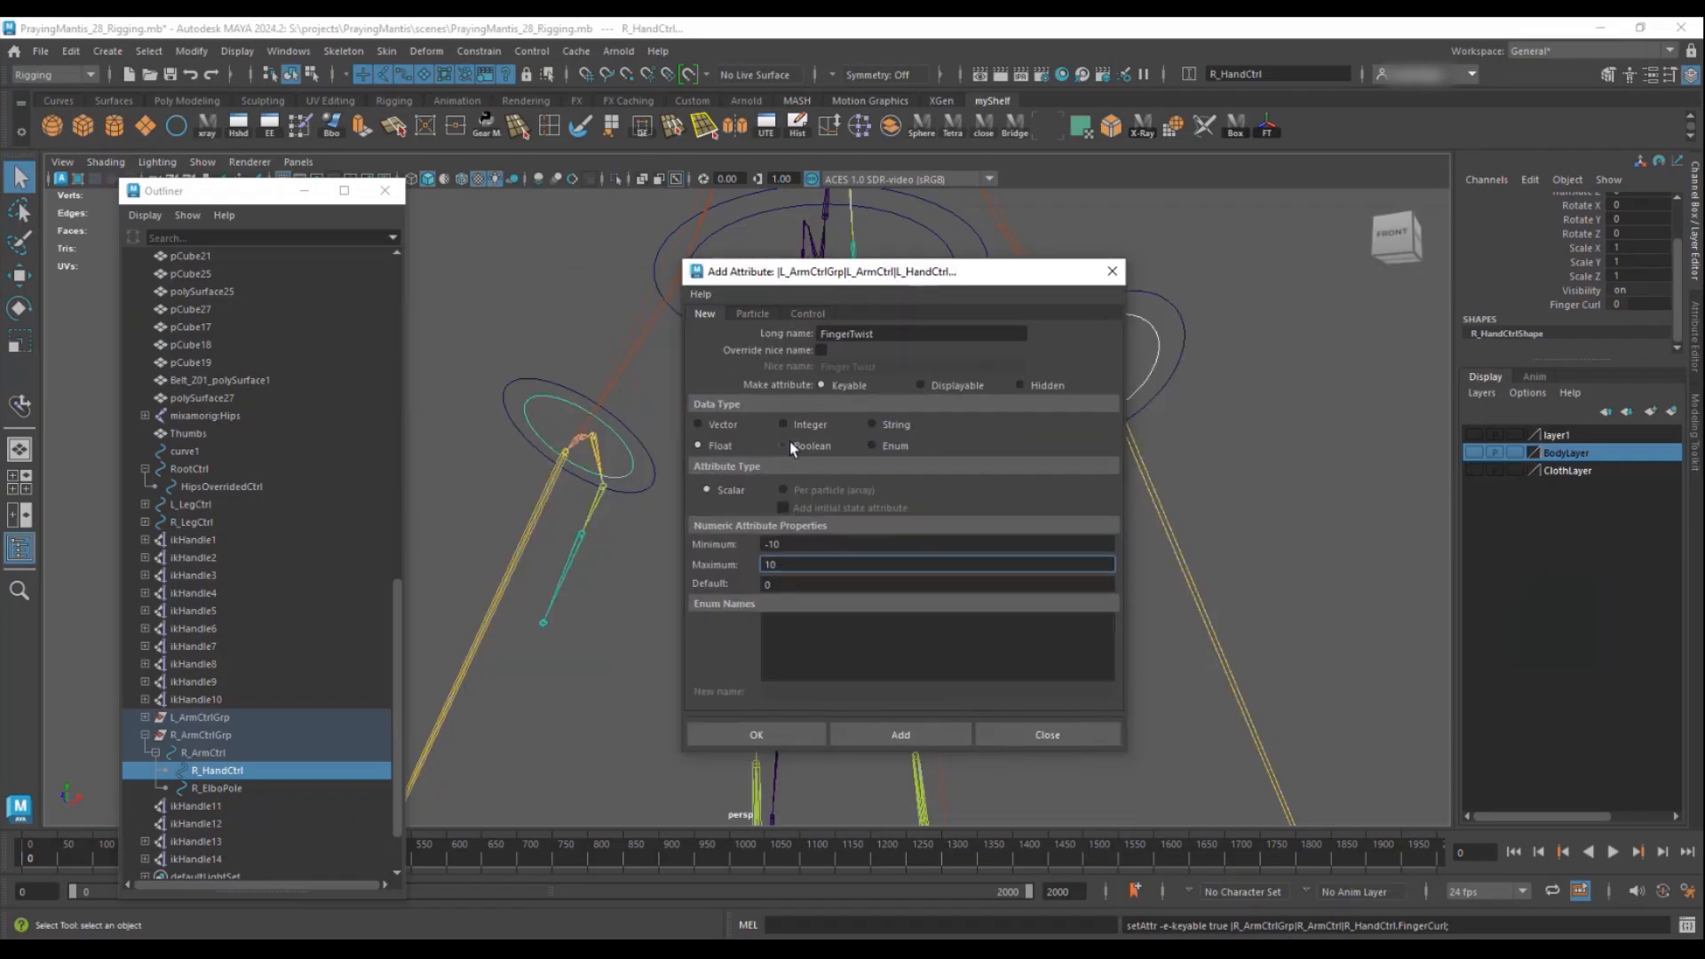
{"action": "left_click", "coordinate": [903, 733]}
- Add a float attribute FingerSpread with minimum -1 and maximum 1 to both hand controls and finish adding attributes
{"action": "left_click", "coordinate": [888, 334]}
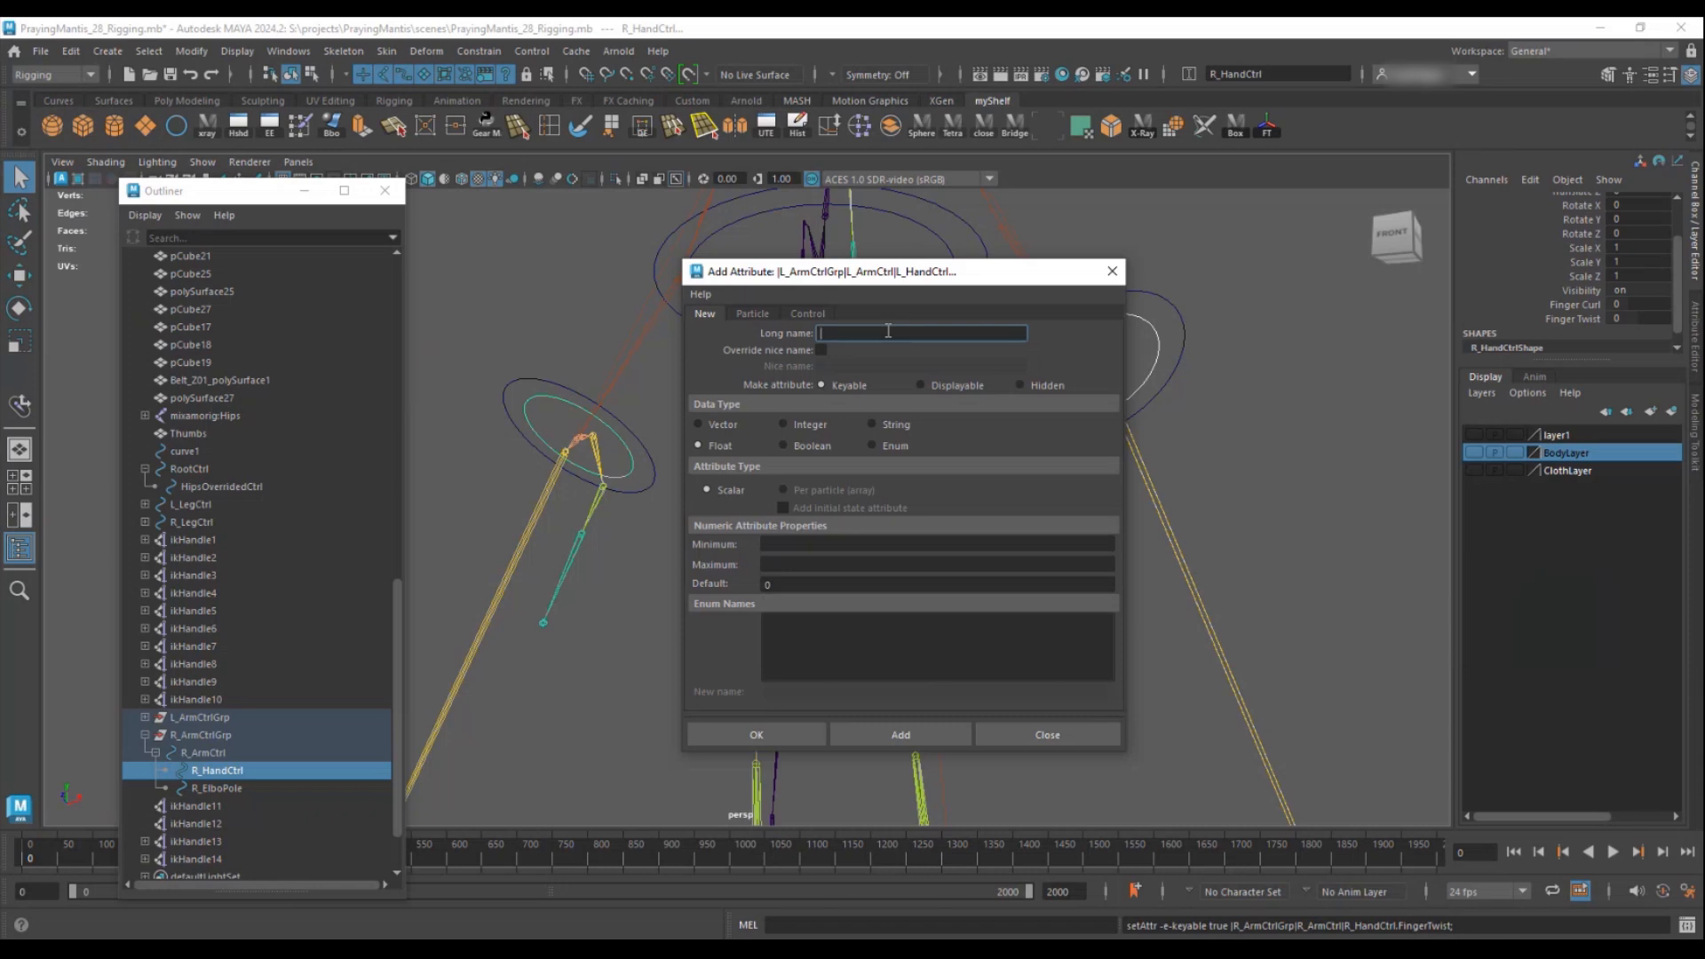
{"action": "type", "text": "ingerSpread"}
{"action": "left_click", "coordinate": [774, 544]}
{"action": "type", "text": "-1"}
{"action": "key", "text": "Tab"}
{"action": "type", "text": "1"}
{"action": "key", "text": "Tab"}
{"action": "left_click", "coordinate": [757, 734]}
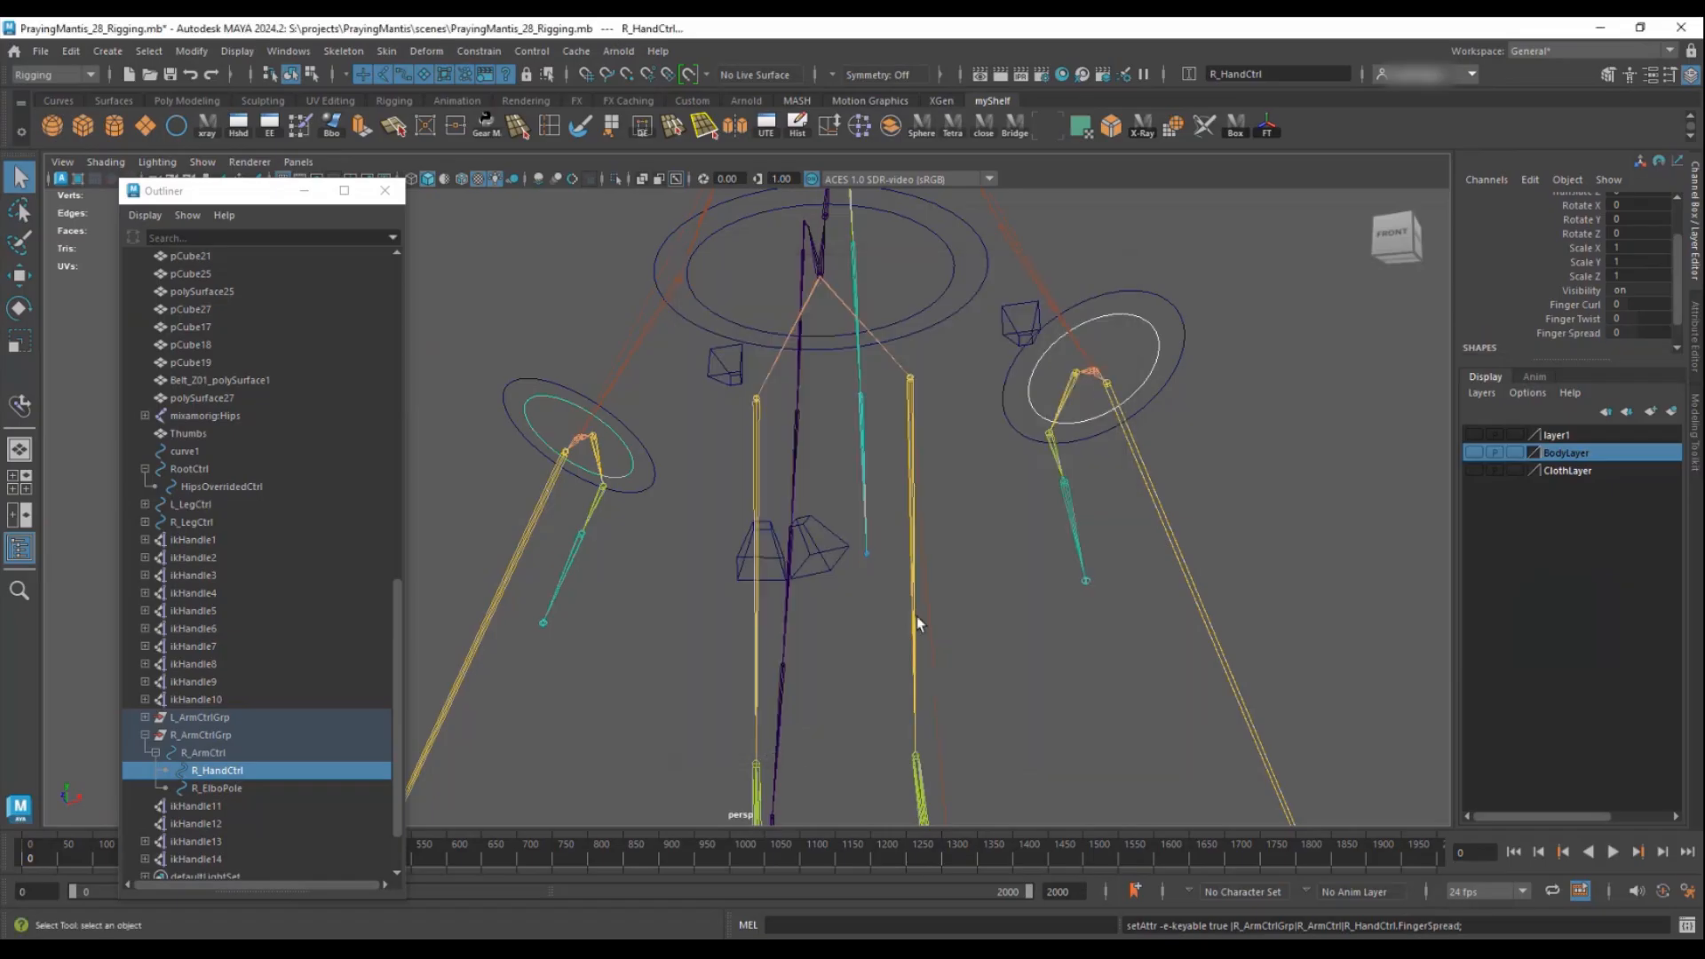
- Reopen attribute creation for both hand controls and add a float attribute ThumbCurl with minimum -5
{"action": "left_click", "coordinate": [1529, 180]}
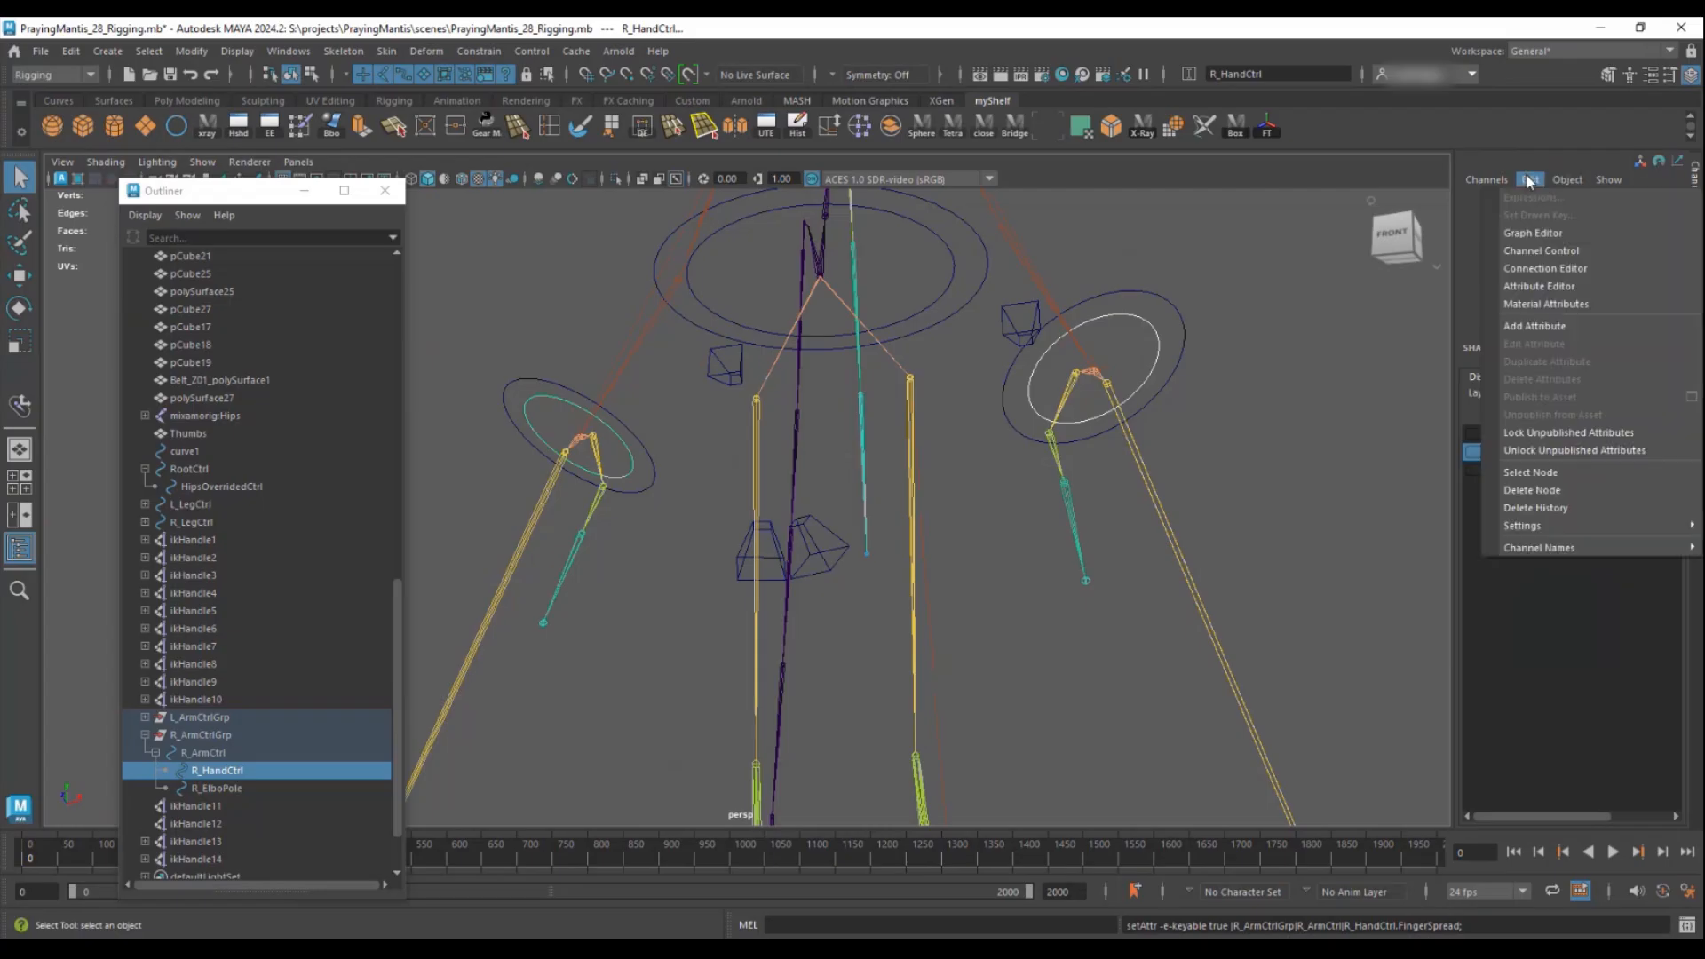
{"action": "left_click", "coordinate": [1535, 326]}
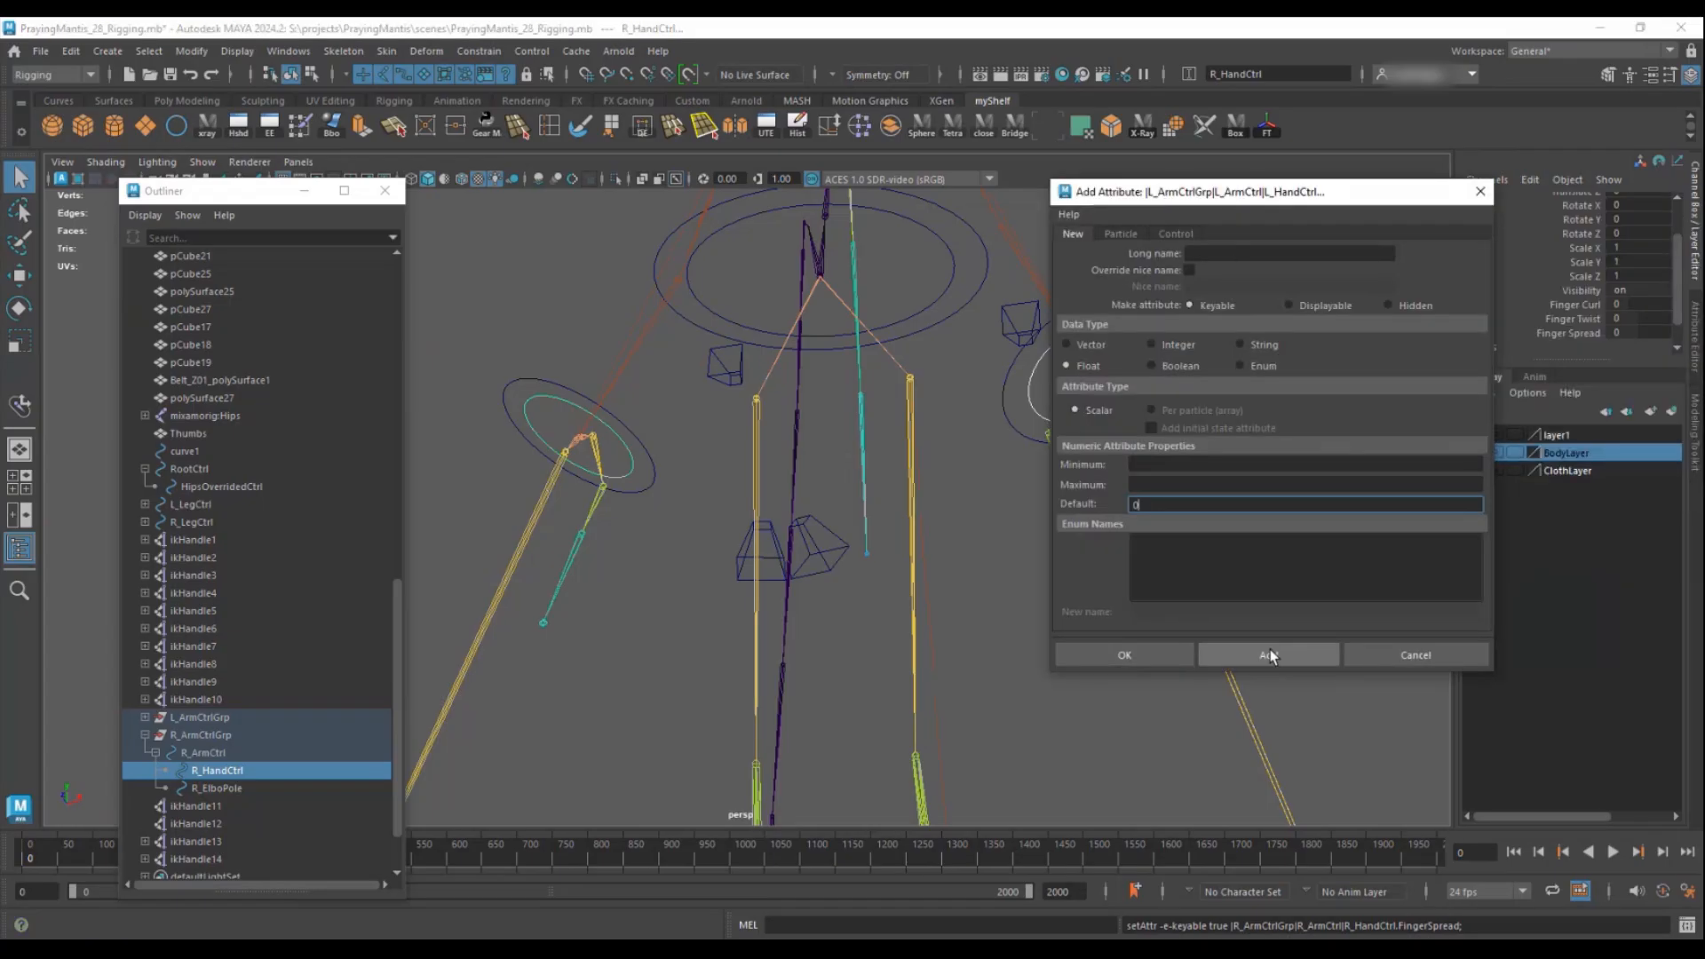
{"action": "left_click_drag", "start_coordinate": [1264, 201], "coordinate": [1055, 235]}
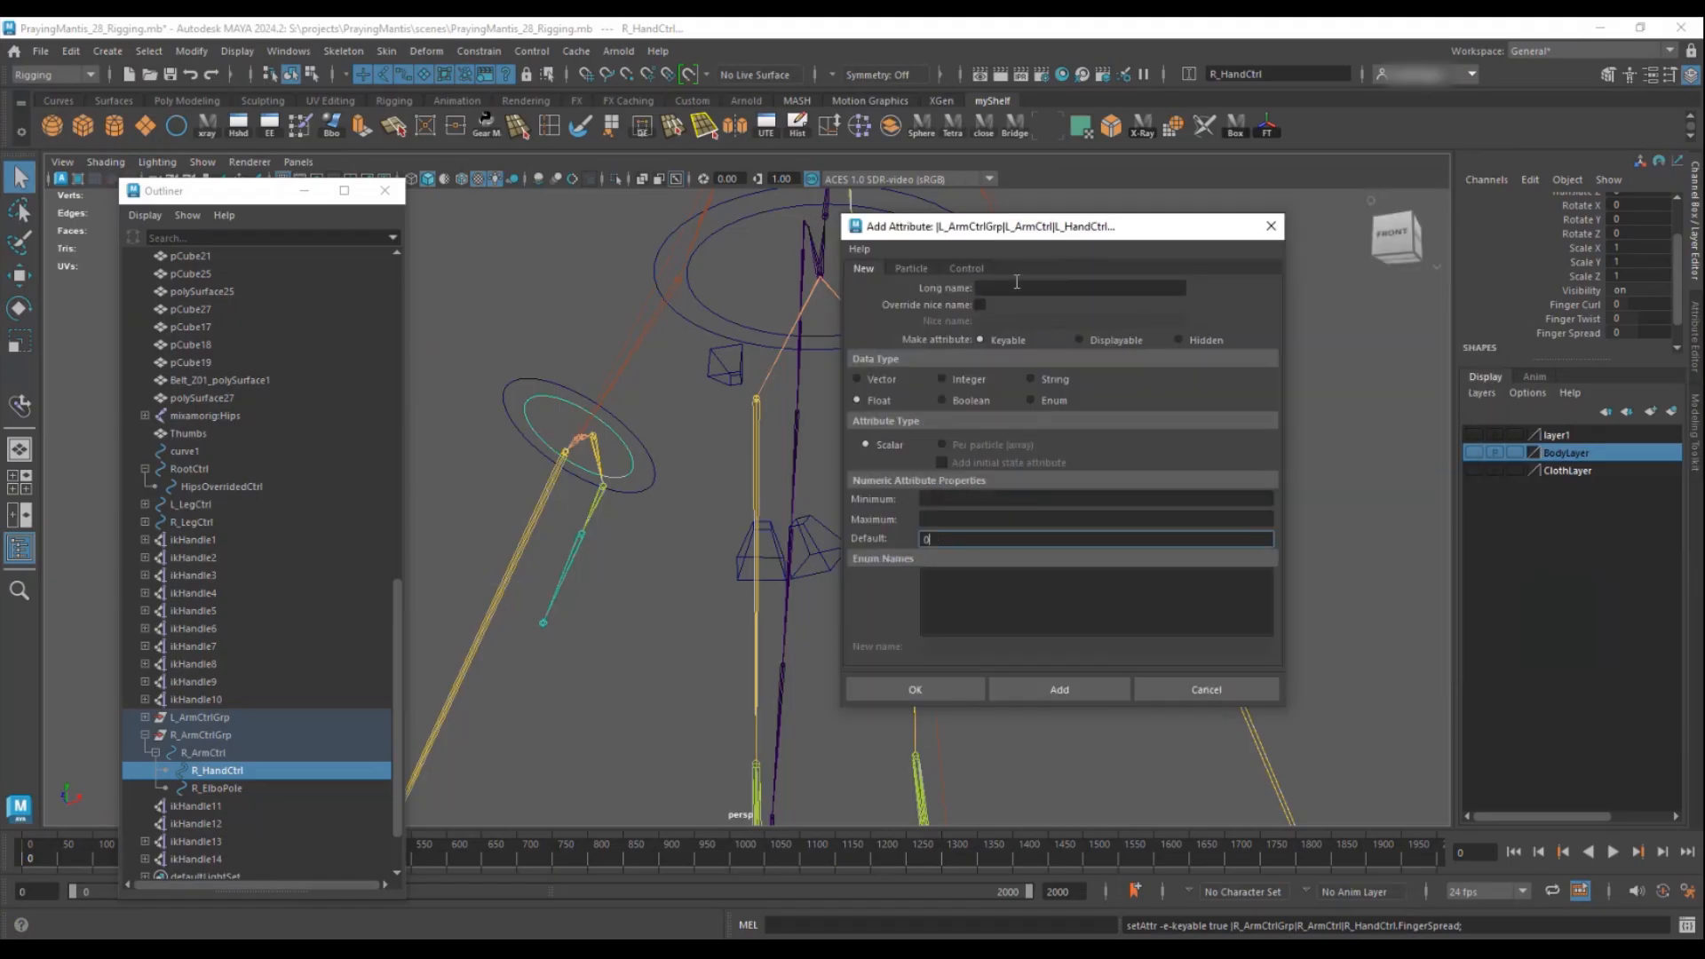
{"action": "left_click", "coordinate": [1017, 286]}
{"action": "type", "text": "ThumbCurl"}
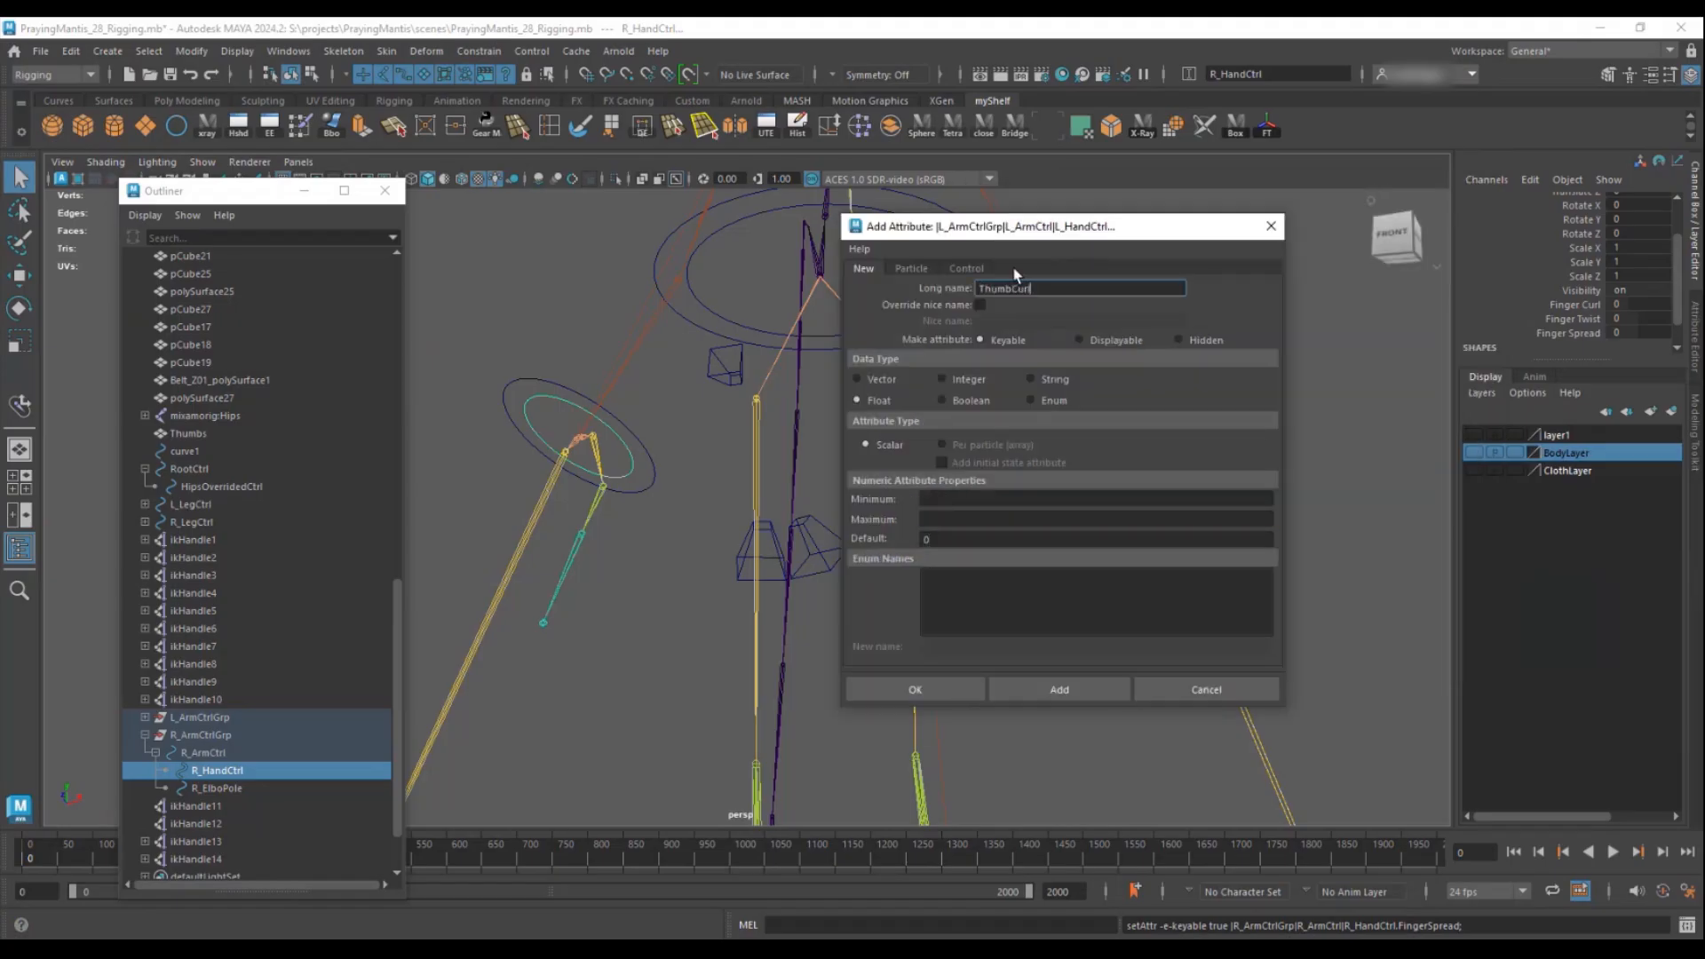
{"action": "left_click", "coordinate": [954, 498]}
{"action": "type", "text": "-5"}
{"action": "key", "text": "Tab"}
{"action": "key", "text": "Tab"}
{"action": "left_click", "coordinate": [1066, 689]}
- Add a float attribute ThumbTwist with minimum -10 to both hand controls
{"action": "left_click", "coordinate": [1012, 286]}
{"action": "type", "text": "ThumbTwist"}
{"action": "key", "text": "Tab"}
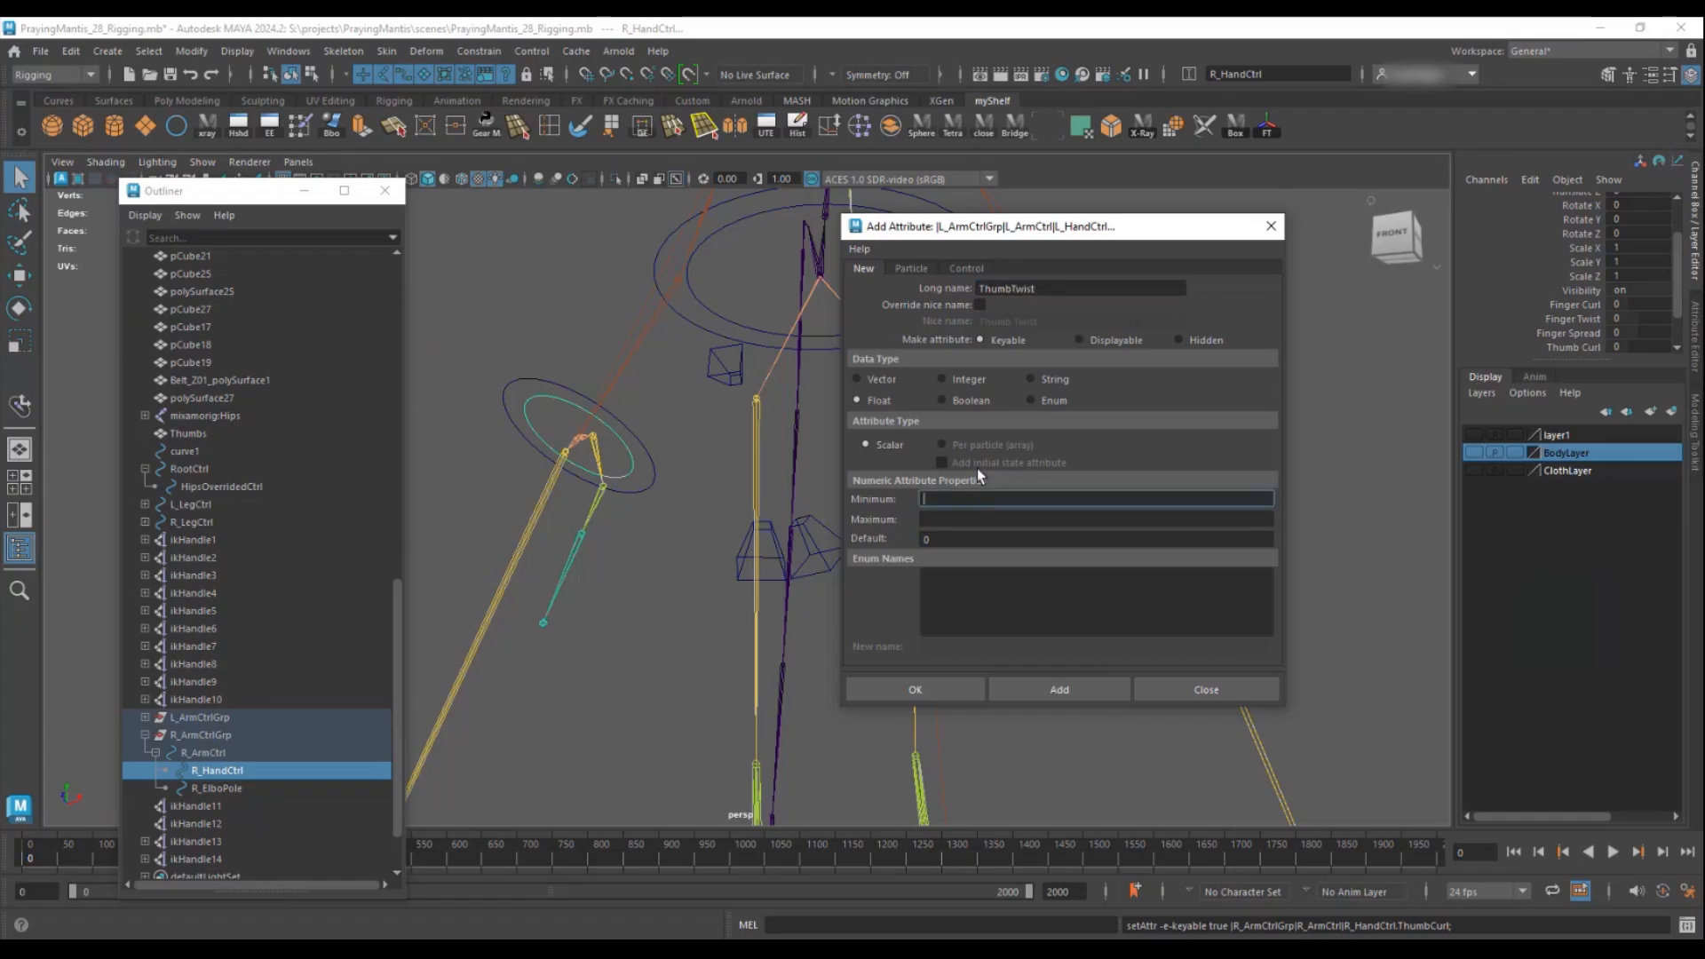
{"action": "type", "text": "-1"}
{"action": "key", "text": "Caps_Lock"}
{"action": "type", "text": "0"}
{"action": "key", "text": "Tab"}
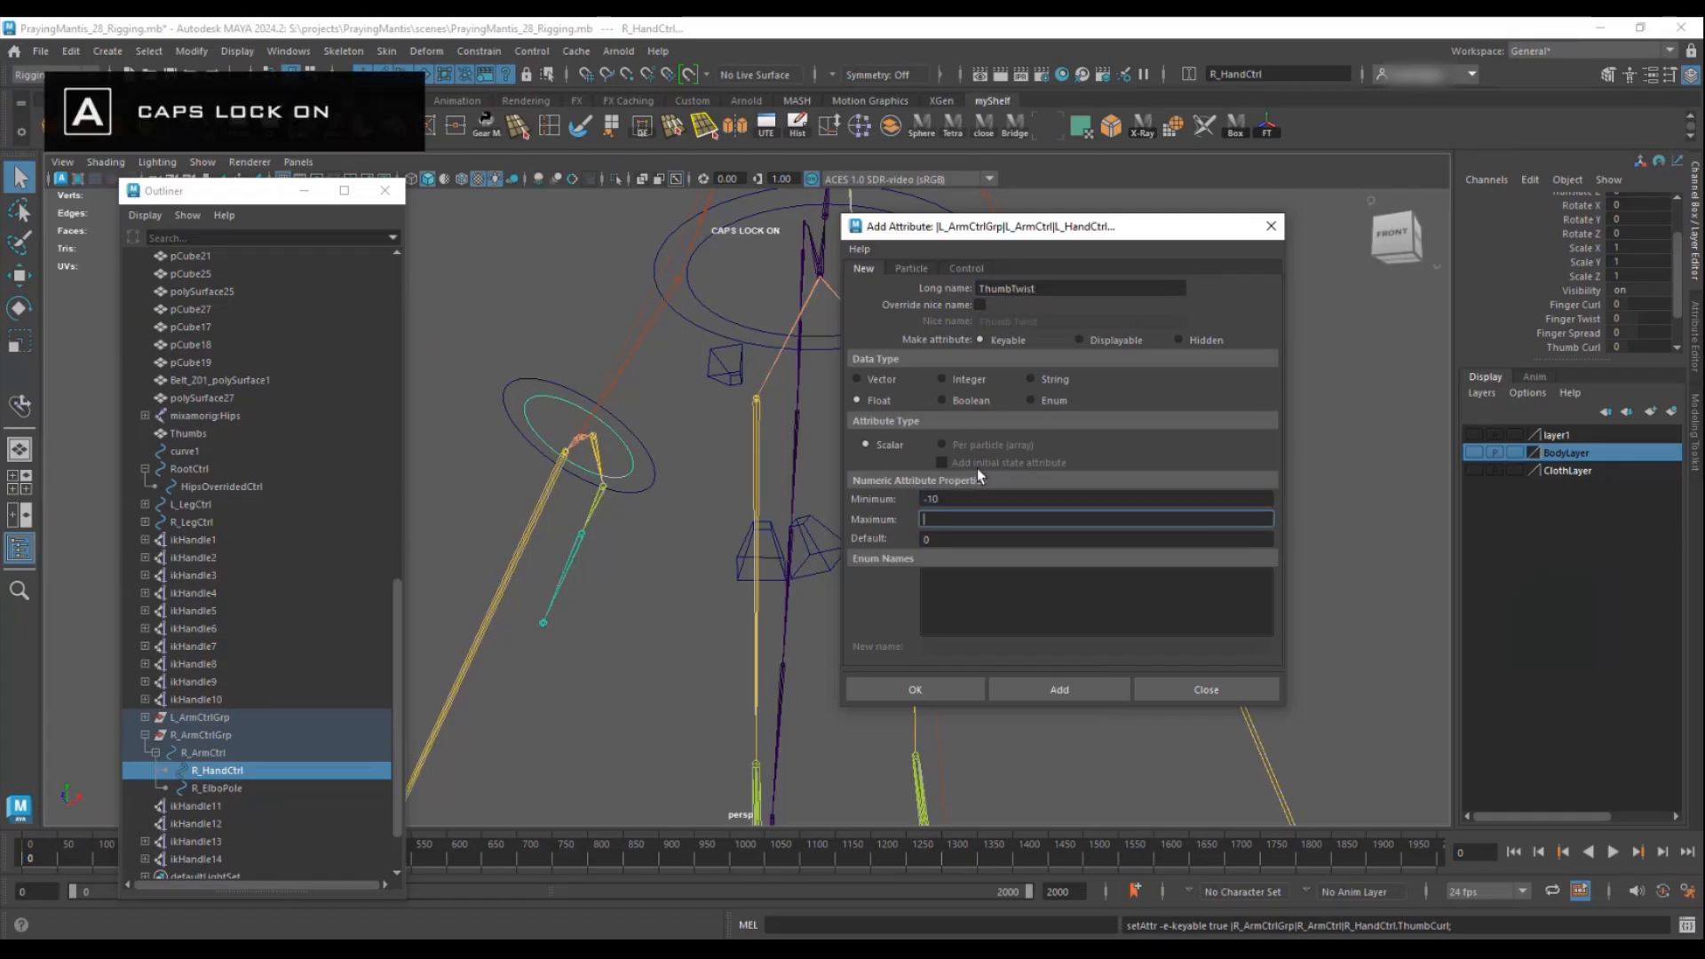
{"action": "key", "text": "Caps_Lock"}
{"action": "key", "text": "Tab"}
{"action": "left_click", "coordinate": [1033, 691]}
- Add a float attribute ThumbSpread with minimum -1 and maximum 1 to both hand controls and finish adding attributes
{"action": "left_click", "coordinate": [1060, 288]}
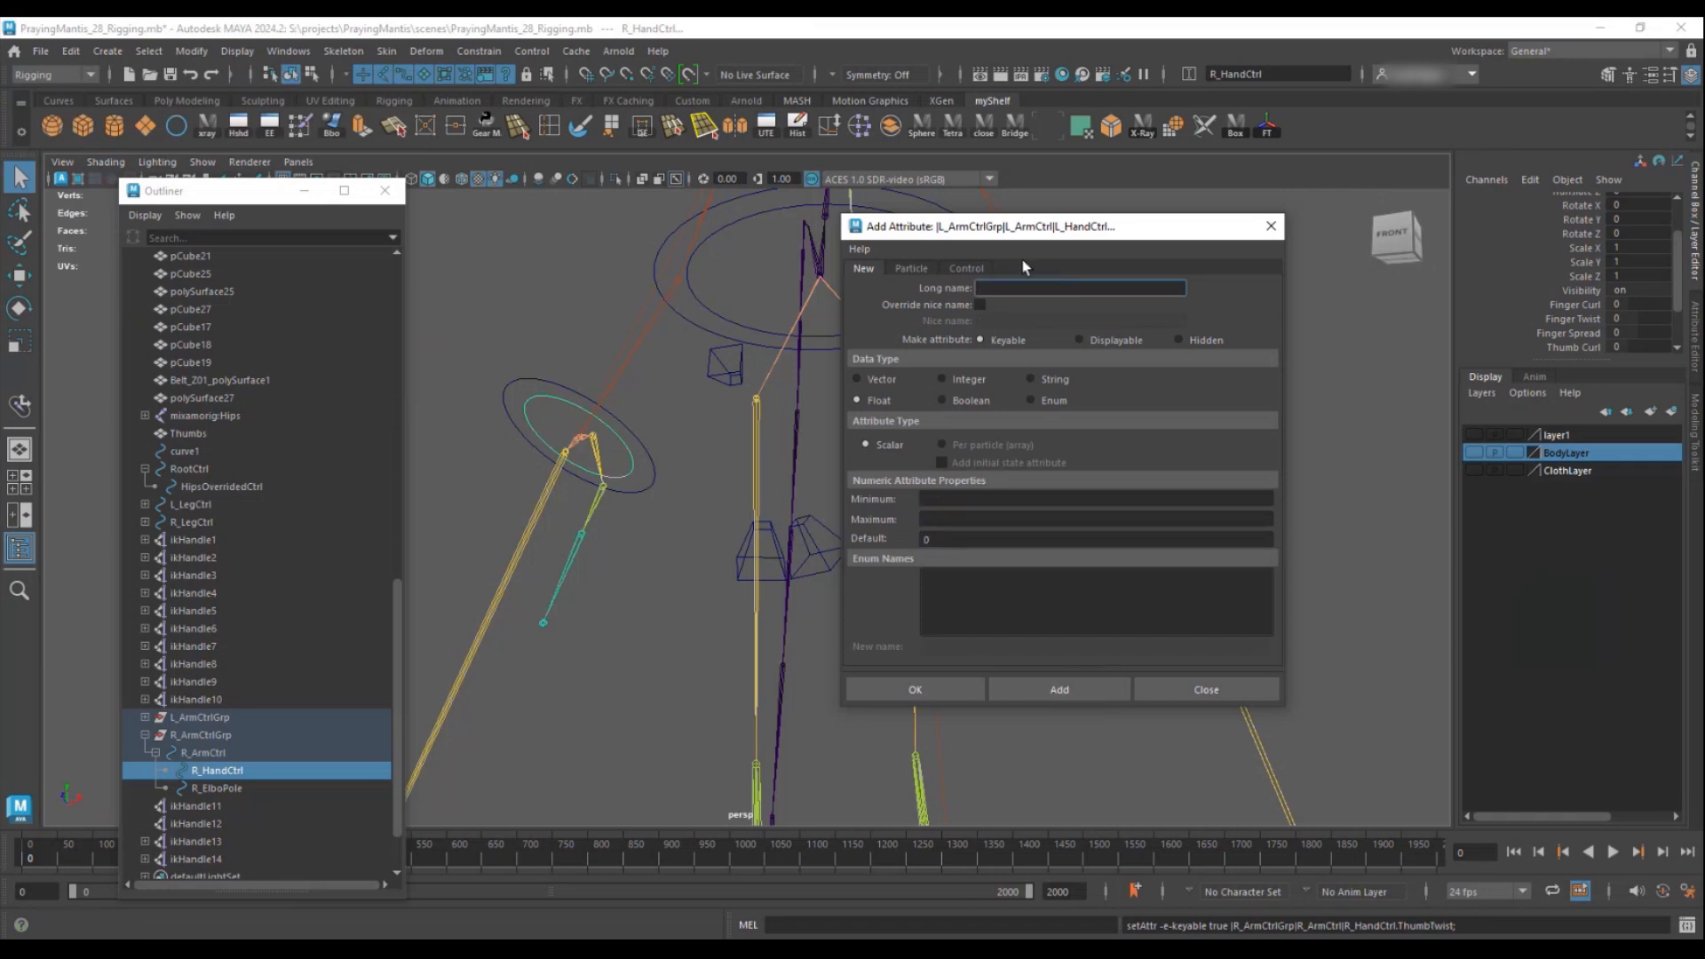
{"action": "type", "text": "ThumbSpread"}
{"action": "left_click", "coordinate": [1018, 498]}
{"action": "type", "text": "-1"}
{"action": "key", "text": "Tab"}
{"action": "type", "text": "1"}
{"action": "key", "text": "Tab"}
{"action": "left_click", "coordinate": [929, 691]}
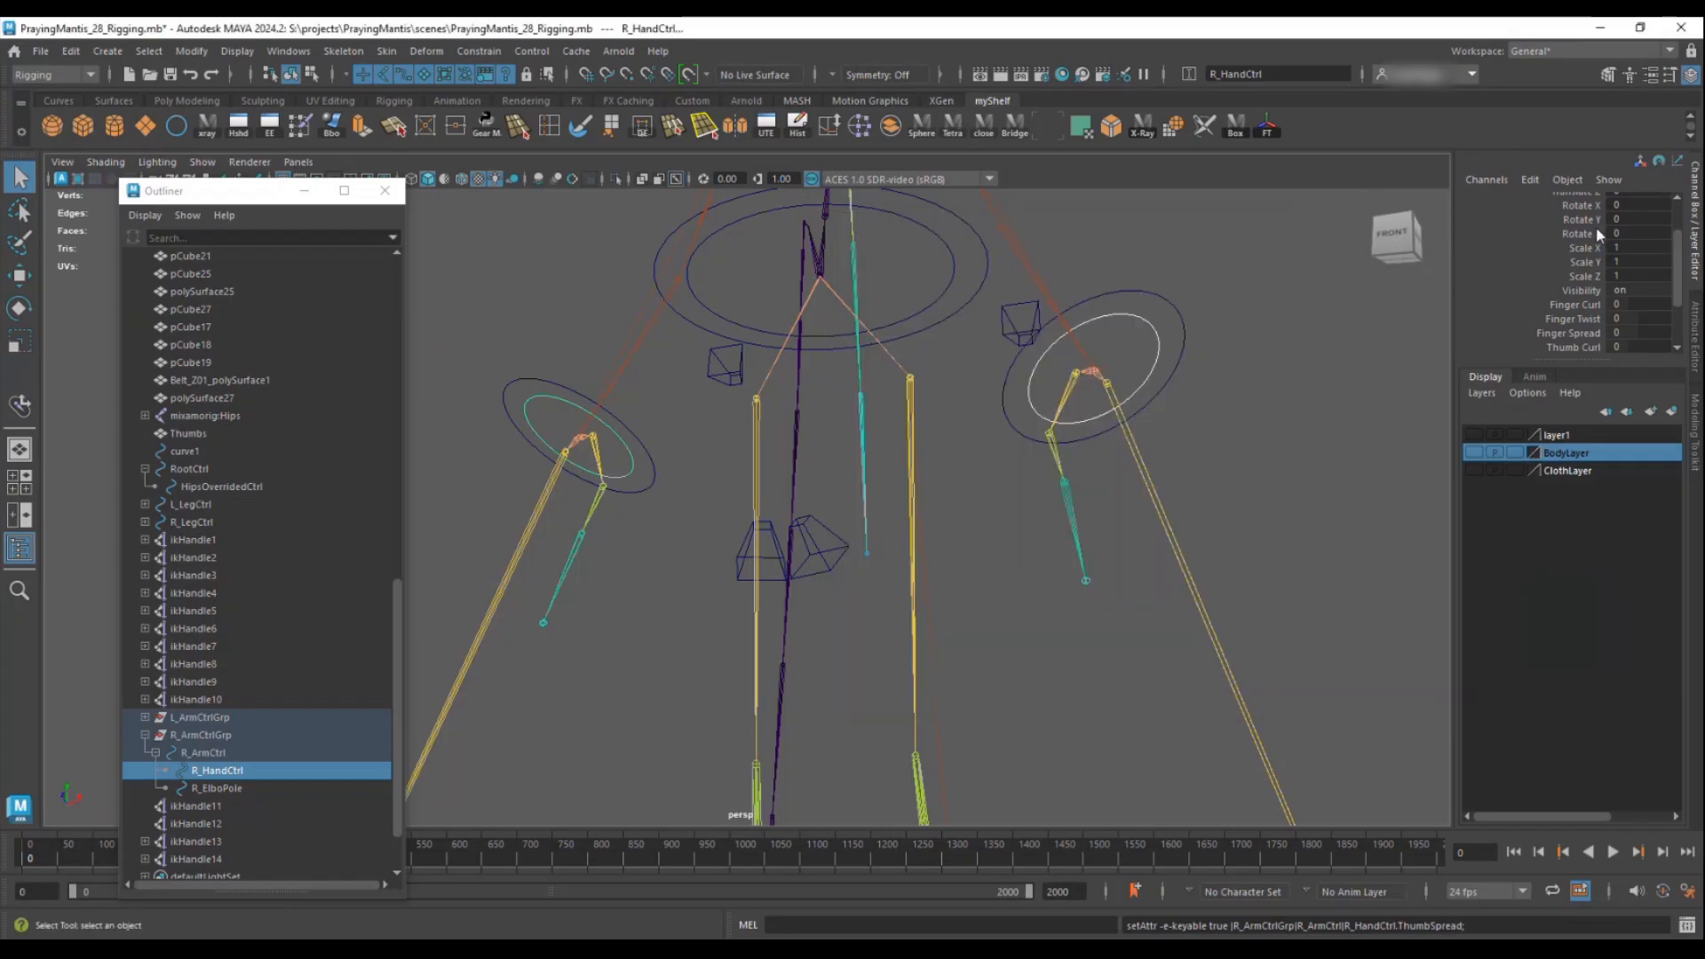
- Check the custom finger and thumb attributes on L_HandCtrl, close the Outliner and clear the selection
{"action": "scroll", "coordinate": [1594, 267], "scroll_direction": "down", "scroll_amount": 3}
{"action": "left_click", "coordinate": [1109, 342]}
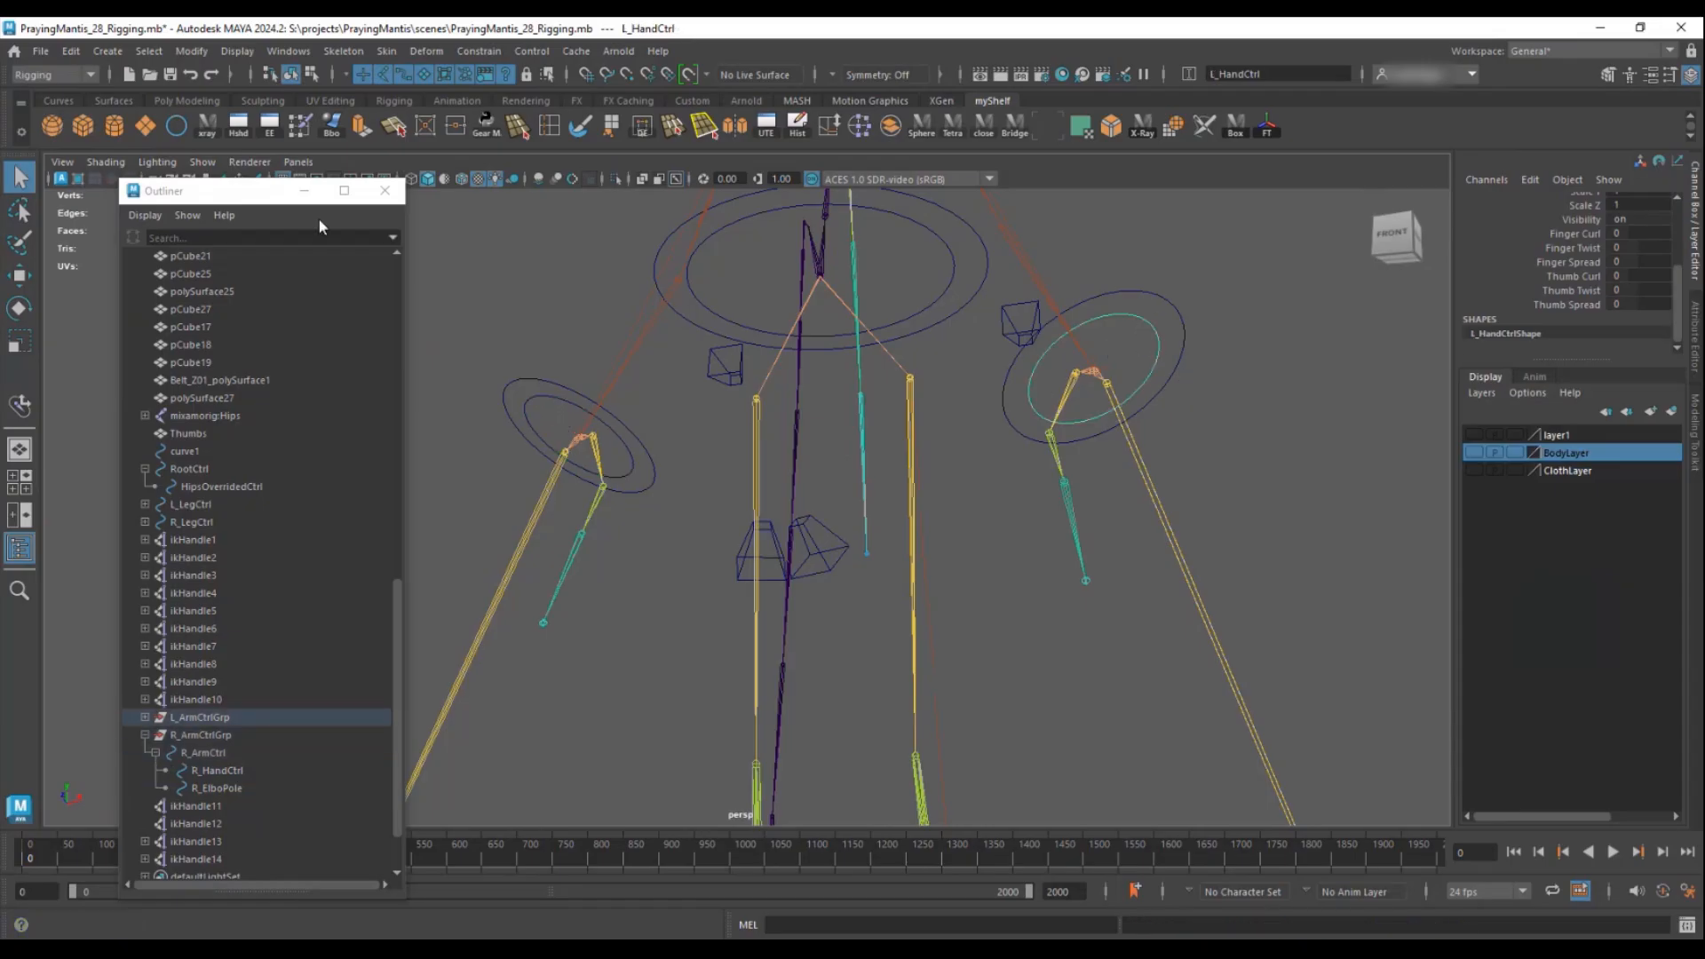
{"action": "left_click", "coordinate": [384, 190]}
{"action": "left_click", "coordinate": [1153, 396]}
- Switch to the Animation command set, open the Set Driven Key editor and select L_HandCtrl
{"action": "left_click_drag", "start_coordinate": [1173, 450], "coordinate": [903, 415], "text": "alt"}
{"action": "right_click_drag", "start_coordinate": [902, 415], "coordinate": [1079, 440], "text": "alt"}
{"action": "middle_click_drag", "start_coordinate": [1079, 441], "coordinate": [1055, 471], "text": "alt"}
{"action": "left_click_drag", "start_coordinate": [1136, 486], "coordinate": [797, 487], "text": "alt"}
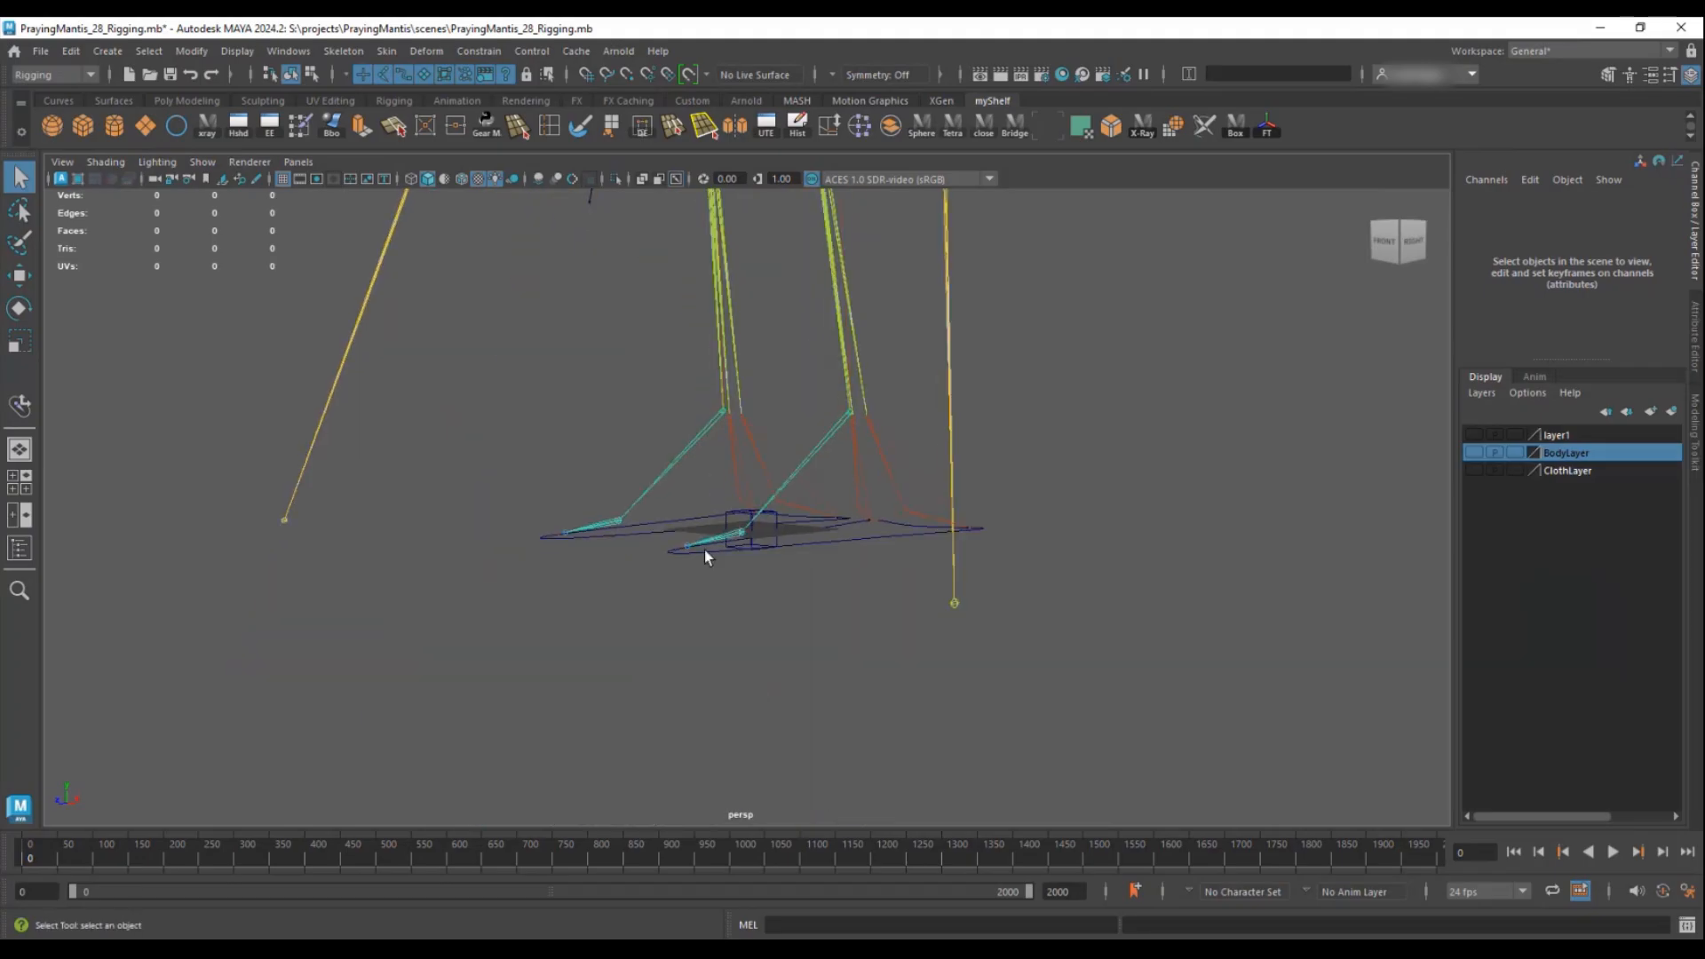
{"action": "left_click_drag", "start_coordinate": [684, 504], "coordinate": [874, 517], "text": "alt"}
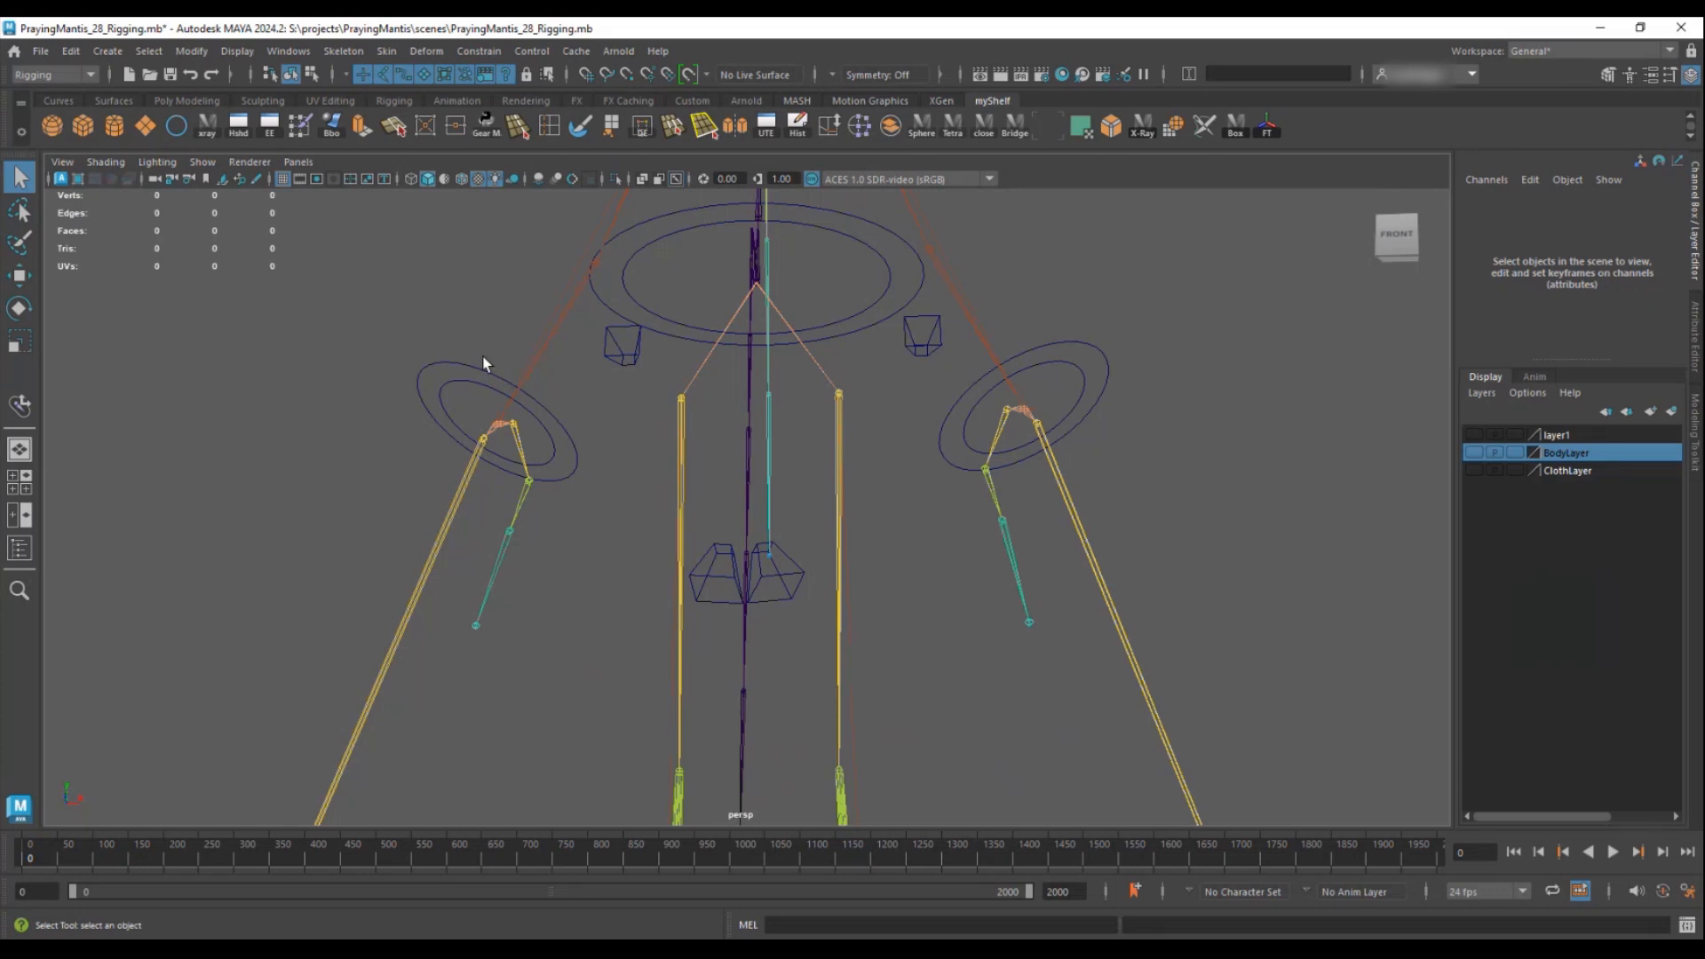
{"action": "left_click", "coordinate": [76, 78]}
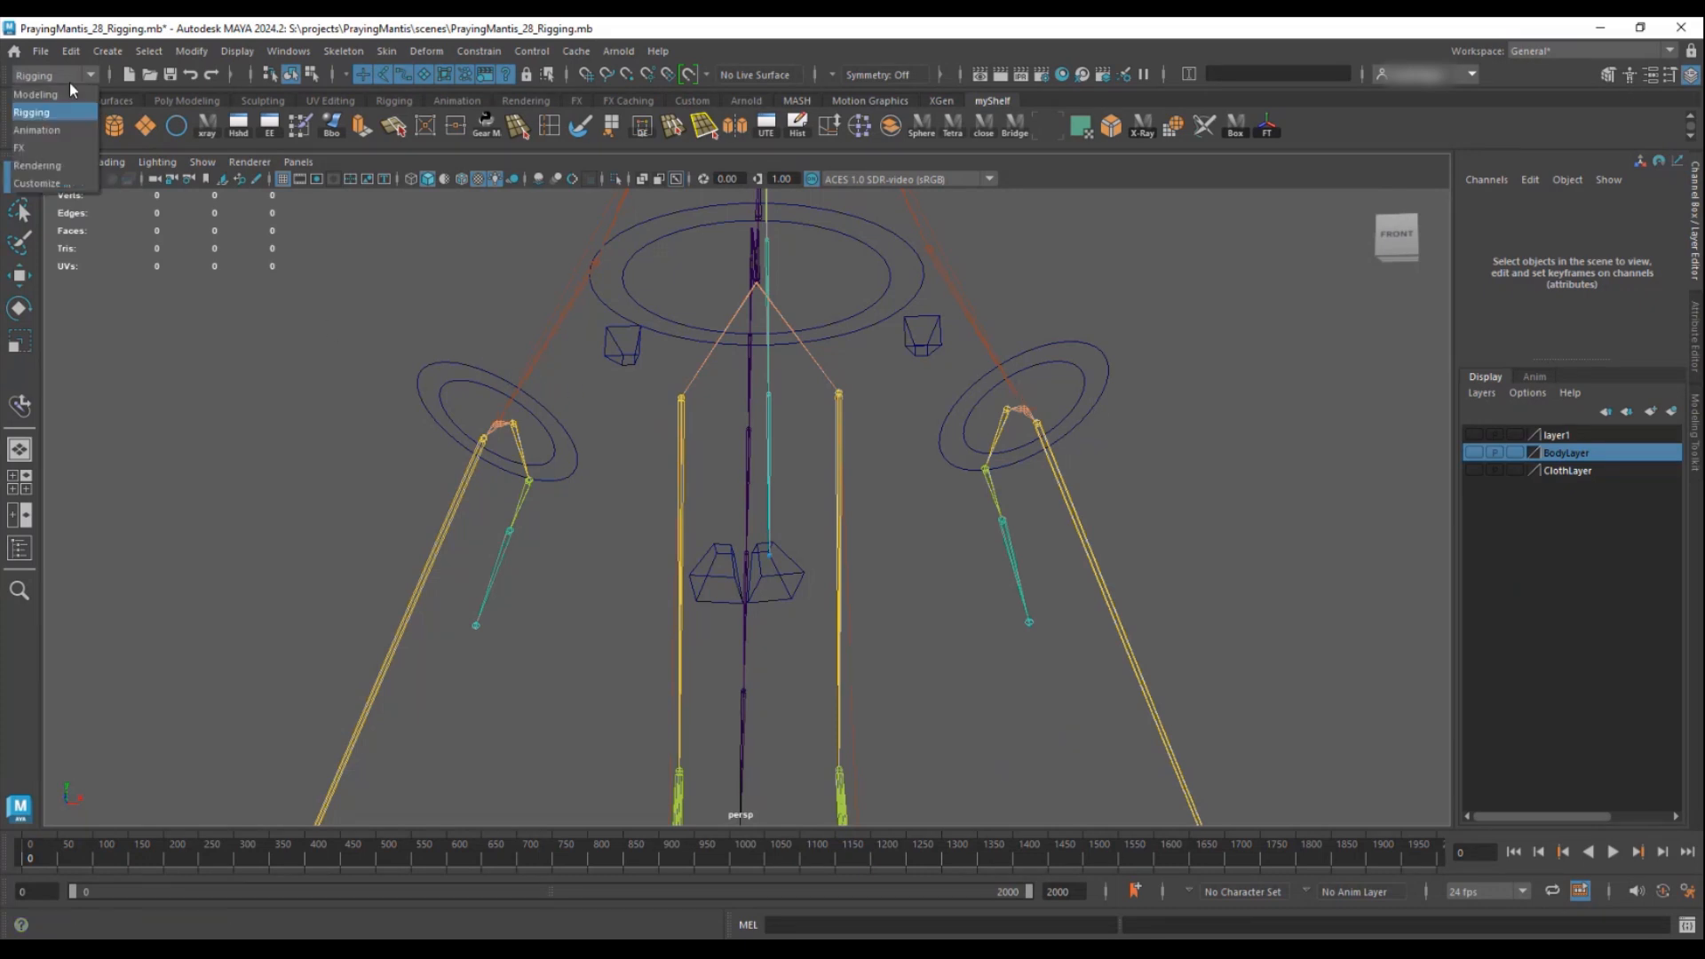
{"action": "left_click", "coordinate": [59, 125]}
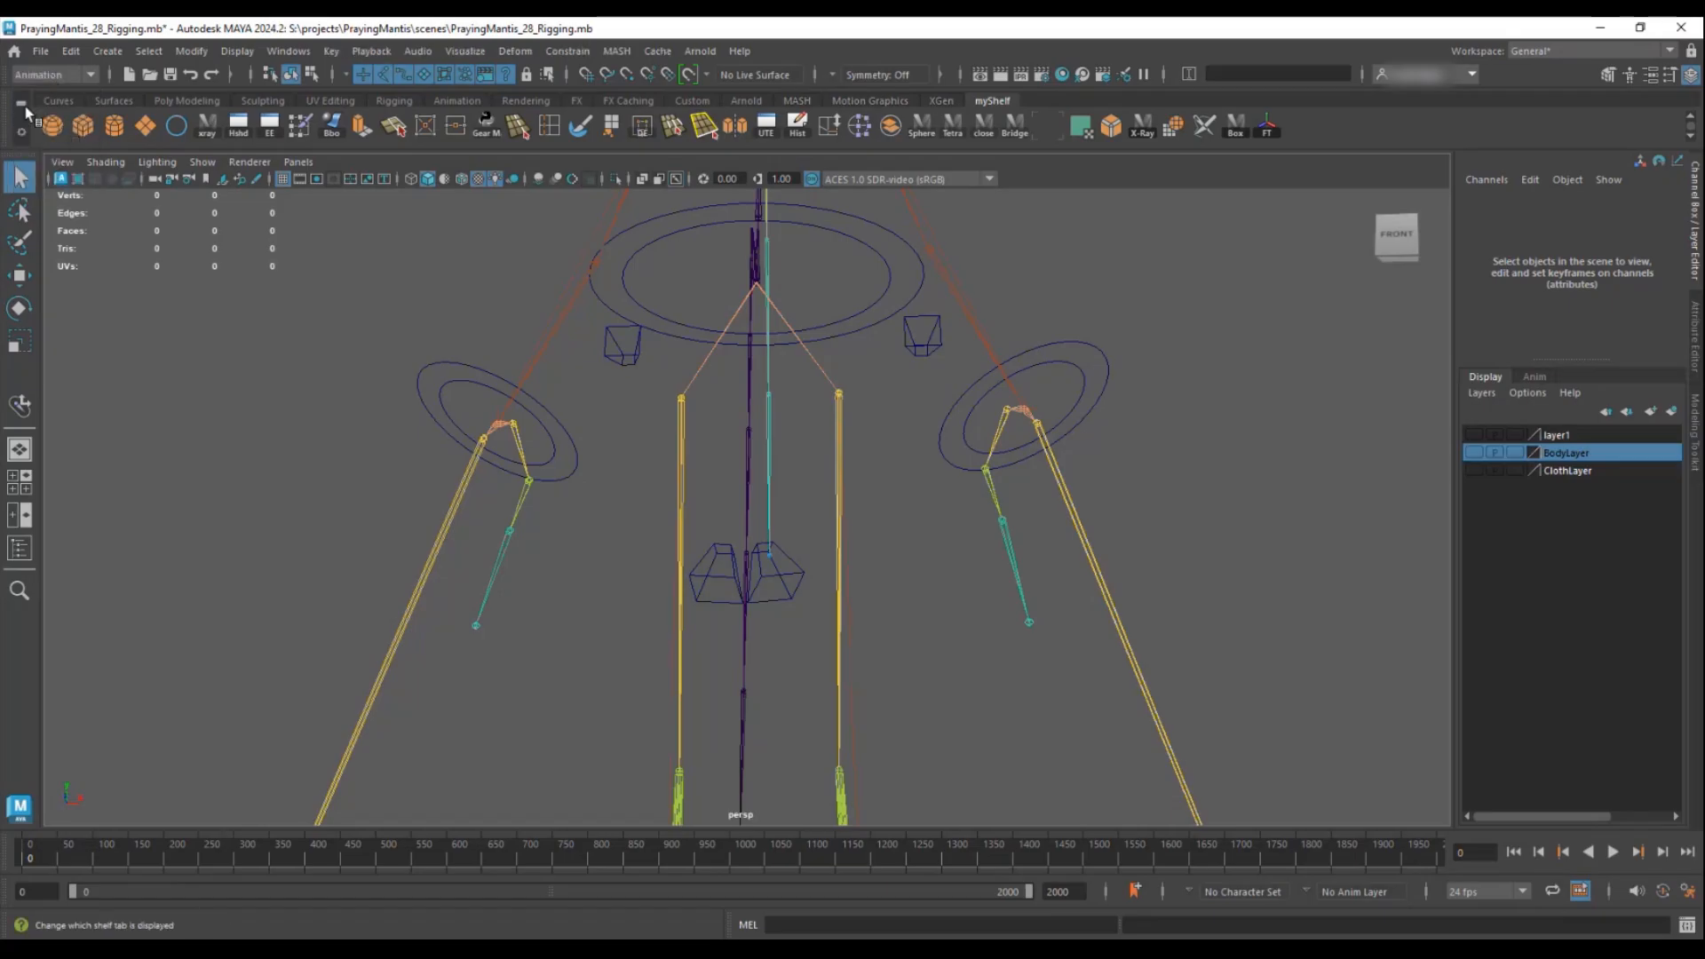
{"action": "left_click", "coordinate": [332, 57]}
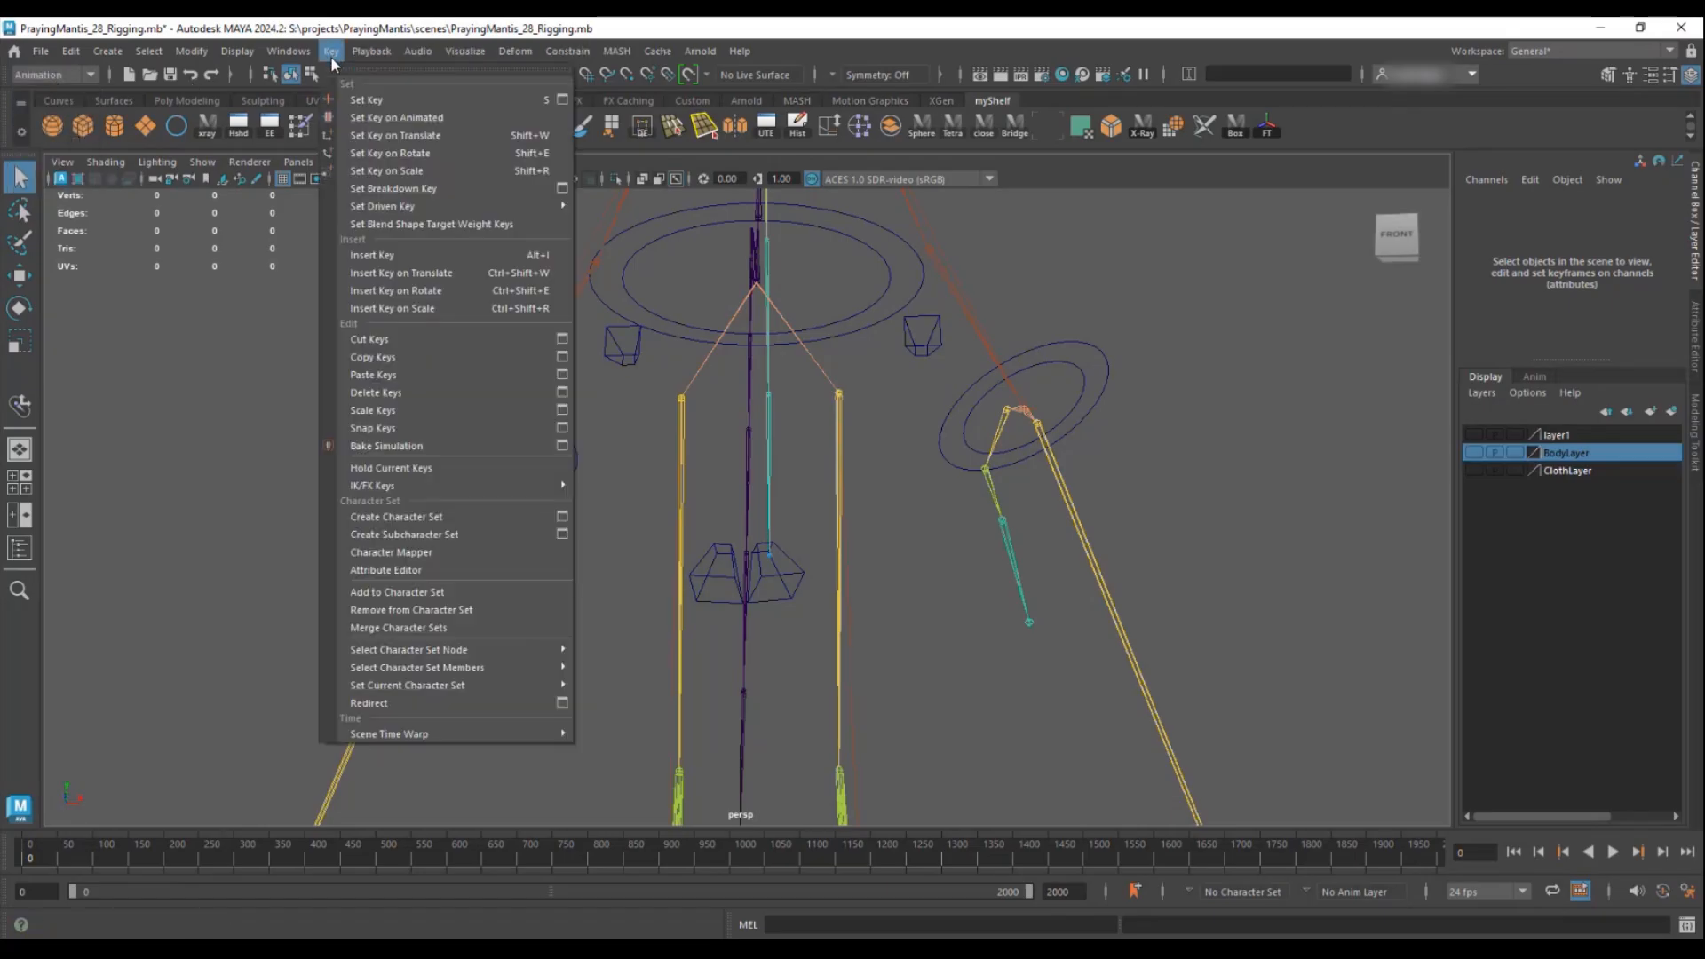
{"action": "mouse_move", "coordinate": [396, 210]}
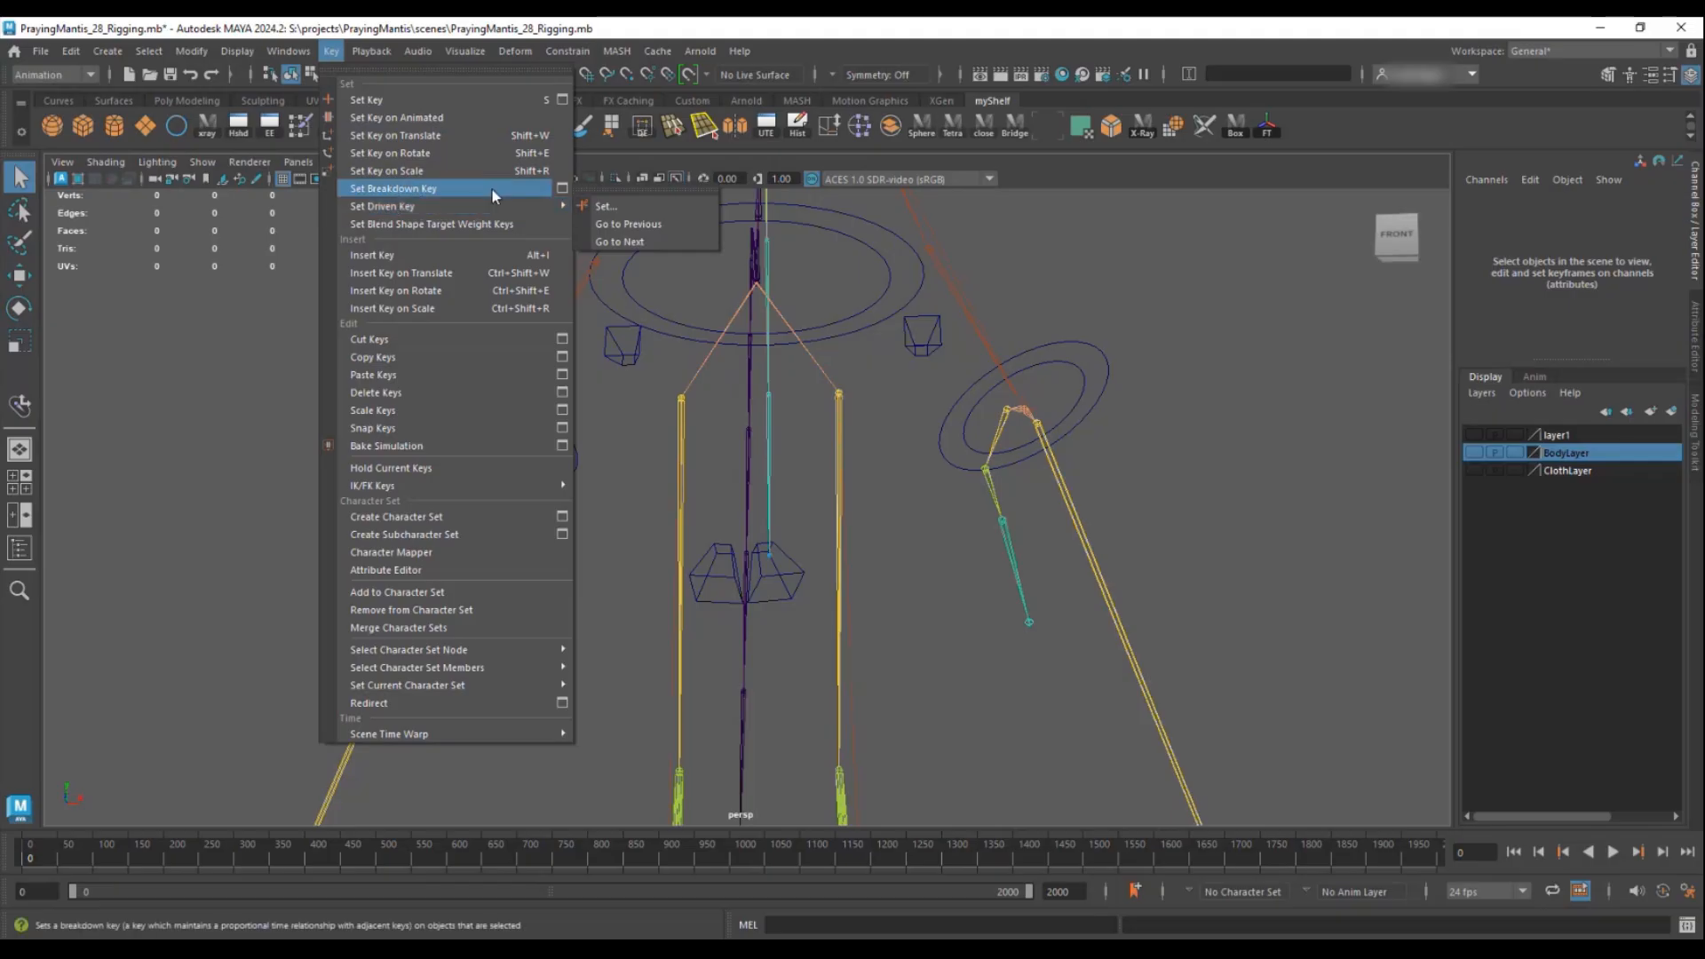
{"action": "left_click", "coordinate": [658, 206]}
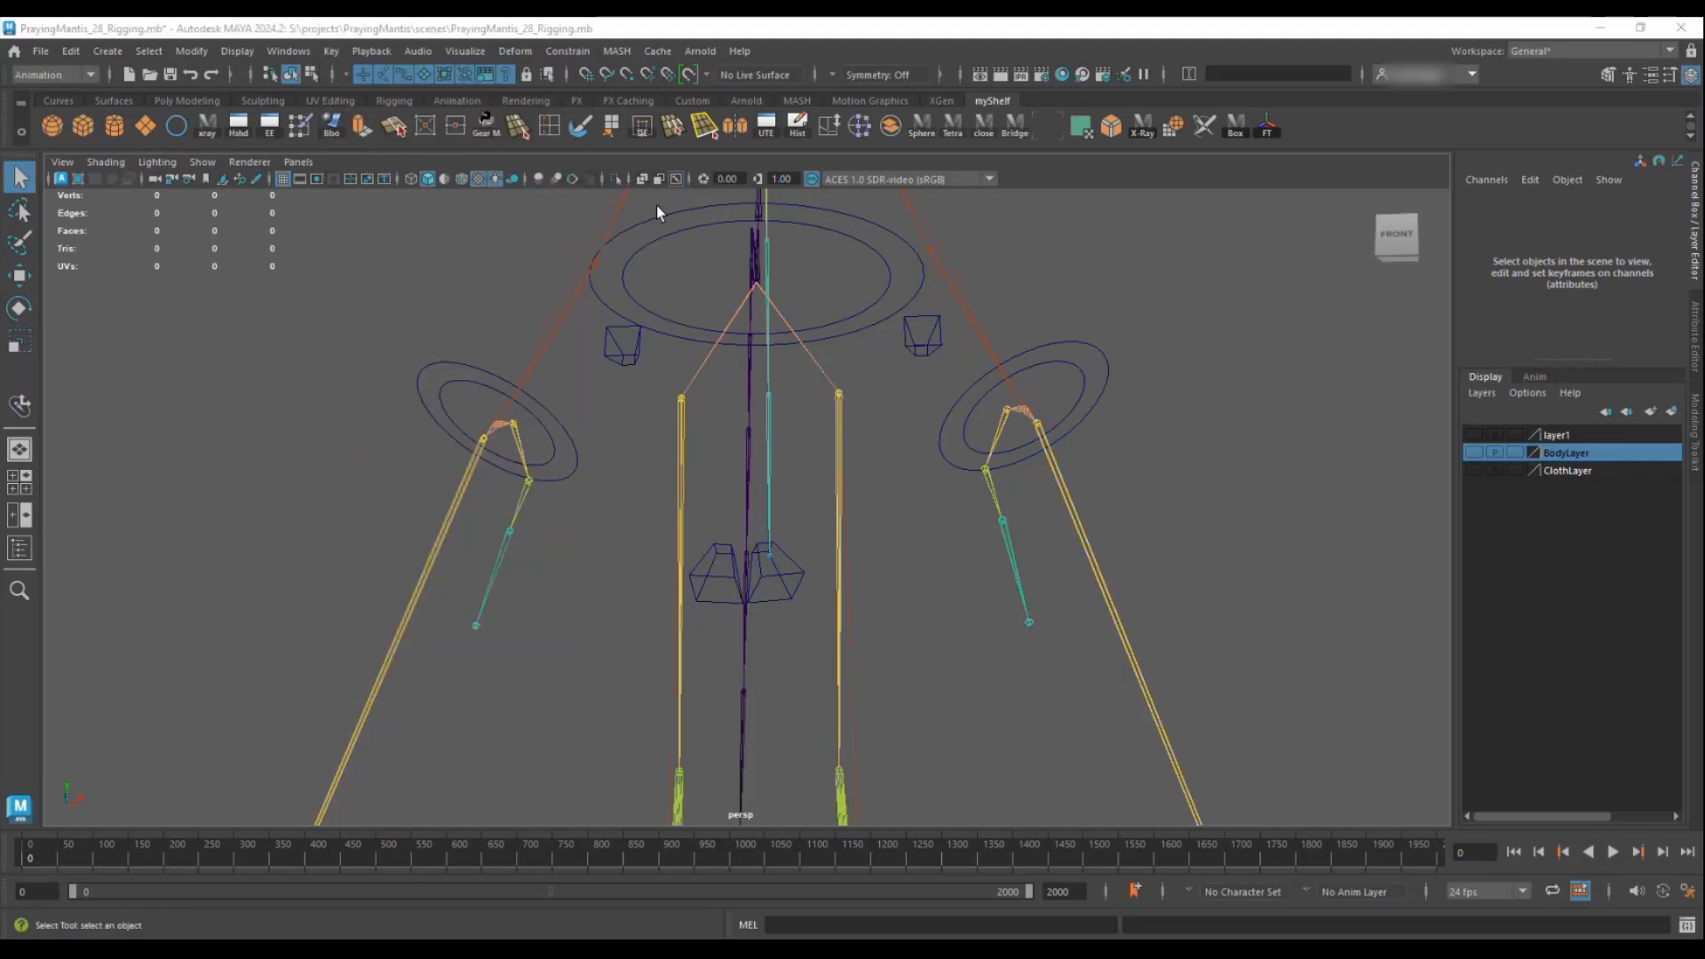
{"action": "left_click", "coordinate": [1062, 364]}
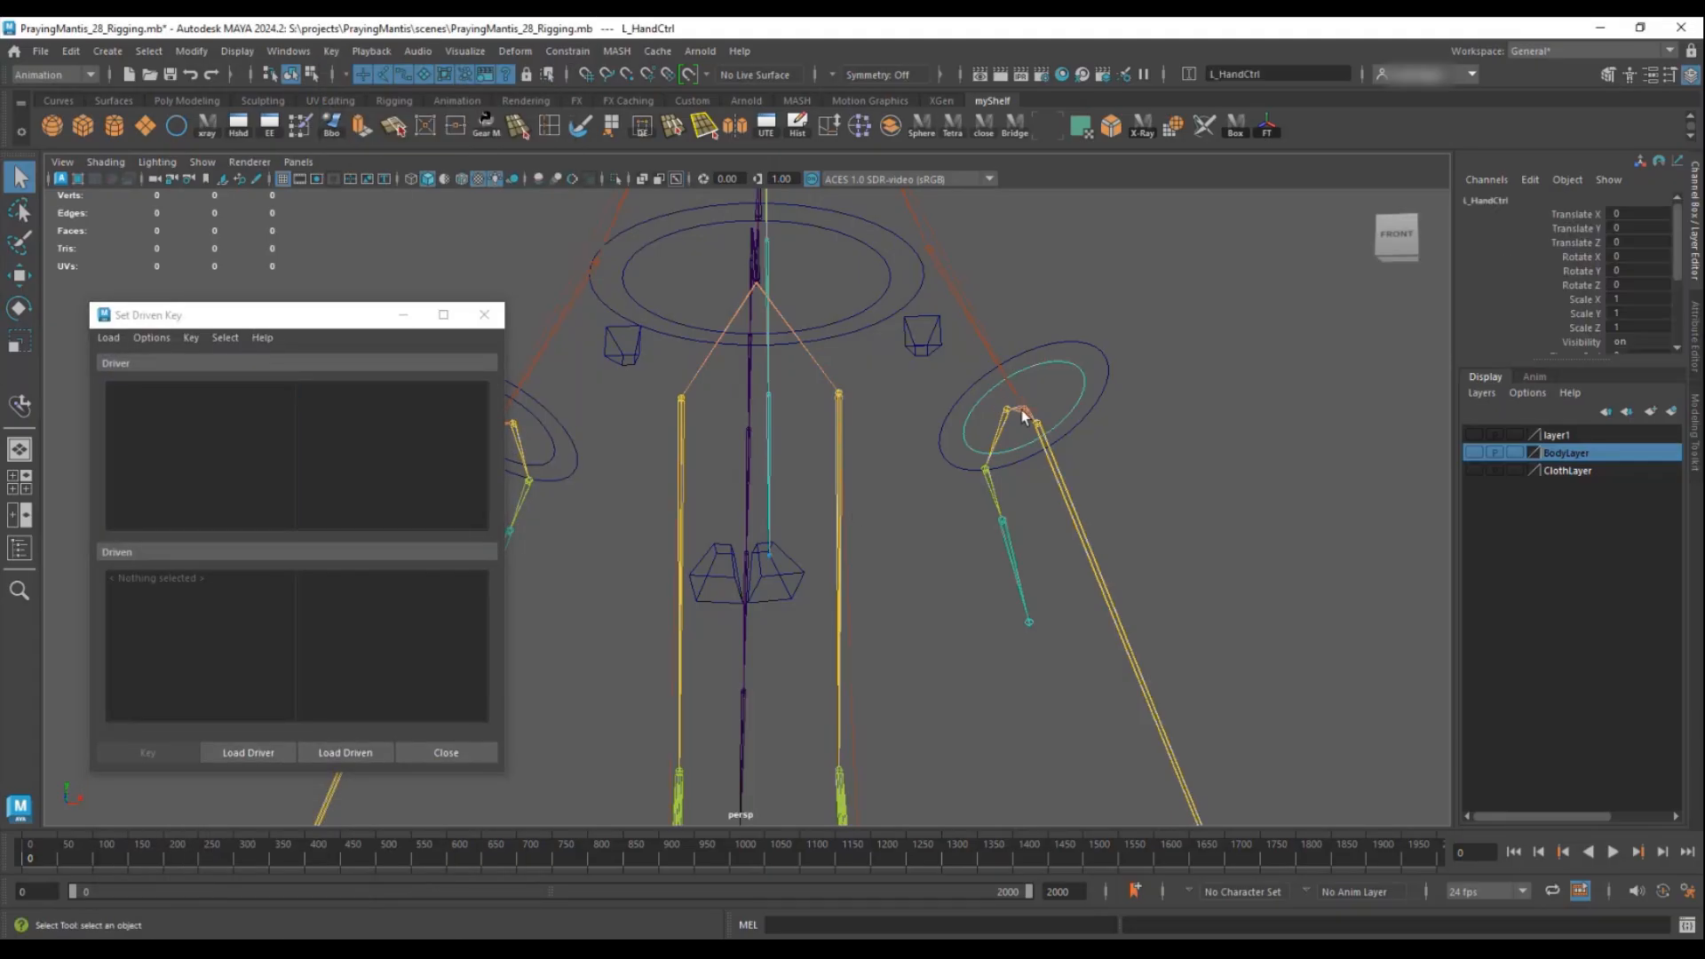
- Load L_HandCtrl as driver with its Finger Curl attribute and load the mixamorig:LeftHandIndex1 joint as driven
{"action": "left_click", "coordinate": [246, 752]}
{"action": "scroll", "coordinate": [336, 466], "scroll_direction": "down", "scroll_amount": 1}
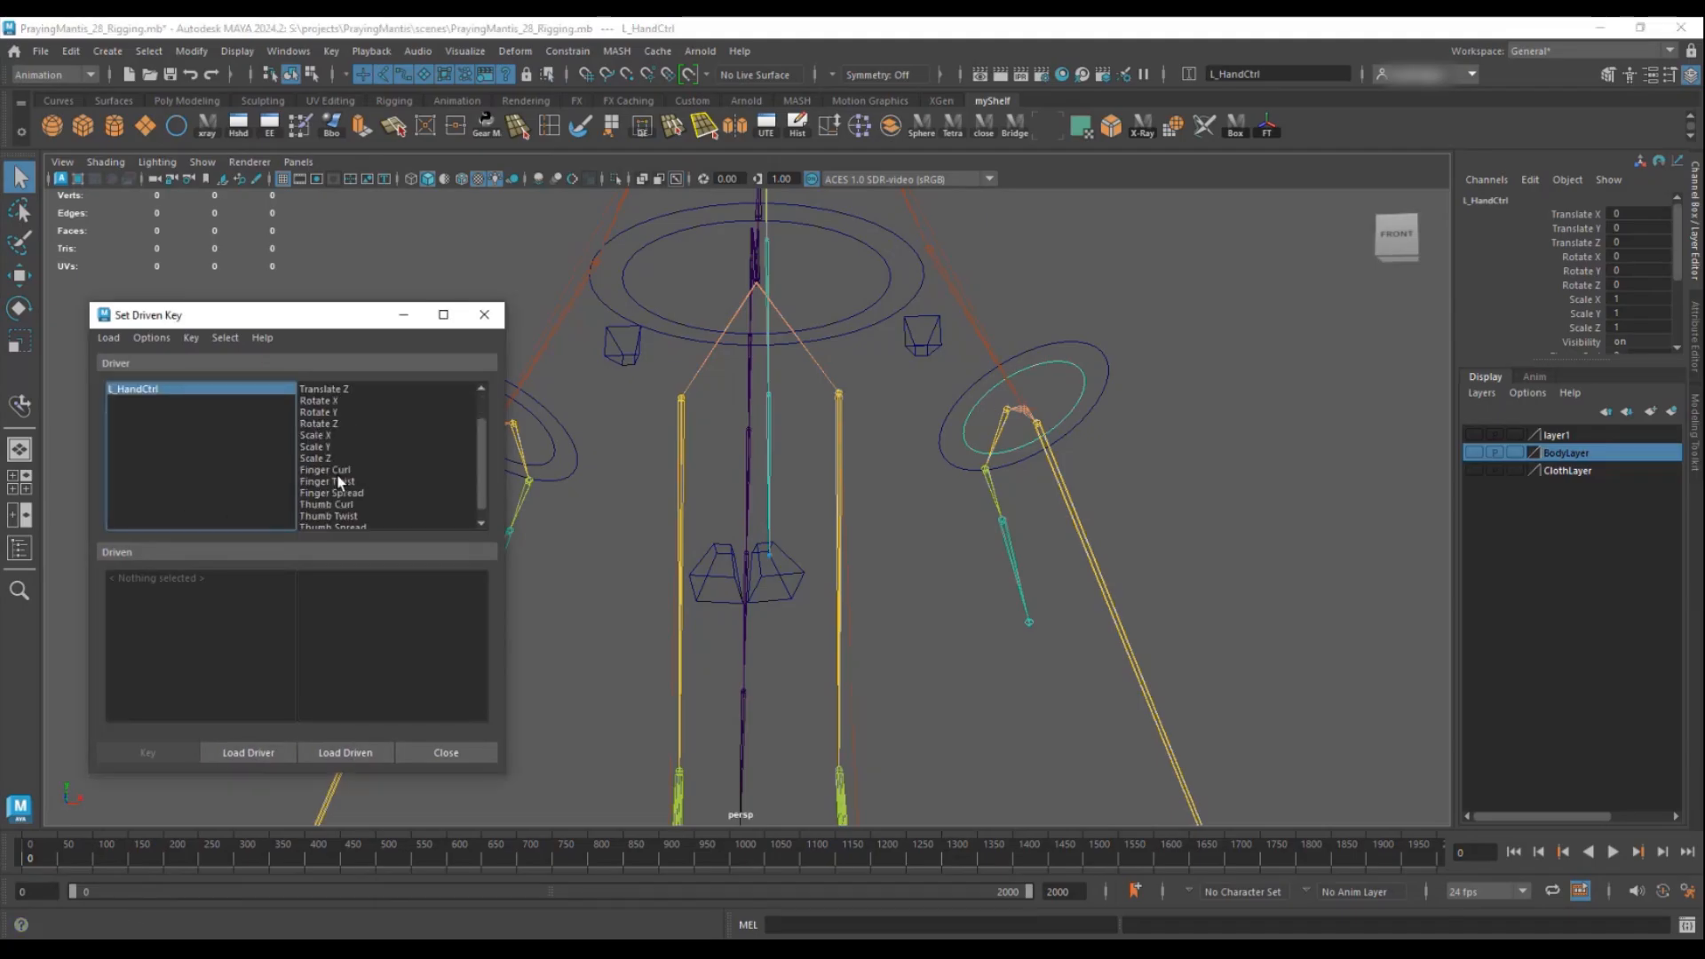
{"action": "left_click", "coordinate": [347, 471]}
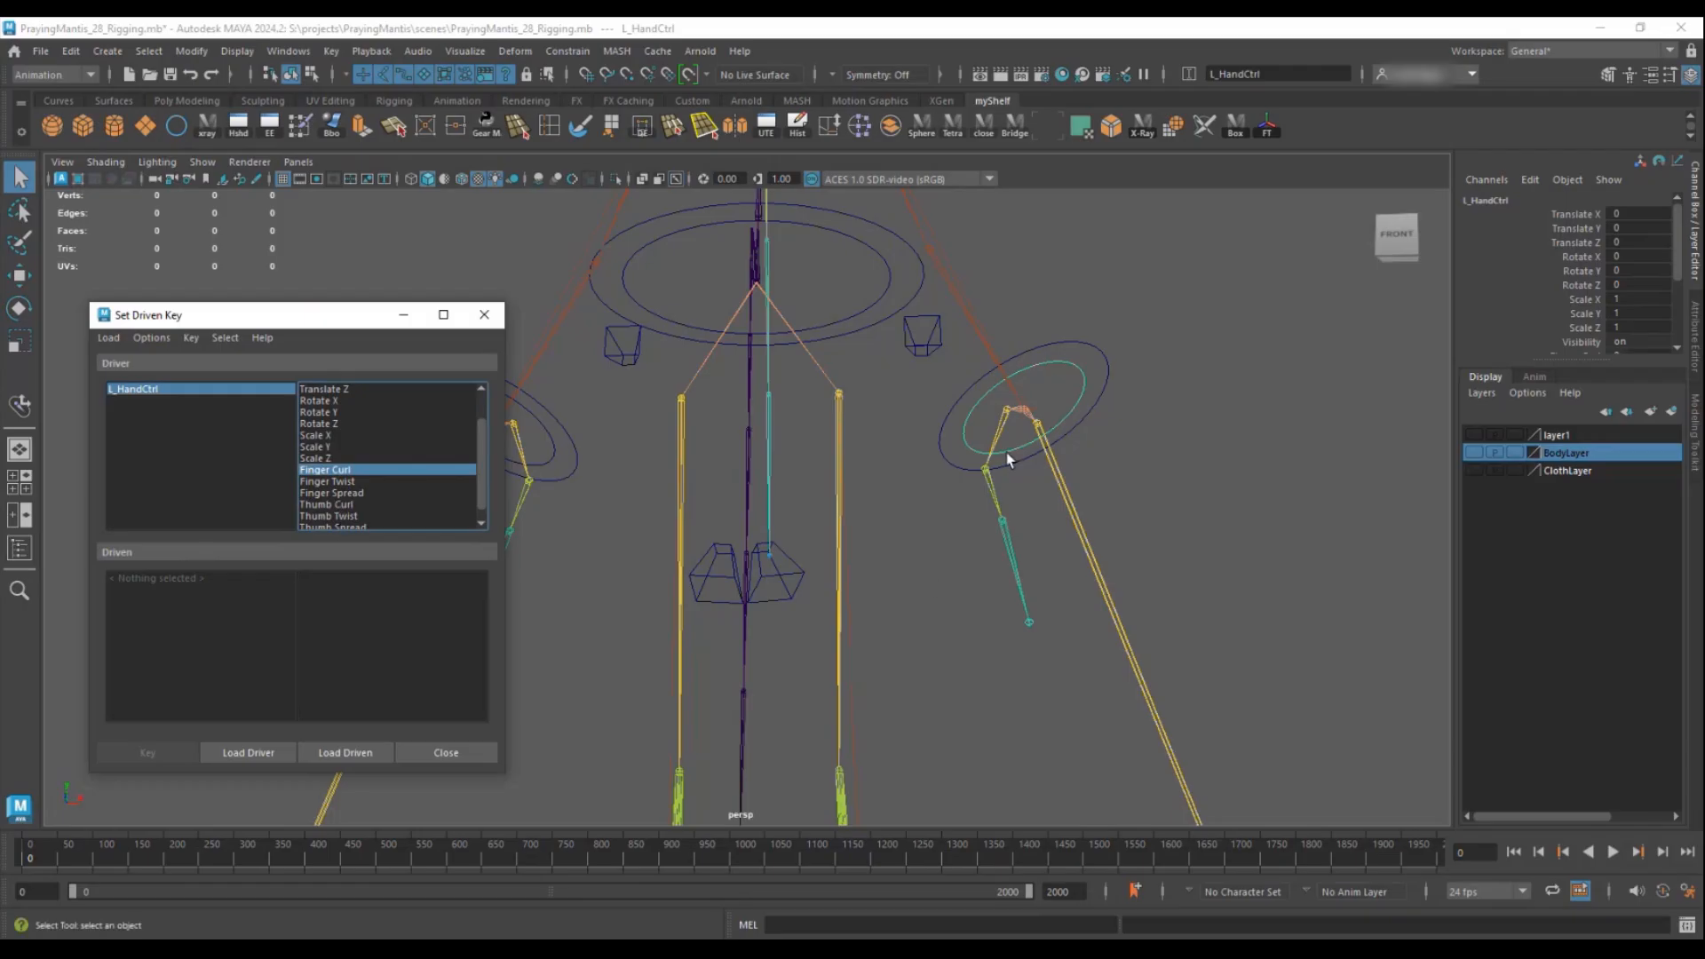
{"action": "left_click", "coordinate": [1053, 468]}
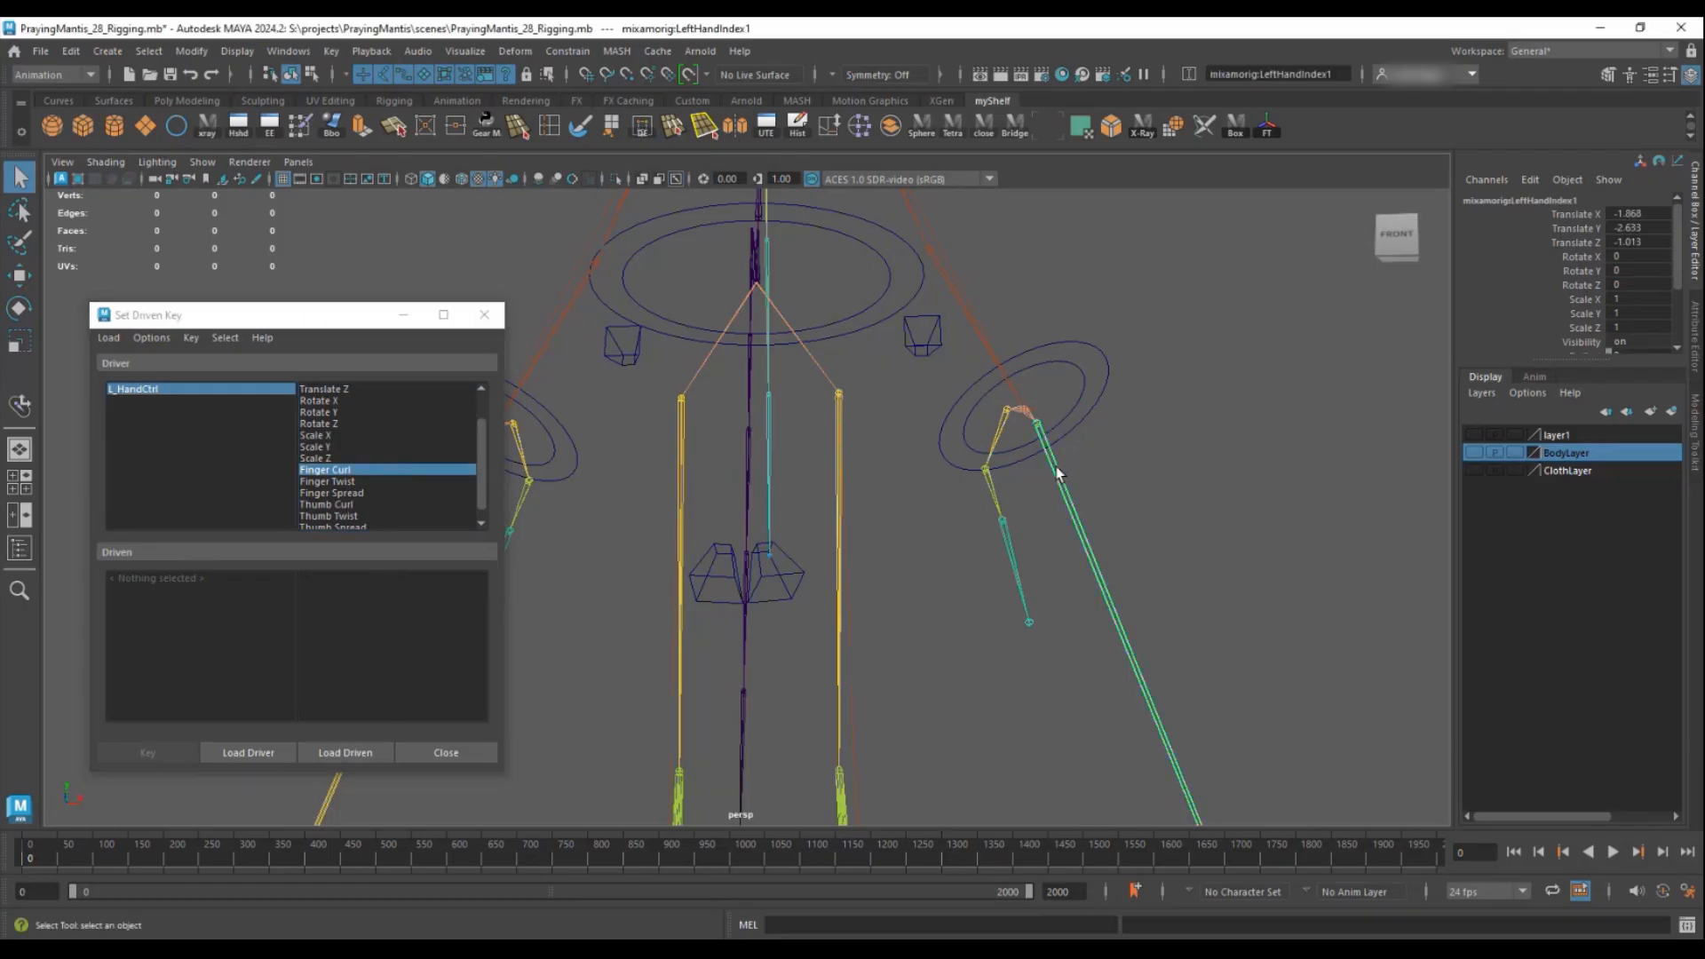
{"action": "left_click", "coordinate": [336, 753]}
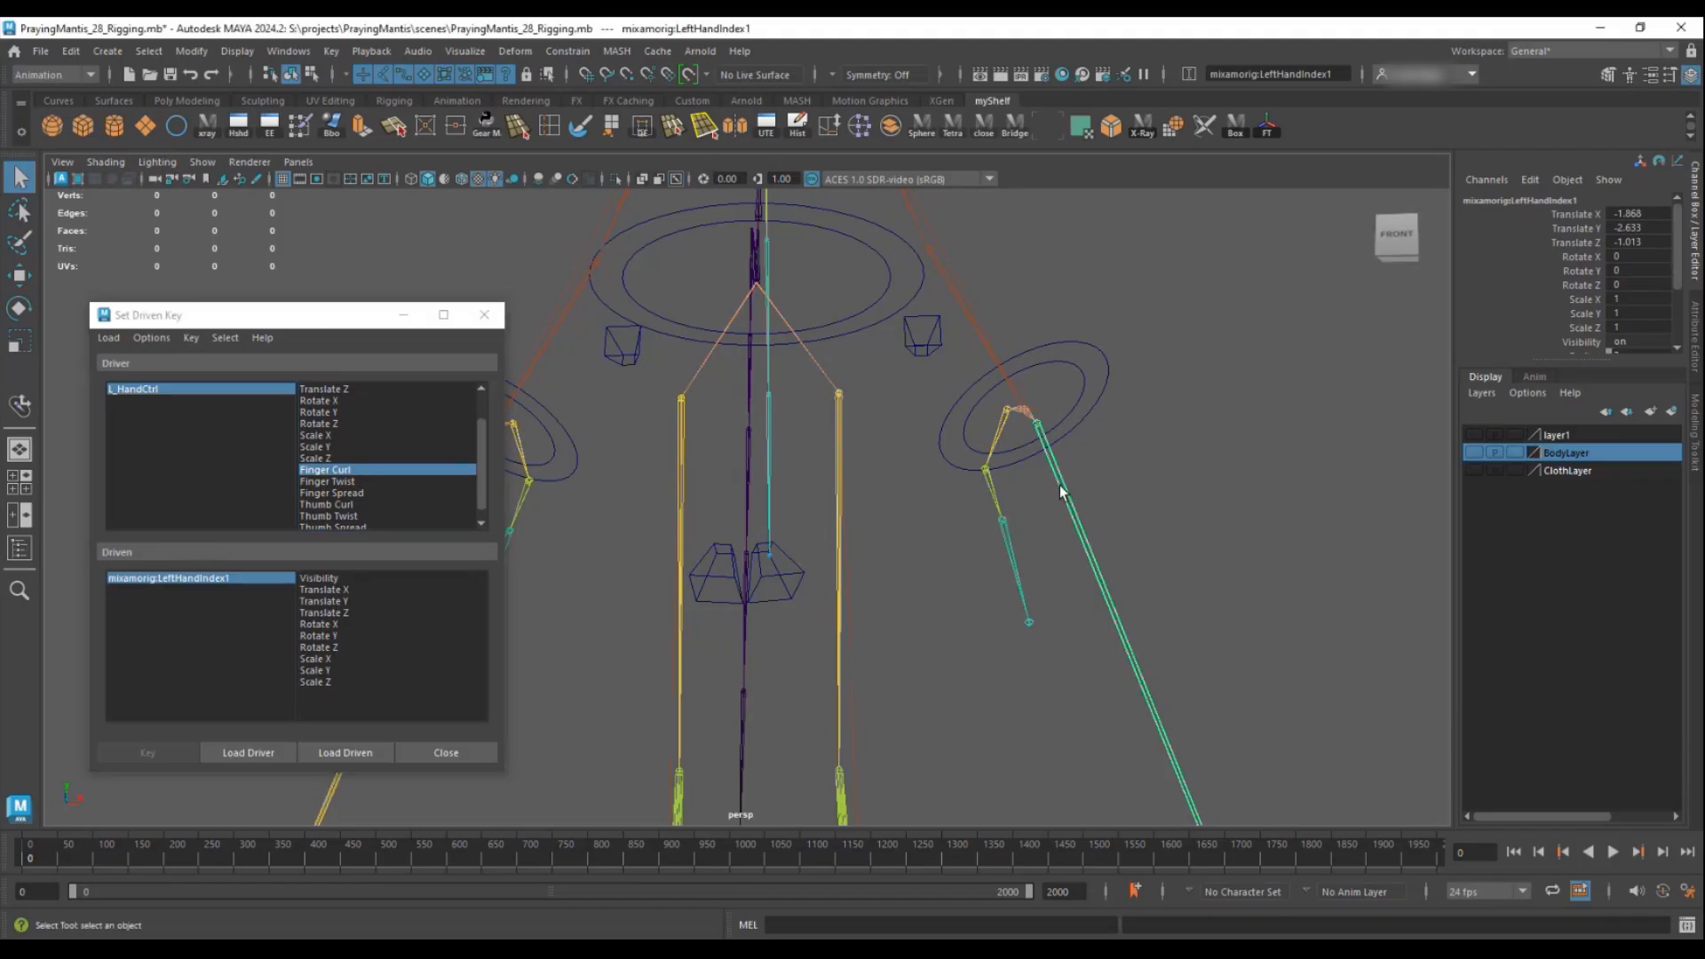
- Try rotating the LeftHandIndex1 joint about its Y axis to test which axis curls the finger
{"action": "key", "text": "e"}
{"action": "right_click_drag", "start_coordinate": [1088, 518], "coordinate": [1019, 582], "text": "alt"}
{"action": "left_click_drag", "start_coordinate": [1019, 582], "coordinate": [1054, 583], "text": "alt"}
{"action": "left_click_drag", "start_coordinate": [897, 441], "coordinate": [951, 376], "text": "alt"}
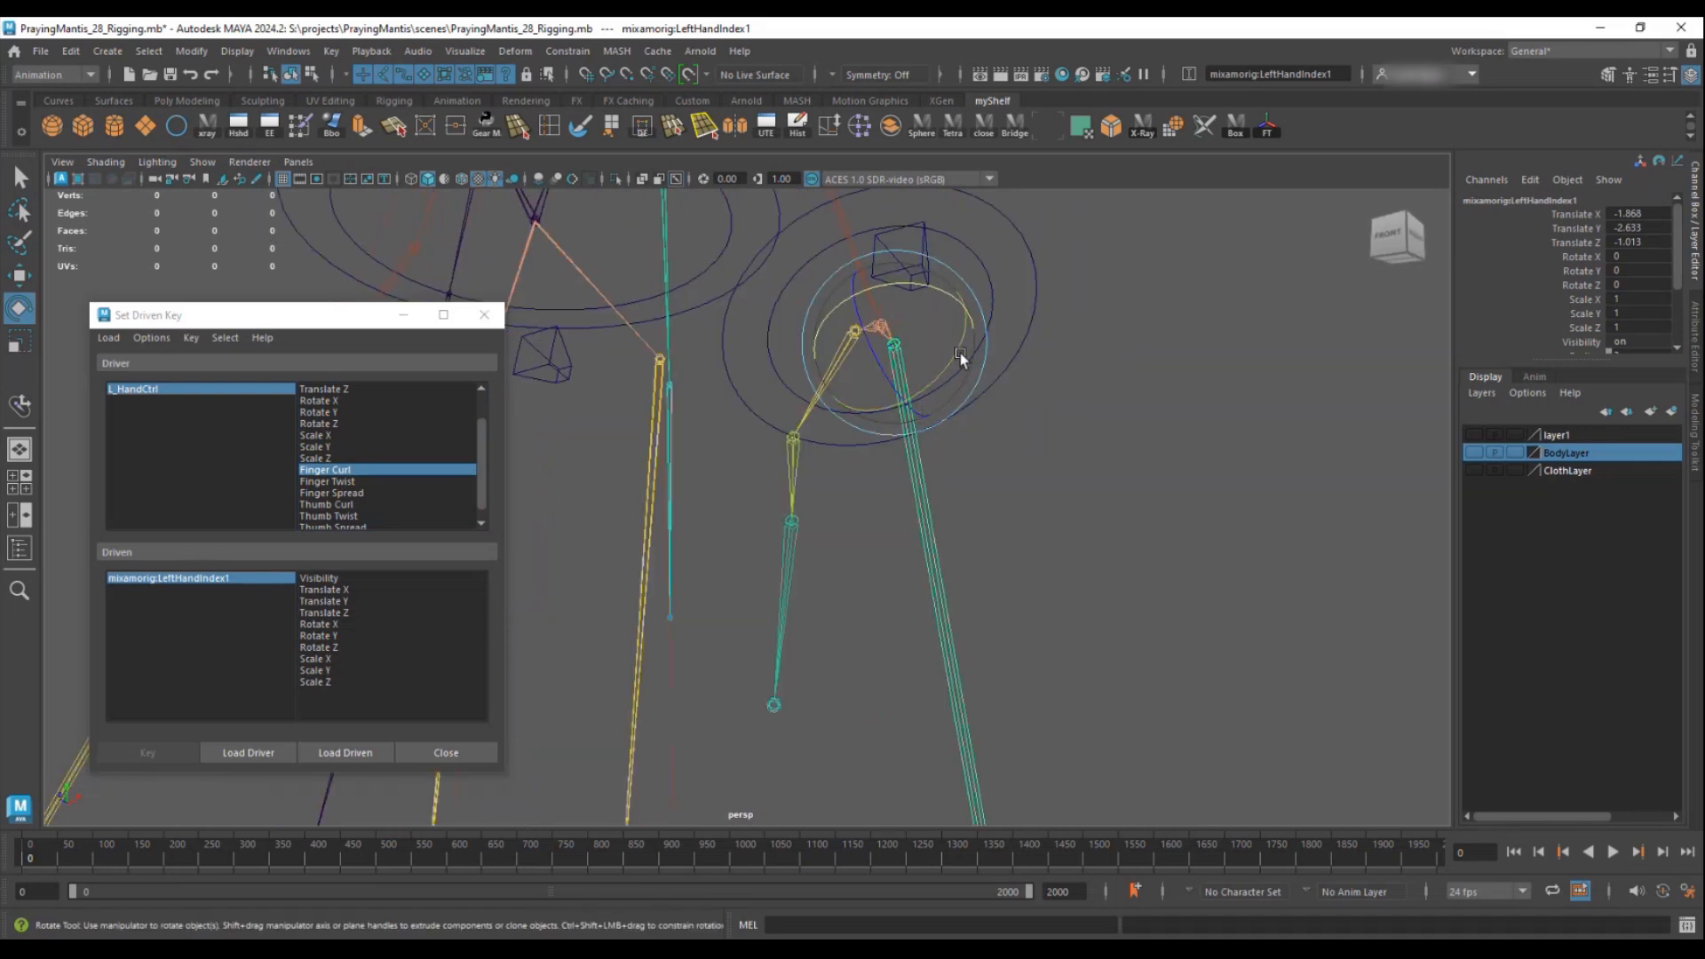
{"action": "left_click_drag", "start_coordinate": [829, 432], "coordinate": [845, 504]}
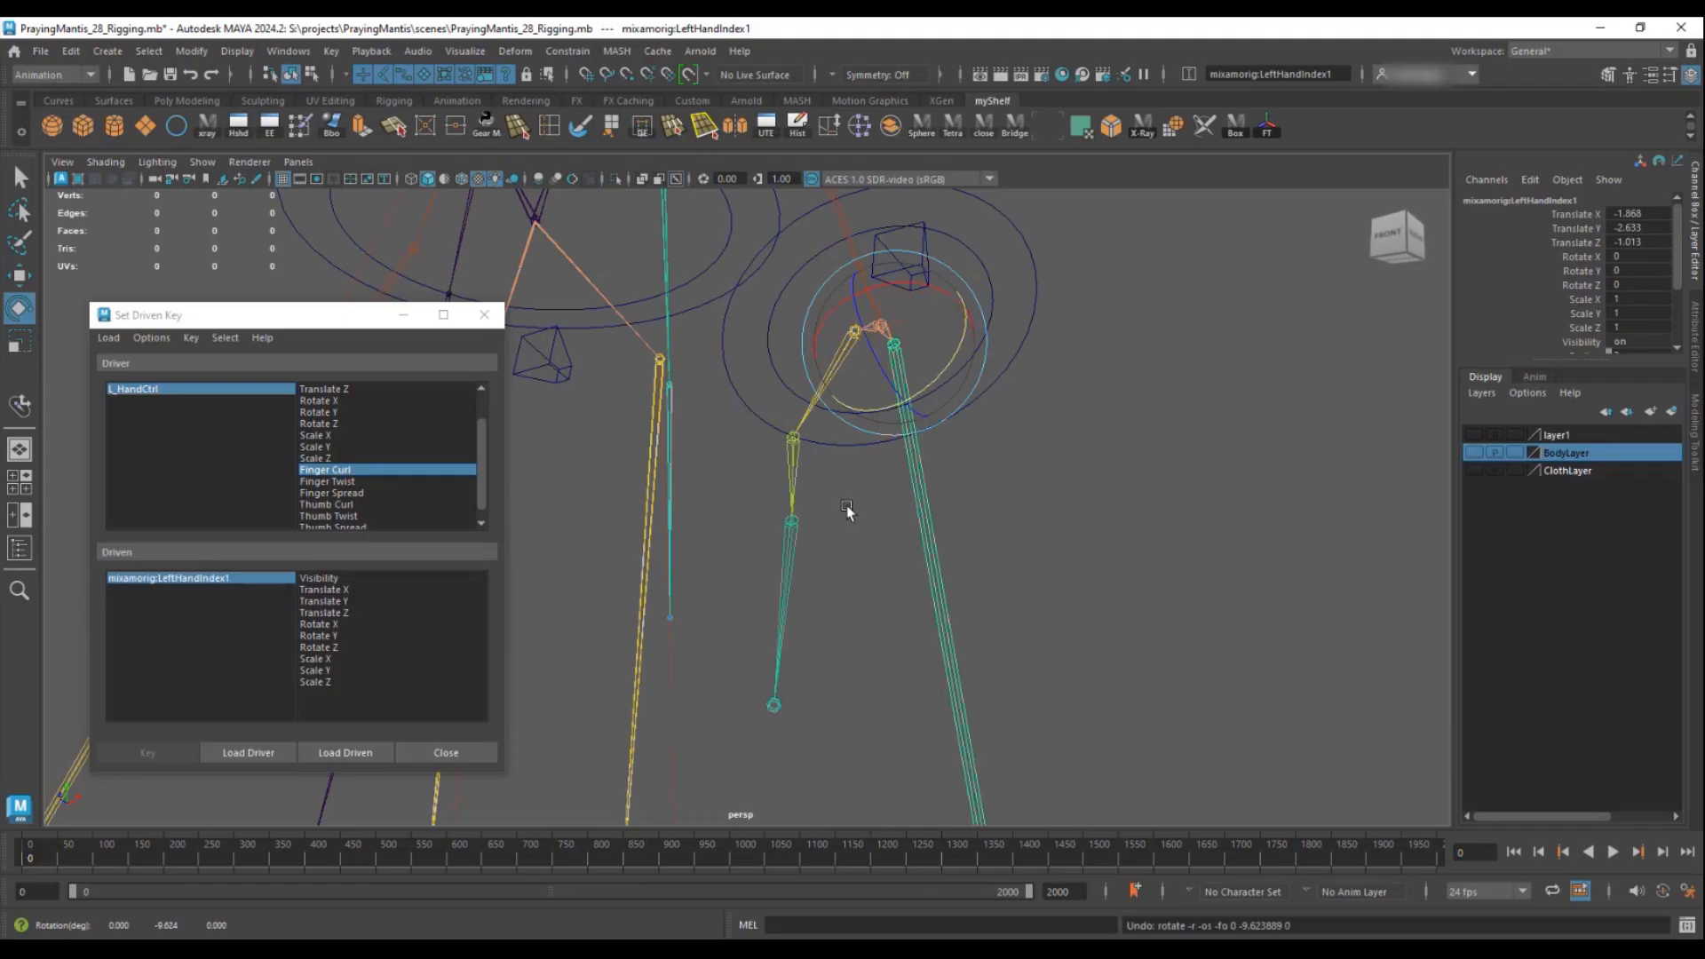
- Choose Rotate Y as the driven attribute and key it against Finger Curl at 0
{"action": "left_click", "coordinate": [317, 636]}
{"action": "left_click_drag", "start_coordinate": [977, 542], "coordinate": [819, 591], "text": "alt"}
{"action": "left_click", "coordinate": [825, 326]}
{"action": "scroll", "coordinate": [1596, 268], "scroll_direction": "down", "scroll_amount": 3}
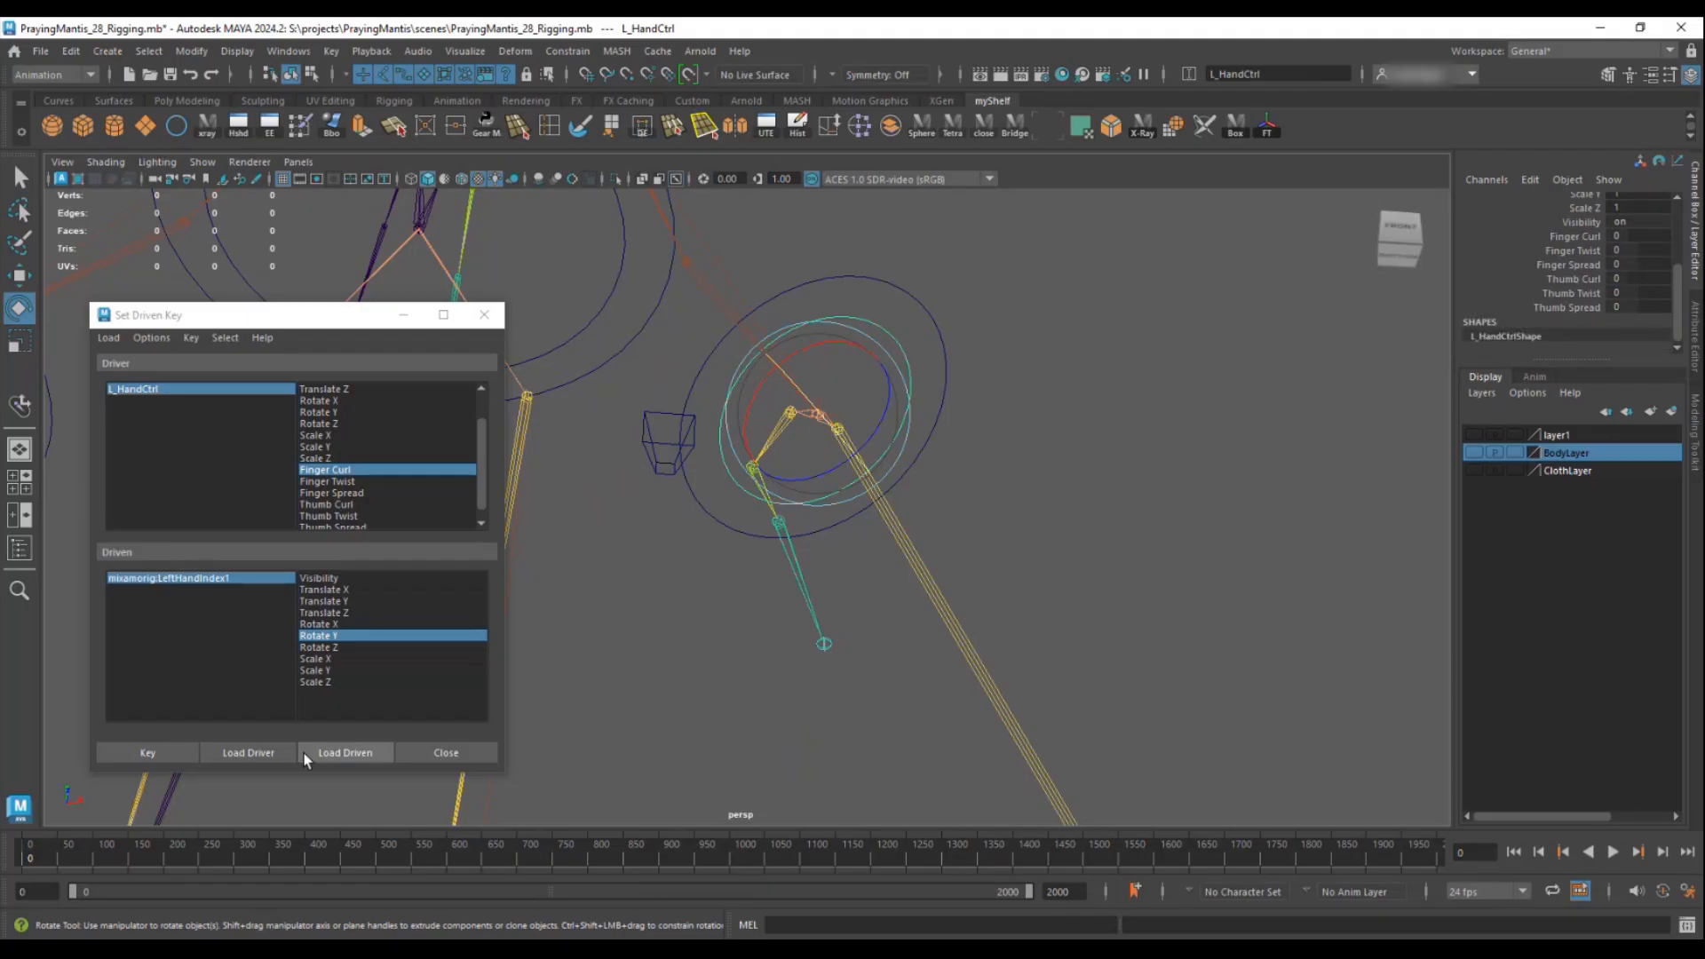
{"action": "left_click", "coordinate": [158, 753]}
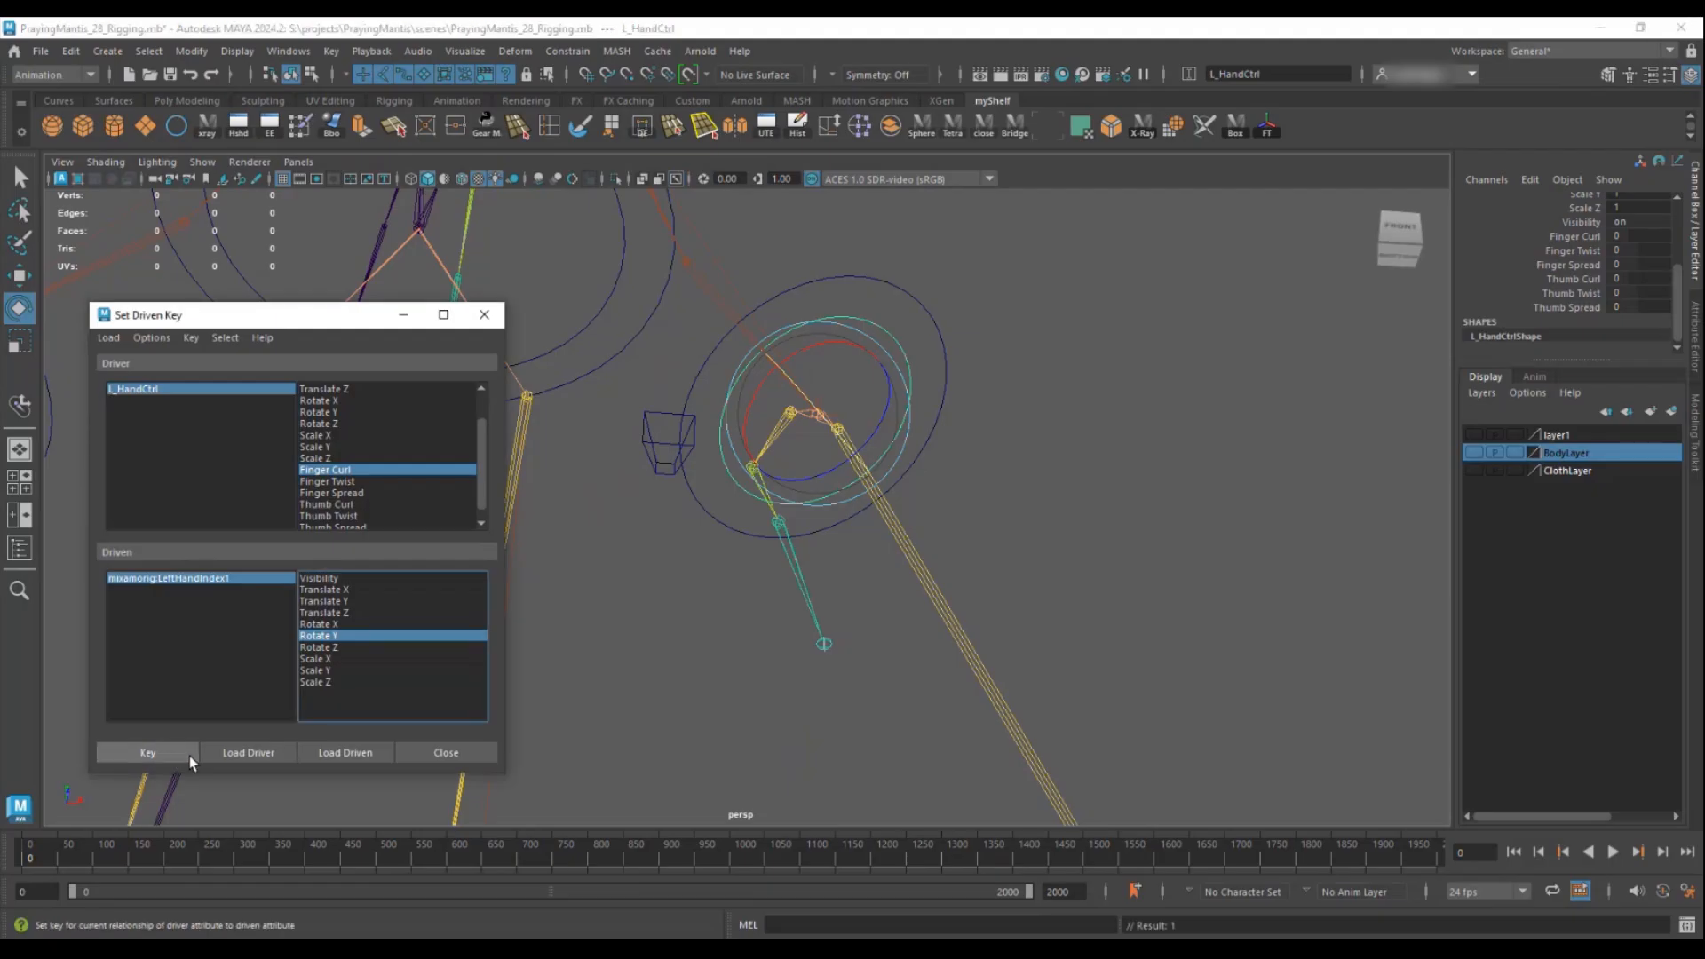
- Set Finger Curl on L_HandCtrl to 10, select the LeftHandIndex1 joint and show BodyLayer and layer1
{"action": "left_click", "coordinate": [1574, 236]}
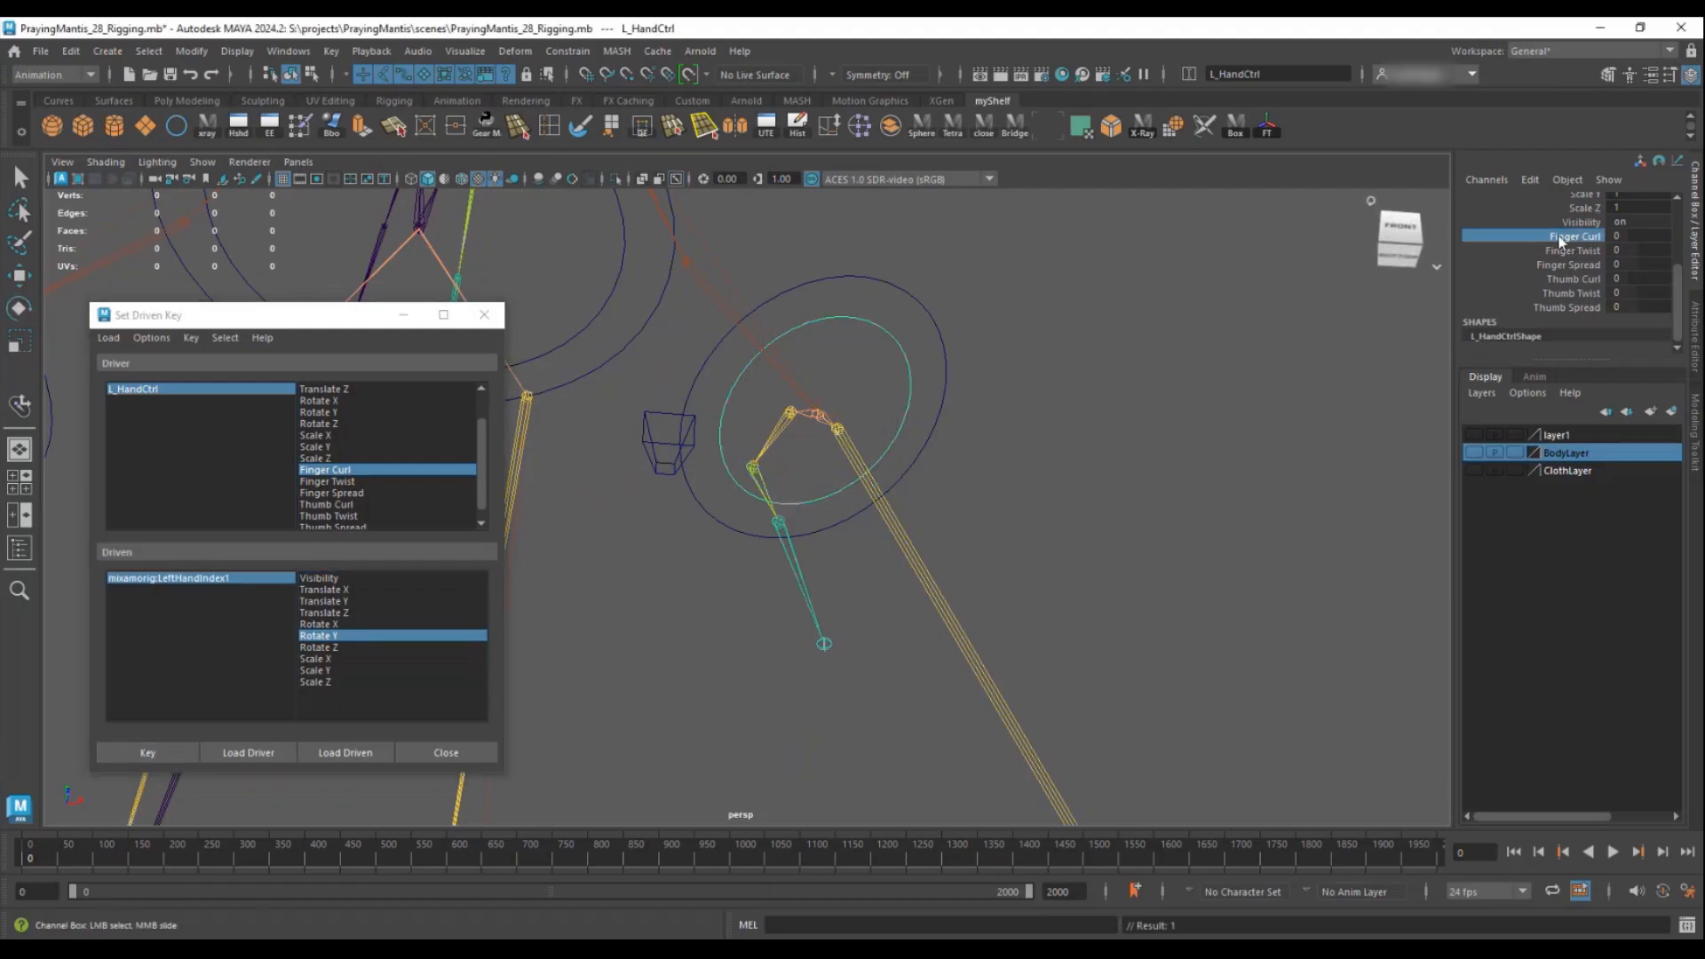
{"action": "middle_click_drag", "start_coordinate": [1590, 326], "coordinate": [1623, 326]}
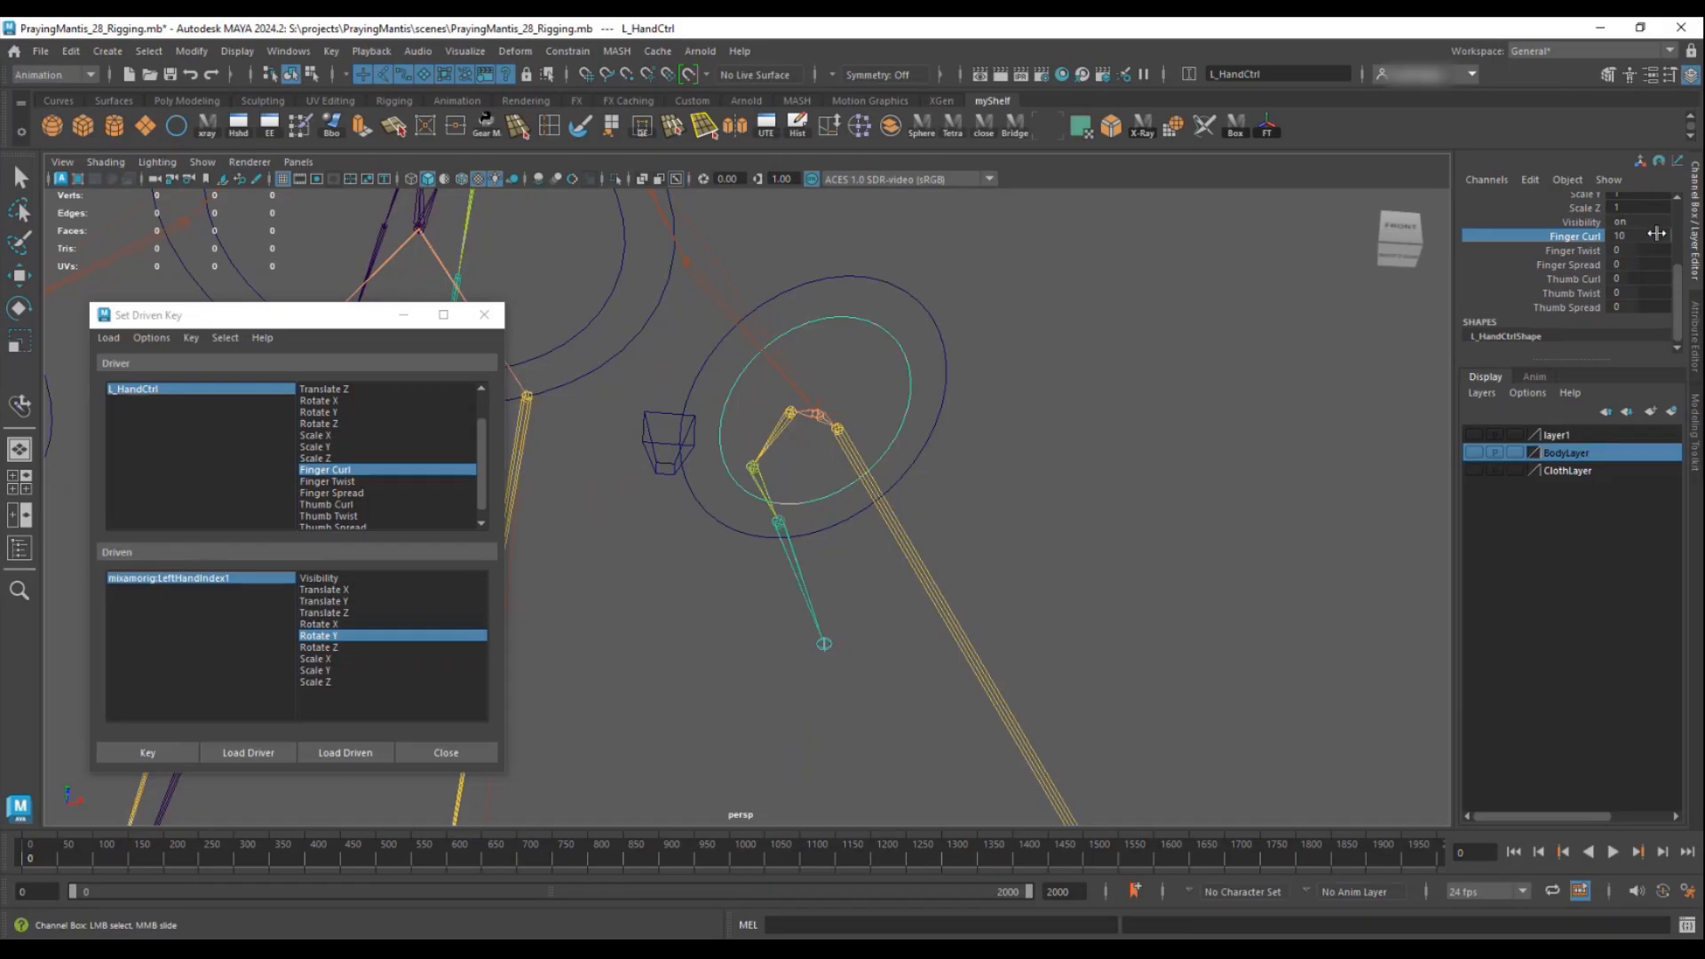
{"action": "left_click", "coordinate": [900, 536]}
{"action": "key", "text": "e"}
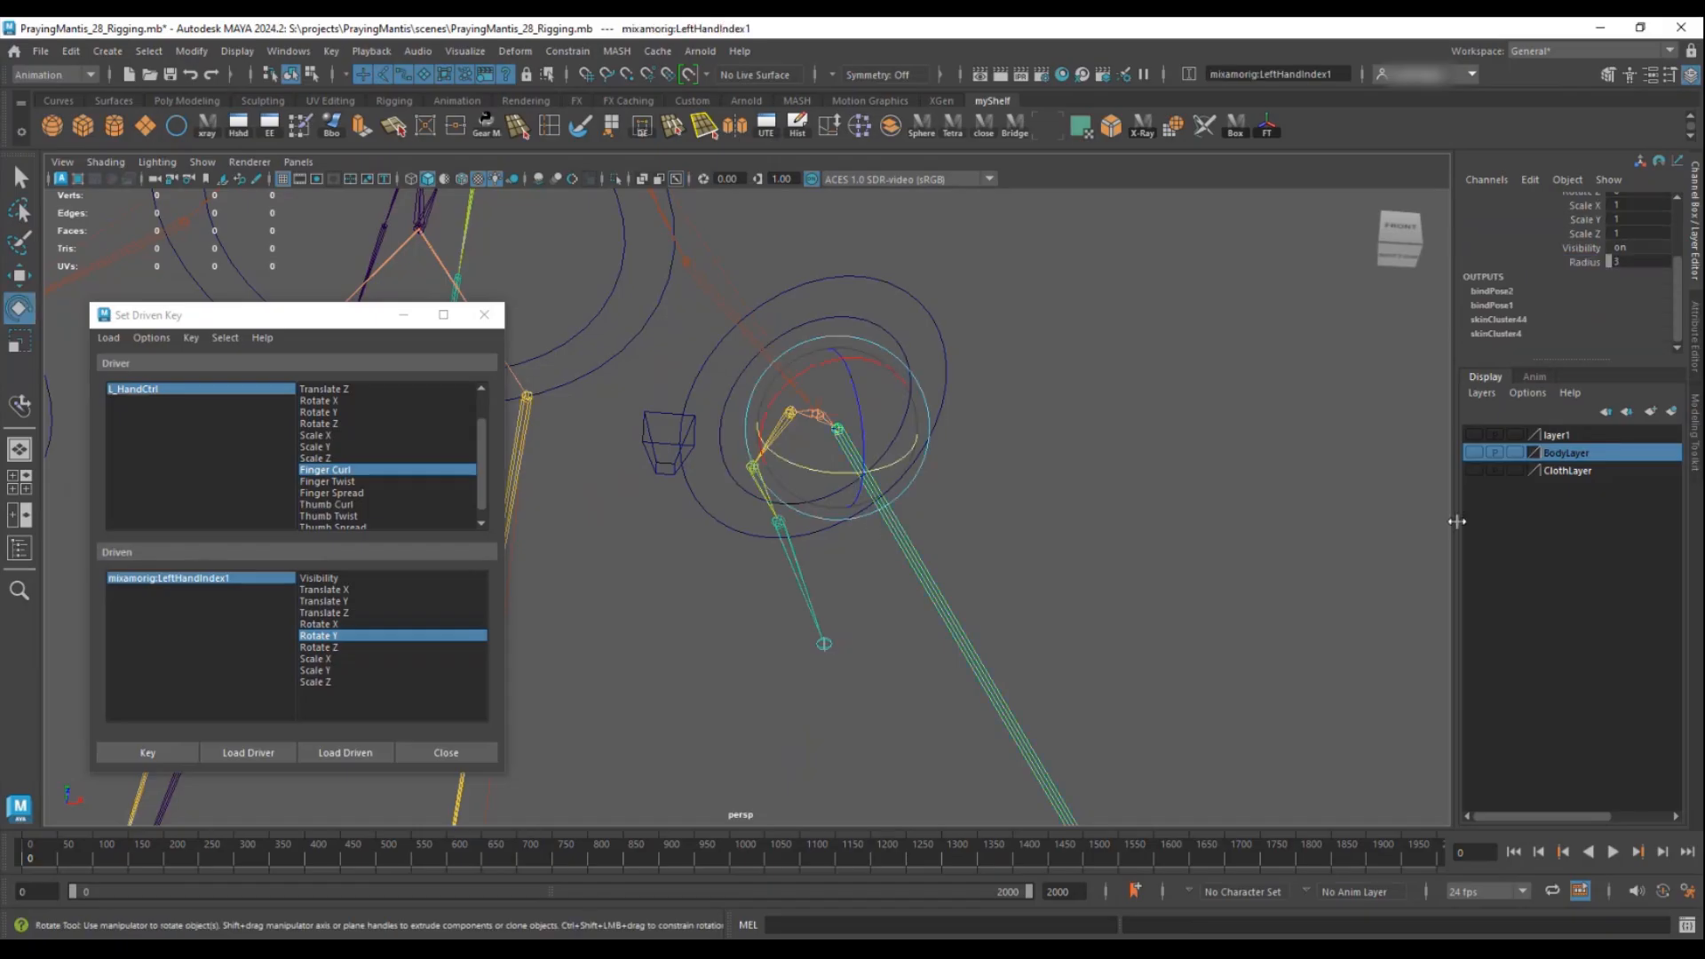
{"action": "left_click", "coordinate": [1473, 453]}
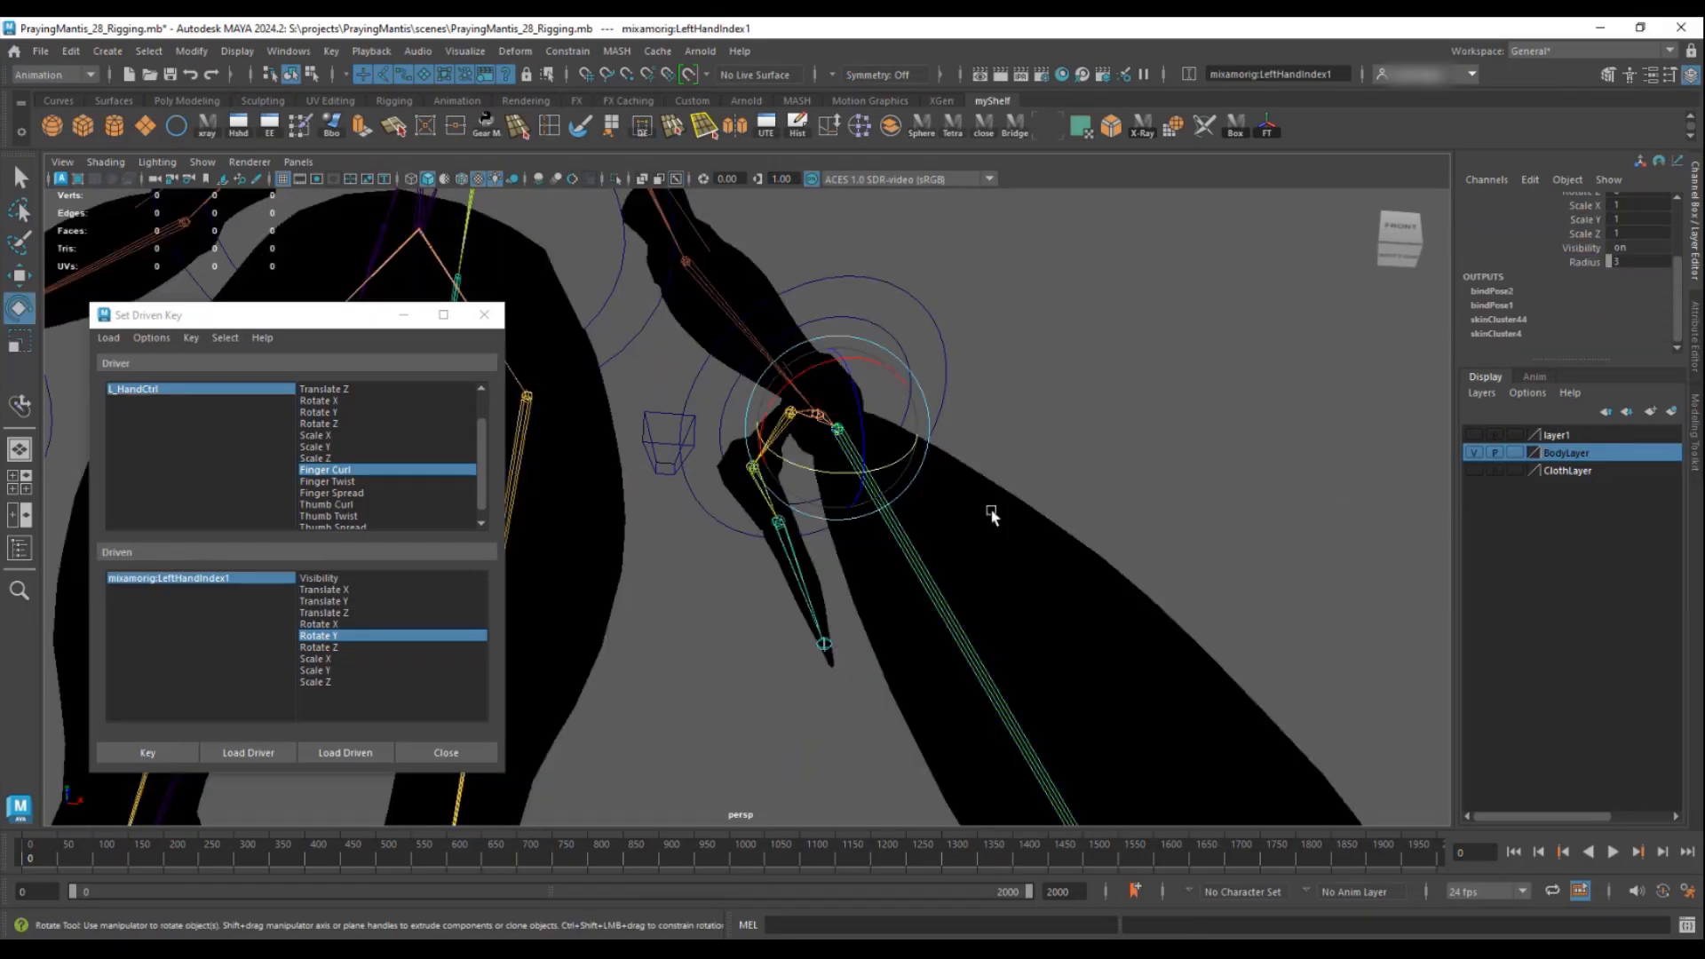
{"action": "left_click", "coordinate": [1474, 435]}
- Set the LeftHandIndex1 joint's Rotate Y to -30 and set a driven key for Finger Curl 10
{"action": "left_click_drag", "start_coordinate": [887, 476], "coordinate": [843, 472]}
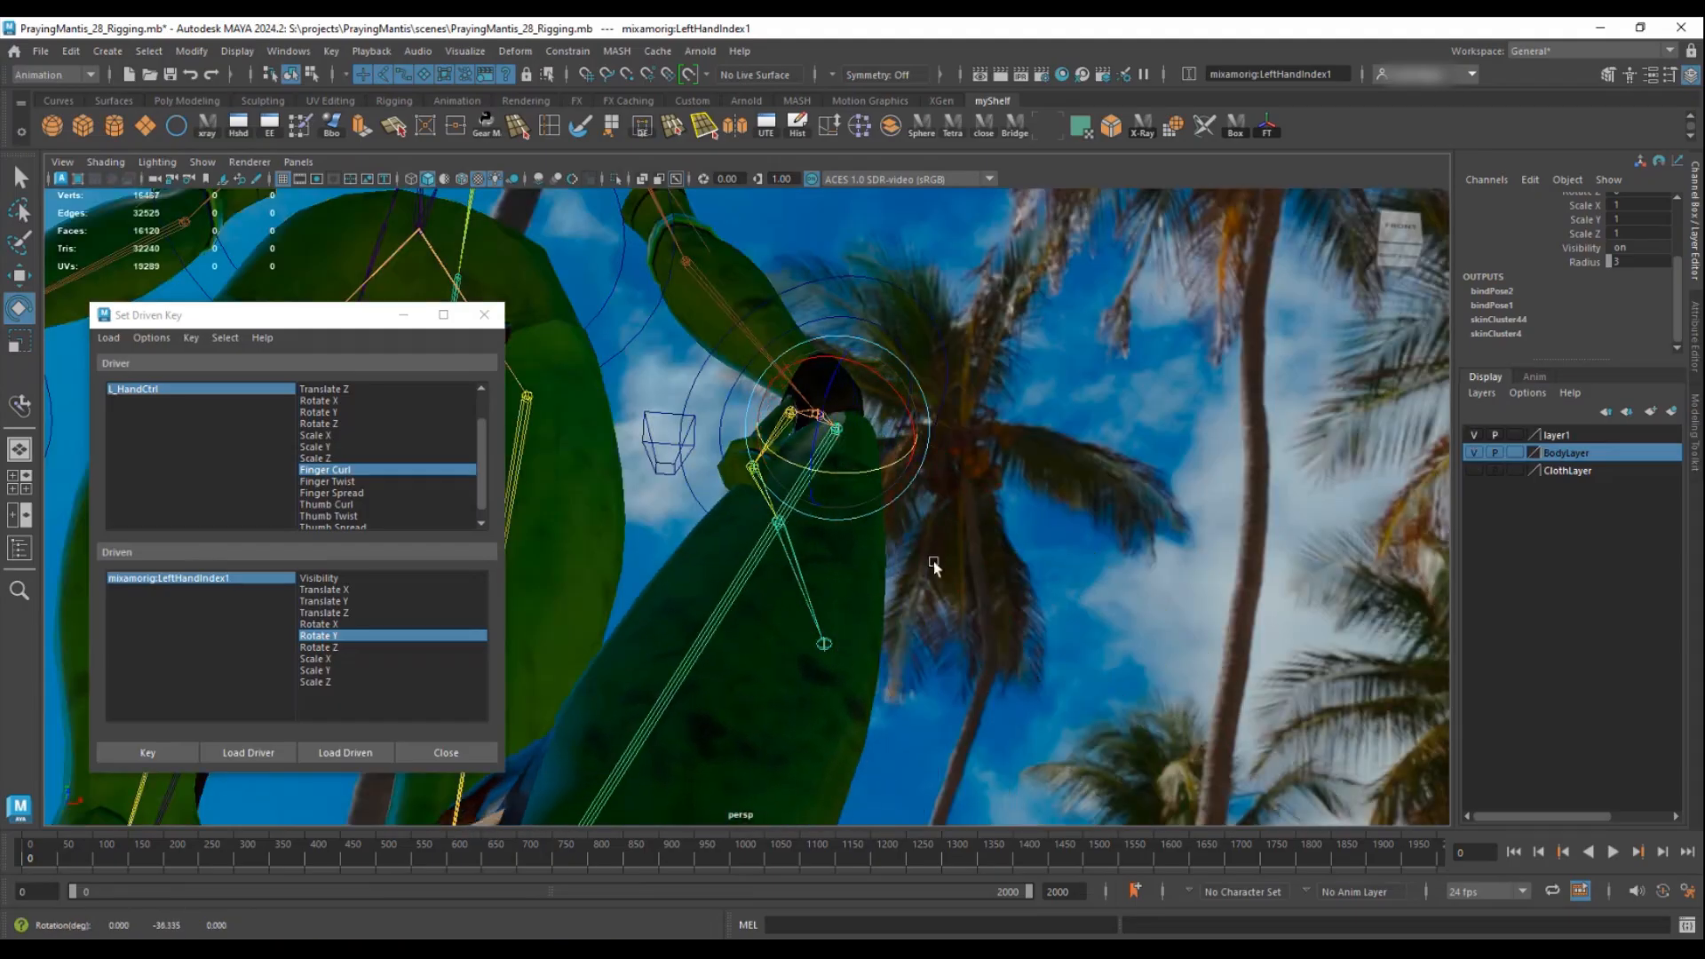
{"action": "scroll", "coordinate": [1580, 302], "scroll_direction": "up", "scroll_amount": 3}
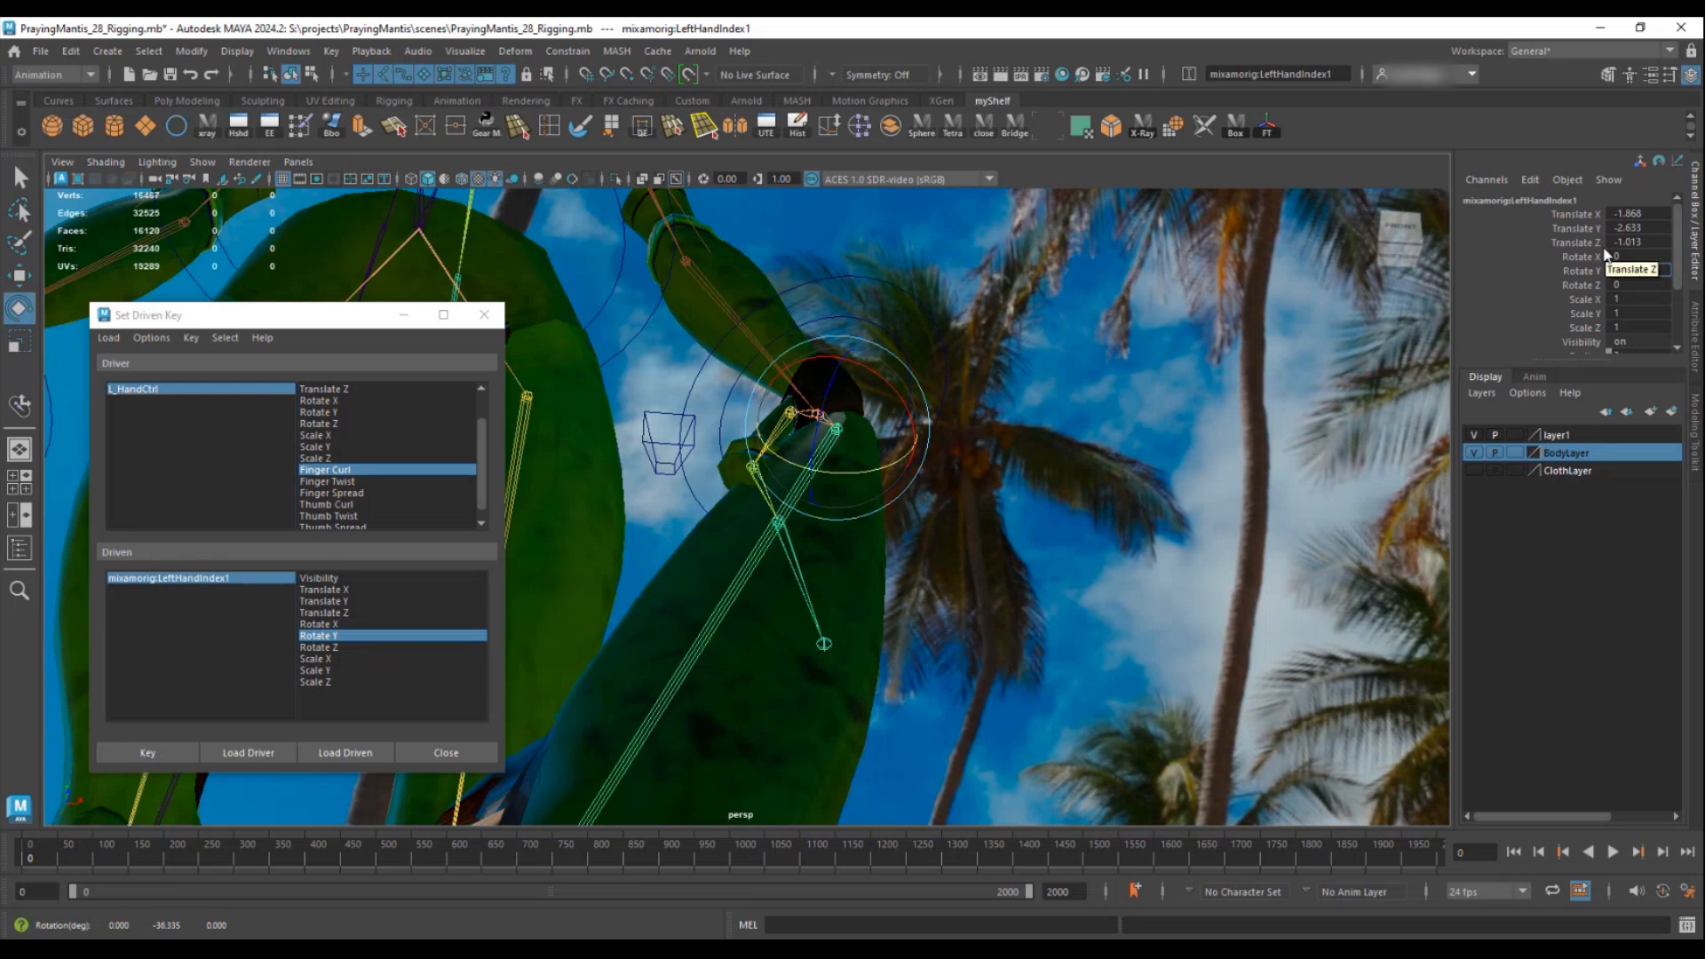
{"action": "left_click", "coordinate": [1635, 270]}
{"action": "type", "text": "-30"}
{"action": "key", "text": "Return"}
{"action": "left_click_drag", "start_coordinate": [1110, 378], "coordinate": [901, 302], "text": "alt"}
{"action": "left_click_drag", "start_coordinate": [882, 377], "coordinate": [995, 532], "text": "alt"}
{"action": "left_click", "coordinate": [177, 752]}
{"action": "left_click_drag", "start_coordinate": [1040, 231], "coordinate": [1059, 345], "text": "alt"}
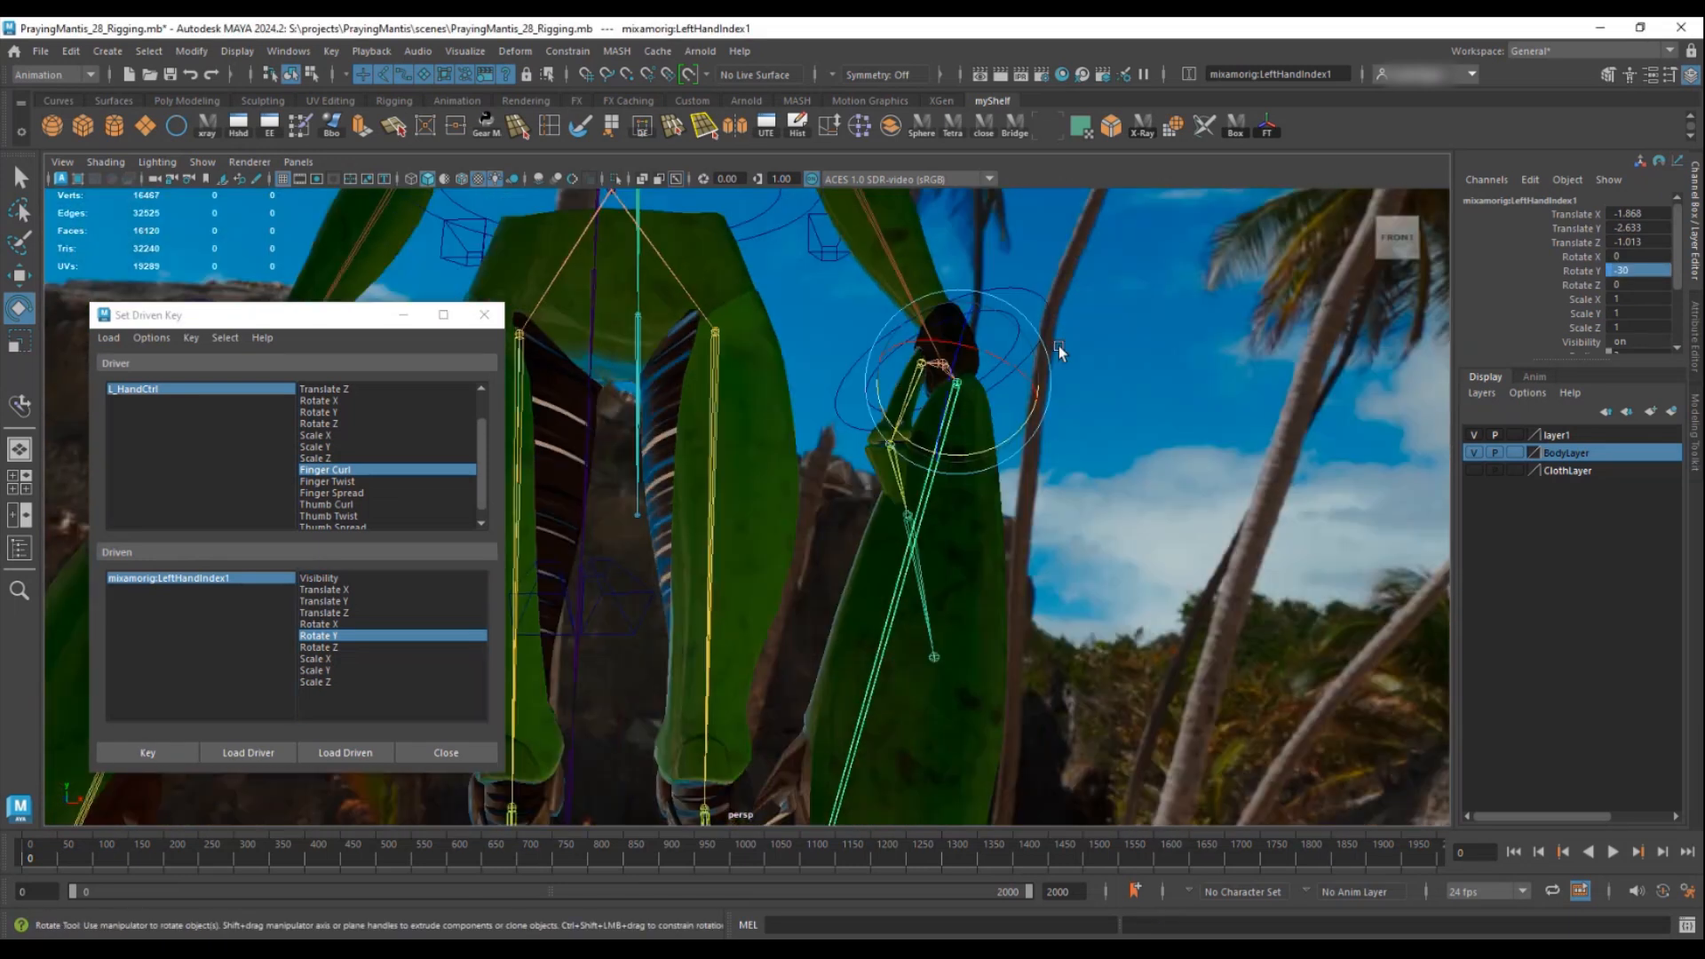
- Select L_HandCtrl and set its Finger Curl to -5
{"action": "key", "text": "q"}
{"action": "left_click", "coordinate": [1008, 340]}
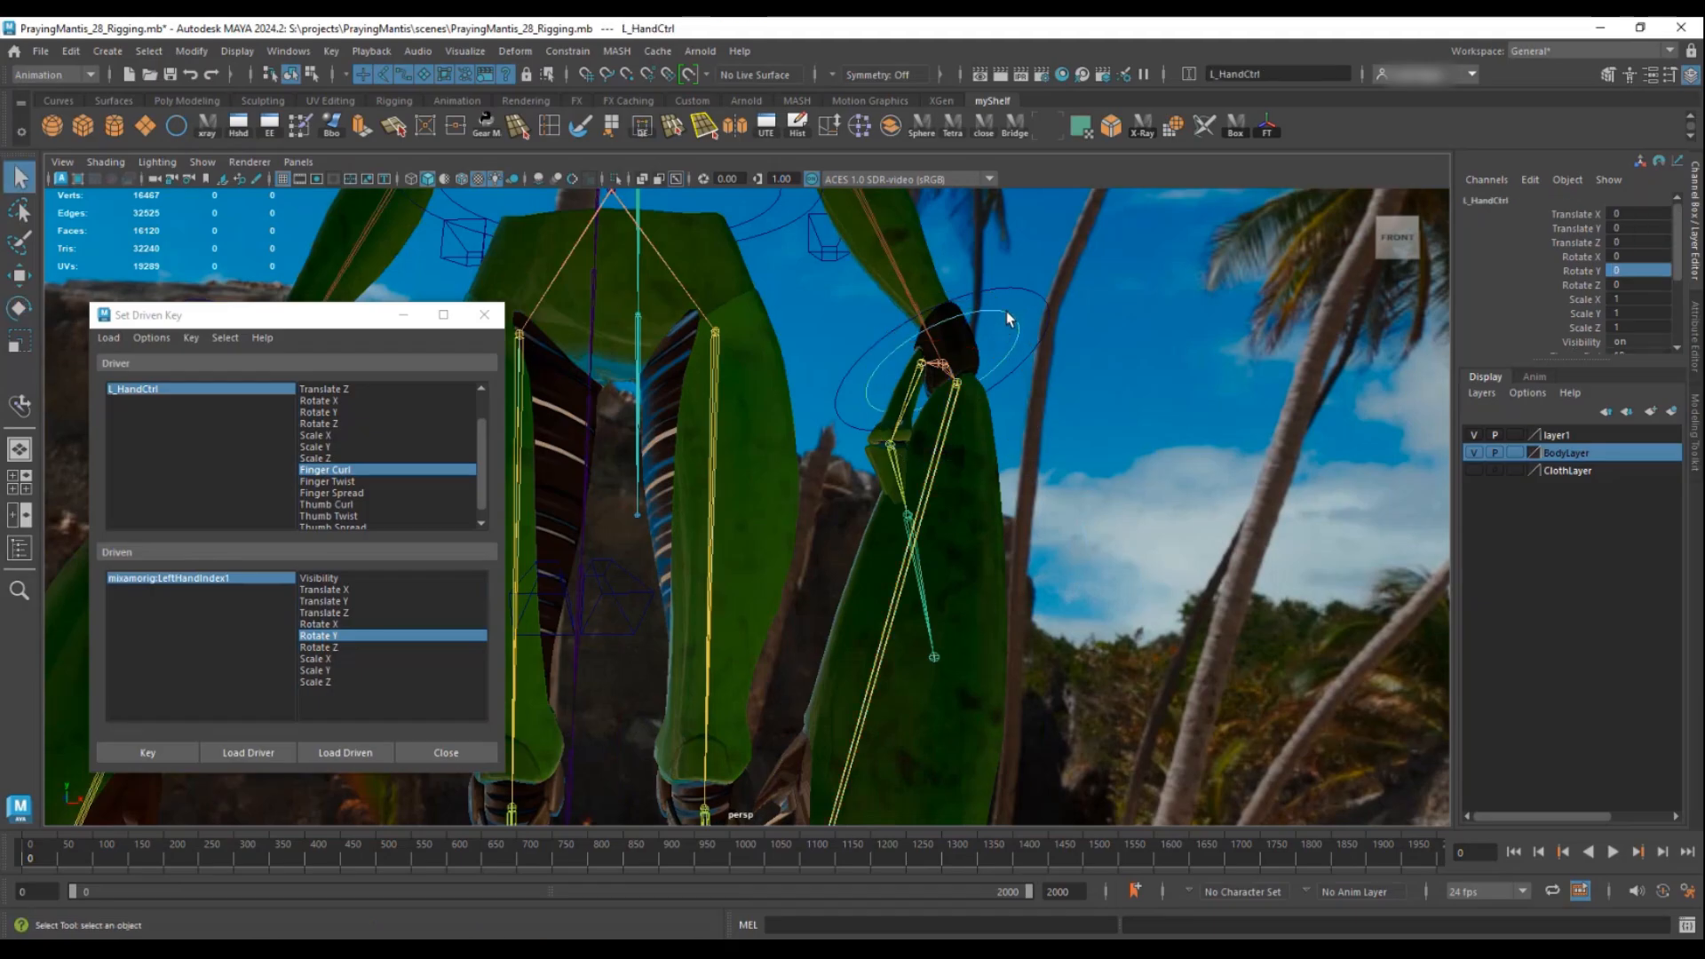
{"action": "scroll", "coordinate": [1544, 302], "scroll_direction": "down", "scroll_amount": 3}
{"action": "left_click", "coordinate": [1577, 237]}
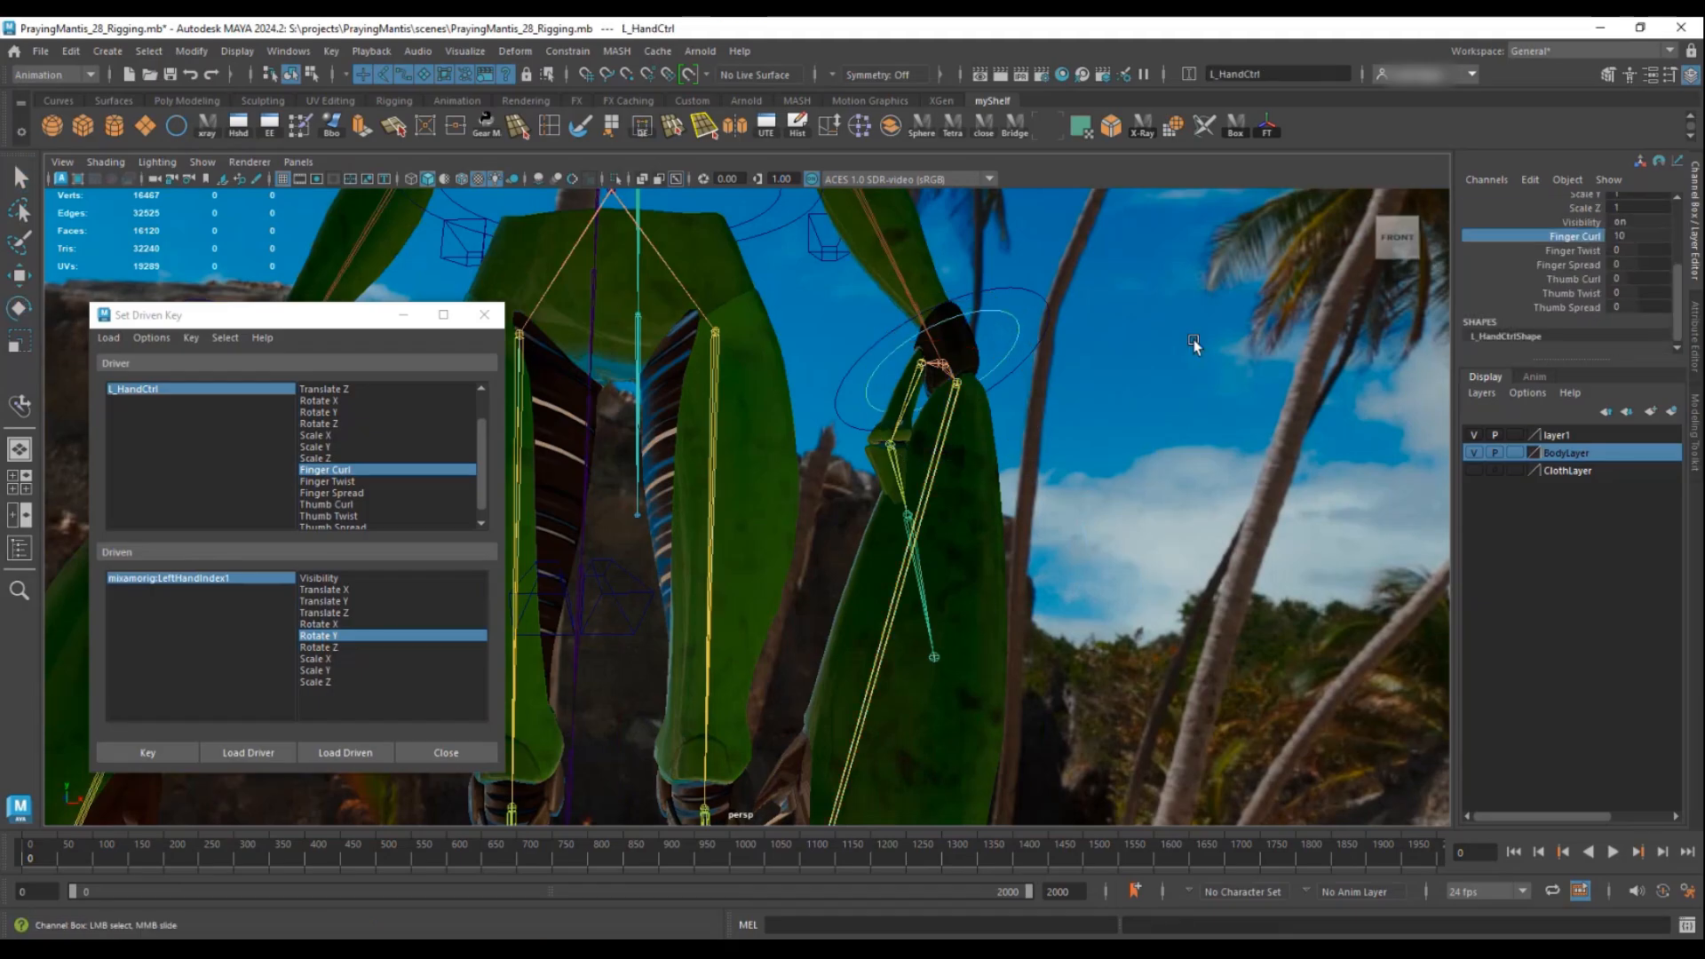
{"action": "middle_click_drag", "start_coordinate": [1186, 345], "coordinate": [1014, 353]}
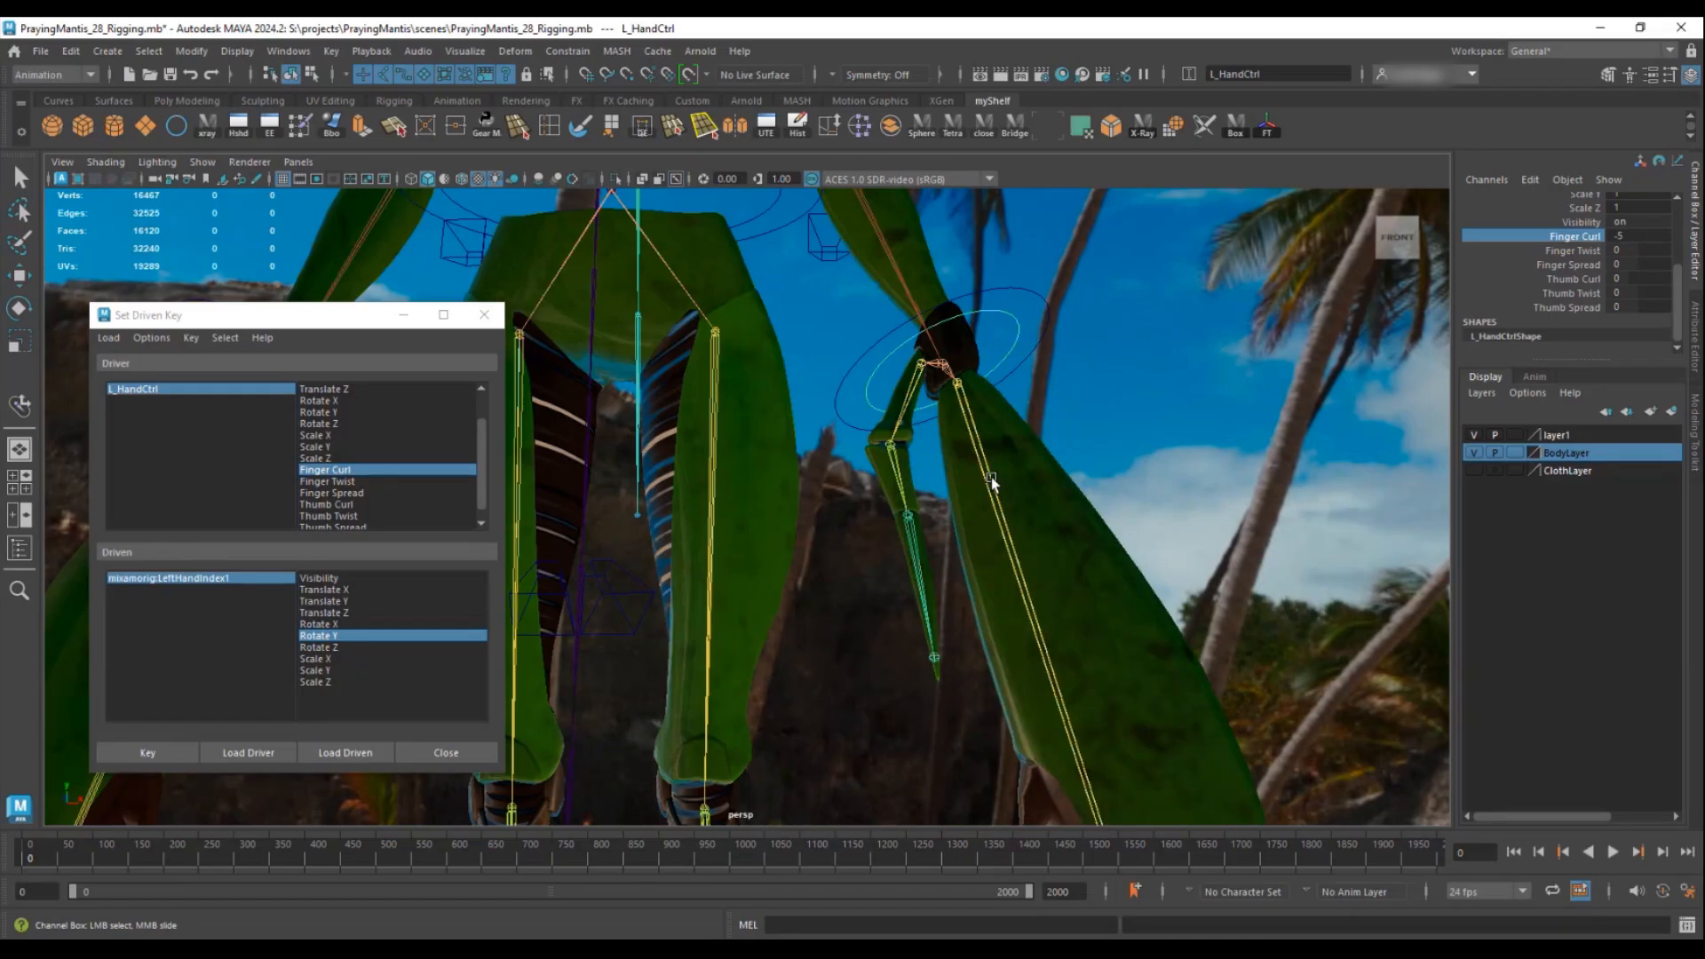
- Set the LeftHandIndex1 joint's Rotate Y to 20 and set a driven key for Finger Curl -5
{"action": "key", "text": "q"}
{"action": "left_click", "coordinate": [970, 513]}
{"action": "key", "text": "e"}
{"action": "left_click_drag", "start_coordinate": [940, 455], "coordinate": [968, 449]}
{"action": "scroll", "coordinate": [1599, 266], "scroll_direction": "up", "scroll_amount": 3}
{"action": "double_click", "coordinate": [1626, 256]}
{"action": "type", "text": "20"}
{"action": "key", "text": "Return"}
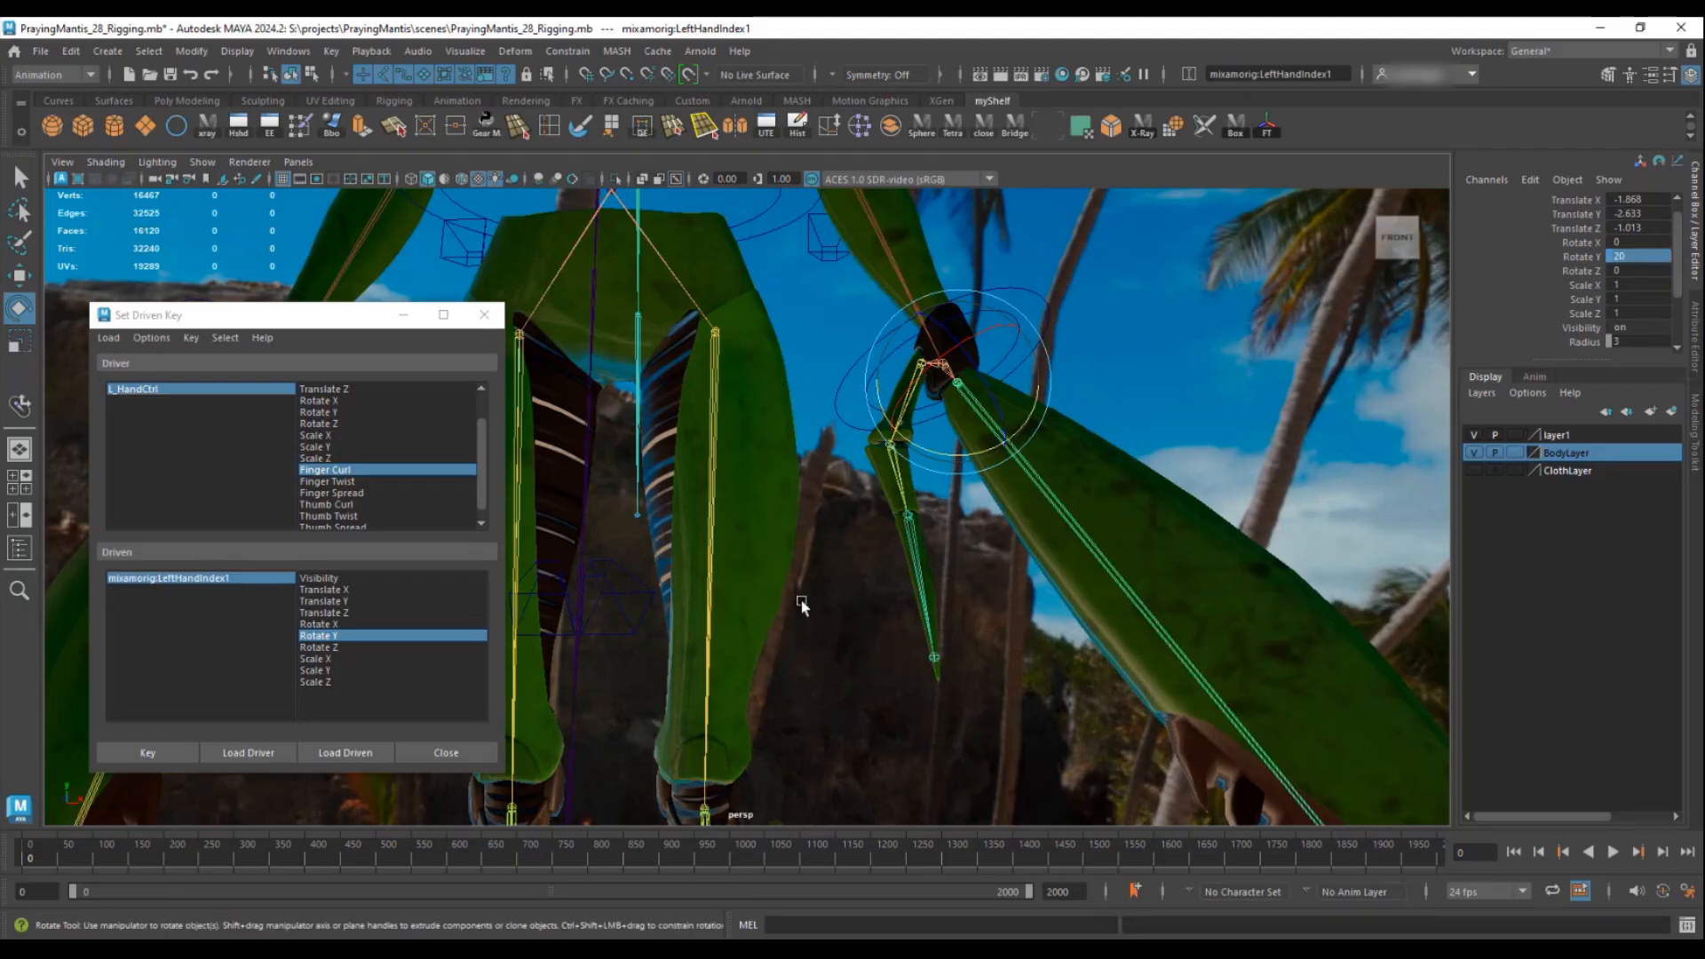
{"action": "left_click", "coordinate": [146, 755]}
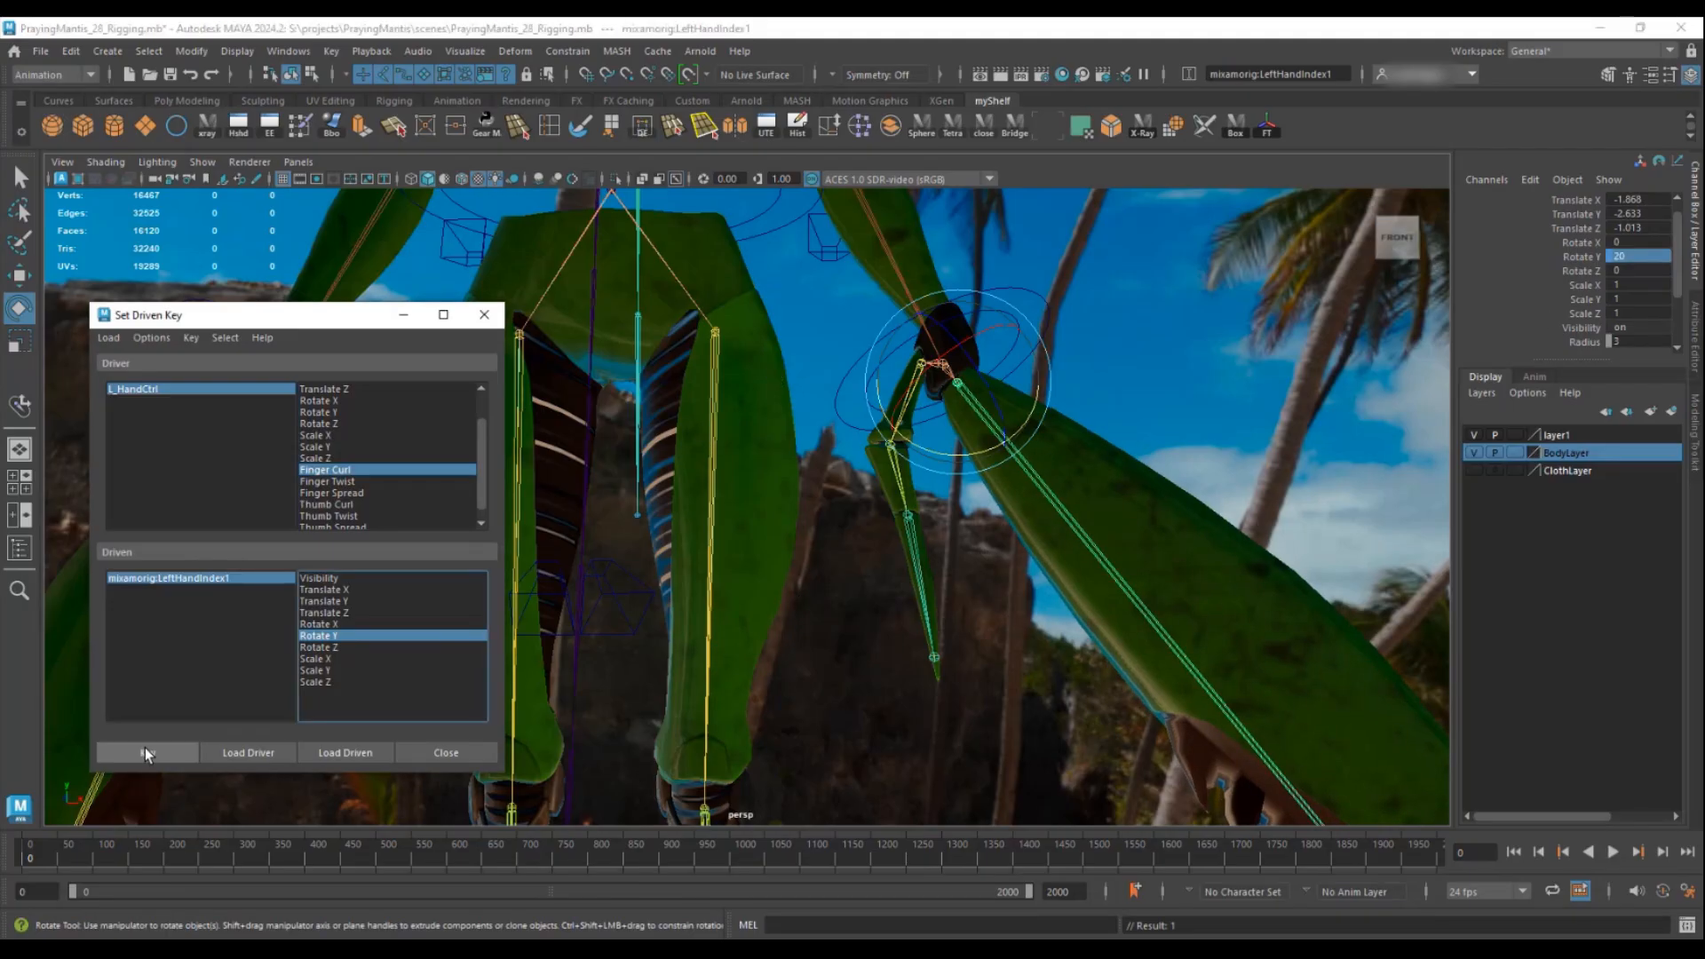
- Scrub Finger Curl on L_HandCtrl to test the driven curl, and reset it to 0
{"action": "key", "text": "q"}
{"action": "left_click", "coordinate": [991, 321]}
{"action": "scroll", "coordinate": [1607, 266], "scroll_direction": "down", "scroll_amount": 2}
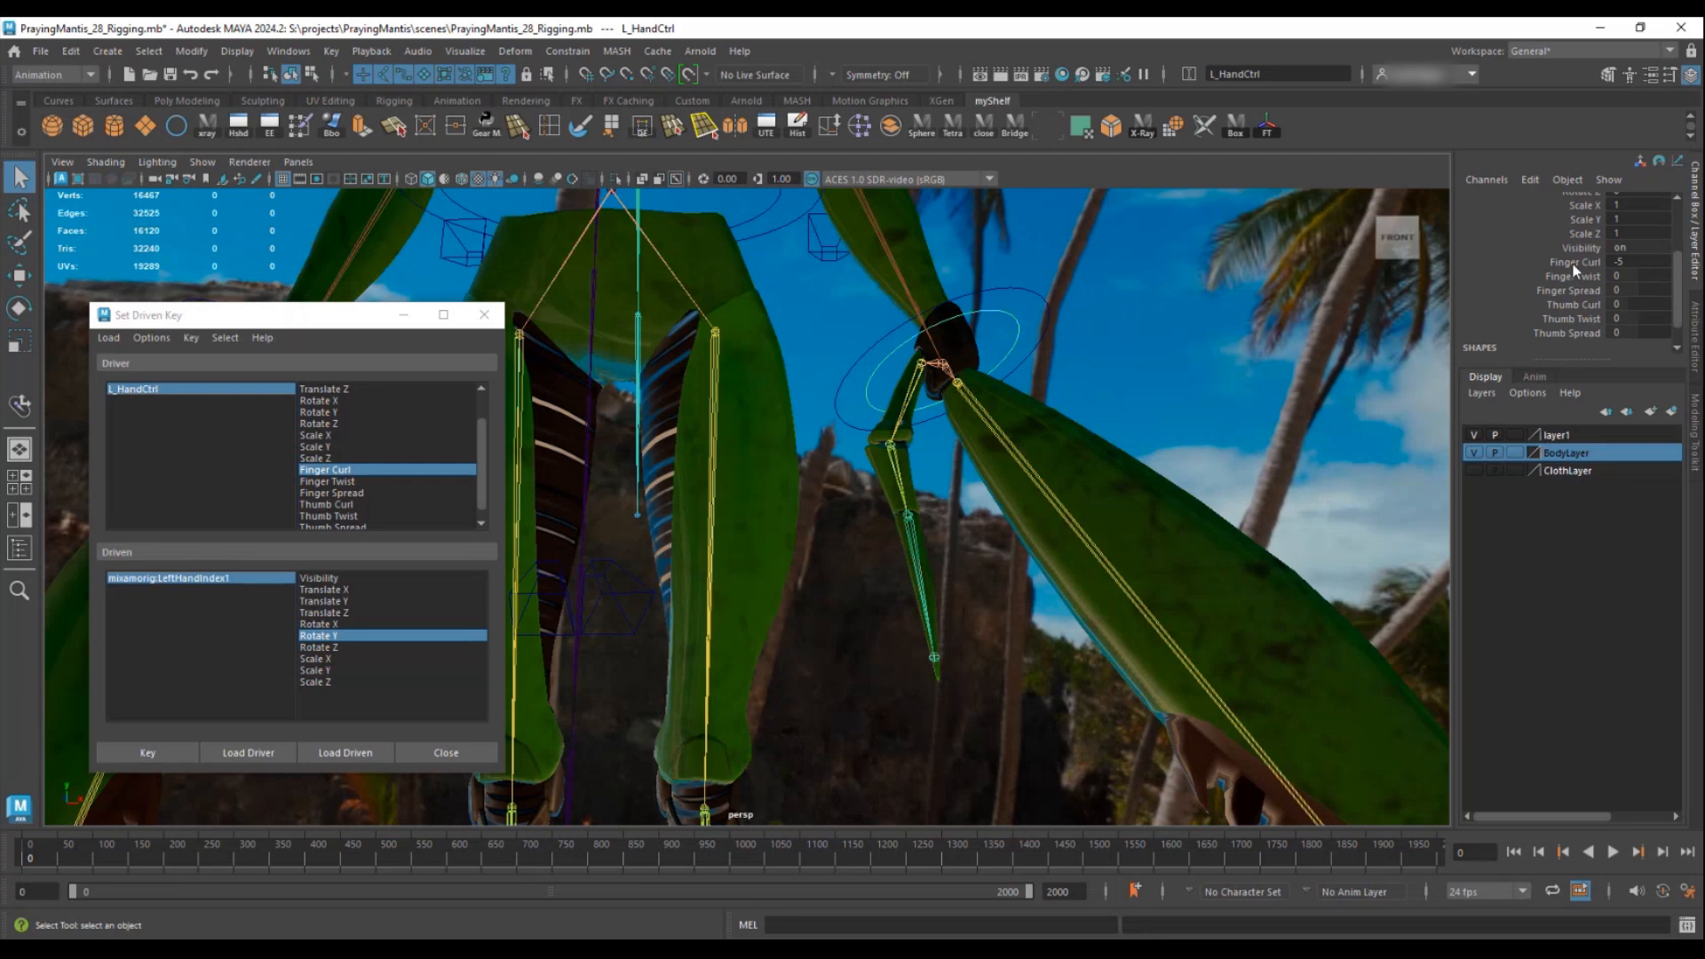
{"action": "left_click", "coordinate": [1574, 264]}
{"action": "middle_click_drag", "start_coordinate": [1167, 331], "coordinate": [1130, 305]}
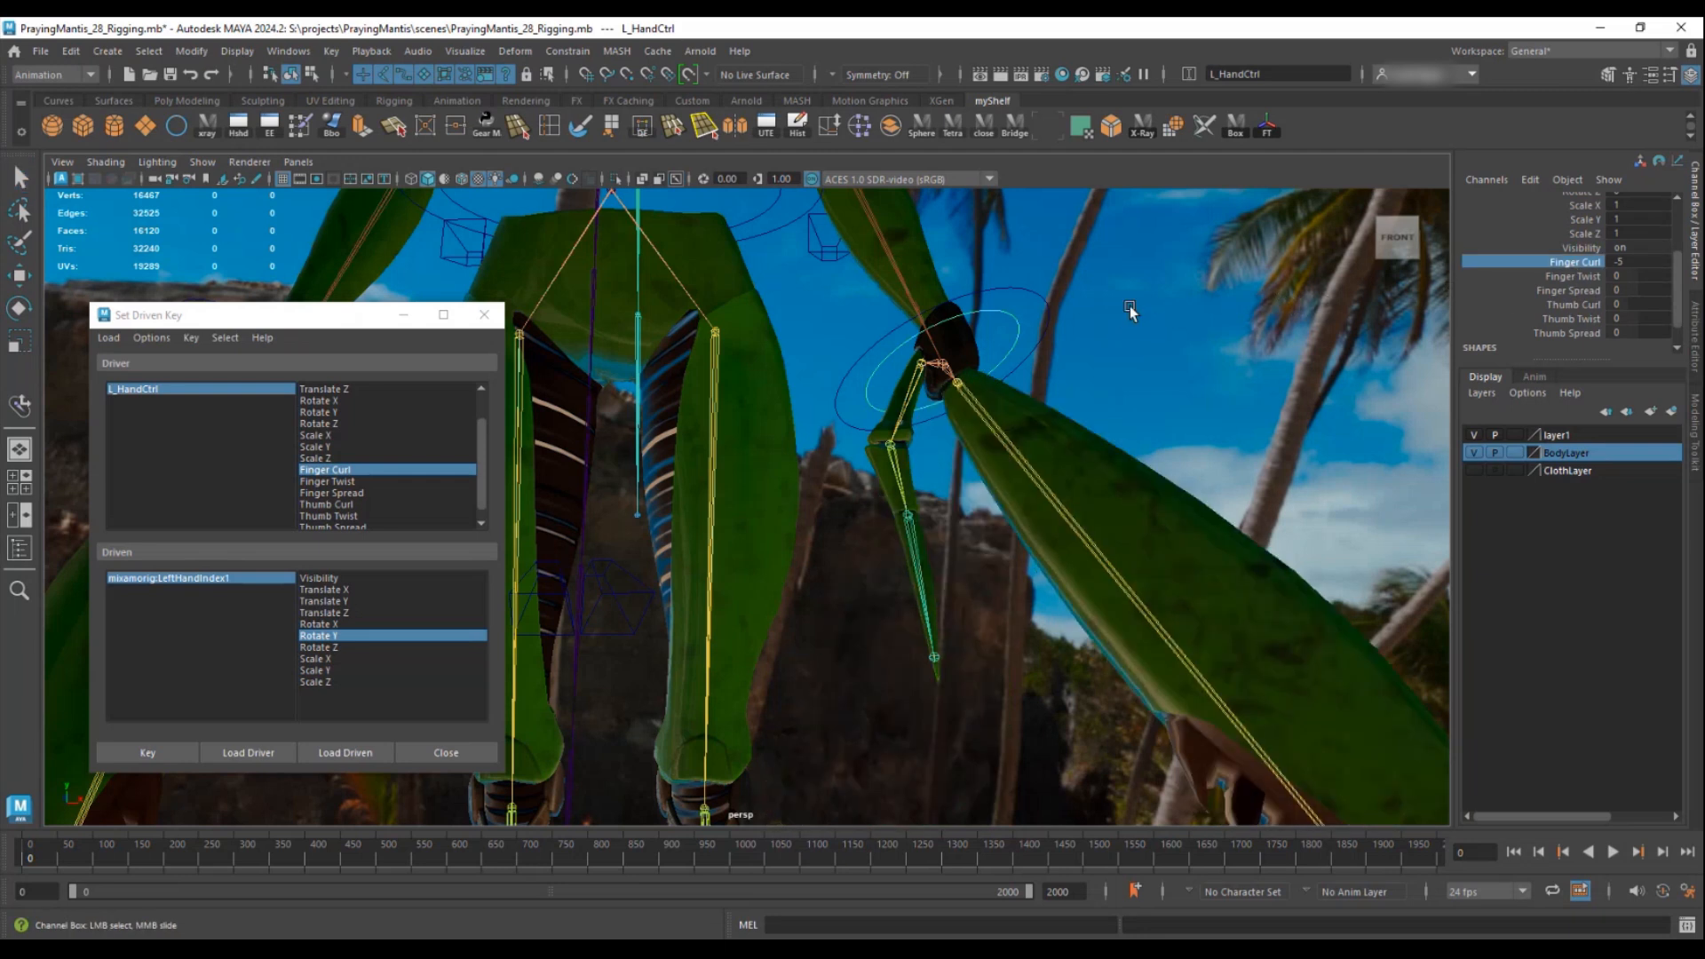
{"action": "left_click", "coordinate": [1636, 261]}
{"action": "type", "text": "0"}
{"action": "key", "text": "Return"}
- Choose Finger Twist as the driver attribute and hide BodyLayer and layer1
{"action": "key", "text": "space"}
{"action": "left_click", "coordinate": [1032, 466]}
{"action": "left_click_drag", "start_coordinate": [1031, 464], "coordinate": [1056, 477], "text": "alt"}
{"action": "left_click", "coordinate": [326, 482]}
{"action": "left_click", "coordinate": [1474, 453]}
{"action": "left_click_drag", "start_coordinate": [1225, 461], "coordinate": [1195, 480], "text": "alt"}
{"action": "right_click_drag", "start_coordinate": [1195, 480], "coordinate": [1244, 476], "text": "alt"}
{"action": "left_click", "coordinate": [1475, 435]}
{"action": "left_click_drag", "start_coordinate": [1133, 444], "coordinate": [1101, 454], "text": "alt"}
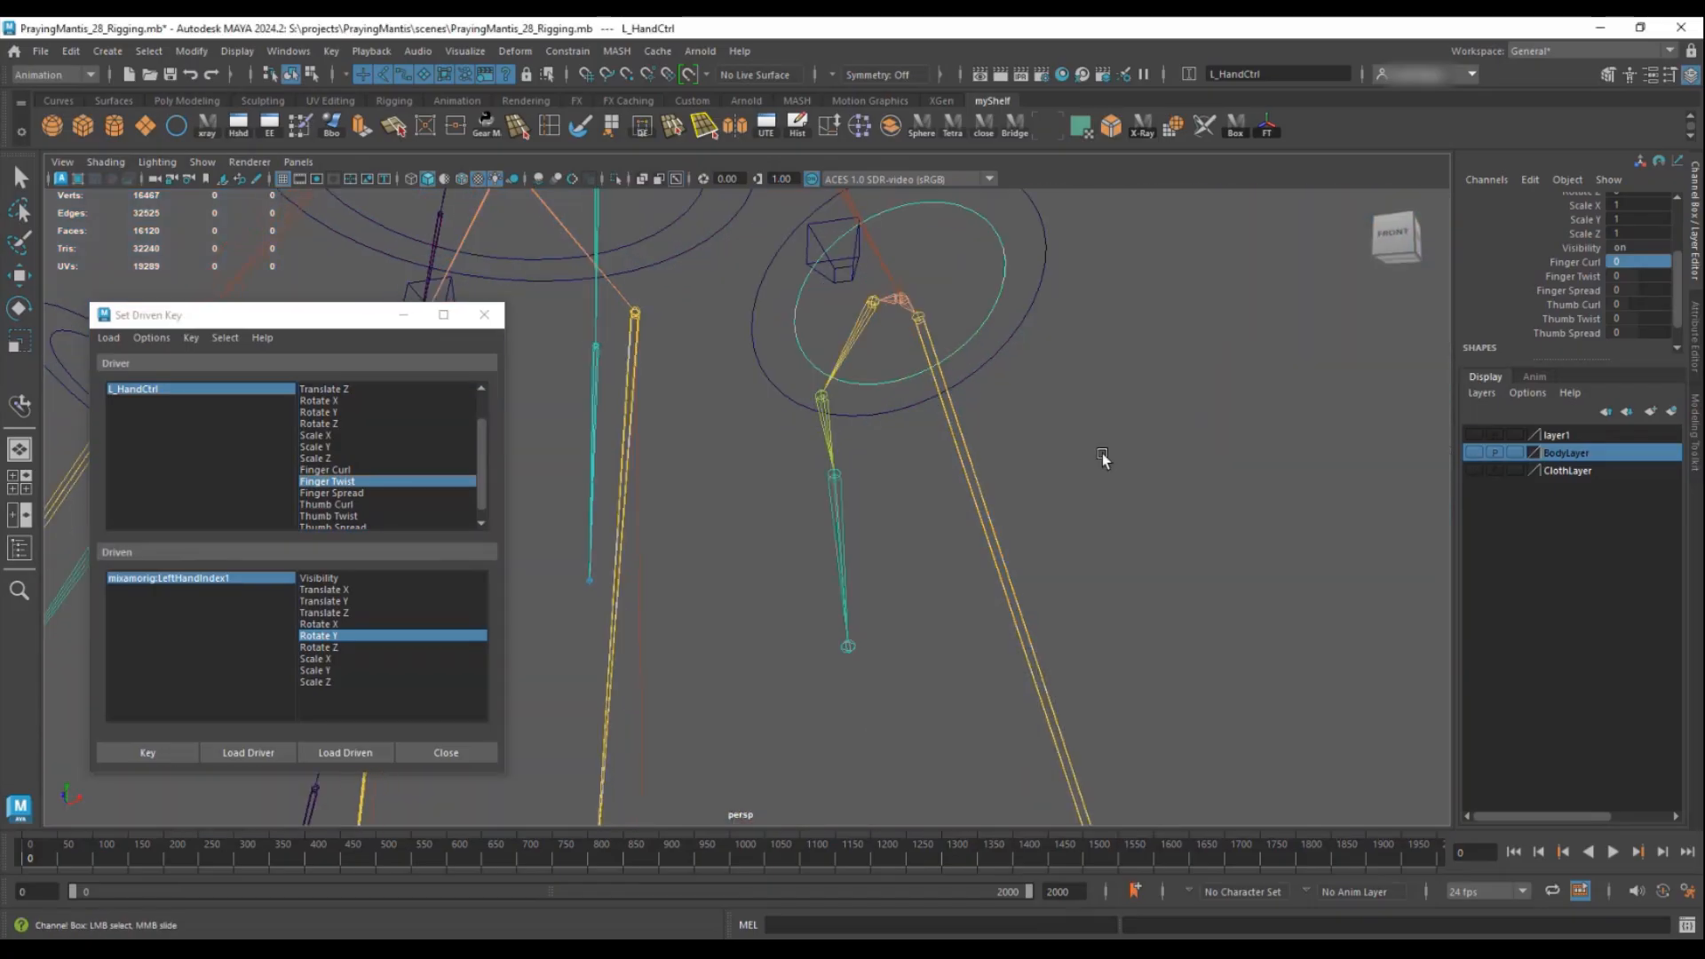
- Try rotating the LeftHandIndex1 joint about its X axis to test which axis twists the finger
{"action": "left_click", "coordinate": [879, 306]}
{"action": "key", "text": "e"}
{"action": "left_click_drag", "start_coordinate": [885, 279], "coordinate": [972, 390]}
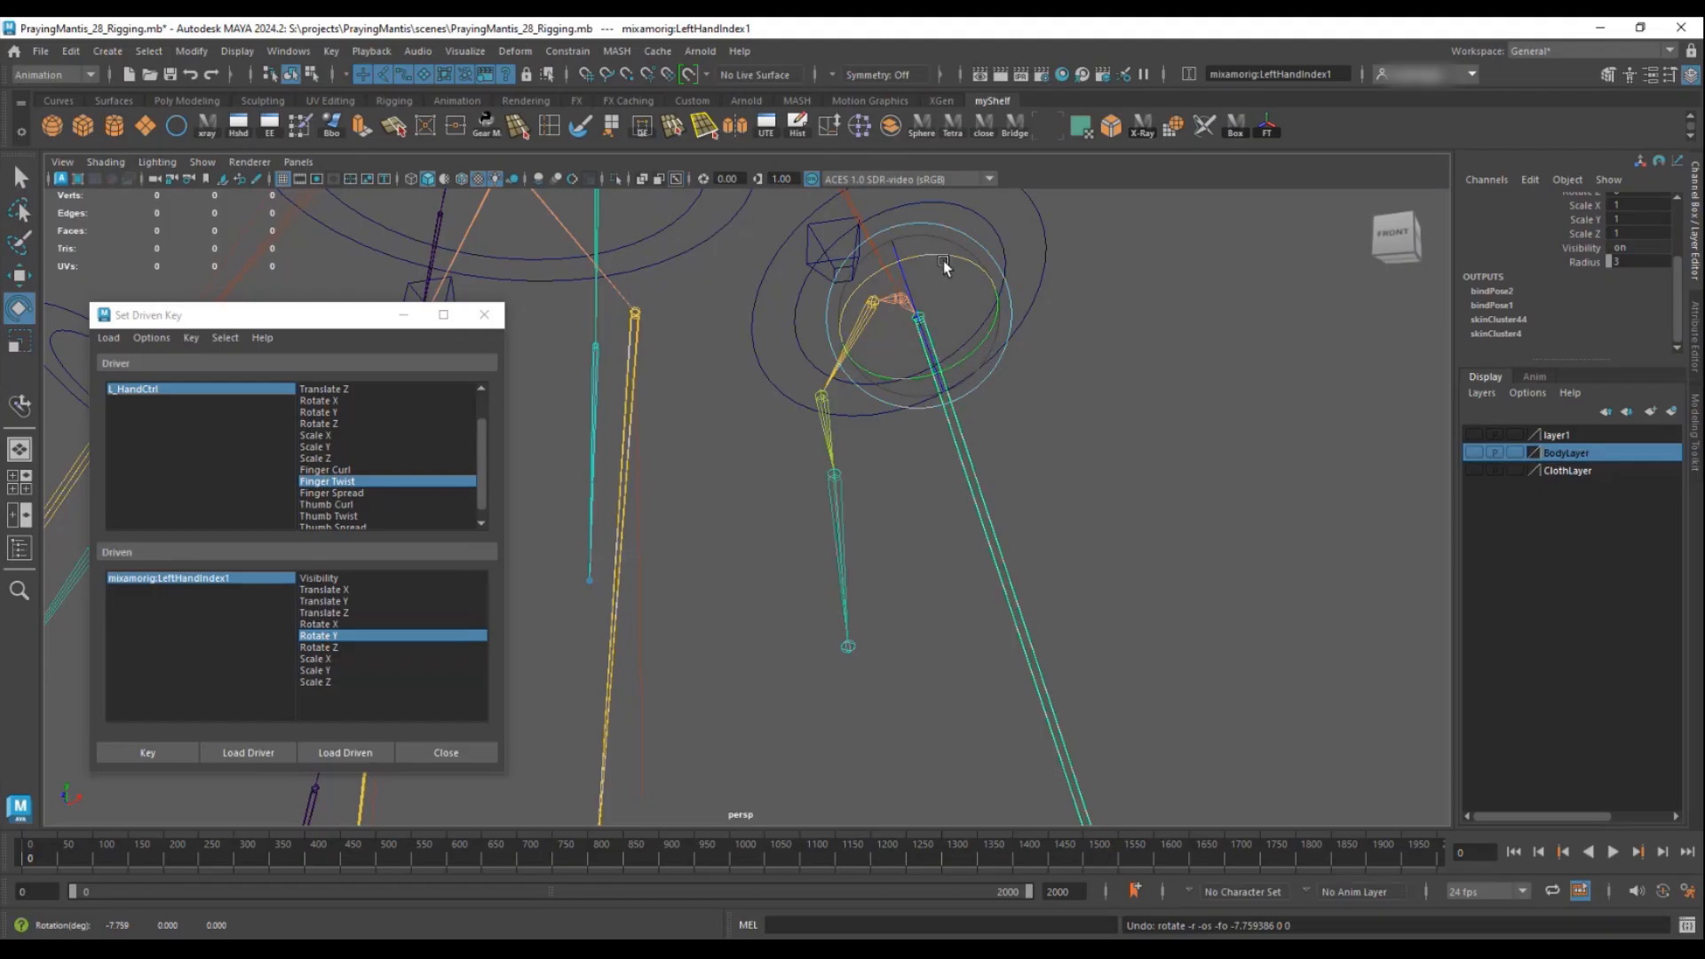
- Choose Rotate X as the driven attribute and key it against Finger Twist at 0
{"action": "left_click", "coordinate": [321, 625]}
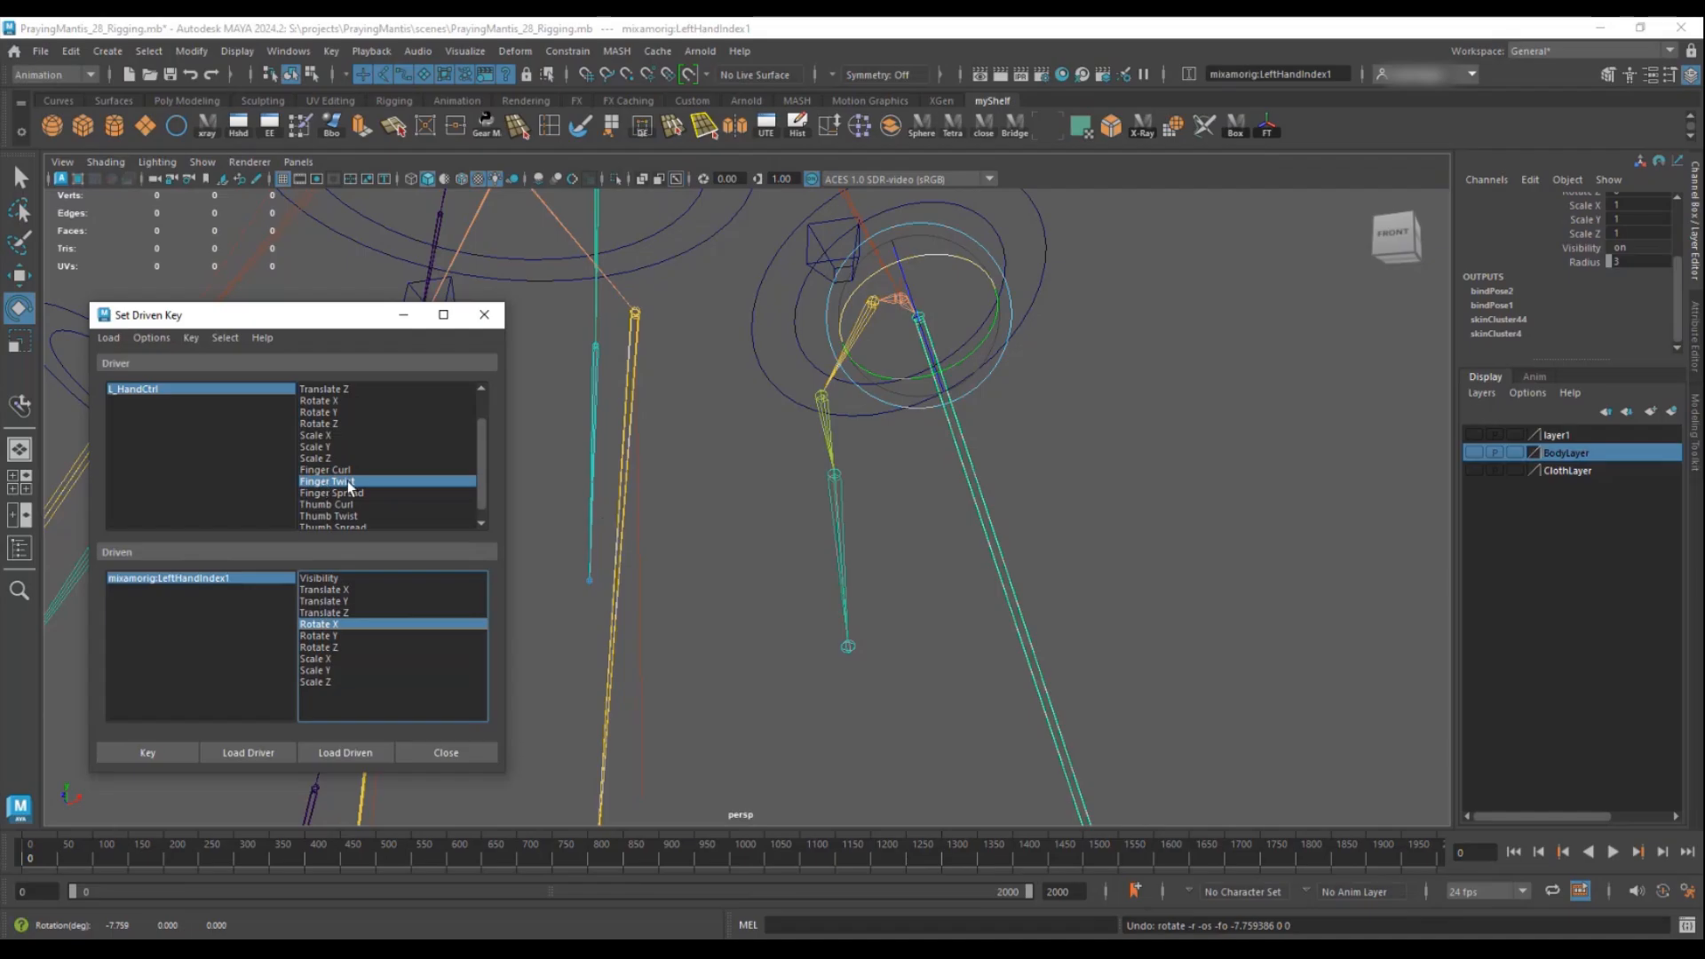
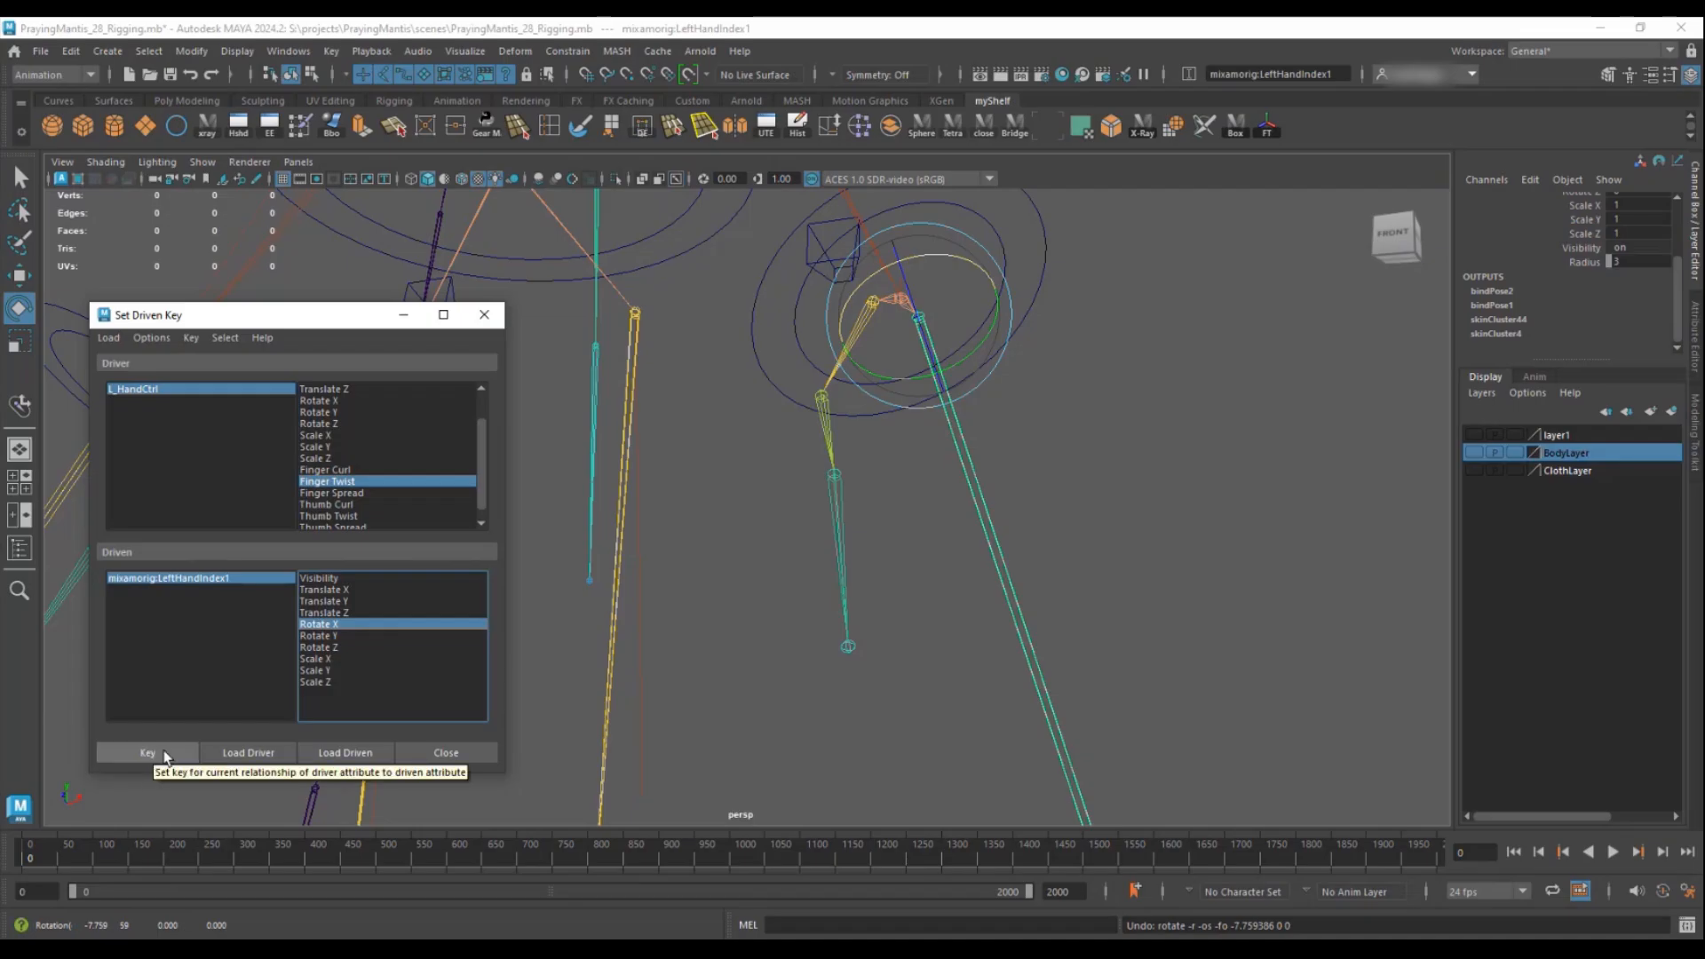
{"action": "left_click", "coordinate": [162, 751]}
{"action": "right_click_drag", "start_coordinate": [911, 529], "coordinate": [874, 472], "text": "alt"}
{"action": "middle_click_drag", "start_coordinate": [874, 471], "coordinate": [872, 579], "text": "alt"}
{"action": "scroll", "coordinate": [1649, 271], "scroll_direction": "up", "scroll_amount": 2}
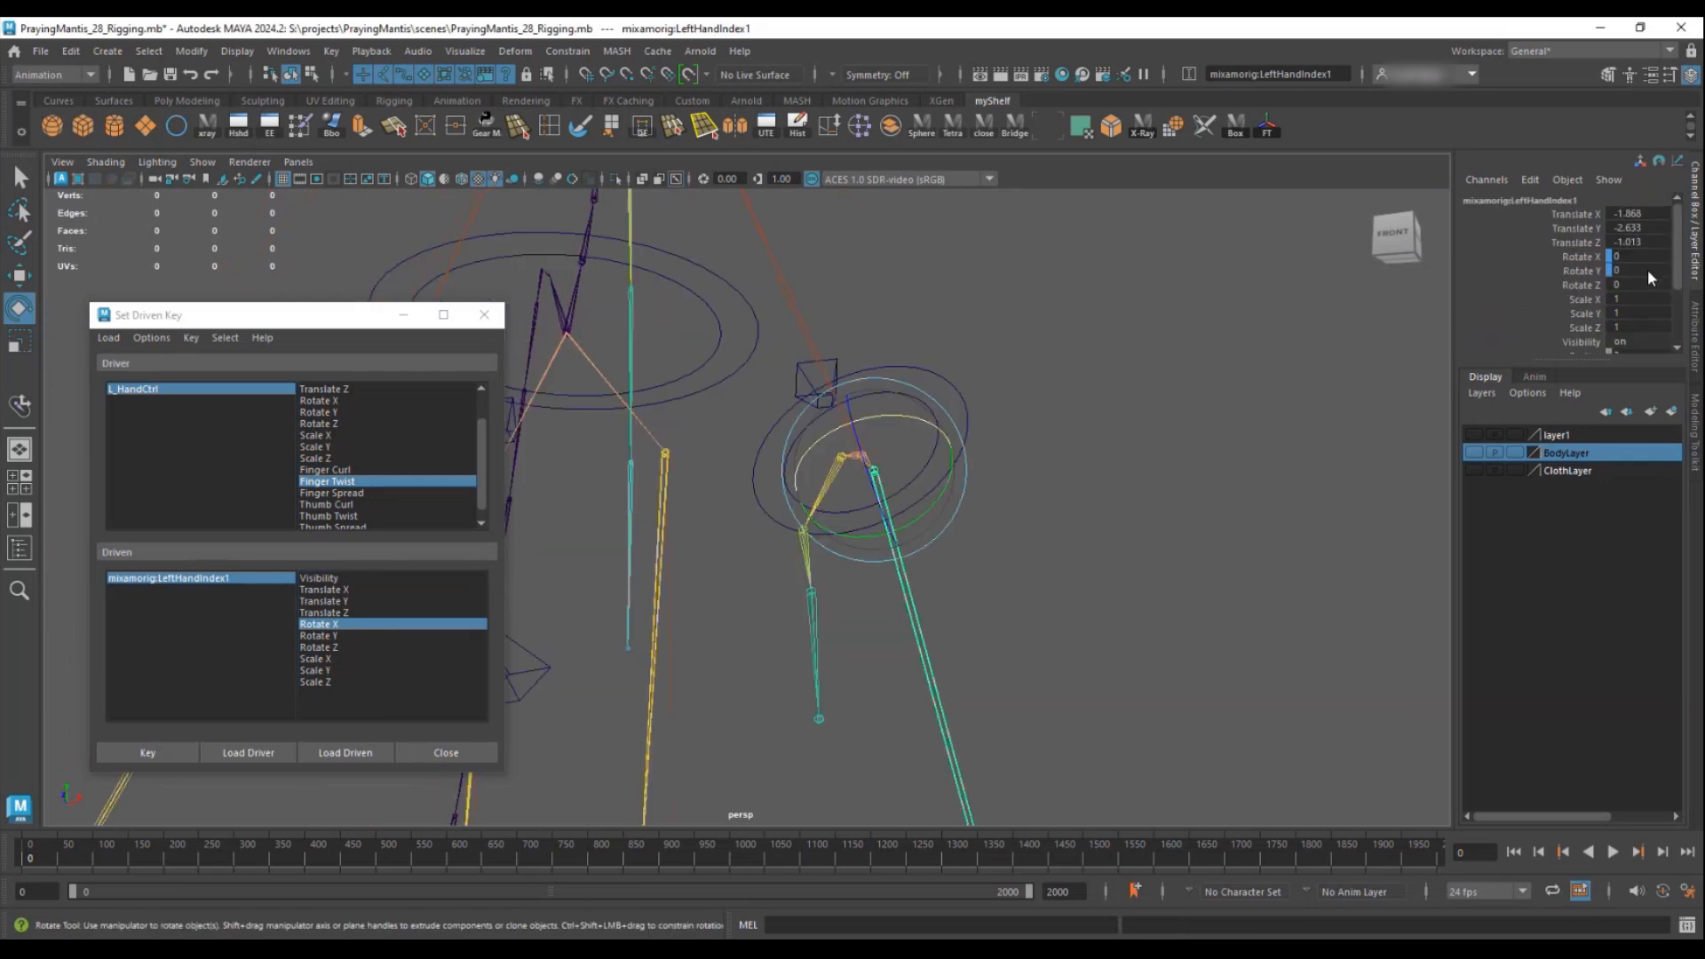
- Set Finger Twist on L_HandCtrl to 10, select the LeftHandIndex1 joint and show BodyLayer and layer1
{"action": "middle_click_drag", "start_coordinate": [1107, 497], "coordinate": [1148, 418], "text": "alt"}
{"action": "left_click", "coordinate": [138, 397]}
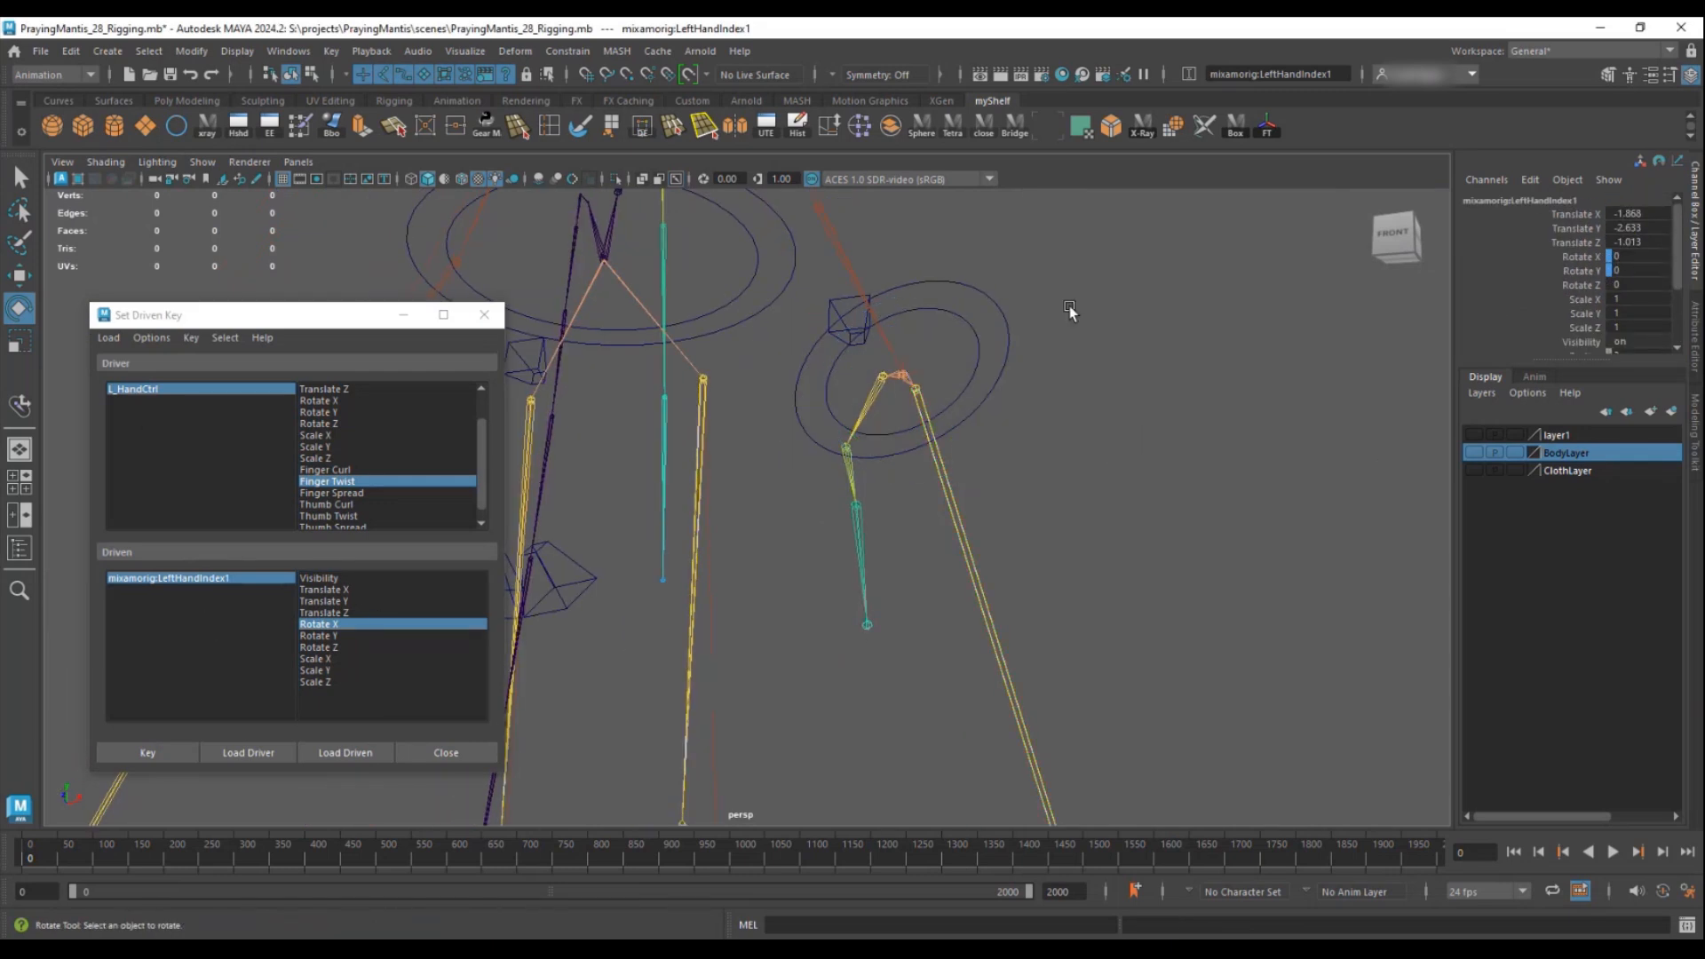
{"action": "scroll", "coordinate": [1554, 285], "scroll_direction": "down", "scroll_amount": 3}
{"action": "left_click", "coordinate": [1585, 252]}
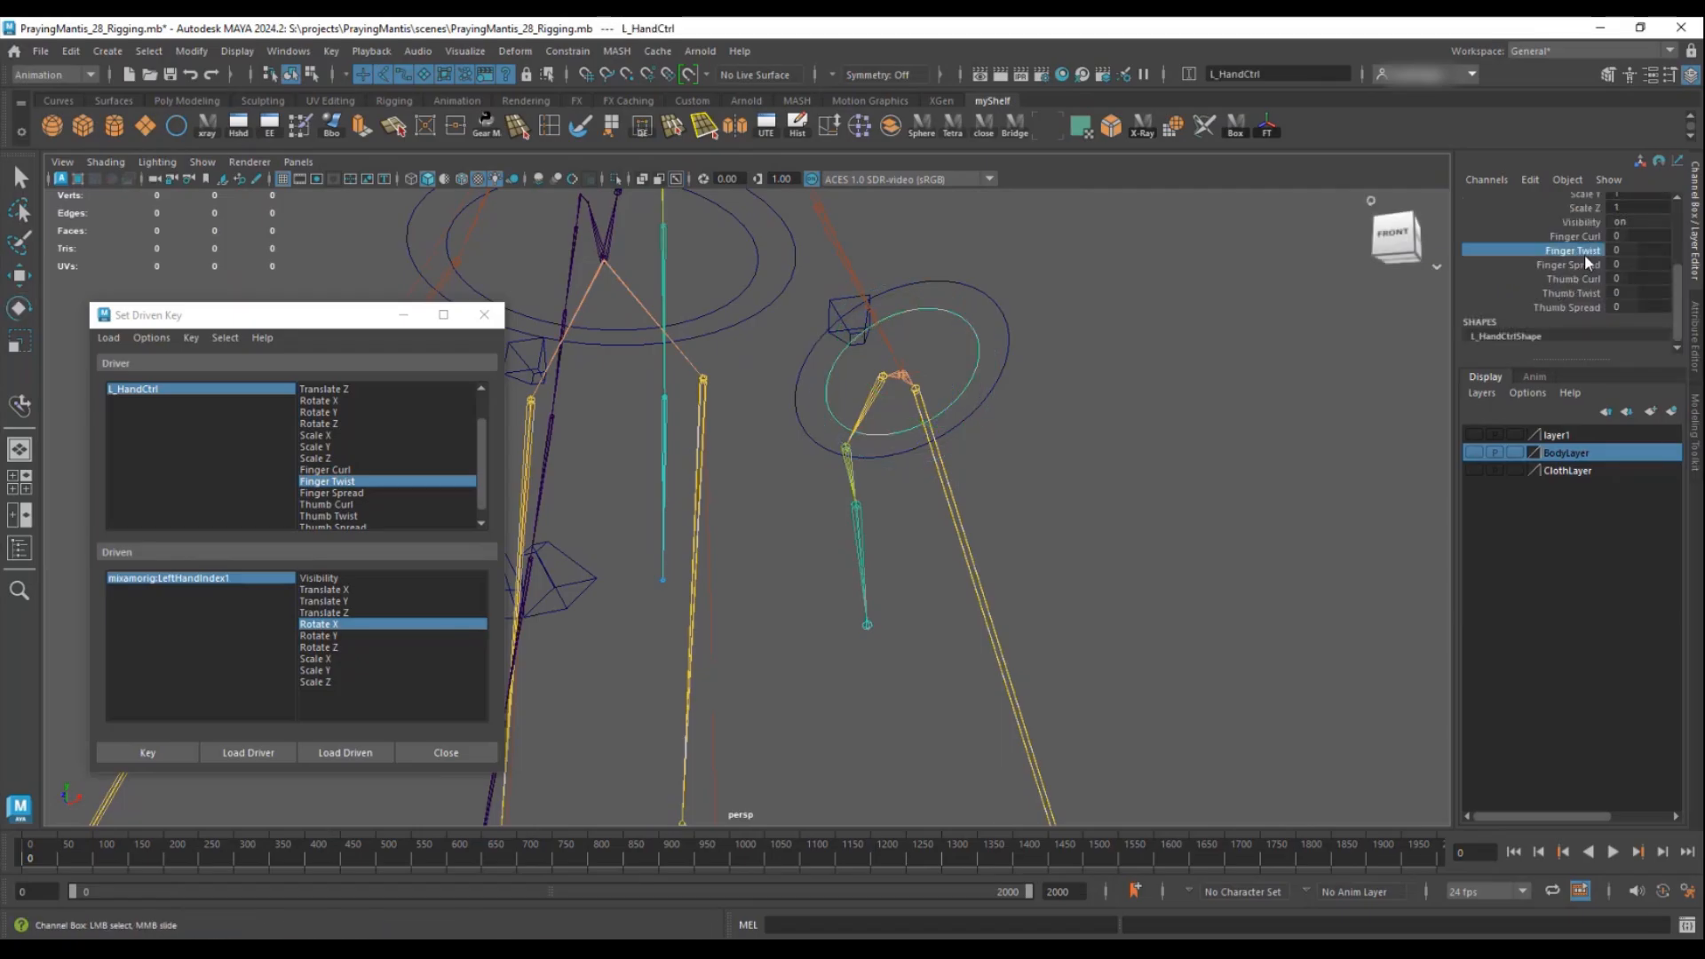
{"action": "middle_click_drag", "start_coordinate": [1248, 325], "coordinate": [1317, 324]}
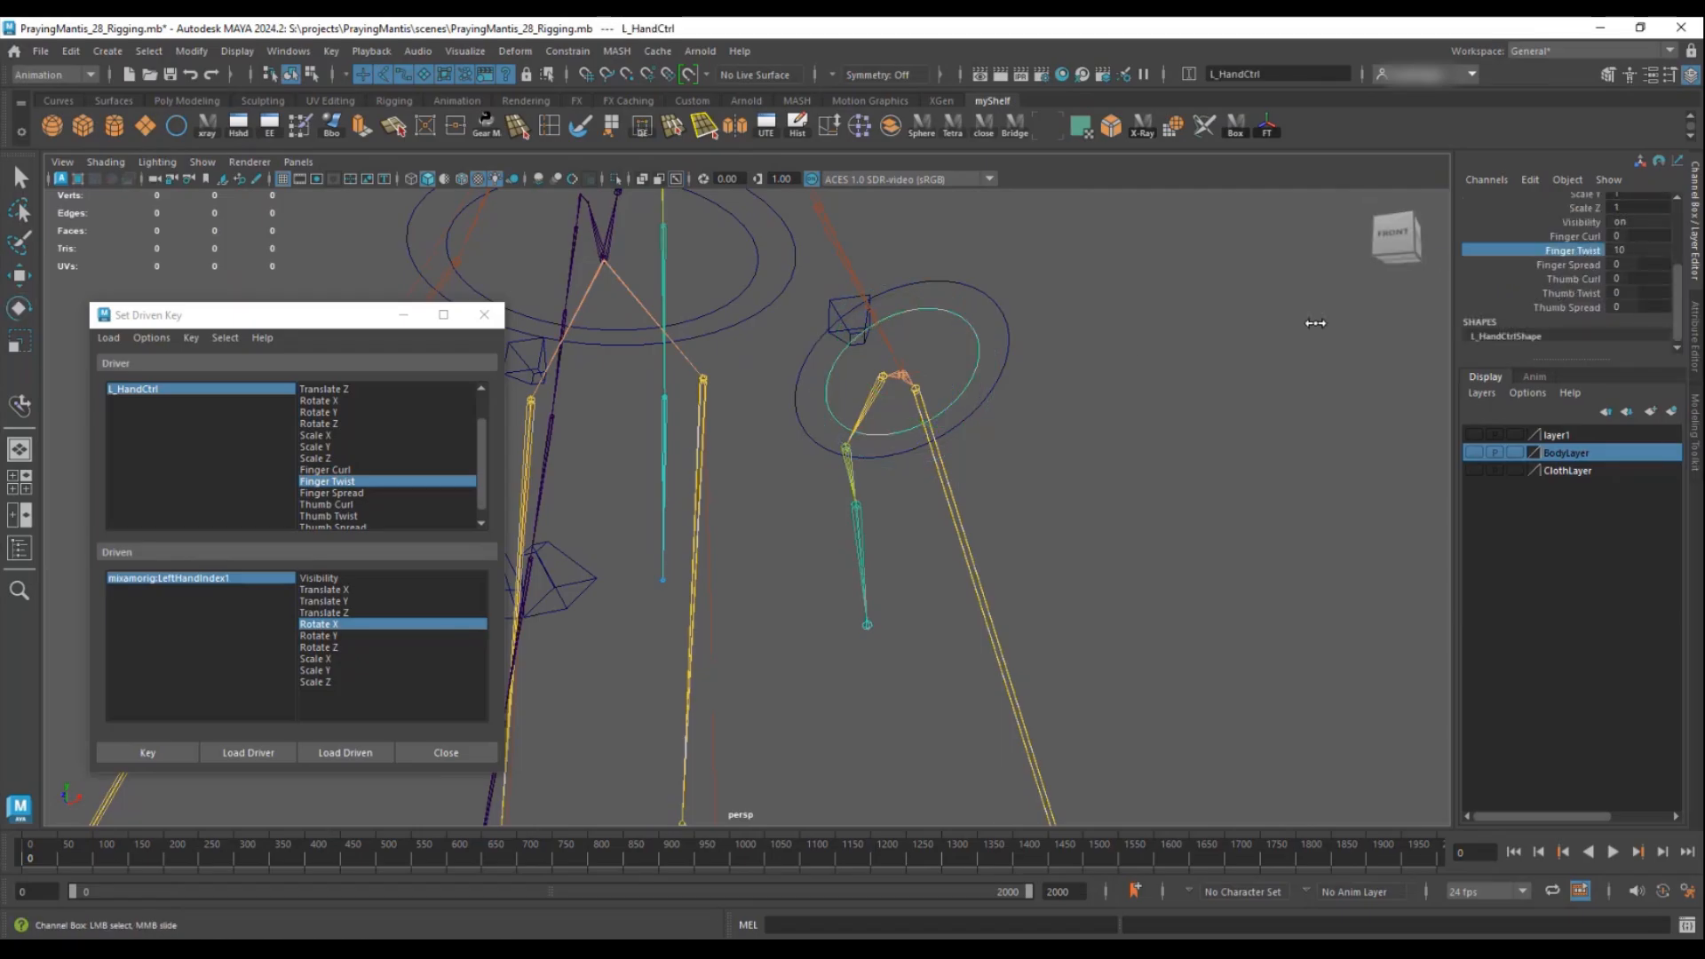
{"action": "left_click", "coordinate": [945, 477]}
{"action": "key", "text": "e"}
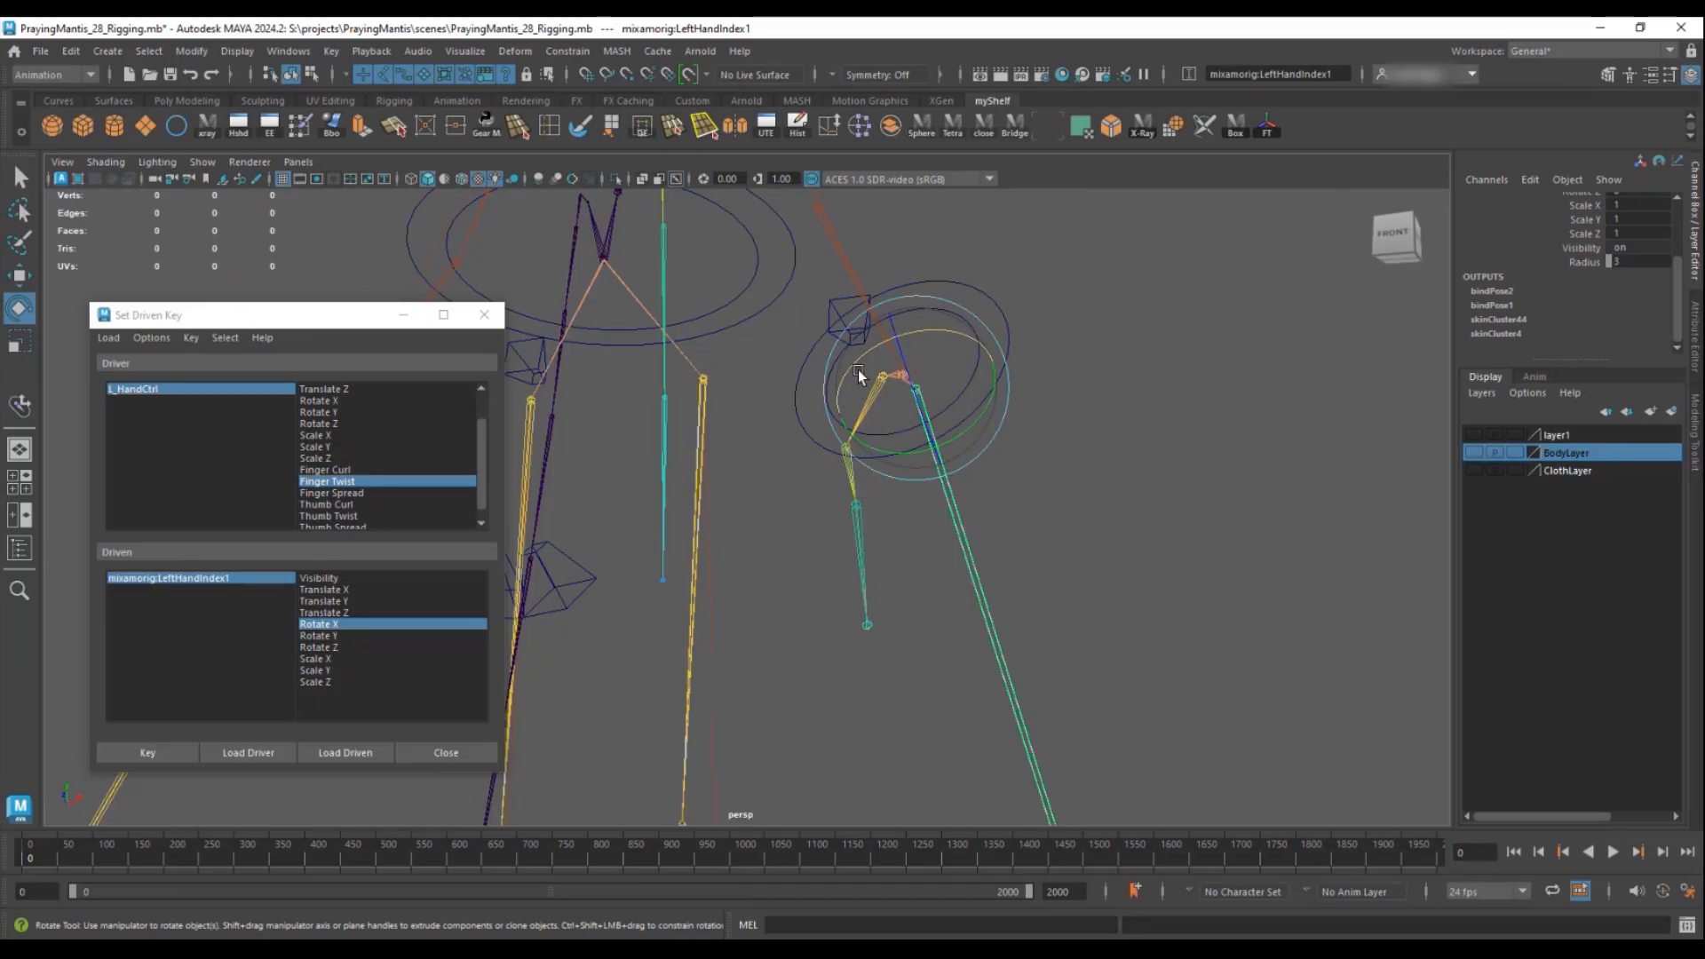
{"action": "left_click", "coordinate": [1474, 453]}
{"action": "left_click", "coordinate": [1474, 435]}
- Set the LeftHandIndex1 joint's Rotate X to -30 and set a driven key for Finger Twist 10
{"action": "left_click_drag", "start_coordinate": [857, 366], "coordinate": [902, 347]}
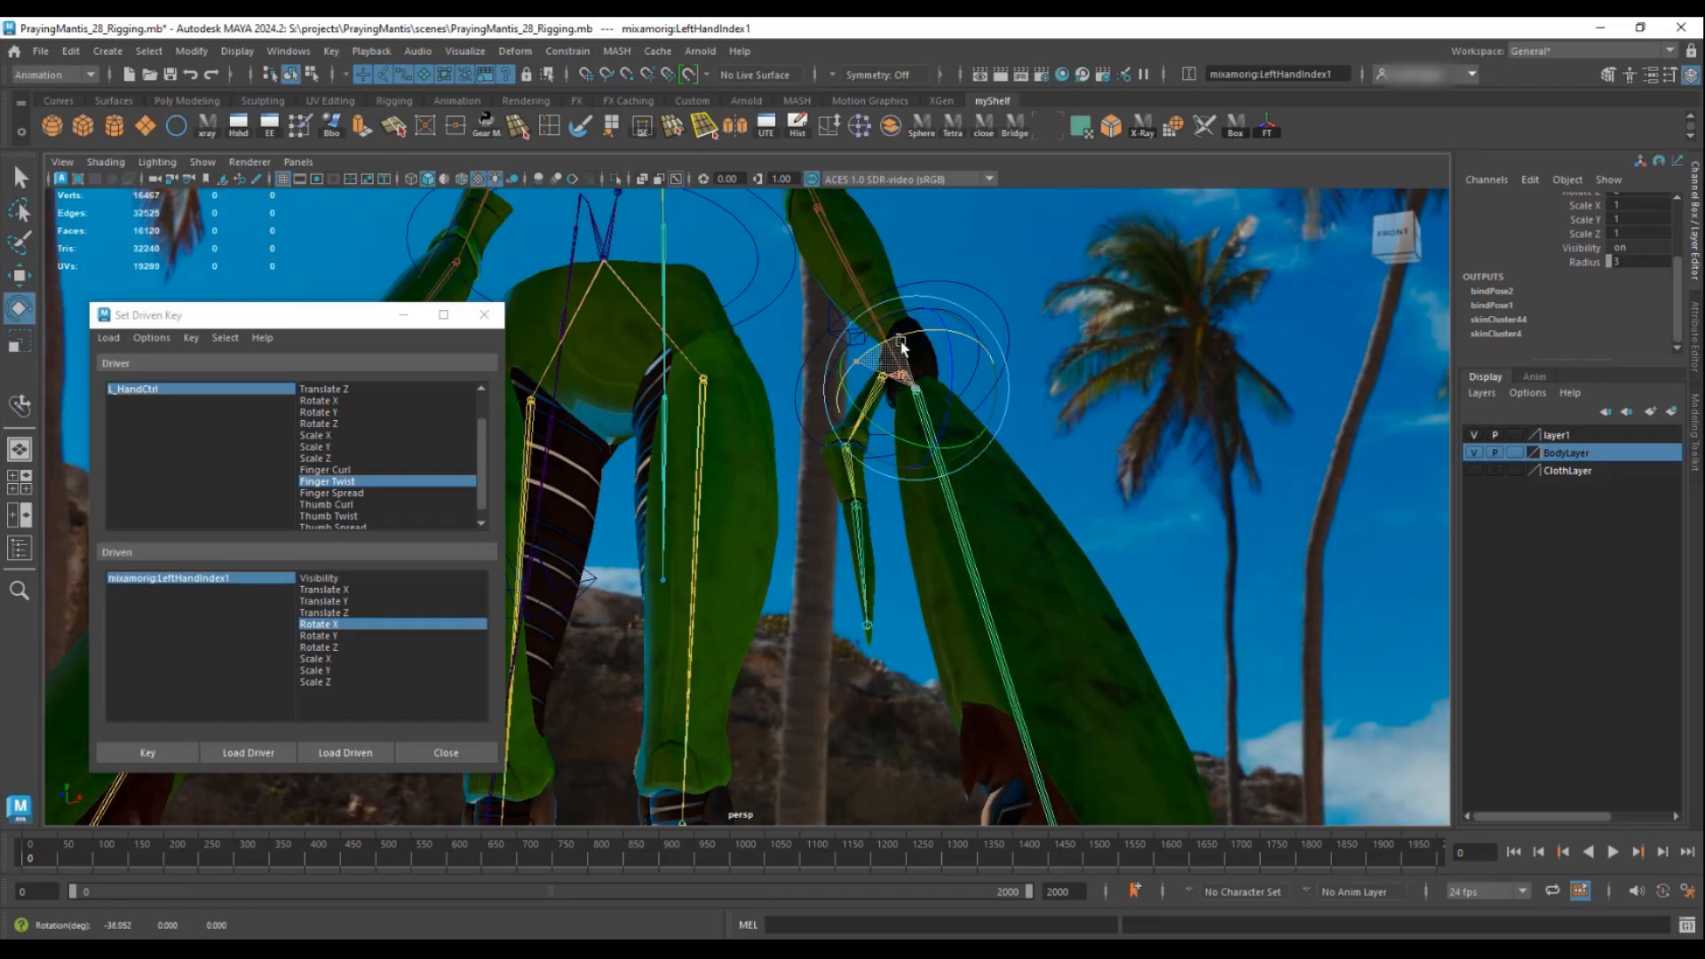
{"action": "scroll", "coordinate": [1634, 266], "scroll_direction": "up", "scroll_amount": 3}
{"action": "double_click", "coordinate": [1643, 241]}
{"action": "type", "text": "-30"}
{"action": "key", "text": "Return"}
{"action": "left_click_drag", "start_coordinate": [1059, 496], "coordinate": [1082, 467], "text": "alt"}
{"action": "left_click", "coordinate": [142, 752]}
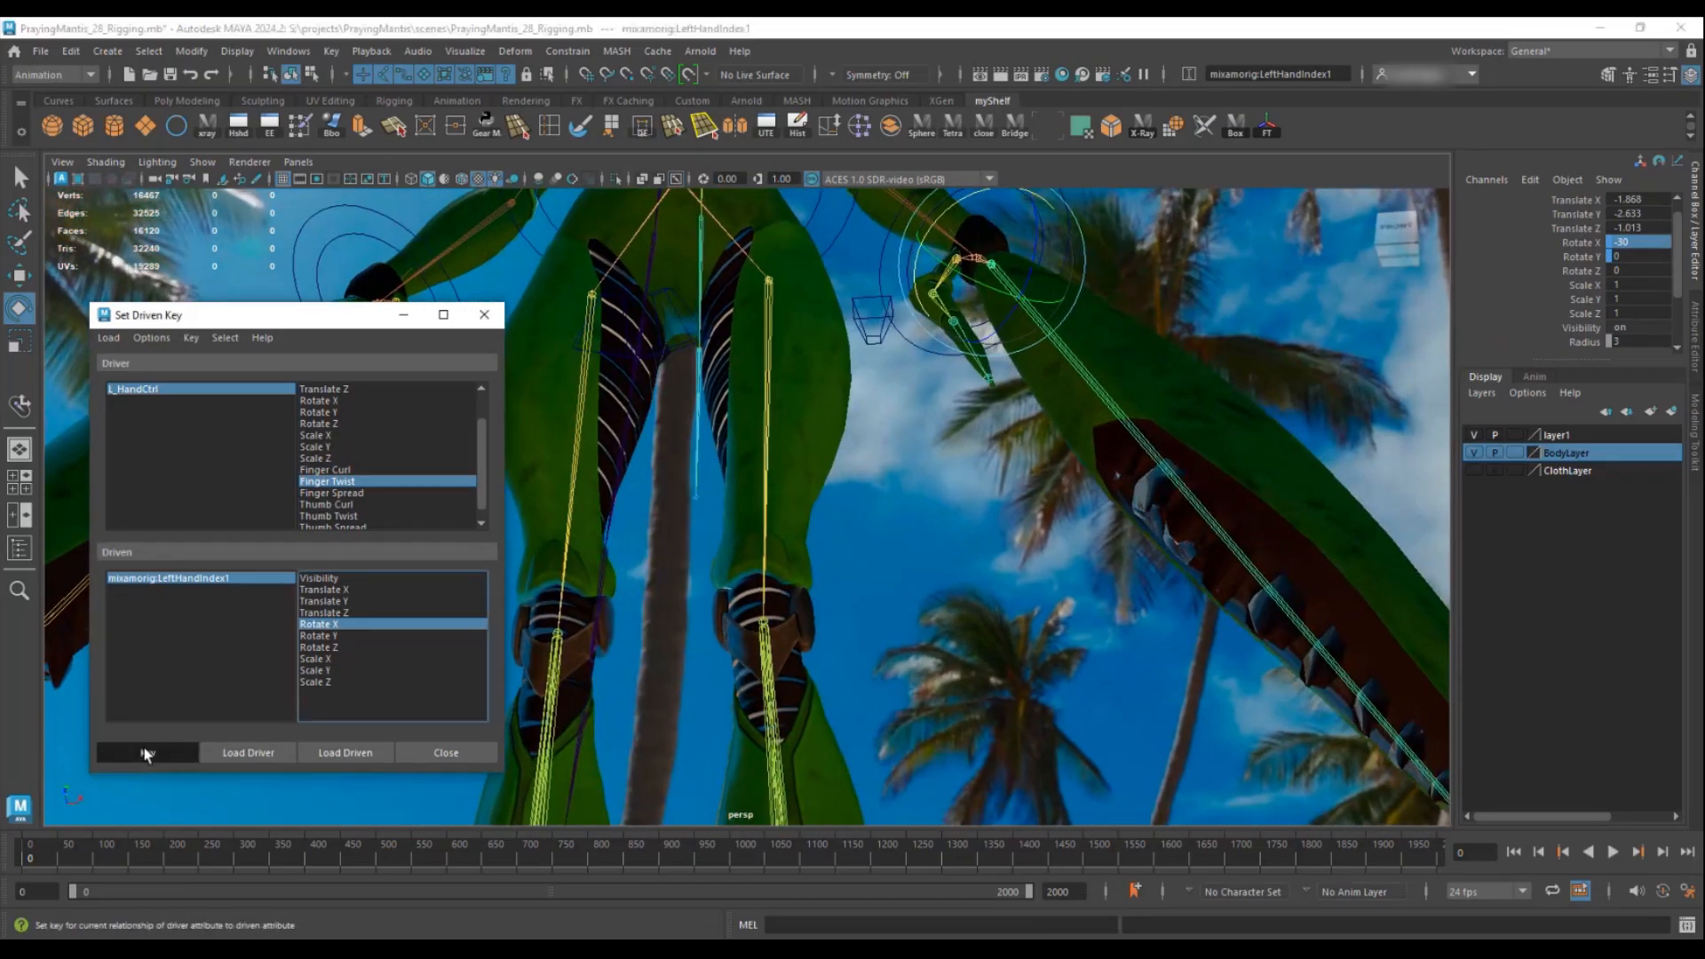
- Select L_HandCtrl from the driver list and set its Finger Twist to -10
{"action": "left_click", "coordinate": [123, 391]}
{"action": "left_click", "coordinate": [137, 574]}
{"action": "left_click", "coordinate": [155, 391]}
{"action": "scroll", "coordinate": [1615, 303], "scroll_direction": "down", "scroll_amount": 3}
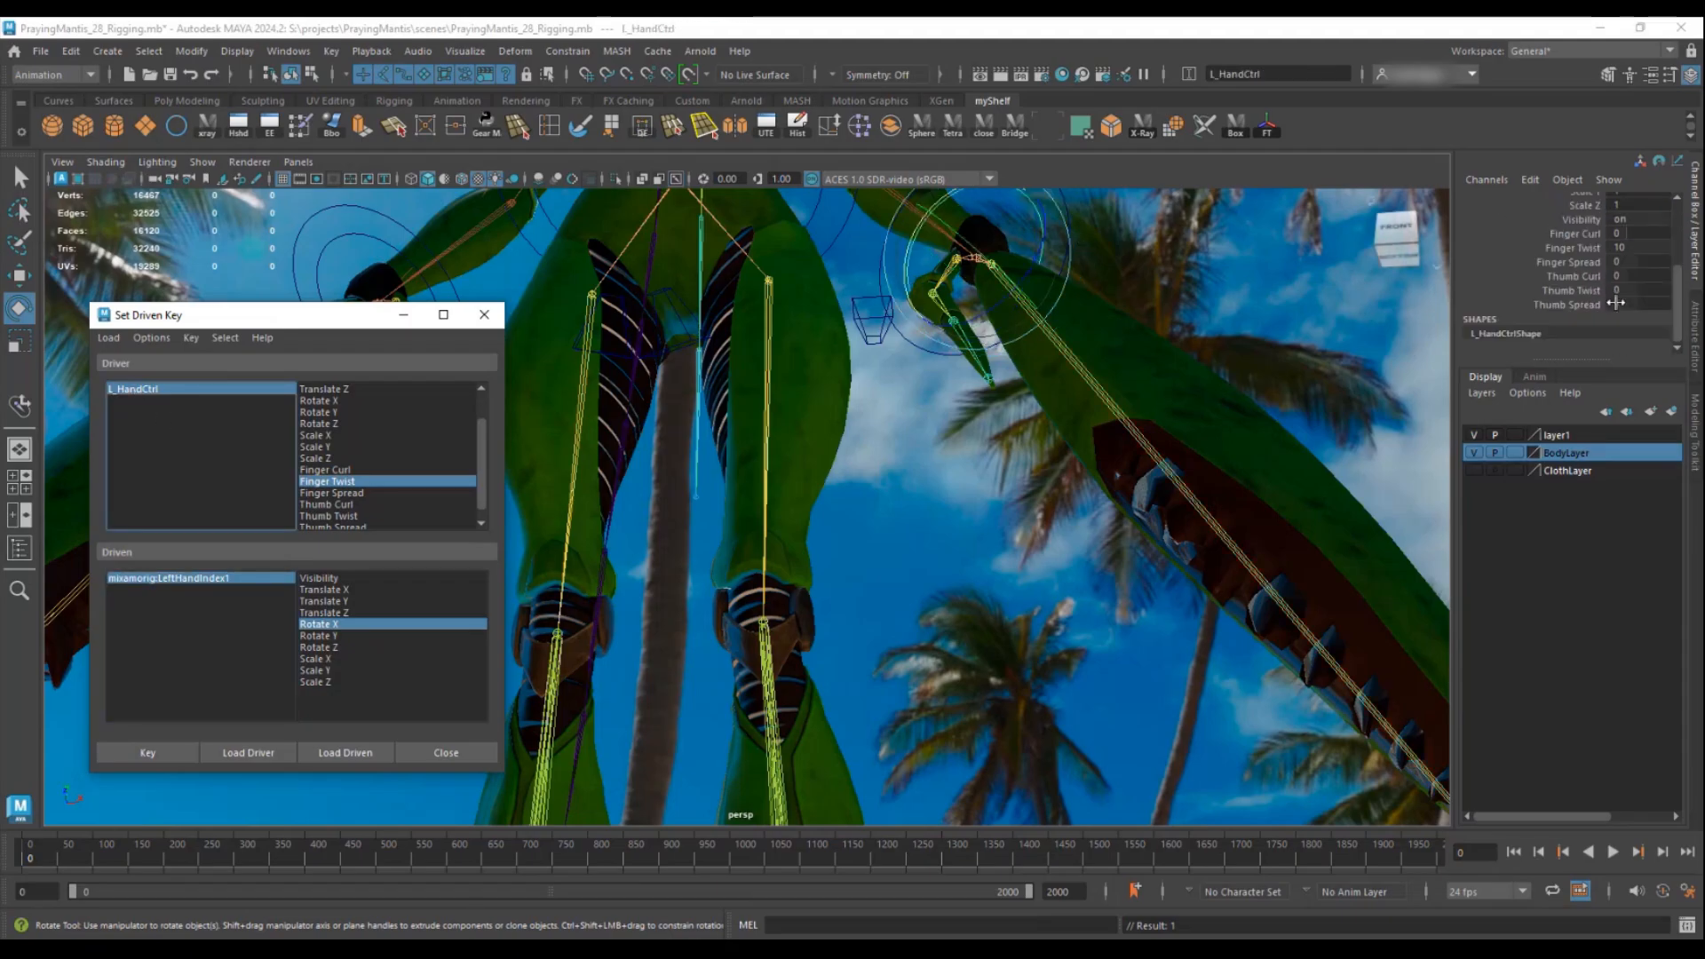
{"action": "left_click", "coordinate": [1577, 248]}
{"action": "middle_click_drag", "start_coordinate": [1418, 301], "coordinate": [1028, 341]}
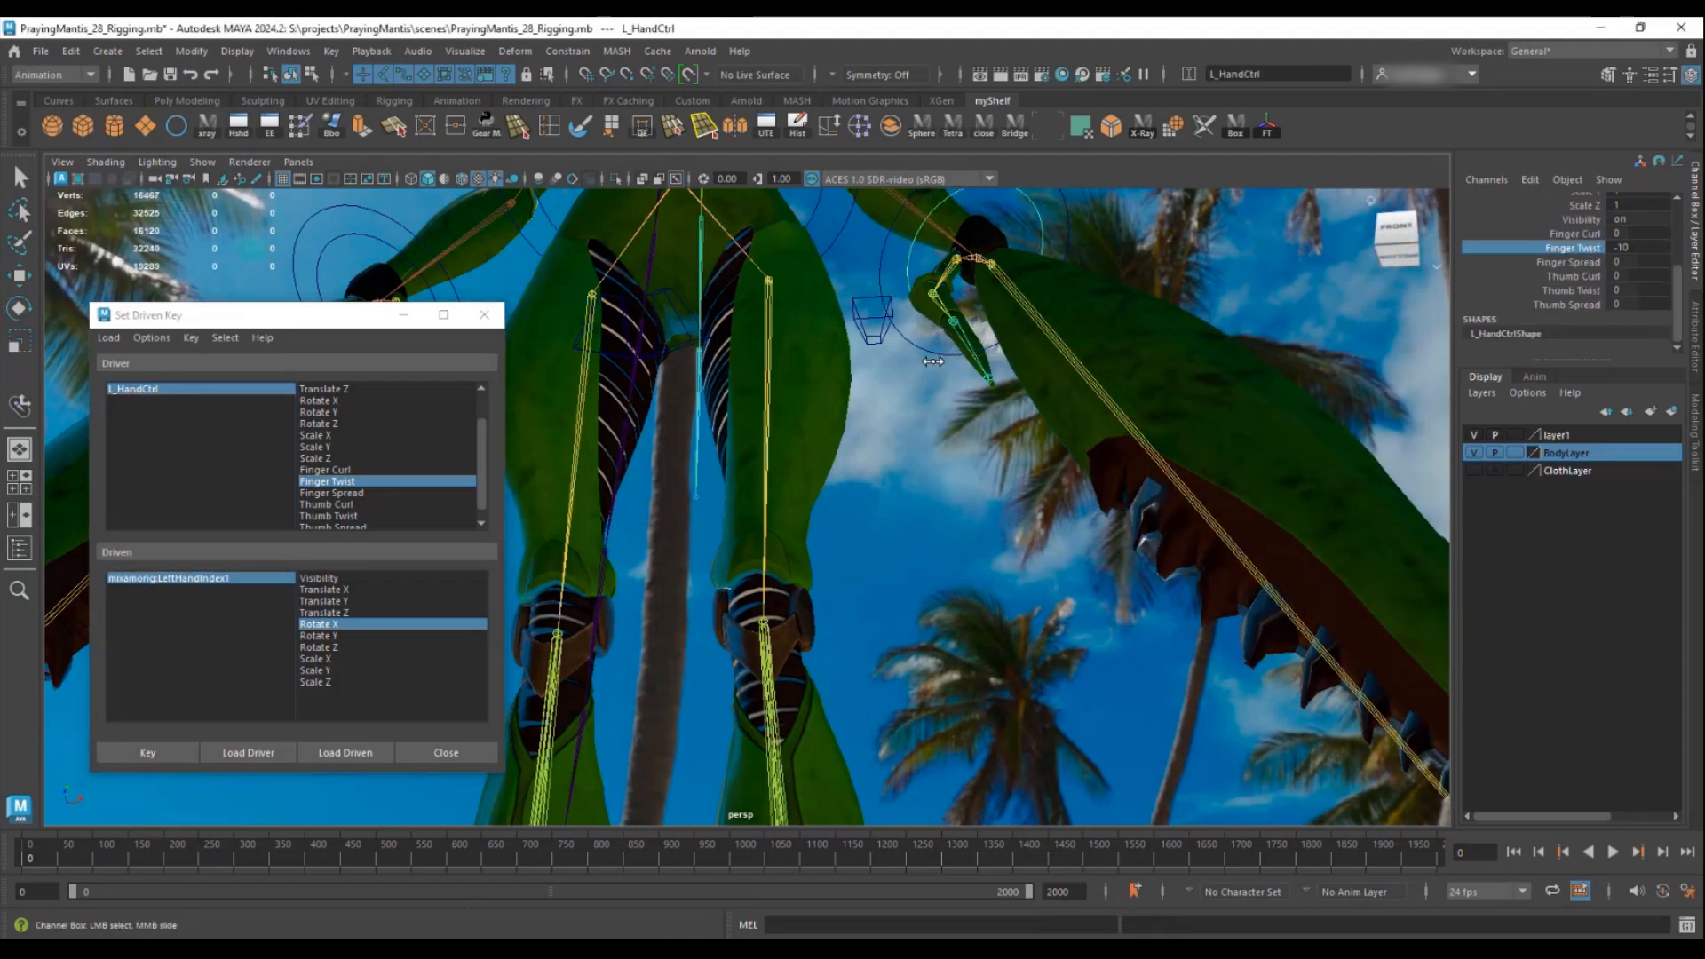
- Set the LeftHandIndex1 joint's Rotate X to 30 and set a driven key for Finger Twist -10
{"action": "left_click", "coordinate": [191, 578]}
{"action": "left_click_drag", "start_coordinate": [944, 222], "coordinate": [926, 231]}
{"action": "scroll", "coordinate": [1606, 246], "scroll_direction": "up", "scroll_amount": 3}
{"action": "left_click", "coordinate": [1639, 241]}
{"action": "type", "text": "30"}
{"action": "key", "text": "Return"}
{"action": "left_click", "coordinate": [187, 751]}
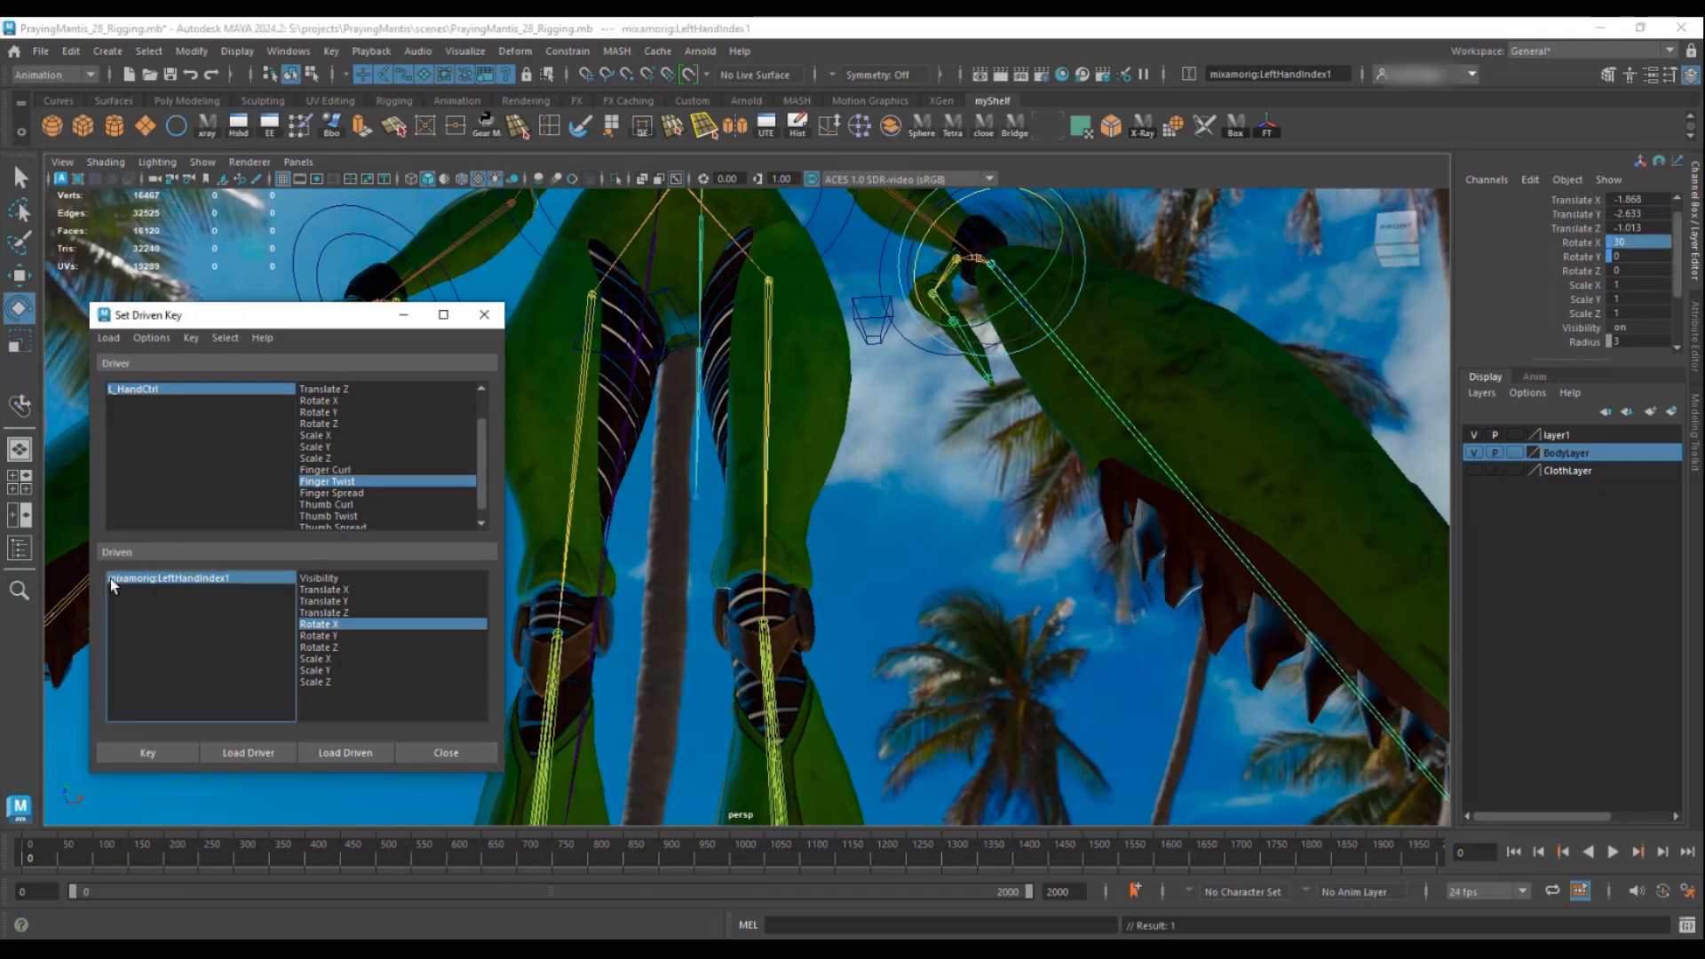
- Test Finger Twist and Thumb Curl on L_HandCtrl, and undo the Thumb Curl change
{"action": "left_click", "coordinate": [122, 393]}
{"action": "scroll", "coordinate": [1545, 244], "scroll_direction": "down", "scroll_amount": 4}
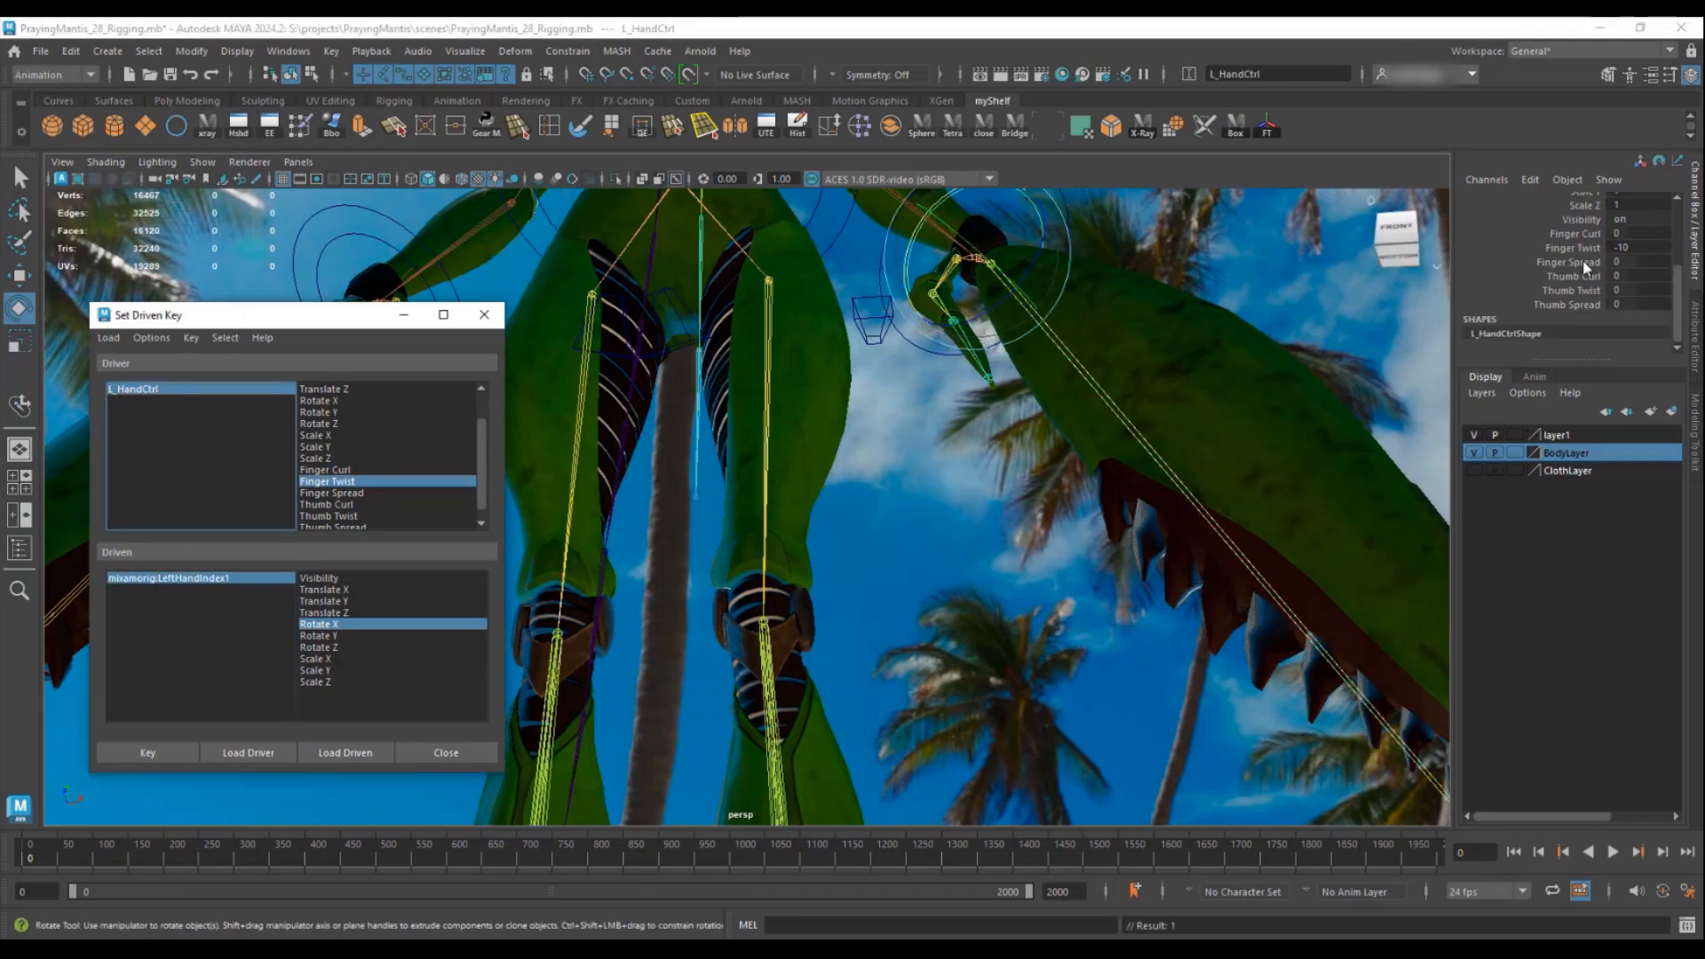
{"action": "left_click", "coordinate": [1581, 250]}
{"action": "middle_click_drag", "start_coordinate": [1028, 384], "coordinate": [1333, 322]}
{"action": "left_click", "coordinate": [1576, 275]}
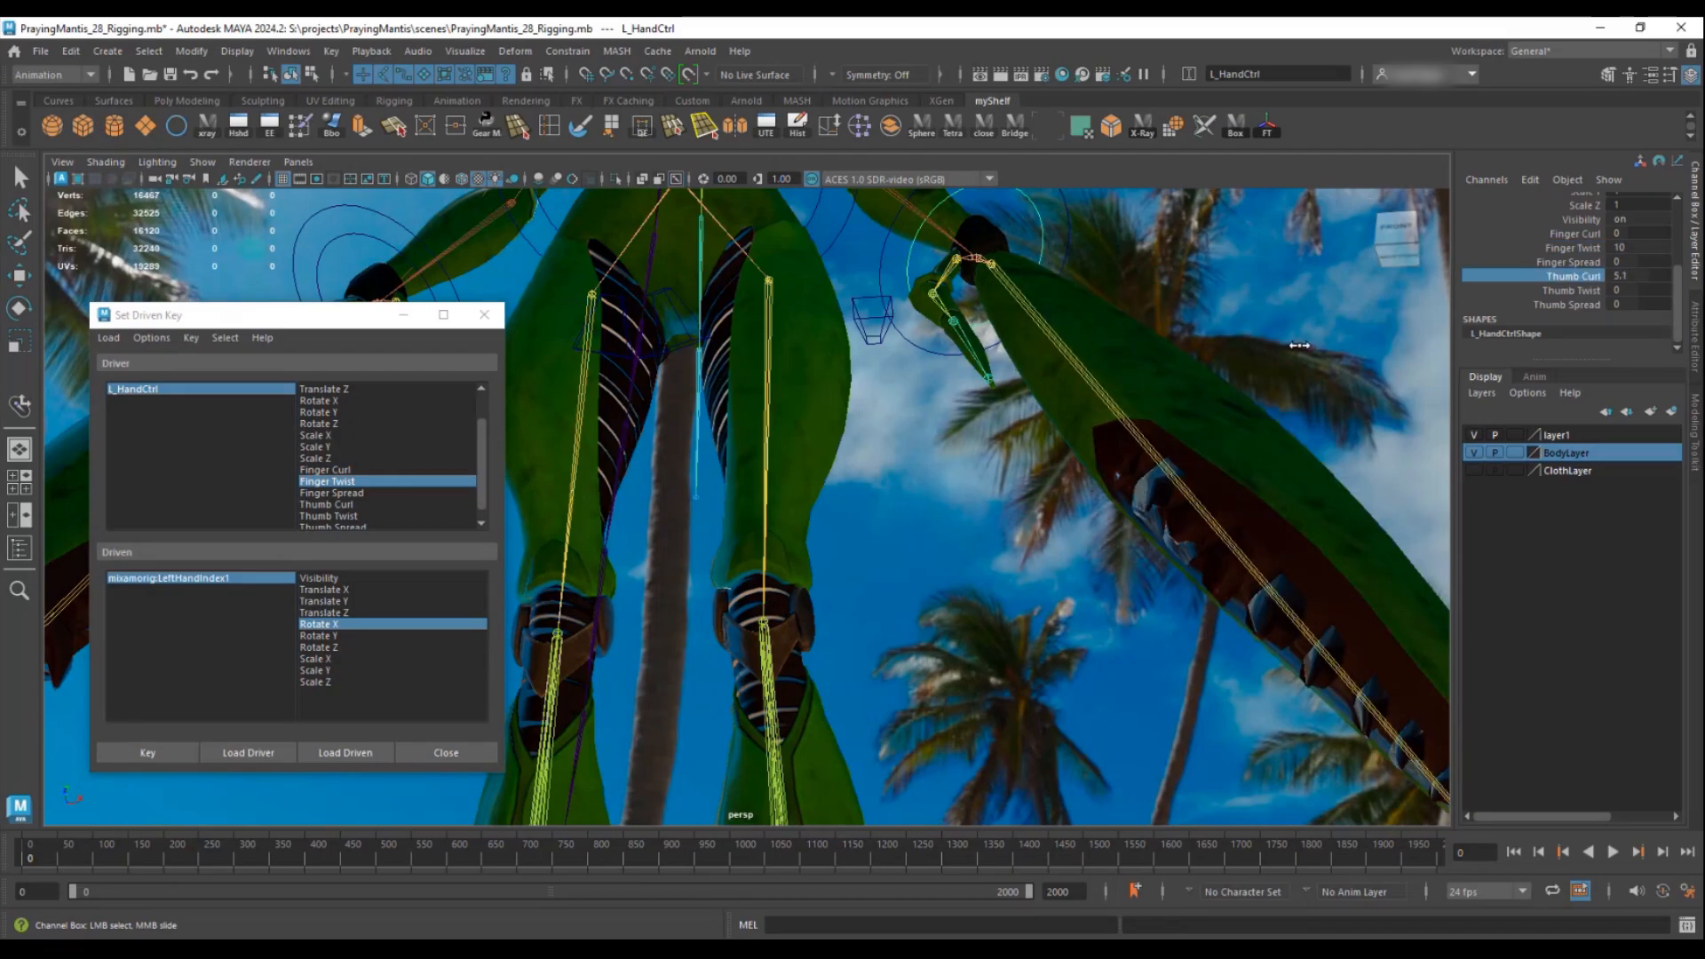
{"action": "key", "text": "ctrl+z"}
- Test Finger Curl on L_HandCtrl, and reset both Finger Curl and Finger Twist to 0
{"action": "left_click", "coordinate": [1575, 232]}
{"action": "mouse_move", "coordinate": [1168, 370]}
{"action": "middle_mouse_down"}
{"action": "mouse_move", "coordinate": [1246, 394]}
{"action": "mouse_move", "coordinate": [1215, 377]}
{"action": "mouse_move", "coordinate": [1190, 393]}
{"action": "middle_mouse_up"}
{"action": "left_click", "coordinate": [1574, 247]}
{"action": "left_click", "coordinate": [1639, 248]}
{"action": "left_click_drag", "start_coordinate": [1631, 233], "coordinate": [1631, 250]}
{"action": "type", "text": "0"}
{"action": "key", "text": "Return"}
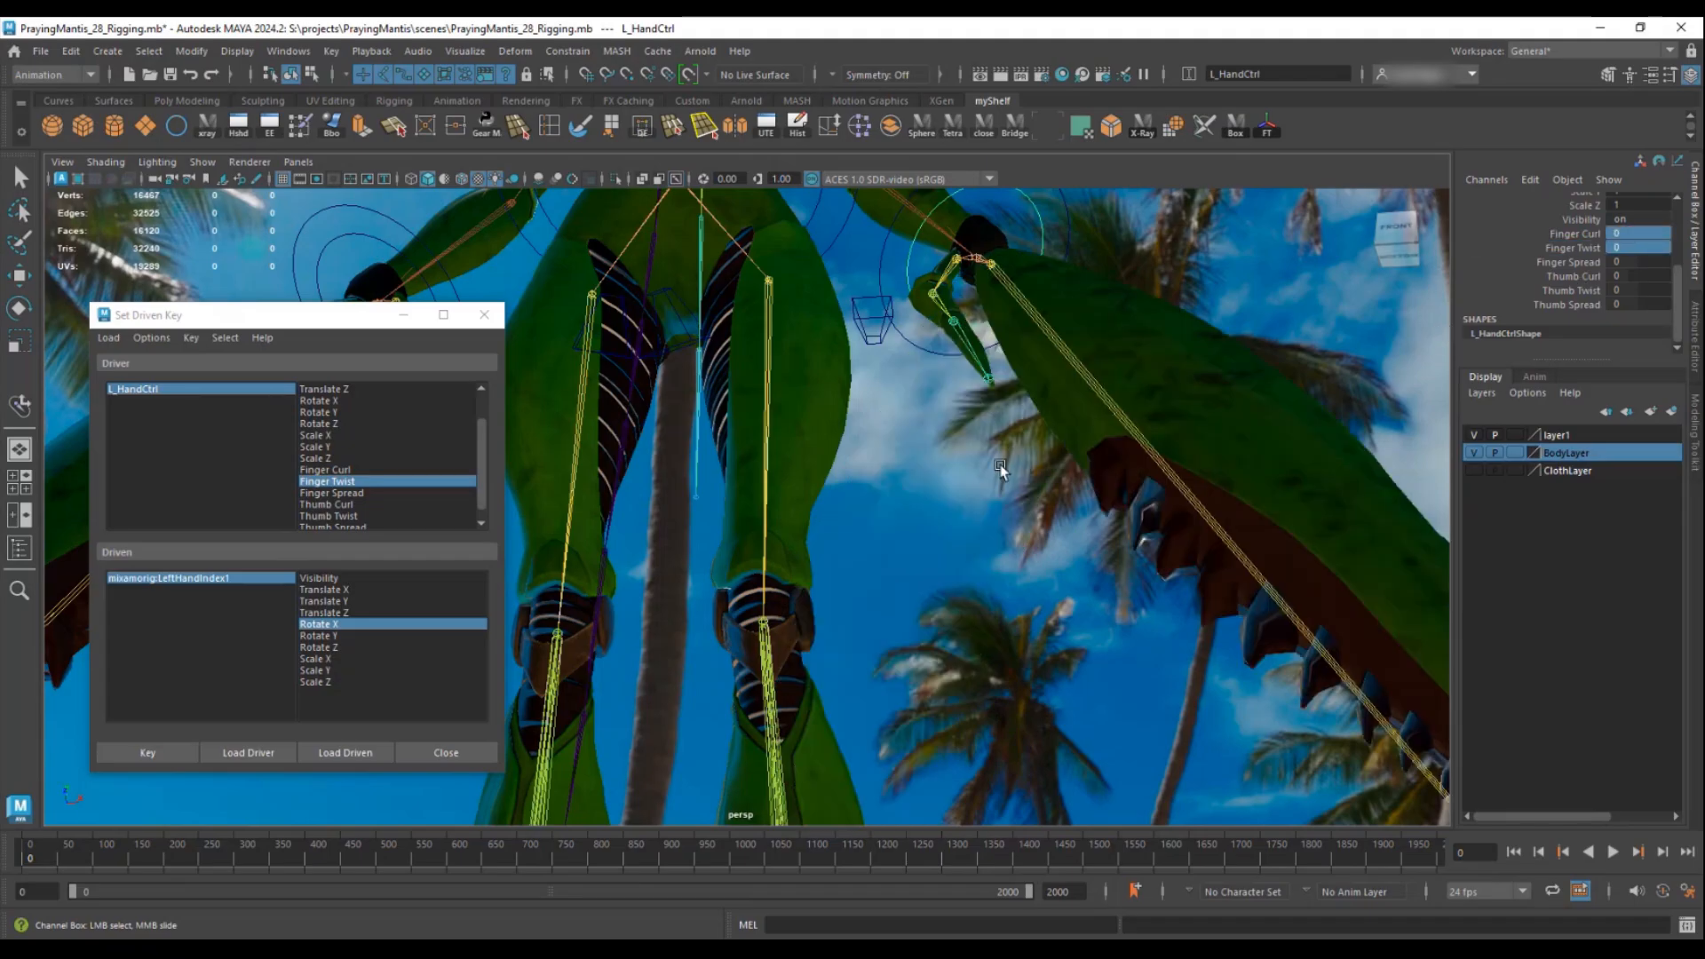
- Choose Finger Spread as the driver attribute and key the LeftHandIndex1 joint's Rotate Z against it at 0
{"action": "left_click", "coordinate": [337, 493]}
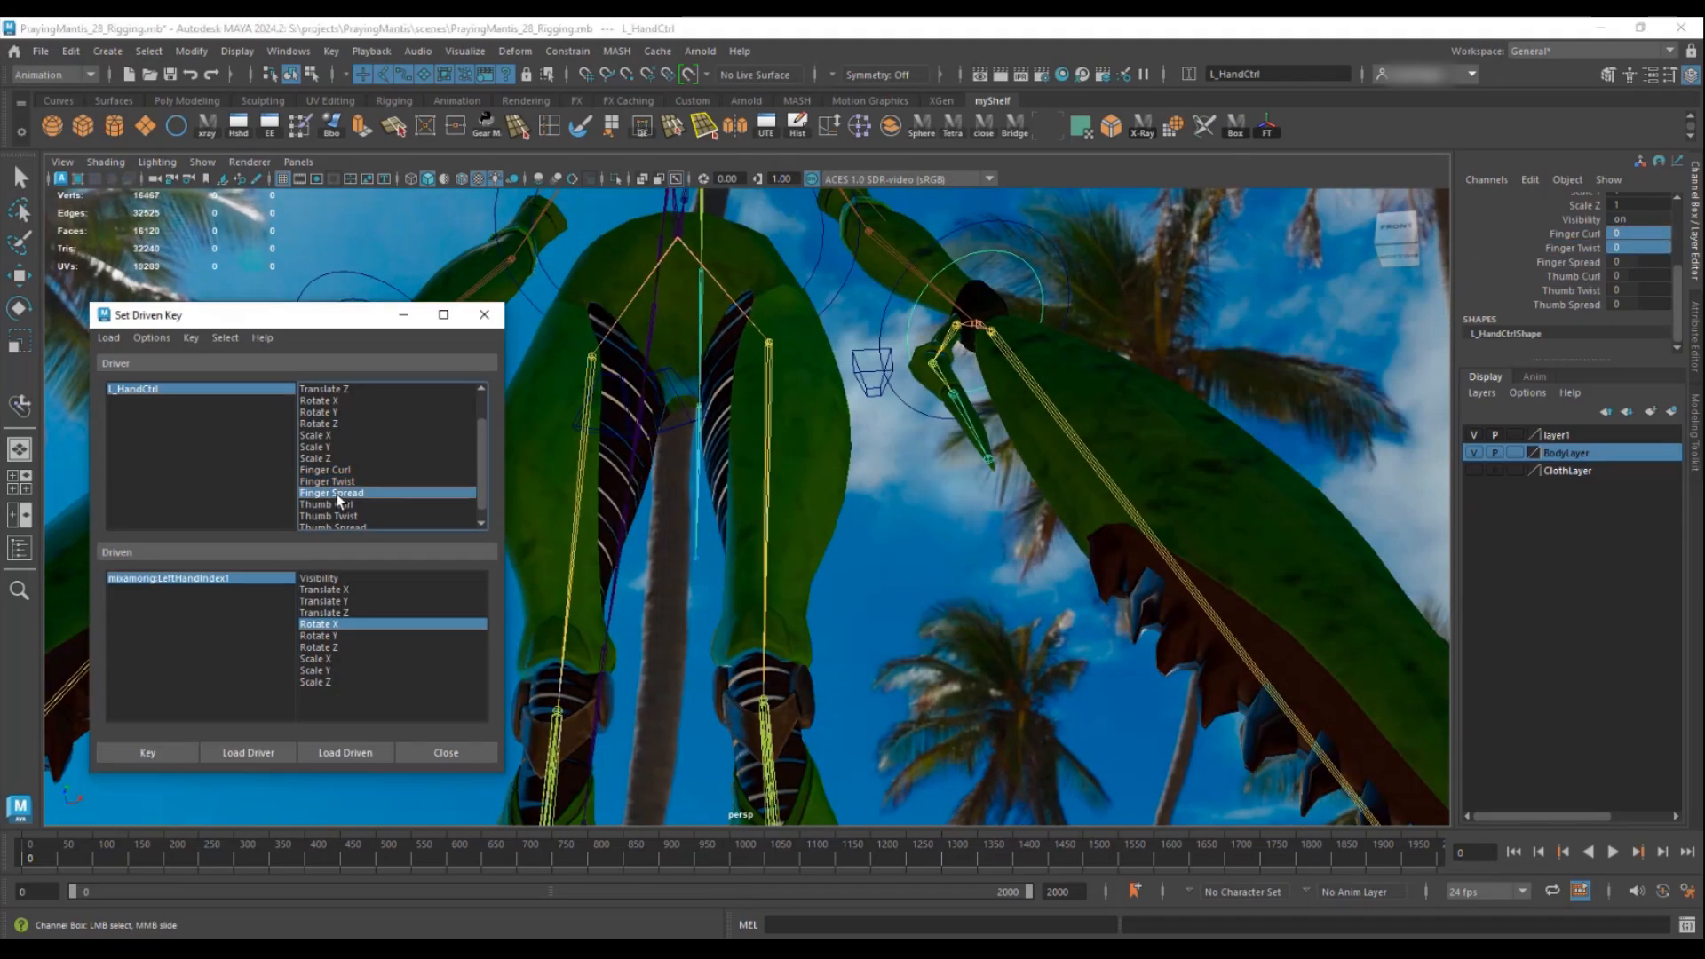
{"action": "left_click", "coordinate": [159, 578]}
{"action": "key", "text": "e"}
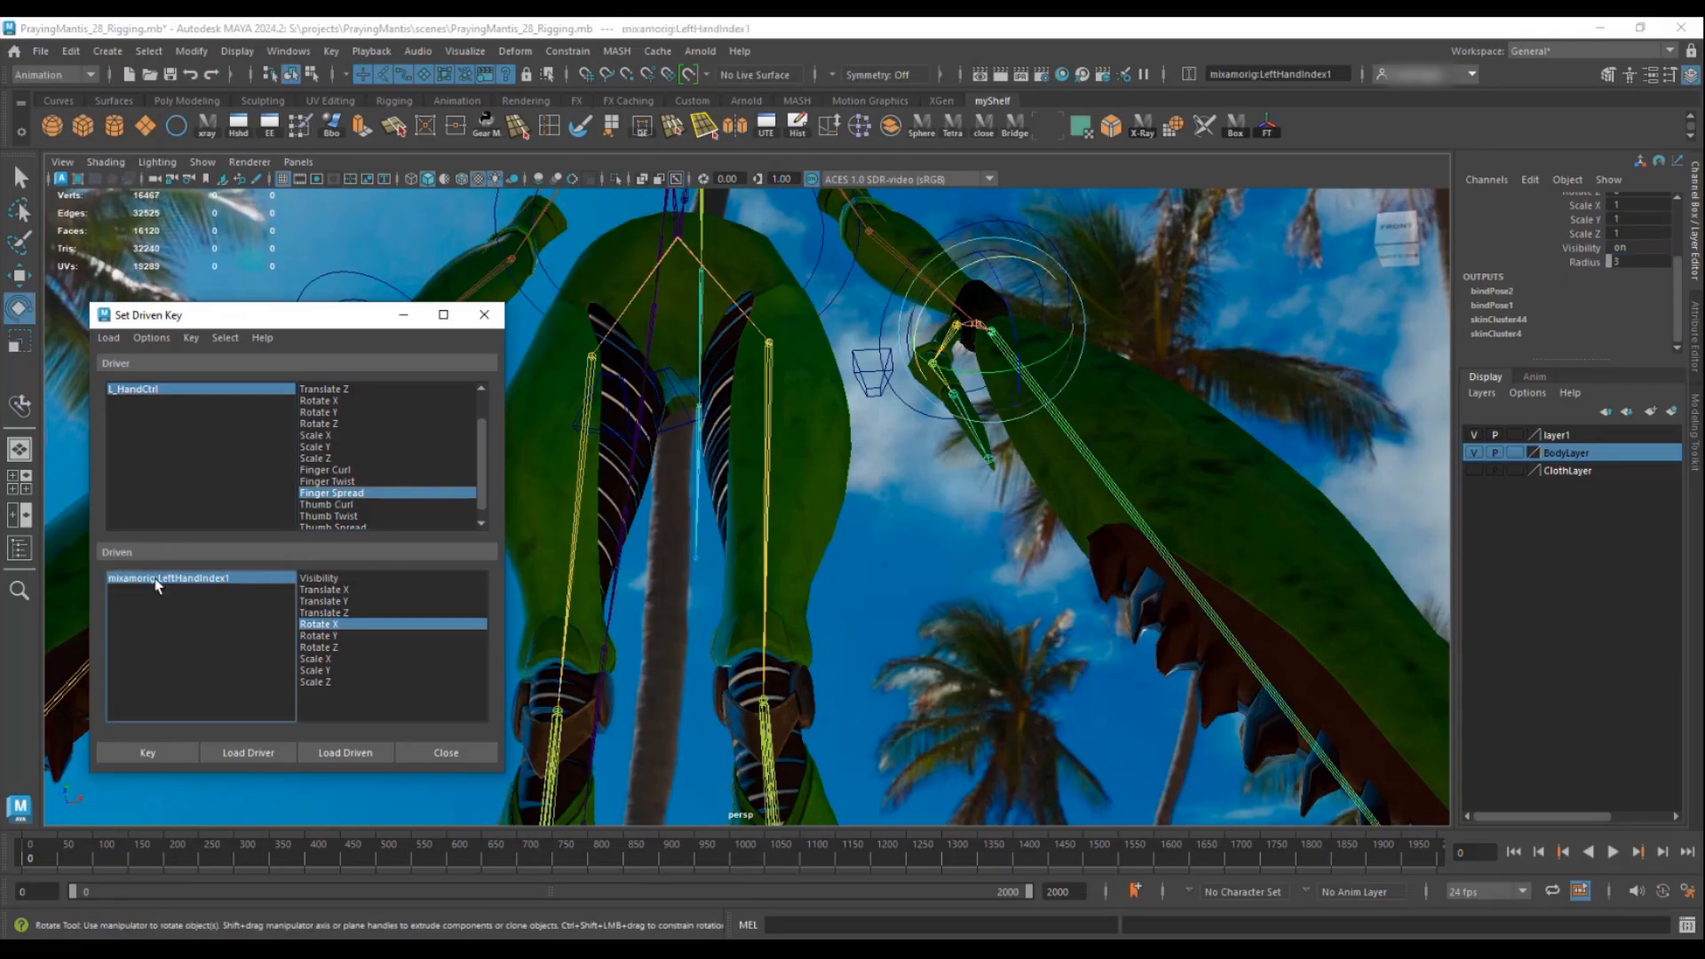
{"action": "left_click", "coordinate": [313, 648]}
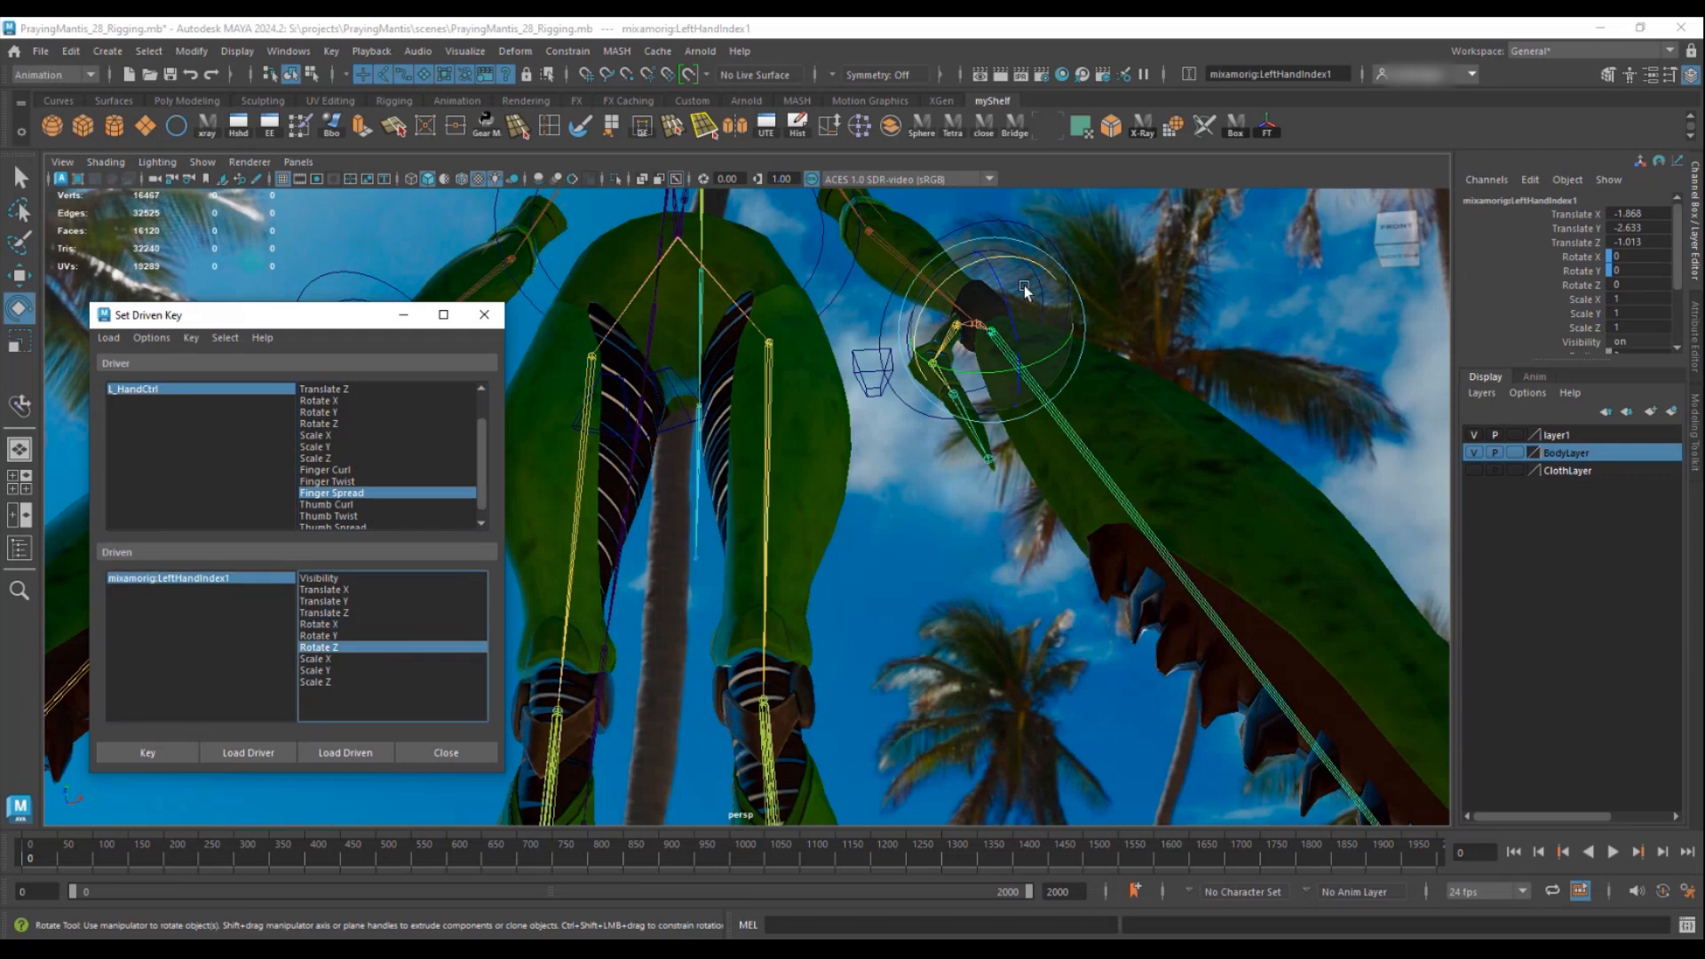
{"action": "left_click", "coordinate": [153, 753]}
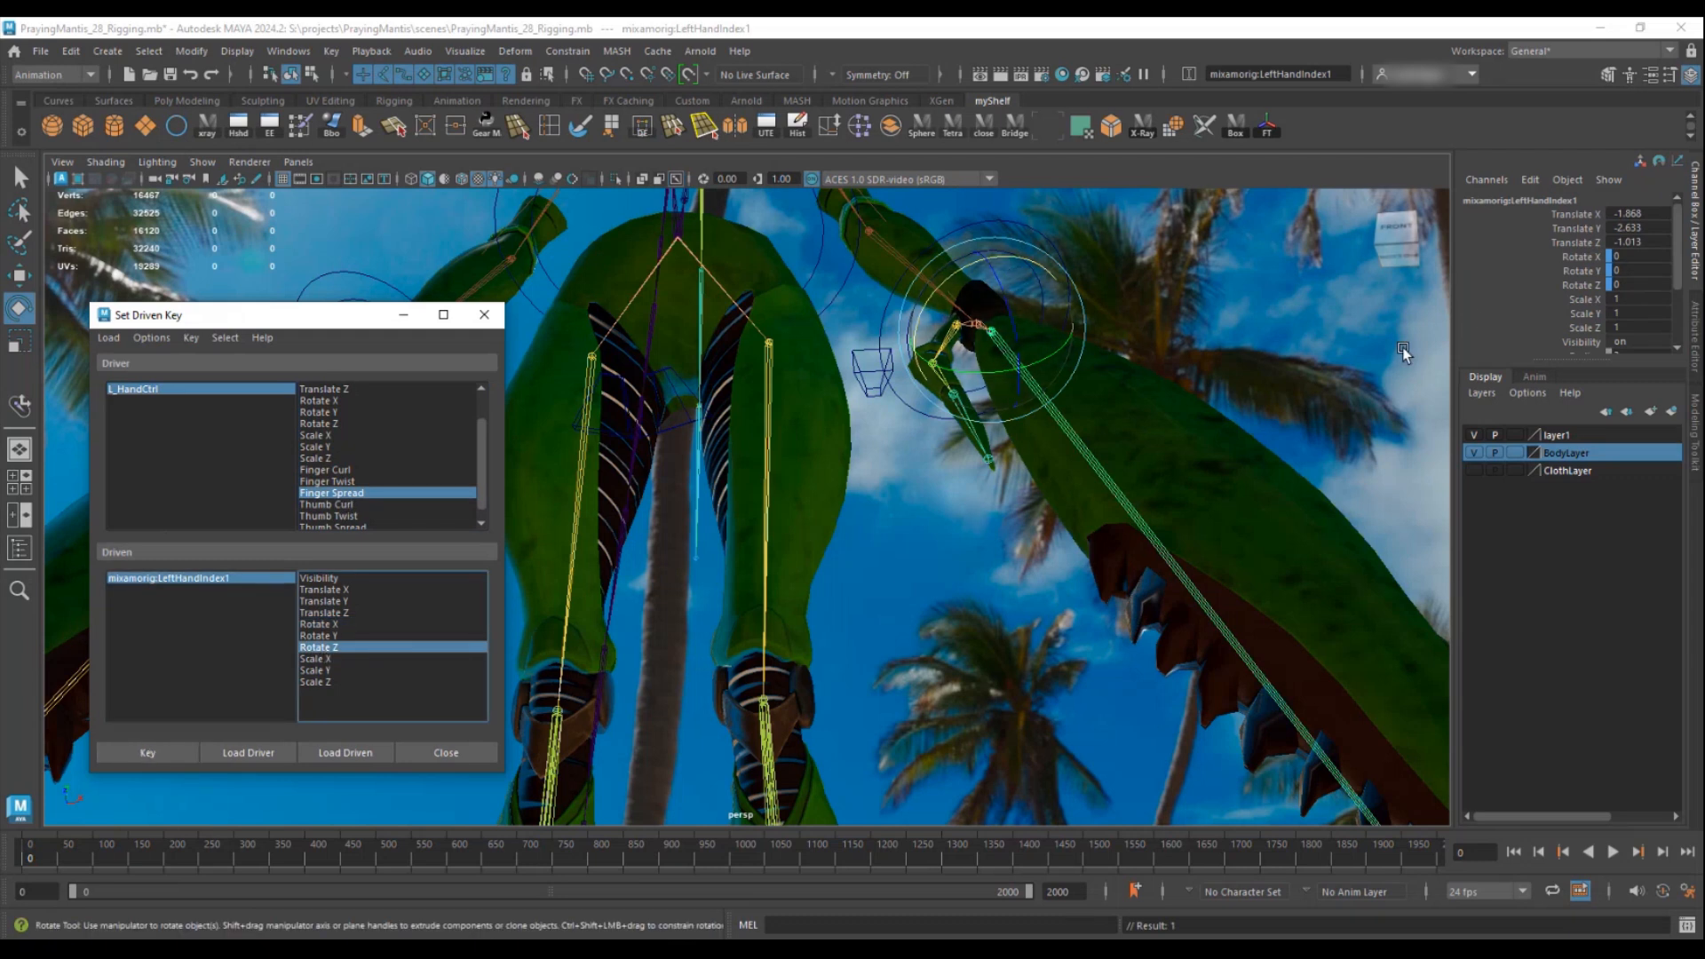
- Select L_HandCtrl from the driver list and set its Finger Spread to 10
{"action": "left_click", "coordinate": [161, 390]}
{"action": "scroll", "coordinate": [1577, 261], "scroll_direction": "down", "scroll_amount": 3}
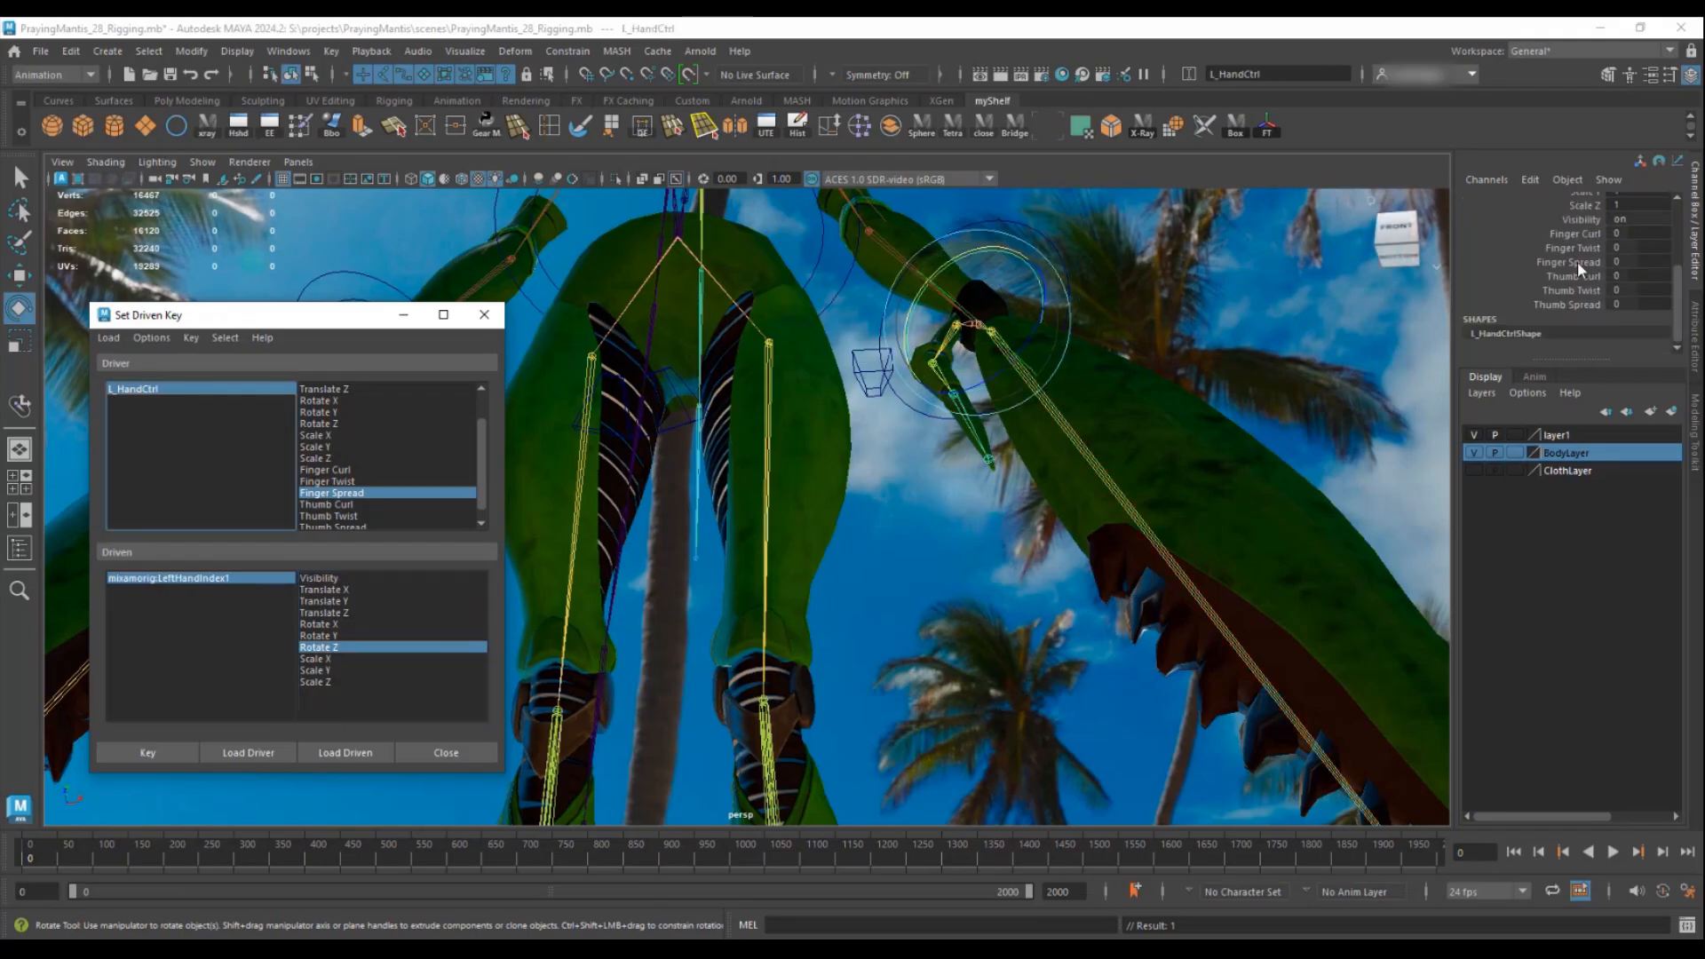
{"action": "left_click", "coordinate": [1559, 265]}
{"action": "middle_click_drag", "start_coordinate": [1098, 344], "coordinate": [1628, 295]}
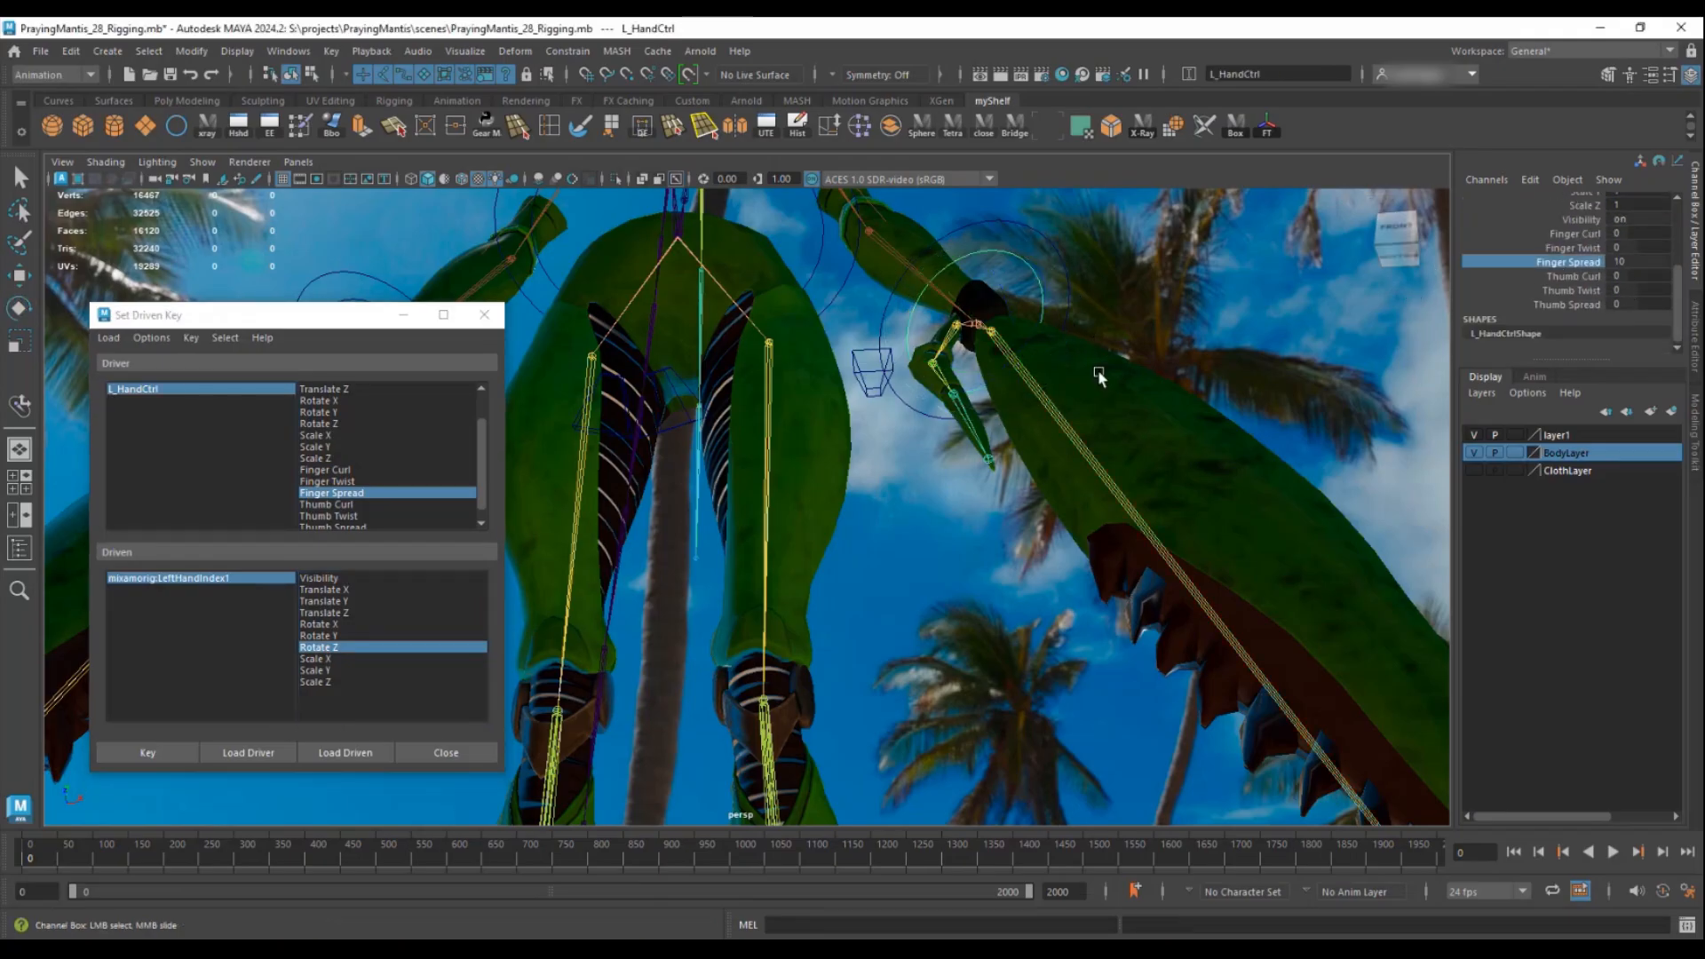
- Set the LeftHandIndex1 joint's Rotate Z to 30 and set a driven key for Finger Spread 10
{"action": "left_click", "coordinate": [1012, 313]}
{"action": "key", "text": "e"}
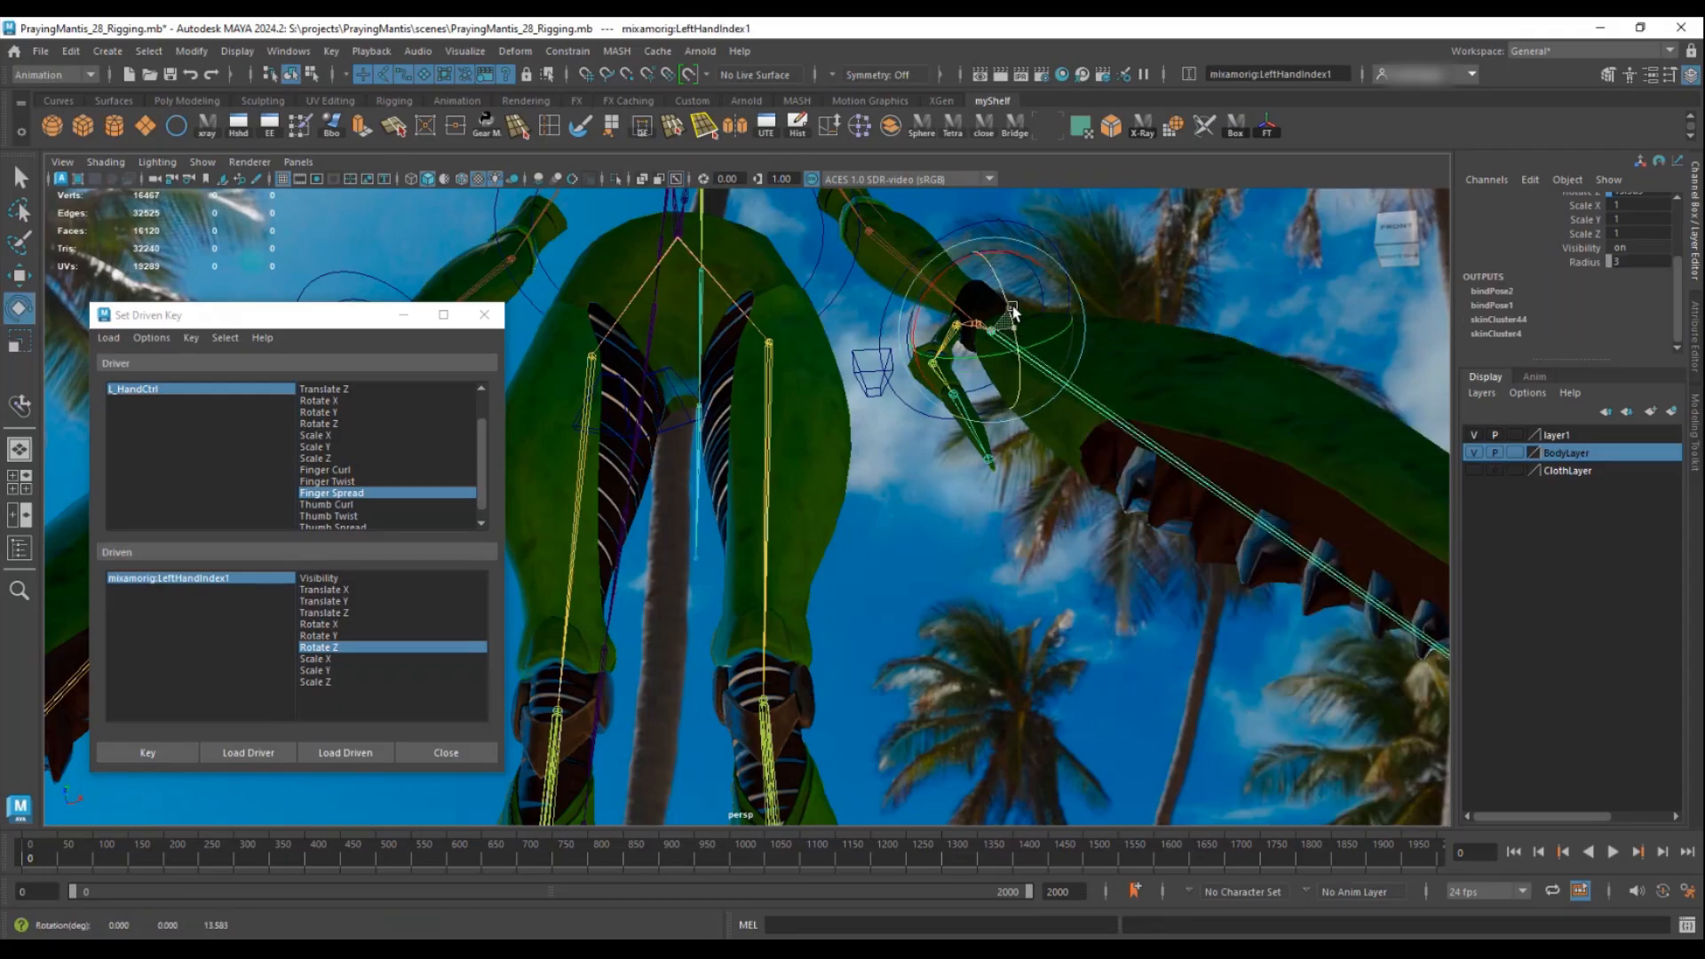
{"action": "left_click_drag", "start_coordinate": [1013, 309], "coordinate": [1010, 305]}
{"action": "scroll", "coordinate": [1637, 233], "scroll_direction": "up", "scroll_amount": 1}
{"action": "left_click", "coordinate": [1625, 232]}
{"action": "type", "text": "30"}
{"action": "key", "text": "Return"}
{"action": "left_click", "coordinate": [148, 752]}
- Select L_HandCtrl from the driver list and lower its Finger Spread to the negative end of its range
{"action": "left_click", "coordinate": [133, 388]}
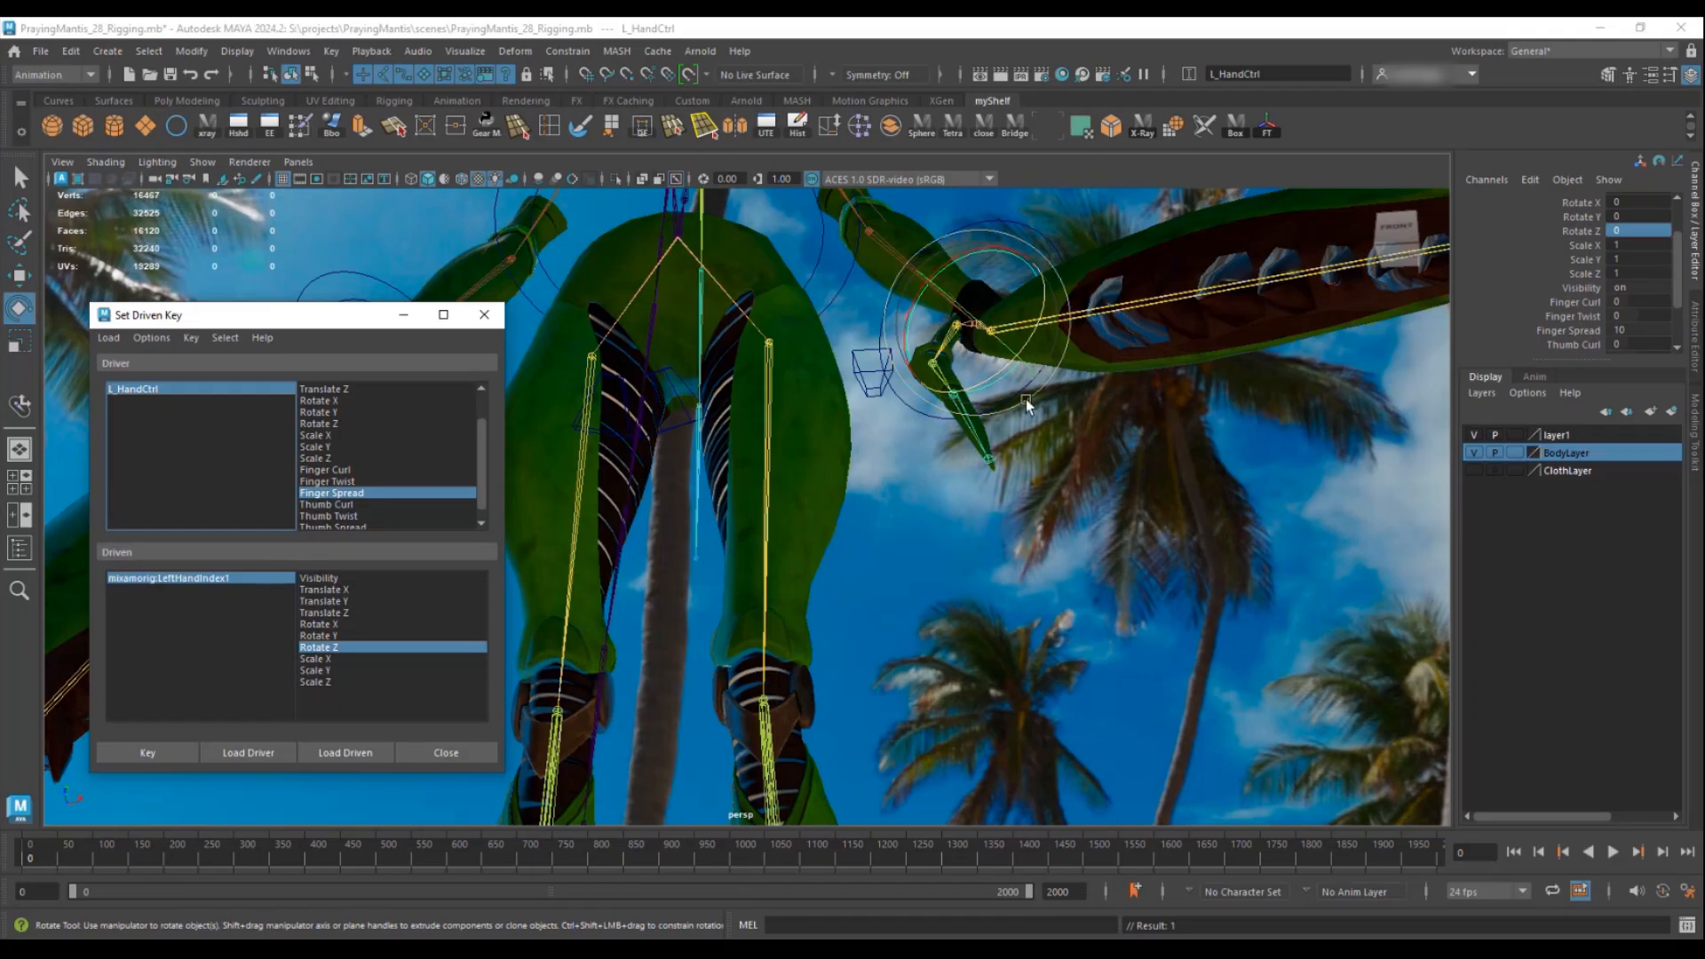
{"action": "middle_click_drag", "start_coordinate": [865, 389], "coordinate": [1080, 393], "text": "alt"}
{"action": "right_click_drag", "start_coordinate": [1080, 393], "coordinate": [870, 406], "text": "alt"}
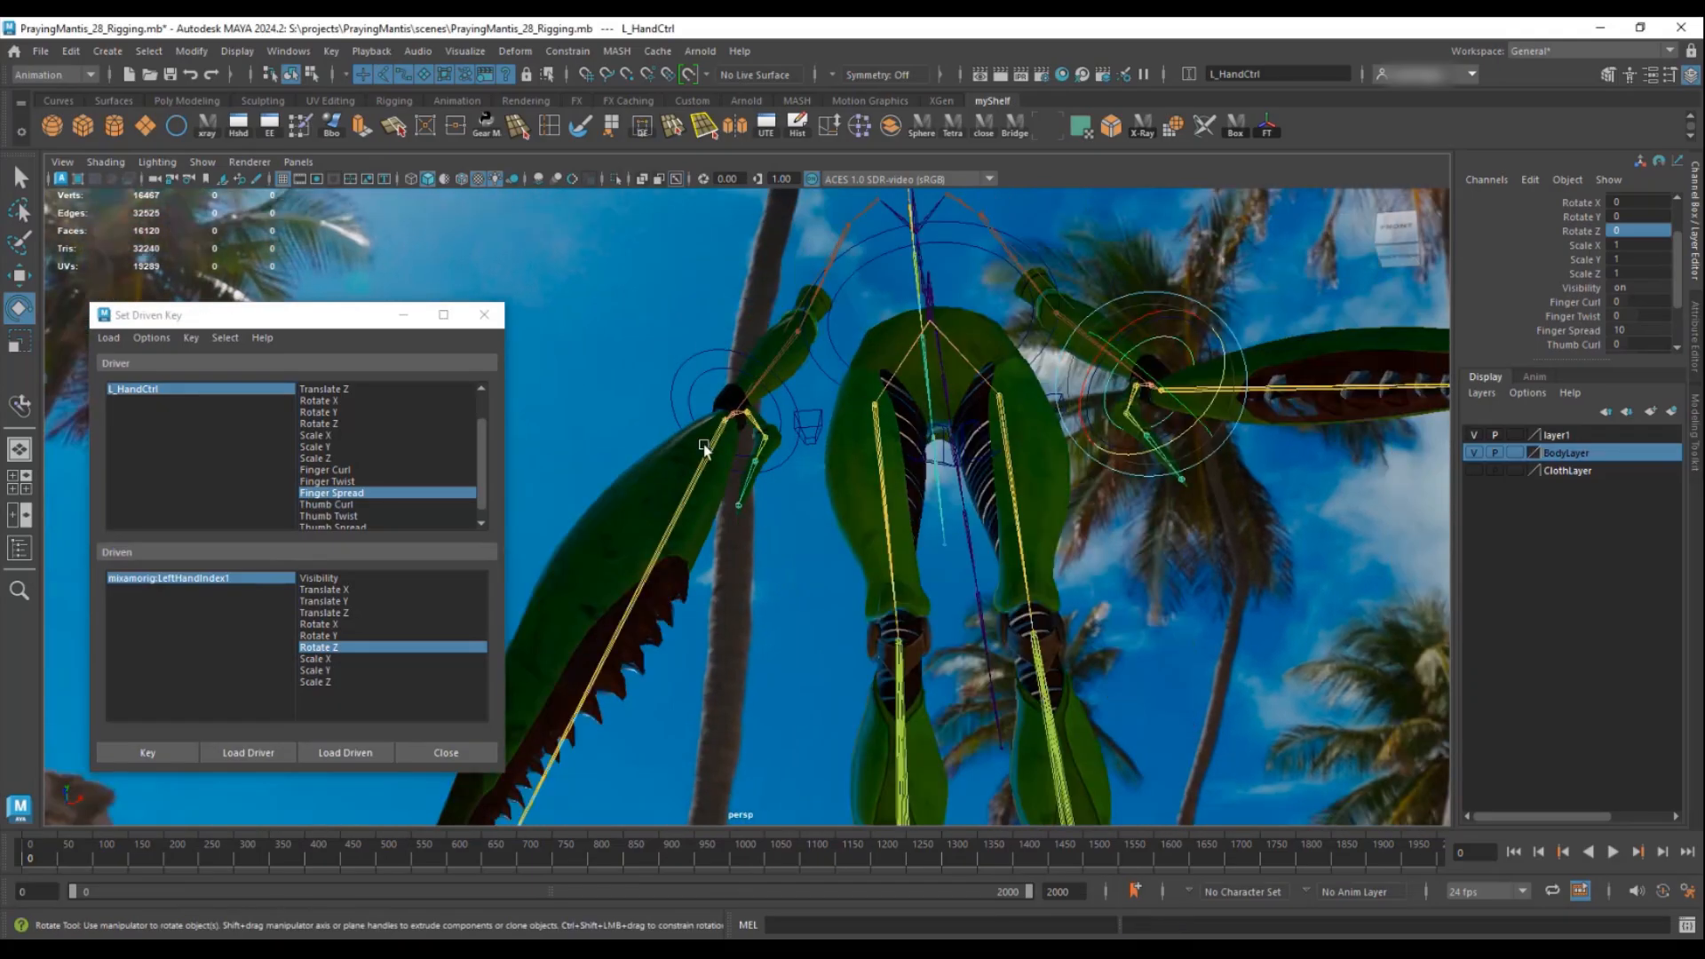
{"action": "middle_click_drag", "start_coordinate": [1208, 523], "coordinate": [960, 498], "text": "alt"}
{"action": "right_click_drag", "start_coordinate": [959, 497], "coordinate": [1123, 520], "text": "alt"}
{"action": "middle_click_drag", "start_coordinate": [1123, 520], "coordinate": [962, 481], "text": "alt"}
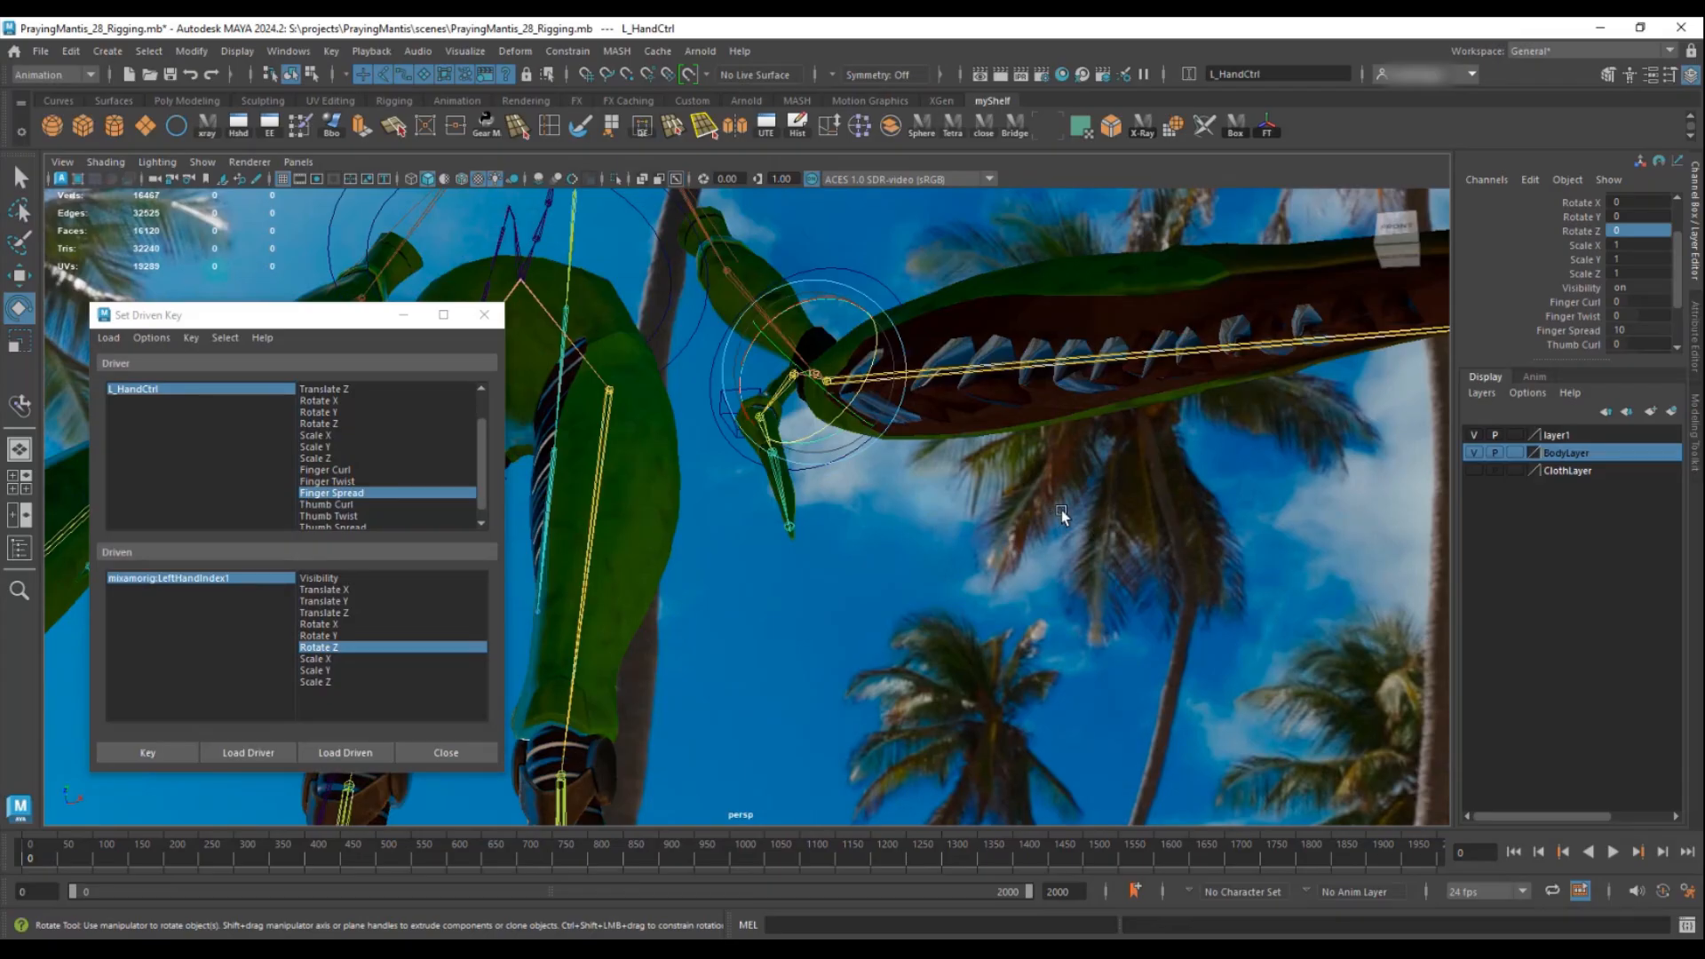
{"action": "left_click_drag", "start_coordinate": [962, 481], "coordinate": [968, 483], "text": "alt"}
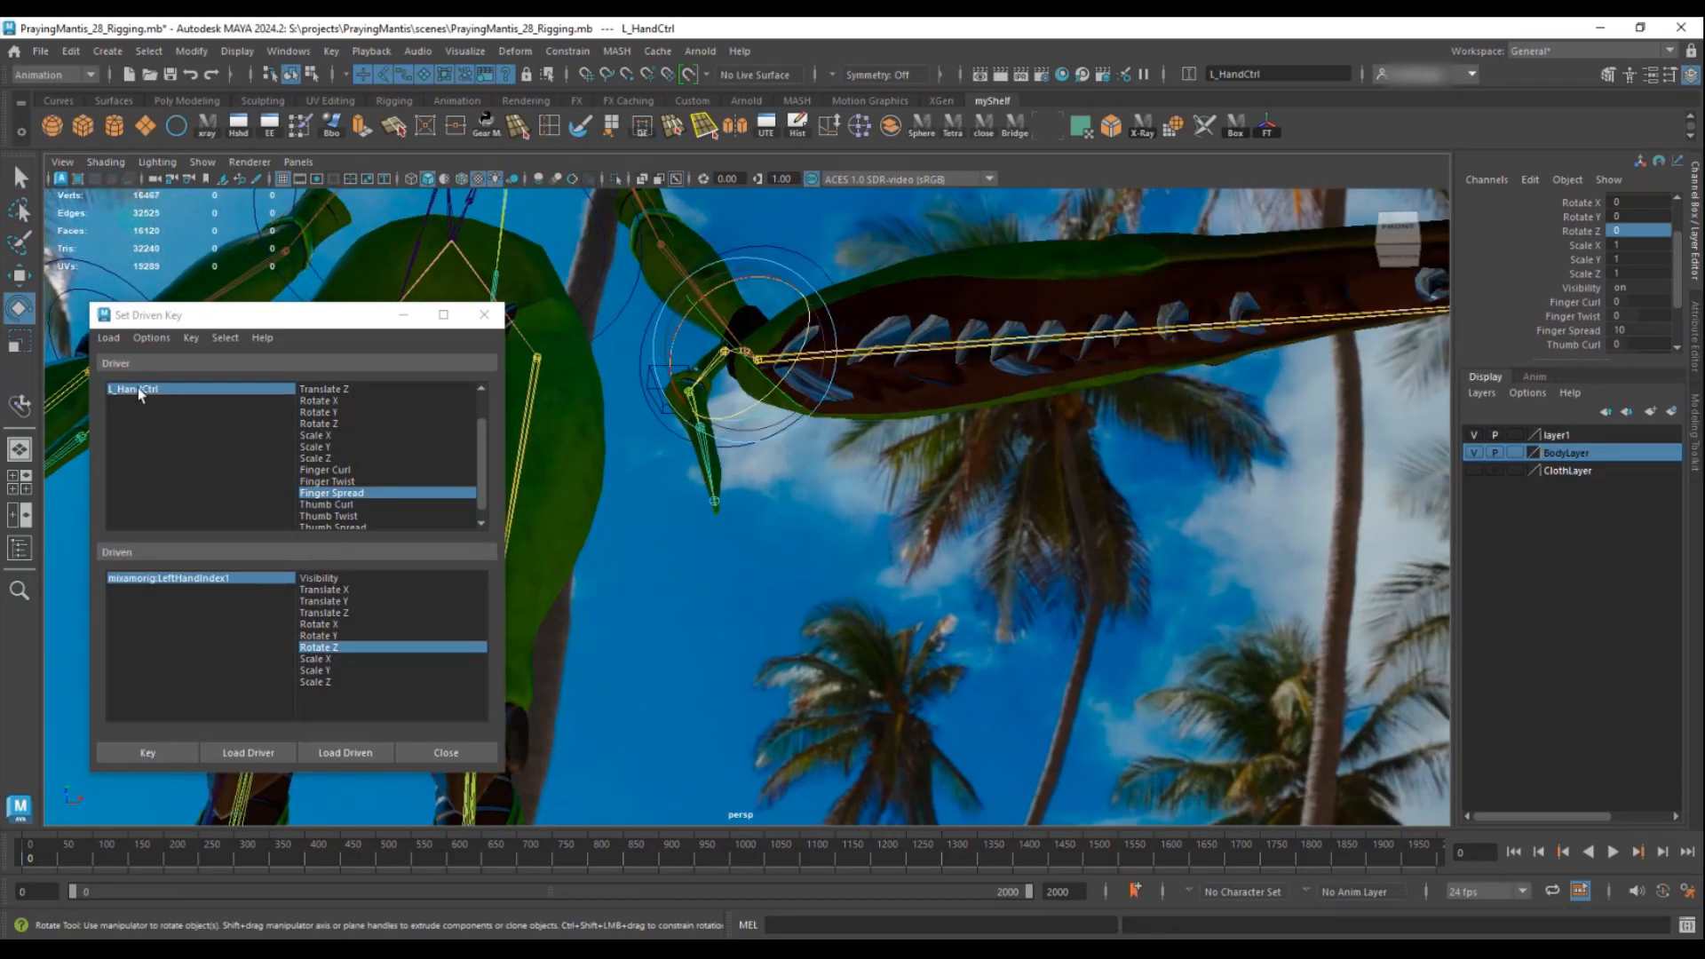
{"action": "left_click", "coordinate": [138, 391]}
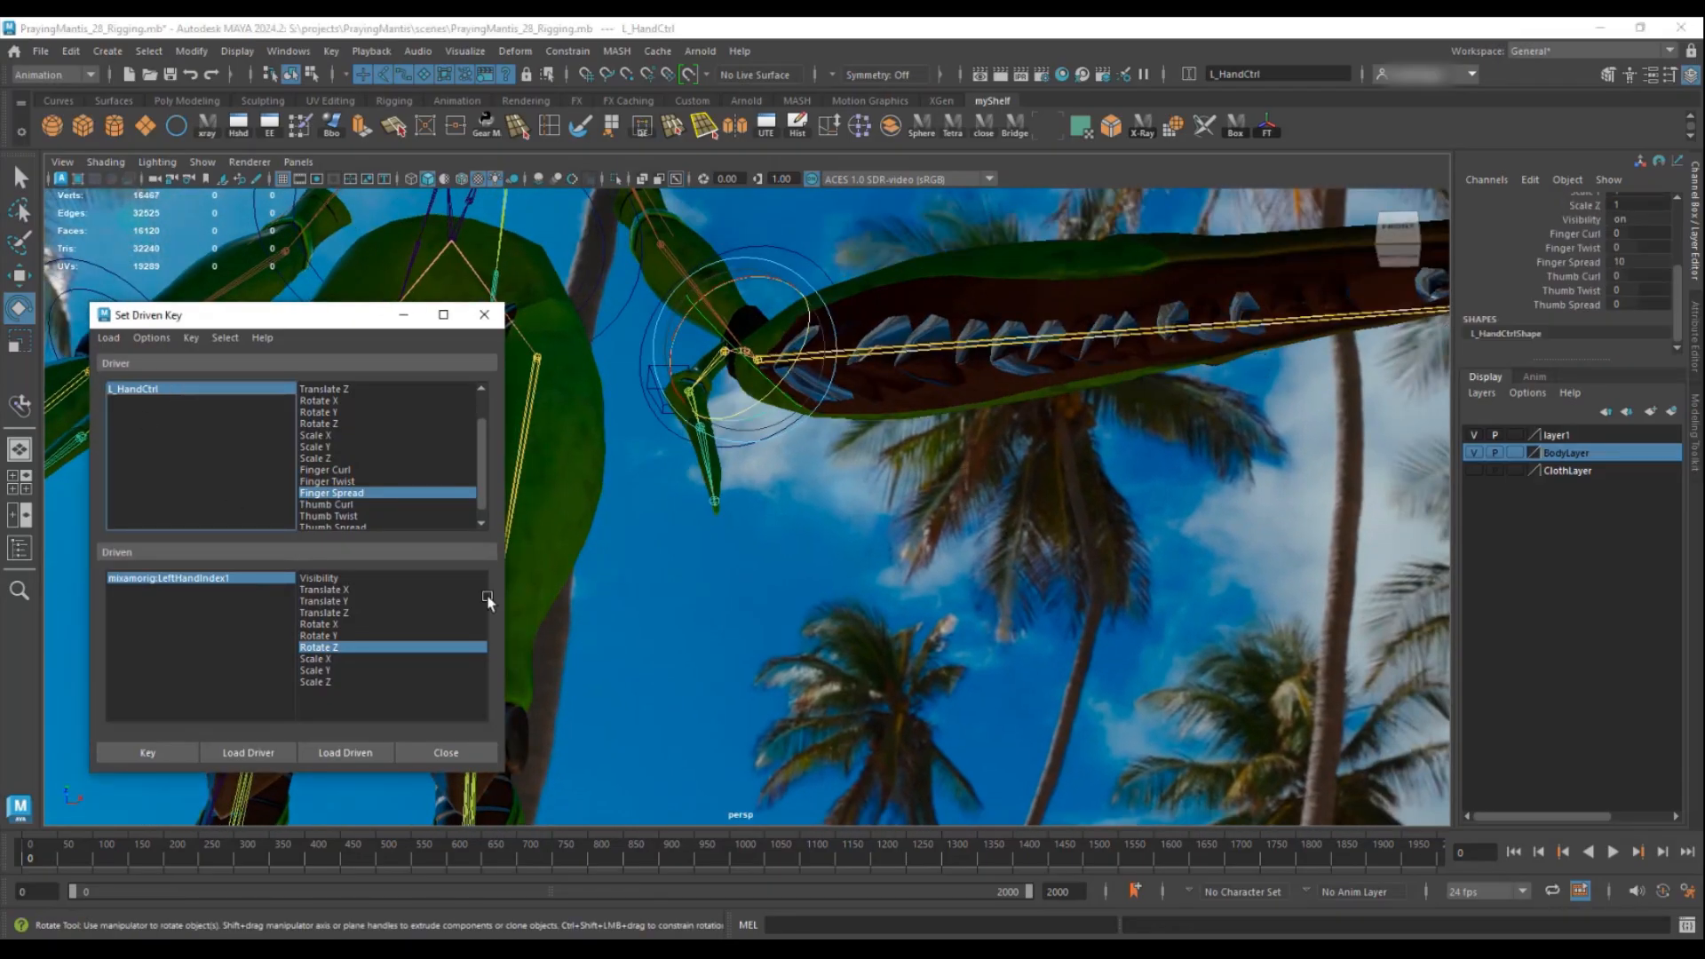
{"action": "middle_click_drag", "start_coordinate": [1100, 388], "coordinate": [789, 392]}
- Set the LeftHandIndex1 joint's Rotate Z to -30 and set a driven key for the negative Finger Spread
{"action": "left_click", "coordinate": [797, 454]}
{"action": "key", "text": "e"}
{"action": "left_click_drag", "start_coordinate": [775, 373], "coordinate": [997, 382]}
{"action": "scroll", "coordinate": [1635, 240], "scroll_direction": "up", "scroll_amount": 3}
{"action": "left_click", "coordinate": [1643, 233]}
{"action": "type", "text": "-30"}
{"action": "key", "text": "Return"}
{"action": "left_click", "coordinate": [147, 752]}
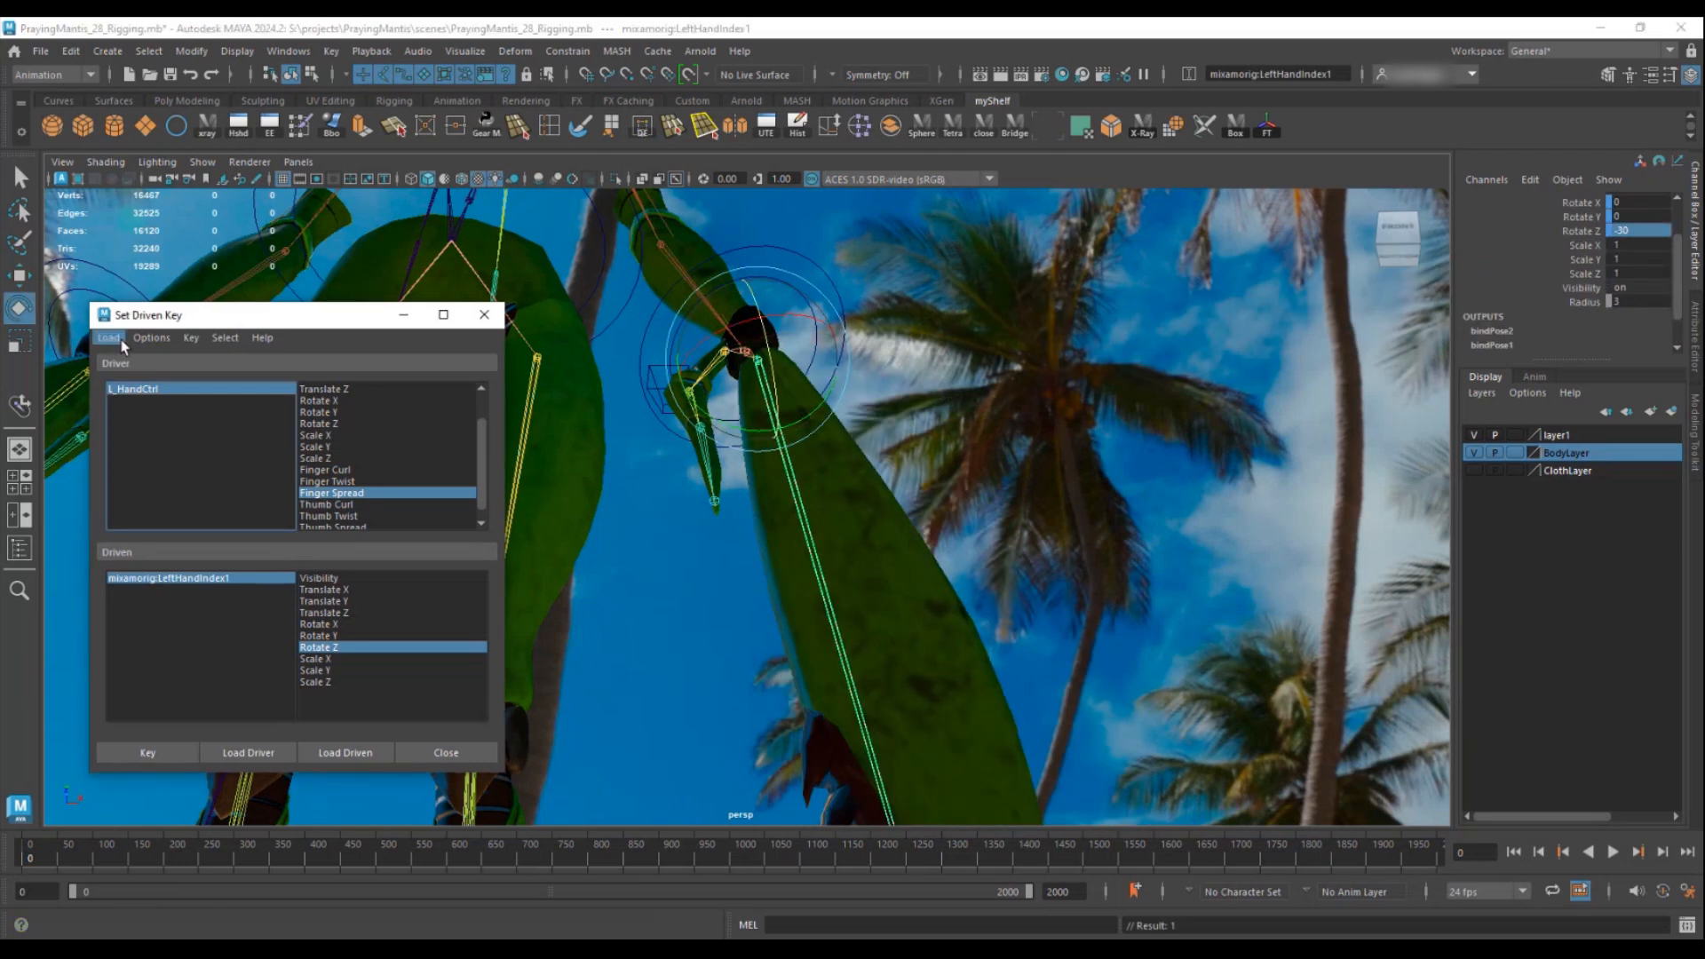
- Test Finger Spread on L_HandCtrl in both directions and reset it to 0
{"action": "left_click", "coordinate": [138, 390]}
{"action": "middle_click_drag", "start_coordinate": [1225, 308], "coordinate": [1156, 291]}
{"action": "left_click_drag", "start_coordinate": [830, 383], "coordinate": [942, 355], "text": "alt"}
{"action": "middle_click_drag", "start_coordinate": [941, 356], "coordinate": [1190, 311]}
{"action": "left_click_drag", "start_coordinate": [1191, 311], "coordinate": [1203, 293], "text": "alt"}
{"action": "left_click", "coordinate": [1537, 332]}
{"action": "middle_click_drag", "start_coordinate": [1110, 294], "coordinate": [1154, 302]}
{"action": "left_click_drag", "start_coordinate": [1154, 302], "coordinate": [1173, 403], "text": "alt"}
{"action": "double_click", "coordinate": [1643, 331]}
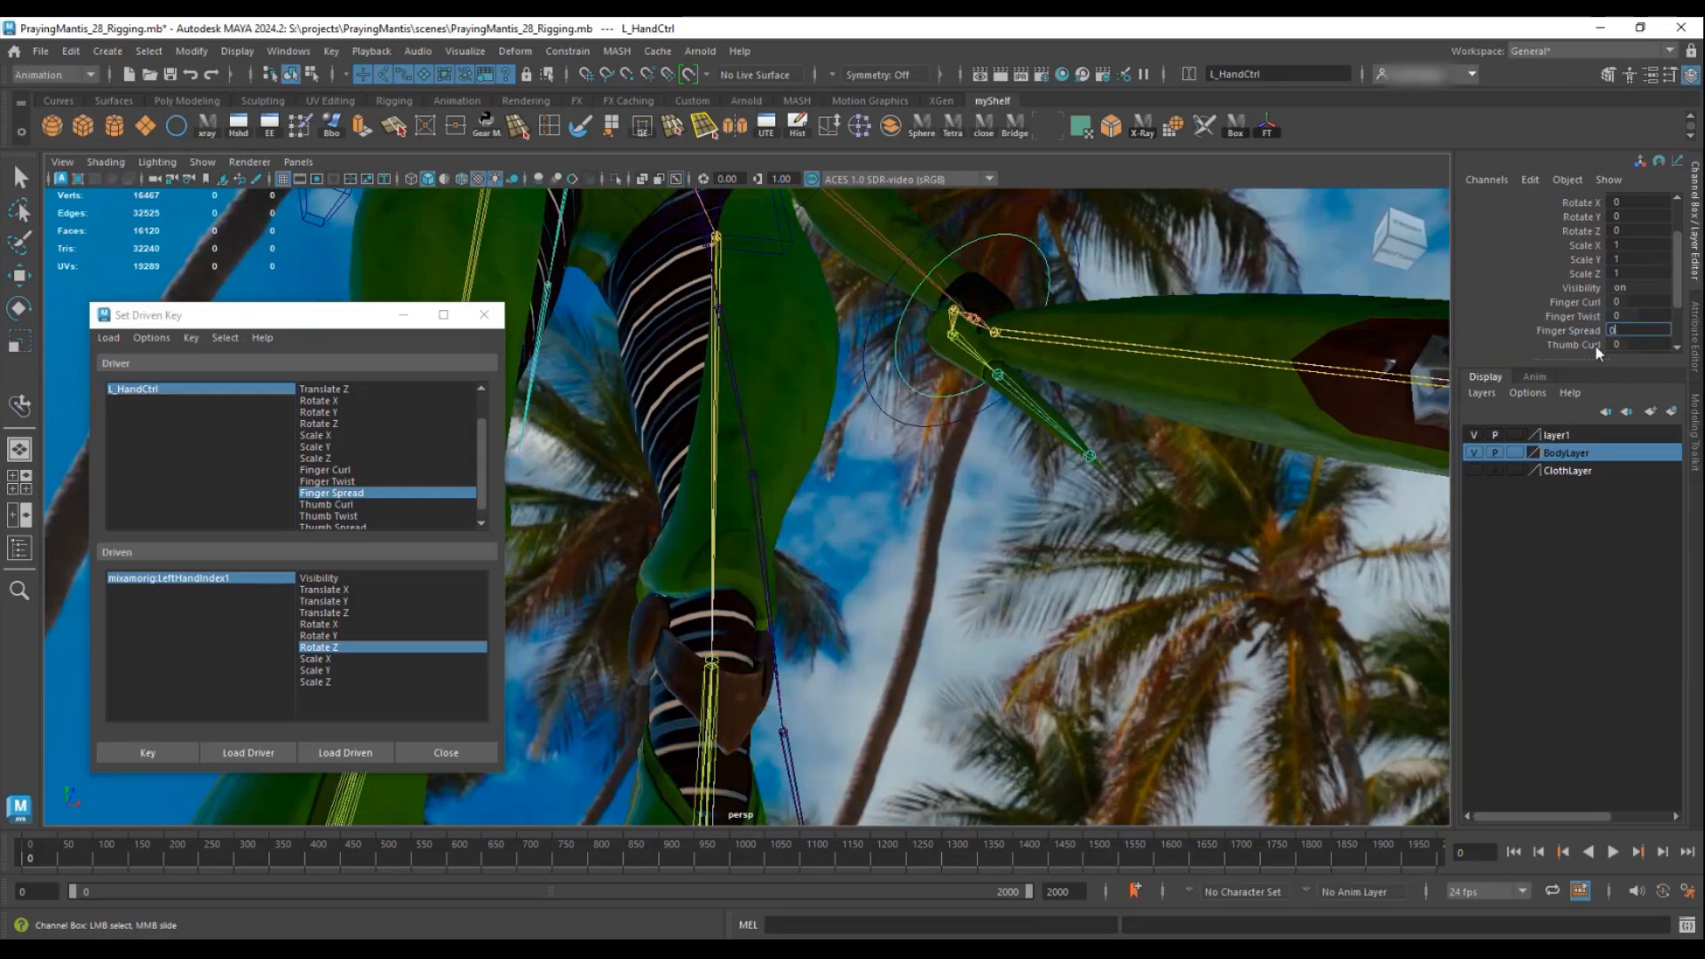
{"action": "type", "text": "0"}
{"action": "key", "text": "Return"}
- Load the LeftHandThumb1, LeftHandThumb2 and LeftHandThumb3 joints as driven objects and select all three in the driven list
{"action": "left_click_drag", "start_coordinate": [834, 493], "coordinate": [835, 307], "text": "alt"}
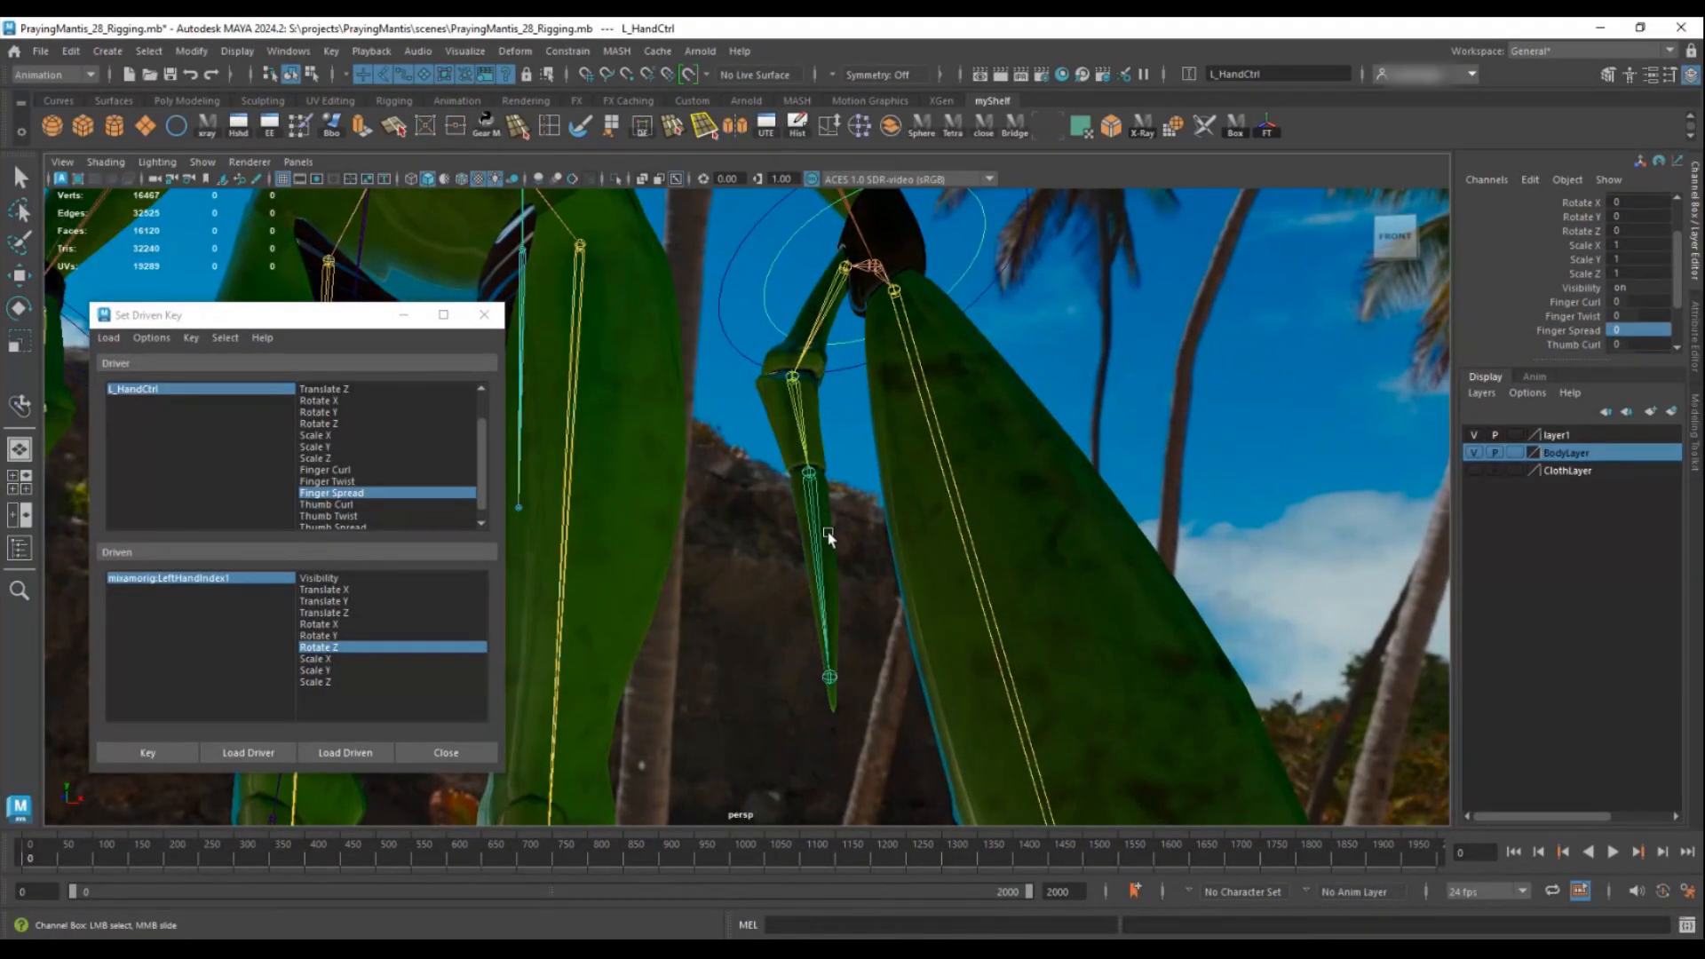
{"action": "left_click", "coordinate": [826, 307]}
{"action": "key", "text": "e"}
{"action": "left_click", "coordinate": [816, 532]}
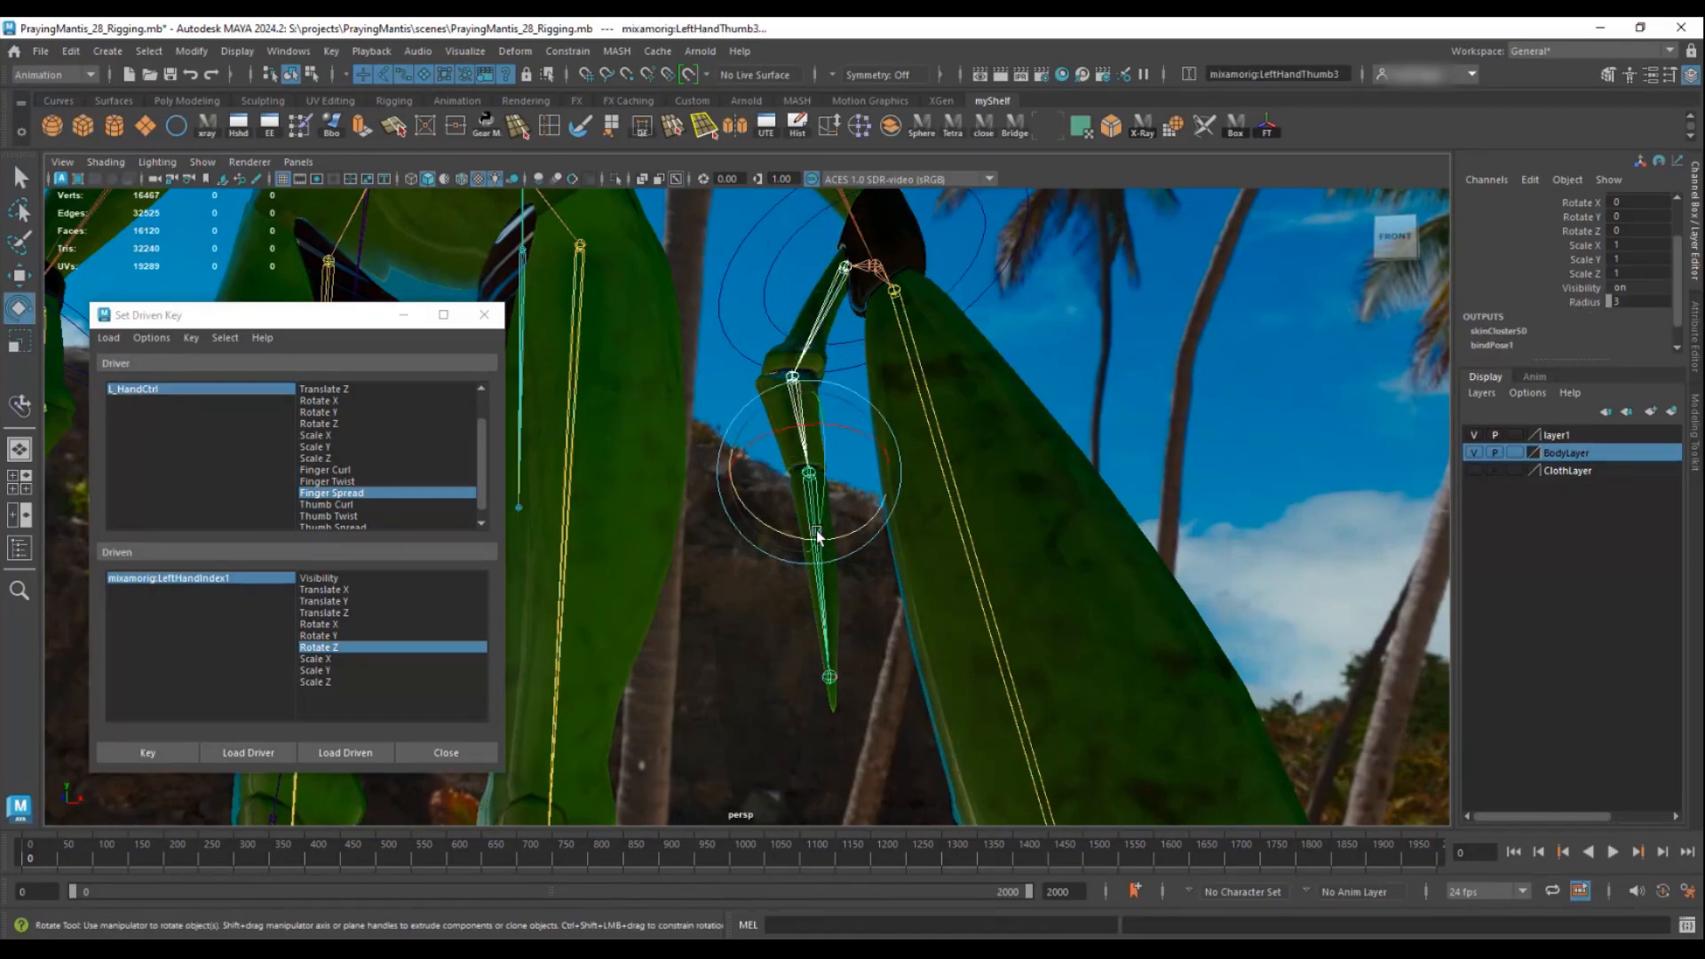
{"action": "left_click", "coordinate": [339, 754]}
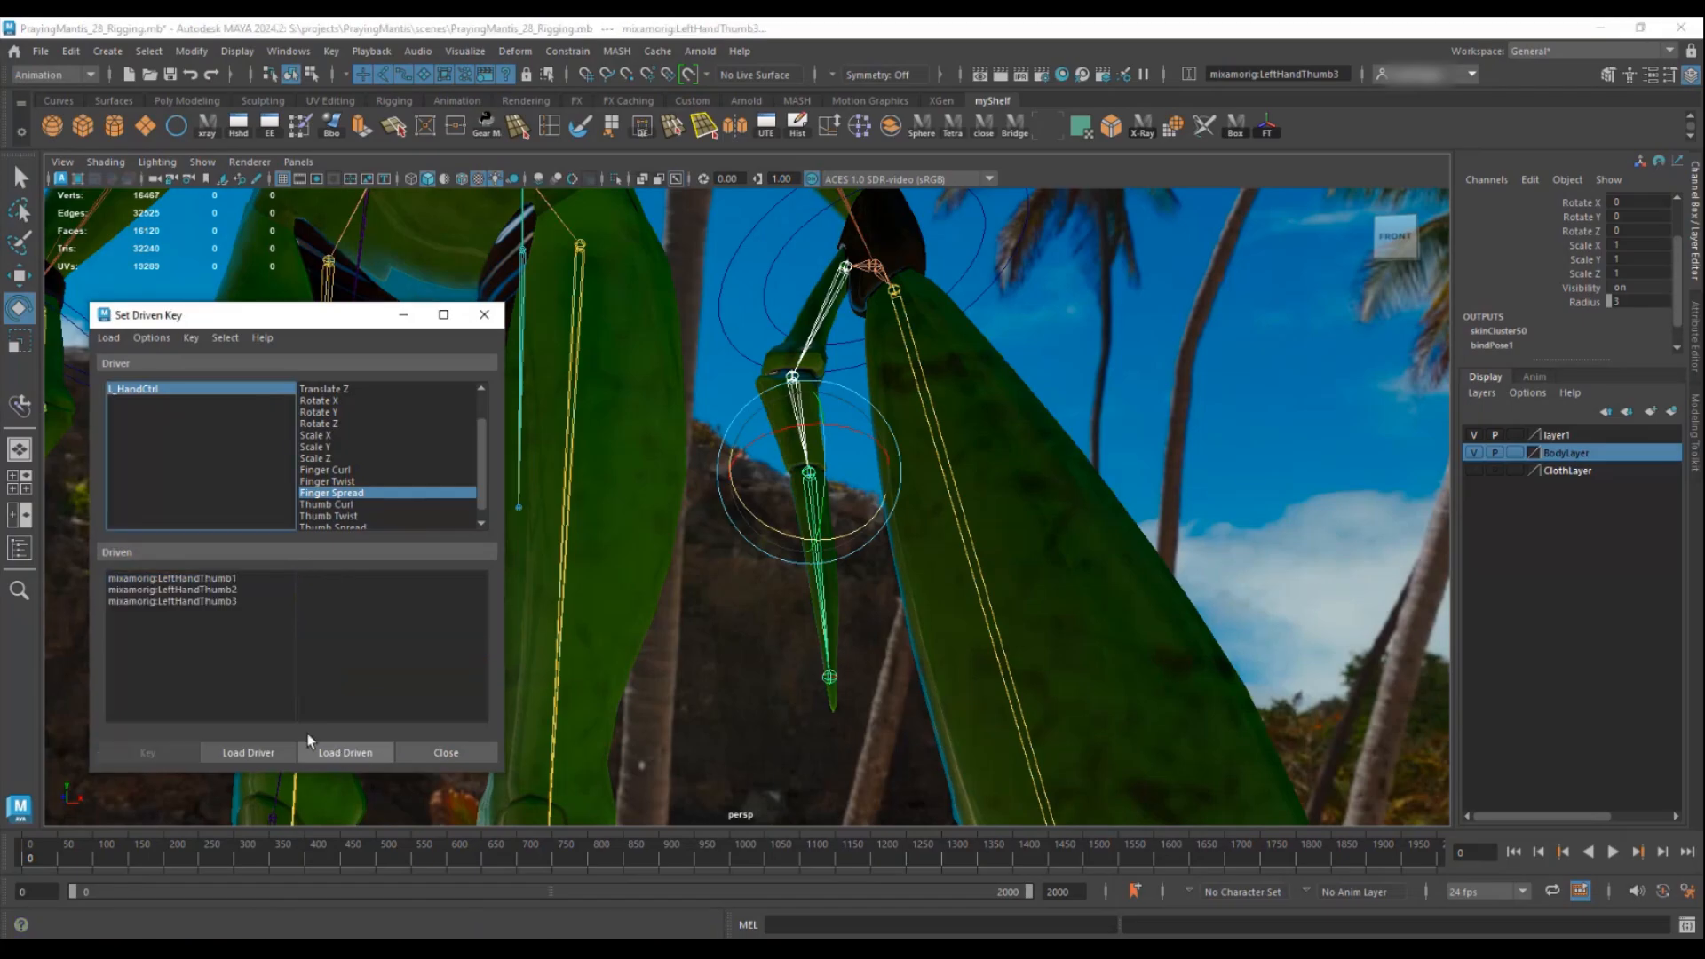
{"action": "left_click_drag", "start_coordinate": [174, 579], "coordinate": [176, 603]}
- Undo a trial rotation of the thumb joints, and key their Rotate Z against Thumb Curl at 0
{"action": "left_click_drag", "start_coordinate": [799, 578], "coordinate": [914, 533], "text": "alt"}
{"action": "key", "text": "ctrl+z"}
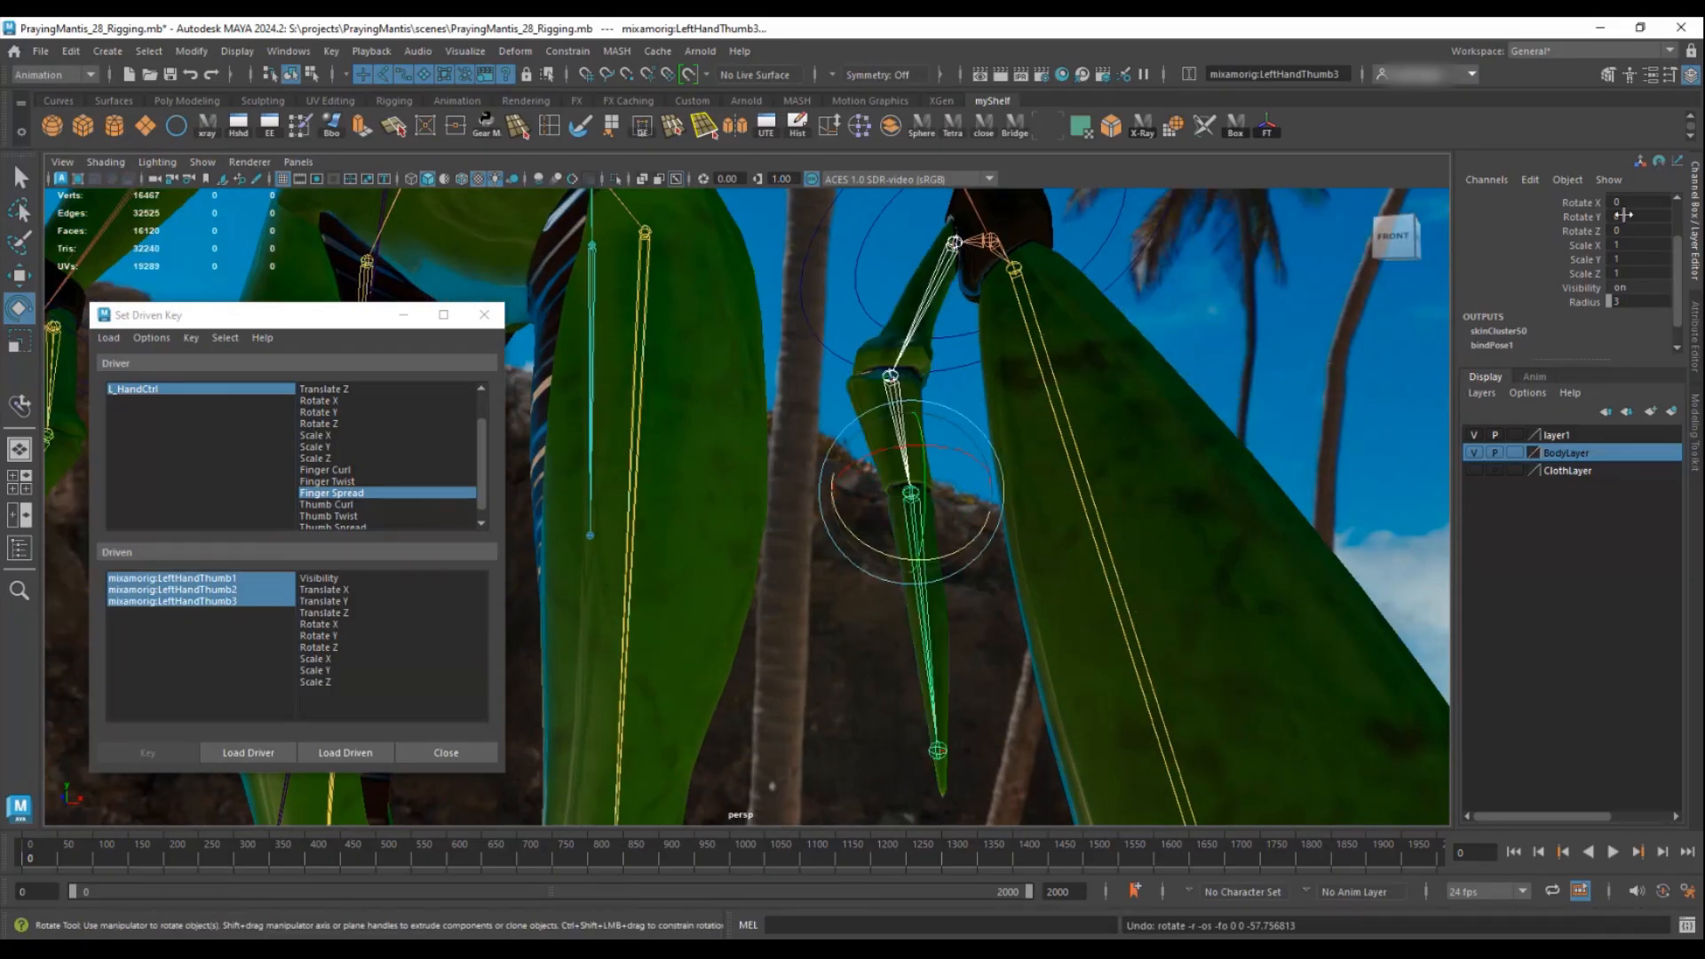
{"action": "left_click", "coordinate": [322, 506]}
{"action": "left_click", "coordinate": [325, 649]}
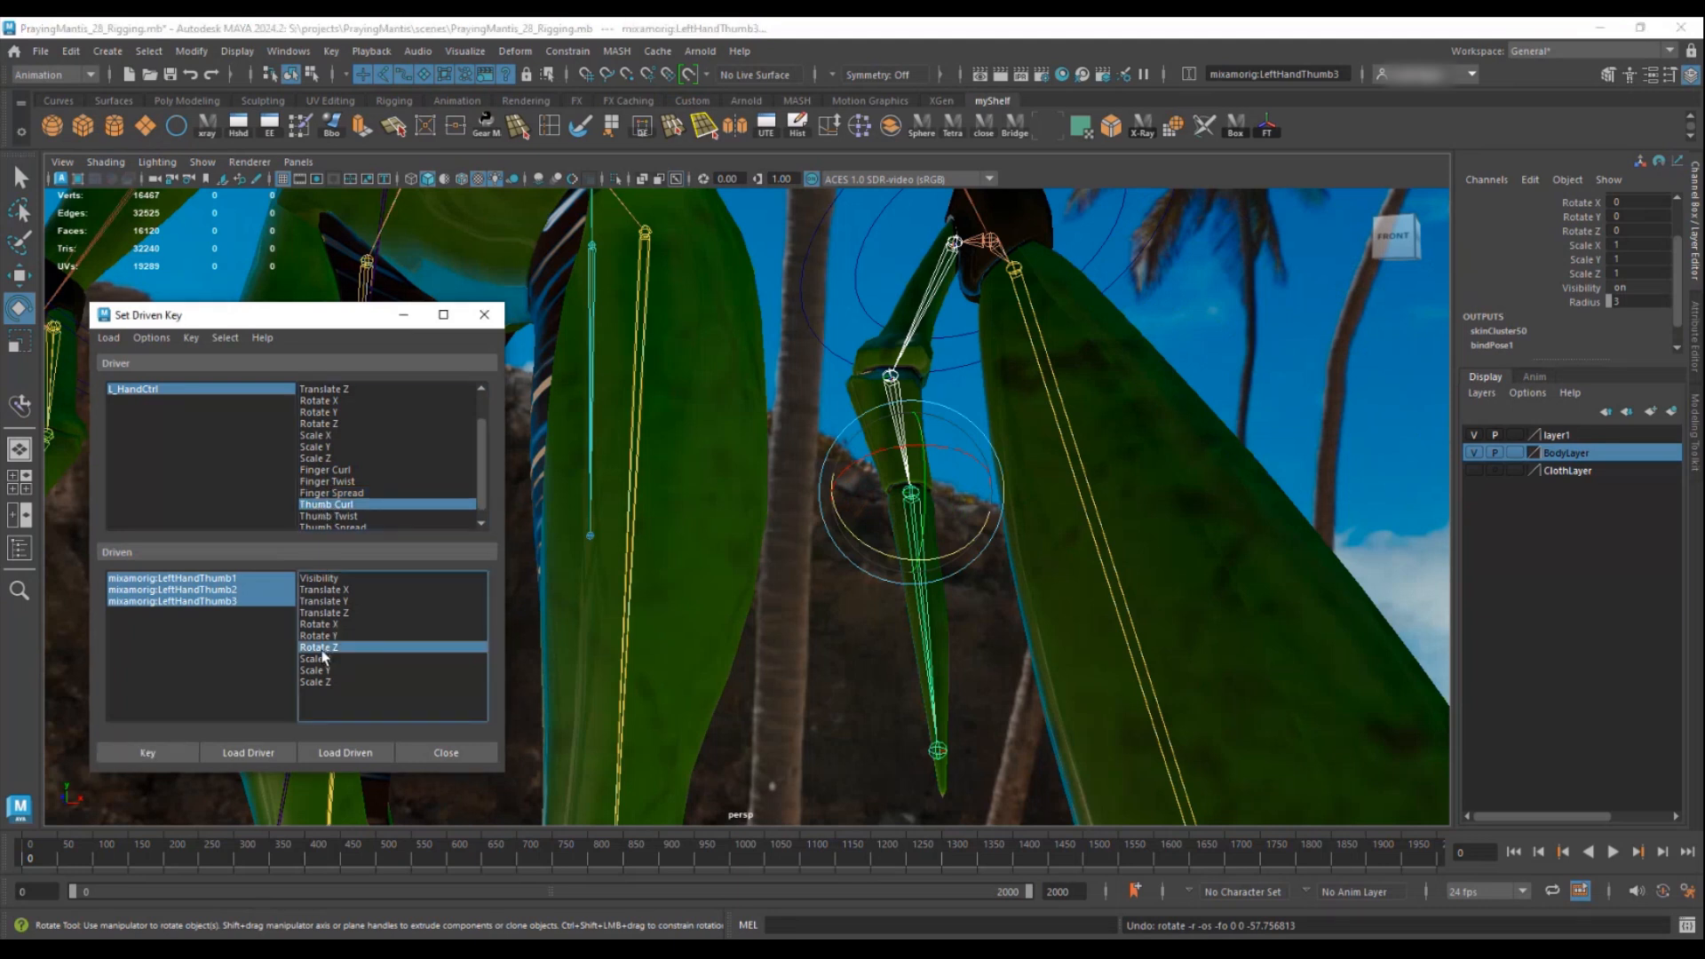
{"action": "middle_click_drag", "start_coordinate": [977, 552], "coordinate": [1037, 517], "text": "alt"}
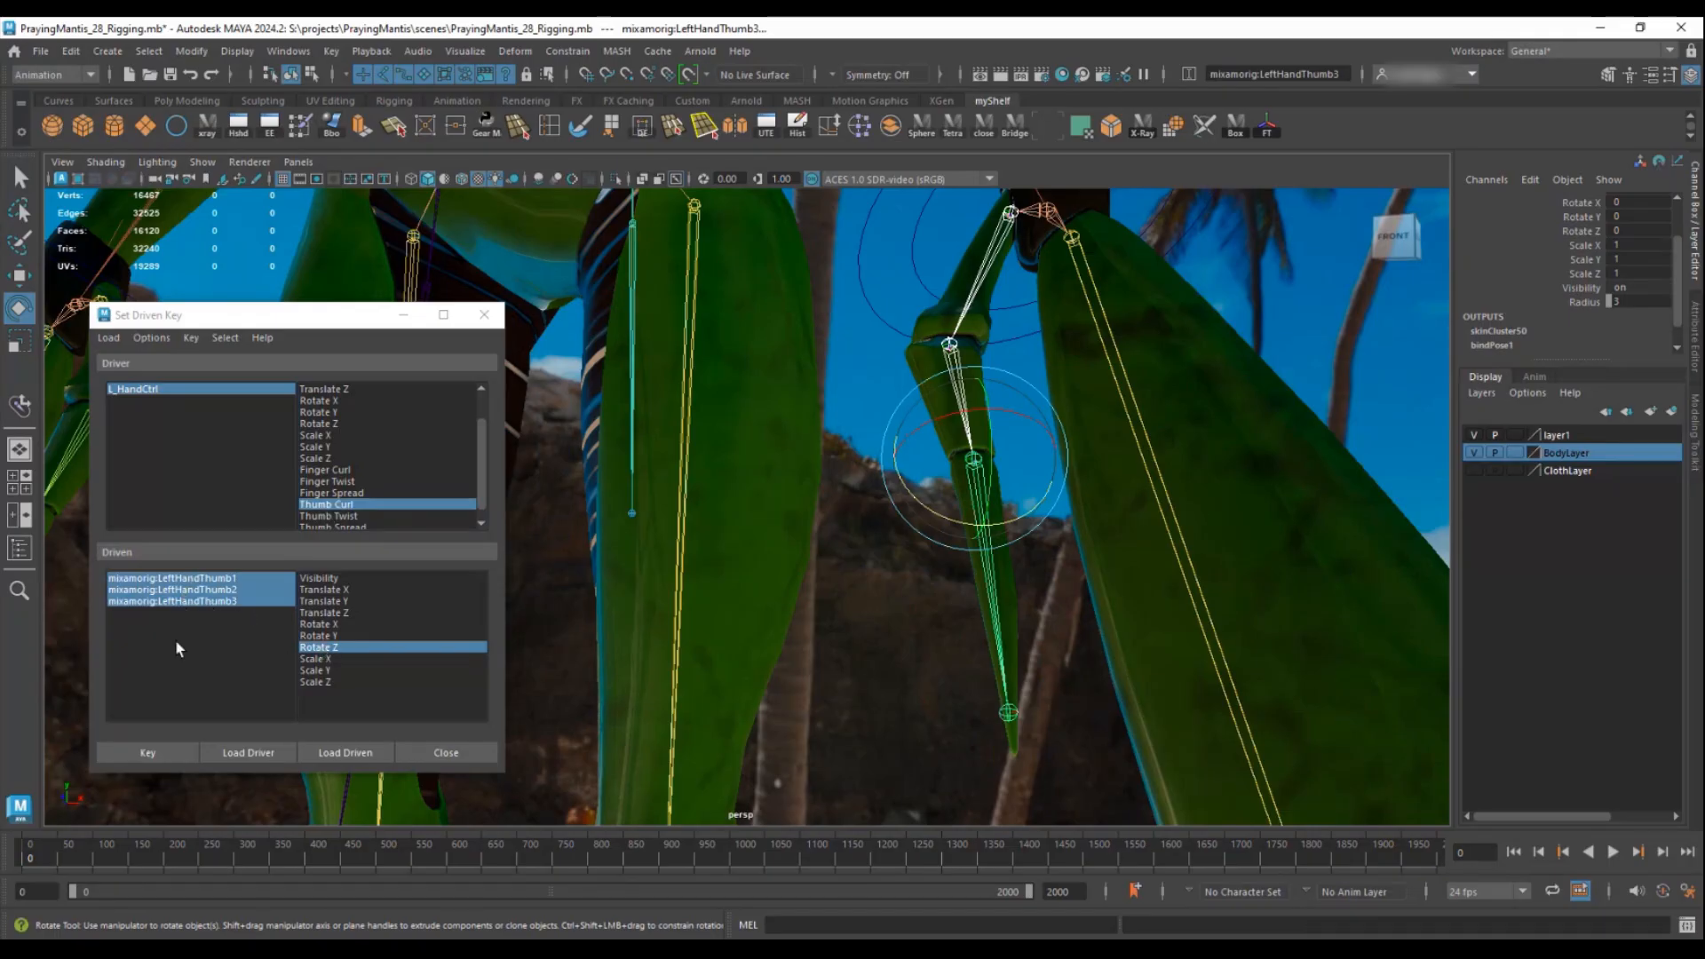
{"action": "left_click", "coordinate": [148, 754]}
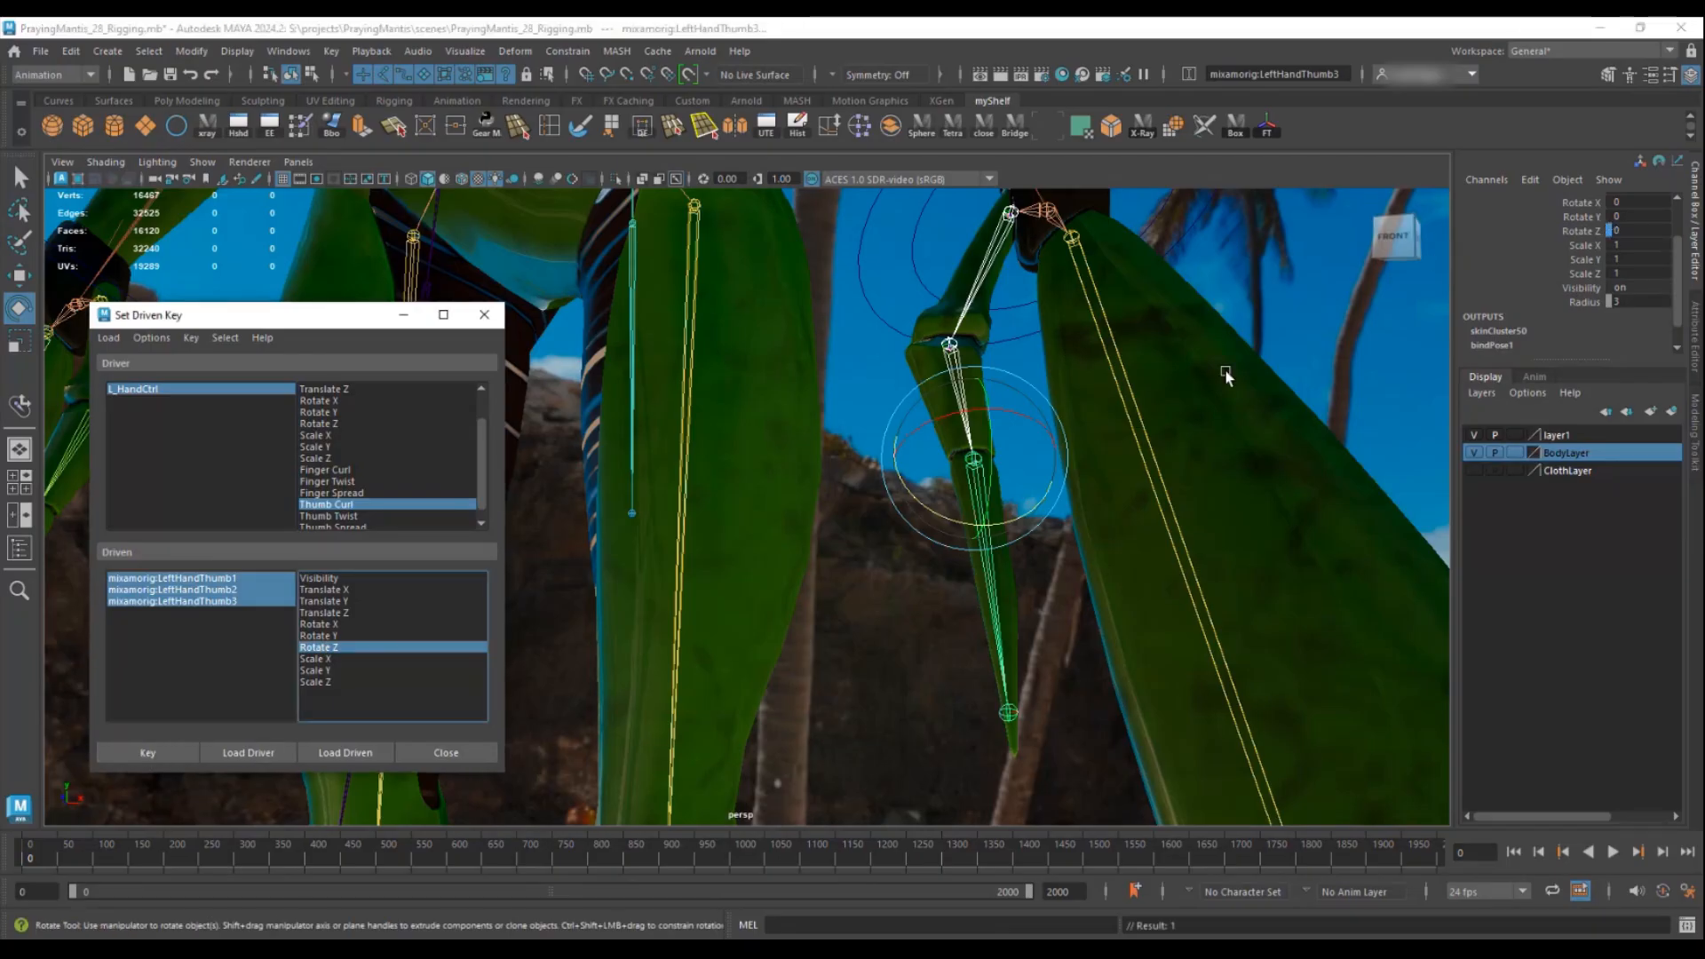
- Raise Thumb Curl on L_HandCtrl, set the three left thumb joints' Rotate Z to -45 and set a driven key
{"action": "key", "text": "f"}
{"action": "left_click", "coordinate": [174, 390]}
{"action": "left_click", "coordinate": [1574, 305]}
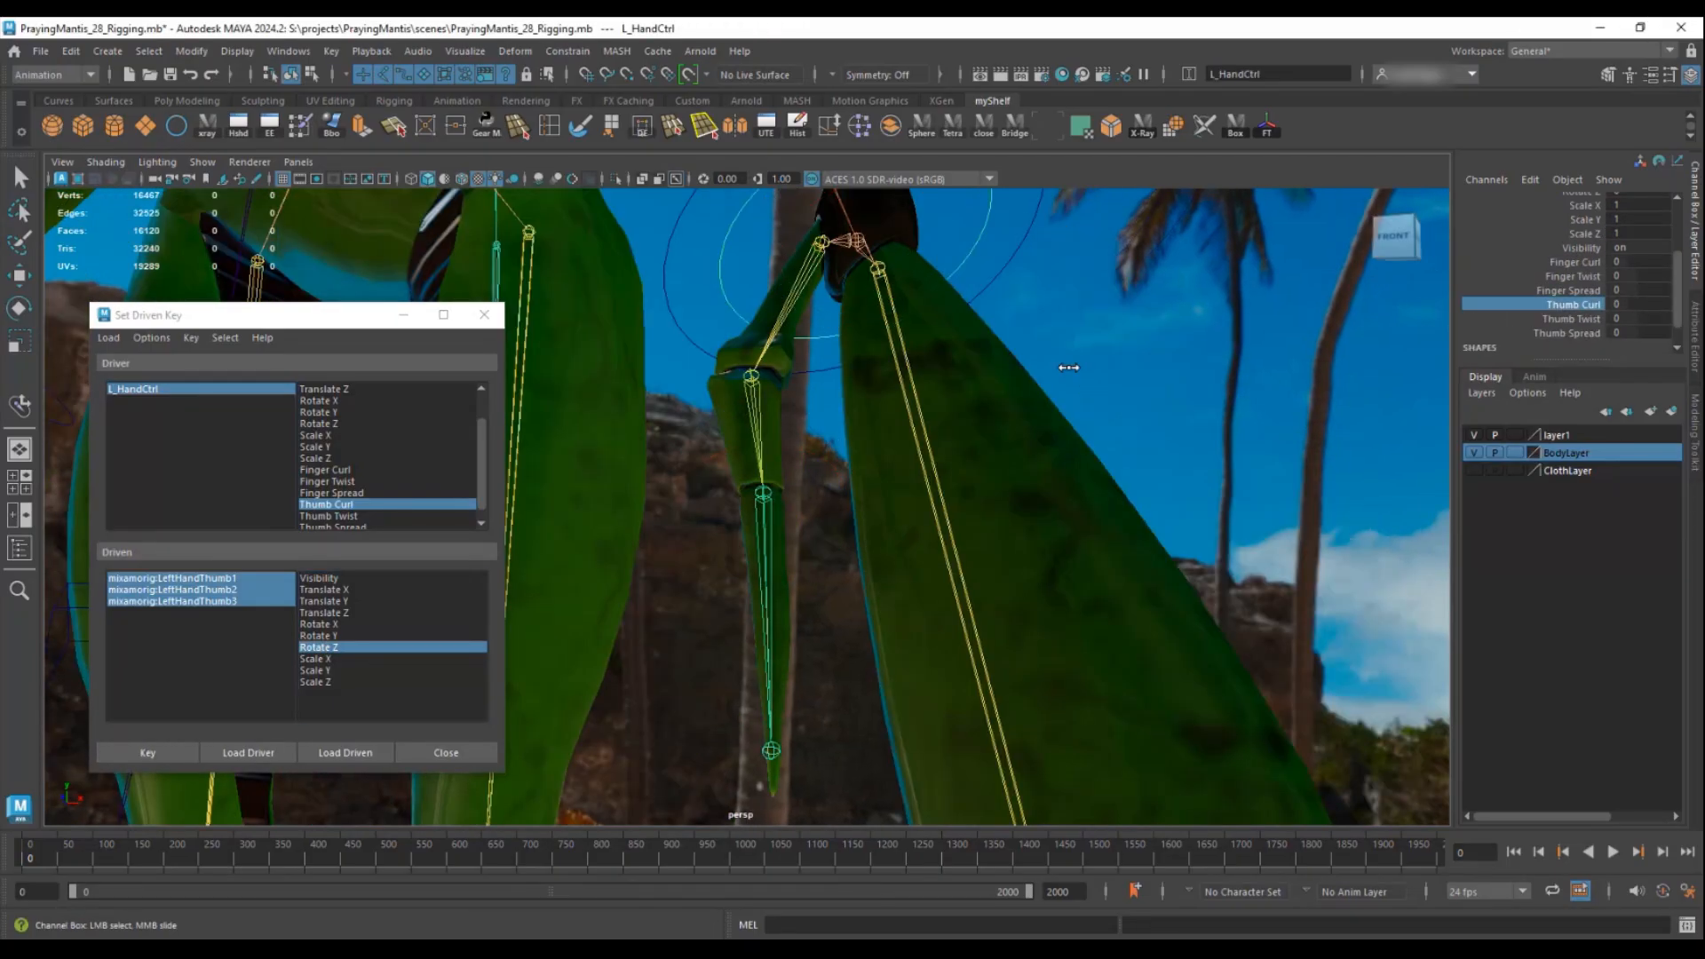
{"action": "left_click_drag", "start_coordinate": [206, 578], "coordinate": [213, 602]}
{"action": "key", "text": "e"}
{"action": "left_click_drag", "start_coordinate": [710, 540], "coordinate": [775, 527]}
{"action": "left_click", "coordinate": [1645, 206]}
{"action": "type", "text": "-45"}
{"action": "key", "text": "Return"}
{"action": "mouse_move", "coordinate": [977, 390]}
{"action": "left_mouse_down", "text": "alt"}
{"action": "mouse_move", "coordinate": [971, 356]}
{"action": "mouse_move", "coordinate": [982, 370]}
{"action": "left_mouse_up", "text": "alt"}
{"action": "left_click", "coordinate": [145, 751]}
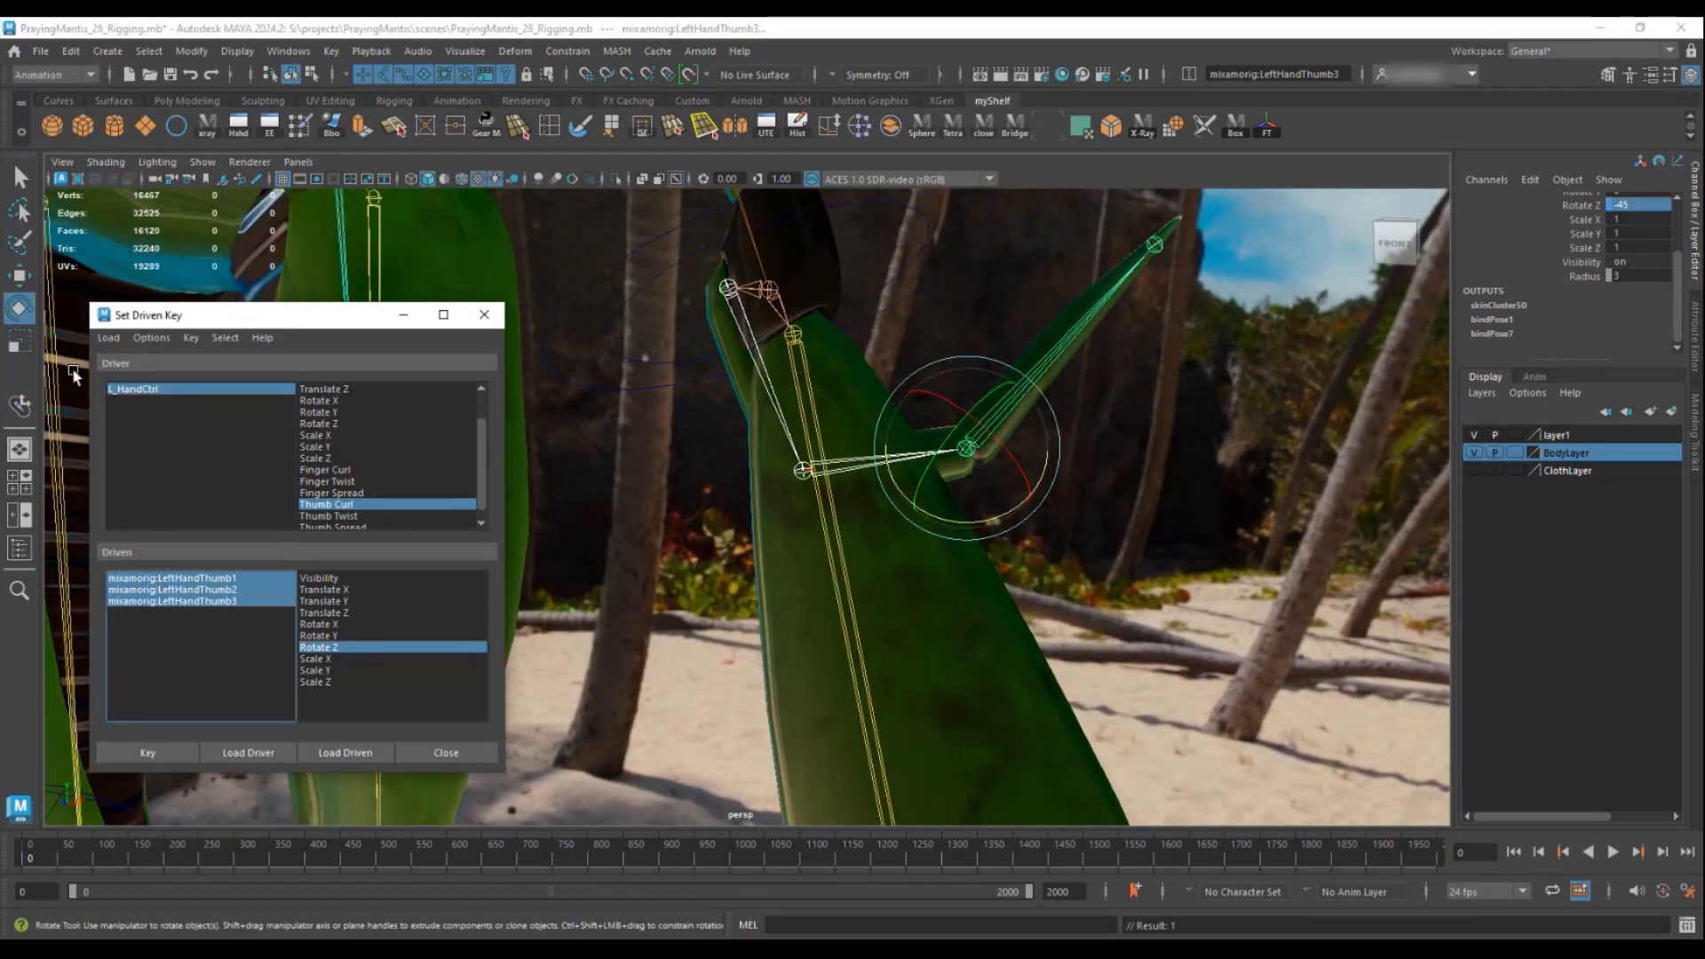
- Select L_HandCtrl from the driver list and lower its Thumb Curl to a negative value
{"action": "left_click", "coordinate": [142, 389]}
{"action": "left_click", "coordinate": [1590, 278]}
{"action": "middle_click_drag", "start_coordinate": [1324, 293], "coordinate": [1001, 308]}
{"action": "middle_click_drag", "start_coordinate": [918, 364], "coordinate": [943, 293], "text": "alt"}
- Set Rotate Z of the three left thumb joints to 30 and set a driven key for the negative Thumb Curl
{"action": "left_click", "coordinate": [146, 578]}
{"action": "left_click", "coordinate": [151, 601], "text": "shift"}
{"action": "key", "text": "e"}
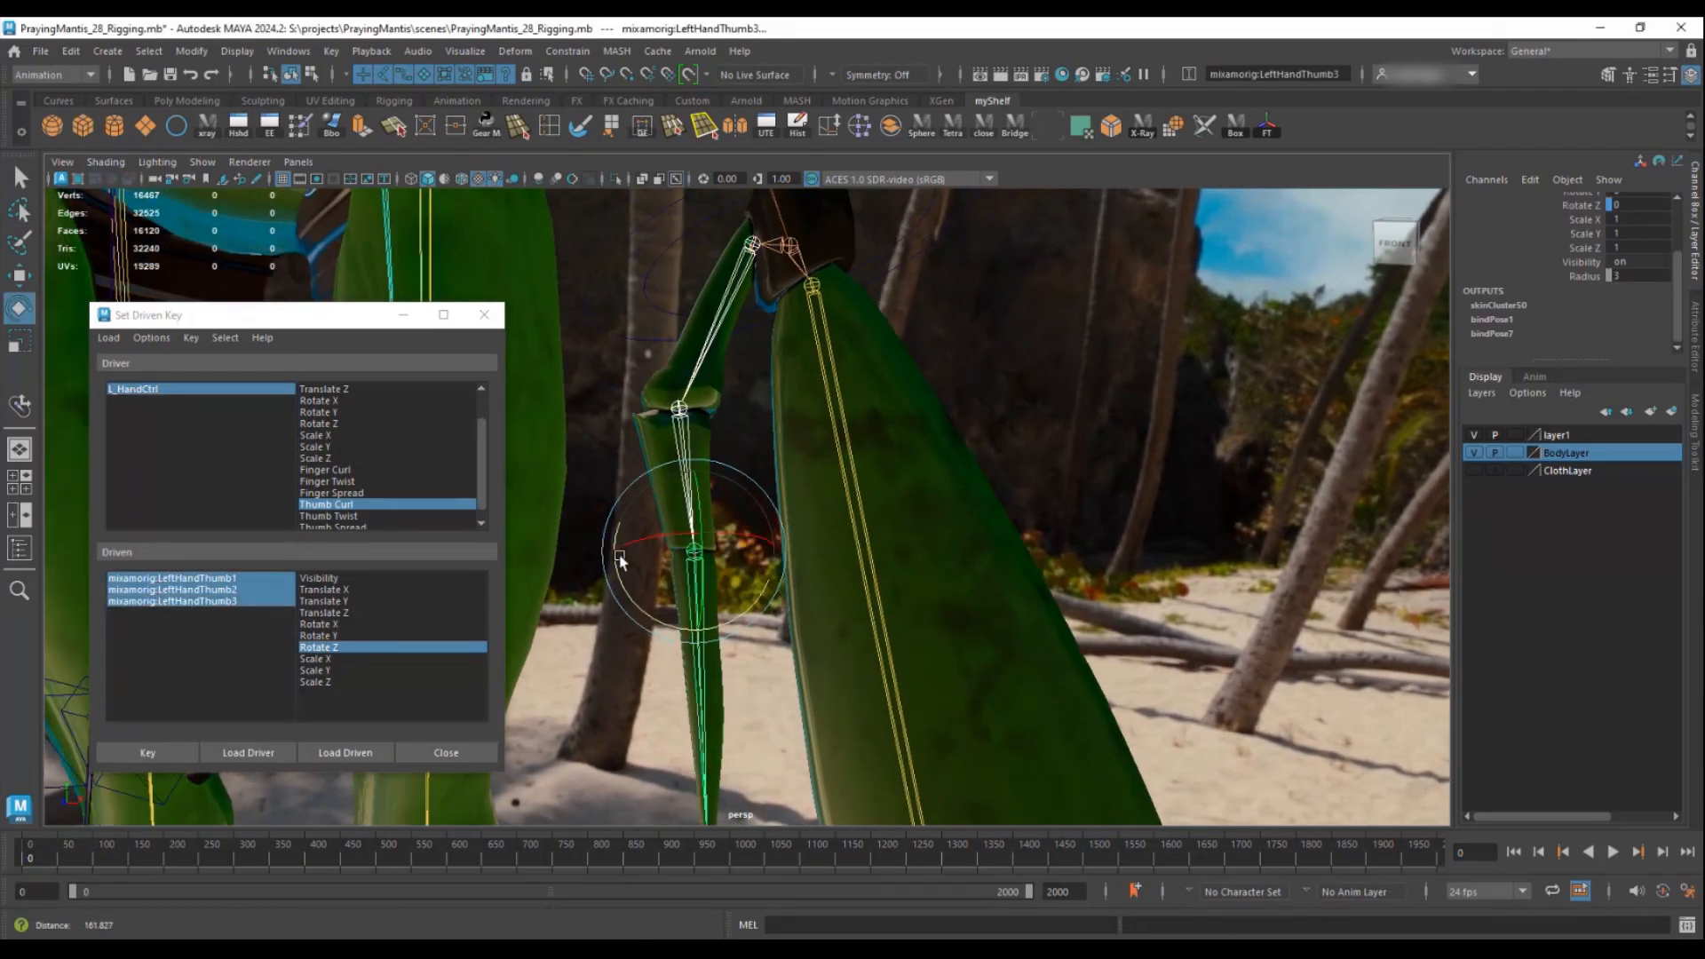
{"action": "left_click_drag", "start_coordinate": [653, 613], "coordinate": [614, 593]}
{"action": "left_click", "coordinate": [1647, 207]}
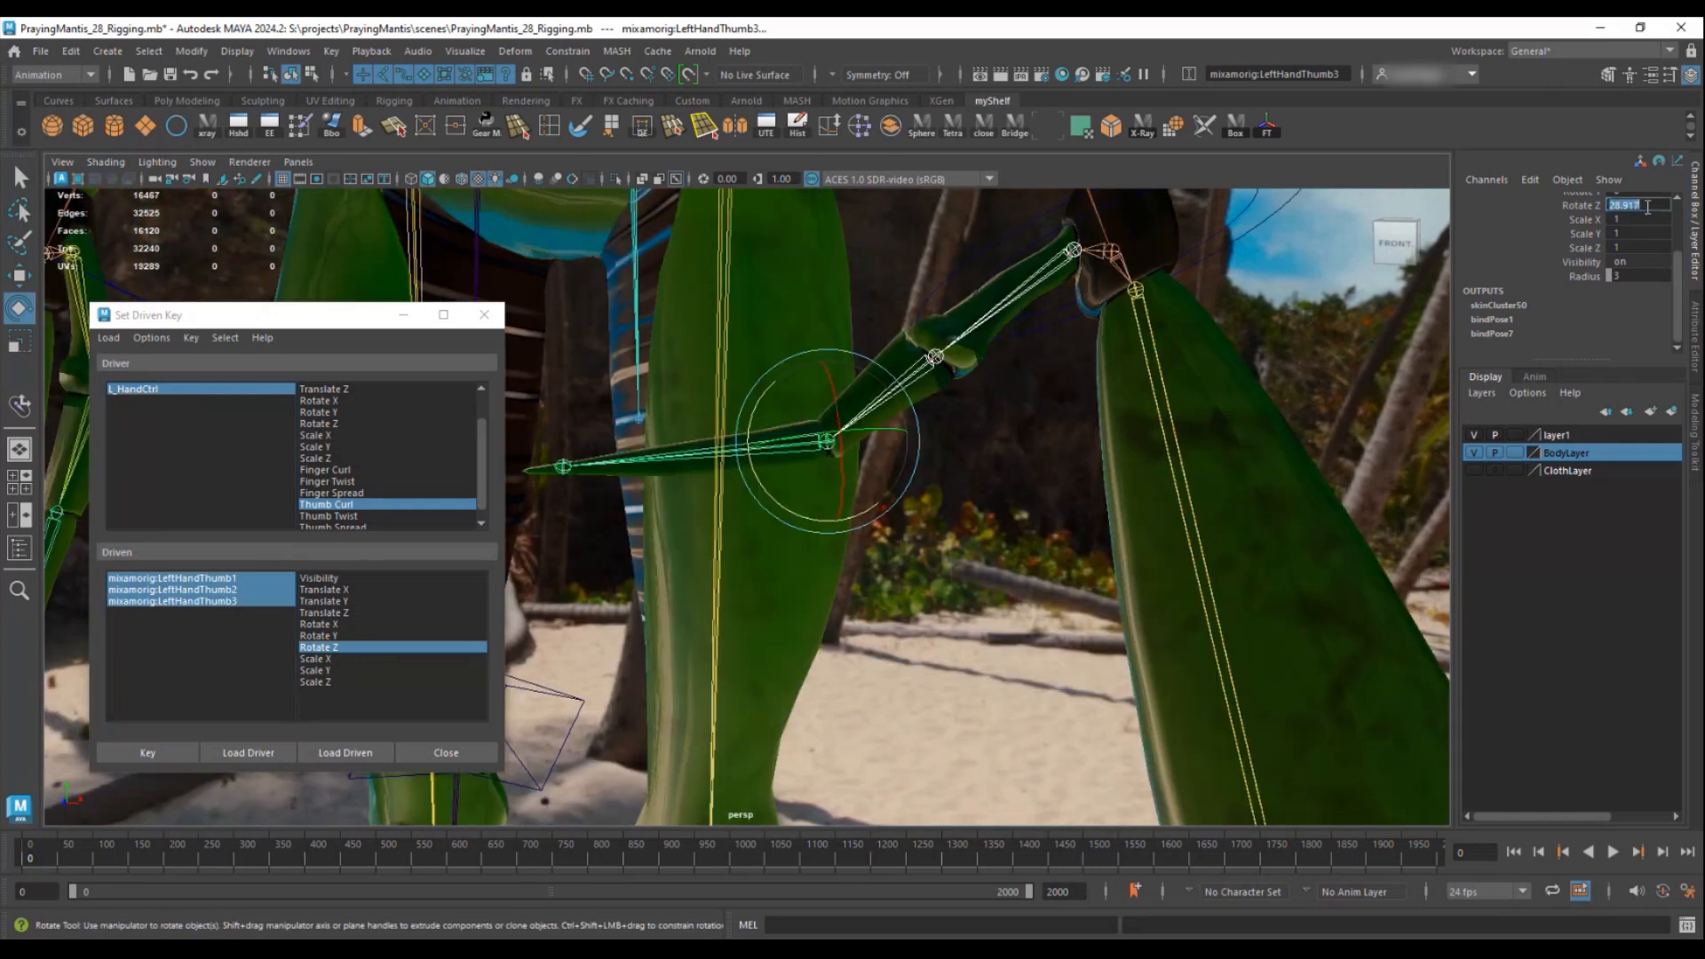
{"action": "type", "text": "30"}
{"action": "key", "text": "Return"}
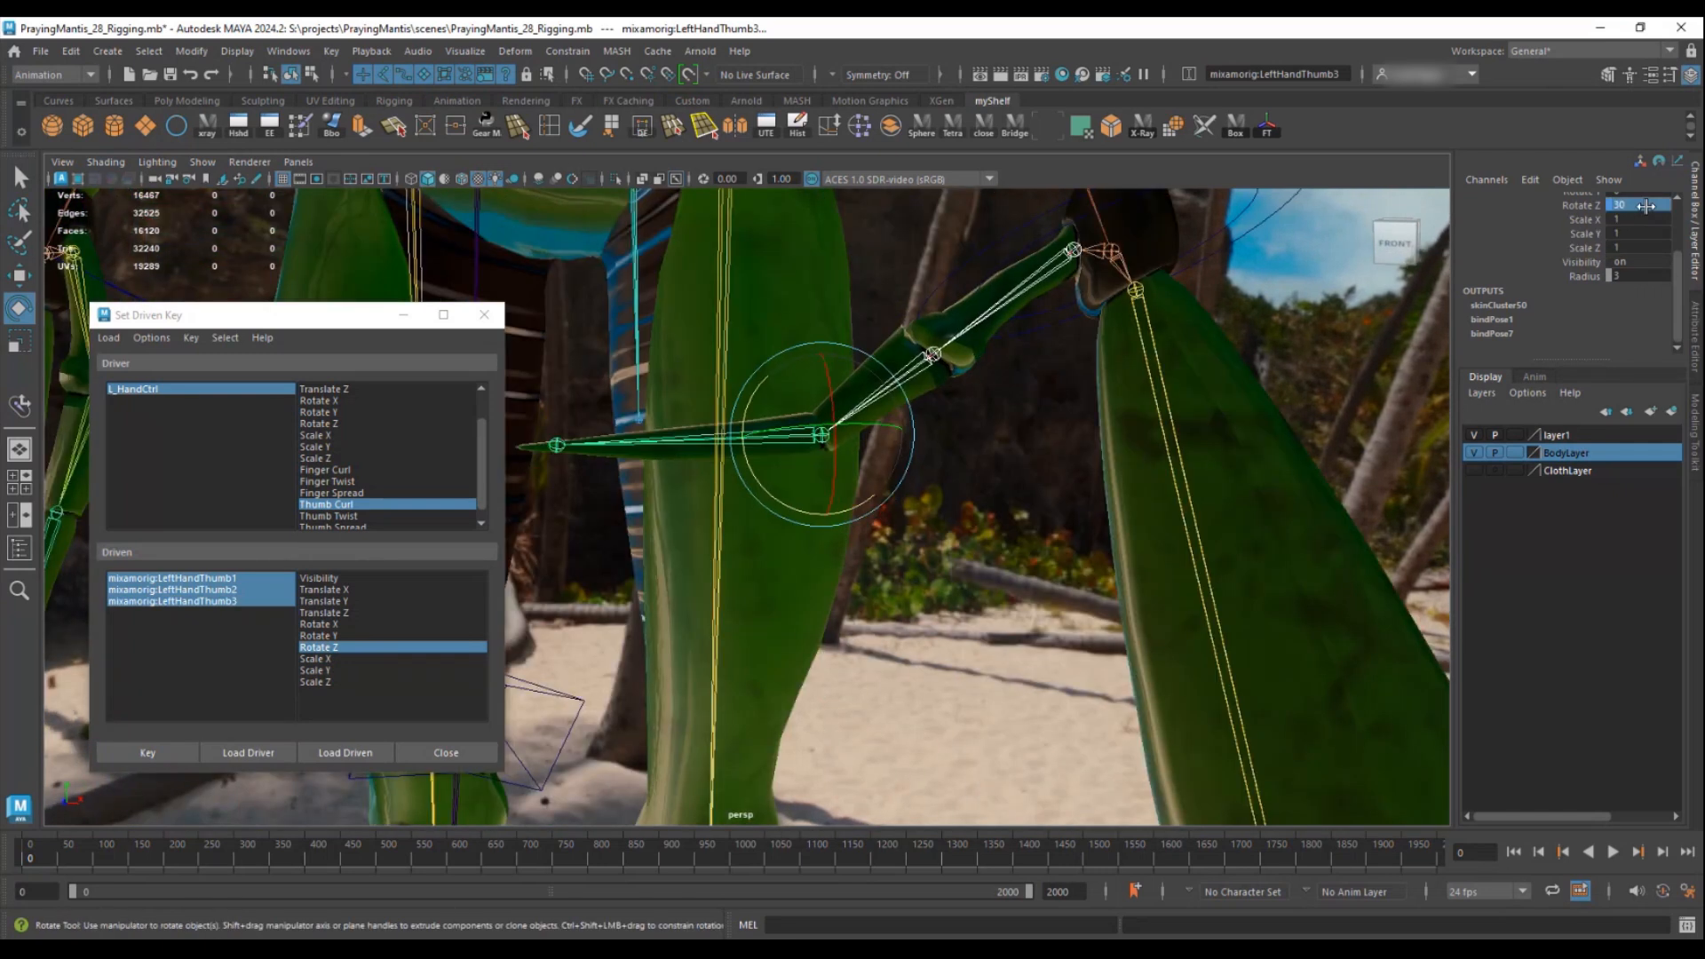
{"action": "left_click", "coordinate": [152, 755]}
- Test Thumb Curl on L_HandCtrl and reset it to 0
{"action": "left_click", "coordinate": [124, 388]}
{"action": "left_click", "coordinate": [1574, 318]}
{"action": "middle_click_drag", "start_coordinate": [1141, 368], "coordinate": [1062, 382]}
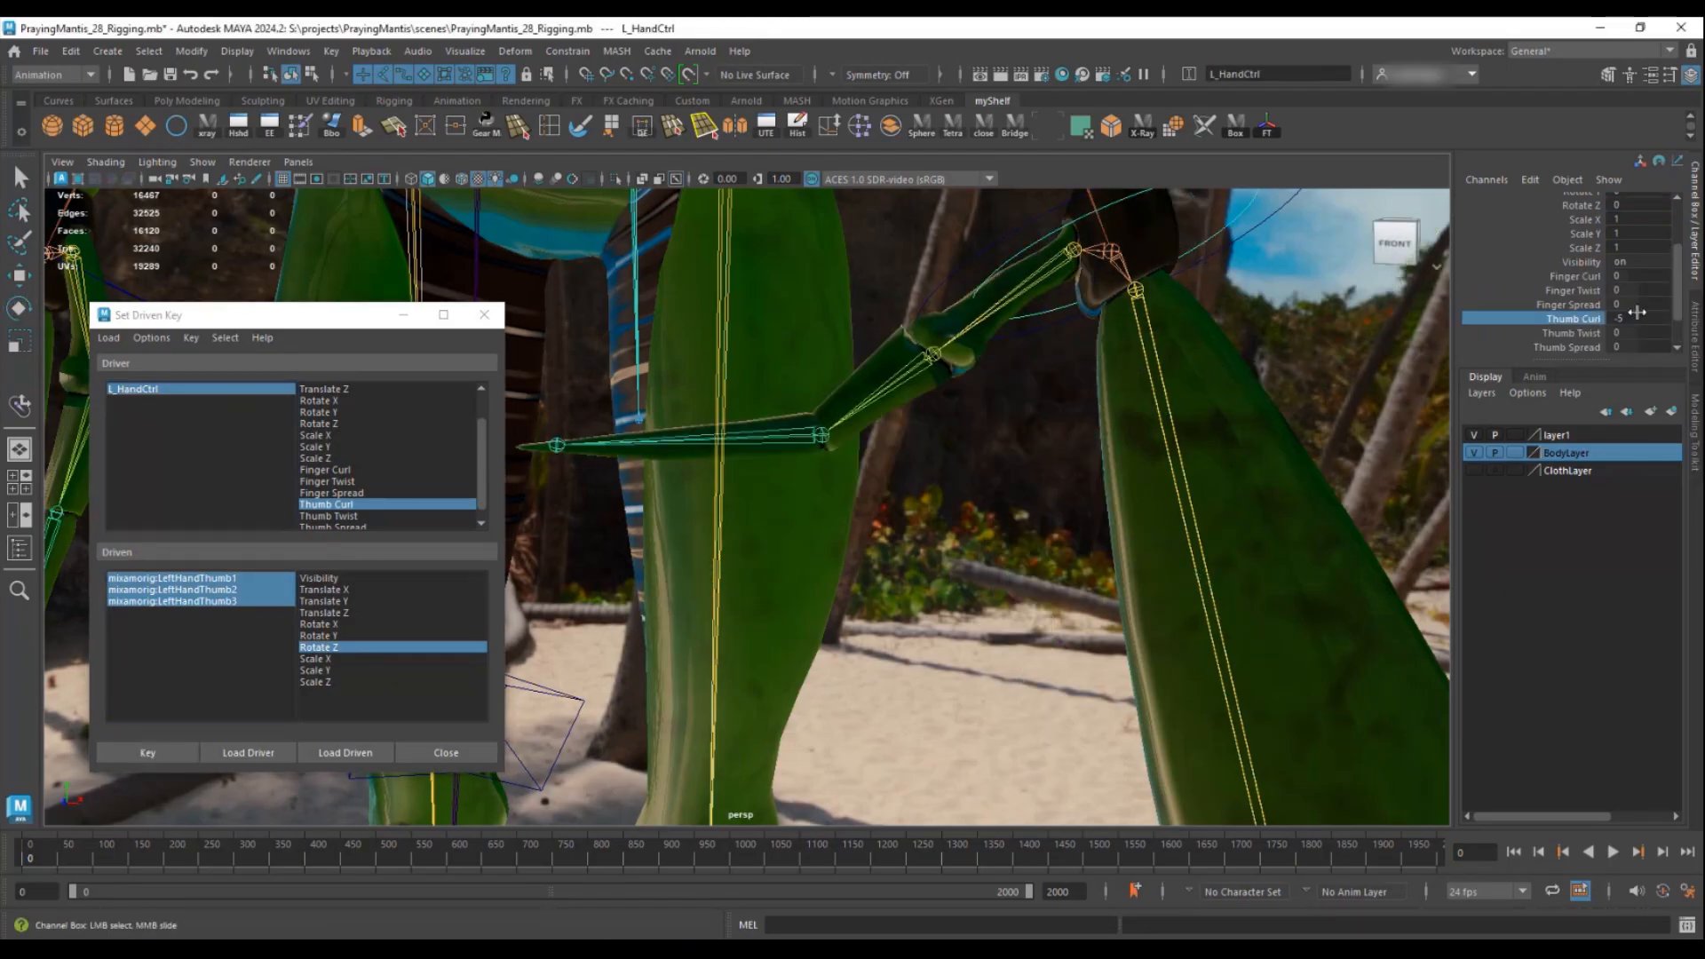
{"action": "left_click", "coordinate": [1637, 317]}
{"action": "type", "text": "0"}
{"action": "key", "text": "Return"}
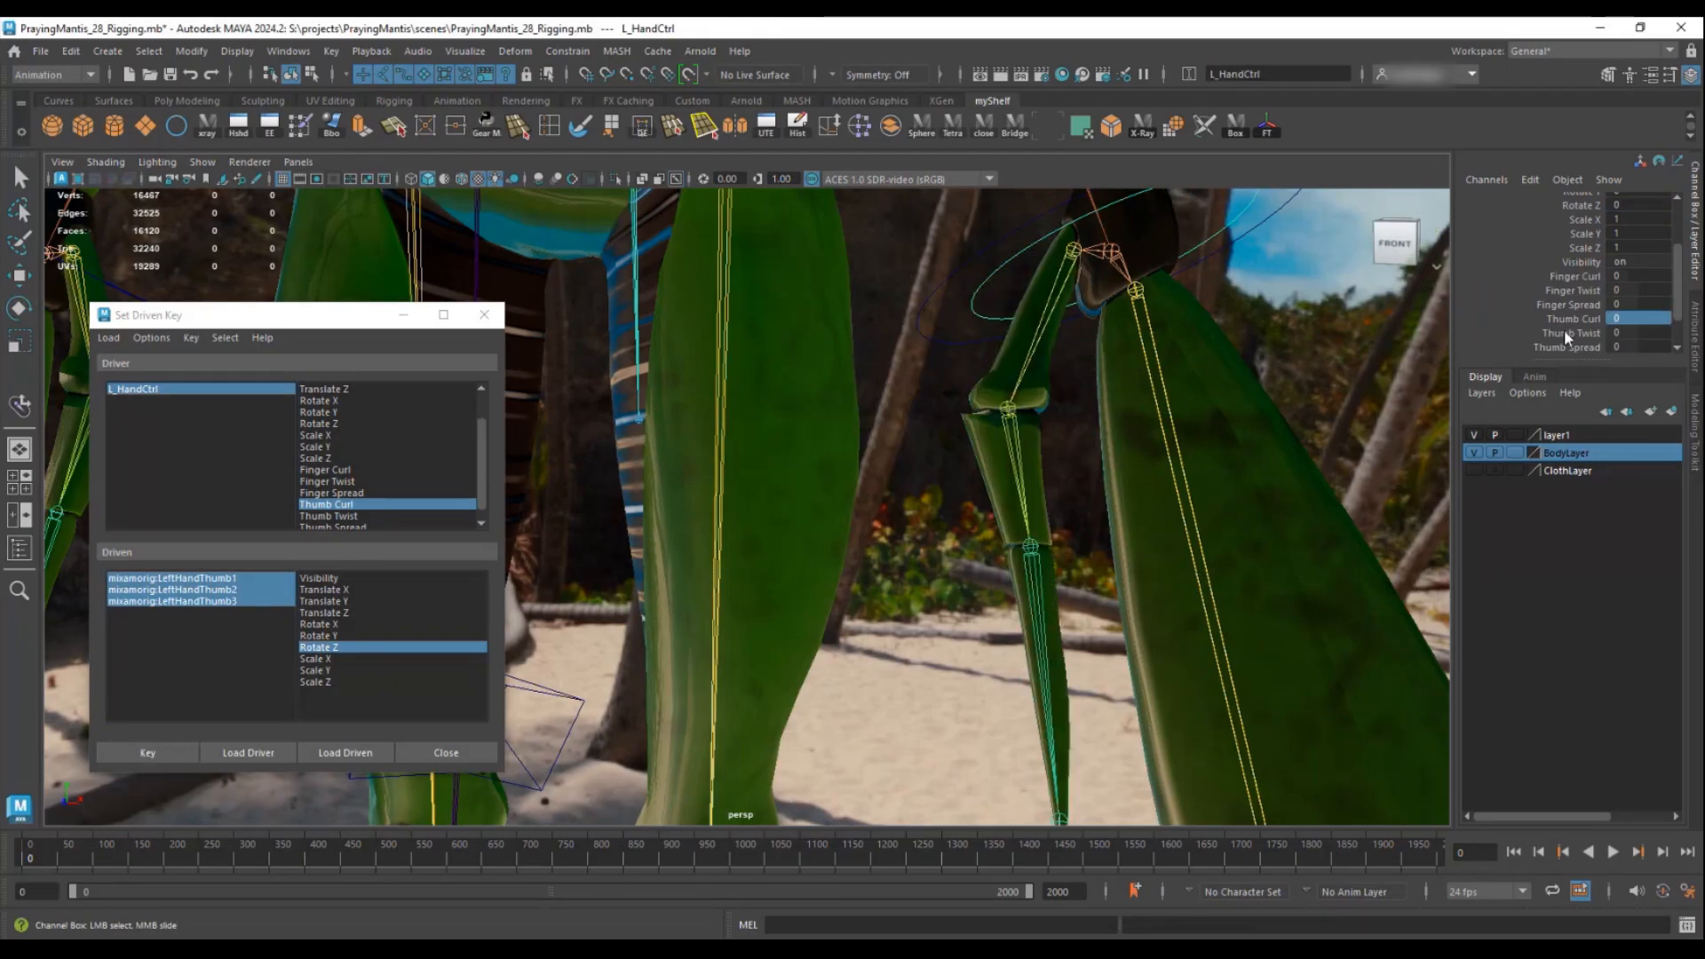
- Choose Thumb Twist as the driver attribute and load only the LeftHandThumb1 joint as driven
{"action": "left_click", "coordinate": [333, 516]}
{"action": "left_click", "coordinate": [1044, 334]}
{"action": "key", "text": "e"}
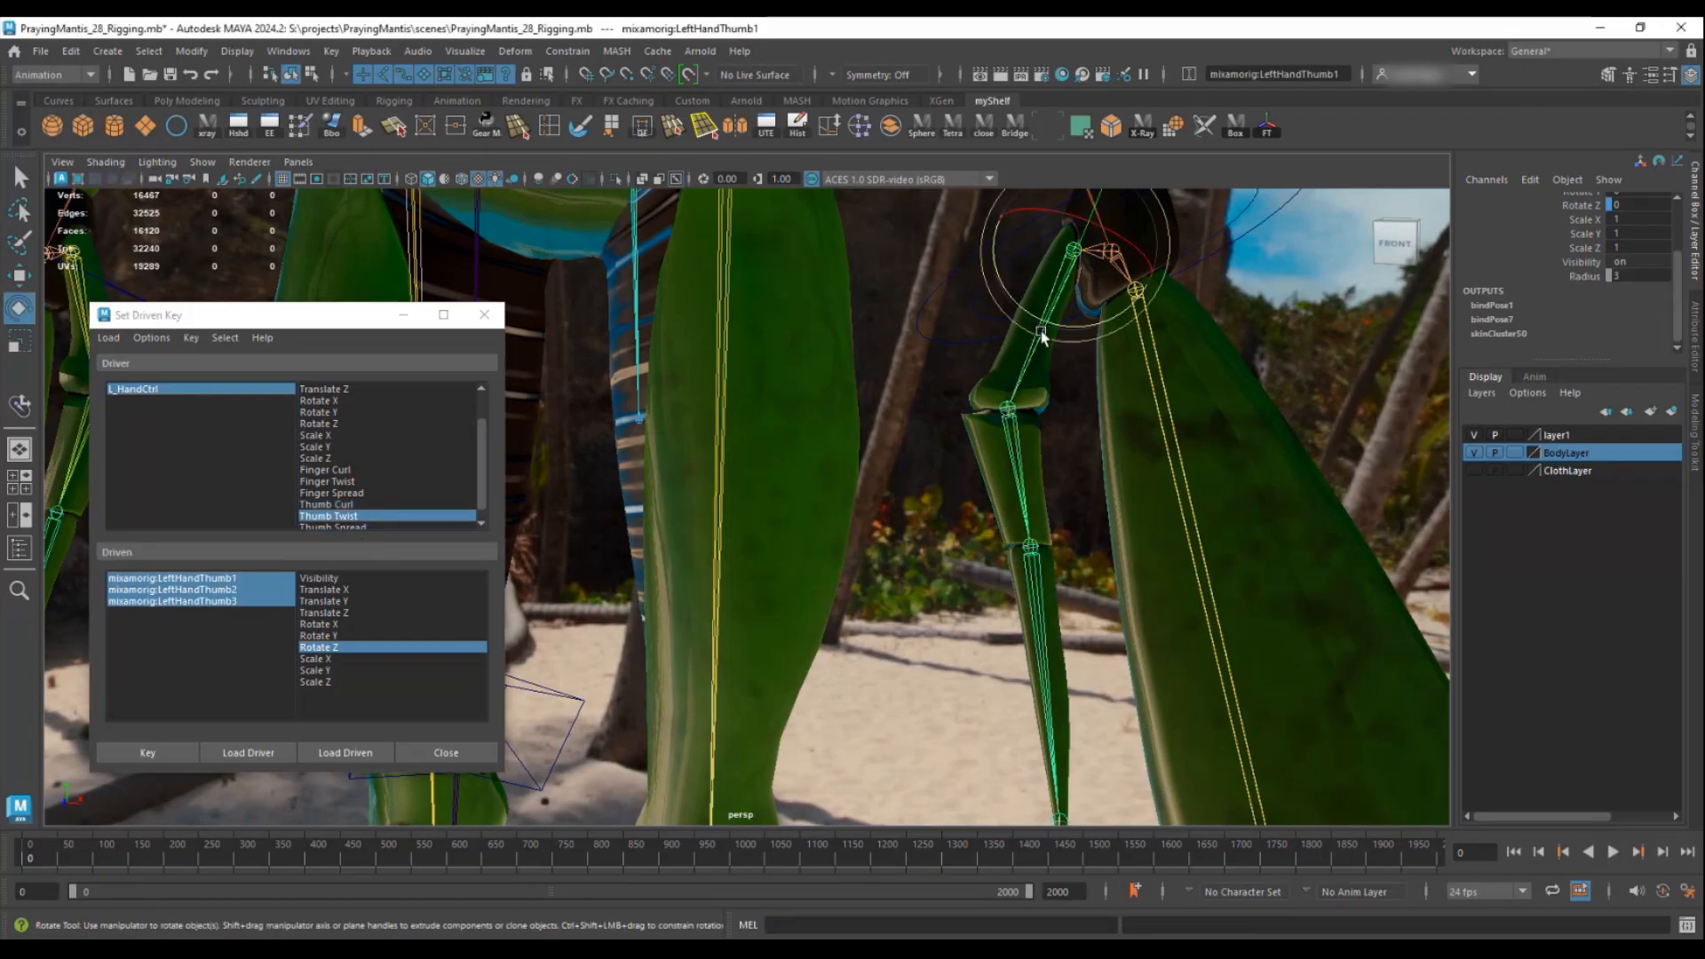
{"action": "left_click_drag", "start_coordinate": [1045, 351], "coordinate": [888, 533], "text": "alt"}
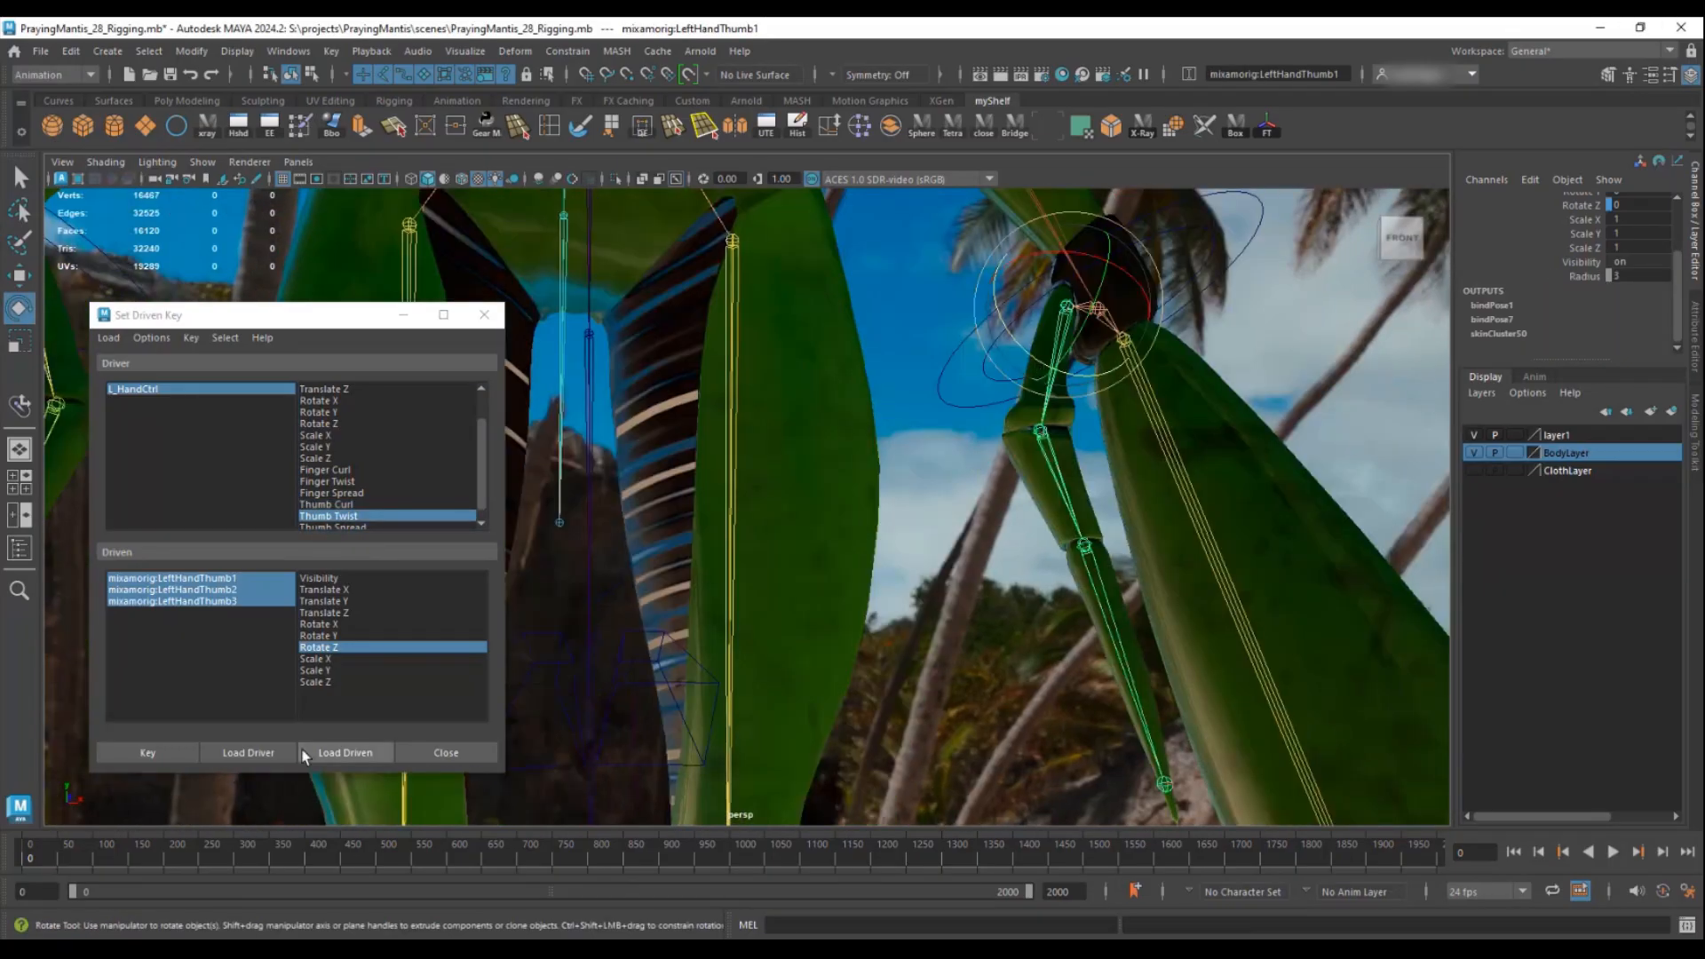
{"action": "left_click", "coordinate": [345, 753]}
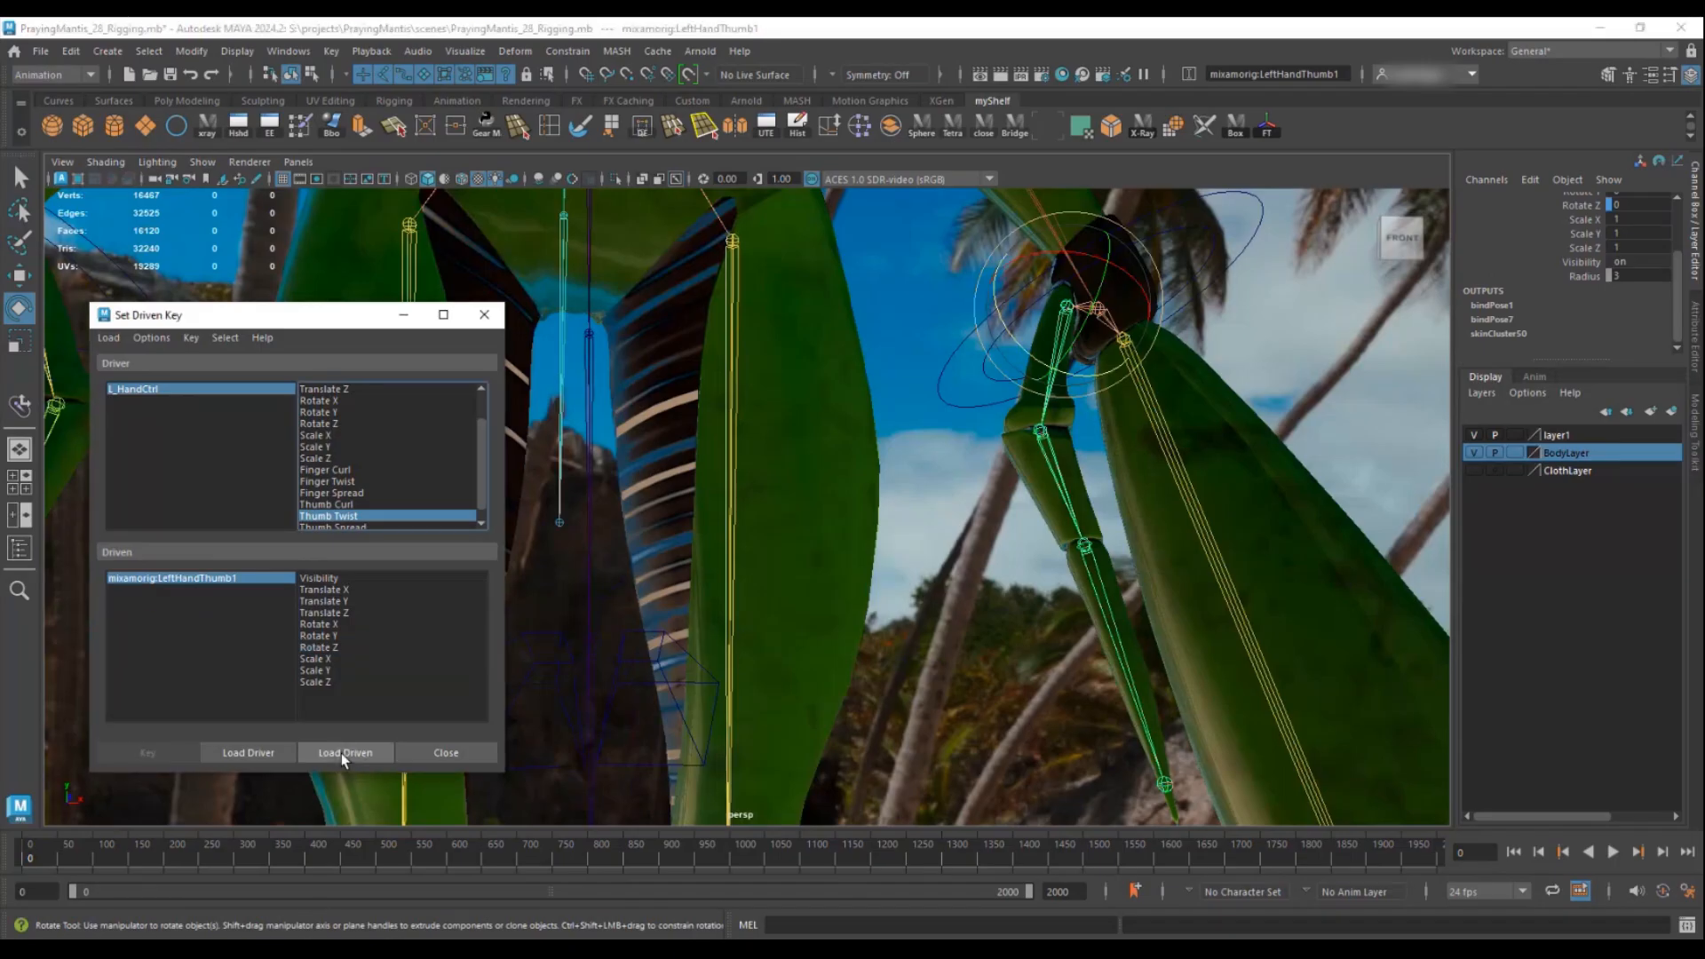
- Set an initial driven key linking Rotate X of LeftHandThumb1 to Thumb Twist at its neutral value
{"action": "left_click_drag", "start_coordinate": [1082, 384], "coordinate": [1073, 261], "text": "alt"}
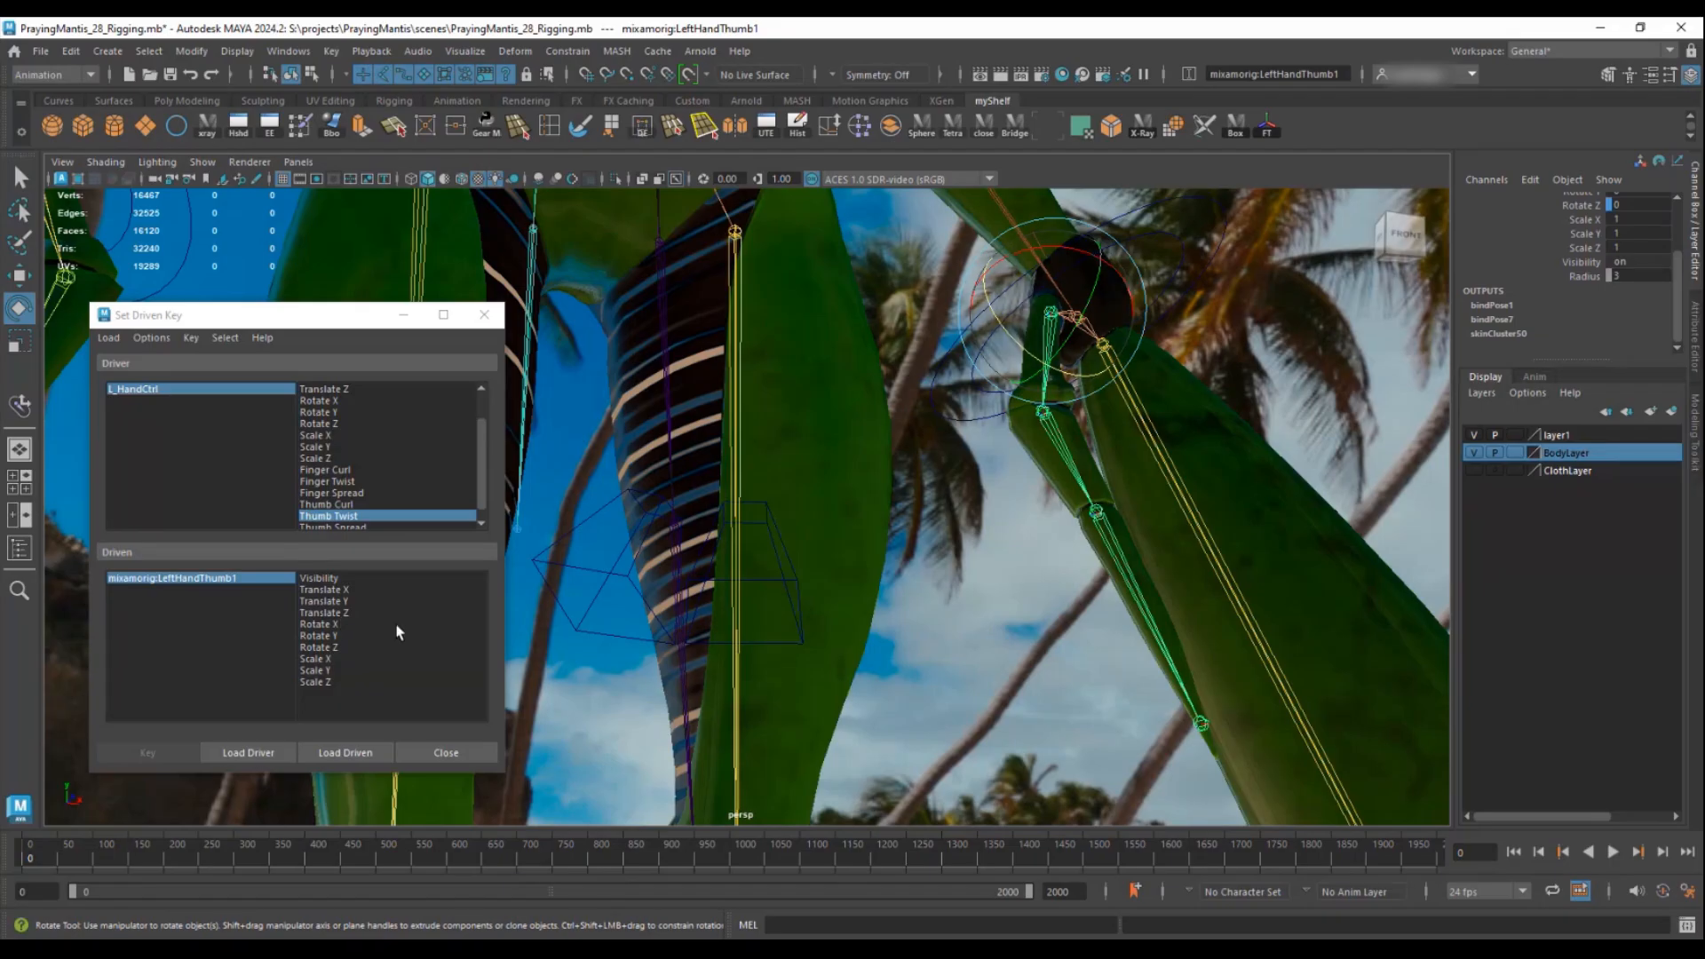
{"action": "left_click", "coordinate": [321, 625]}
{"action": "scroll", "coordinate": [348, 502], "scroll_direction": "down", "scroll_amount": 1}
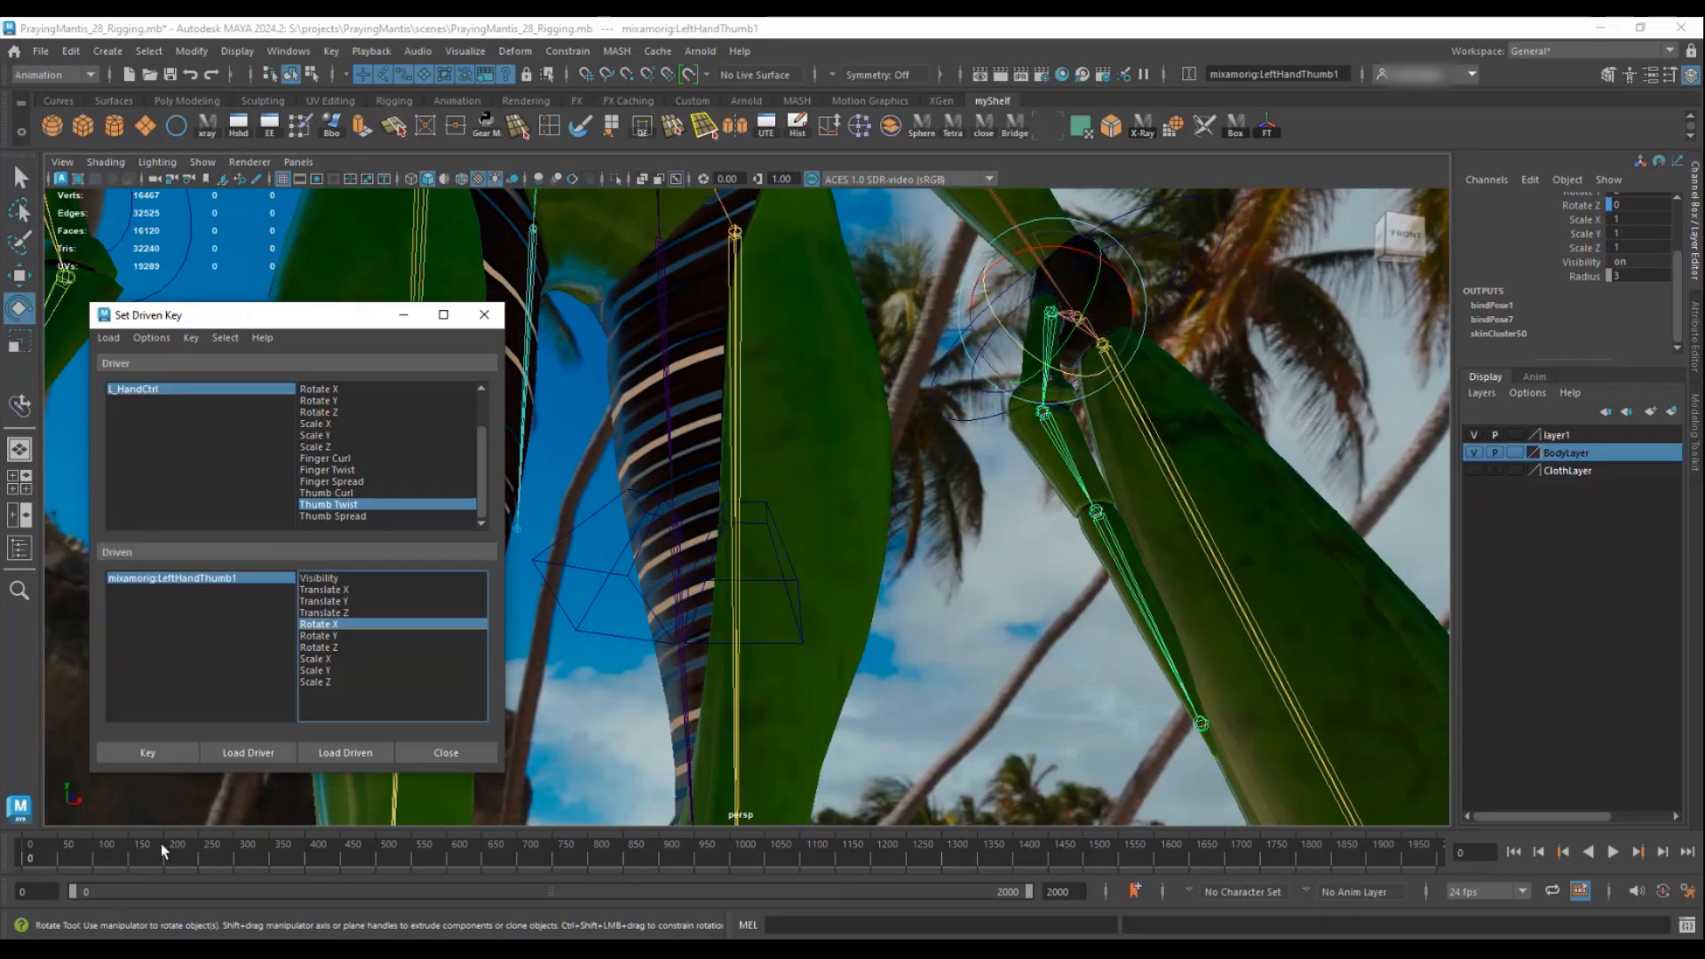
{"action": "left_click", "coordinate": [148, 752]}
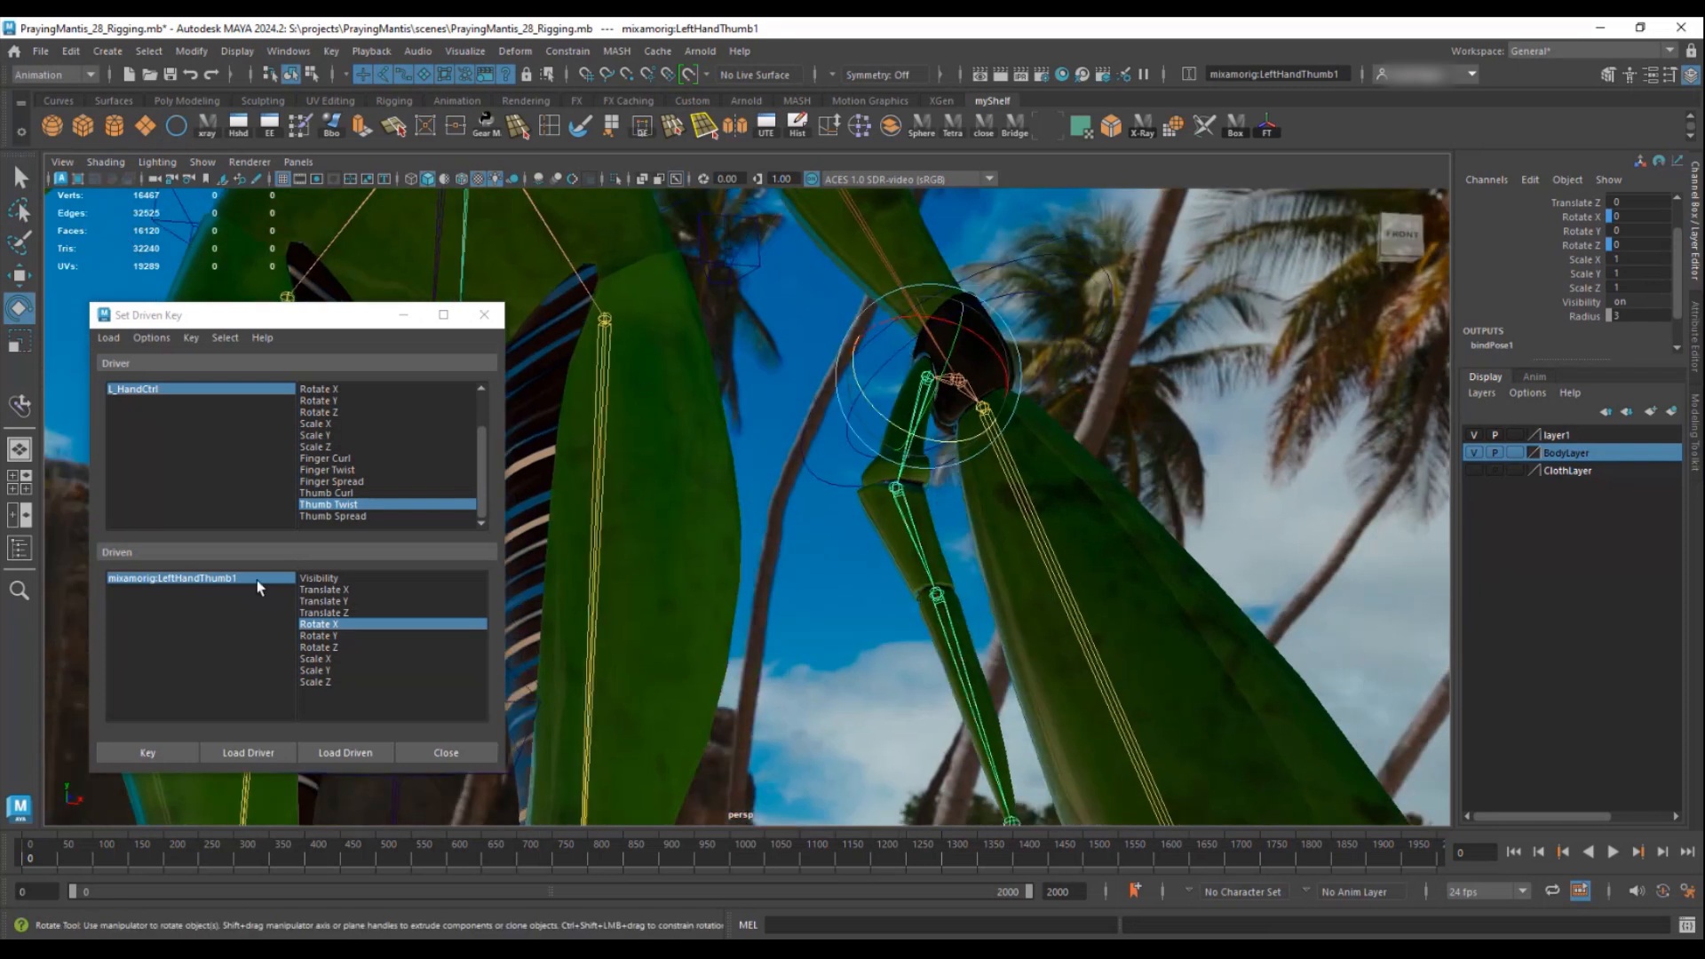
- Select L_HandCtrl from the driver list and raise its Thumb Twist to a positive value
{"action": "left_click", "coordinate": [191, 390]}
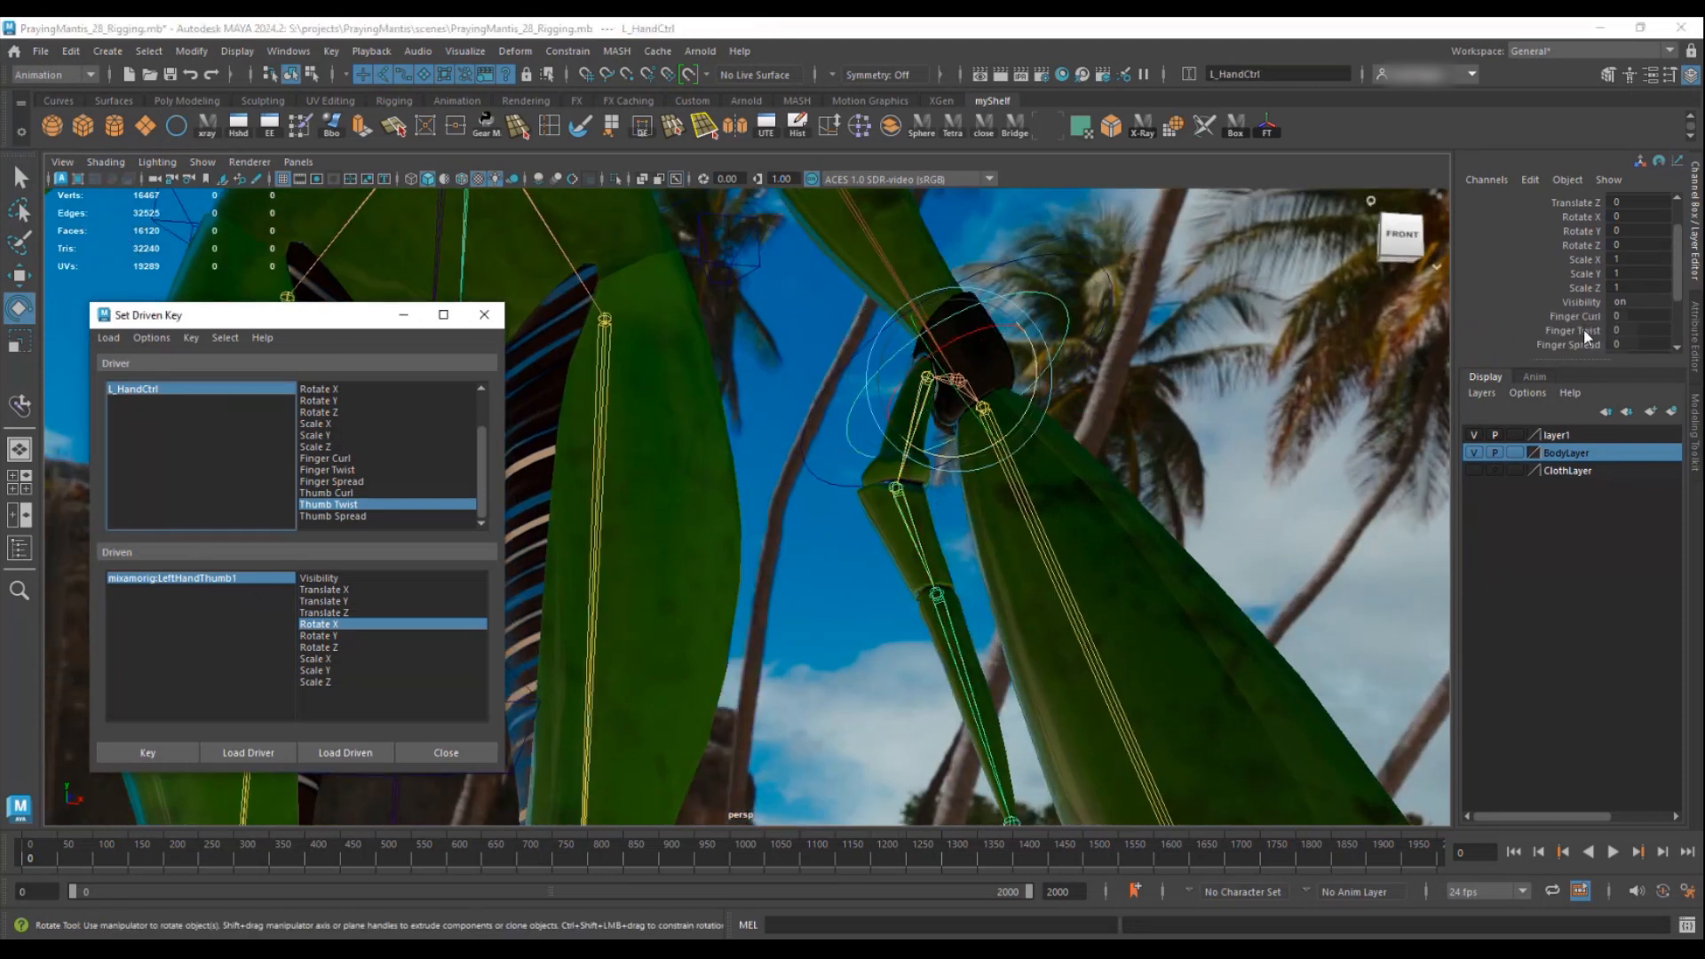
{"action": "scroll", "coordinate": [1585, 329], "scroll_direction": "down", "scroll_amount": 2}
{"action": "left_click", "coordinate": [1573, 290]}
{"action": "middle_click_drag", "start_coordinate": [1572, 290], "coordinate": [1652, 315]}
- Set Rotate X of LeftHandThumb1 to 45 and set a driven key for the positive Thumb Twist
{"action": "left_click", "coordinate": [916, 425]}
{"action": "key", "text": "e"}
{"action": "left_click_drag", "start_coordinate": [981, 351], "coordinate": [923, 324]}
{"action": "scroll", "coordinate": [1572, 259], "scroll_direction": "up", "scroll_amount": 2}
{"action": "left_click", "coordinate": [1637, 257]}
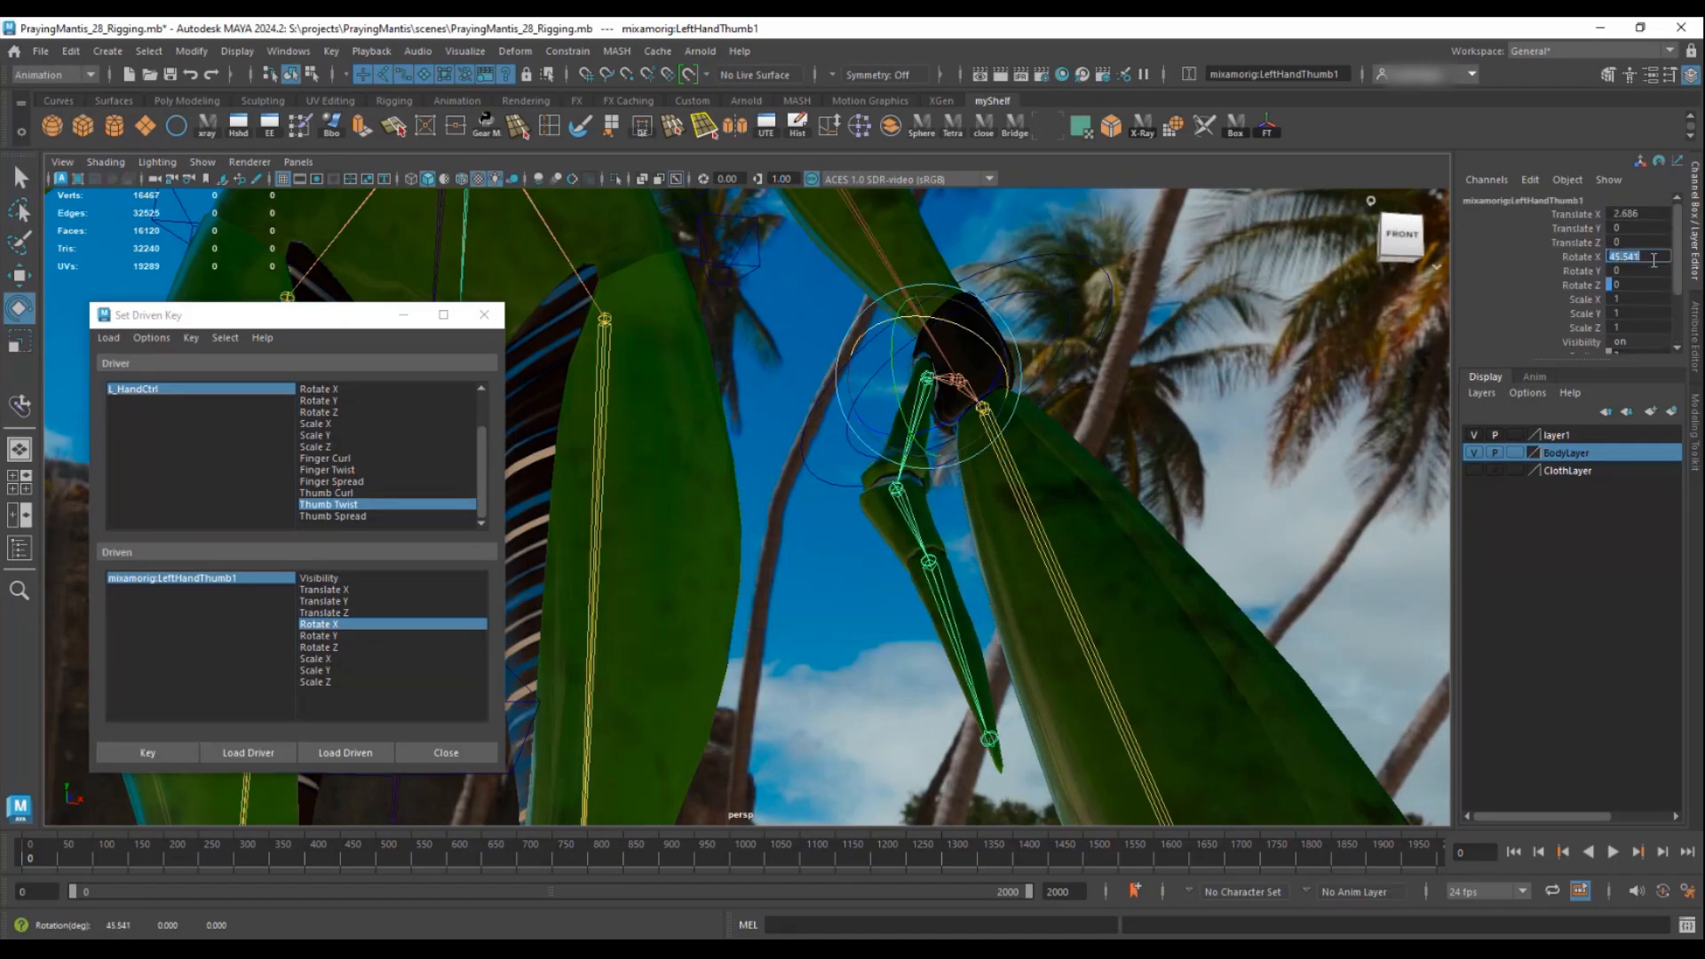
{"action": "left_click_drag", "start_coordinate": [1097, 430], "coordinate": [1015, 479], "text": "alt"}
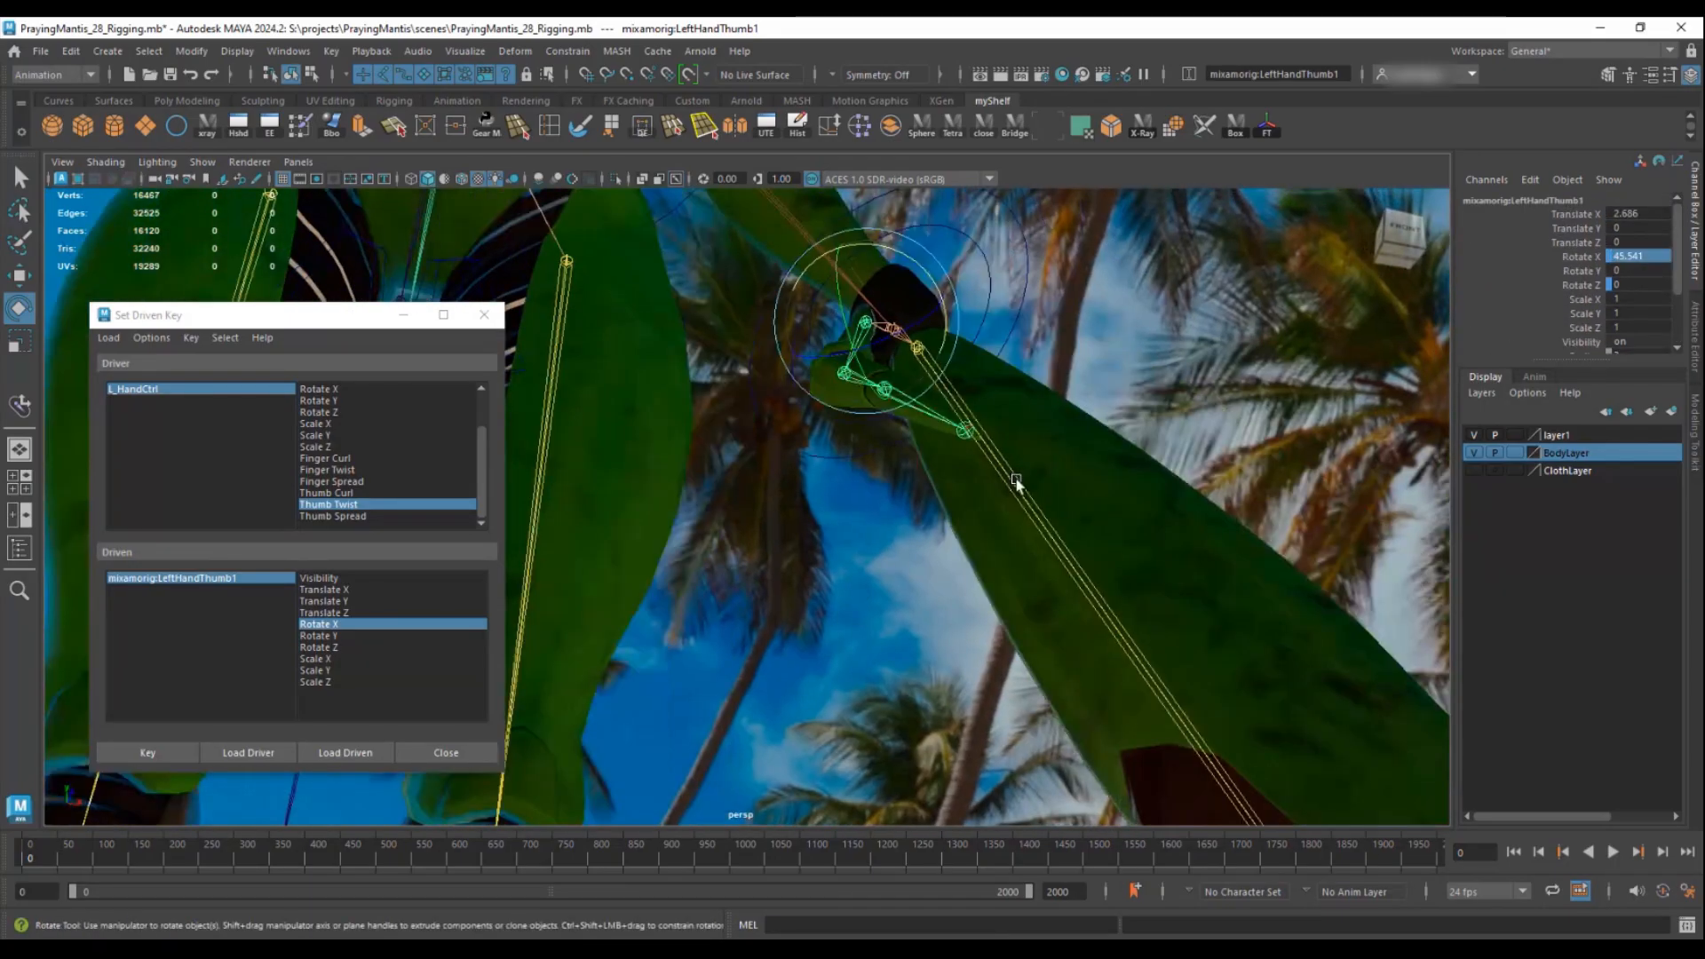
{"action": "key", "text": "5"}
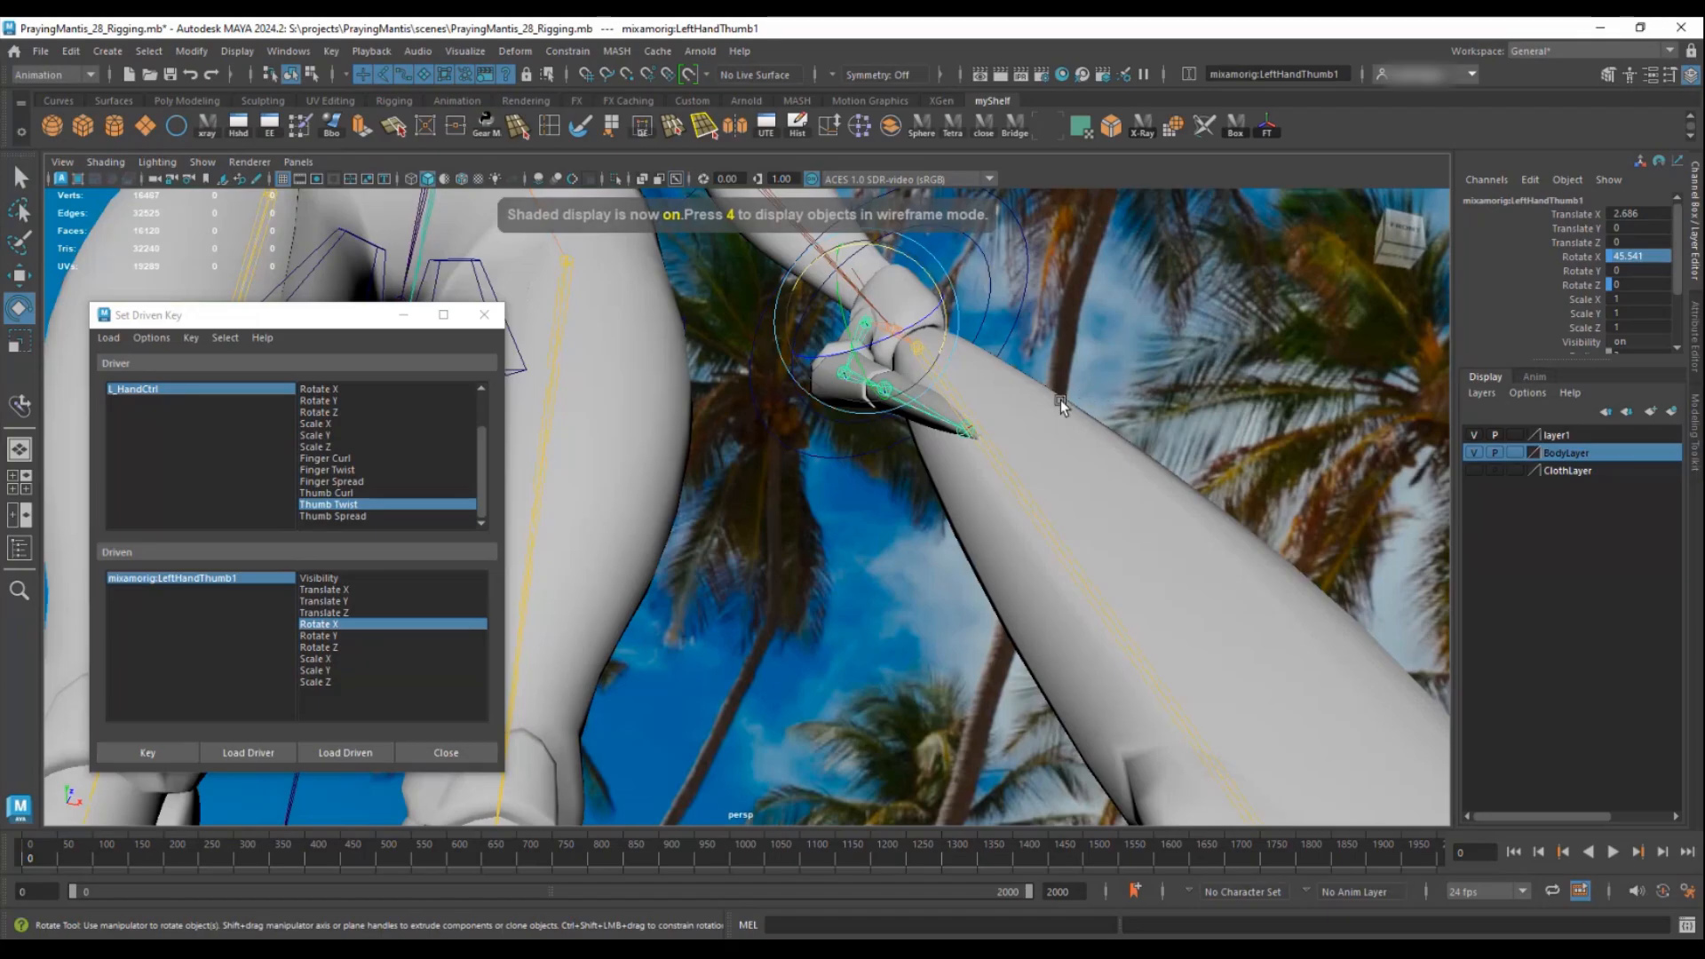
{"action": "key", "text": "7"}
{"action": "key", "text": "6"}
{"action": "type", "text": "7"}
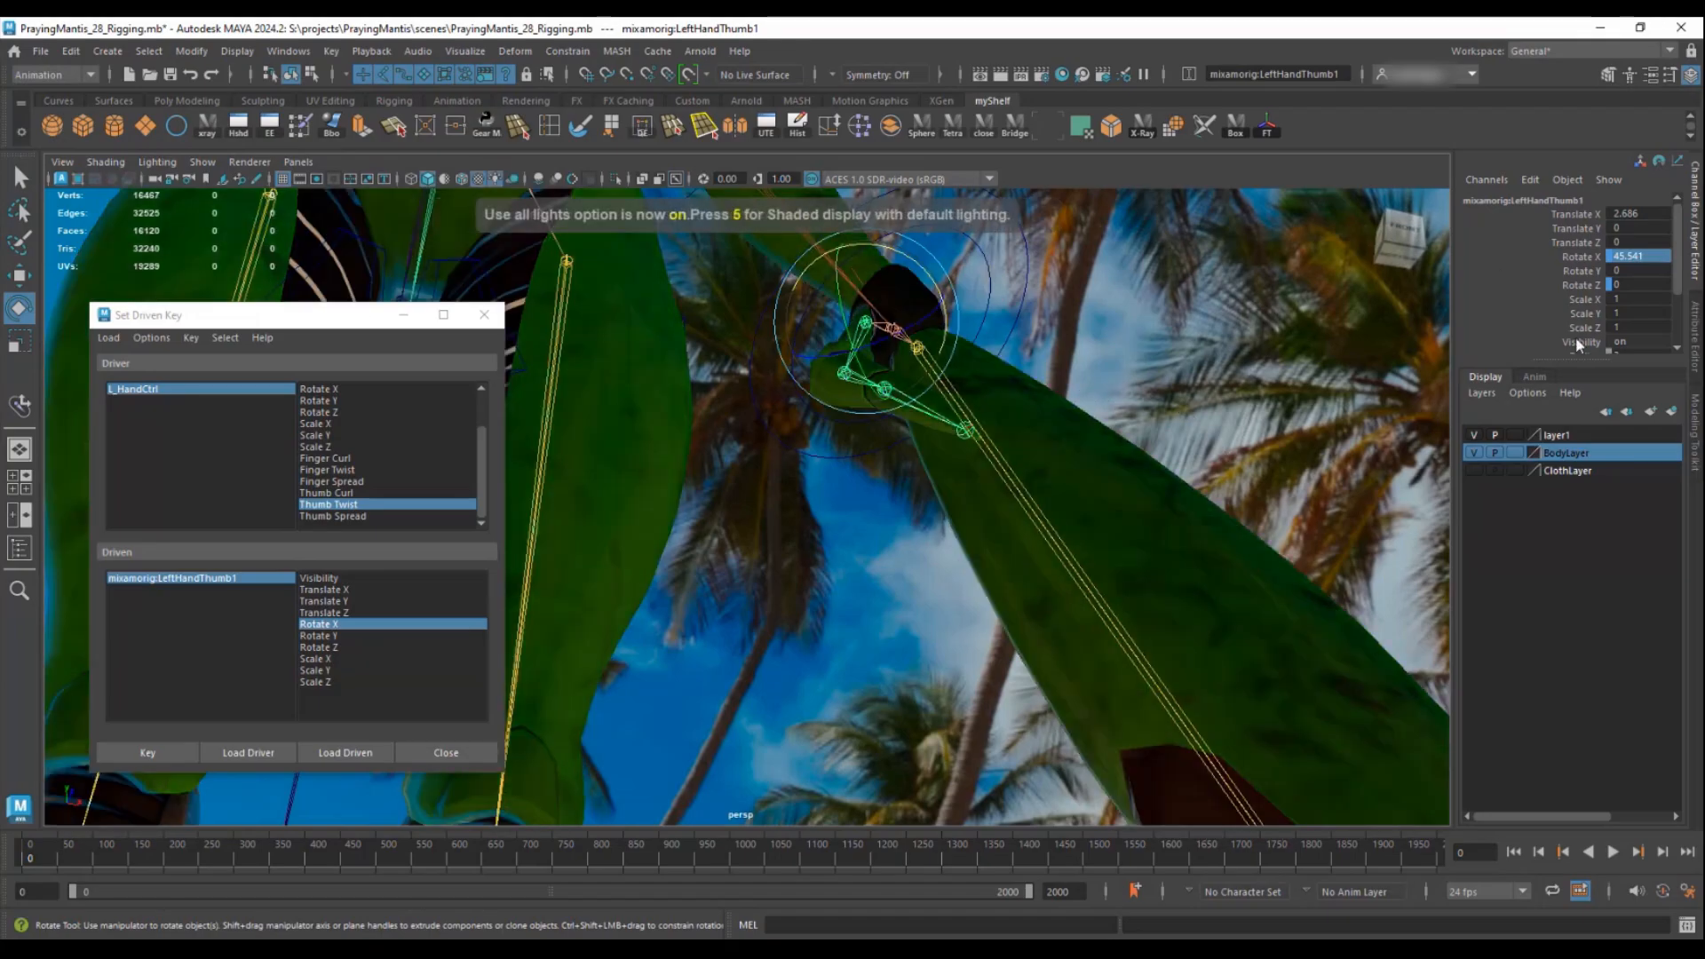
{"action": "type", "text": "45"}
{"action": "key", "text": "Return"}
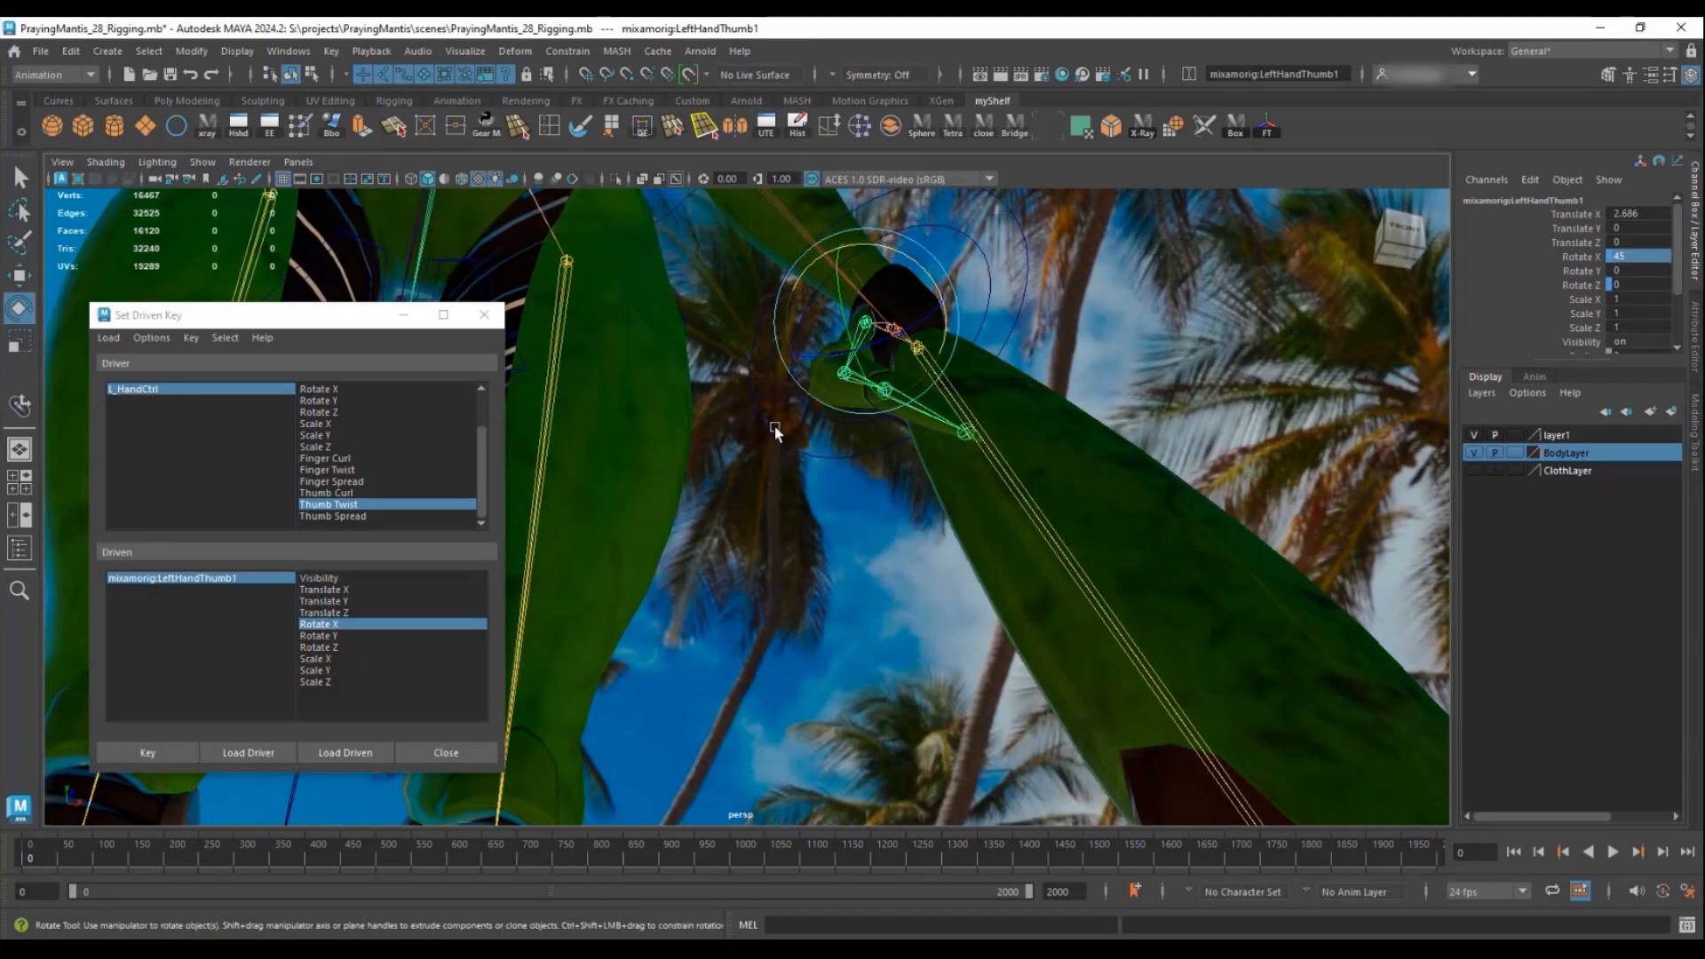
{"action": "left_click_drag", "start_coordinate": [946, 546], "coordinate": [882, 494], "text": "alt"}
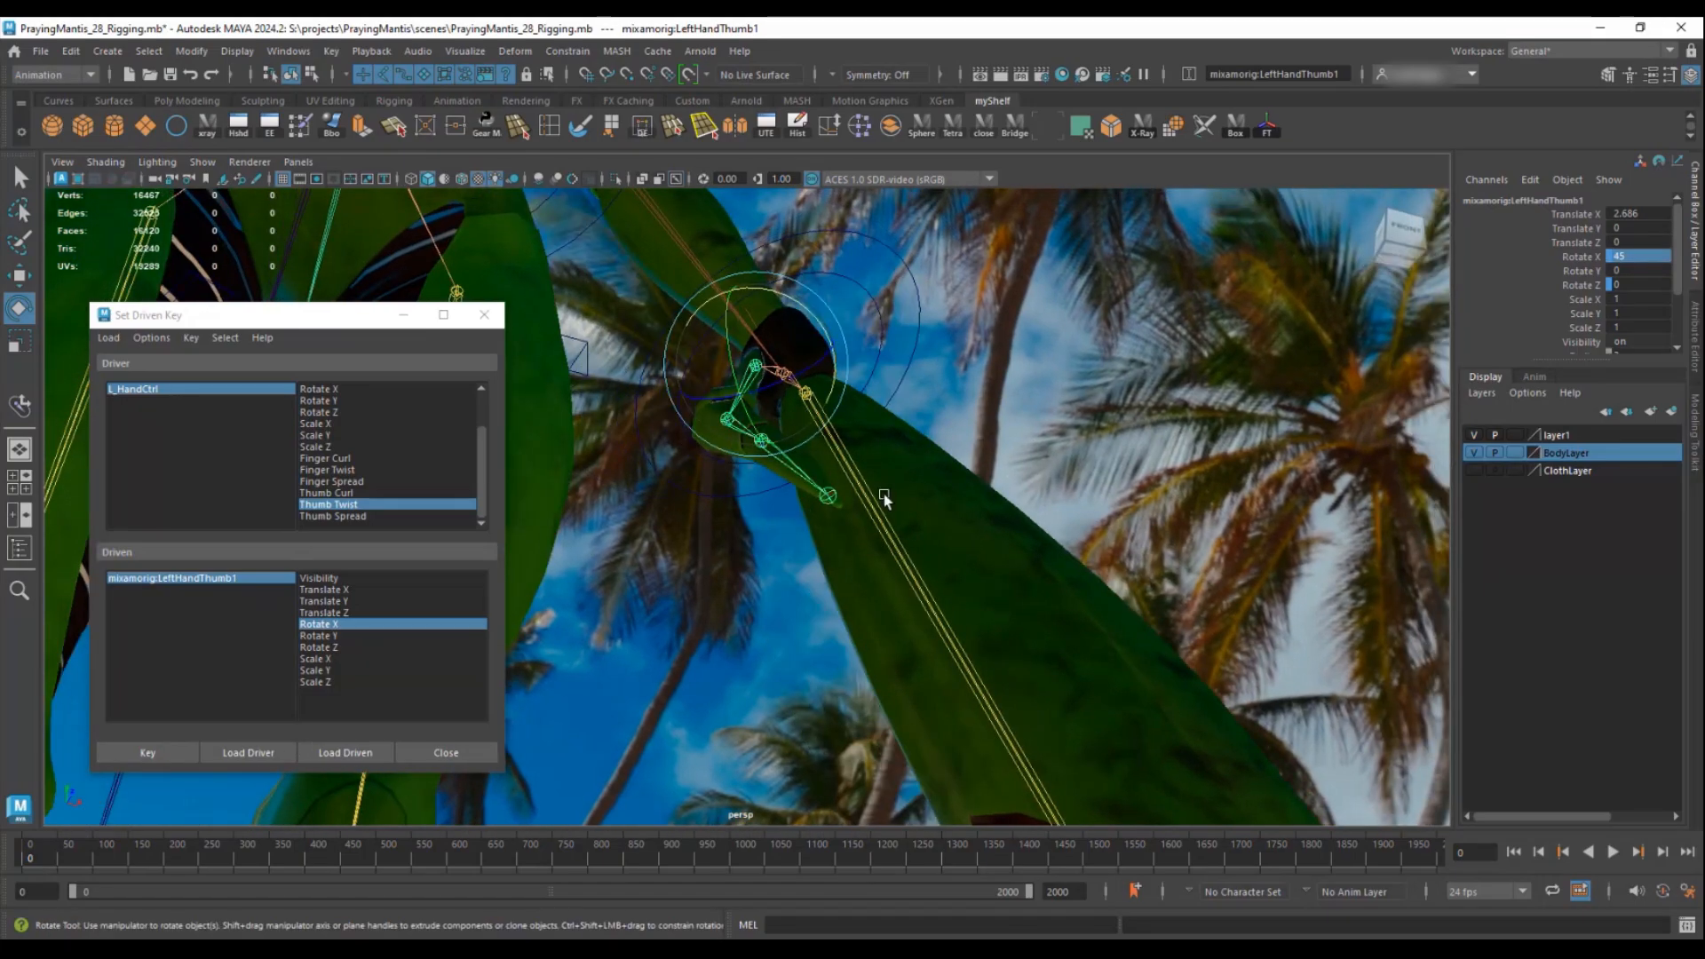
{"action": "left_click", "coordinate": [148, 750]}
- Select L_HandCtrl from the driver list and lower its Thumb Twist to a negative value
{"action": "left_click", "coordinate": [122, 389]}
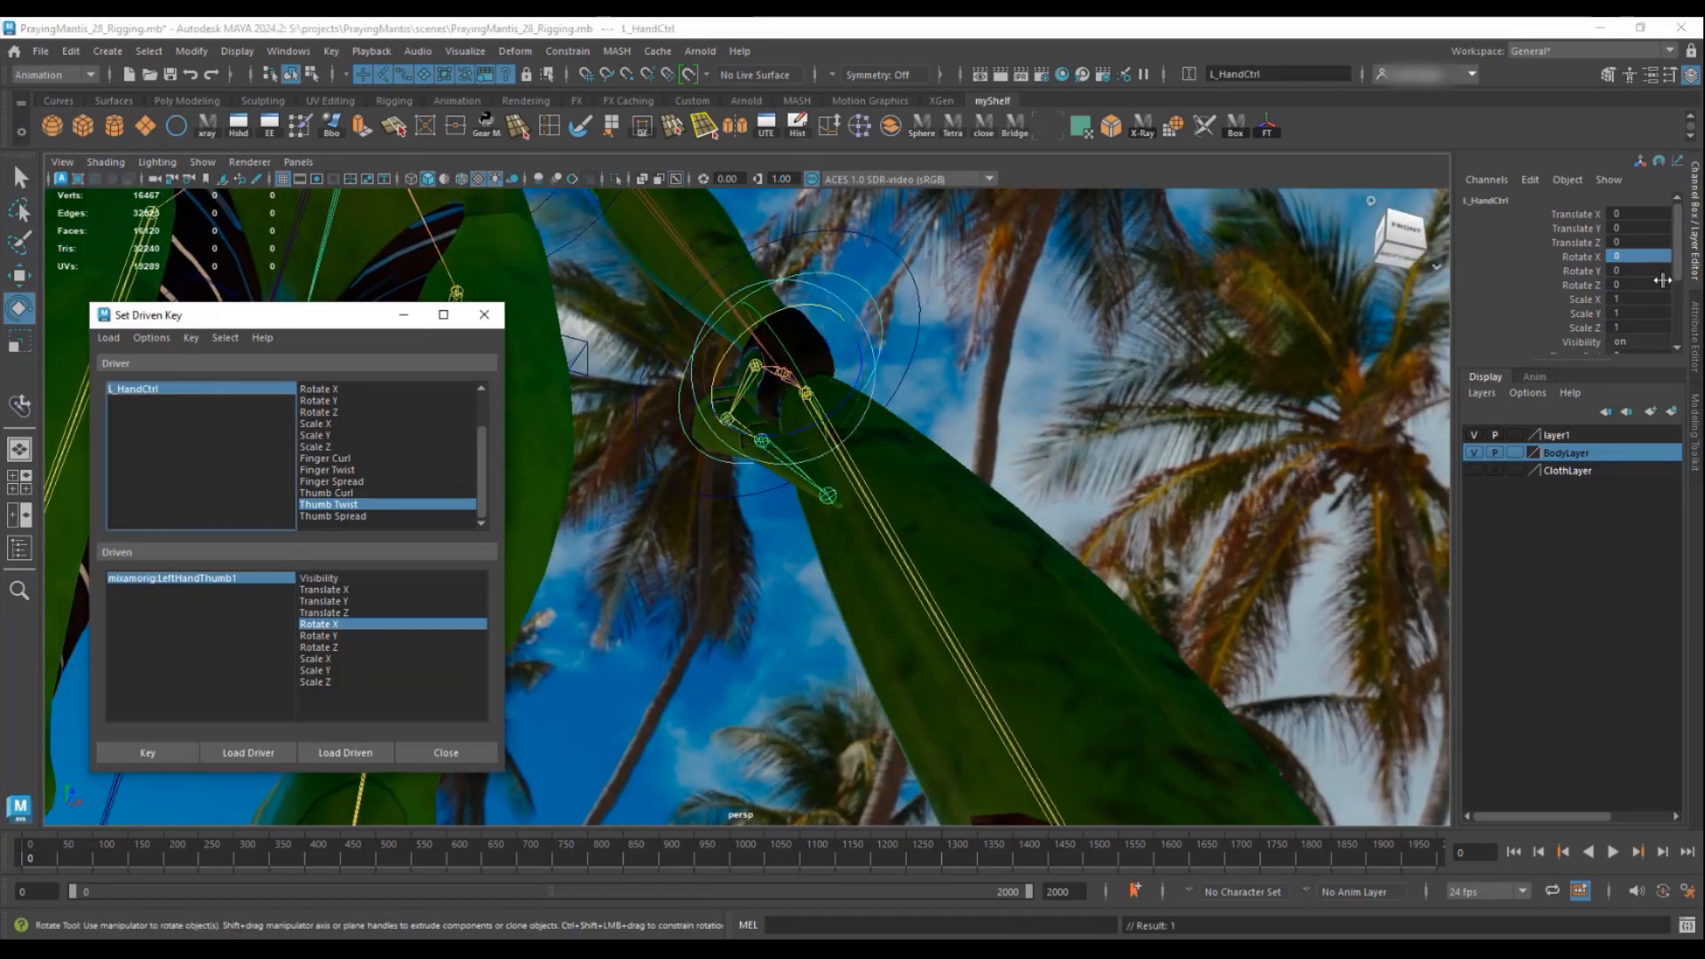
{"action": "scroll", "coordinate": [1596, 270], "scroll_direction": "down", "scroll_amount": 3}
{"action": "left_click", "coordinate": [1585, 290]}
{"action": "middle_click_drag", "start_coordinate": [1267, 344], "coordinate": [1066, 346]}
- Set Rotate X of LeftHandThumb1 to -45 and set a driven key for the negative Thumb Twist
{"action": "left_click", "coordinate": [742, 385]}
{"action": "key", "text": "e"}
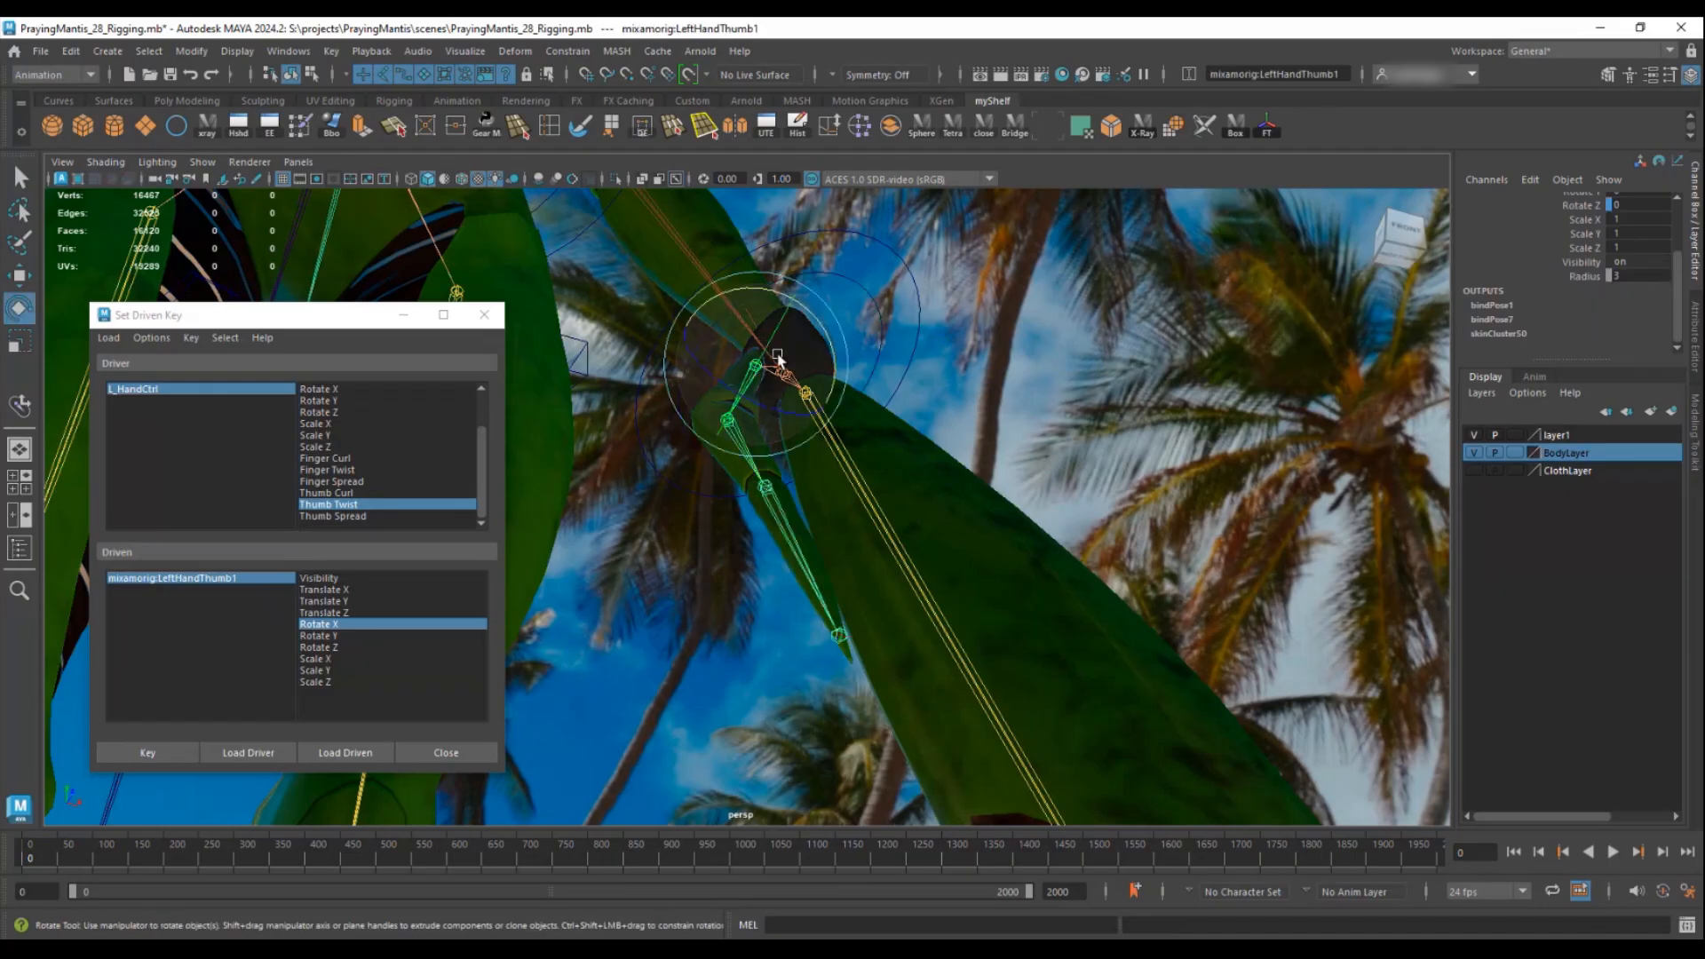
{"action": "left_click_drag", "start_coordinate": [805, 308], "coordinate": [835, 353]}
{"action": "left_click", "coordinate": [1640, 252]}
{"action": "type", "text": "-"}
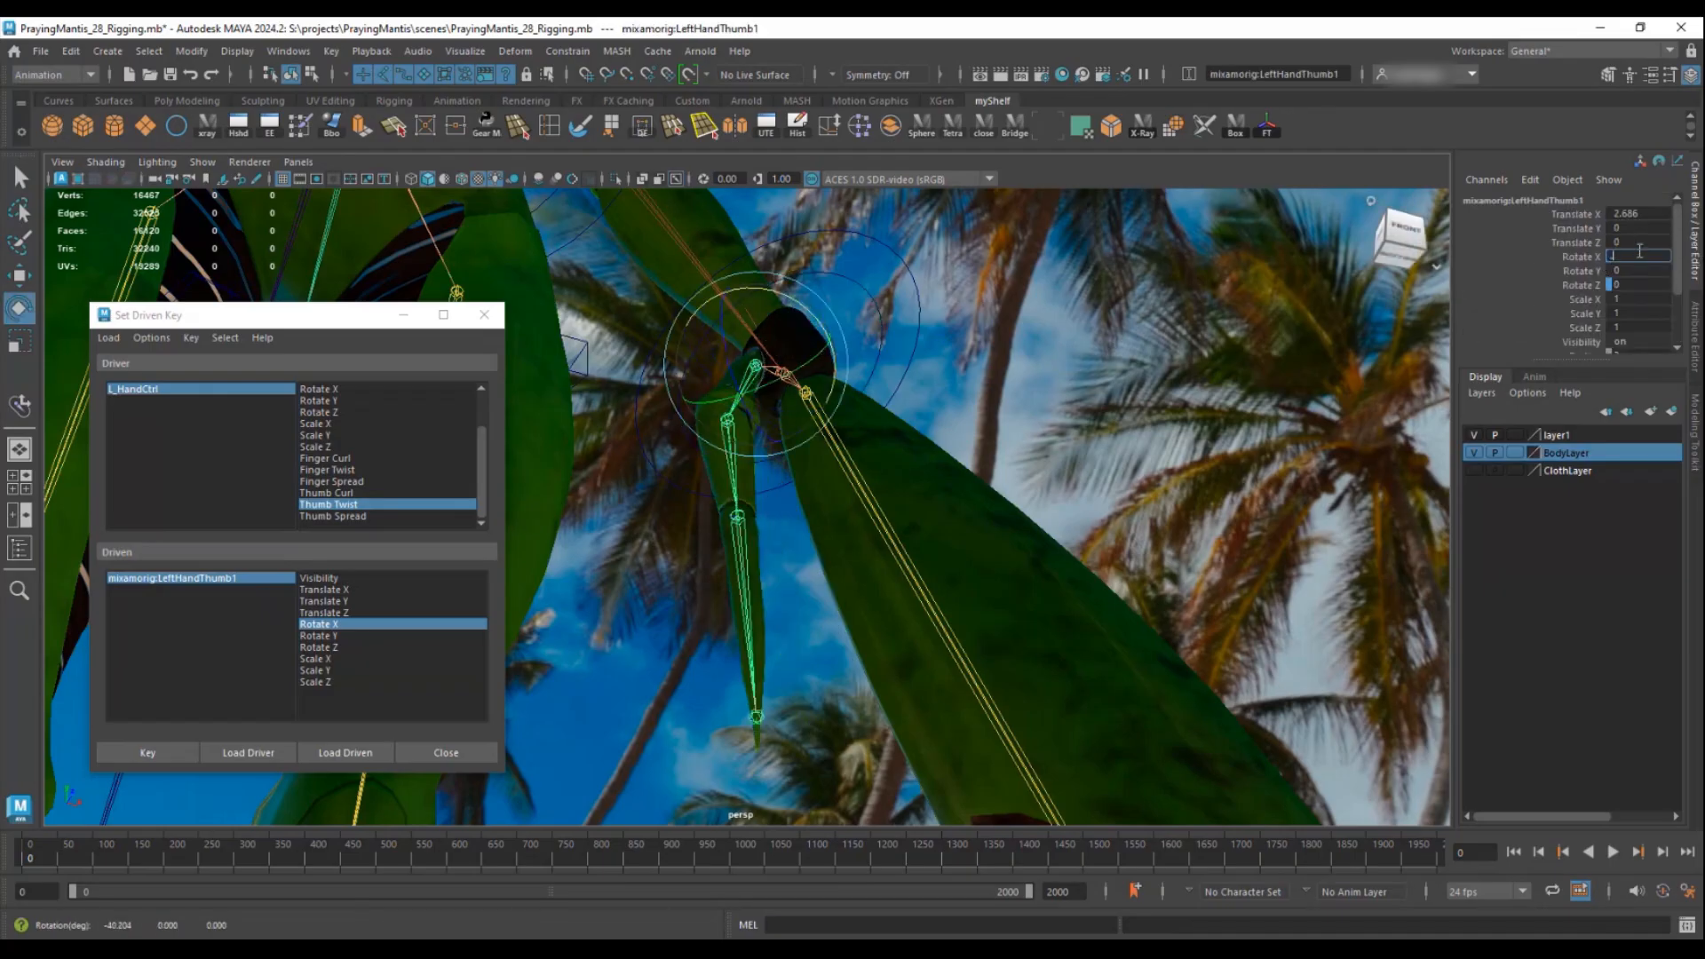
{"action": "type", "text": "45"}
{"action": "key", "text": "Return"}
{"action": "left_click", "coordinate": [158, 756]}
- Test Thumb Twist on L_HandCtrl and reset it to 0
{"action": "left_click", "coordinate": [124, 391]}
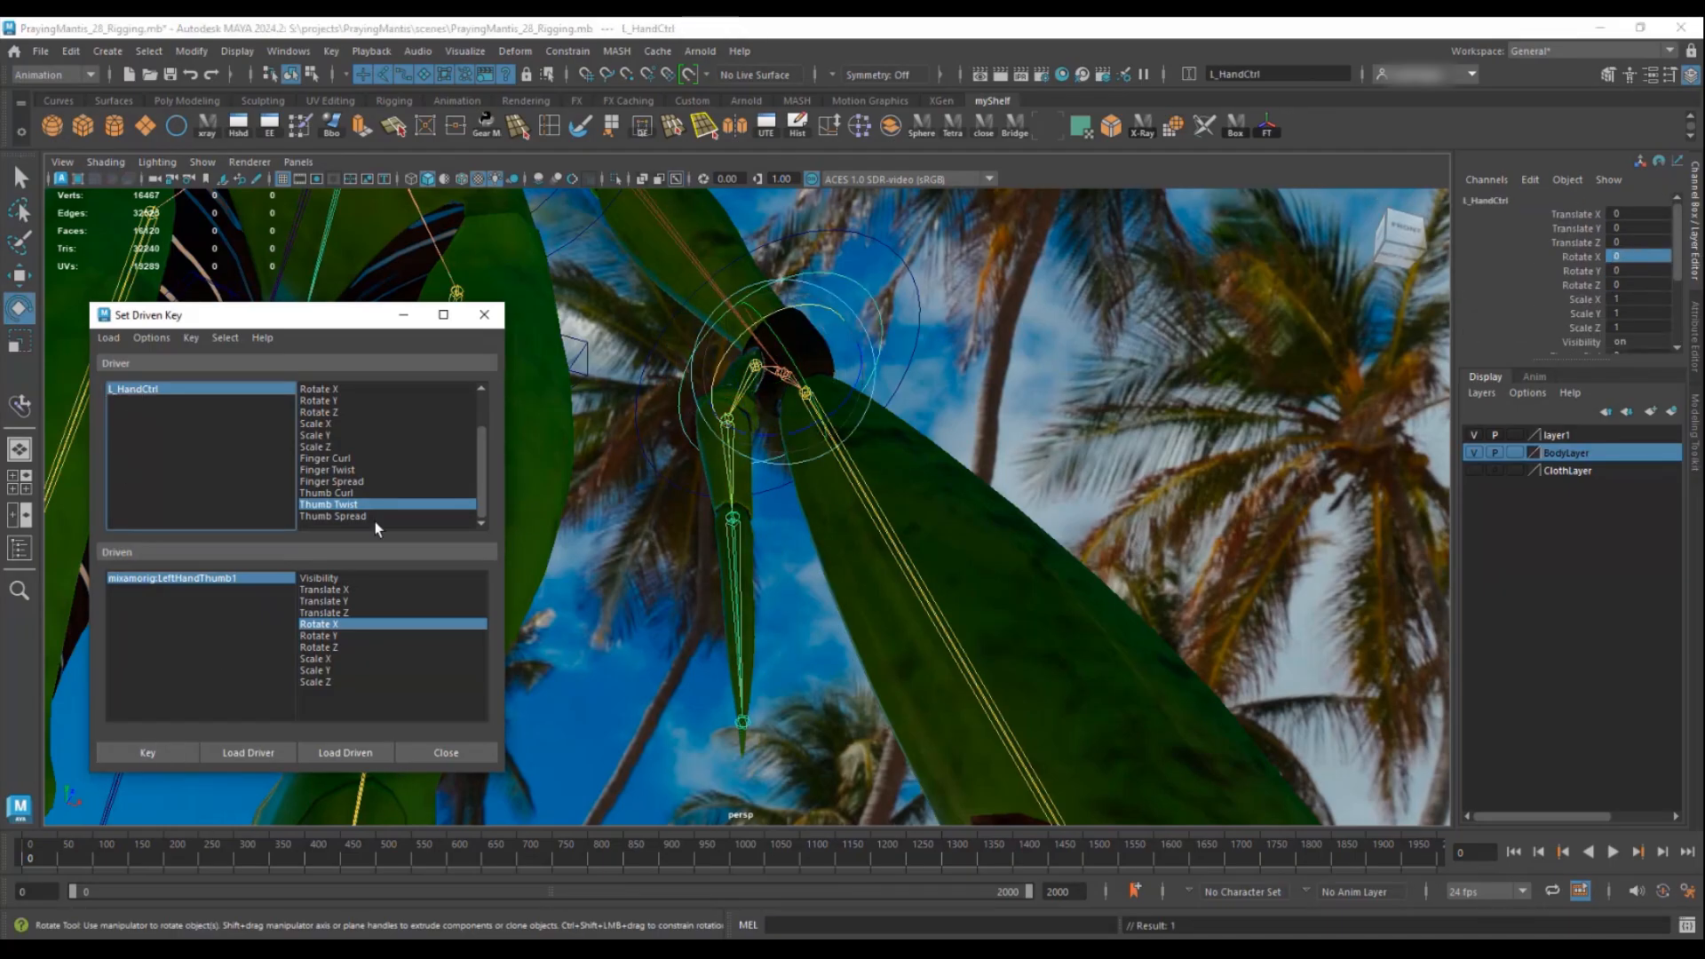
{"action": "scroll", "coordinate": [1612, 299], "scroll_direction": "down", "scroll_amount": 3}
{"action": "left_click", "coordinate": [1596, 293]}
{"action": "middle_click_drag", "start_coordinate": [1146, 404], "coordinate": [1031, 435]}
{"action": "left_click", "coordinate": [1635, 290]}
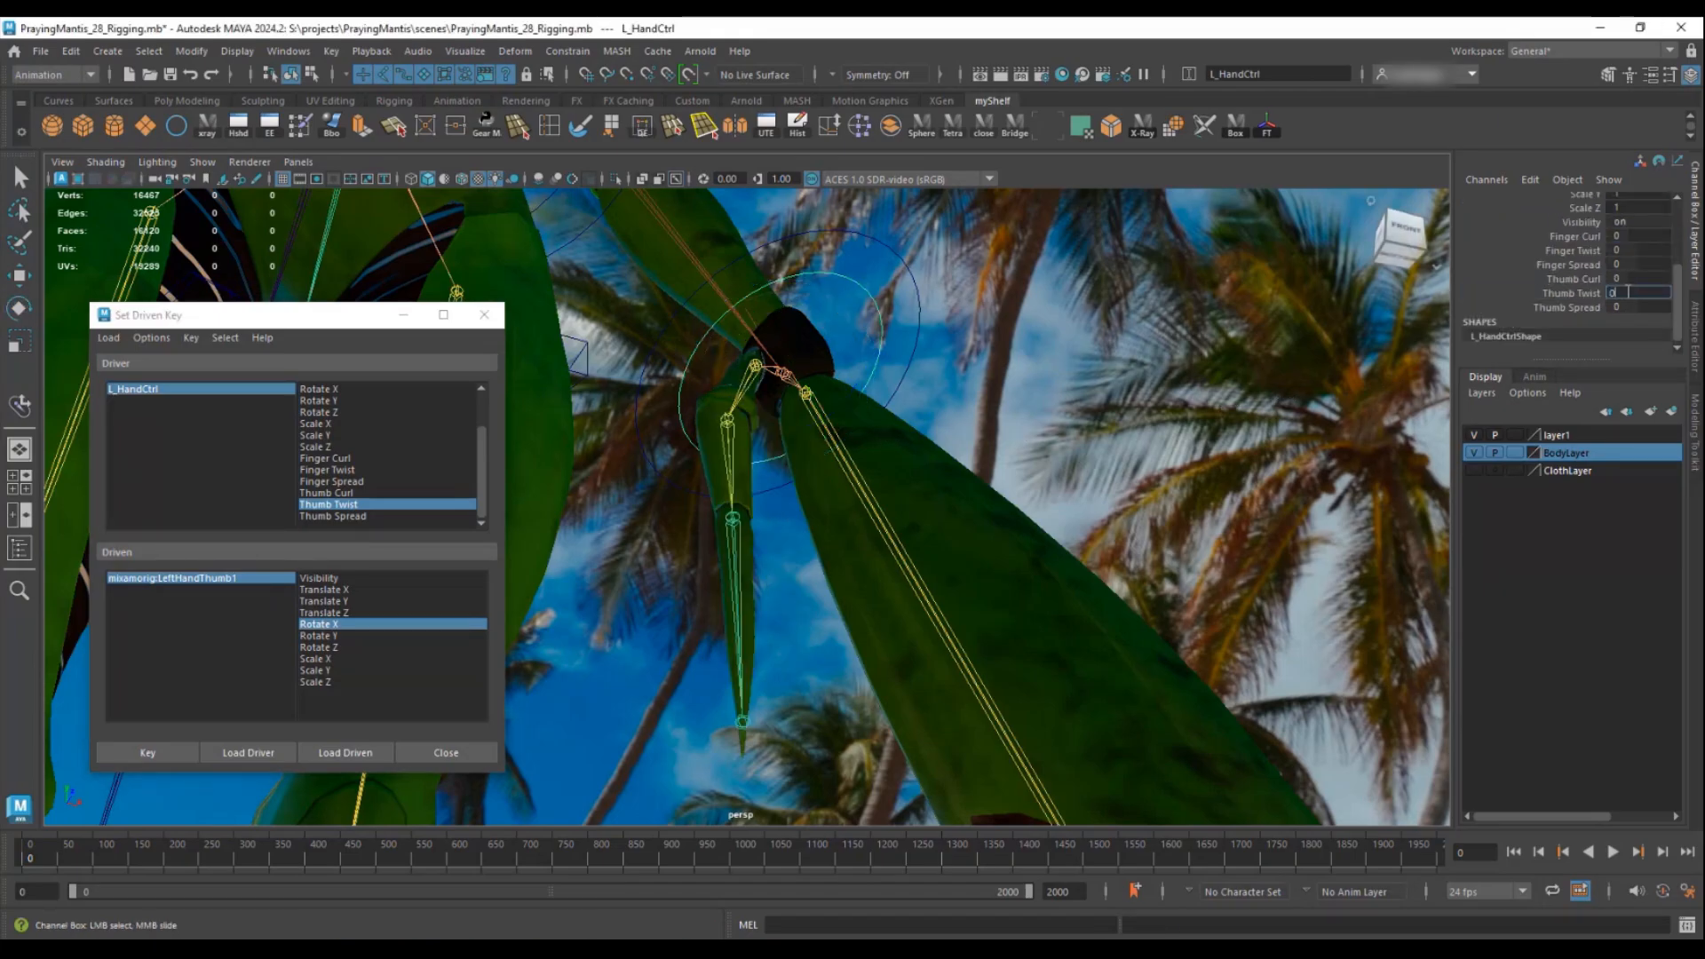
{"action": "type", "text": "0"}
{"action": "key", "text": "Return"}
- Choose Thumb Spread as the driver attribute and set an initial driven key on Rotate Y of LeftHandThumb1
{"action": "left_click", "coordinate": [346, 515]}
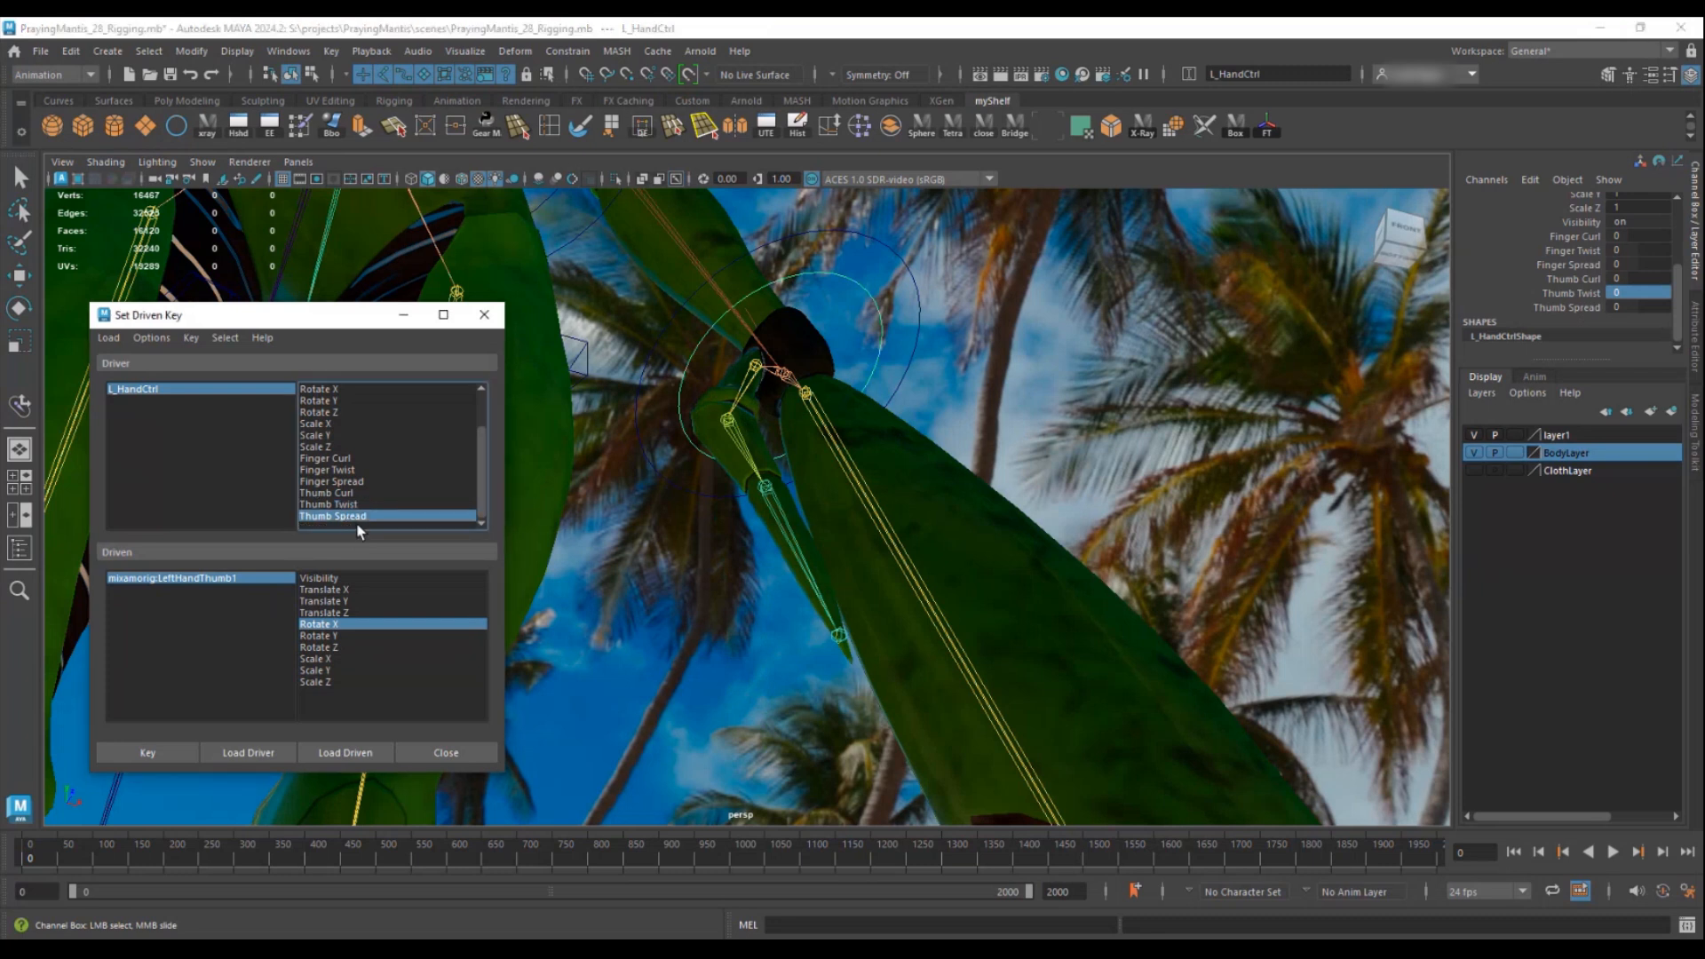
{"action": "left_click", "coordinate": [139, 574]}
{"action": "key", "text": "e"}
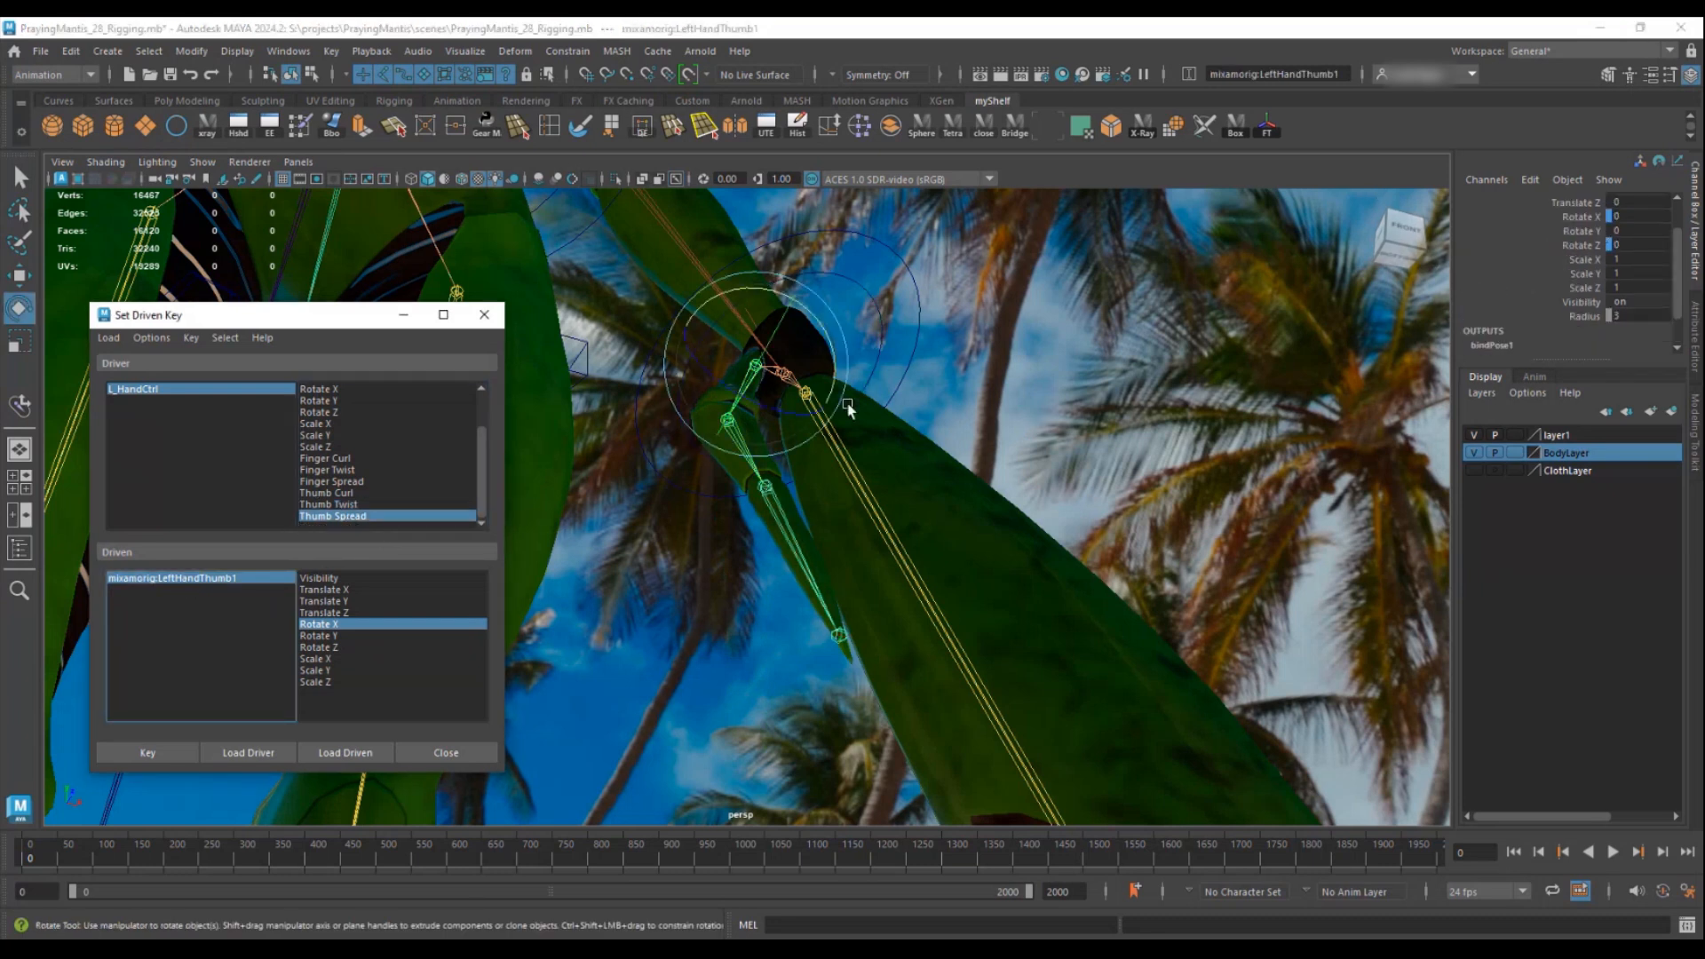
{"action": "left_click", "coordinate": [321, 636]}
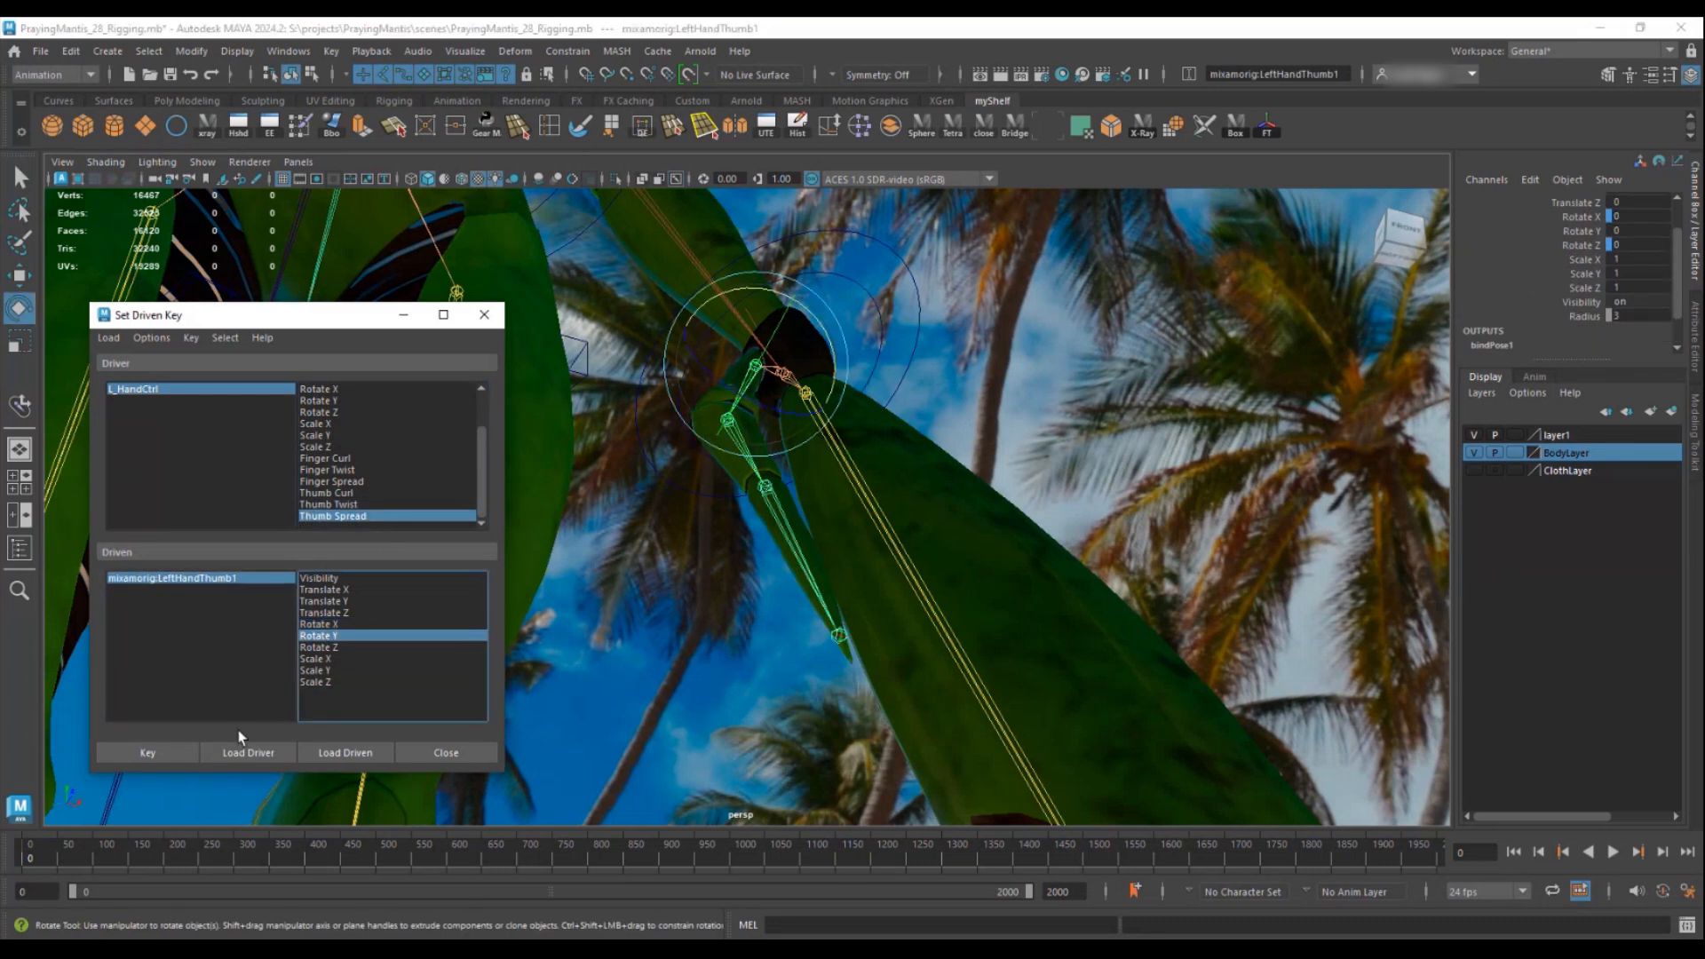
{"action": "left_click", "coordinate": [144, 752]}
- Select L_HandCtrl from the driver list and raise its Thumb Spread to a positive value
{"action": "left_click_drag", "start_coordinate": [1022, 573], "coordinate": [884, 582], "text": "alt"}
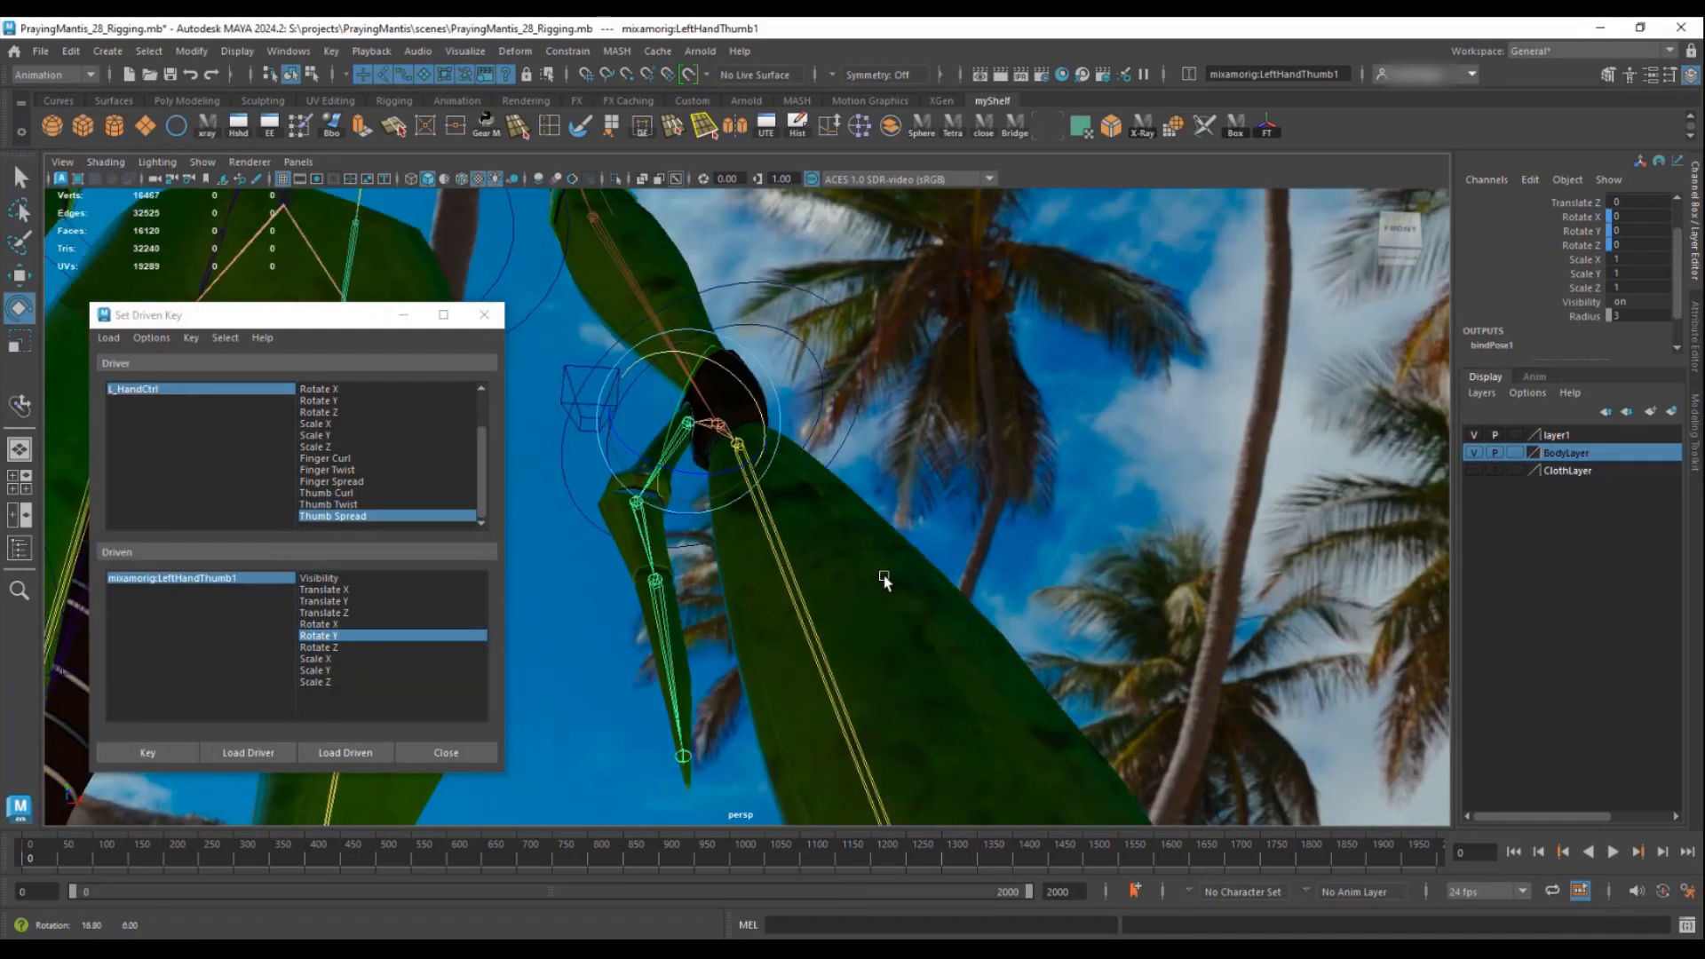
{"action": "left_click", "coordinate": [151, 388]}
{"action": "scroll", "coordinate": [1590, 293], "scroll_direction": "down", "scroll_amount": 3}
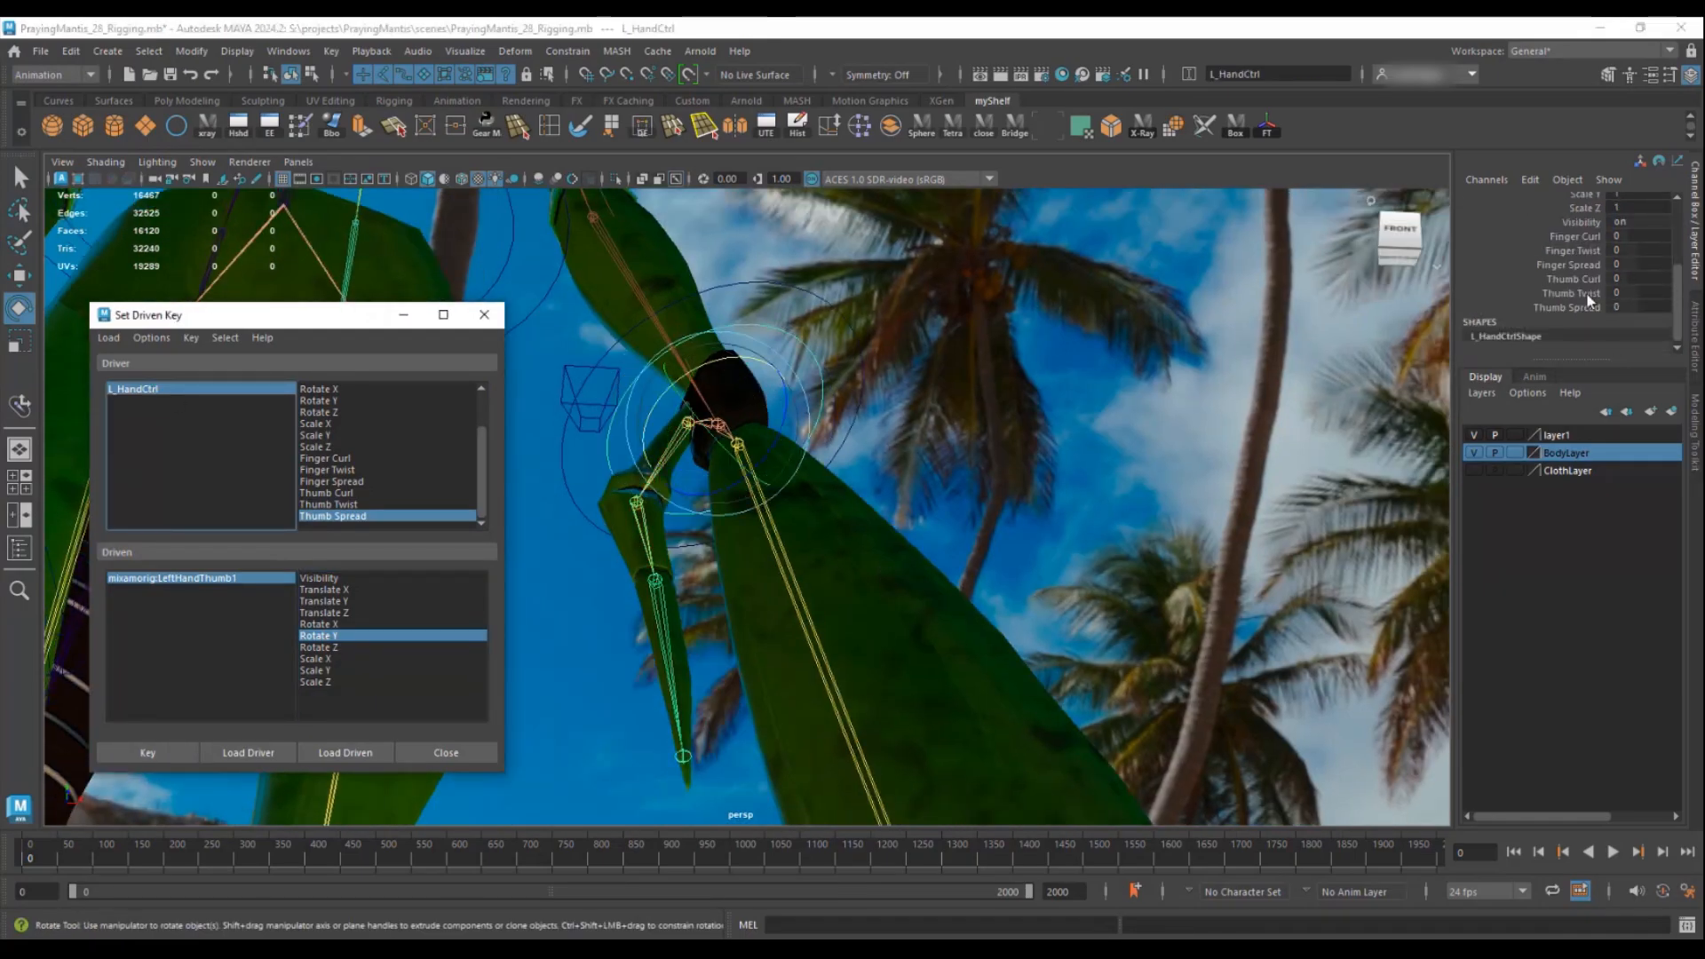
{"action": "middle_click_drag", "start_coordinate": [1588, 308], "coordinate": [1697, 321]}
- Set Rotate Y of LeftHandThumb1 to -45 and set a driven key for the positive Thumb Spread
{"action": "left_click", "coordinate": [673, 444]}
{"action": "key", "text": "e"}
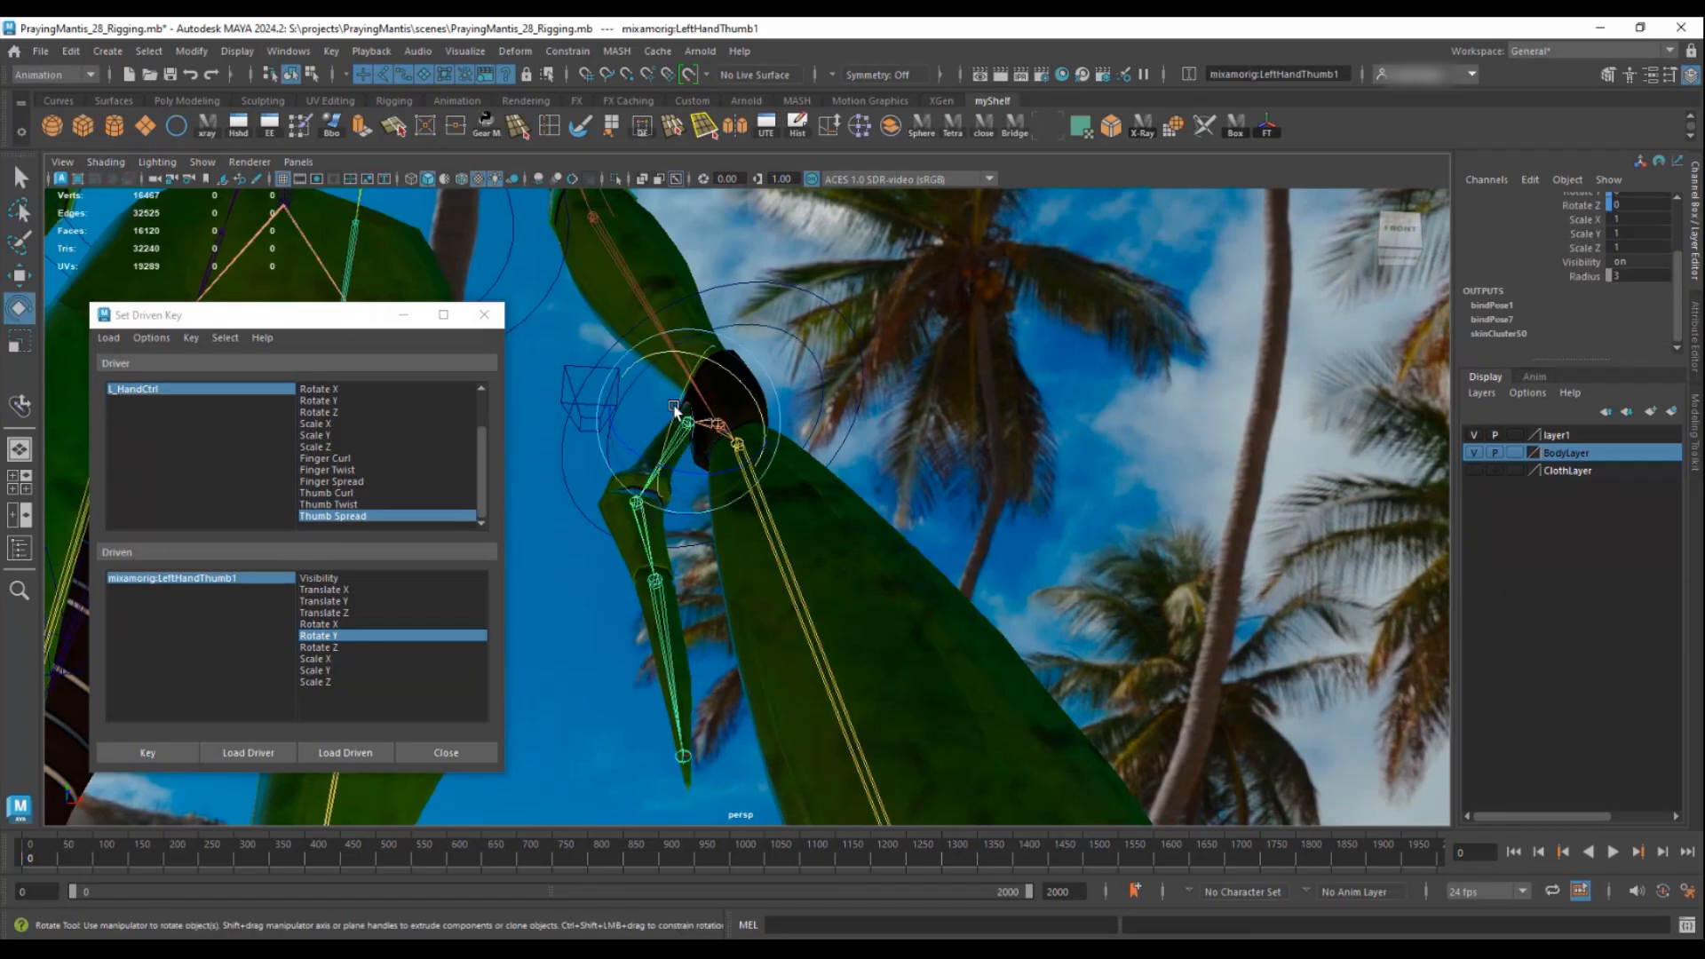
{"action": "left_click_drag", "start_coordinate": [675, 404], "coordinate": [673, 473]}
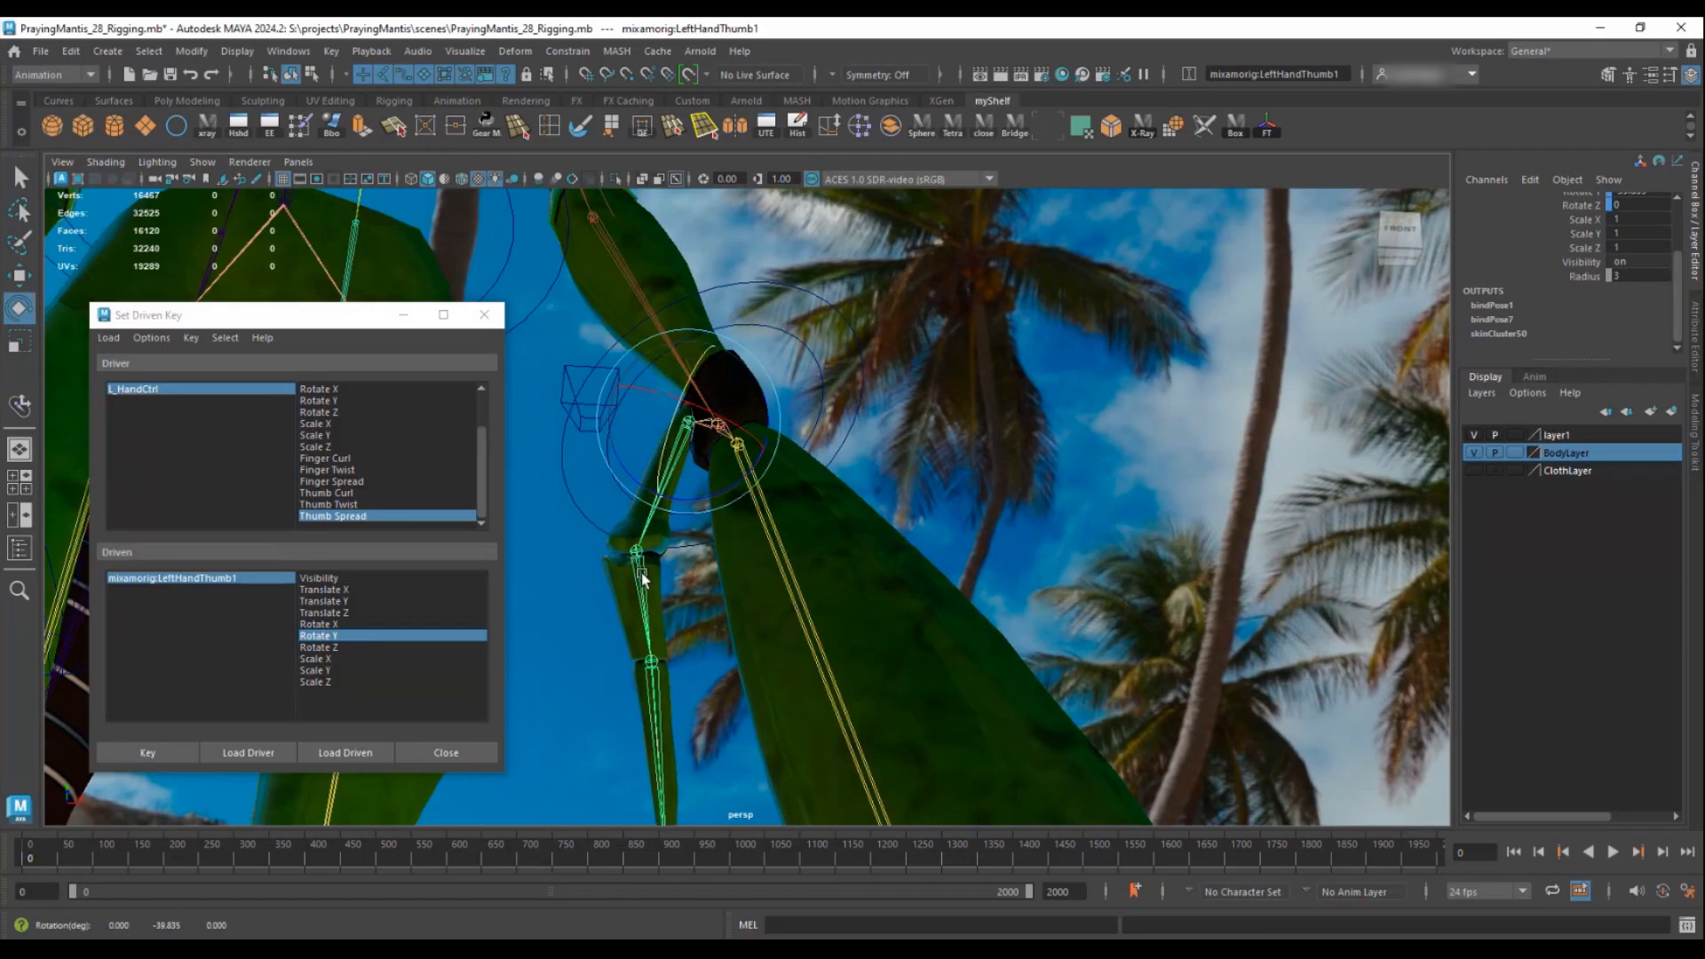
{"action": "scroll", "coordinate": [1643, 240], "scroll_direction": "up", "scroll_amount": 2}
{"action": "left_click", "coordinate": [1634, 231]}
{"action": "type", "text": "-45"}
{"action": "key", "text": "Return"}
{"action": "left_click", "coordinate": [148, 753]}
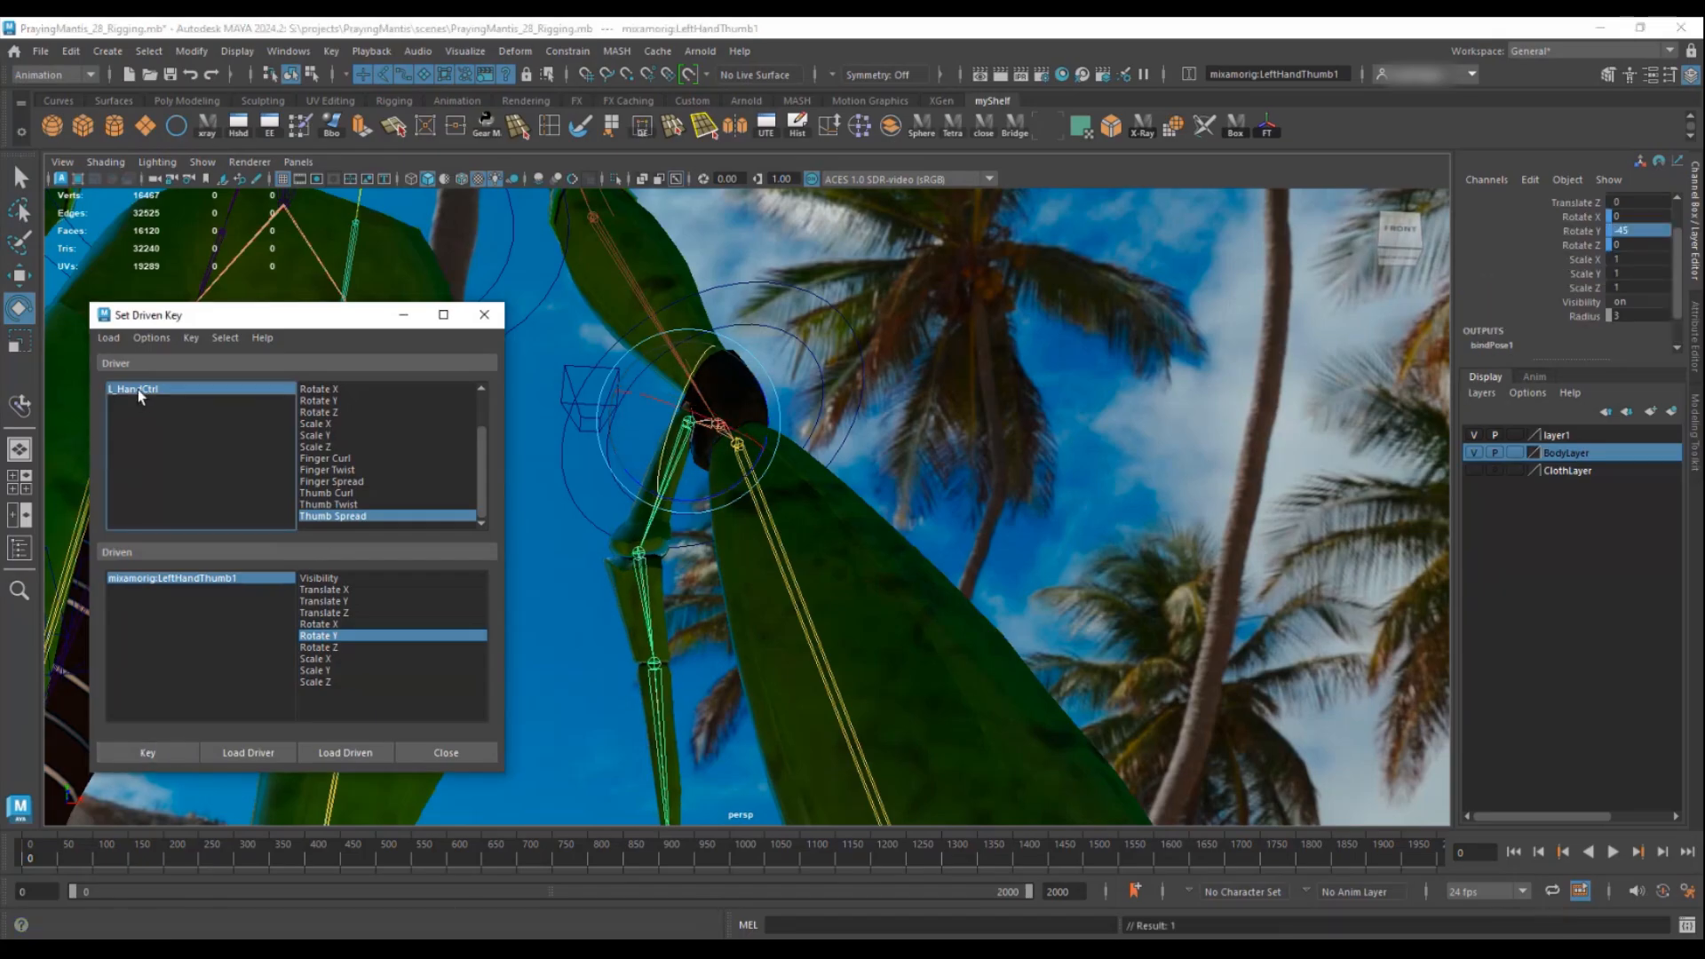
- Set Rotate Y of LeftHandThumb1 to 45 and set a driven key for the negative Thumb Spread
{"action": "left_click", "coordinate": [137, 390]}
{"action": "left_click", "coordinate": [663, 465]}
{"action": "key", "text": "e"}
{"action": "left_click_drag", "start_coordinate": [661, 480], "coordinate": [675, 410]}
{"action": "scroll", "coordinate": [1629, 218], "scroll_direction": "up", "scroll_amount": 1}
{"action": "left_click", "coordinate": [1636, 230]}
{"action": "type", "text": "45"}
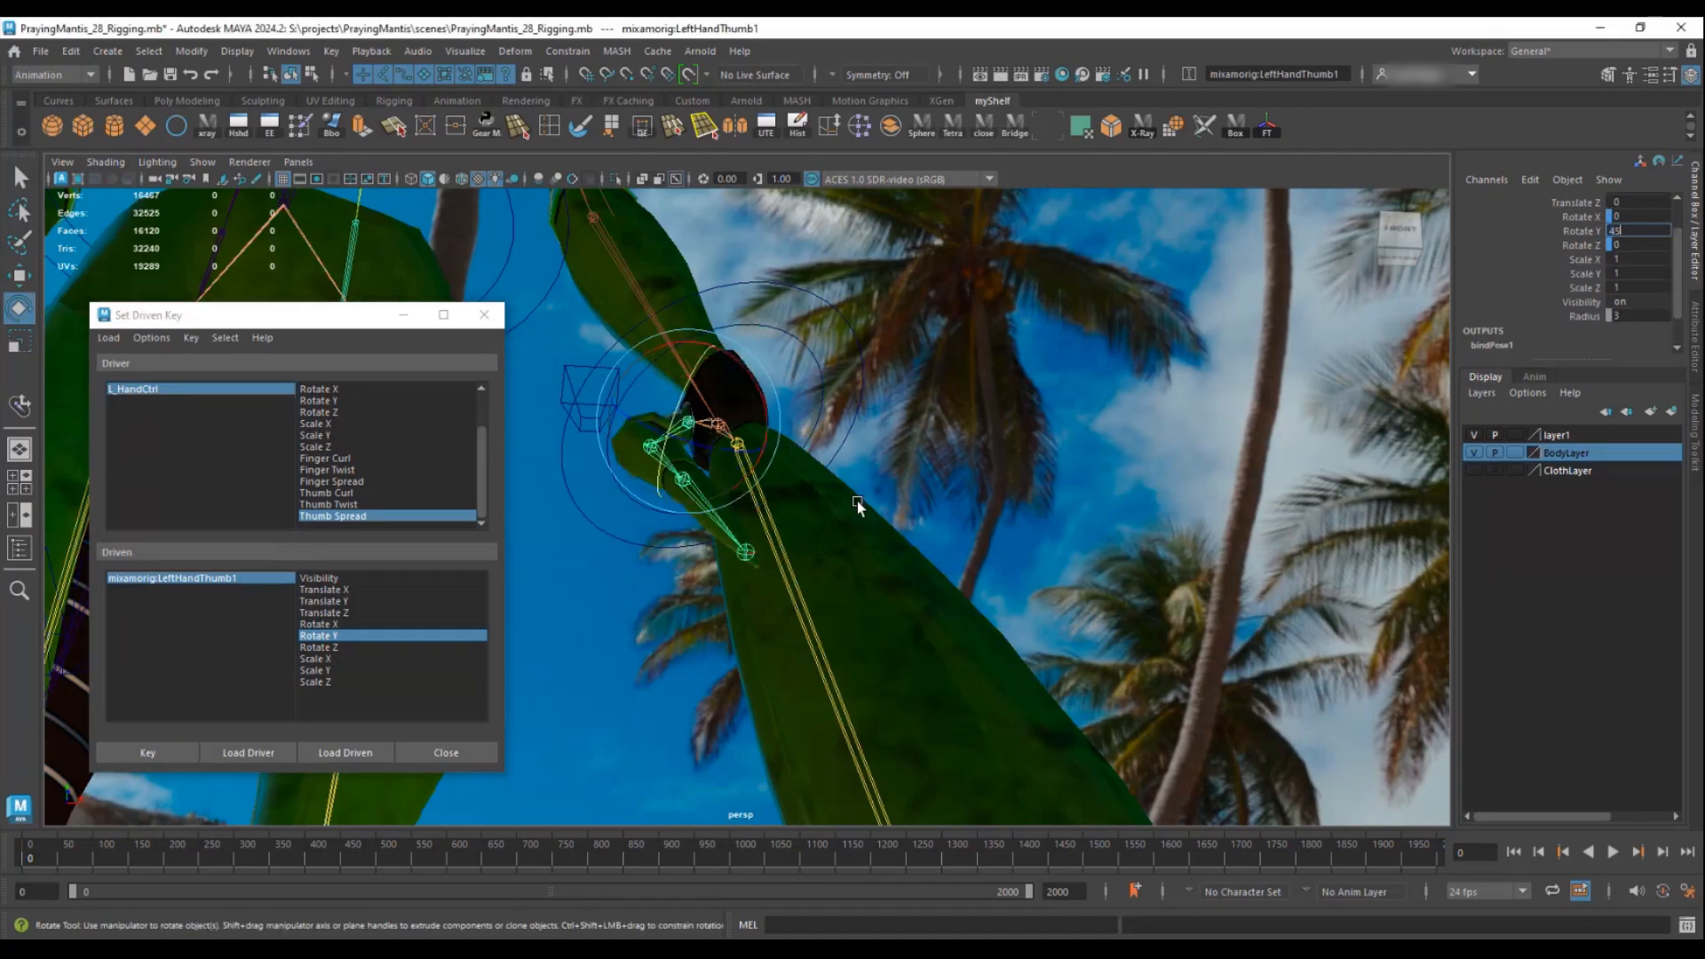
{"action": "key", "text": "Return"}
{"action": "left_click", "coordinate": [159, 753]}
- Test Thumb Spread on L_HandCtrl and reset it to 0
{"action": "left_click", "coordinate": [262, 389]}
{"action": "scroll", "coordinate": [1590, 298], "scroll_direction": "down", "scroll_amount": 2}
{"action": "left_click", "coordinate": [1588, 305]}
{"action": "middle_click_drag", "start_coordinate": [1004, 406], "coordinate": [1088, 428]}
{"action": "type", "text": "0"}
{"action": "key", "text": "Return"}
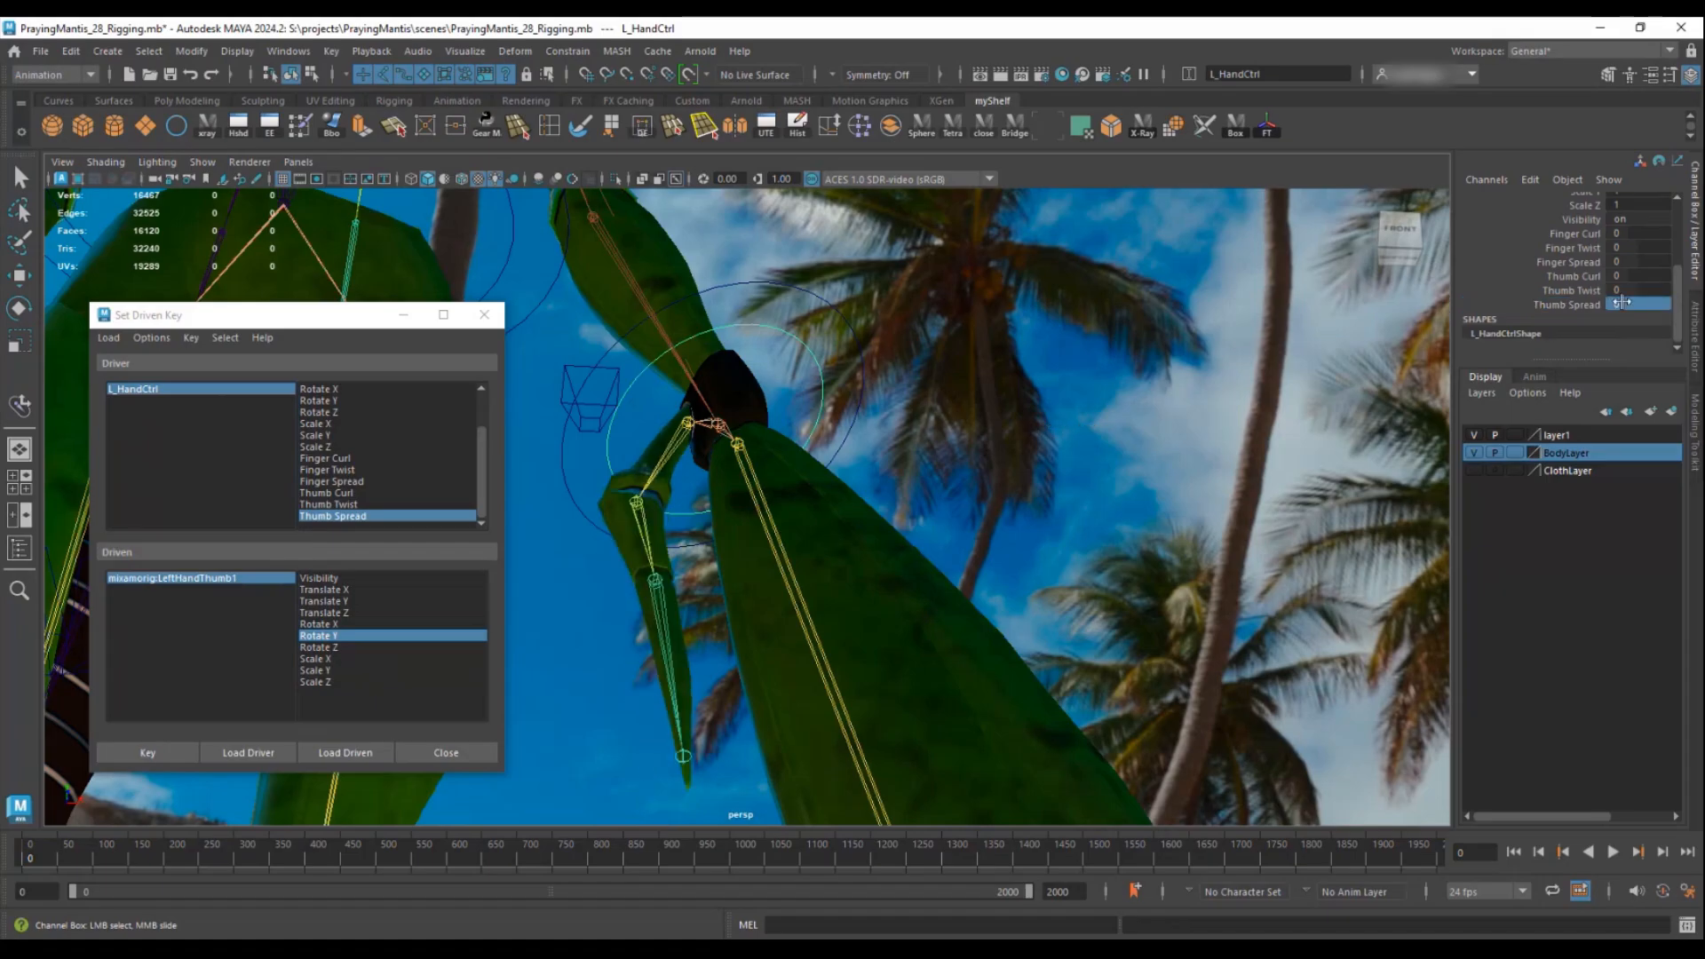
- Check the left hand's finger and thumb motion with L_HandCtrl's custom attributes, returning Finger Spread and Thumb Spread to 0
{"action": "left_click", "coordinate": [1580, 305]}
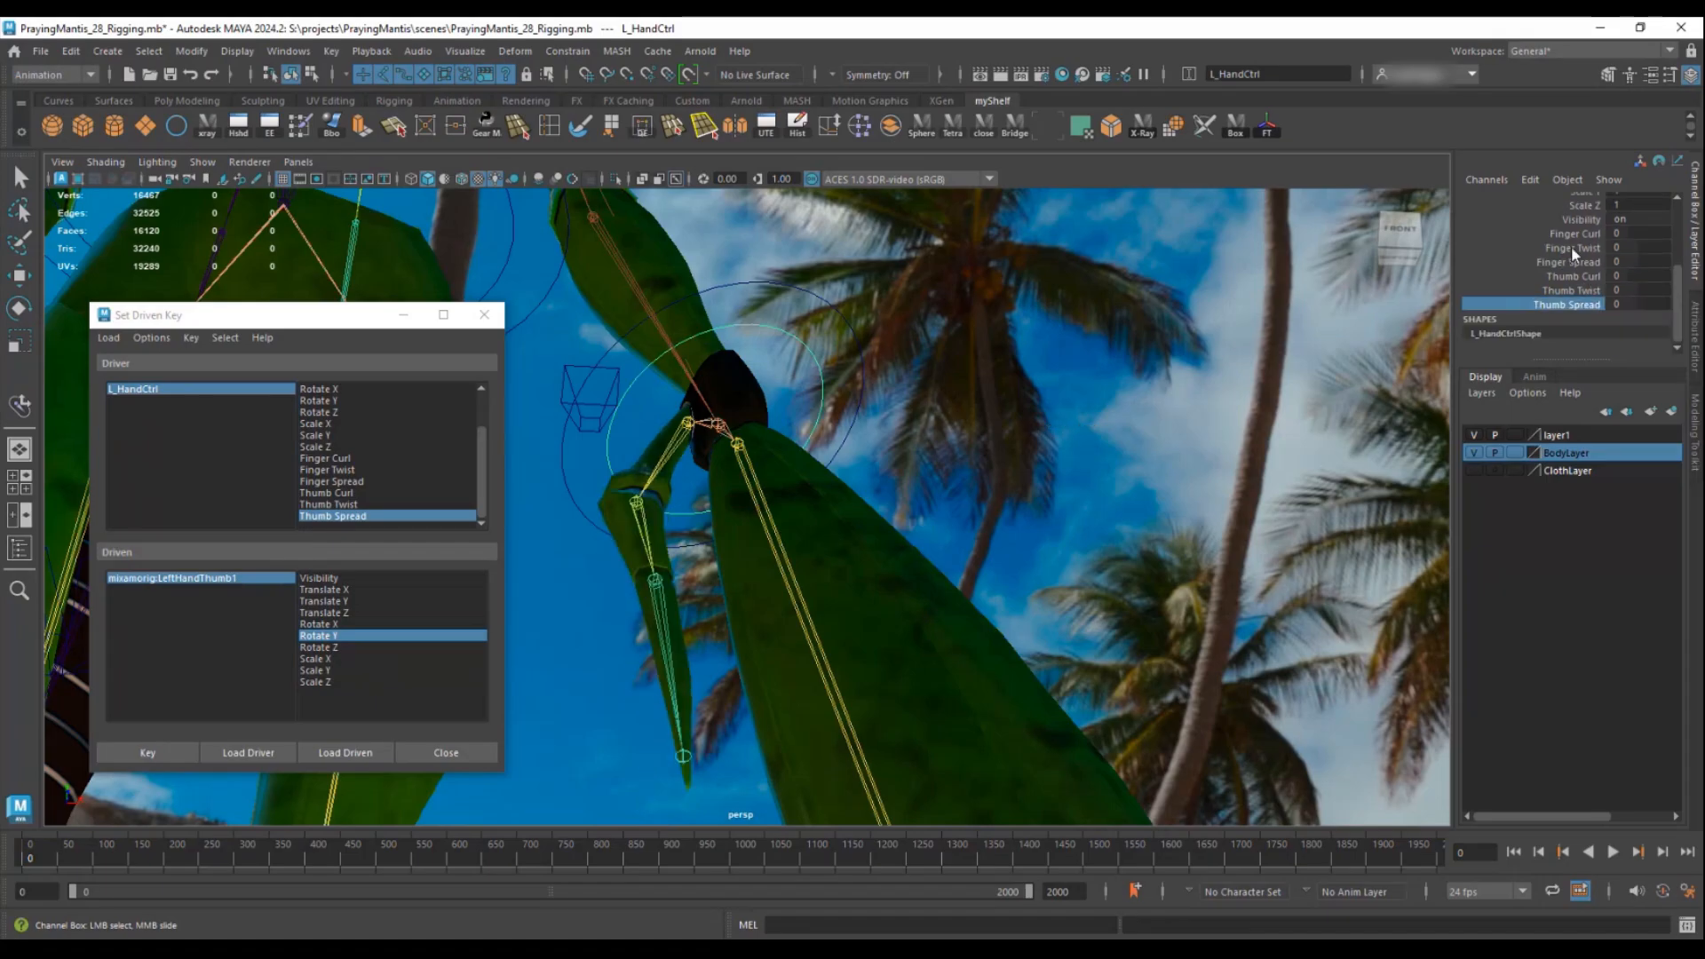
{"action": "middle_click_drag", "start_coordinate": [1159, 384], "coordinate": [1051, 423]}
{"action": "right_click_drag", "start_coordinate": [1034, 496], "coordinate": [879, 490], "text": "alt"}
{"action": "left_click_drag", "start_coordinate": [880, 491], "coordinate": [908, 487], "text": "alt"}
{"action": "middle_click_drag", "start_coordinate": [908, 487], "coordinate": [1092, 338]}
{"action": "left_click", "coordinate": [1649, 262]}
{"action": "type", "text": "0"}
{"action": "key", "text": "Return"}
{"action": "left_click", "coordinate": [1628, 304]}
{"action": "type", "text": "0"}
{"action": "key", "text": "Return"}
{"action": "left_click_drag", "start_coordinate": [766, 559], "coordinate": [827, 526], "text": "alt"}
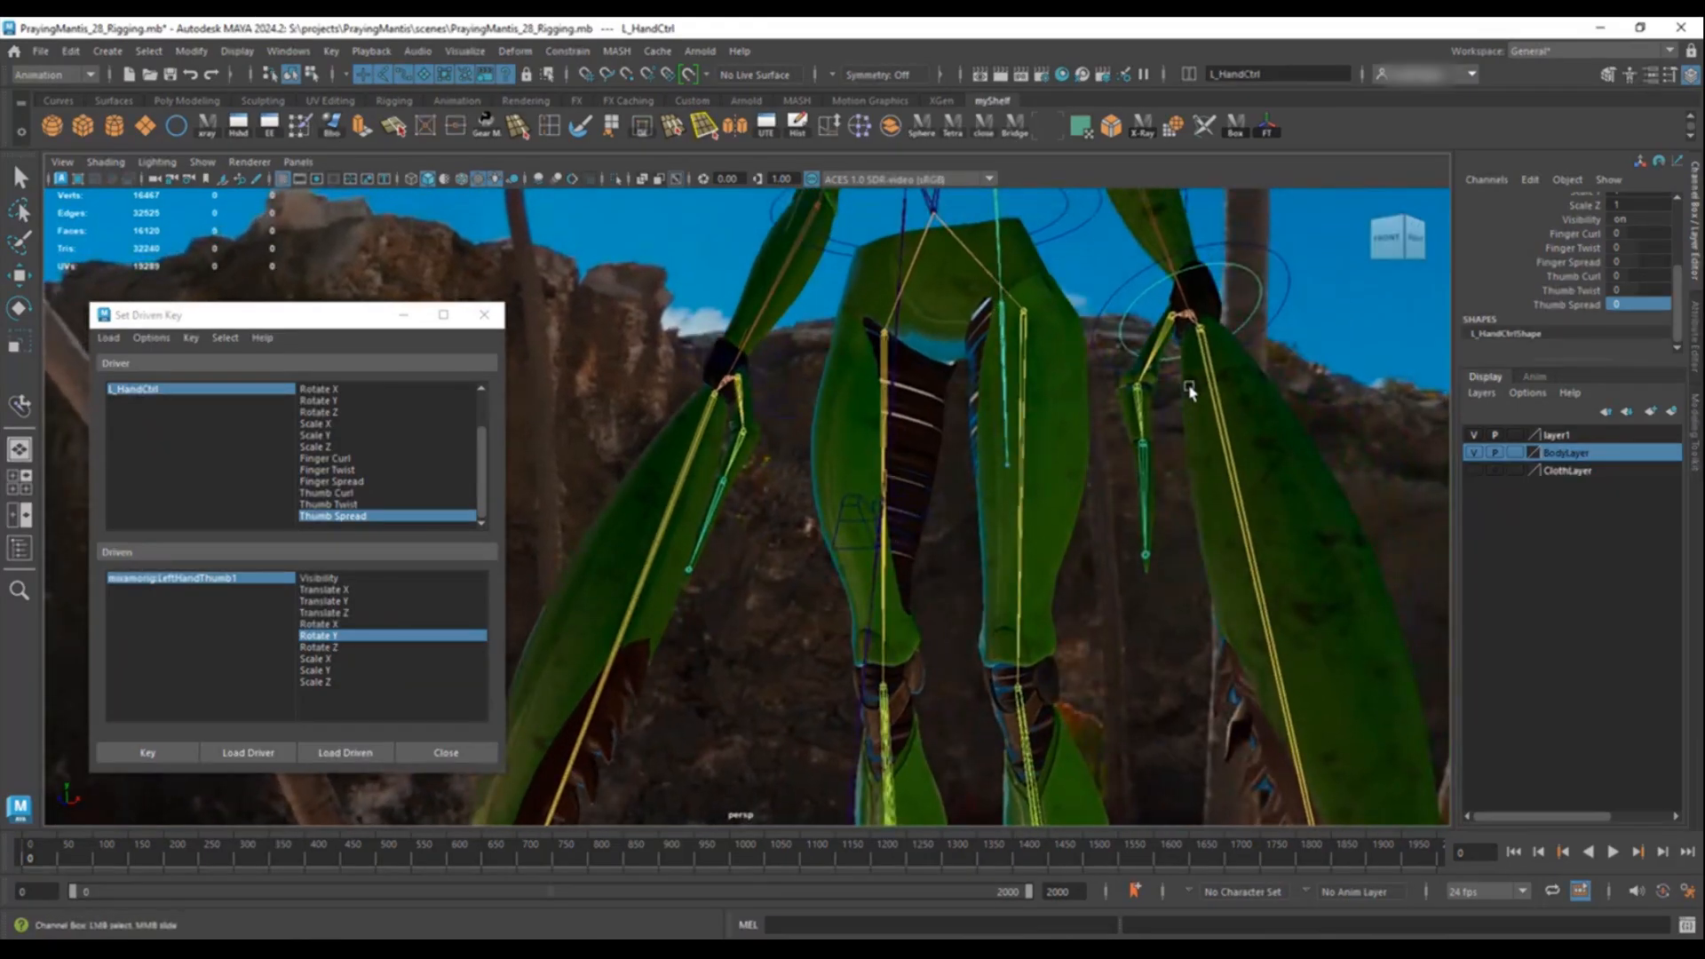
- Select R_HandCtrl on the right wrist and load it as the driver
{"action": "left_click", "coordinate": [1216, 404]}
{"action": "key", "text": "e"}
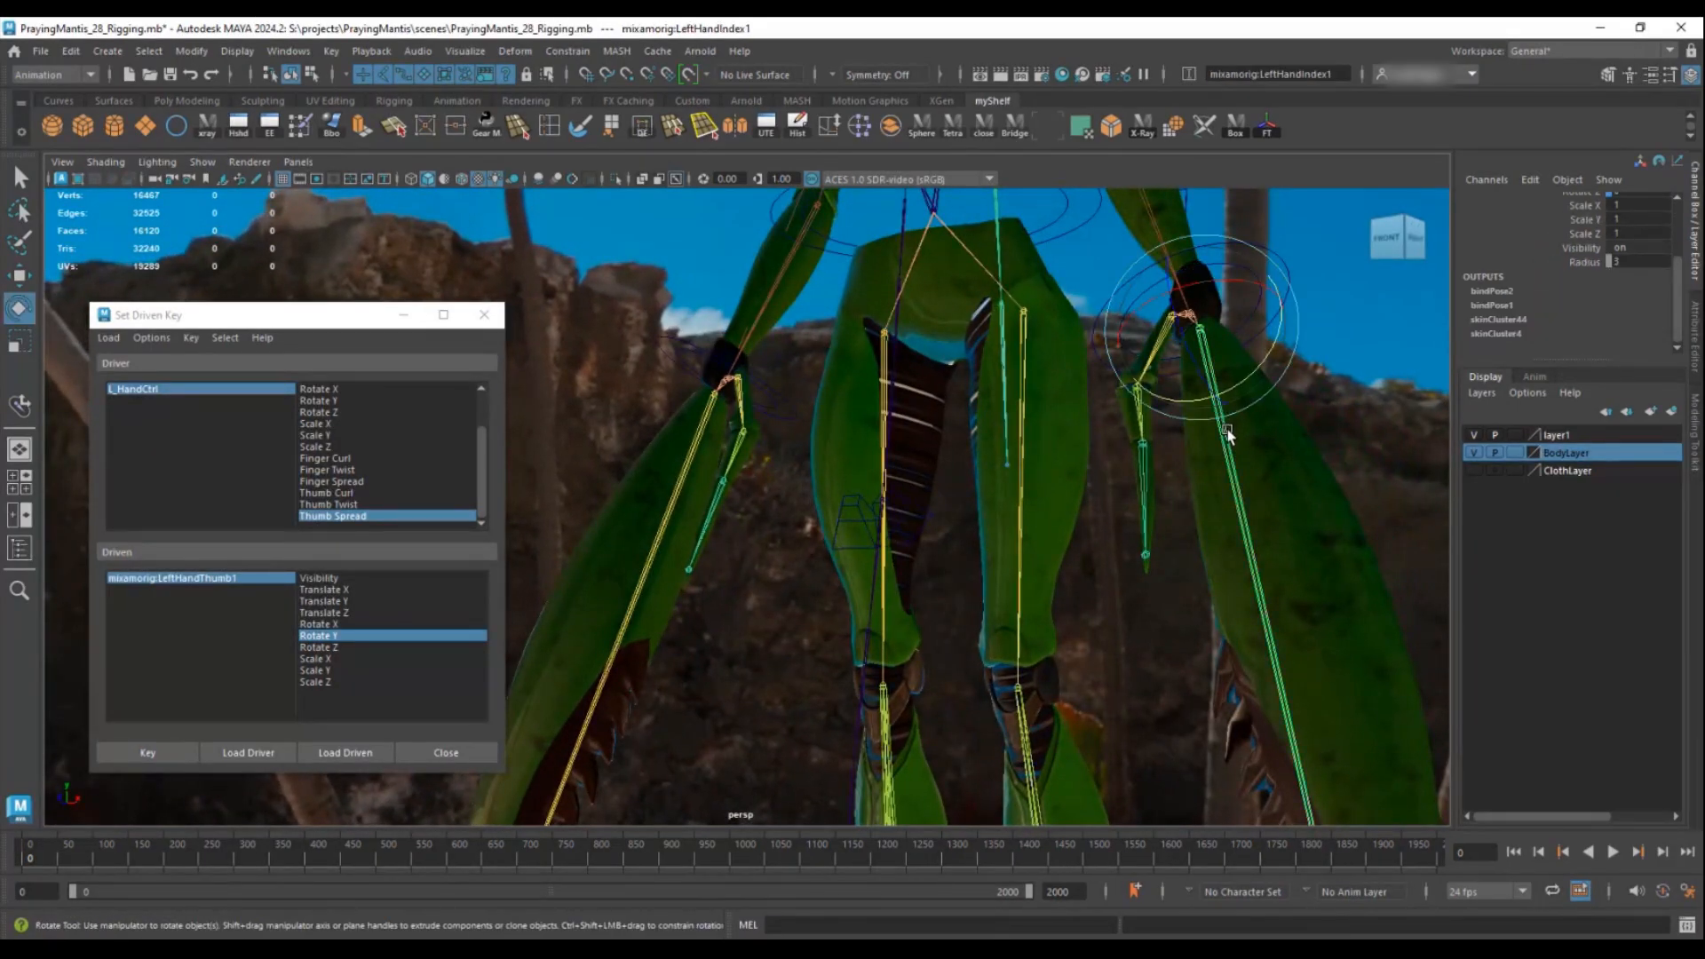
{"action": "left_click_drag", "start_coordinate": [604, 538], "coordinate": [796, 508], "text": "alt"}
{"action": "left_click_drag", "start_coordinate": [718, 470], "coordinate": [1305, 413], "text": "alt"}
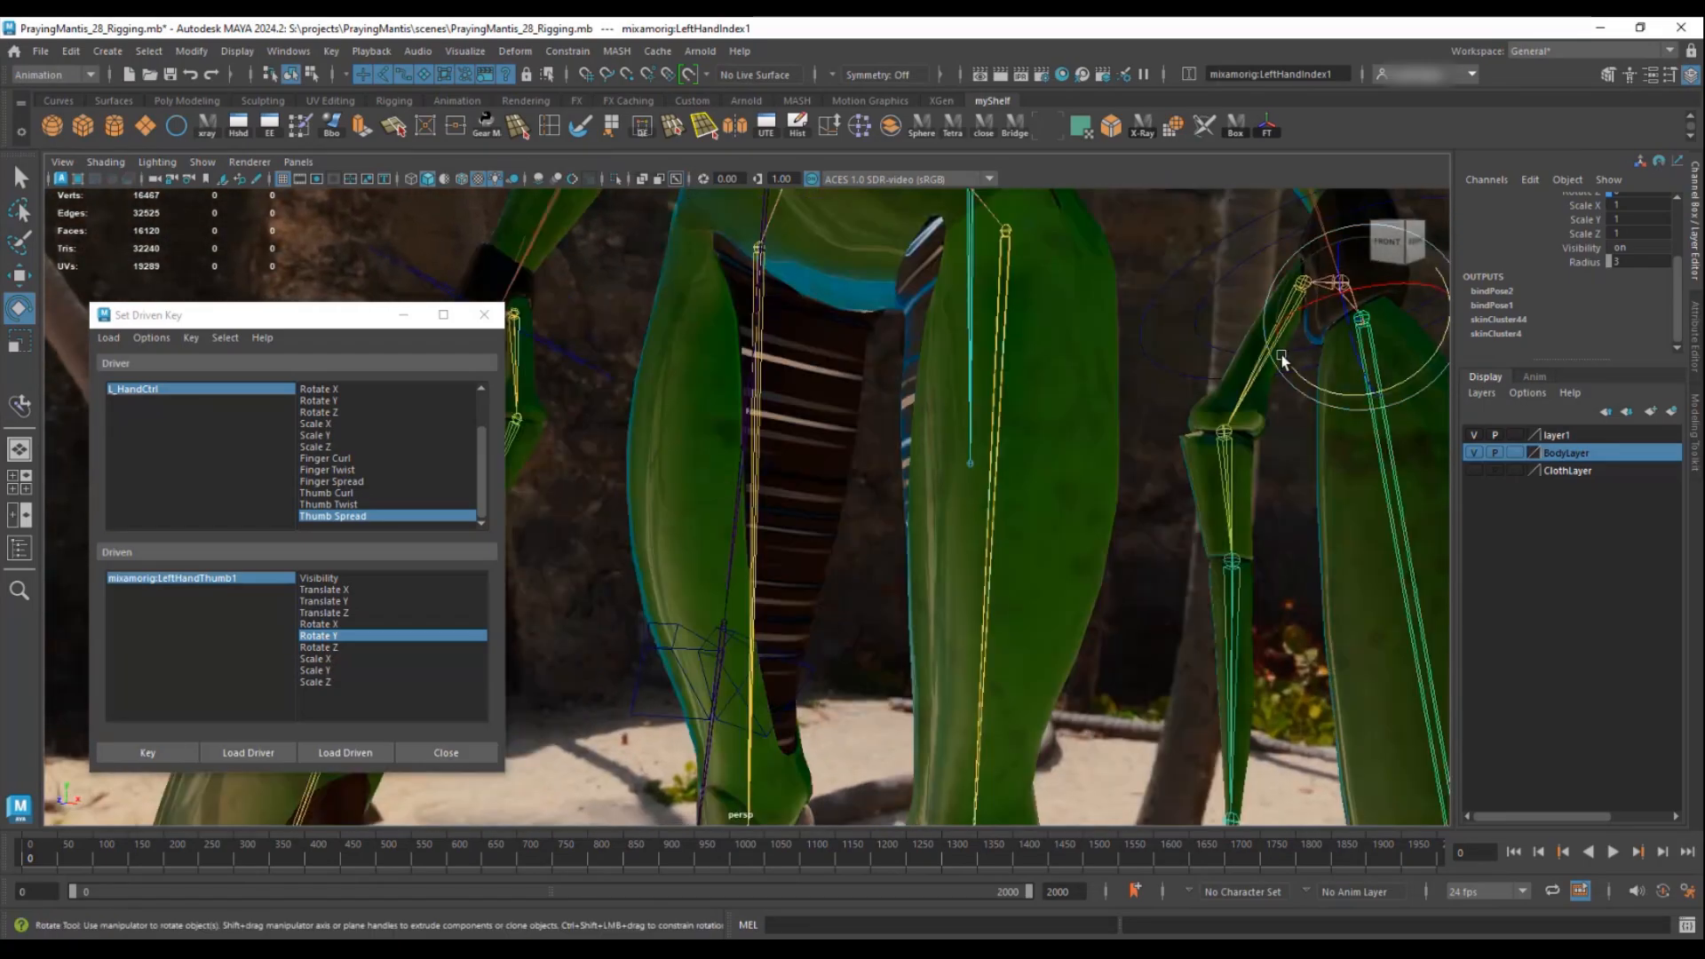
{"action": "left_click_drag", "start_coordinate": [771, 428], "coordinate": [744, 484], "text": "alt"}
{"action": "left_click", "coordinate": [743, 373]}
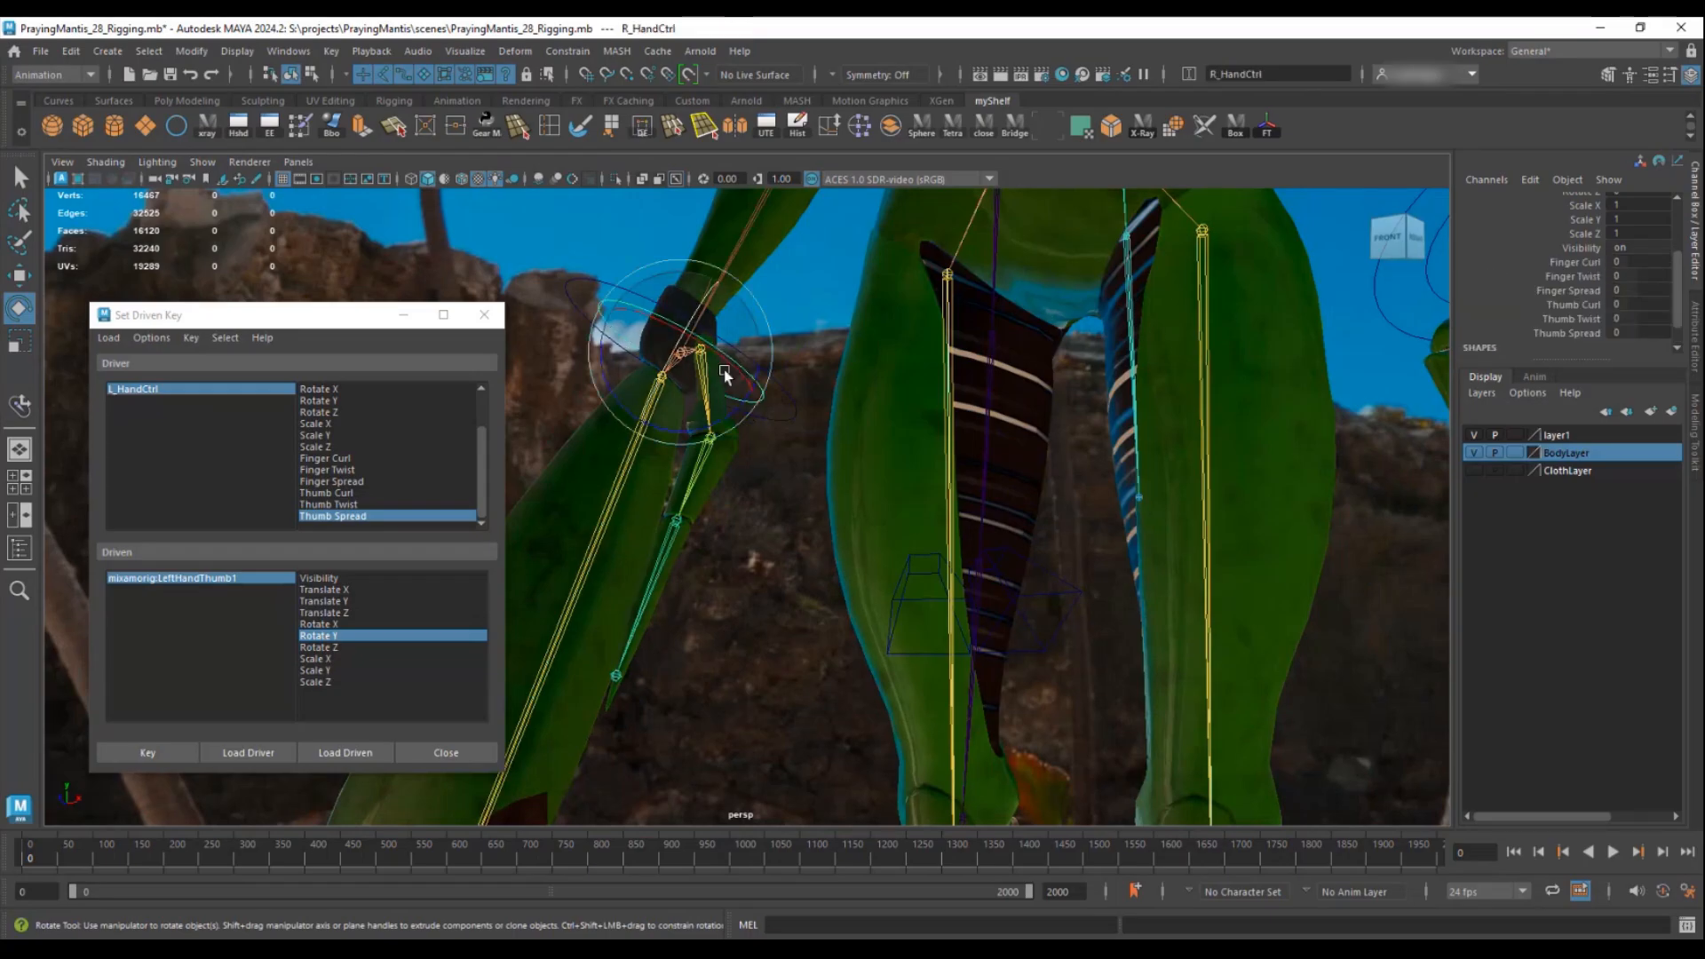
{"action": "left_click", "coordinate": [239, 755]}
- Select the RightHandIndex1 joint and load it as the driven object
{"action": "middle_click_drag", "start_coordinate": [786, 513], "coordinate": [850, 510], "text": "alt"}
{"action": "scroll", "coordinate": [1043, 376], "scroll_direction": "down", "scroll_amount": 5}
{"action": "scroll", "coordinate": [1069, 560], "scroll_direction": "up", "scroll_amount": 5}
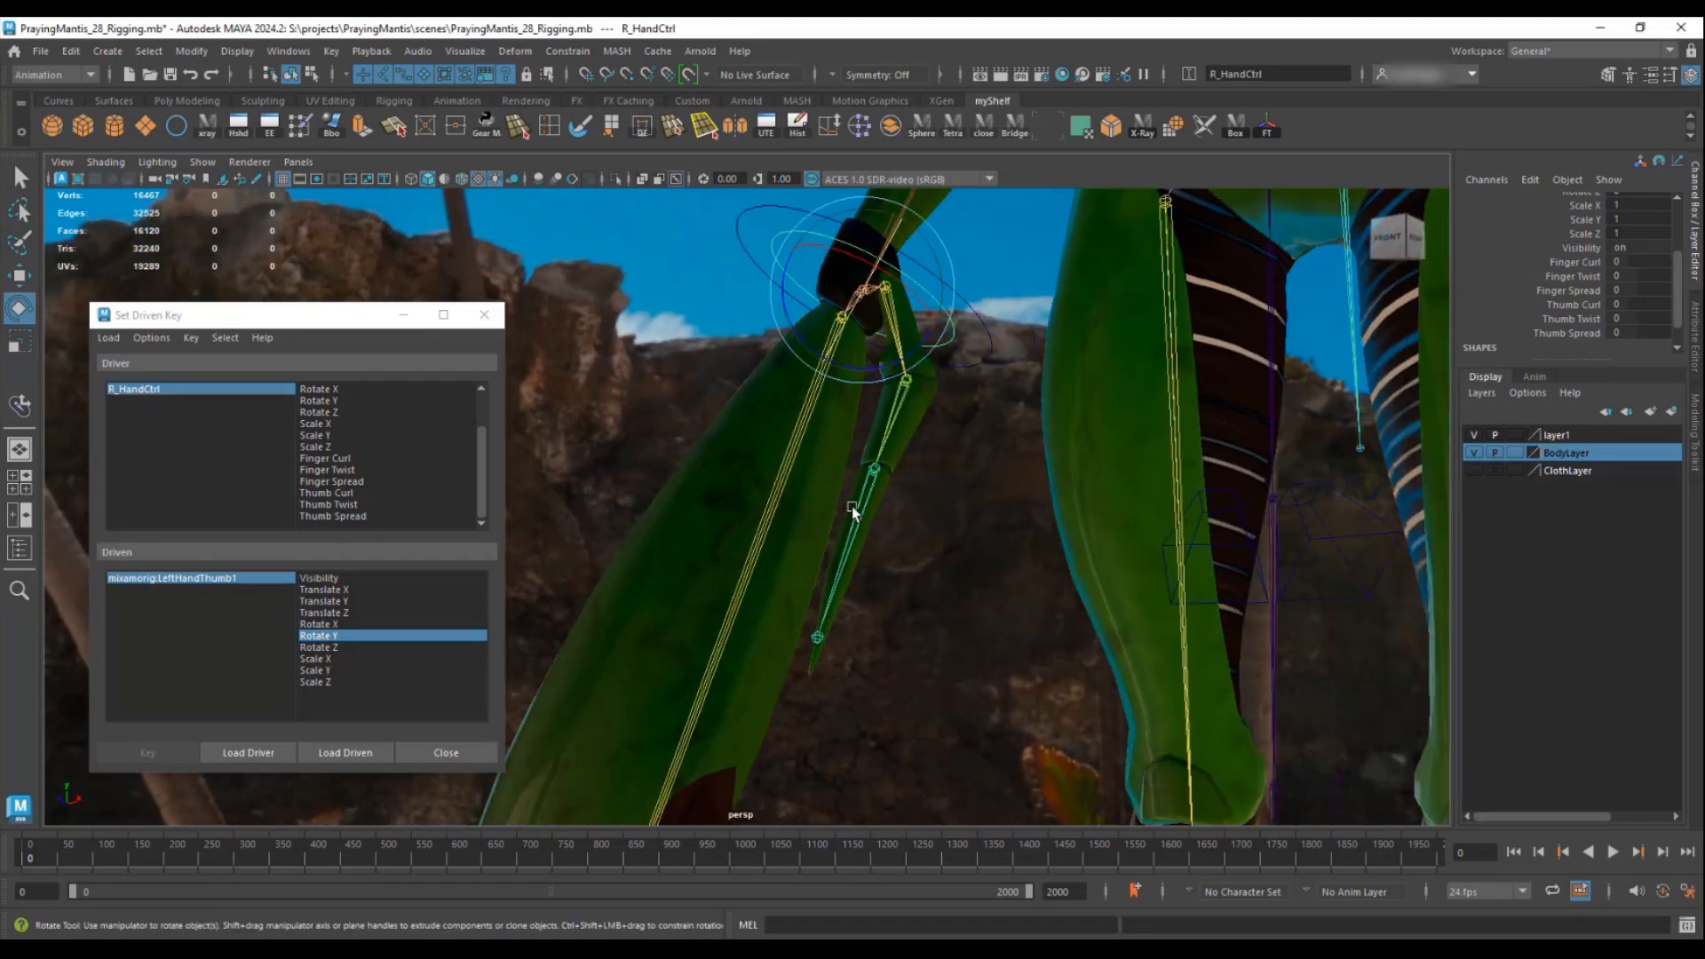
{"action": "left_click", "coordinate": [797, 447]}
{"action": "left_click", "coordinate": [324, 752]}
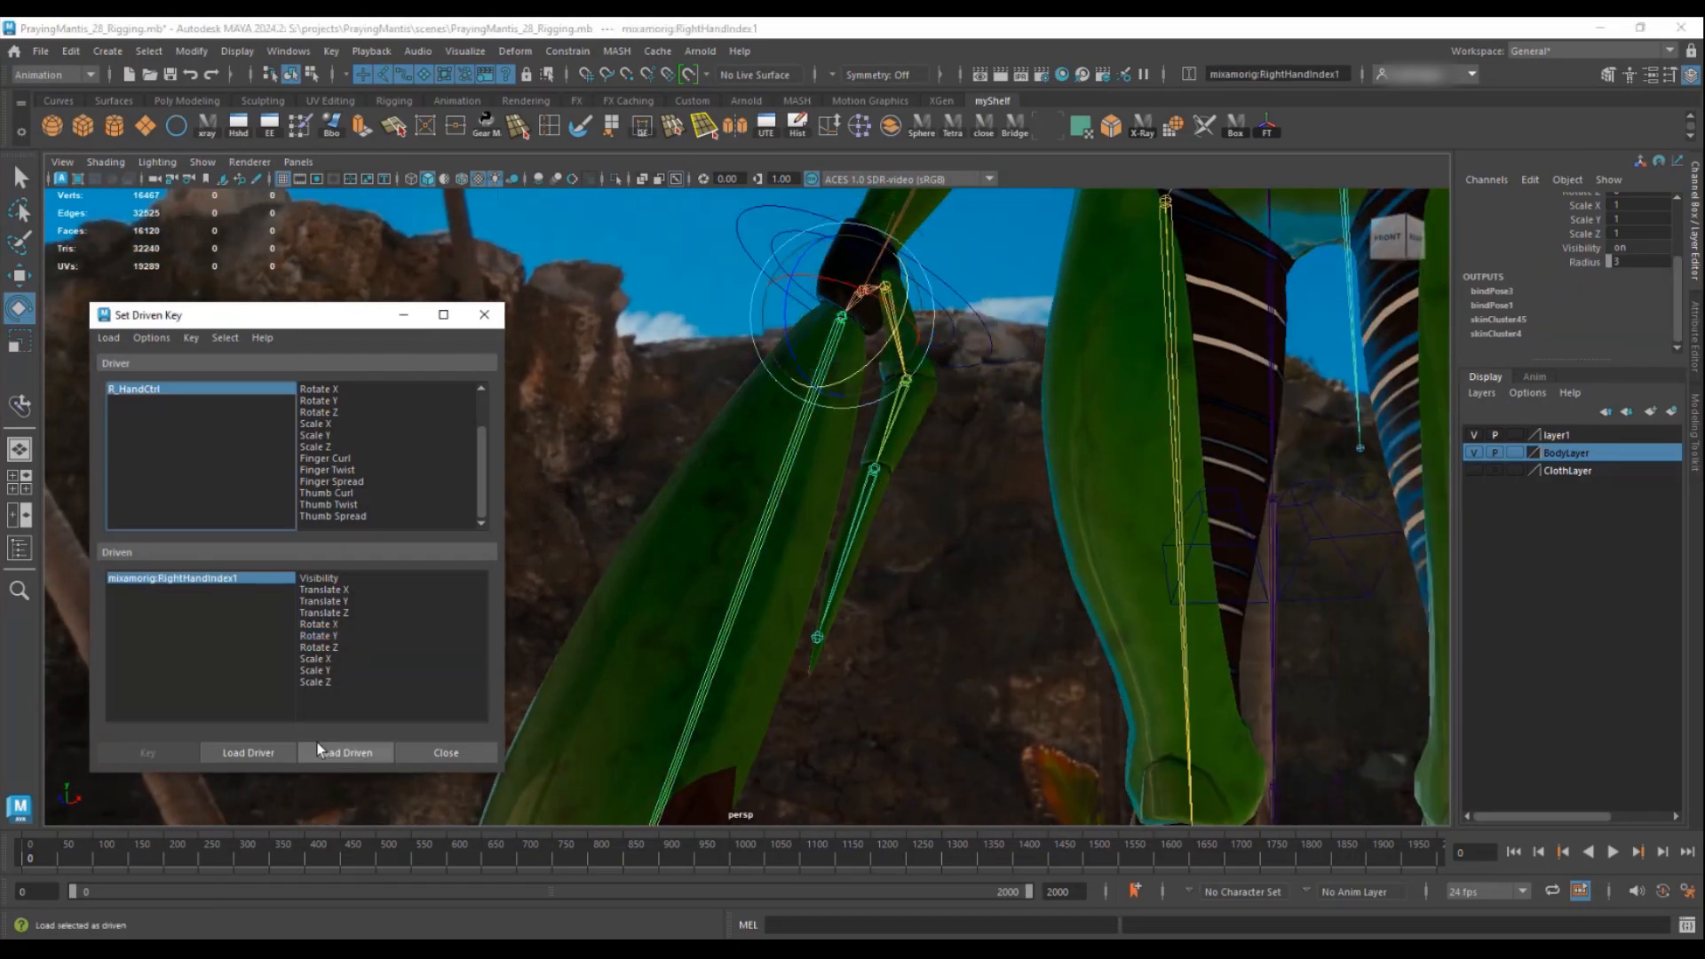
- Choose Finger Curl as the driver attribute and set an initial driven key on Rotate Y of RightHandIndex1
{"action": "left_click", "coordinate": [314, 459]}
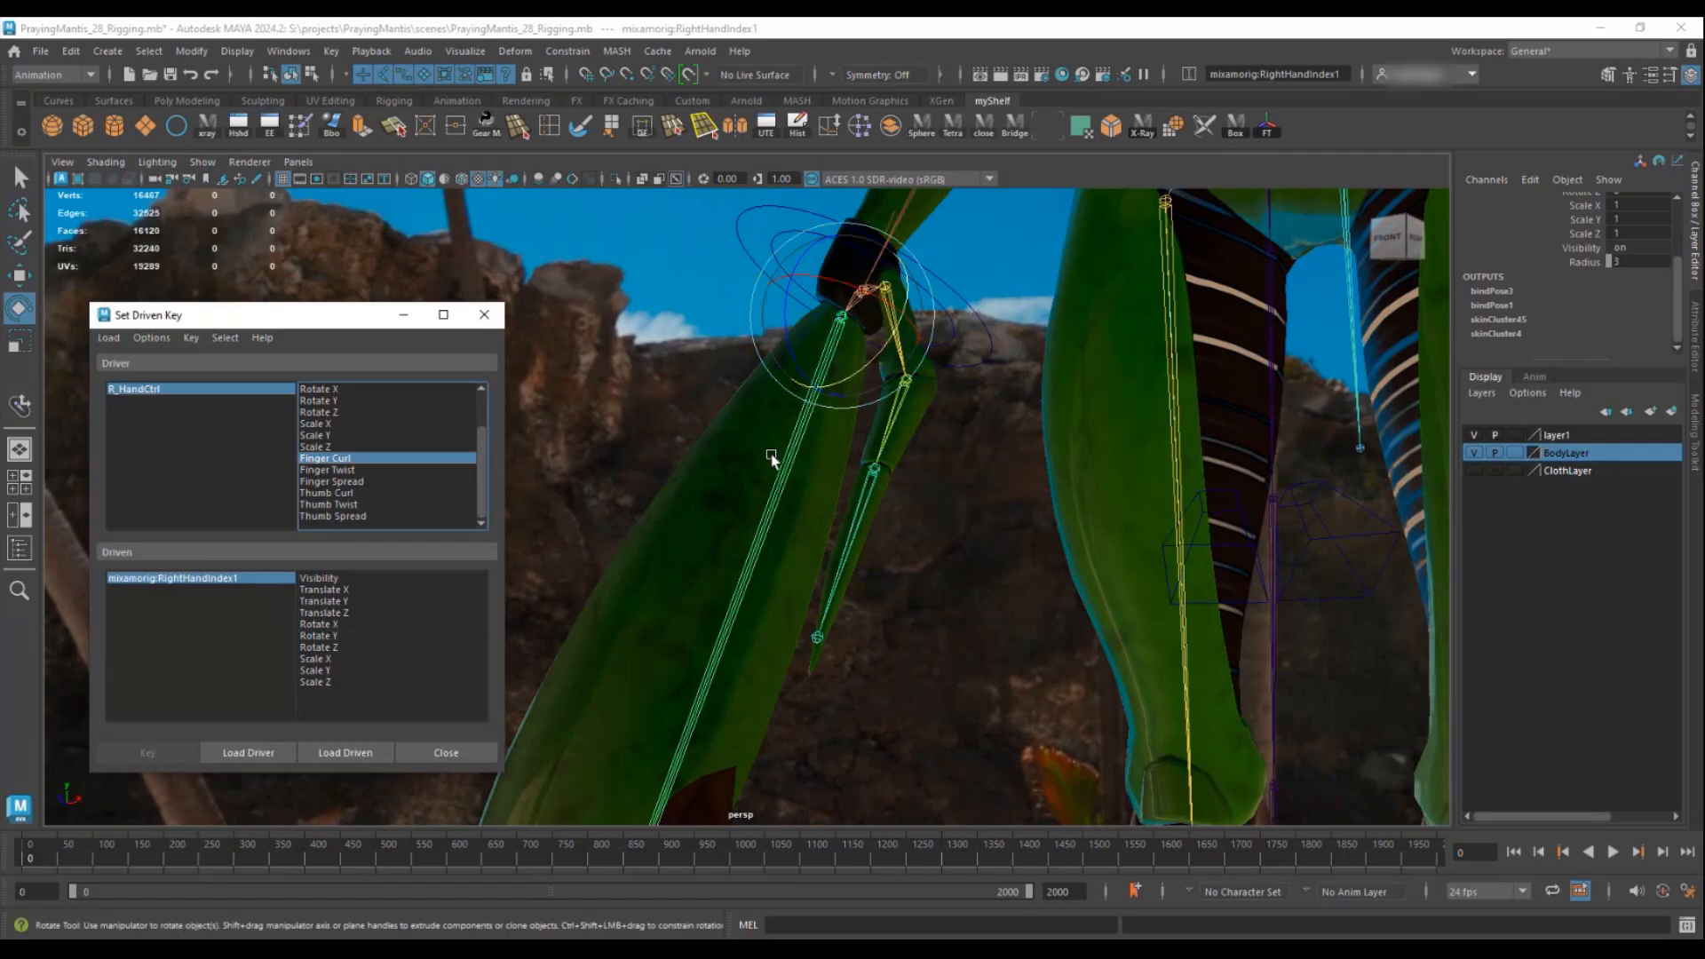
{"action": "left_click", "coordinate": [324, 637]}
{"action": "left_click_drag", "start_coordinate": [855, 469], "coordinate": [889, 390], "text": "alt"}
{"action": "middle_click_drag", "start_coordinate": [888, 391], "coordinate": [721, 479], "text": "alt"}
{"action": "left_click_drag", "start_coordinate": [684, 454], "coordinate": [665, 494], "text": "alt"}
{"action": "key", "text": "ctrl+z"}
{"action": "left_click", "coordinate": [173, 749]}
- Select R_HandCtrl from the driver list and raise its Finger Curl to 10
{"action": "left_click", "coordinate": [134, 390]}
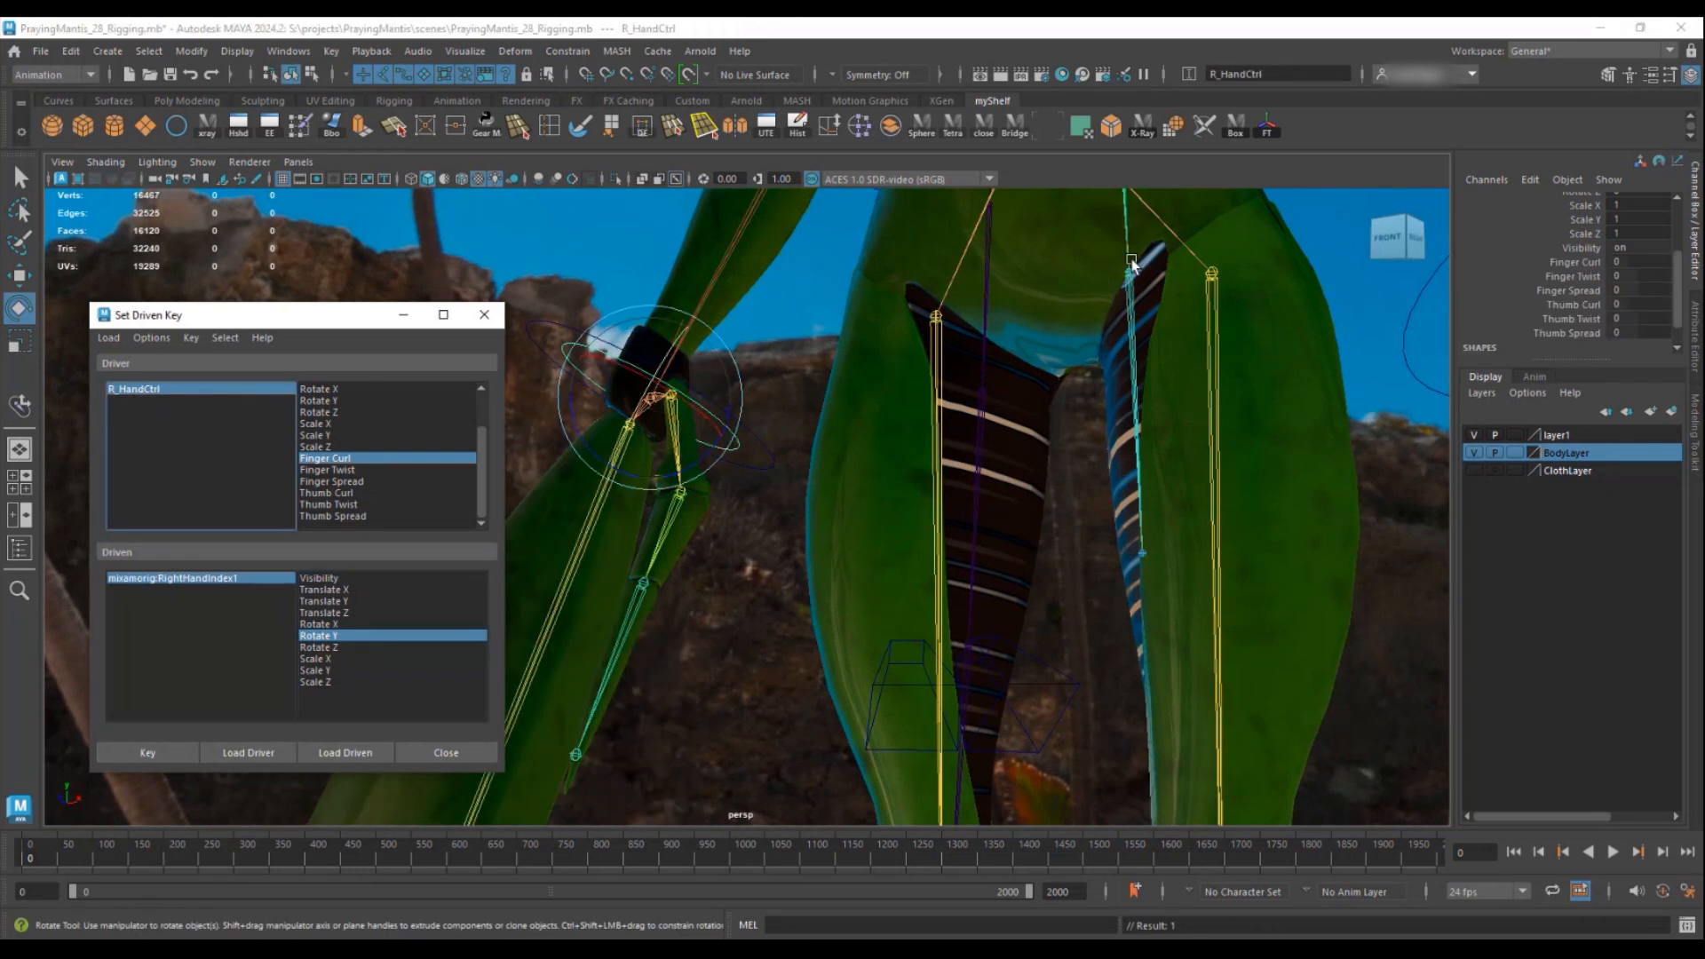
{"action": "left_click", "coordinate": [1580, 266]}
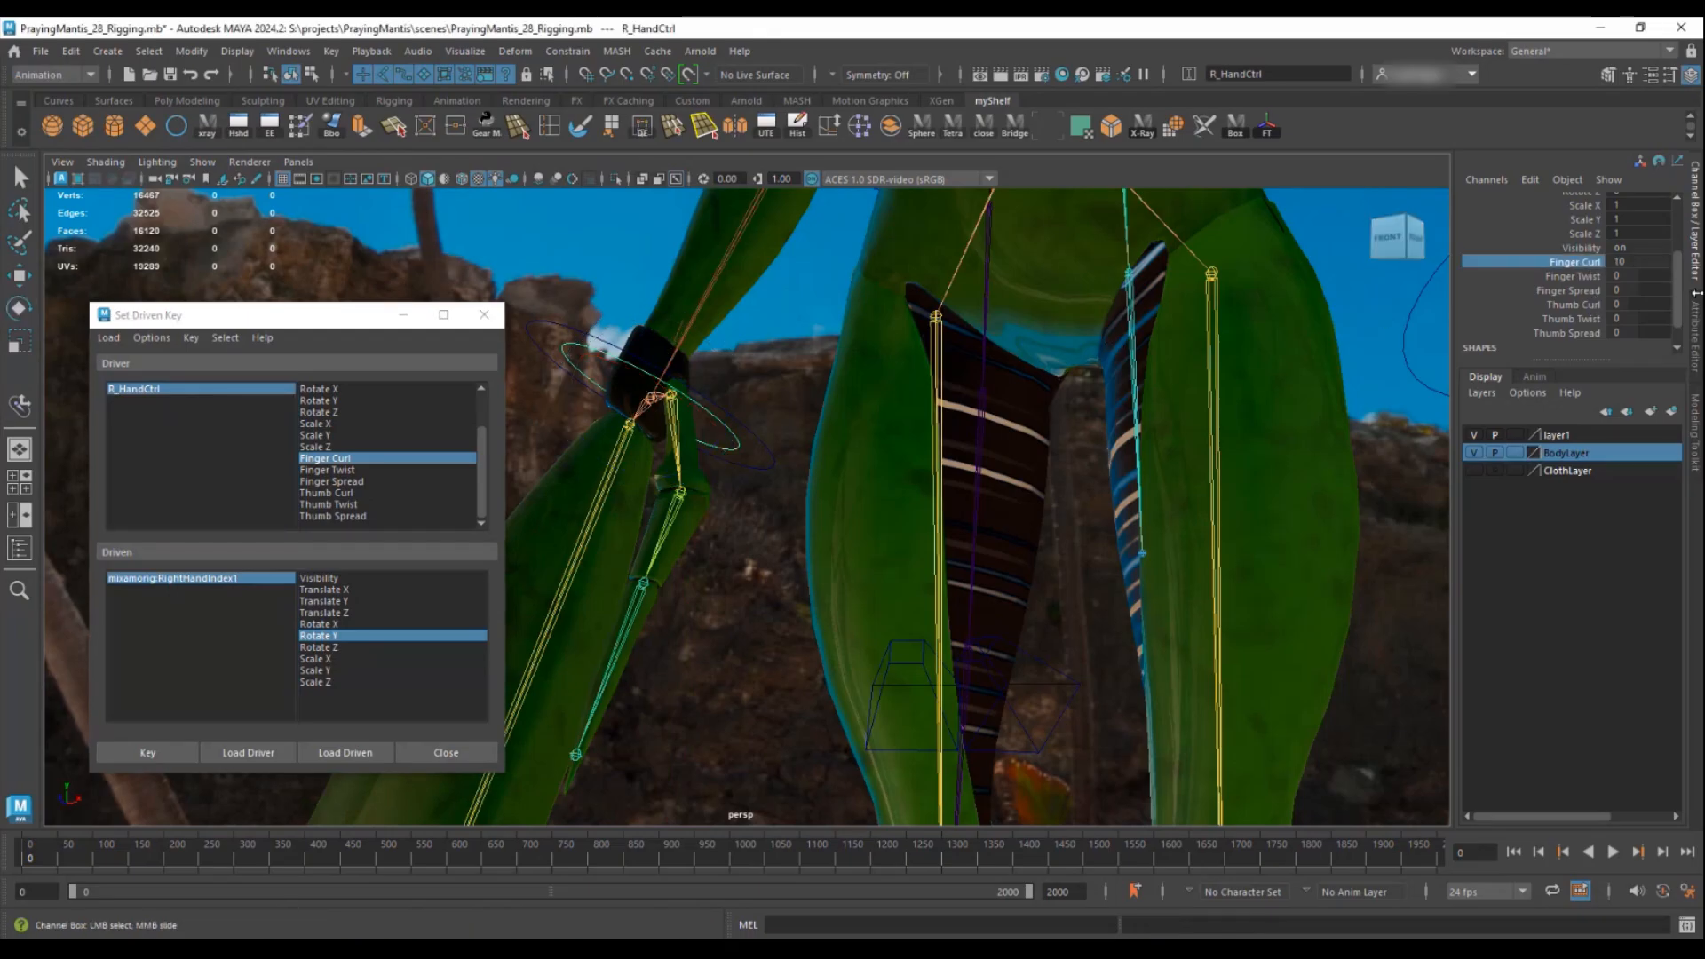
- Rotate the RightHandIndex1 joint about Y and set a driven key for Finger Curl at 10
{"action": "left_click", "coordinate": [607, 492]}
{"action": "left_click_drag", "start_coordinate": [608, 494], "coordinate": [659, 499]}
{"action": "left_click", "coordinate": [1652, 259]}
{"action": "type", "text": "0"}
{"action": "key", "text": "Return"}
{"action": "left_click", "coordinate": [157, 751]}
- Key RightHandIndex1's Rotate Y at -20 for the opposite Finger Curl extreme and reset Finger Curl to 0
{"action": "left_click", "coordinate": [149, 391]}
{"action": "scroll", "coordinate": [1629, 274], "scroll_direction": "down", "scroll_amount": 2}
{"action": "left_click", "coordinate": [1576, 235]}
{"action": "middle_click_drag", "start_coordinate": [1230, 302], "coordinate": [995, 329]}
{"action": "left_click", "coordinate": [613, 481]}
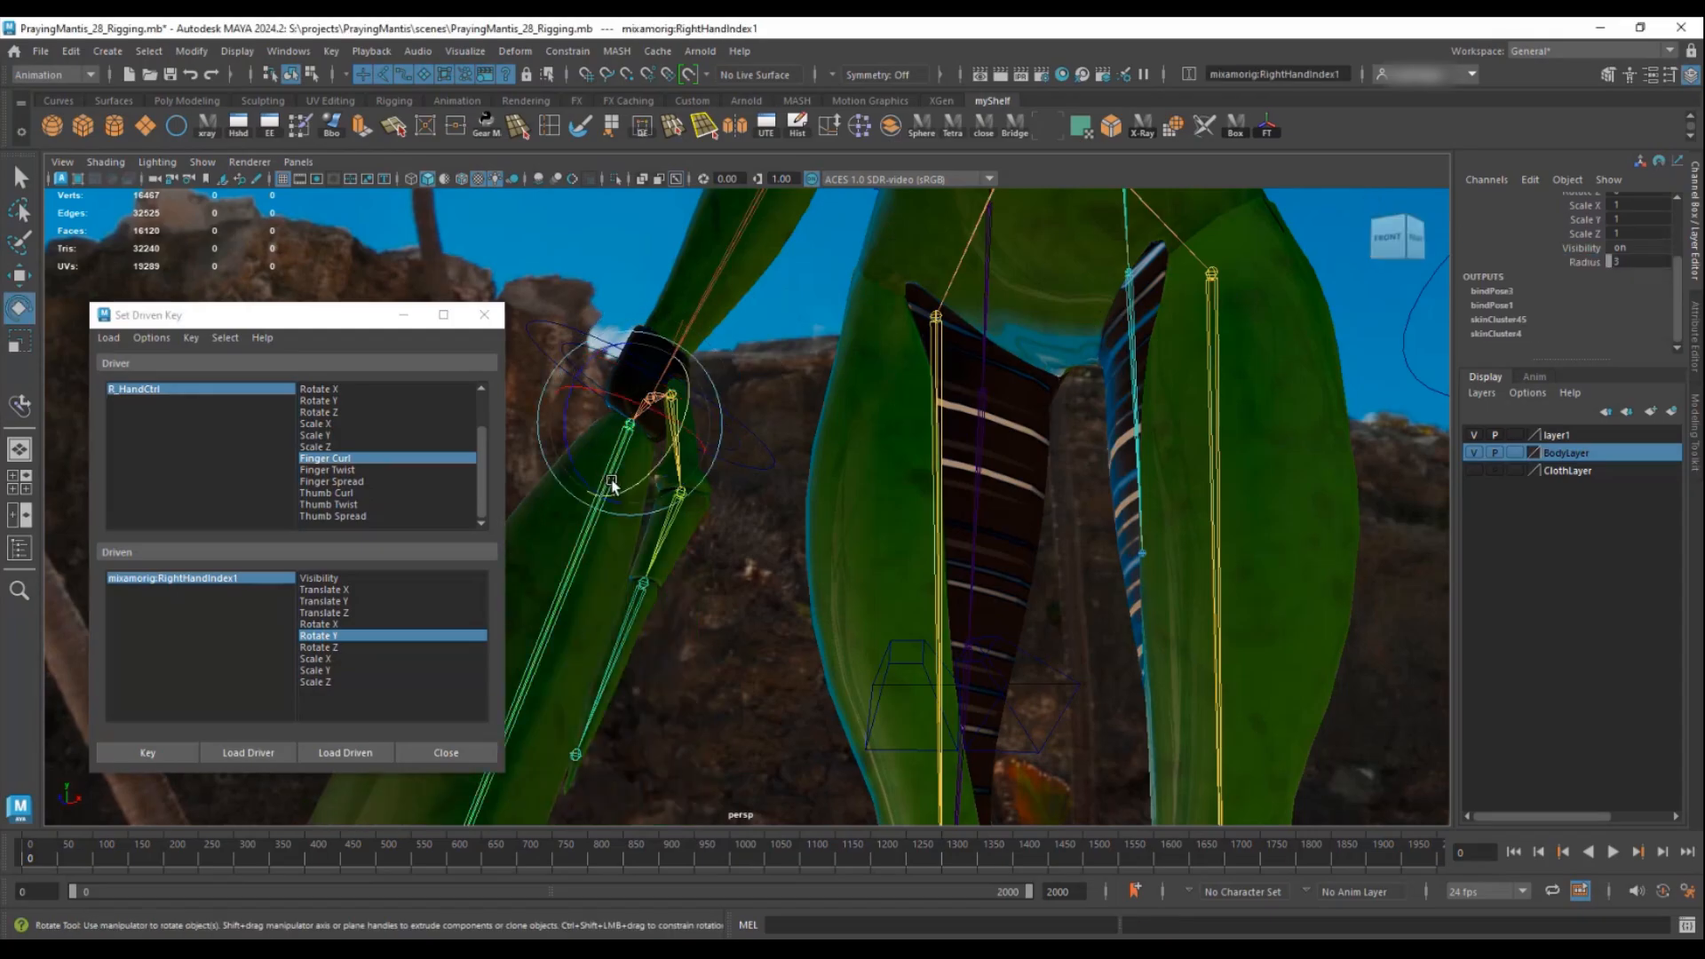
{"action": "left_click_drag", "start_coordinate": [656, 465], "coordinate": [615, 494]}
{"action": "scroll", "coordinate": [1609, 255], "scroll_direction": "up", "scroll_amount": 2}
{"action": "type", "text": "-20"}
{"action": "key", "text": "Return"}
{"action": "left_click", "coordinate": [140, 754]}
{"action": "left_click", "coordinate": [1402, 357]}
{"action": "middle_click_drag", "start_coordinate": [1609, 314], "coordinate": [1616, 314]}
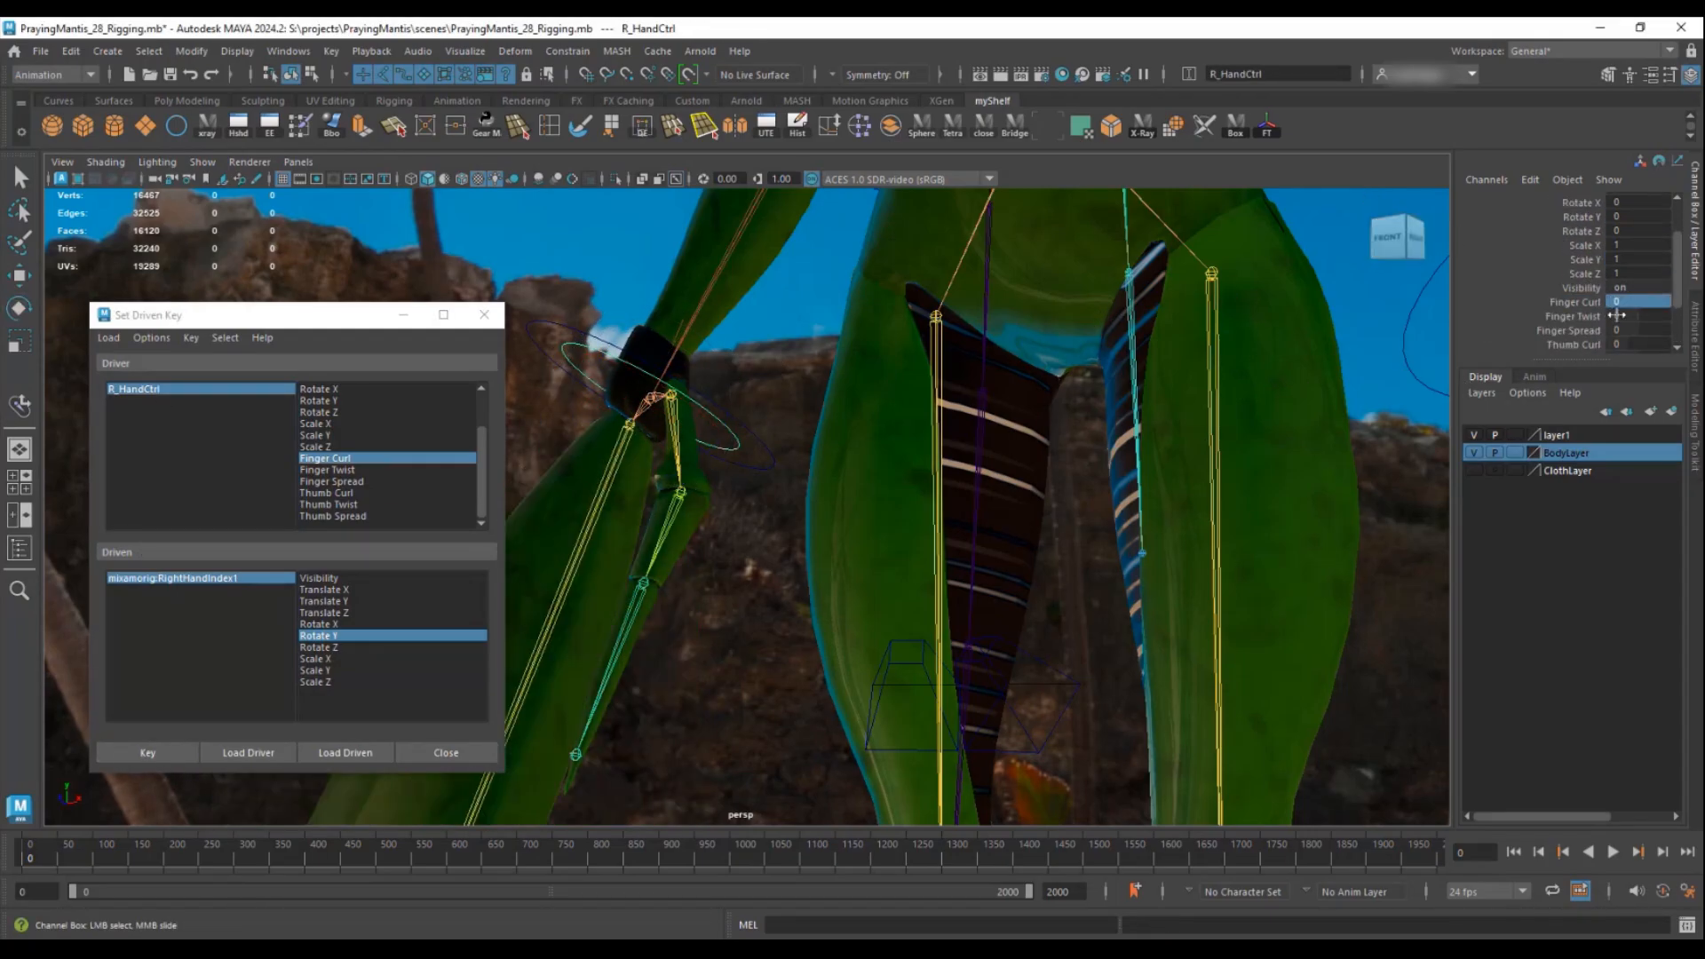
- Choose Finger Twist as the driver attribute and pair it with Rotate X of RightHandIndex1
{"action": "left_click", "coordinate": [322, 471]}
{"action": "left_click", "coordinate": [612, 466]}
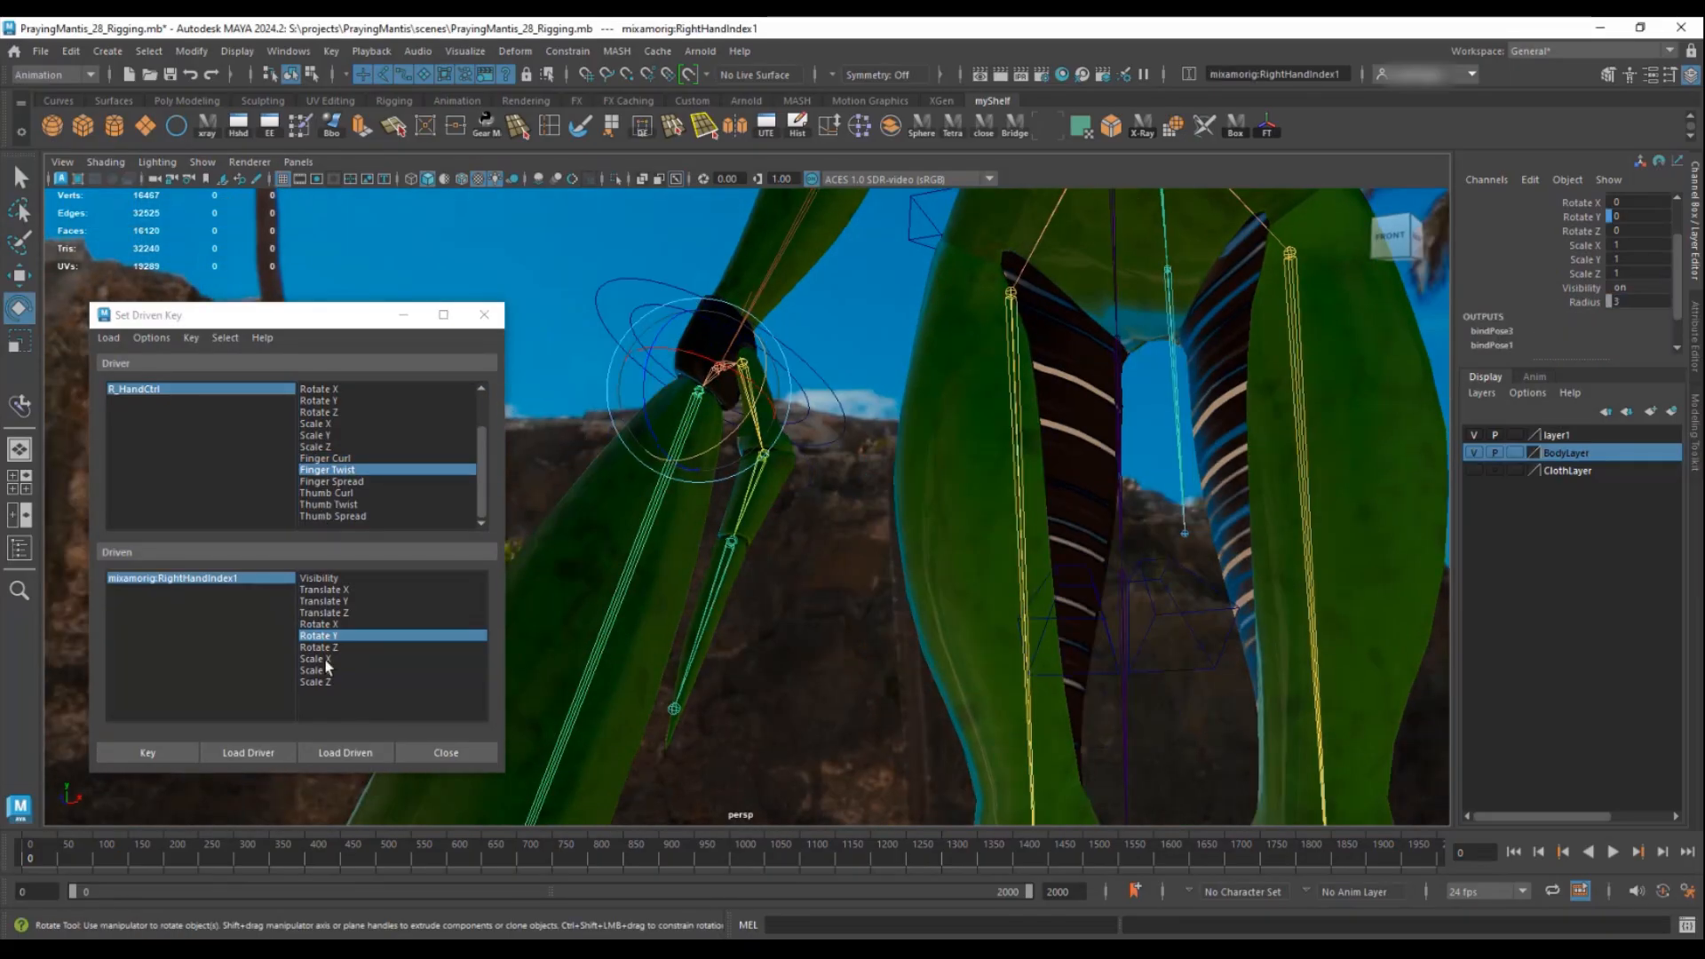
{"action": "left_click", "coordinate": [319, 626]}
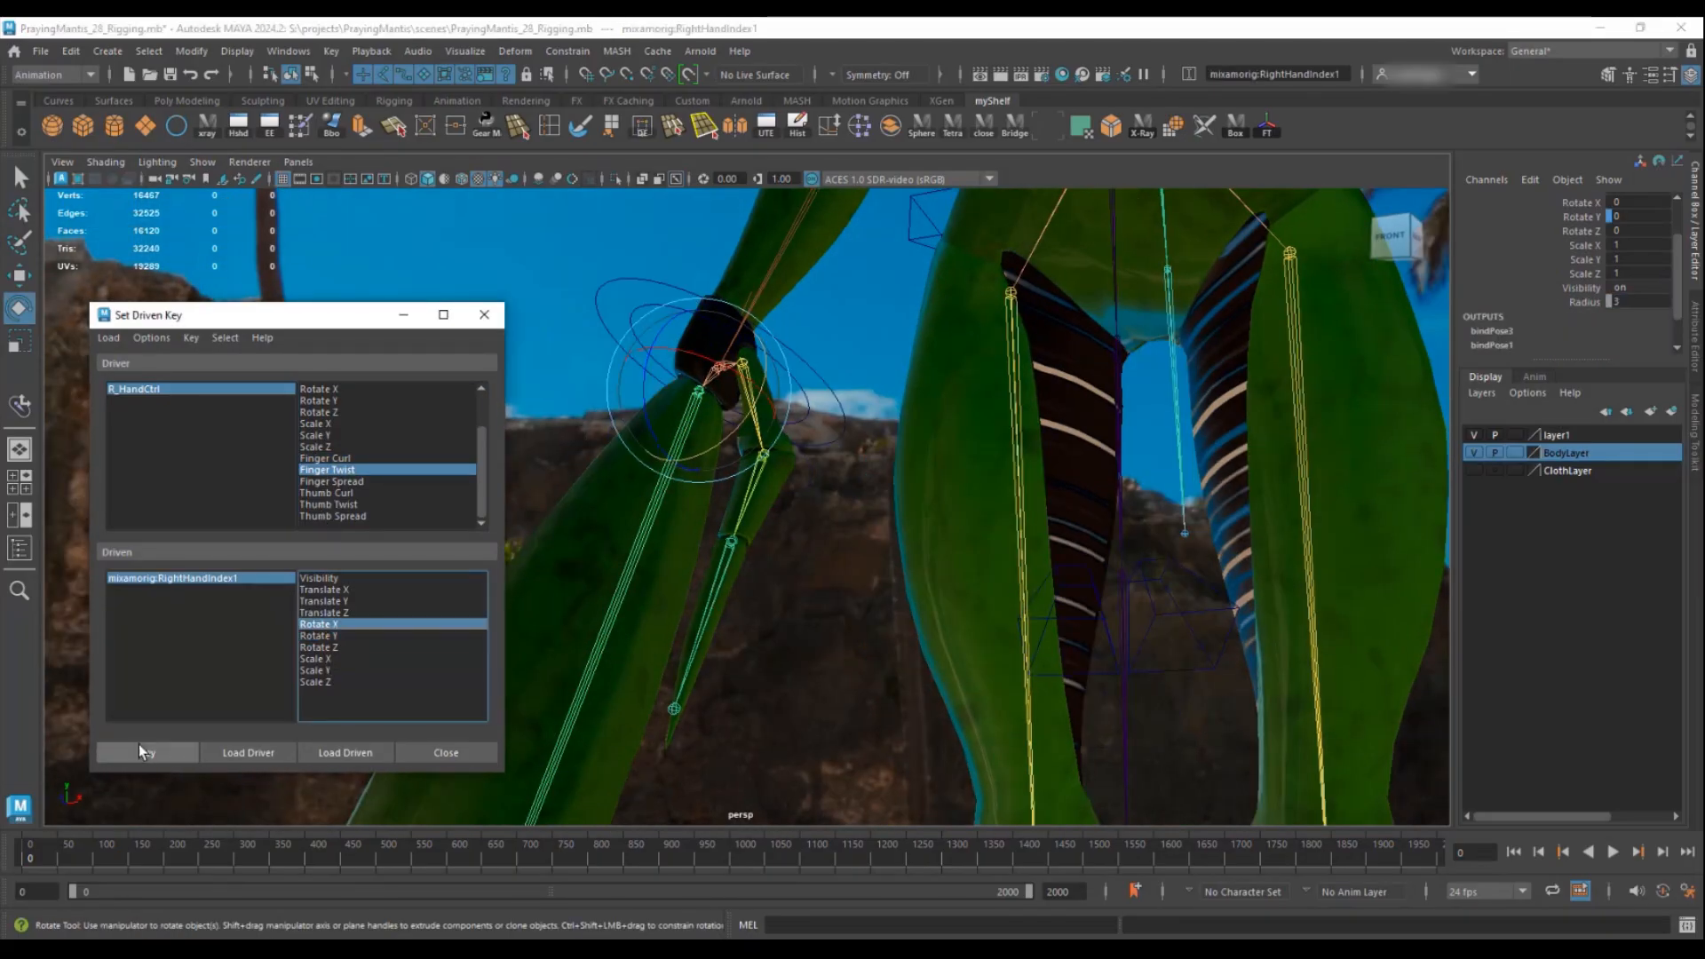
- Change R_HandCtrl's Finger Twist, set RightHandIndex1's Rotate X to 30 and set a driven key
{"action": "left_click", "coordinate": [1133, 433]}
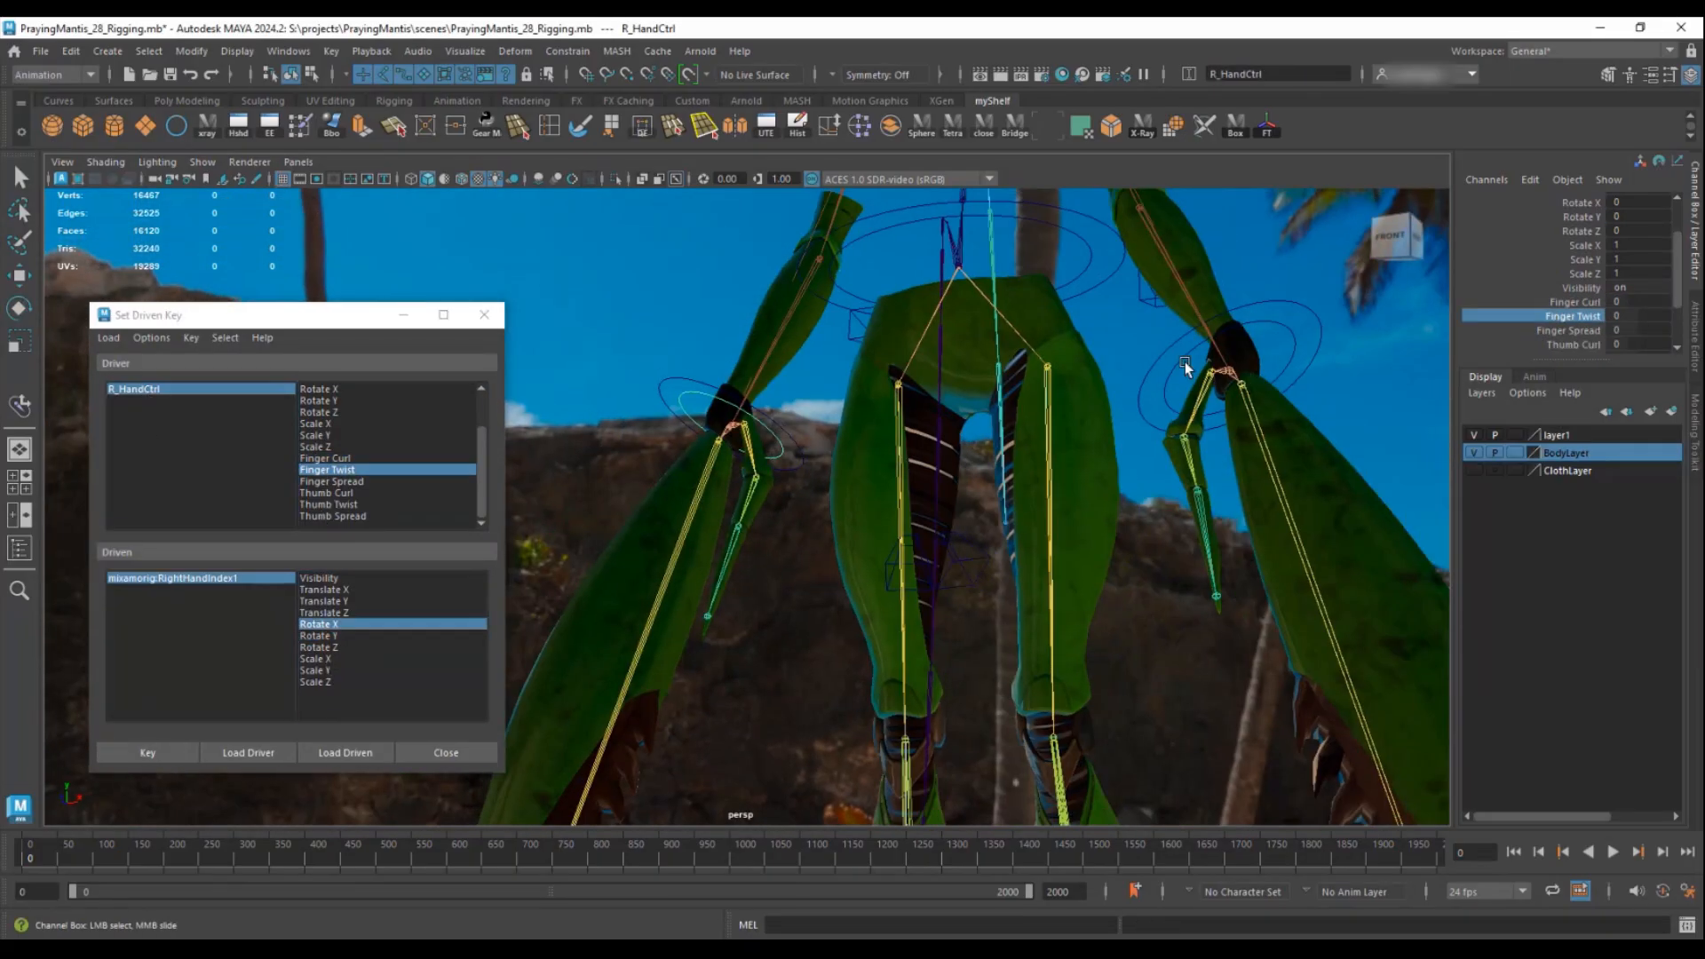
{"action": "left_click", "coordinate": [685, 407]}
{"action": "left_click", "coordinate": [703, 478]}
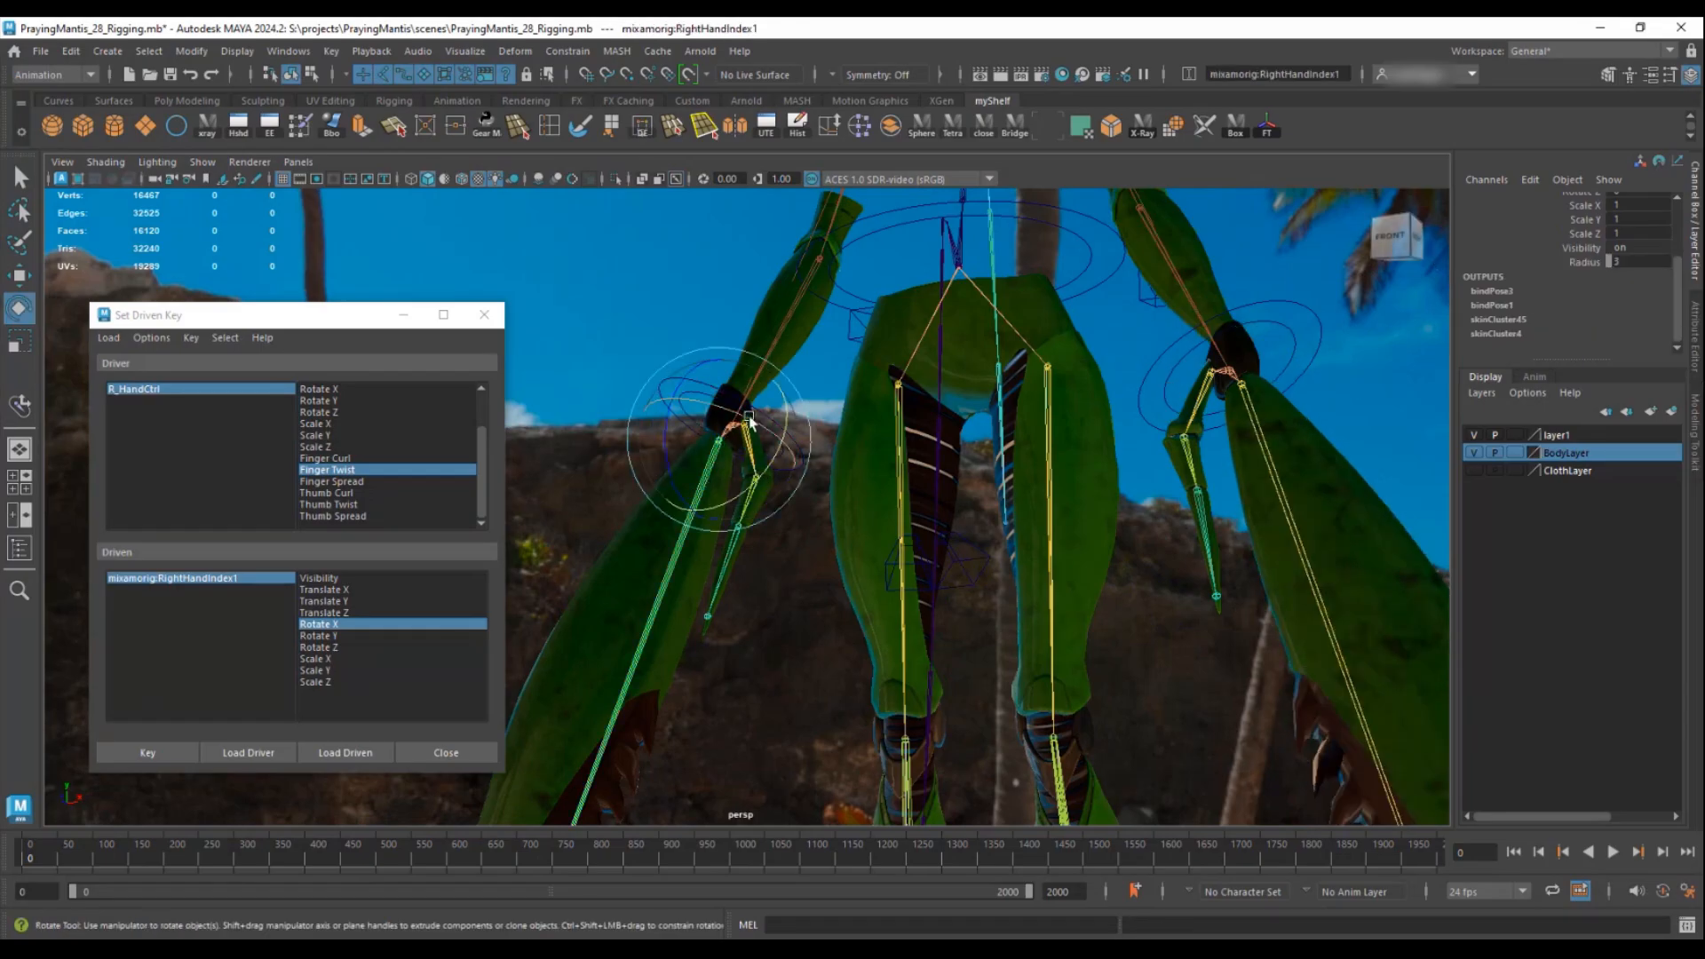
{"action": "type", "text": "20"}
{"action": "key", "text": "Return"}
{"action": "left_click", "coordinate": [133, 752]}
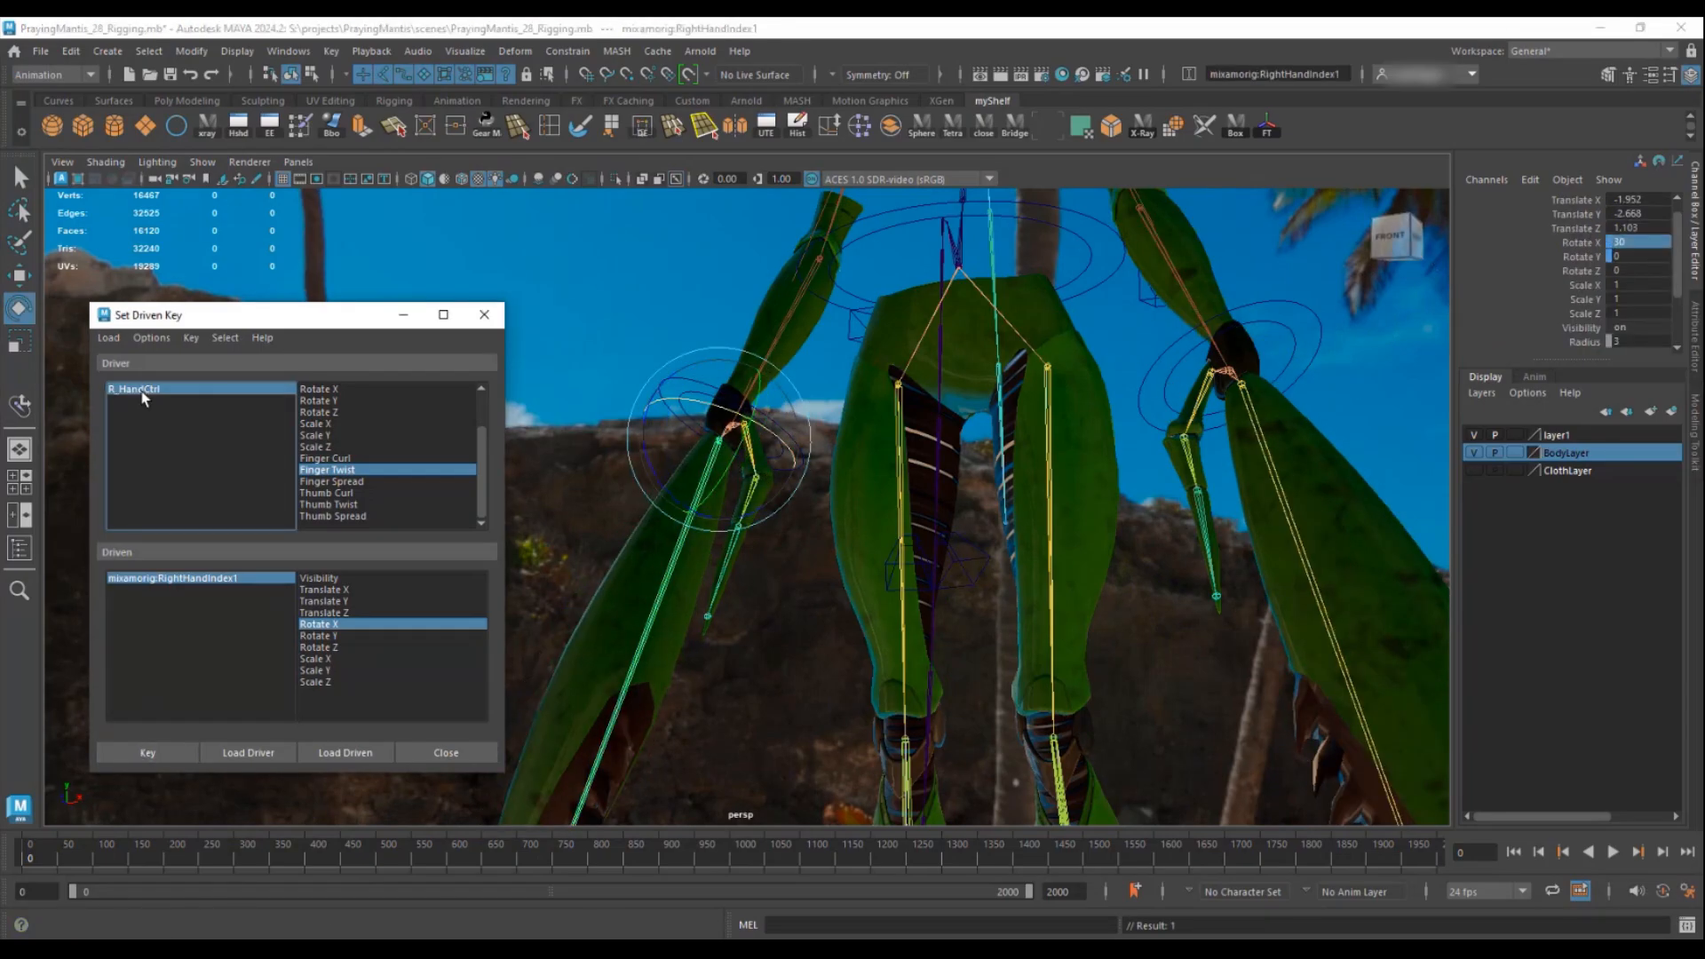
- Key a negative Rotate X on RightHandIndex1 for the opposite Finger Twist extreme and reset Finger Twist to 0
{"action": "left_click", "coordinate": [140, 389]}
{"action": "scroll", "coordinate": [1583, 265], "scroll_direction": "down", "scroll_amount": 4}
{"action": "left_click", "coordinate": [1581, 249]}
{"action": "mouse_move", "coordinate": [943, 385]}
{"action": "middle_mouse_down"}
{"action": "mouse_move", "coordinate": [997, 384]}
{"action": "mouse_move", "coordinate": [942, 386]}
{"action": "middle_mouse_up"}
{"action": "left_click", "coordinate": [704, 475]}
{"action": "key", "text": "e"}
{"action": "left_click_drag", "start_coordinate": [719, 406], "coordinate": [749, 418]}
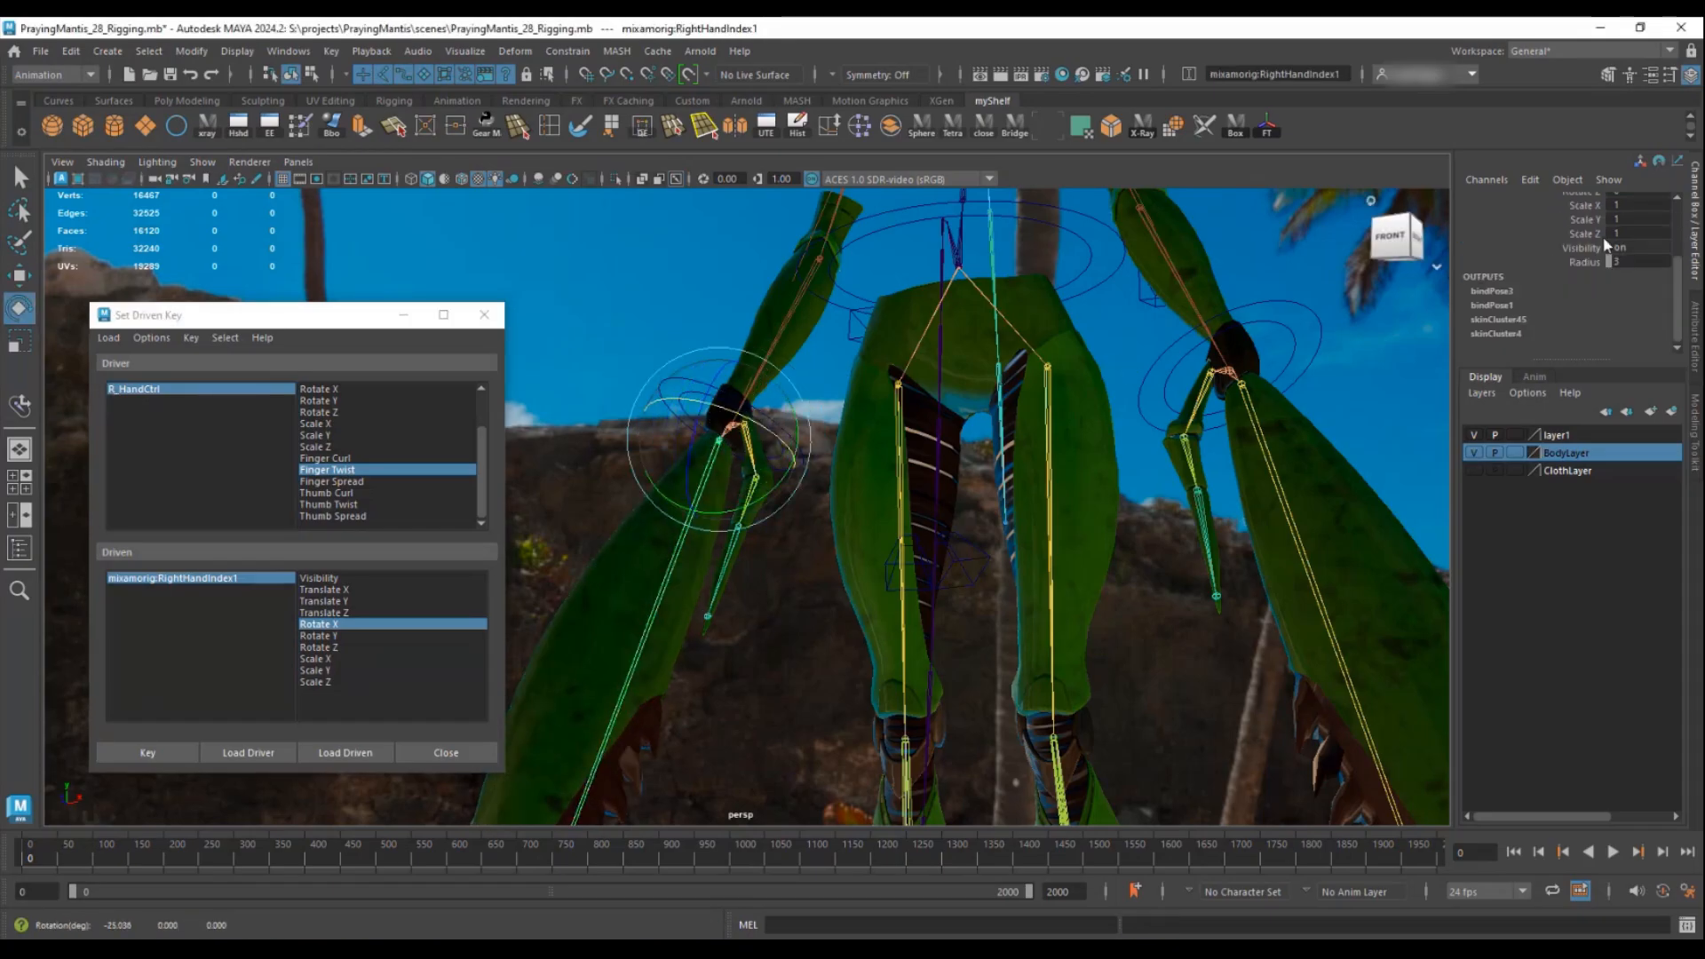
{"action": "scroll", "coordinate": [1609, 247], "scroll_direction": "up", "scroll_amount": 3}
{"action": "left_click", "coordinate": [1612, 244]}
{"action": "left_click", "coordinate": [177, 753]}
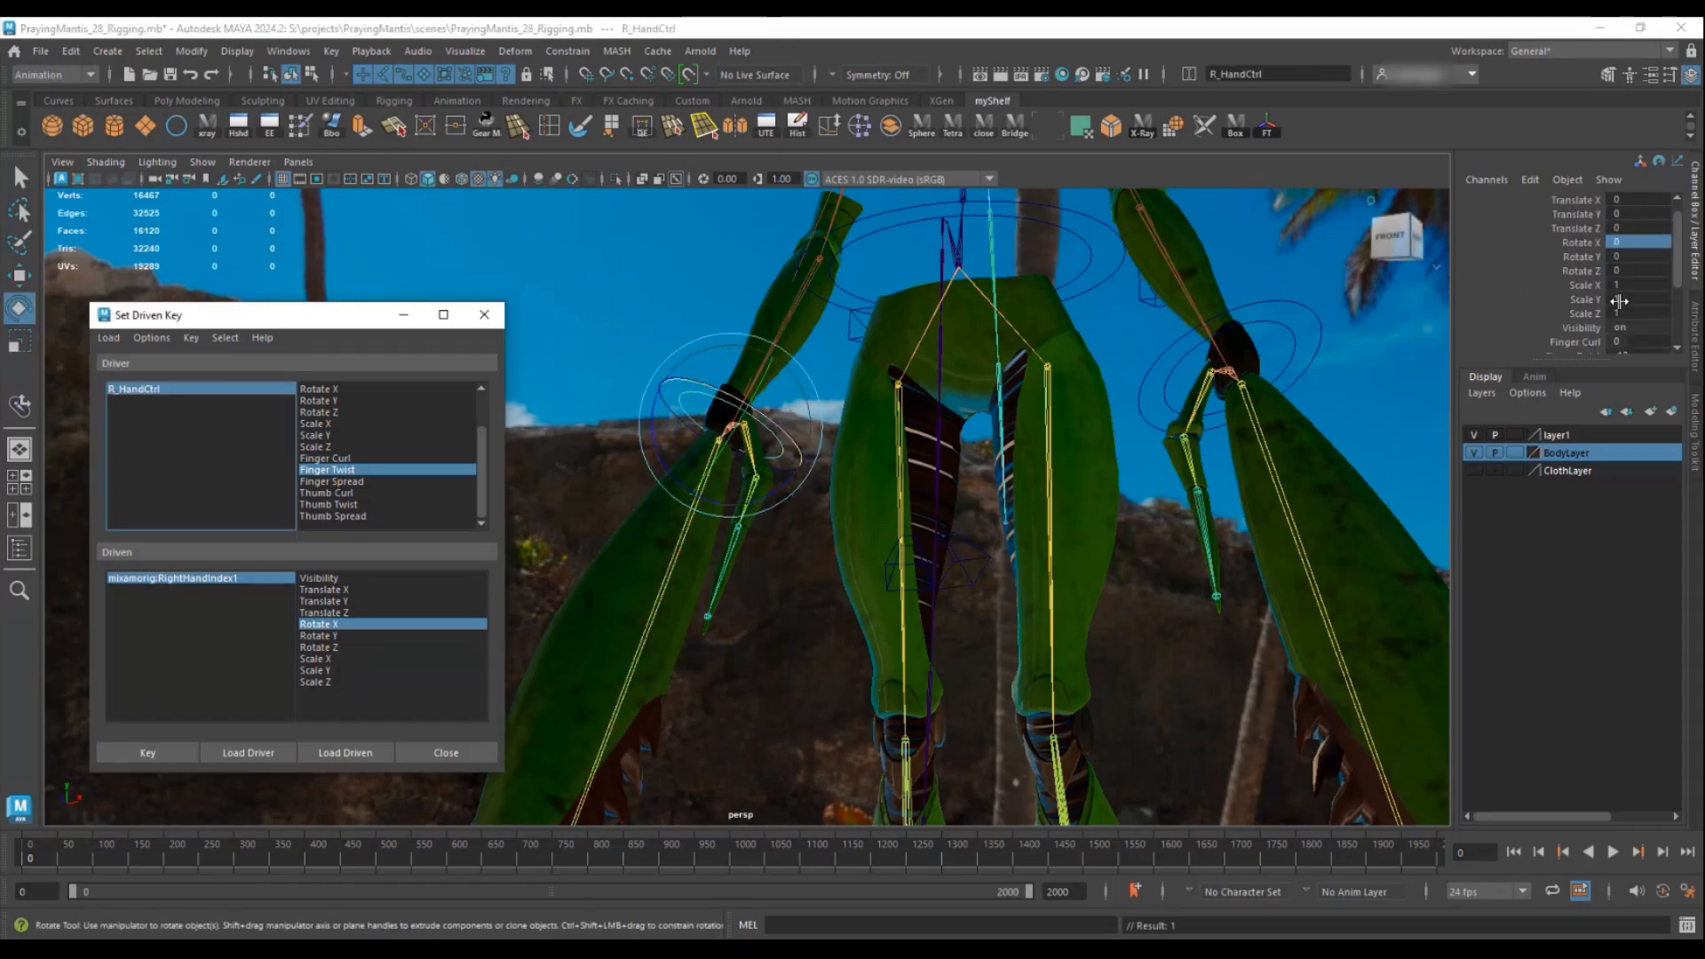
{"action": "left_click", "coordinate": [140, 390]}
- Choose Finger Spread as the driver attribute and set an initial driven key on Rotate Z of RightHandIndex1
{"action": "left_click", "coordinate": [328, 482]}
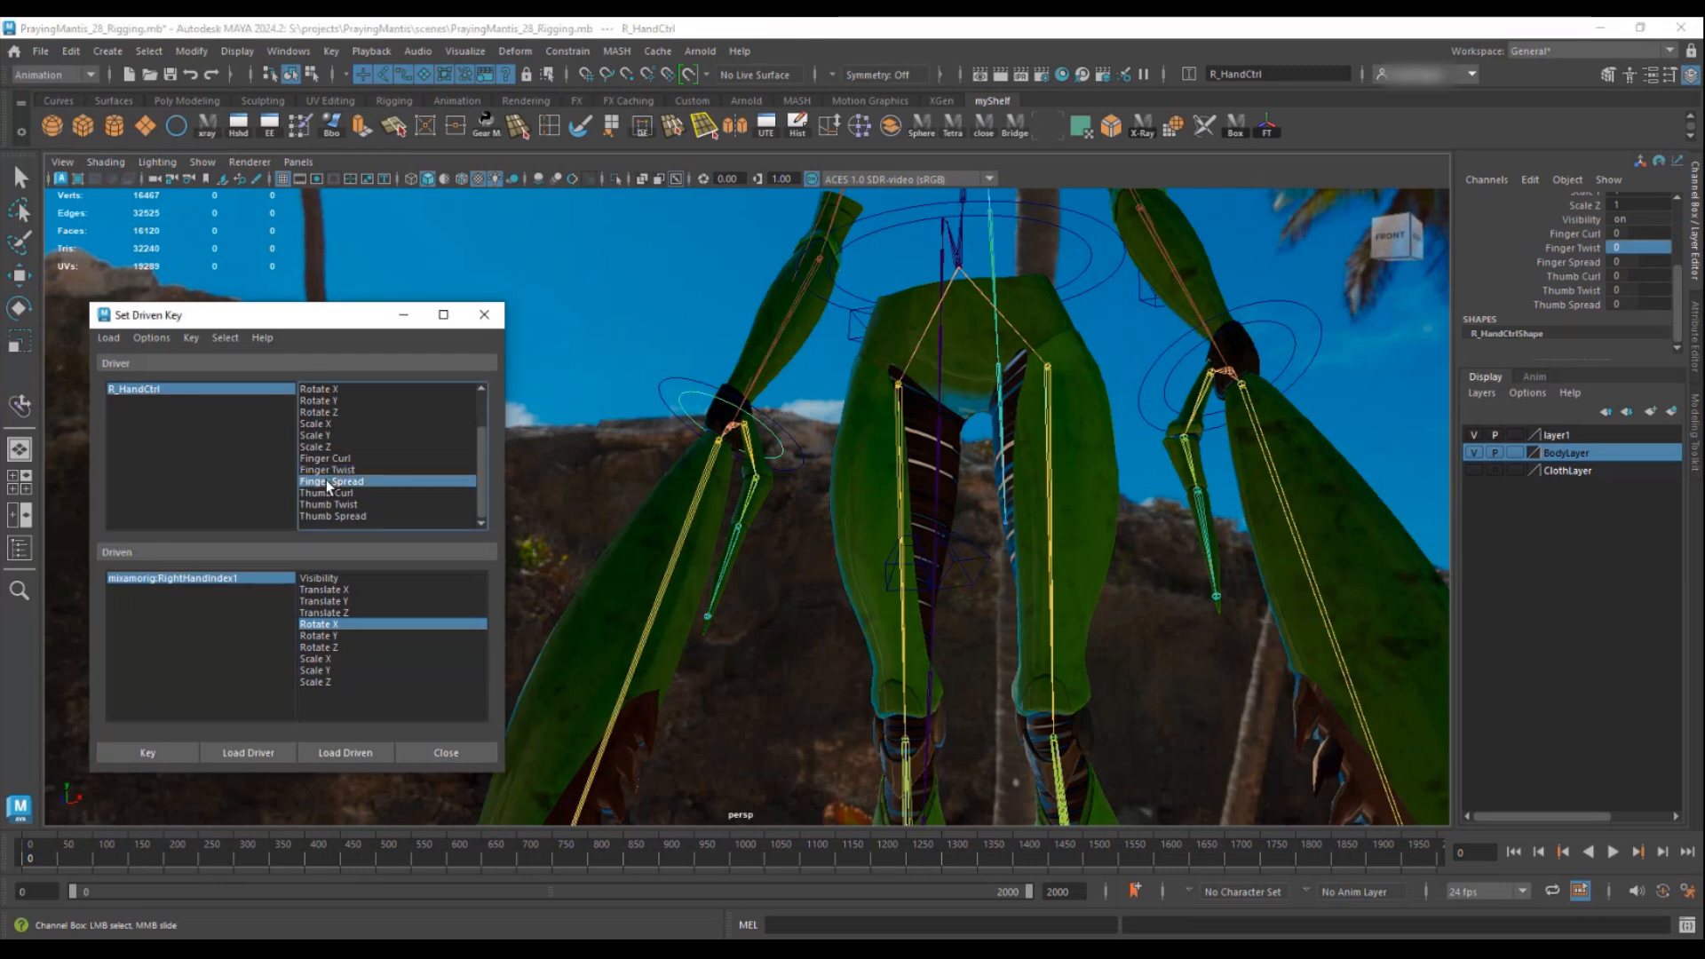
{"action": "left_click", "coordinate": [319, 647]}
{"action": "left_click", "coordinate": [148, 751]}
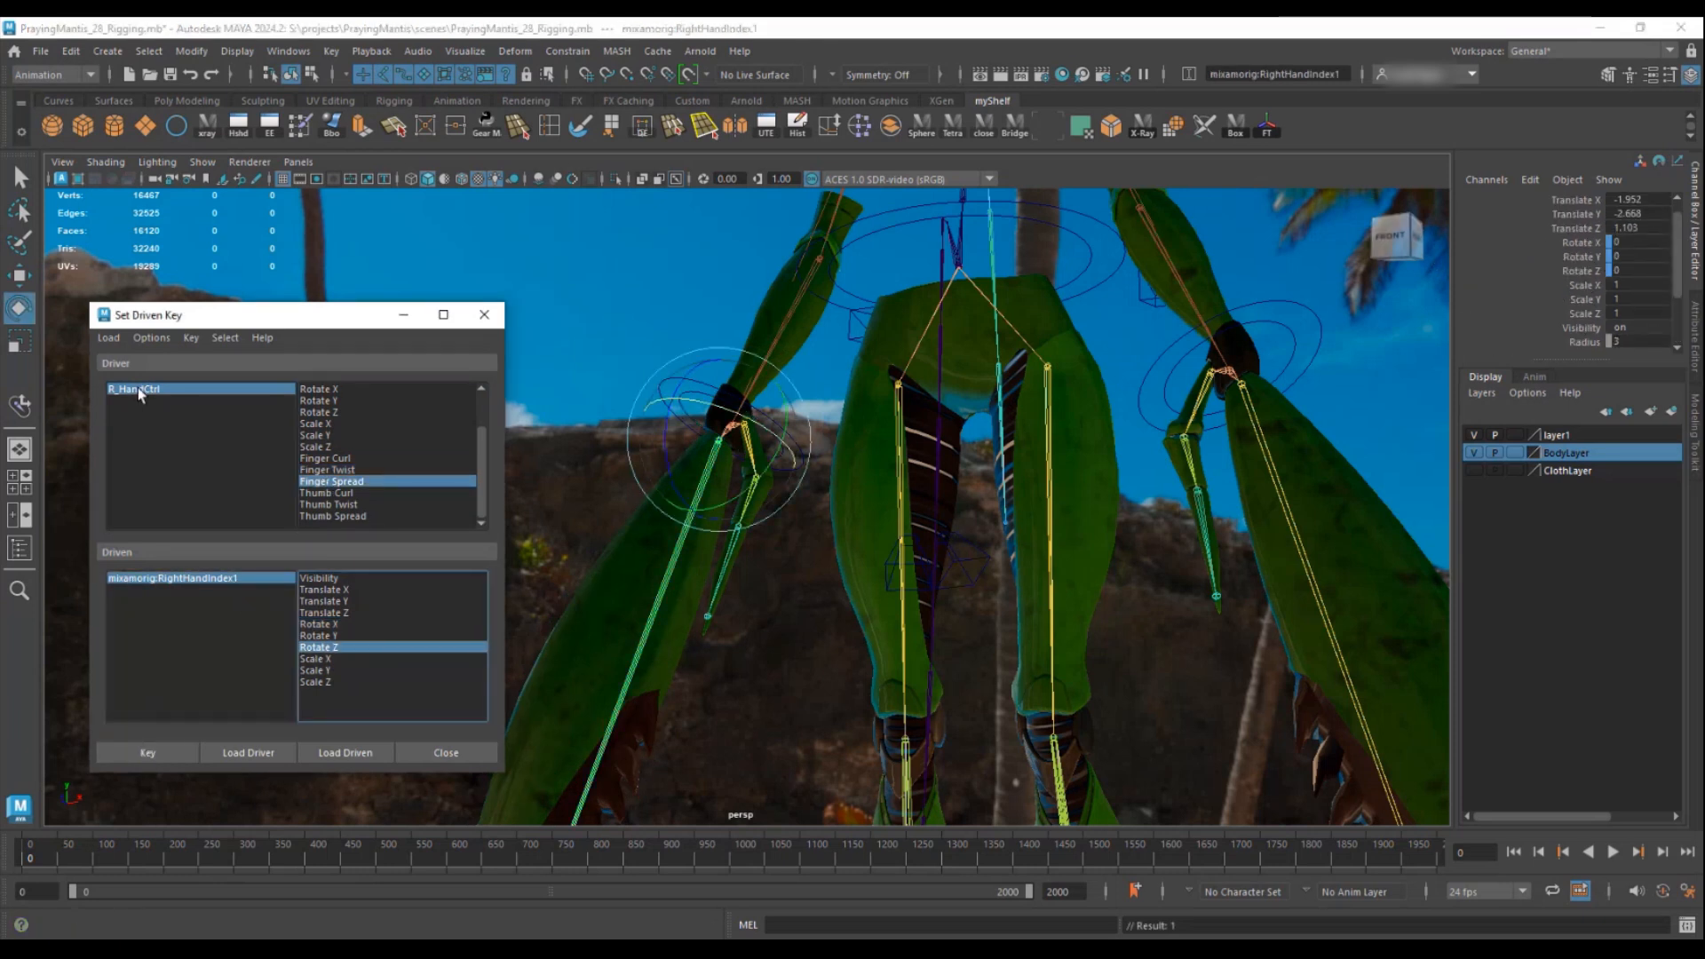
- Select R_HandCtrl for the first Finger Spread extreme and rotate RightHandIndex1 about 23 degrees on Z
{"action": "left_click", "coordinate": [137, 387]}
{"action": "scroll", "coordinate": [818, 563], "scroll_direction": "up", "scroll_amount": 3}
{"action": "left_click", "coordinate": [708, 453]}
{"action": "key", "text": "e"}
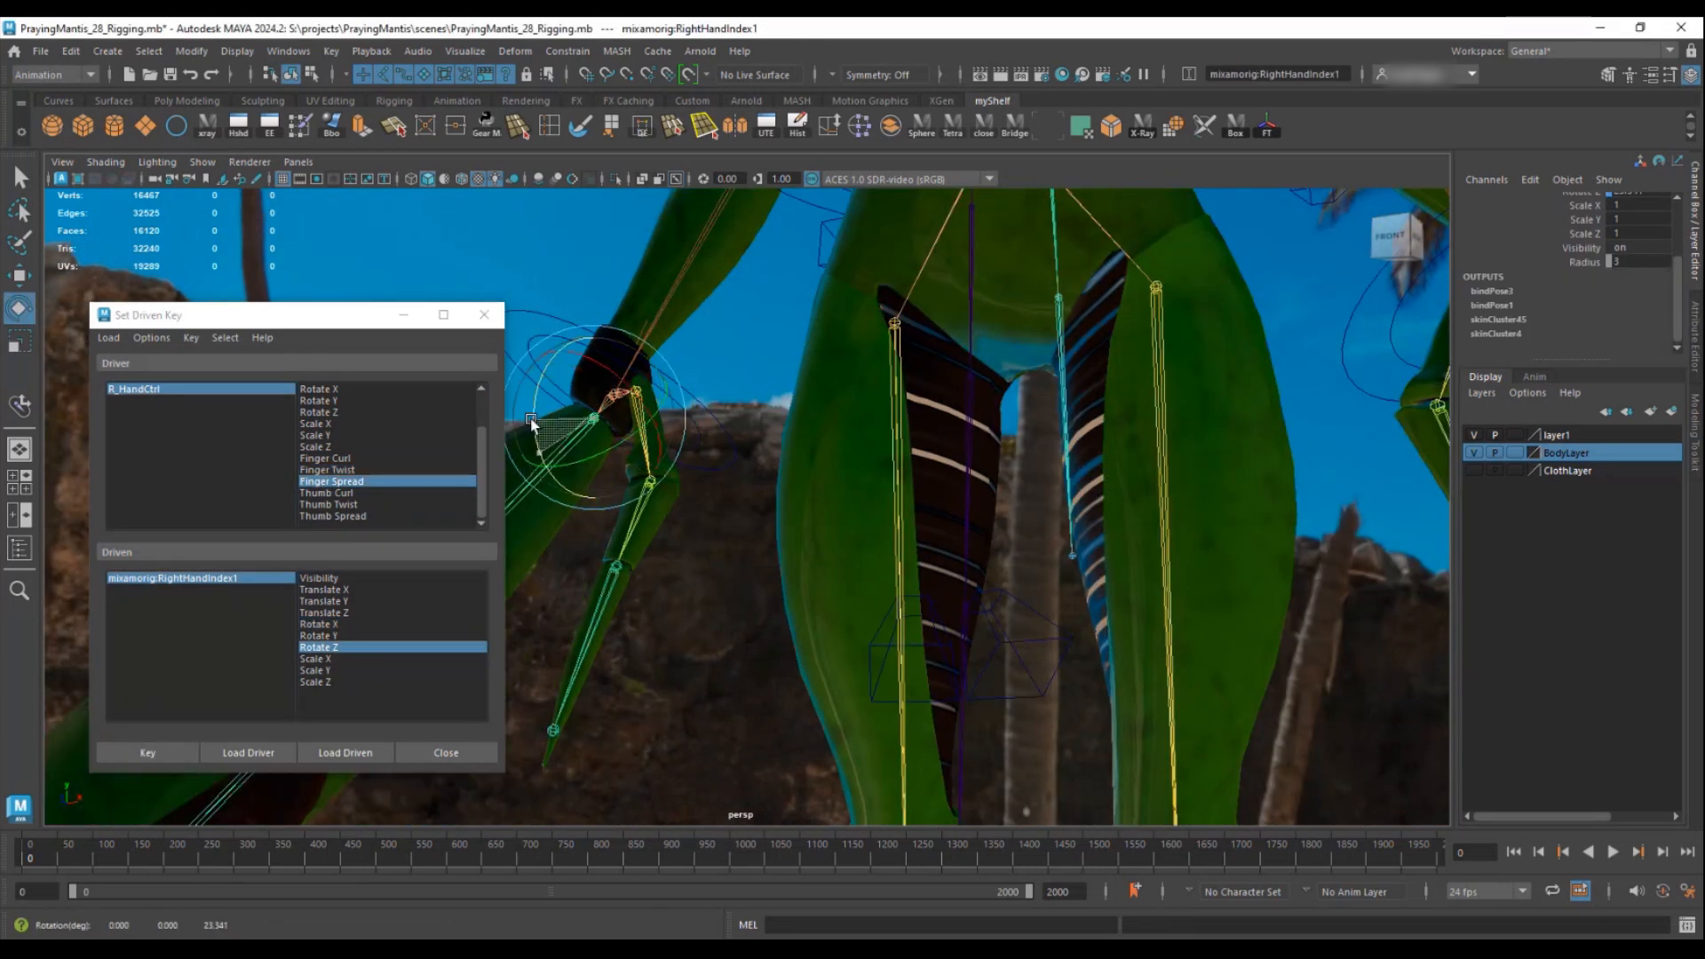
- Move Finger Spread to its opposite extreme, rotate RightHandIndex1 the other way on Z and set a driven key
{"action": "left_click", "coordinate": [1568, 262]}
{"action": "middle_click_drag", "start_coordinate": [711, 394], "coordinate": [453, 394]}
{"action": "left_click", "coordinate": [545, 469]}
{"action": "left_click_drag", "start_coordinate": [536, 421], "coordinate": [555, 475]}
{"action": "scroll", "coordinate": [1653, 264], "scroll_direction": "up", "scroll_amount": 2}
{"action": "key", "text": "Return"}
{"action": "left_click", "coordinate": [126, 759]}
- Test R_HandCtrl's Finger Spread across its range and reset it to 0
{"action": "left_click", "coordinate": [137, 389]}
{"action": "scroll", "coordinate": [1578, 272], "scroll_direction": "down", "scroll_amount": 3}
{"action": "left_click", "coordinate": [1566, 263]}
{"action": "middle_click_drag", "start_coordinate": [1048, 382], "coordinate": [888, 382]}
{"action": "left_click", "coordinate": [1632, 264]}
{"action": "type", "text": "0"}
{"action": "key", "text": "Return"}
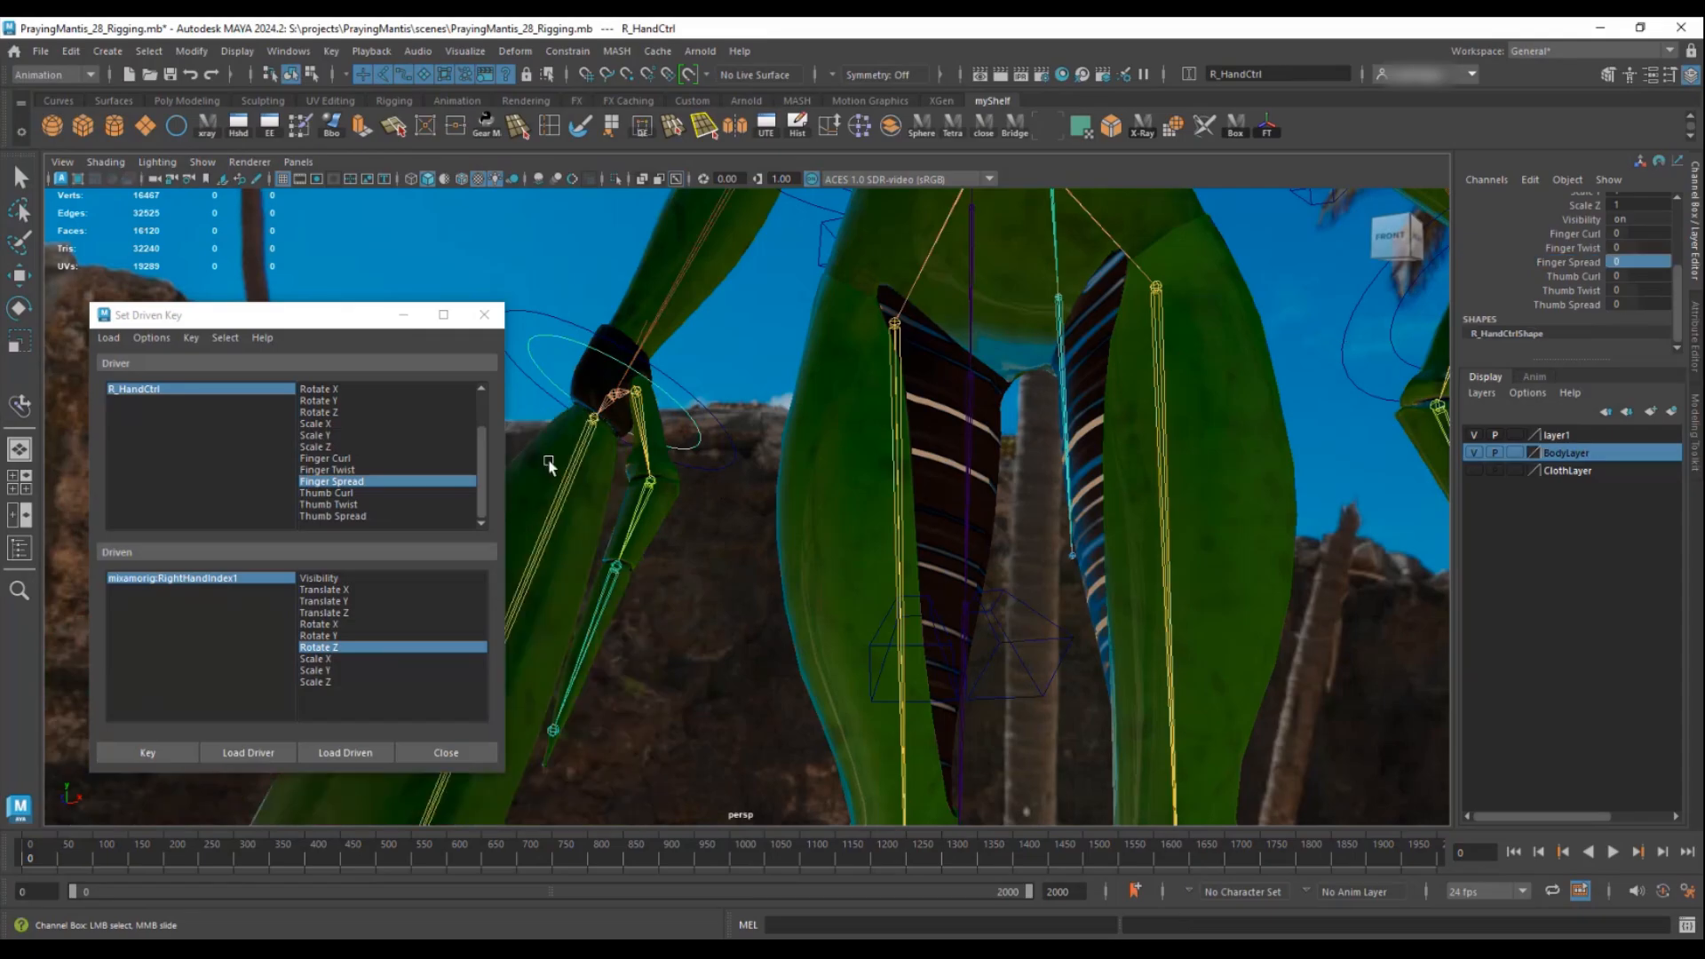
- Choose Thumb Curl as the driver attribute and load RightHandThumb1, RightHandThumb2 and RightHandThumb3 as the driven objects
{"action": "left_click", "coordinate": [404, 493]}
{"action": "left_click", "coordinate": [643, 434]}
{"action": "left_click", "coordinate": [633, 517], "text": "shift"}
{"action": "left_click", "coordinate": [597, 615], "text": "shift"}
{"action": "left_click", "coordinate": [345, 755]}
{"action": "left_click_drag", "start_coordinate": [225, 581], "coordinate": [222, 603]}
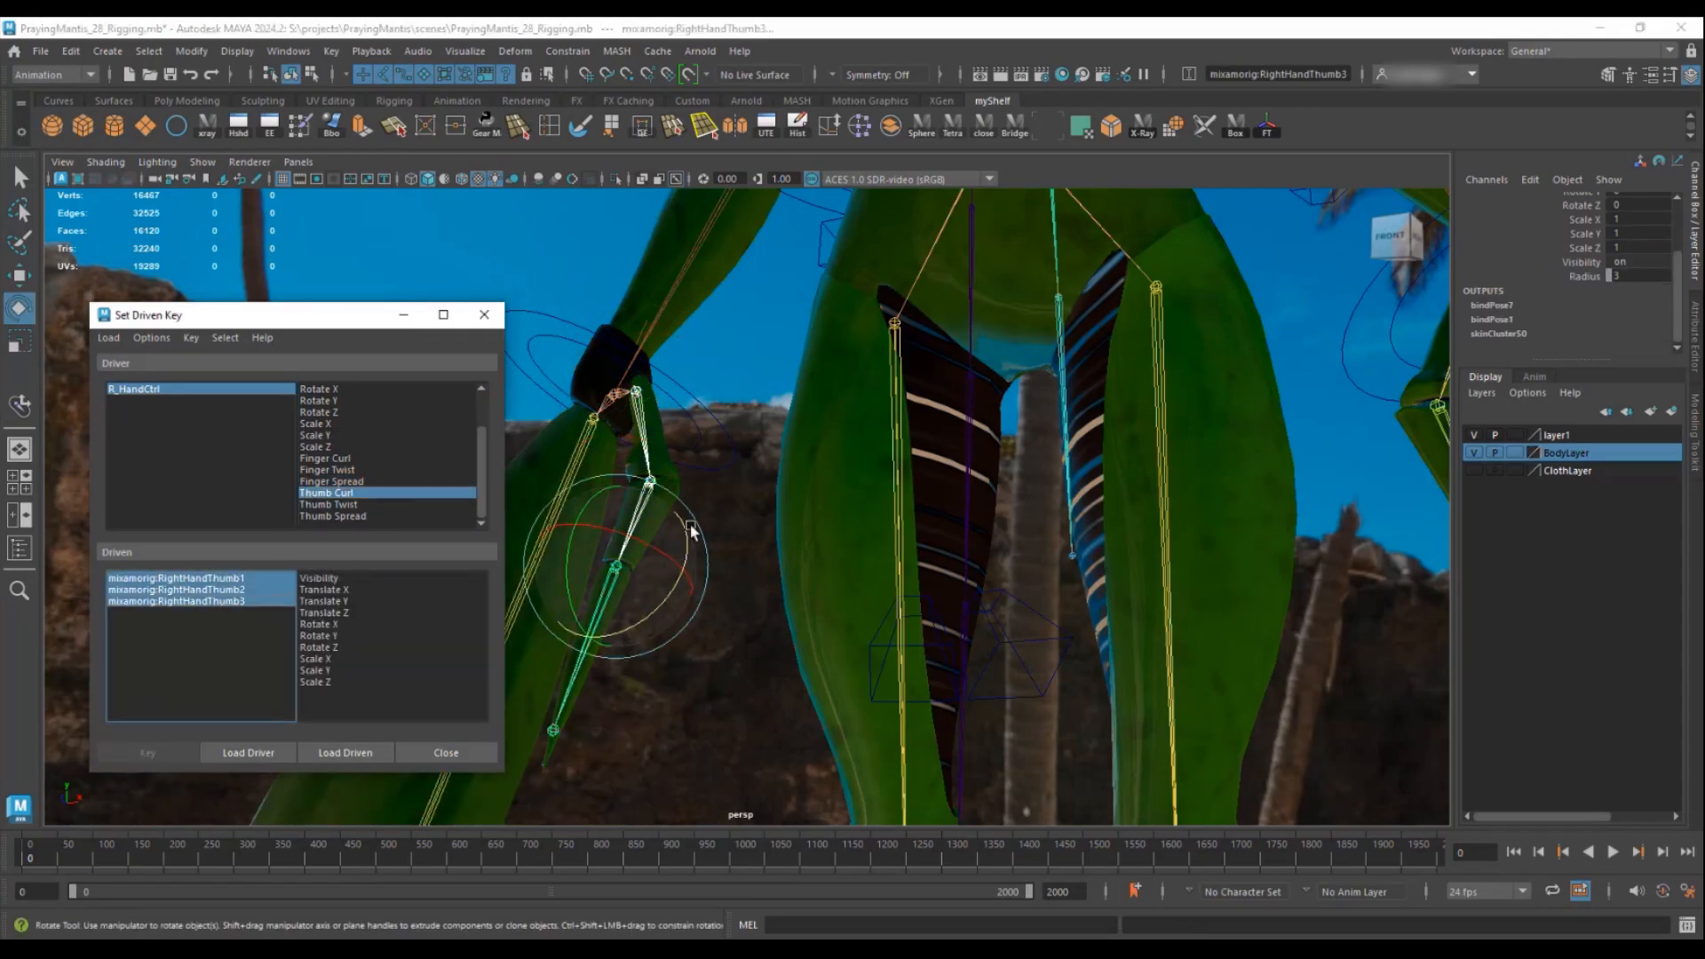
- Pair Thumb Curl with Rotate Z, rotate the three right thumb joints together and set a driven key
{"action": "left_click", "coordinate": [334, 646]}
{"action": "left_click", "coordinate": [347, 495]}
{"action": "left_click_drag", "start_coordinate": [214, 578], "coordinate": [212, 603]}
{"action": "key", "text": "e"}
{"action": "left_click_drag", "start_coordinate": [780, 560], "coordinate": [732, 591]}
{"action": "left_click", "coordinate": [1646, 246]}
{"action": "left_click", "coordinate": [147, 754]}
- Set Rotate Z of all three right thumb joints to 30 for the opposite Thumb Curl extreme and reset Thumb Curl to 0
{"action": "left_click", "coordinate": [126, 389]}
{"action": "left_click", "coordinate": [1584, 275]}
{"action": "middle_click_drag", "start_coordinate": [1022, 426], "coordinate": [693, 497]}
{"action": "left_click_drag", "start_coordinate": [141, 580], "coordinate": [142, 602]}
{"action": "left_click_drag", "start_coordinate": [776, 576], "coordinate": [804, 535]}
{"action": "key", "text": "ctrl+z"}
{"action": "key", "text": "Return"}
{"action": "left_click", "coordinate": [126, 389]}
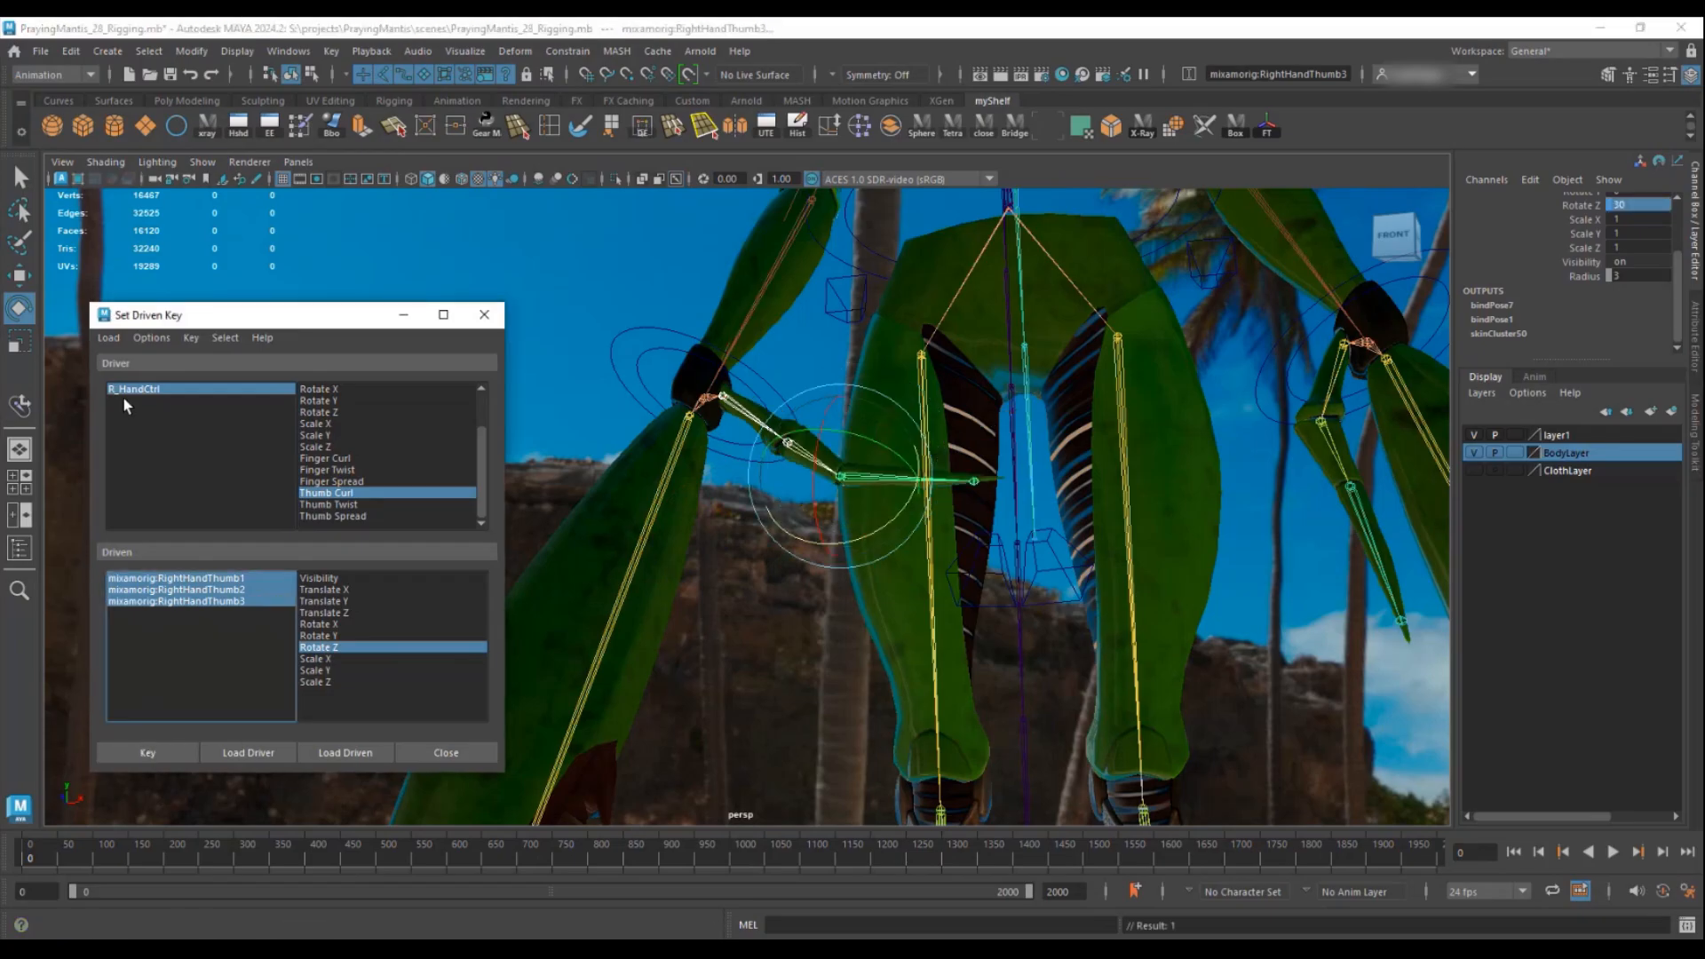
{"action": "type", "text": "0"}
{"action": "key", "text": "Return"}
- Choose Thumb Twist as the driver attribute and load only RightHandThumb1 as the driven object
{"action": "left_click", "coordinate": [329, 505]}
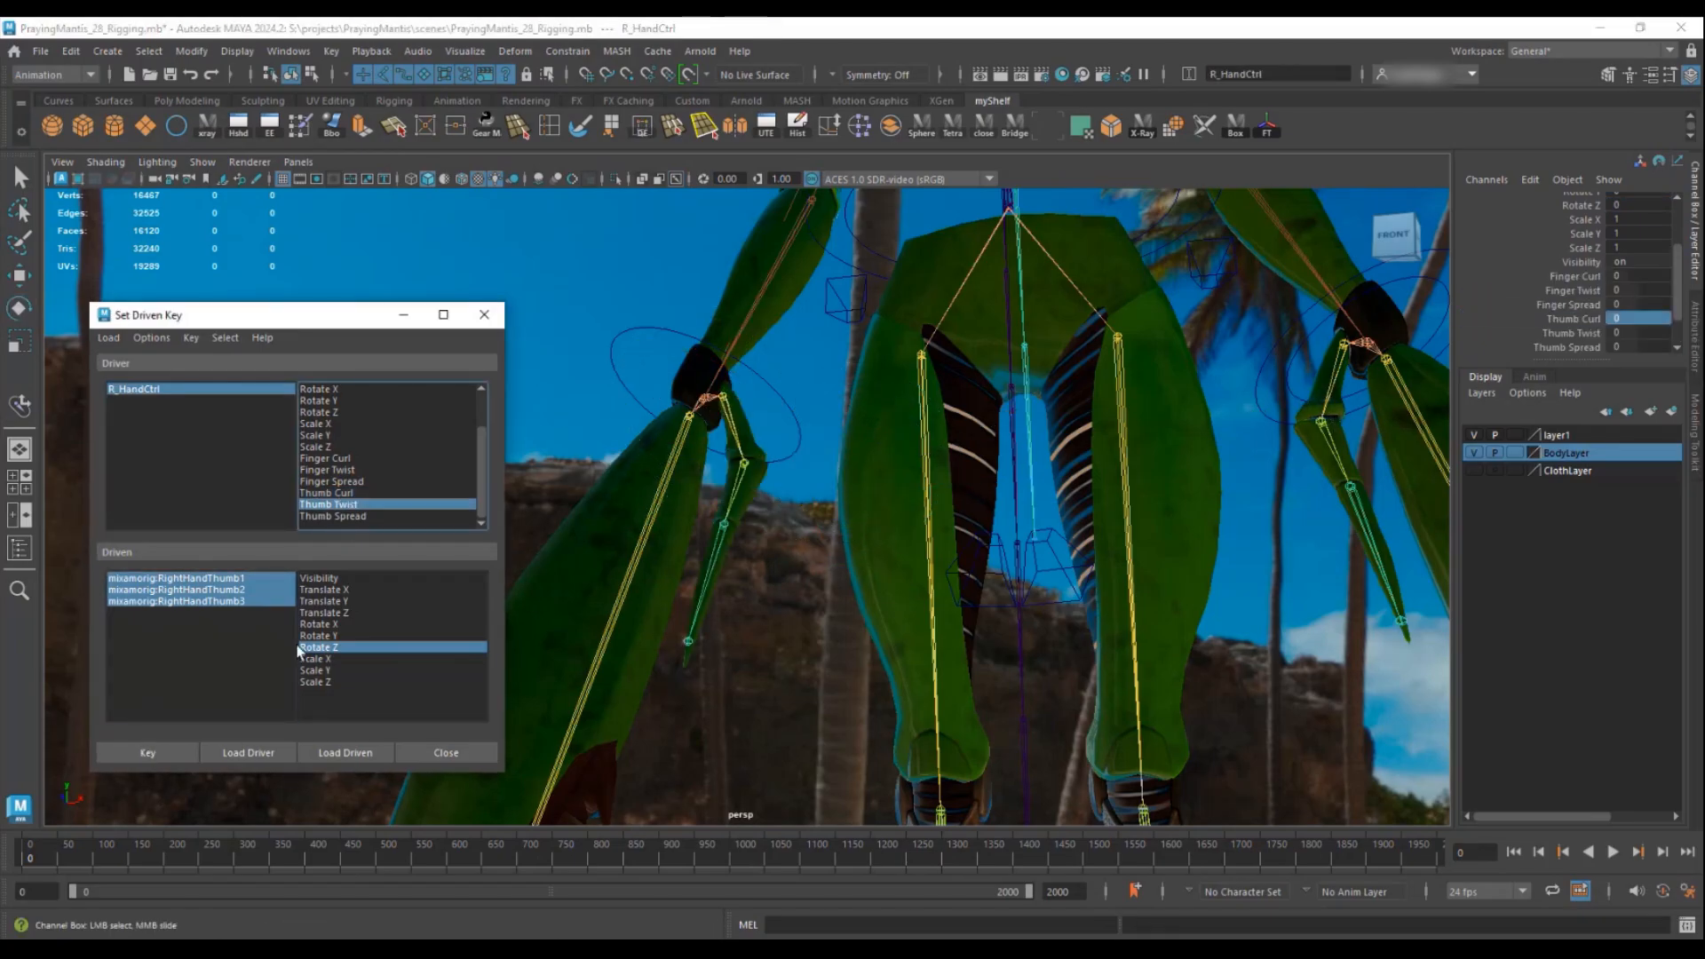
{"action": "left_click", "coordinate": [730, 420]}
{"action": "key", "text": "e"}
{"action": "left_click", "coordinate": [344, 753]}
{"action": "left_click", "coordinate": [325, 590]}
{"action": "middle_click_drag", "start_coordinate": [972, 504], "coordinate": [877, 538], "text": "alt"}
{"action": "left_click", "coordinate": [1342, 357]}
{"action": "left_click", "coordinate": [1570, 294]}
{"action": "middle_click_drag", "start_coordinate": [1385, 360], "coordinate": [1480, 359]}
{"action": "left_click", "coordinate": [124, 753]}
{"action": "scroll", "coordinate": [1578, 218], "scroll_direction": "up", "scroll_amount": 1}
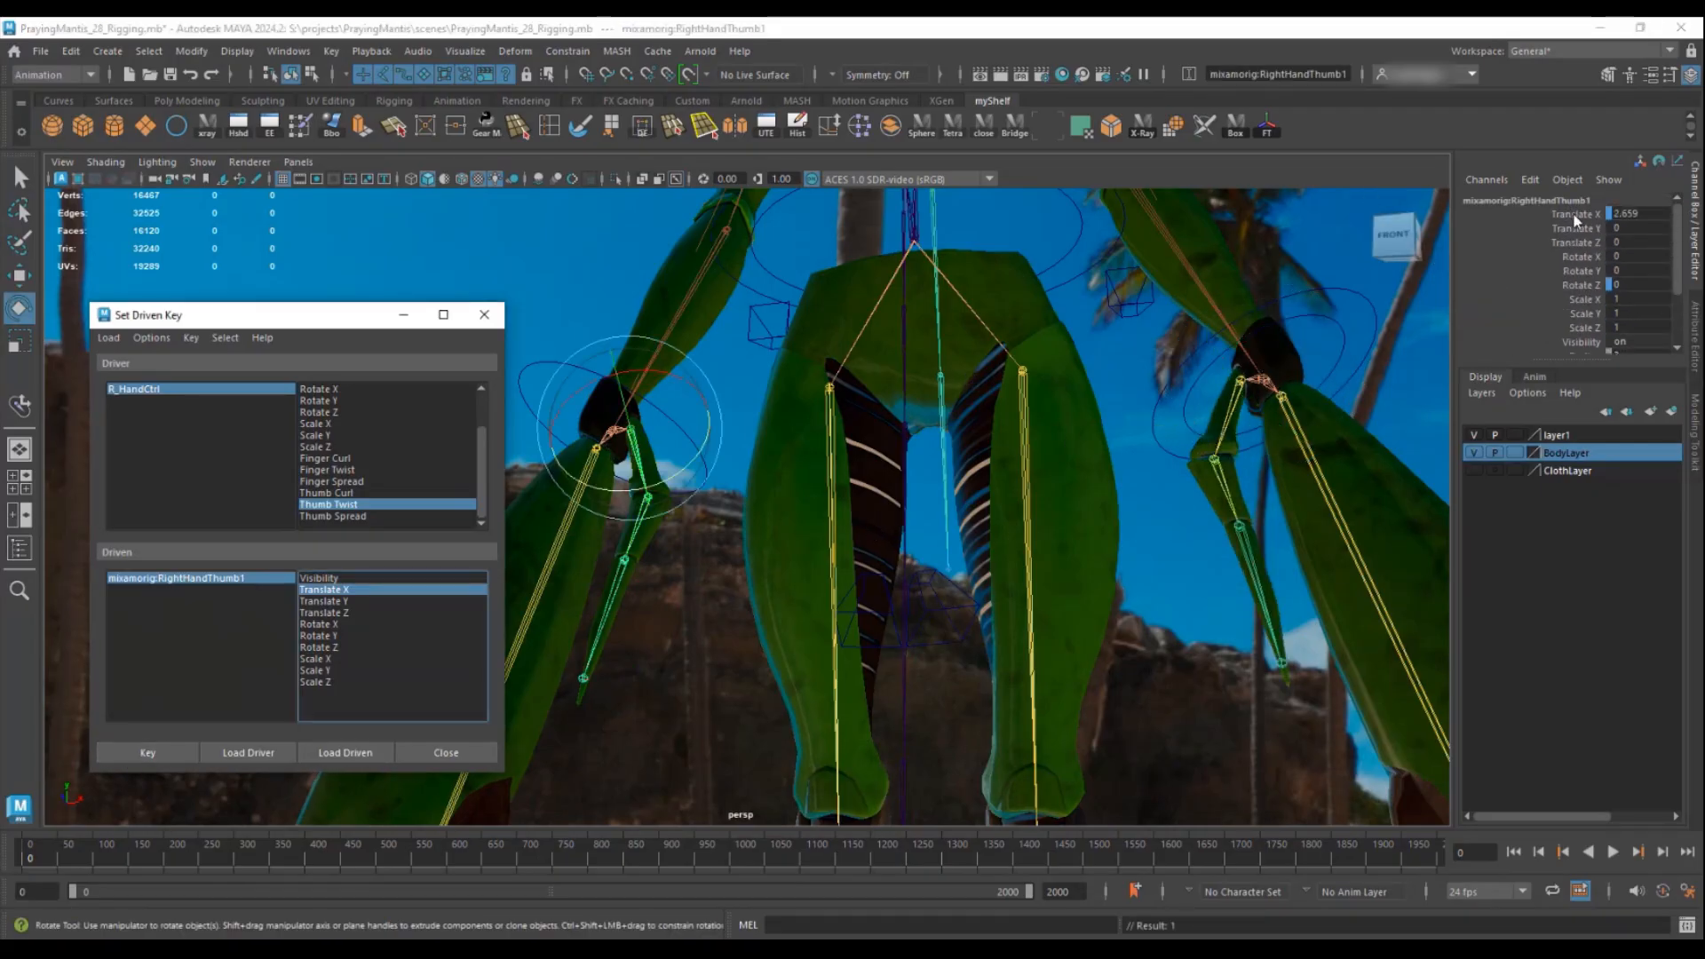
{"action": "right_click", "coordinate": [1577, 217]}
{"action": "left_click", "coordinate": [1550, 595]}
- Set an initial driven key on Rotate X of RightHandThumb1 for Thumb Twist
{"action": "left_click", "coordinate": [327, 626]}
{"action": "left_click_drag", "start_coordinate": [1046, 483], "coordinate": [1038, 451], "text": "alt"}
{"action": "left_click", "coordinate": [124, 756]}
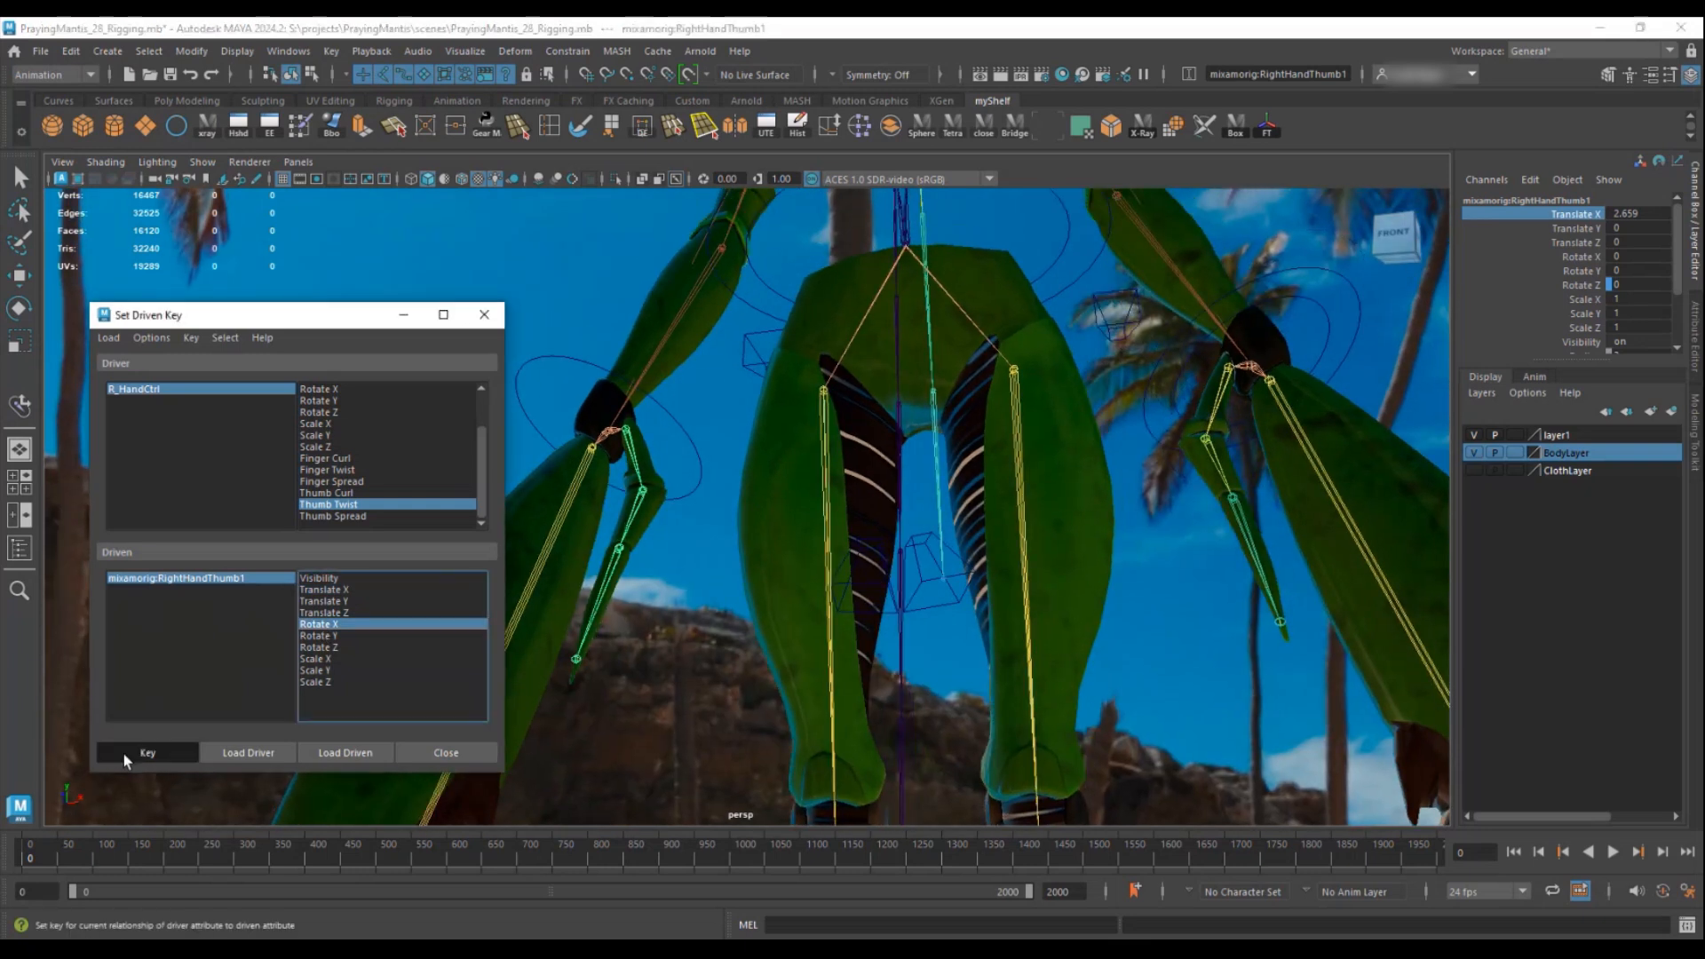
- Move Thumb Twist to its first extreme, rotate RightHandThumb1 about X and set a driven key
{"action": "left_click", "coordinate": [190, 391]}
{"action": "scroll", "coordinate": [1587, 244], "scroll_direction": "down", "scroll_amount": 3}
{"action": "left_click", "coordinate": [1577, 286]}
{"action": "left_click", "coordinate": [631, 453]}
{"action": "key", "text": "e"}
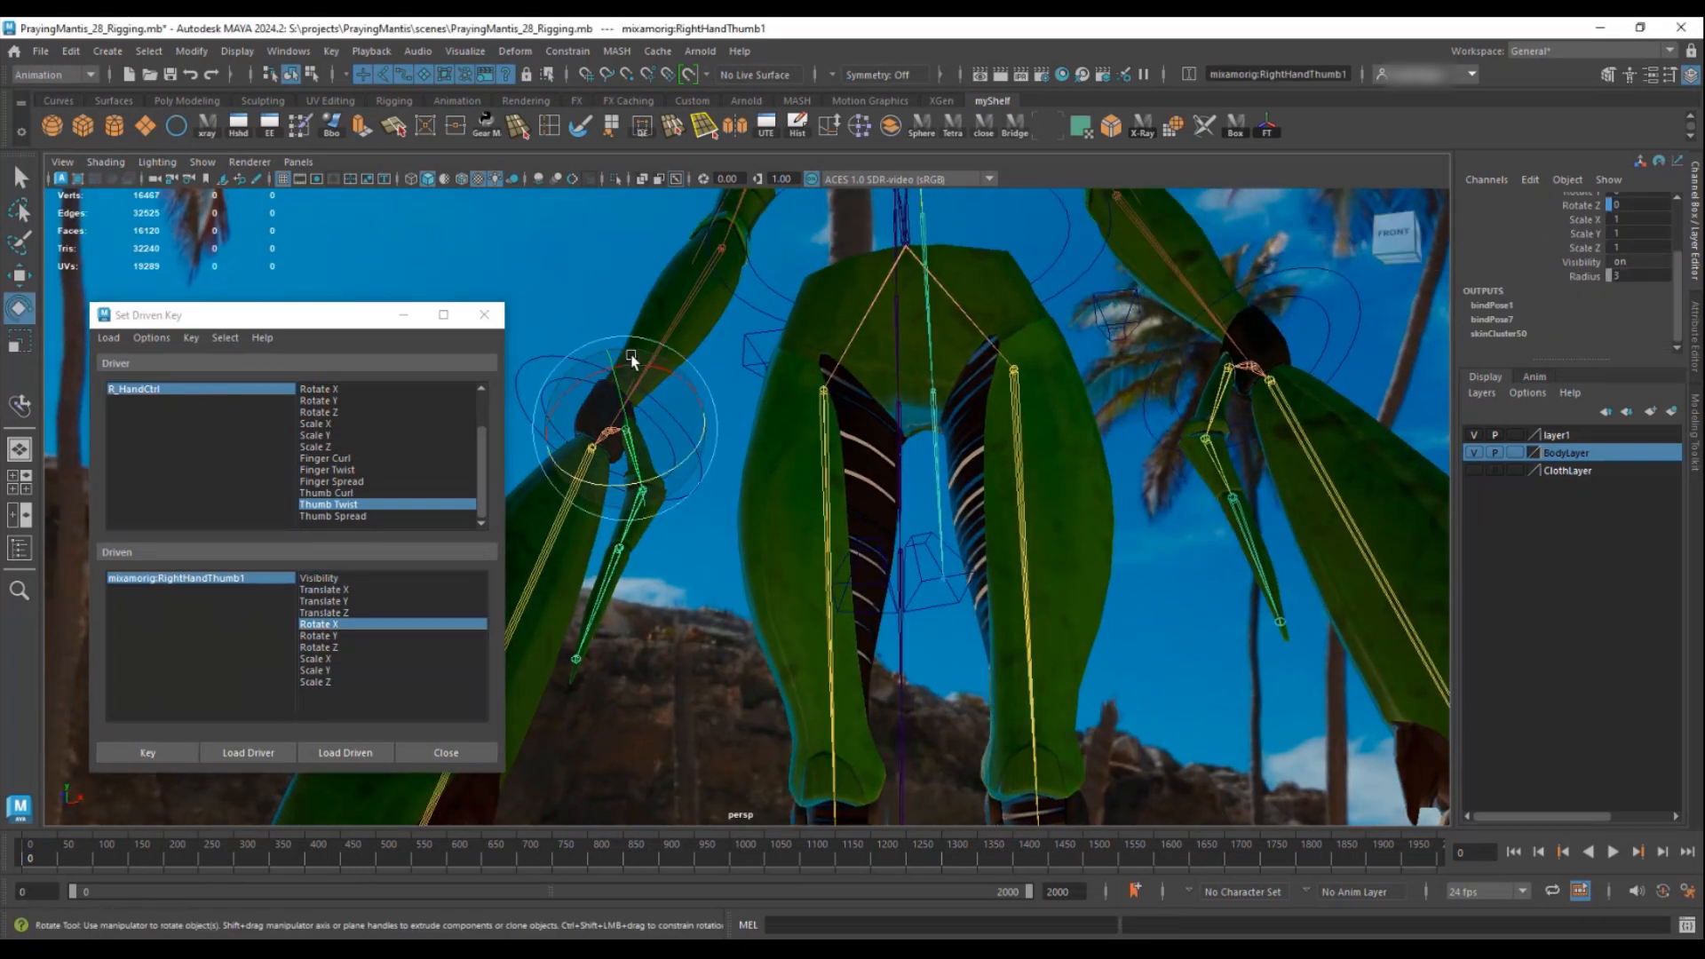
{"action": "left_click_drag", "start_coordinate": [632, 364], "coordinate": [682, 382]}
{"action": "key", "text": "Return"}
{"action": "left_click", "coordinate": [133, 751]}
- Move Thumb Twist to its opposite extreme, rotate RightHandThumb1 the other way on X and set a driven key
{"action": "left_click", "coordinate": [164, 390]}
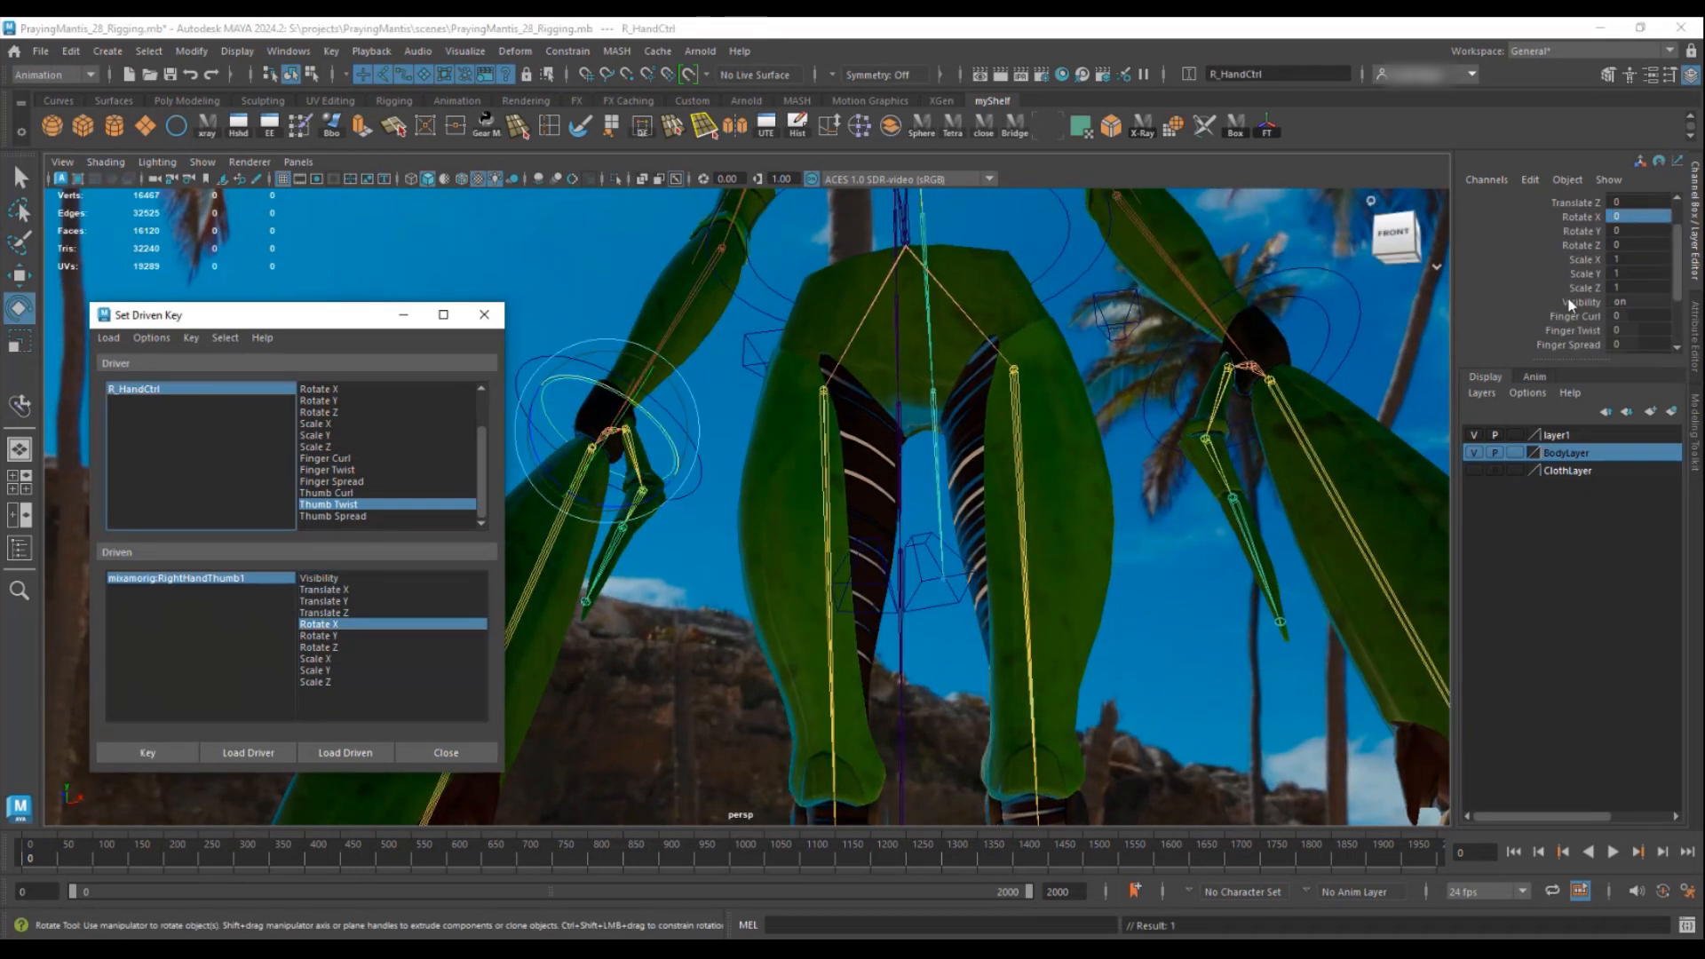
{"action": "scroll", "coordinate": [1570, 302], "scroll_direction": "down", "scroll_amount": 3}
{"action": "left_click", "coordinate": [1574, 290]}
{"action": "middle_click_drag", "start_coordinate": [1066, 348], "coordinate": [1018, 347]}
{"action": "left_click", "coordinate": [629, 458]}
{"action": "key", "text": "e"}
{"action": "left_click_drag", "start_coordinate": [593, 380], "coordinate": [556, 405]}
{"action": "left_click", "coordinate": [1654, 260]}
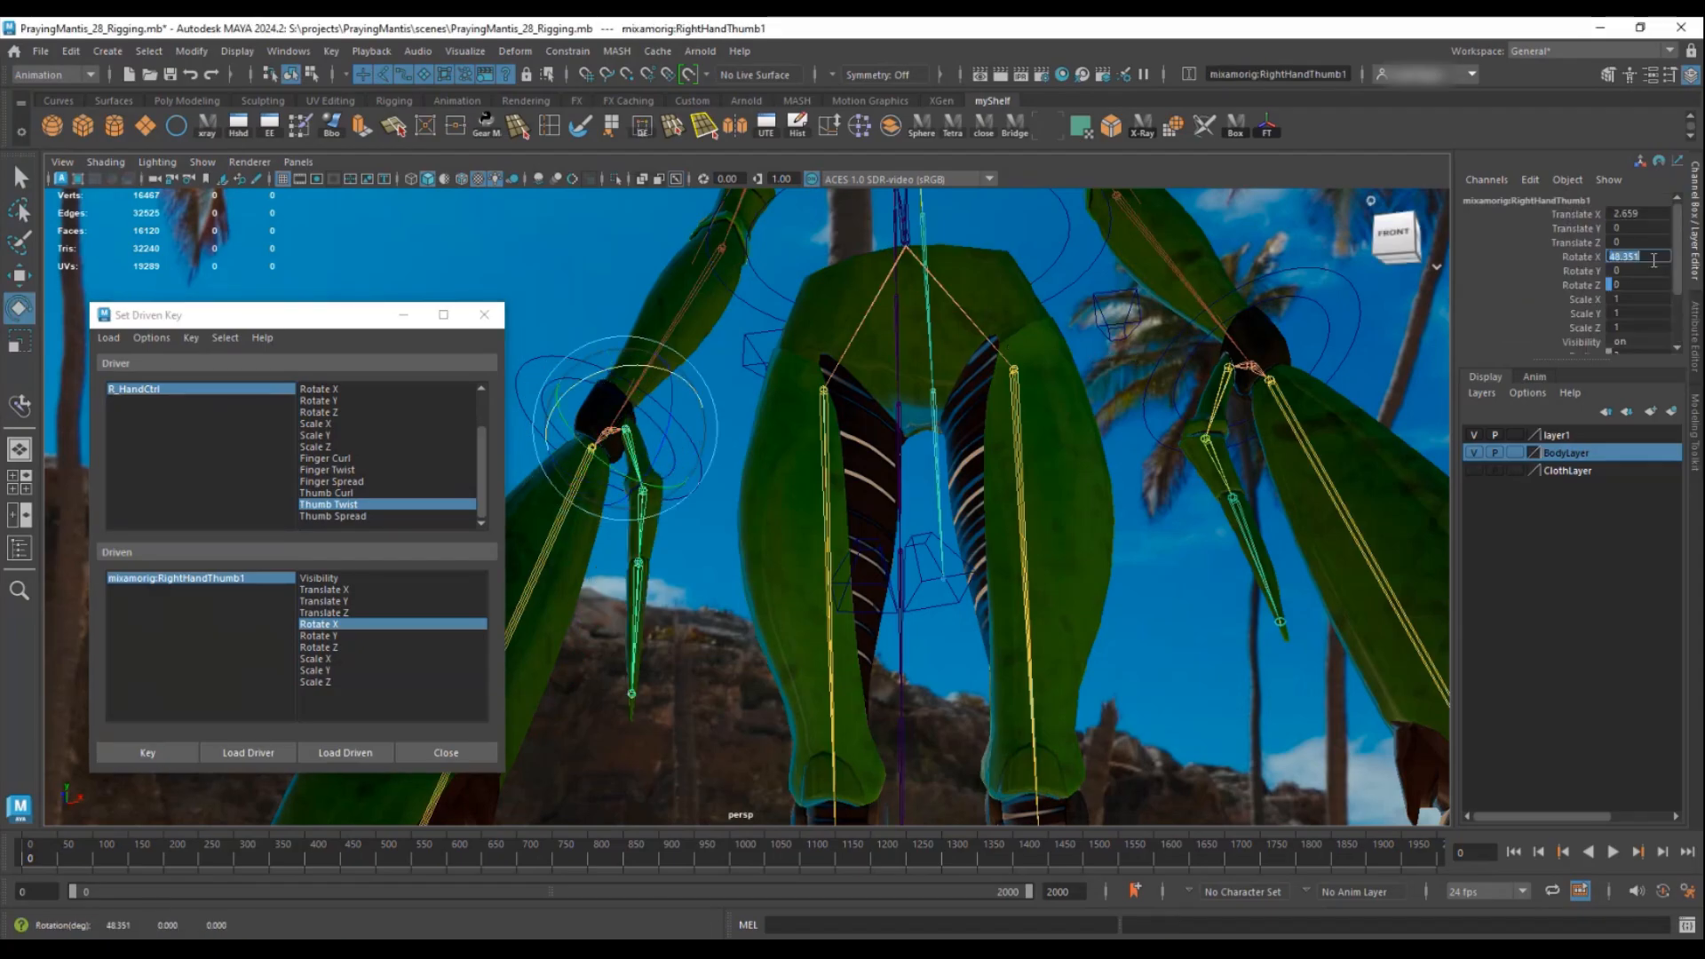
{"action": "left_click", "coordinate": [147, 752]}
- Test R_HandCtrl's Thumb Twist across its range and reset it to 0
{"action": "left_click", "coordinate": [159, 390]}
{"action": "scroll", "coordinate": [1573, 293], "scroll_direction": "down", "scroll_amount": 3}
{"action": "left_click", "coordinate": [1572, 292]}
{"action": "middle_click_drag", "start_coordinate": [1004, 391], "coordinate": [1163, 391]}
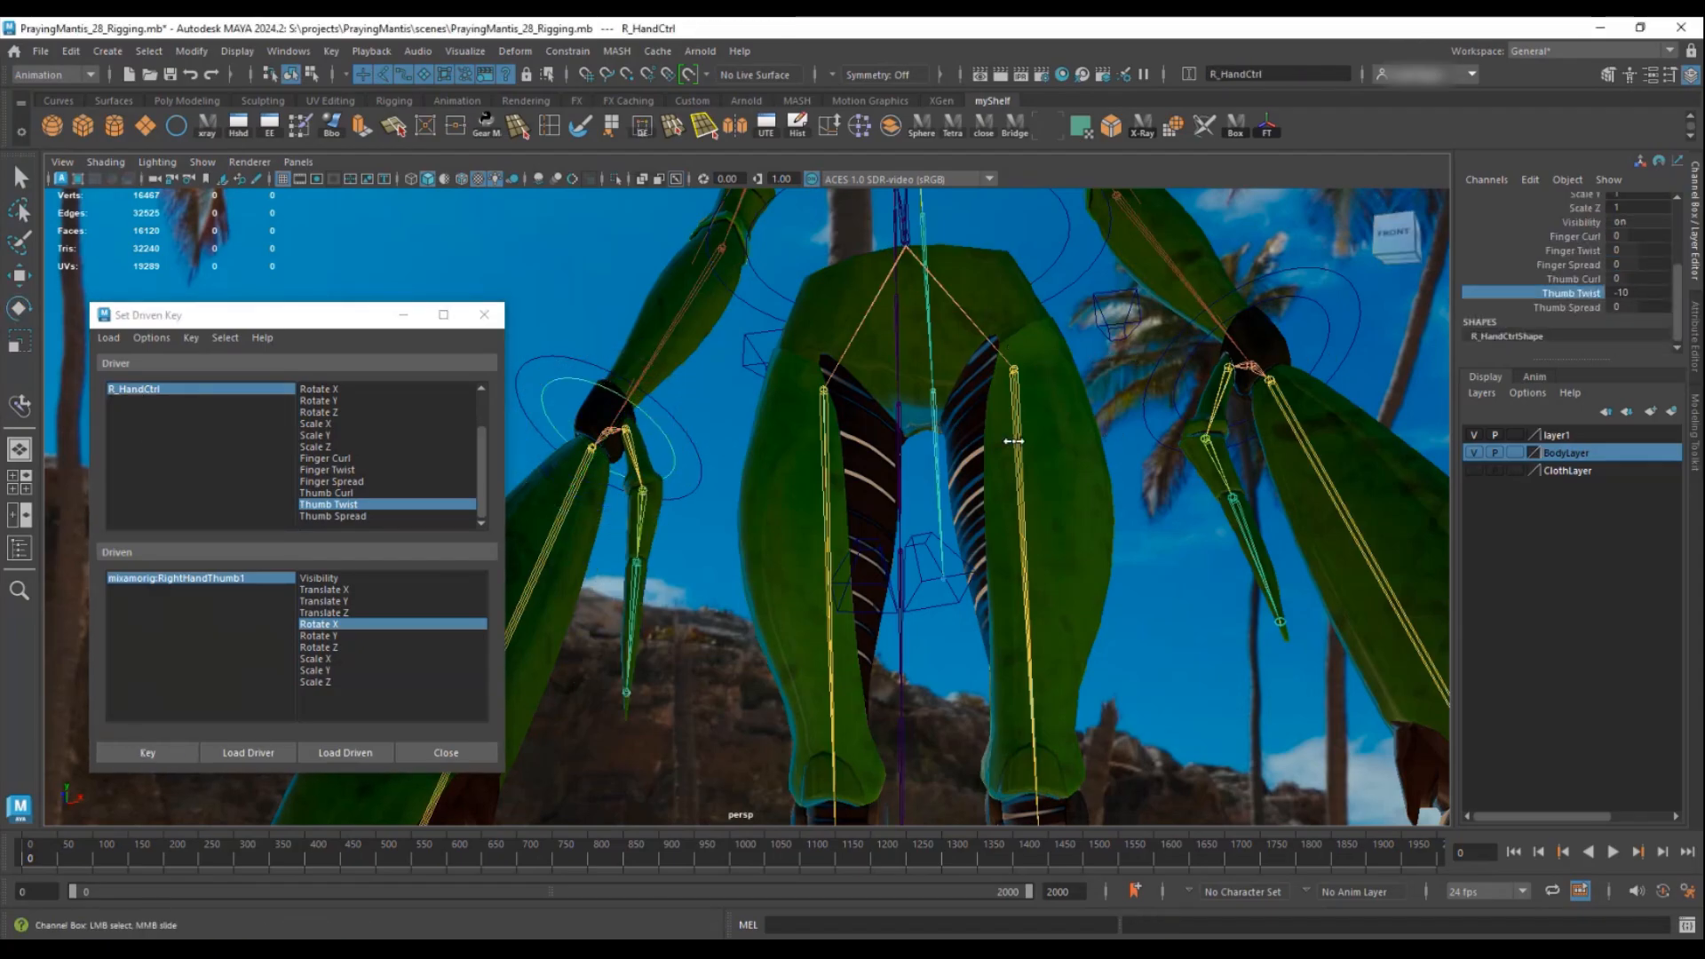
{"action": "middle_click_drag", "start_coordinate": [1015, 441], "coordinate": [1101, 436]}
{"action": "left_click", "coordinate": [1638, 292]}
{"action": "type", "text": "0"}
{"action": "key", "text": "Return"}
- Choose Thumb Spread as the driver attribute and set an initial driven key on Rotate Y of RightHandThumb1
{"action": "left_click", "coordinate": [338, 516]}
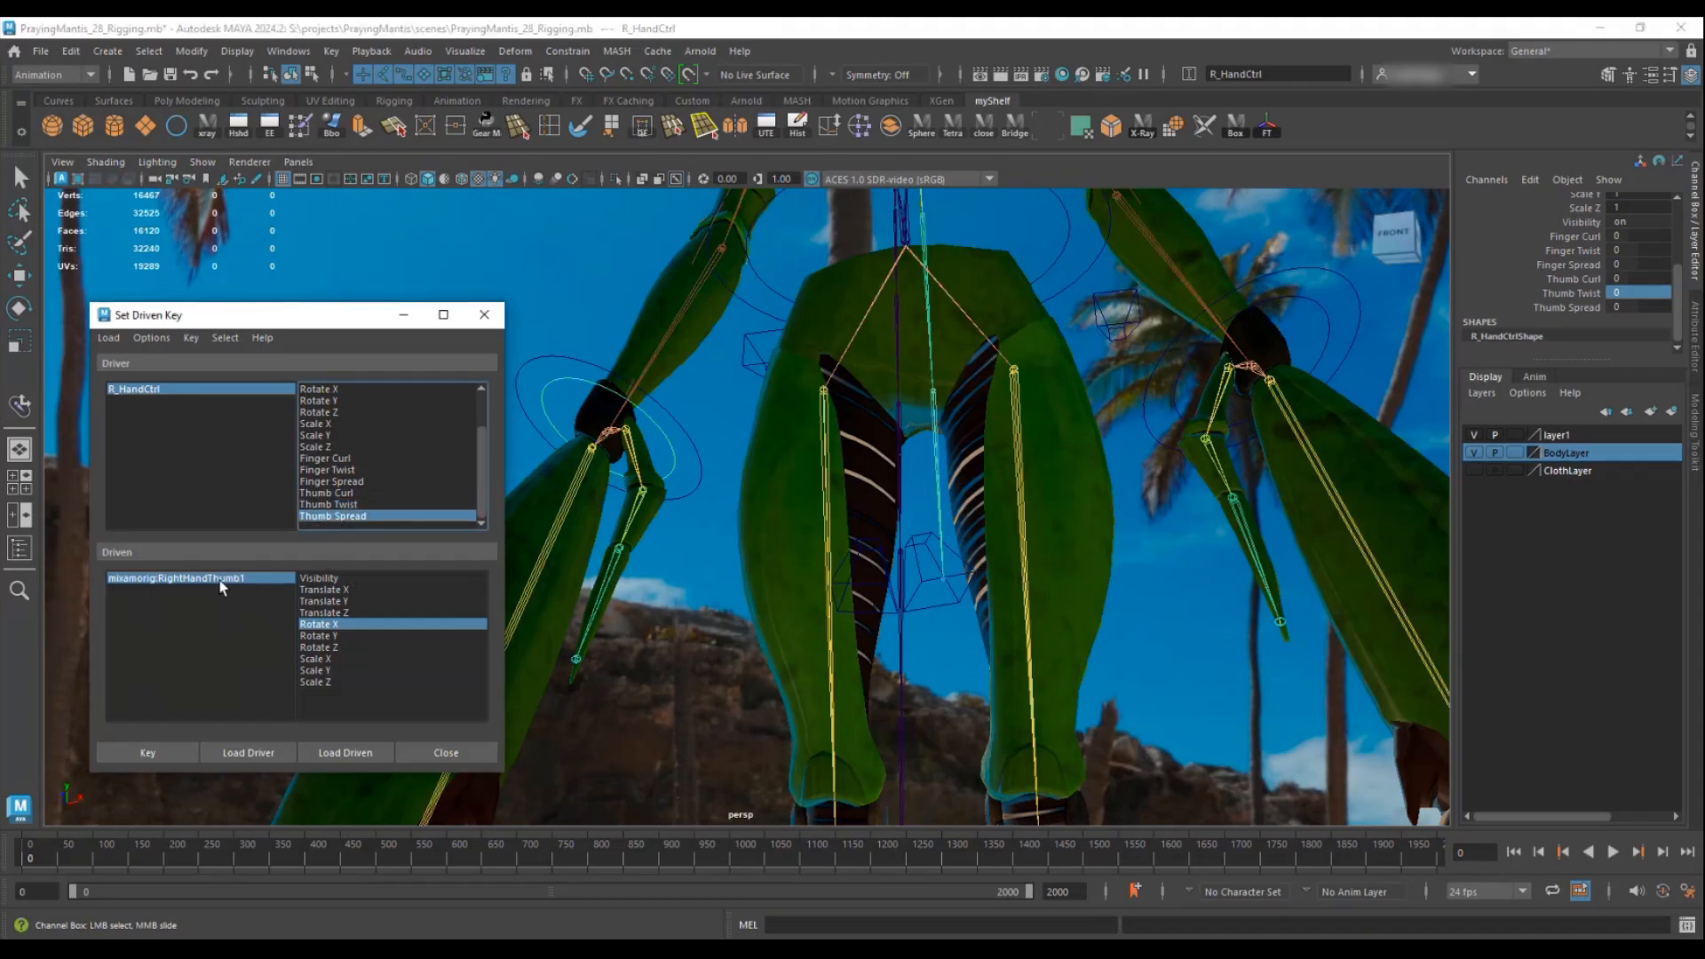
{"action": "left_click", "coordinate": [205, 579]}
{"action": "left_click", "coordinate": [320, 638]}
{"action": "left_click", "coordinate": [147, 753]}
- Move Thumb Spread to its first extreme, rotate RightHandThumb1 about Y and set a driven key
{"action": "left_click", "coordinate": [137, 390]}
{"action": "scroll", "coordinate": [1586, 327], "scroll_direction": "down", "scroll_amount": 3}
{"action": "left_click", "coordinate": [1575, 302]}
{"action": "middle_click_drag", "start_coordinate": [755, 424], "coordinate": [837, 428]}
{"action": "left_click", "coordinate": [204, 578]}
{"action": "left_click_drag", "start_coordinate": [628, 424], "coordinate": [640, 479]}
{"action": "scroll", "coordinate": [1632, 240], "scroll_direction": "up", "scroll_amount": 1}
{"action": "key", "text": "Return"}
{"action": "left_click", "coordinate": [171, 753]}
- Move Thumb Spread to its opposite extreme and rotate RightHandThumb1 the other way about Y
{"action": "left_click", "coordinate": [137, 390]}
{"action": "scroll", "coordinate": [1583, 311], "scroll_direction": "down", "scroll_amount": 3}
{"action": "left_click", "coordinate": [1574, 304]}
{"action": "middle_click_drag", "start_coordinate": [1089, 379], "coordinate": [1123, 378]}
{"action": "left_click", "coordinate": [629, 458]}
{"action": "key", "text": "e"}
{"action": "left_click_drag", "start_coordinate": [631, 446], "coordinate": [623, 402]}
- Test R_HandCtrl's Thumb Spread and reset it to 0
{"action": "left_click", "coordinate": [138, 390]}
{"action": "middle_click_drag", "start_coordinate": [1172, 428], "coordinate": [1121, 429]}
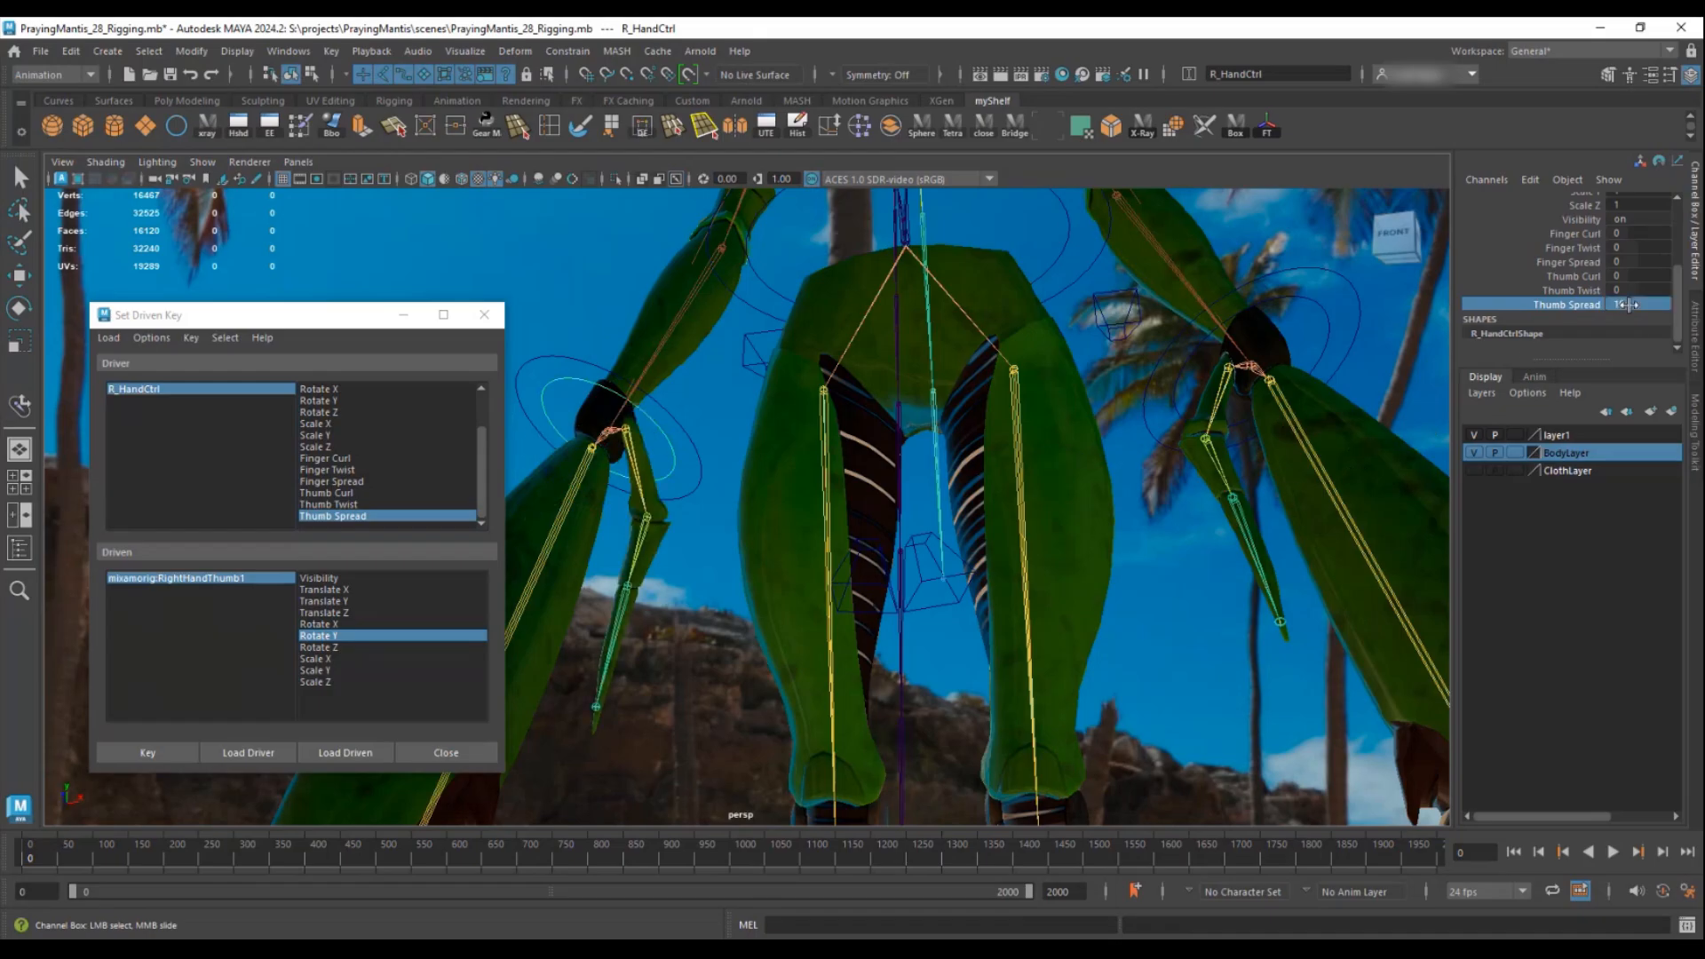
{"action": "type", "text": "0"}
{"action": "key", "text": "Return"}
- Close the Set Driven Key window and bring the whole mantis character into view
{"action": "right_click_drag", "start_coordinate": [980, 501], "coordinate": [578, 441], "text": "alt"}
{"action": "left_click_drag", "start_coordinate": [578, 441], "coordinate": [632, 502], "text": "alt"}
{"action": "right_click_drag", "start_coordinate": [632, 503], "coordinate": [701, 425], "text": "alt"}
{"action": "left_click_drag", "start_coordinate": [700, 424], "coordinate": [773, 376], "text": "alt"}
{"action": "middle_click_drag", "start_coordinate": [873, 475], "coordinate": [871, 398], "text": "alt"}
{"action": "right_click_drag", "start_coordinate": [947, 423], "coordinate": [711, 382], "text": "alt"}
{"action": "left_click", "coordinate": [485, 315]}
{"action": "middle_click_drag", "start_coordinate": [721, 422], "coordinate": [682, 417], "text": "alt"}
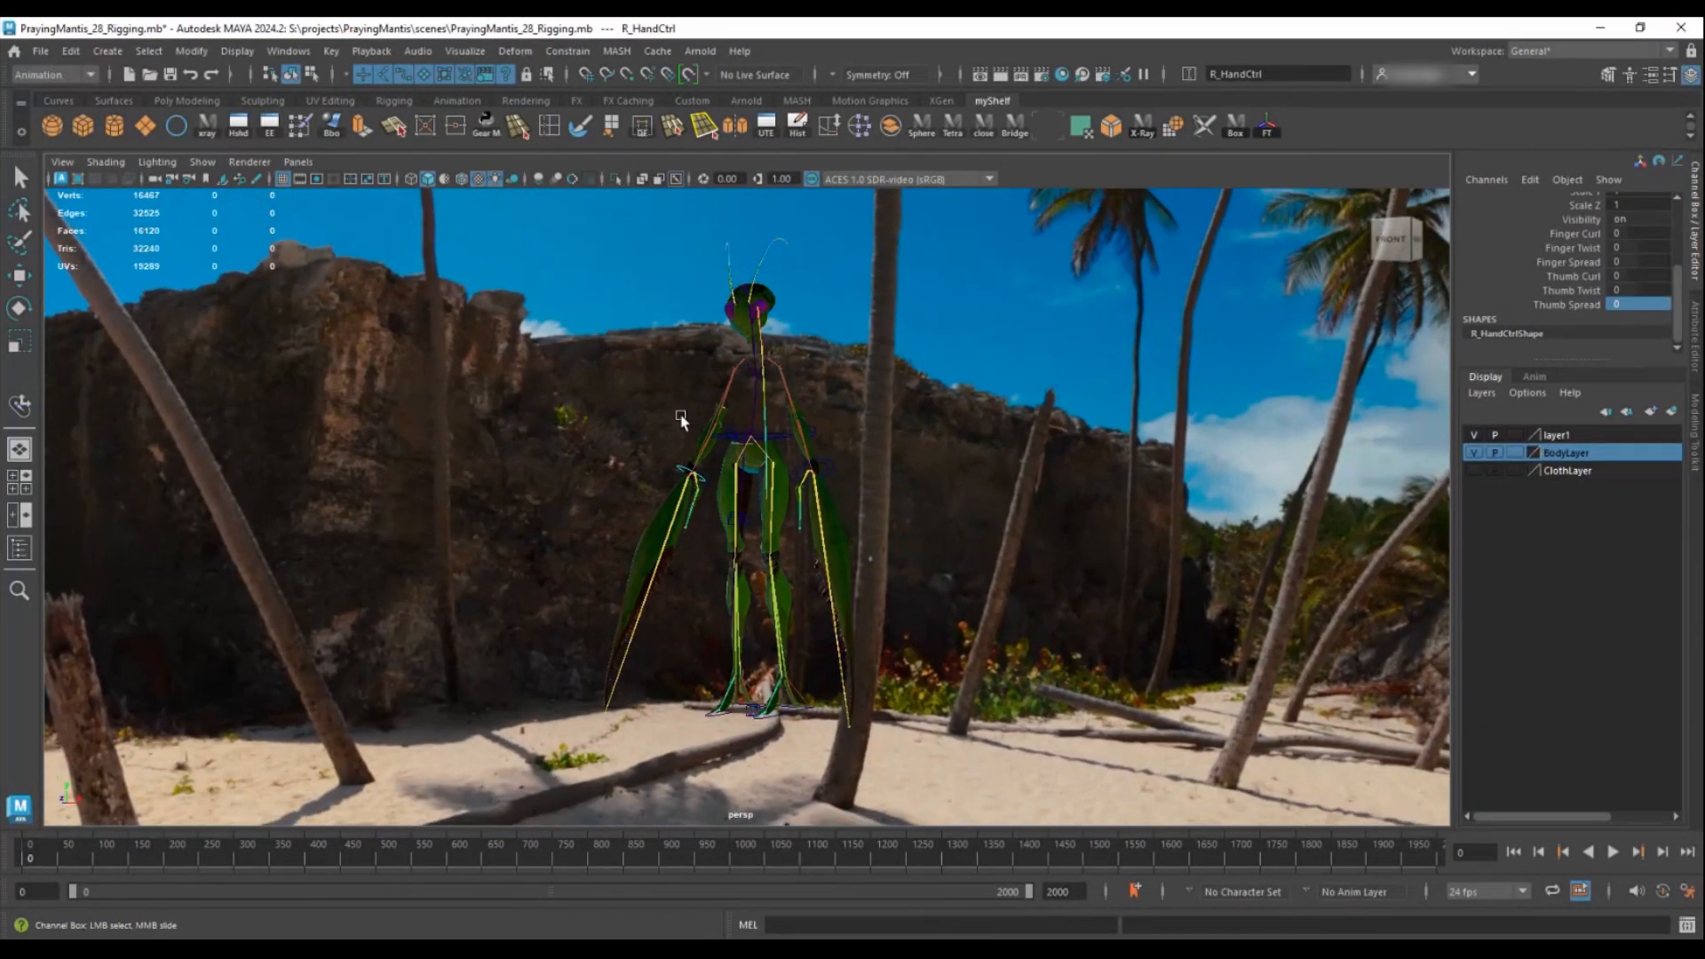
- Save the scene as a new version named PrayingMantis_29_Rigging.mb in the project's scenes folder
{"action": "left_click", "coordinate": [40, 51]}
{"action": "left_click", "coordinate": [87, 137]}
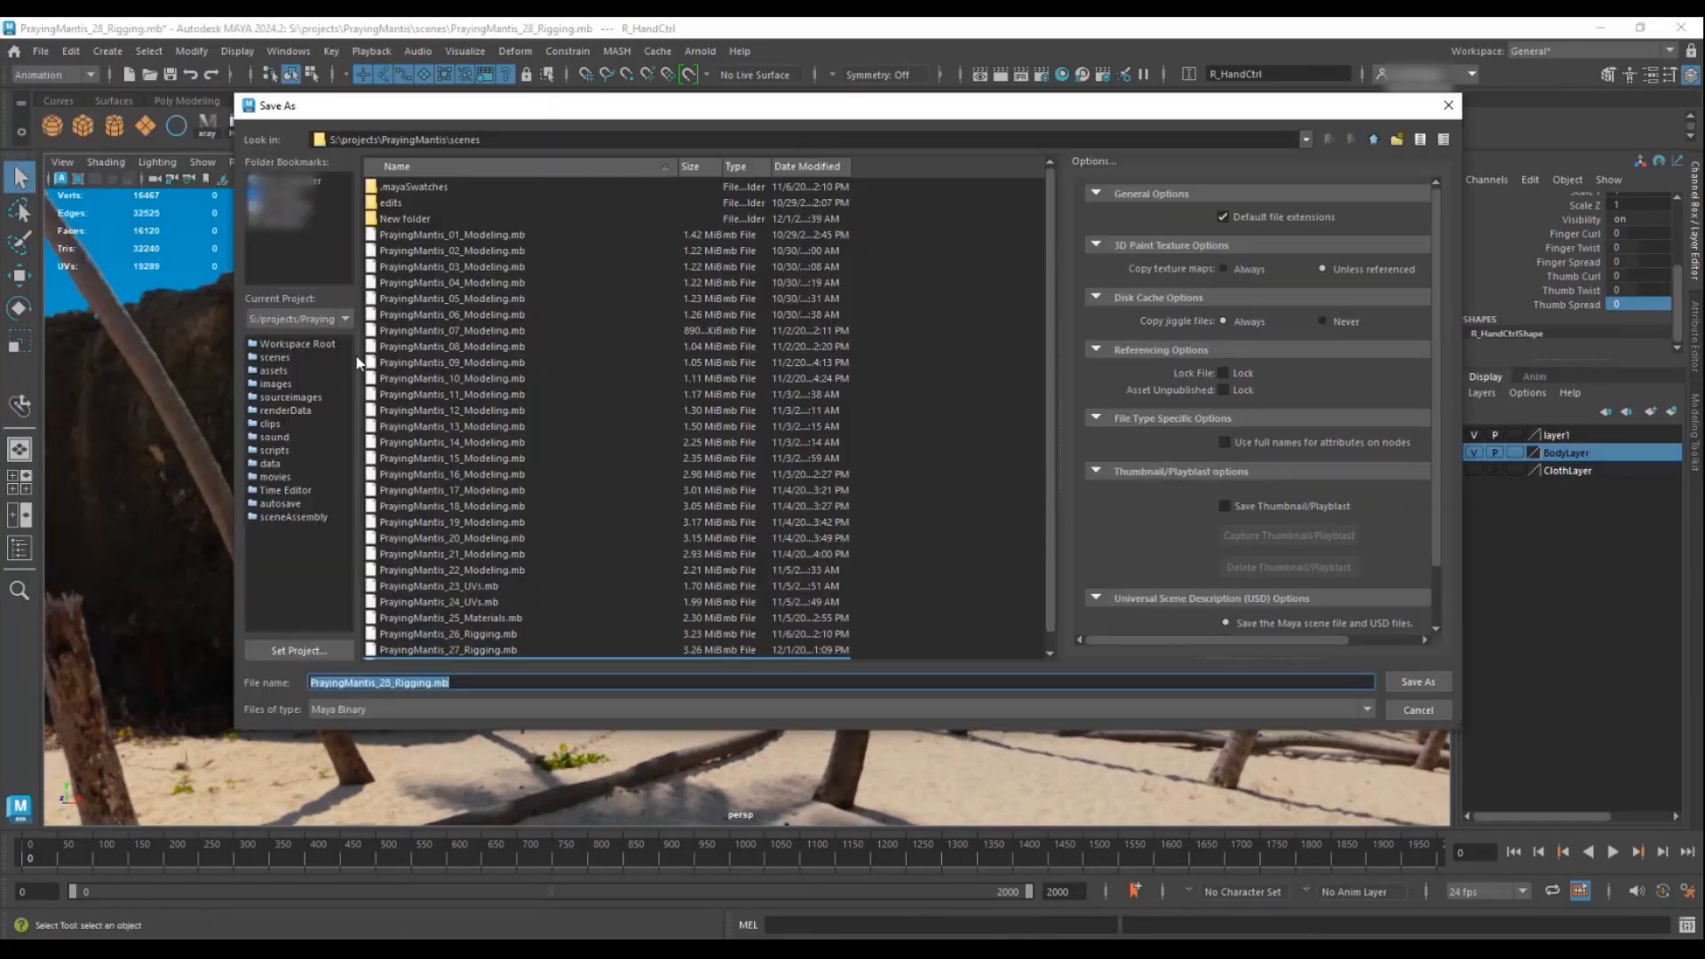
{"action": "key", "text": "BackSpace"}
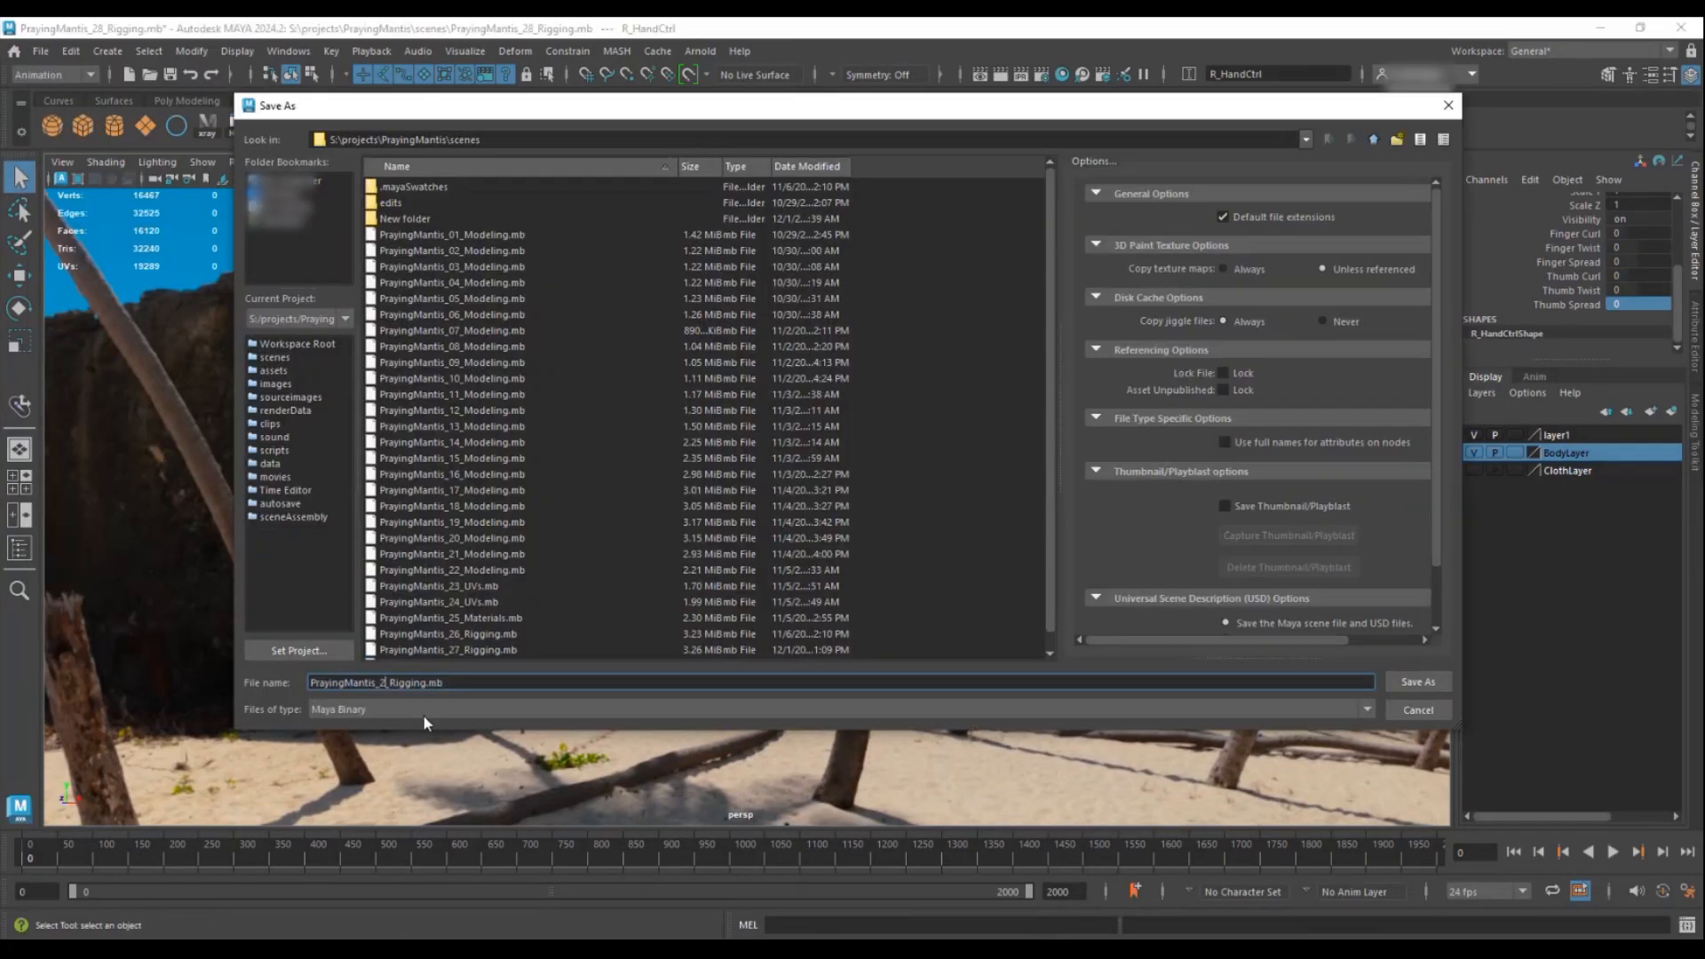
{"action": "key", "text": "Return"}
{"action": "mouse_move", "coordinate": [885, 440]}
{"action": "left_mouse_down", "text": "alt"}
{"action": "mouse_move", "coordinate": [787, 461]}
{"action": "mouse_move", "coordinate": [978, 463]}
{"action": "mouse_move", "coordinate": [889, 458]}
{"action": "left_mouse_up", "text": "alt"}
{"action": "right_click_drag", "start_coordinate": [889, 457], "coordinate": [1034, 534], "text": "alt"}
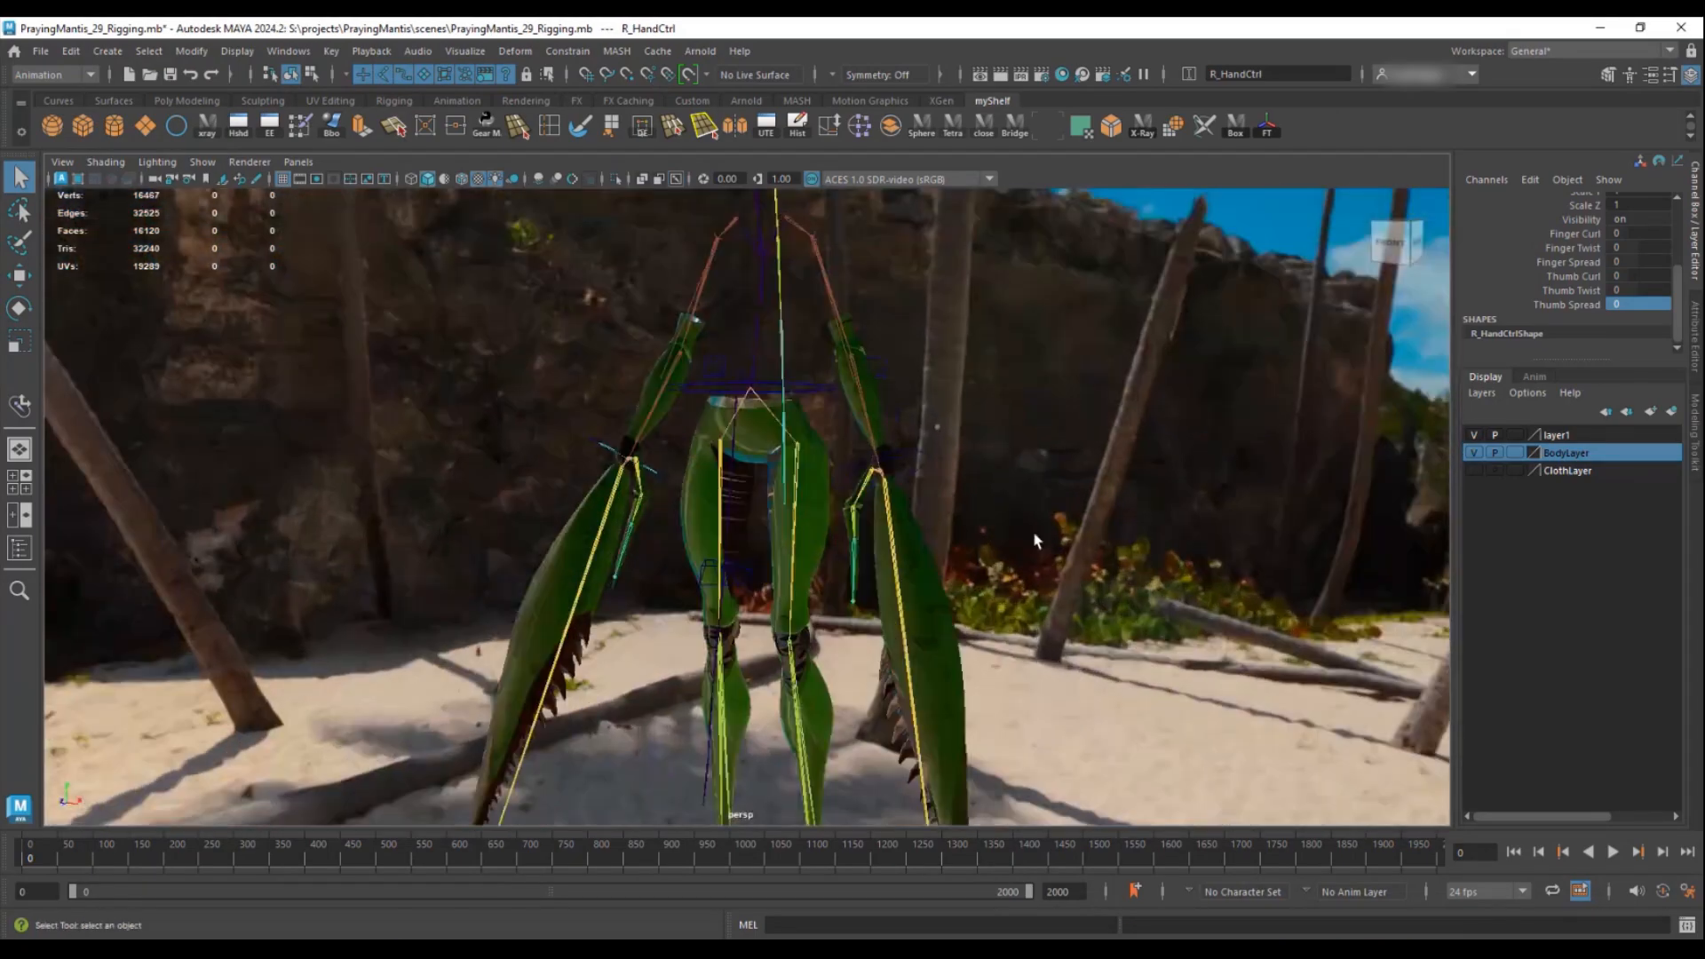